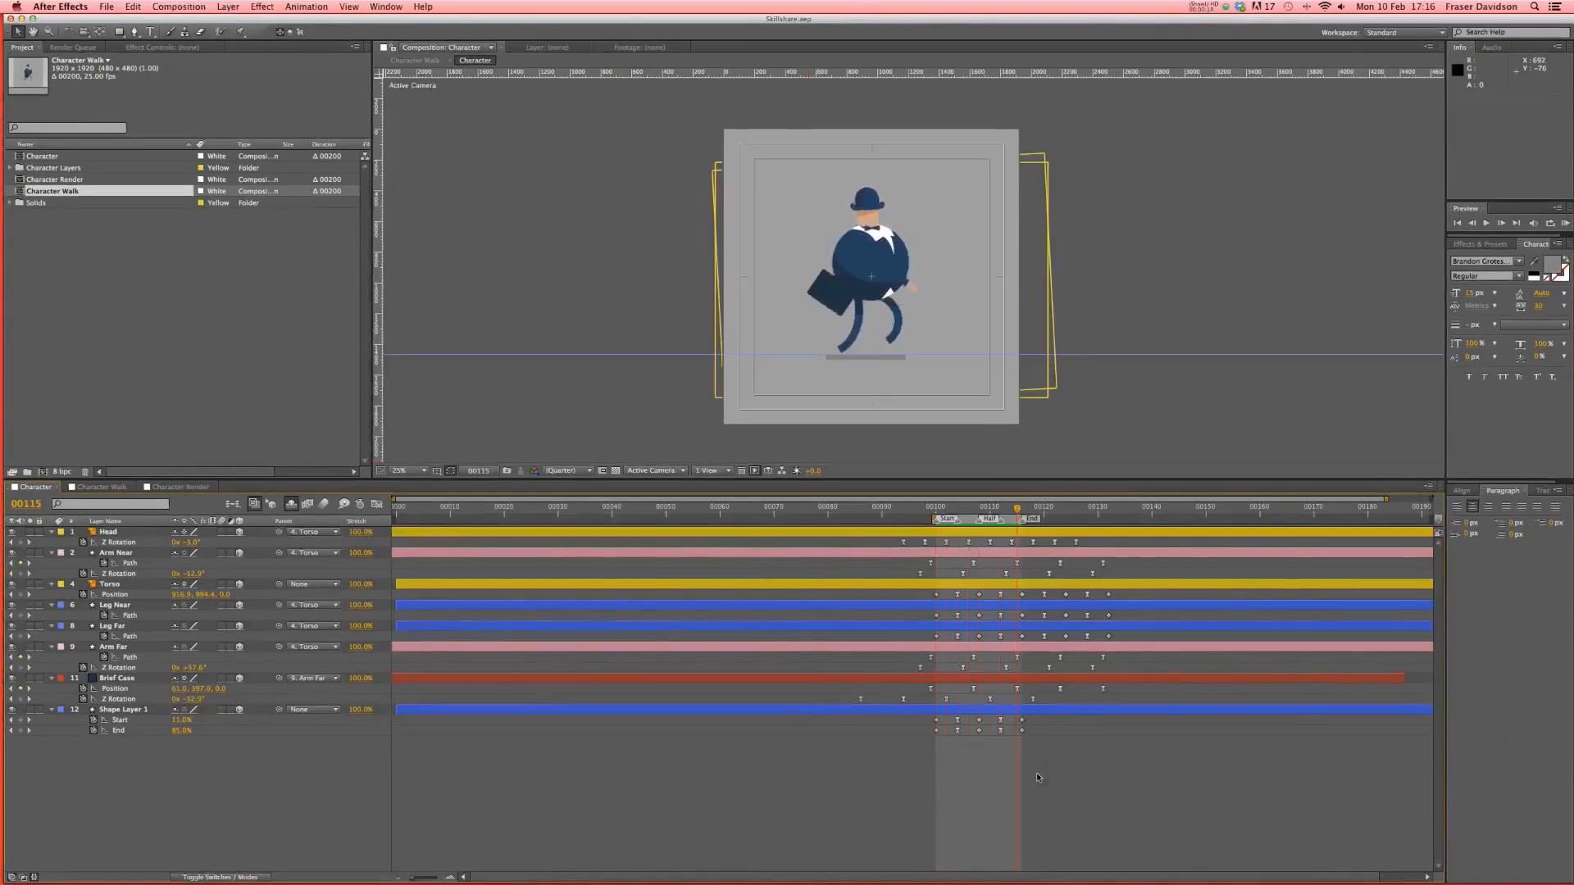
# - Switch to Illustrator and create a new A4 landscape document, 841.89 x 595.28 px, in RGB
pyautogui.moveTo(1145, 857)
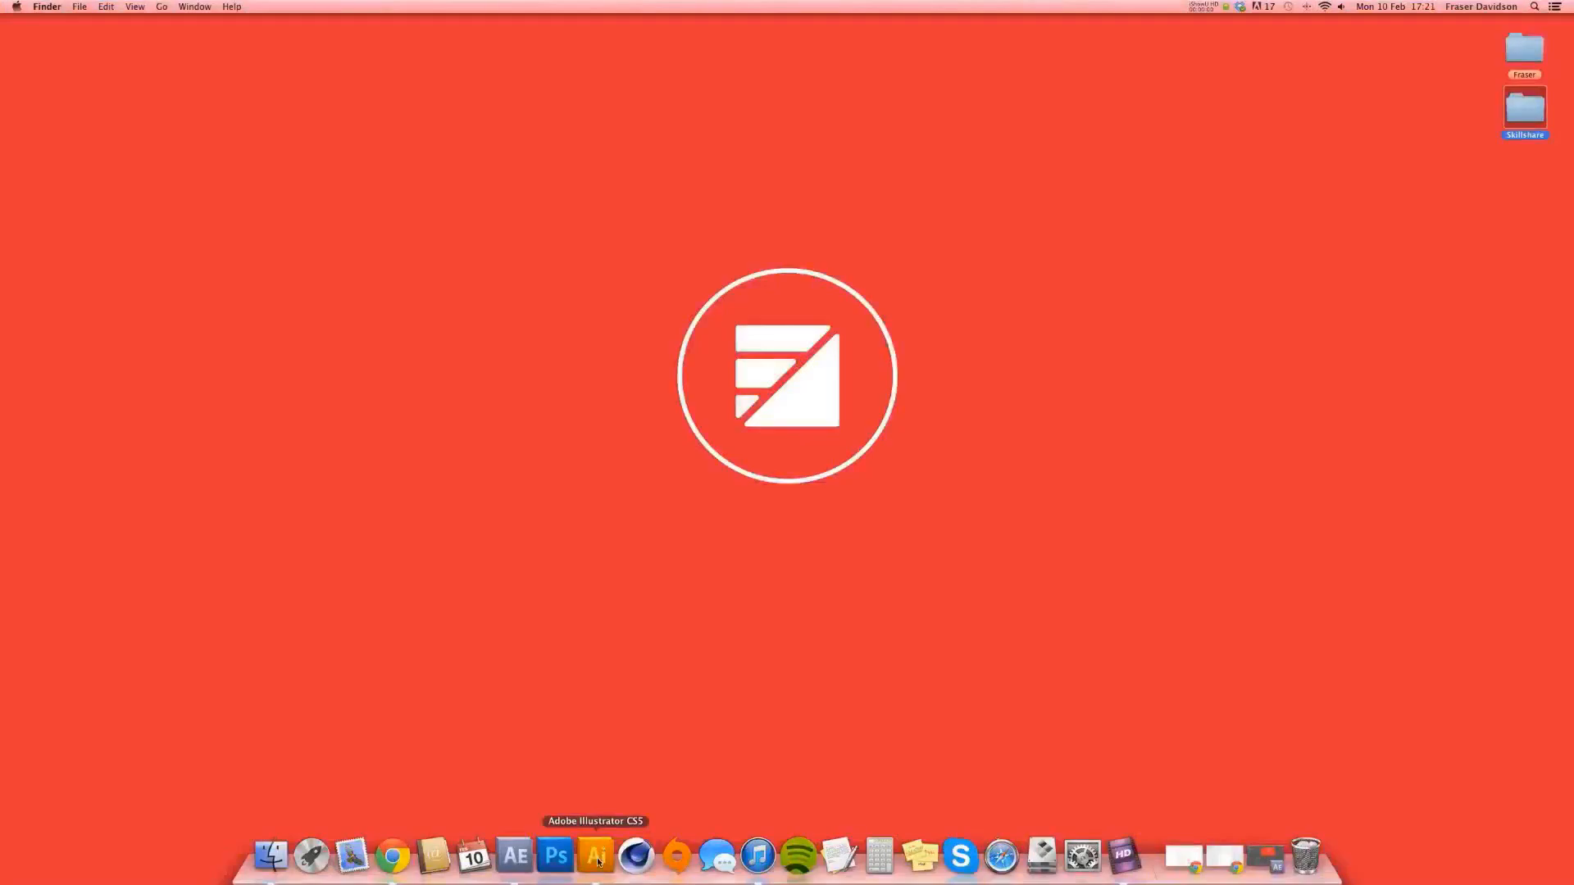
pyautogui.click(597, 858)
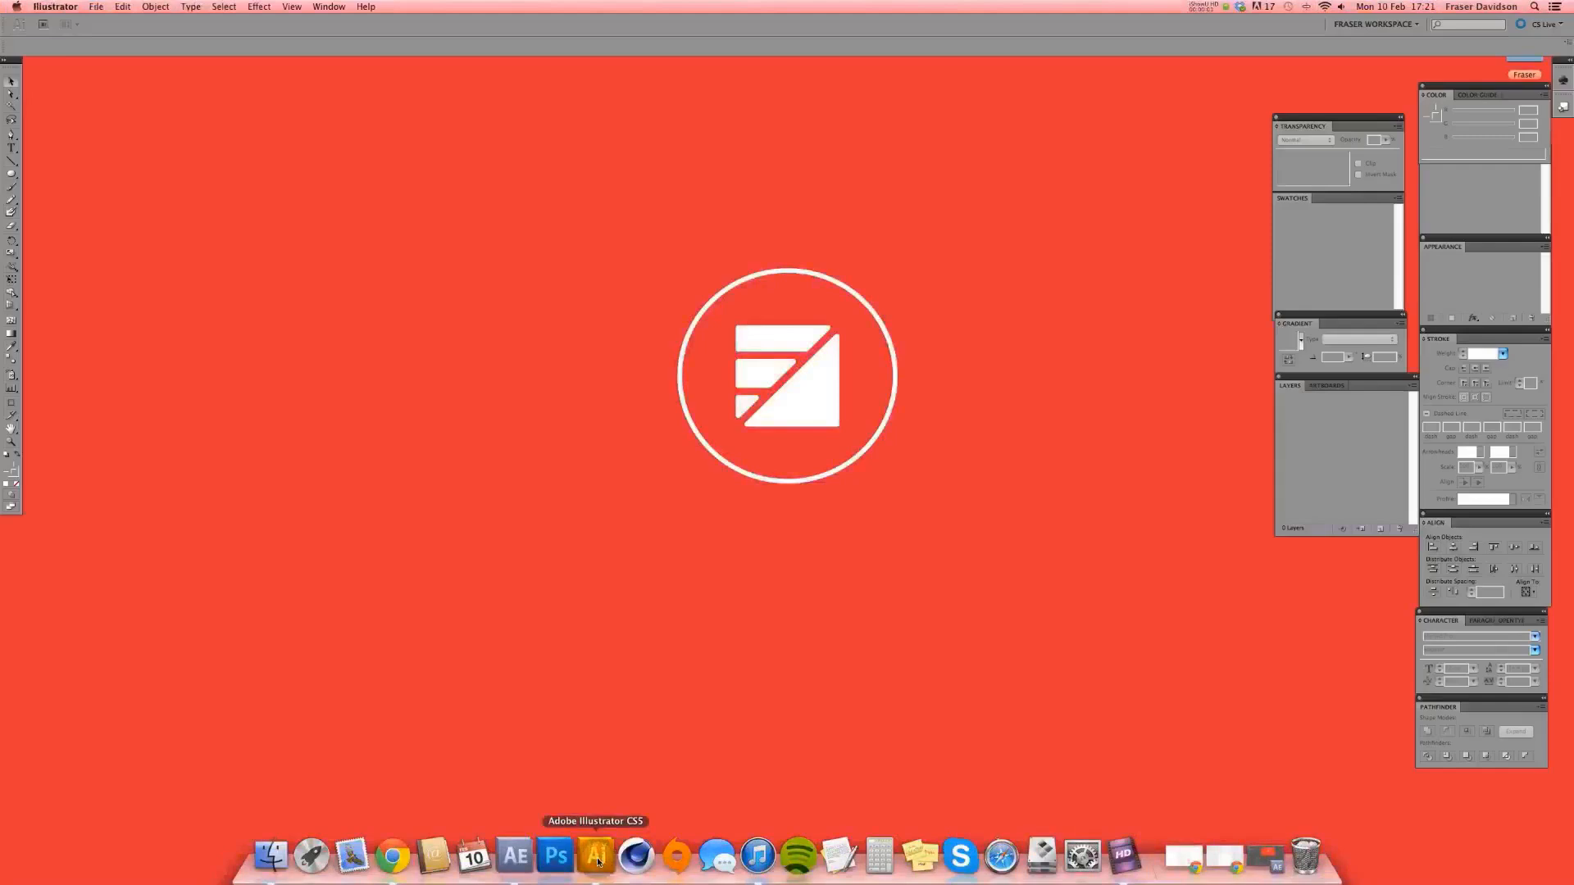
pyautogui.press('super+n')
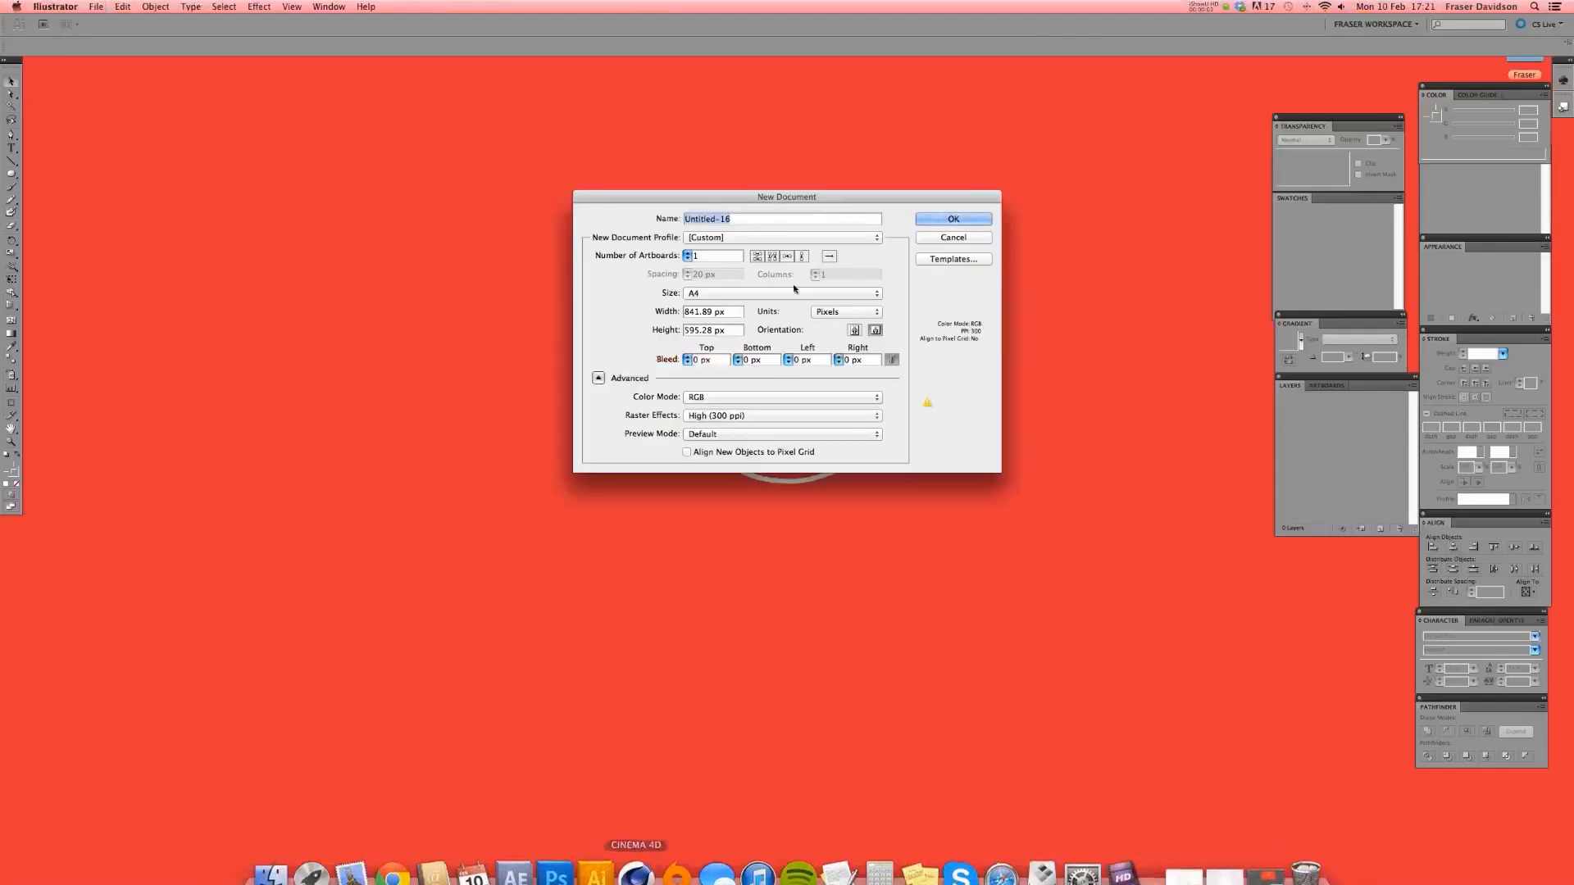
pyautogui.click(953, 217)
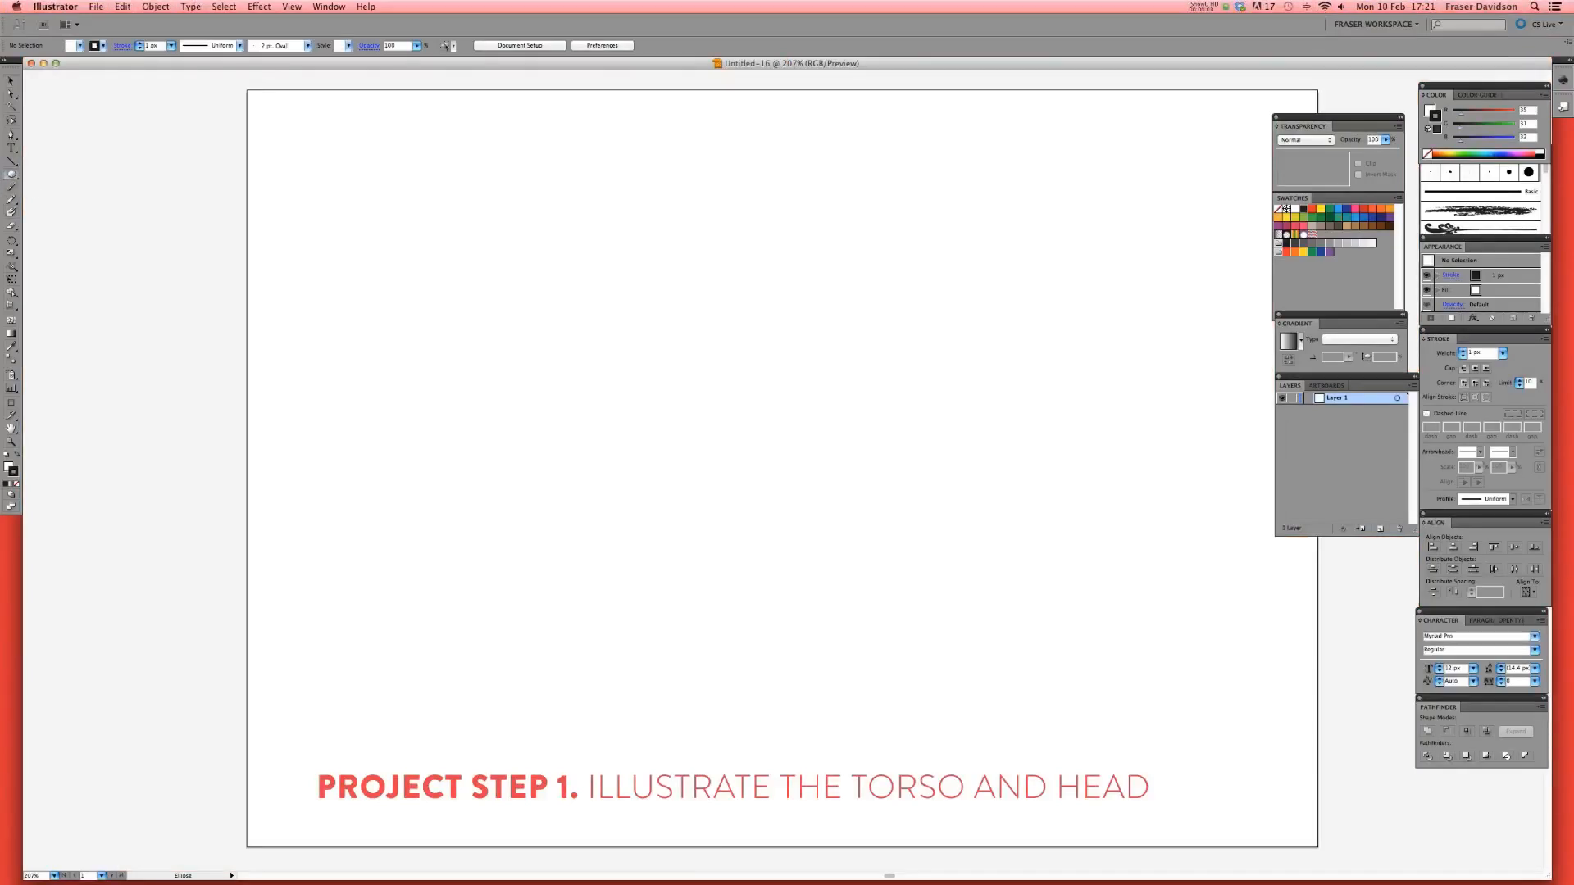
# - Draw a circle about 218 px in diameter and place it near the middle of the artboard
pyautogui.moveTo(580, 290); pyautogui.dragTo(859, 569)
pyautogui.click(16, 83)
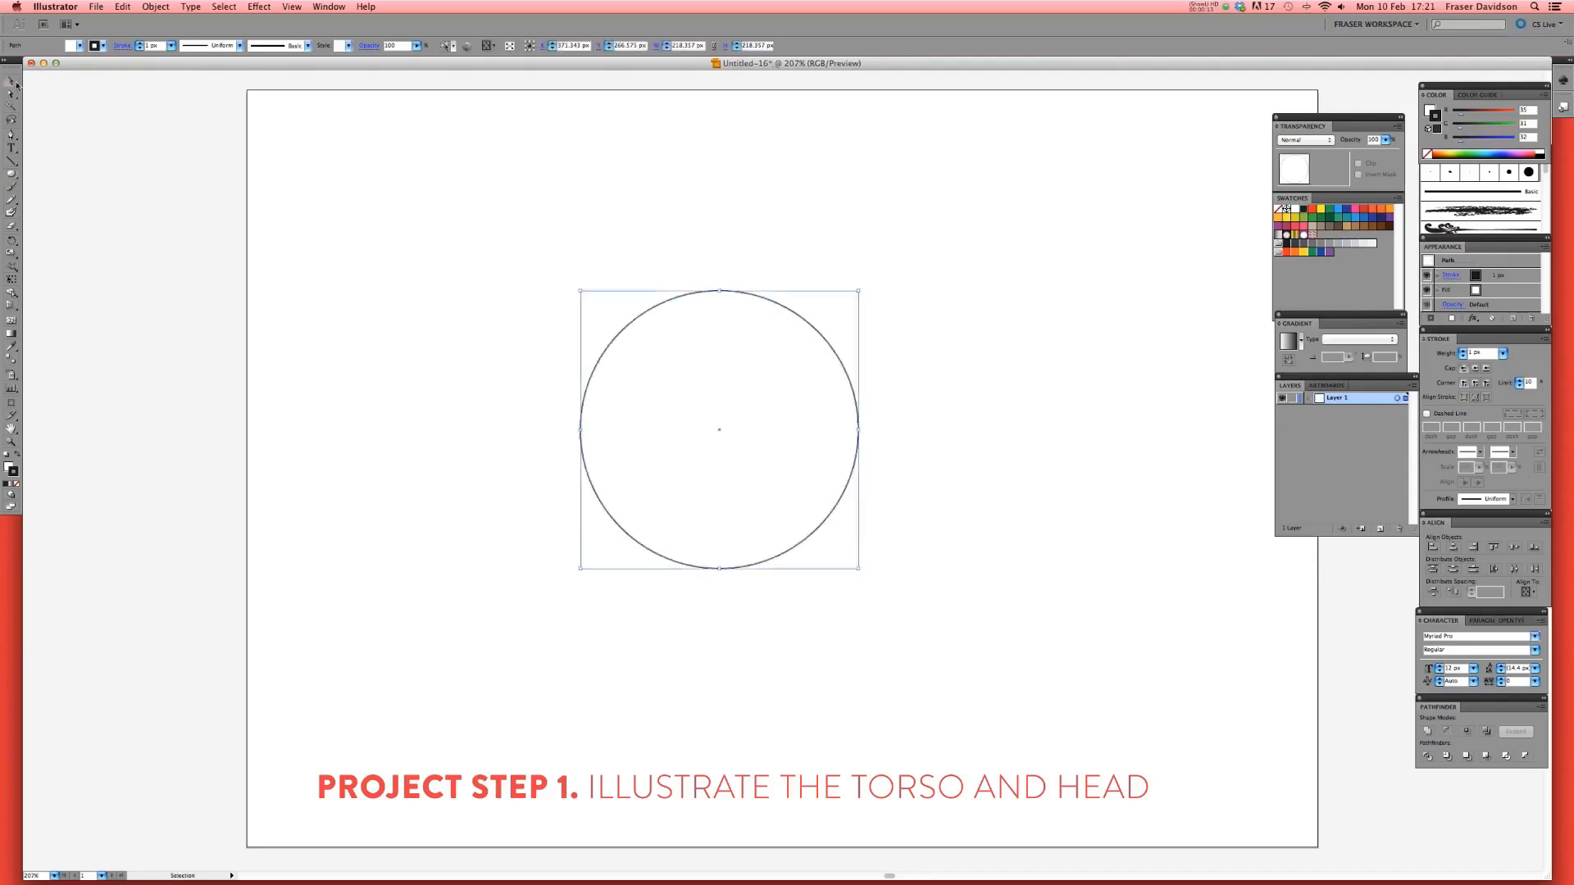
pyautogui.click(689, 269)
pyautogui.moveTo(816, 333)
pyautogui.mouseDown()
pyautogui.moveTo(836, 385)
pyautogui.moveTo(823, 361)
pyautogui.mouseUp()
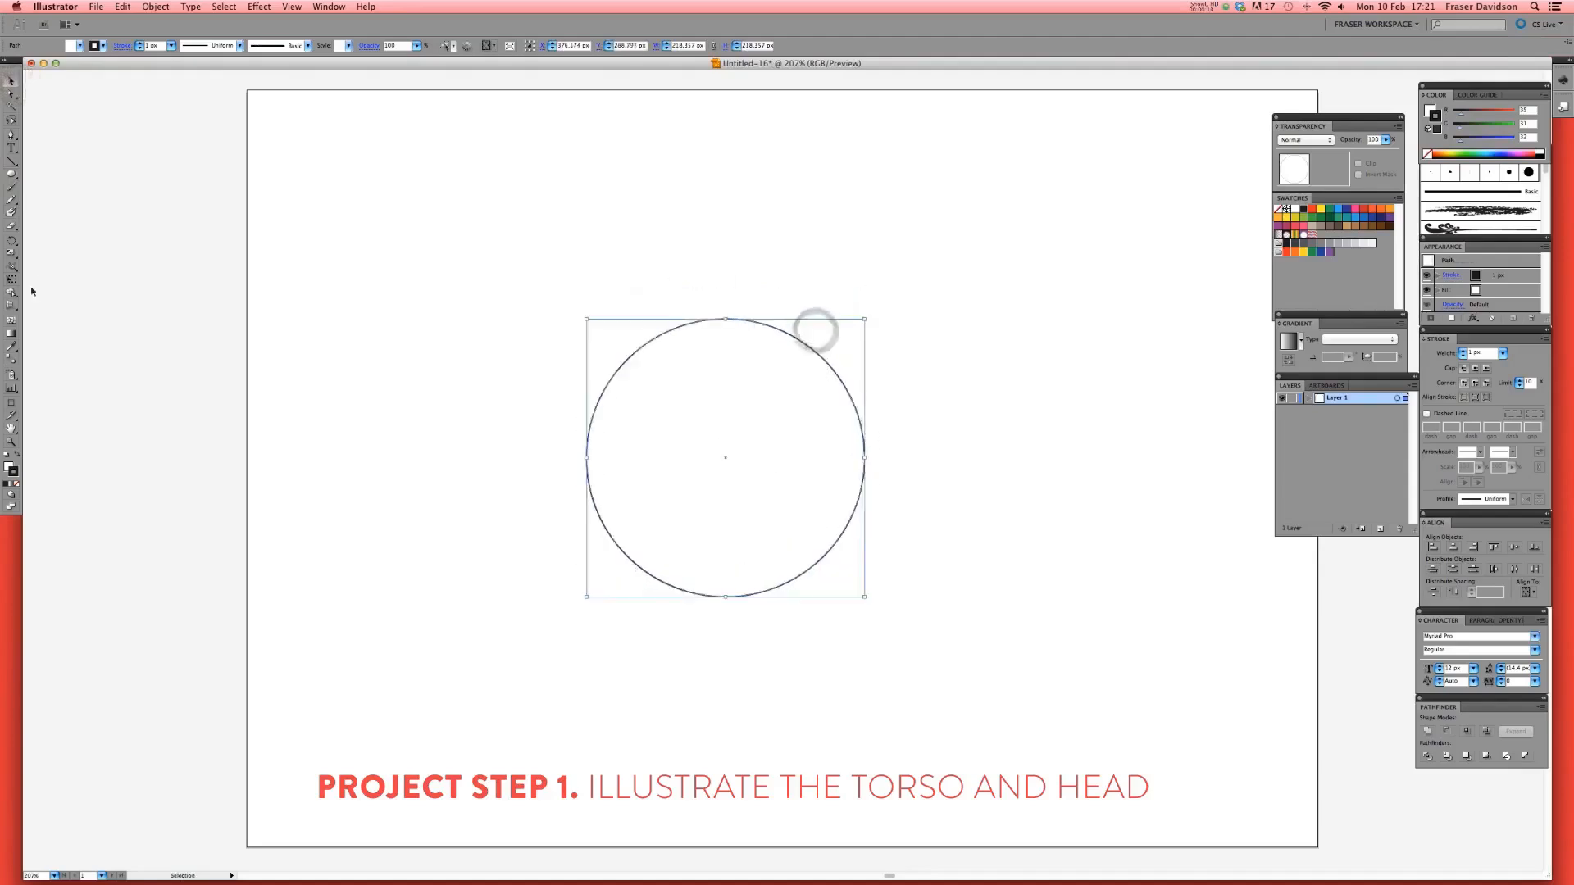
# - Fill the circle with blue 4FB7E0 and remove its stroke
pyautogui.doubleClick(9, 466)
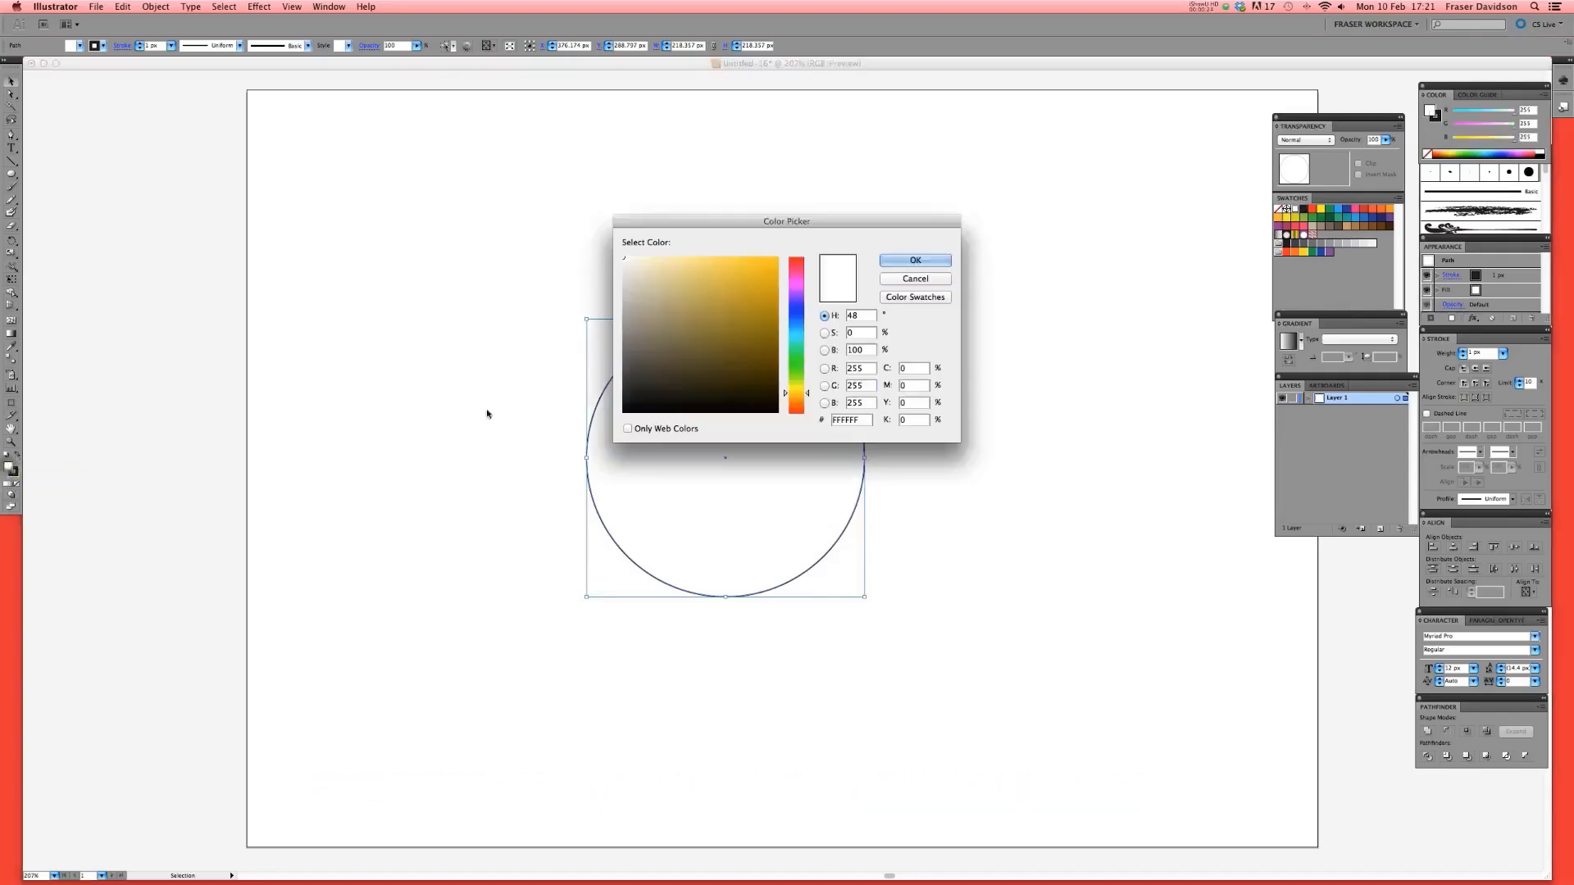
pyautogui.click(801, 329)
pyautogui.click(735, 283)
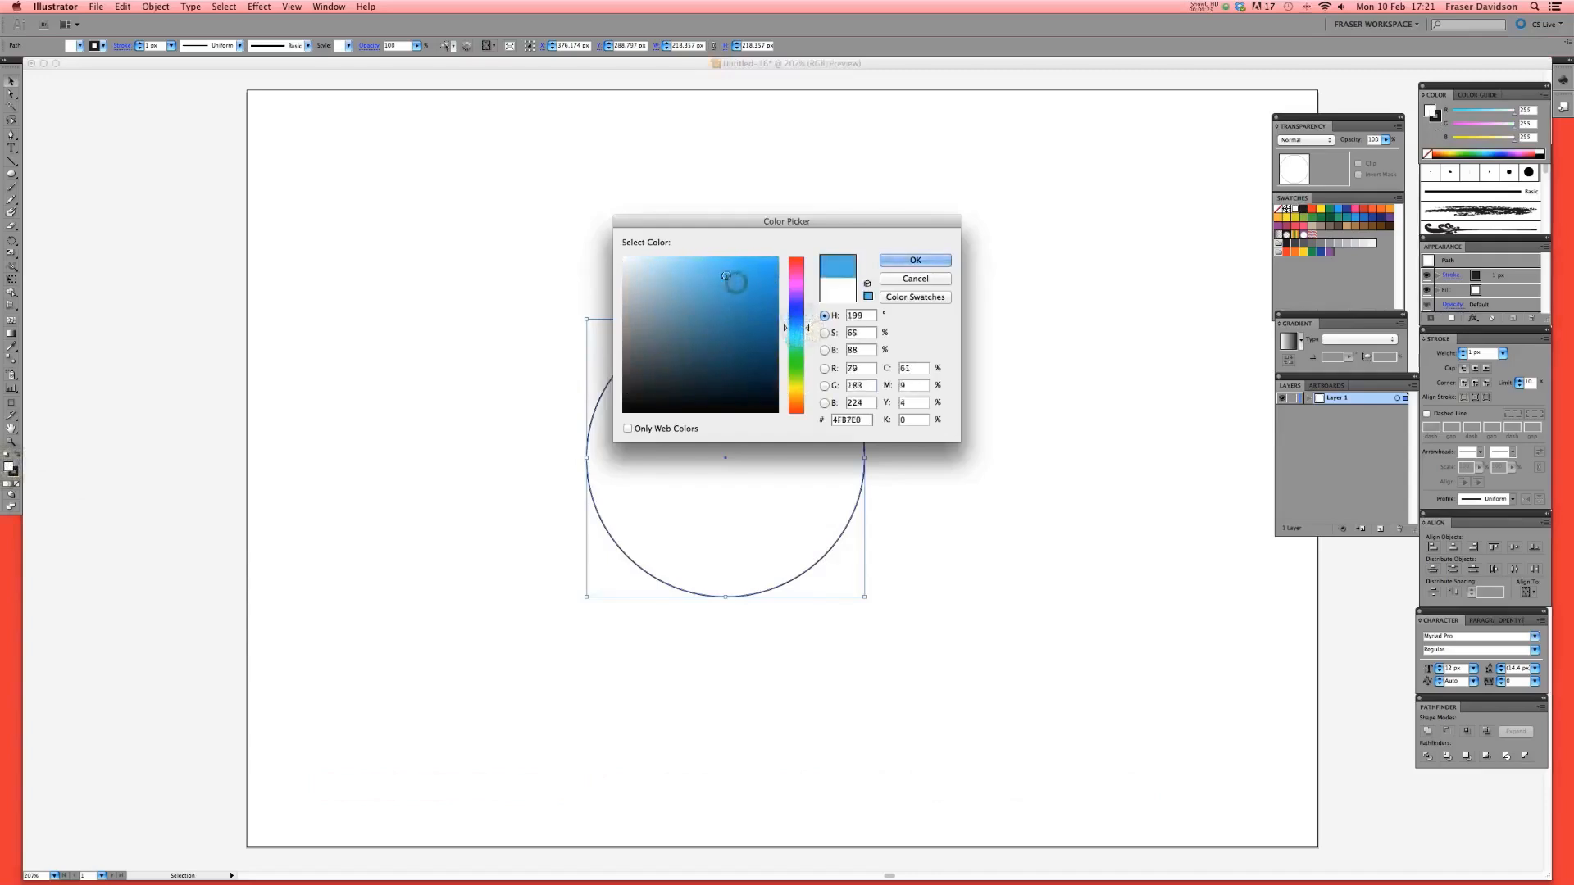
pyautogui.click(912, 261)
pyautogui.click(16, 474)
pyautogui.click(17, 484)
pyautogui.click(585, 246)
pyautogui.moveTo(533, 262); pyautogui.dragTo(1041, 698)
pyautogui.scroll(1, 915, 445)
pyautogui.moveTo(915, 445); pyautogui.dragTo(863, 409)
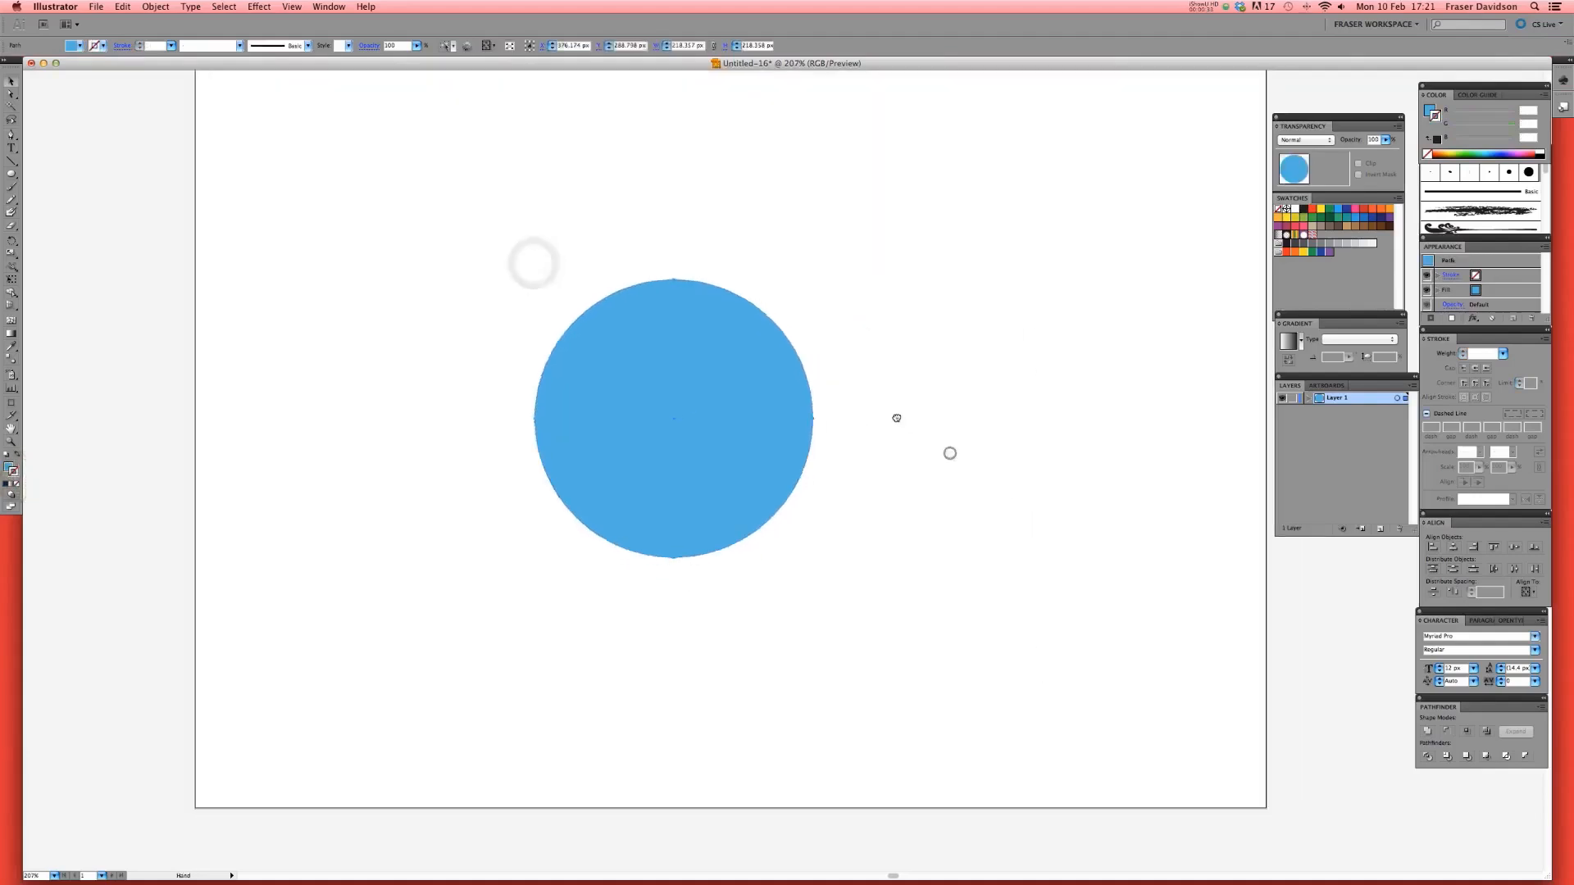
# - Draw a rising diagonal line about 298 px wide and 96 px high across the circle, and give it the circle's blue as stroke
pyautogui.click(11, 162)
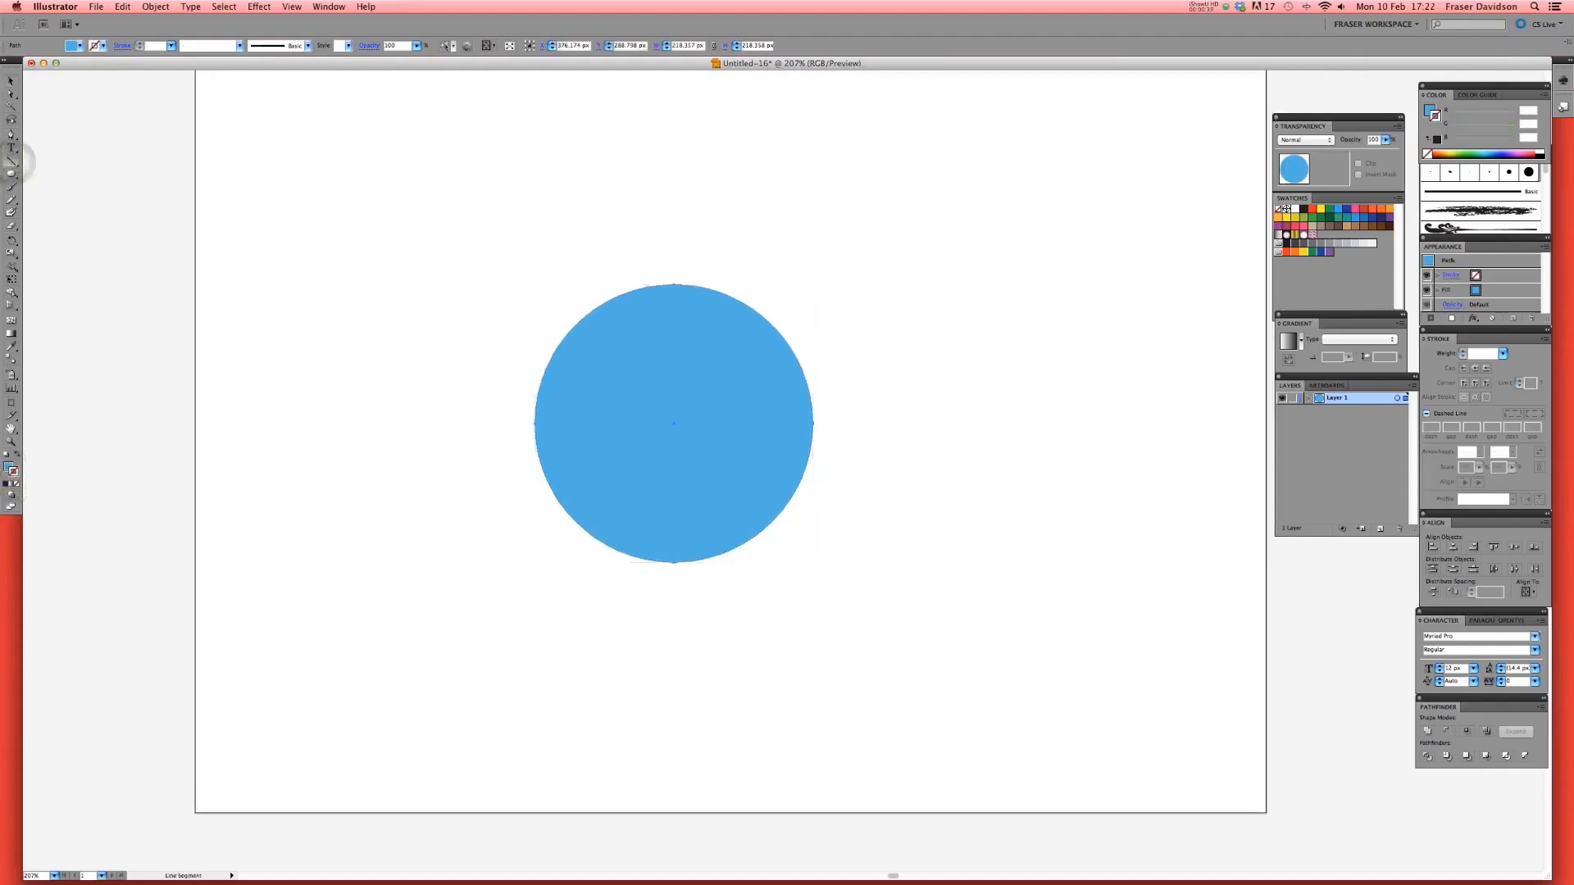
pyautogui.moveTo(491, 450); pyautogui.dragTo(493, 451)
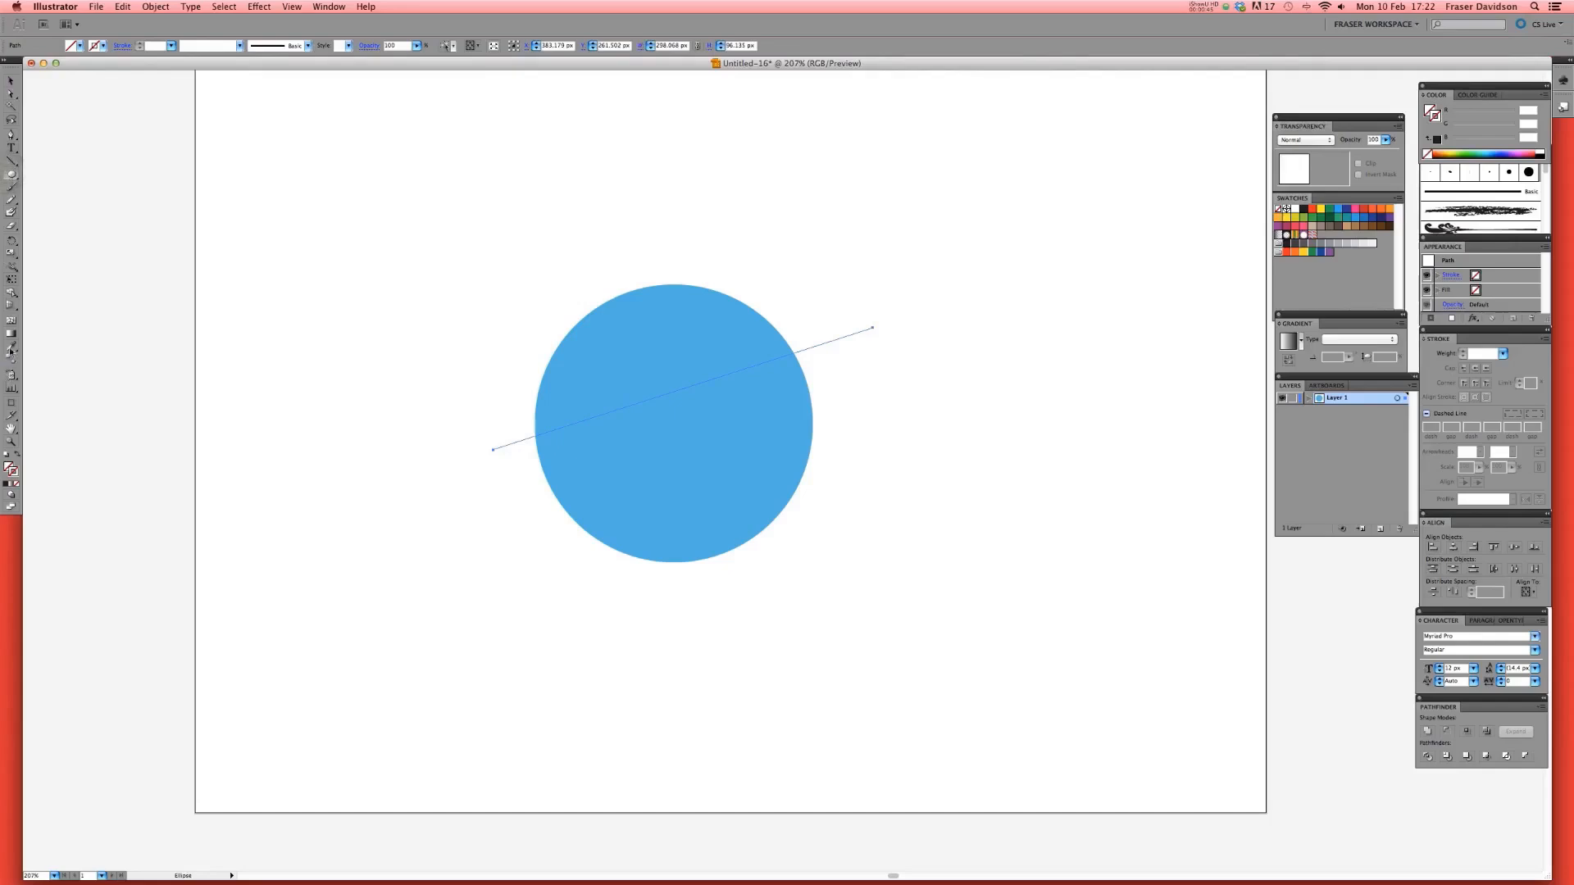
pyautogui.click(607, 344)
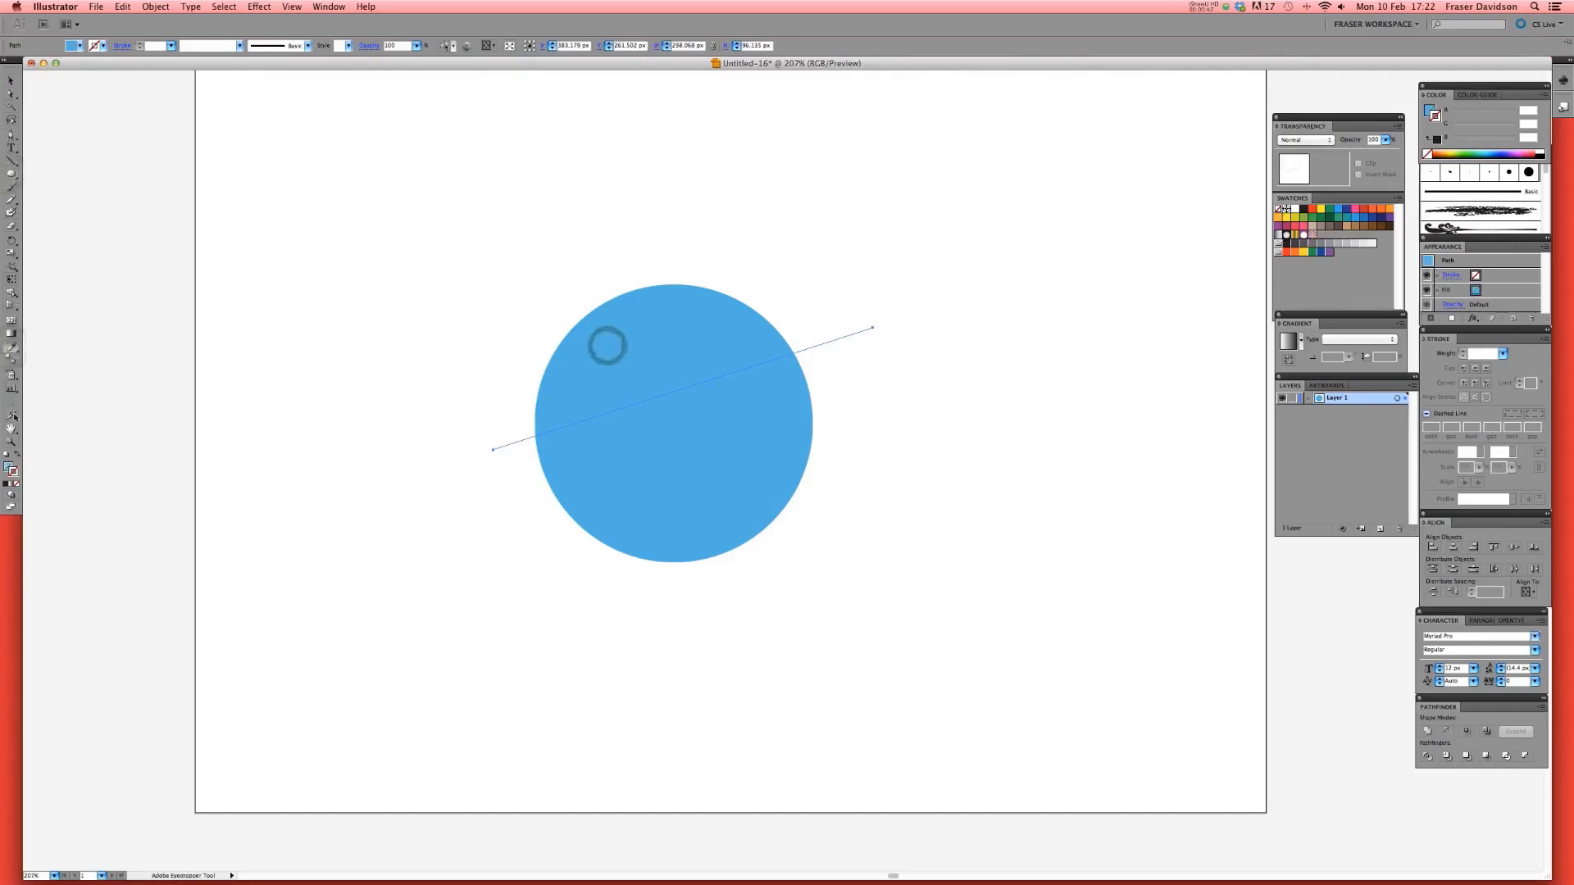
pyautogui.click(16, 458)
pyautogui.click(11, 81)
# - Draw a circle about 40 px wide above the line, and set the stroke of both it and the line to 40555B
pyautogui.press('l')
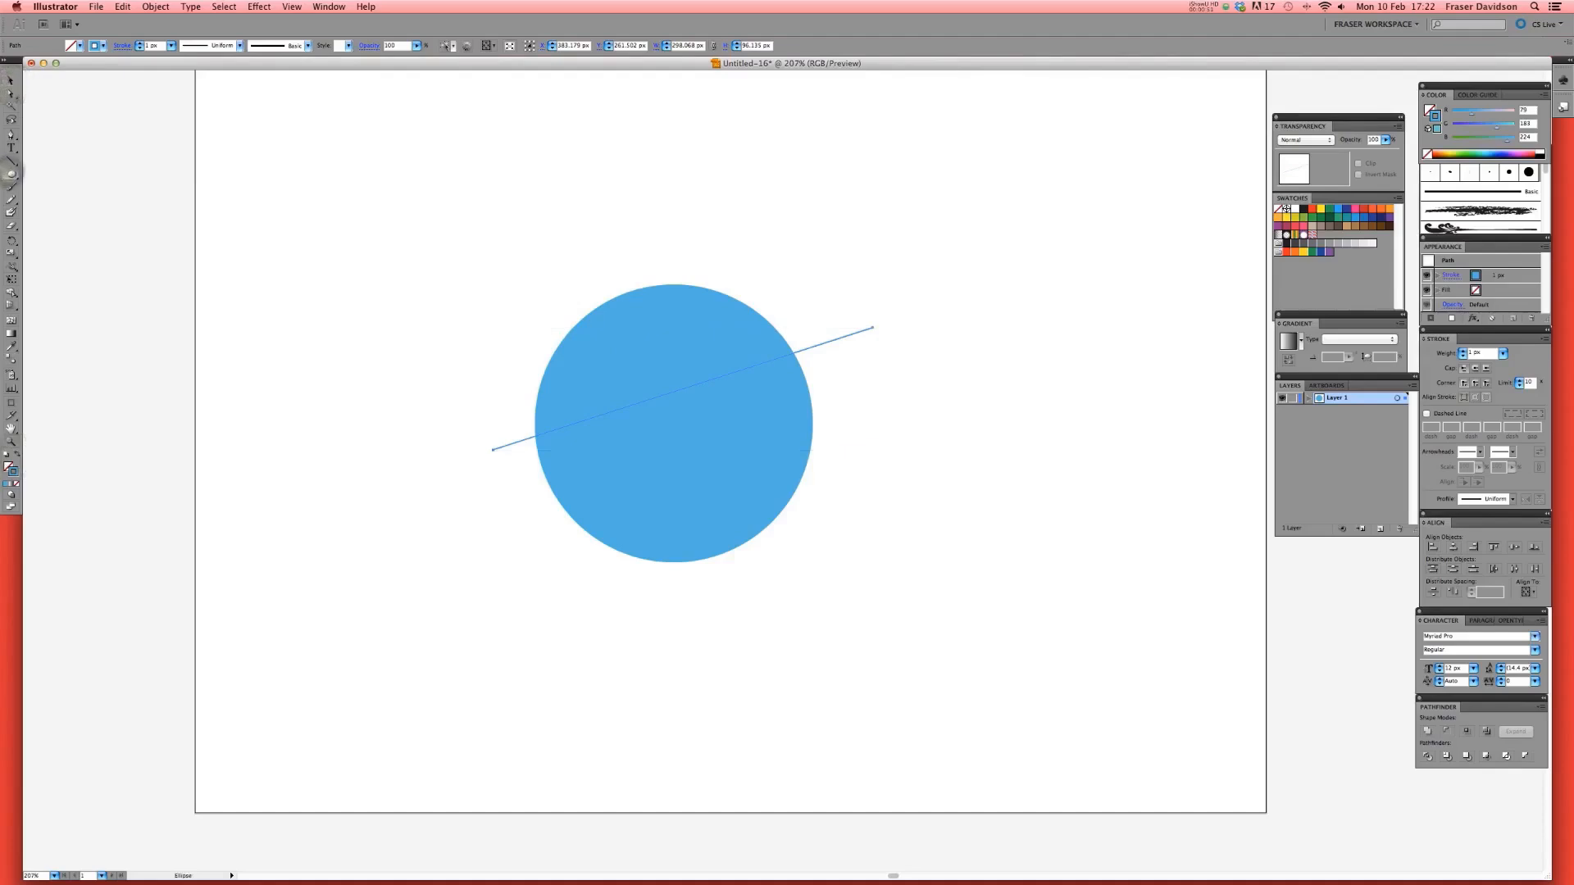
pyautogui.moveTo(629, 378); pyautogui.dragTo(637, 384)
pyautogui.moveTo(808, 333); pyautogui.dragTo(833, 369)
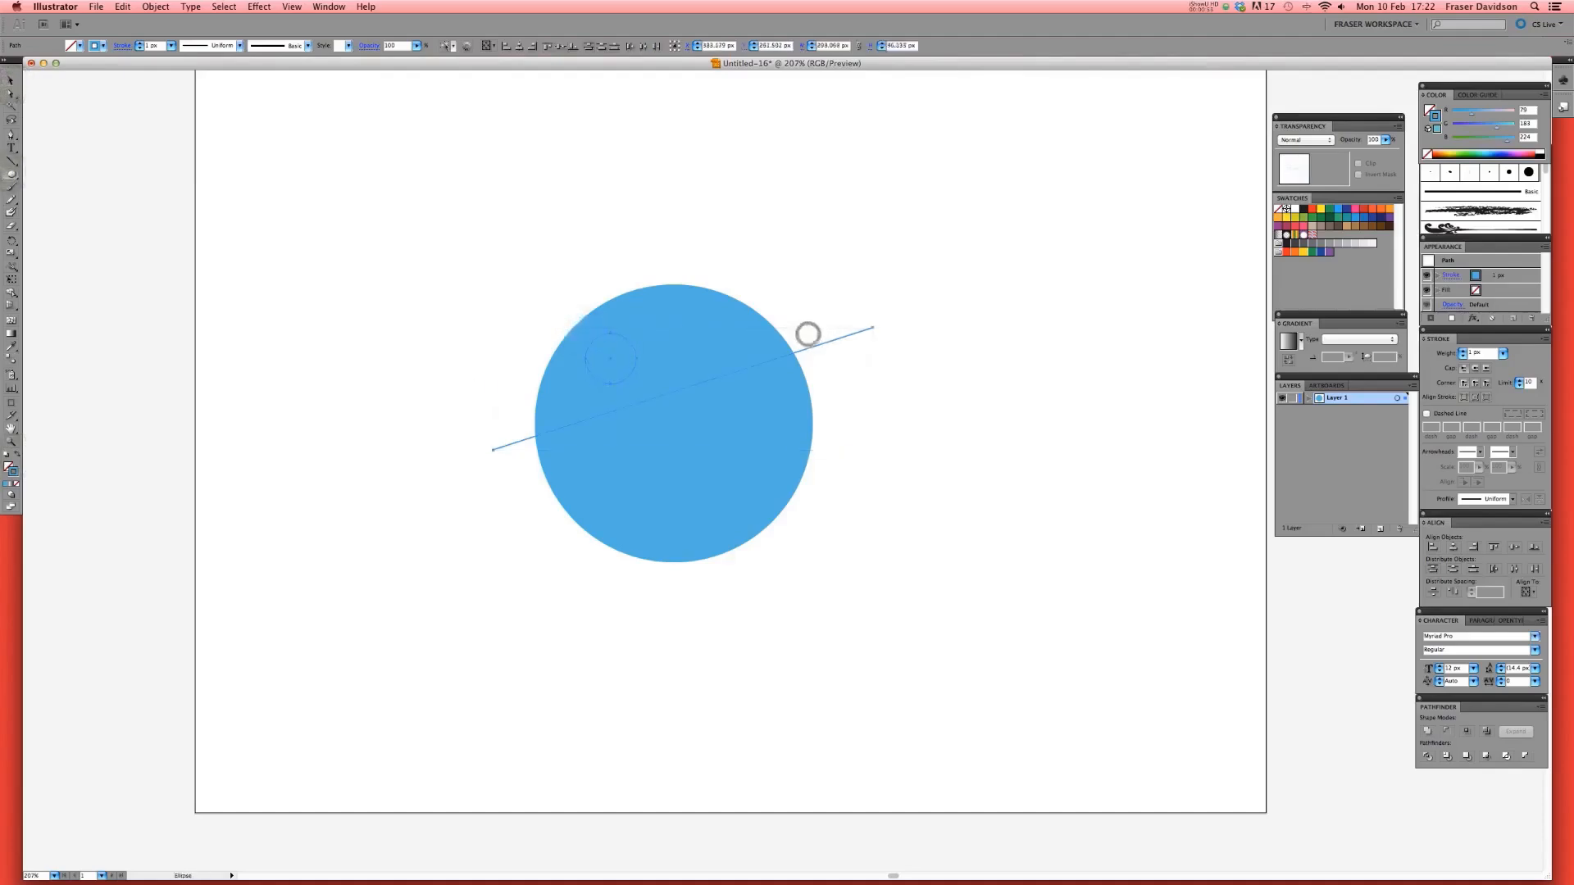
pyautogui.doubleClick(13, 471)
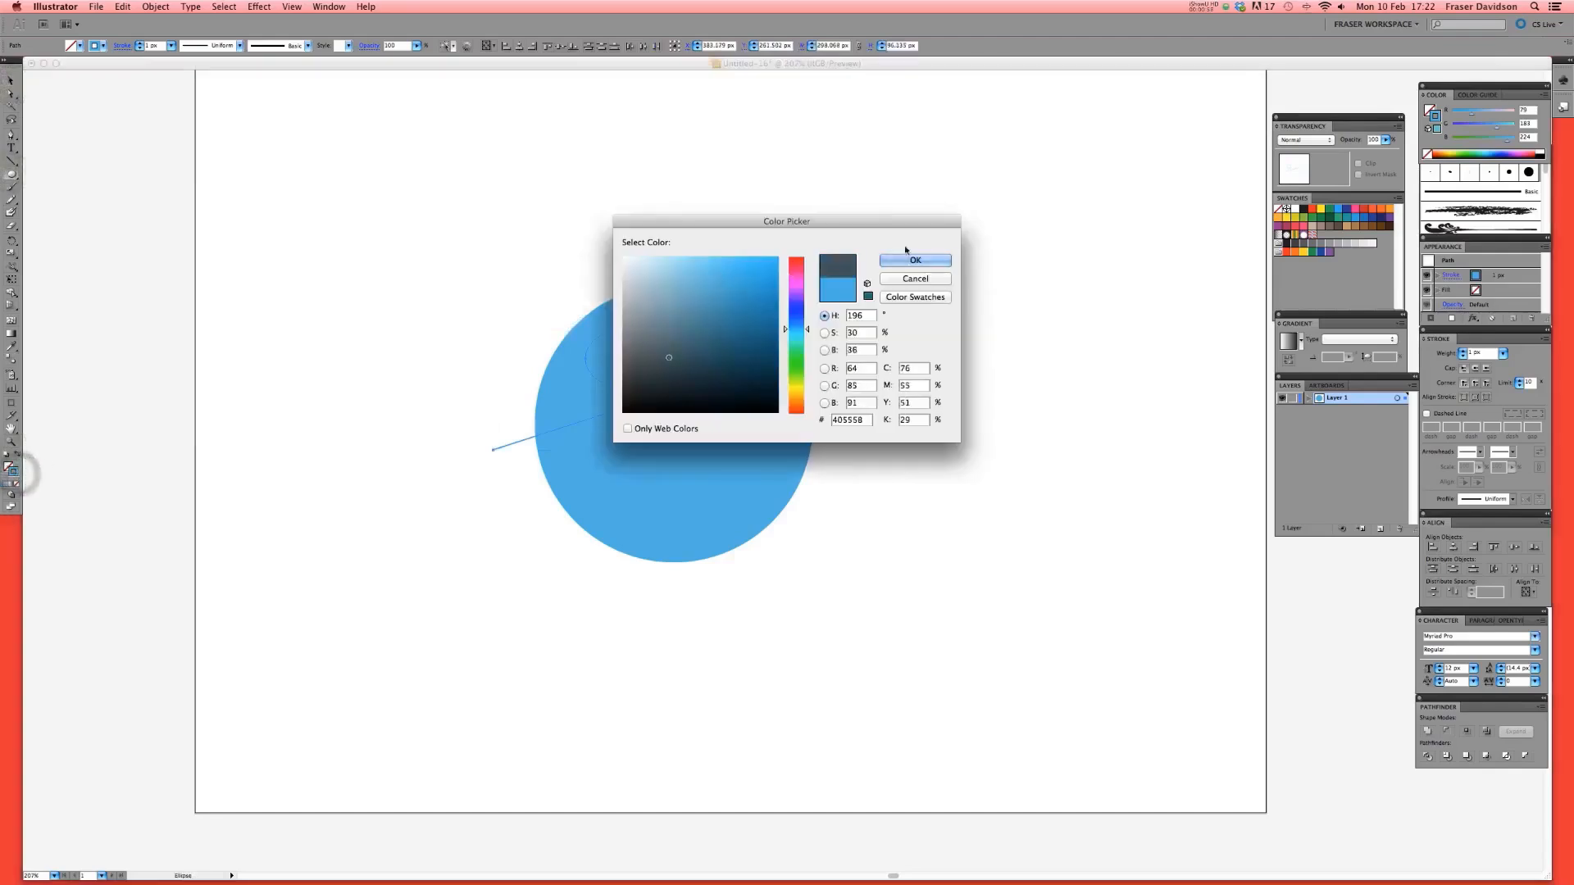
pyautogui.click(916, 261)
# - Duplicate the small circle and enlarge the copy to about 112 px, overlapping the top edge of the large circle
pyautogui.press('v')
pyautogui.click(492, 159)
pyautogui.click(636, 359)
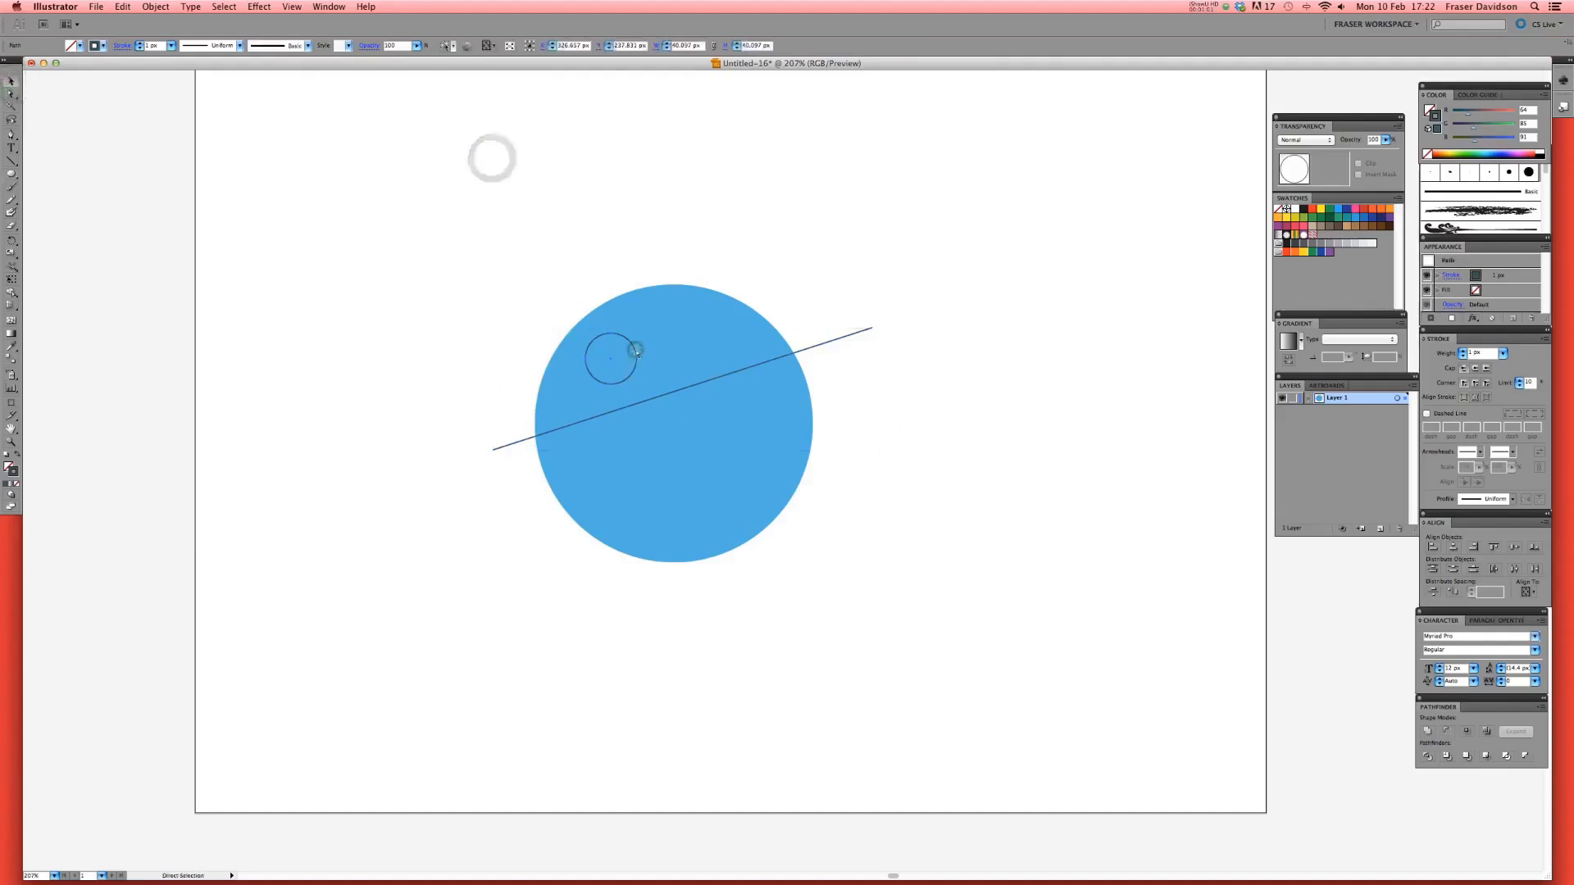
pyautogui.moveTo(637, 358); pyautogui.dragTo(754, 290)
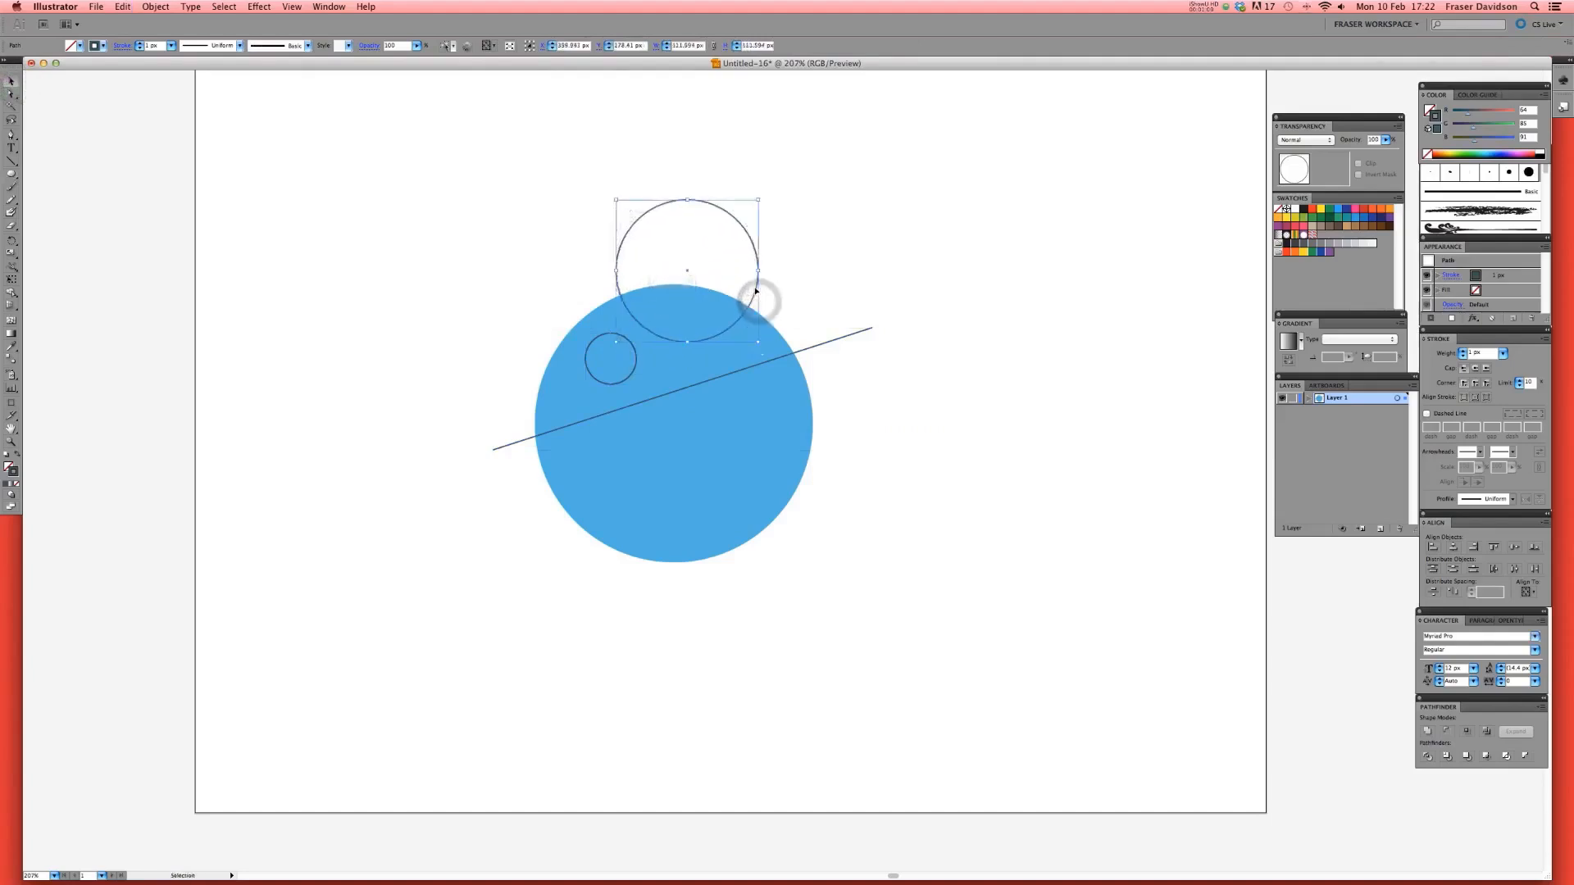
pyautogui.click(828, 284)
# - Select all the shapes and split them where they overlap with the Pathfinder Divide operation
pyautogui.moveTo(850, 225); pyautogui.dragTo(399, 643)
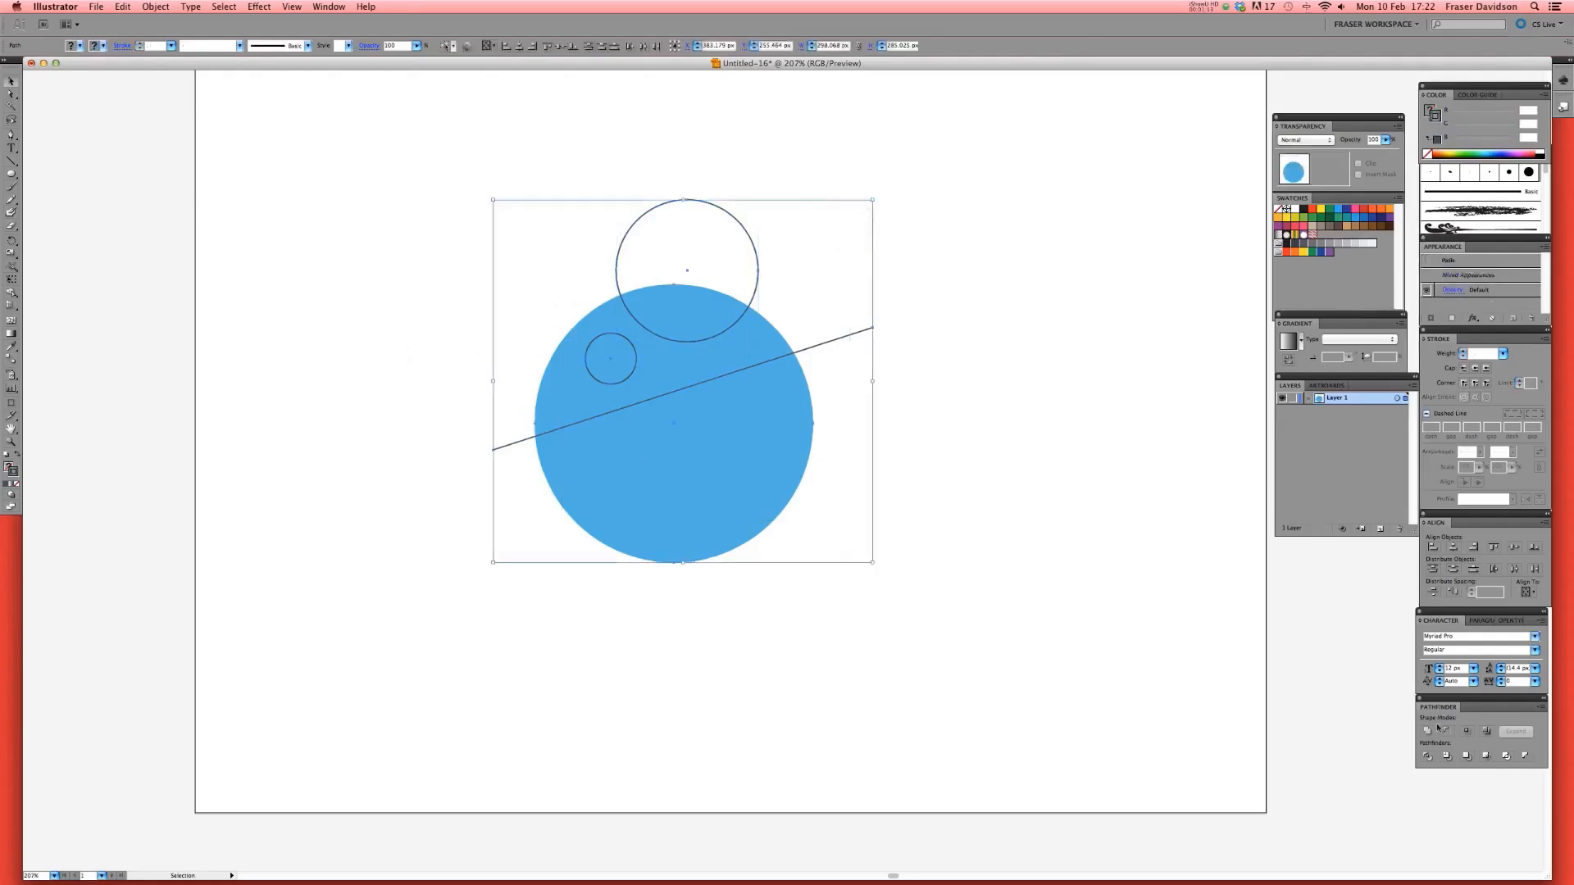
pyautogui.click(329, 7)
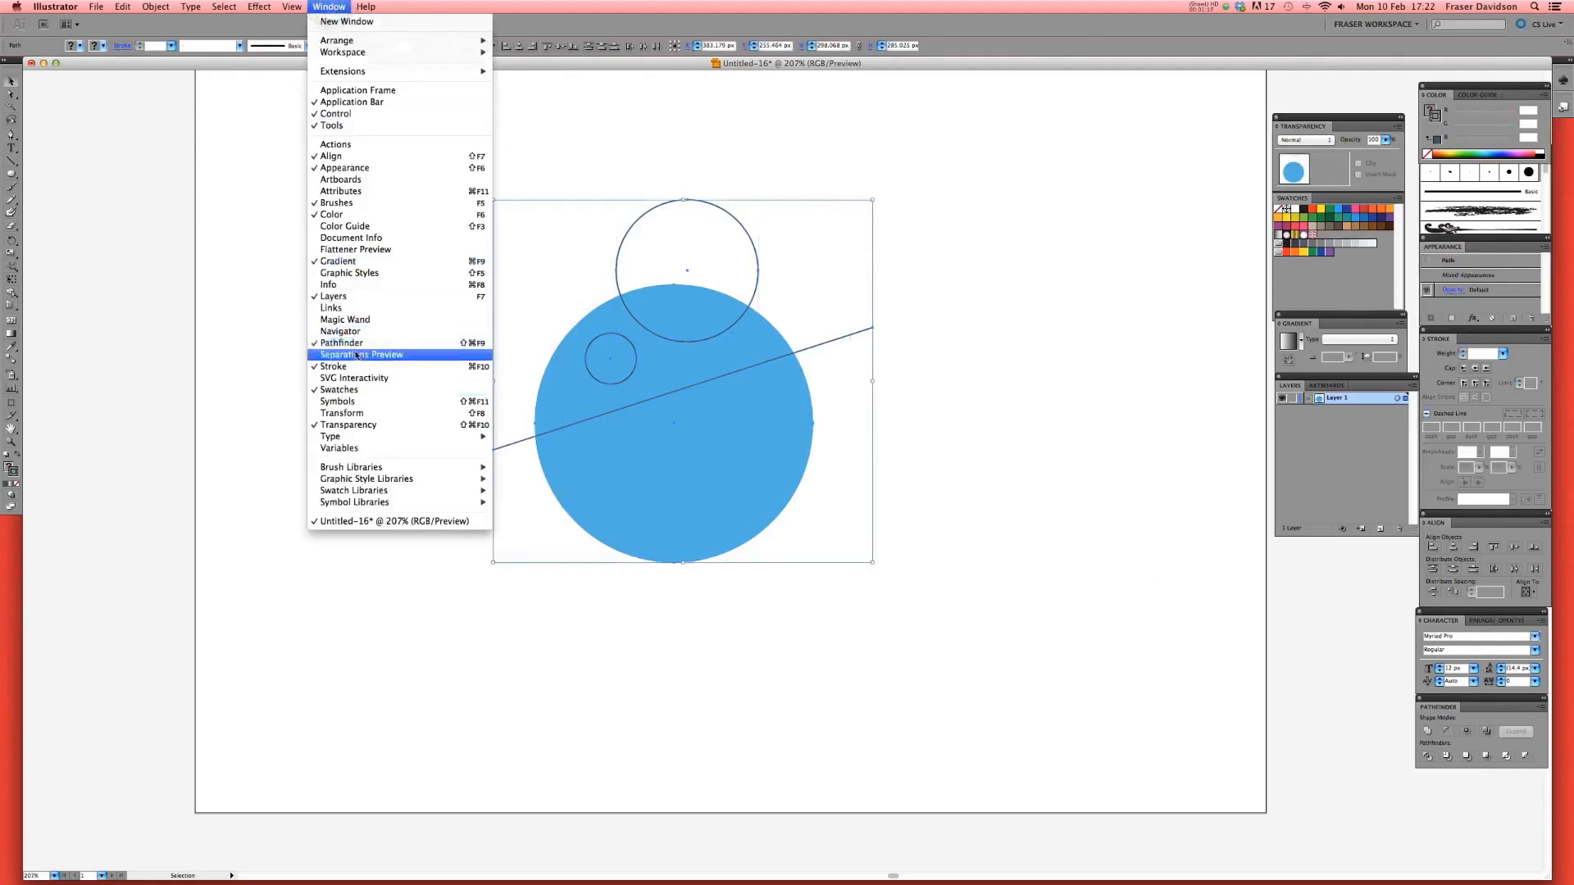
pyautogui.click(1520, 715)
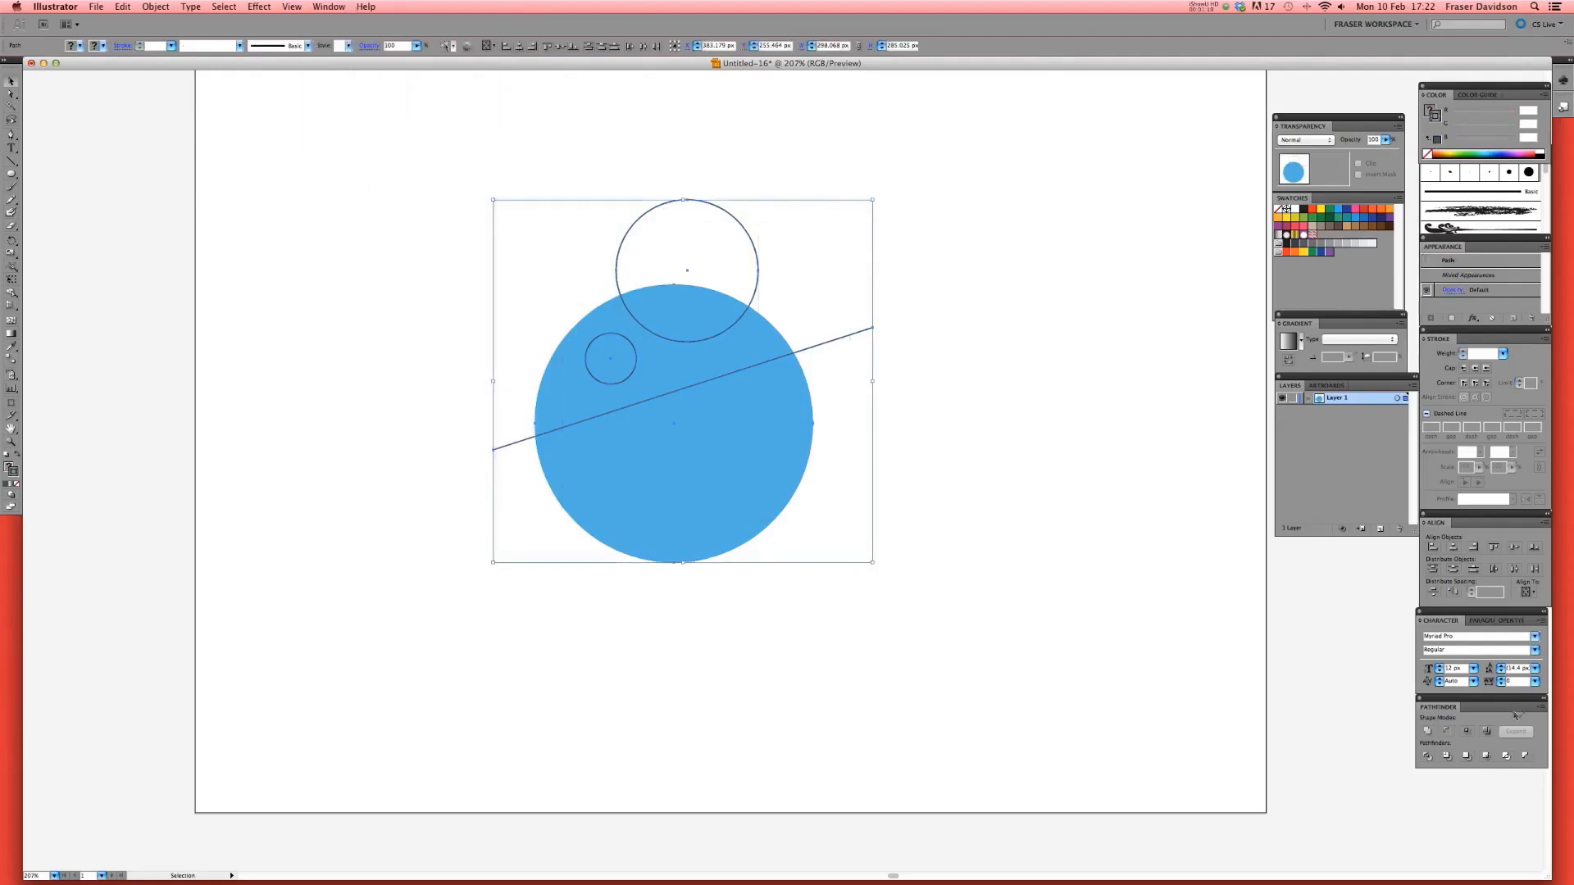
pyautogui.click(1429, 758)
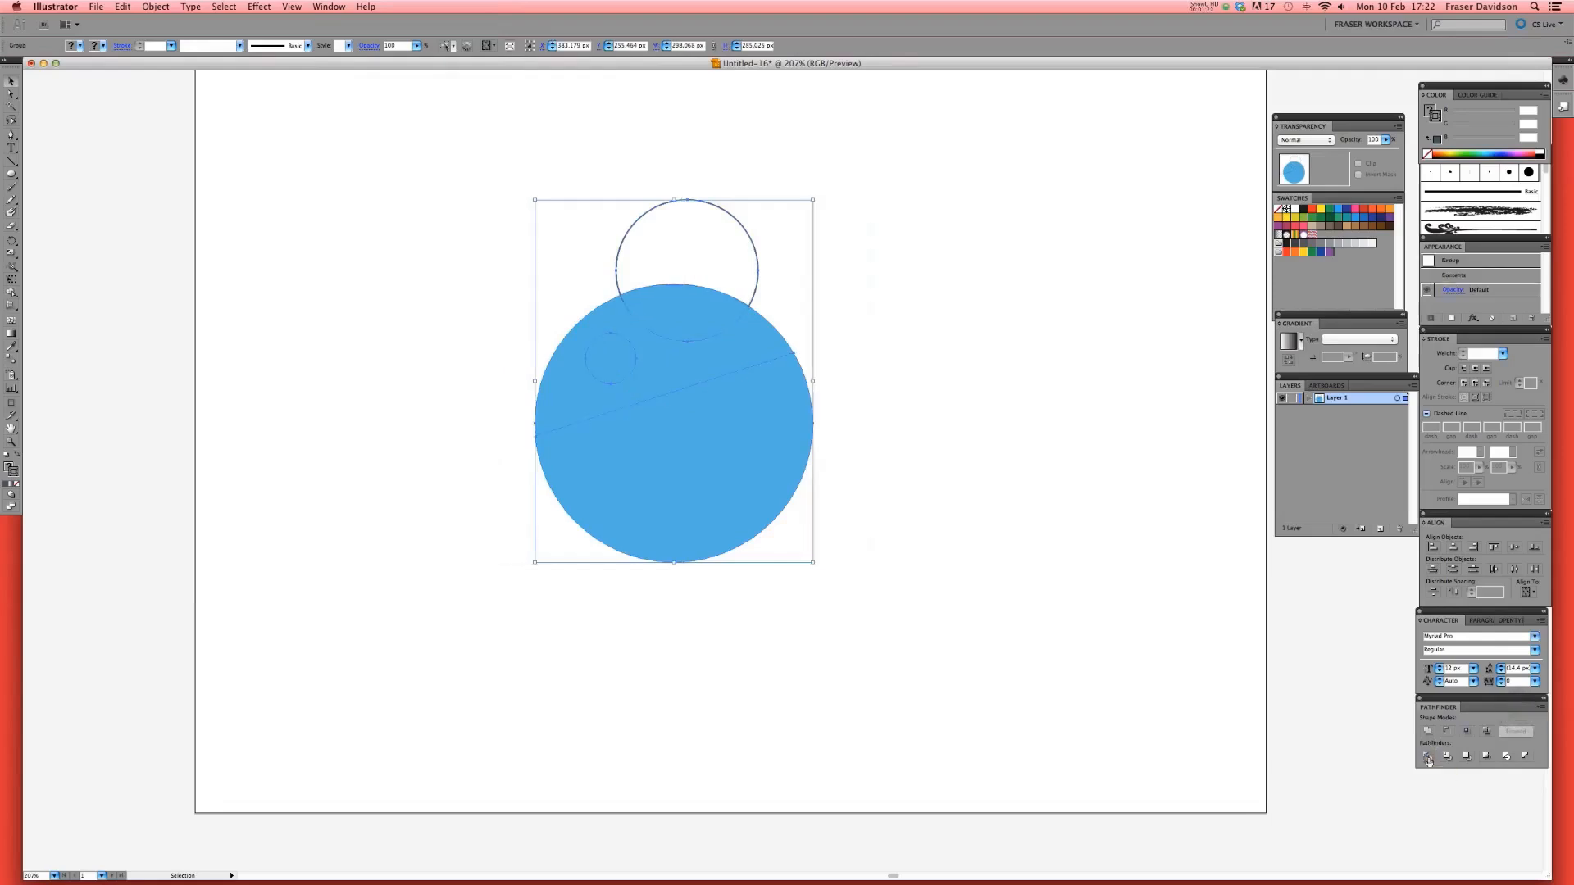
# - Fill all the divided pieces with the large circle's blue using the Eyedropper
pyautogui.scroll(1, 843, 263)
pyautogui.press('i')
pyautogui.click(670, 376)
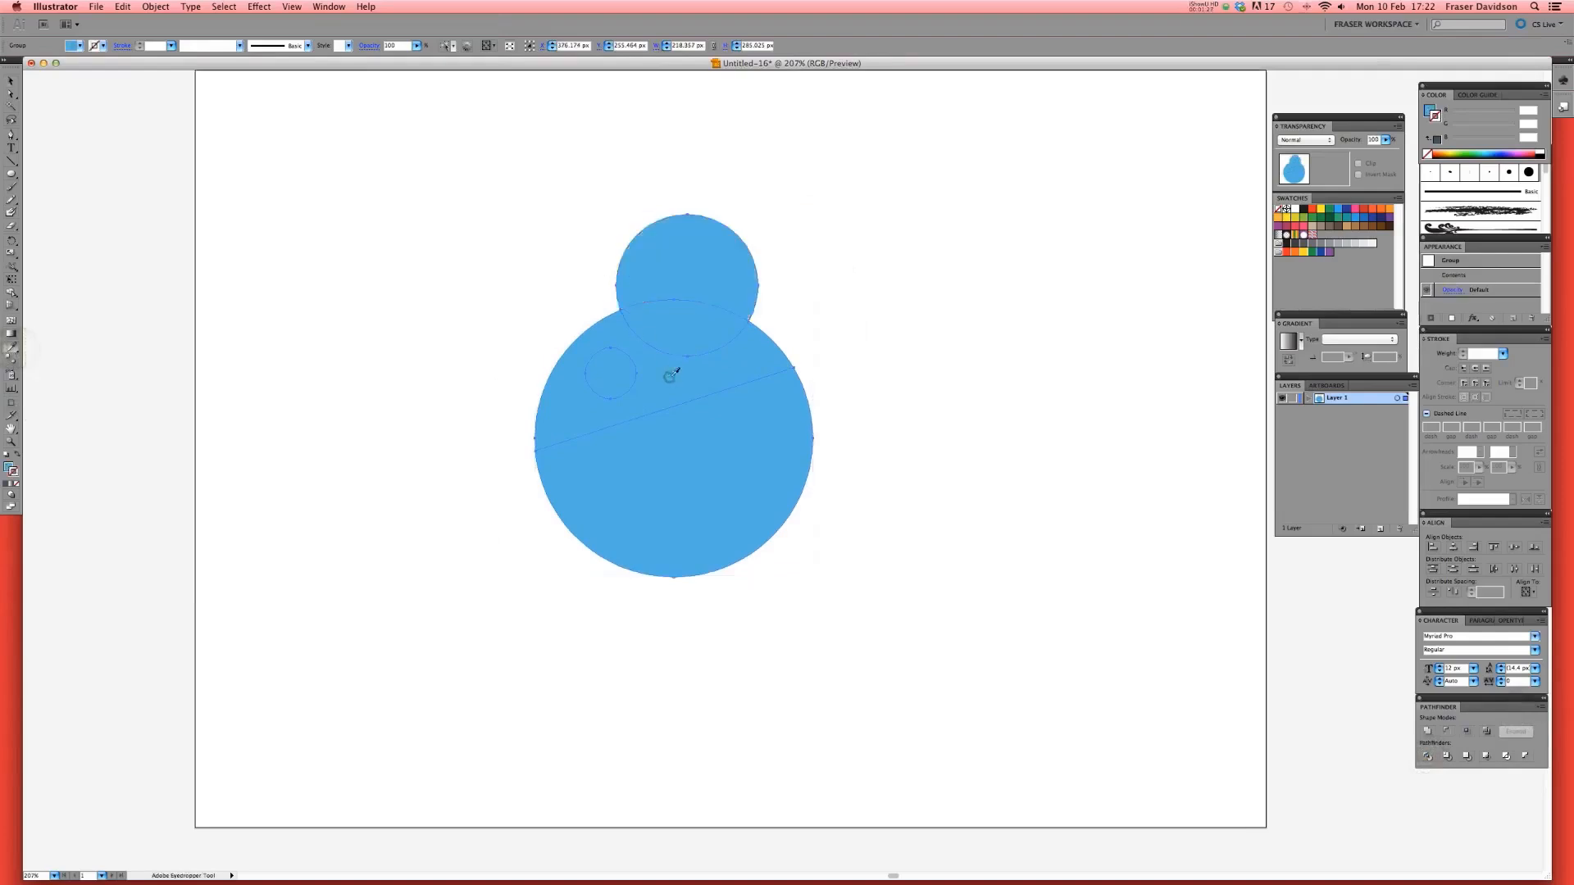
# - Delete the part of the upper circle outside the large circle, and select the band above the diagonal line
pyautogui.click(11, 94)
pyautogui.click(752, 190)
pyautogui.click(704, 267)
pyautogui.press('Delete')
pyautogui.moveTo(838, 215); pyautogui.dragTo(538, 748)
pyautogui.click(927, 316)
pyautogui.click(708, 363)
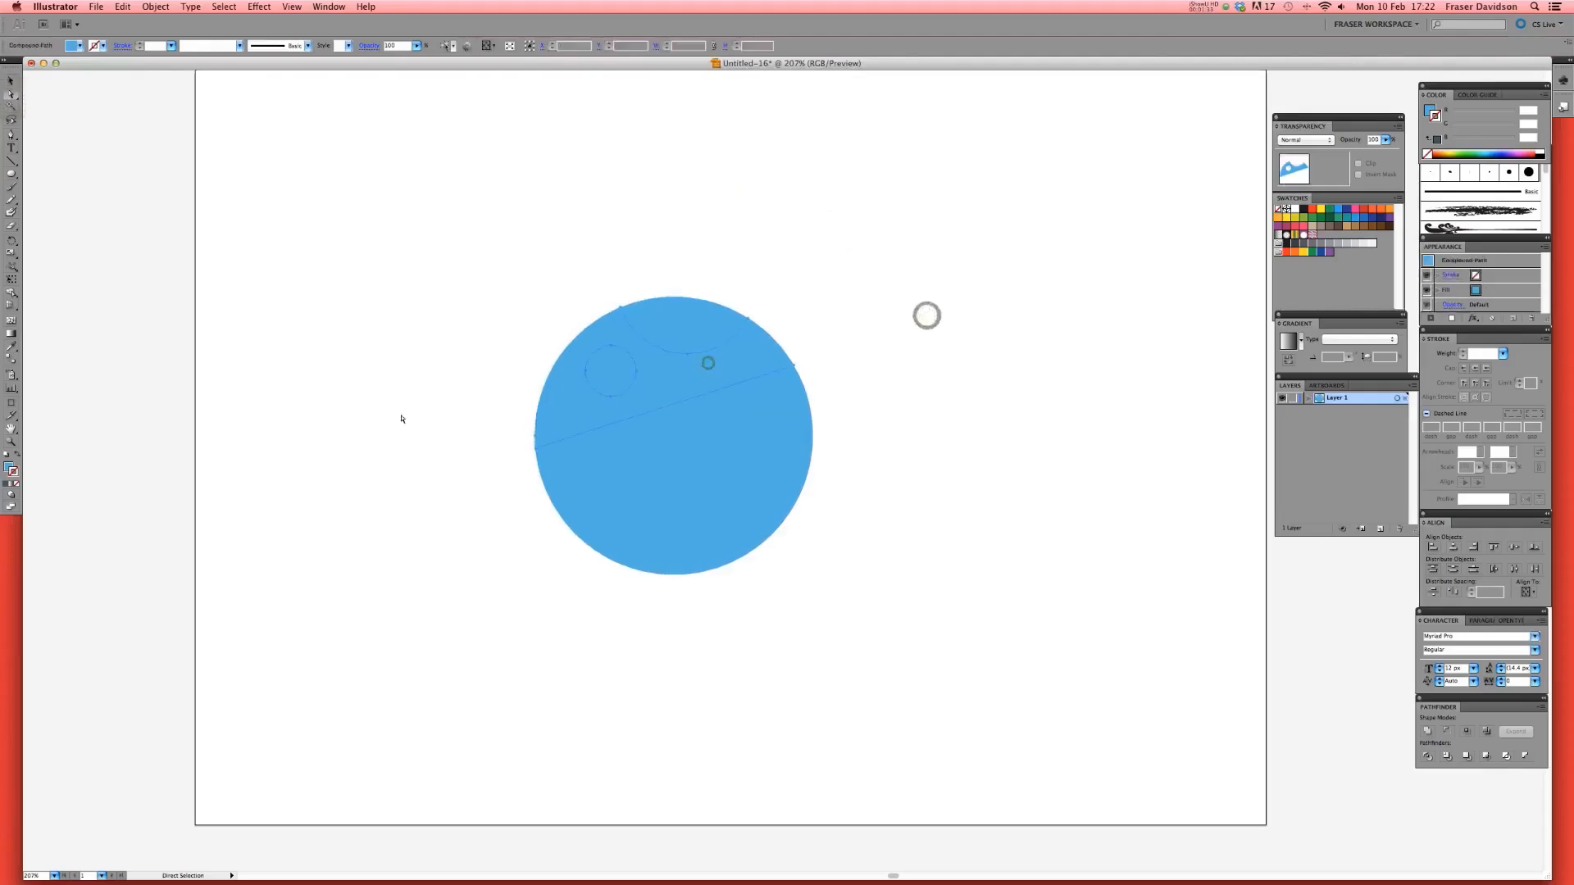
pyautogui.doubleClick(10, 468)
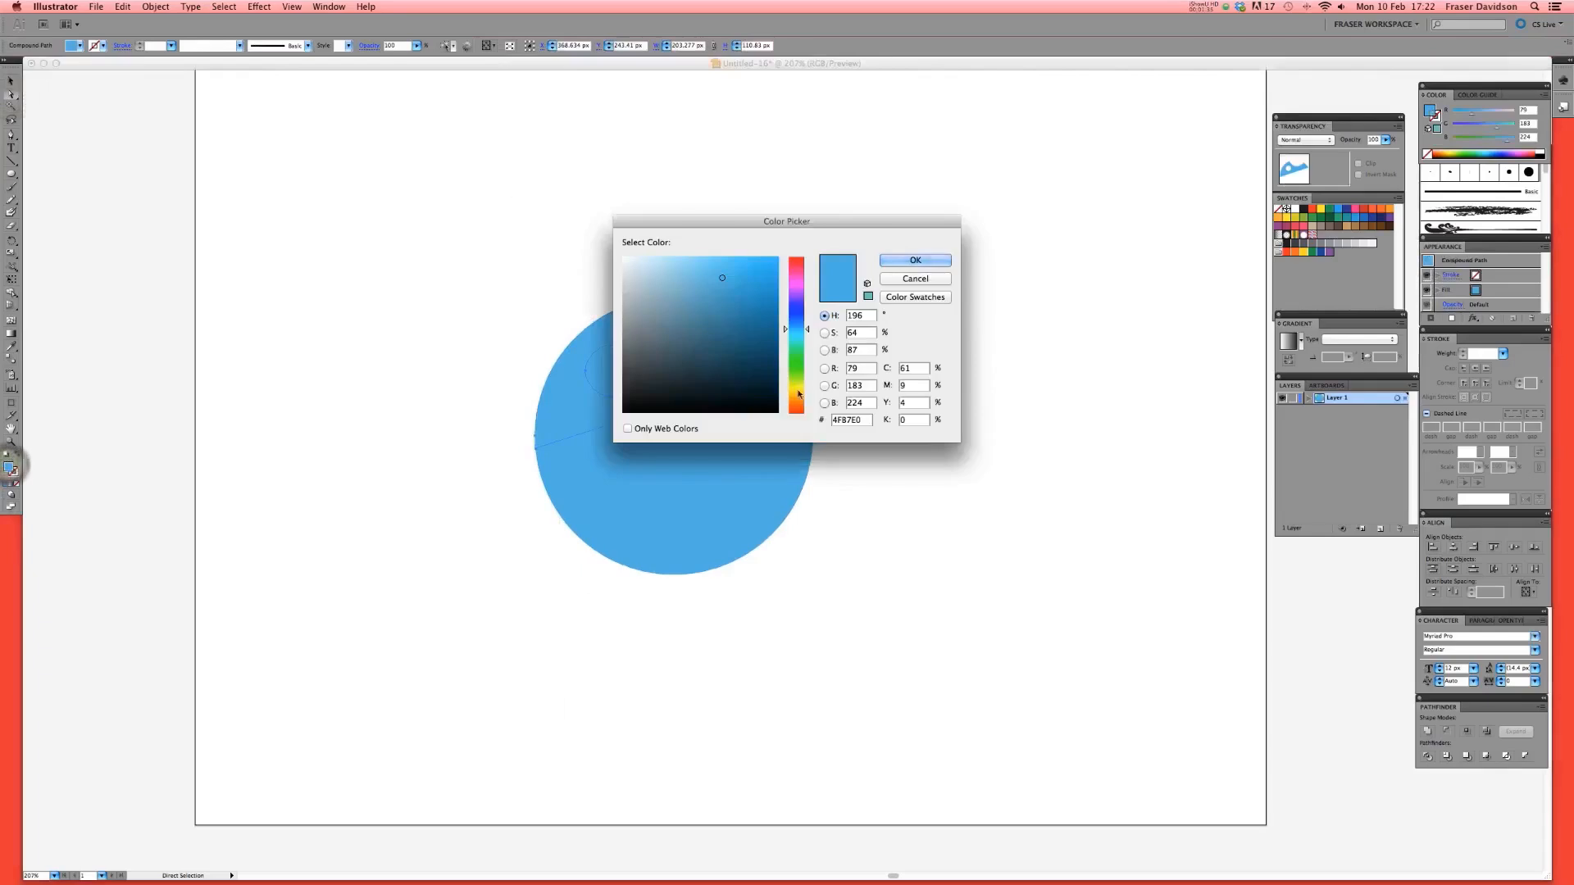
pyautogui.click(798, 396)
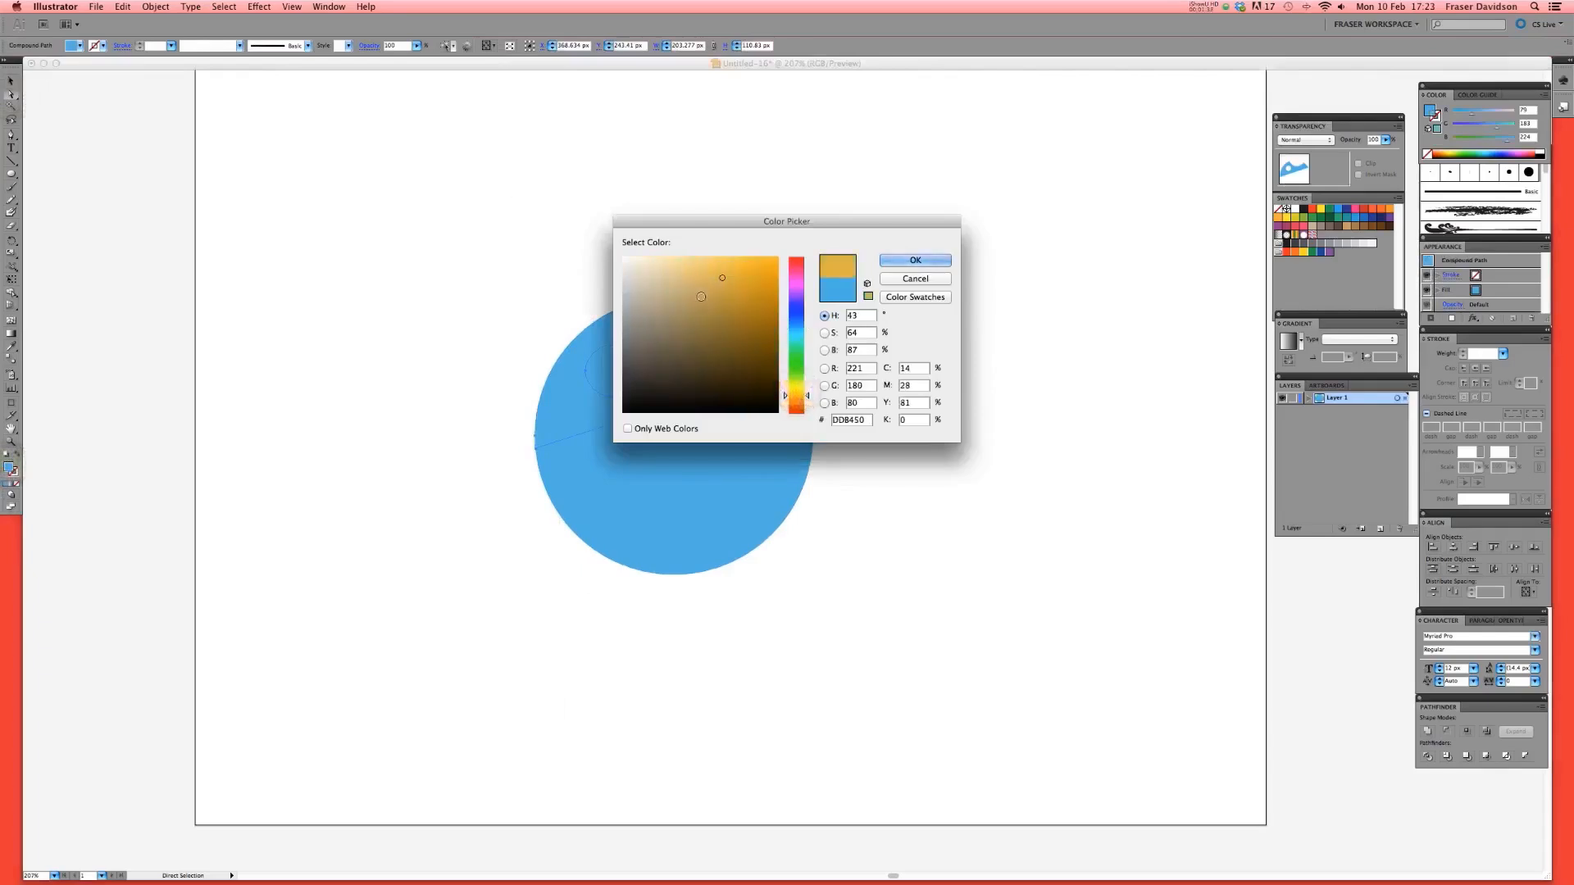
pyautogui.click(916, 281)
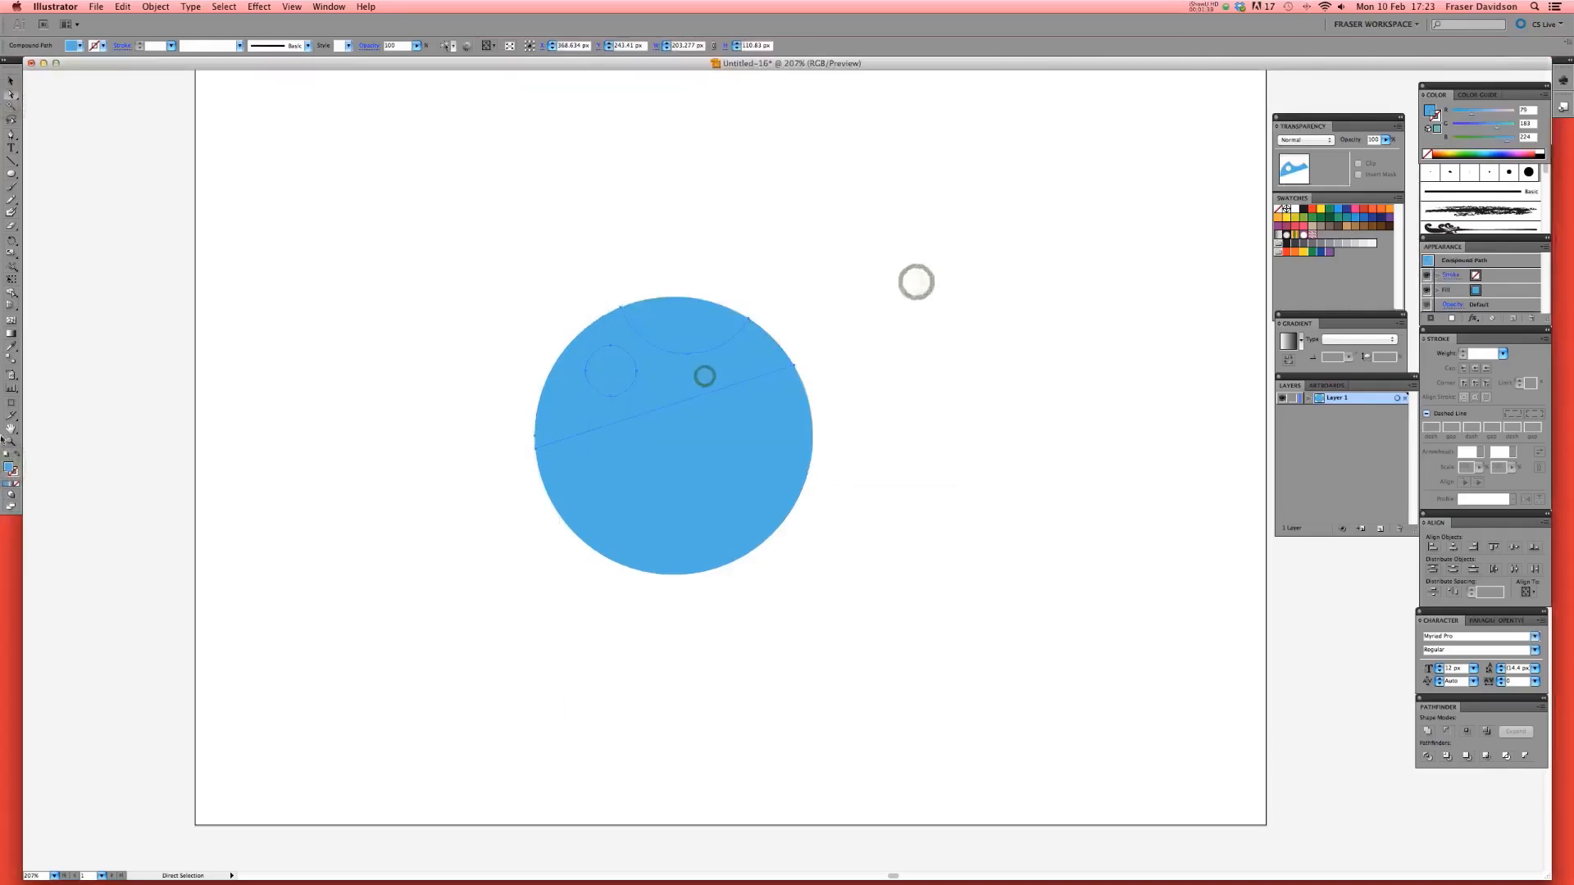
# - Fill the band above the diagonal line with light beige DDD7CA
pyautogui.doubleClick(10, 467)
pyautogui.click(635, 278)
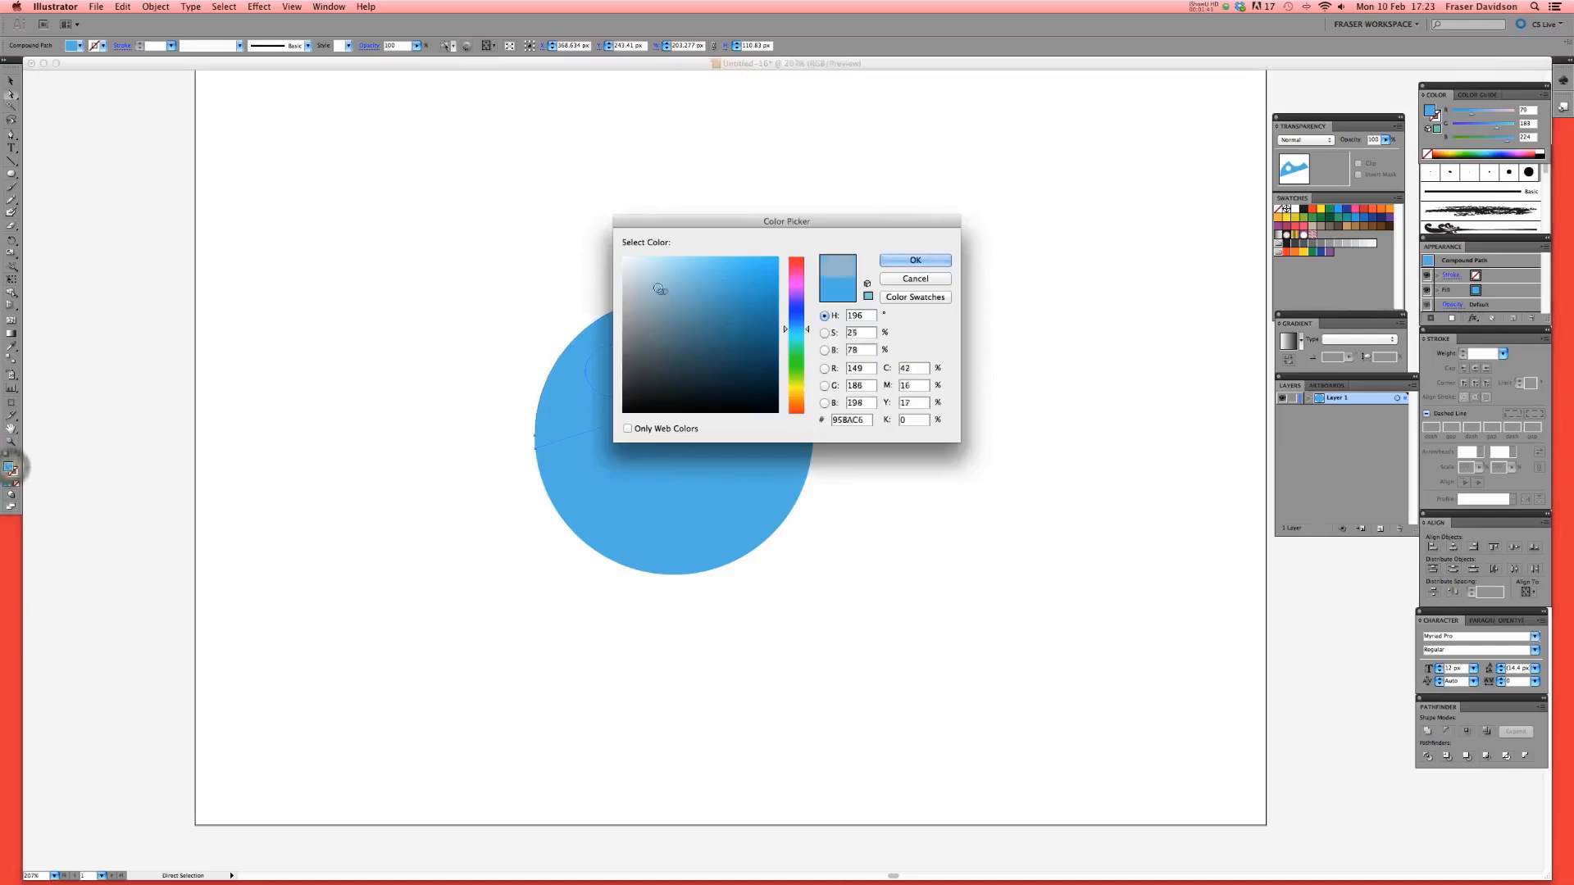
pyautogui.click(802, 400)
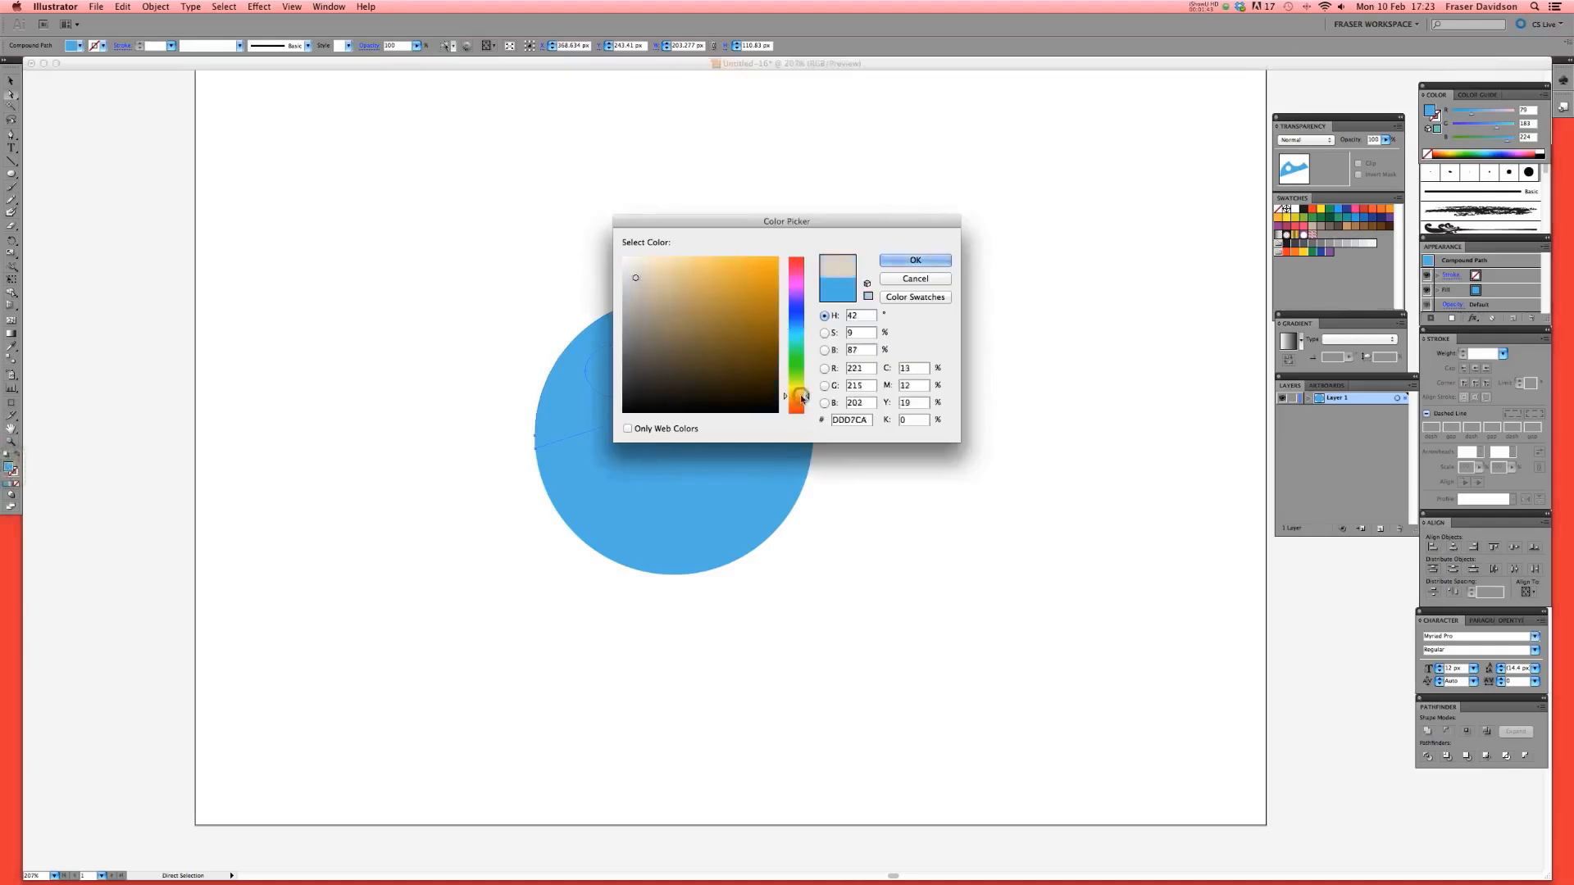
pyautogui.click(905, 261)
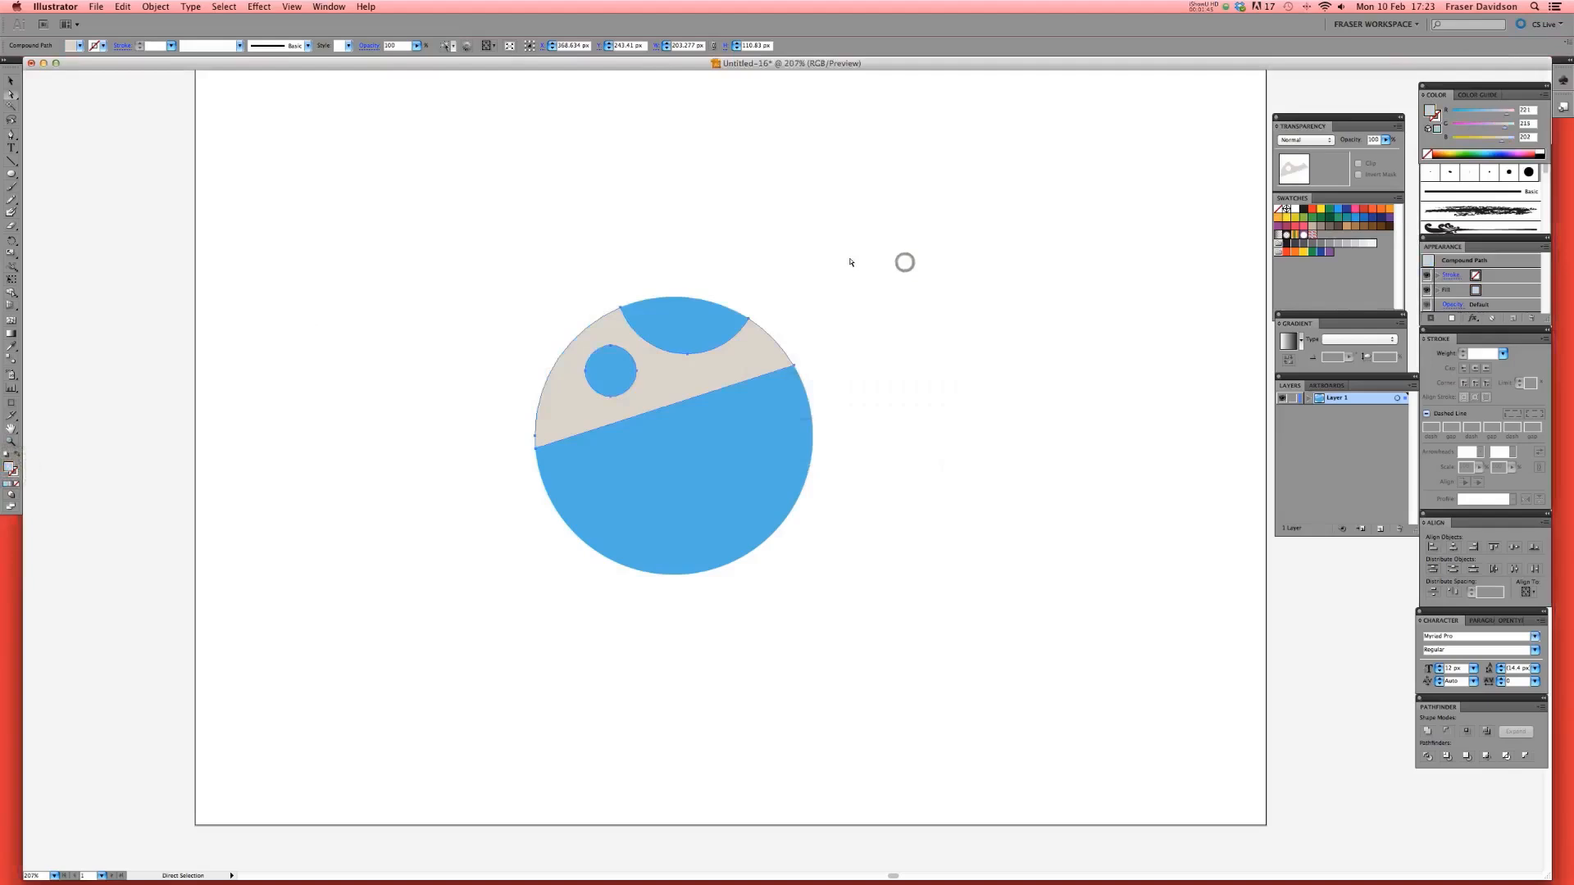
# - Fill the curved cap at the top of the large circle and the small inner circle with tan C49A69
pyautogui.click(859, 332)
pyautogui.click(677, 327)
pyautogui.keyDown('shift'); pyautogui.click(601, 378); pyautogui.keyUp('shift')
pyautogui.doubleClick(10, 468)
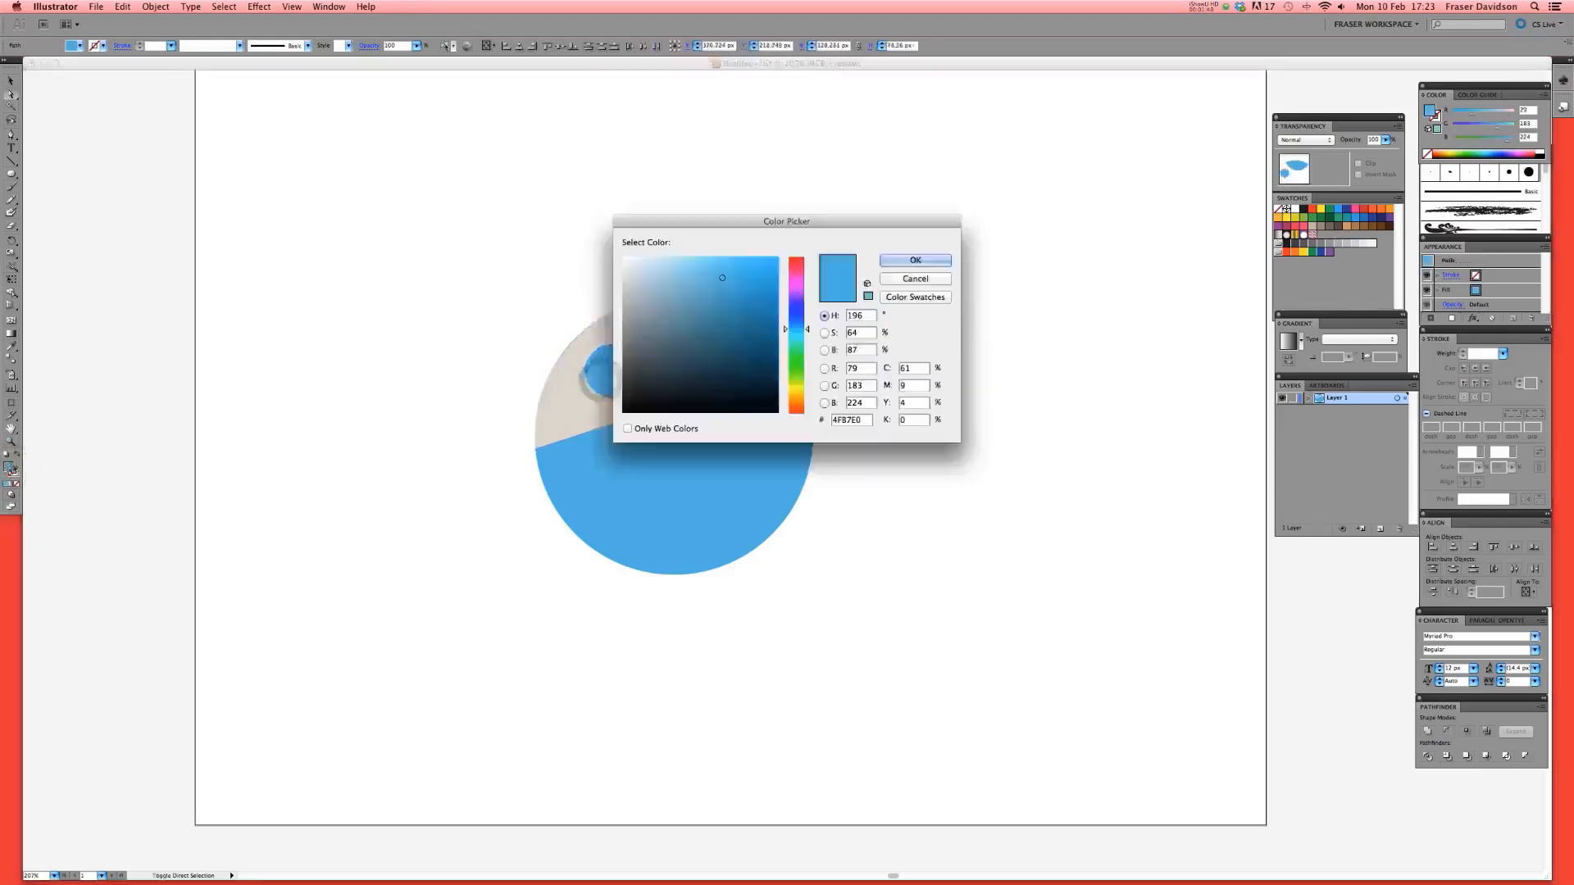
pyautogui.click(799, 399)
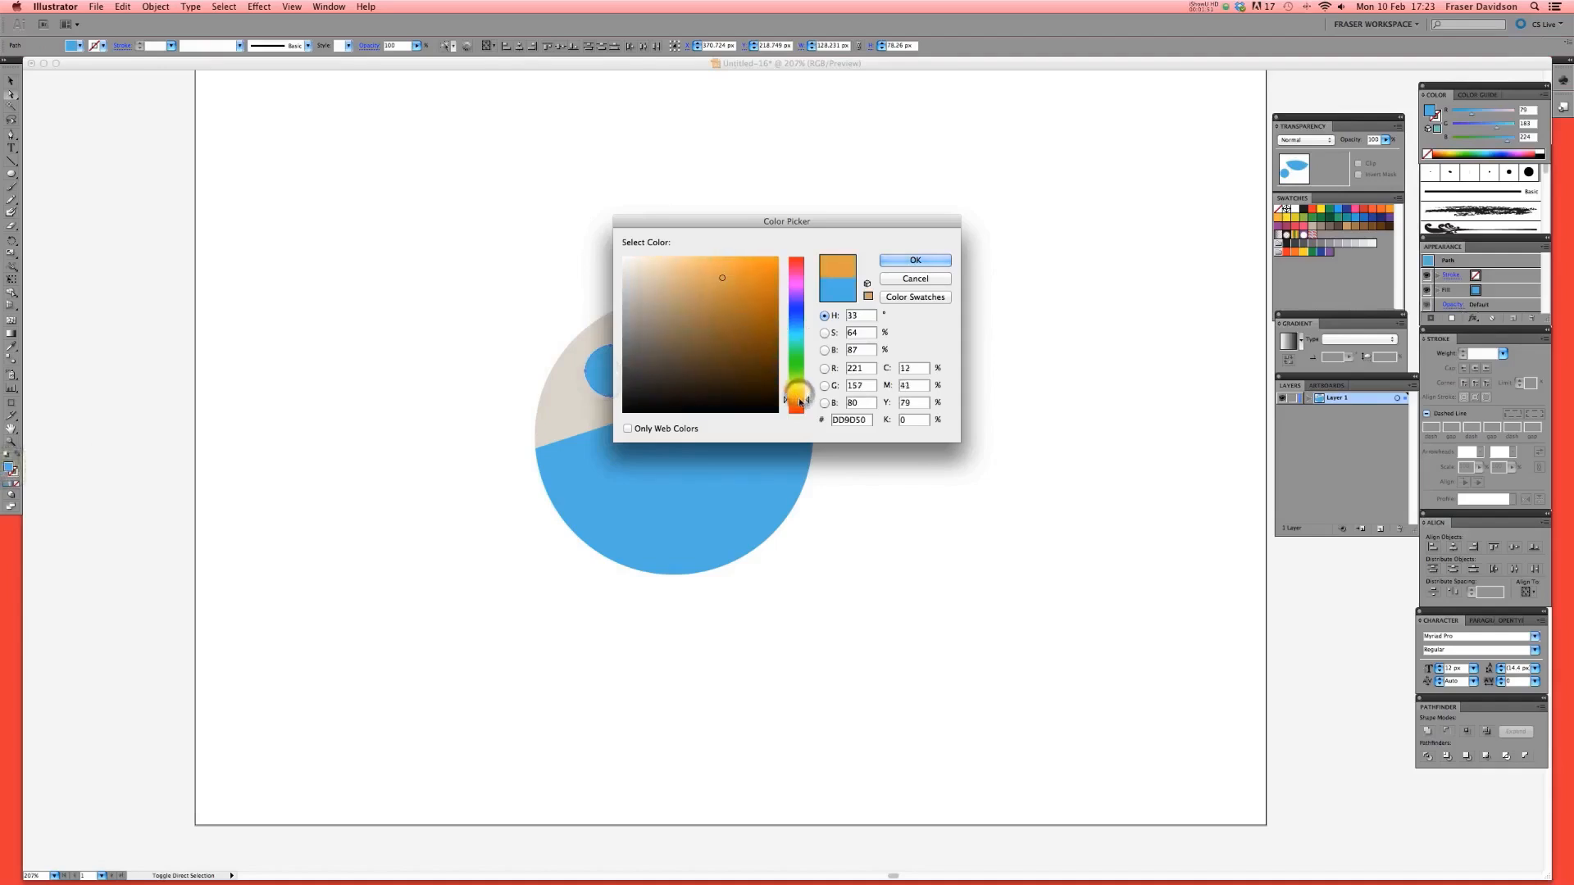
pyautogui.moveTo(699, 272); pyautogui.dragTo(697, 281)
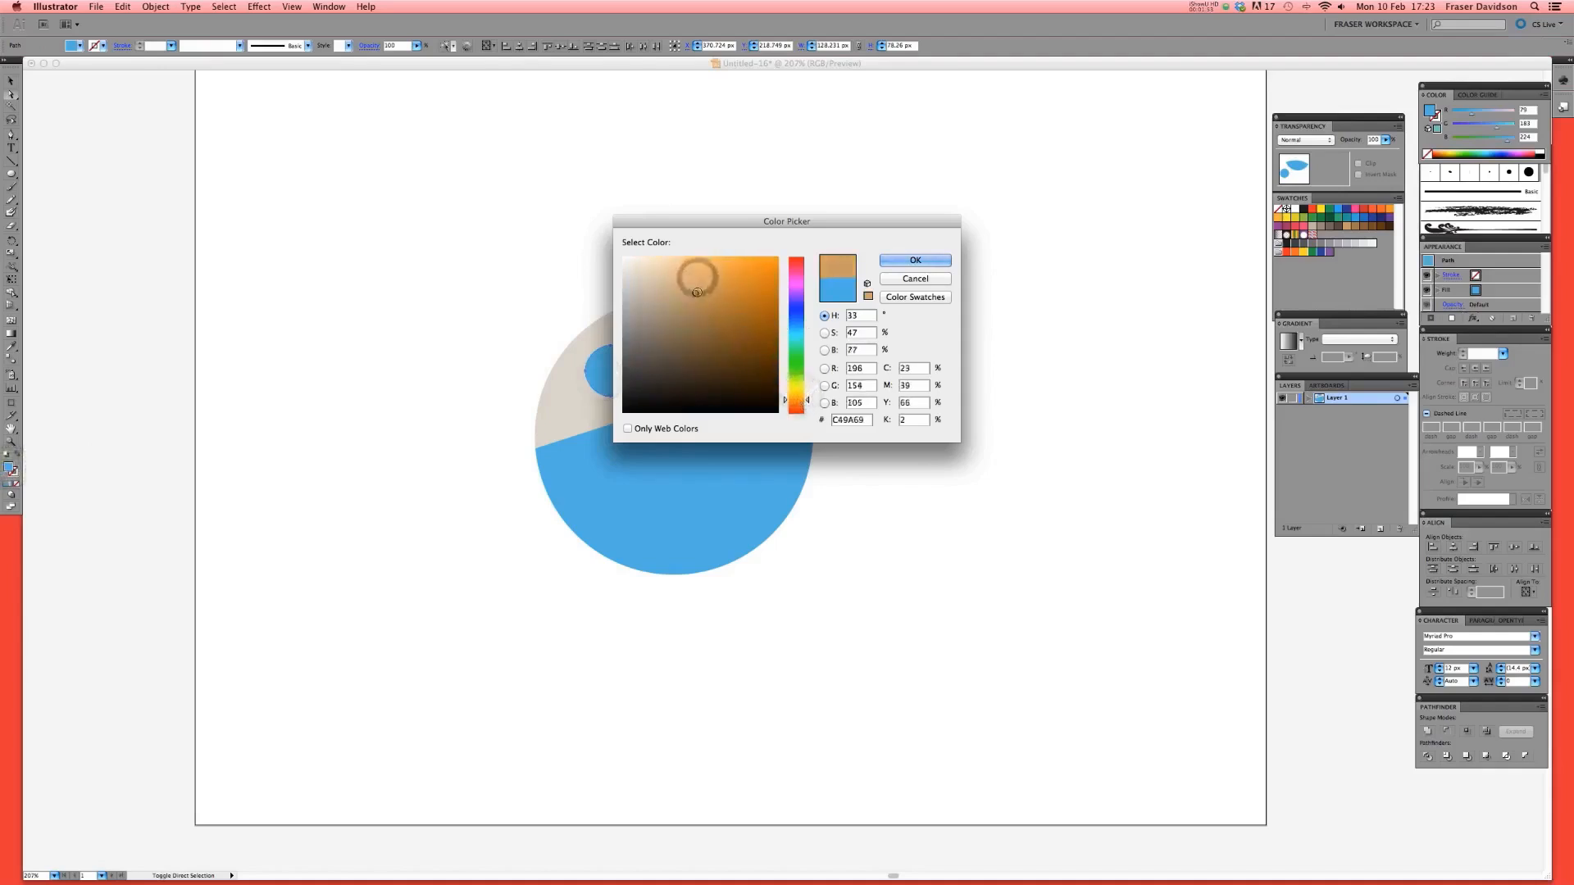
pyautogui.click(910, 261)
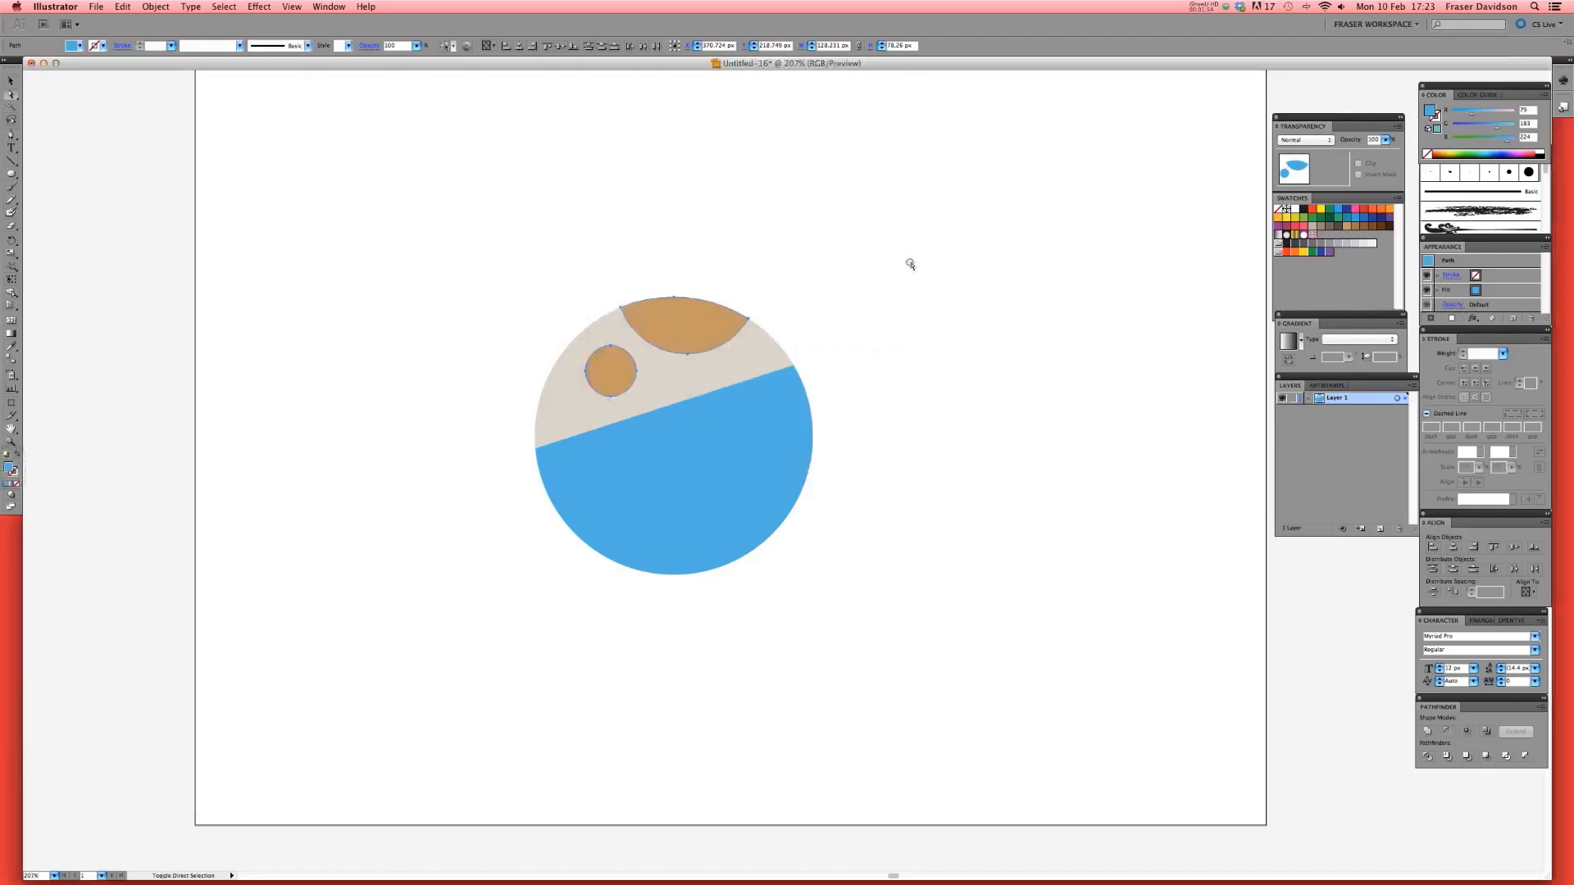
pyautogui.click(875, 195)
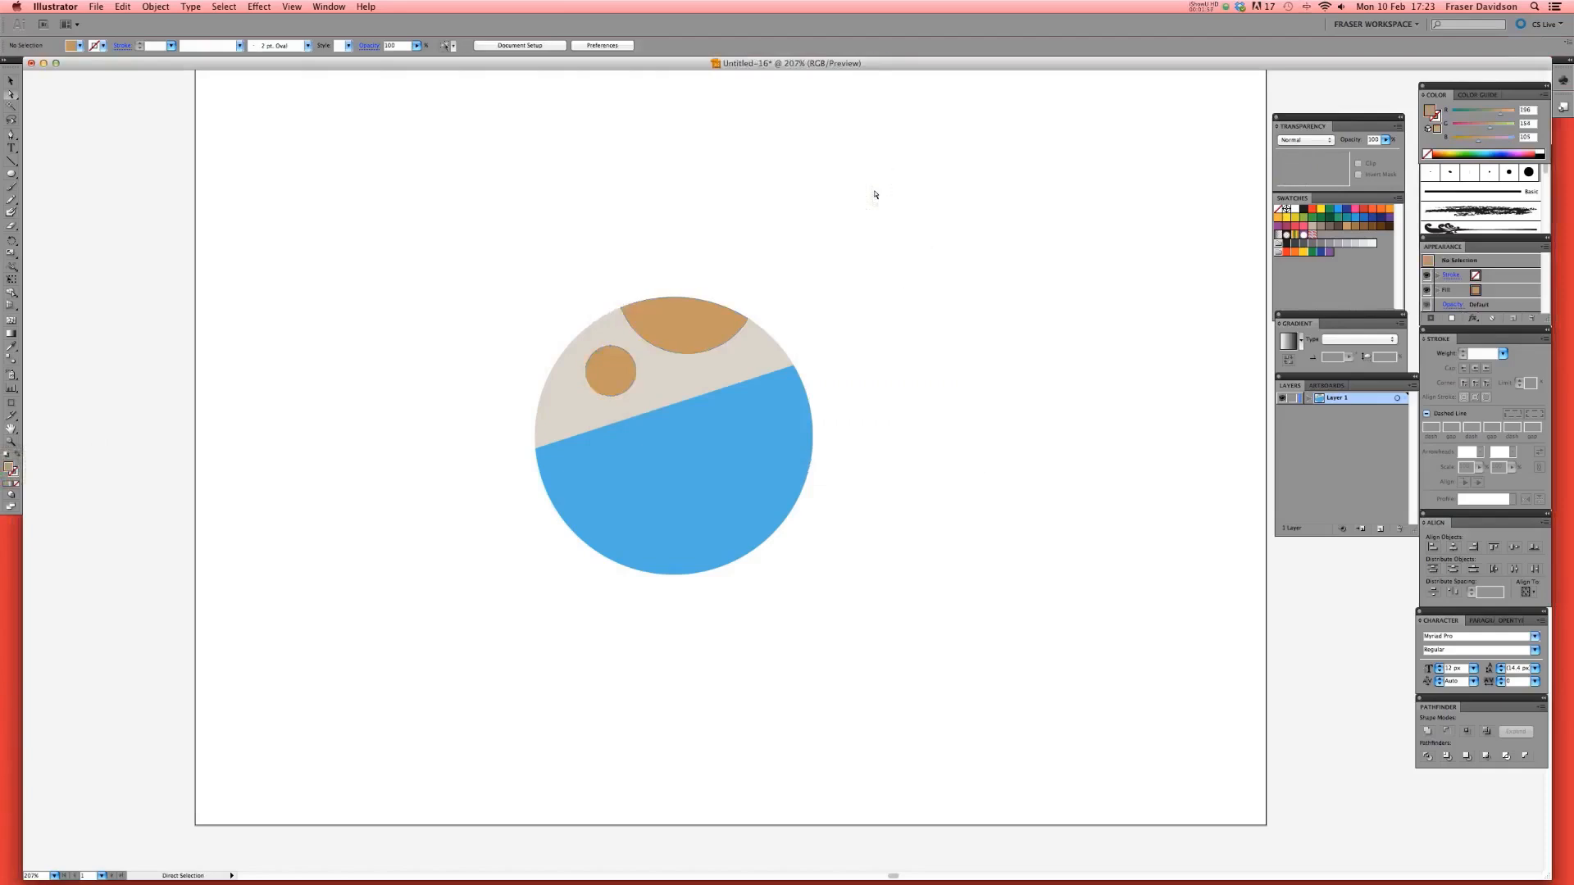
# - Save the document as Character 5.ai in the Illustrator folder
pyautogui.press('super+s')
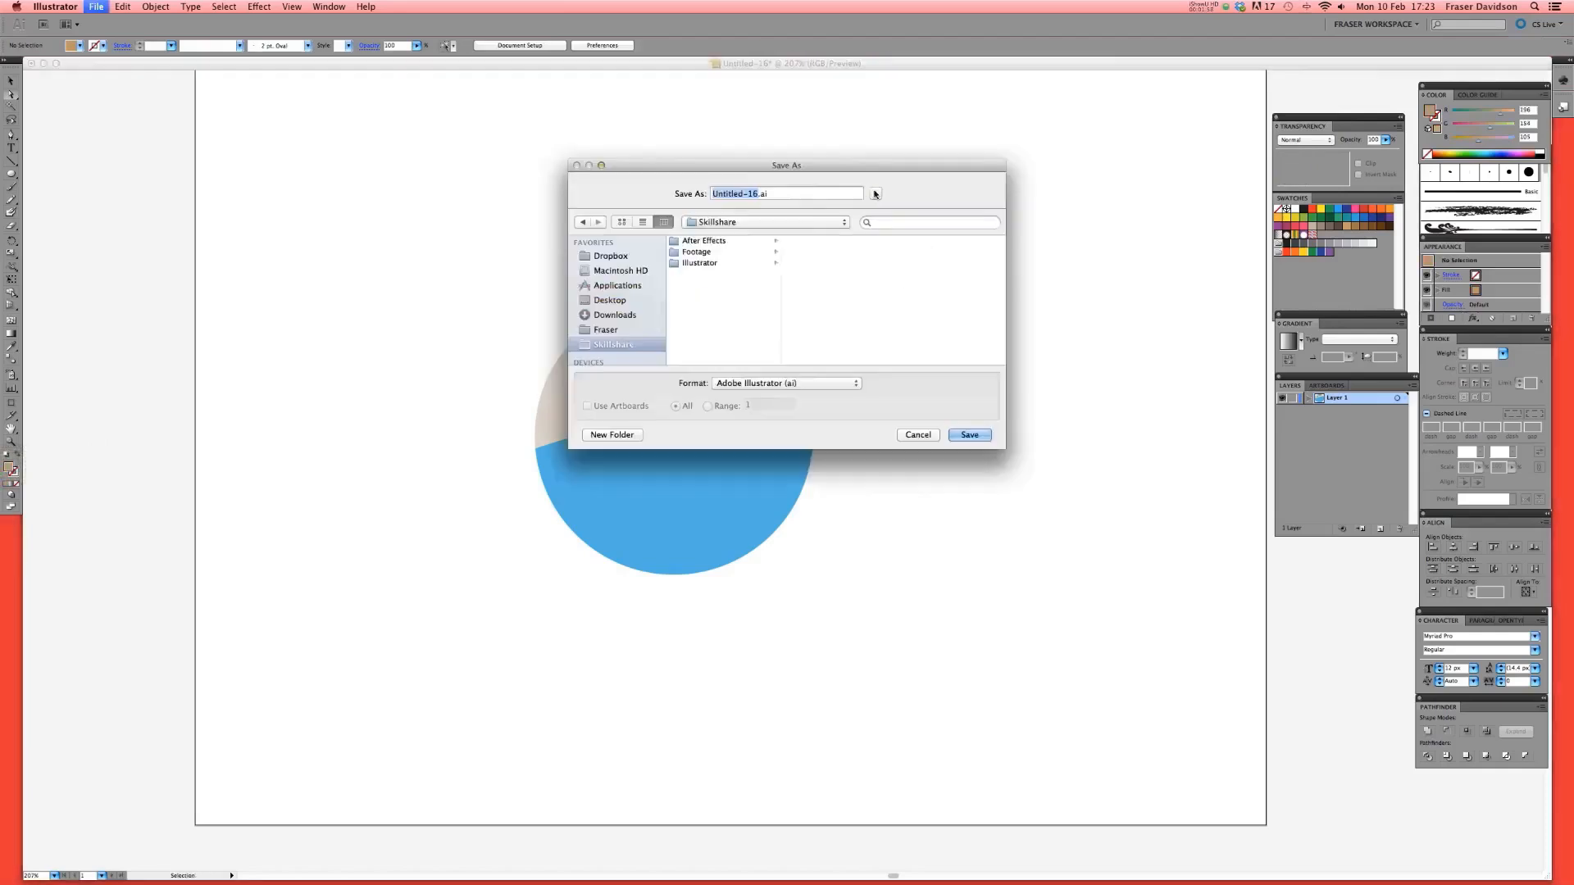
pyautogui.click(720, 262)
pyautogui.click(757, 193)
pyautogui.write('Chra')
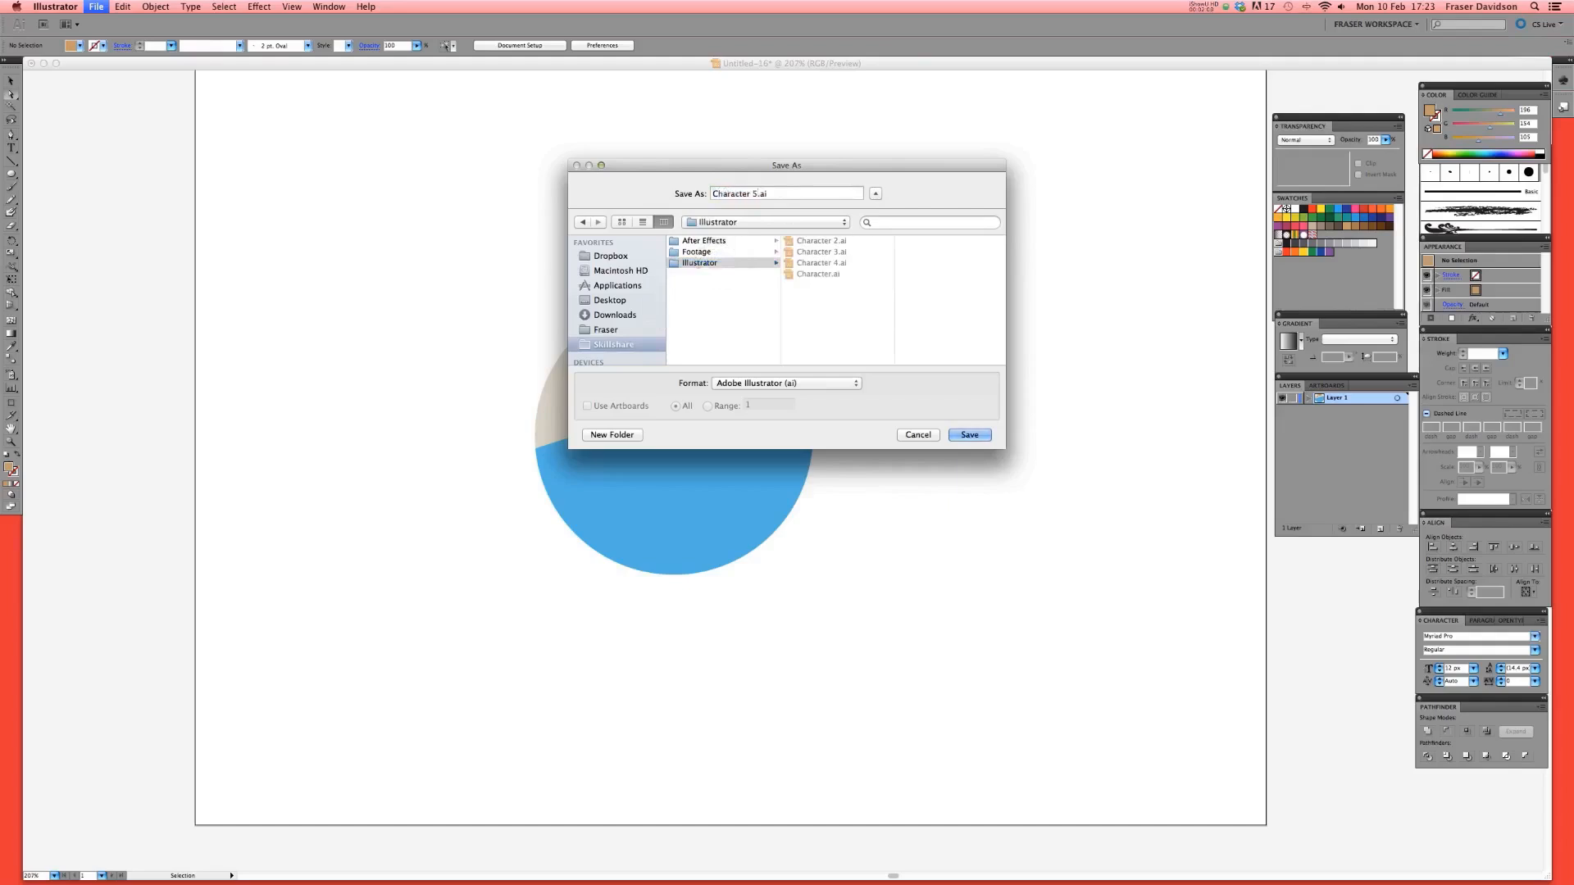
pyautogui.press('Return')
pyautogui.click(900, 199)
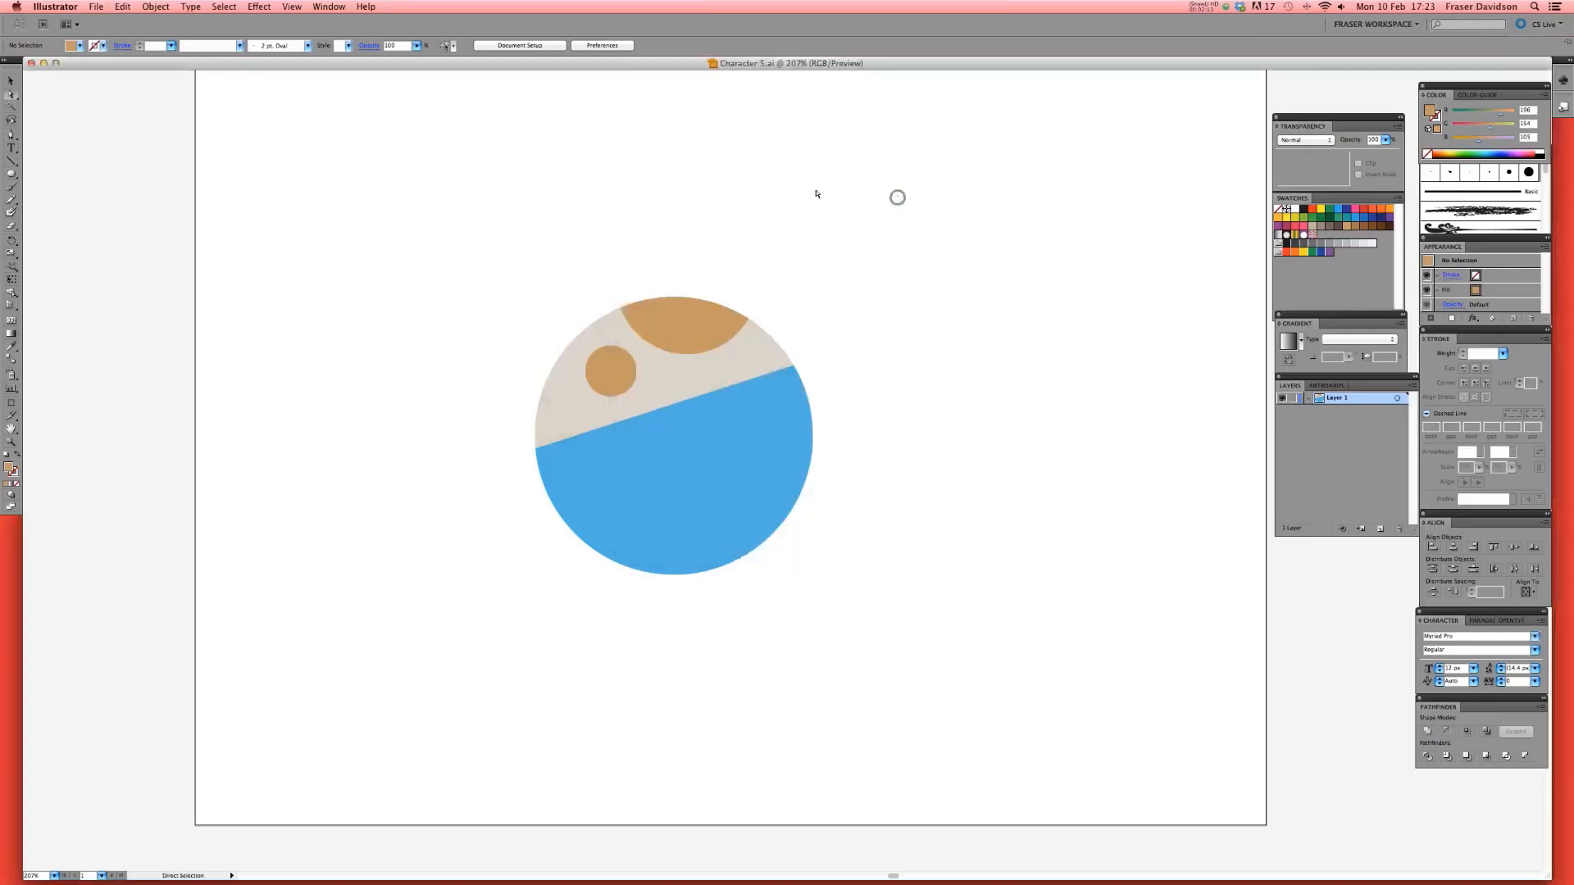
# - Draw a tan rounded rectangle above the torso, matching the neckline's fill, and enlarge it
pyautogui.moveTo(11, 174); pyautogui.dragTo(56, 193)
pyautogui.click(688, 328)
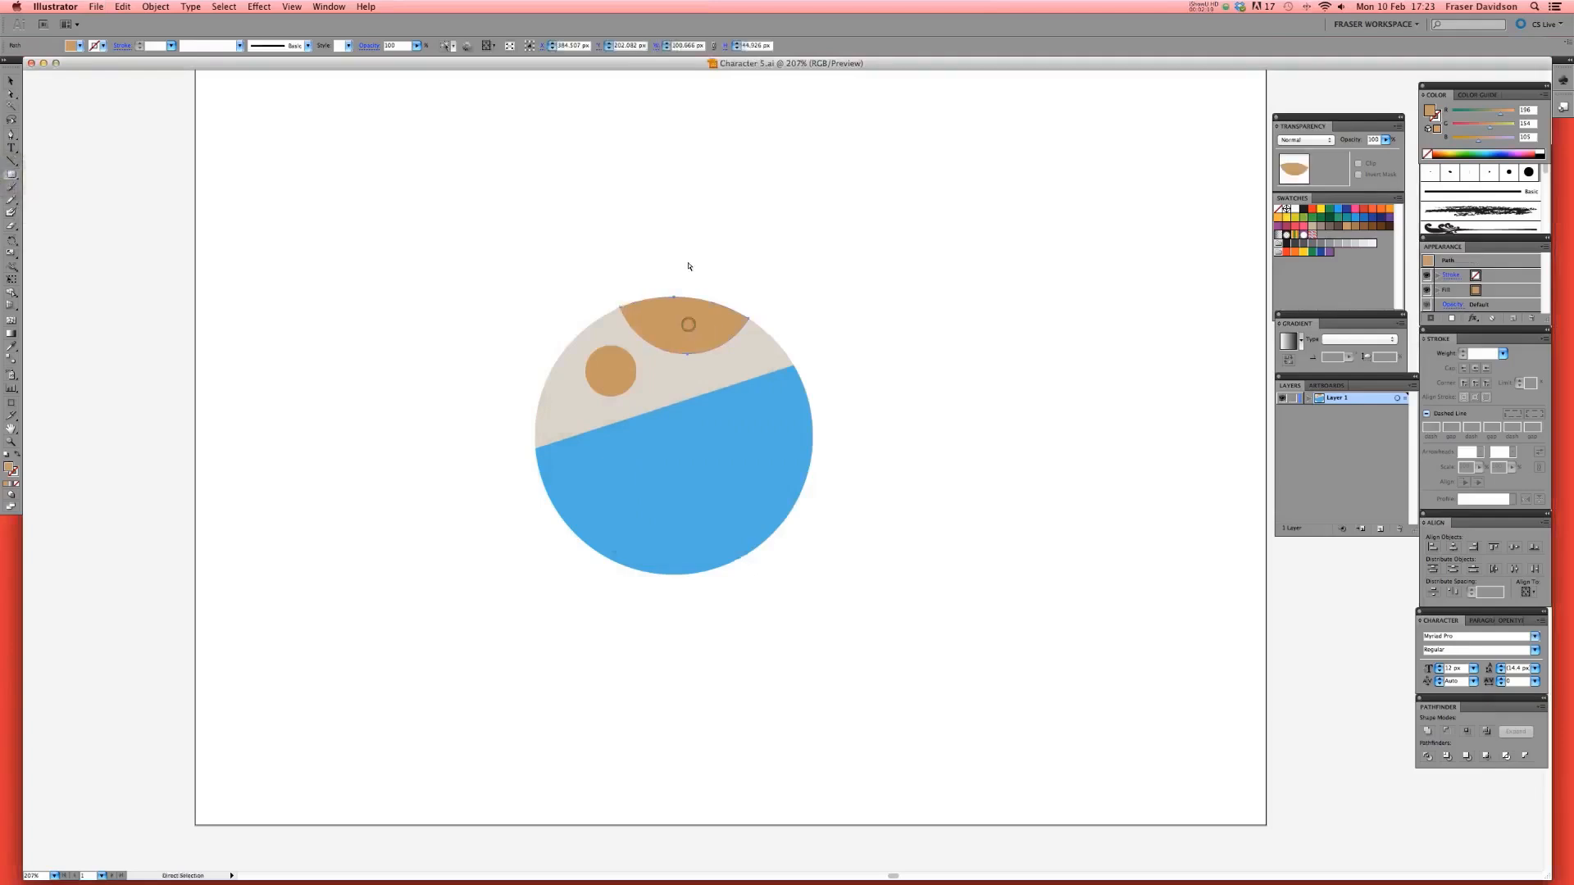
pyautogui.moveTo(654, 134); pyautogui.dragTo(682, 188)
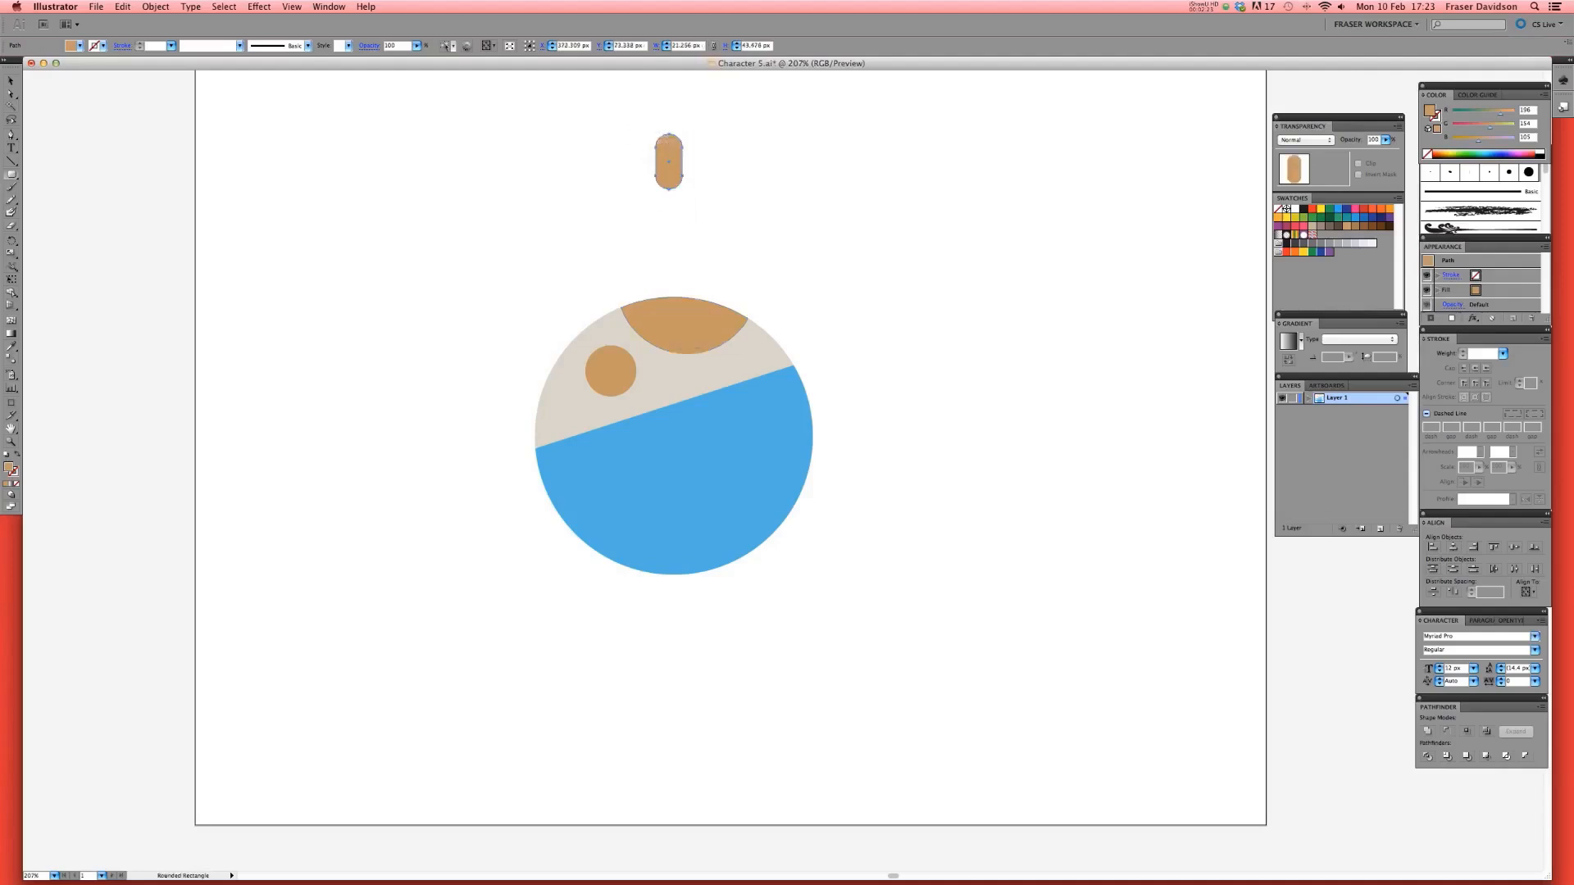
pyautogui.click(13, 80)
pyautogui.moveTo(683, 191); pyautogui.dragTo(662, 286)
# - Remove the rounded bottom of the rectangle, leaving a flat-bottomed dome about 57 px wide and 89 px high
pyautogui.press('a')
pyautogui.click(763, 259)
pyautogui.press('v')
pyautogui.press('Delete')
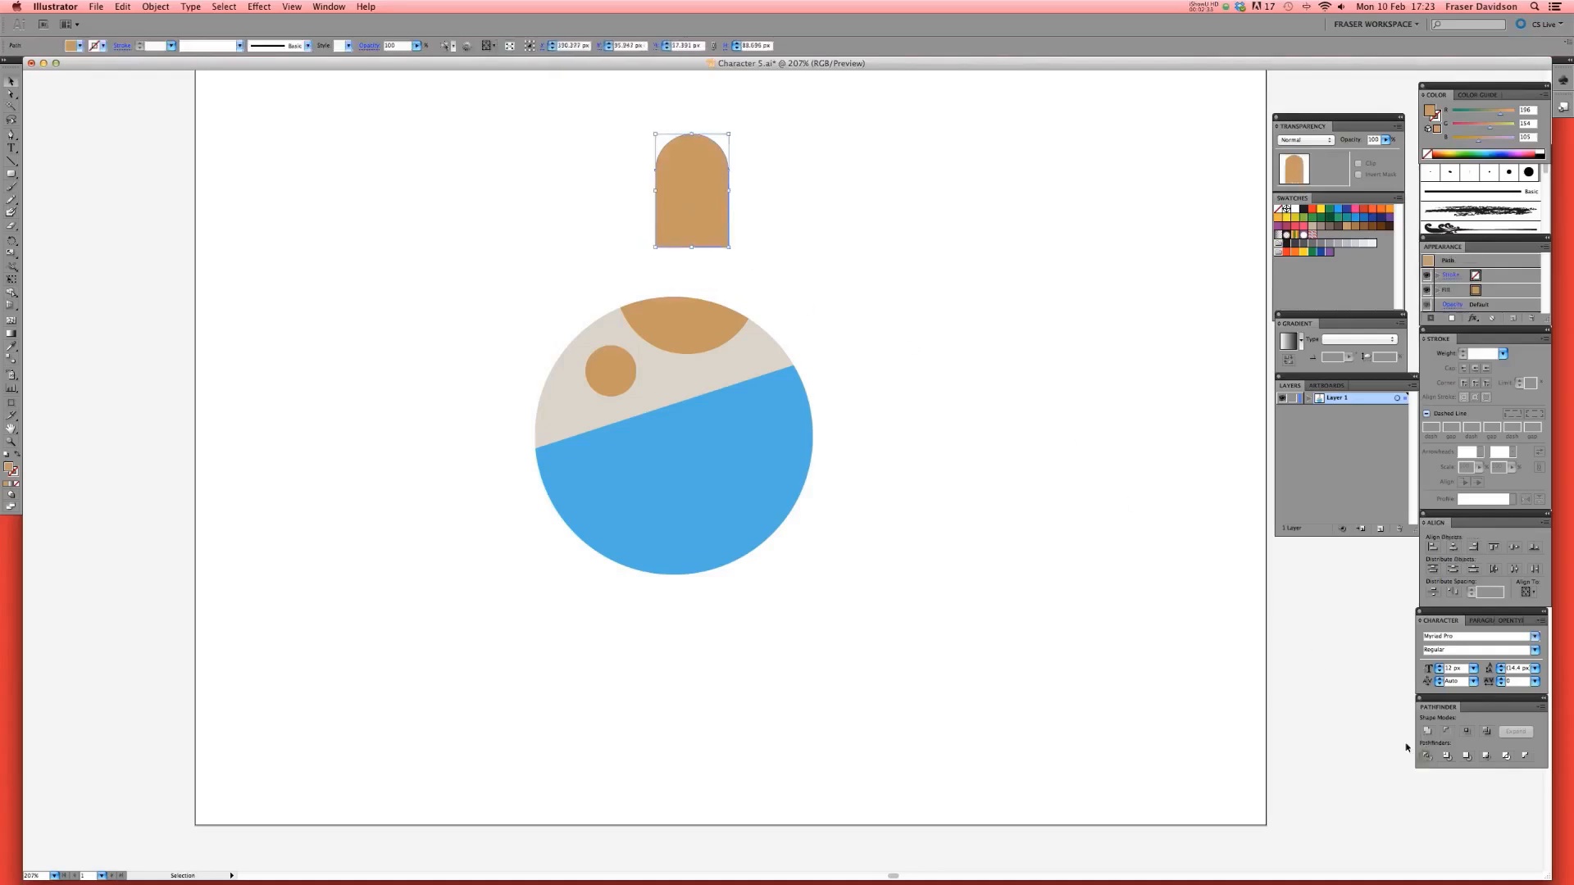
# - Move the tan dome down onto the torso's neckline to form the head and neck
pyautogui.moveTo(679, 167)
pyautogui.mouseDown()
pyautogui.moveTo(907, 205)
pyautogui.moveTo(714, 167)
pyautogui.moveTo(656, 178)
pyautogui.mouseUp()
pyautogui.click(864, 219)
pyautogui.click(790, 197)
pyautogui.scroll(3, 738, 295)
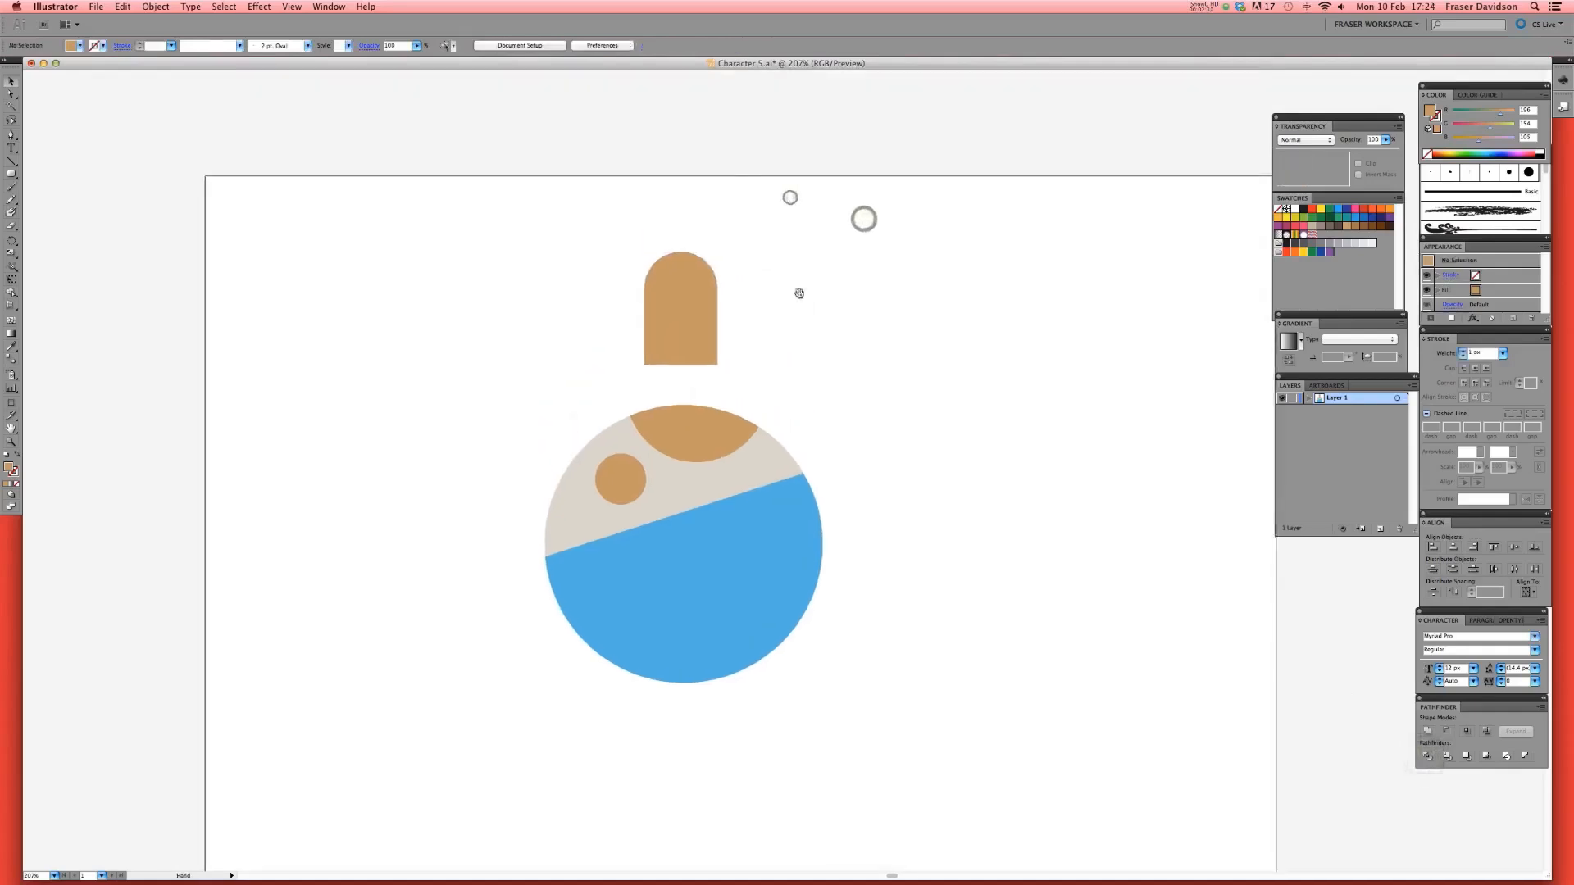
pyautogui.moveTo(667, 309); pyautogui.dragTo(657, 361)
pyautogui.click(828, 292)
# - Draw a closed cap-brim shape with the Pen tool, slanting across the head and pointing out beyond the face
pyautogui.press('super+1')
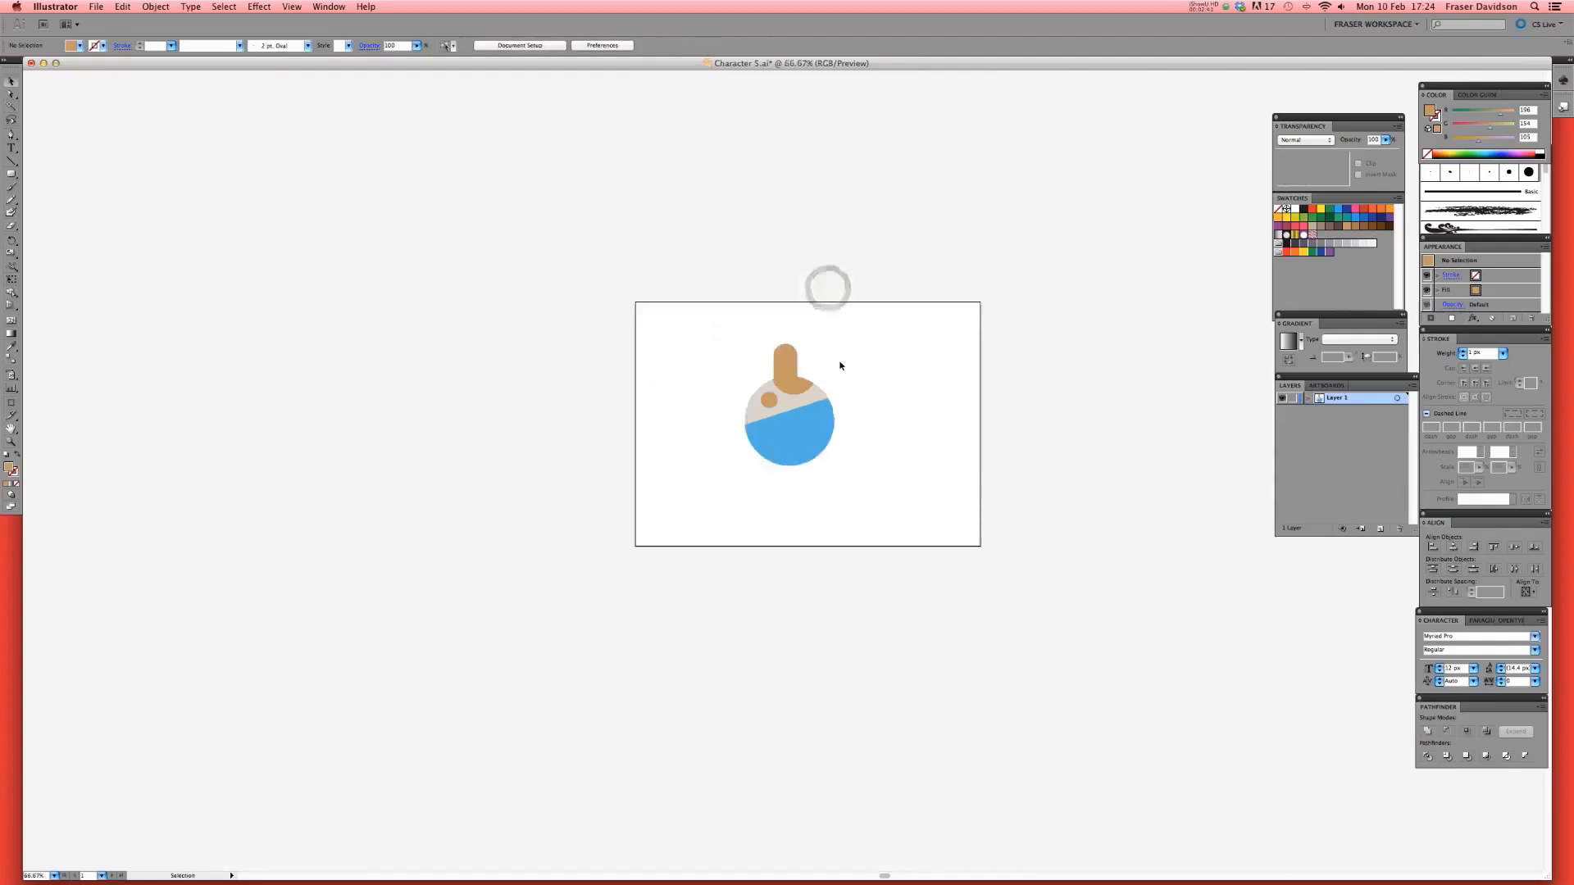
pyautogui.scroll(3, 839, 366)
pyautogui.moveTo(732, 310); pyautogui.dragTo(817, 316)
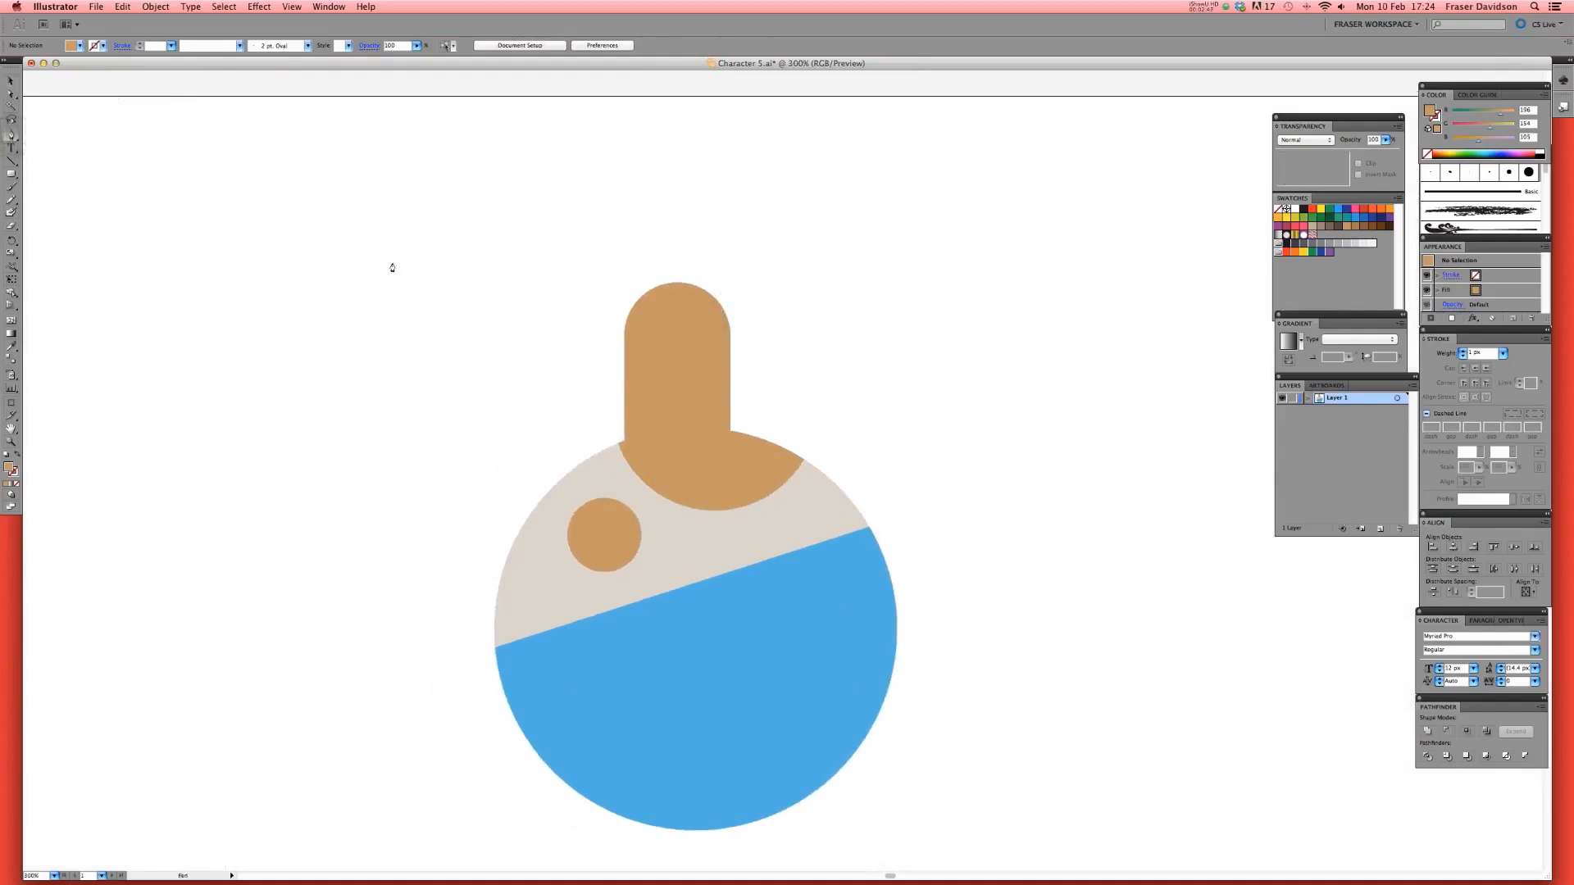
pyautogui.click(623, 362)
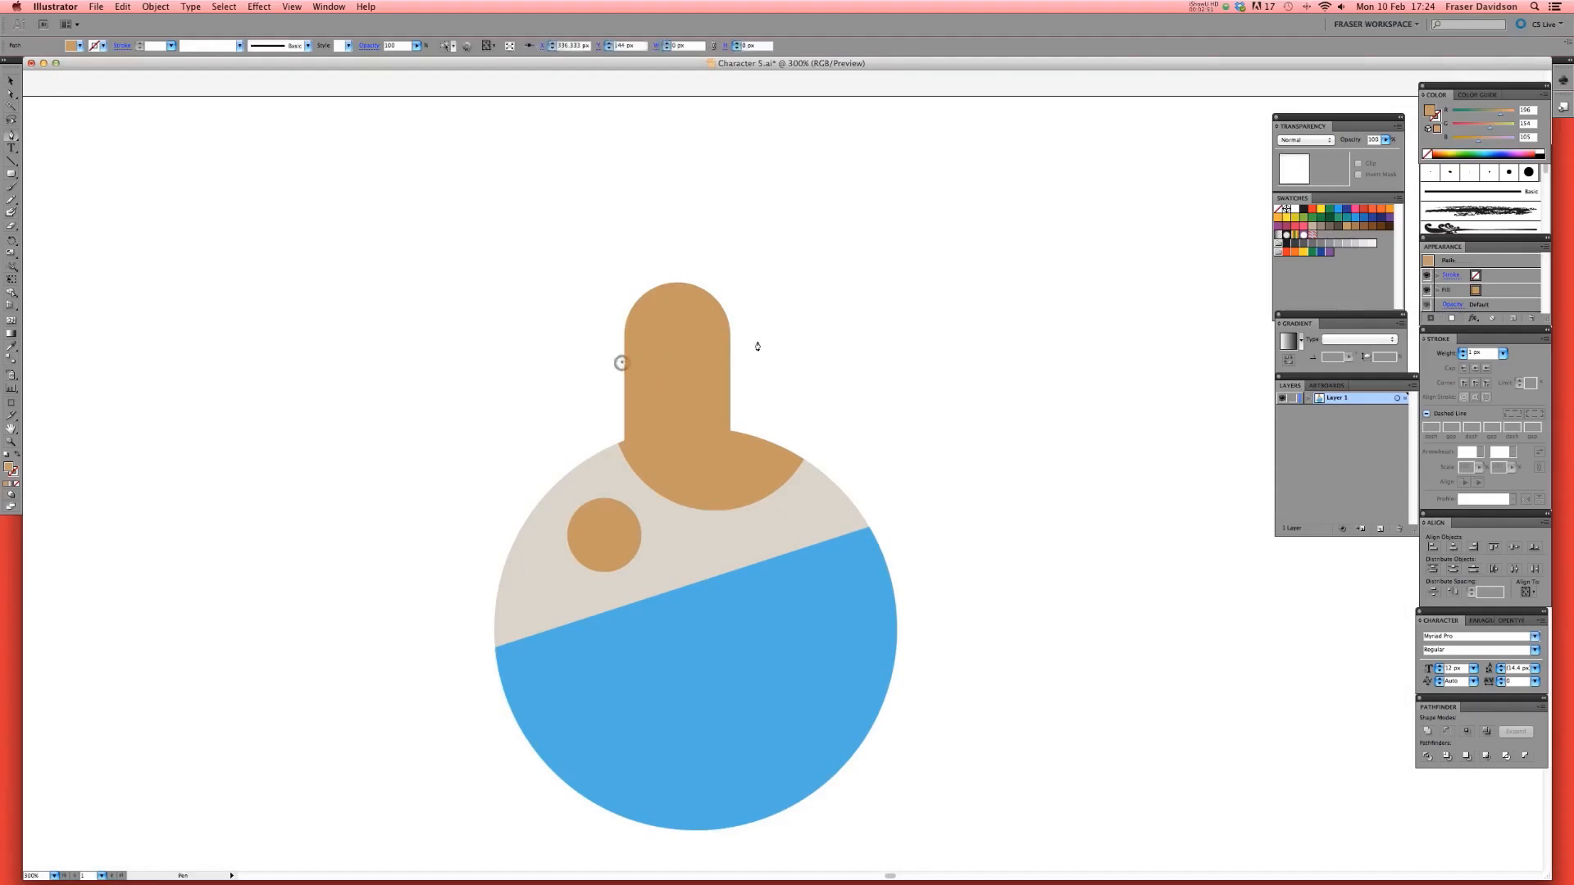
pyautogui.click(789, 322)
pyautogui.moveTo(789, 321); pyautogui.dragTo(751, 350)
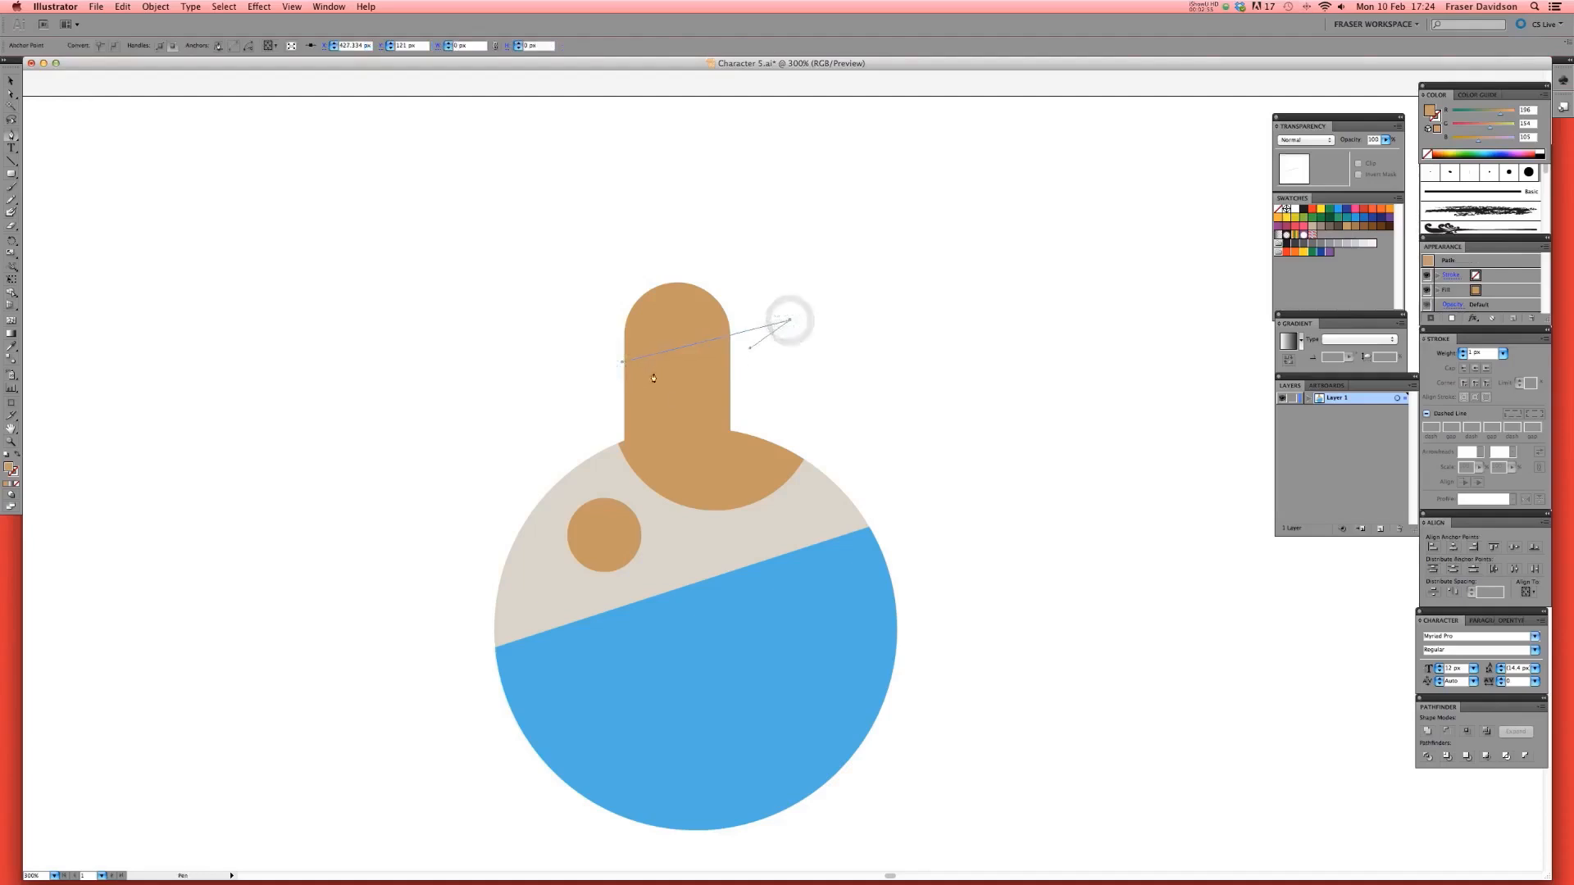
pyautogui.moveTo(623, 318); pyautogui.dragTo(612, 301)
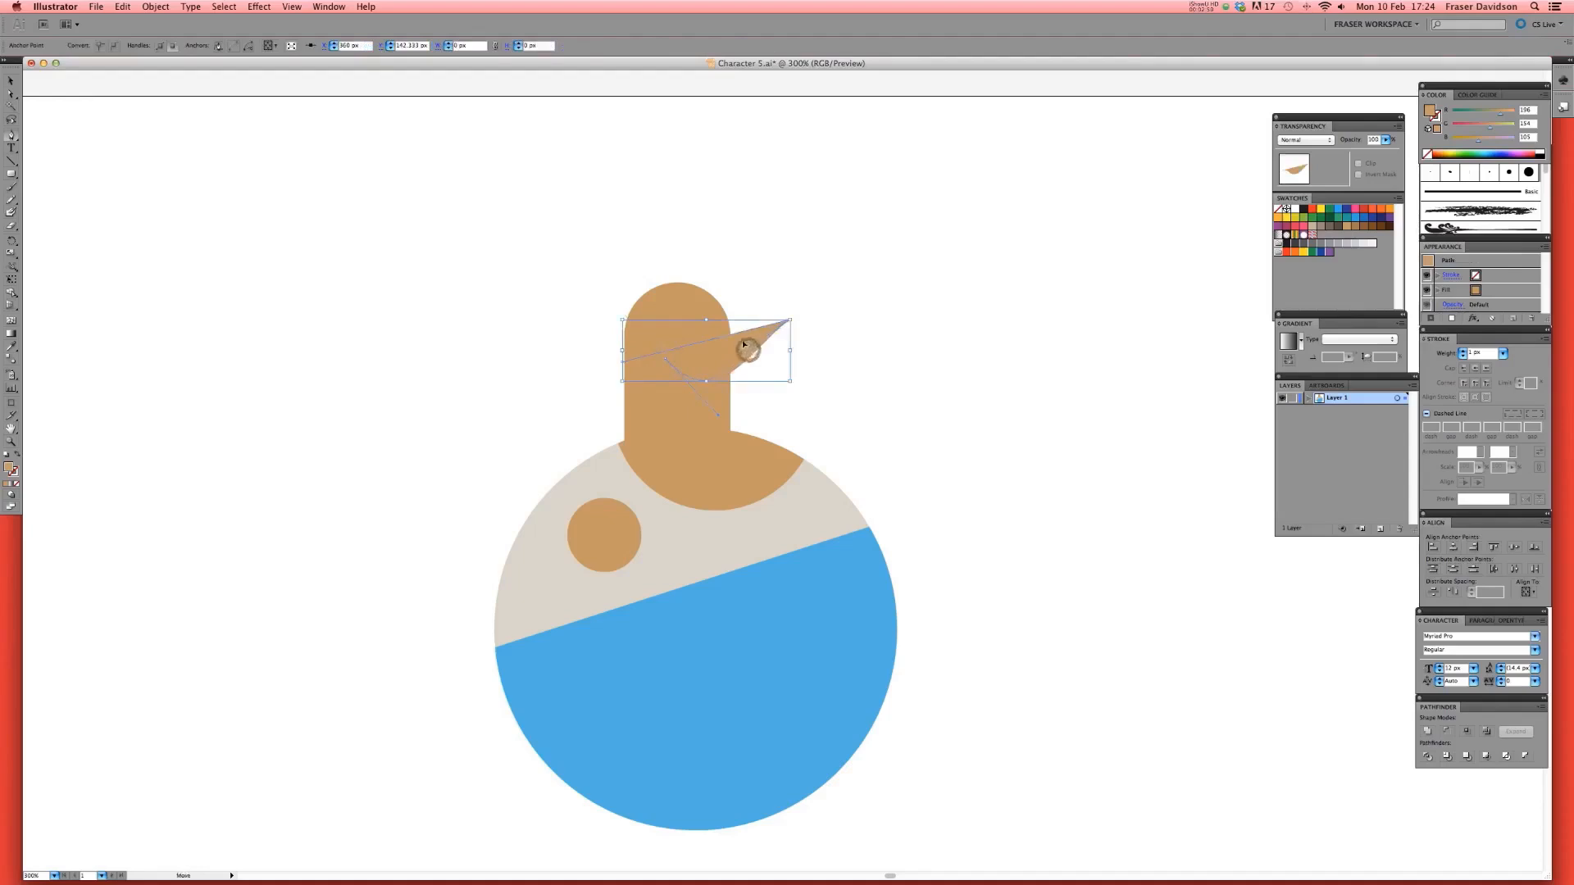
pyautogui.press('p')
# - Fill the brim shape with red EF225D
pyautogui.doubleClick(11, 468)
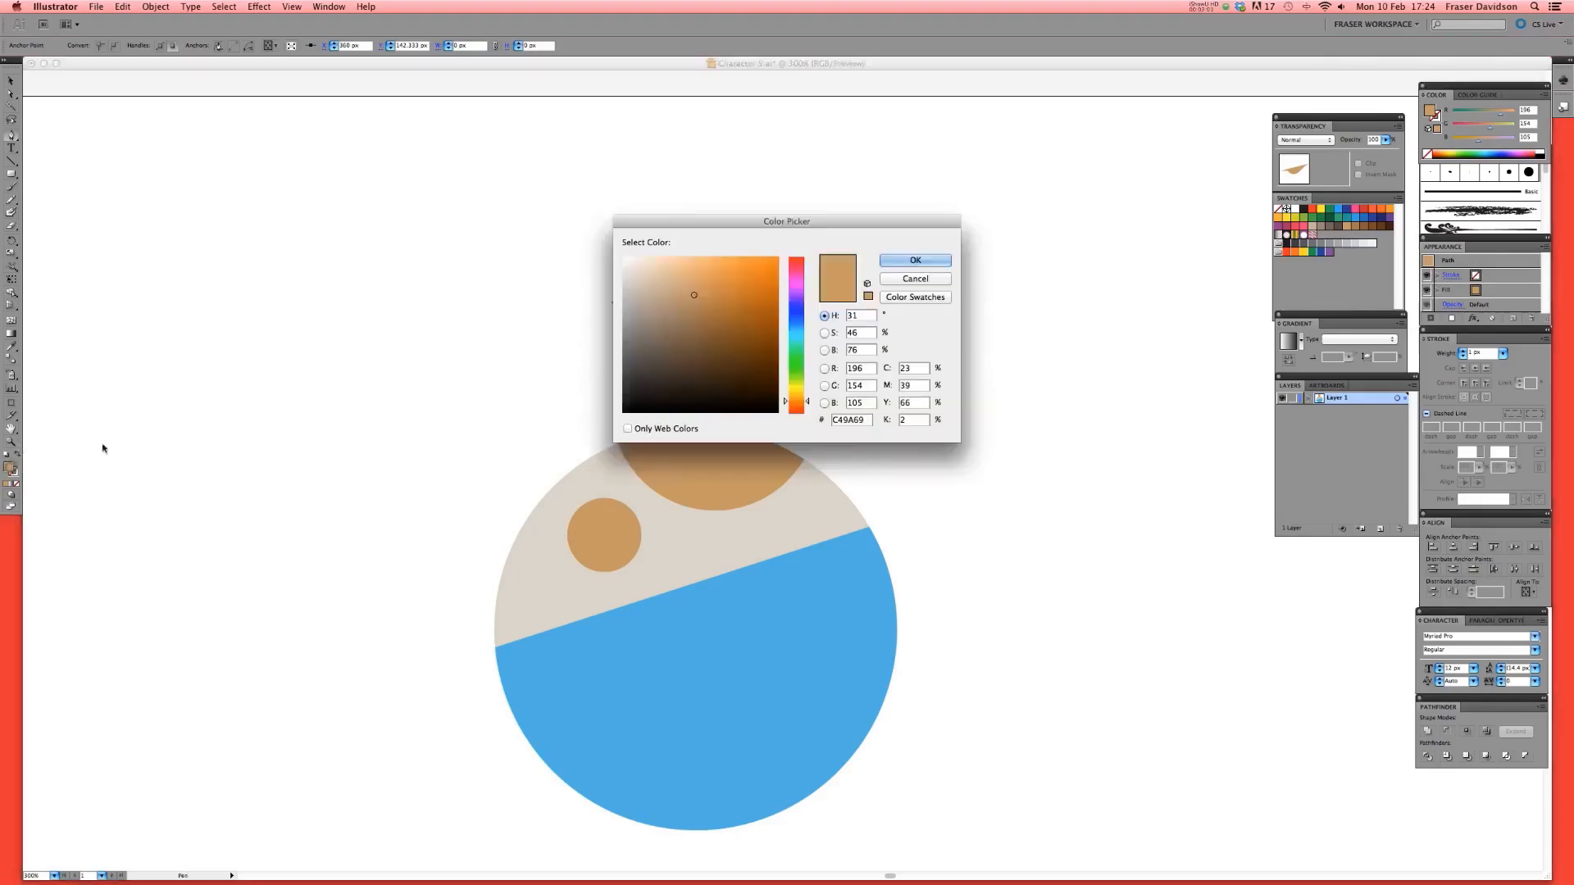
pyautogui.click(797, 264)
pyautogui.click(757, 267)
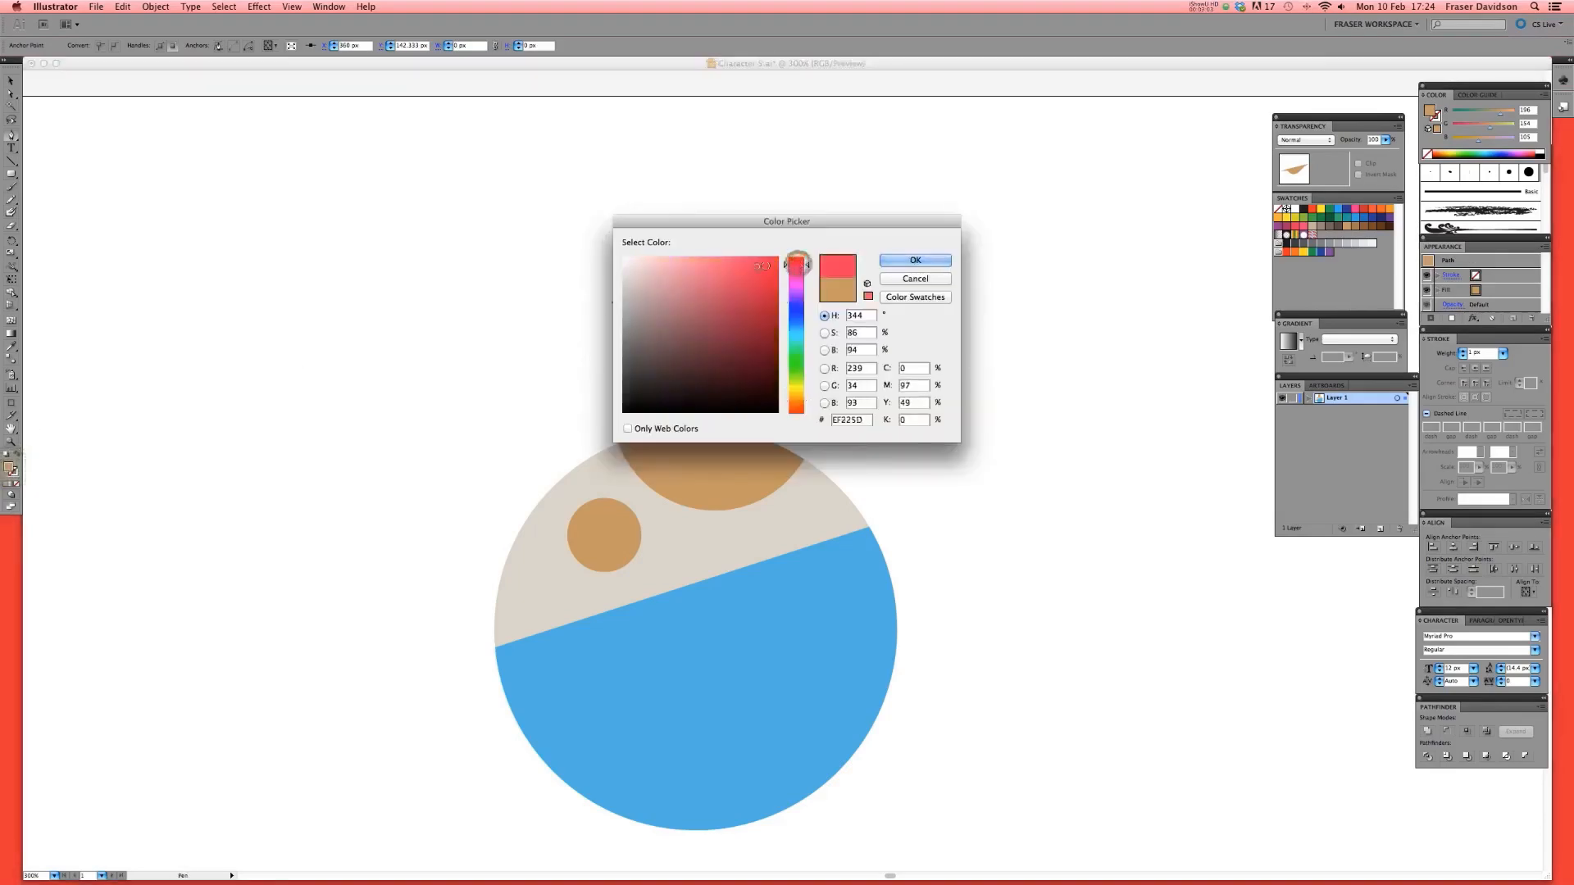
pyautogui.click(903, 261)
# - Draw a closed curved shape with the Pen tool for the underside of the brim's outer end
pyautogui.click(664, 360)
pyautogui.keyDown('super'); pyautogui.click(818, 359); pyautogui.keyUp('super')
pyautogui.press('super+equal')
pyautogui.press('p')
pyautogui.moveTo(792, 313); pyautogui.dragTo(846, 301)
pyautogui.moveTo(666, 400); pyautogui.dragTo(512, 329)
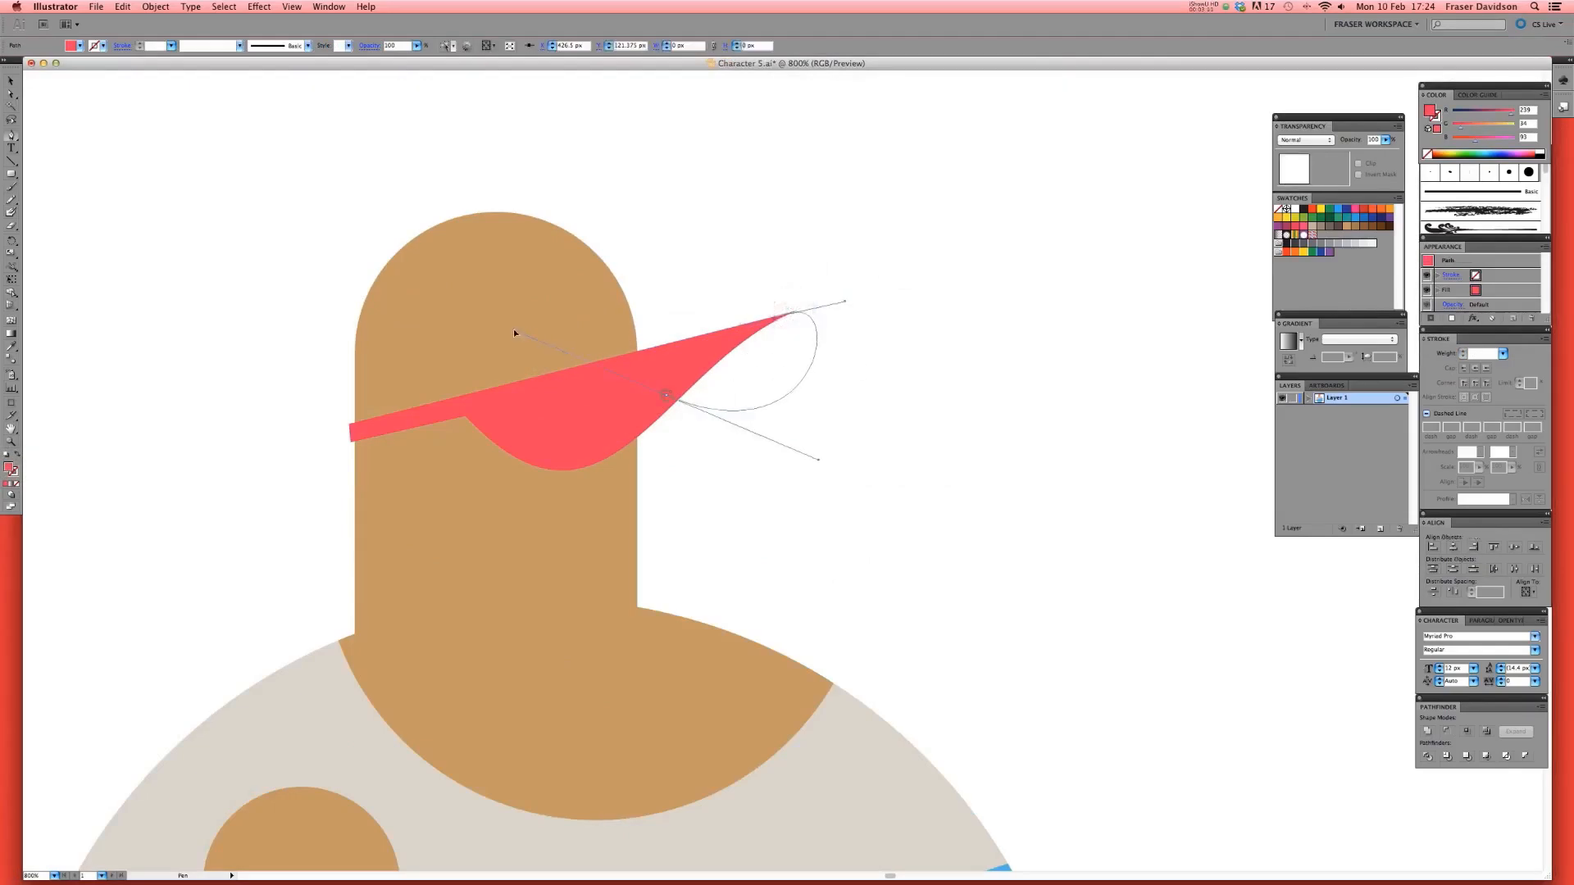
pyautogui.click(666, 400)
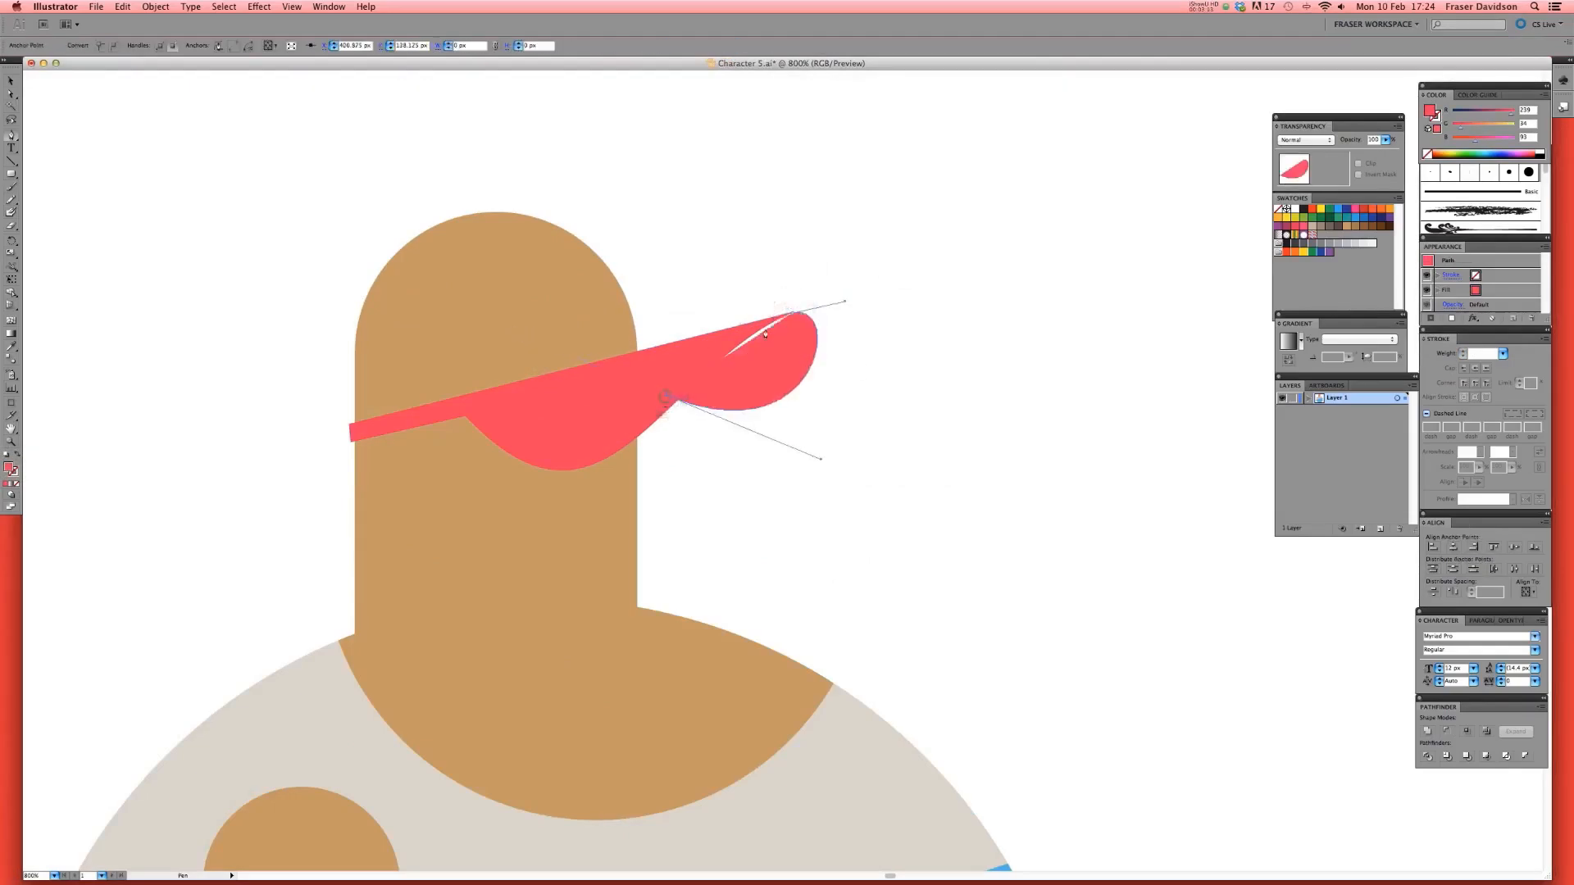
pyautogui.click(792, 310)
# - Fill the underside of the brim with a darker shade of the red
pyautogui.doubleClick(10, 468)
pyautogui.click(756, 294)
pyautogui.click(914, 260)
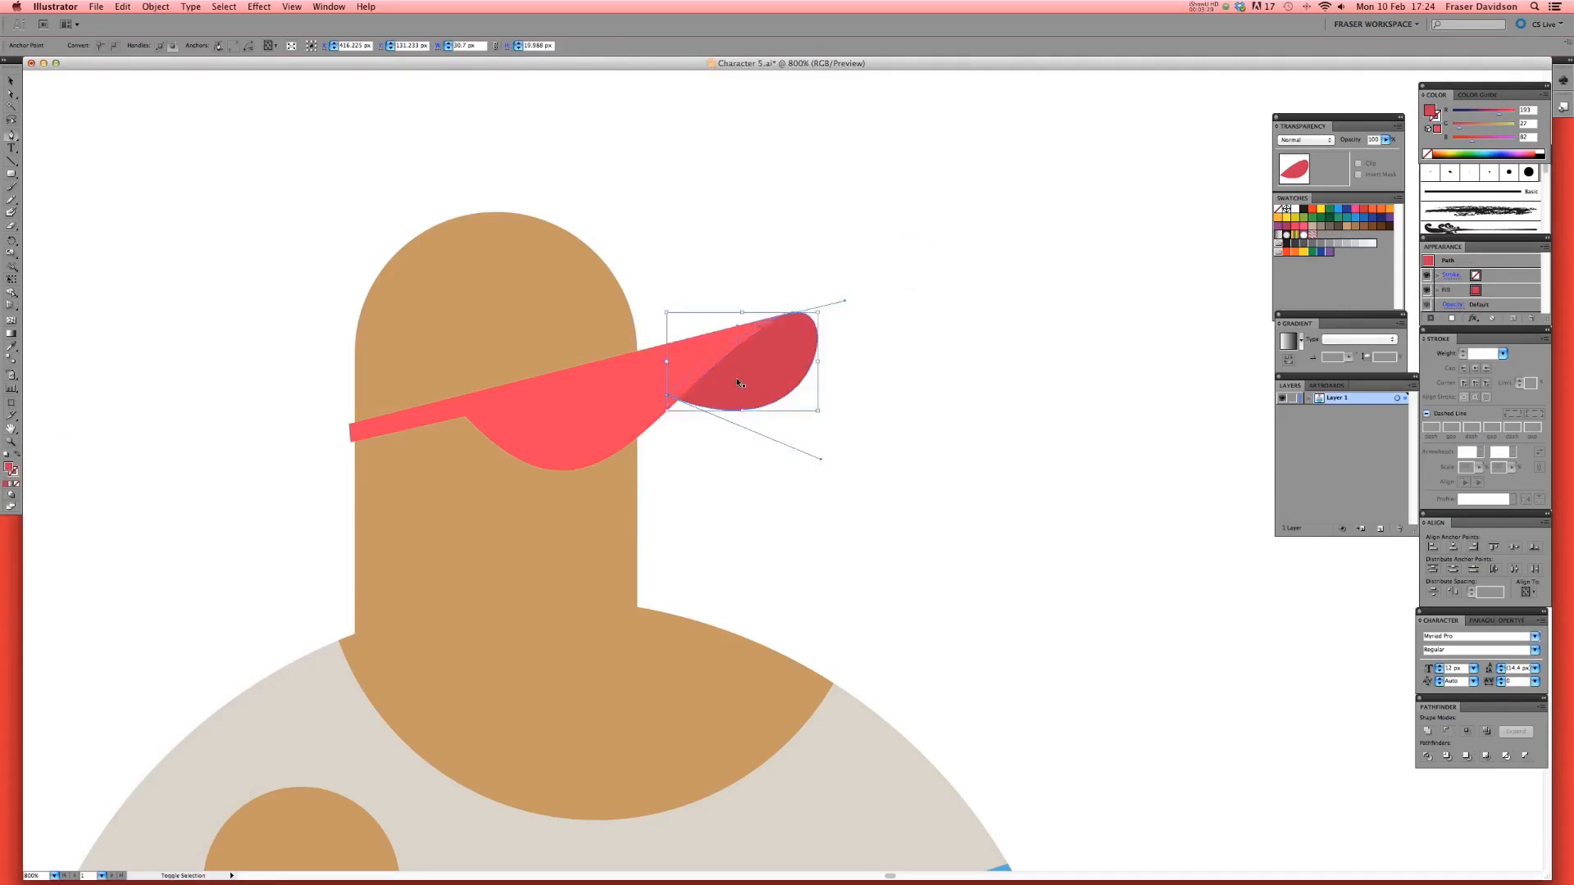
pyautogui.click(869, 271)
# - Duplicate the head shape in front of all the artwork and fill the copy with the brim's red using the Eyedropper
pyautogui.click(624, 373)
pyautogui.click(681, 246)
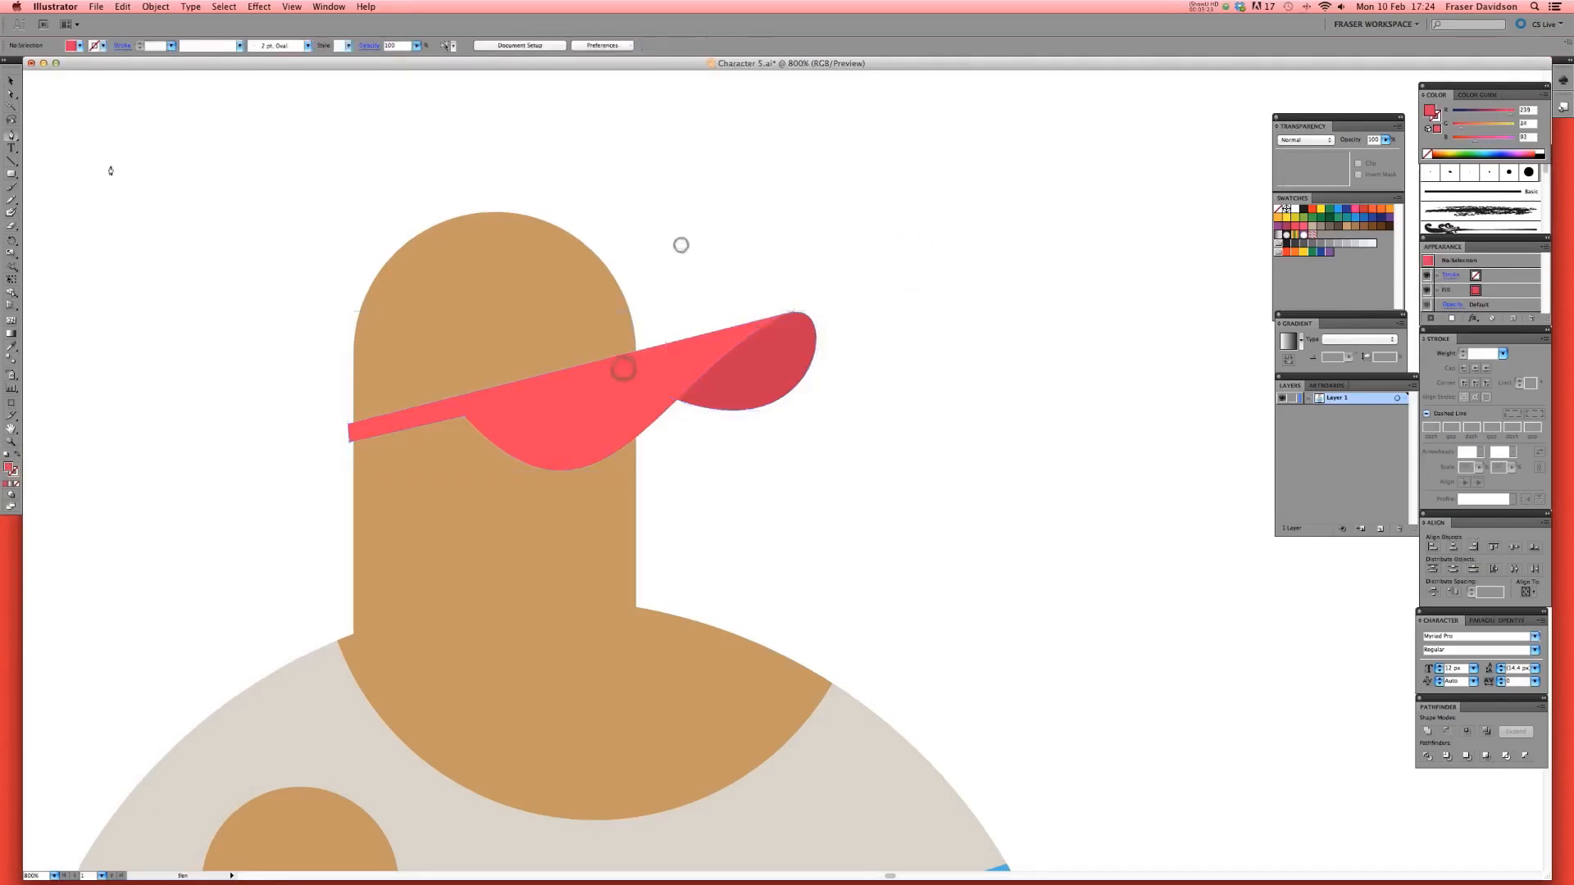
pyautogui.click(533, 306)
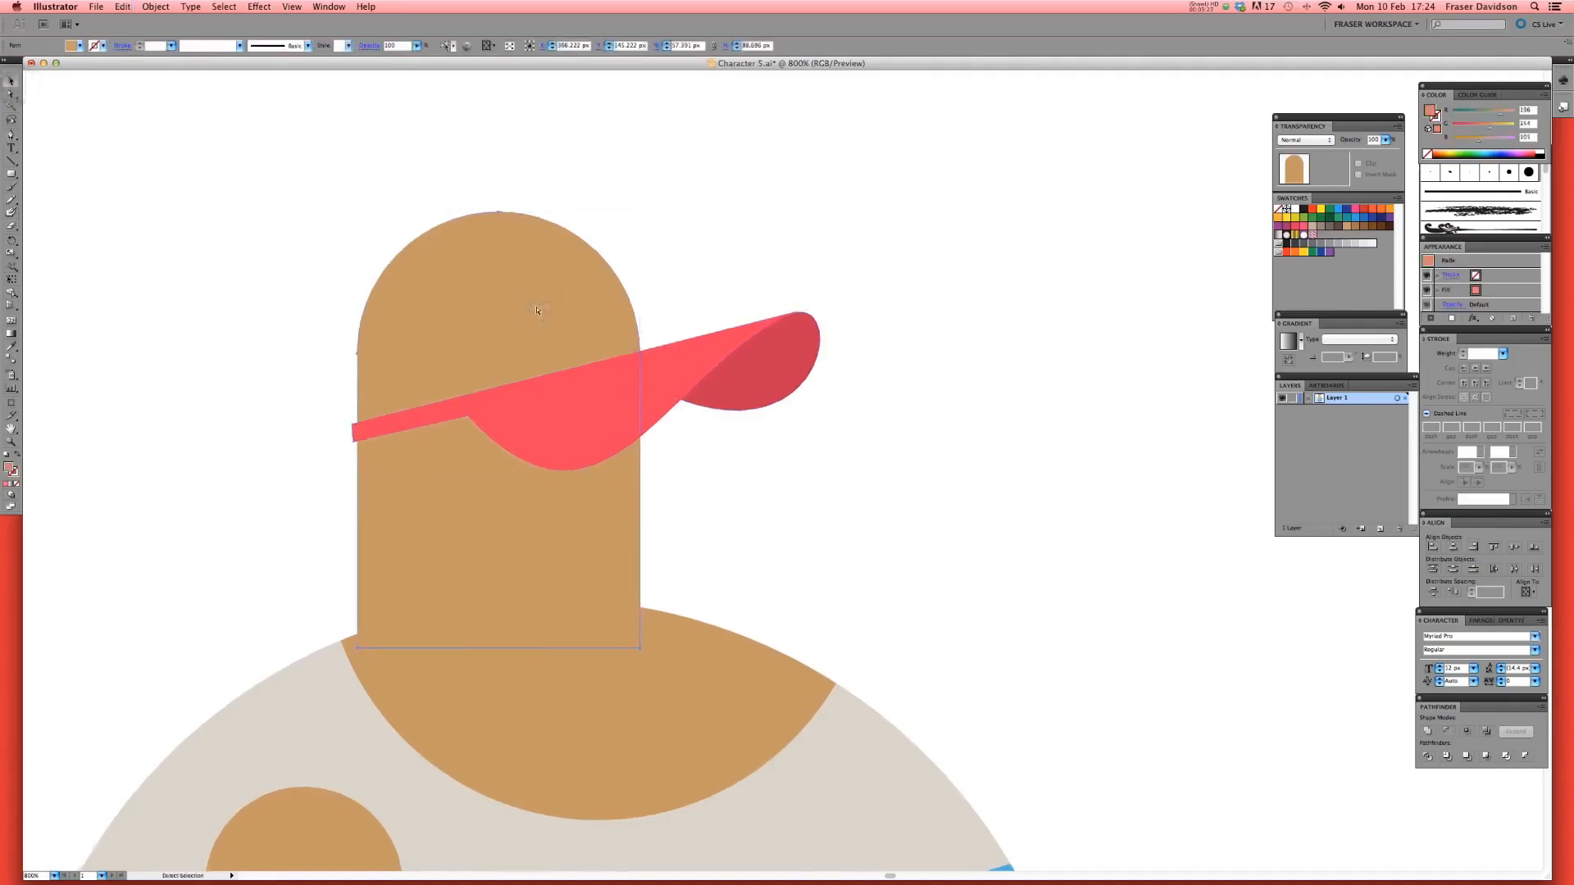
pyautogui.press('super+shift+bracketright')
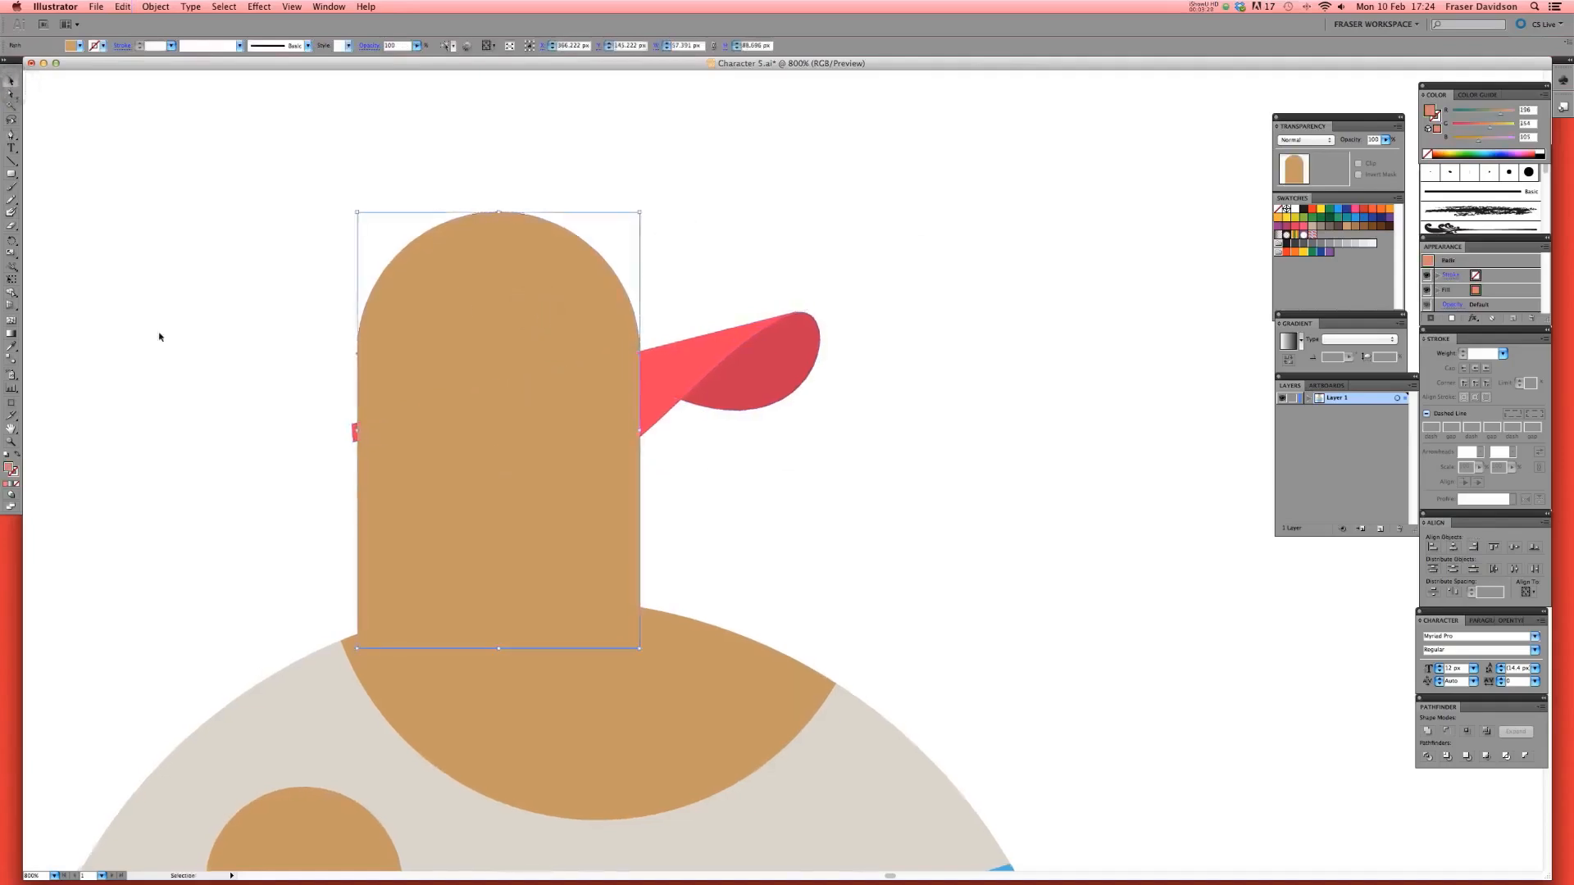
pyautogui.click(11, 348)
pyautogui.click(665, 372)
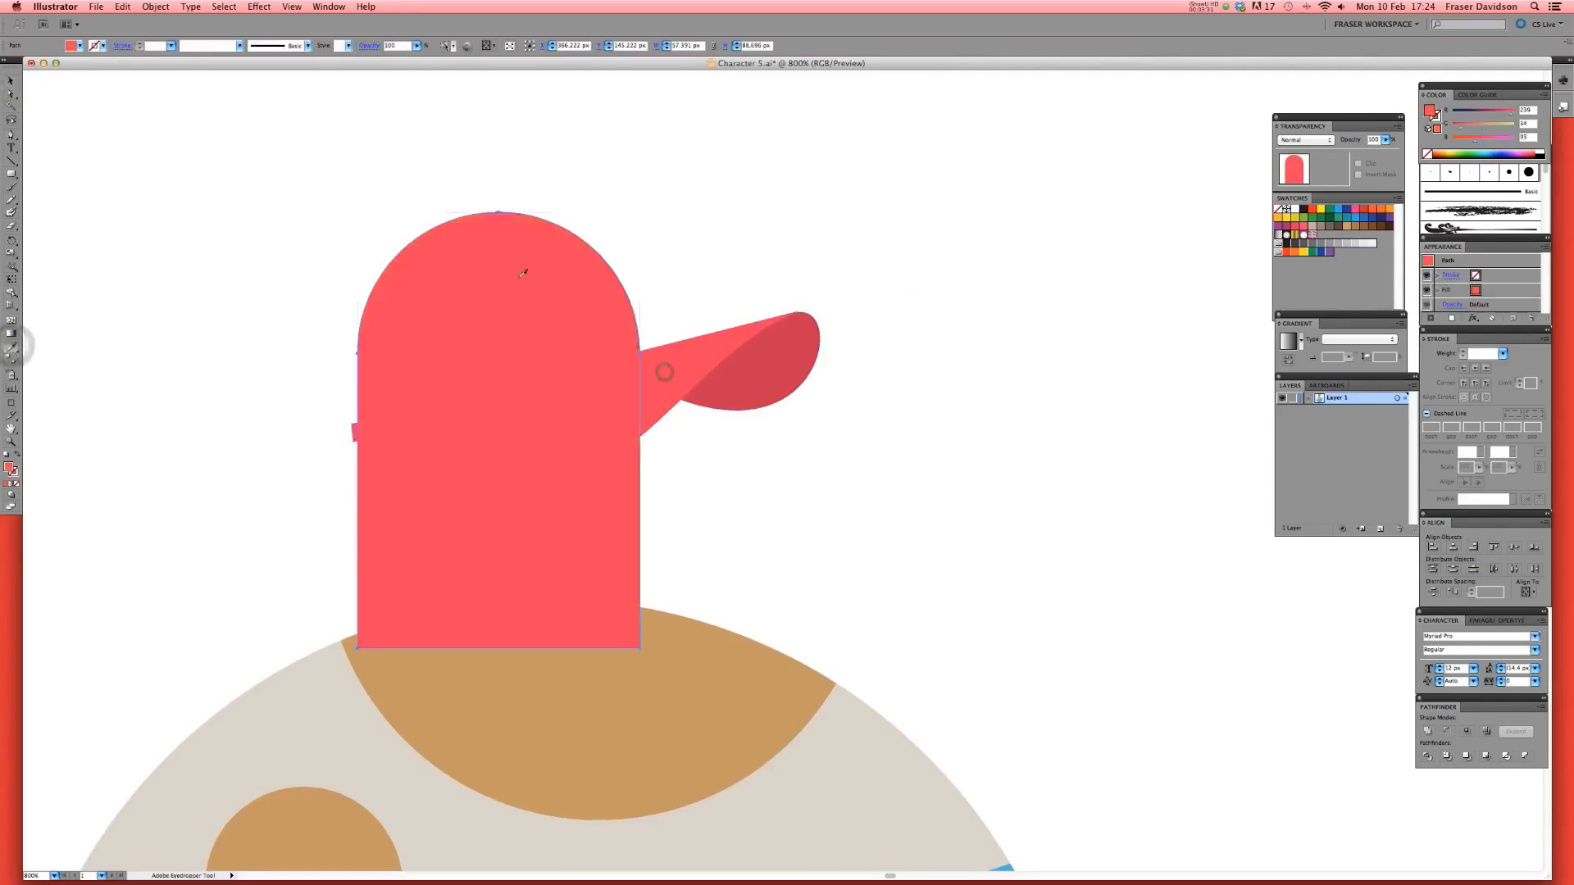
# - Draw a slanted line with the Pen tool across the red head copy, along the brim's upper edge
pyautogui.click(12, 136)
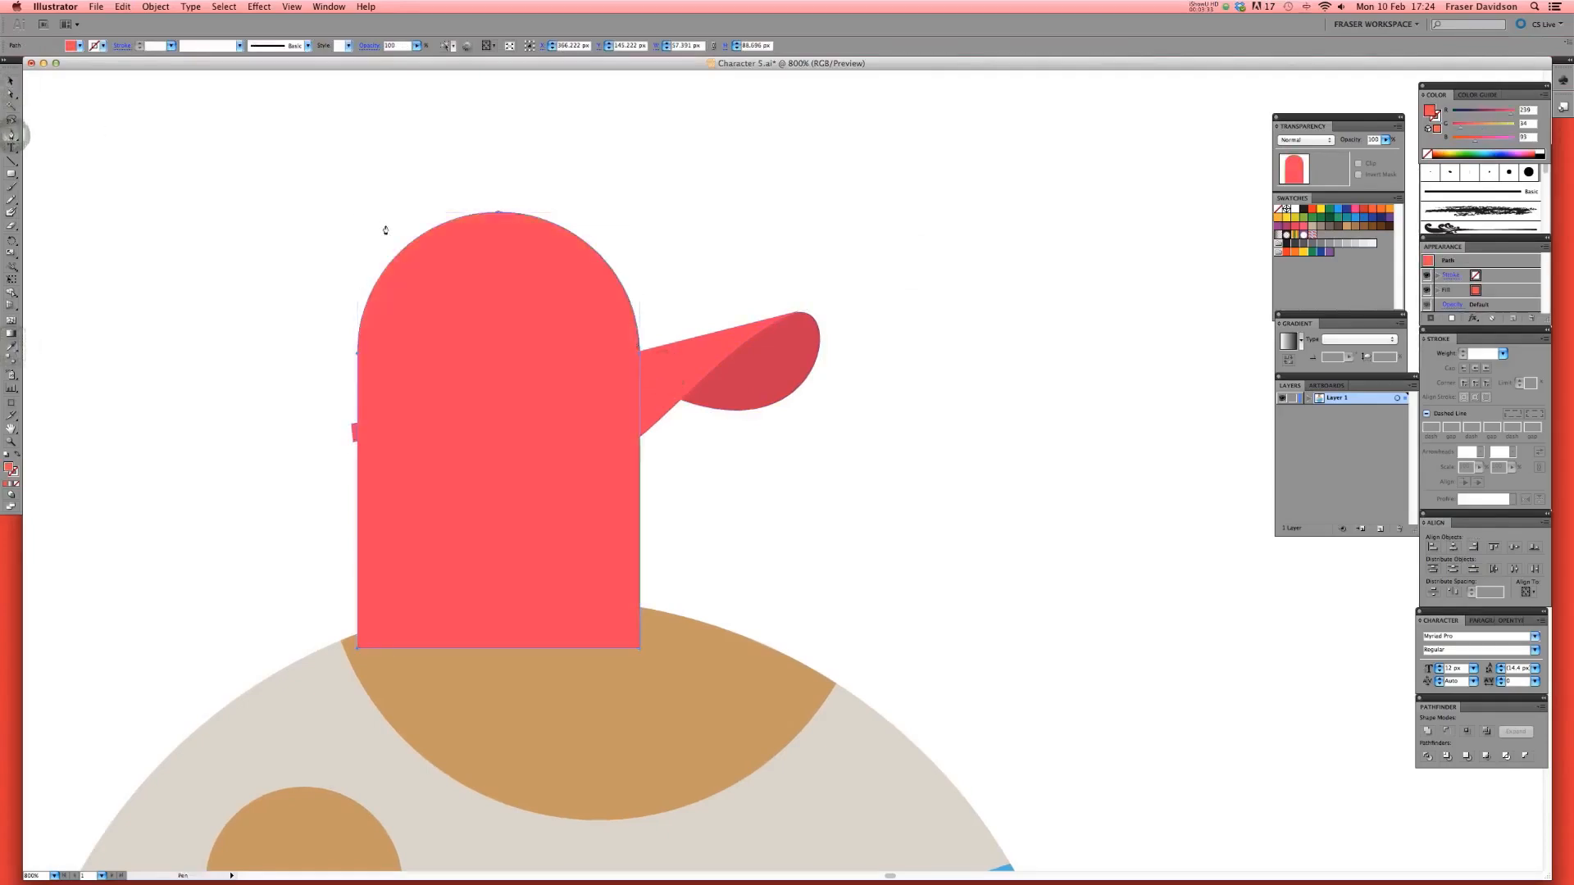
pyautogui.scroll(-1, 430, 233)
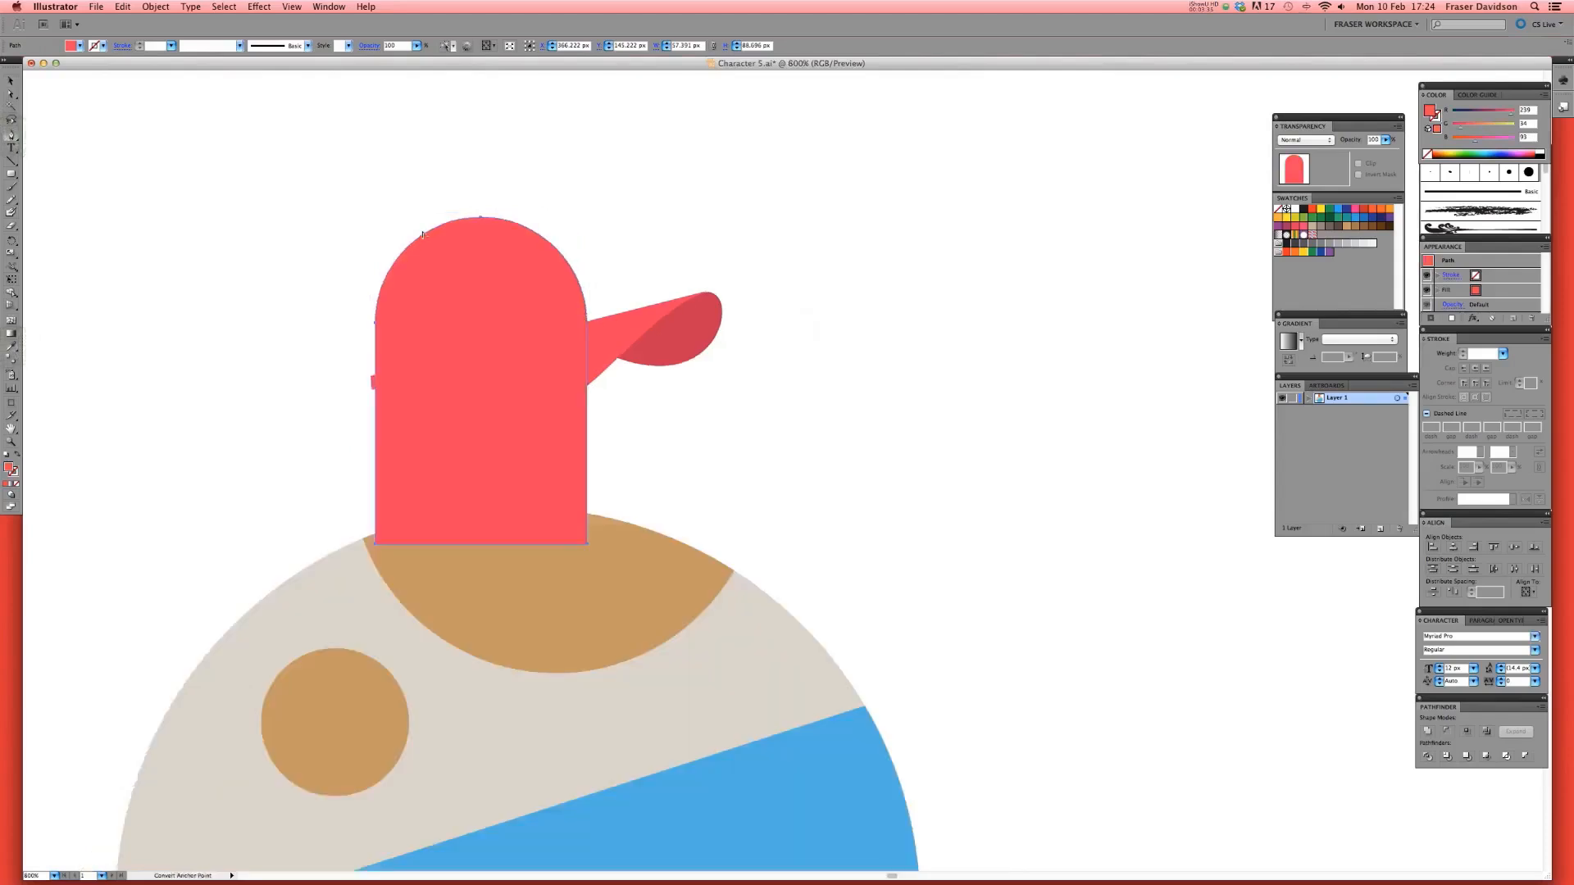
pyautogui.keyDown('super'); pyautogui.click(666, 211); pyautogui.keyUp('super')
pyautogui.click(366, 383)
pyautogui.click(610, 332)
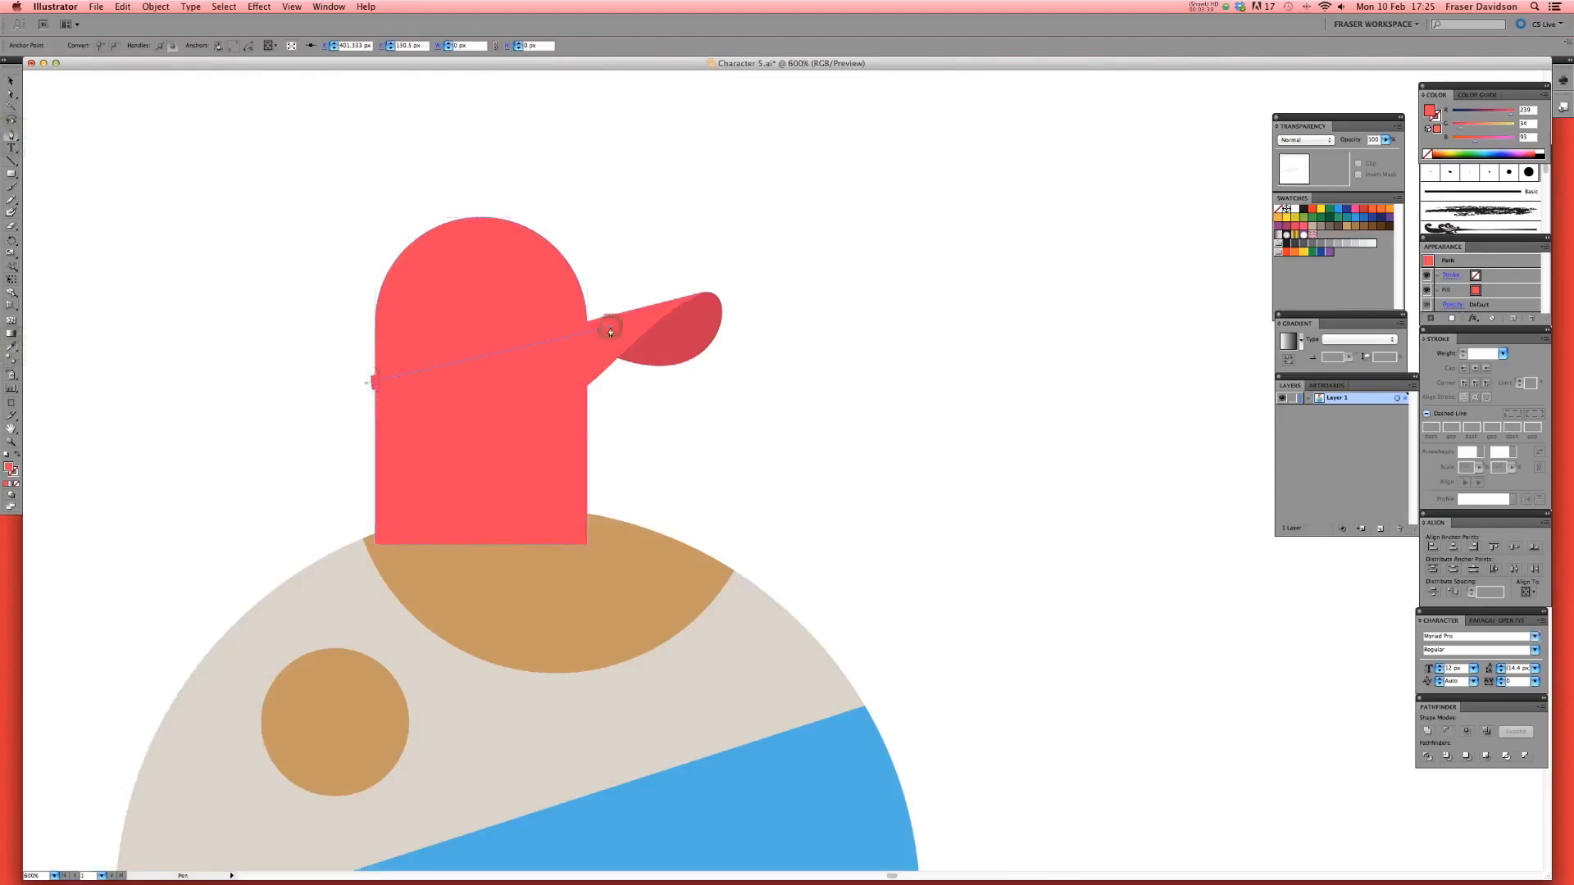
# - Divide the red head copy along the slanted line and delete the part below it
pyautogui.click(12, 93)
pyautogui.keyDown('super'); pyautogui.click(486, 277); pyautogui.keyUp('super')
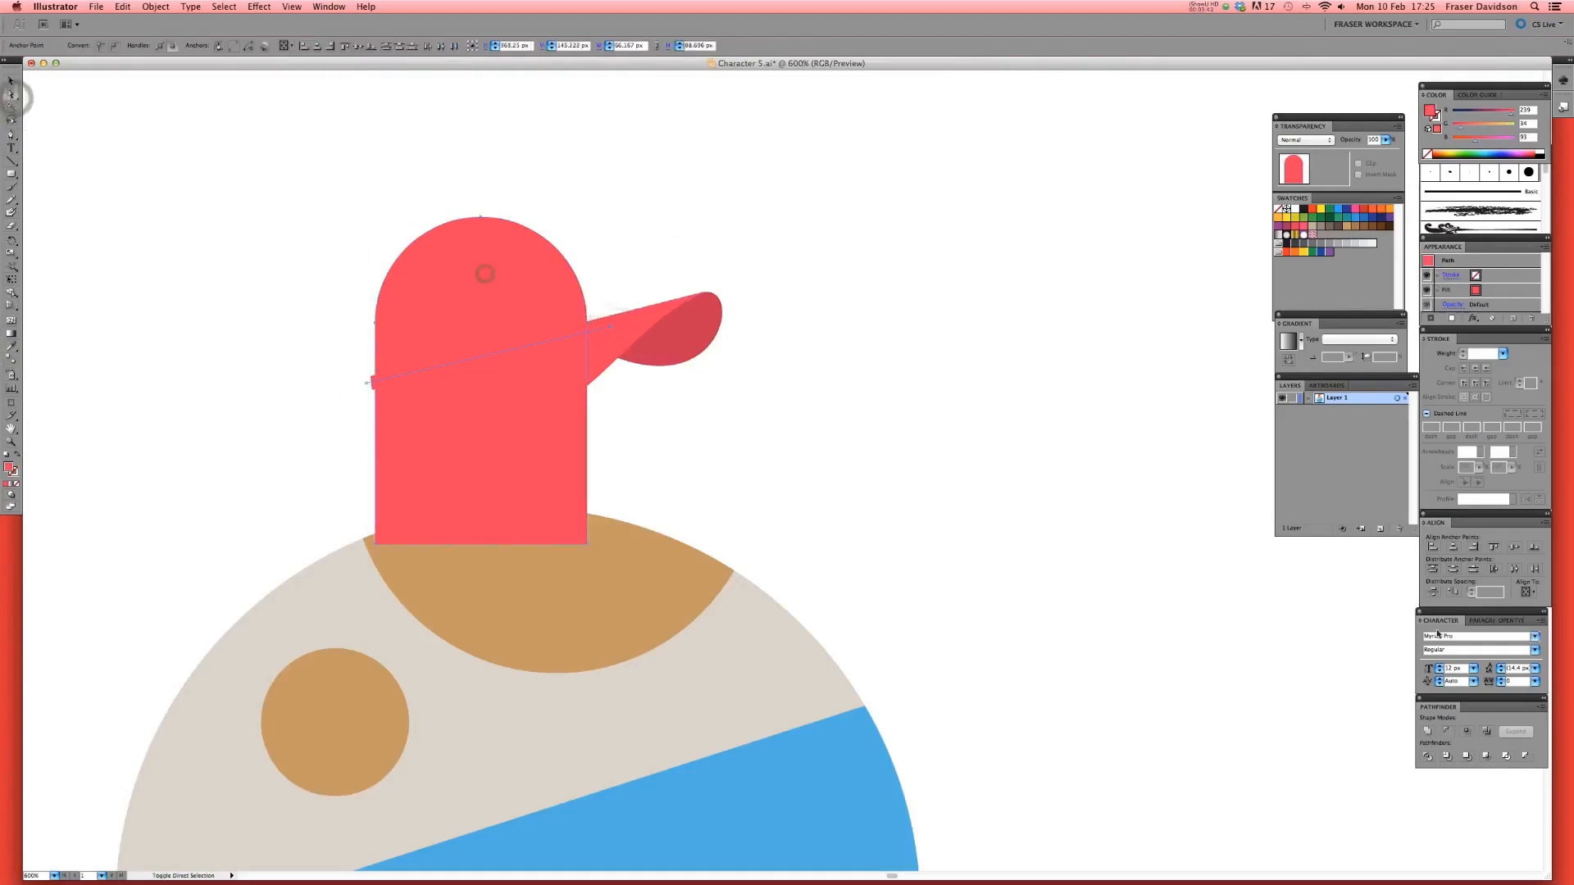
pyautogui.click(472, 284)
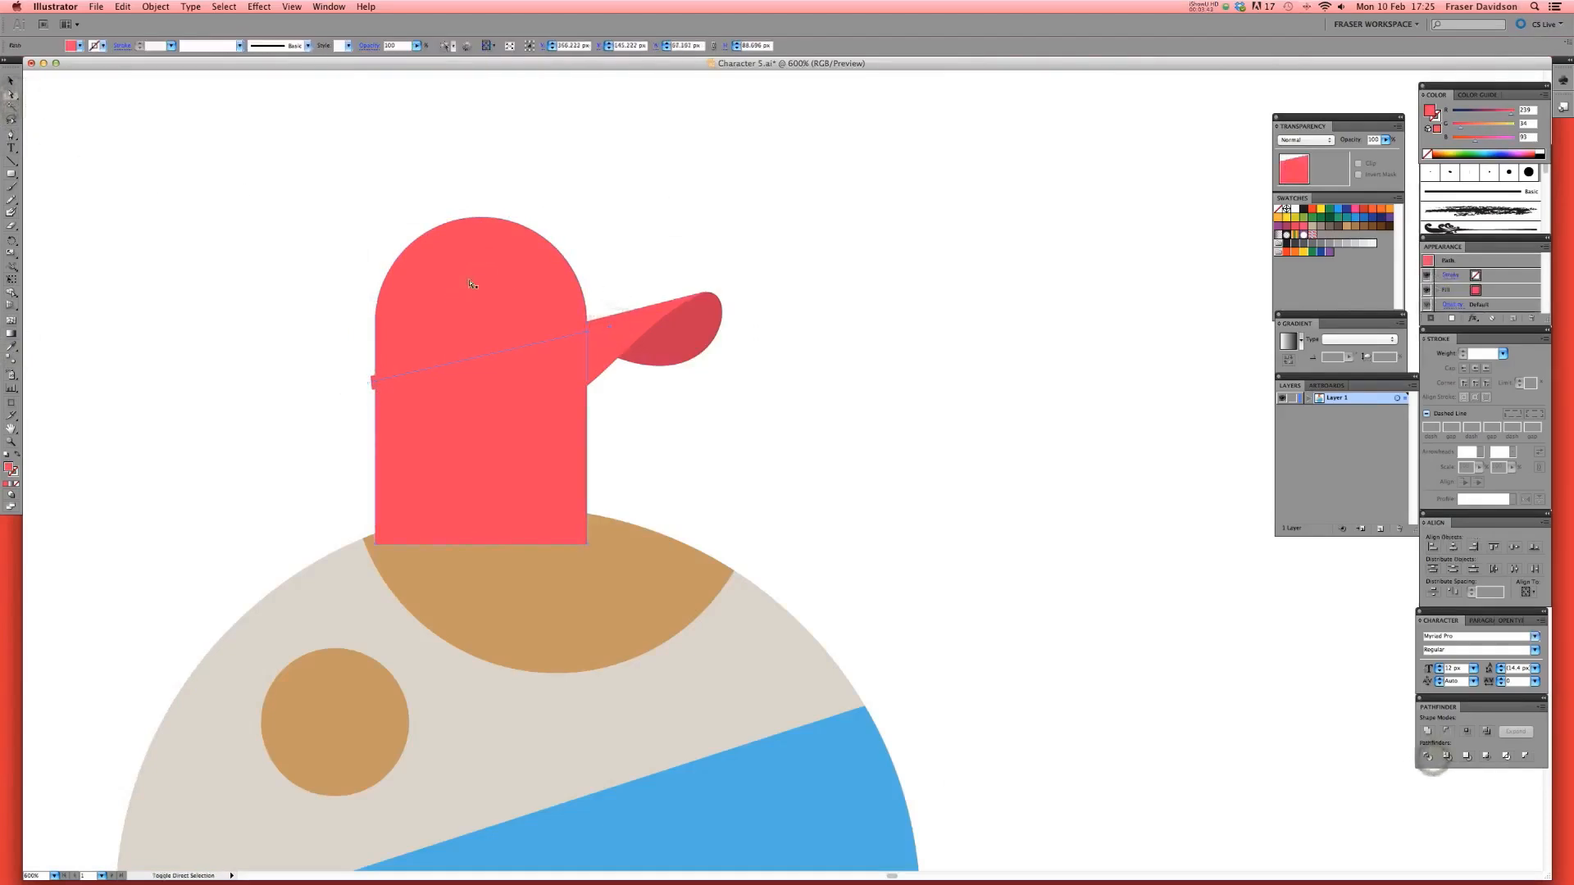
pyautogui.click(471, 283)
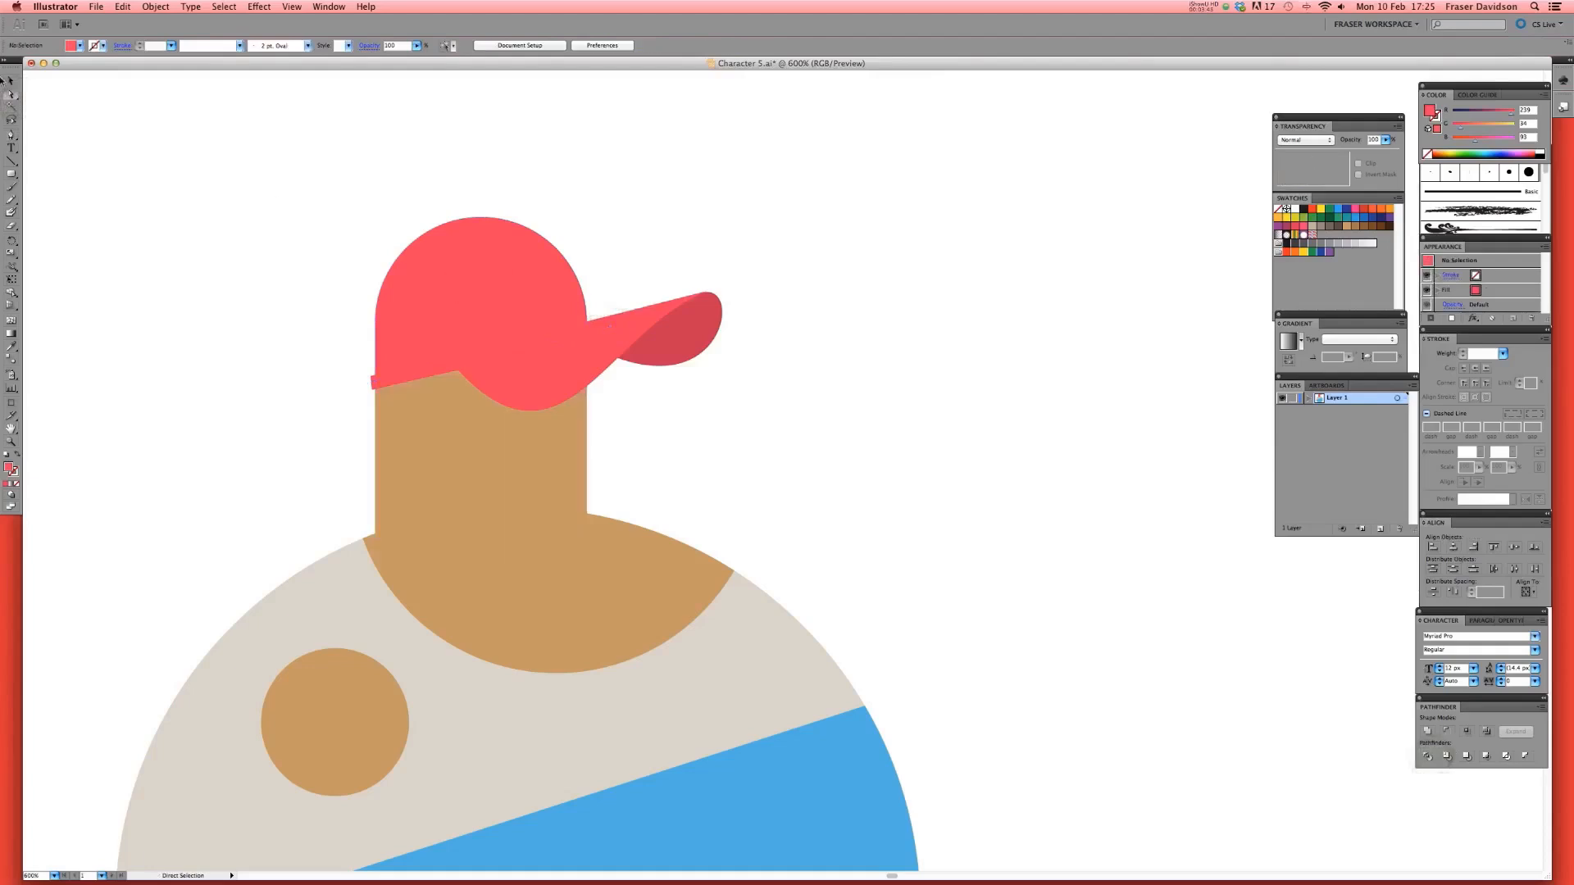
# - Scale the red cap crown up slightly so it extends just beyond the head's outline
pyautogui.press('v')
pyautogui.click(480, 288)
pyautogui.moveTo(481, 218); pyautogui.dragTo(481, 214)
pyautogui.click(607, 206)
pyautogui.press('super+minus')
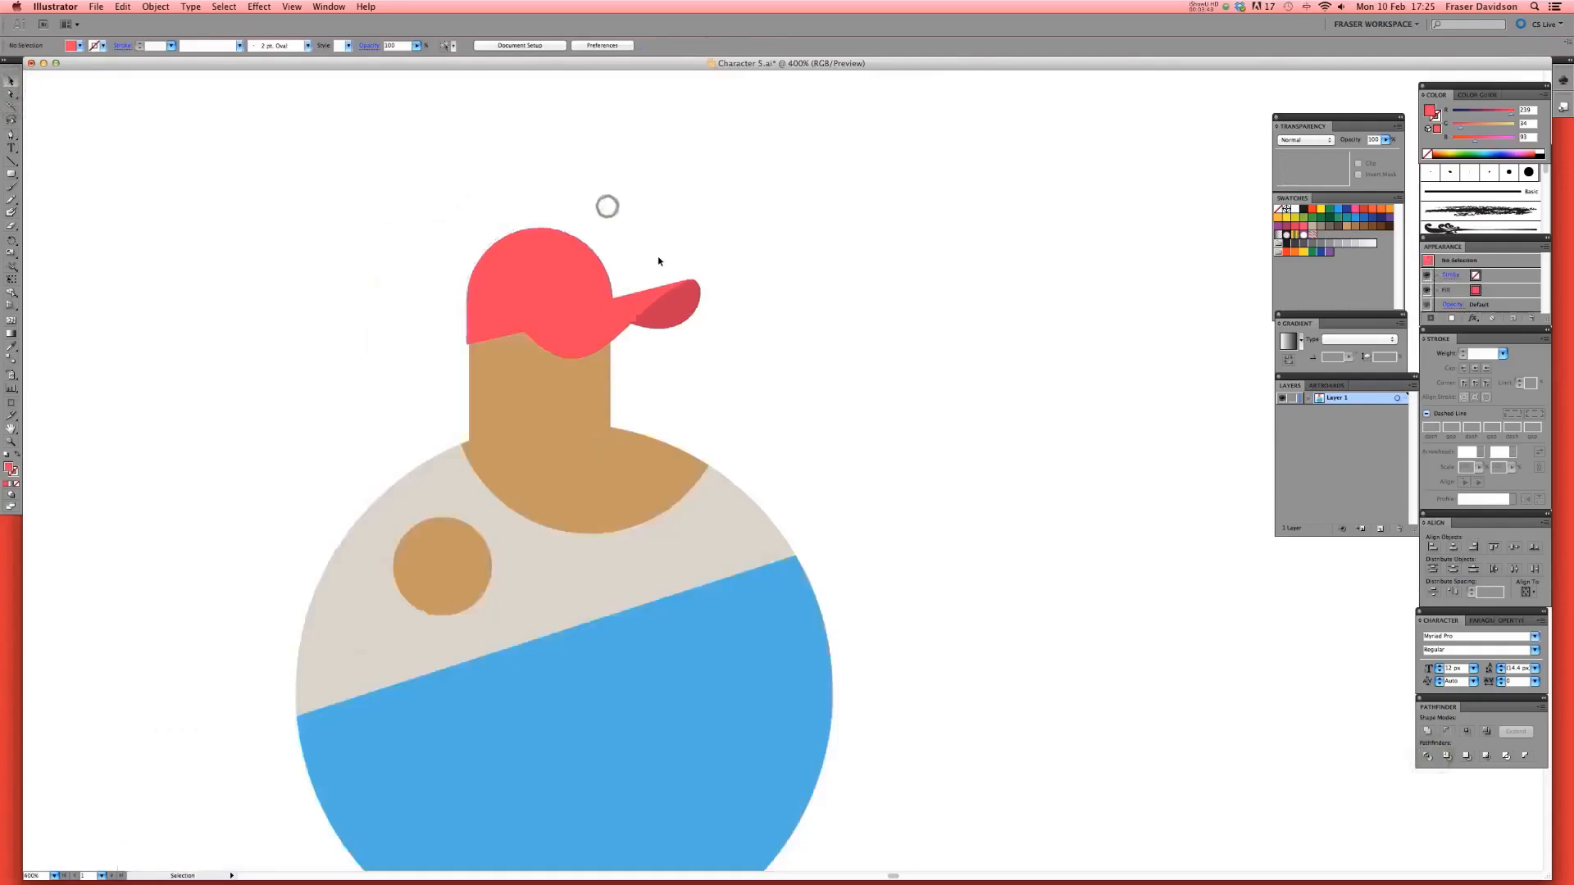
pyautogui.scroll(-3, 659, 262)
pyautogui.scroll(2, 658, 262)
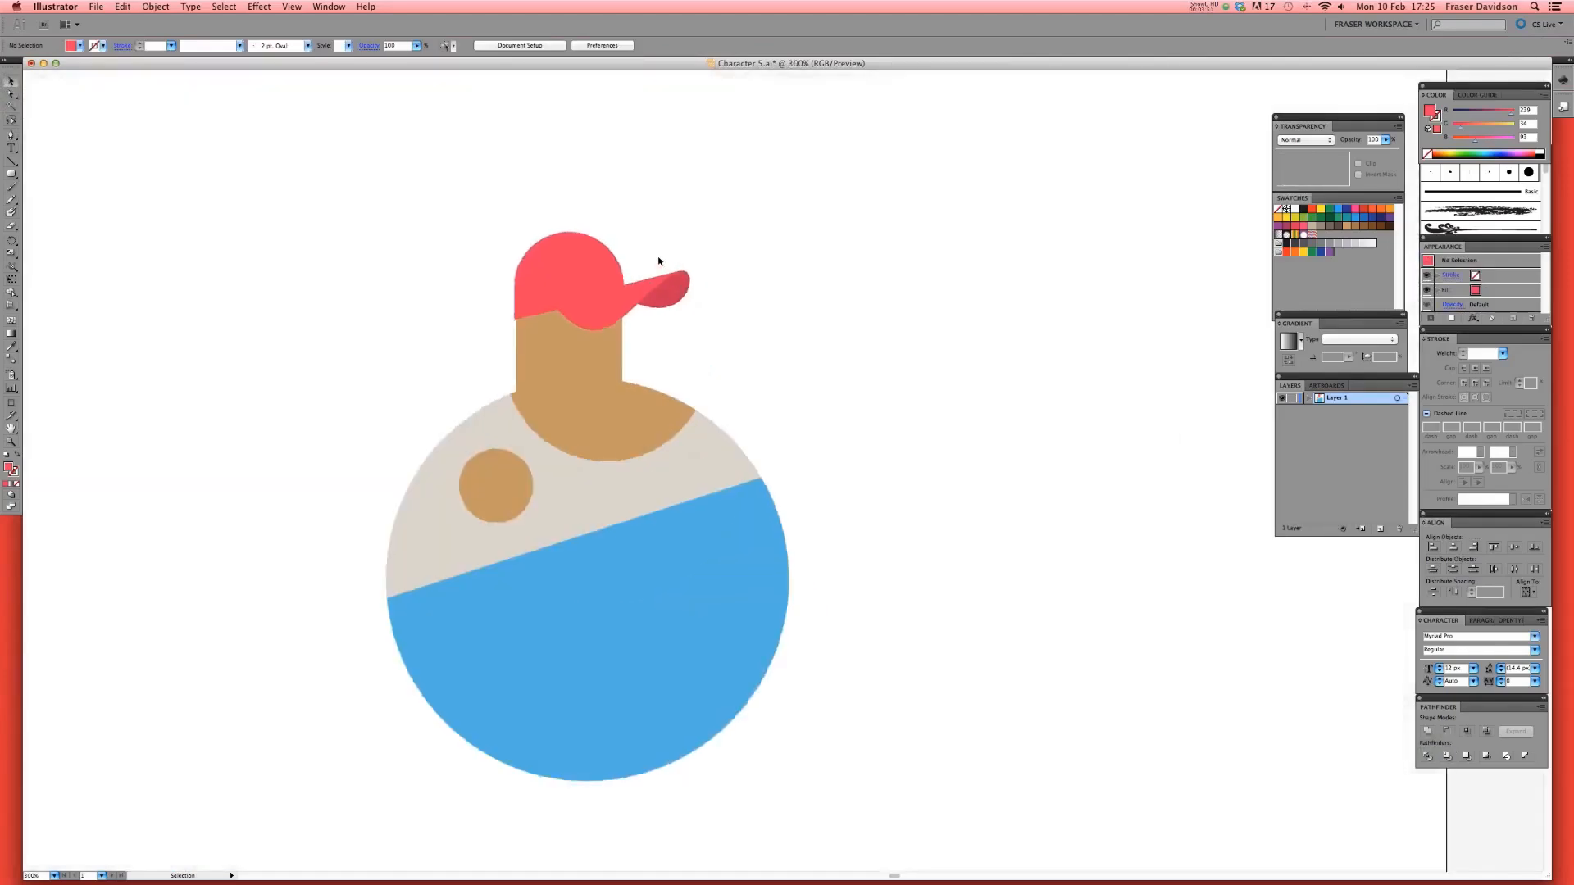
pyautogui.scroll(1, 602, 324)
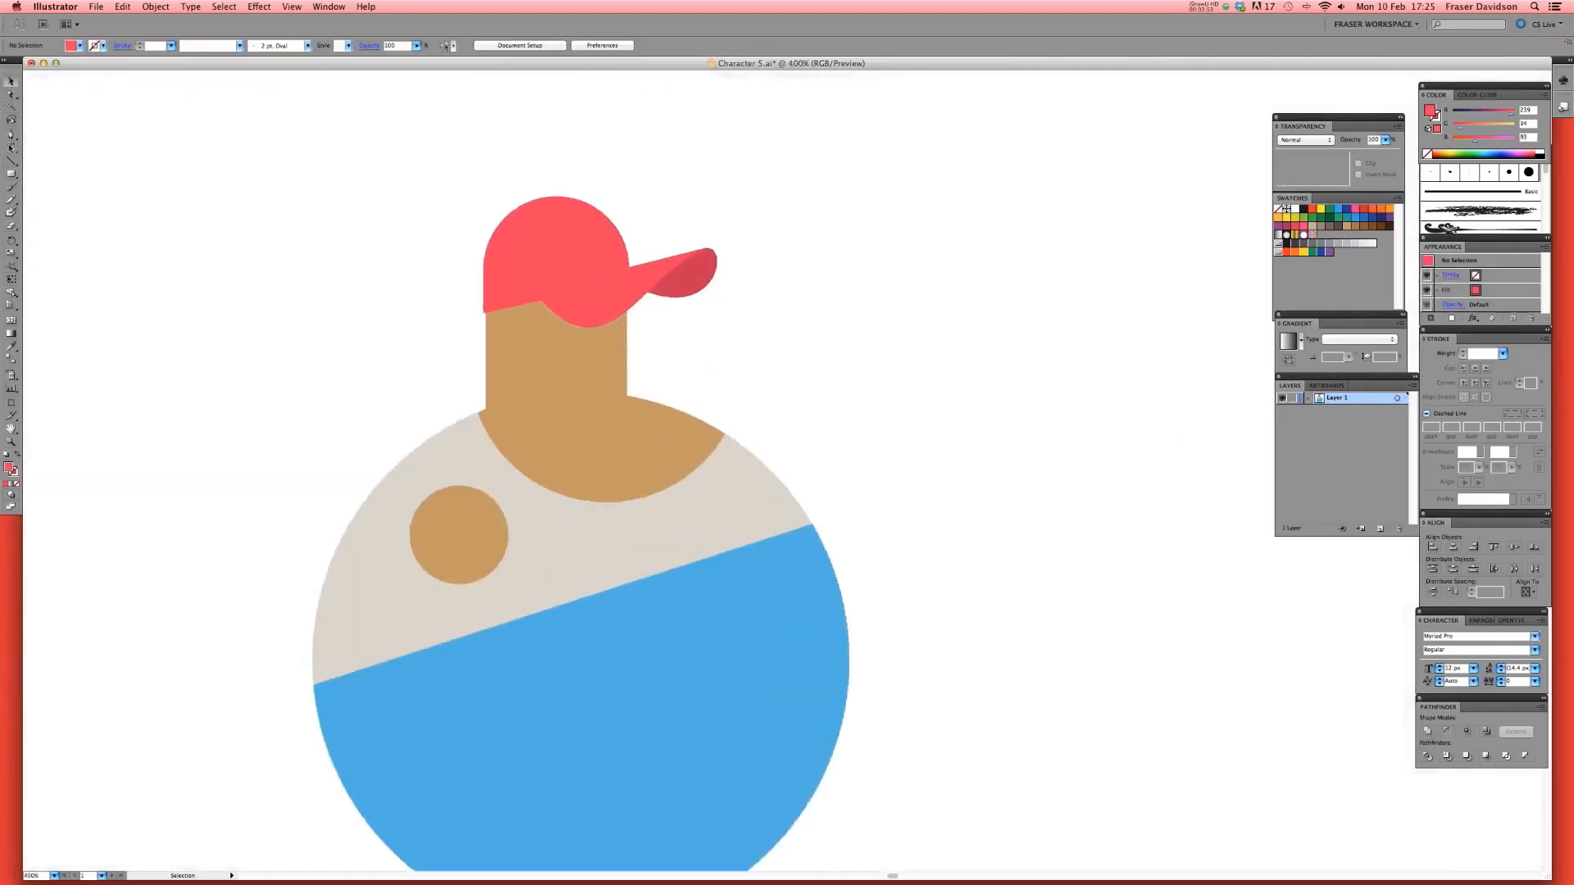
# - Copy the tan head shape and draw a diagonal line with the Pen tool across it from the cap's back to the lower face
pyautogui.press('v')
pyautogui.click(524, 327)
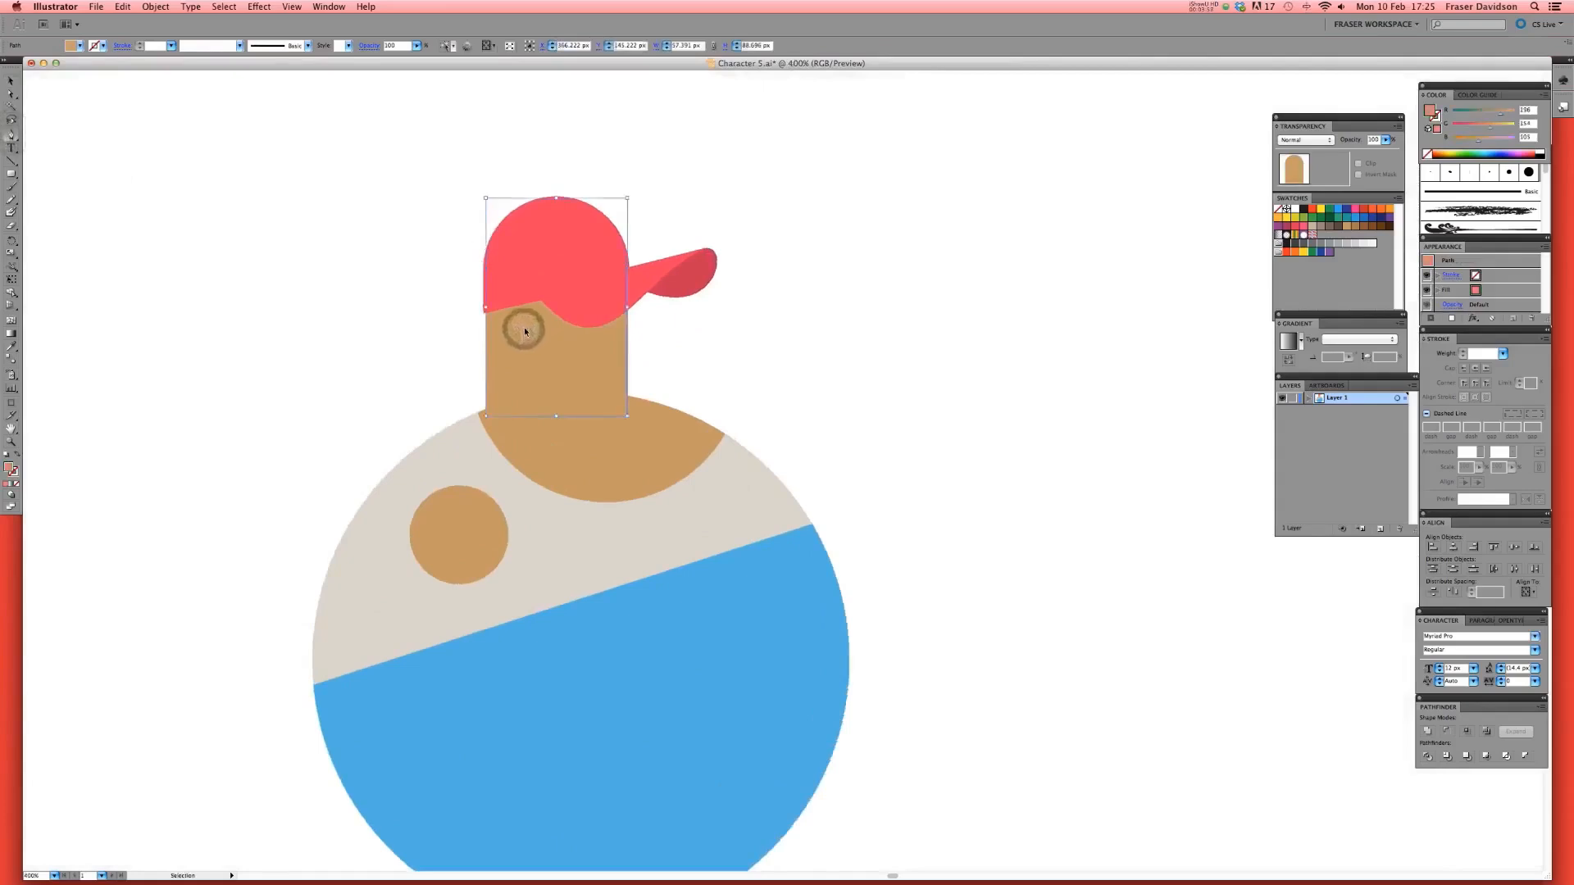
pyautogui.press('p')
pyautogui.moveTo(476, 280); pyautogui.dragTo(648, 381)
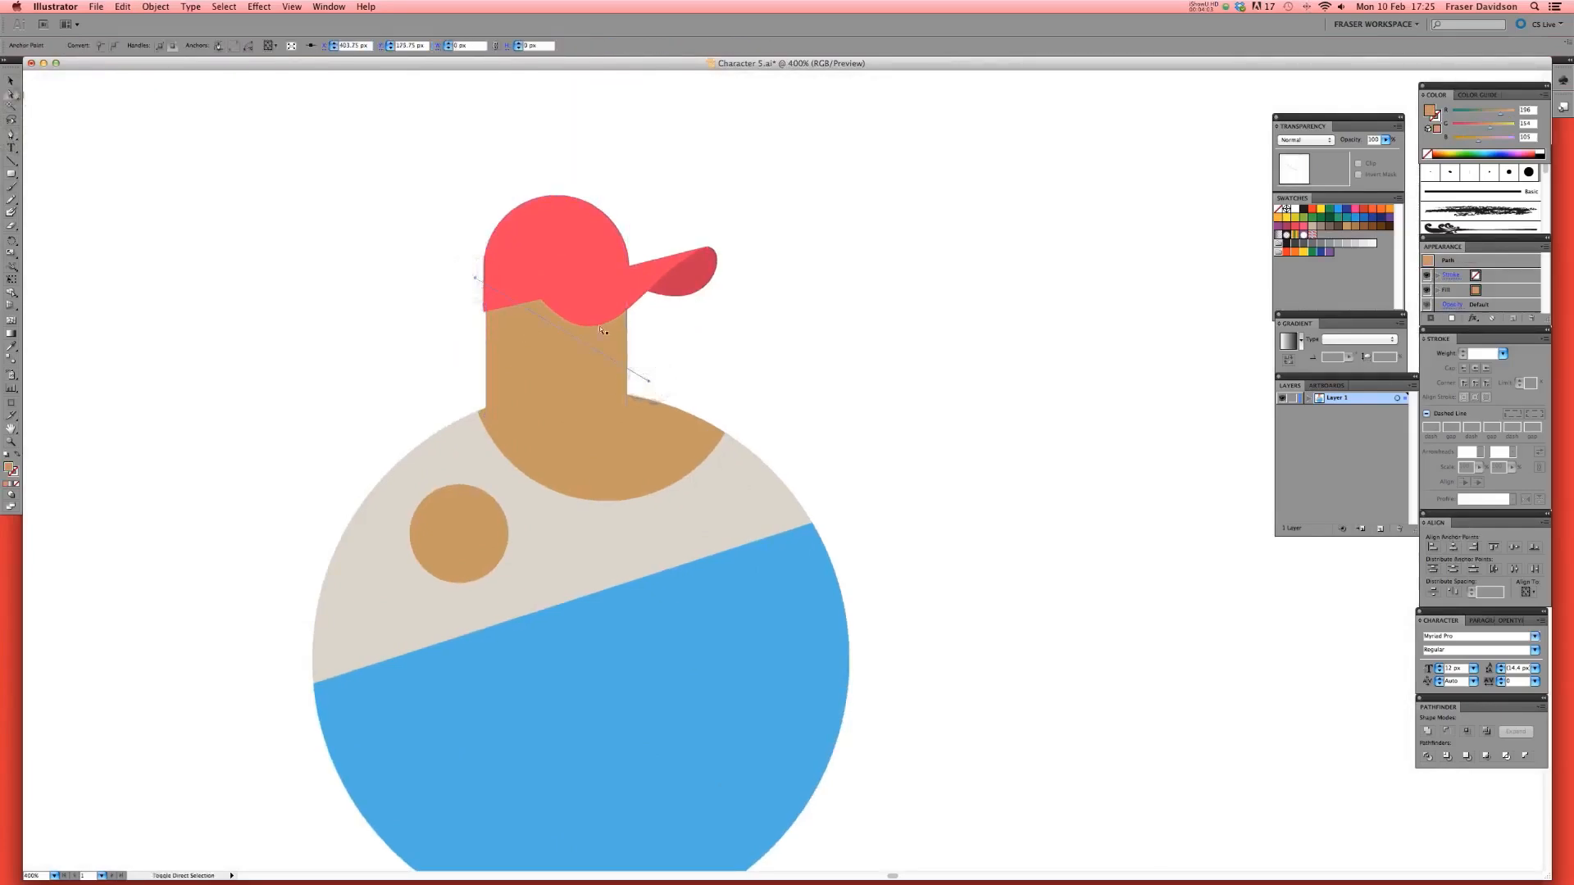
# - Divide the head copy along the diagonal line and delete the part below it
pyautogui.keyDown('shift'); pyautogui.click(610, 346); pyautogui.keyUp('shift')
pyautogui.click(1427, 757)
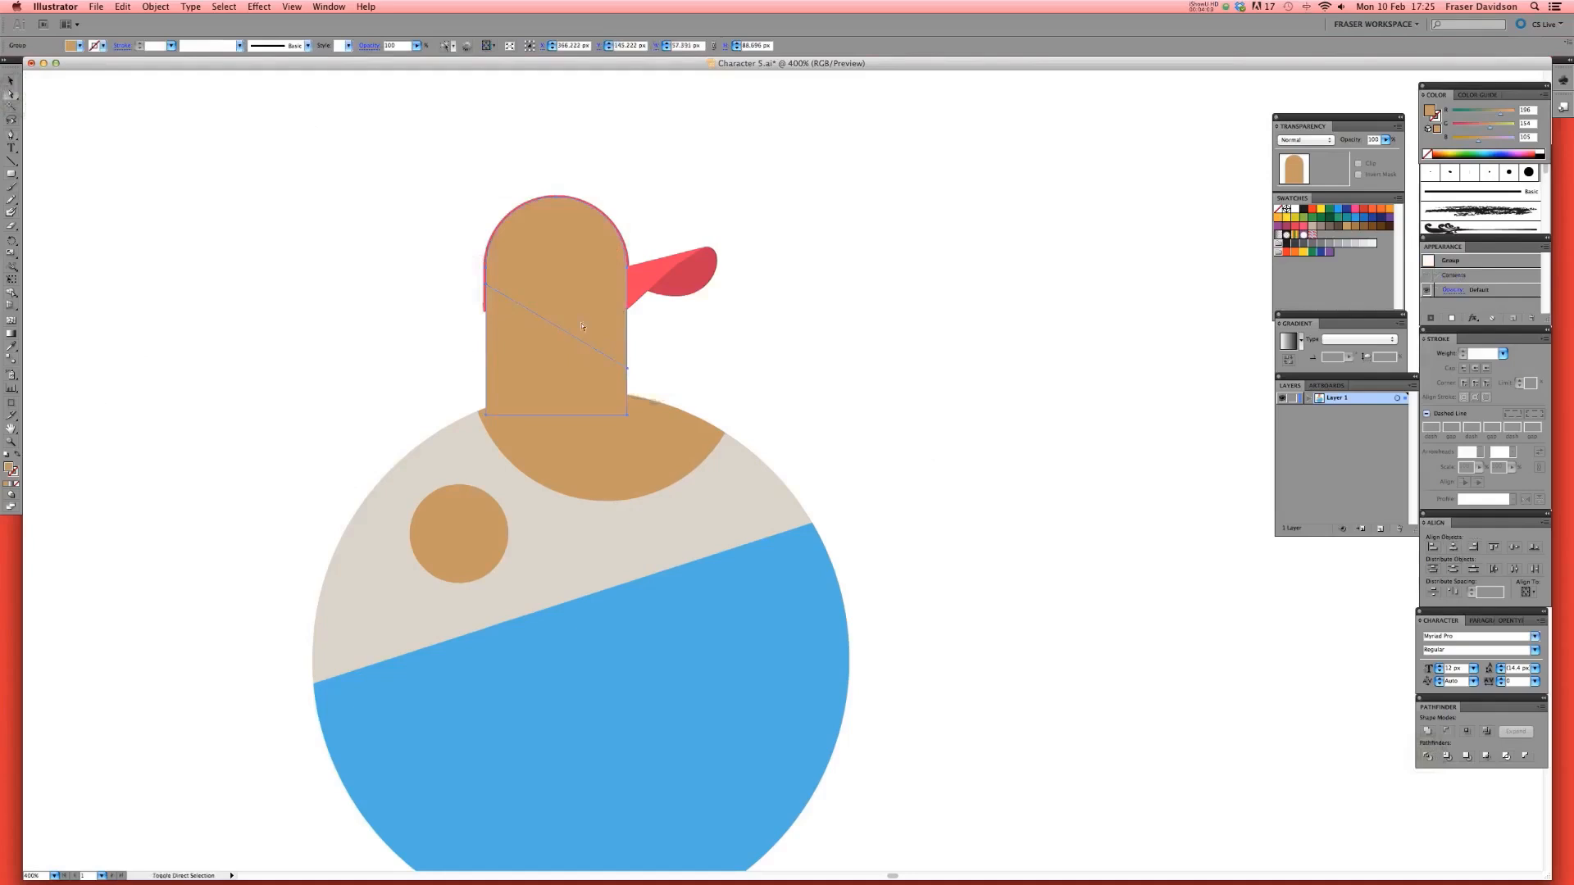
pyautogui.click(620, 341)
pyautogui.press('Delete')
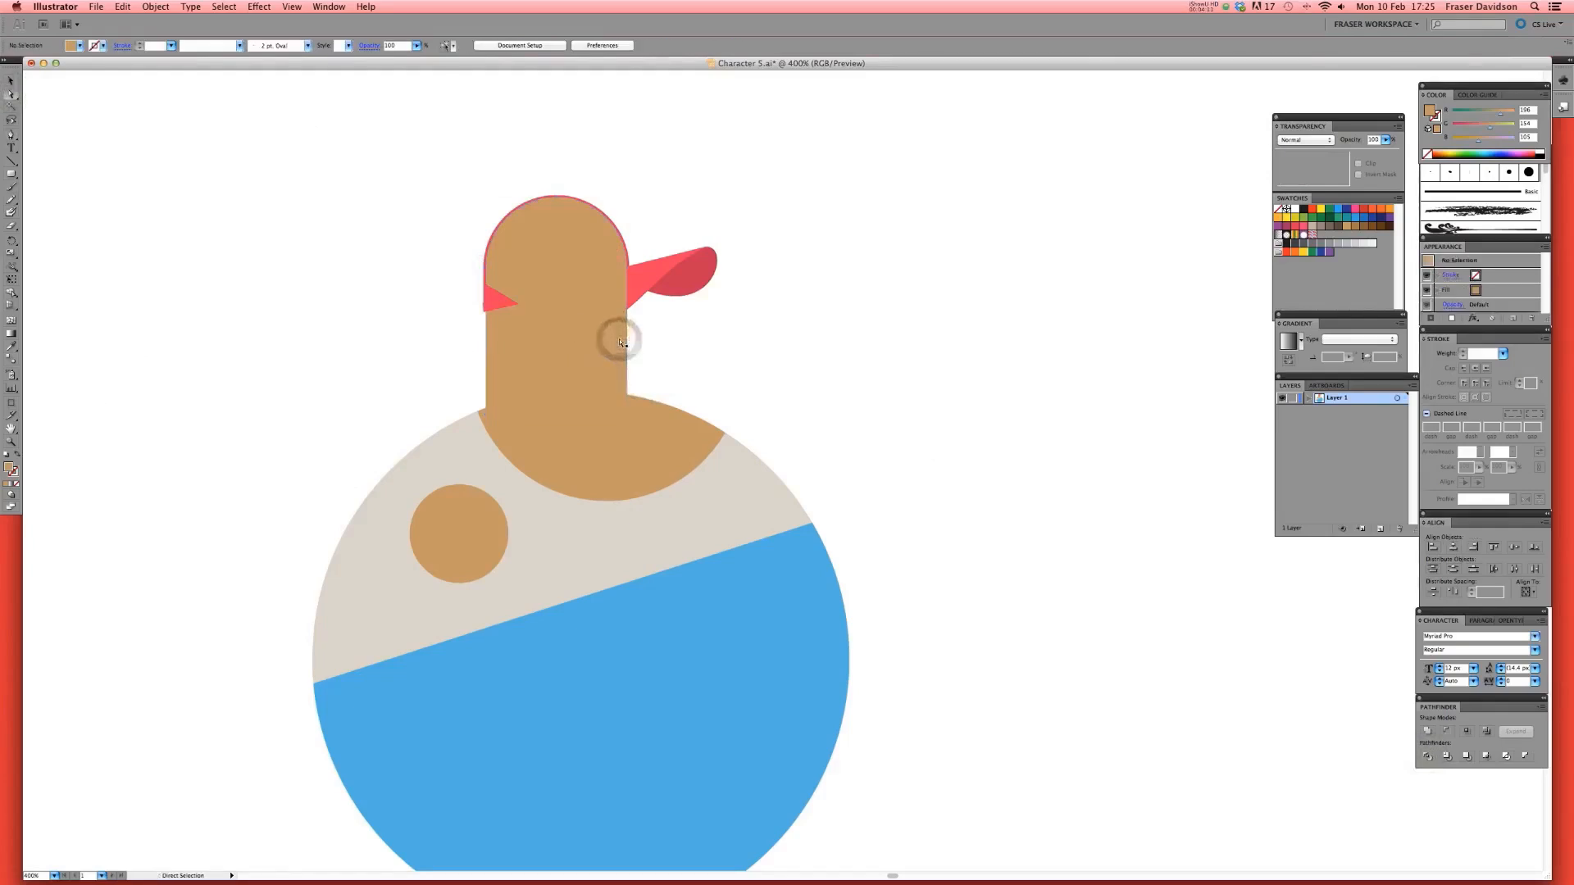
# - Fill the remaining upper piece of the head copy with a darker brown
pyautogui.click(620, 341)
pyautogui.doubleClick(10, 467)
pyautogui.moveTo(700, 299); pyautogui.dragTo(691, 312)
pyautogui.click(921, 261)
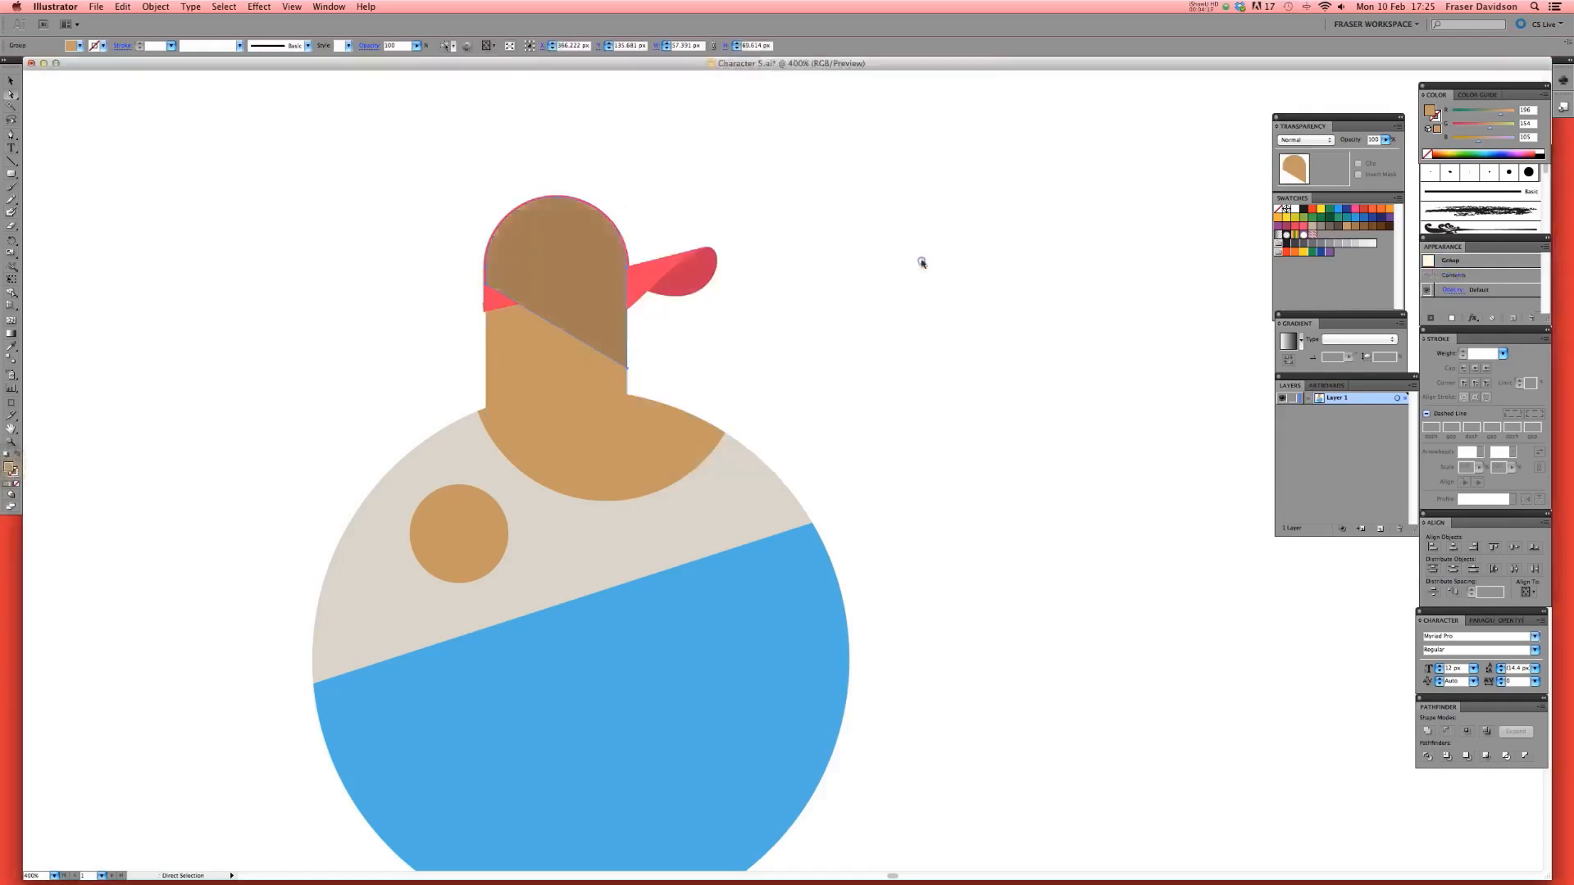
# - Cut the red cap pieces and paste them in front of the dark brown head shading
pyautogui.moveTo(728, 197); pyautogui.dragTo(639, 313)
pyautogui.moveTo(784, 171); pyautogui.dragTo(430, 342)
pyautogui.keyDown('shift'); pyautogui.click(641, 338); pyautogui.keyUp('shift')
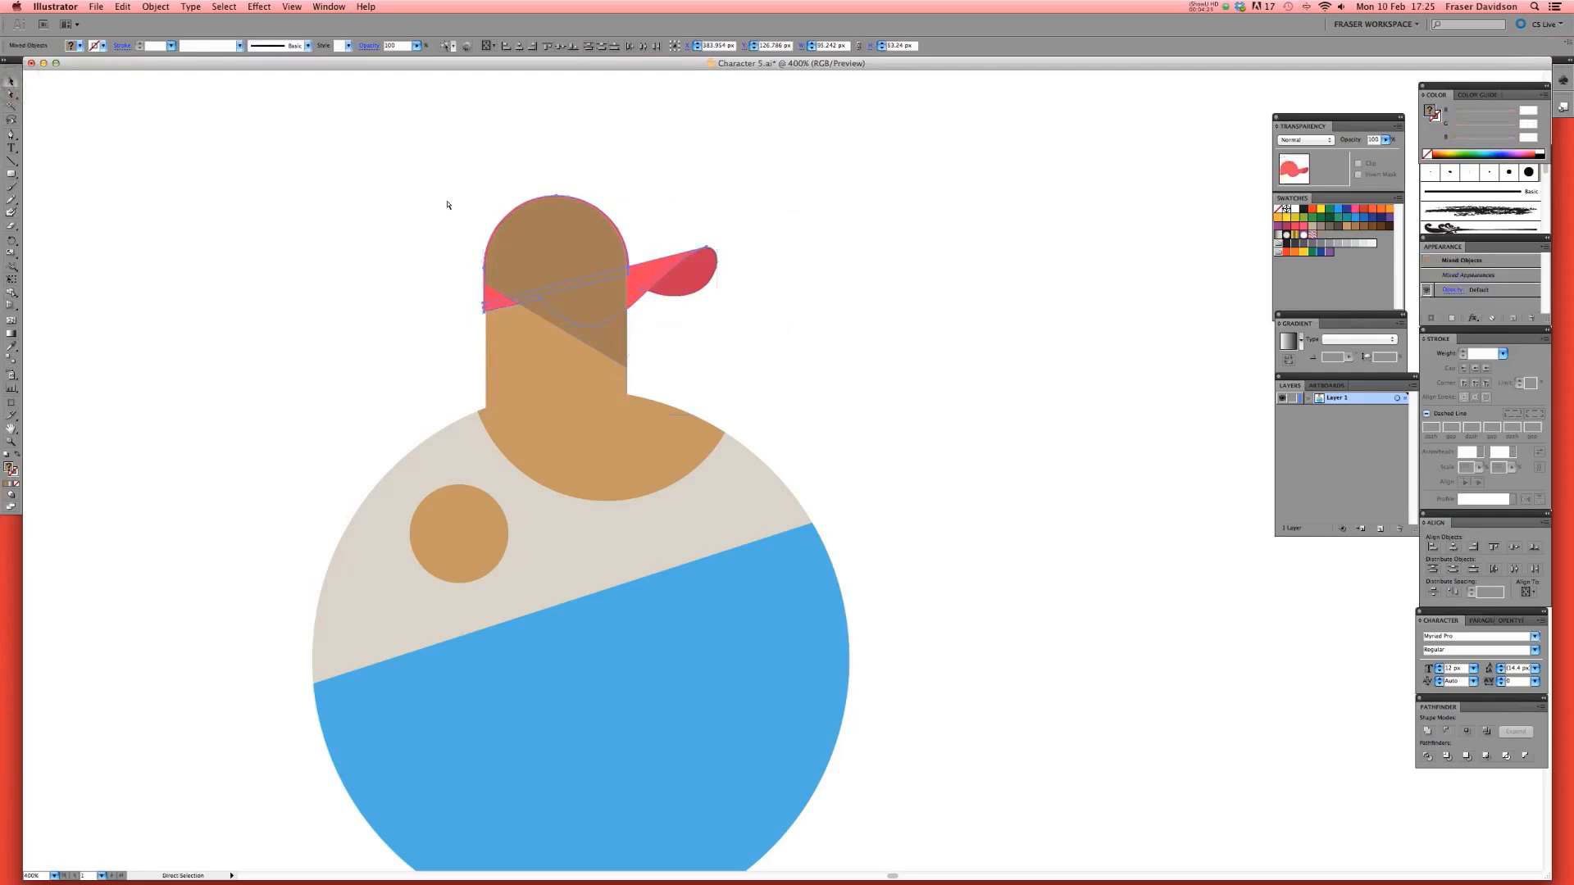
pyautogui.click(122, 6)
pyautogui.click(131, 51)
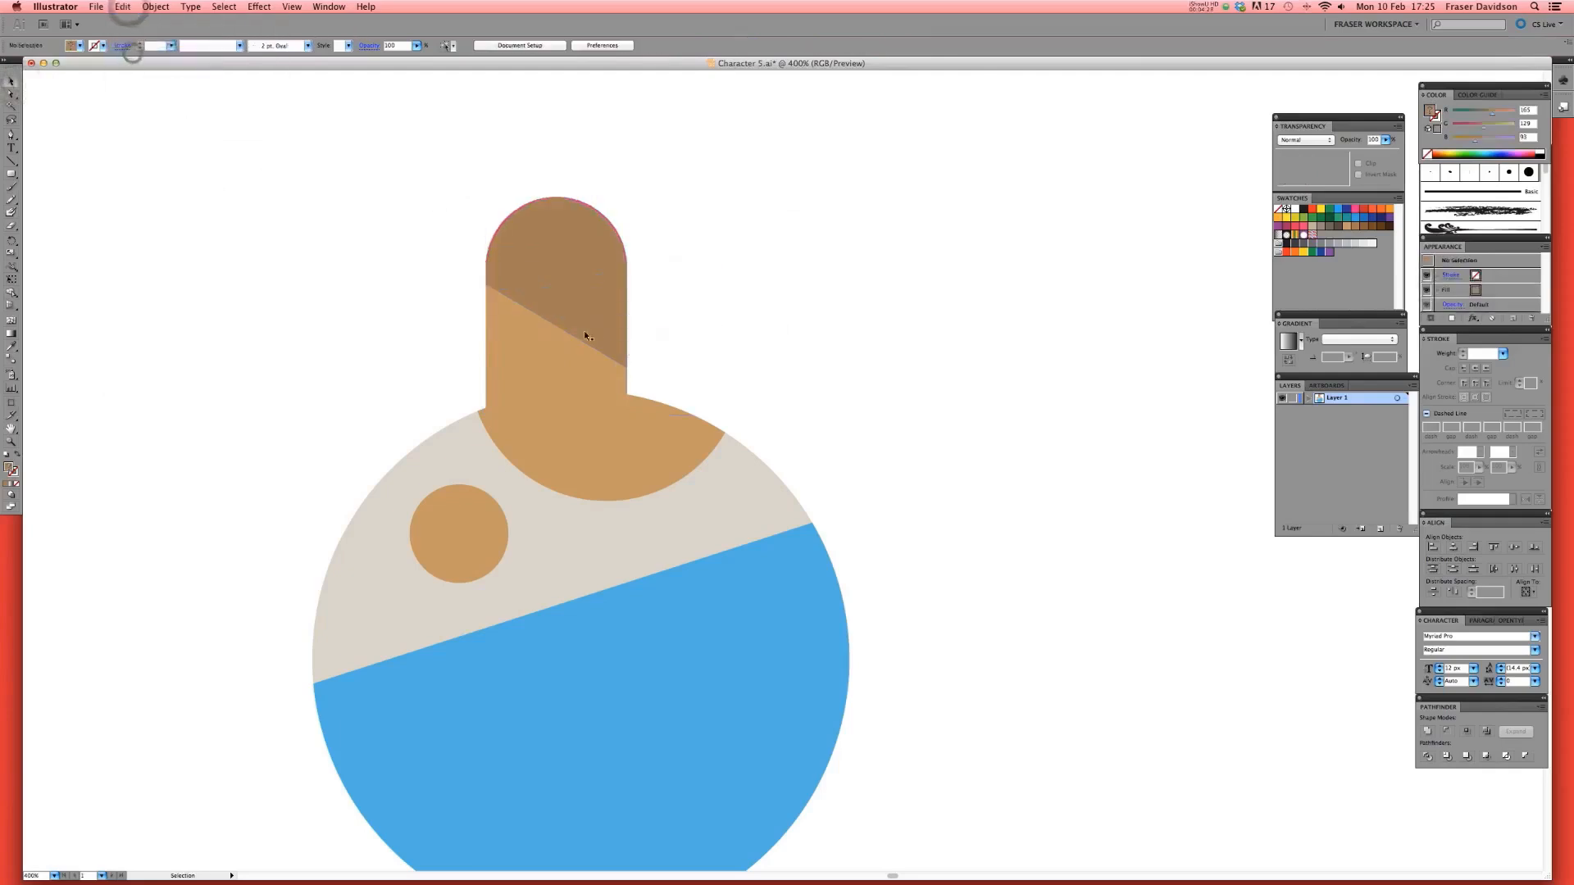
pyautogui.press('super+f')
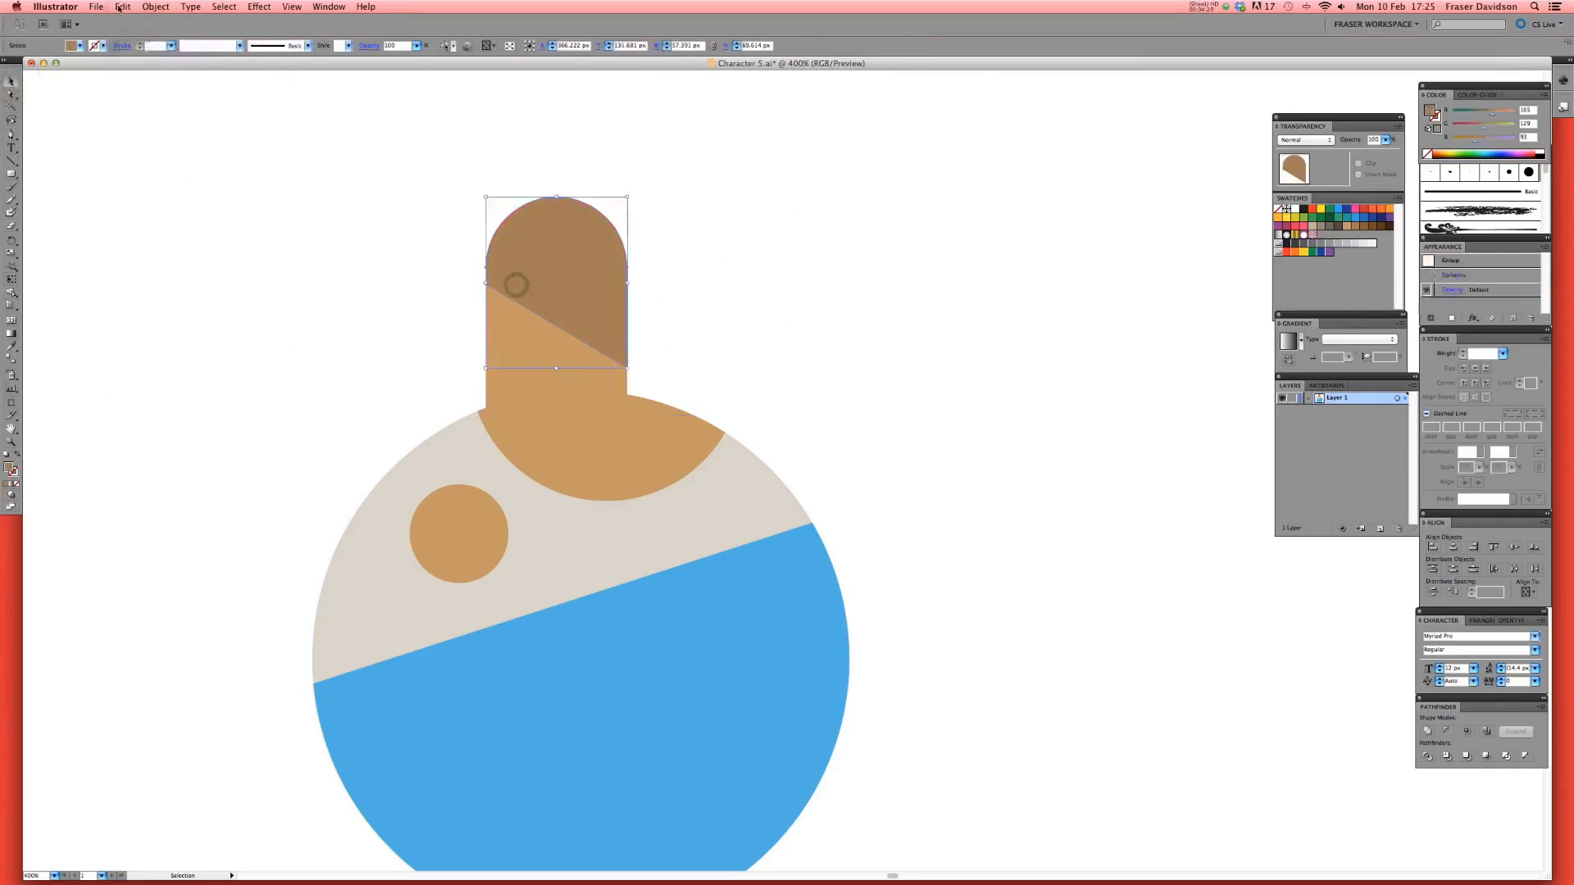
pyautogui.click(121, 6)
pyautogui.click(148, 91)
pyautogui.click(788, 190)
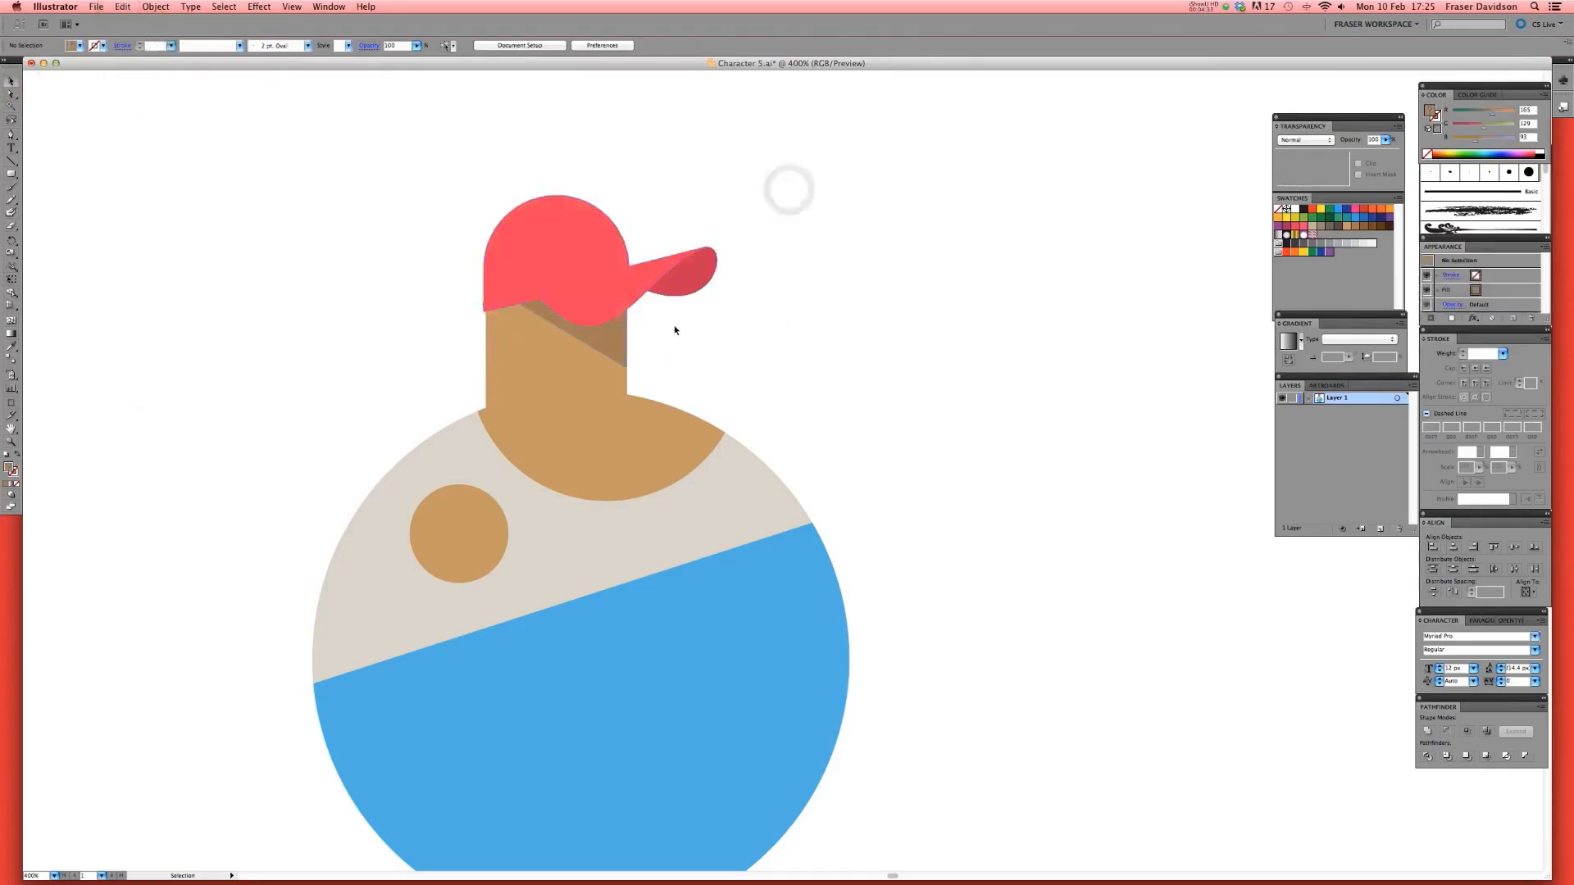
# - Scale the head, its shading and the cap up together slightly, to about 104 px wide
pyautogui.press('super+minus')
pyautogui.moveTo(769, 315); pyautogui.dragTo(883, 240)
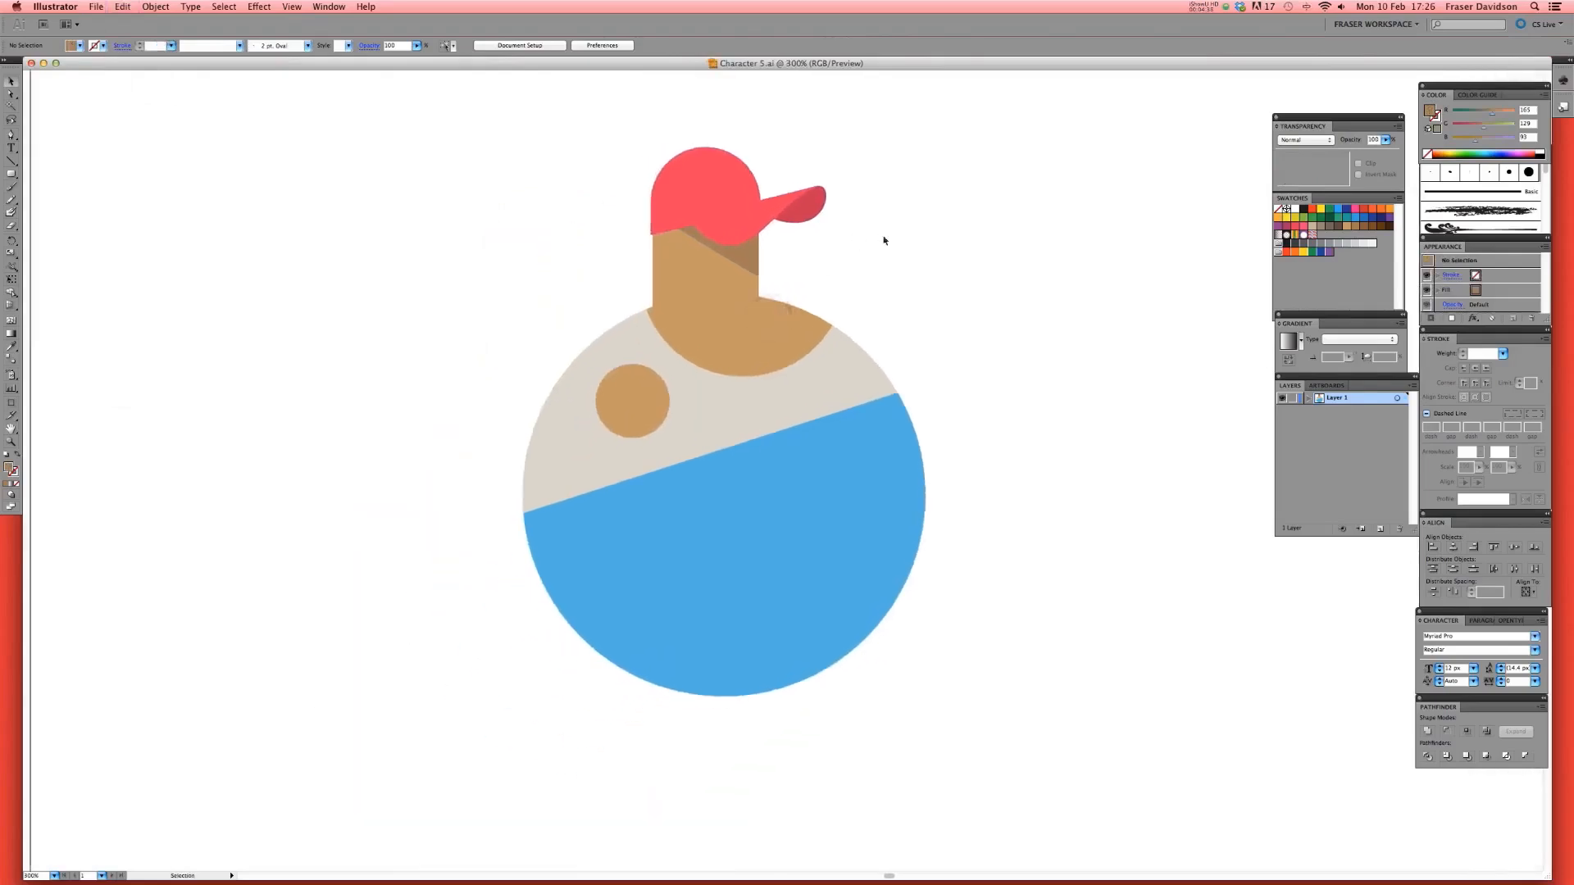
pyautogui.press('super+minus')
pyautogui.press('super+minus')
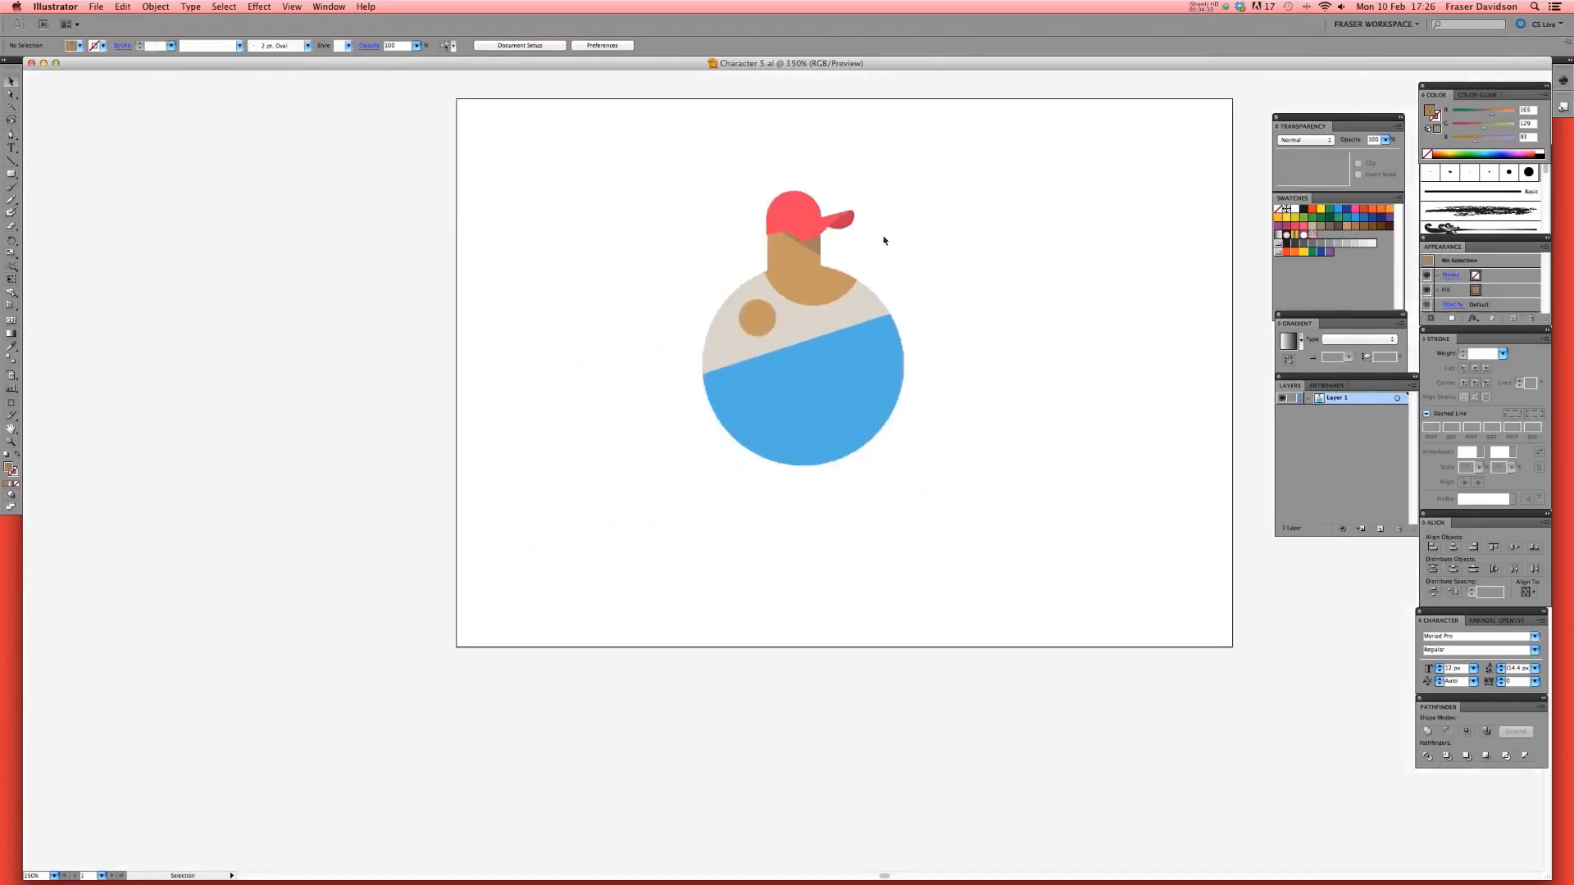
pyautogui.click(915, 230)
pyautogui.moveTo(822, 238); pyautogui.dragTo(677, 334)
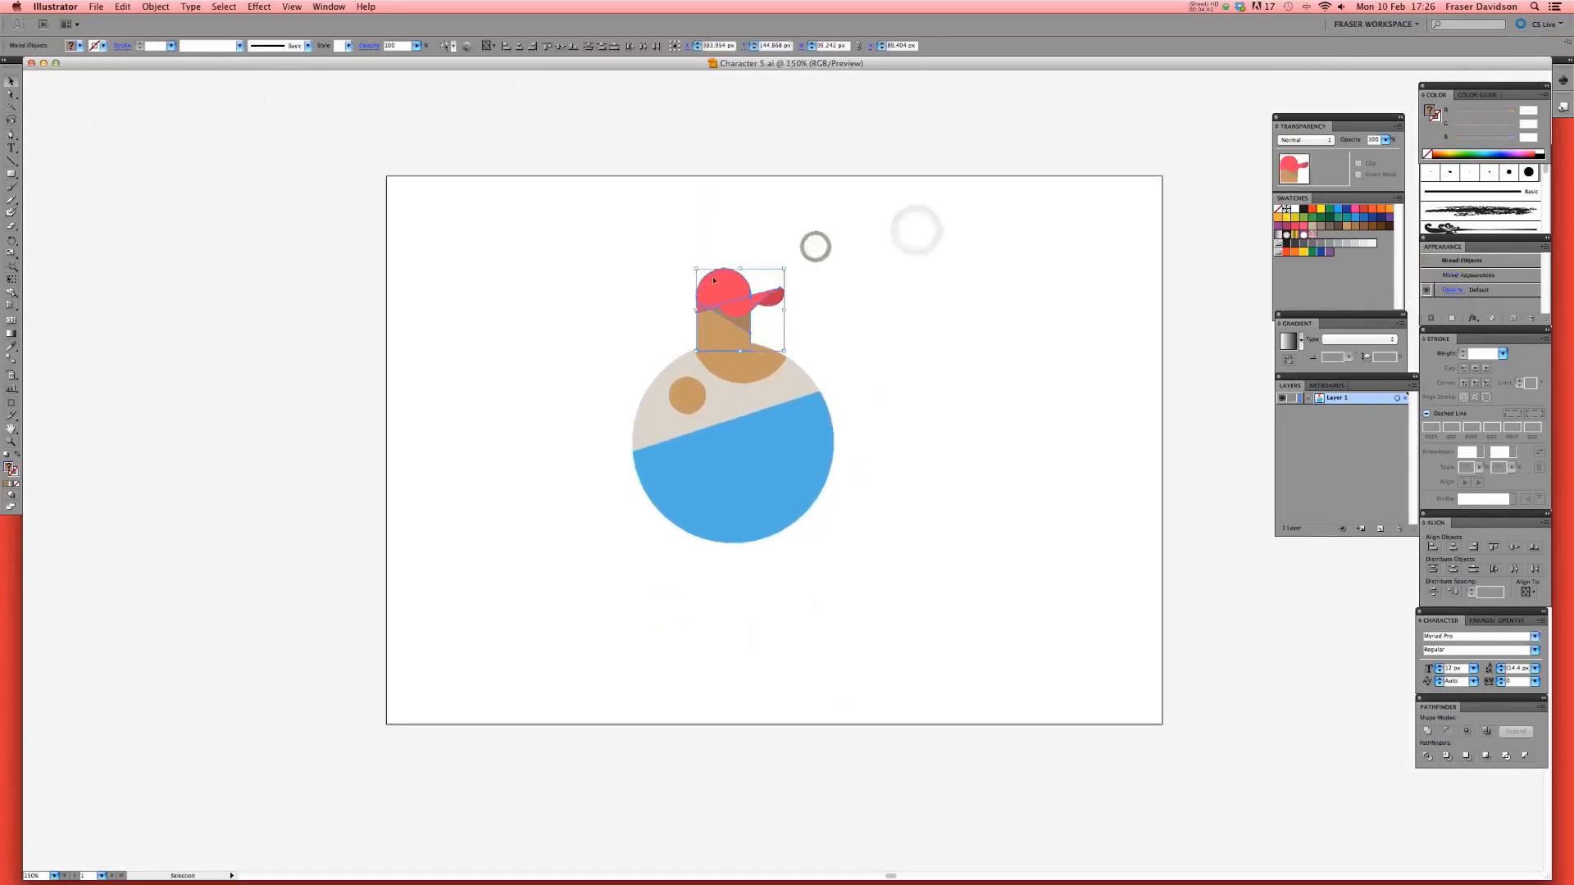
pyautogui.click(740, 268)
pyautogui.moveTo(740, 268); pyautogui.dragTo(741, 265)
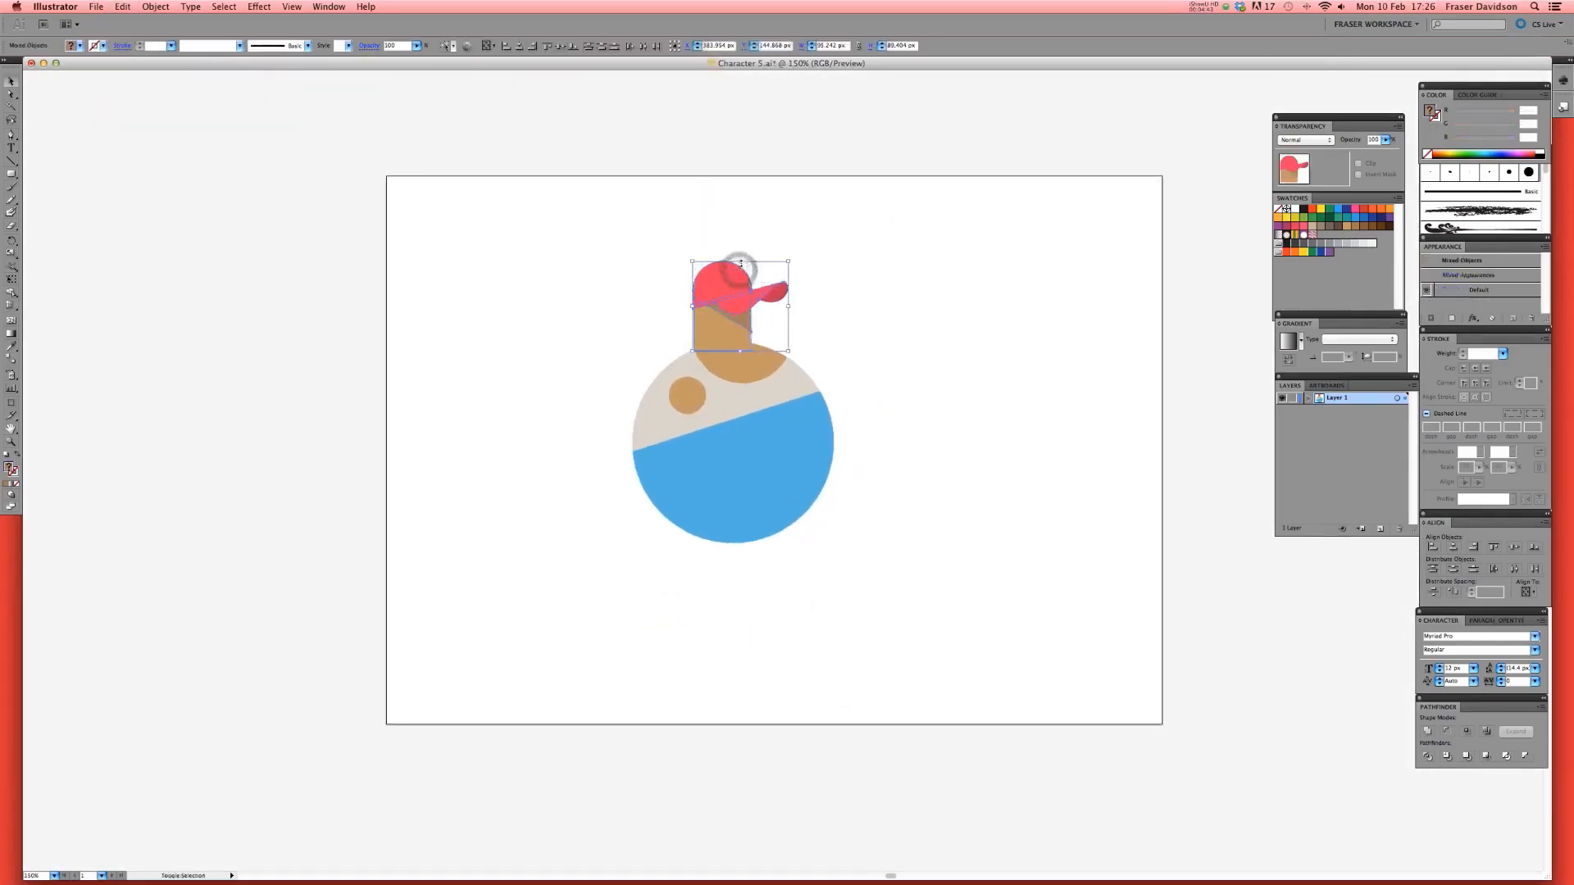
# - Nudge the enlarged head and cap into place above the tan neckline of the torso
pyautogui.press('super+equal')
pyautogui.moveTo(714, 324); pyautogui.dragTo(718, 324)
pyautogui.click(878, 289)
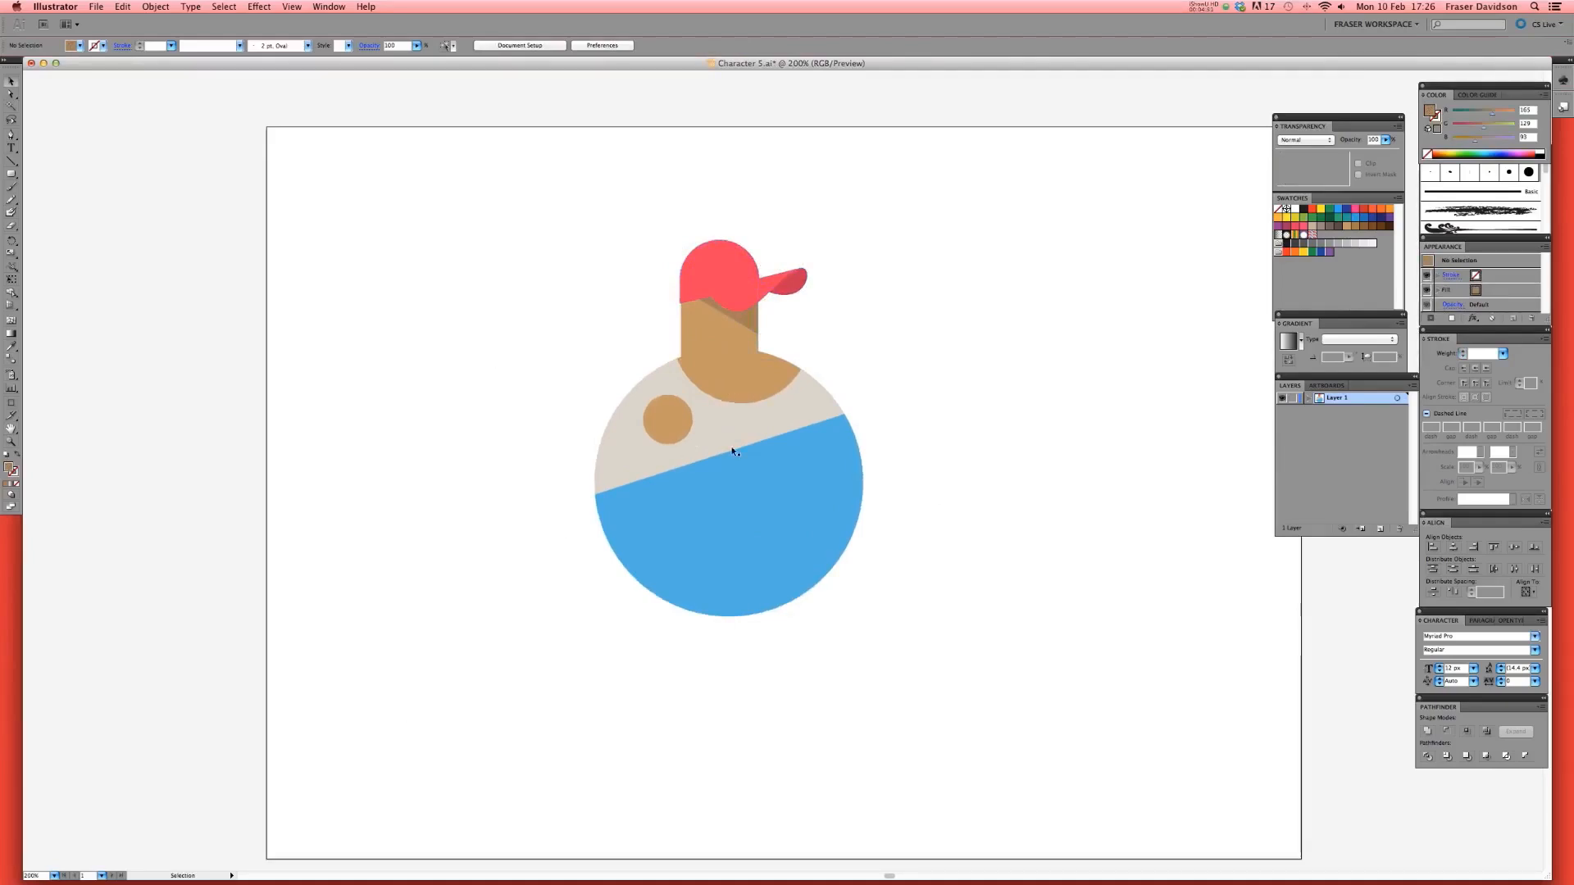
pyautogui.moveTo(836, 205); pyautogui.dragTo(639, 338)
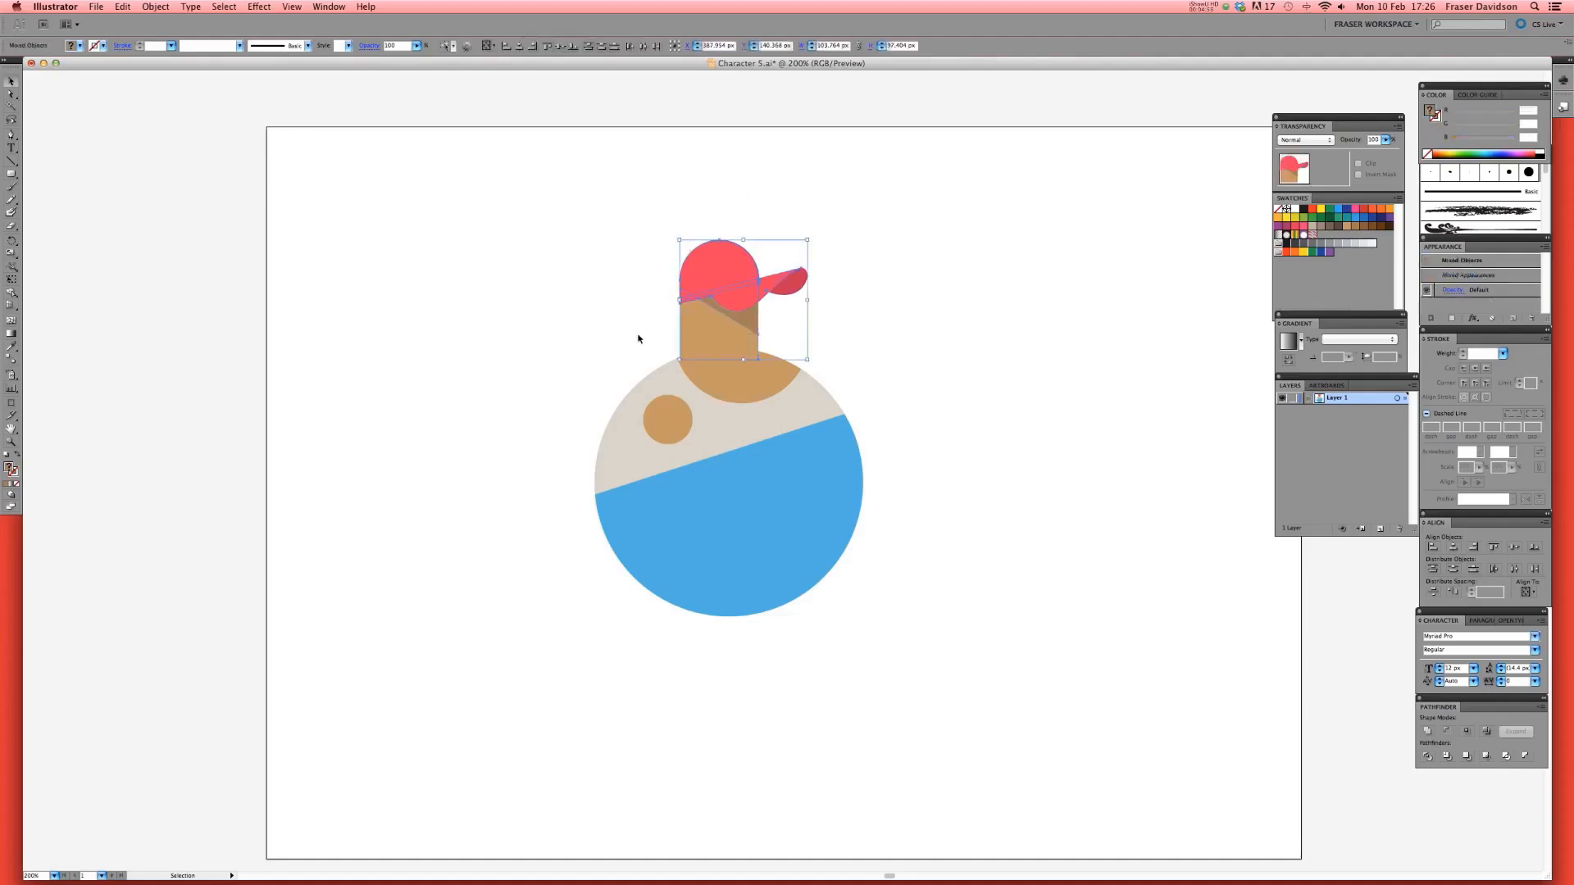
pyautogui.click(904, 243)
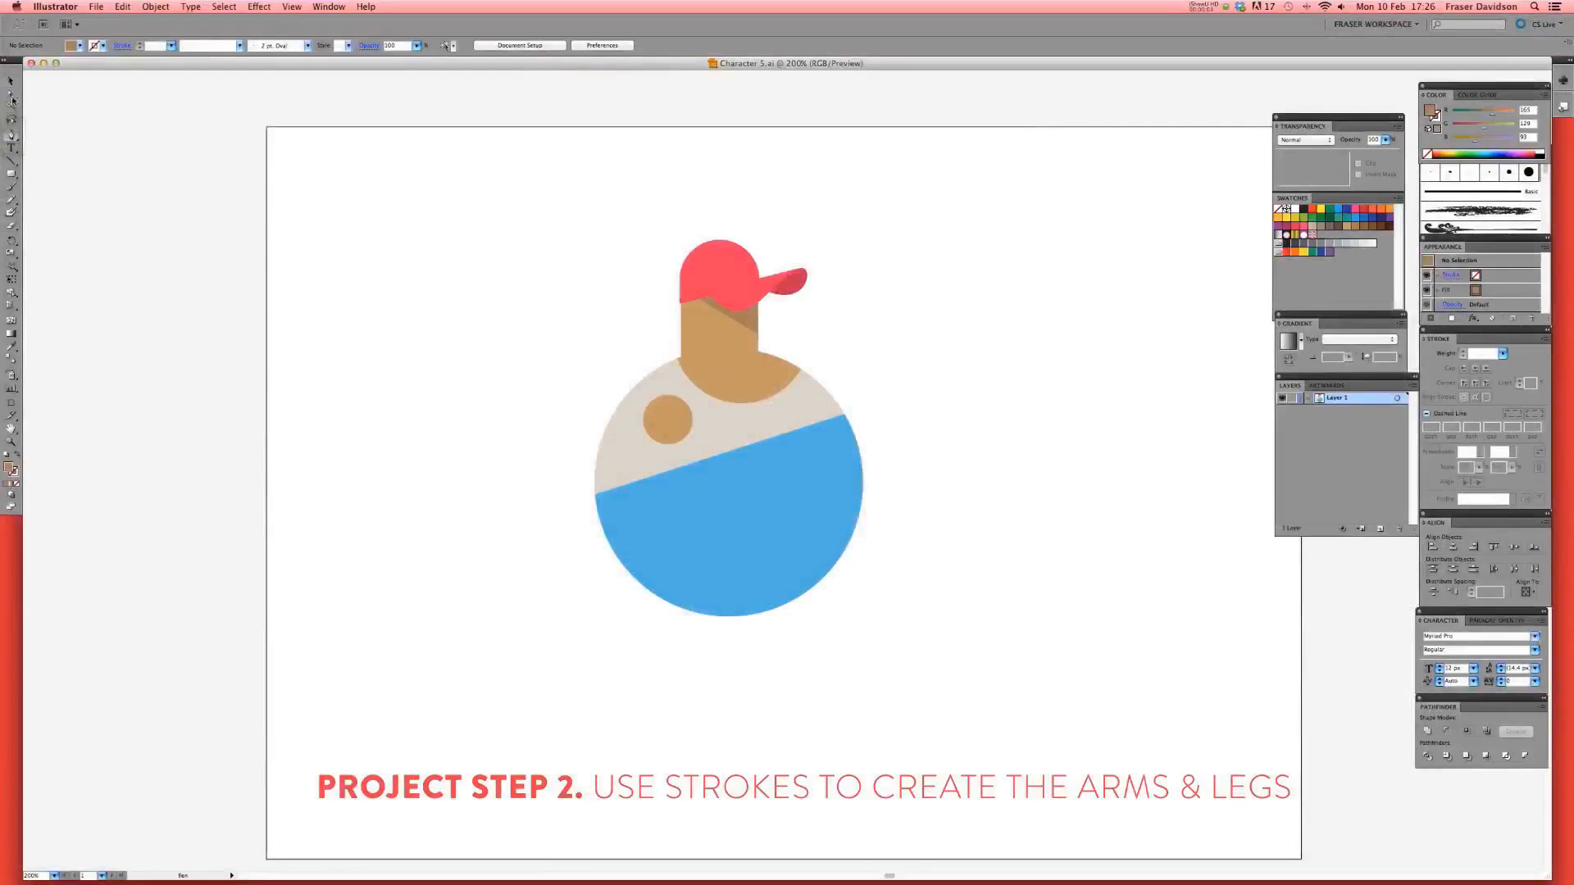
# - Pick up the head's tan colour and draw a curved arm path with the Pen tool from the shoulder circle down beside the torso
pyautogui.click(710, 350)
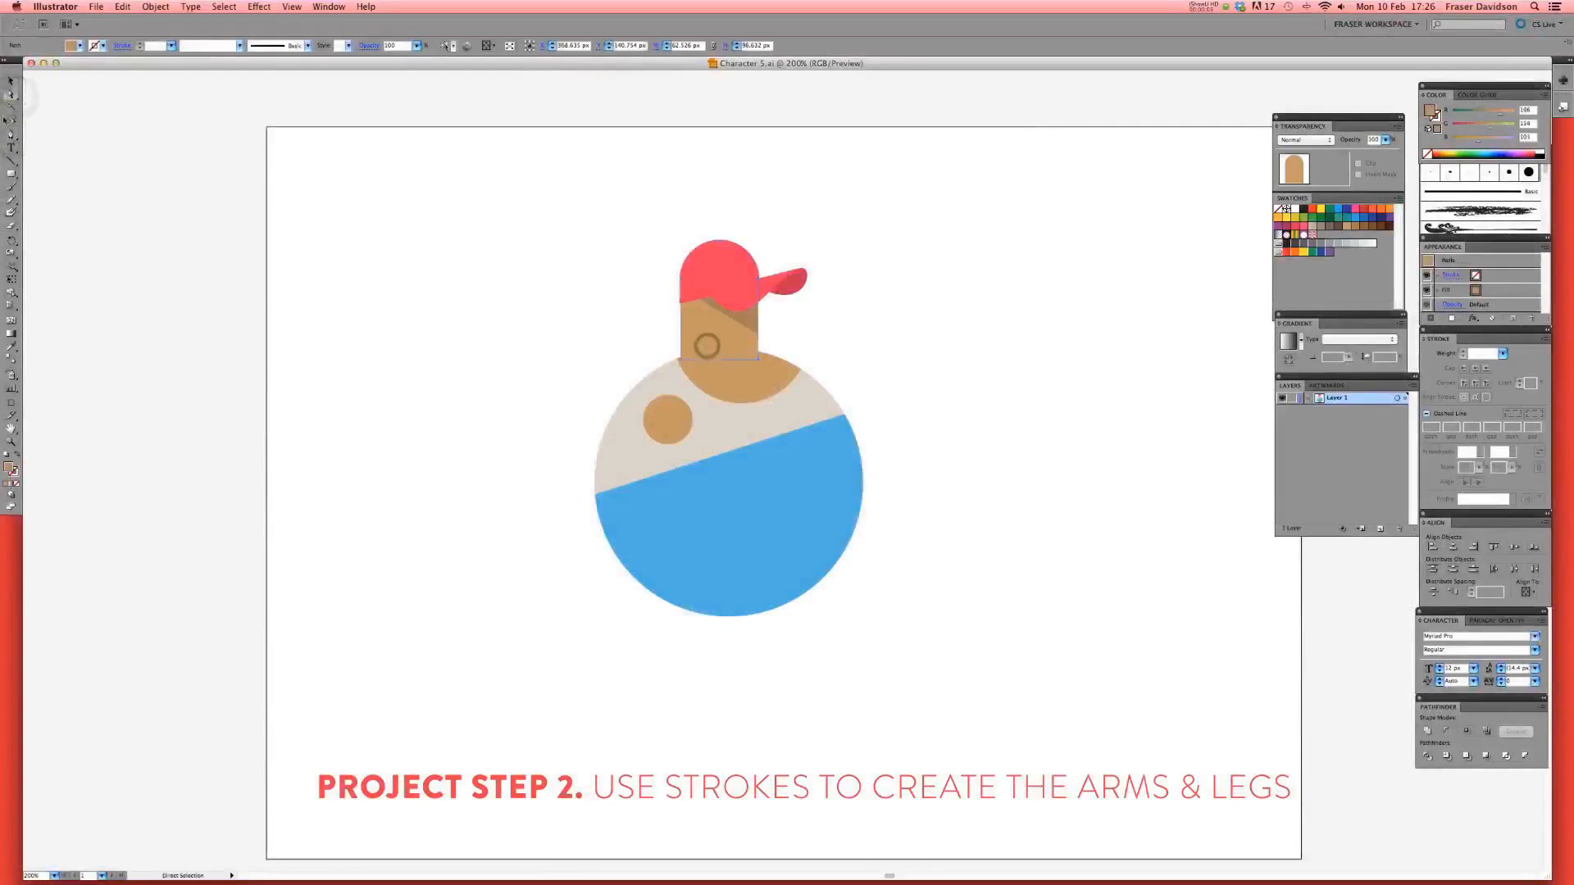
pyautogui.keyDown('super'); pyautogui.click(475, 256); pyautogui.keyUp('super')
pyautogui.moveTo(566, 385); pyautogui.dragTo(534, 287)
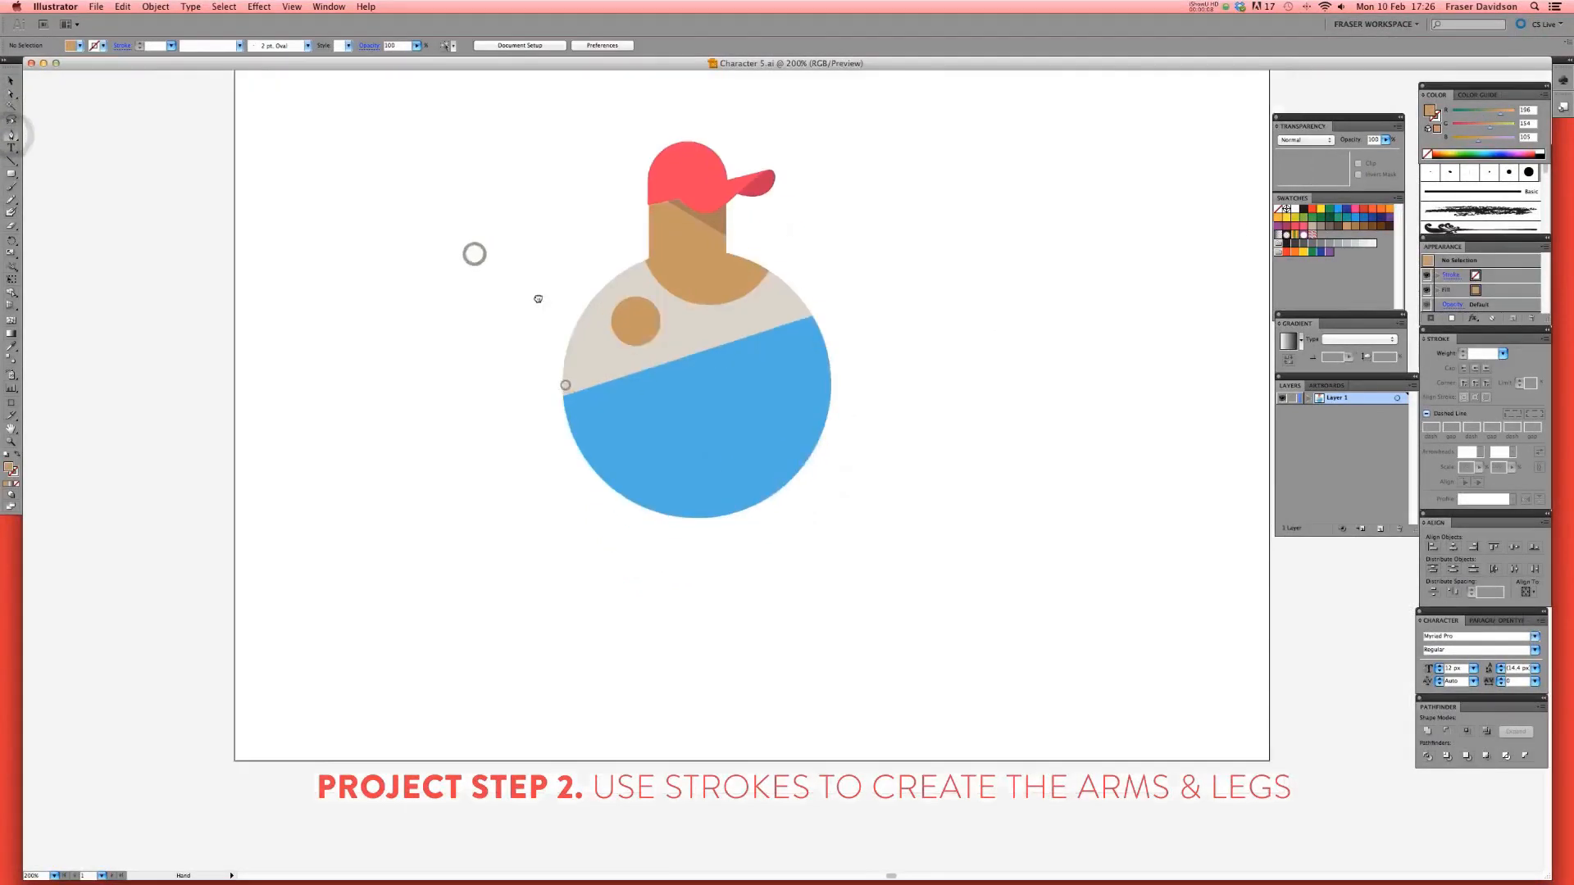
pyautogui.click(633, 321)
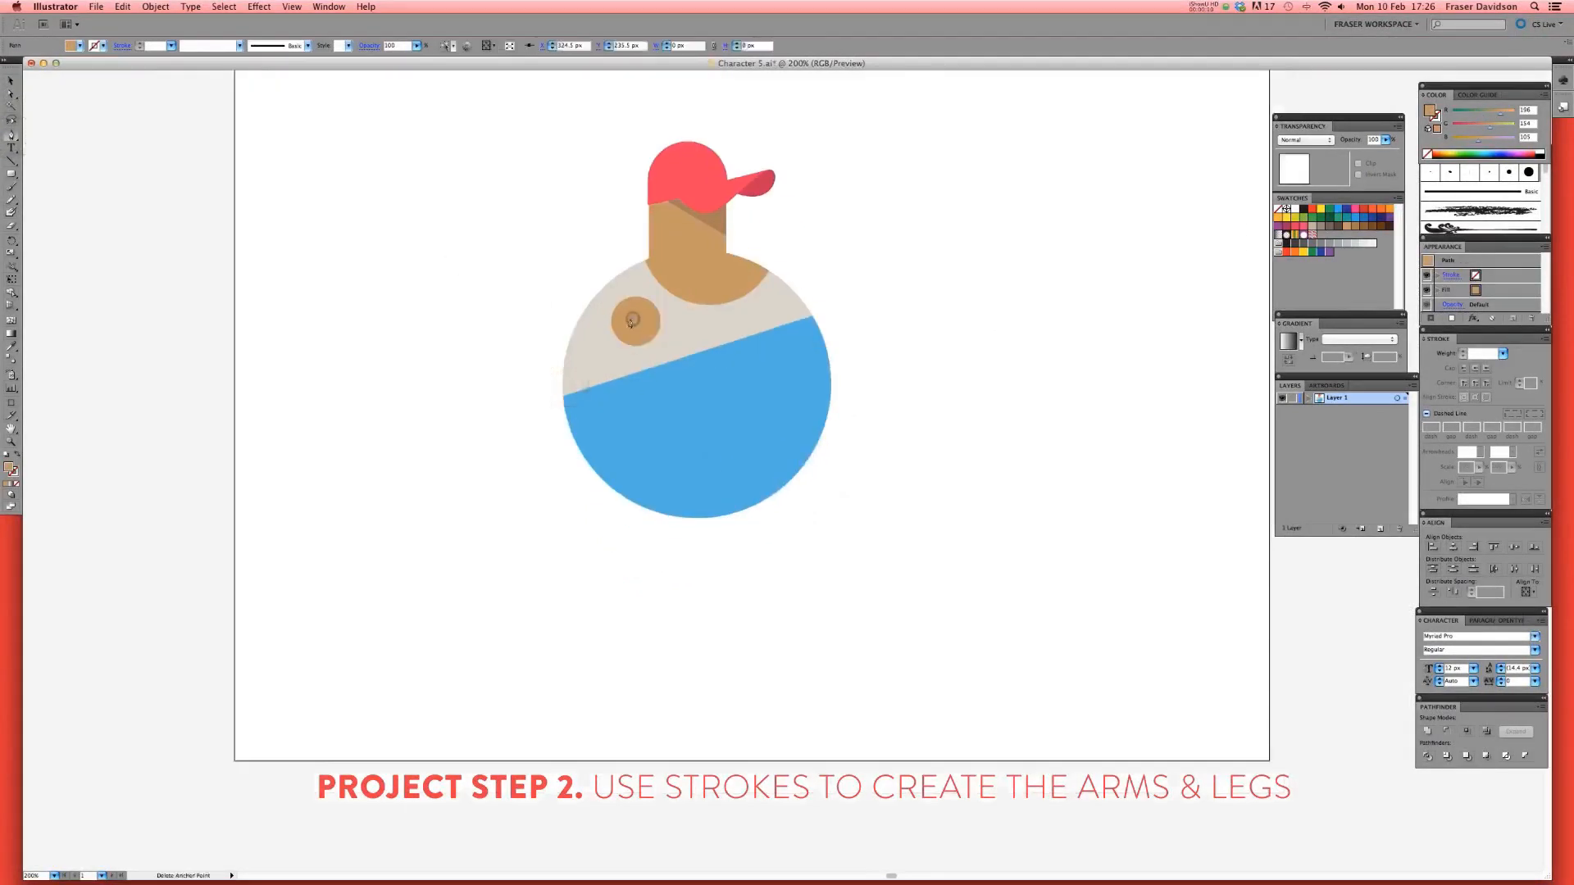
pyautogui.moveTo(534, 502); pyautogui.dragTo(552, 678)
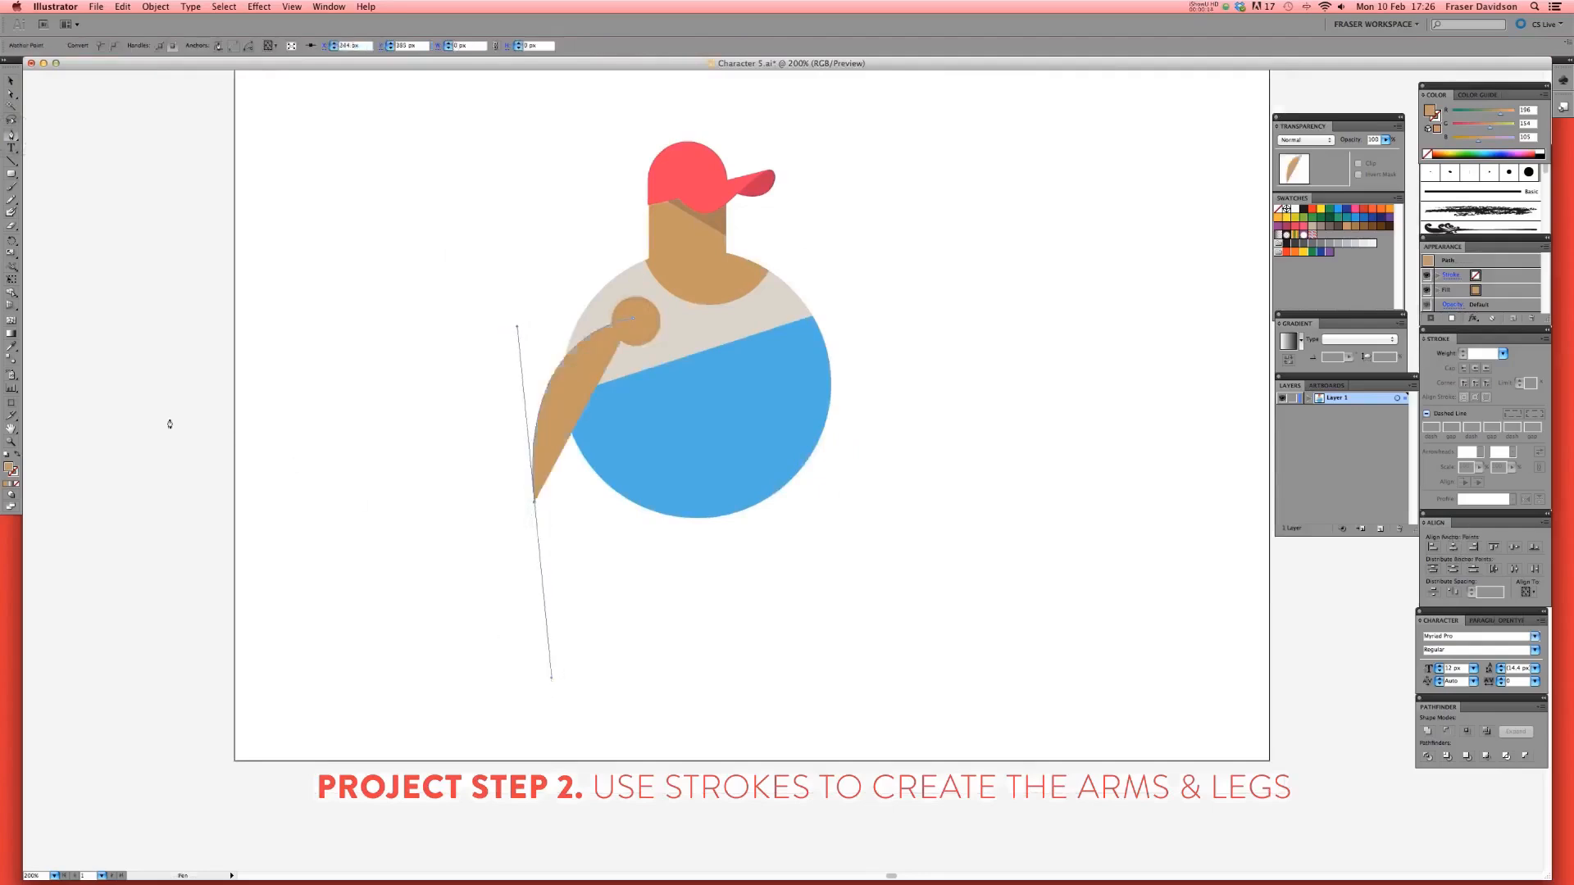
# - Swap the arm path's tan fill to its stroke and give it a 20 px weight with round caps
pyautogui.click(20, 457)
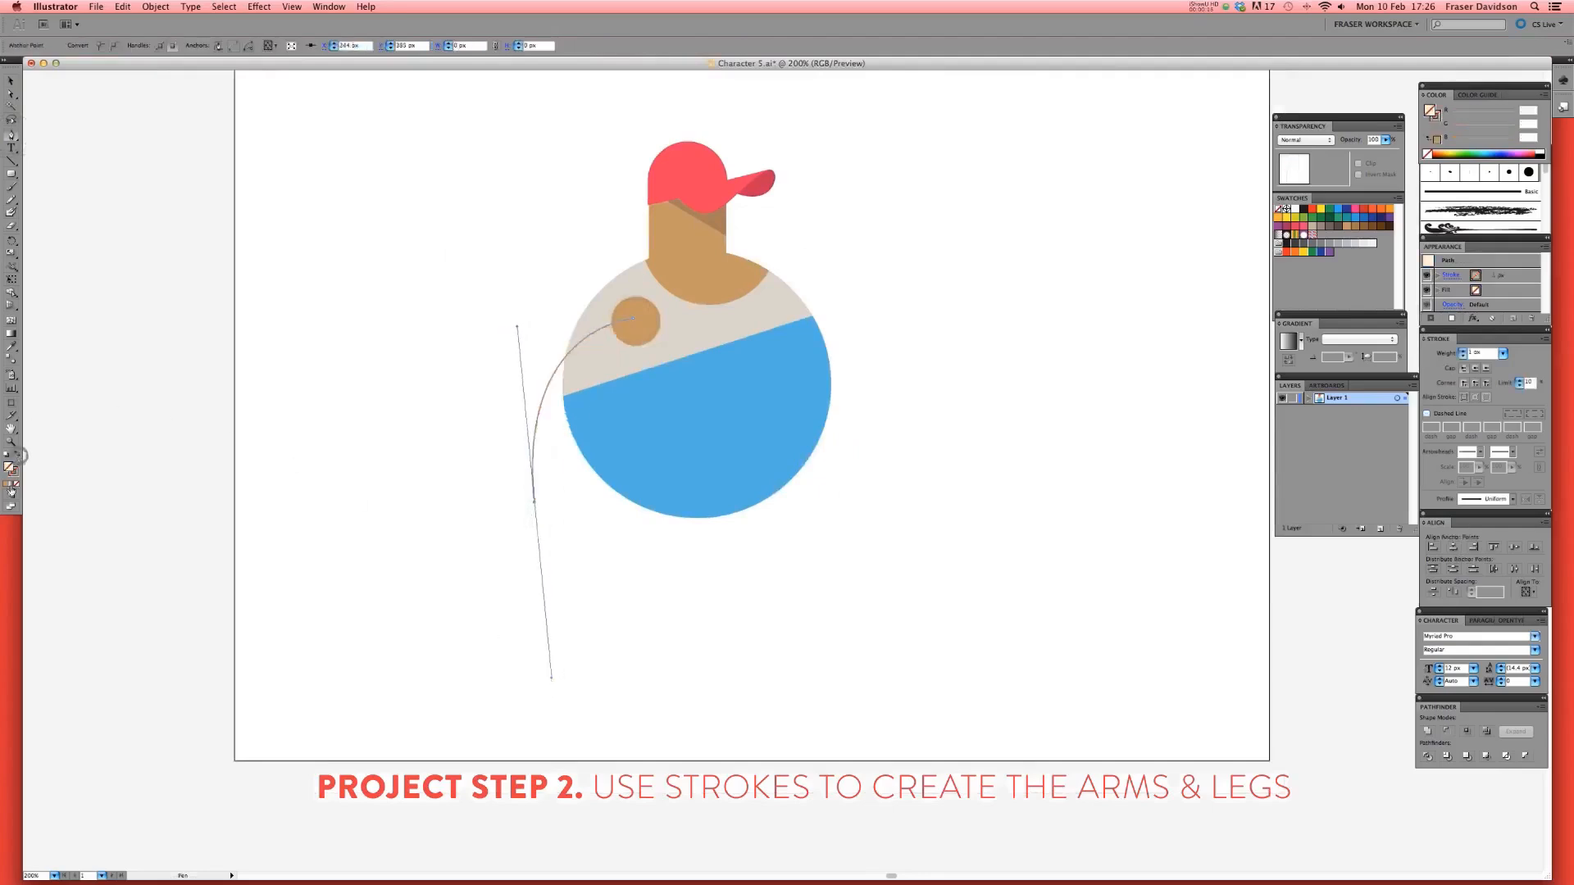
pyautogui.press('v')
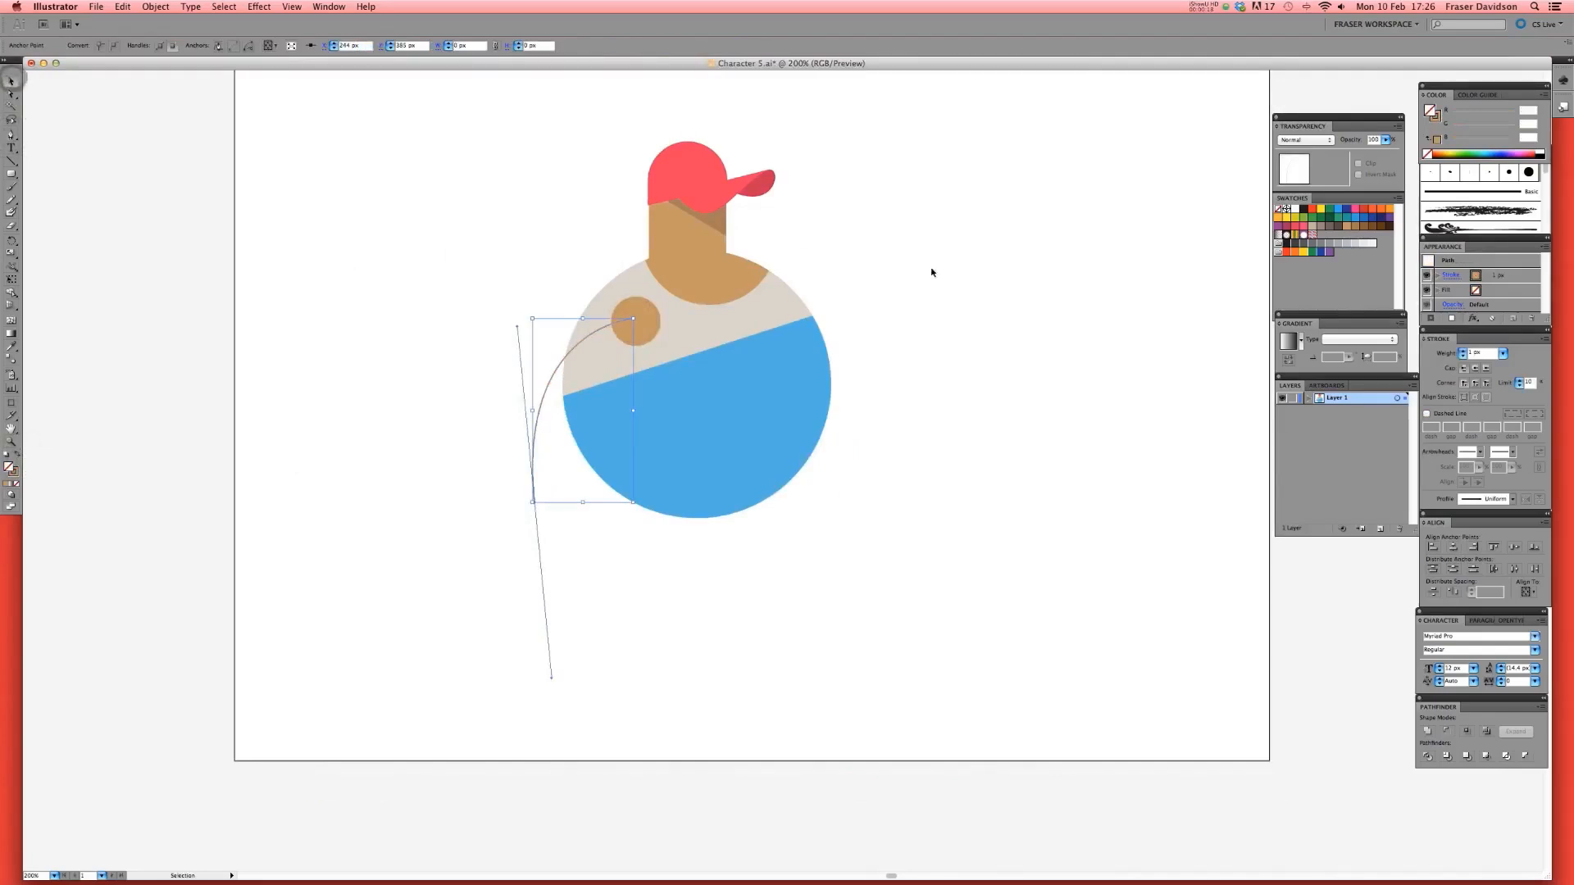
pyautogui.moveTo(1463, 353); pyautogui.dragTo(1465, 352)
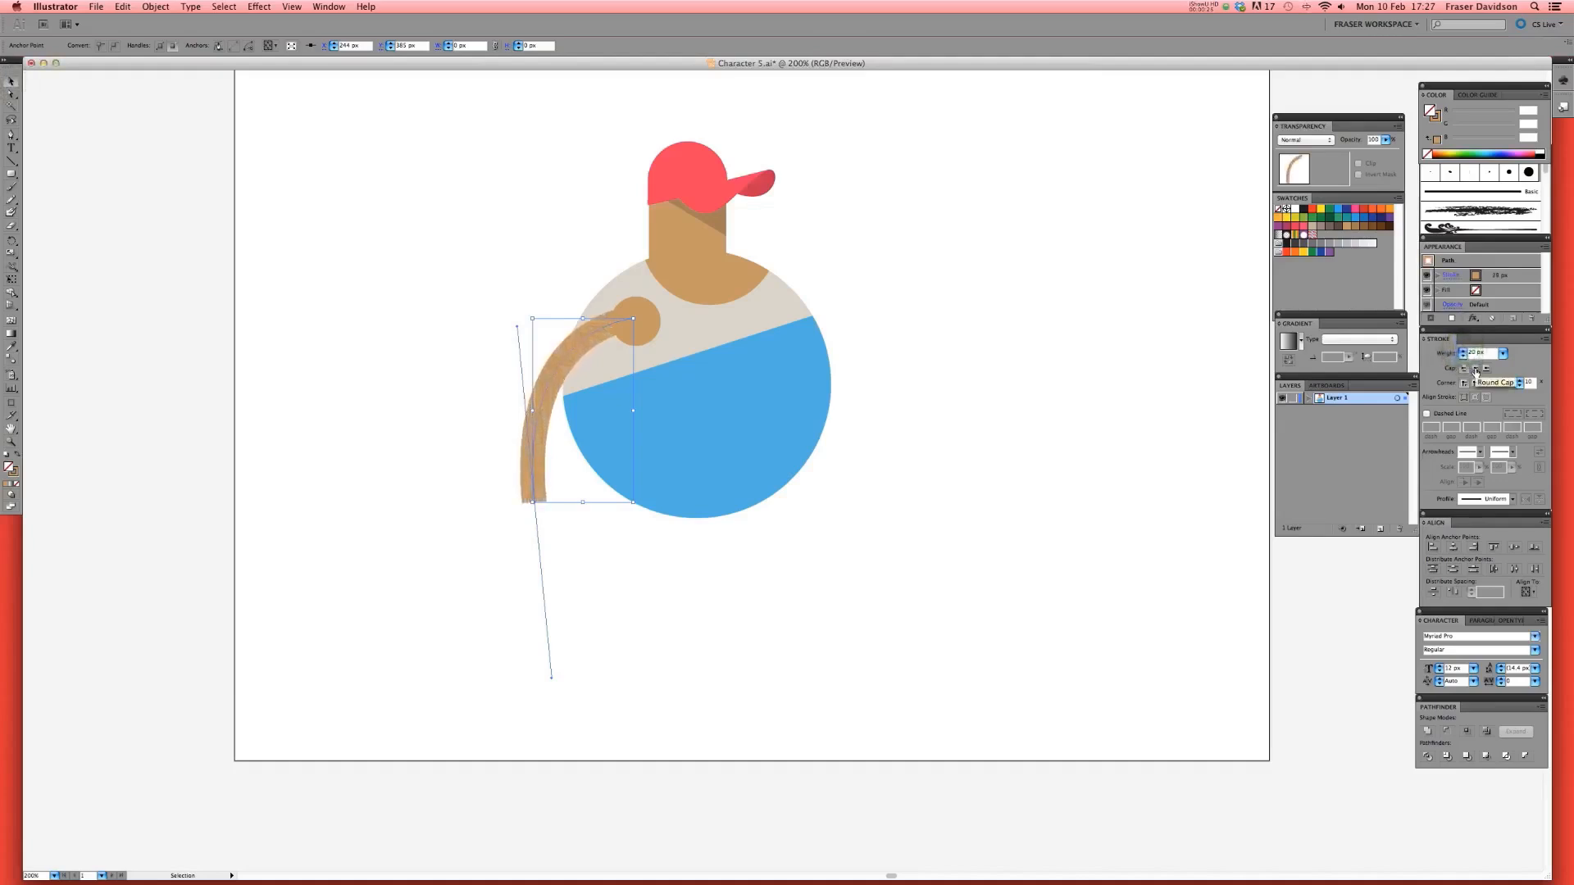
pyautogui.click(1476, 370)
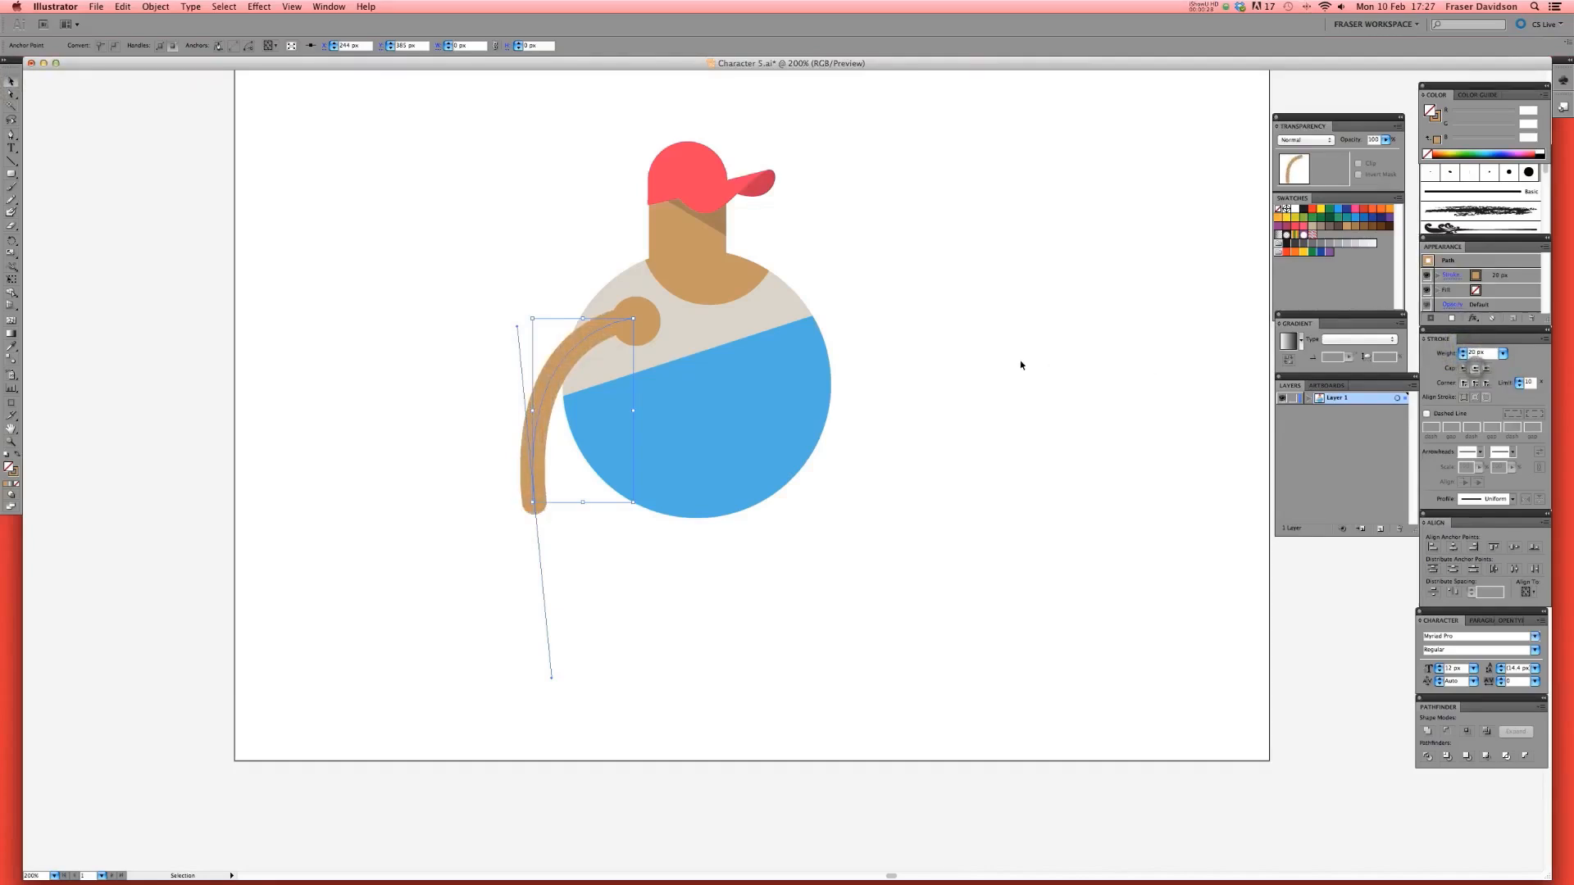
pyautogui.click(12, 82)
pyautogui.click(330, 174)
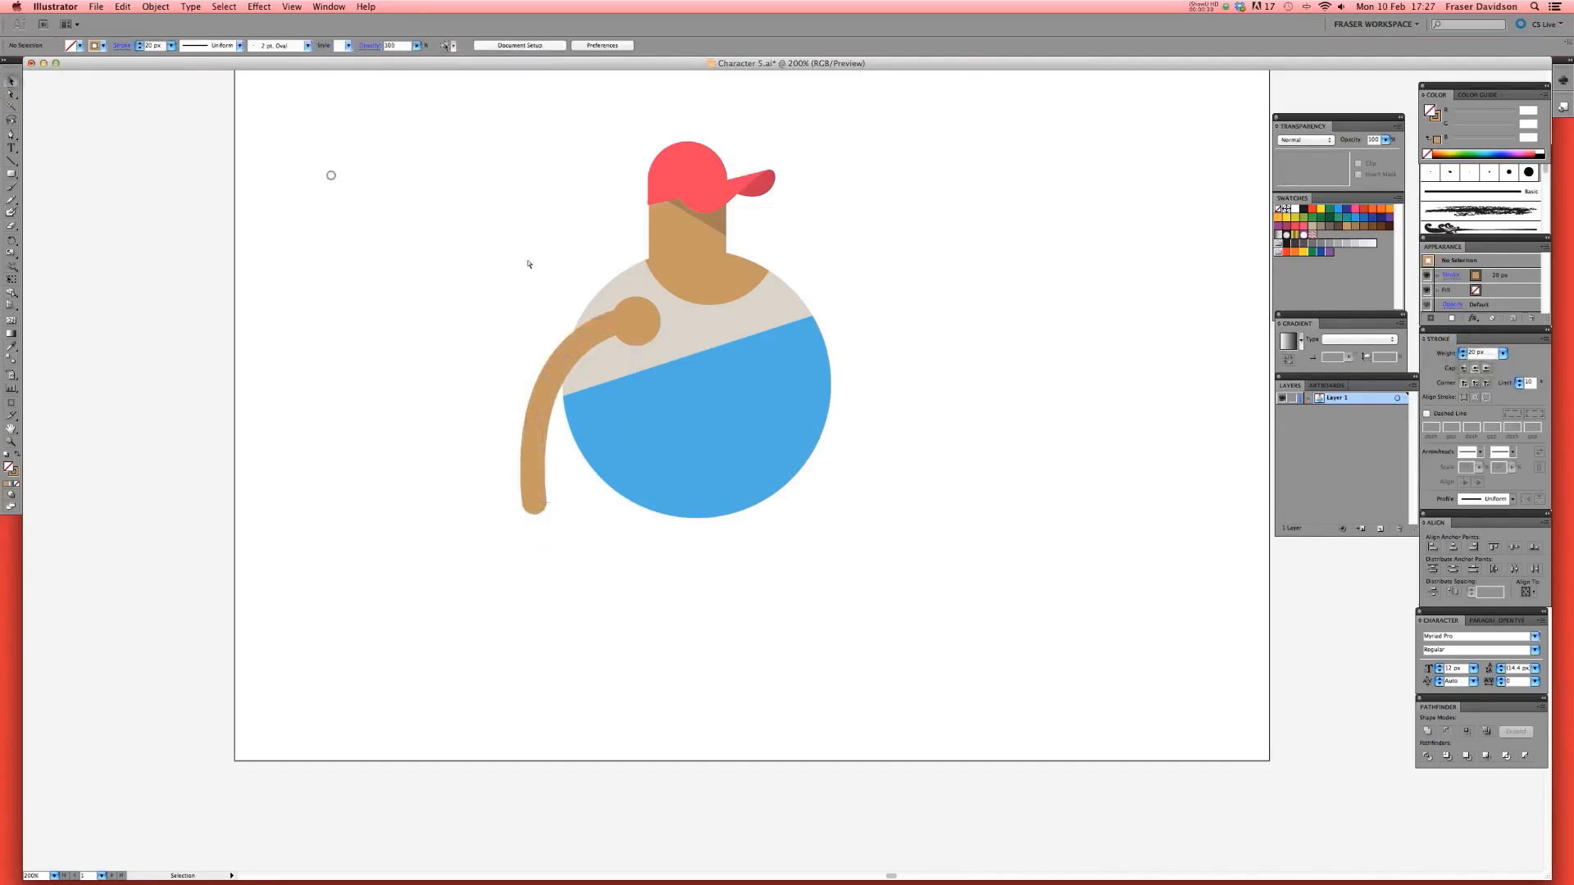
# - Enlarge the tan shoulder circle to about 49 px across, centred on the arm's upper end
pyautogui.click(639, 312)
pyautogui.moveTo(636, 297); pyautogui.dragTo(639, 295)
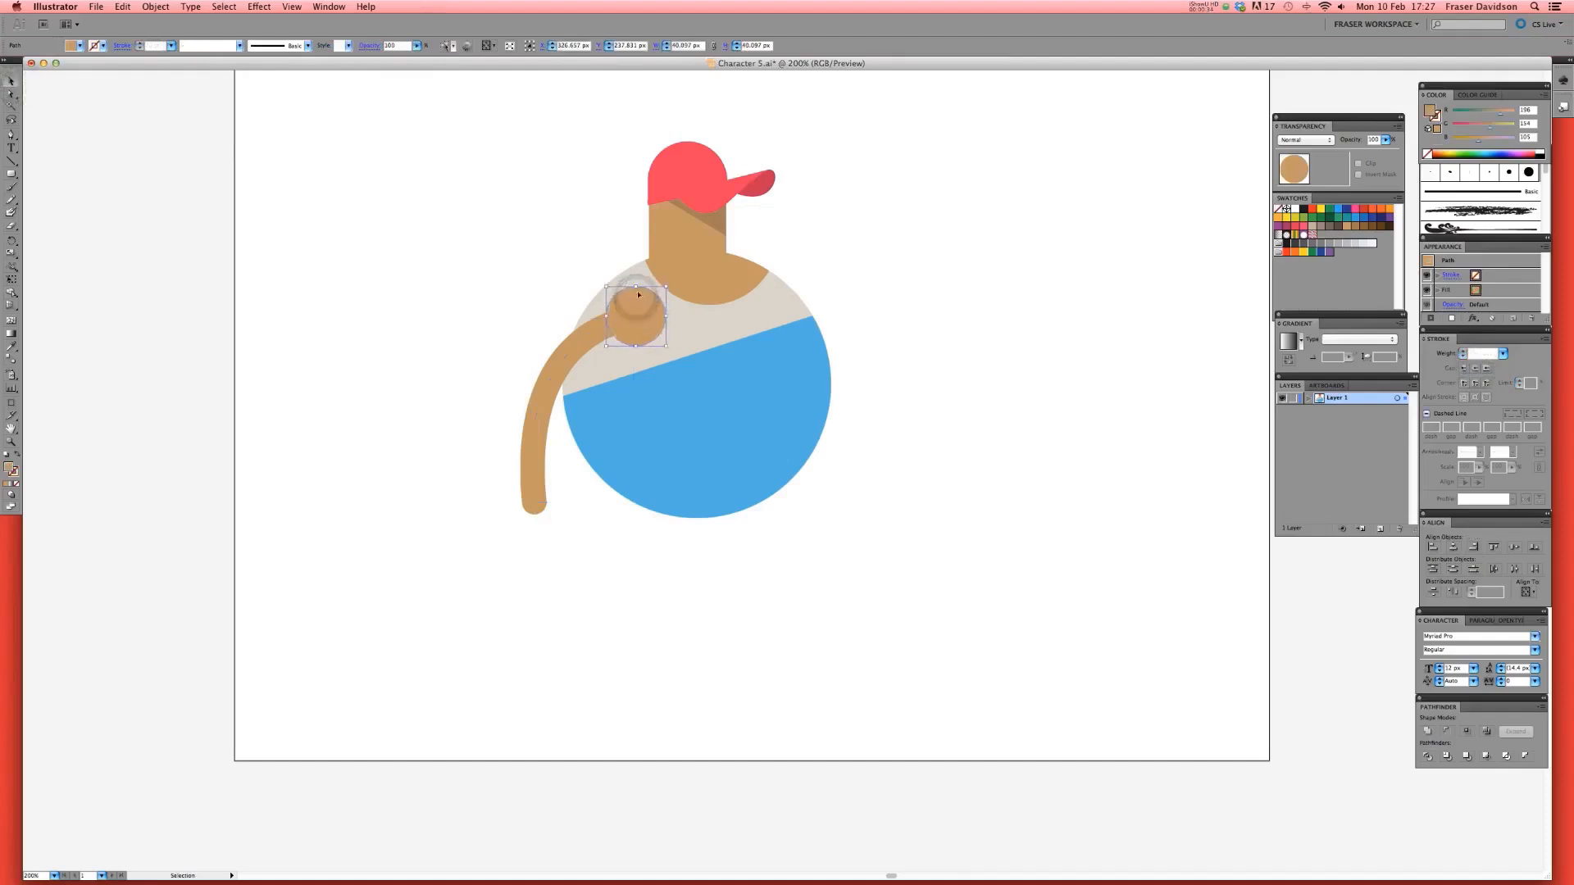
pyautogui.click(593, 332)
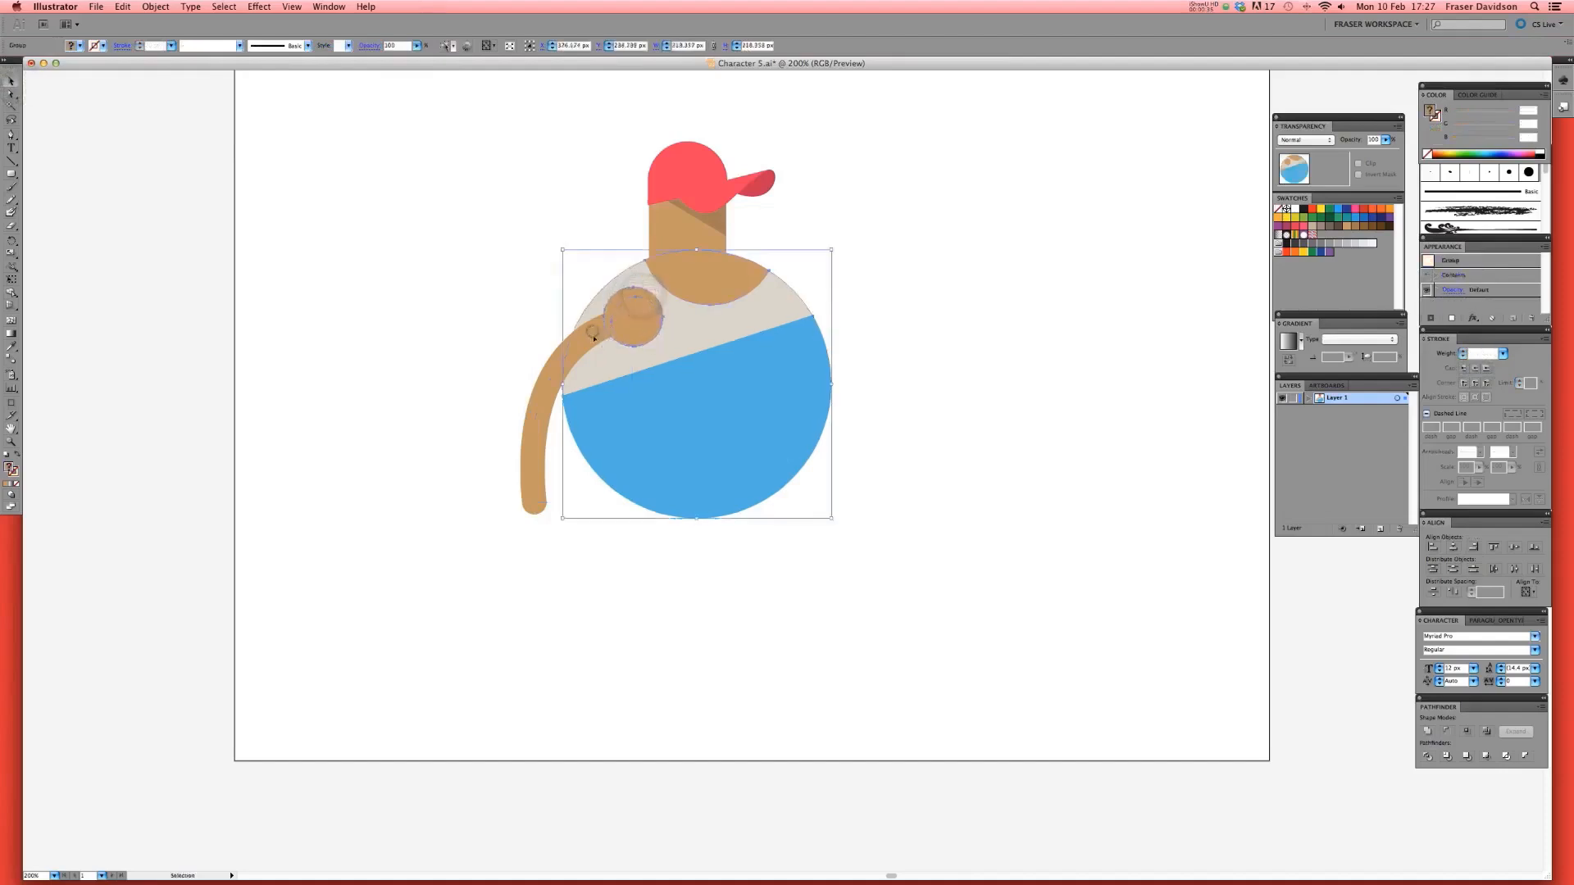
pyautogui.click(878, 289)
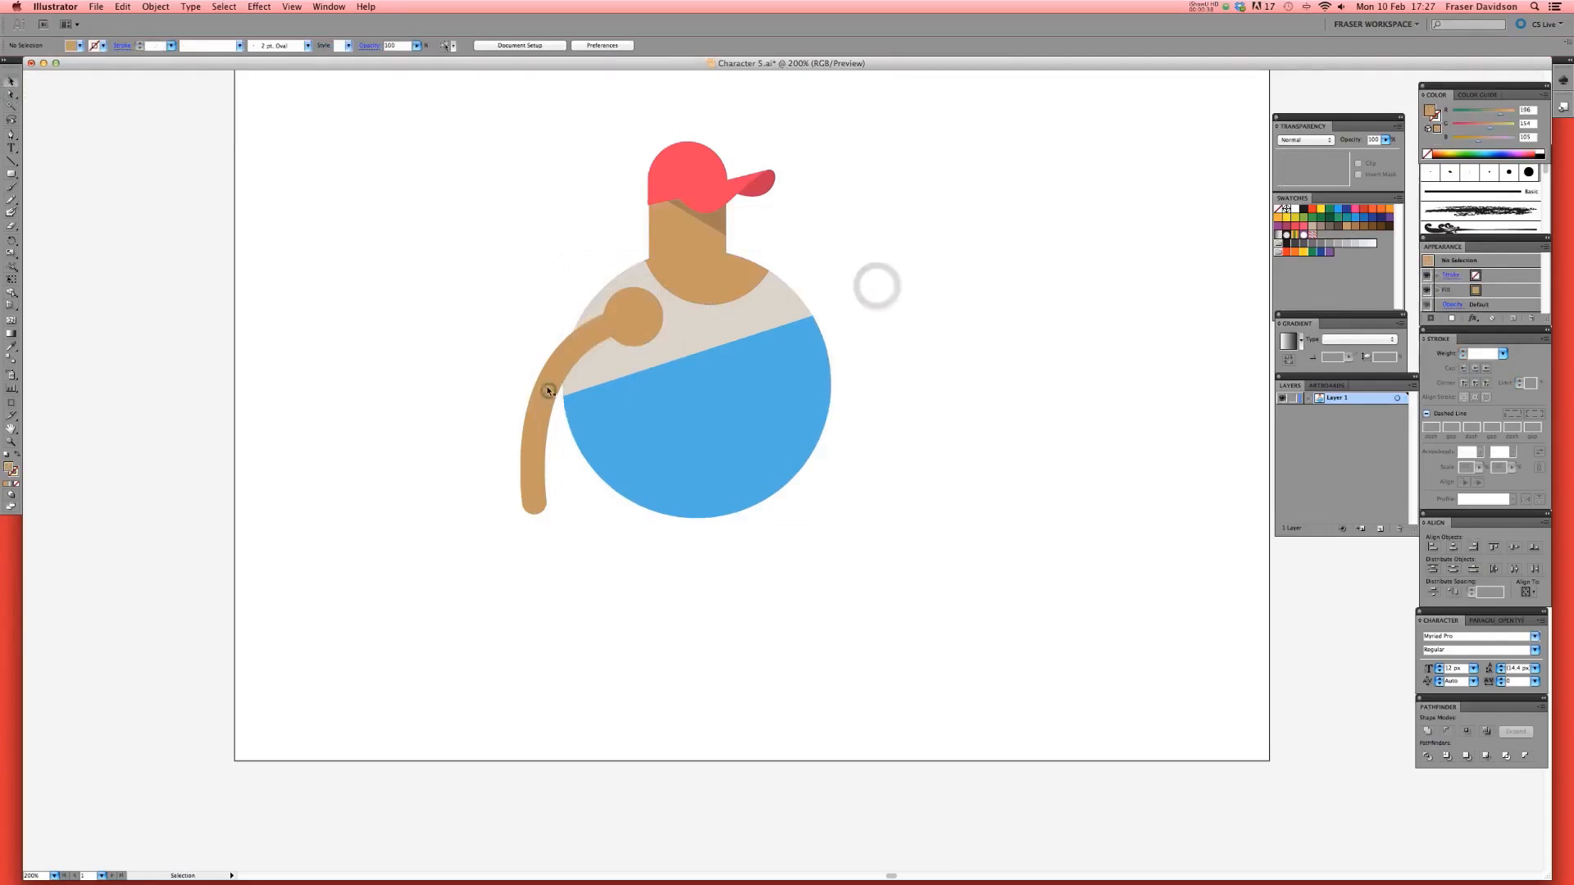
# - Duplicate the arm onto the opposite side of the torso and reflect the copy across the vertical axis
pyautogui.click(547, 390)
pyautogui.moveTo(546, 388); pyautogui.dragTo(833, 363)
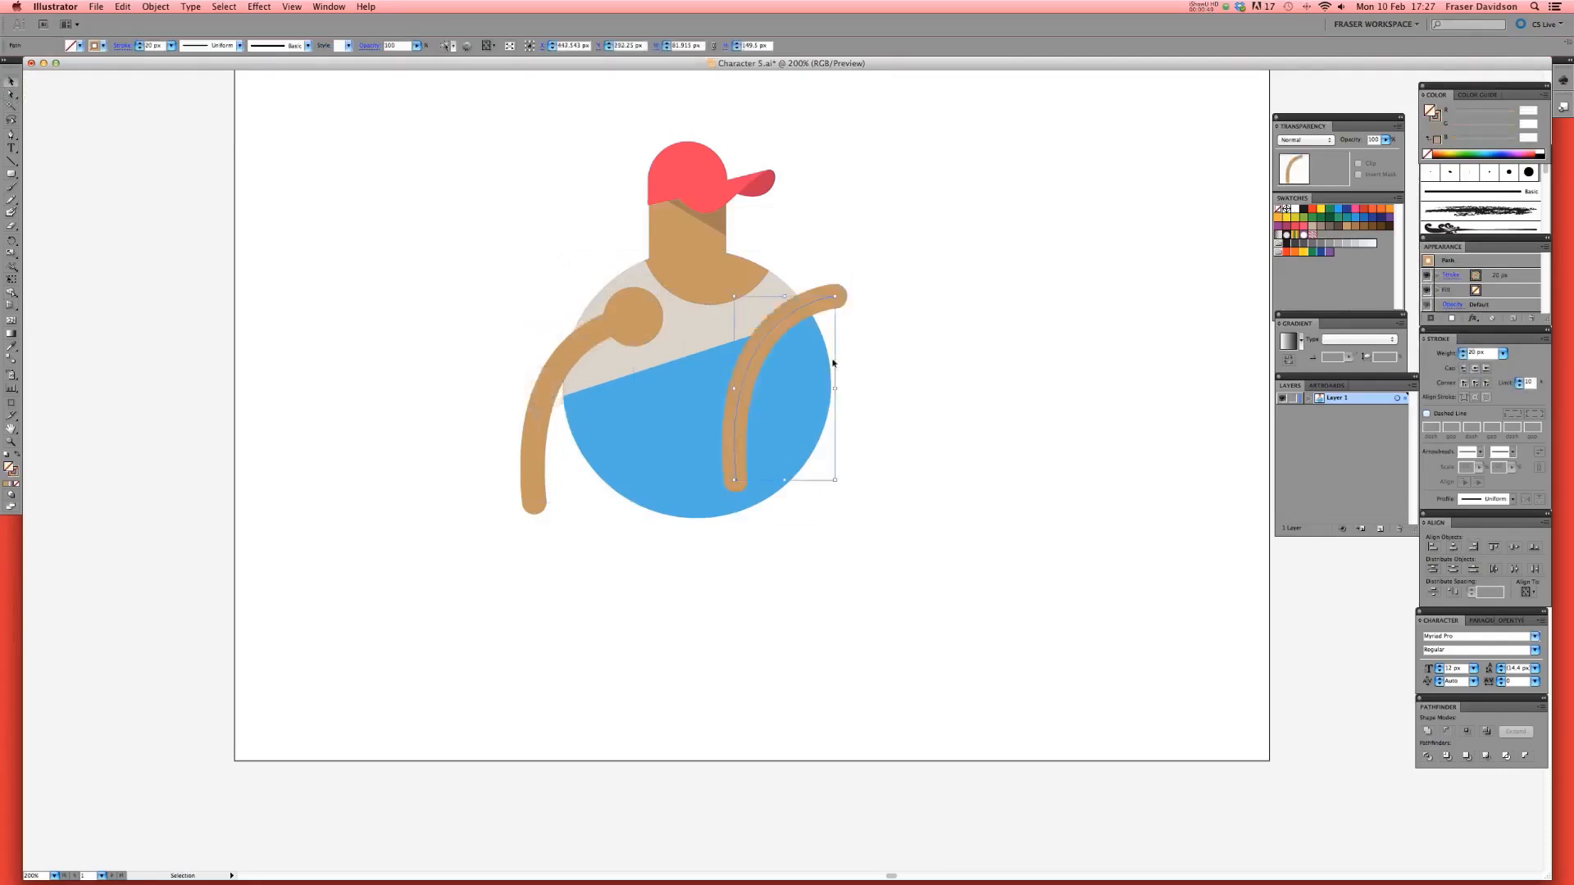
pyautogui.rightClick(791, 322)
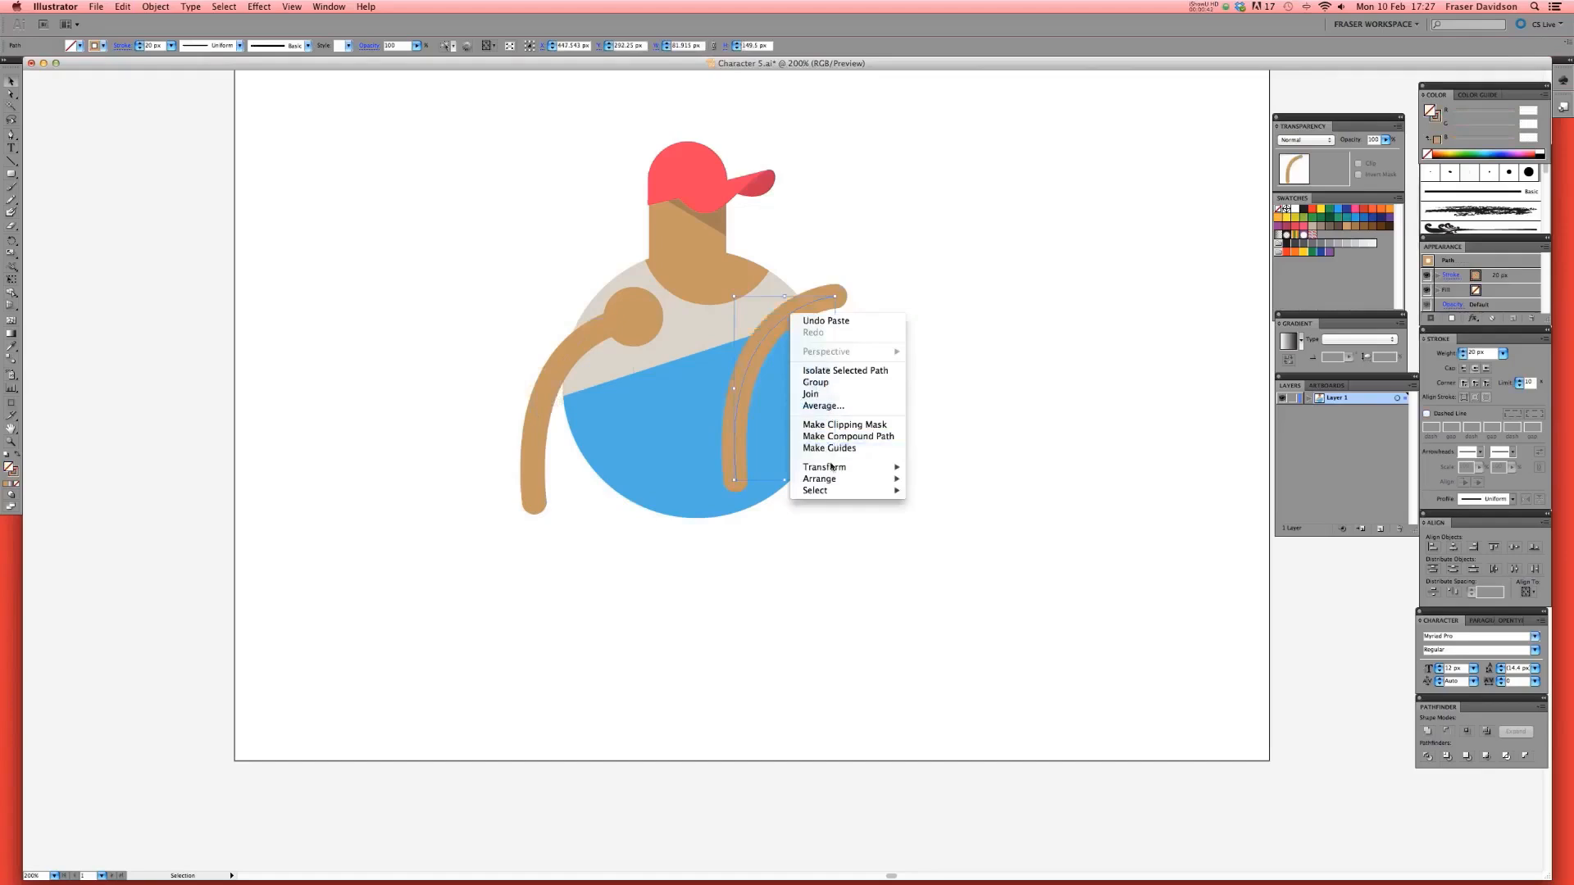
pyautogui.moveTo(832, 469)
pyautogui.click(985, 509)
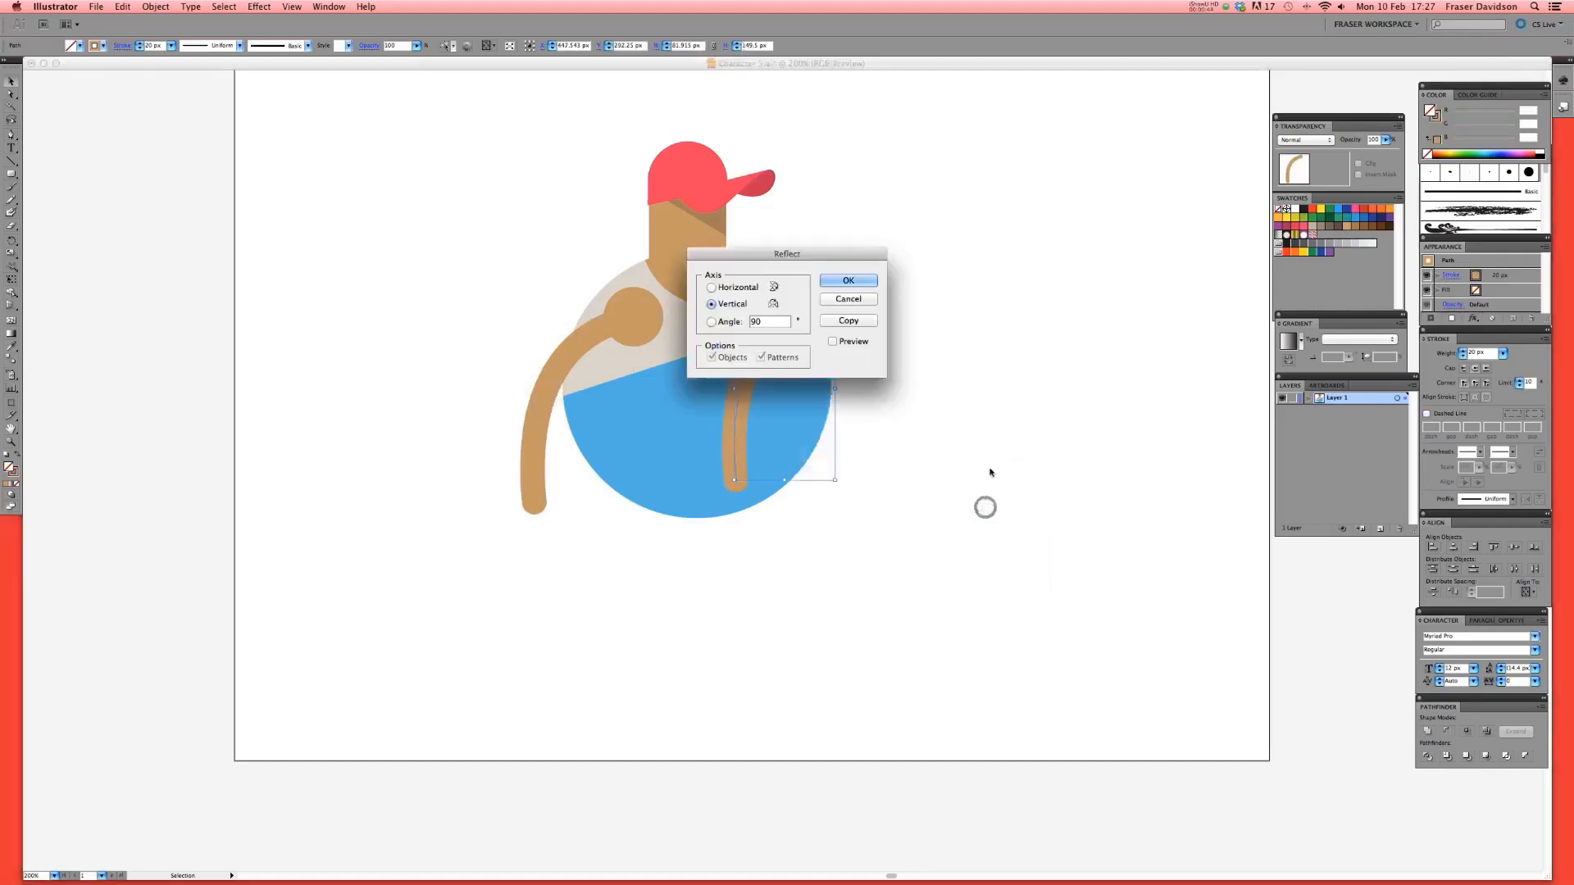
pyautogui.click(836, 278)
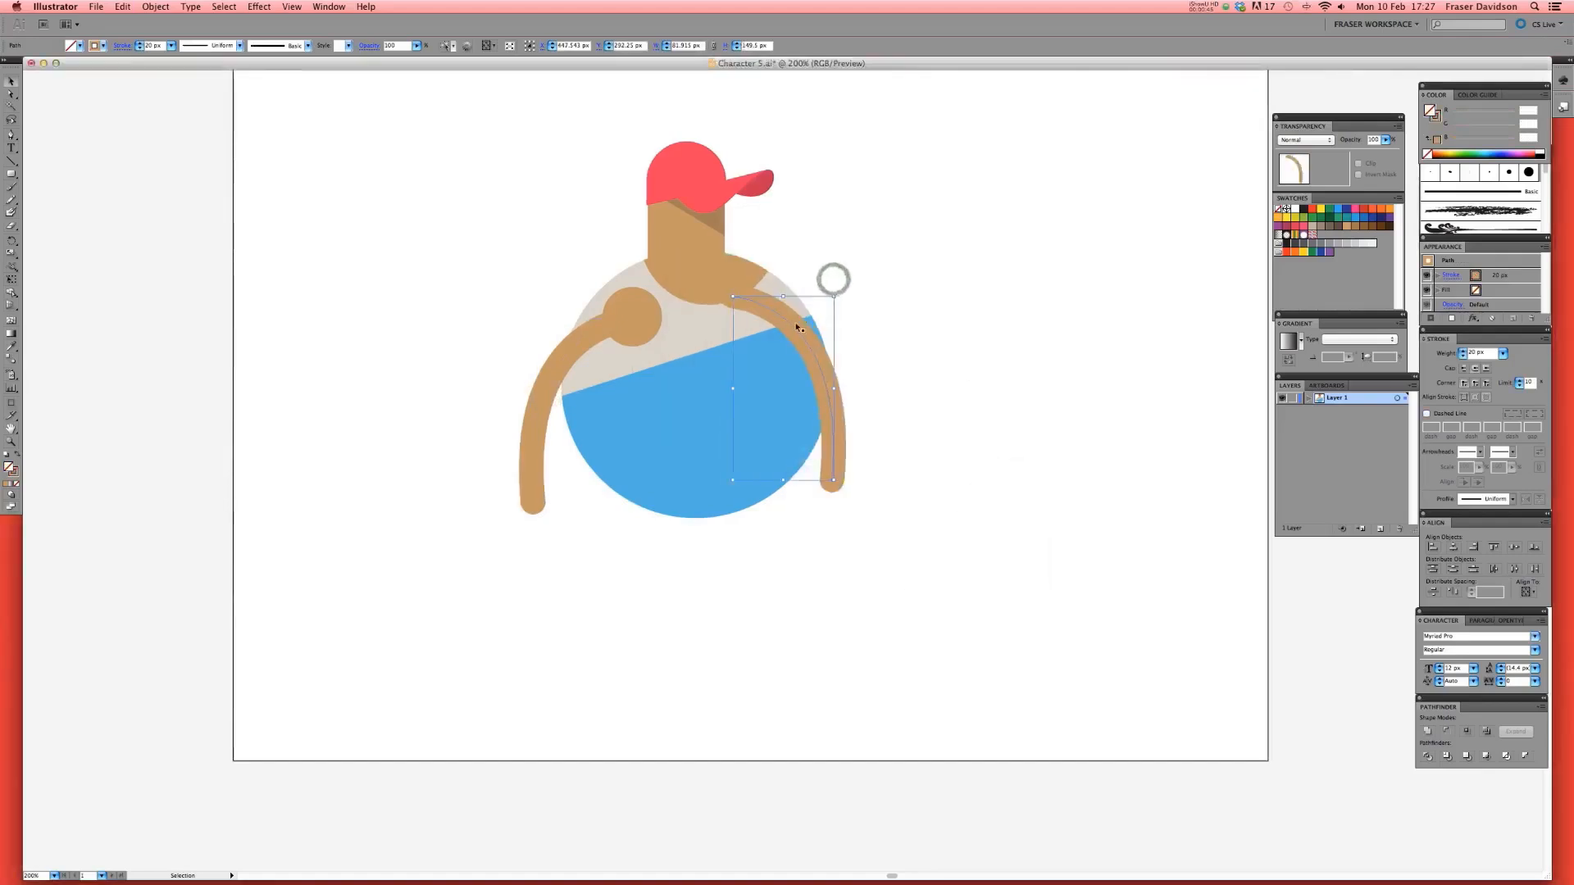
# - Move the mirrored arm to the torso's front shoulder and send it to the back, behind the torso
pyautogui.moveTo(794, 326); pyautogui.dragTo(830, 303)
pyautogui.rightClick(831, 308)
pyautogui.moveTo(861, 469)
pyautogui.click(1023, 502)
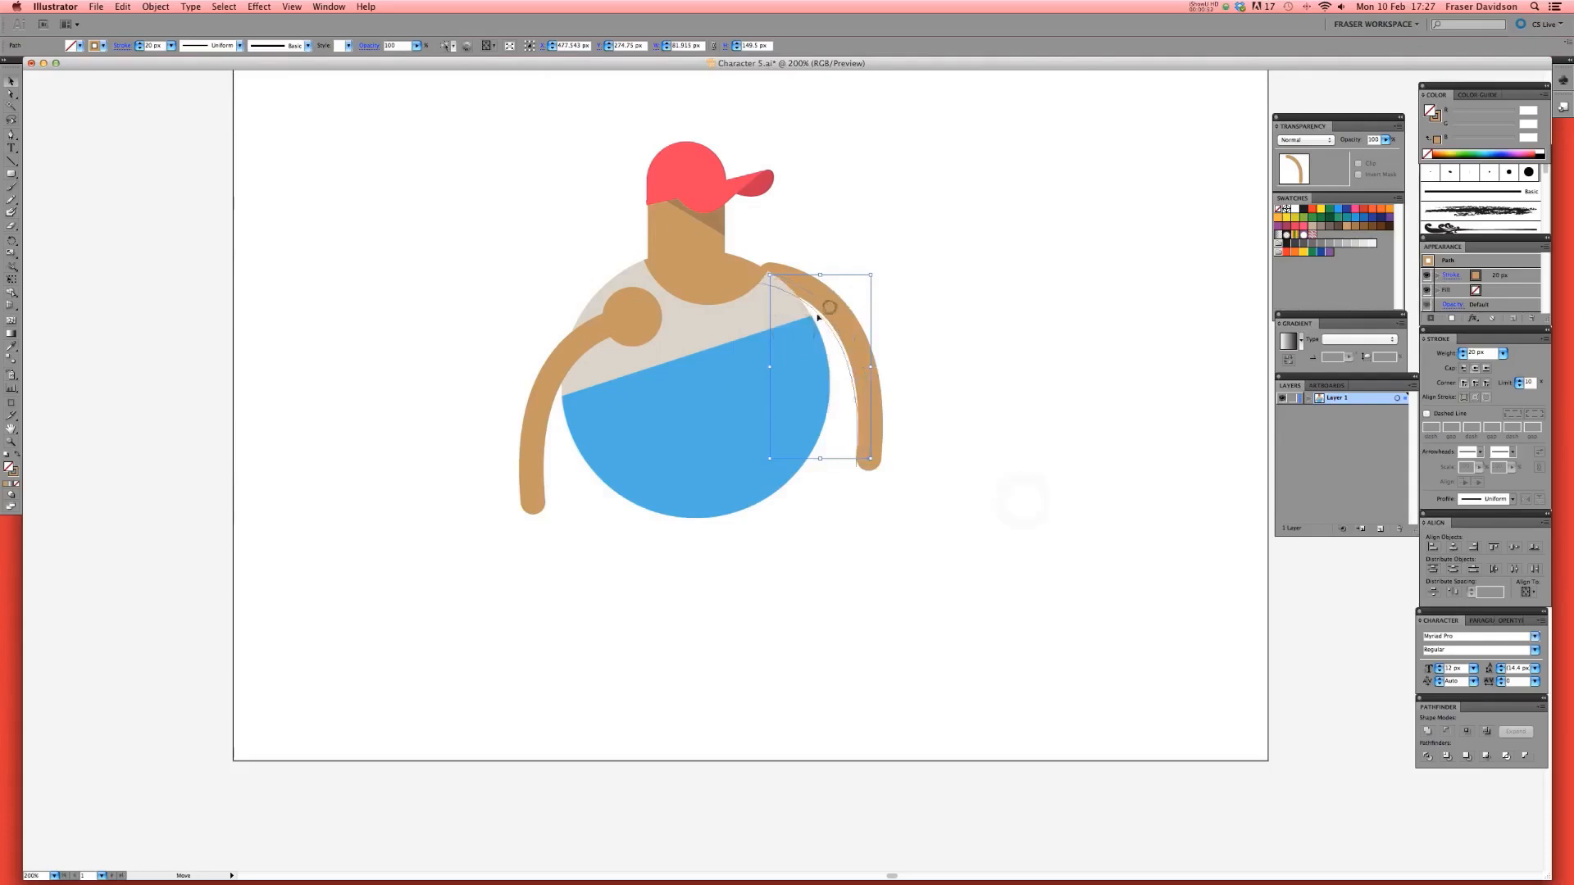
pyautogui.moveTo(830, 308); pyautogui.dragTo(816, 317)
pyautogui.click(910, 269)
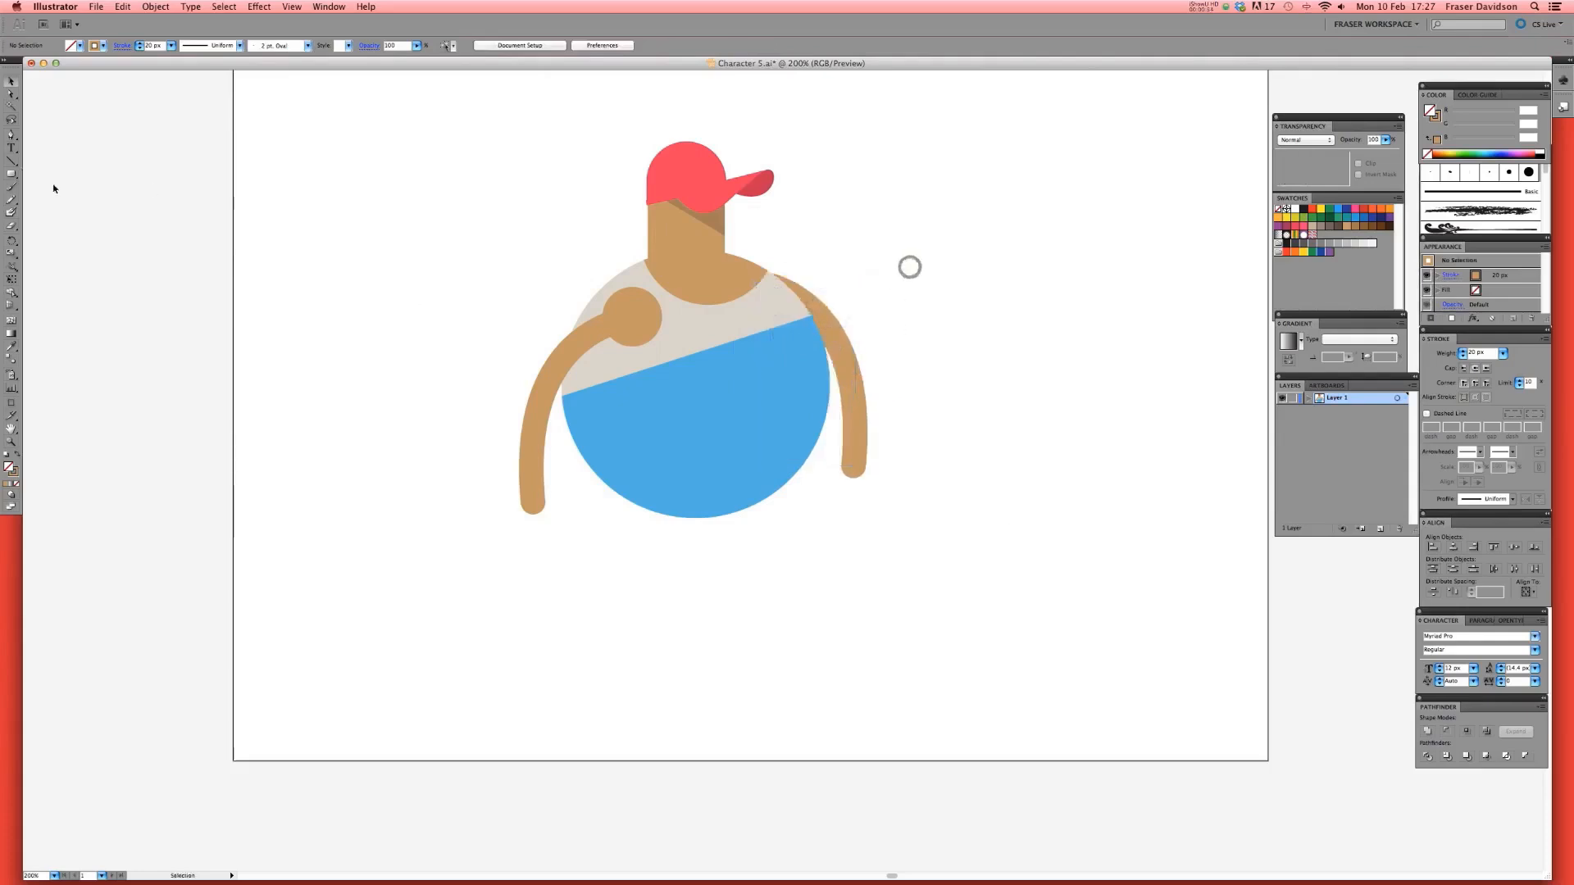
# - Draw a straight vertical leg path with the Pen tool from the lower blue torso down towards the artboard's lower edge
pyautogui.click(11, 134)
pyautogui.click(731, 446)
pyautogui.click(943, 563)
pyautogui.press('p')
pyautogui.hscroll(1, 651, 465)
pyautogui.scroll(-1, 652, 465)
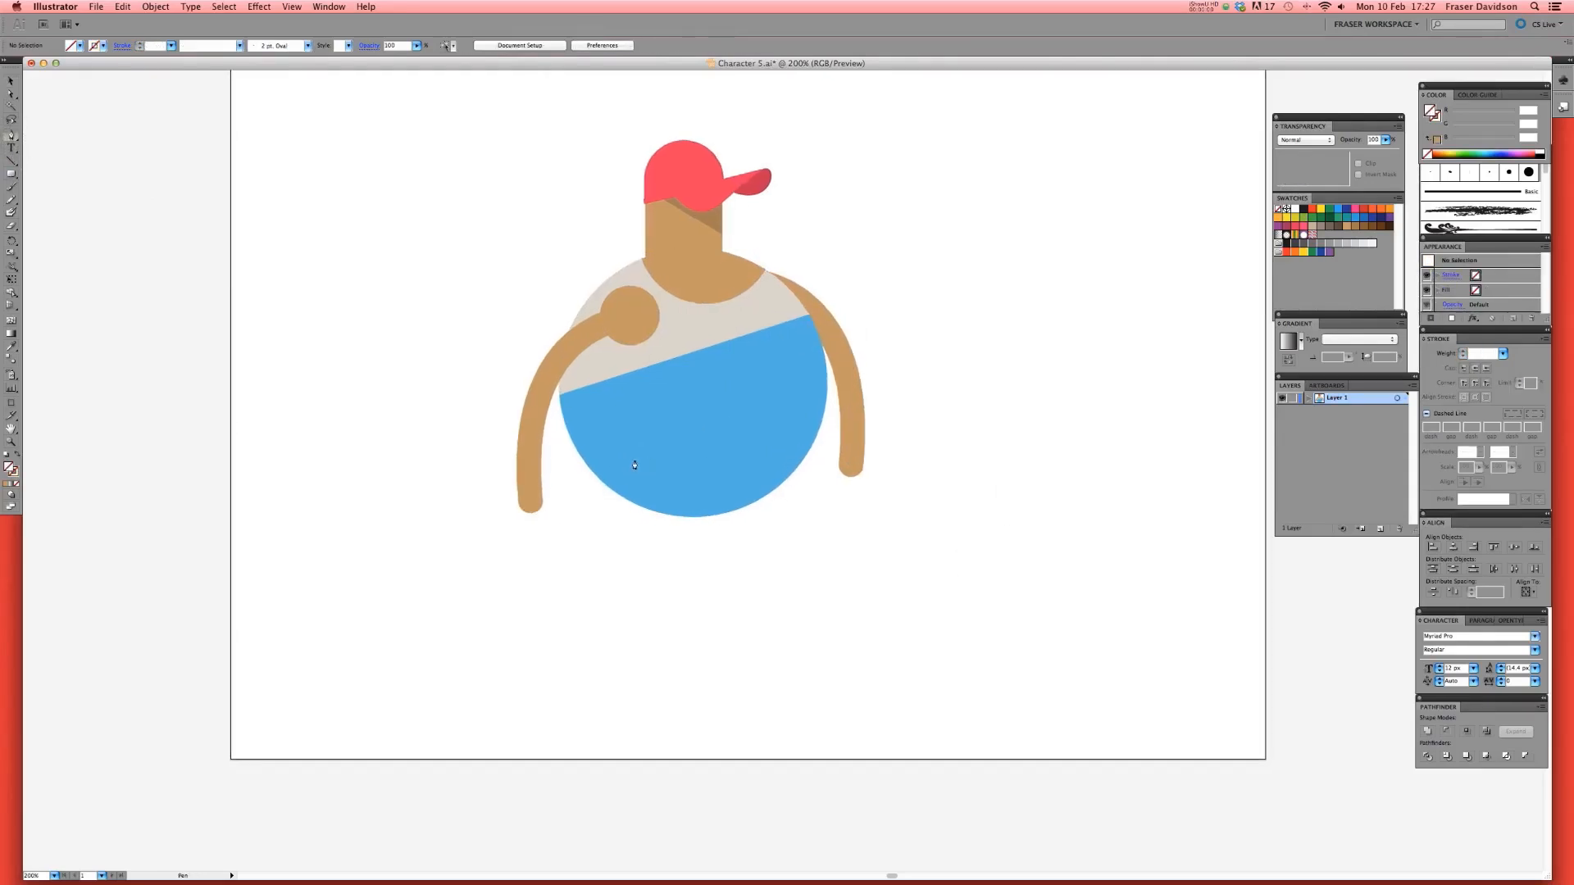
pyautogui.click(656, 457)
pyautogui.keyDown('shift'); pyautogui.click(640, 704); pyautogui.keyUp('shift')
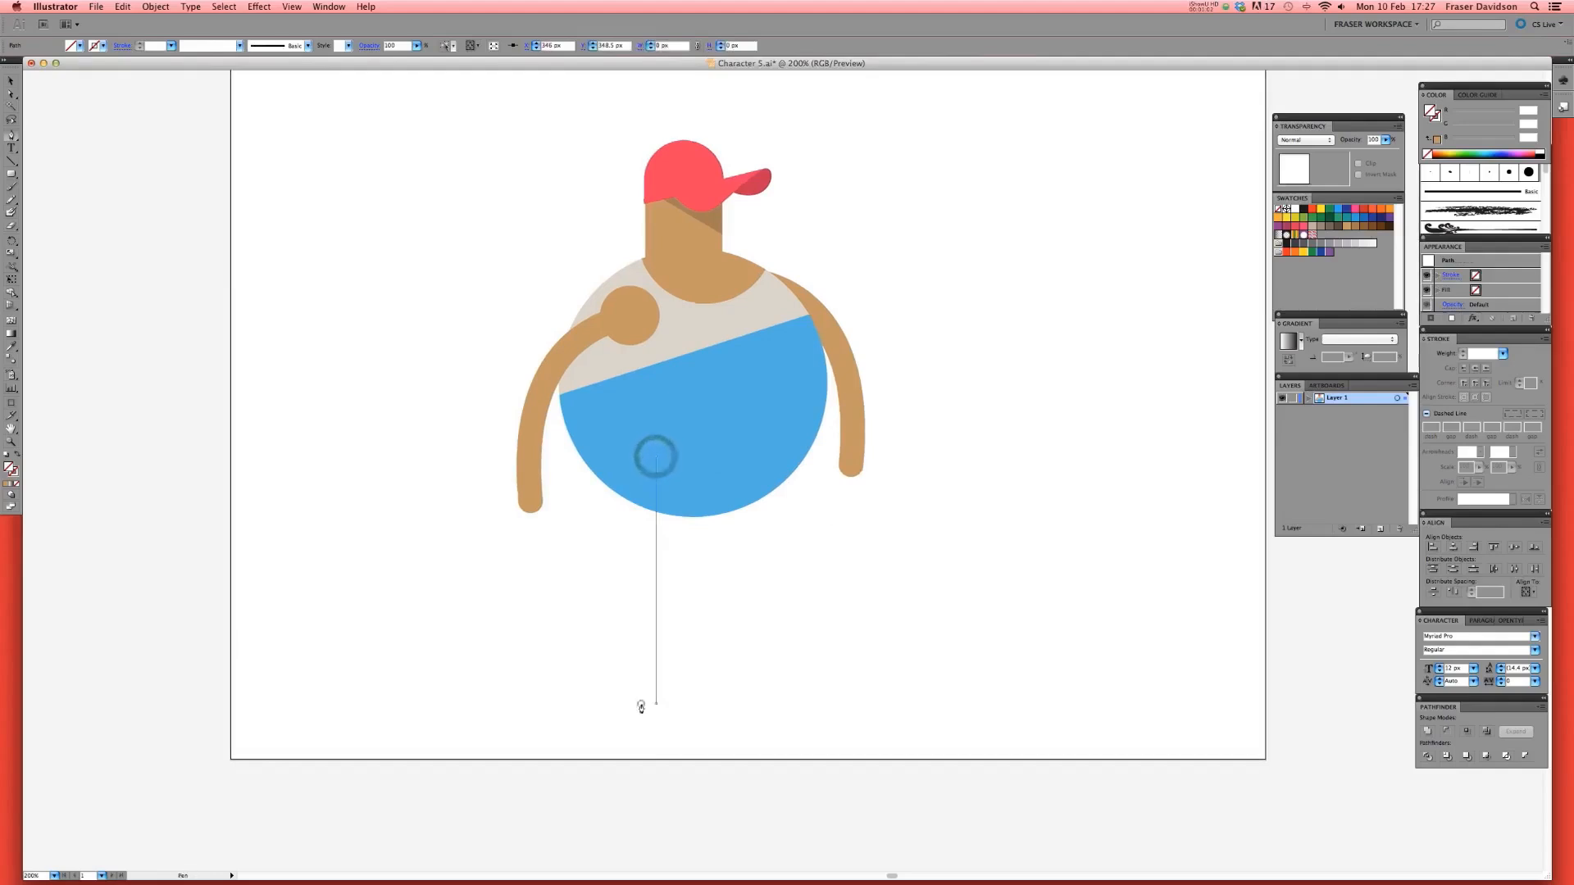
# - Sample the torso's blue for the leg path, swap it to the stroke, and set a 40 px weight with butt caps
pyautogui.press('i')
pyautogui.click(648, 409)
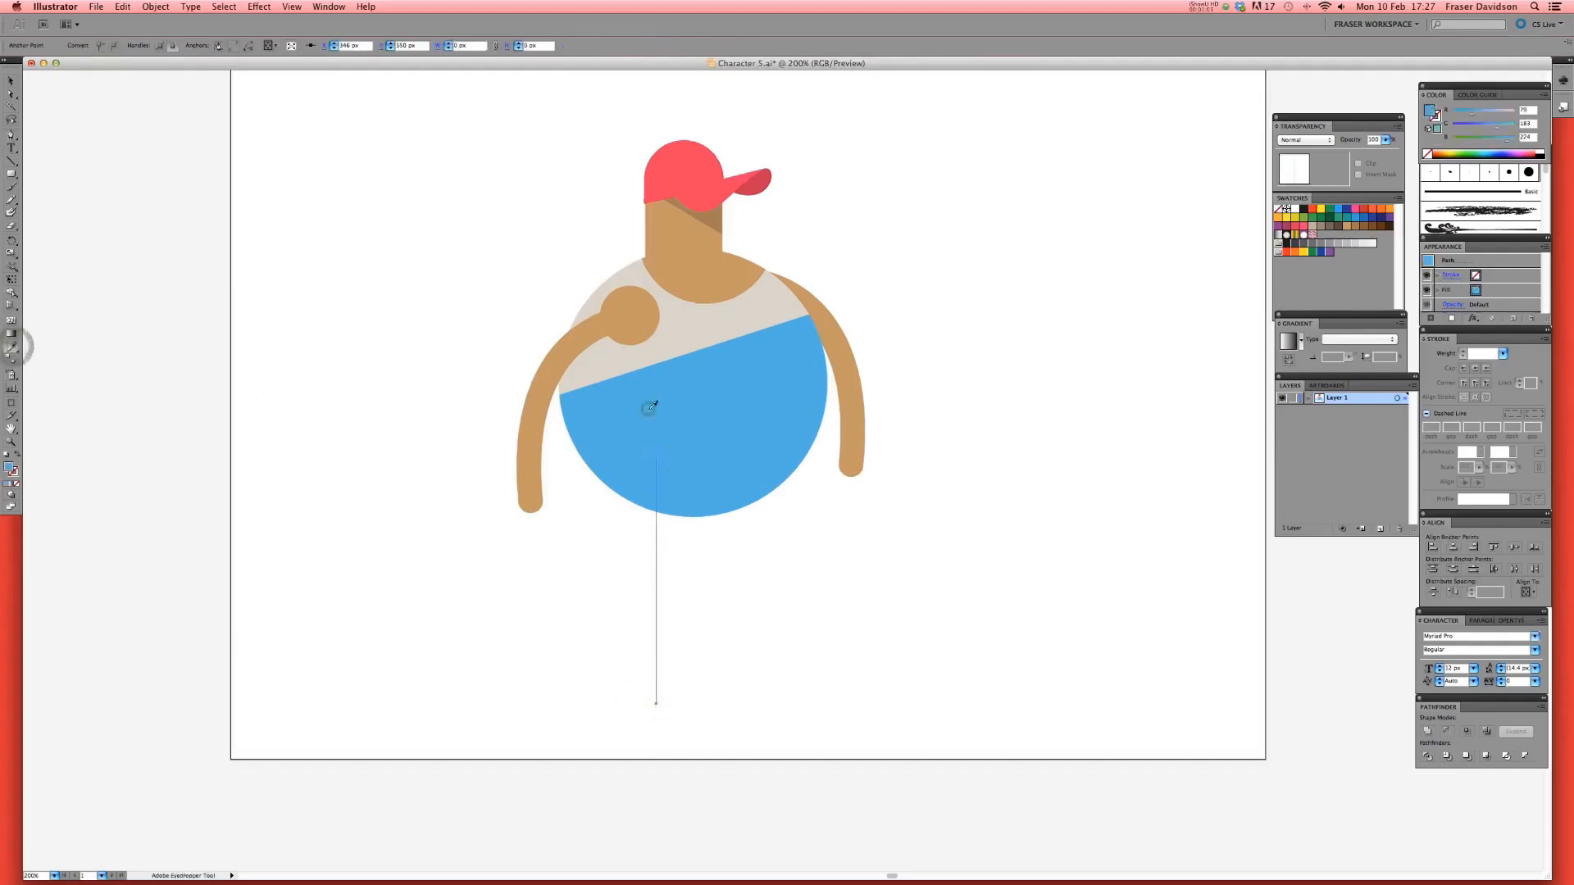
pyautogui.click(17, 457)
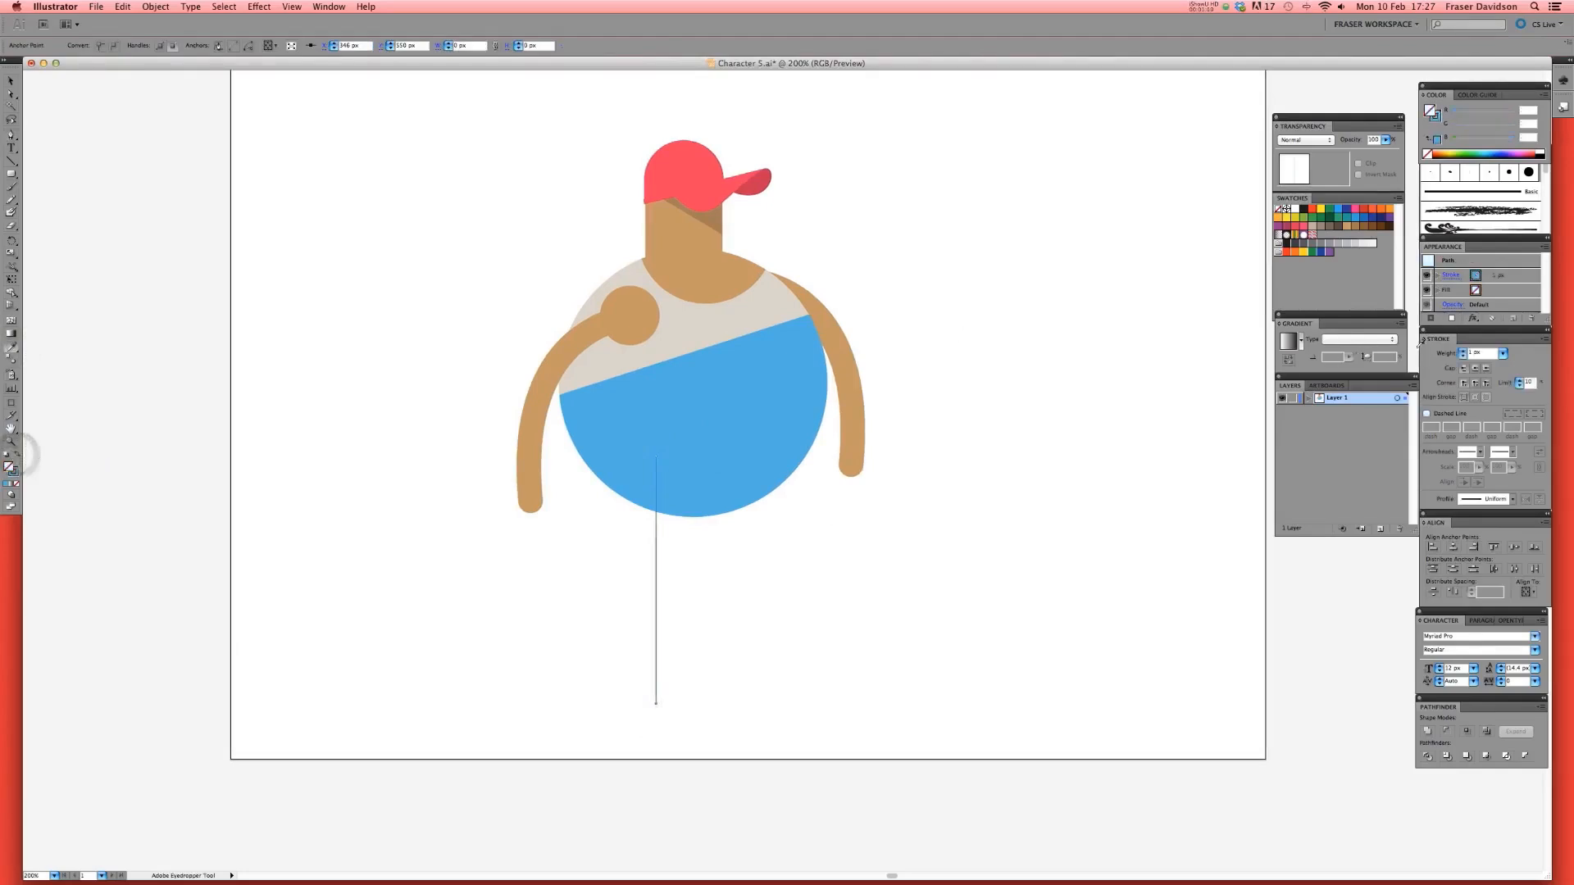
pyautogui.click(1463, 350)
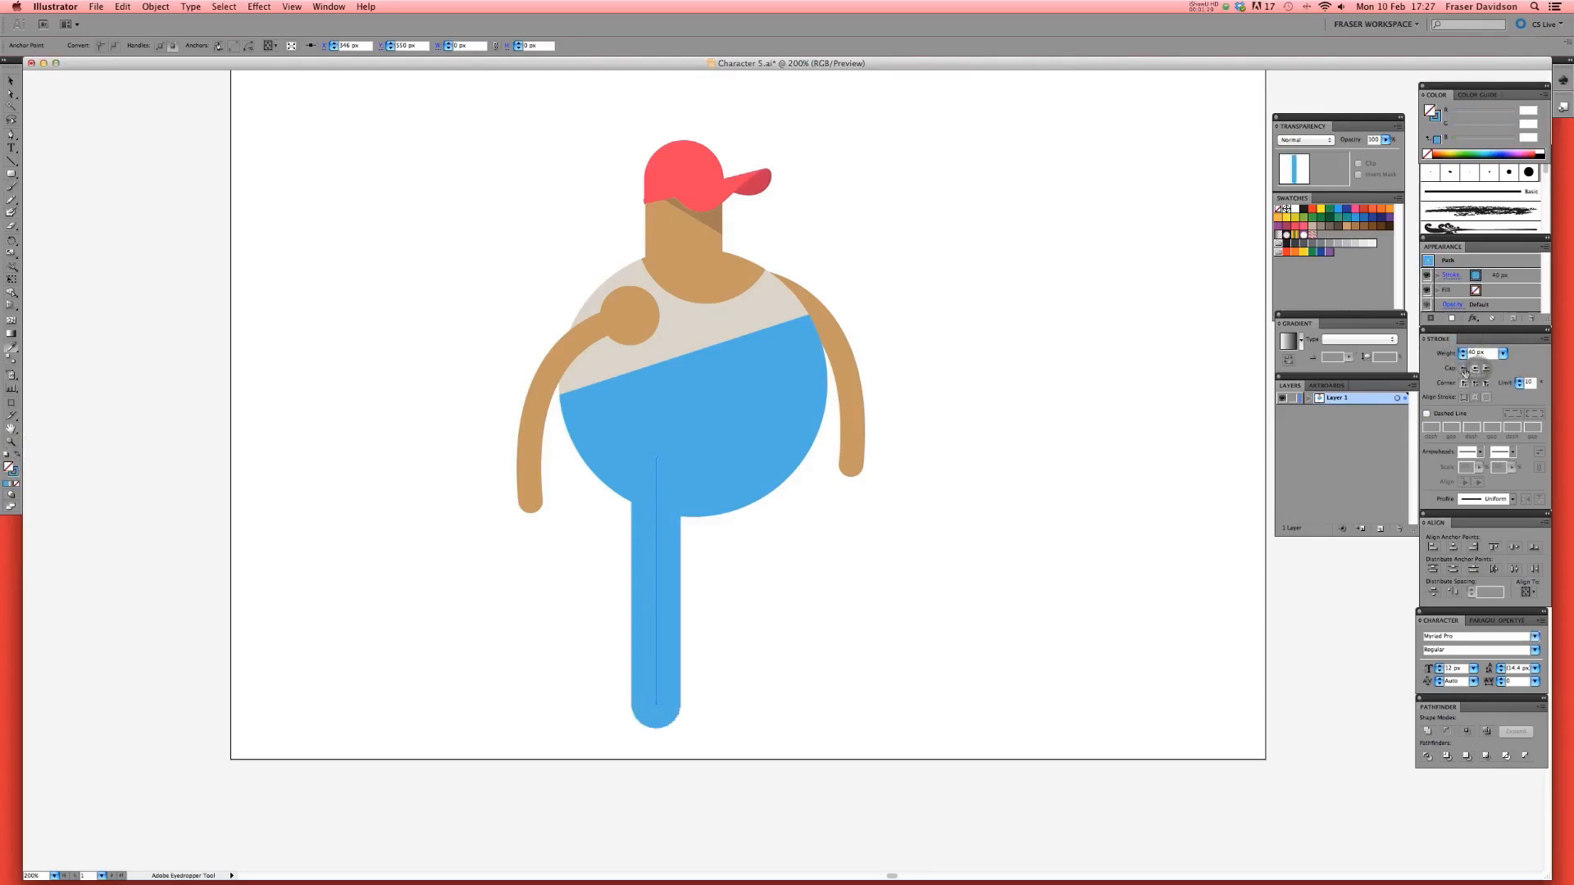
pyautogui.click(1465, 369)
pyautogui.click(11, 80)
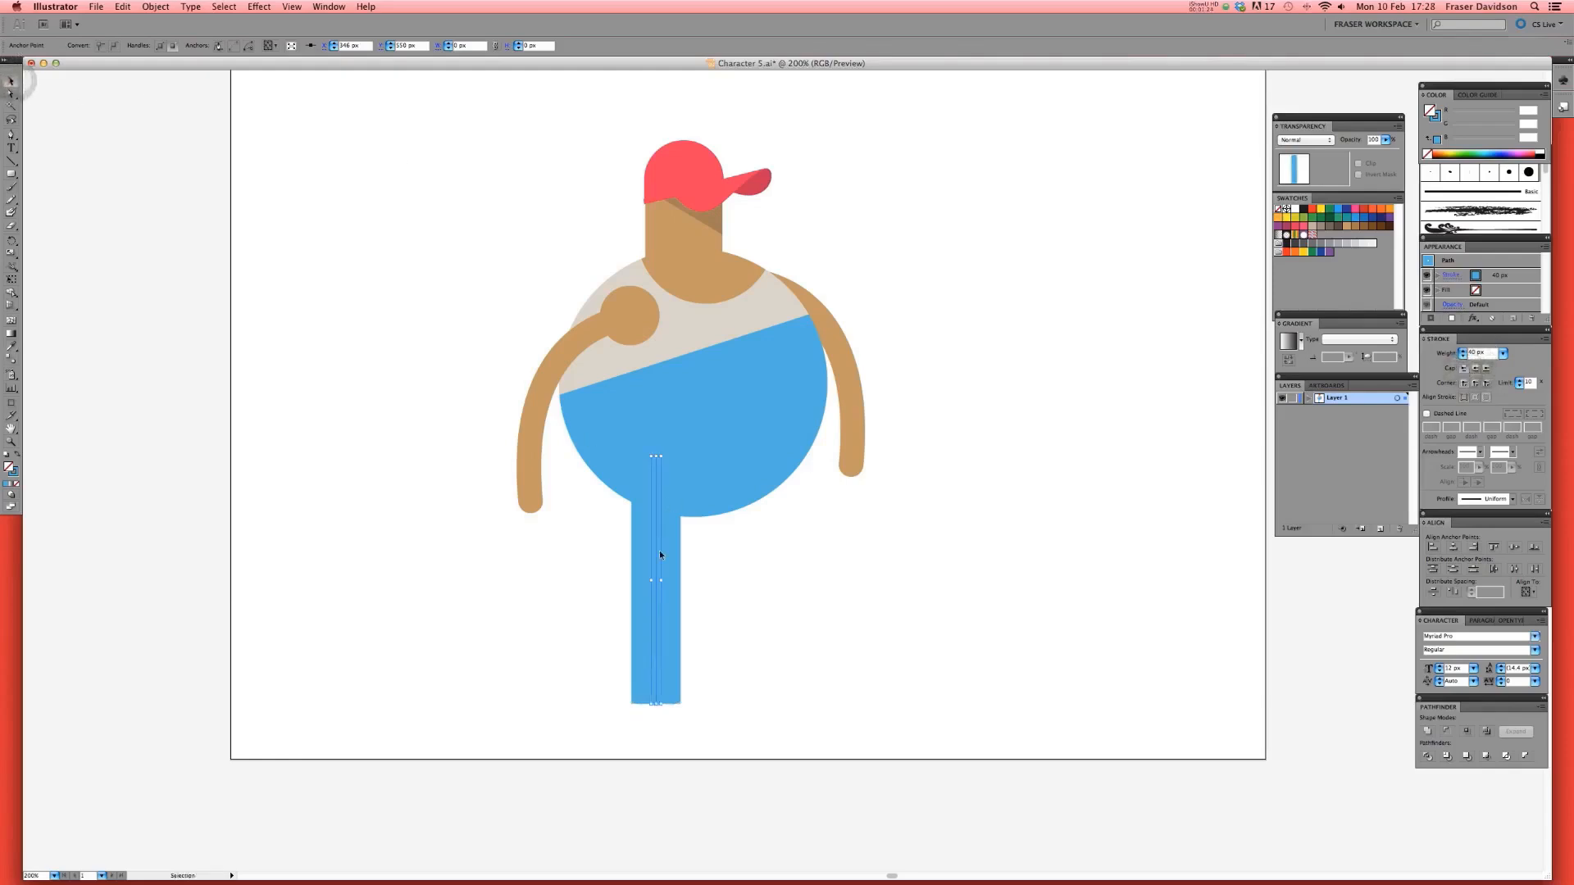
# - Move the blue leg back under the rear half of the torso and duplicate it alongside as a second, front leg
pyautogui.click(762, 632)
pyautogui.moveTo(775, 547); pyautogui.dragTo(624, 599)
pyautogui.click(746, 579)
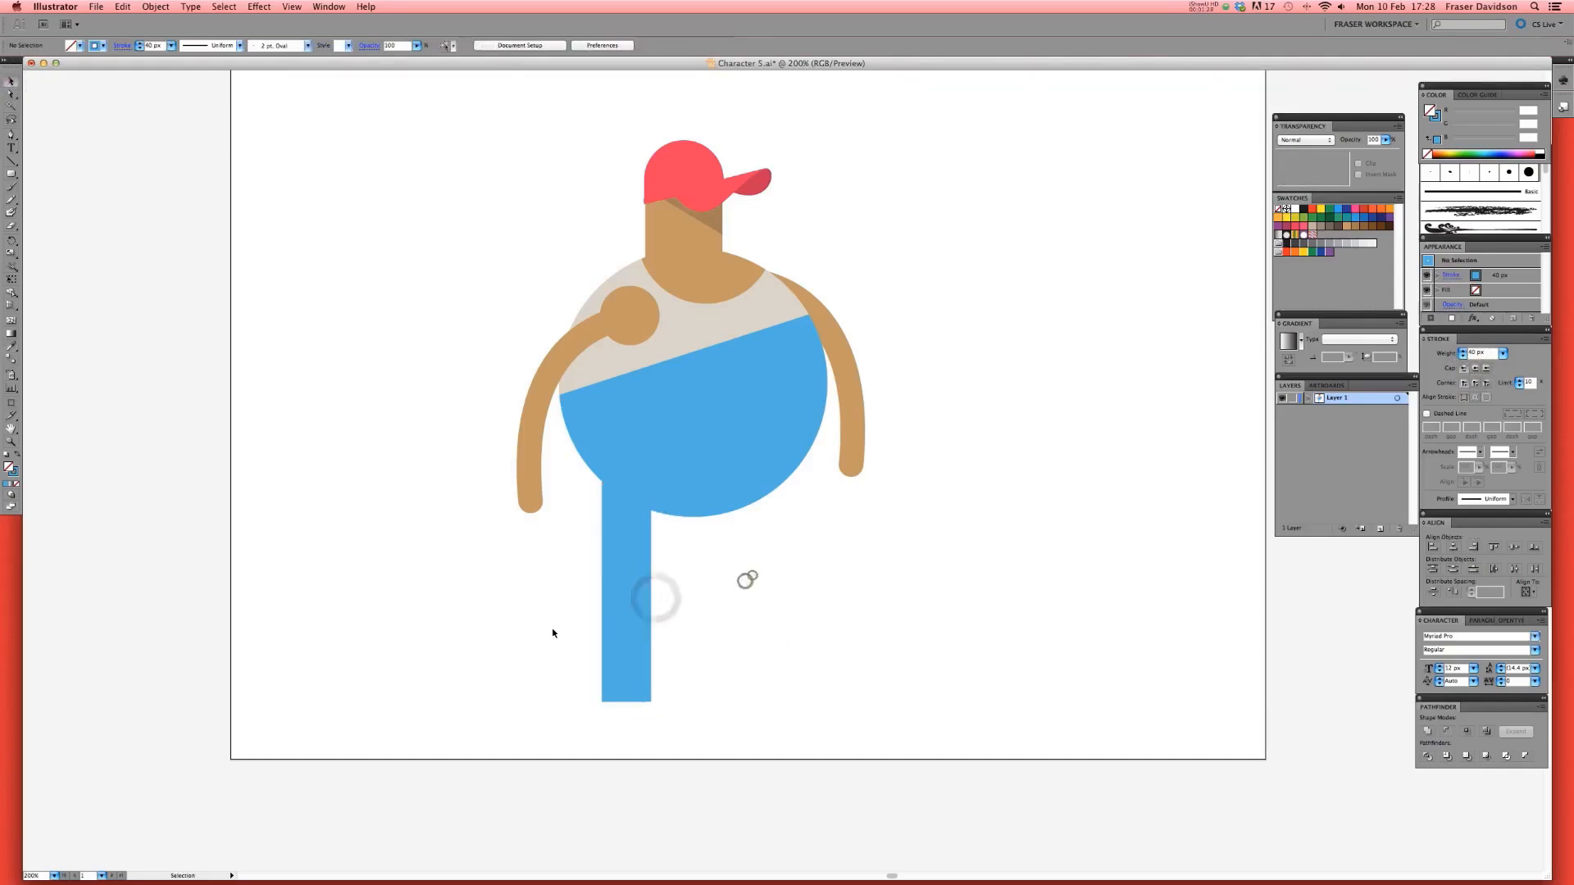
pyautogui.click(624, 604)
pyautogui.moveTo(628, 606); pyautogui.dragTo(698, 606)
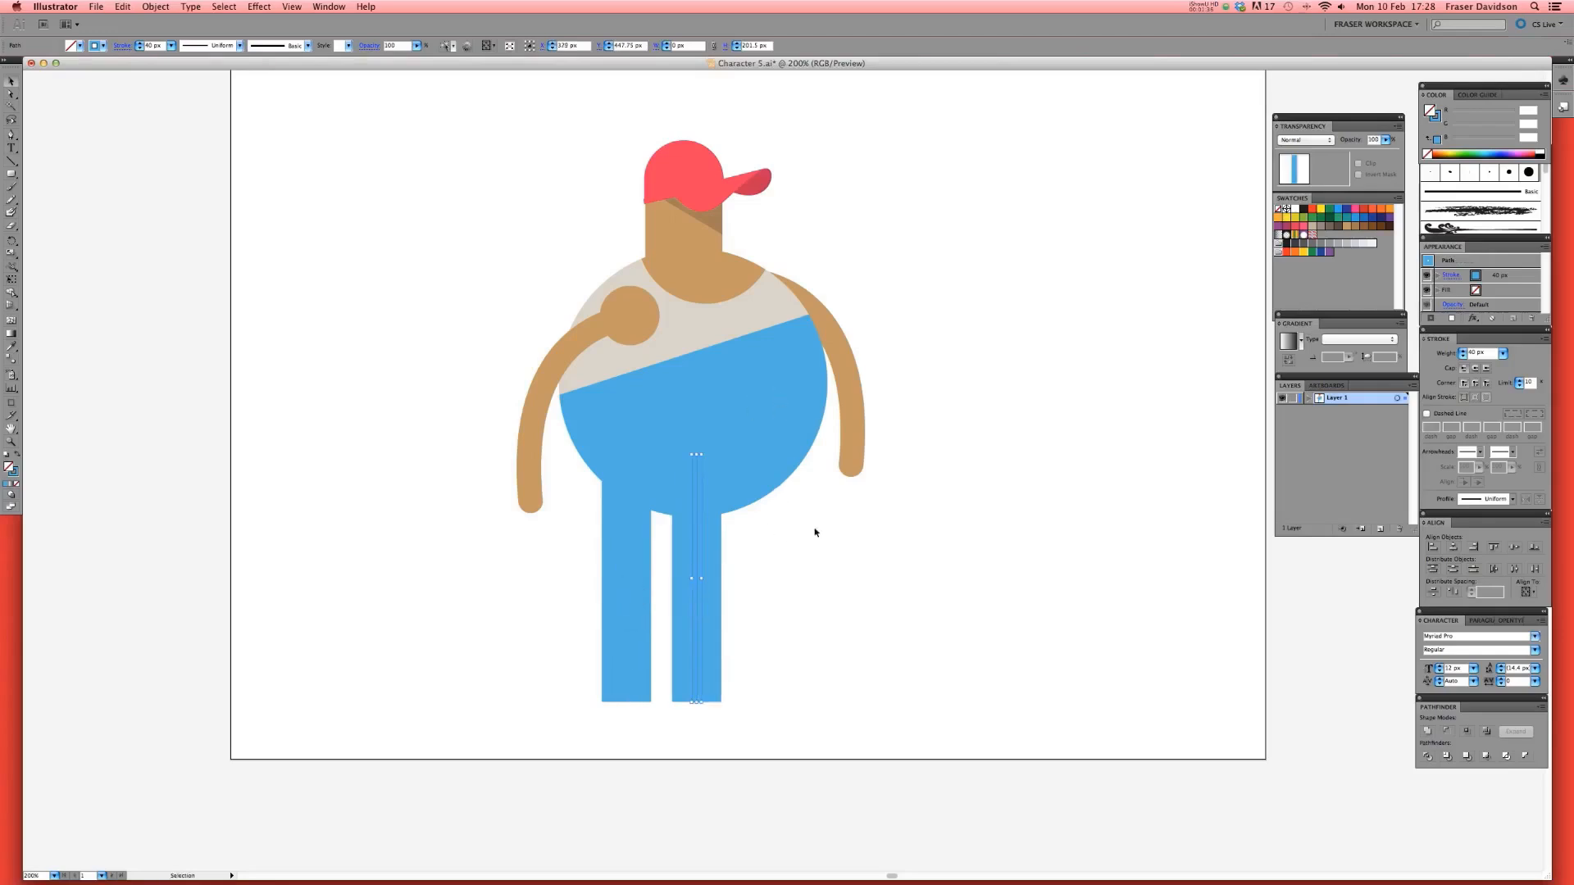
# - Copy the front leg in place and recolour the copy's stroke to a darker blue, RGB 66, 151, 178
pyautogui.click(818, 579)
pyautogui.scroll(-1, 818, 579)
pyautogui.click(776, 579)
pyautogui.press('a')
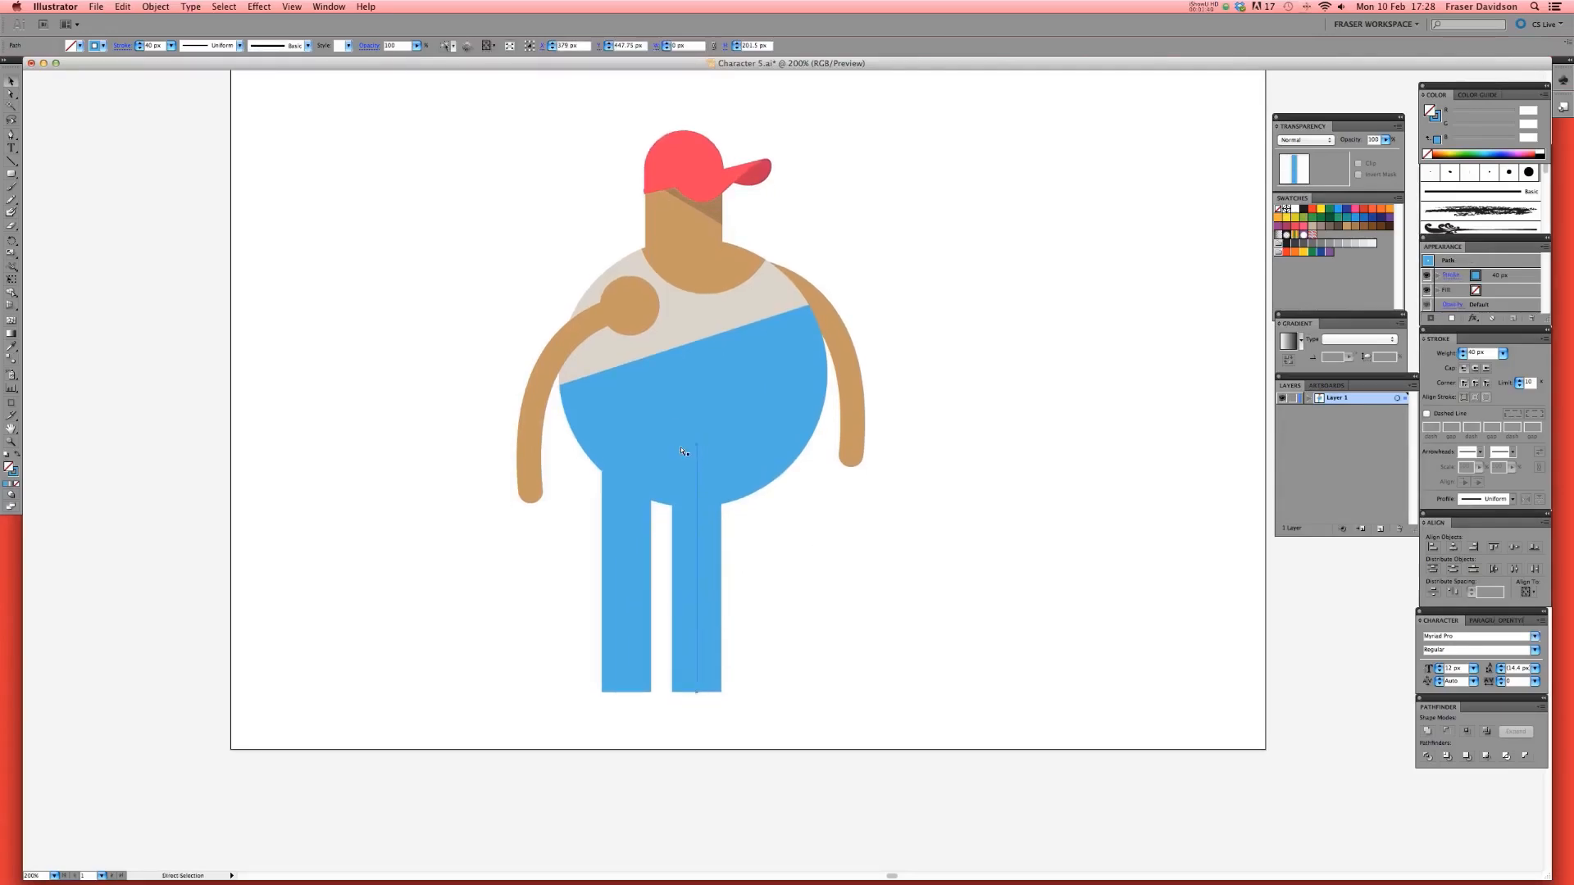
pyautogui.doubleClick(12, 471)
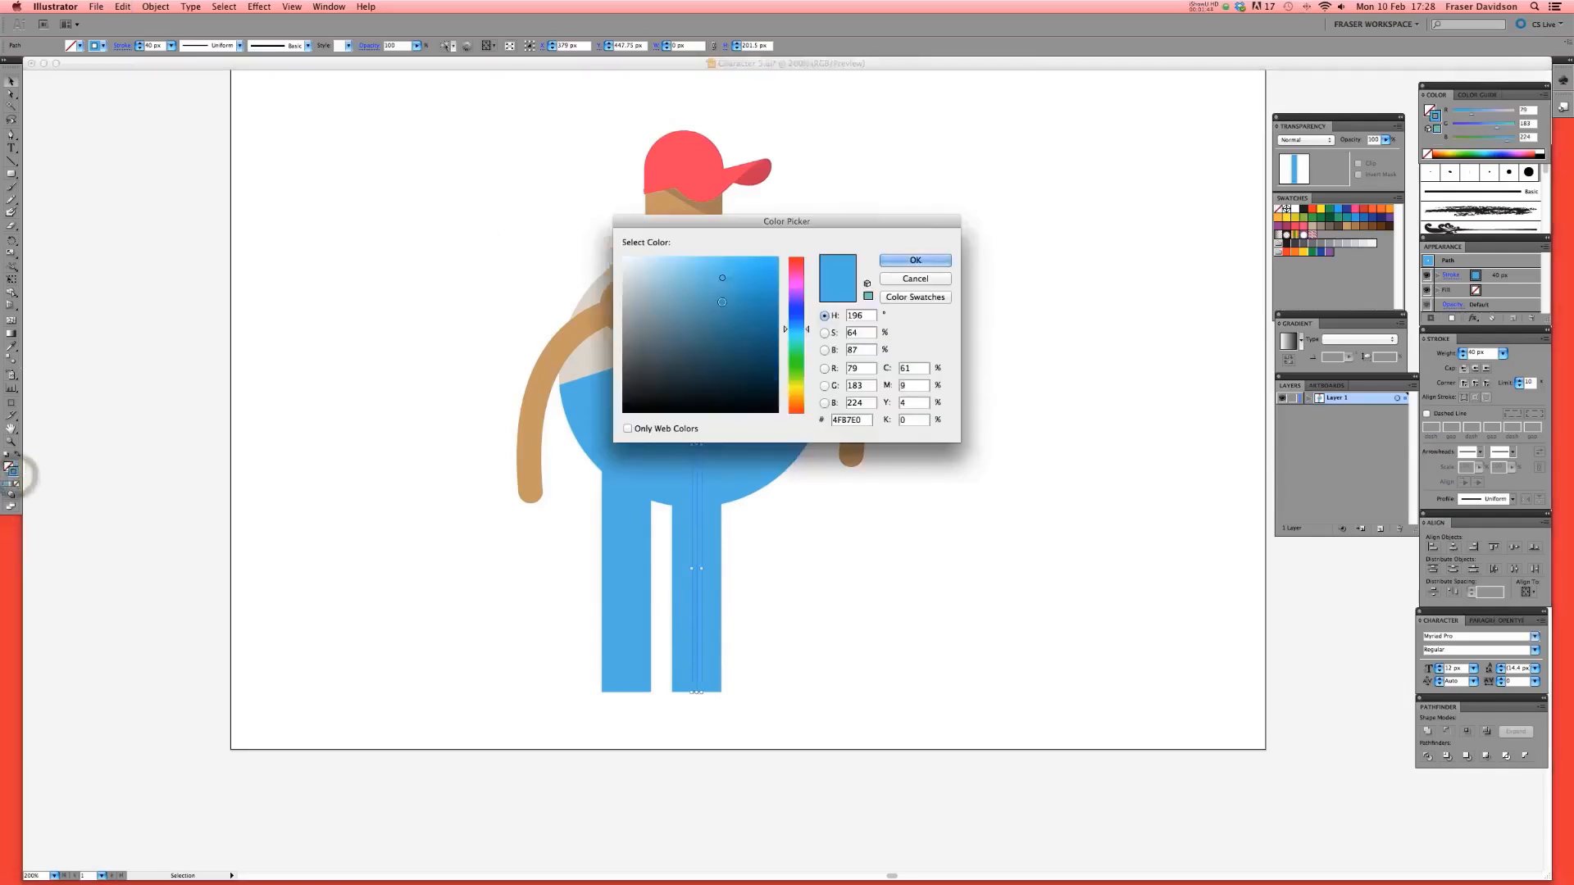
pyautogui.click(723, 302)
pyautogui.moveTo(722, 305); pyautogui.dragTo(723, 302)
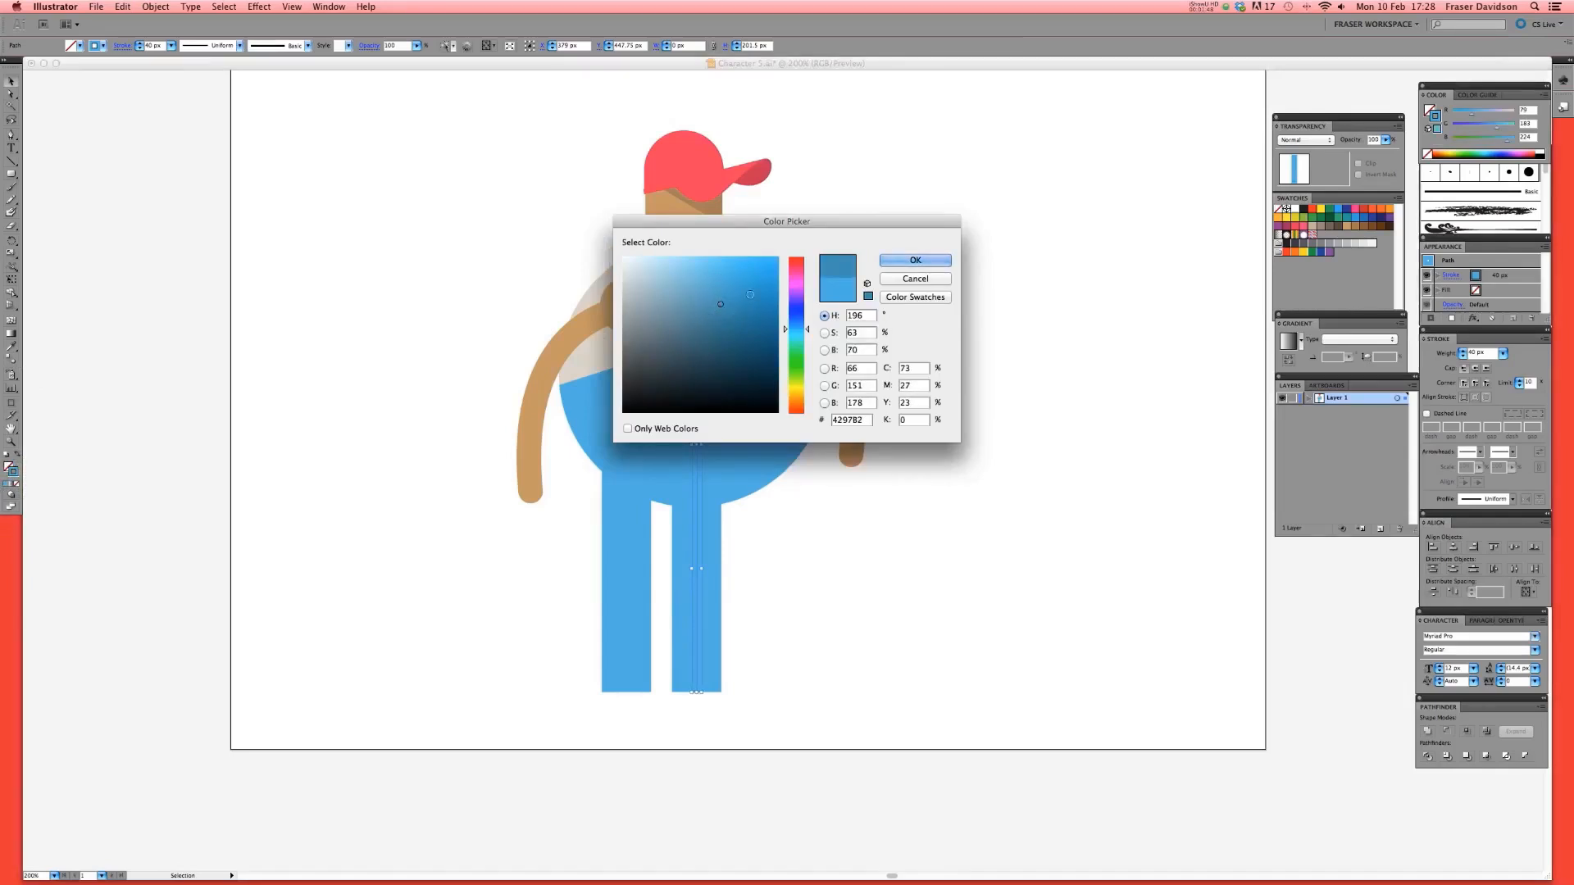
pyautogui.click(916, 261)
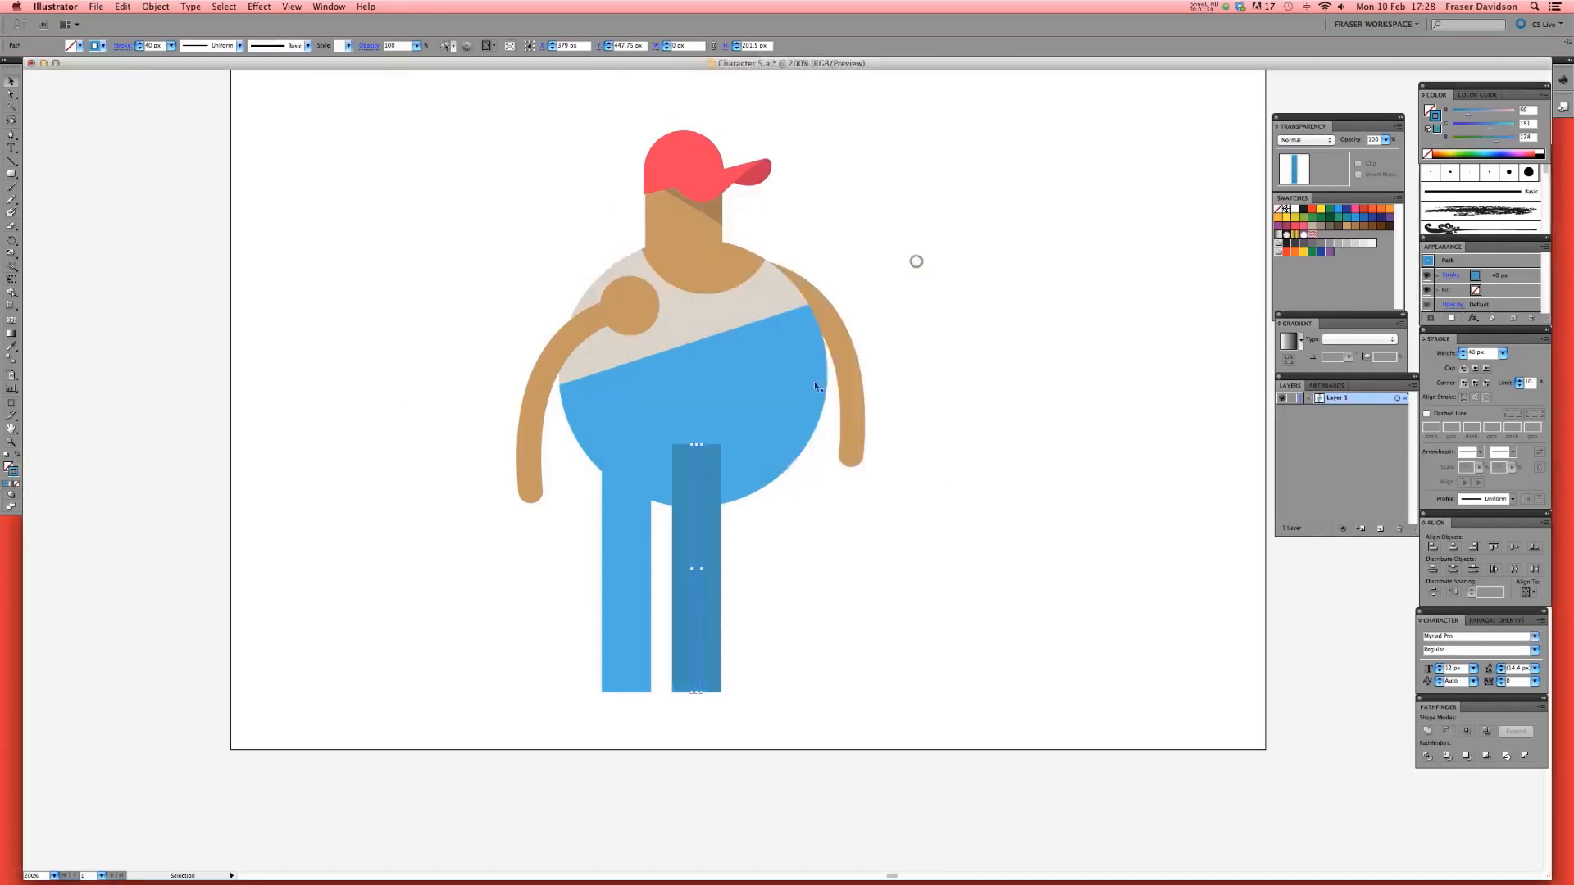
pyautogui.click(816, 562)
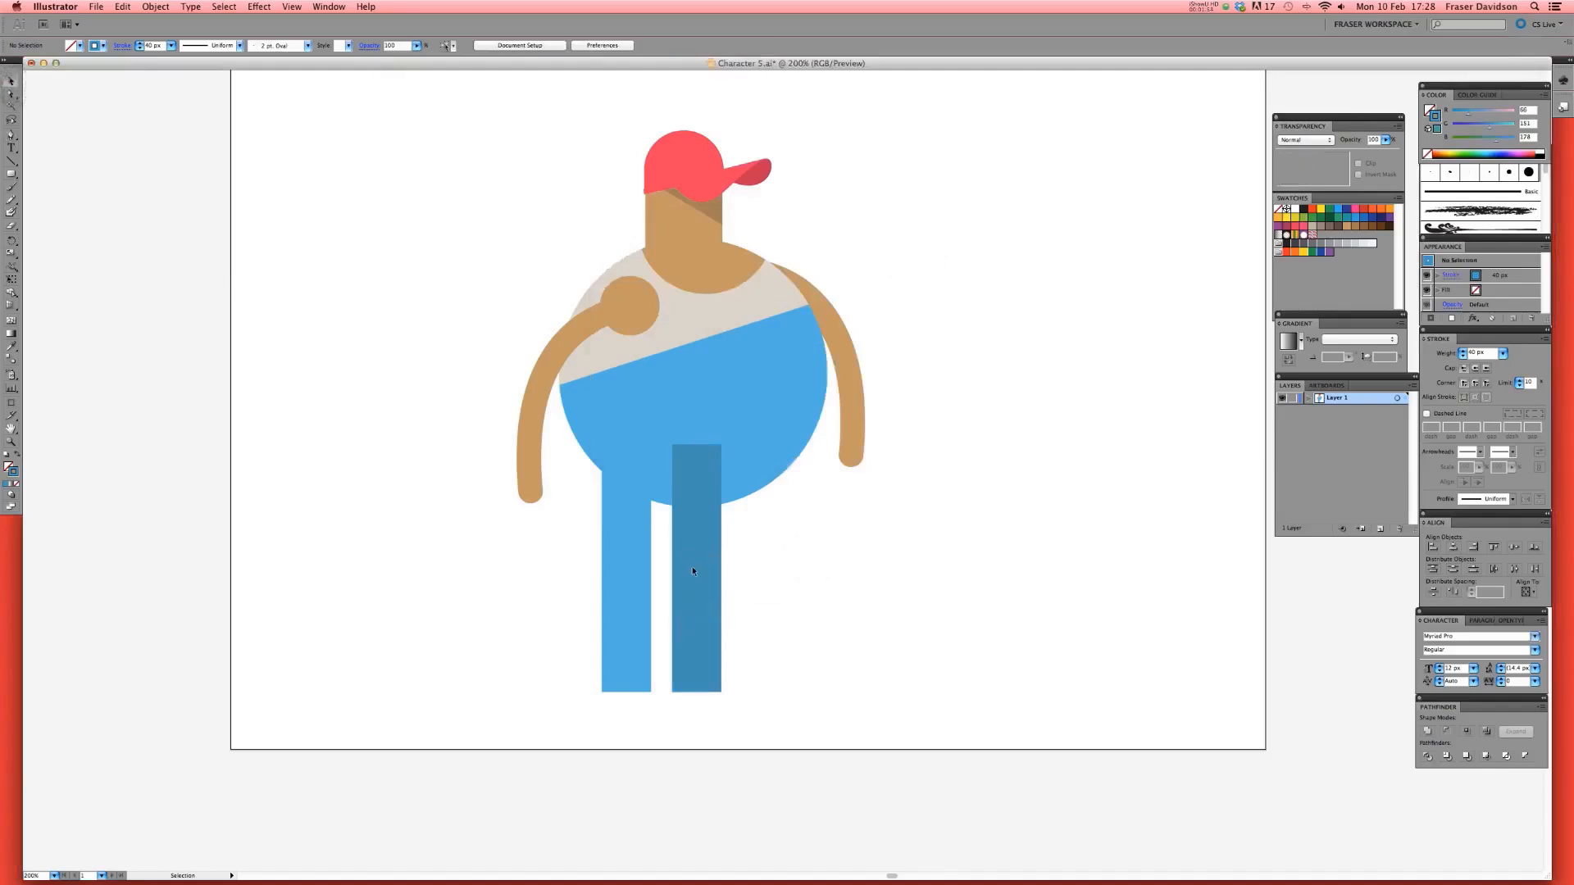
# - Select both the front leg and its darker copy and send them to the back, behind the torso
pyautogui.moveTo(696, 568); pyautogui.dragTo(788, 580)
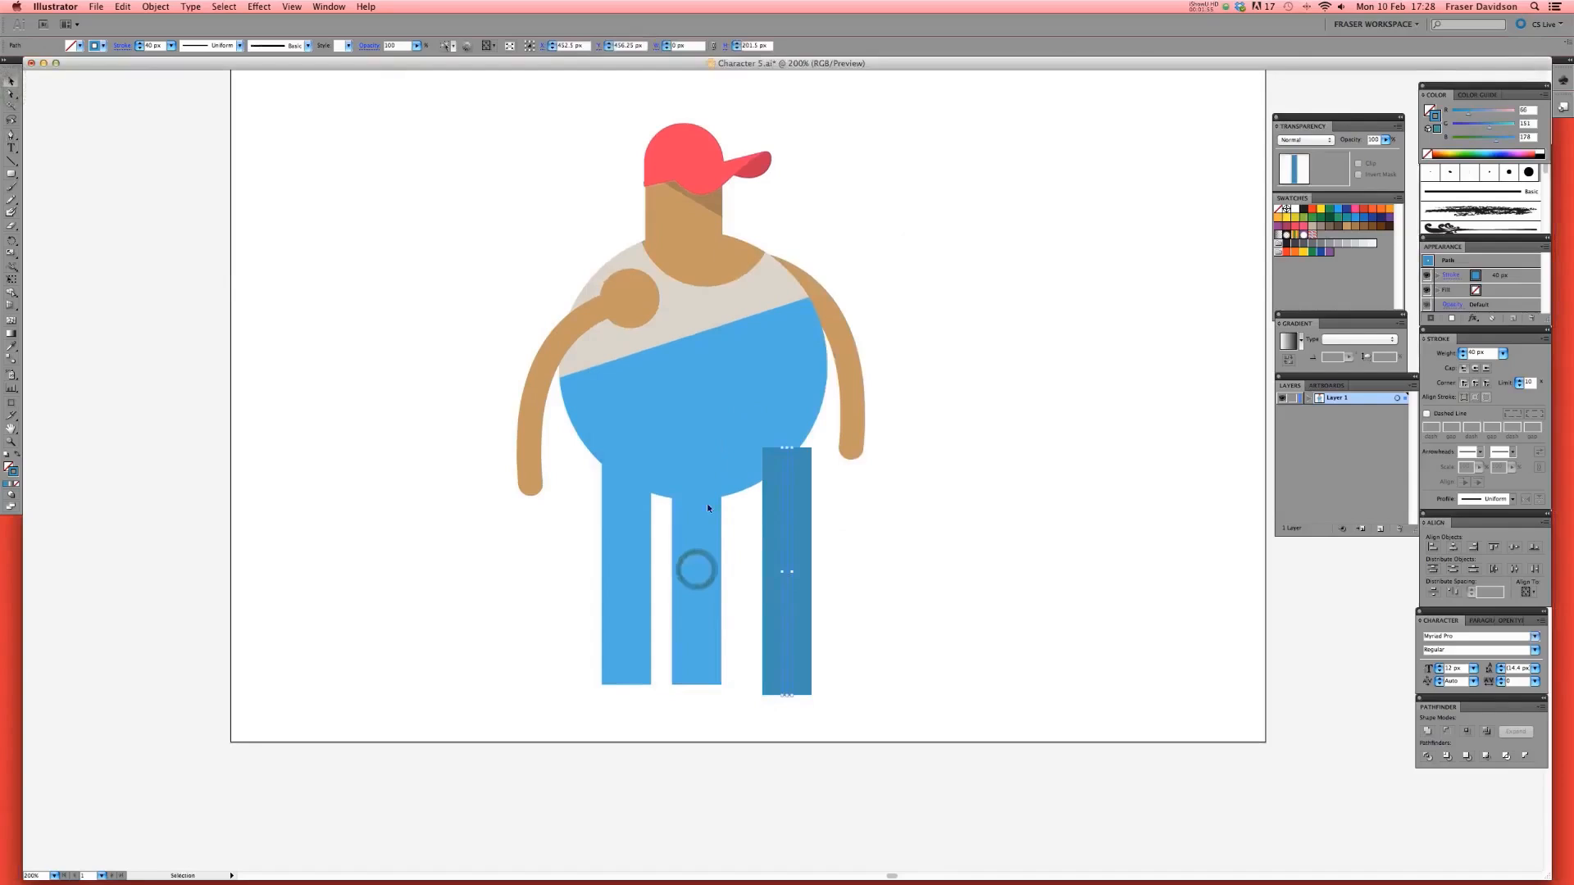
pyautogui.press('super+z')
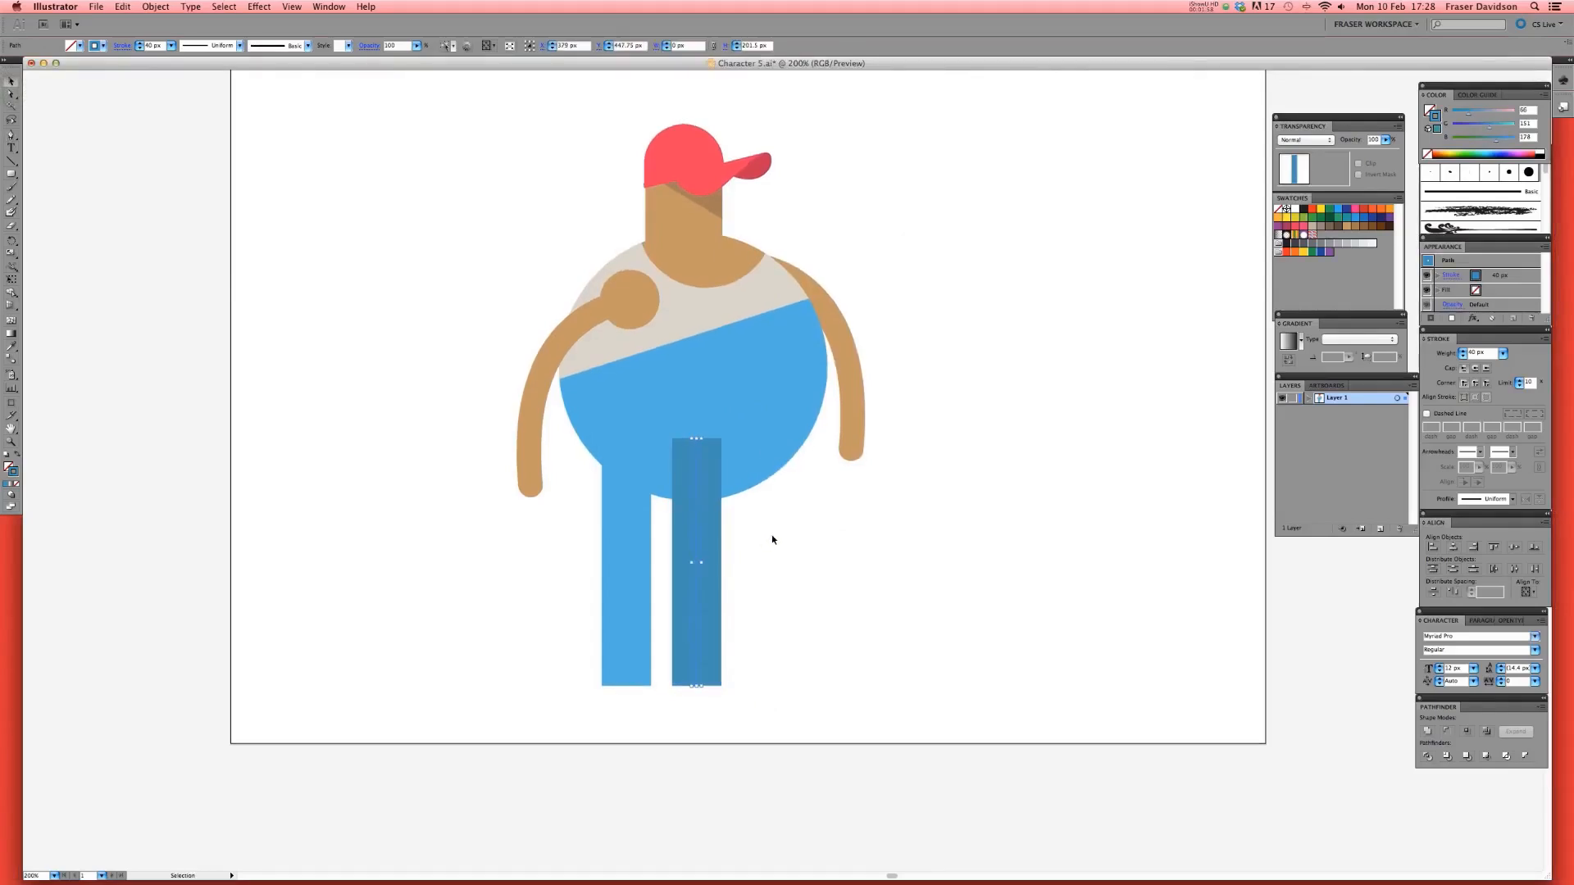
pyautogui.click(764, 535)
pyautogui.rightClick(697, 579)
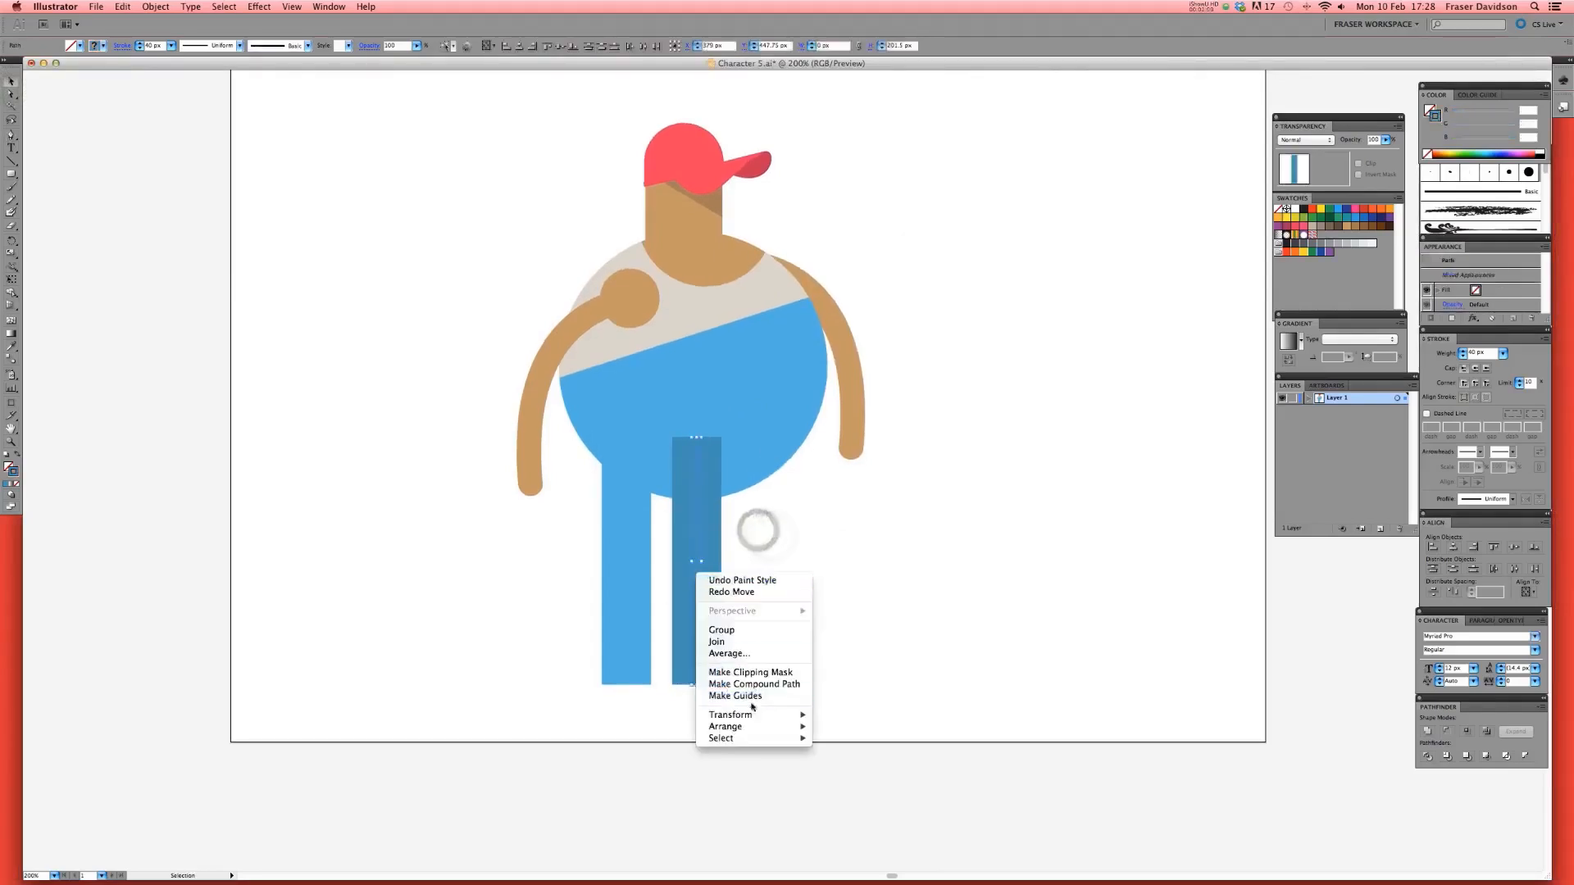
pyautogui.moveTo(791, 715)
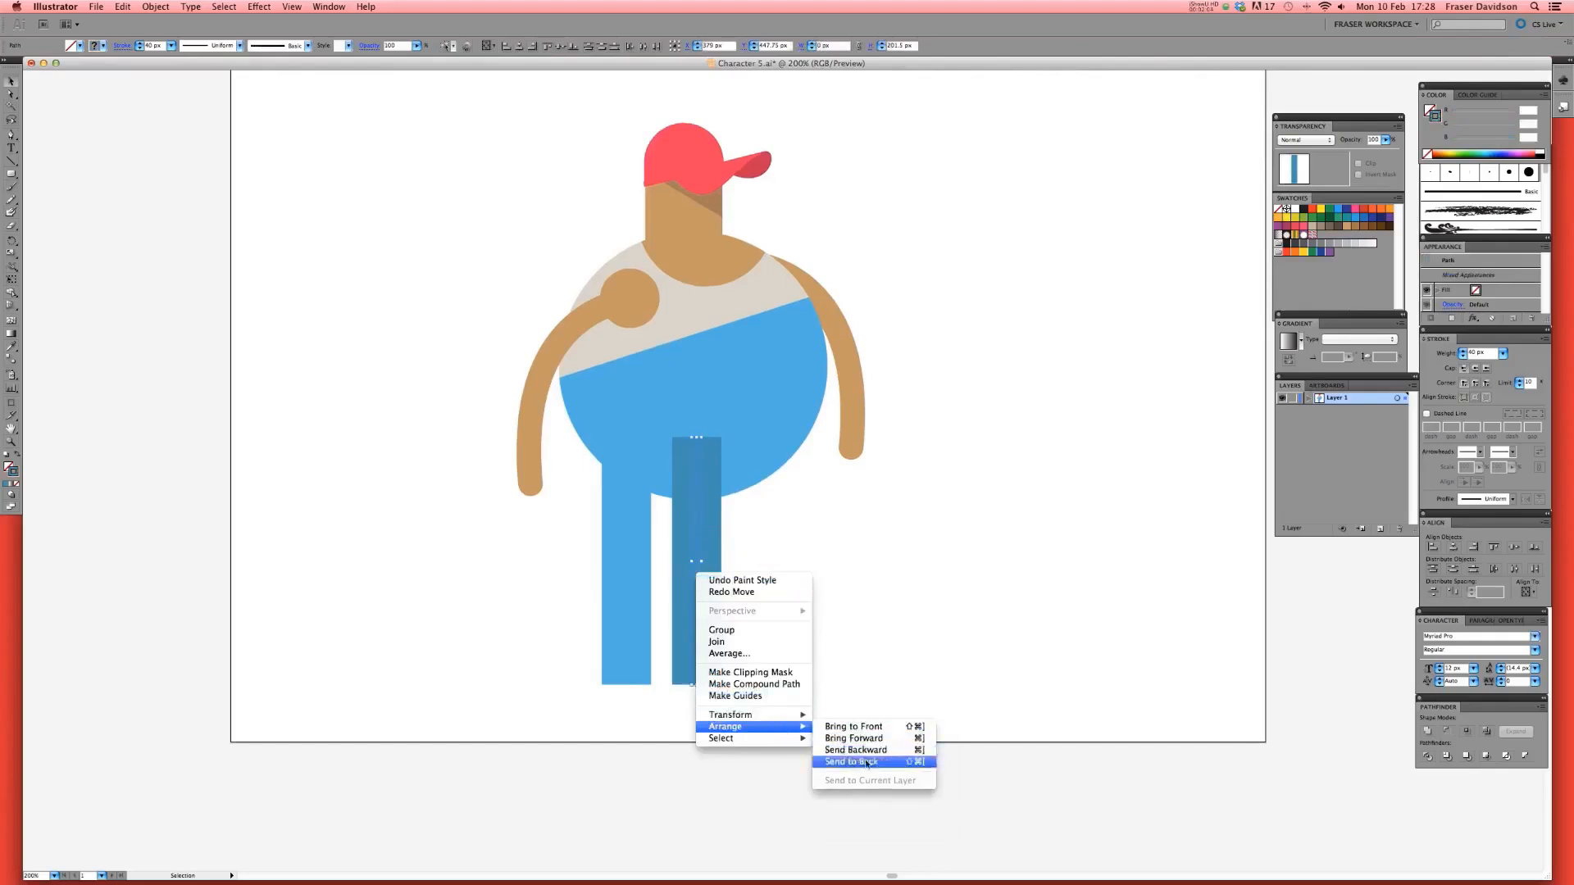
pyautogui.click(865, 762)
pyautogui.click(789, 543)
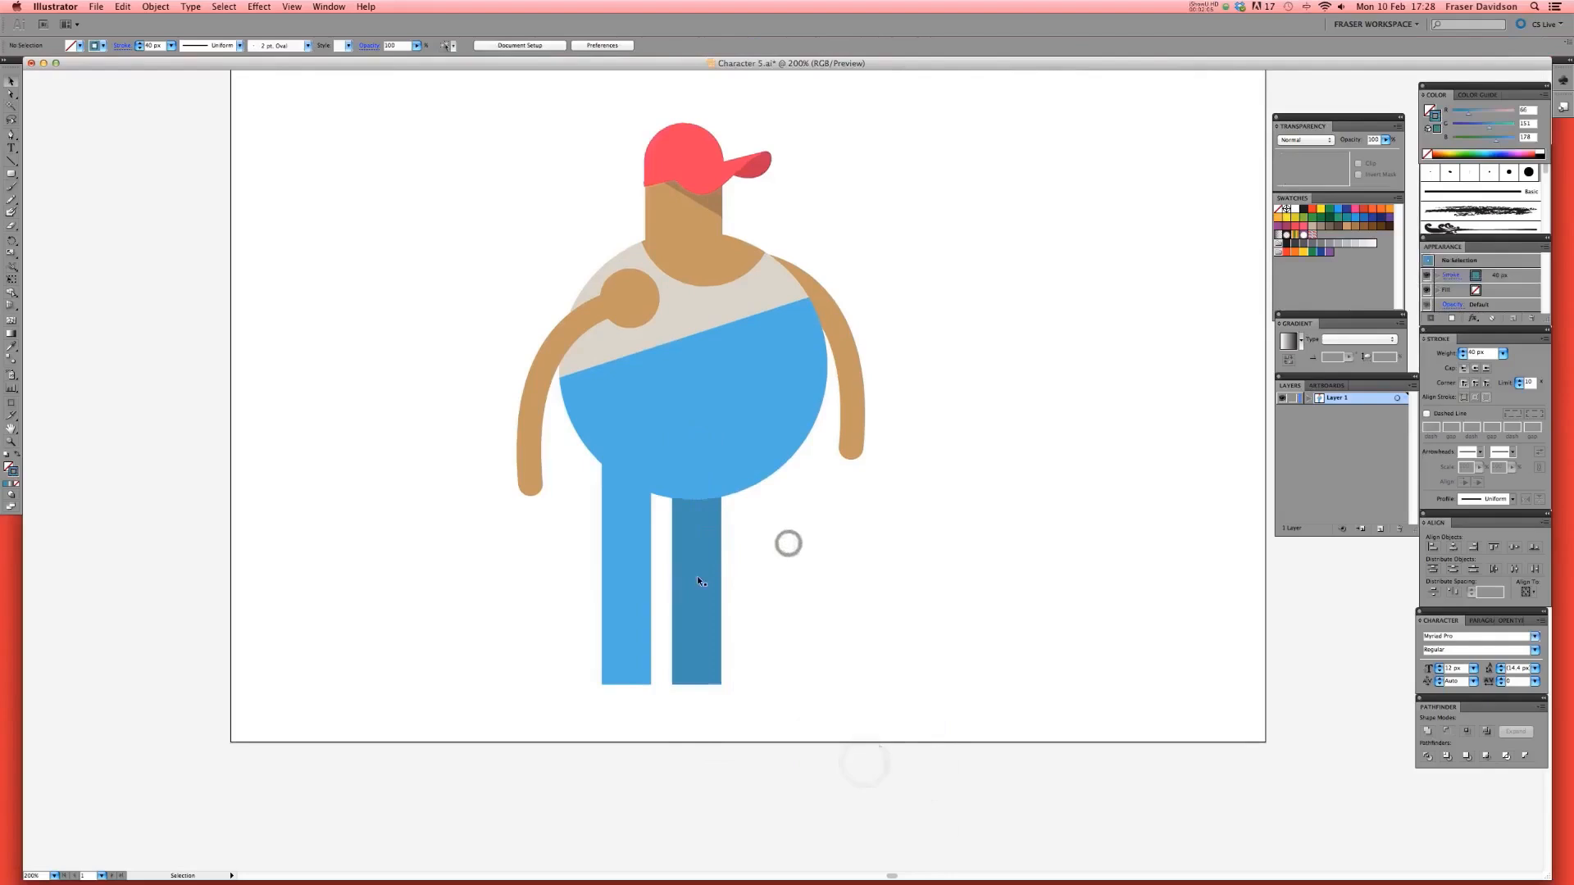
# - Shorten the darker leg copy from its lower end so it forms a short shadow just beneath the torso
pyautogui.click(697, 576)
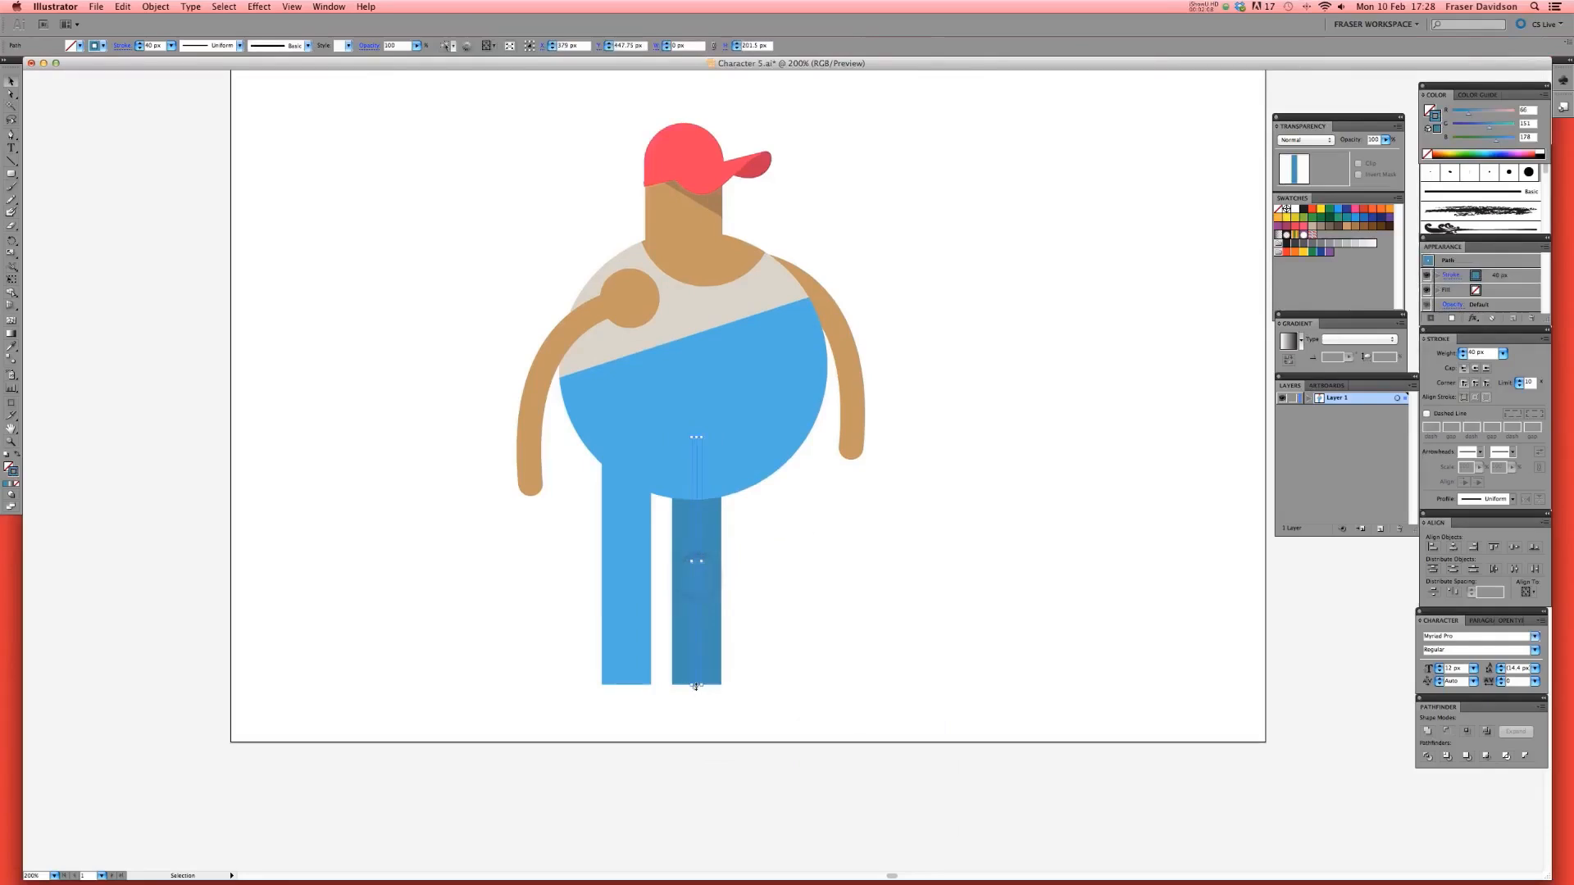
pyautogui.moveTo(699, 610); pyautogui.dragTo(696, 559)
pyautogui.click(826, 554)
pyautogui.scroll(-1, 827, 553)
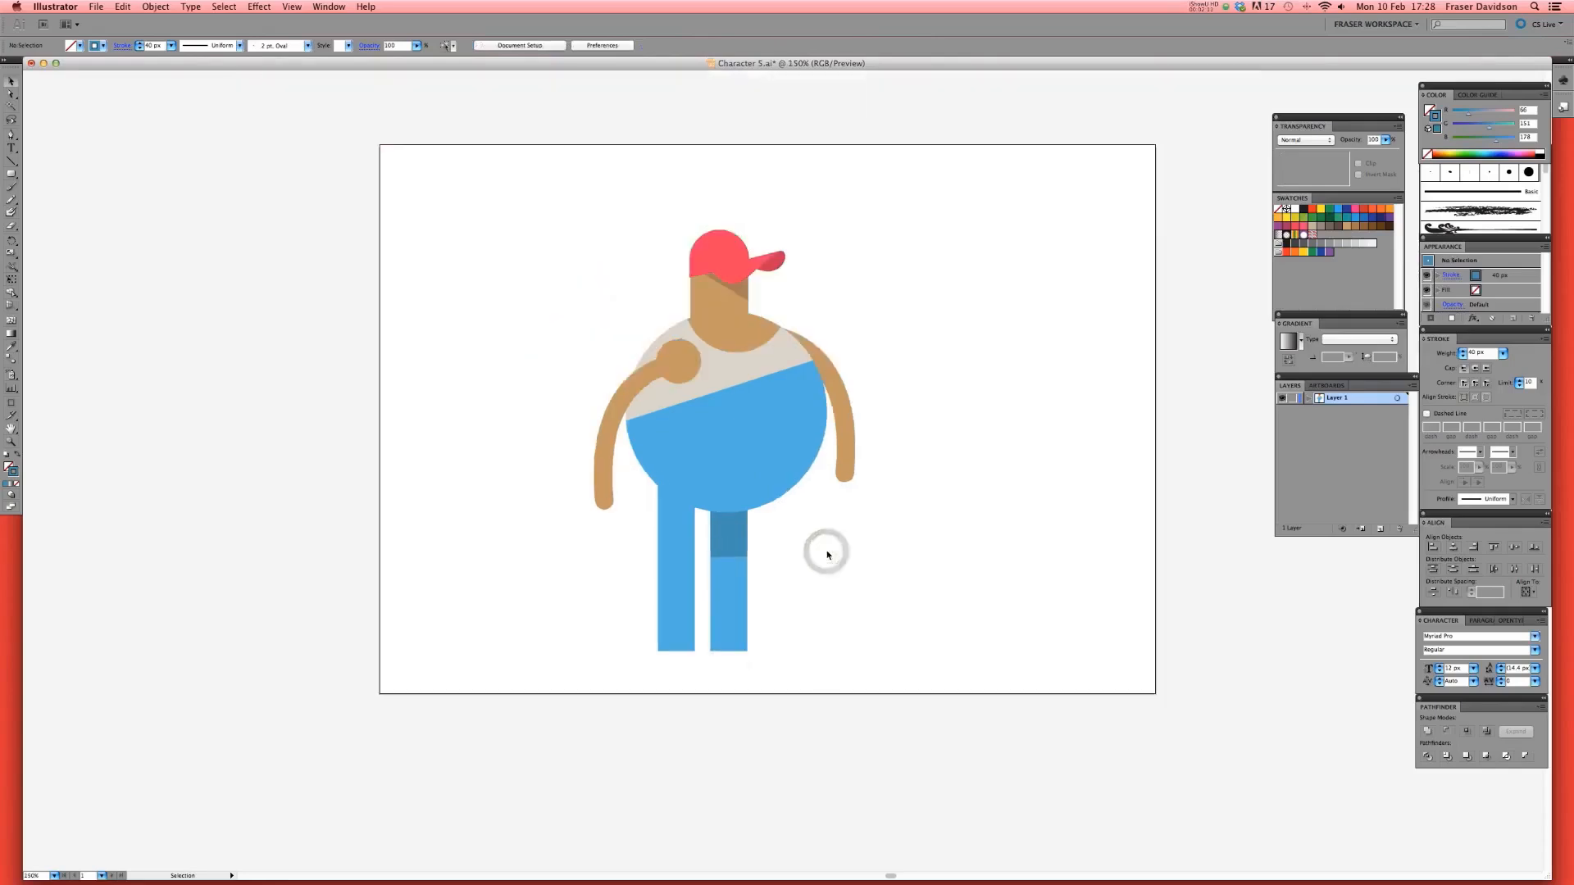
pyautogui.scroll(-1, 784, 547)
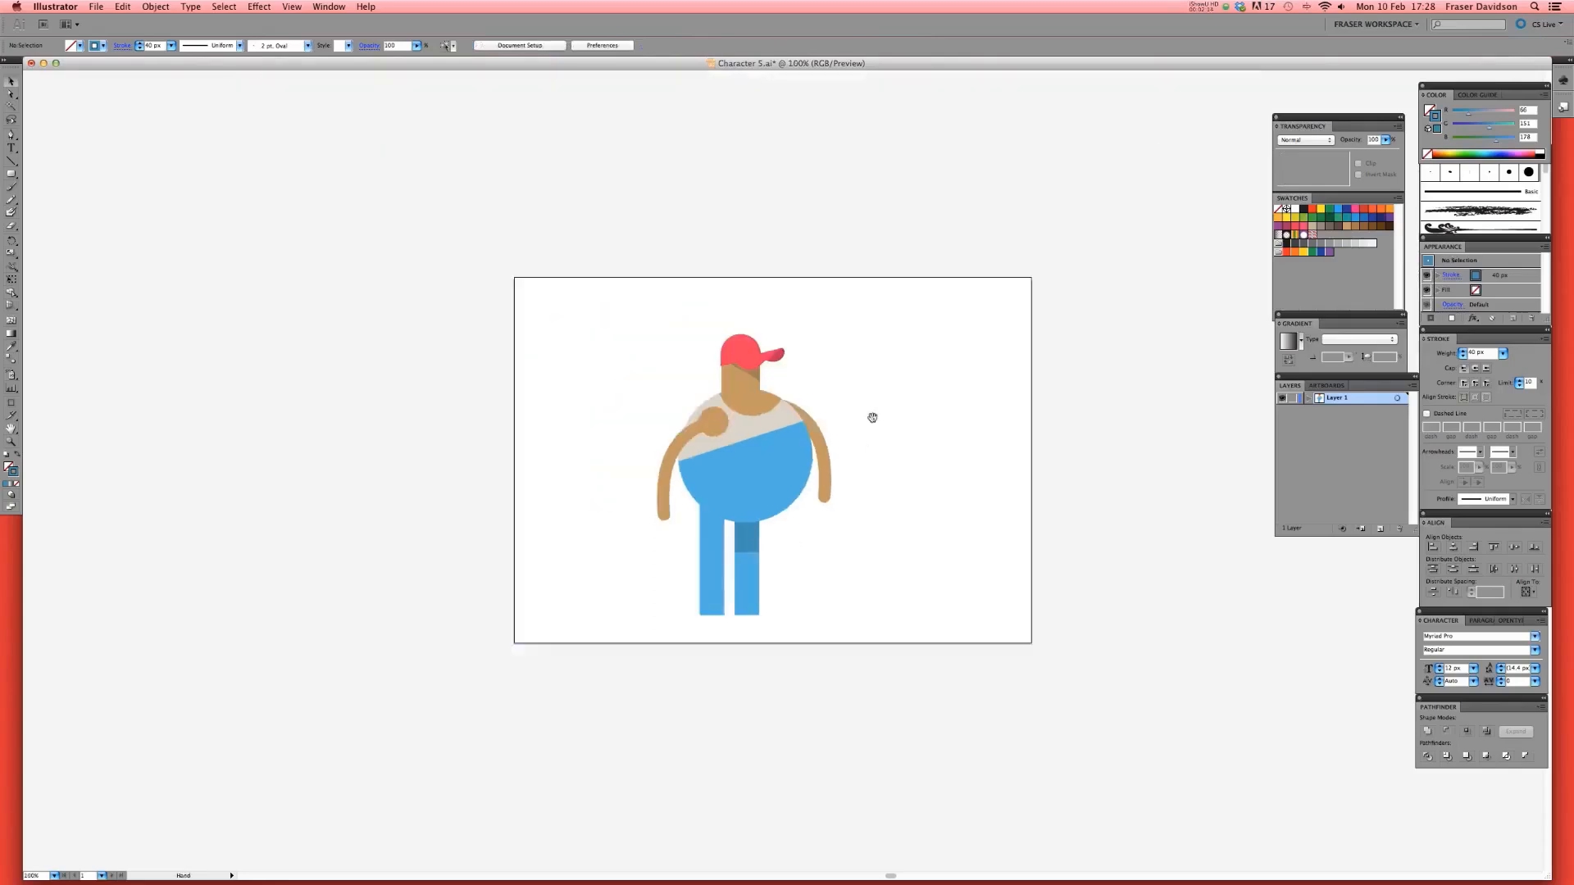
pyautogui.moveTo(872, 417); pyautogui.dragTo(870, 441)
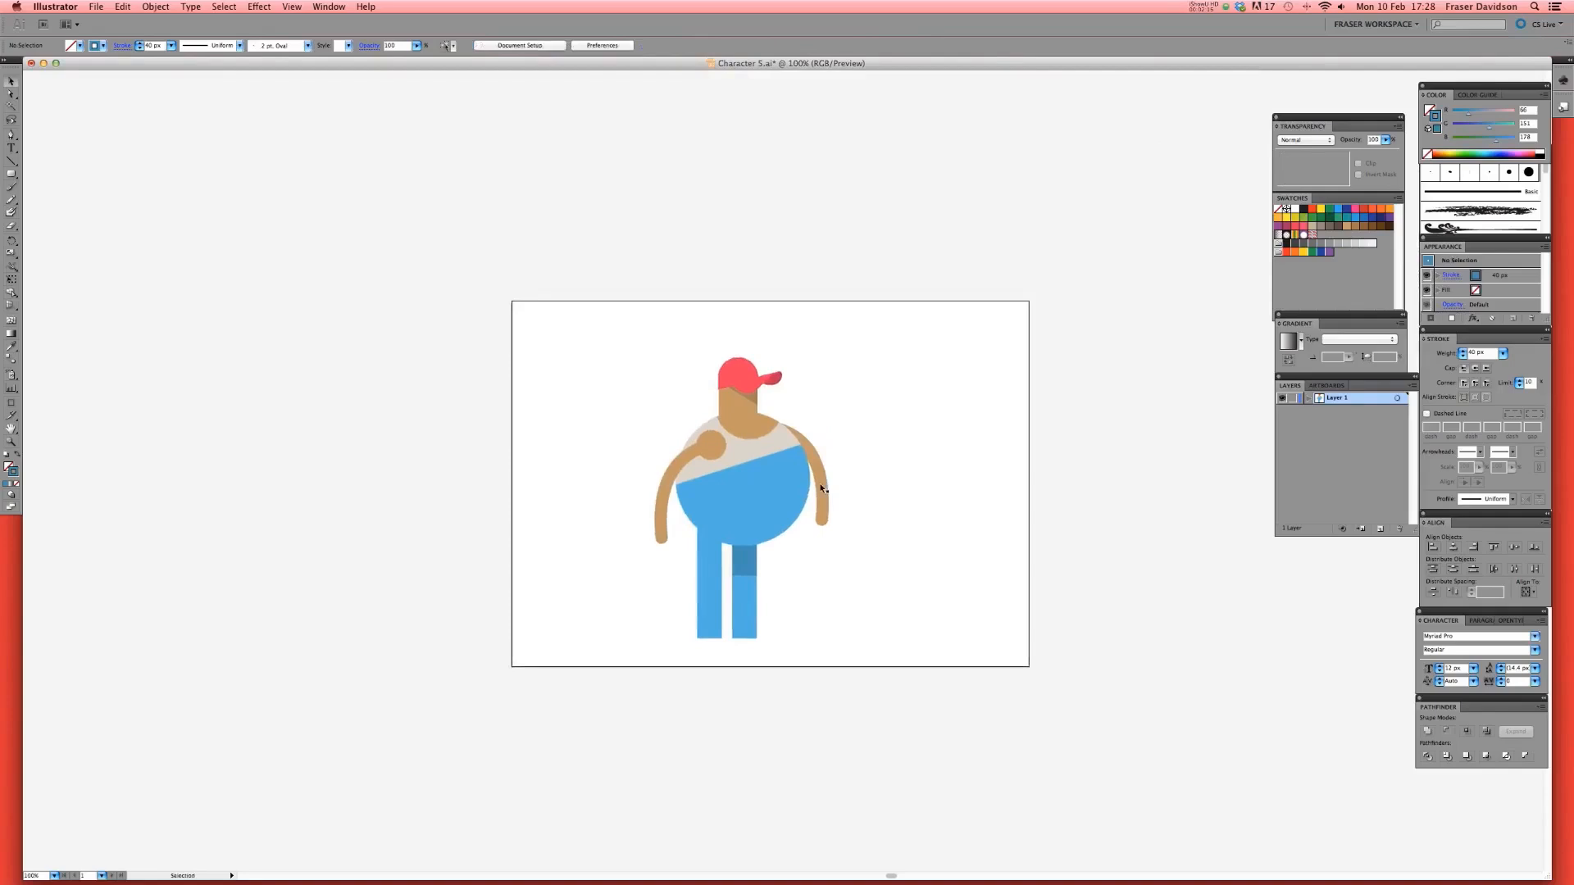
# - Tilt the diagonal upper edge of the torso's blue area more steeply
pyautogui.click(820, 487)
pyautogui.click(874, 421)
pyautogui.scroll(3, 874, 421)
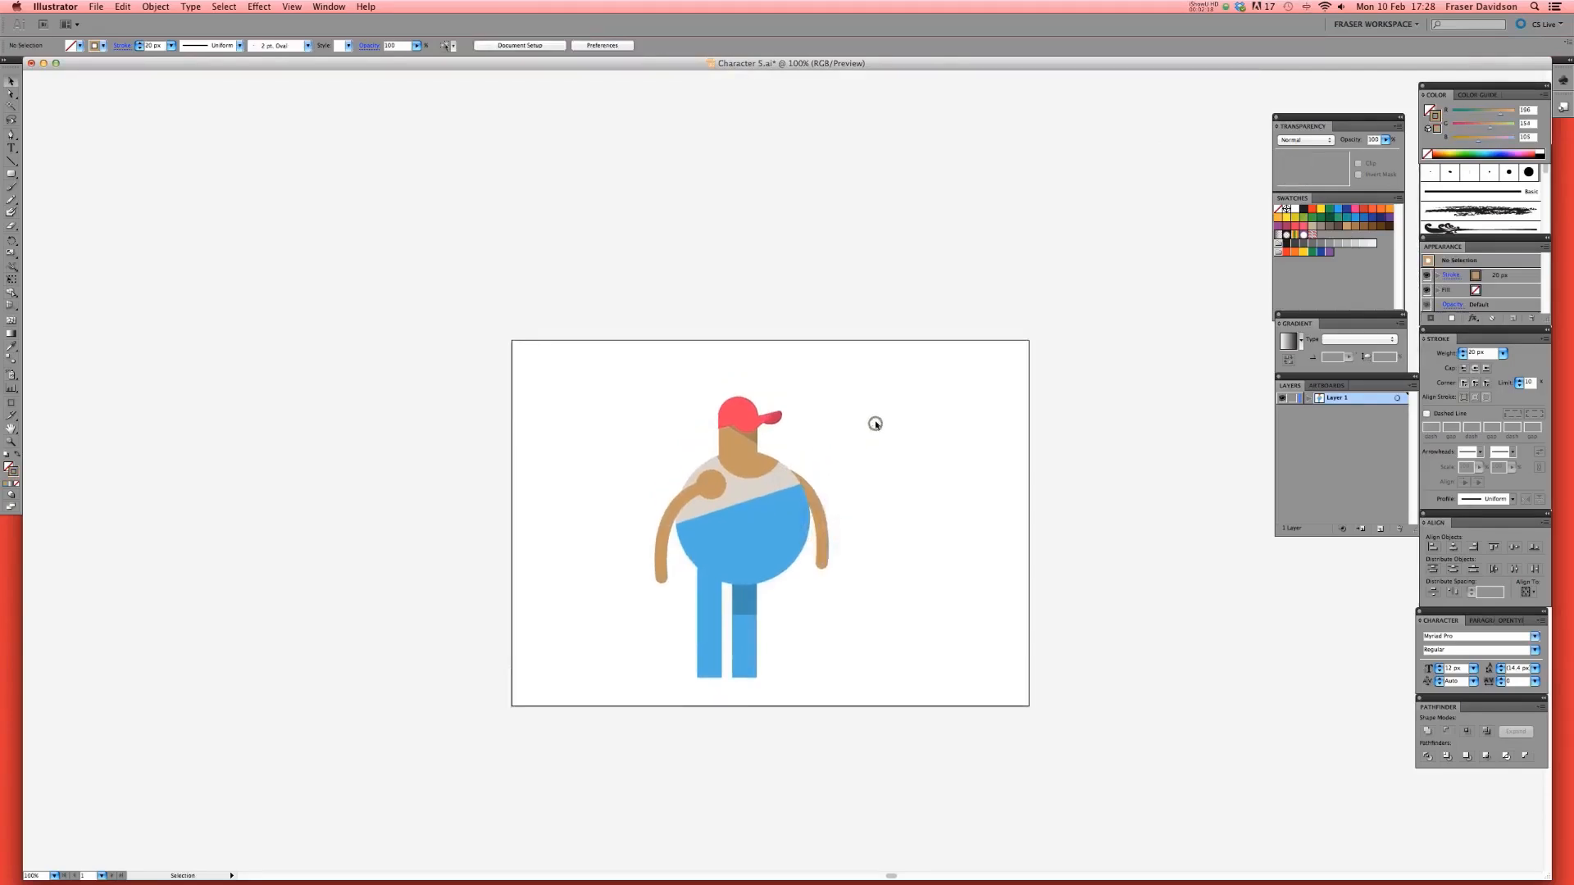
pyautogui.scroll(3, 760, 486)
pyautogui.scroll(-2, 759, 488)
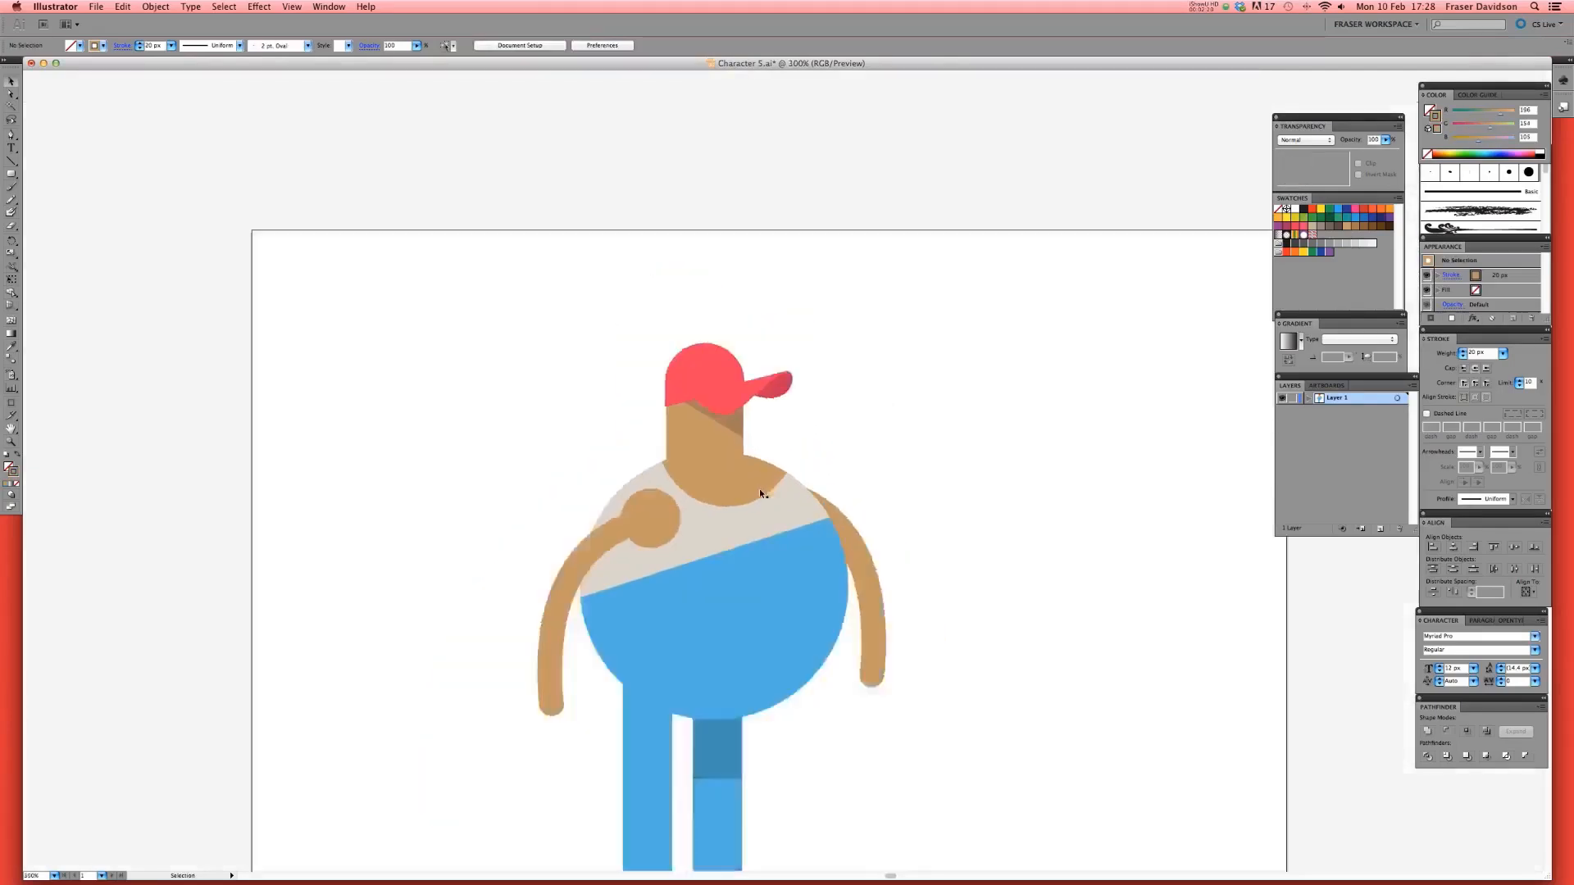
pyautogui.click(767, 523)
pyautogui.moveTo(832, 564); pyautogui.dragTo(829, 563)
pyautogui.click(812, 354)
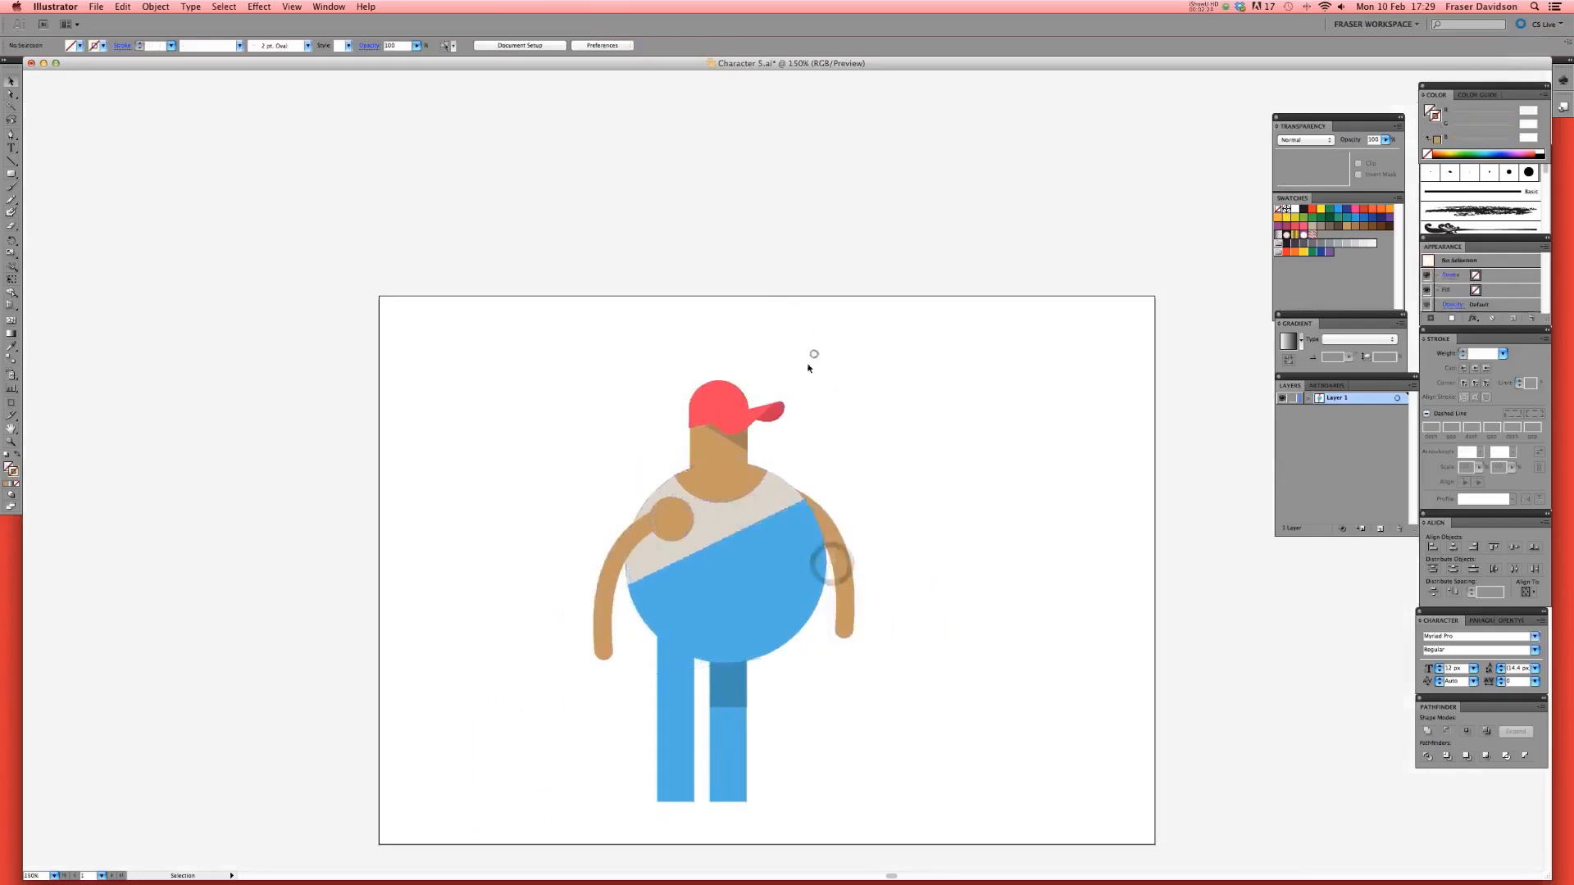
# - Nudge the rear arm slightly outwards and move the front arm a little lower and closer to the torso
pyautogui.click(633, 535)
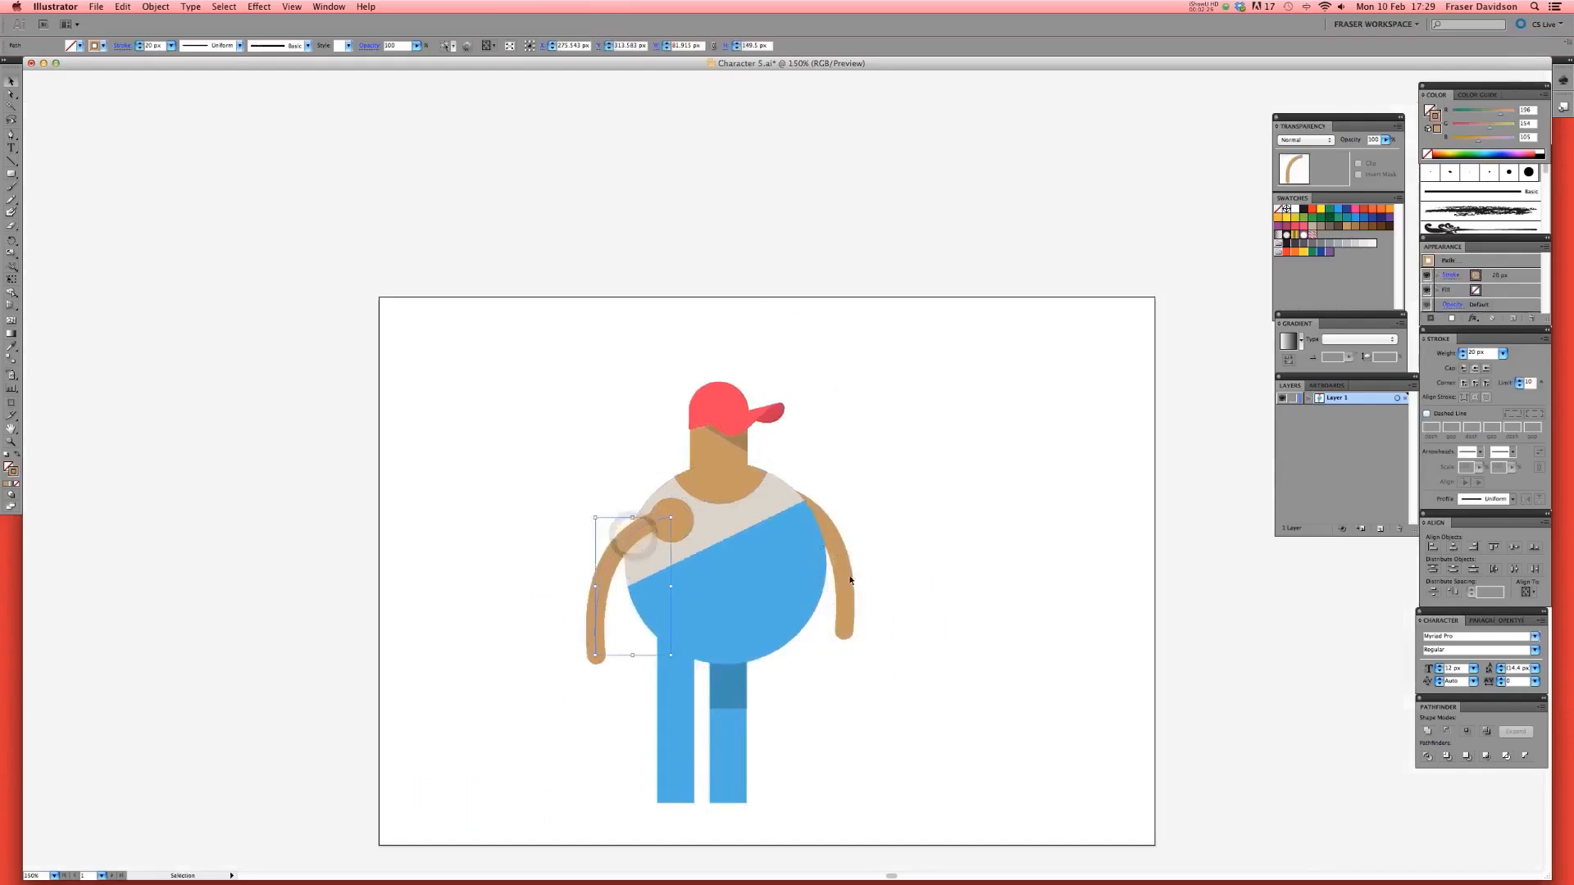
pyautogui.scroll(1, 844, 575)
pyautogui.moveTo(843, 576); pyautogui.dragTo(835, 601)
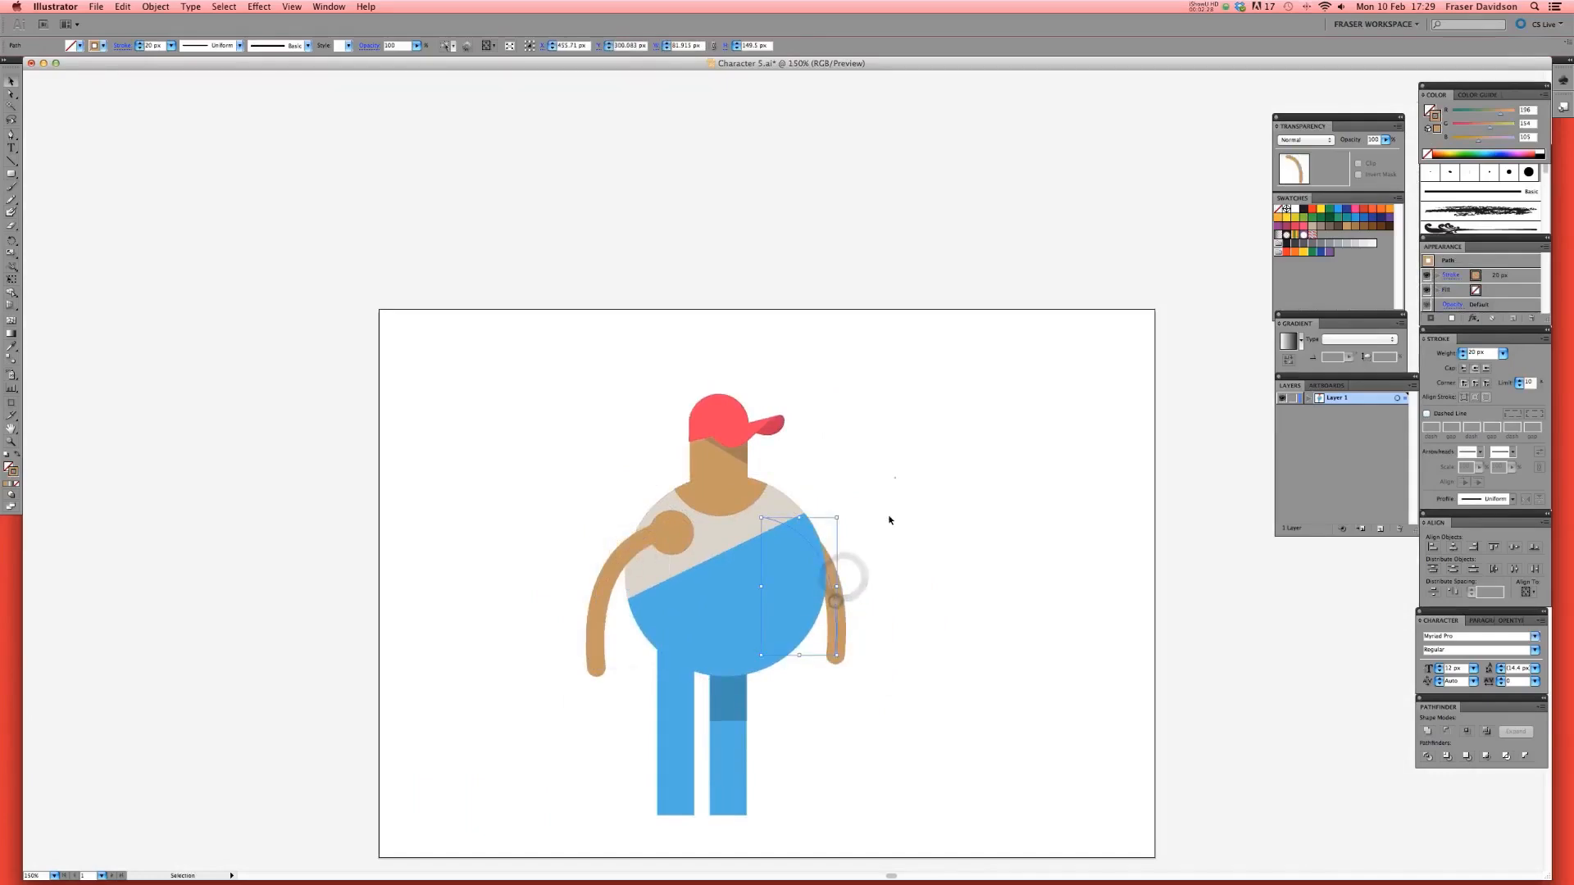
pyautogui.click(895, 478)
# - Shift the head and cap shapes slightly towards the character's back and save the document
pyautogui.moveTo(838, 369); pyautogui.dragTo(721, 455)
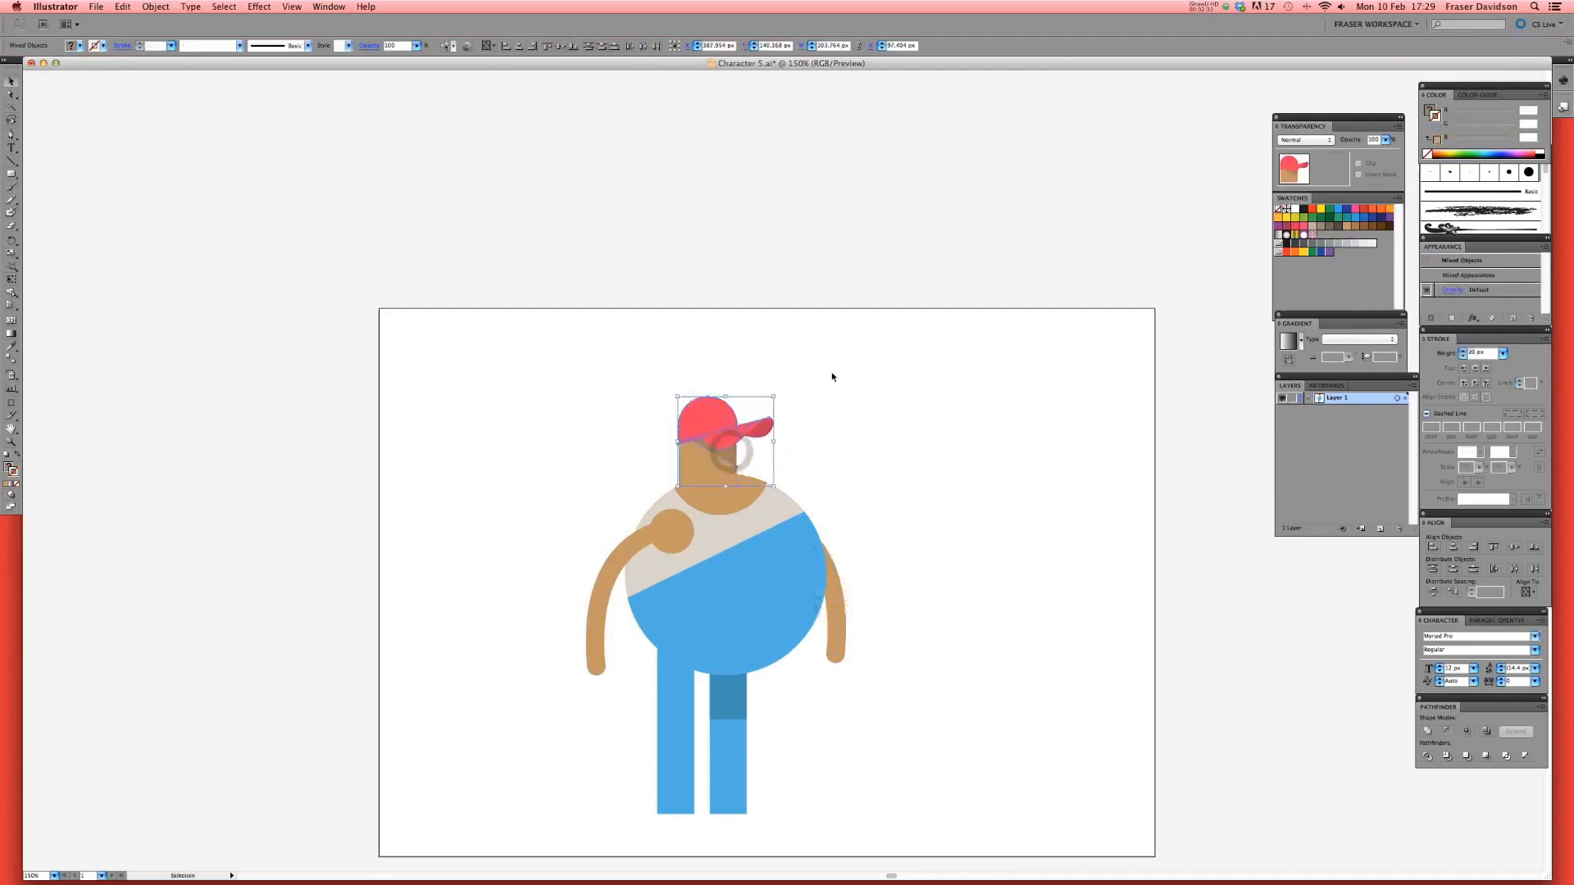
pyautogui.click(849, 362)
pyautogui.press('super+minus')
pyautogui.moveTo(865, 421); pyautogui.dragTo(903, 379)
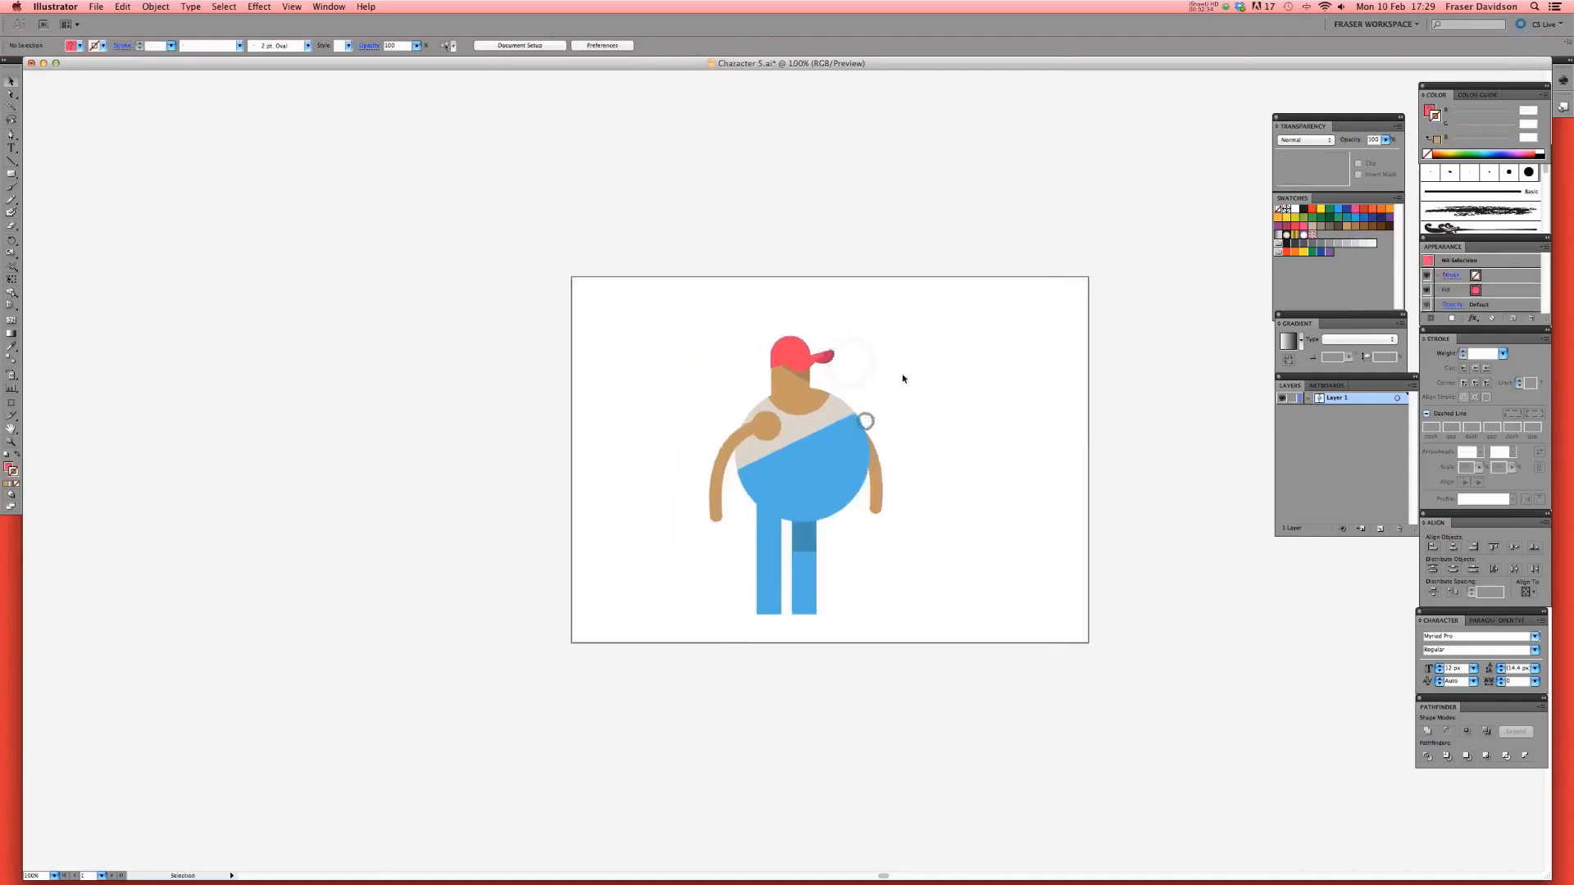
pyautogui.press('super+s')
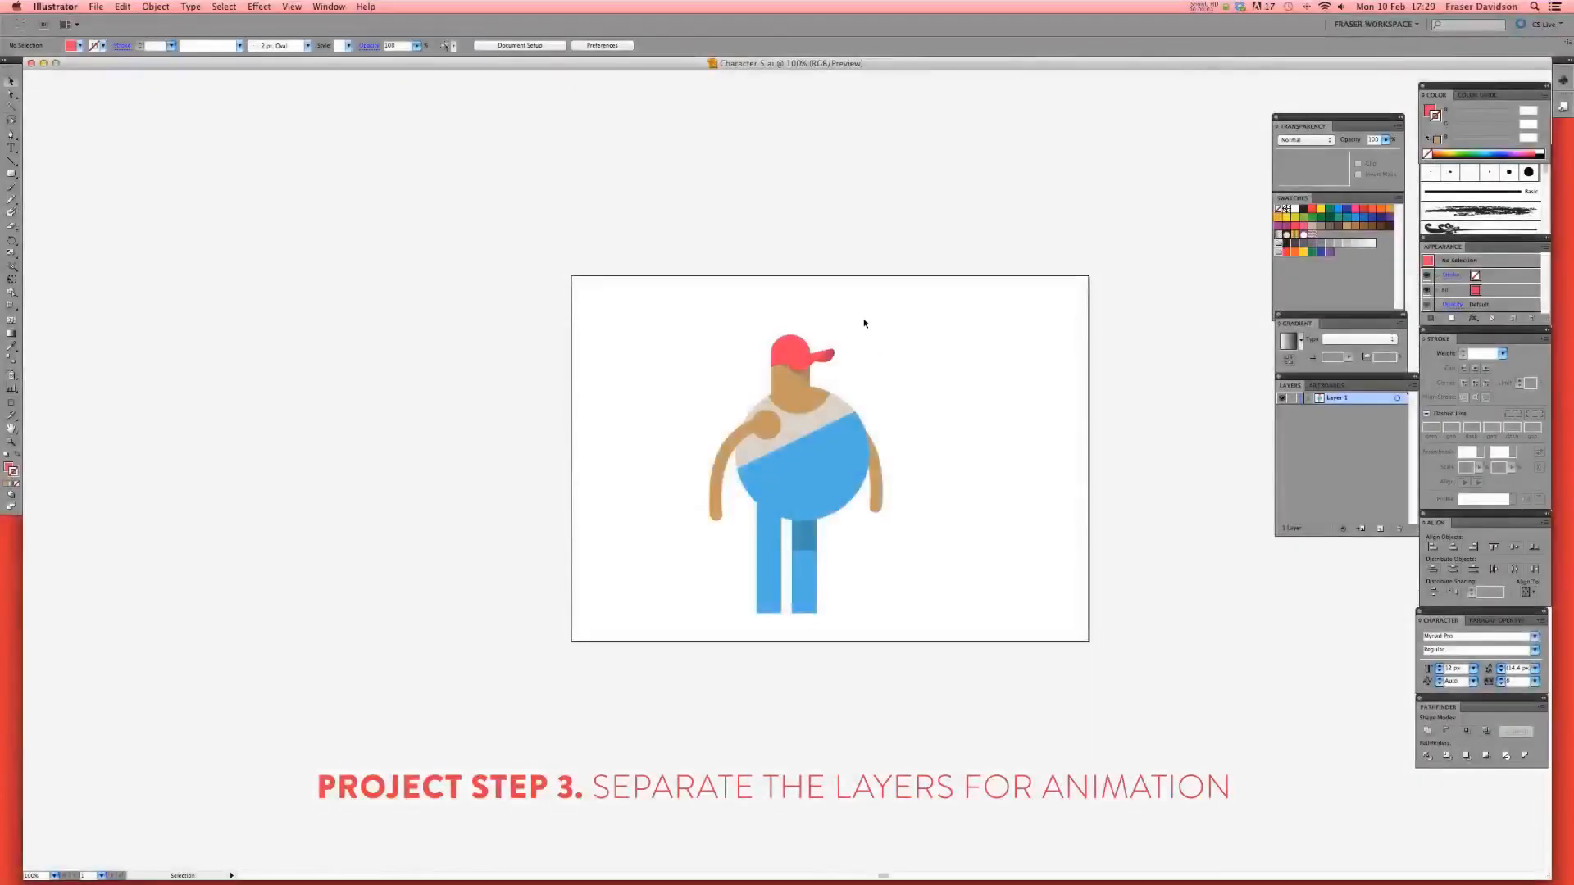
# - Select all the head and cap shapes together and cut them from the artwork
pyautogui.scroll(1, 864, 323)
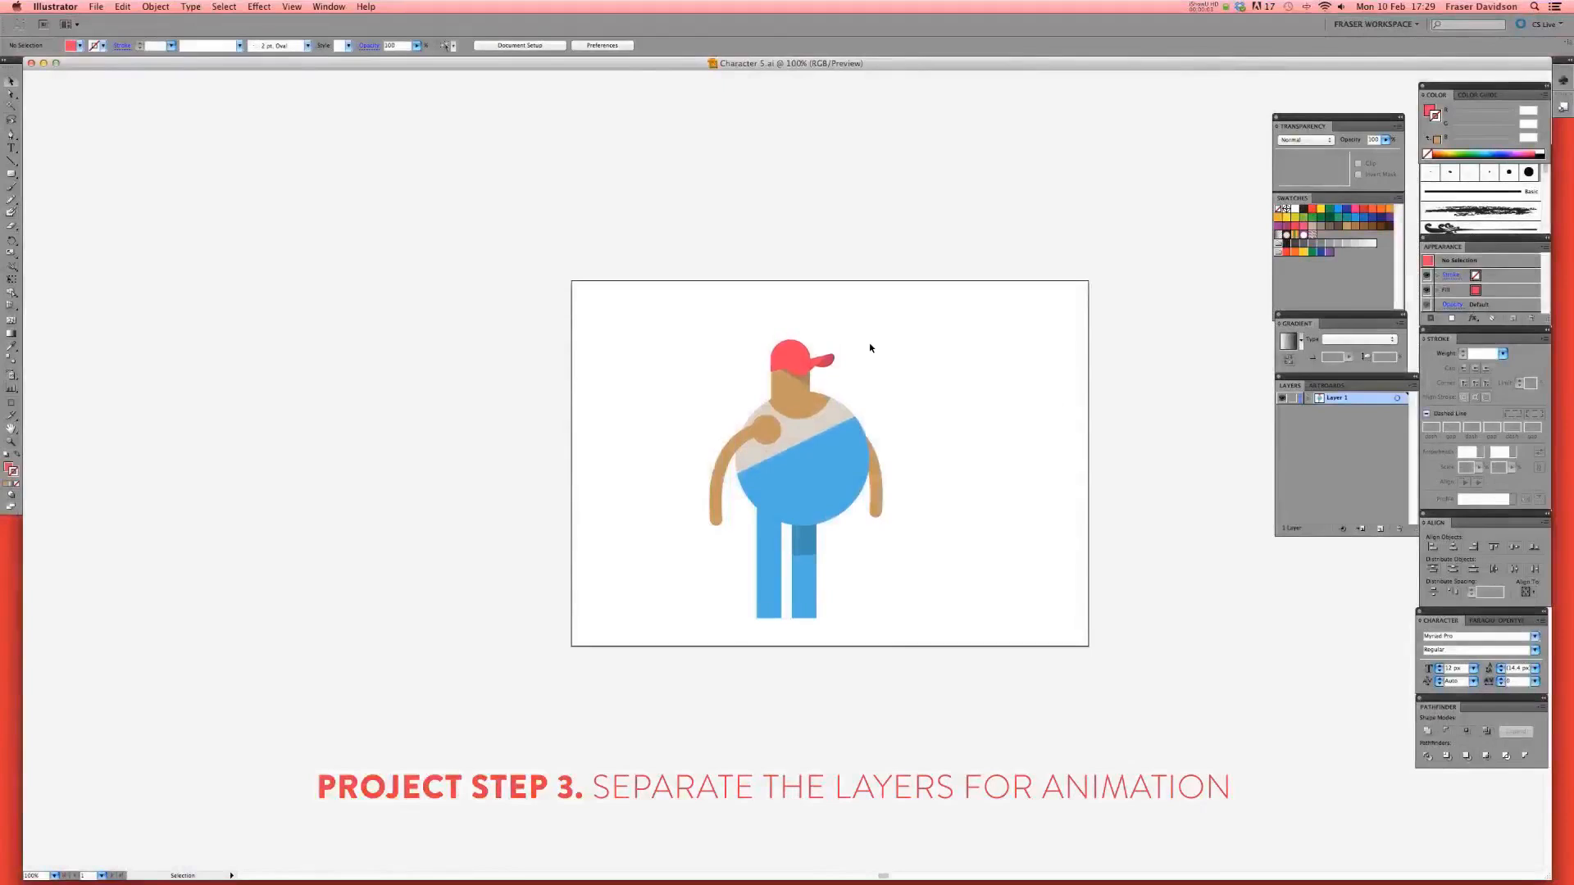
pyautogui.scroll(1, 861, 388)
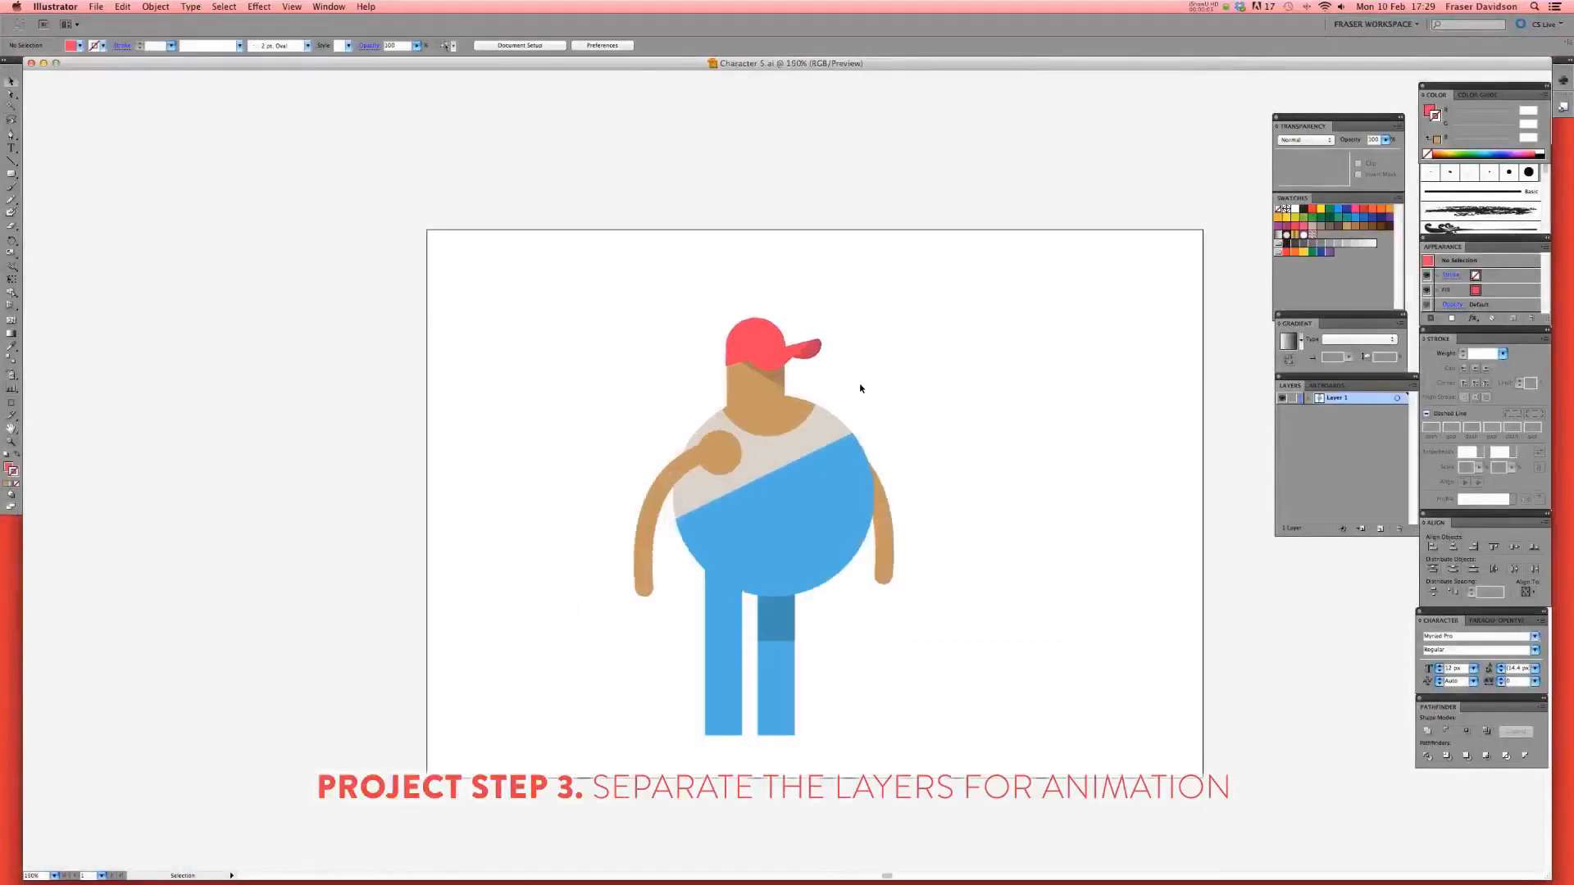
pyautogui.moveTo(860, 399); pyautogui.dragTo(867, 341)
pyautogui.moveTo(875, 204); pyautogui.dragTo(676, 324)
pyautogui.press('v')
pyautogui.rightClick(762, 305)
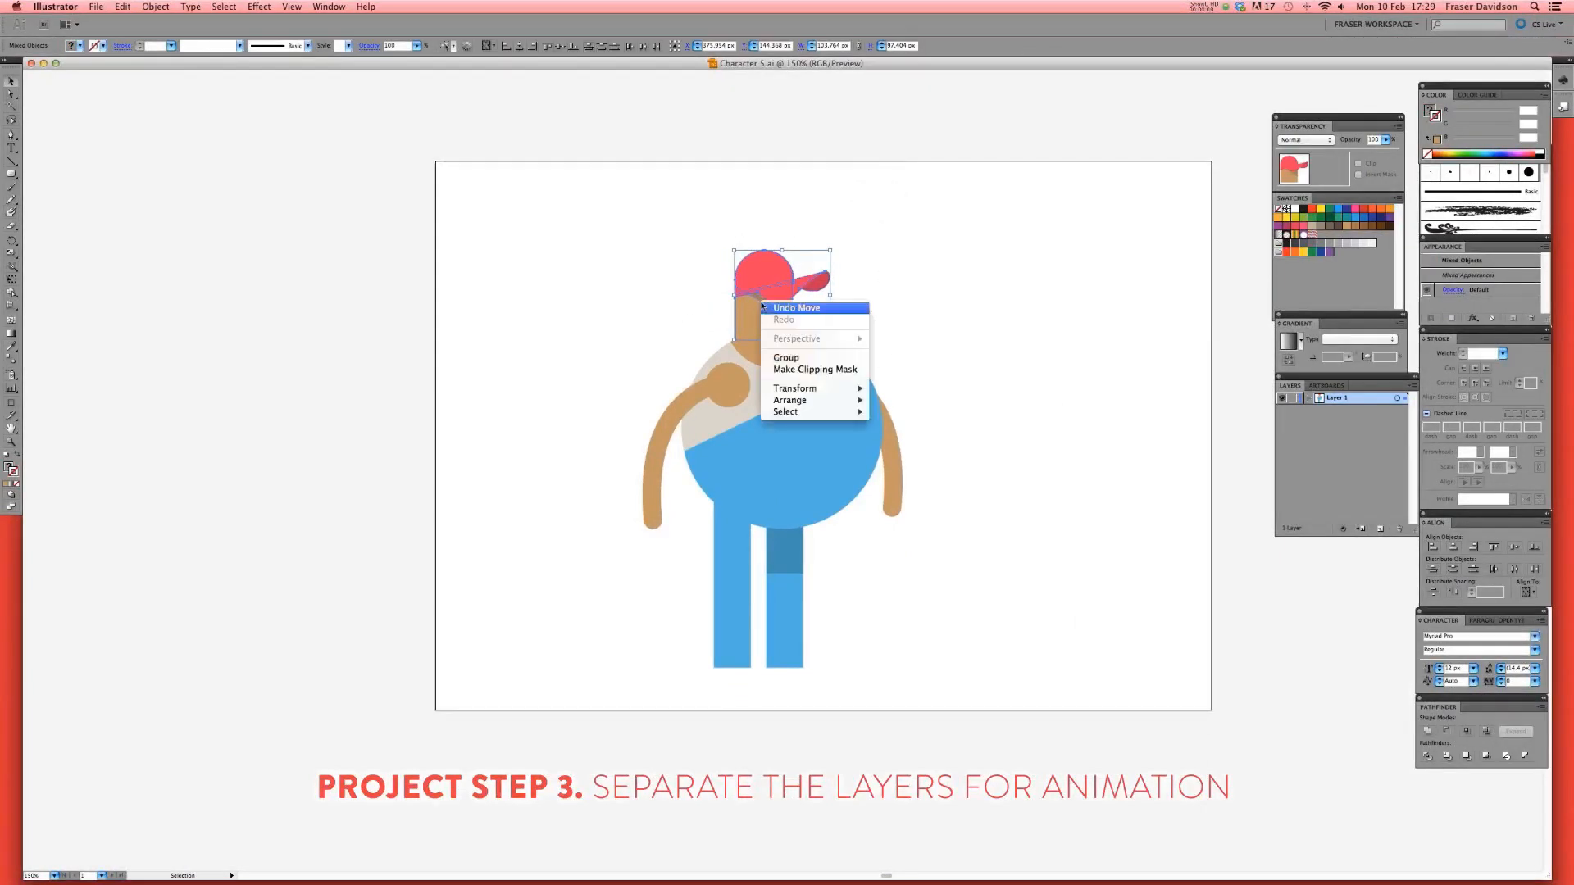
pyautogui.click(885, 240)
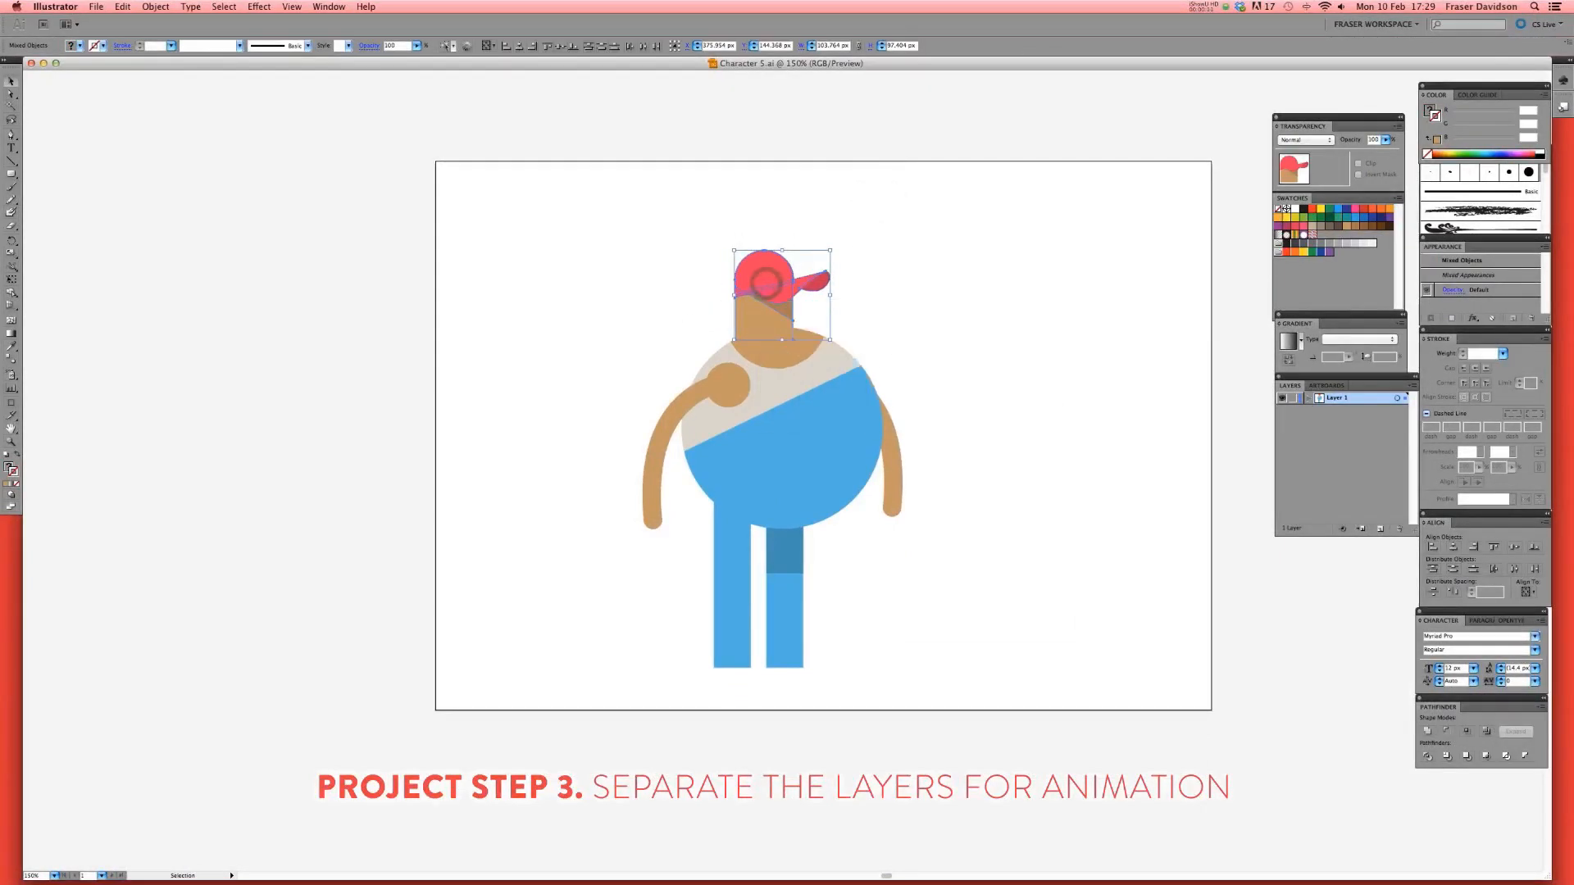
pyautogui.click(123, 6)
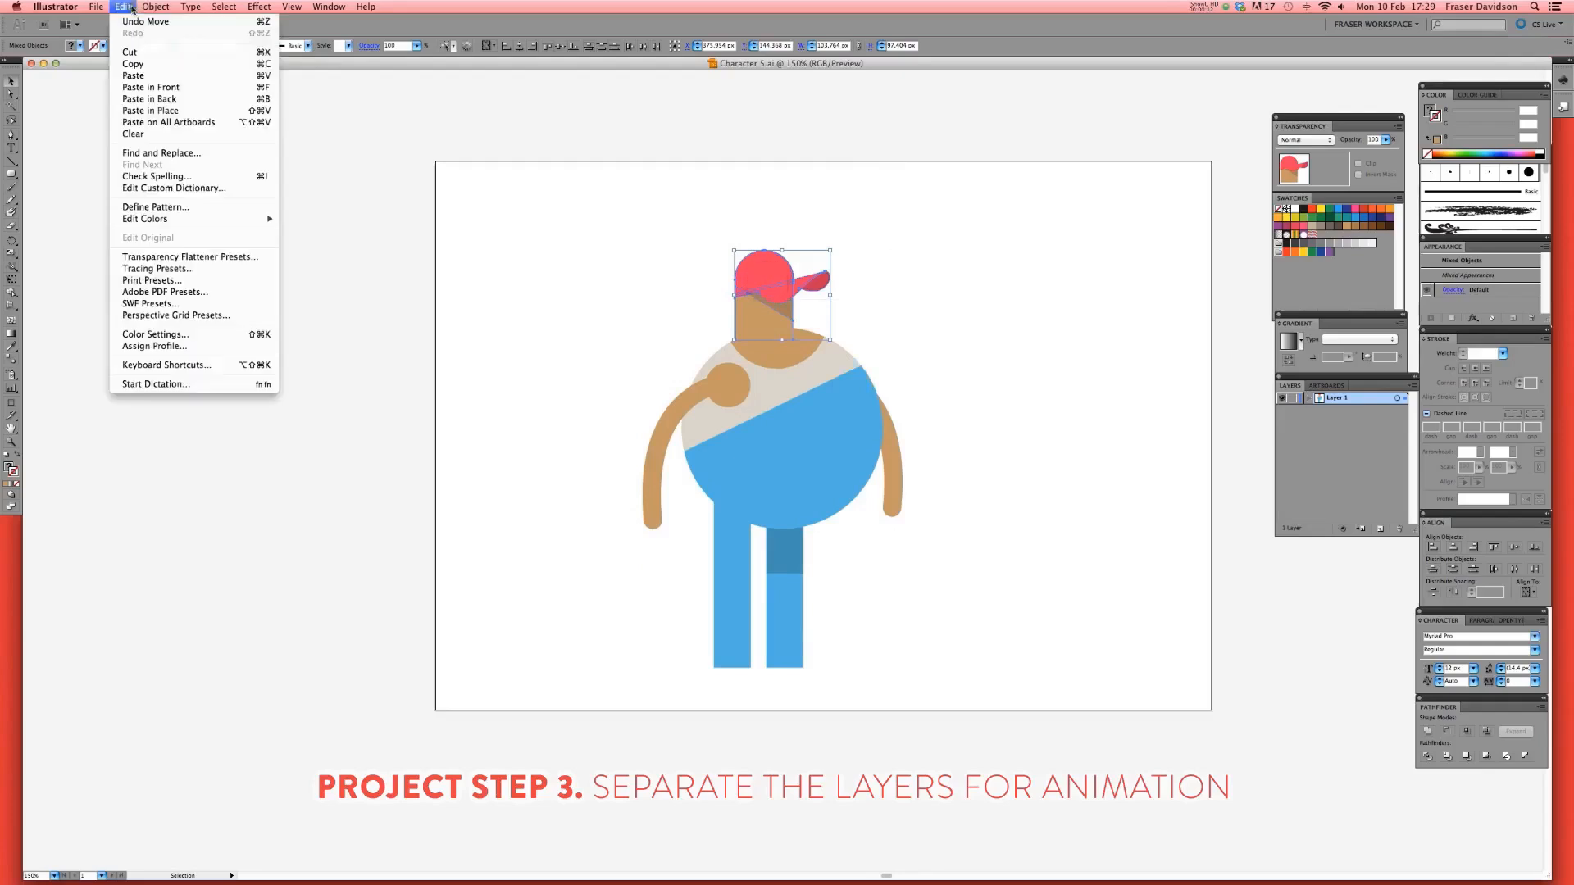
pyautogui.click(135, 53)
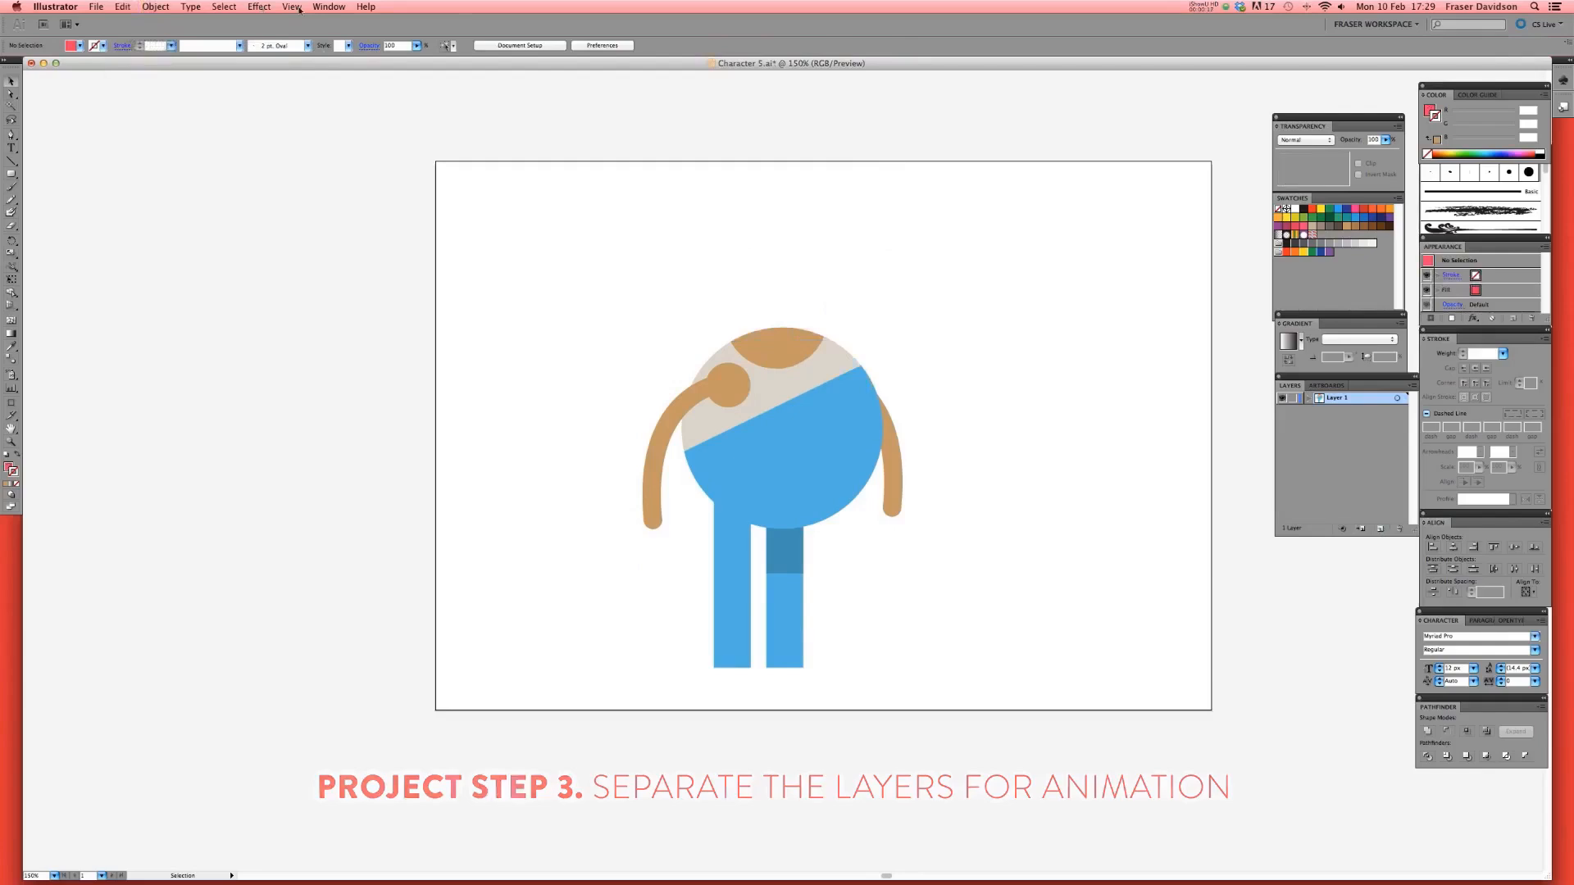
# - Create a new layer above the existing one and paste the cut head and cap in front on it
pyautogui.click(328, 6)
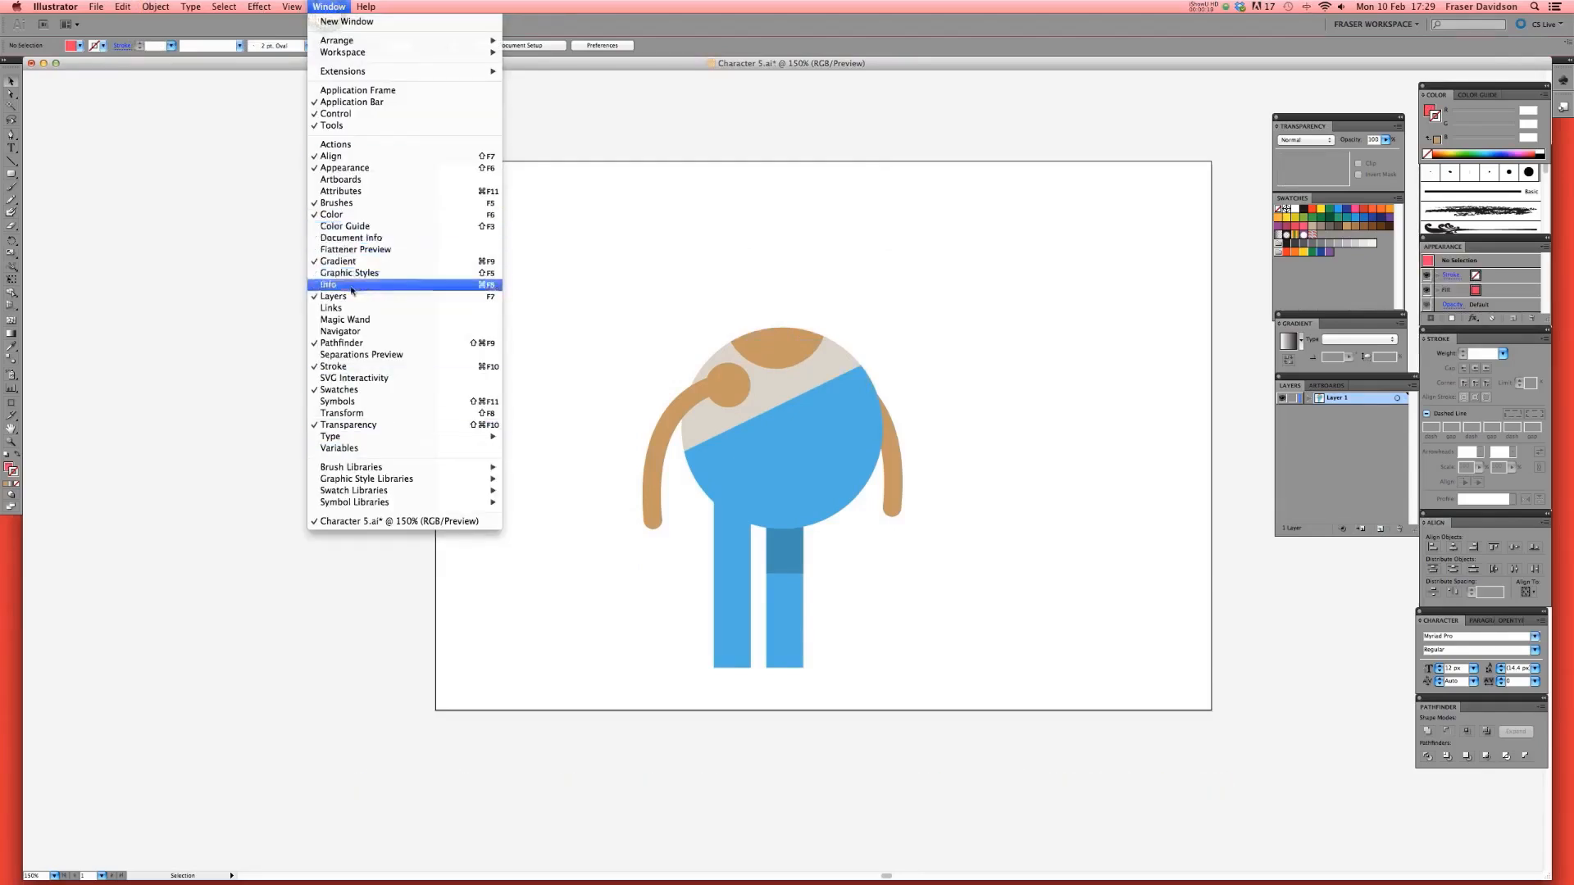
pyautogui.click(329, 6)
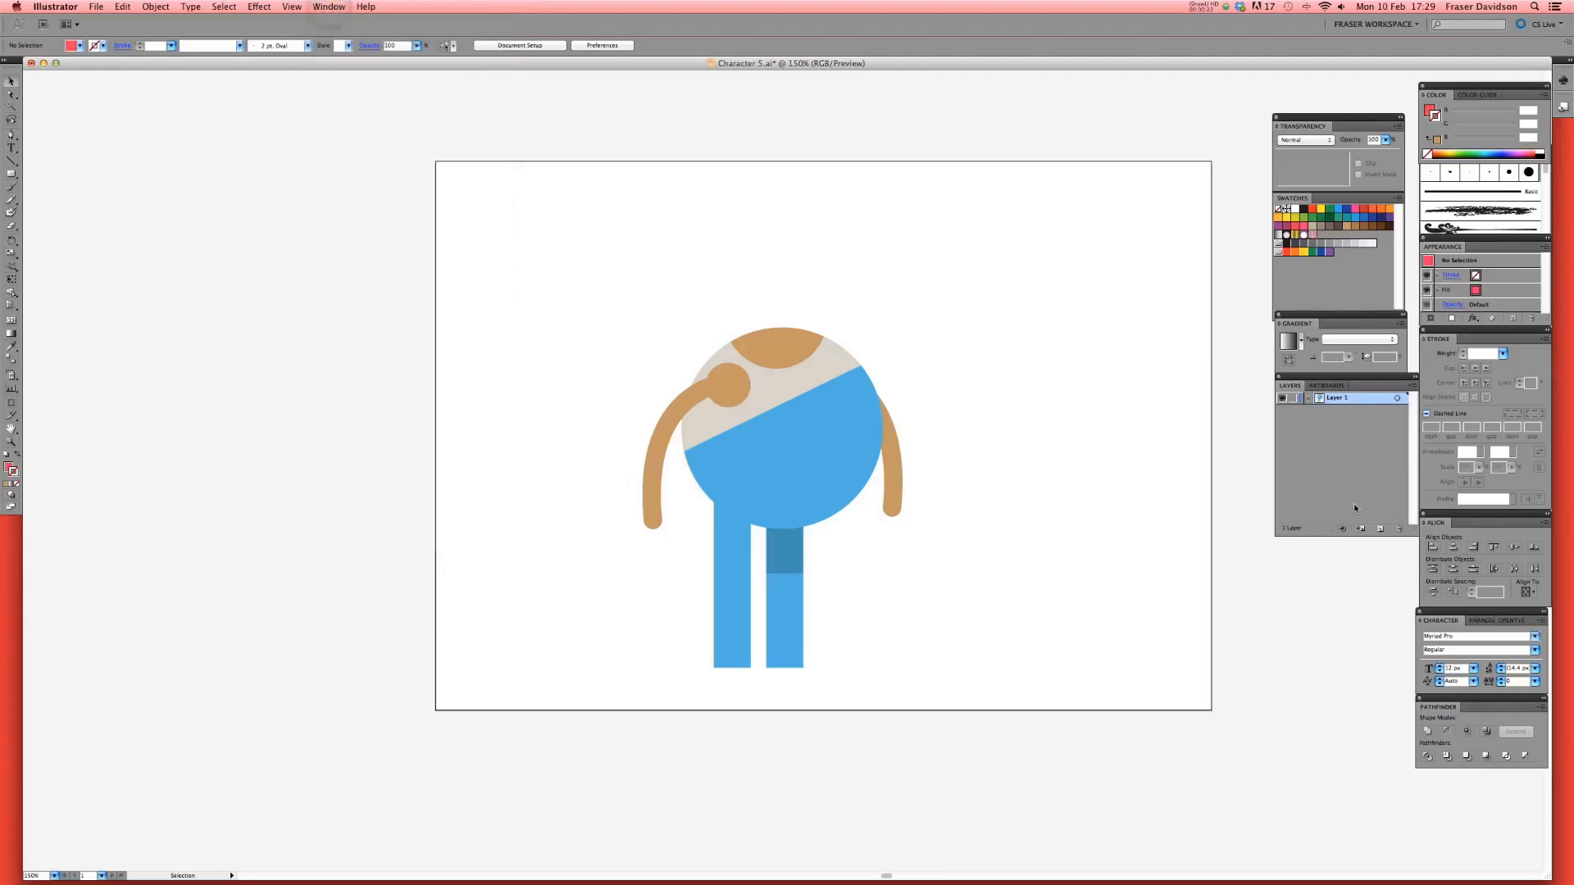
pyautogui.click(1381, 530)
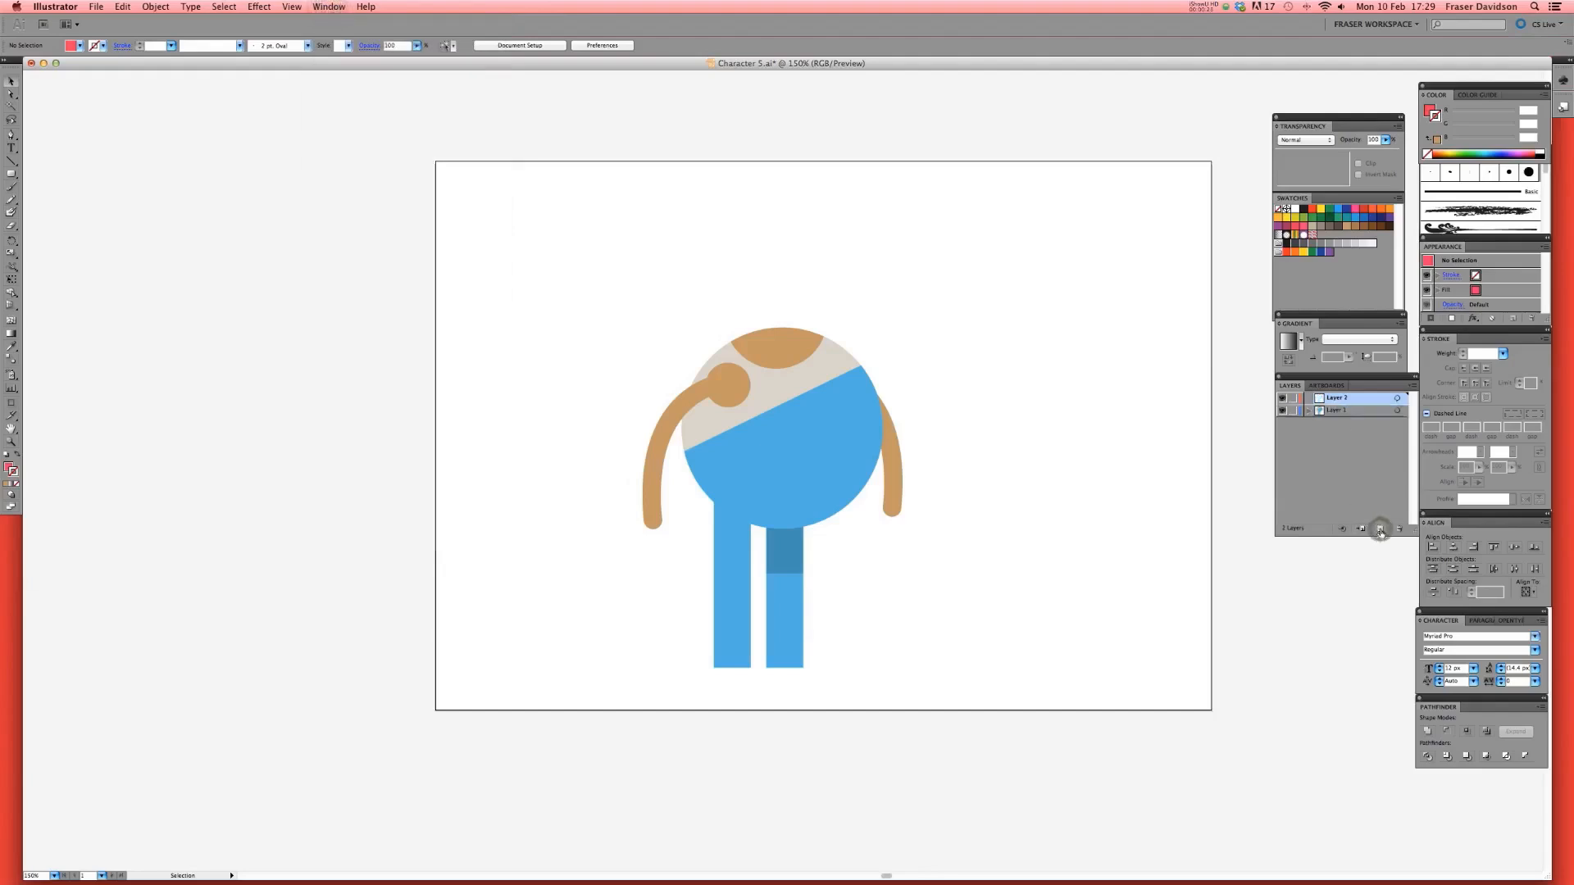
pyautogui.press('a')
pyautogui.click(123, 7)
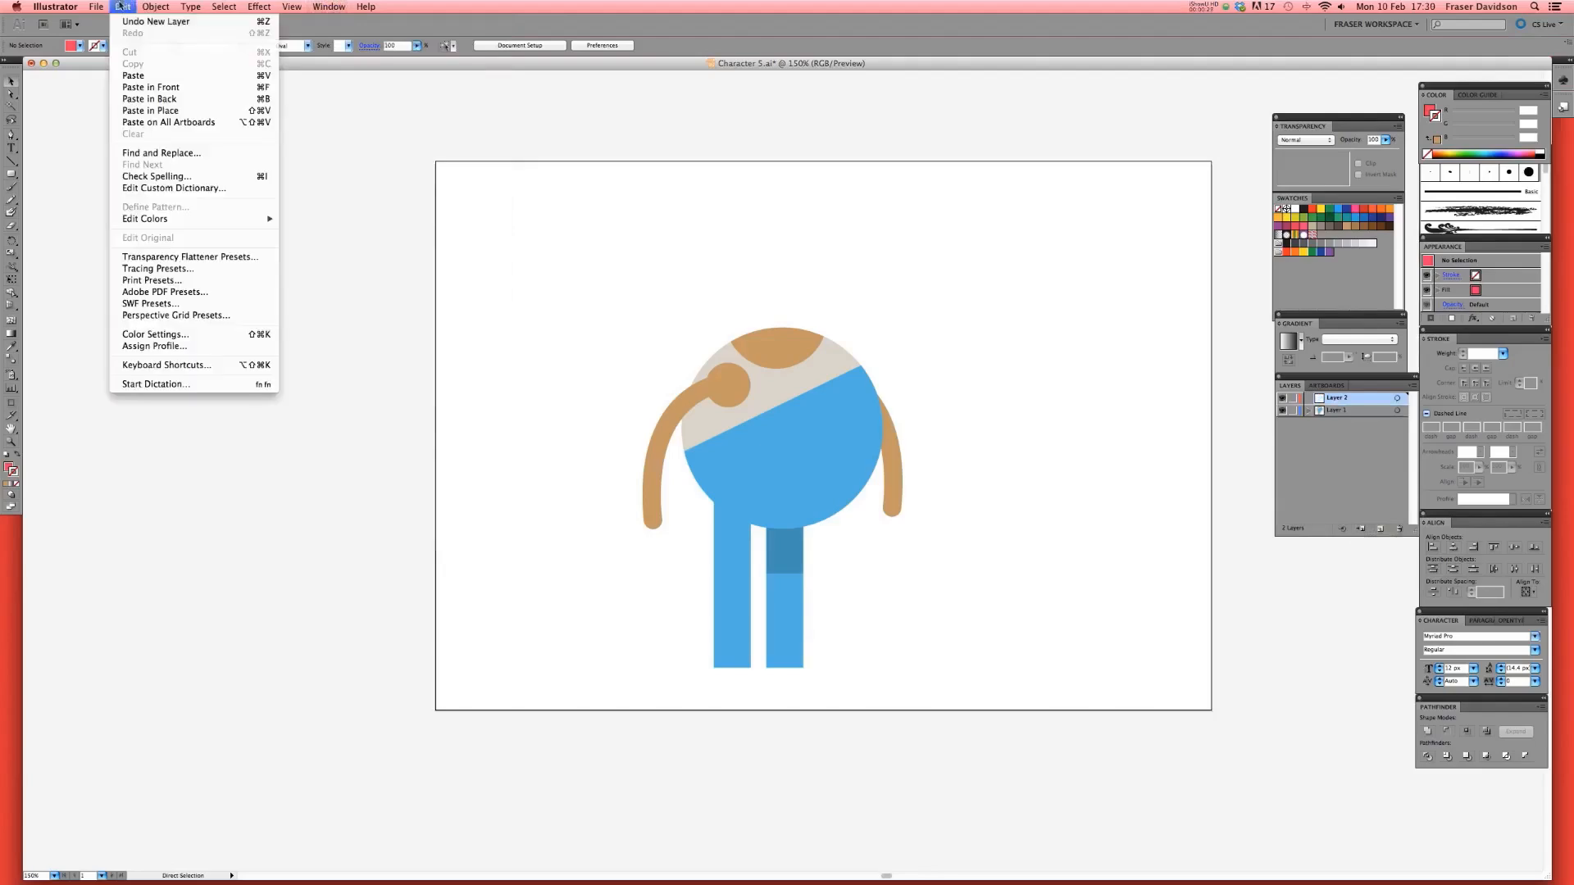
pyautogui.click(138, 89)
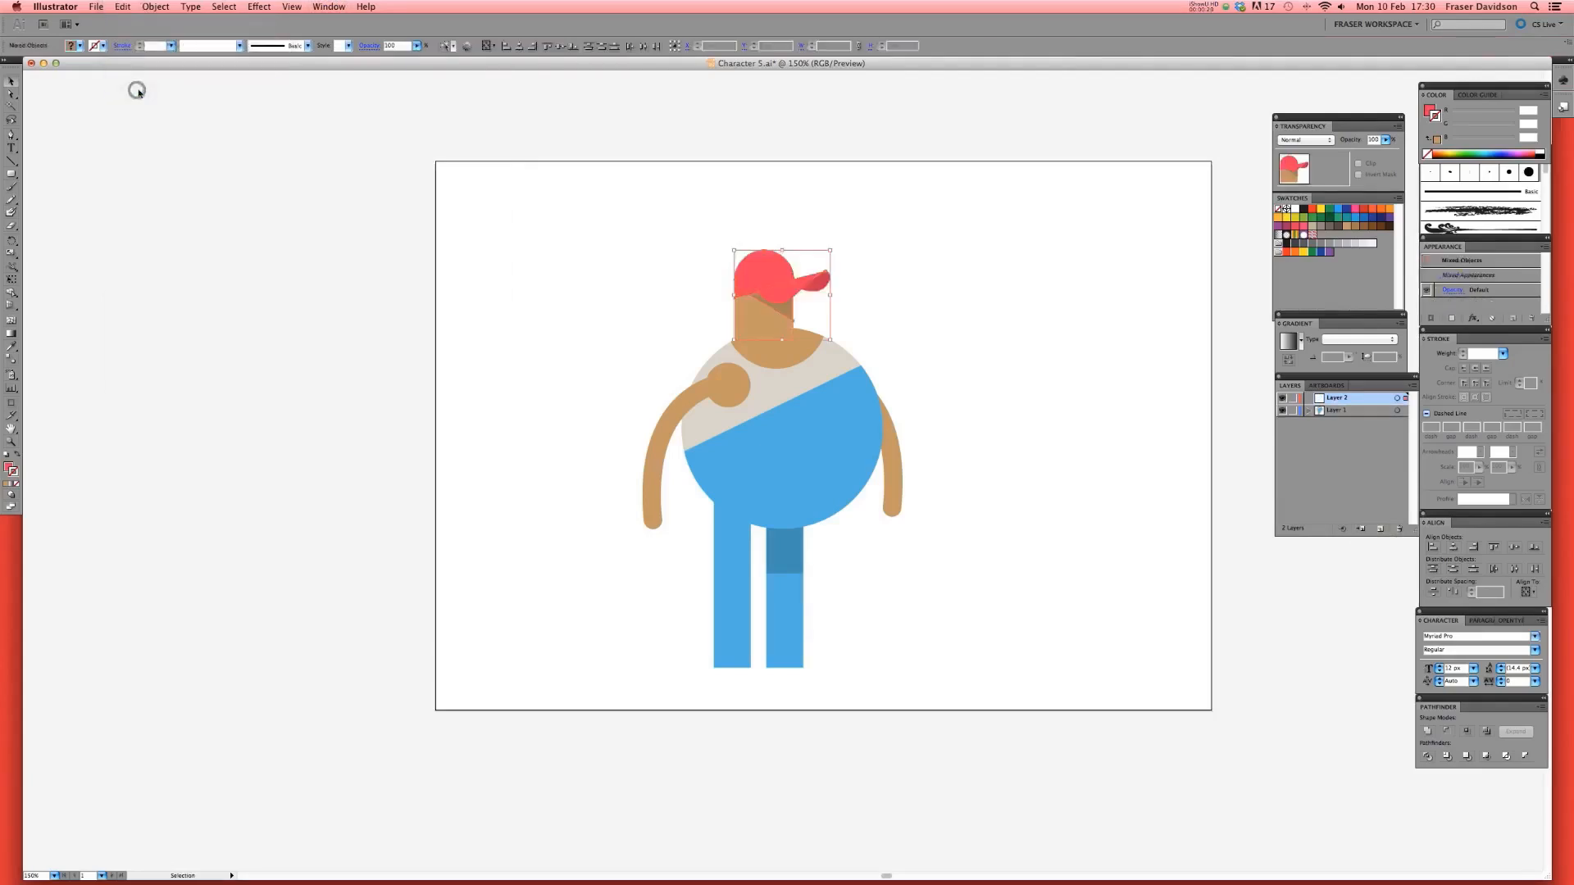
# - Rename the new layer holding the pasted head and cap as Head
pyautogui.scroll(1, 1189, 327)
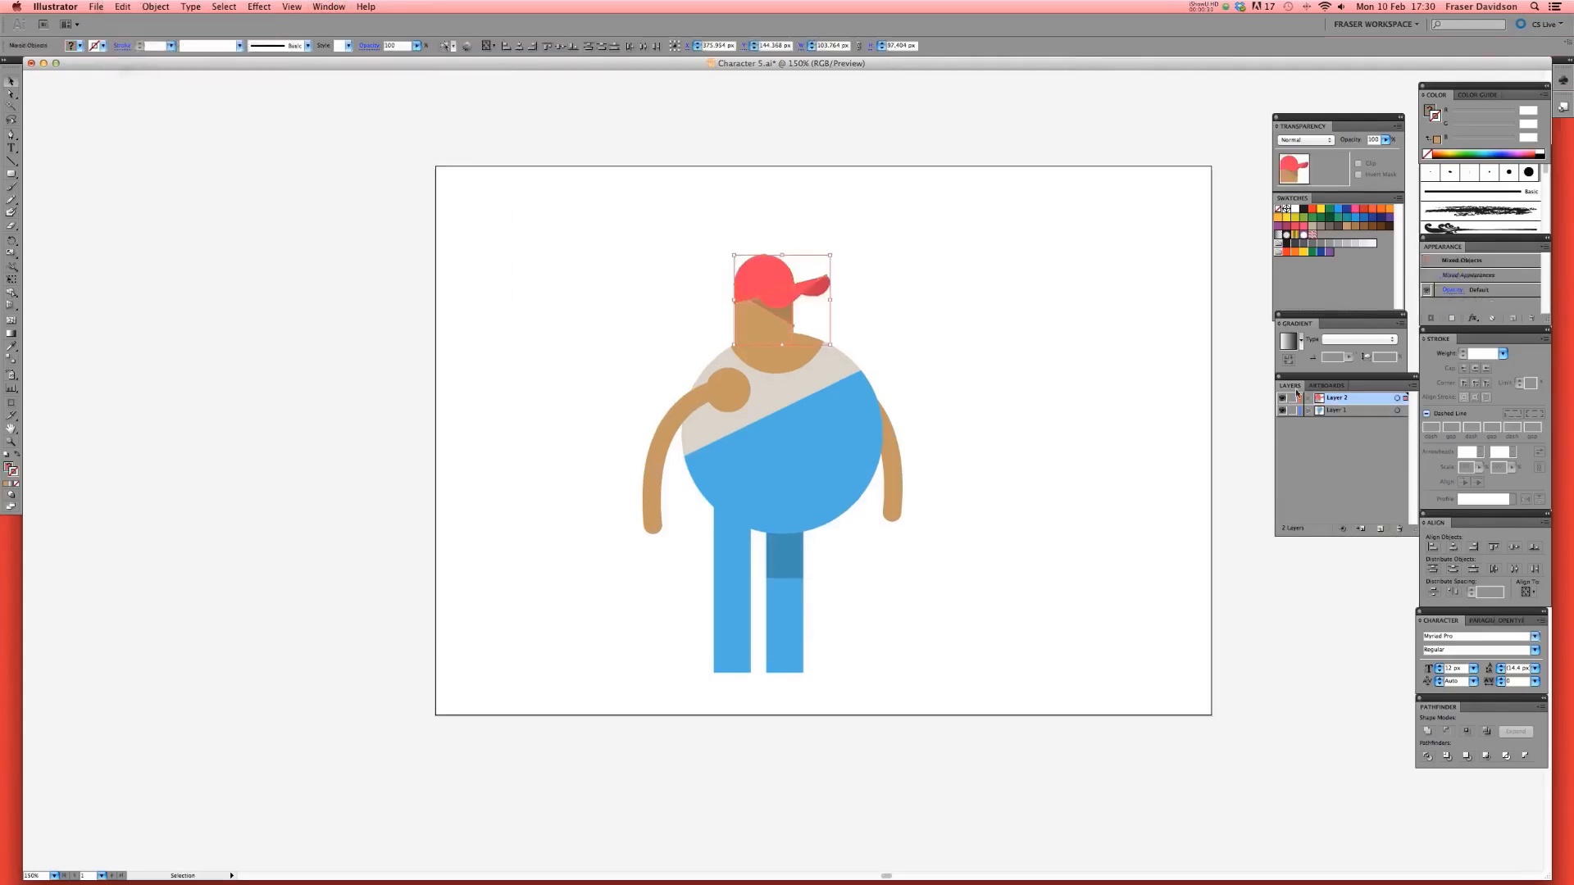
pyautogui.doubleClick(1342, 401)
pyautogui.write('Head')
pyautogui.press('Return')
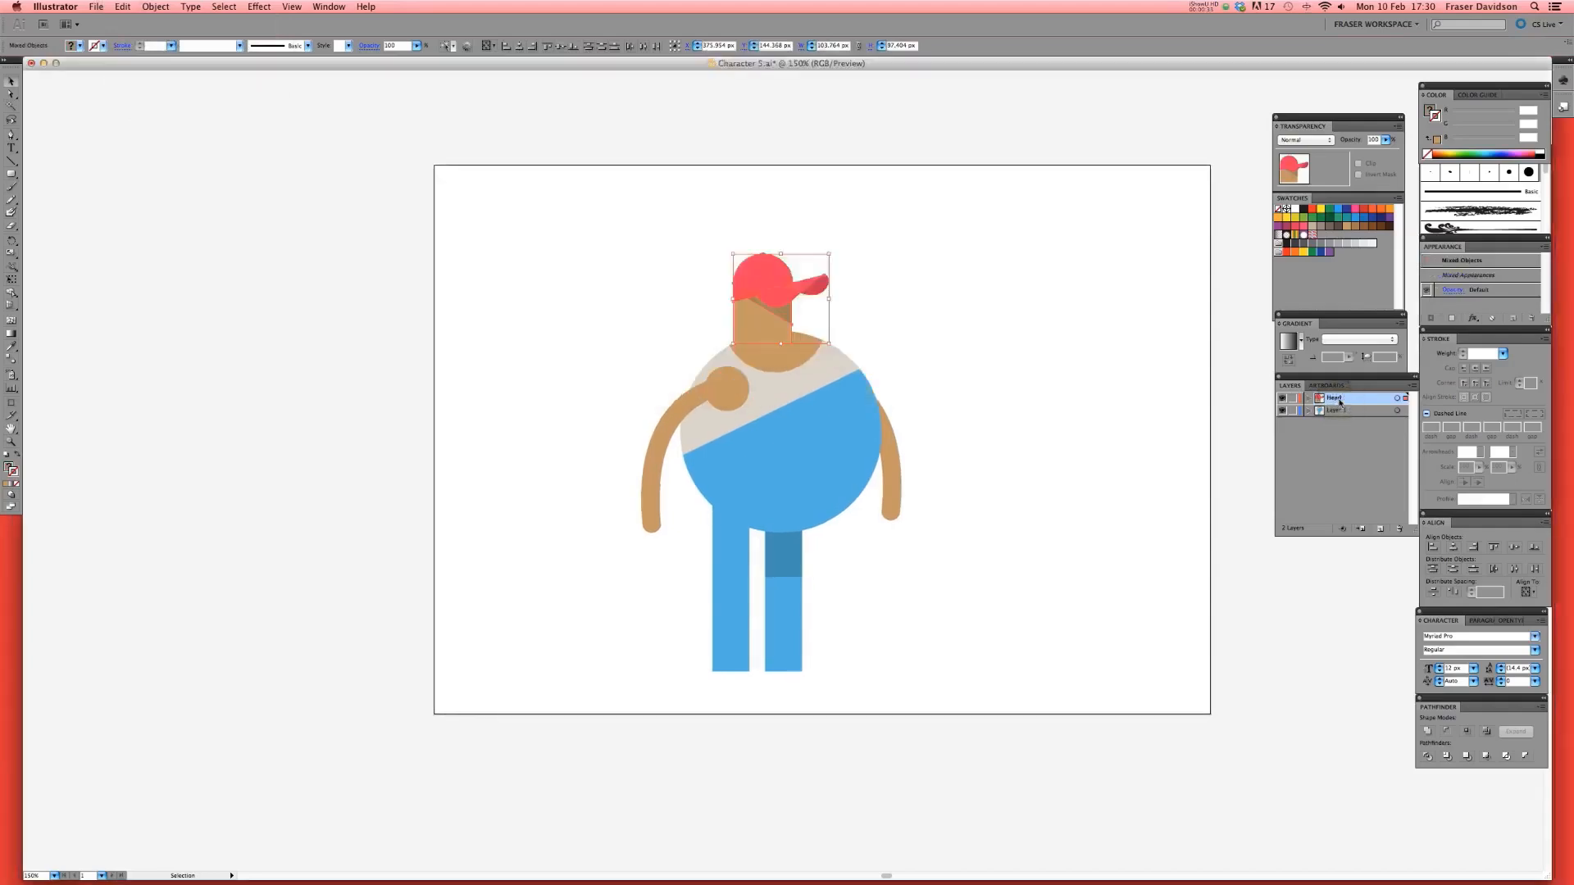
# - Cut the torso group from the original layer
pyautogui.click(786, 411)
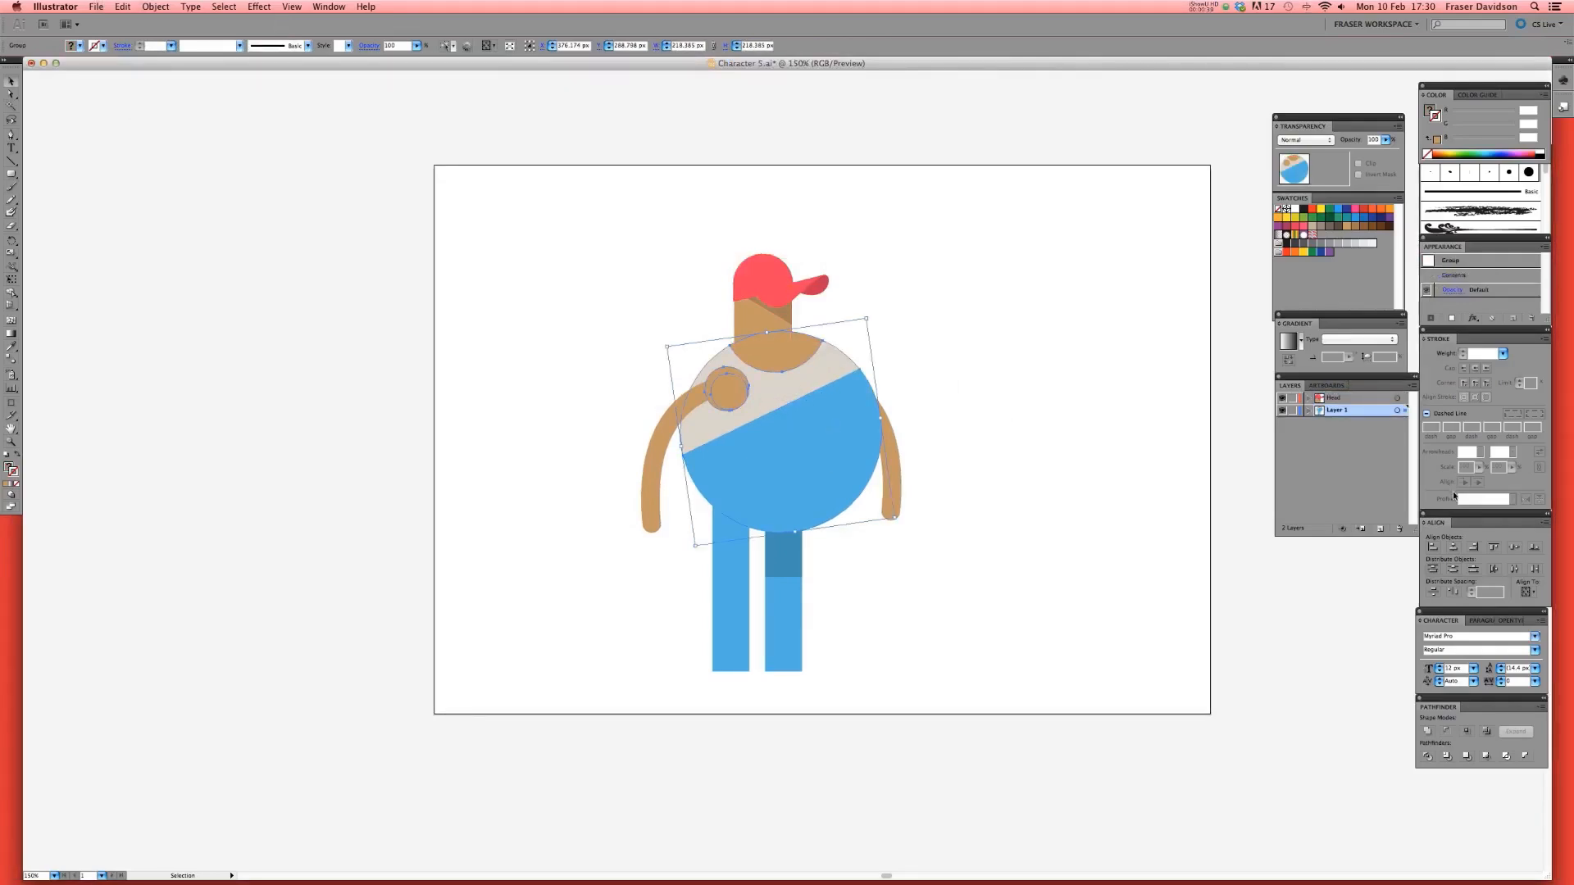
pyautogui.click(123, 7)
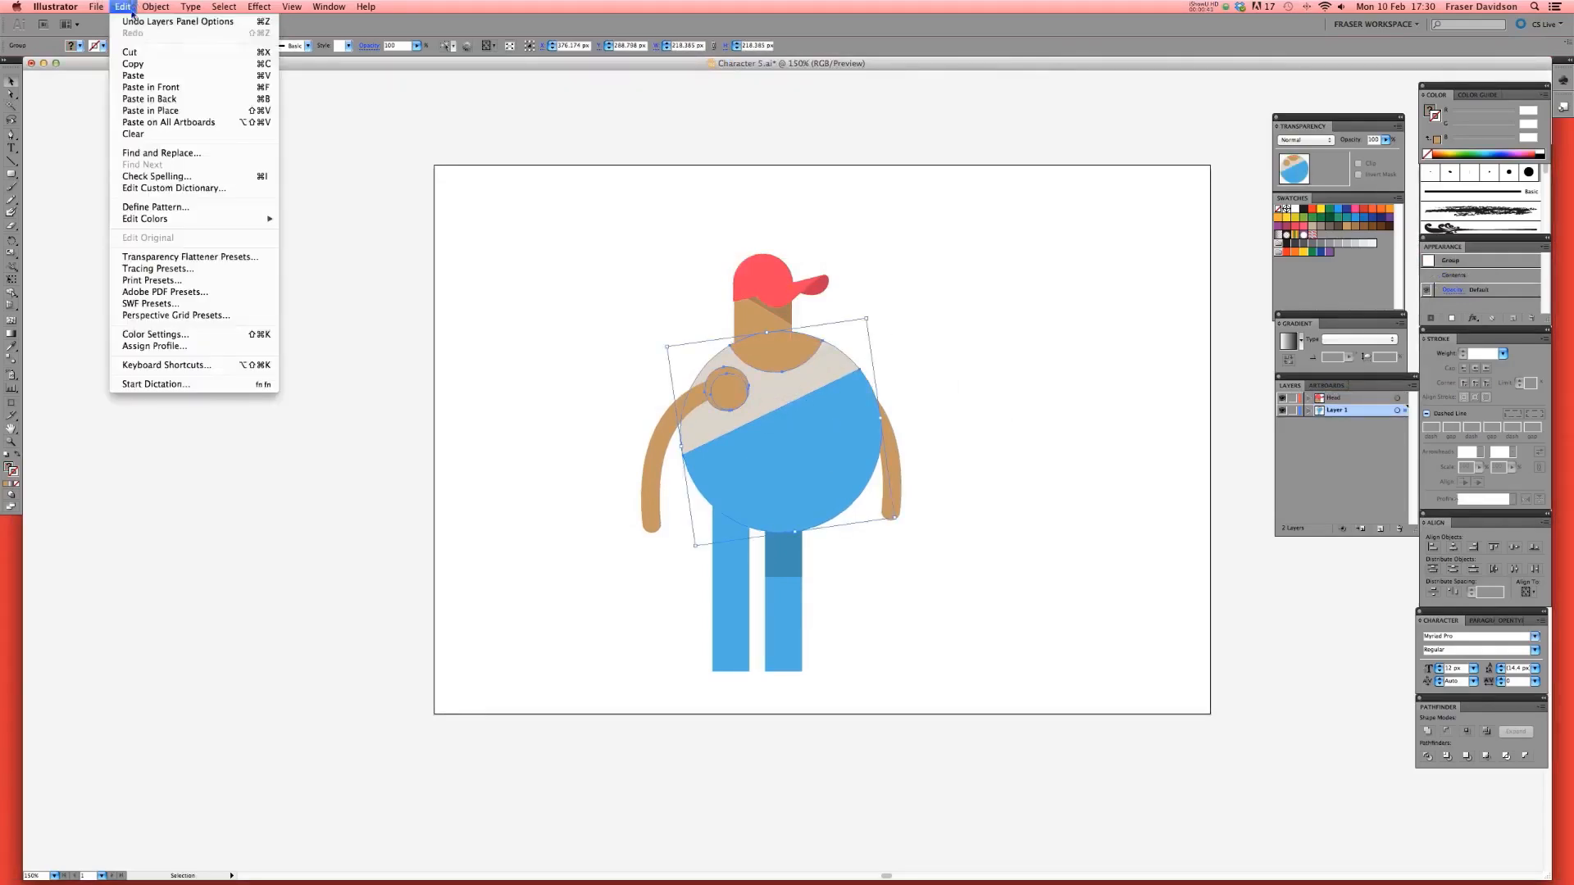
pyautogui.click(136, 47)
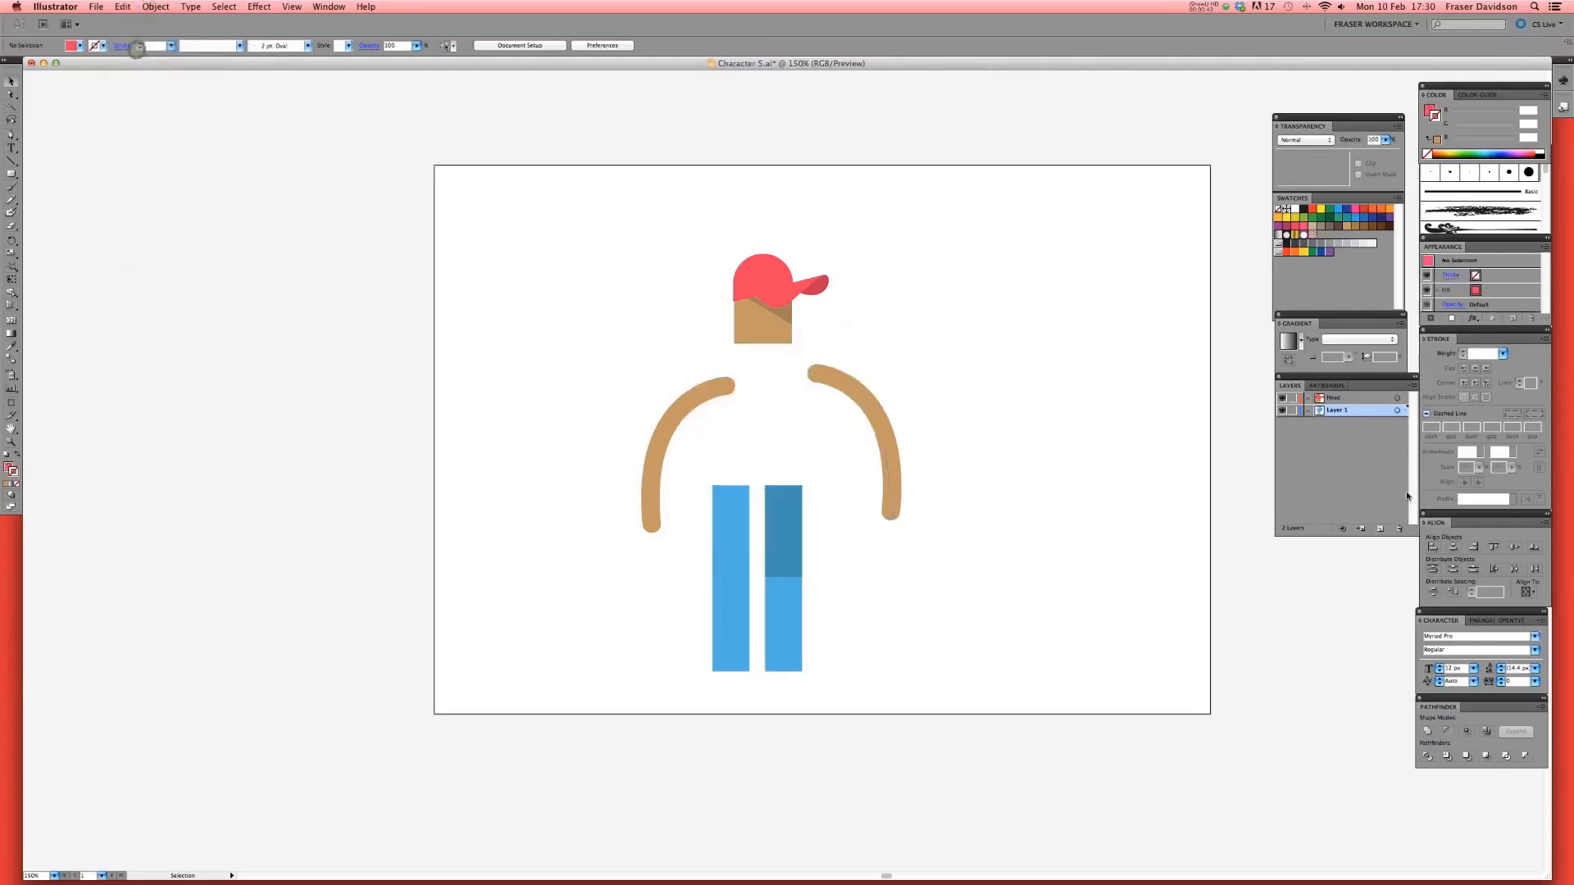
# - Paste the torso in front on a new layer between Head and Layer 1, and name that layer Torso
pyautogui.click(1380, 528)
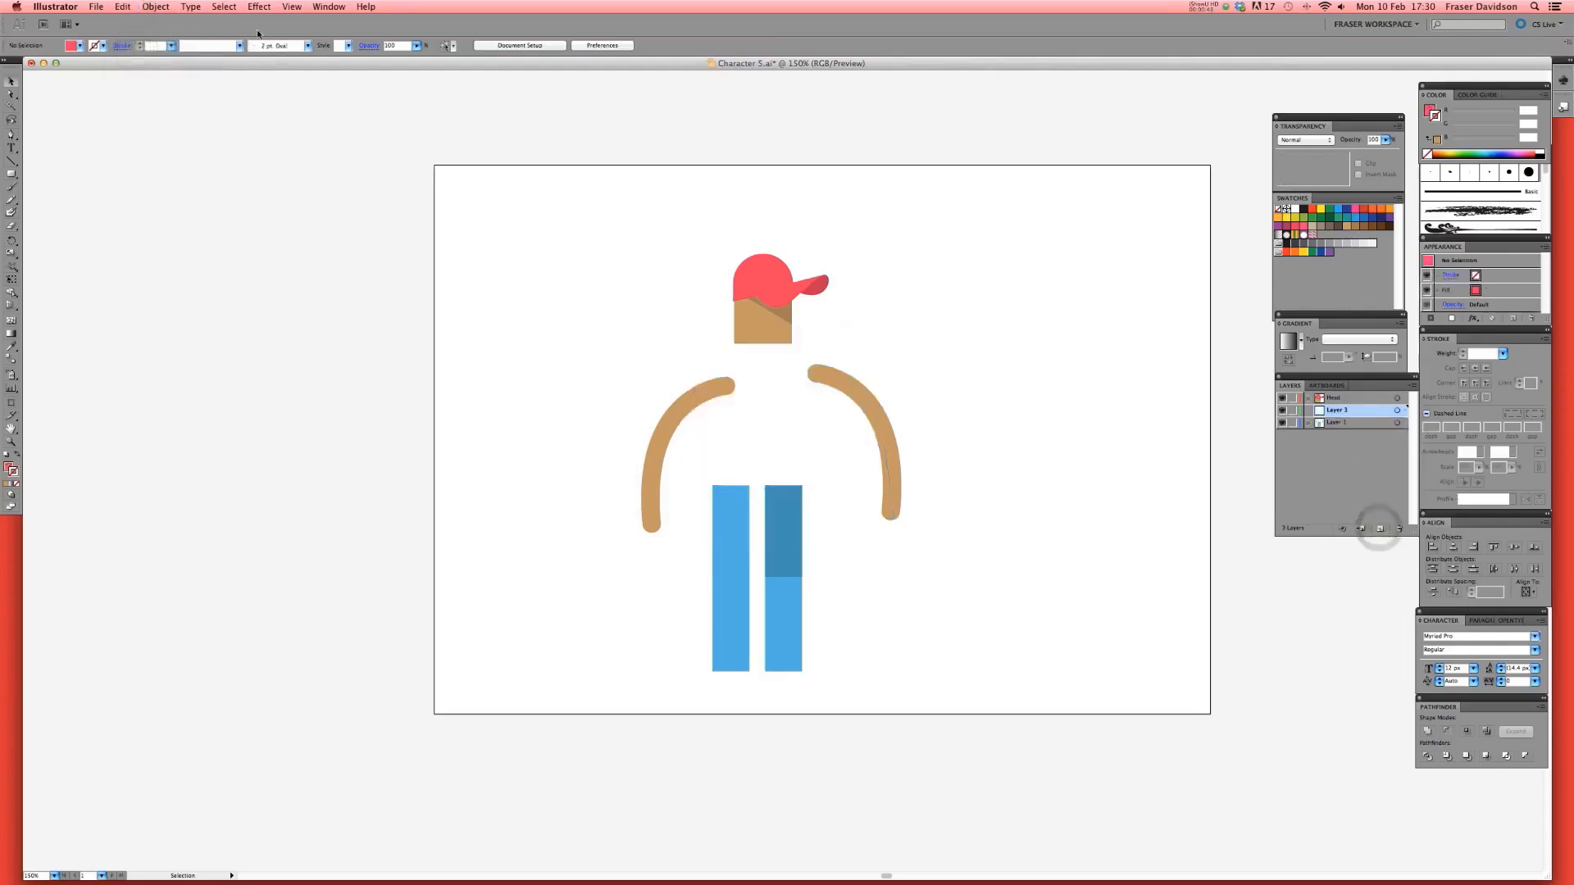
pyautogui.click(123, 6)
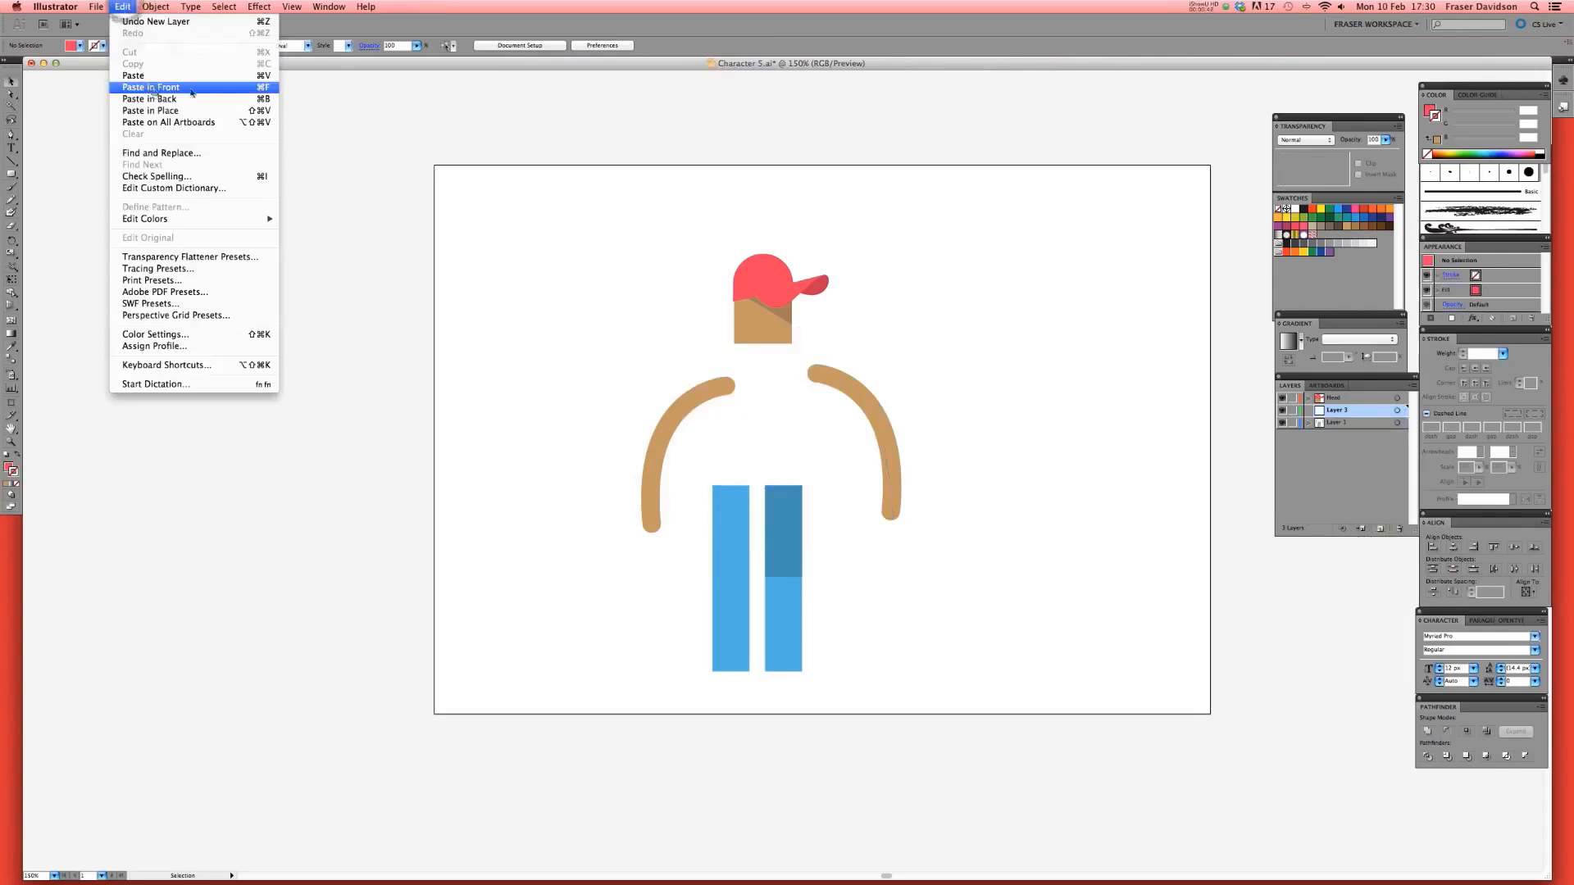
pyautogui.click(152, 90)
pyautogui.doubleClick(1340, 414)
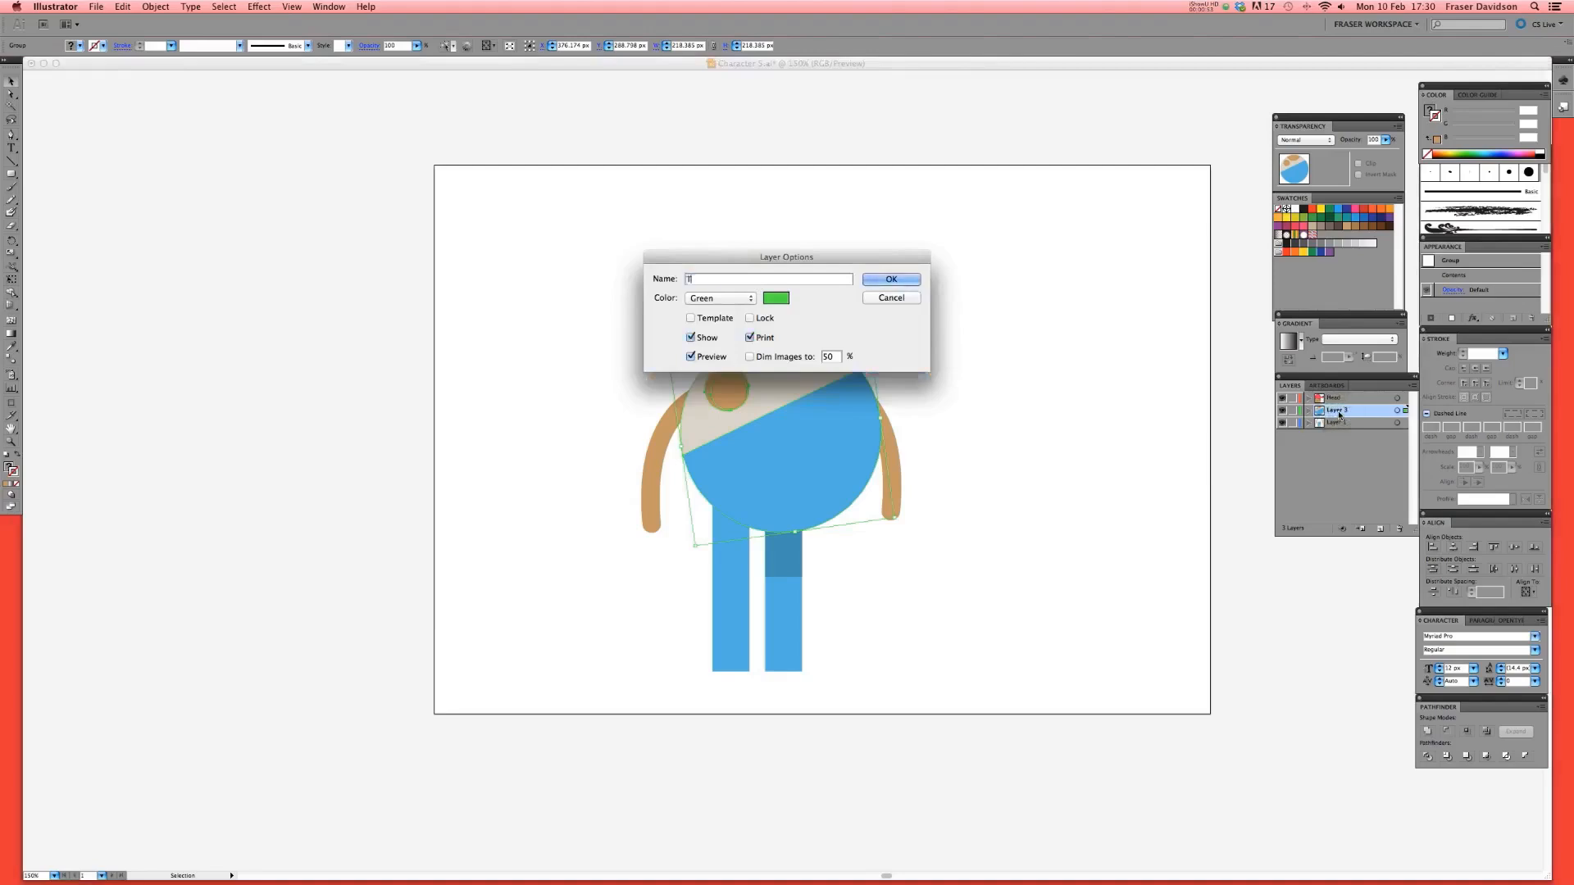
pyautogui.press('Return')
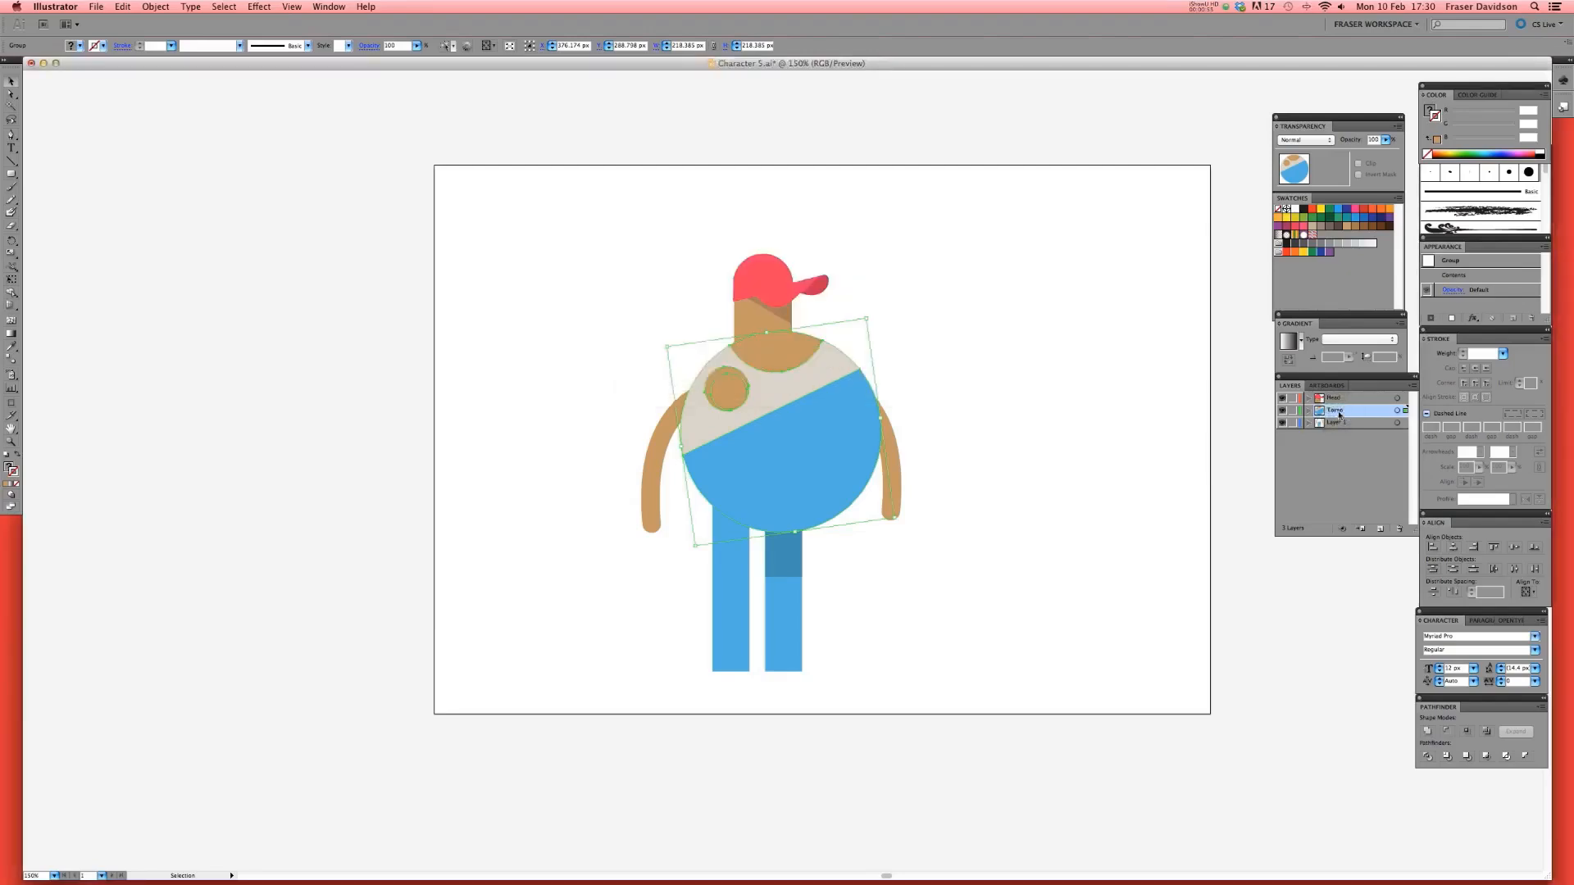
# - Select the front arm and front leg together and cut them from the artwork
pyautogui.scroll(-2, 1040, 461)
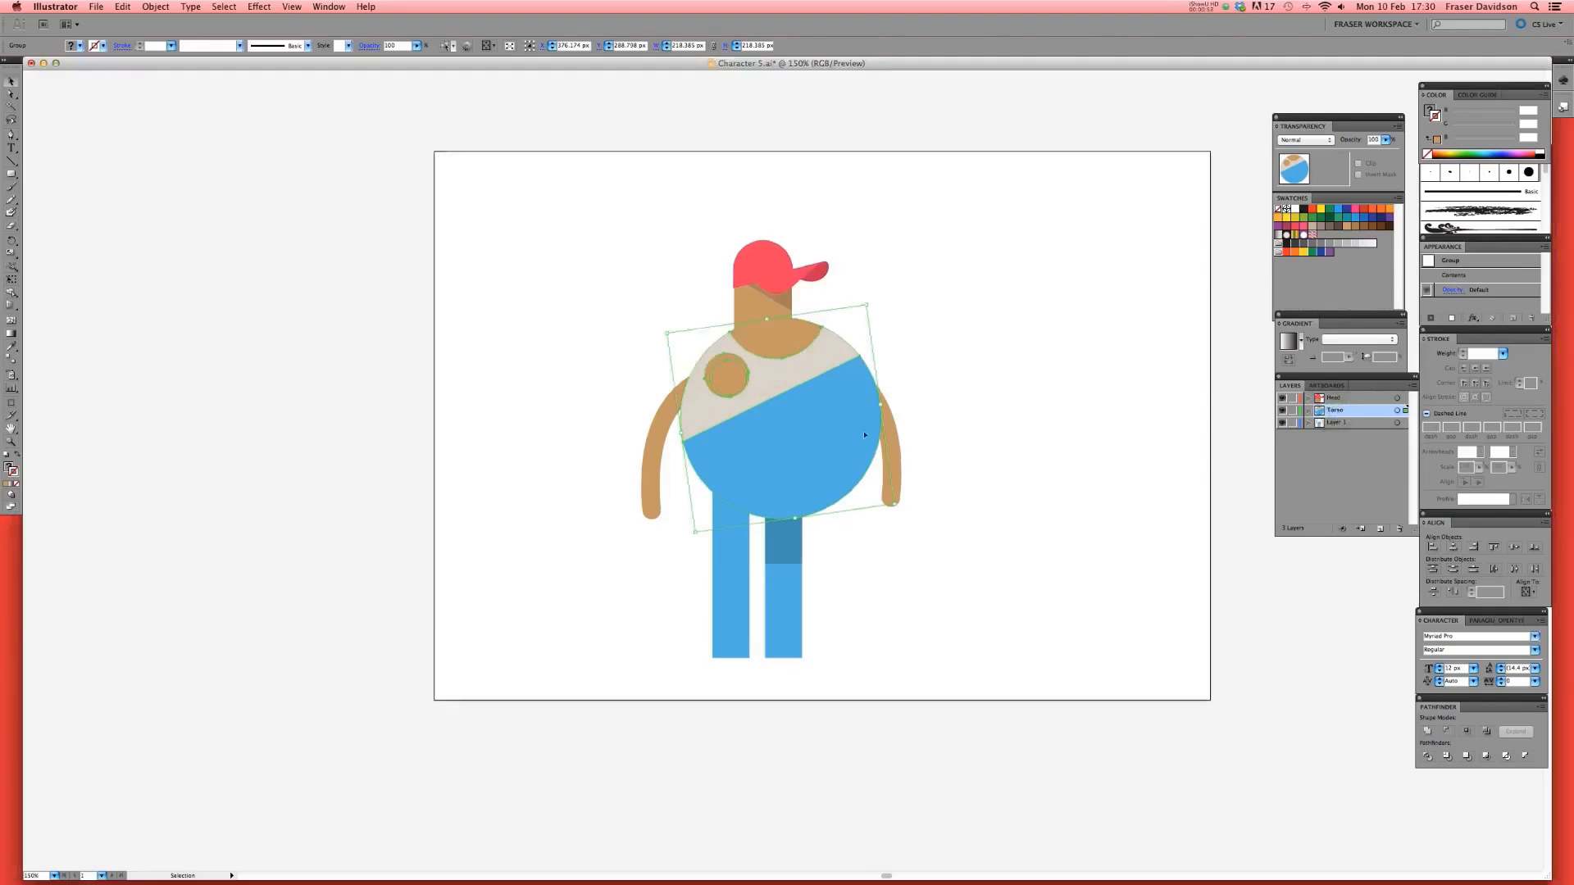
pyautogui.click(615, 449)
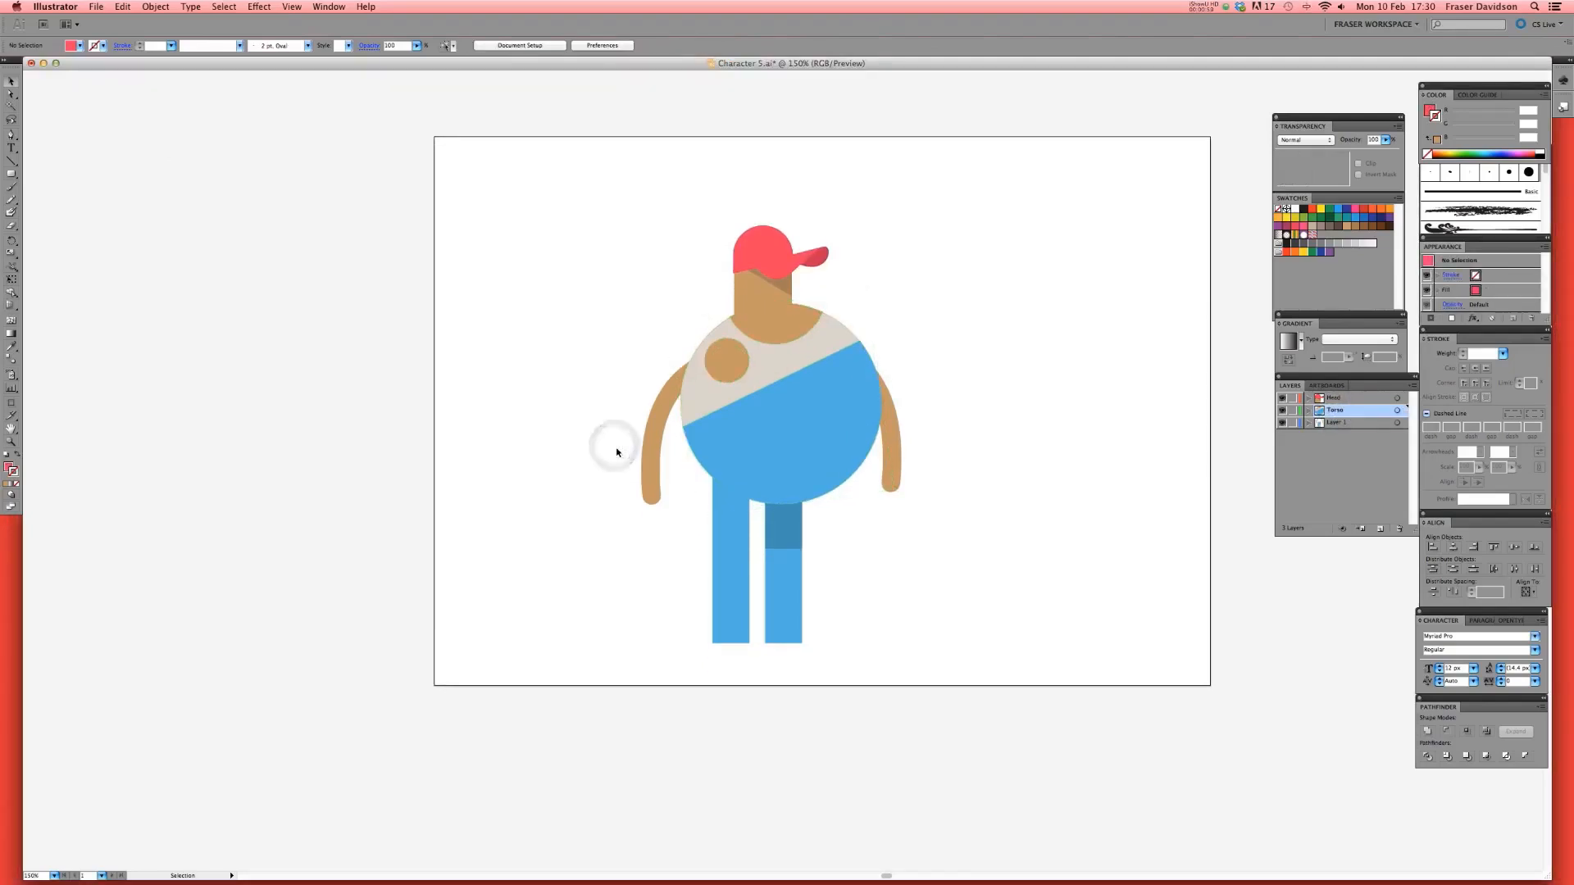
pyautogui.hscroll(-1, 617, 452)
pyautogui.moveTo(616, 449); pyautogui.dragTo(678, 503)
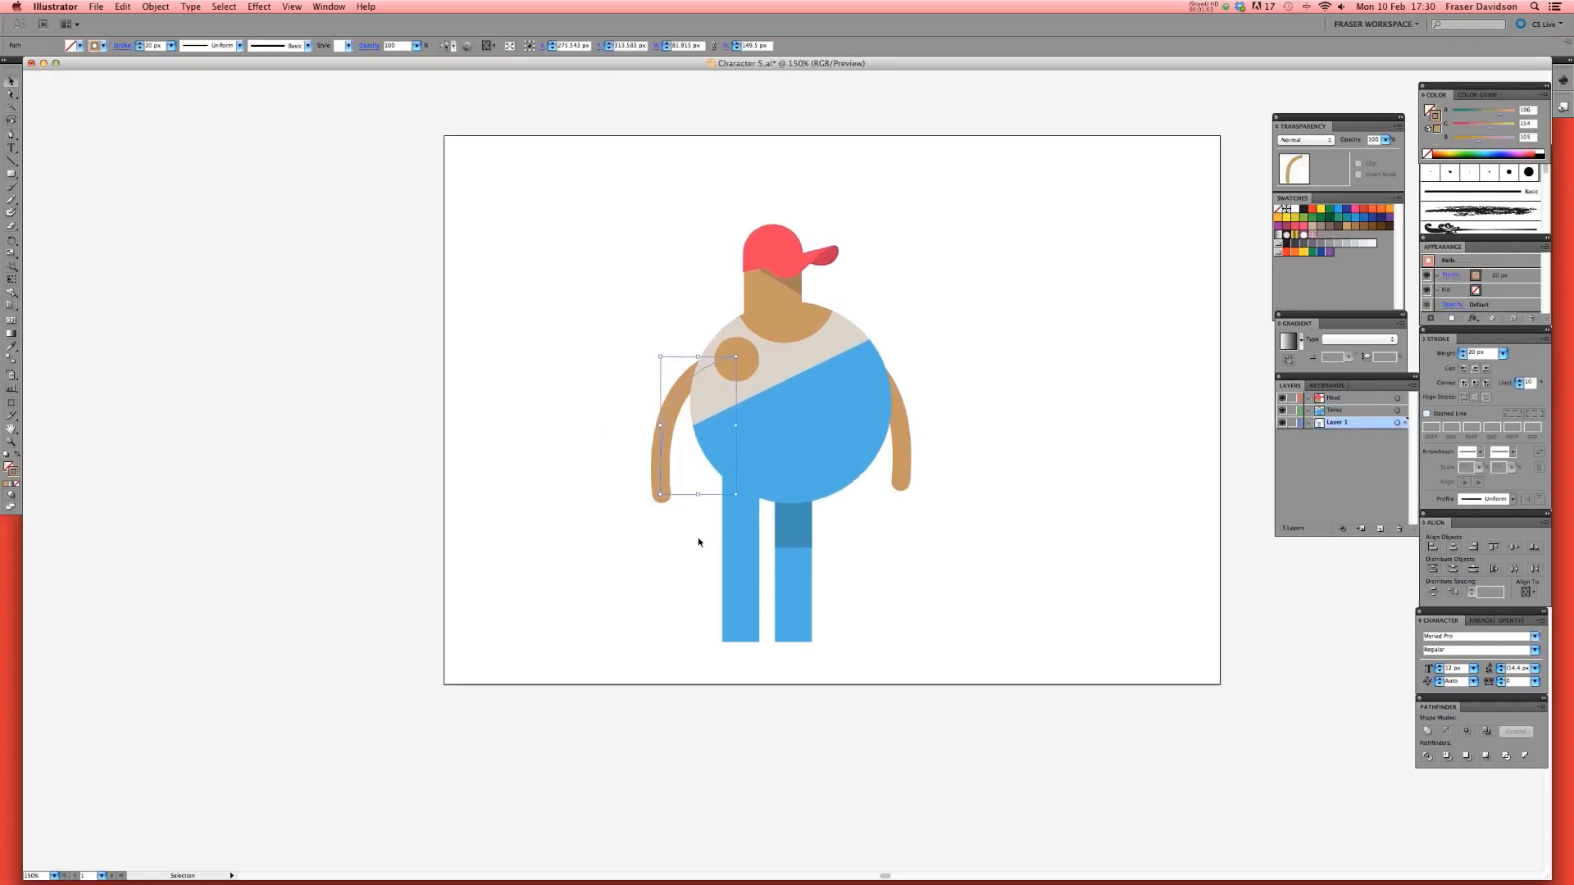
pyautogui.moveTo(705, 542); pyautogui.dragTo(763, 616)
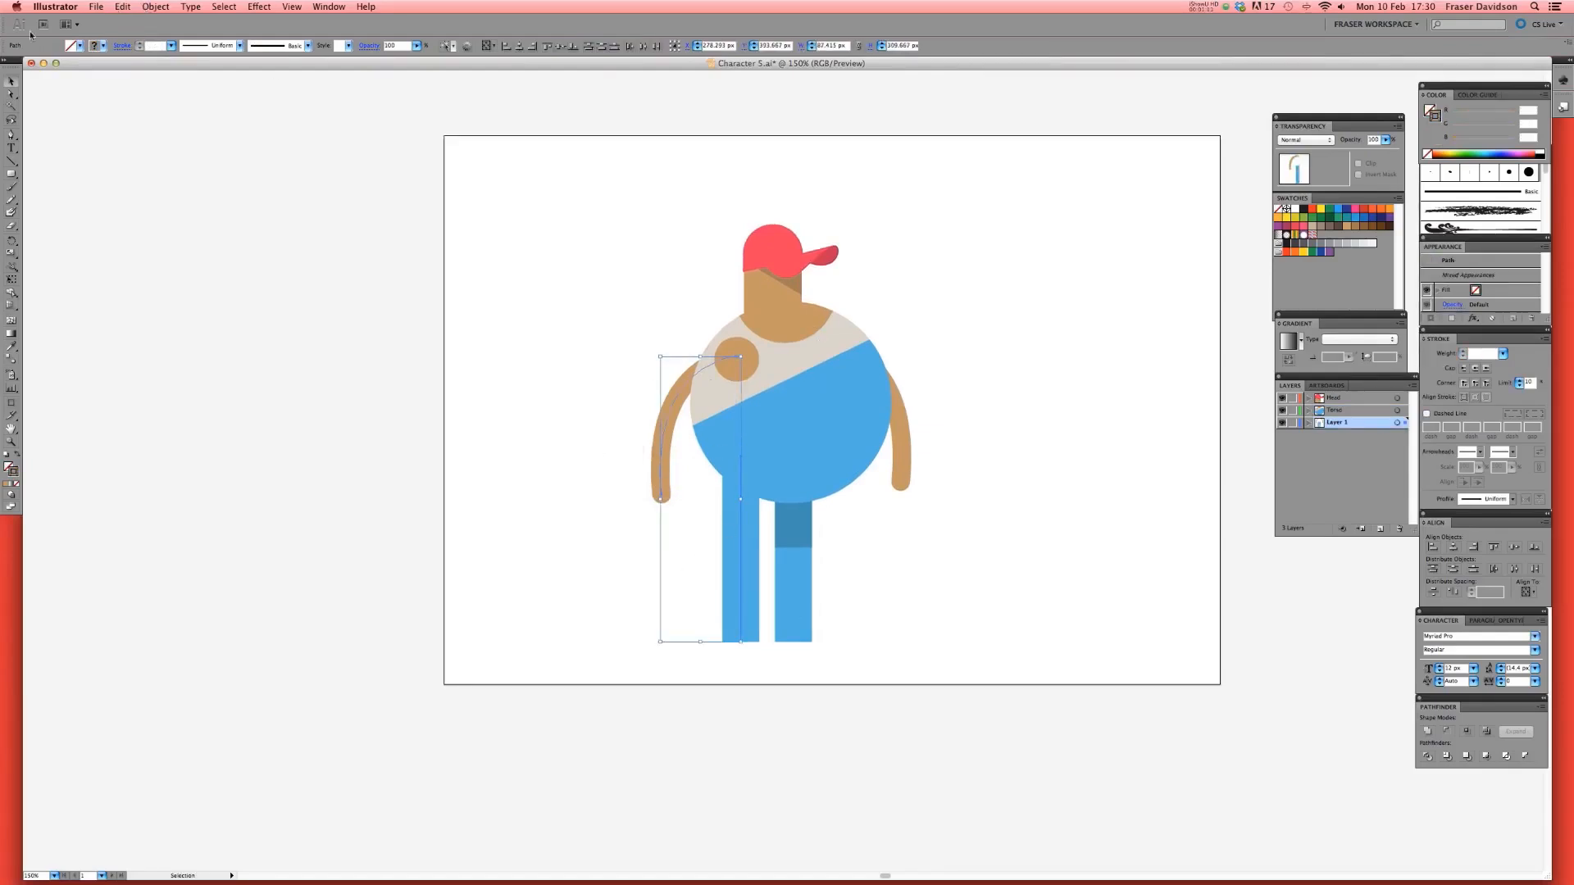
pyautogui.click(121, 6)
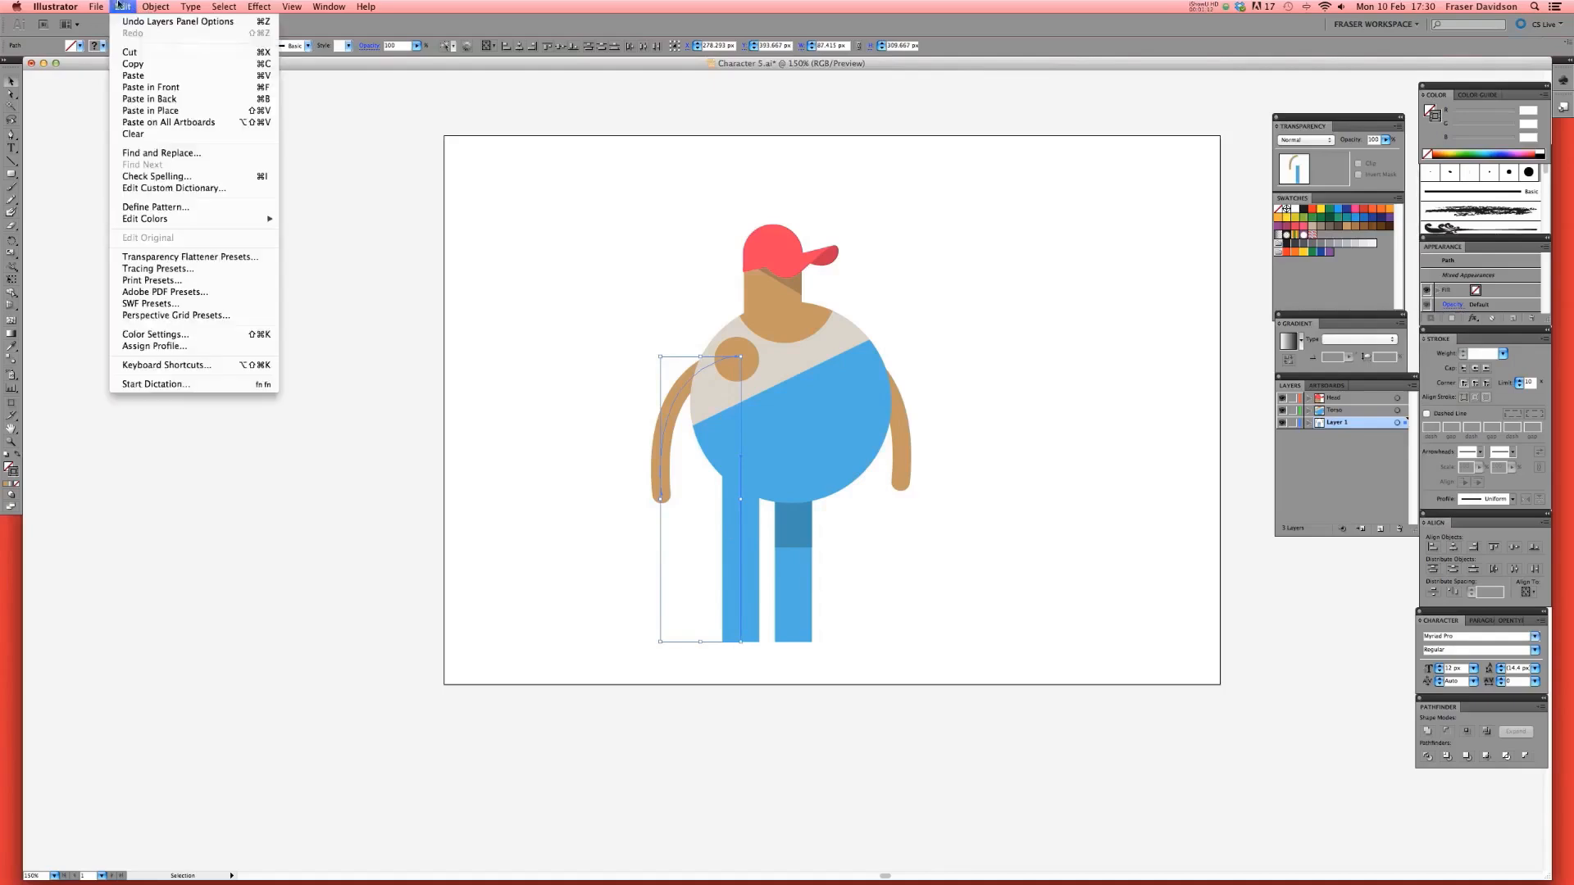
pyautogui.click(138, 53)
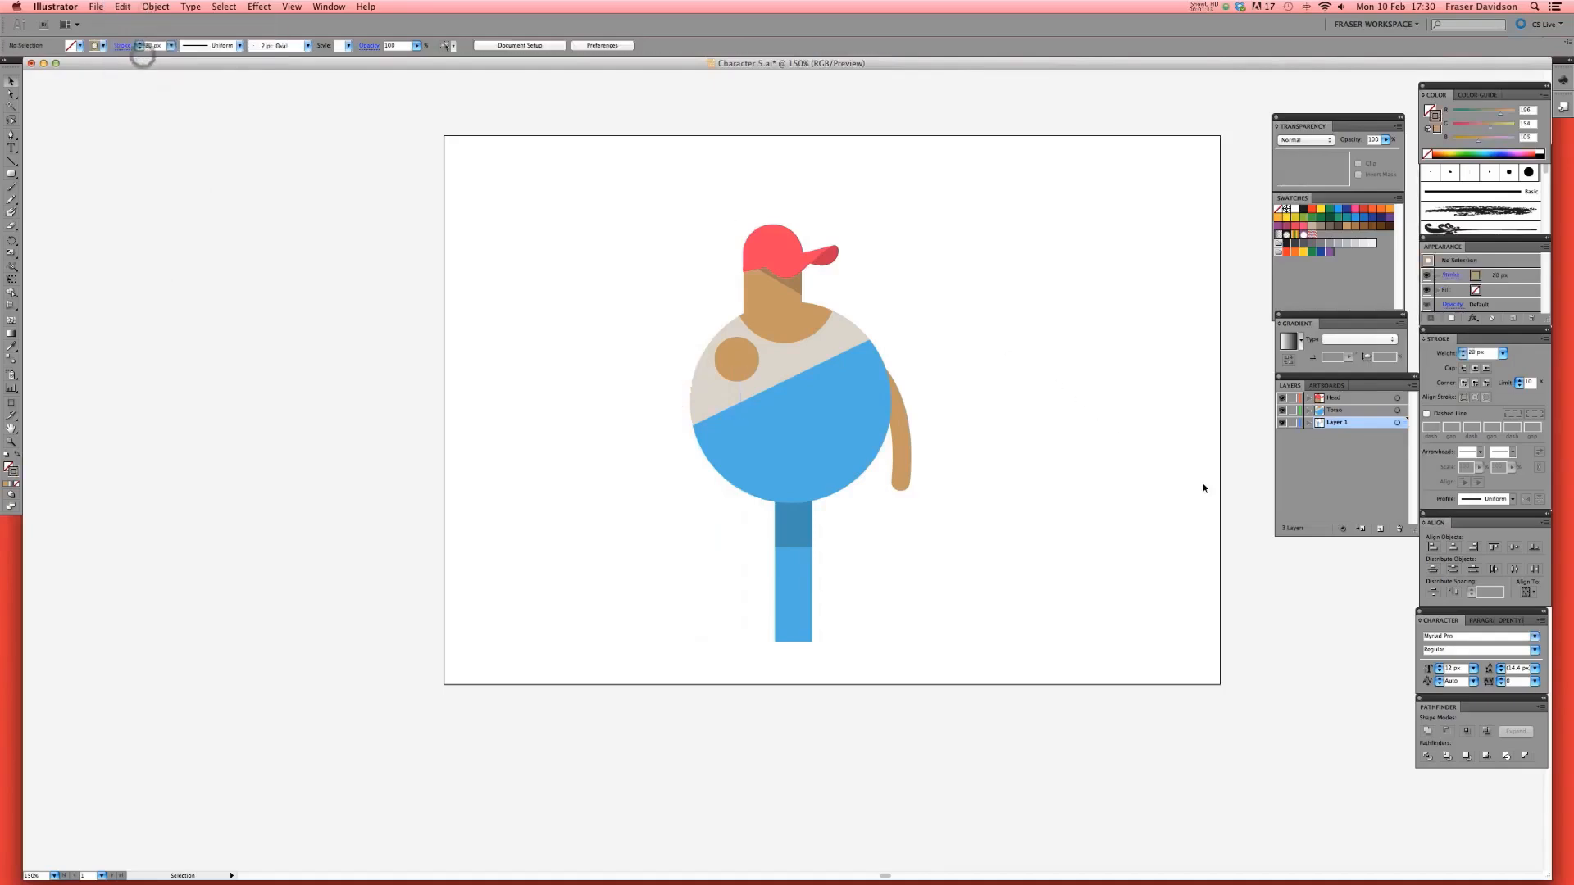
# - Create a new layer directly above Torso and paste the cut arm and leg in front on it
pyautogui.click(1380, 529)
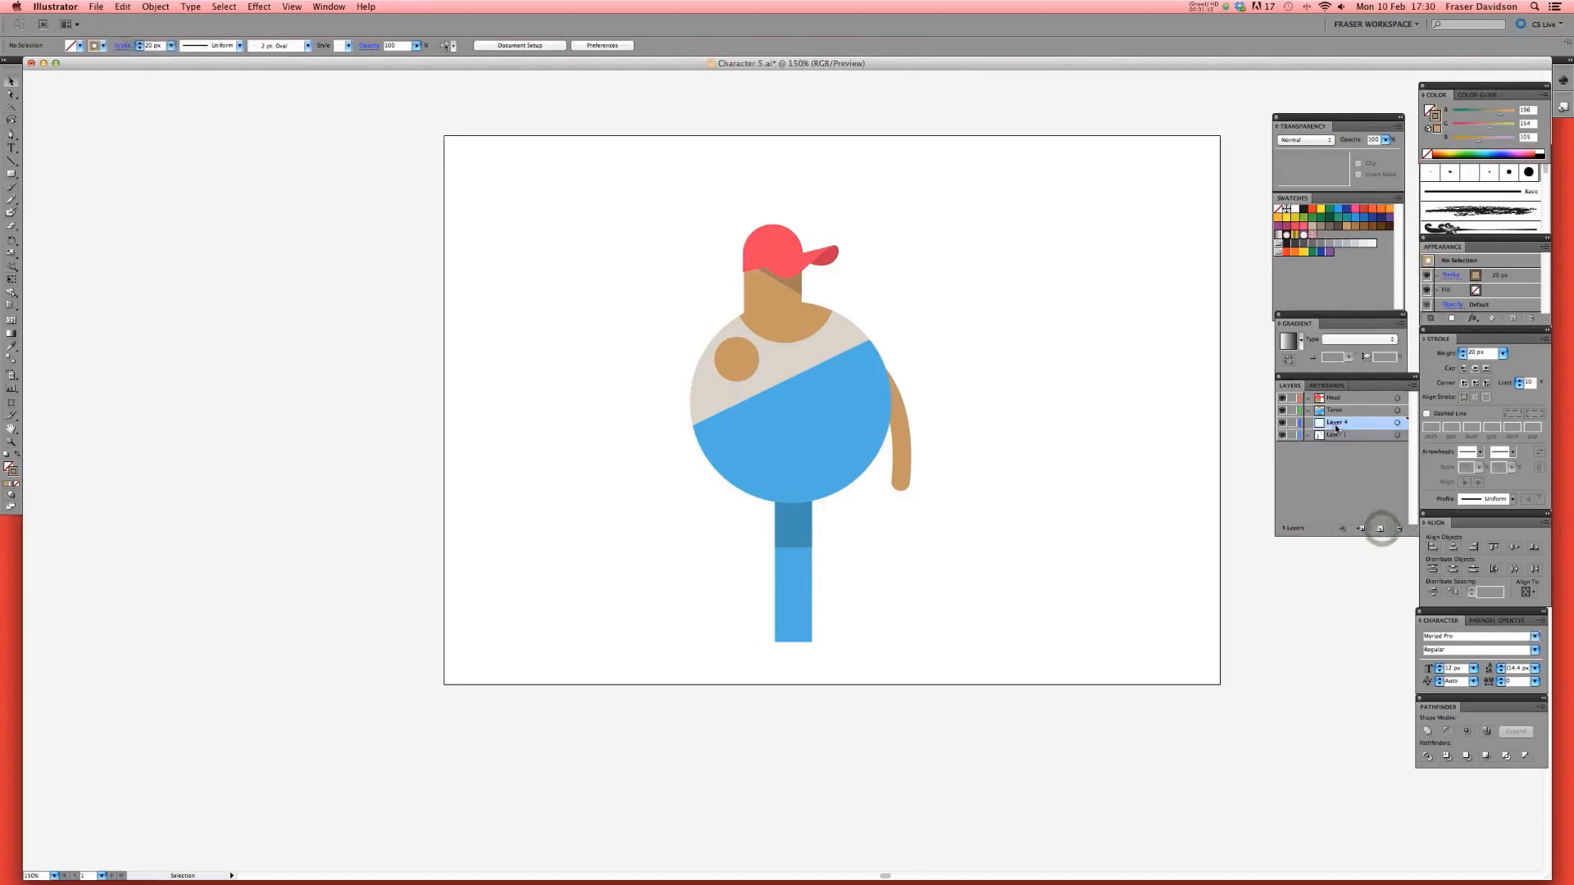
pyautogui.moveTo(1334, 422); pyautogui.dragTo(1337, 410)
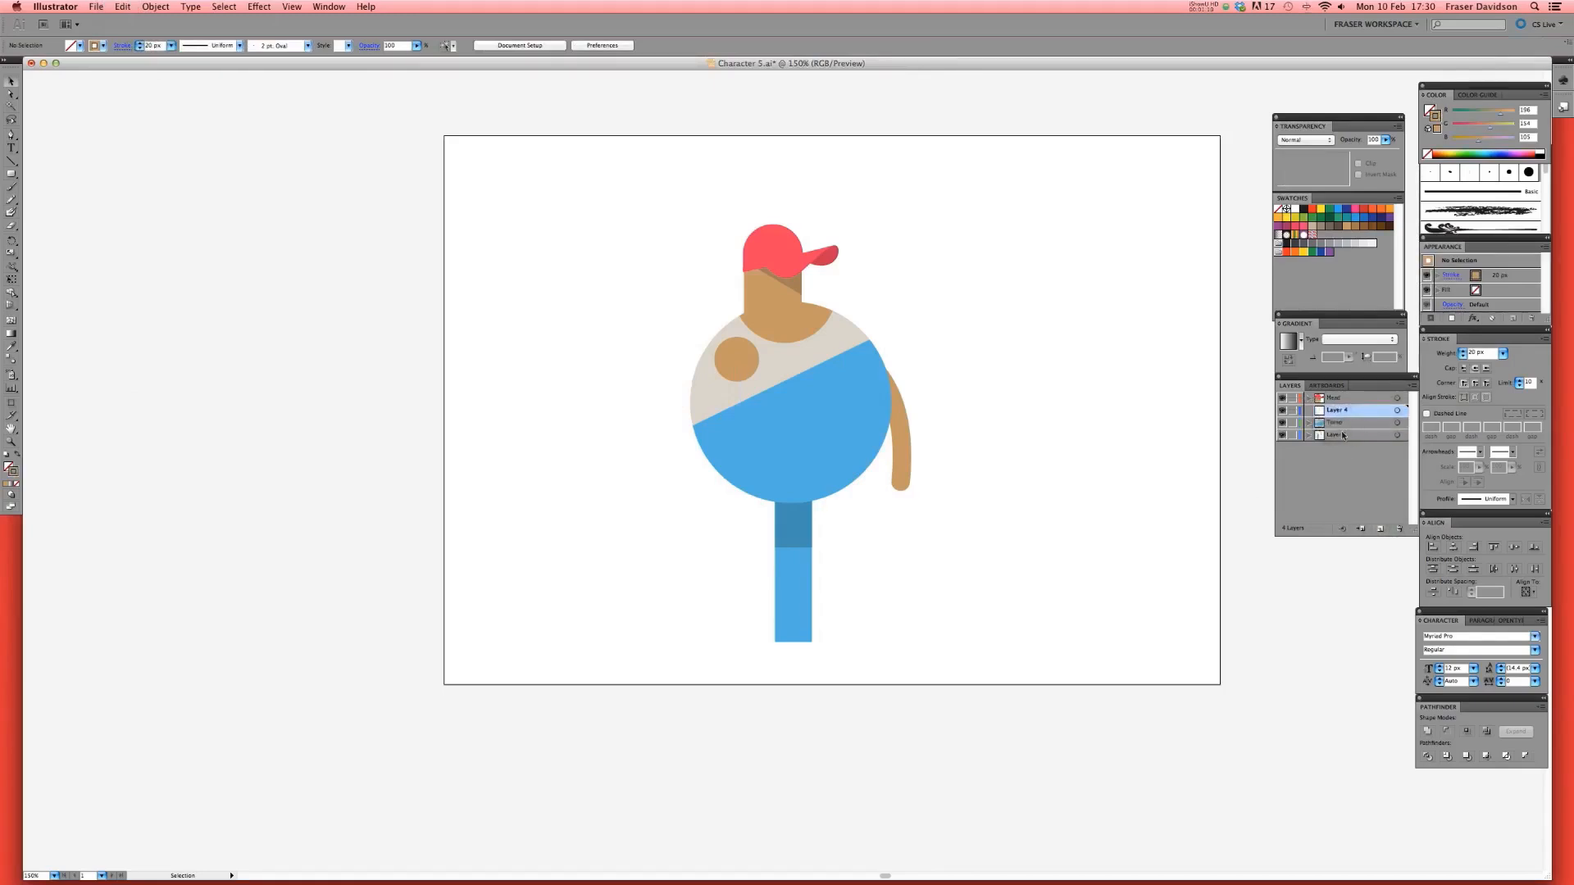
pyautogui.click(123, 6)
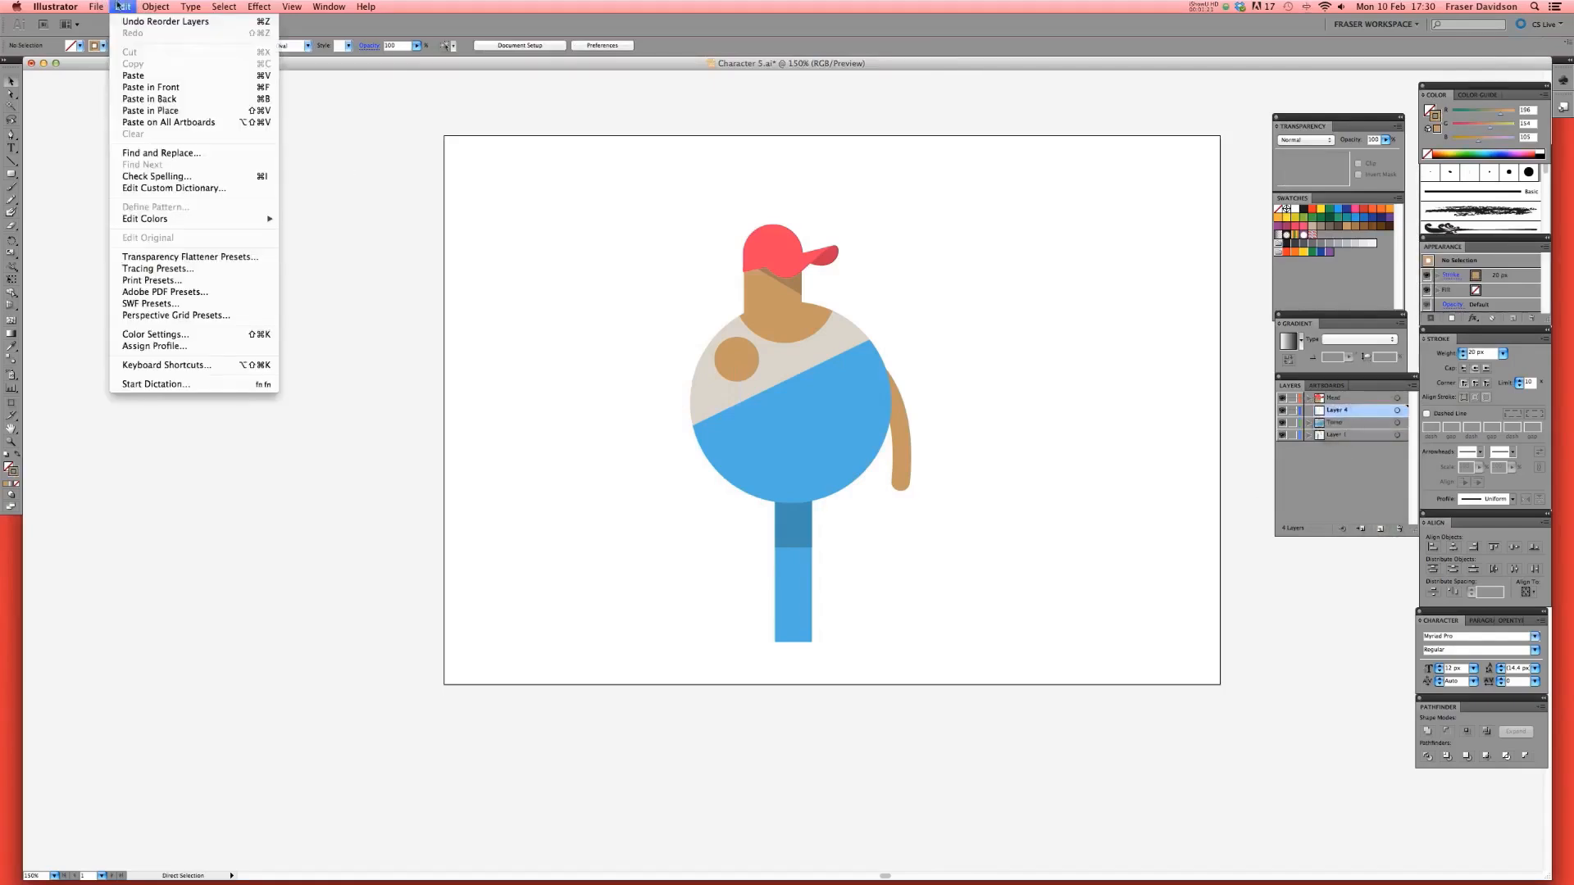
pyautogui.click(140, 86)
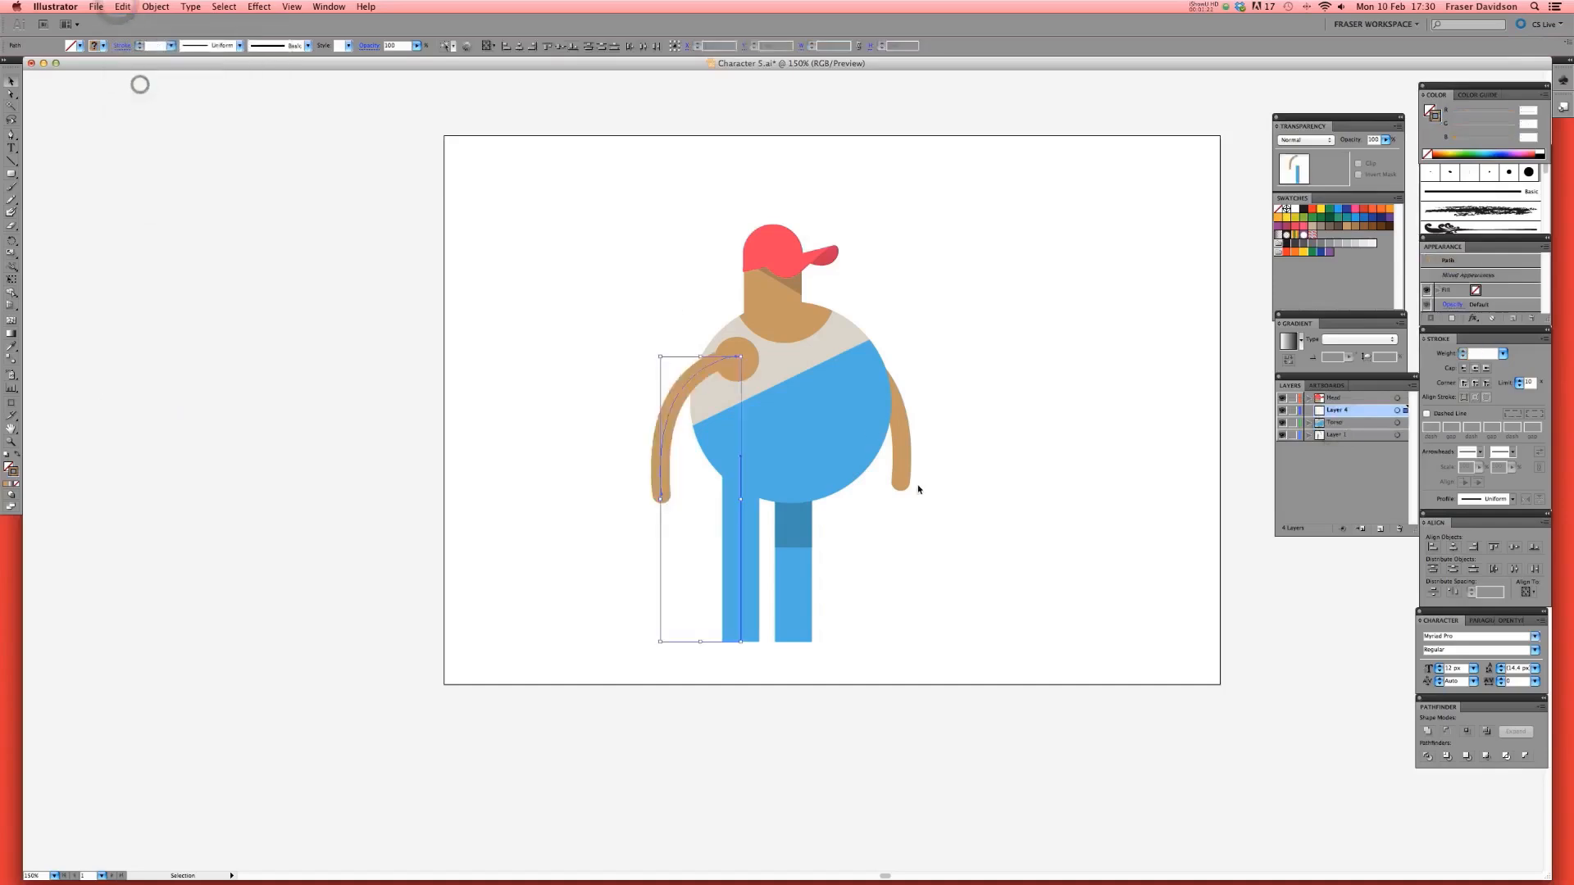
# - Rename the layer holding the front arm and leg as Arms & Legs Front
pyautogui.doubleClick(1336, 410)
pyautogui.write('Arms & Legs Front')
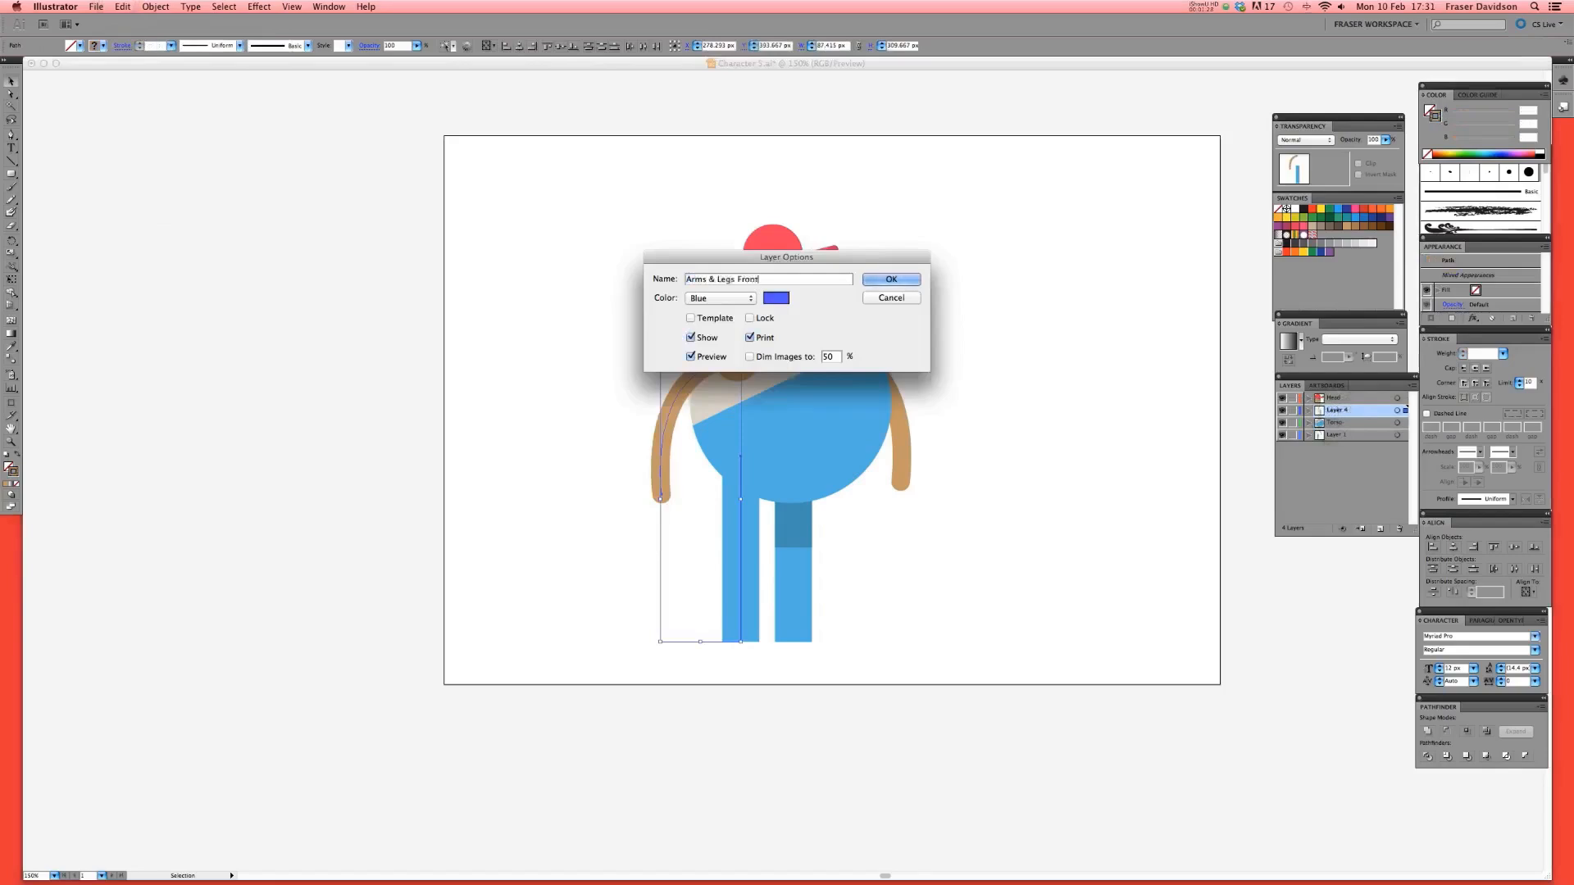
pyautogui.press('Return')
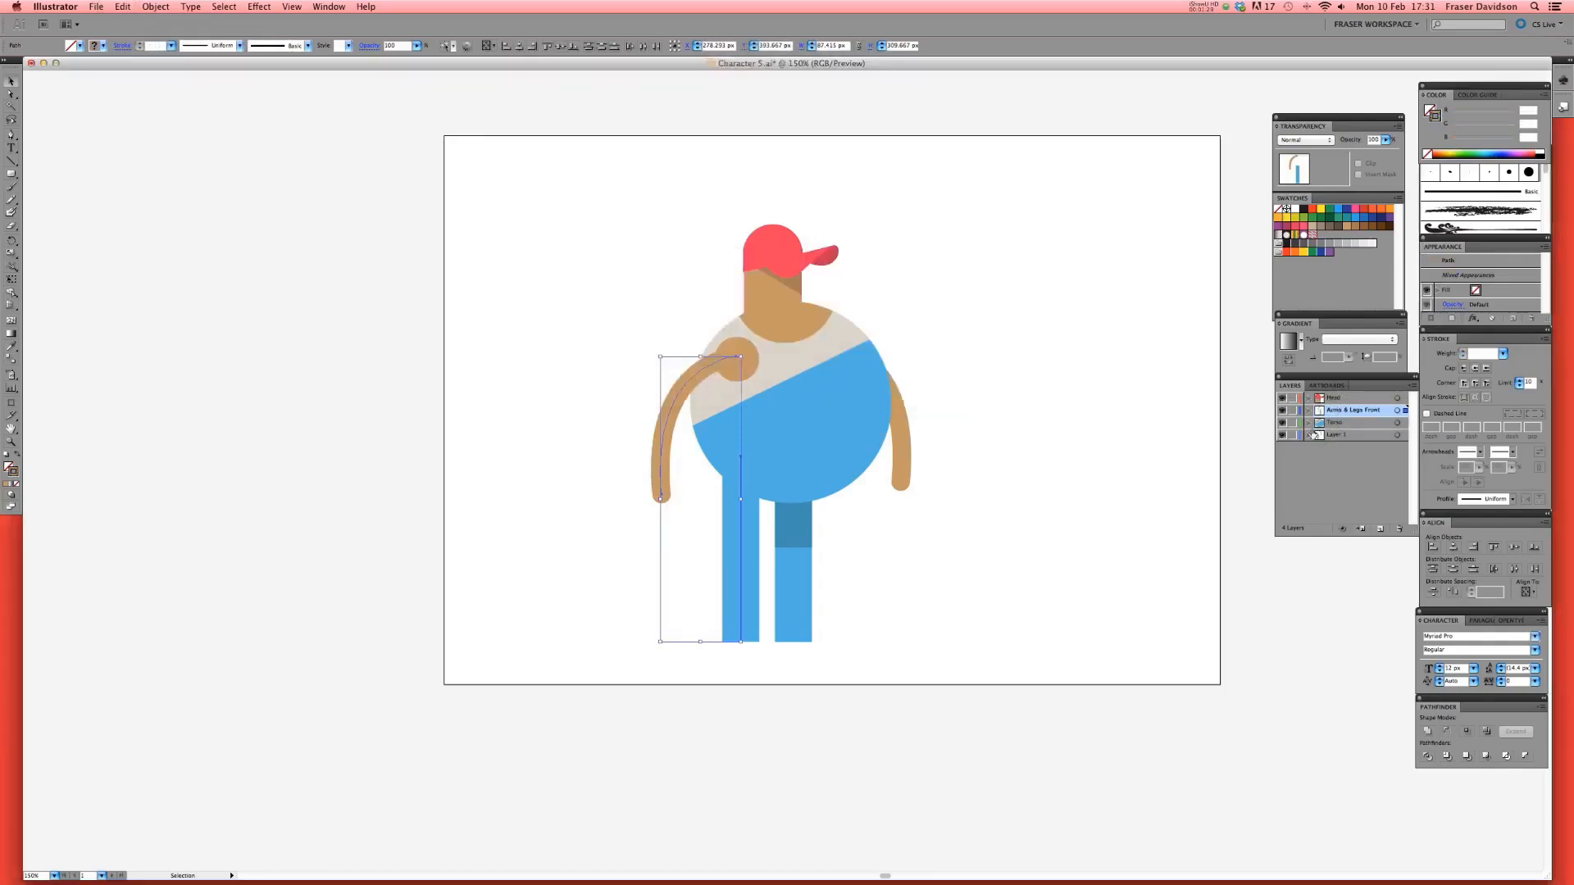
# - Rename the bottom layer with the remaining limbs as Arms & Legs Back
pyautogui.moveTo(1283, 399)
pyautogui.mouseDown()
pyautogui.moveTo(1282, 421)
pyautogui.moveTo(1282, 398)
pyautogui.mouseUp()
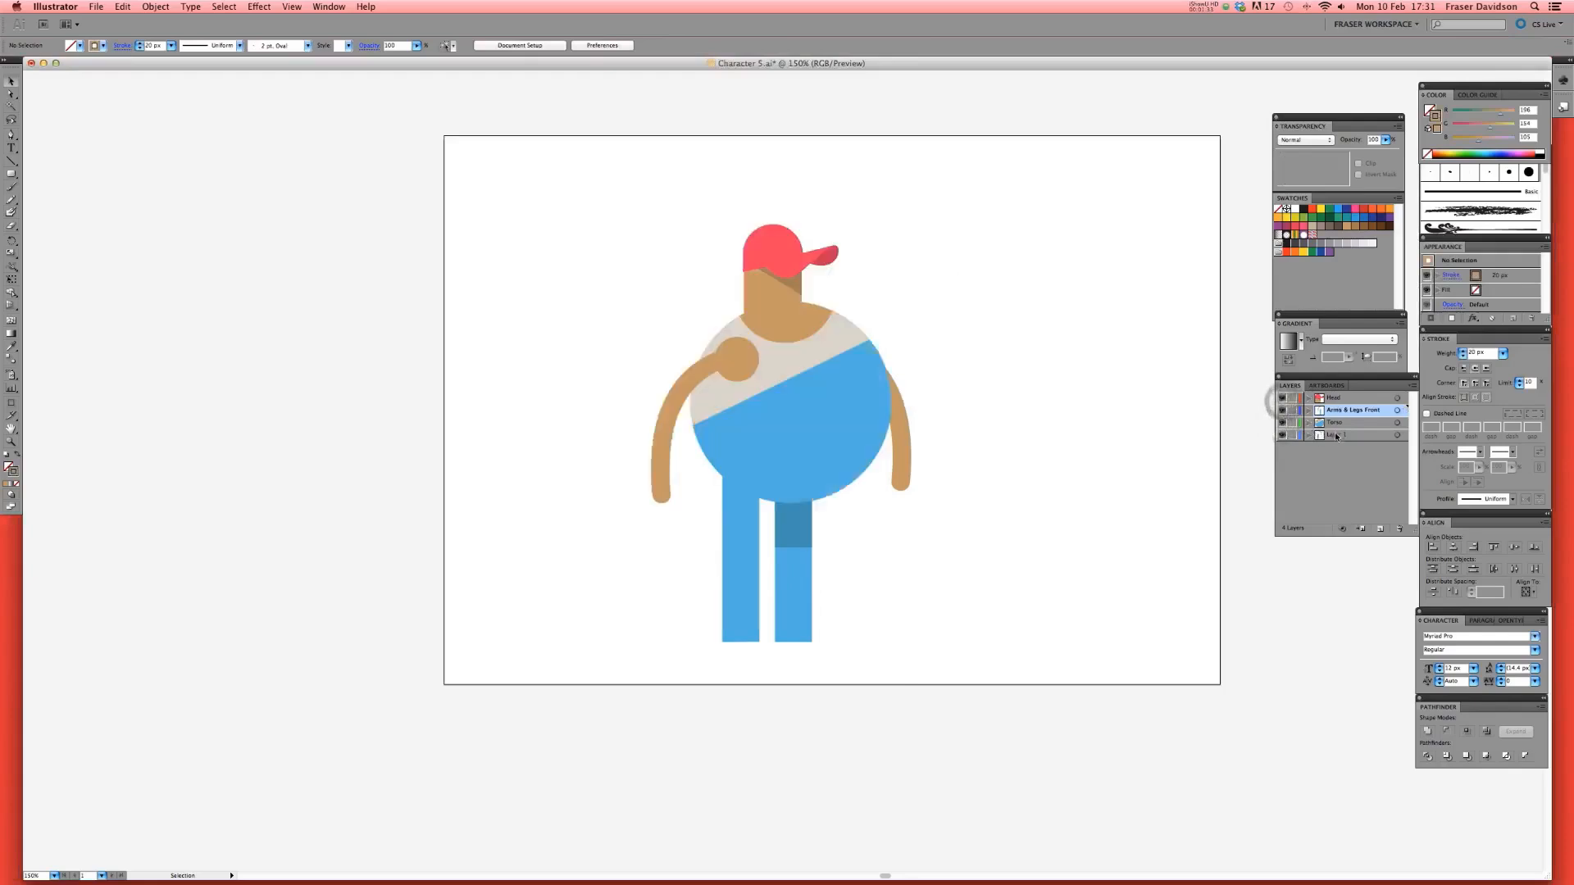
pyautogui.doubleClick(1334, 434)
pyautogui.write('Arms ')
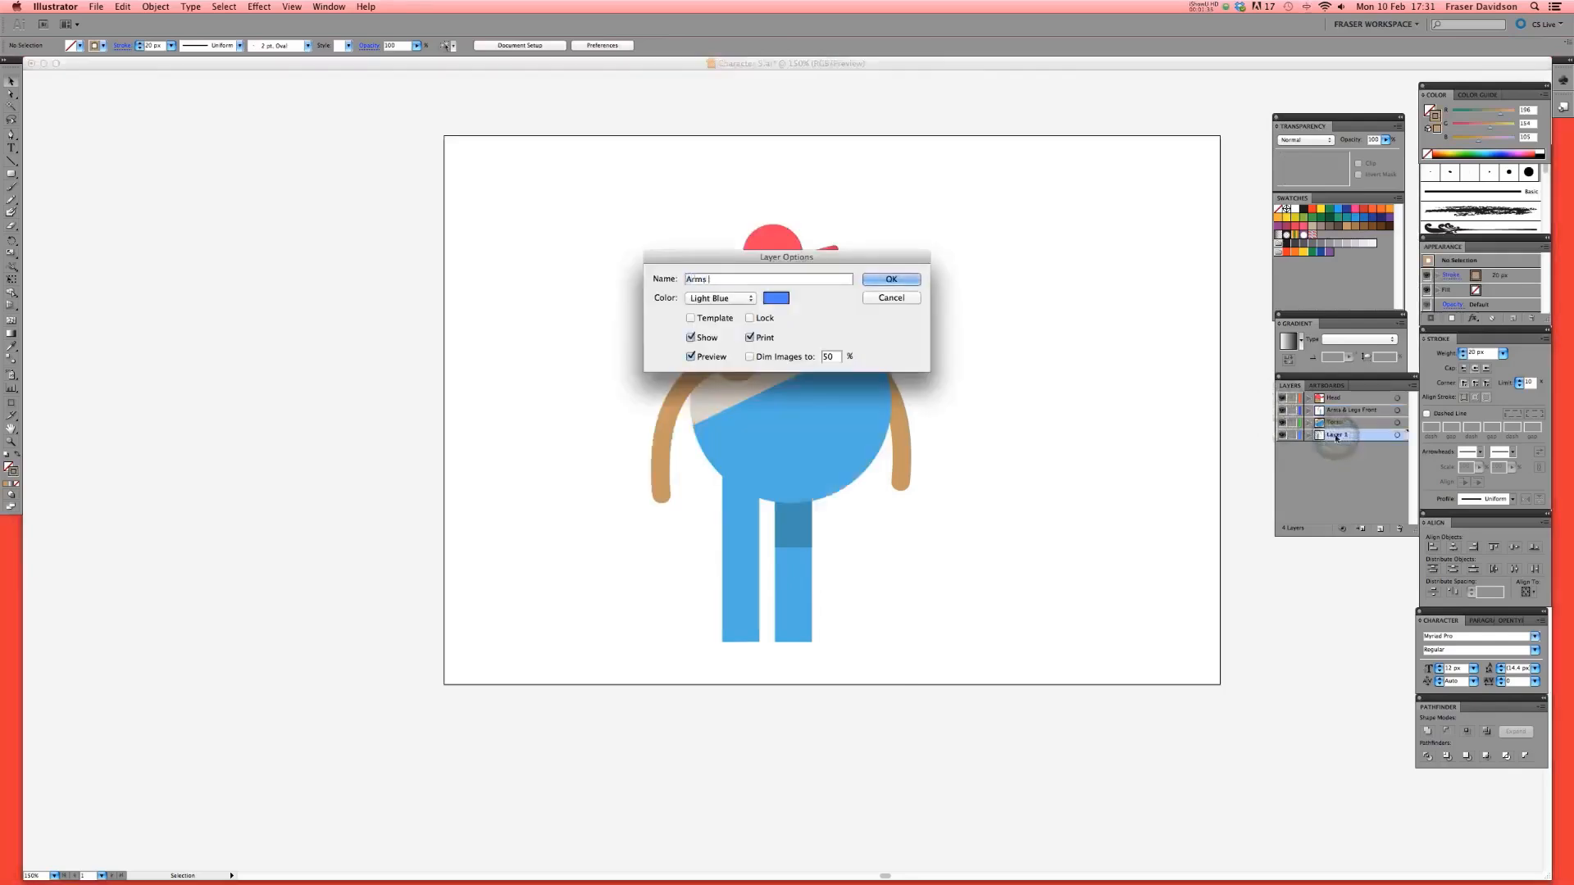
pyautogui.write('& Legs Back')
pyautogui.press('Return')
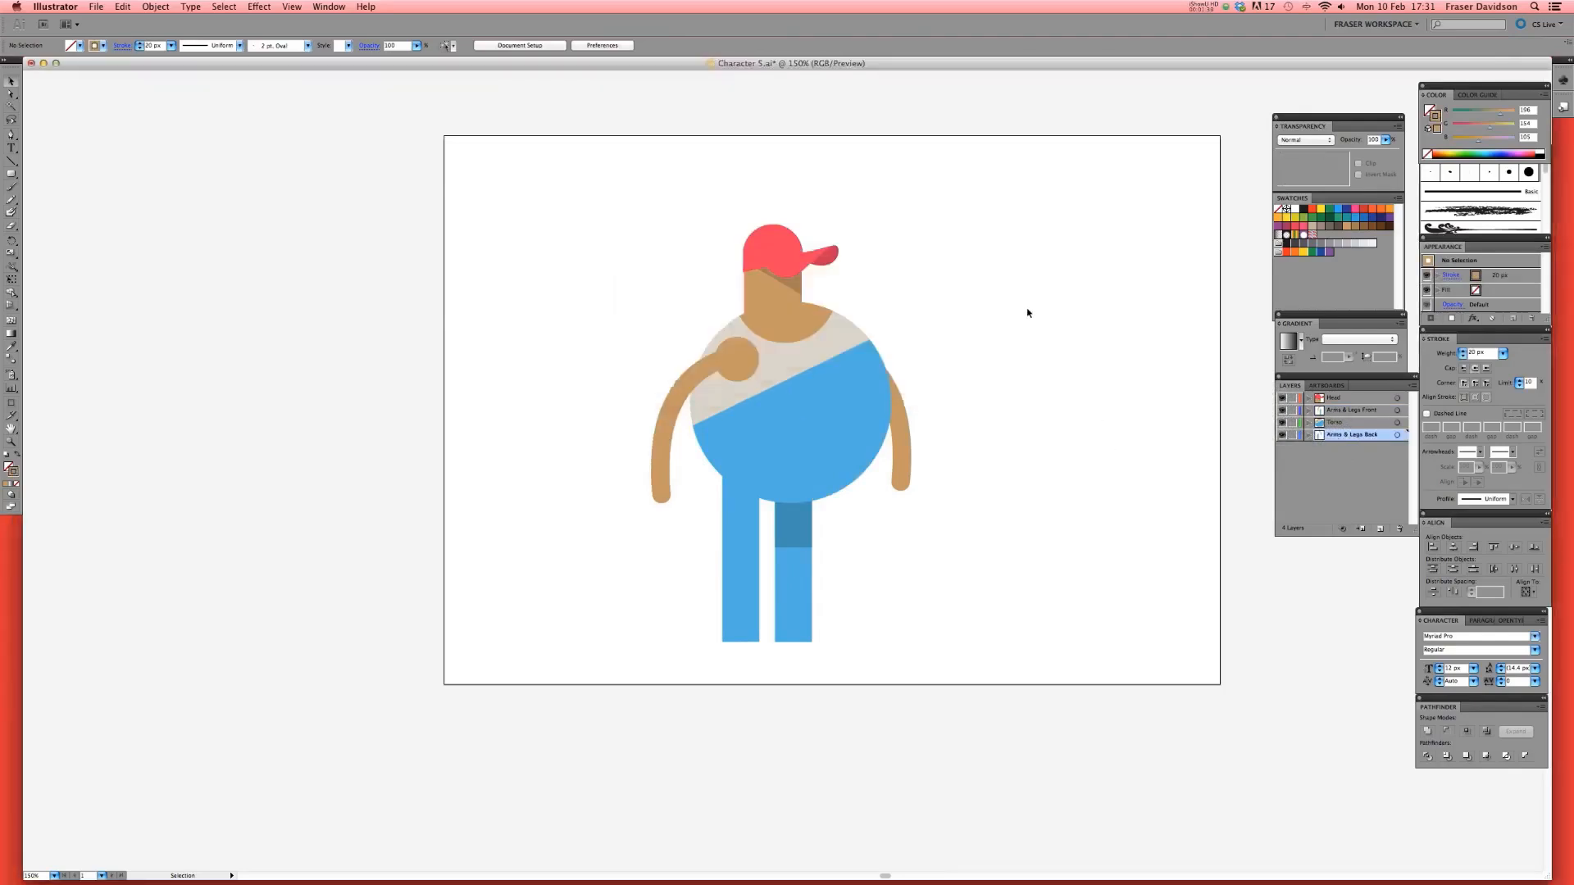
# - Select the entire character to examine how its parts are divided among the layers, and clear the selection
pyautogui.moveTo(1058, 258); pyautogui.dragTo(977, 294)
pyautogui.moveTo(974, 230); pyautogui.dragTo(521, 707)
pyautogui.moveTo(731, 425); pyautogui.dragTo(760, 411)
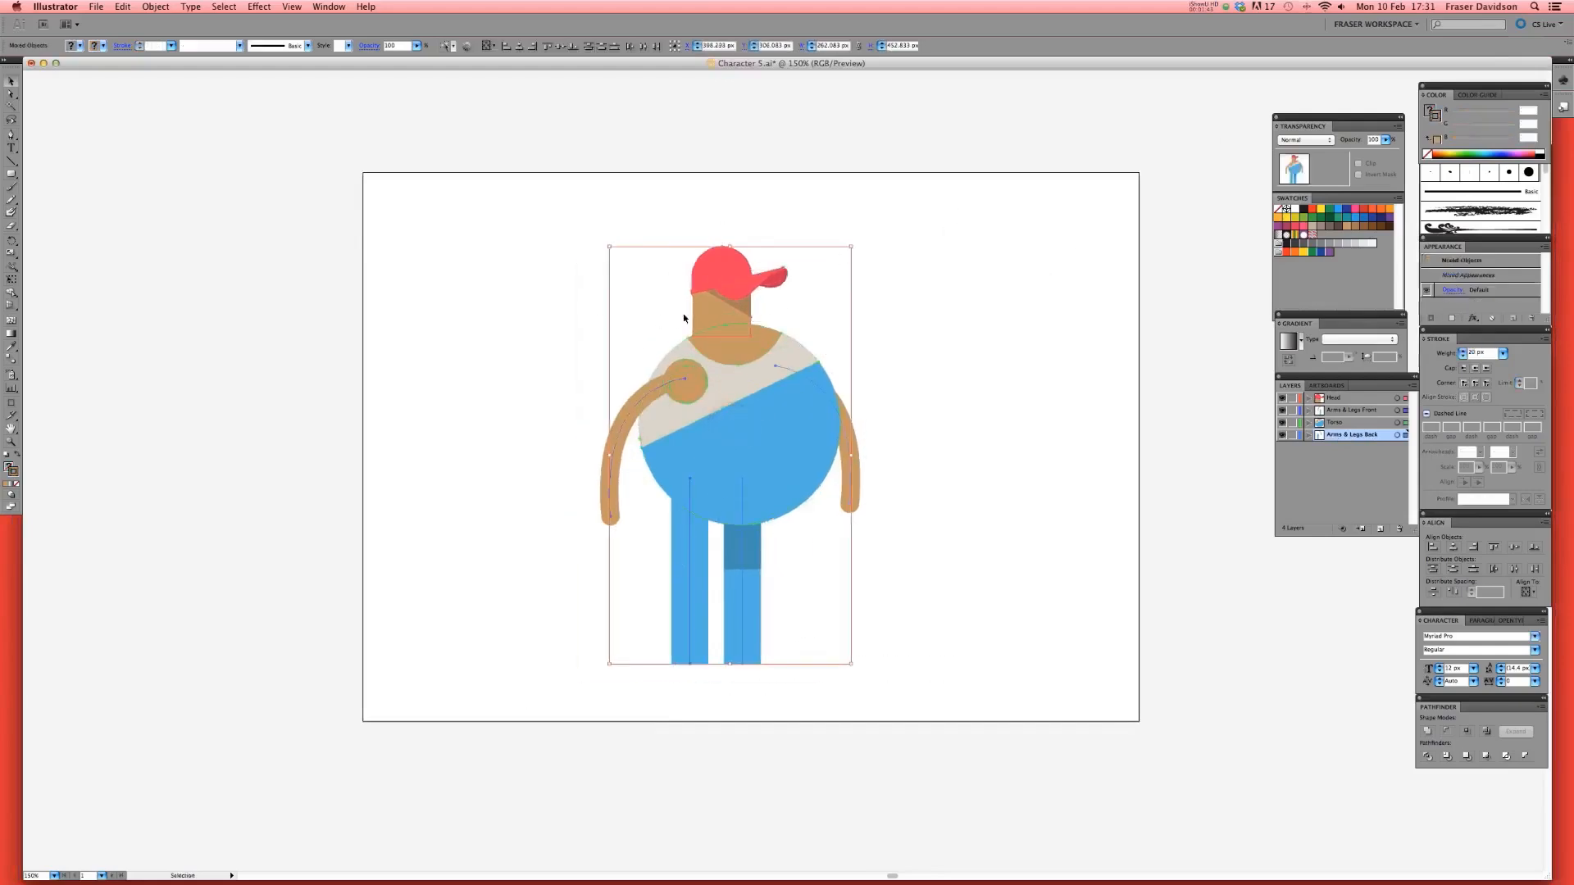
pyautogui.scroll(-1, 771, 284)
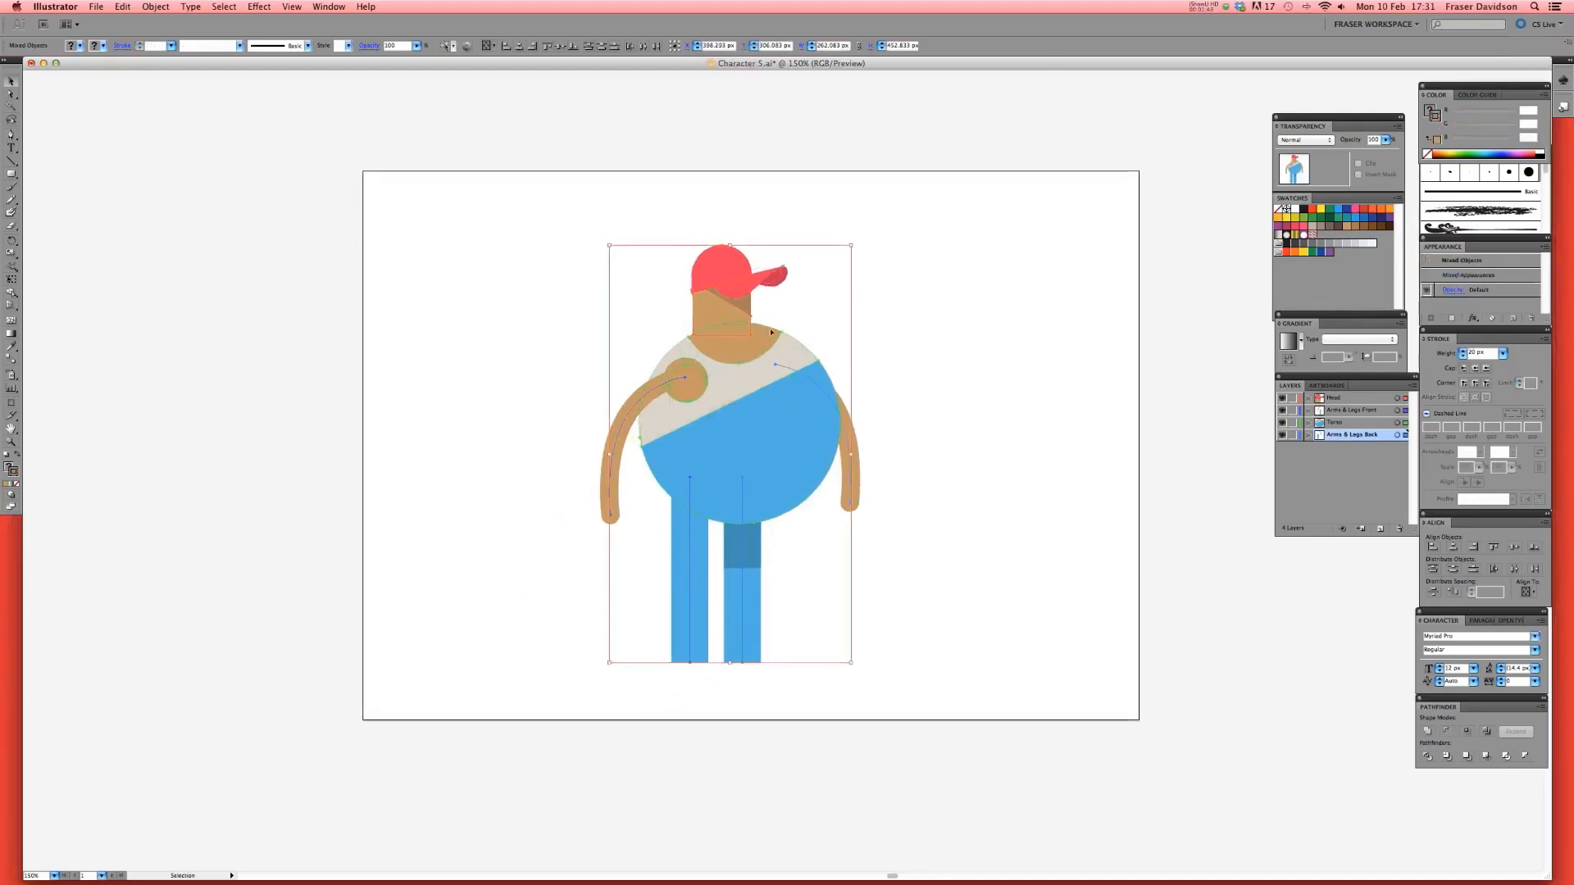
pyautogui.scroll(-1, 803, 382)
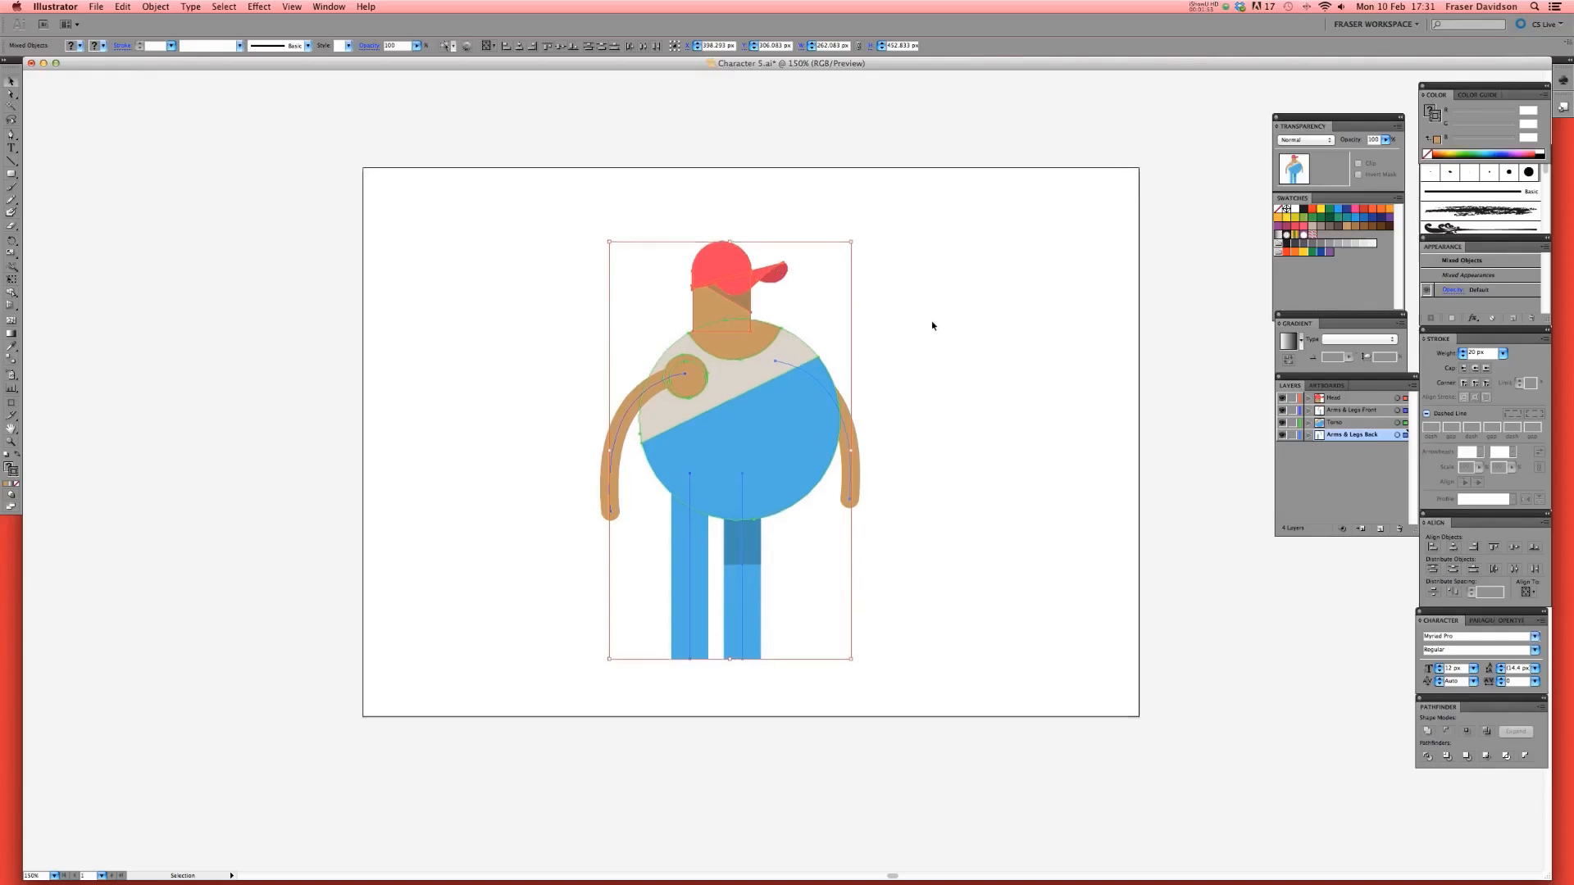
pyautogui.scroll(-1, 933, 295)
pyautogui.click(947, 343)
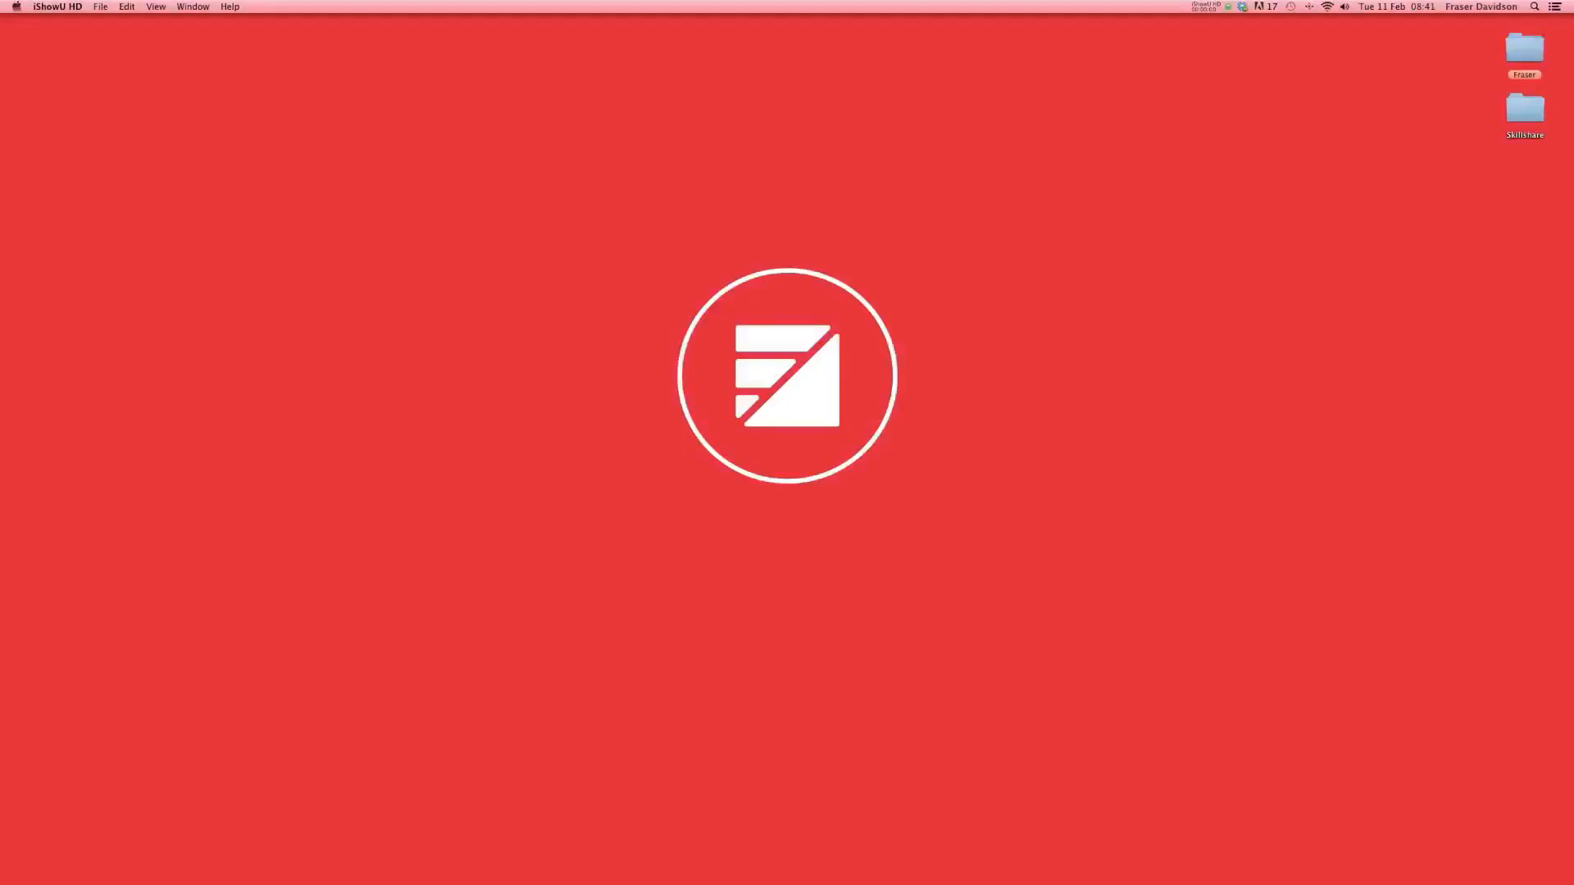
# - Switch to After Effects and enable Default Spatial Interpolation to Linear in the general preferences
pyautogui.moveTo(474, 857)
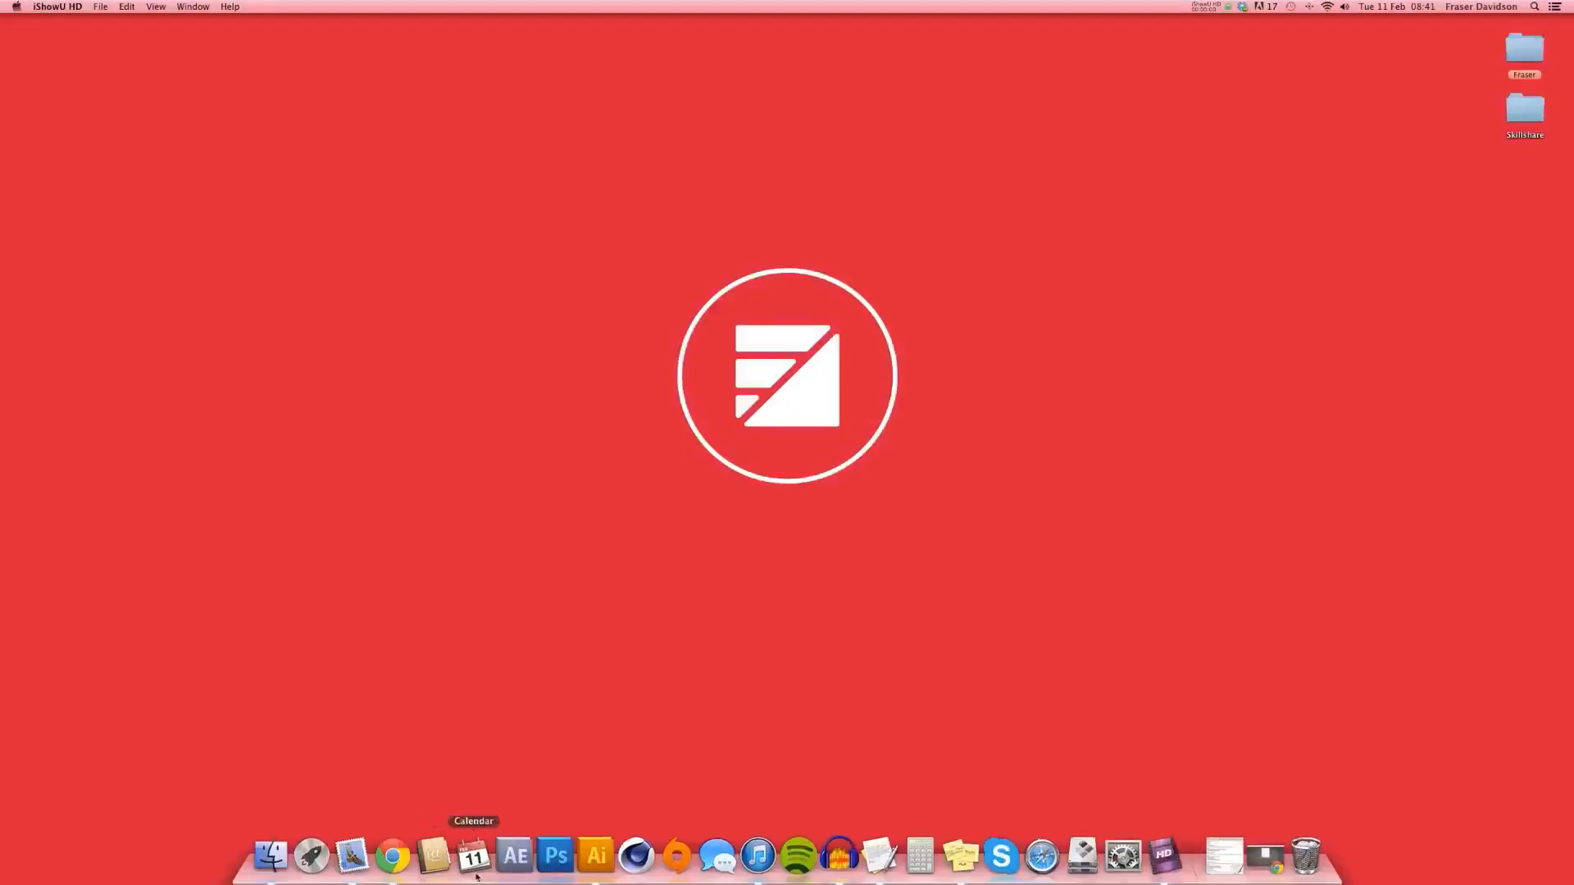
pyautogui.click(522, 859)
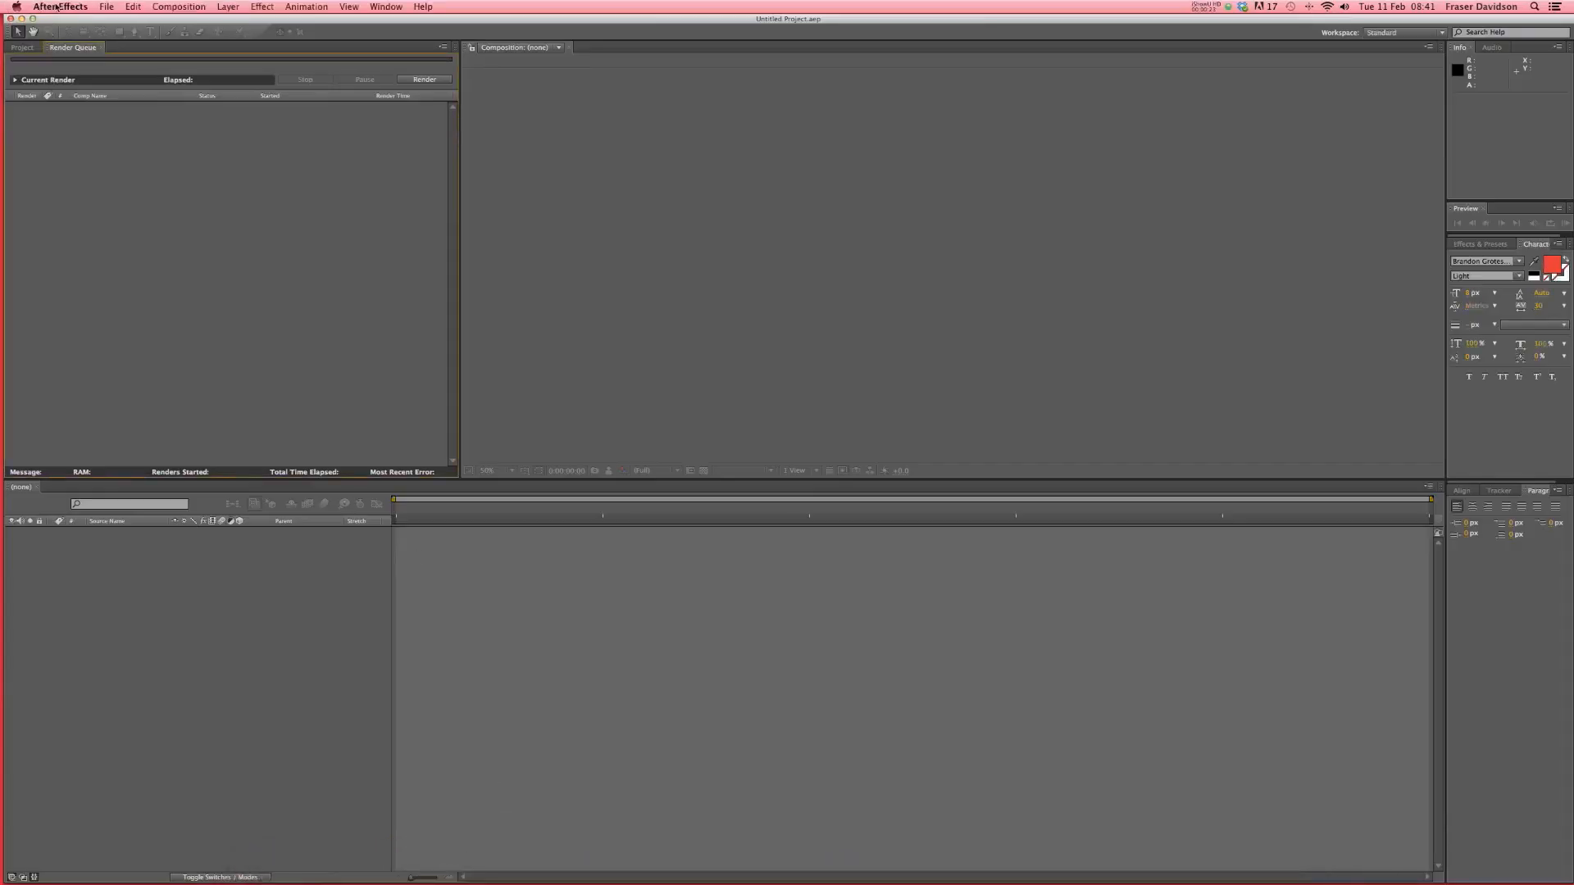
pyautogui.click(56, 8)
pyautogui.moveTo(68, 42)
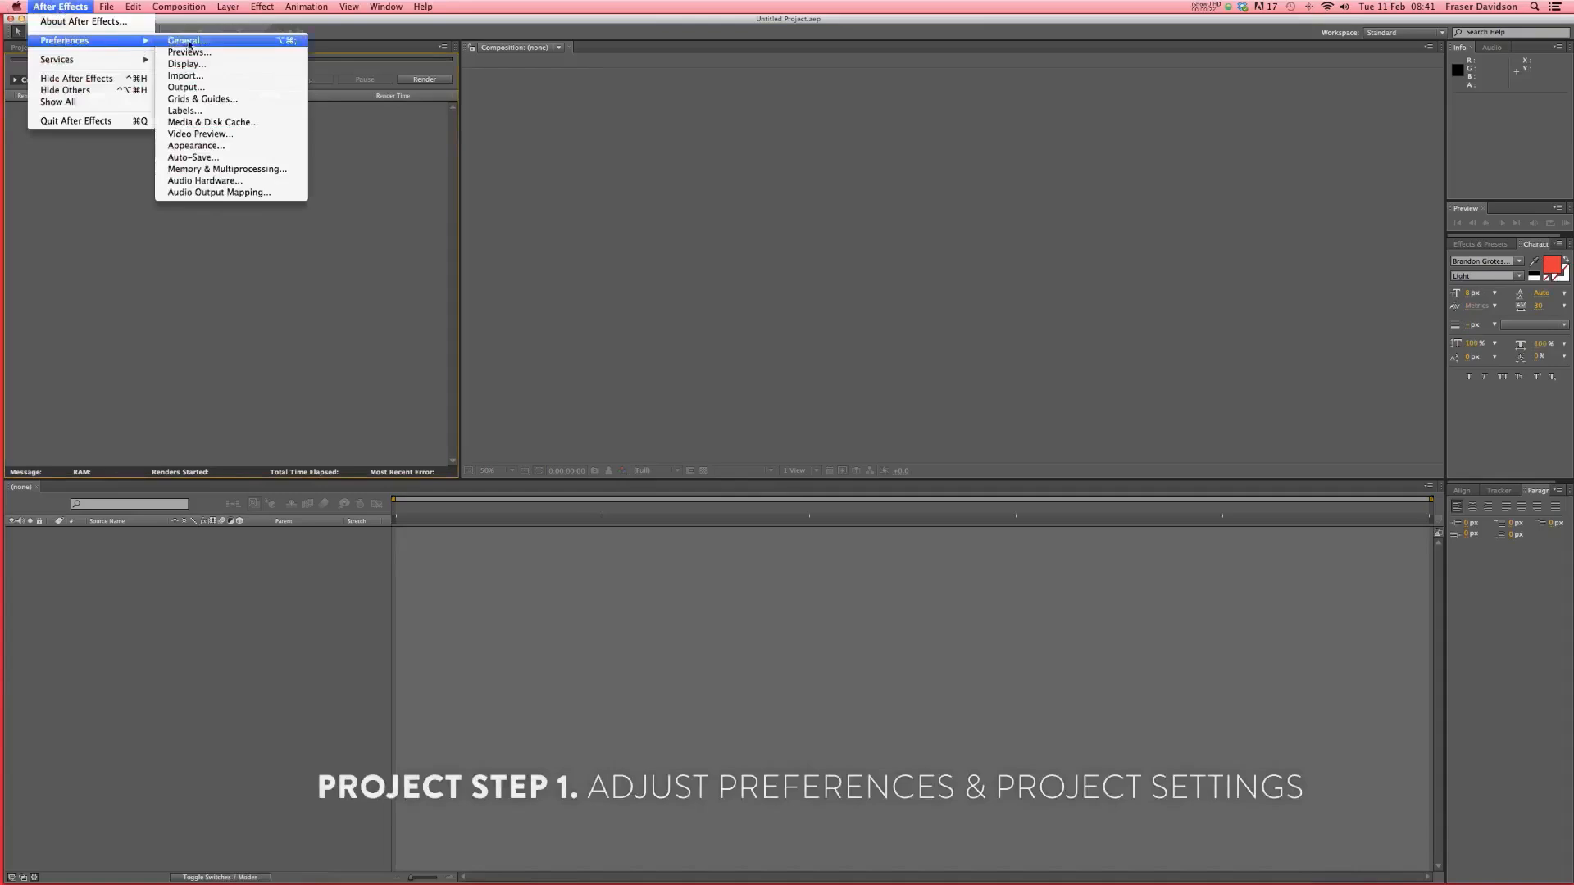
pyautogui.click(189, 41)
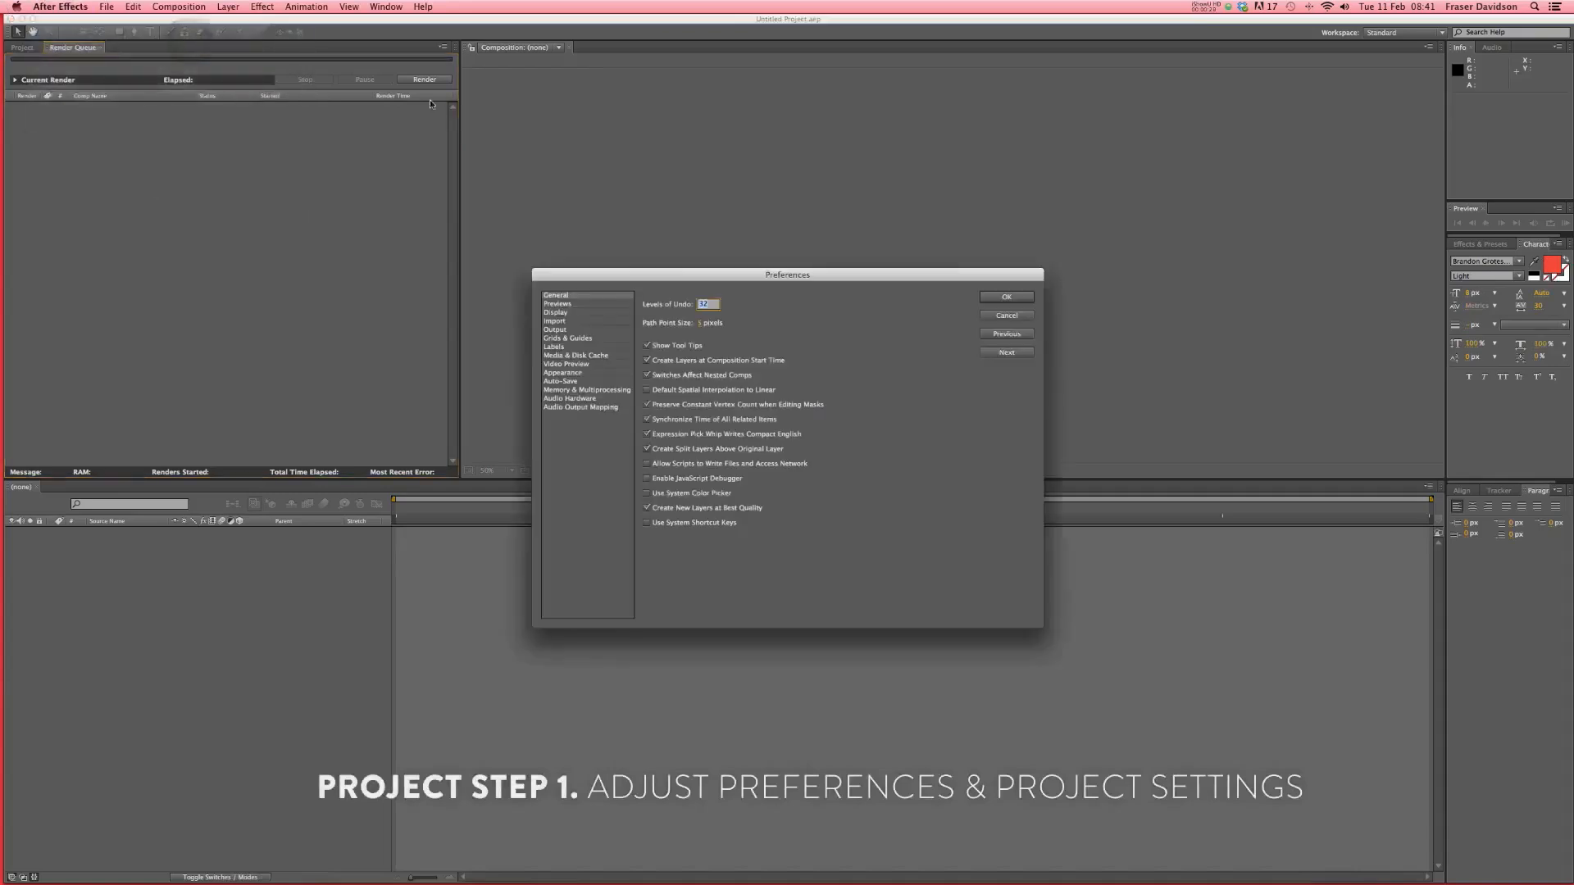
pyautogui.click(648, 391)
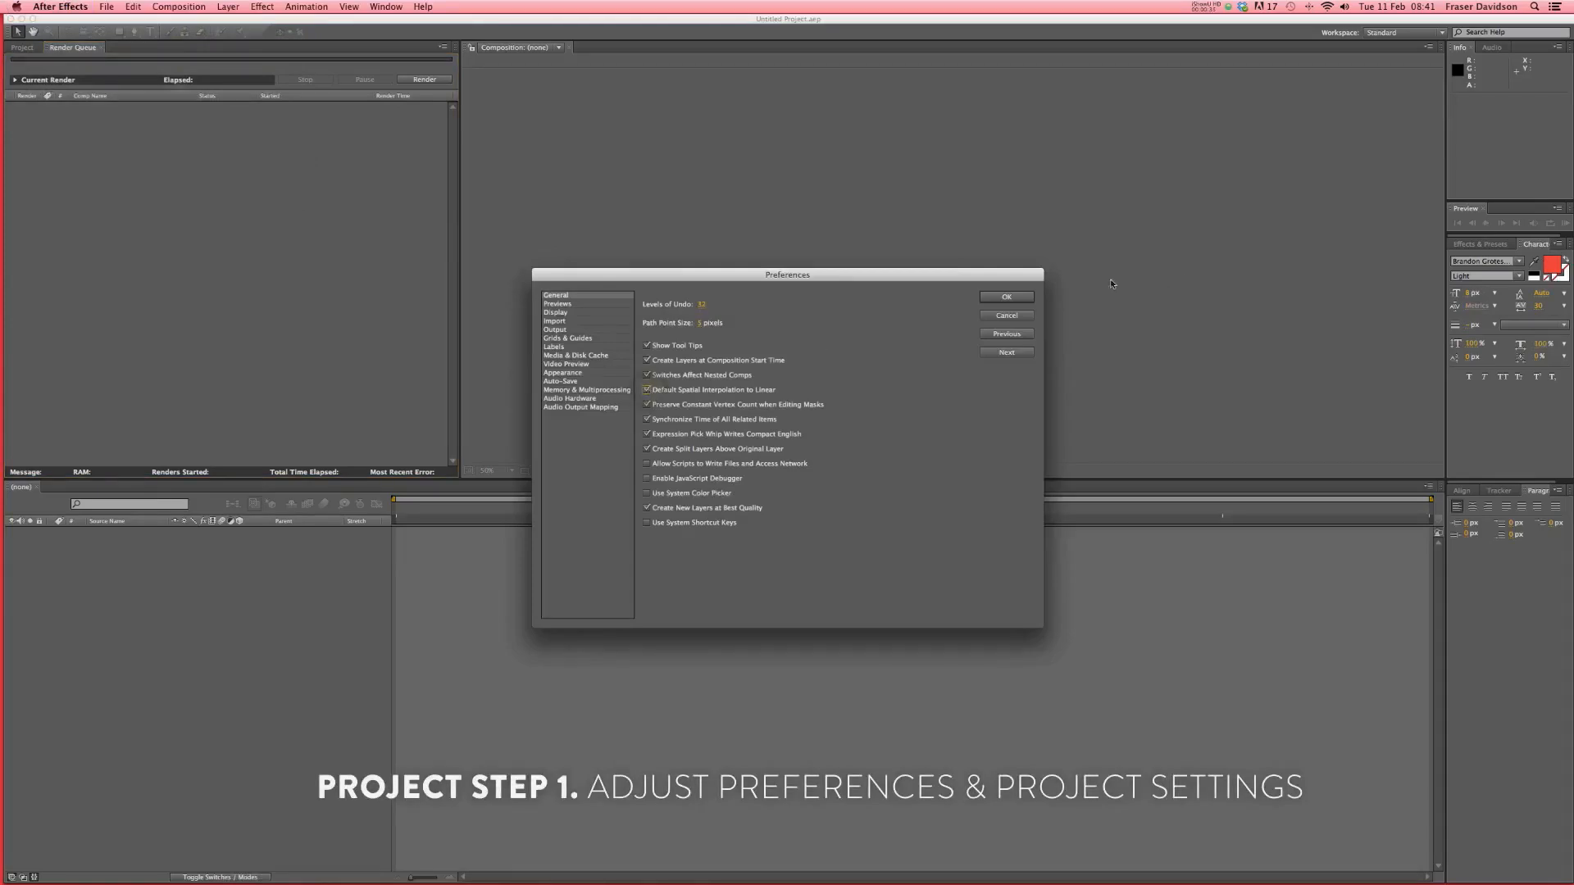
pyautogui.click(997, 299)
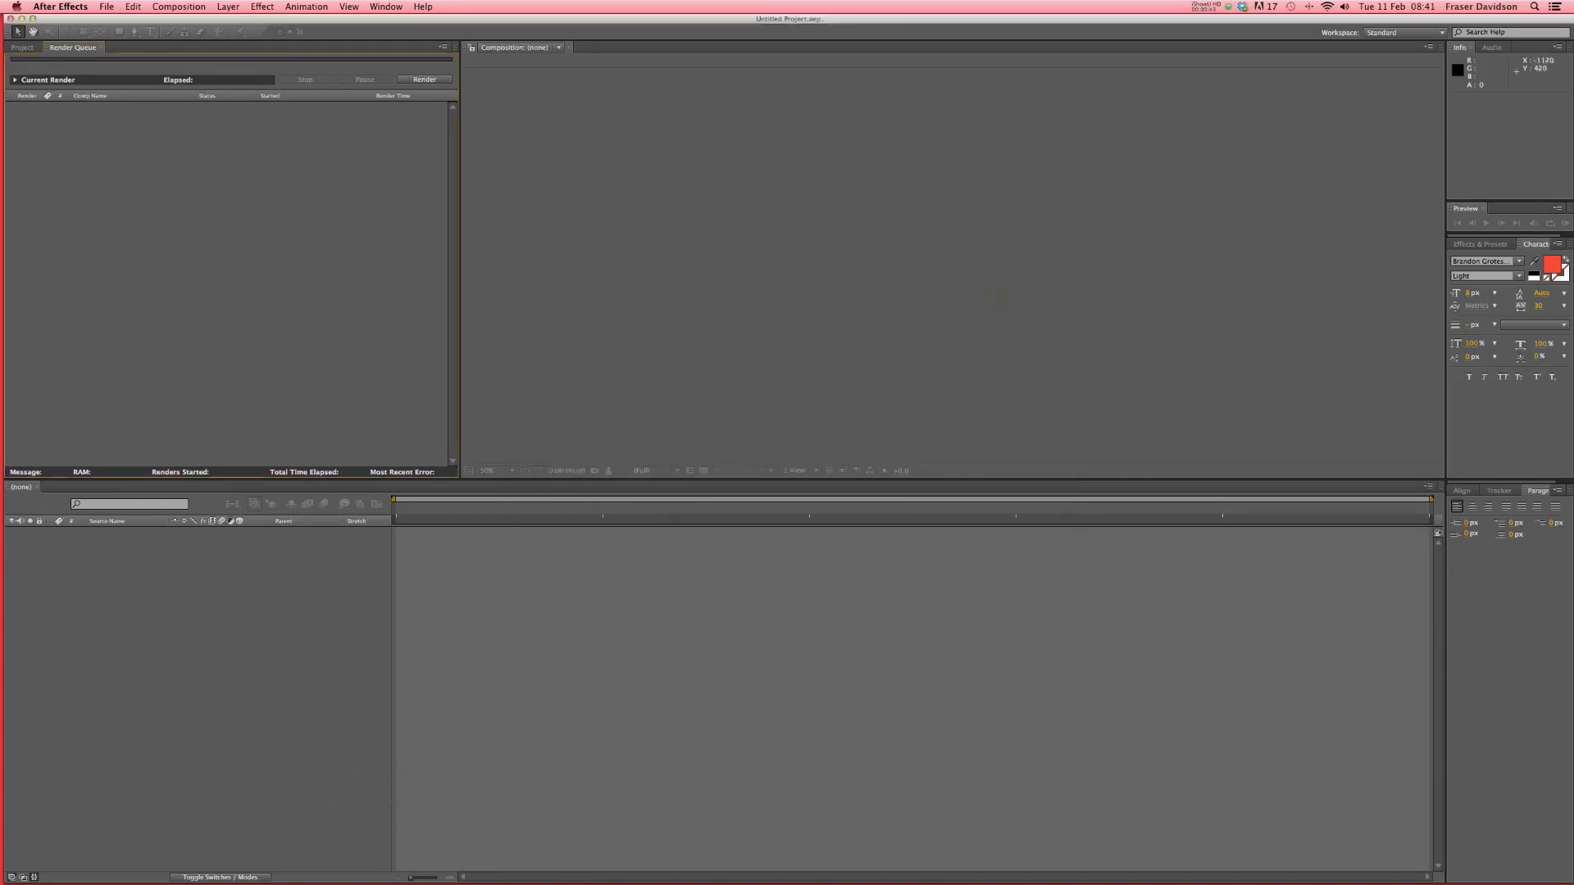
pyautogui.click(18, 7)
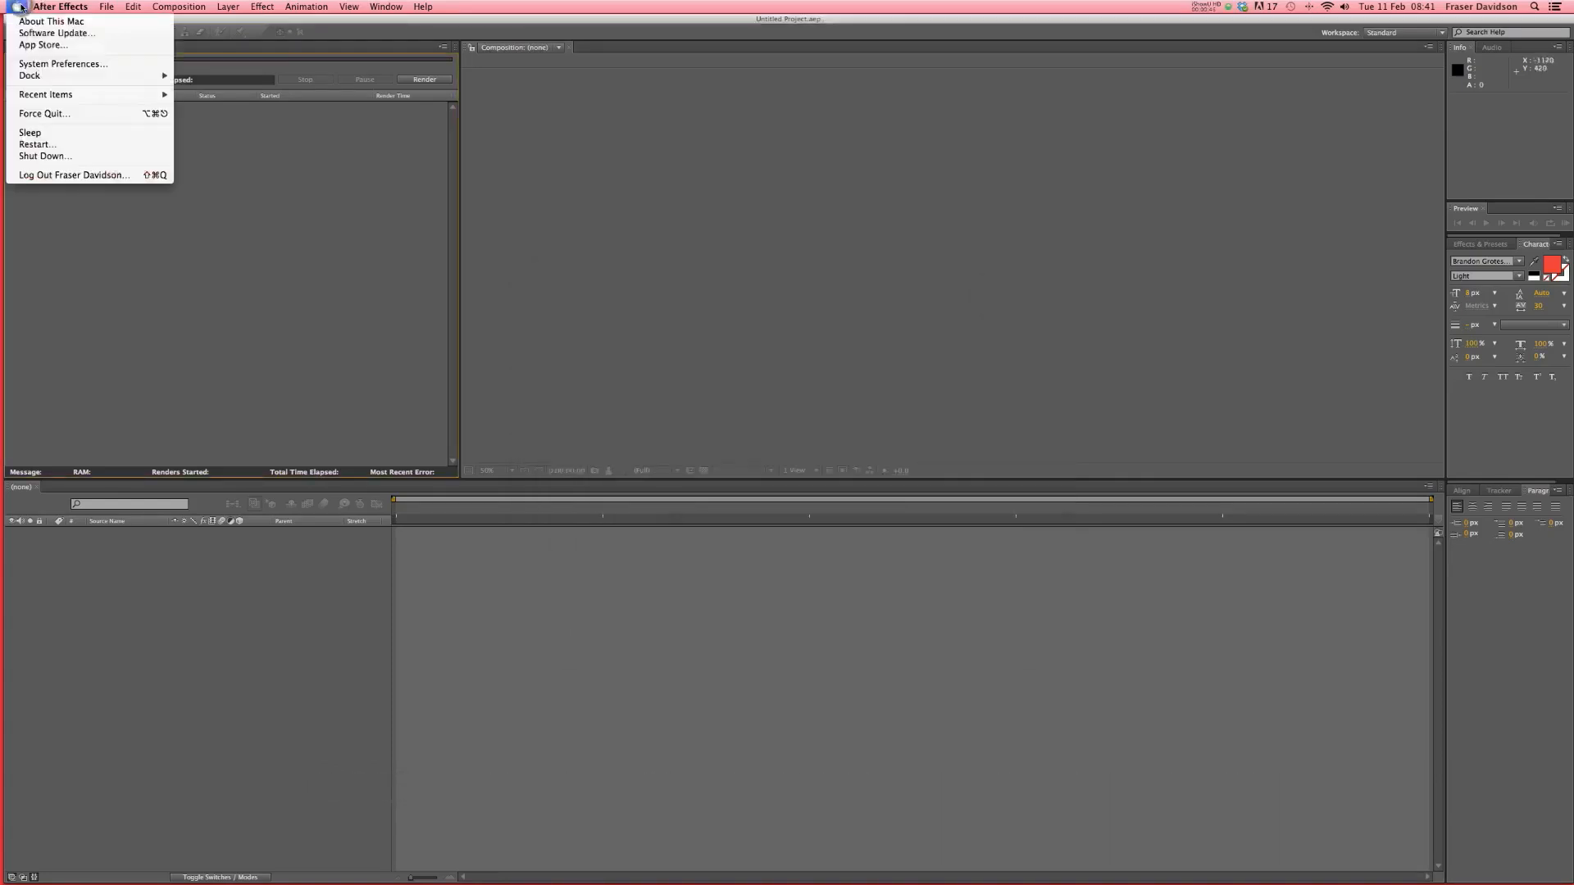
# - Set the project's display style to Frames instead of timecode in the project settings
pyautogui.moveTo(36, 7)
pyautogui.moveTo(106, 7)
pyautogui.click(165, 483)
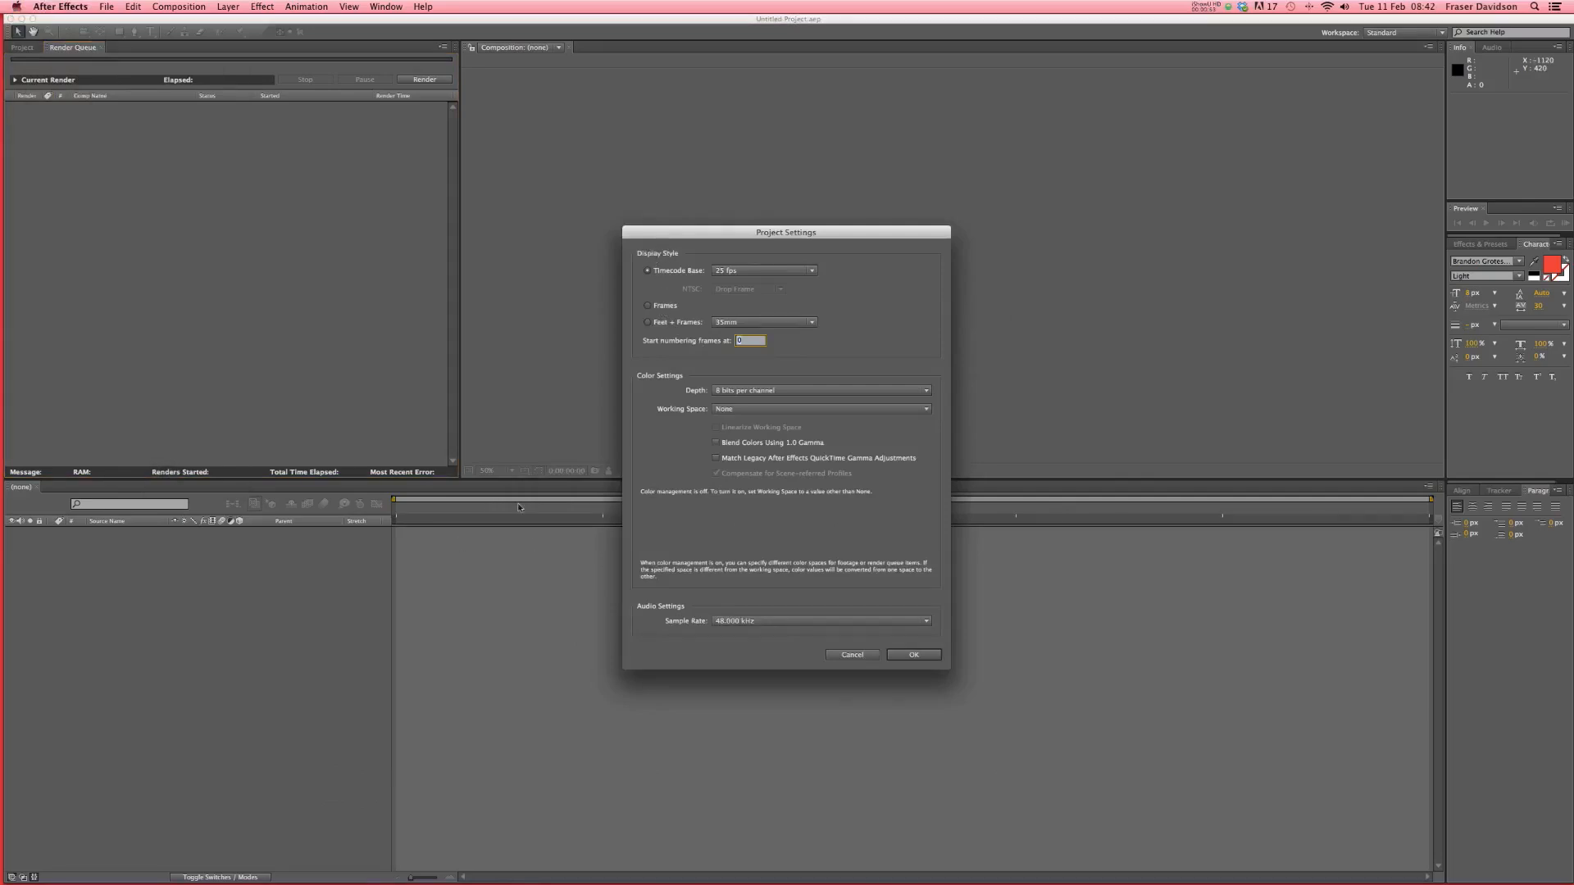
pyautogui.click(648, 305)
pyautogui.click(915, 655)
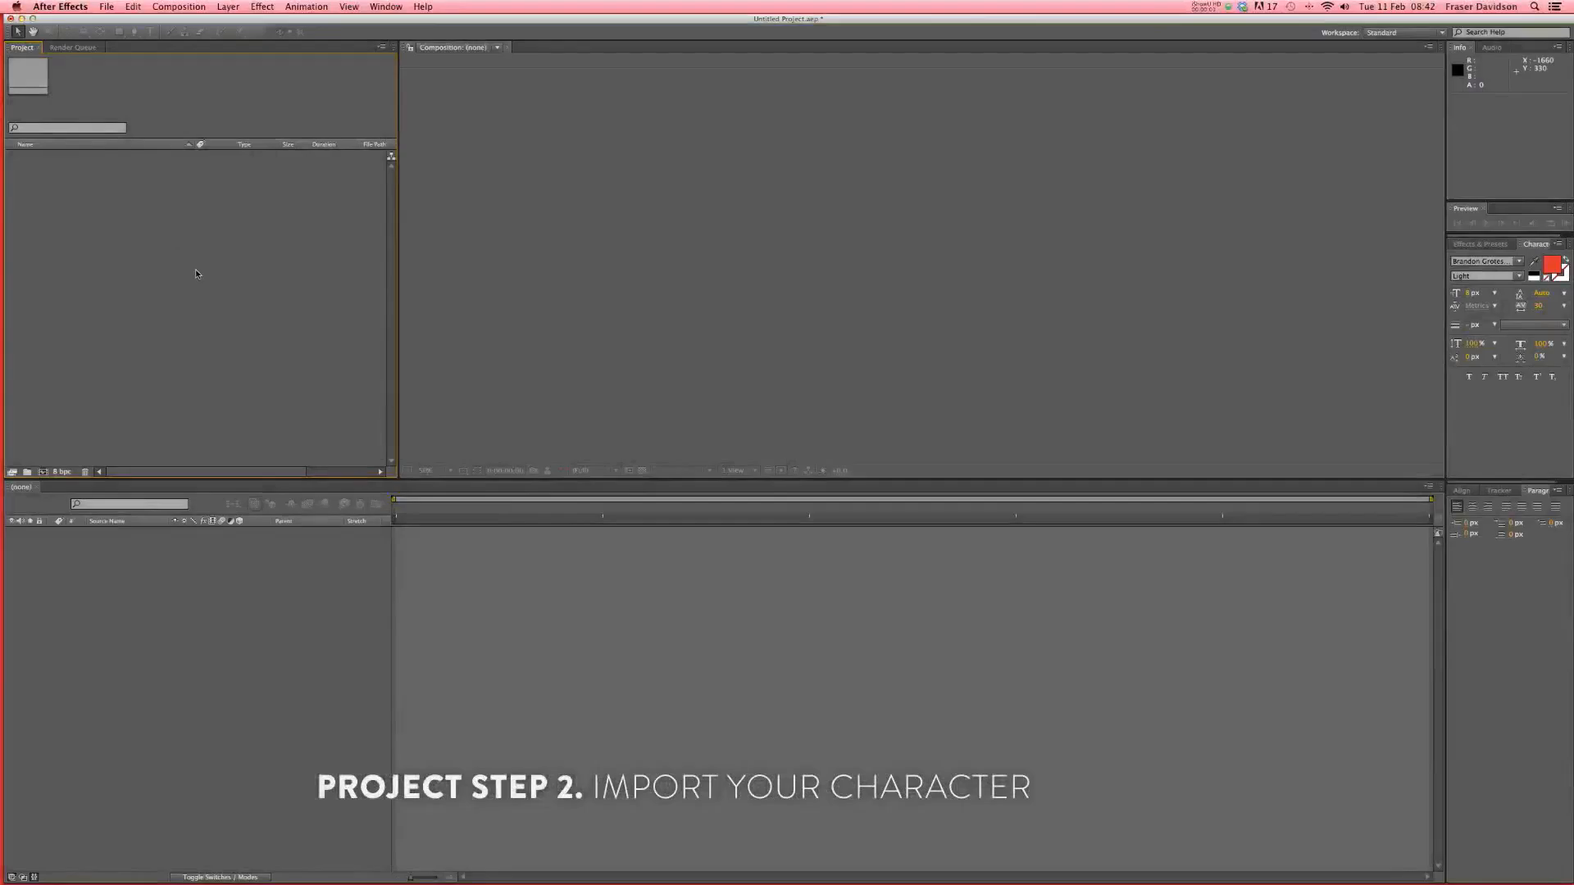
# - Import Character 5.ai from the Skillshare Illustrator folder as a Composition, expand its layers folder and open the Character 5 composition
pyautogui.click(106, 7)
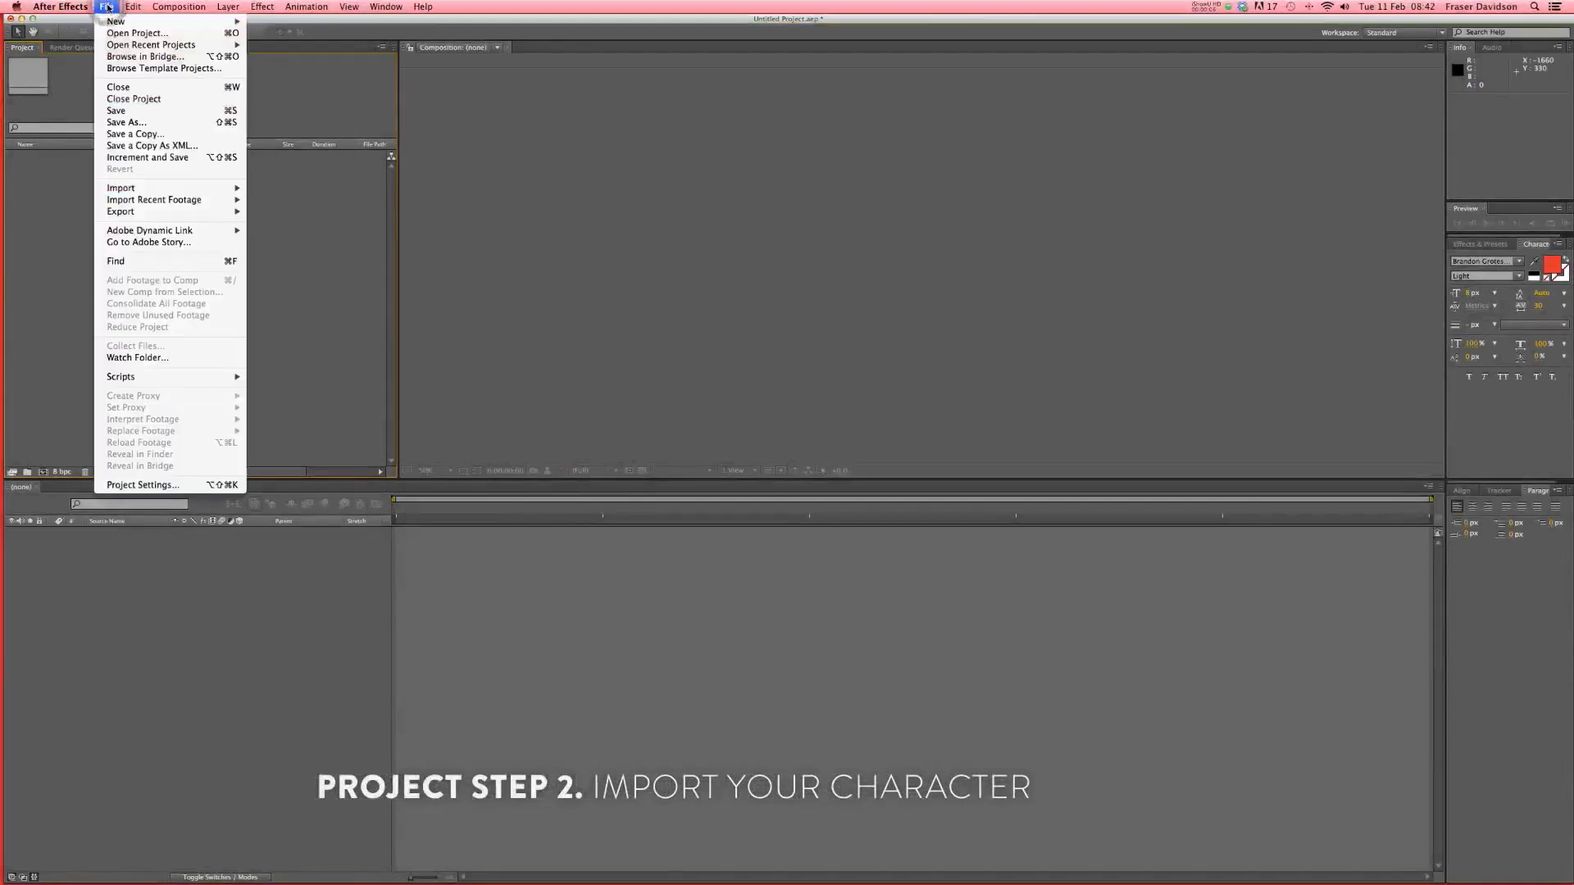
pyautogui.moveTo(238, 189)
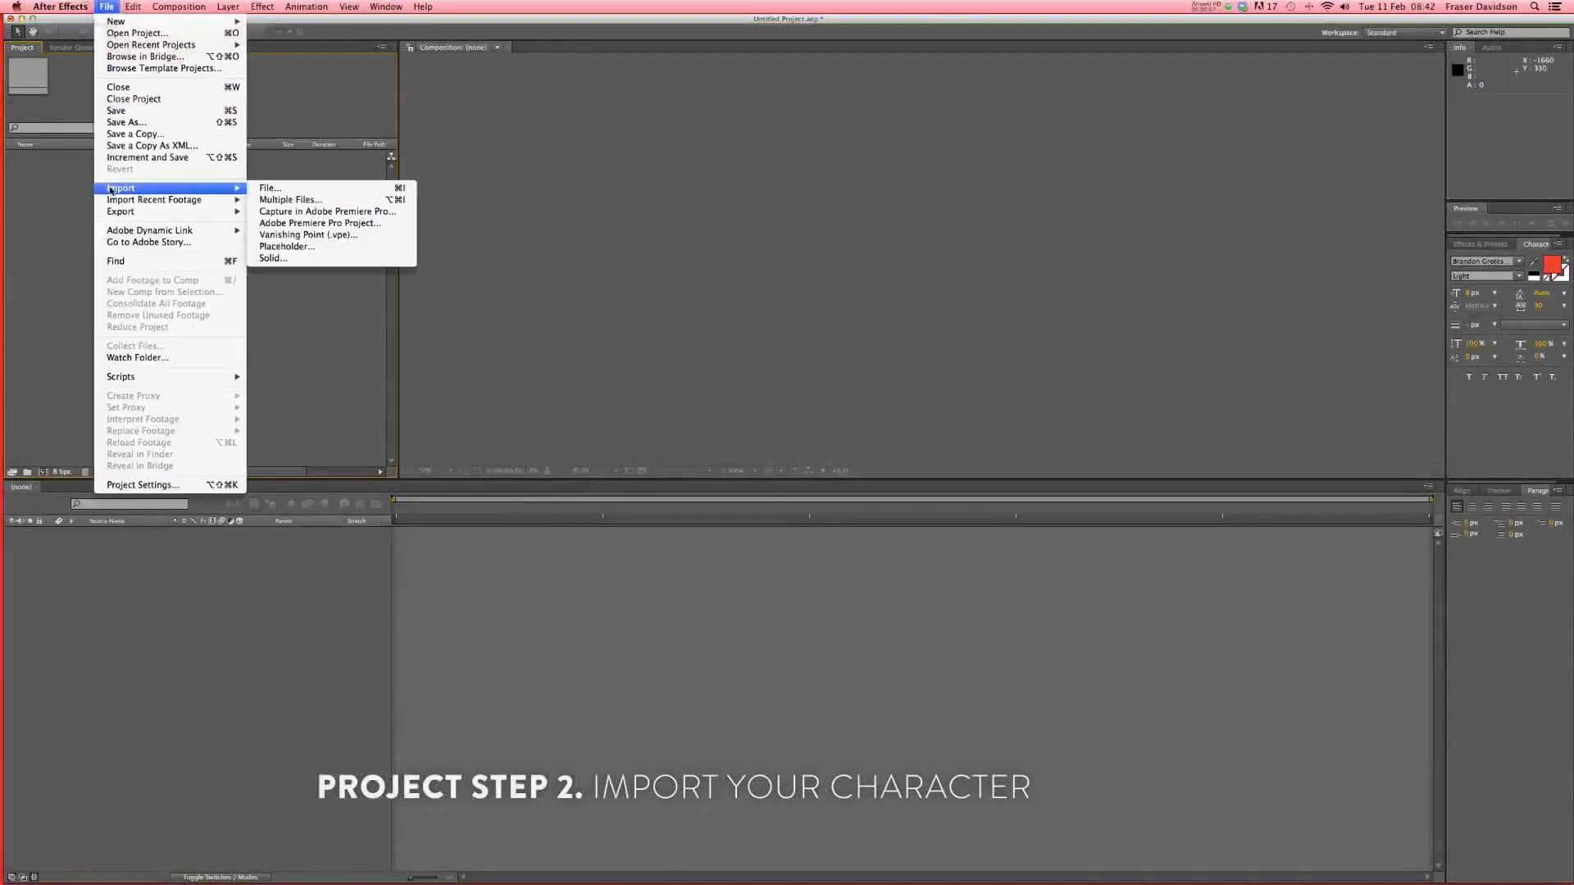
pyautogui.click(298, 190)
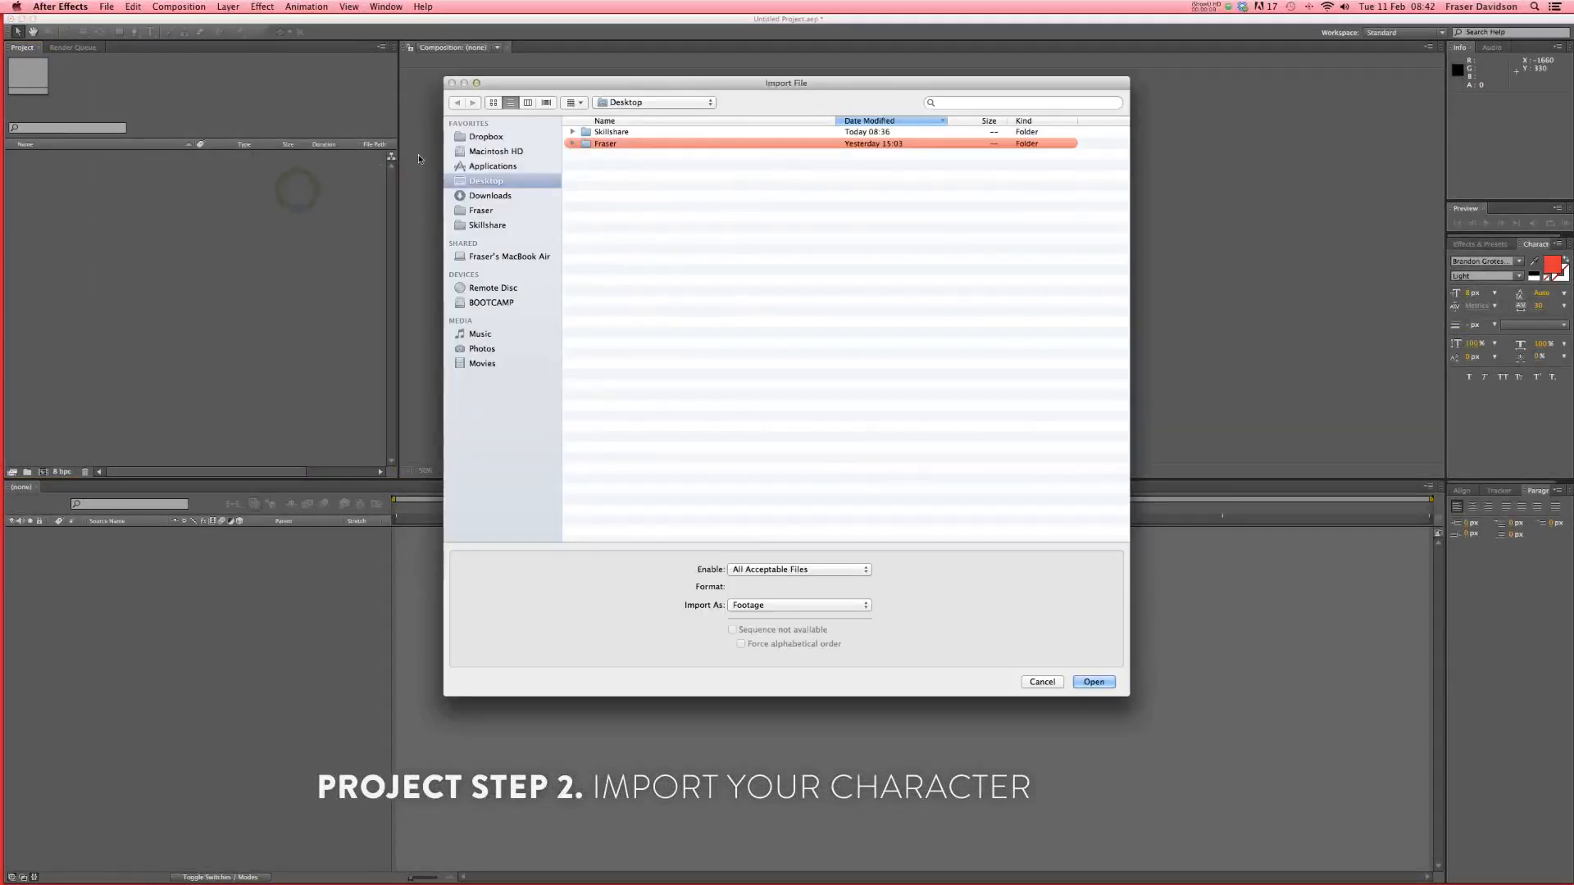
pyautogui.doubleClick(623, 132)
pyautogui.doubleClick(611, 177)
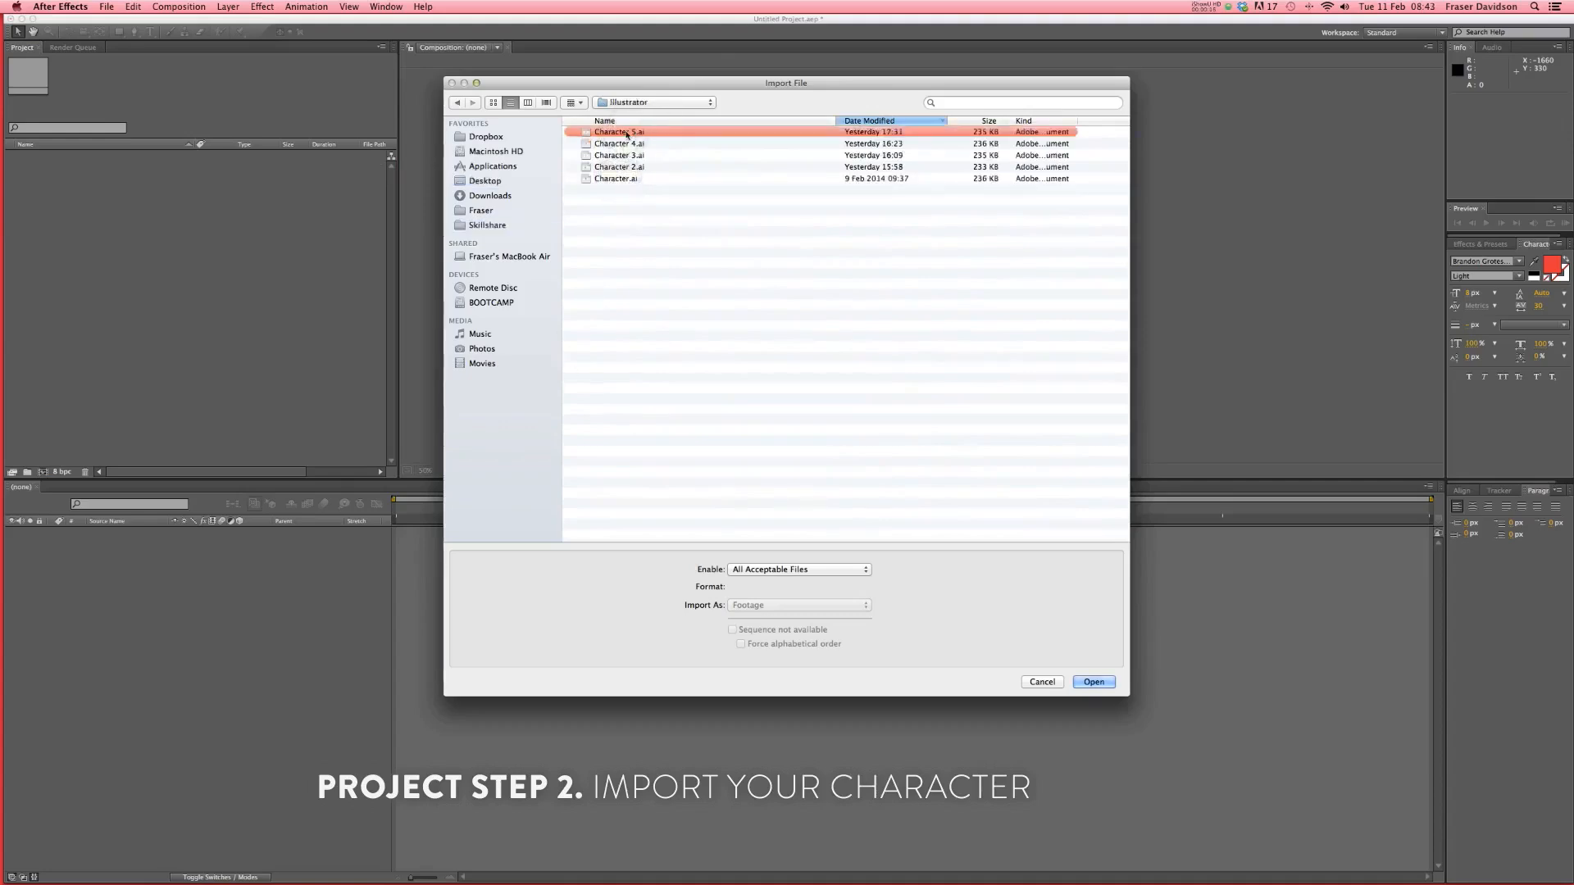
pyautogui.click(628, 133)
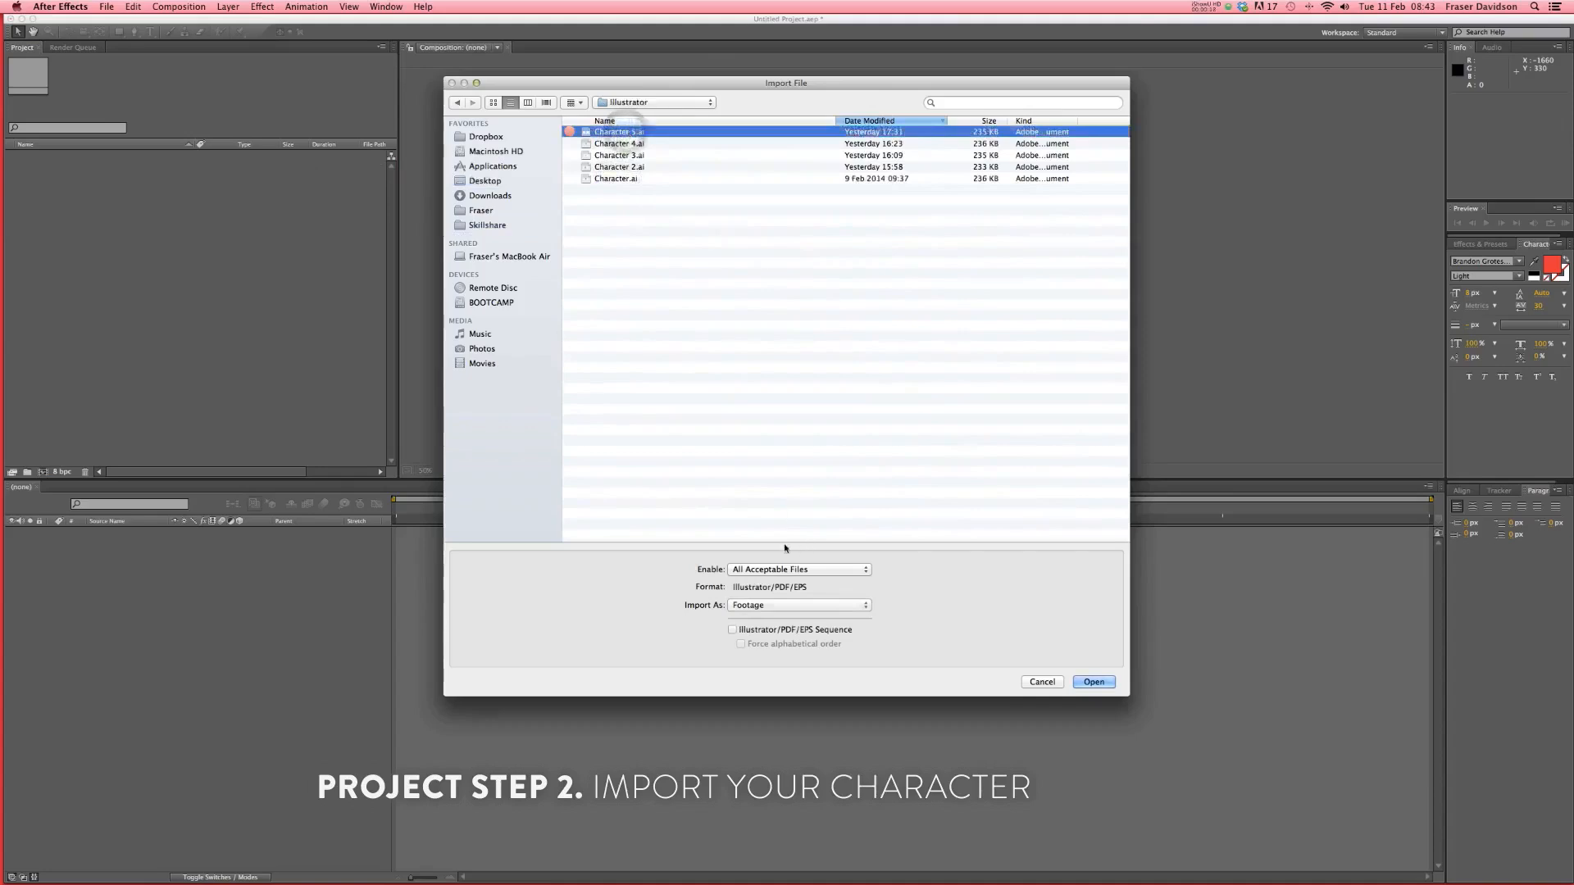
pyautogui.click(812, 609)
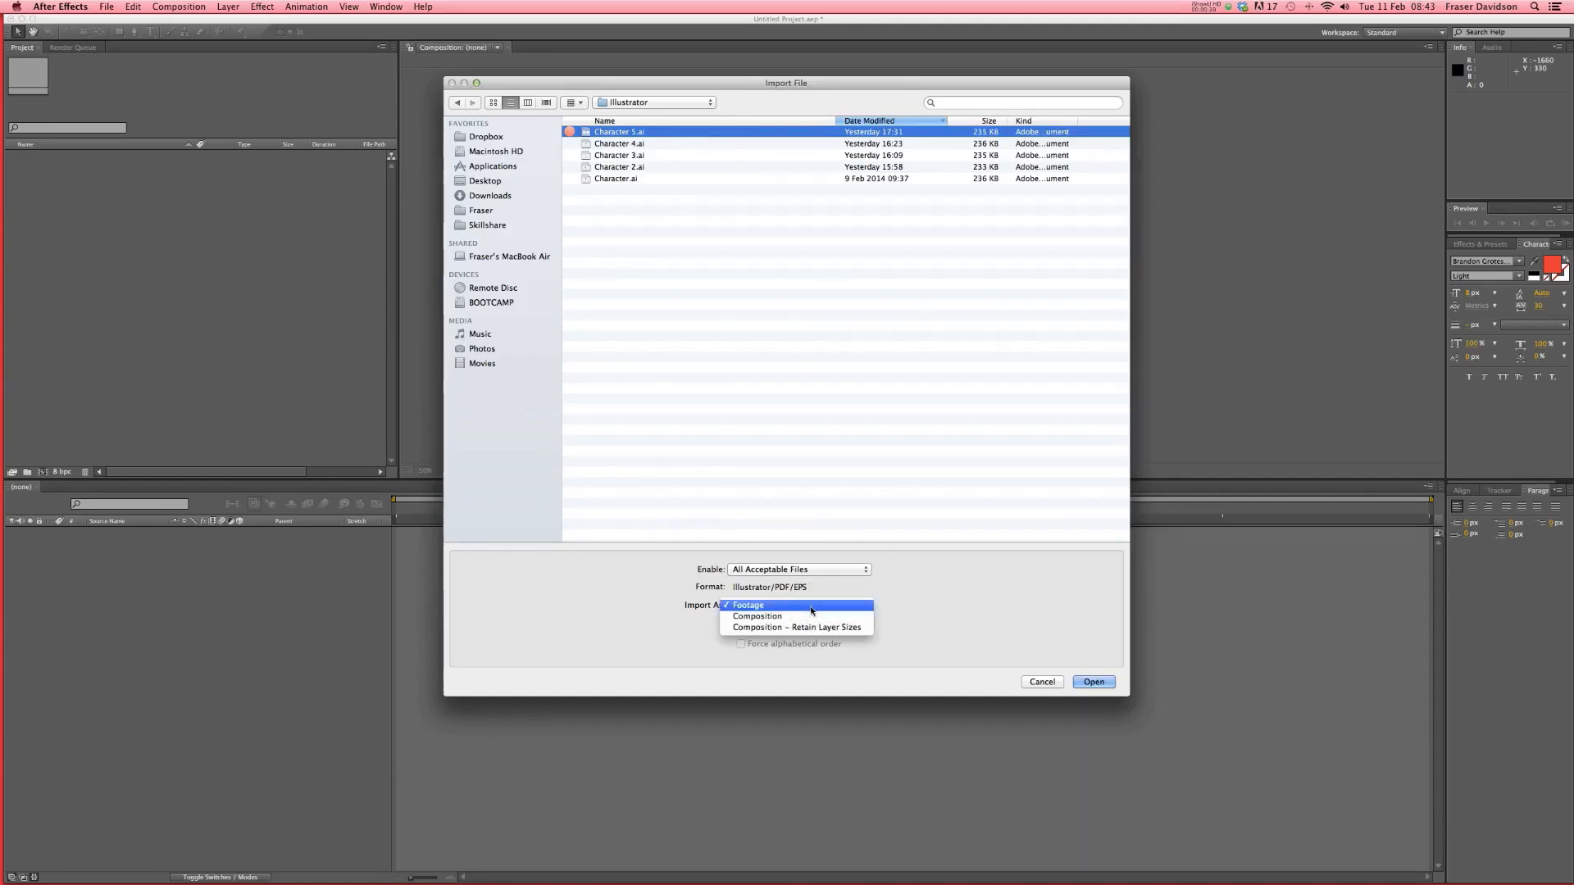
pyautogui.click(810, 616)
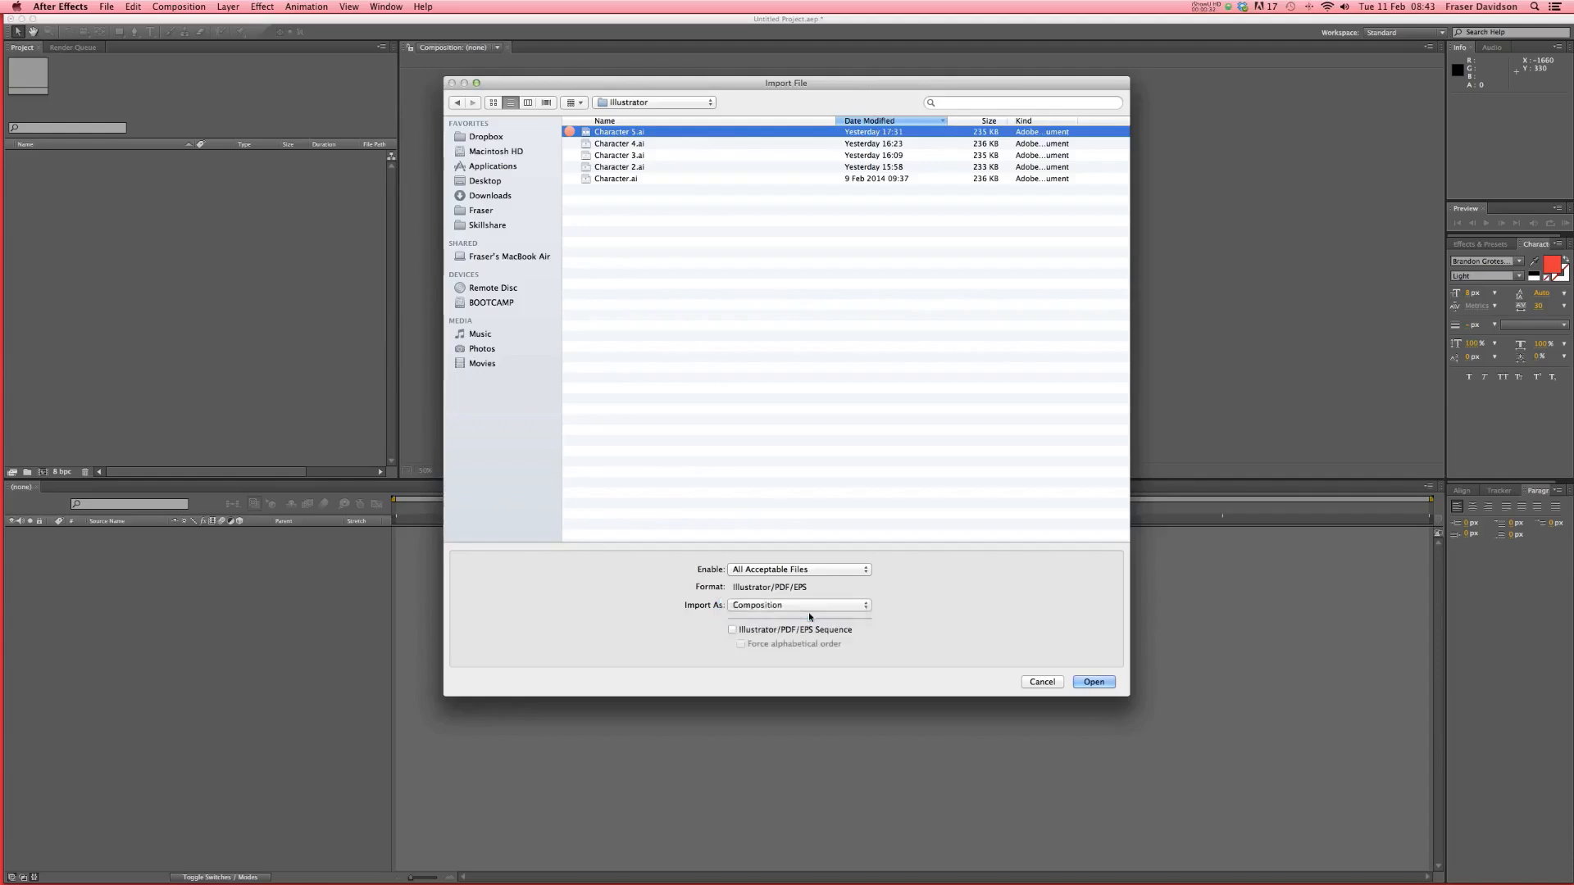
pyautogui.click(1089, 683)
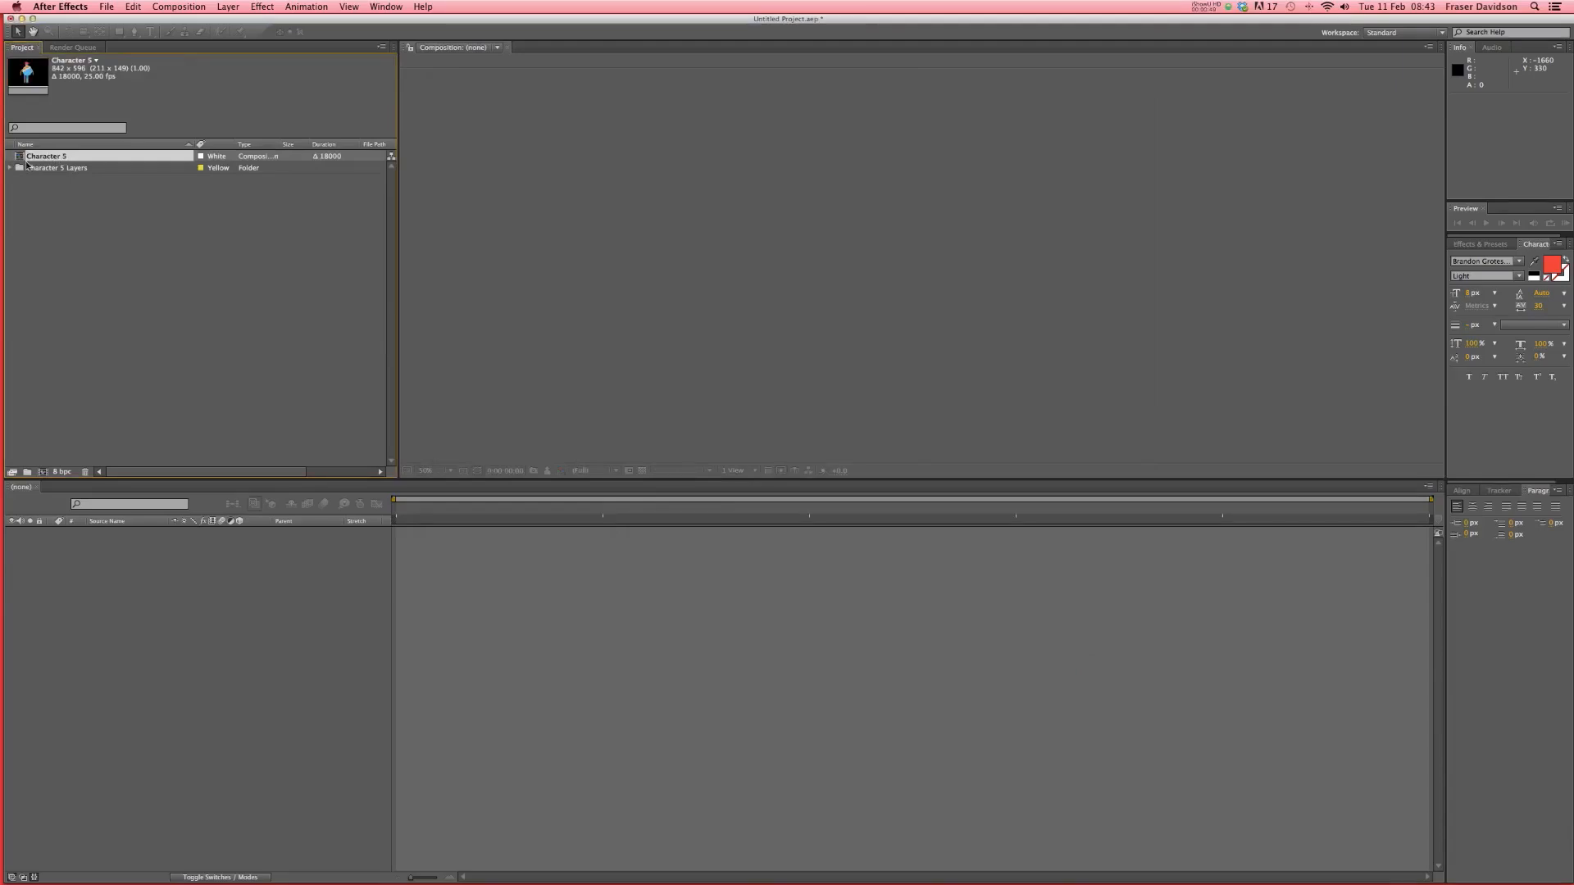
pyautogui.click(9, 168)
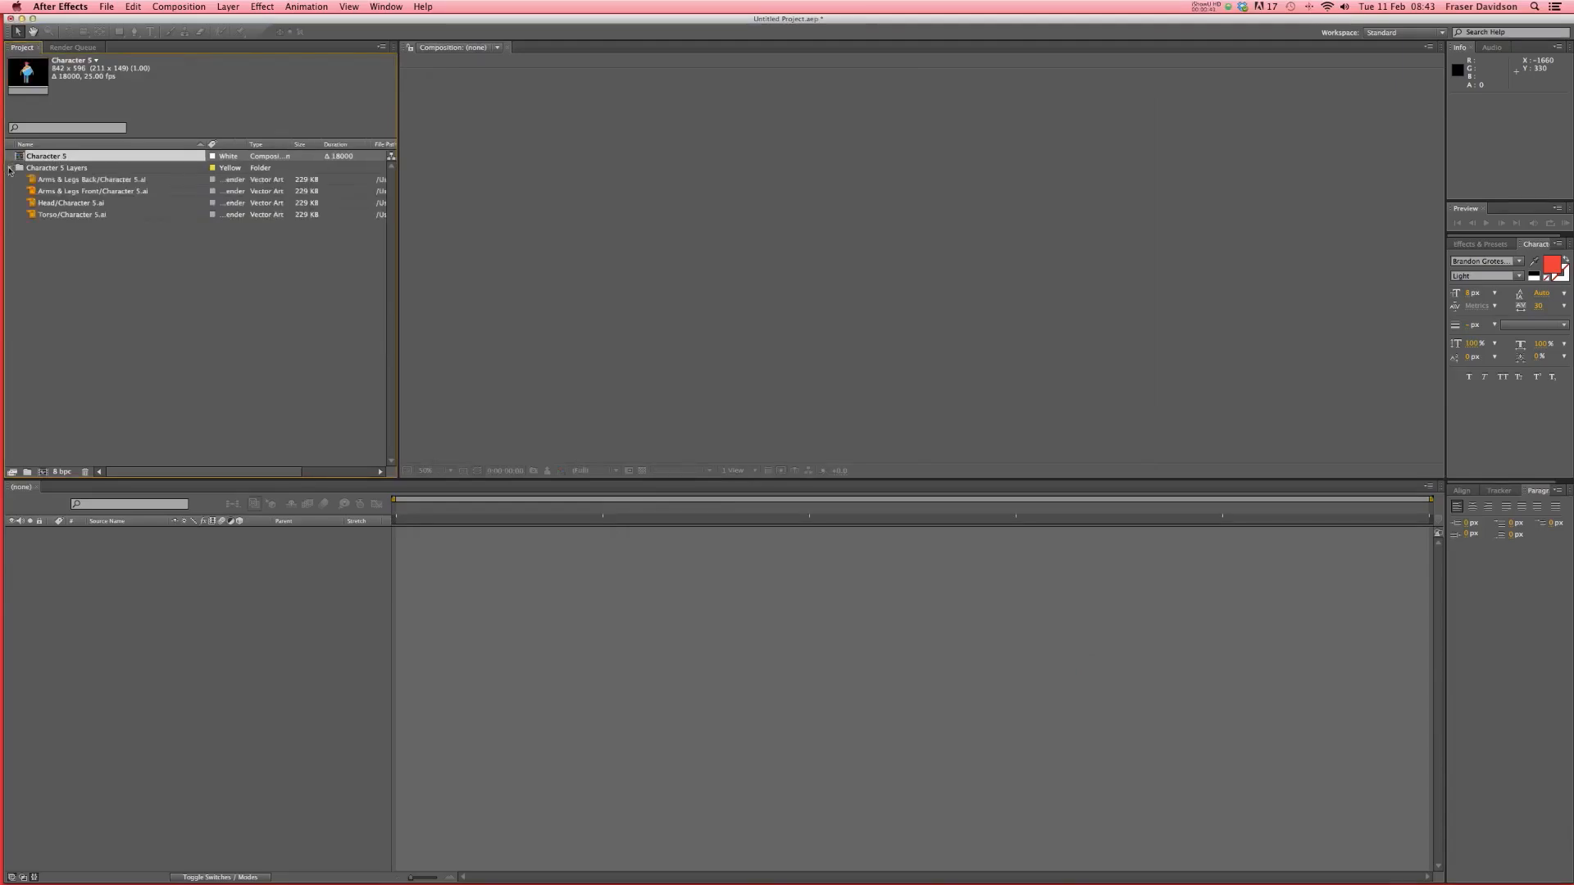
pyautogui.doubleClick(53, 156)
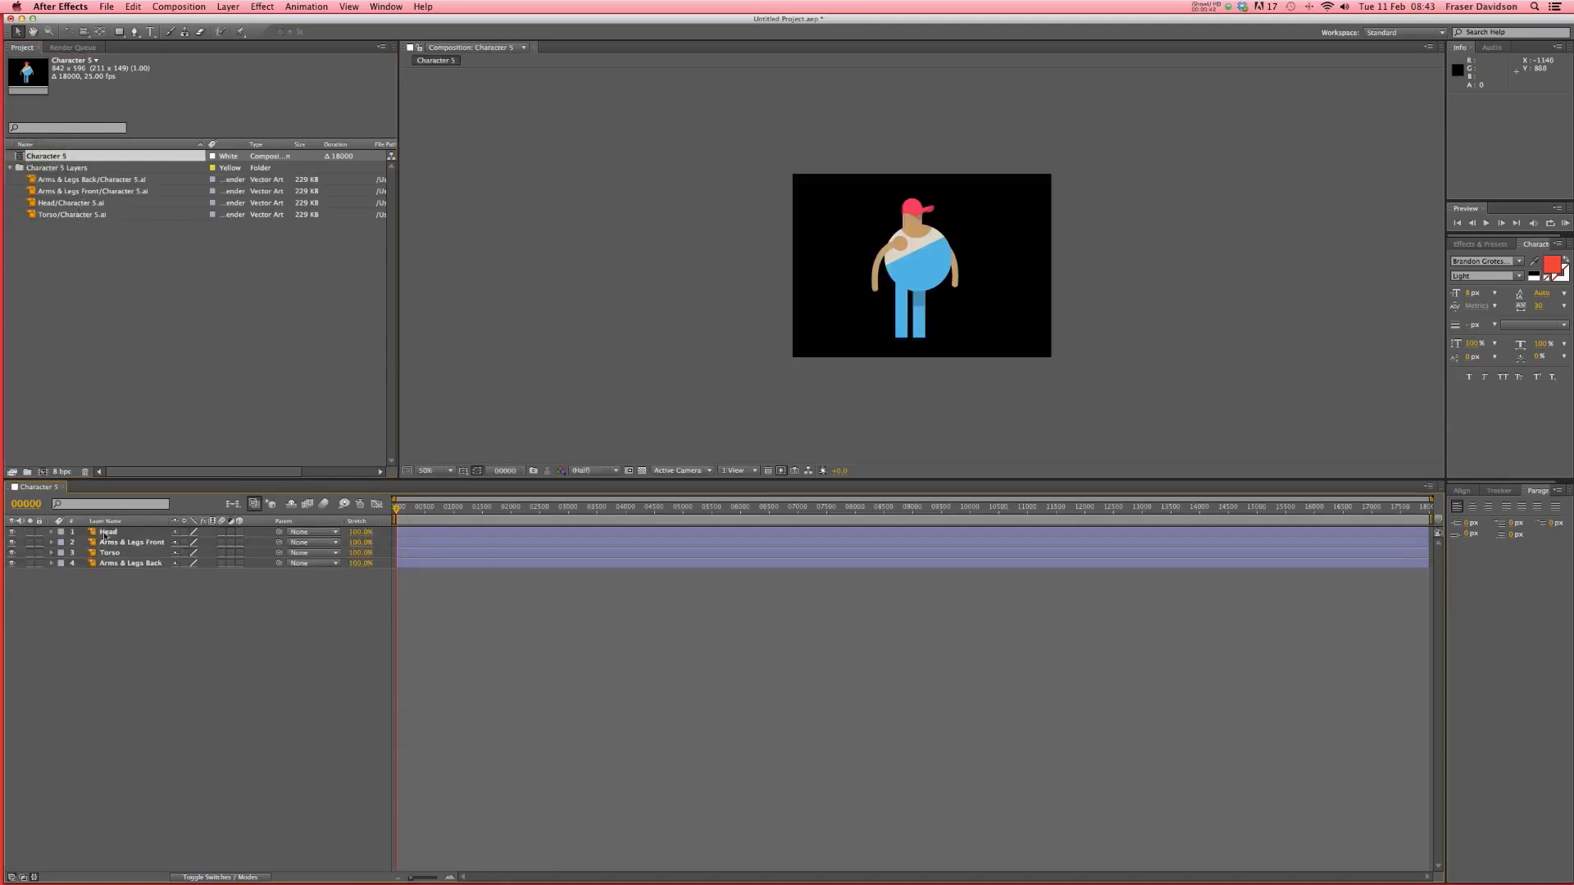
# - Solo the Head, Arms & Legs Front, Torso and Arms & Legs Back layers one at a time to check their artwork
pyautogui.click(29, 533)
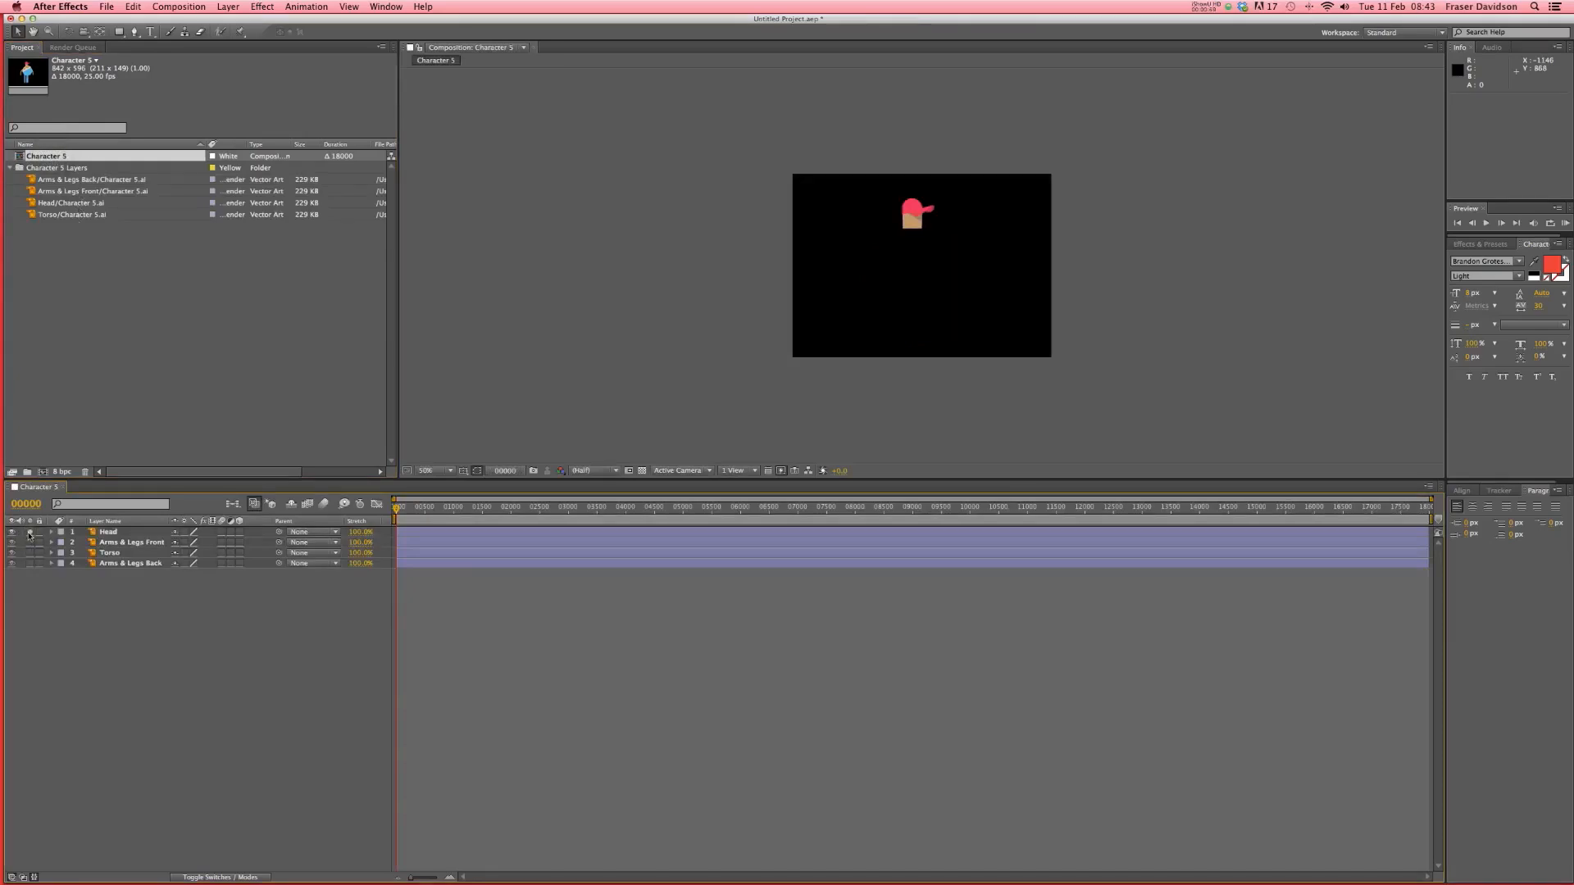
pyautogui.click(30, 532)
pyautogui.click(29, 542)
pyautogui.click(29, 542)
pyautogui.click(30, 553)
pyautogui.click(29, 552)
pyautogui.click(29, 563)
pyautogui.click(30, 564)
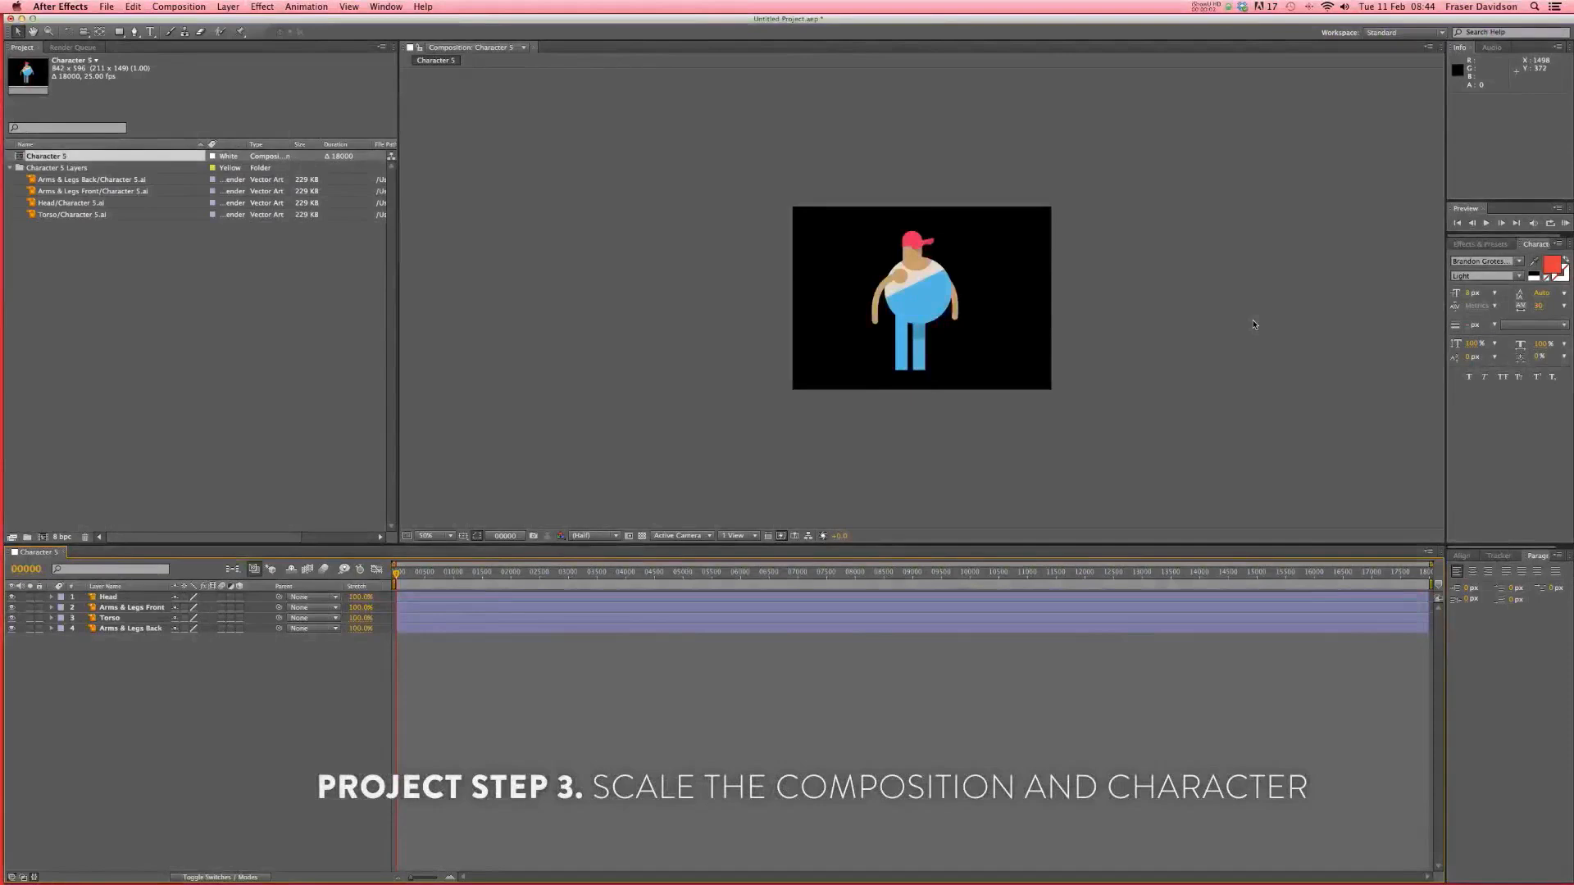
# - Set the Character 5 composition to 1920 × 1080 px with a duration of 200 frames
pyautogui.click(1253, 325)
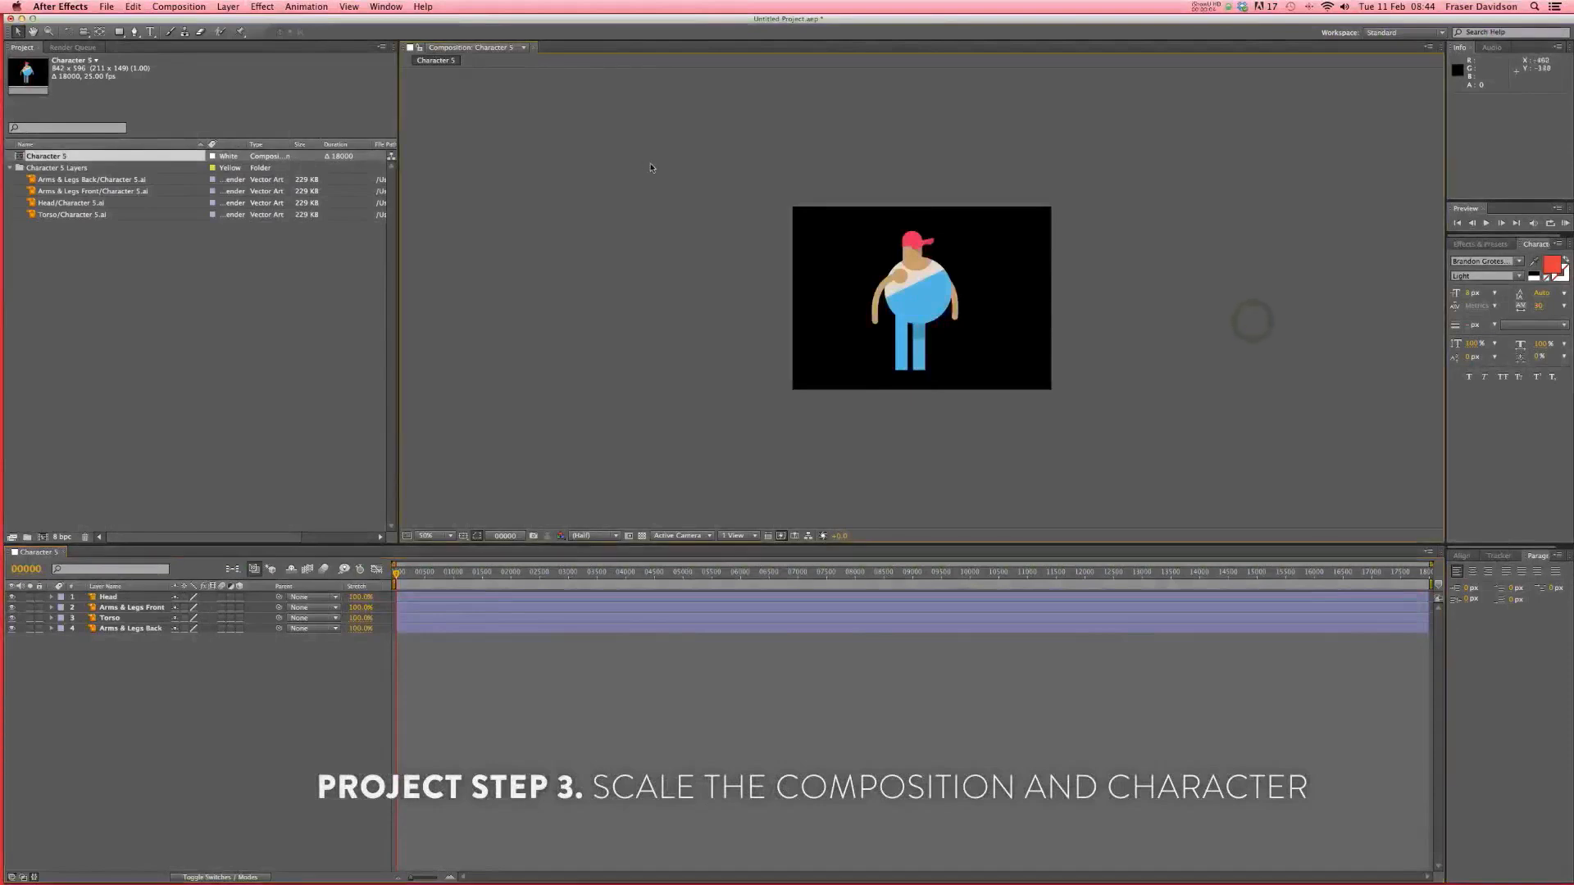
pyautogui.click(443, 537)
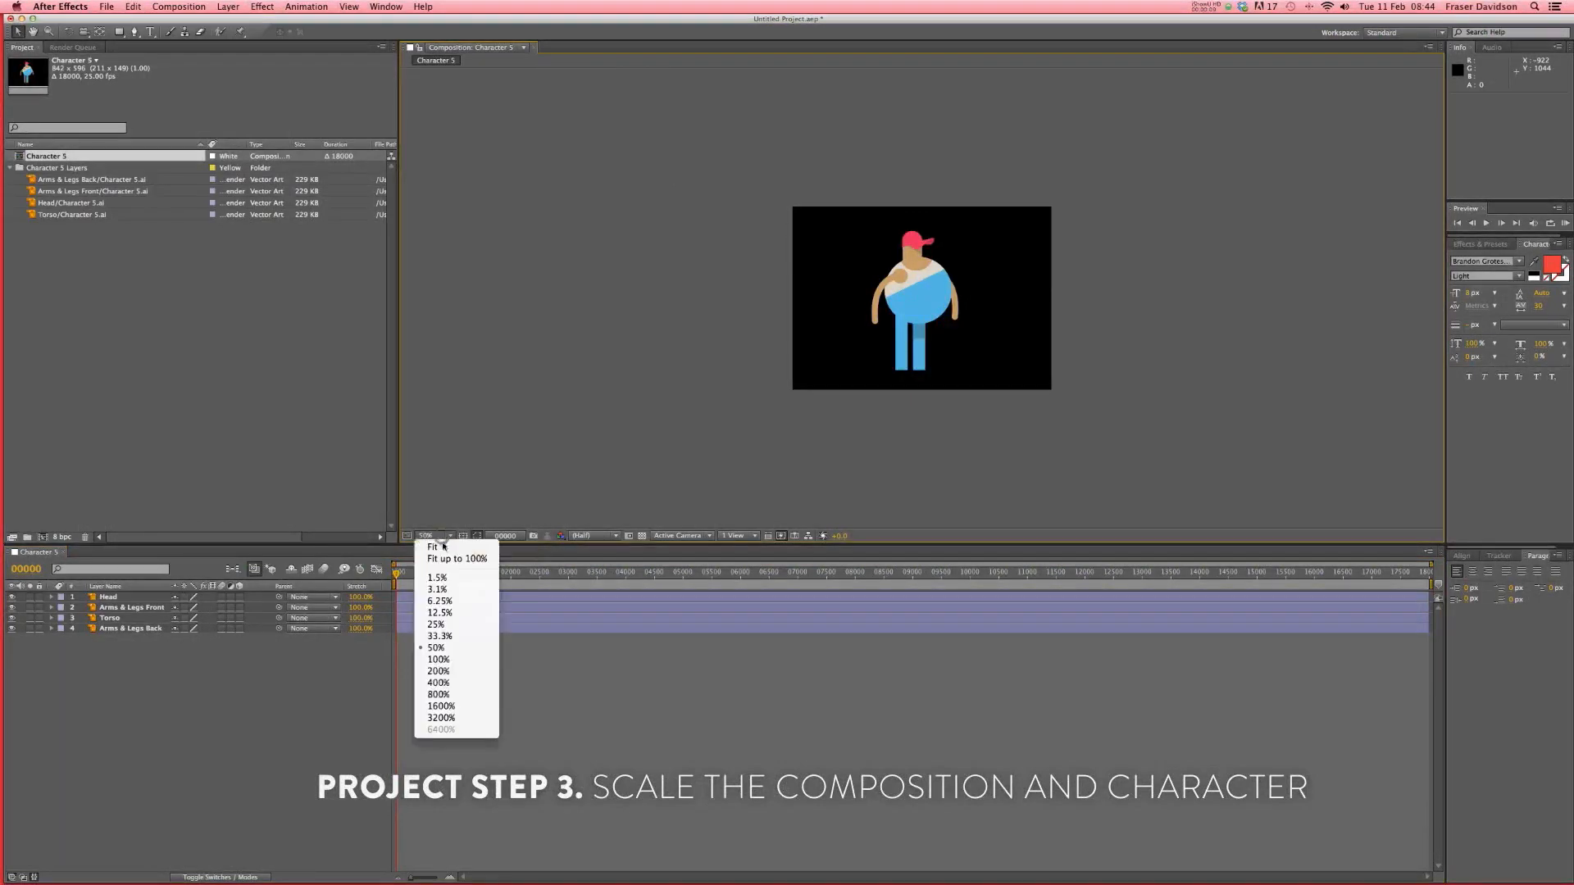
pyautogui.click(450, 661)
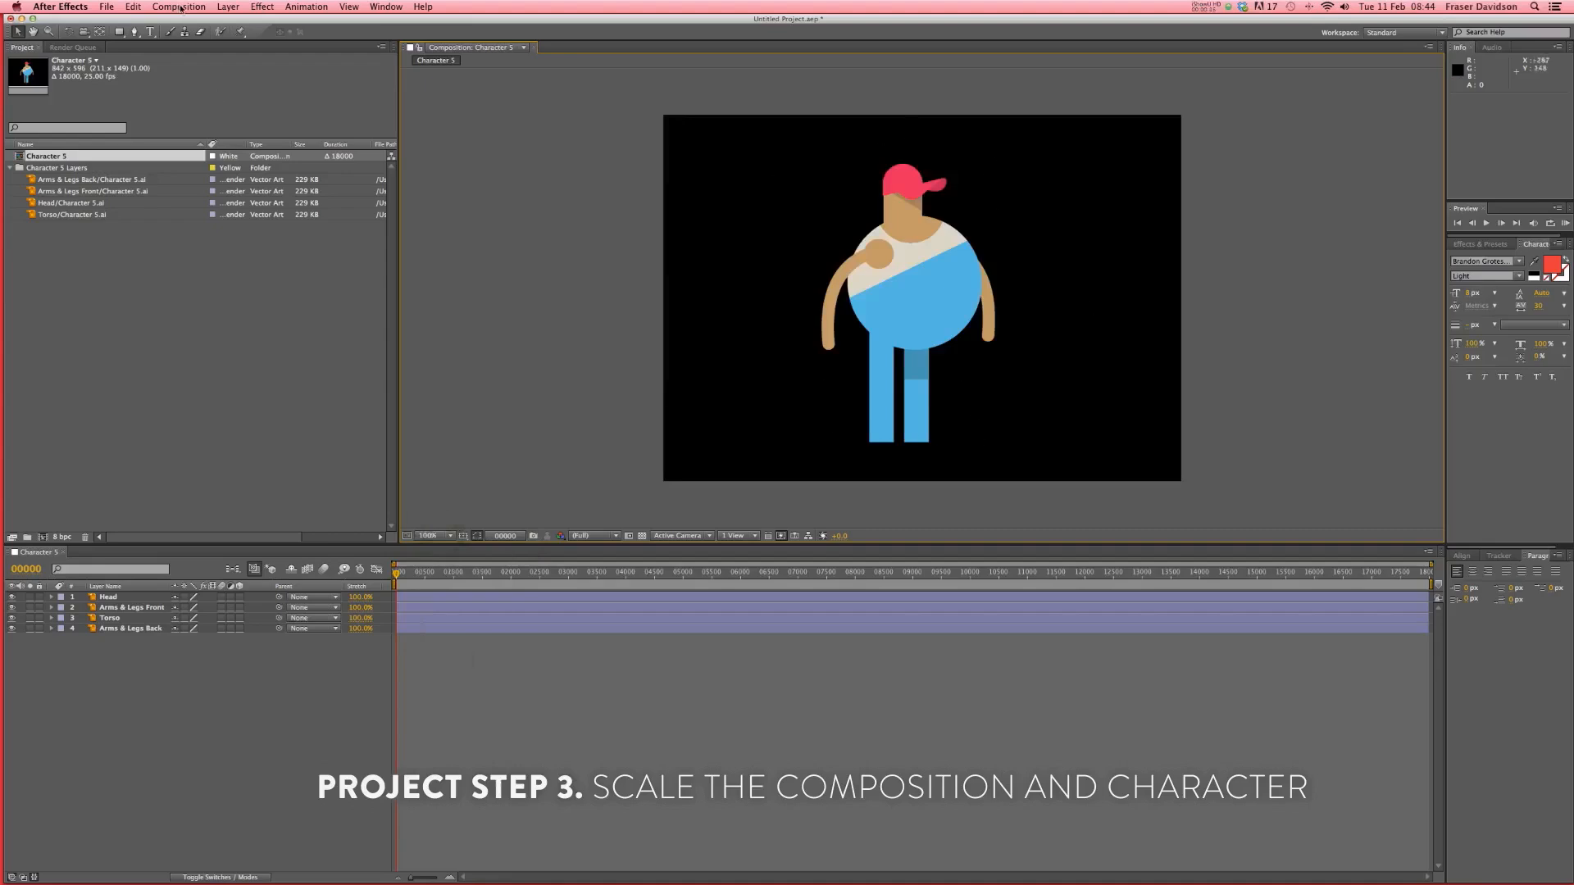
pyautogui.click(179, 7)
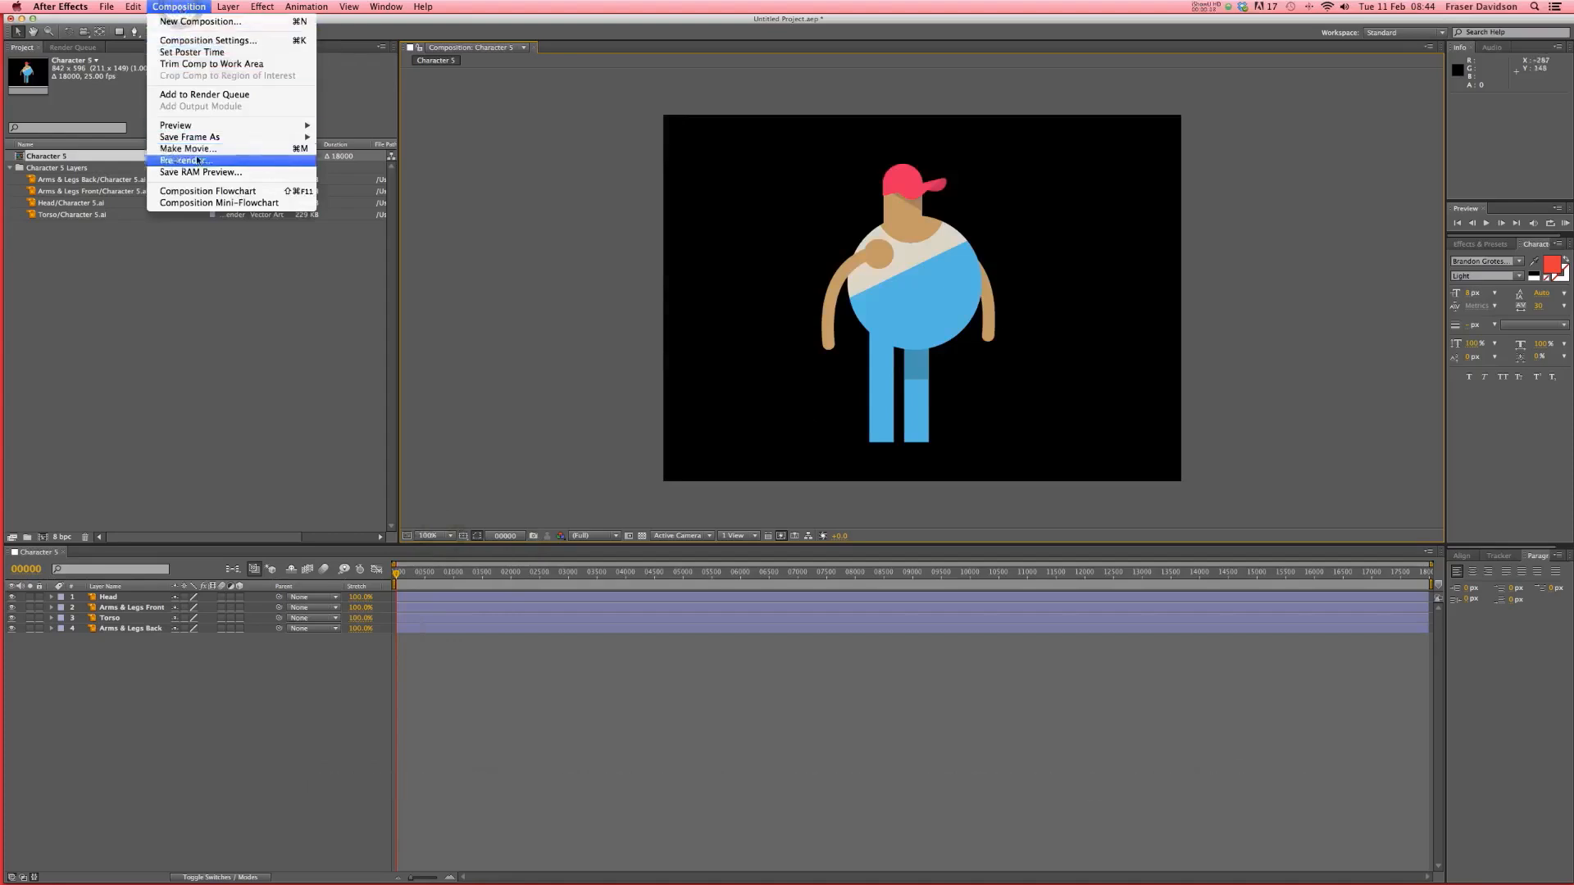
pyautogui.click(201, 41)
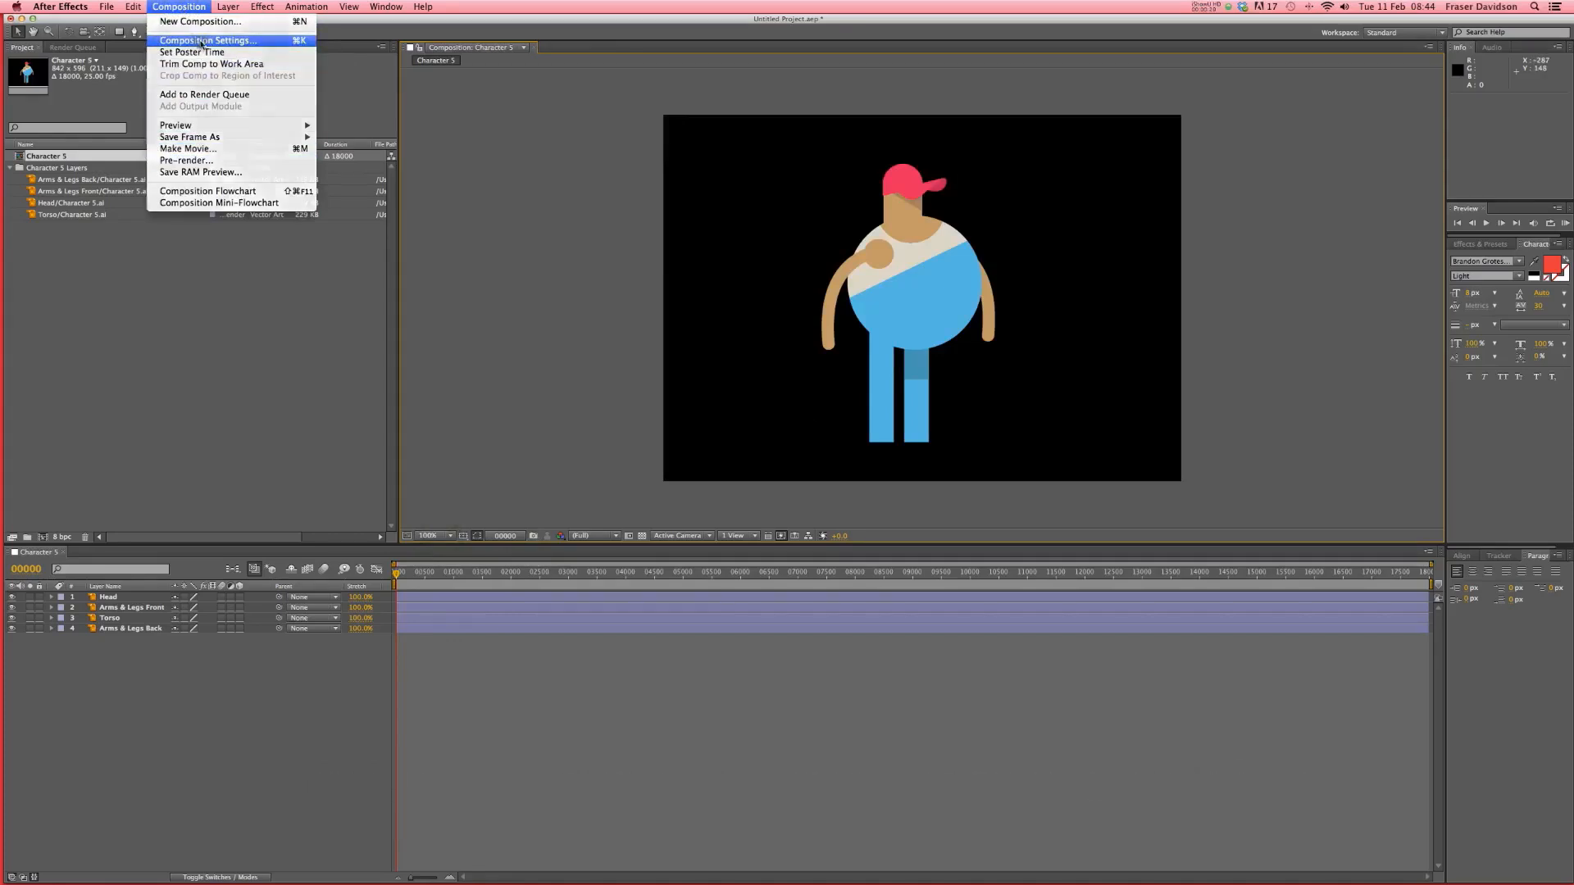
pyautogui.click(702, 490)
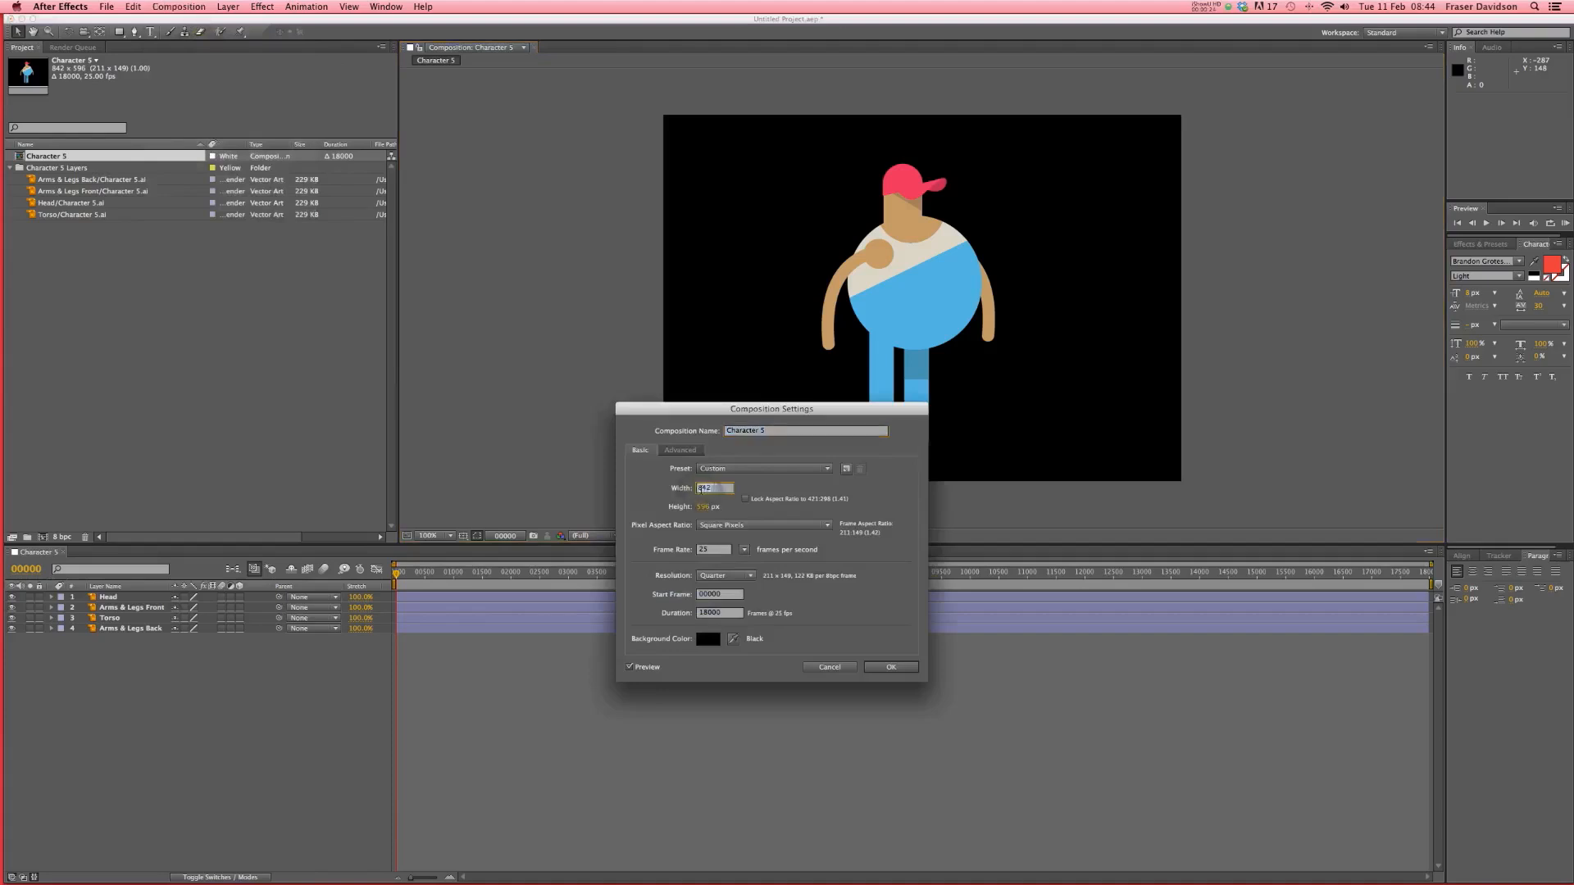
pyautogui.write('1920')
pyautogui.press('Tab')
pyautogui.write('4080')
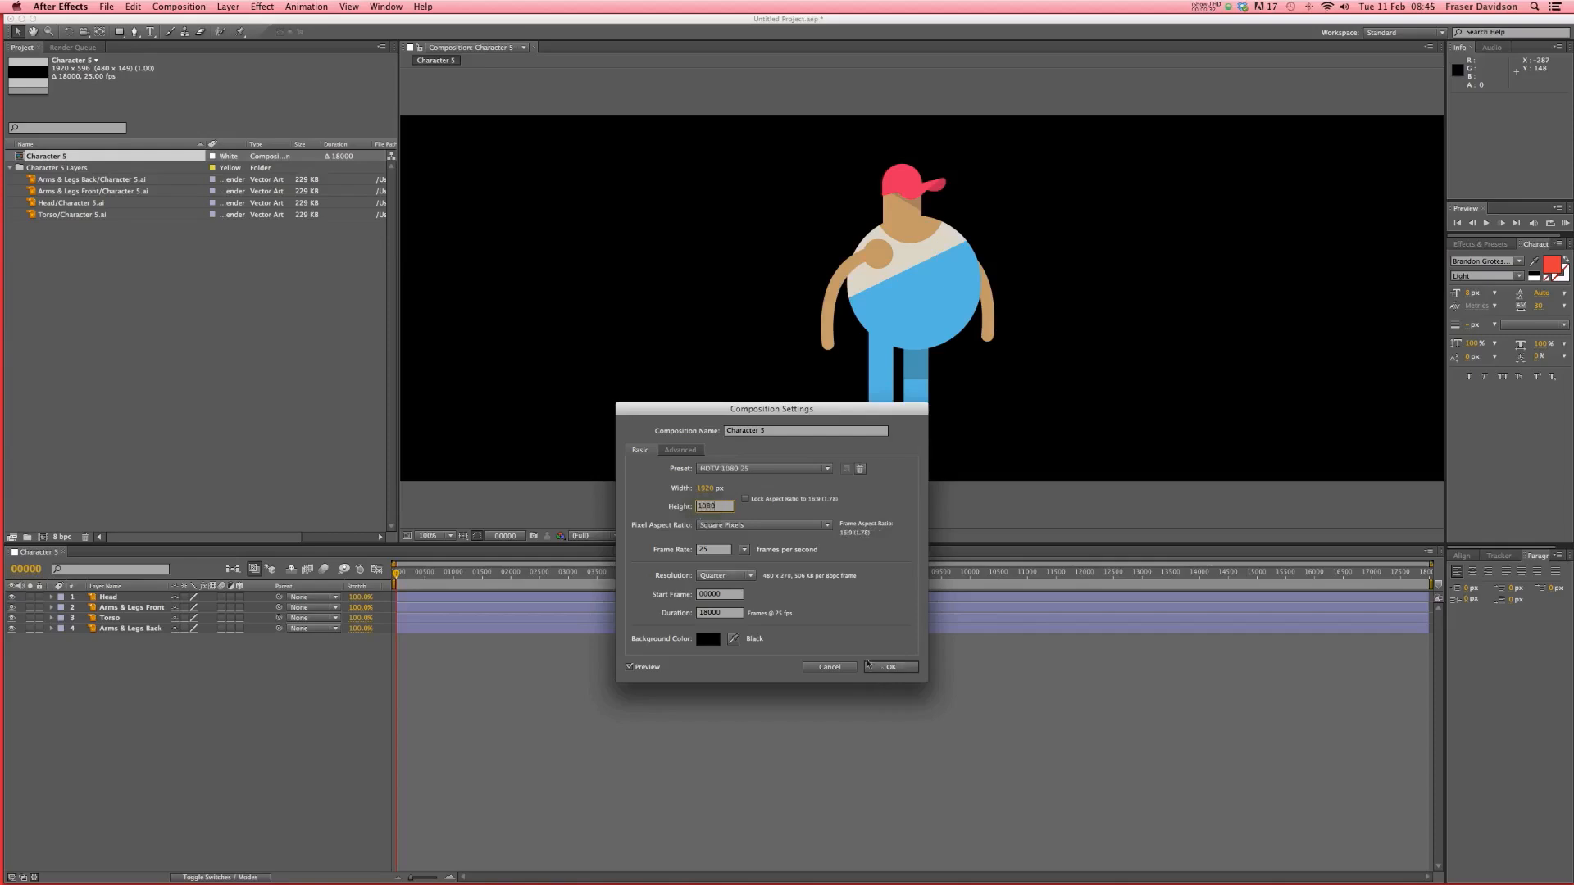
pyautogui.click(729, 614)
pyautogui.write('200')
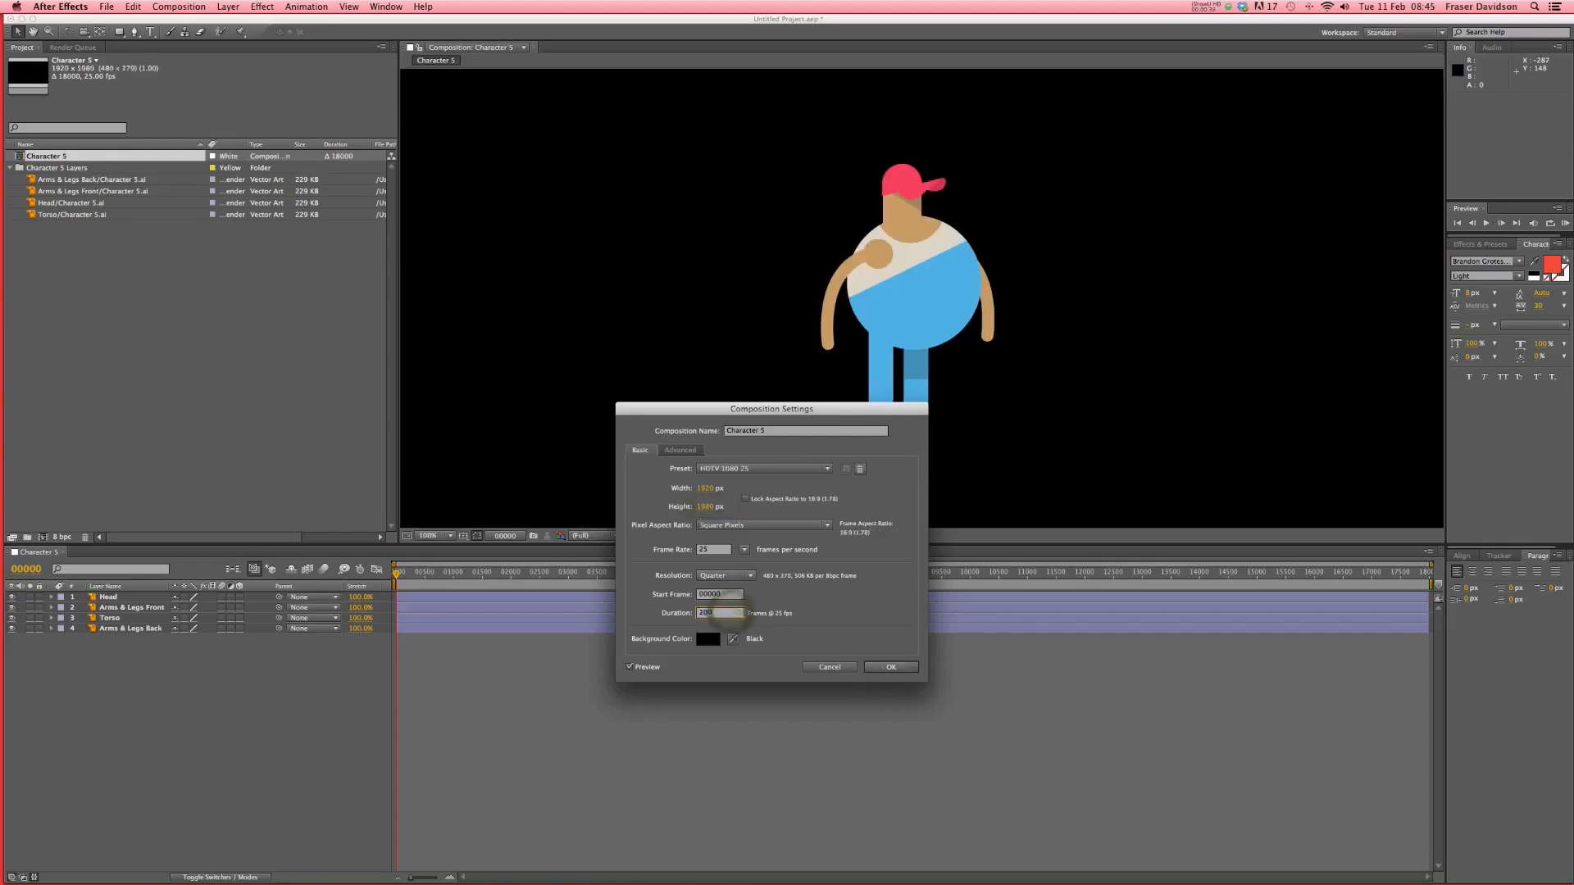
pyautogui.click(891, 667)
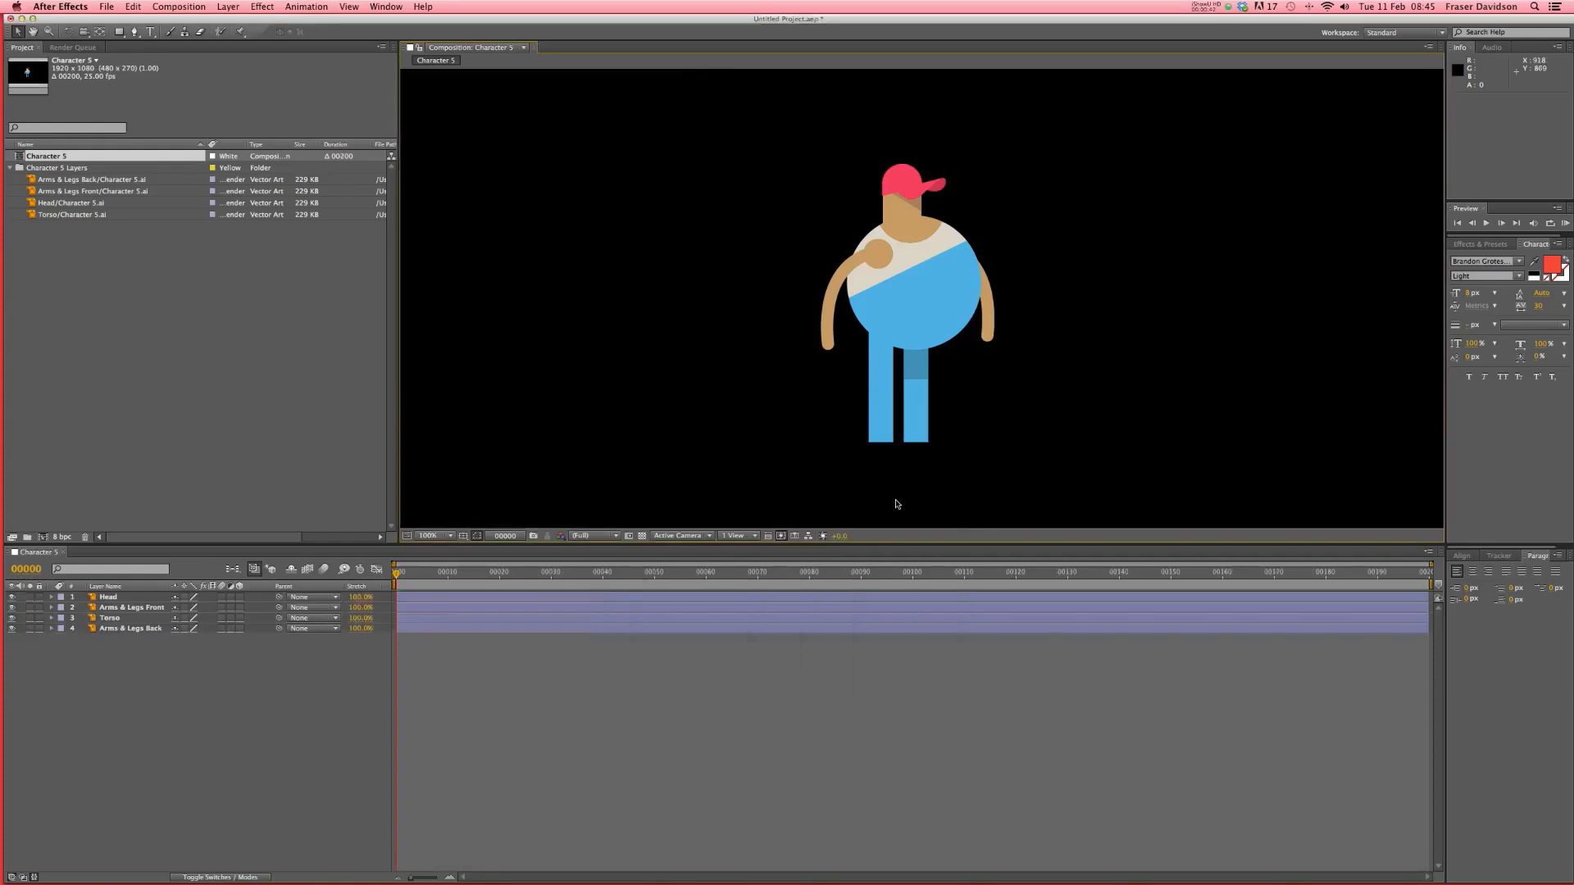
# - Scale all four character layers together to about 211% so the character fills most of the frame height
pyautogui.scroll(-2, 897, 504)
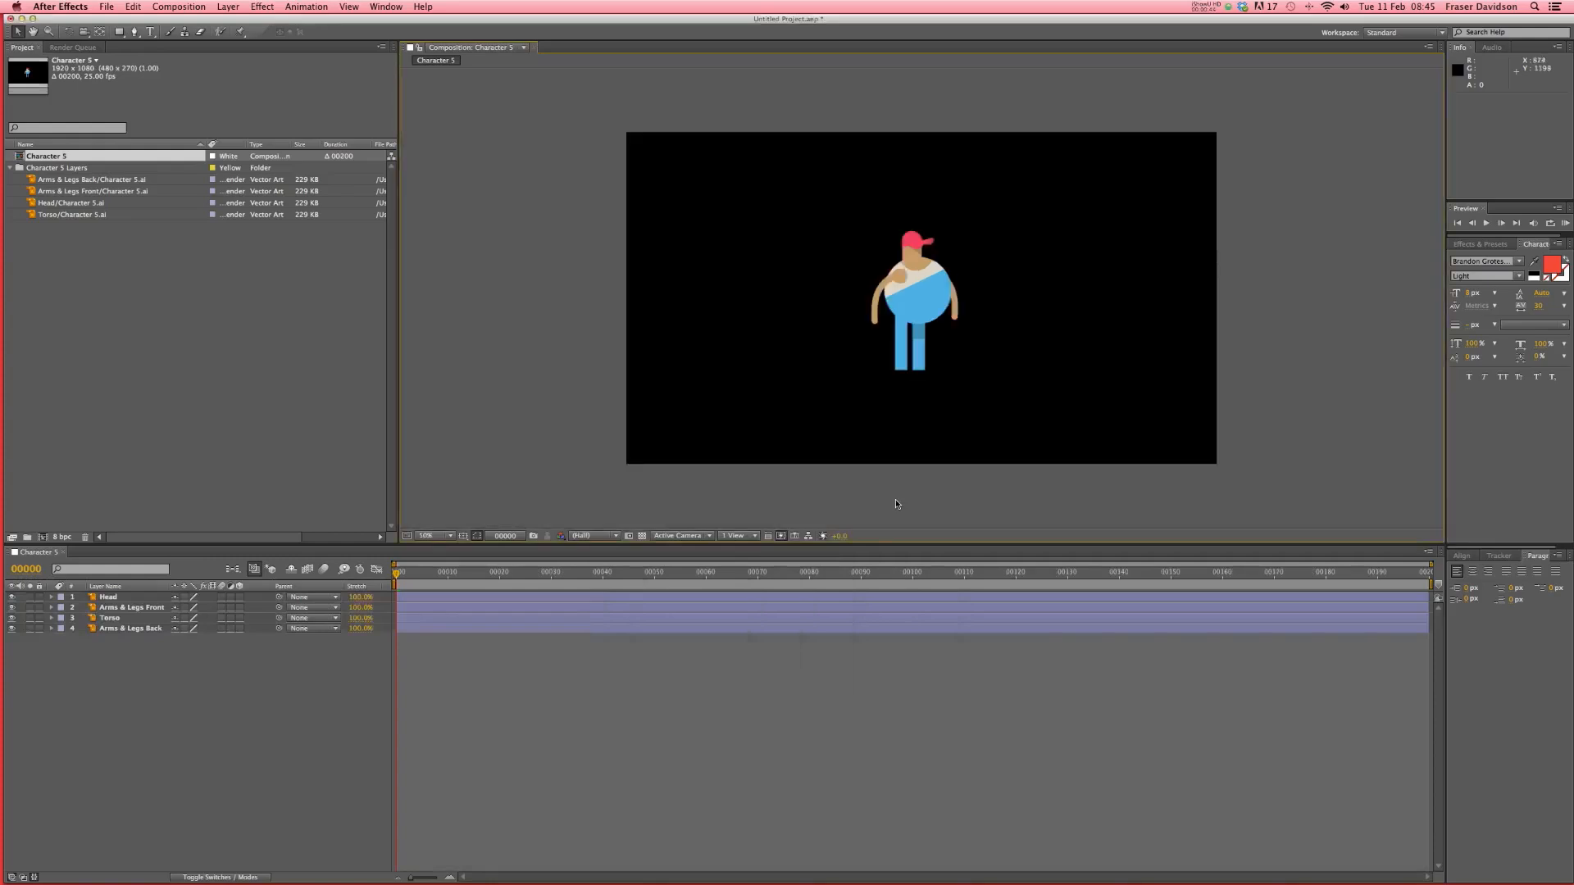
pyautogui.click(121, 600)
pyautogui.keyDown('shift'); pyautogui.click(130, 629); pyautogui.keyUp('shift')
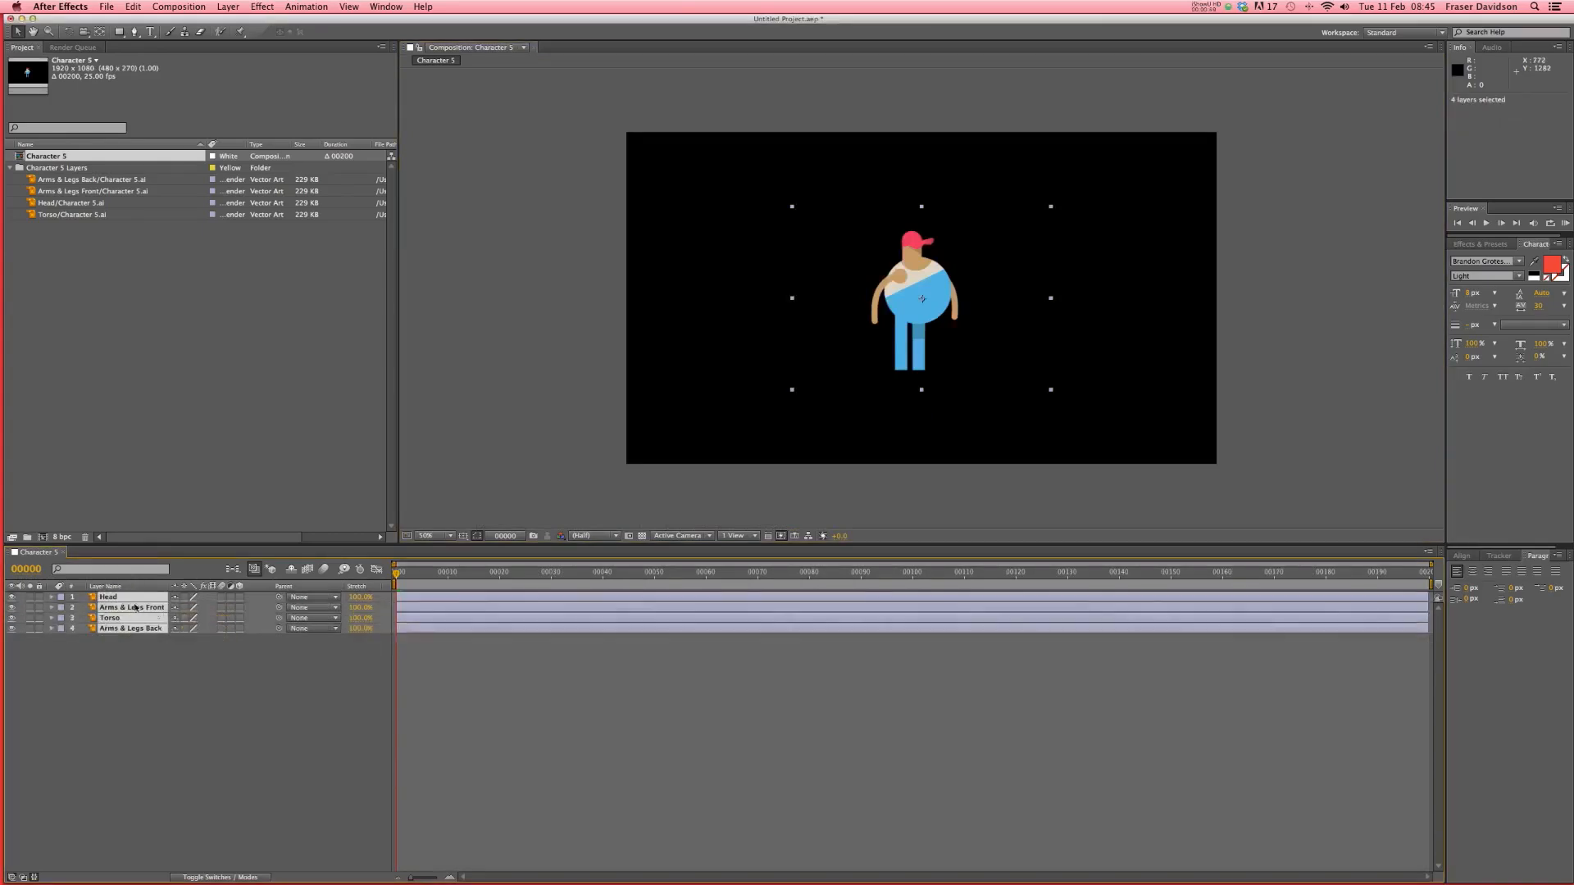
pyautogui.click(51, 599)
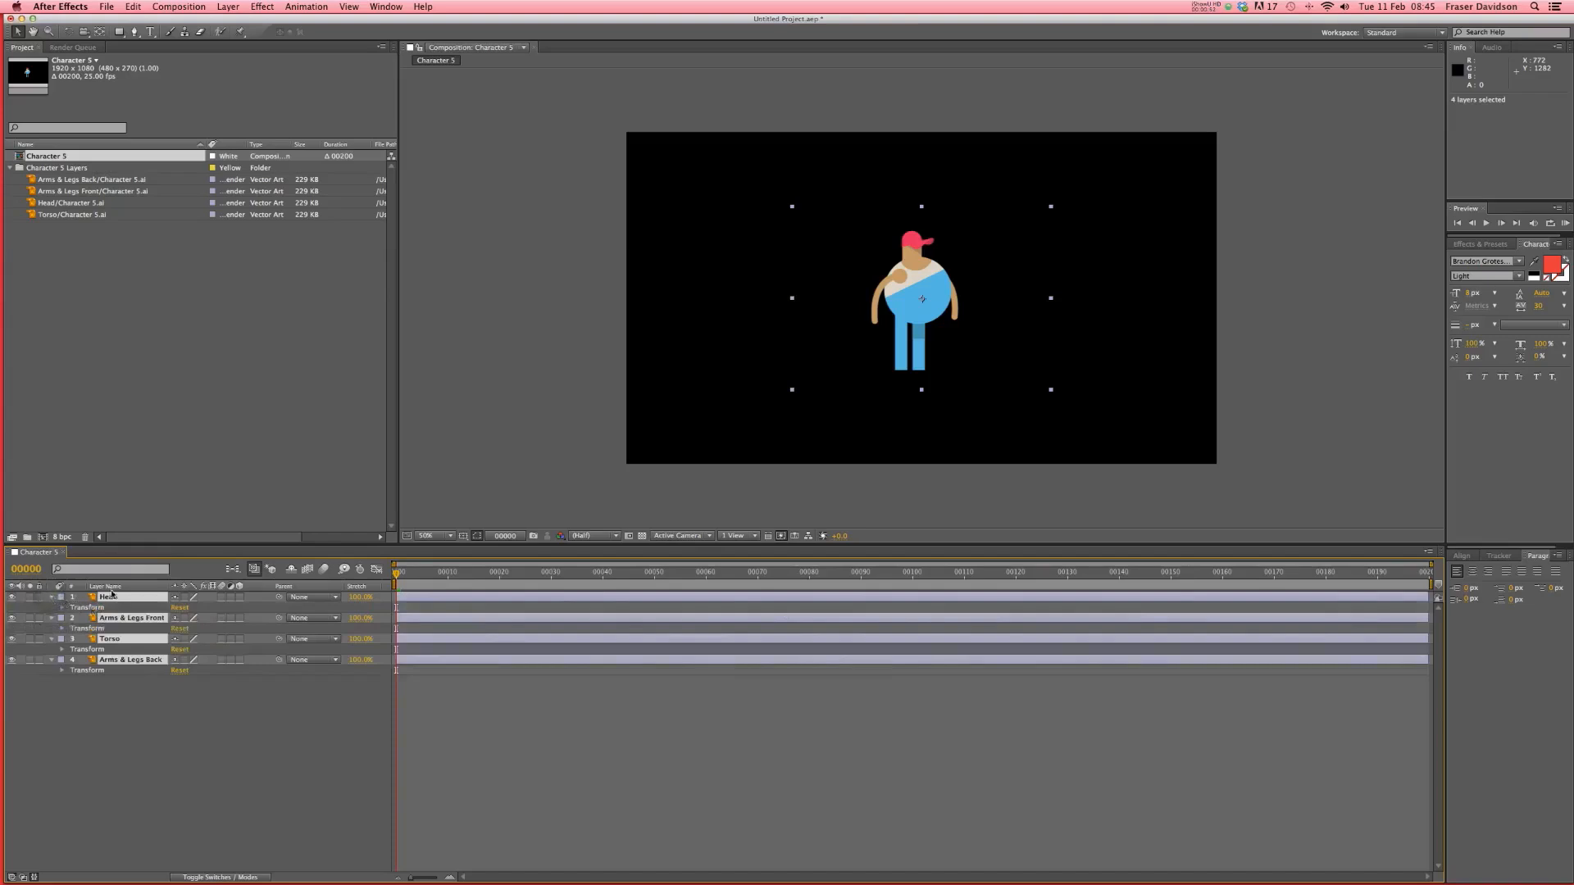
pyautogui.click(62, 608)
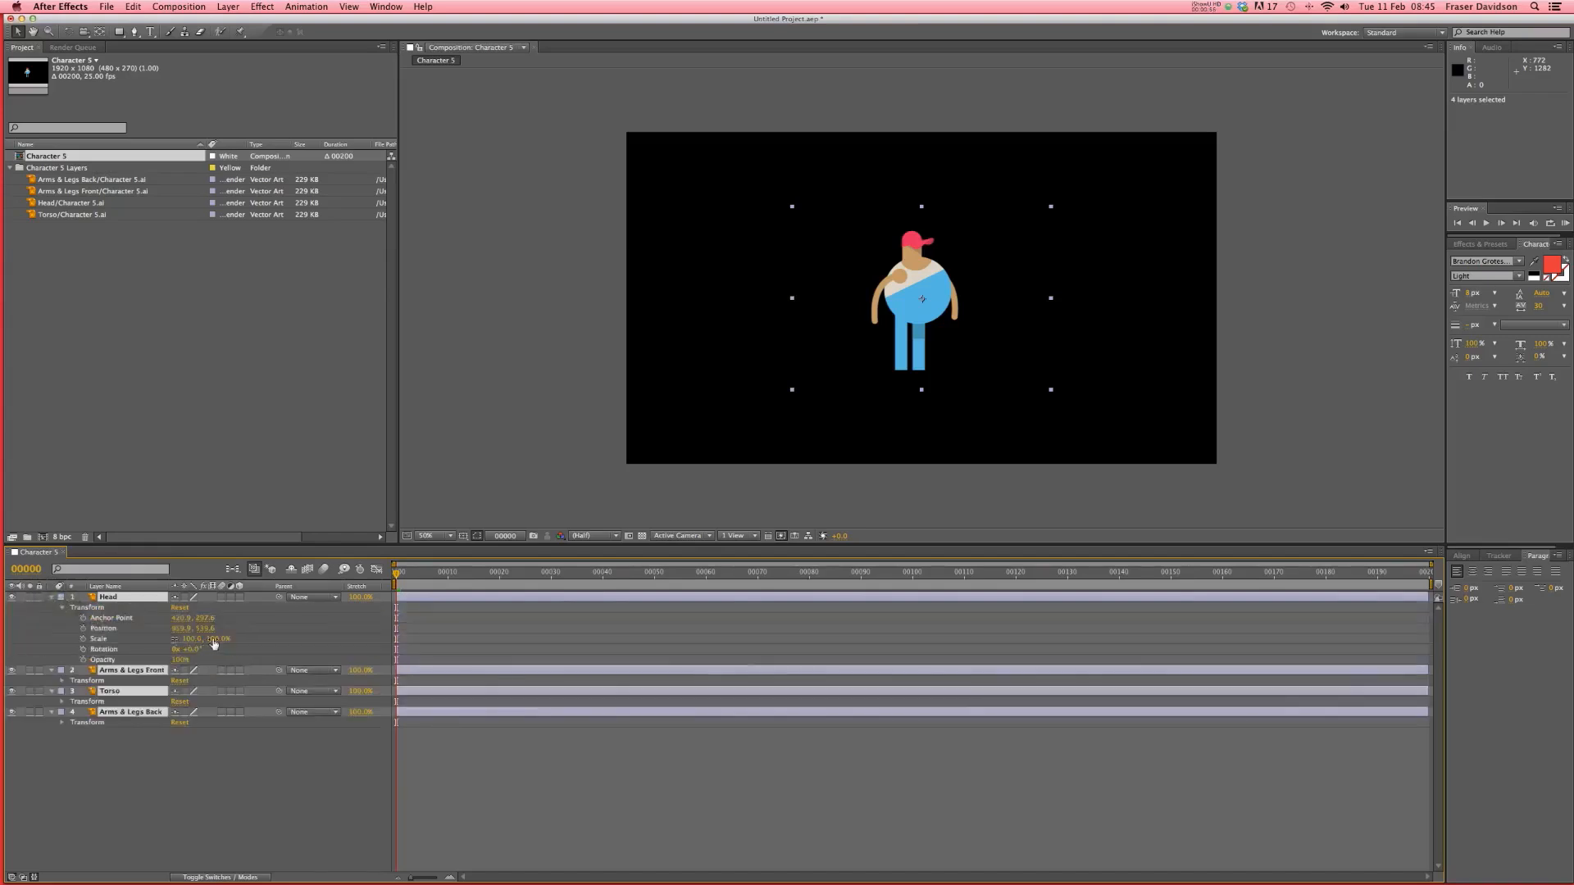
pyautogui.moveTo(211, 638); pyautogui.dragTo(269, 627)
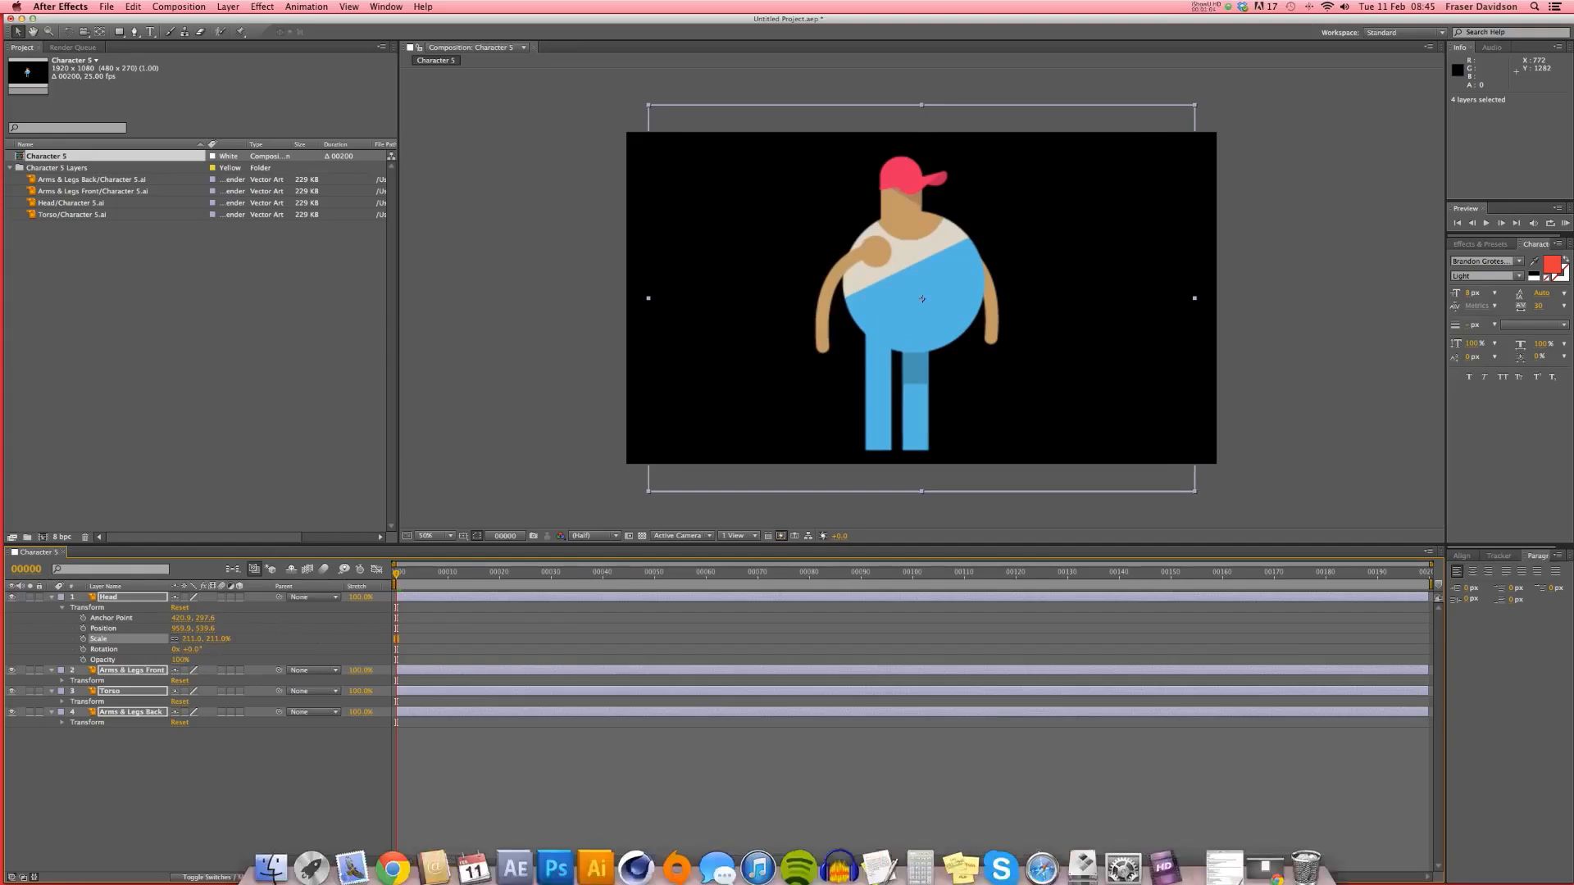
# - Turn on continuous rasterization for all four character layers and check the sharpness of the artwork's edges
pyautogui.click(185, 598)
pyautogui.click(436, 541)
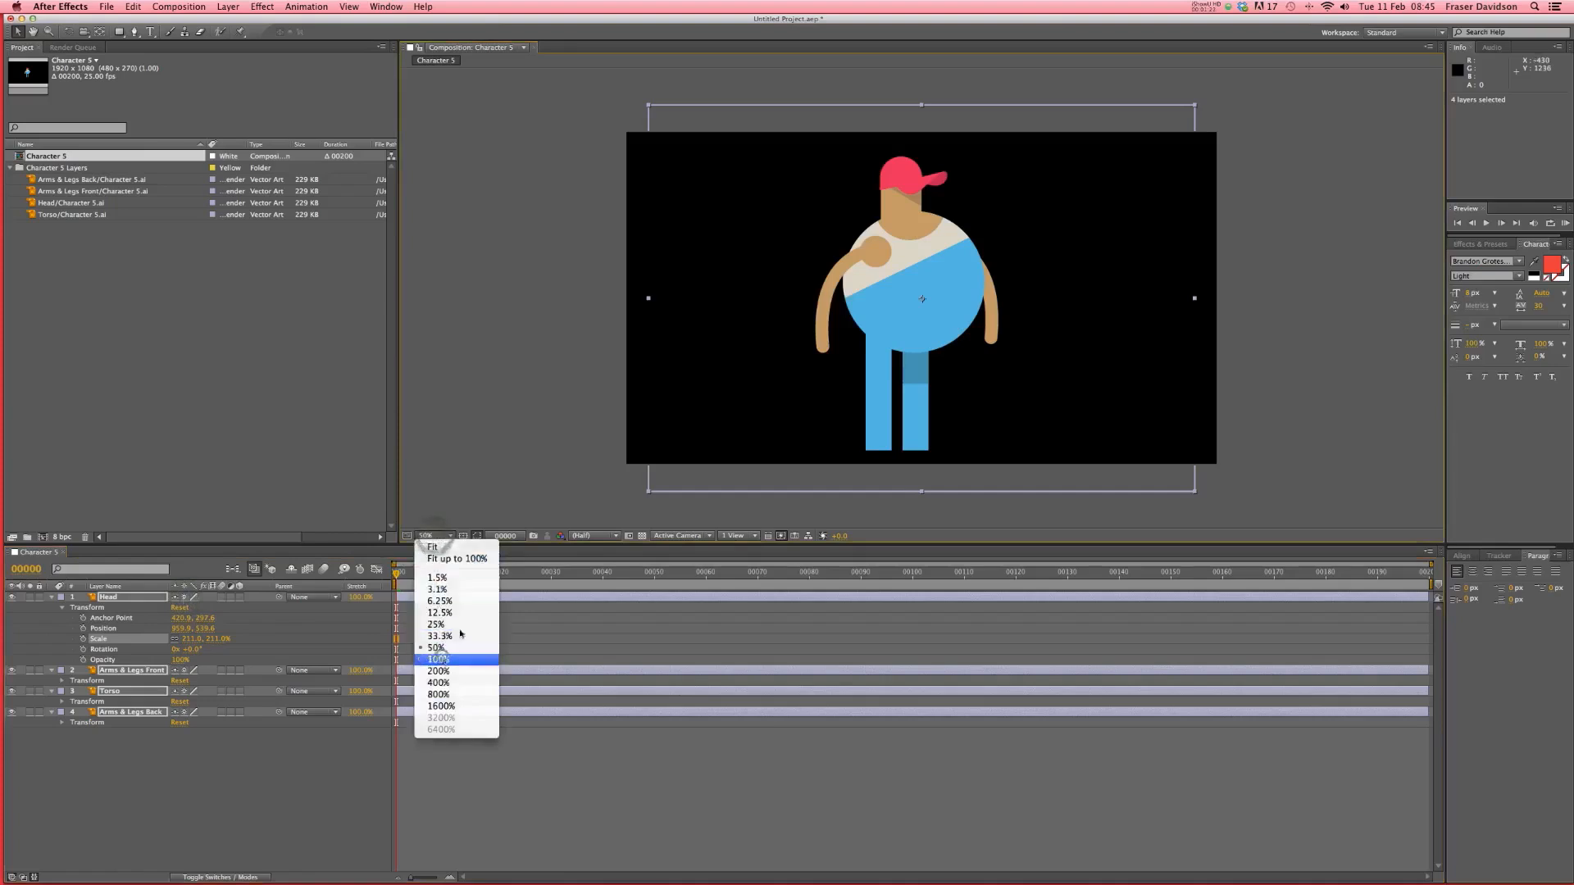
pyautogui.click(441, 651)
pyautogui.press('.')
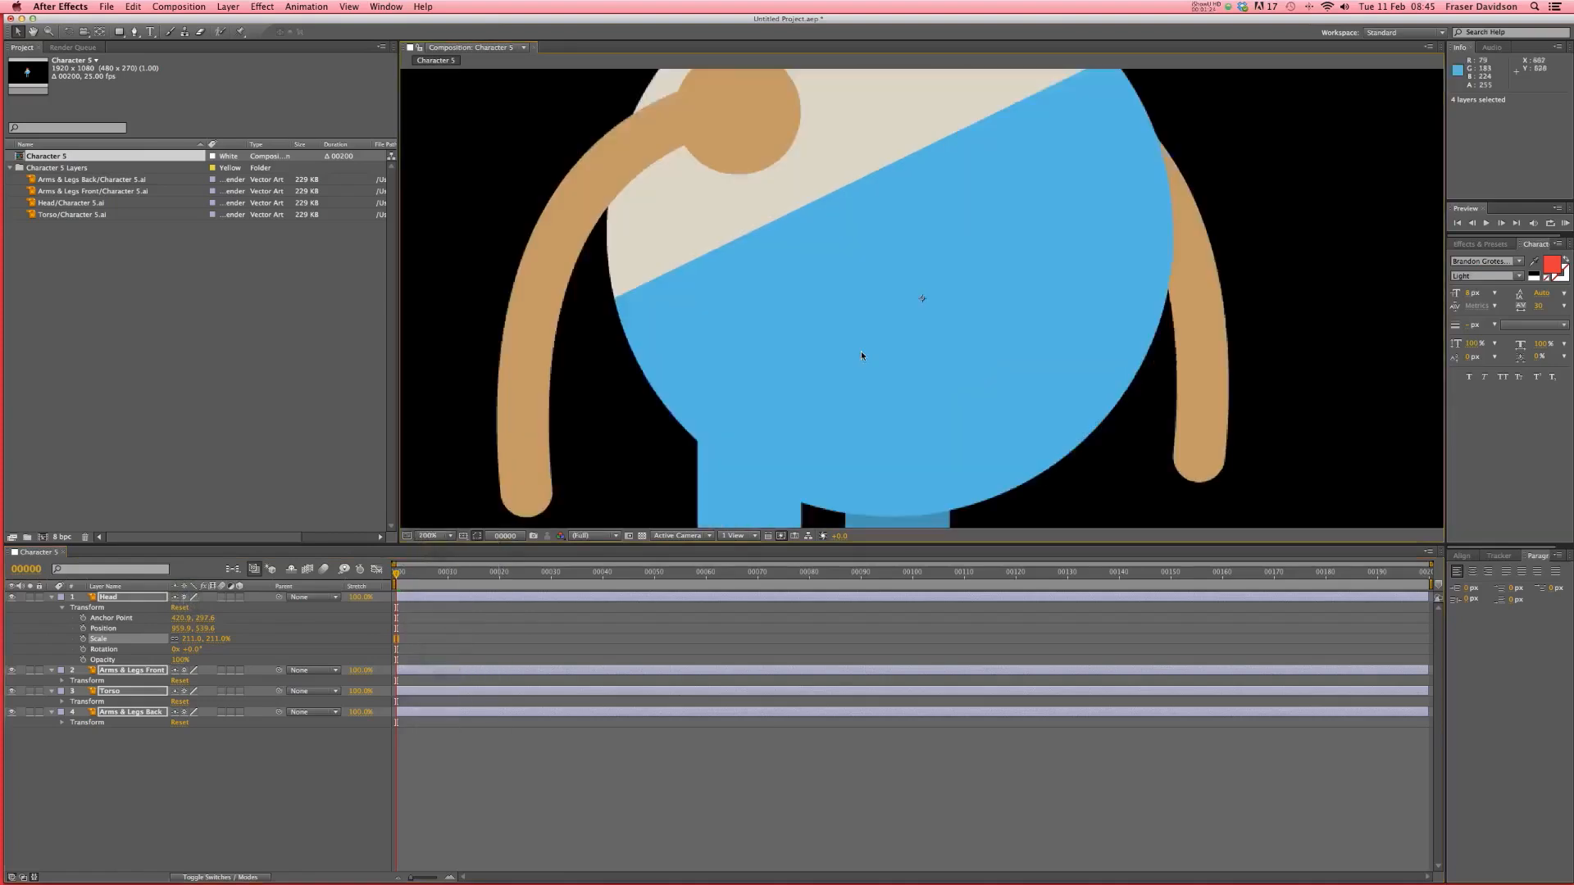
pyautogui.press(',')
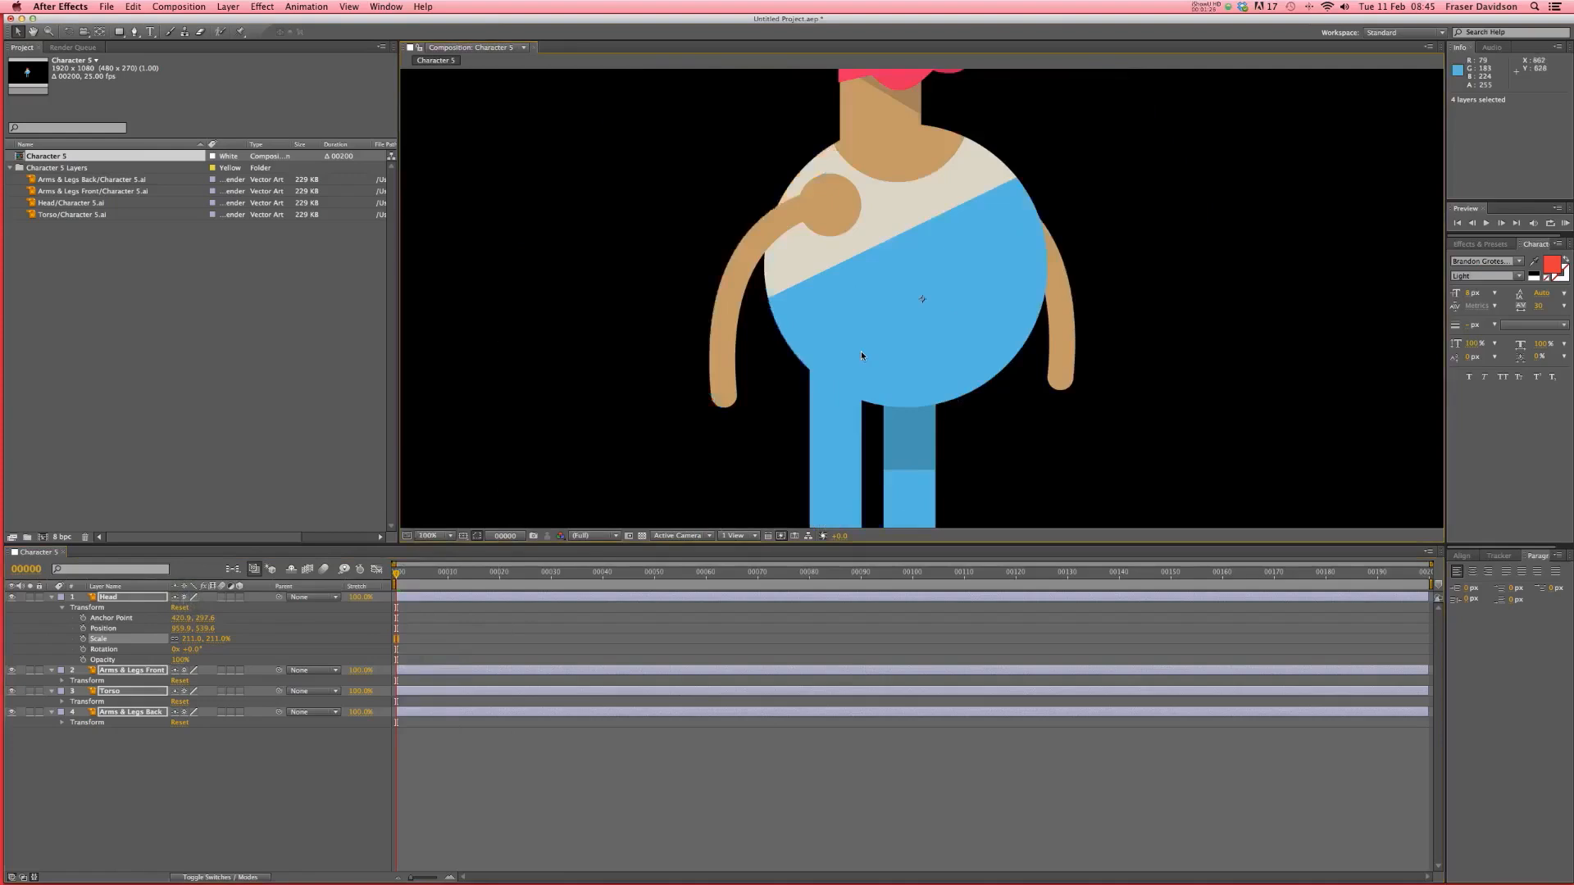
pyautogui.press(',')
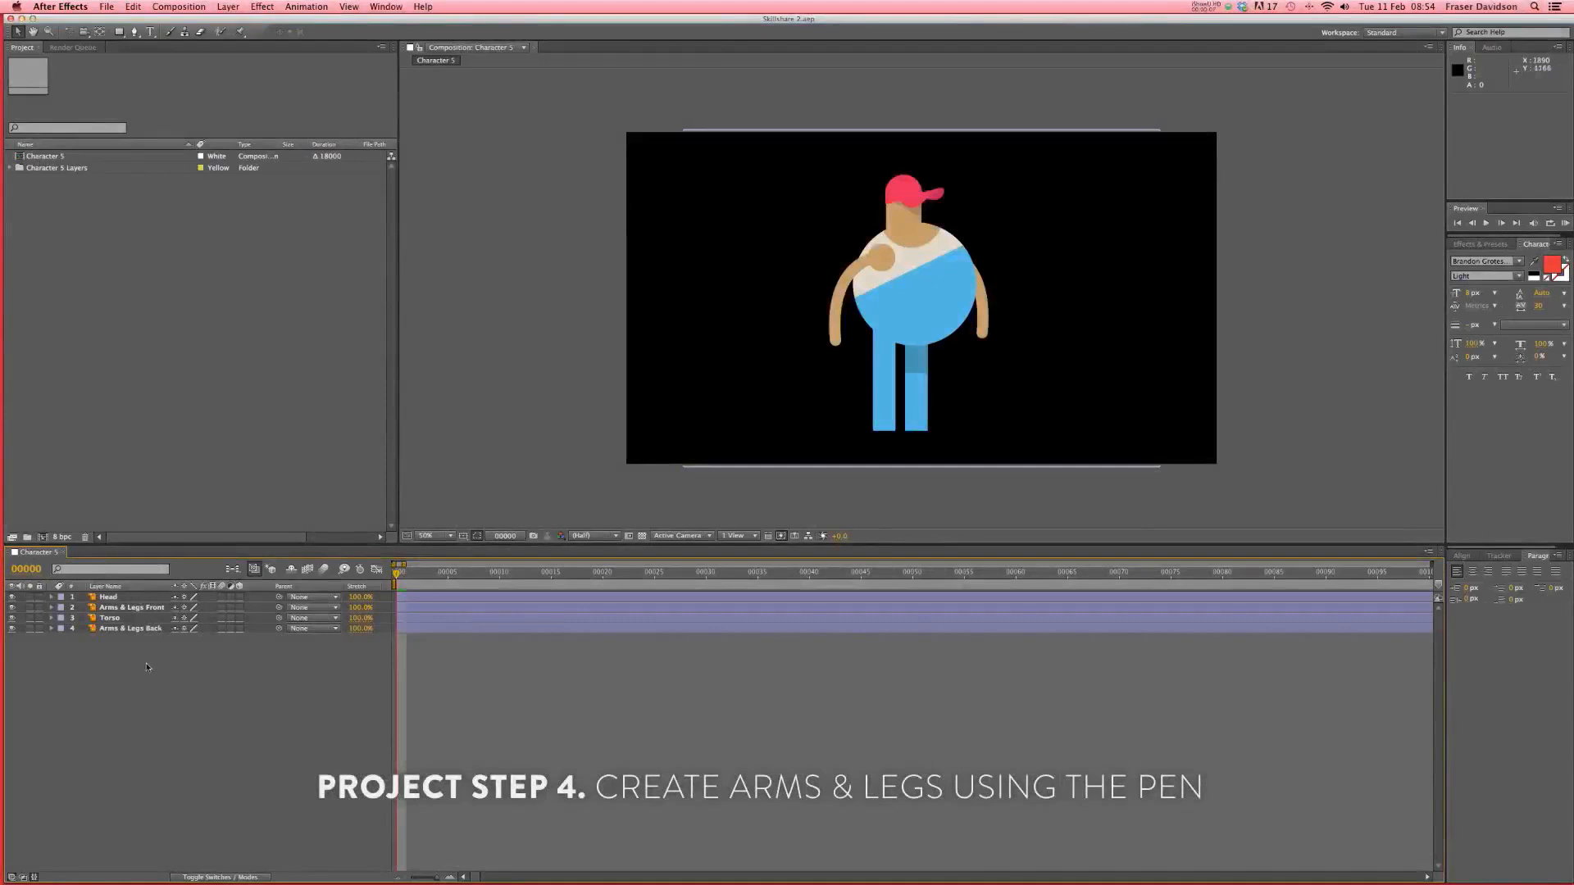
# - Expand the Transform properties of all four character layers to examine their values, and clear the selection
pyautogui.click(121, 597)
pyautogui.press('Return')
pyautogui.press('super+a')
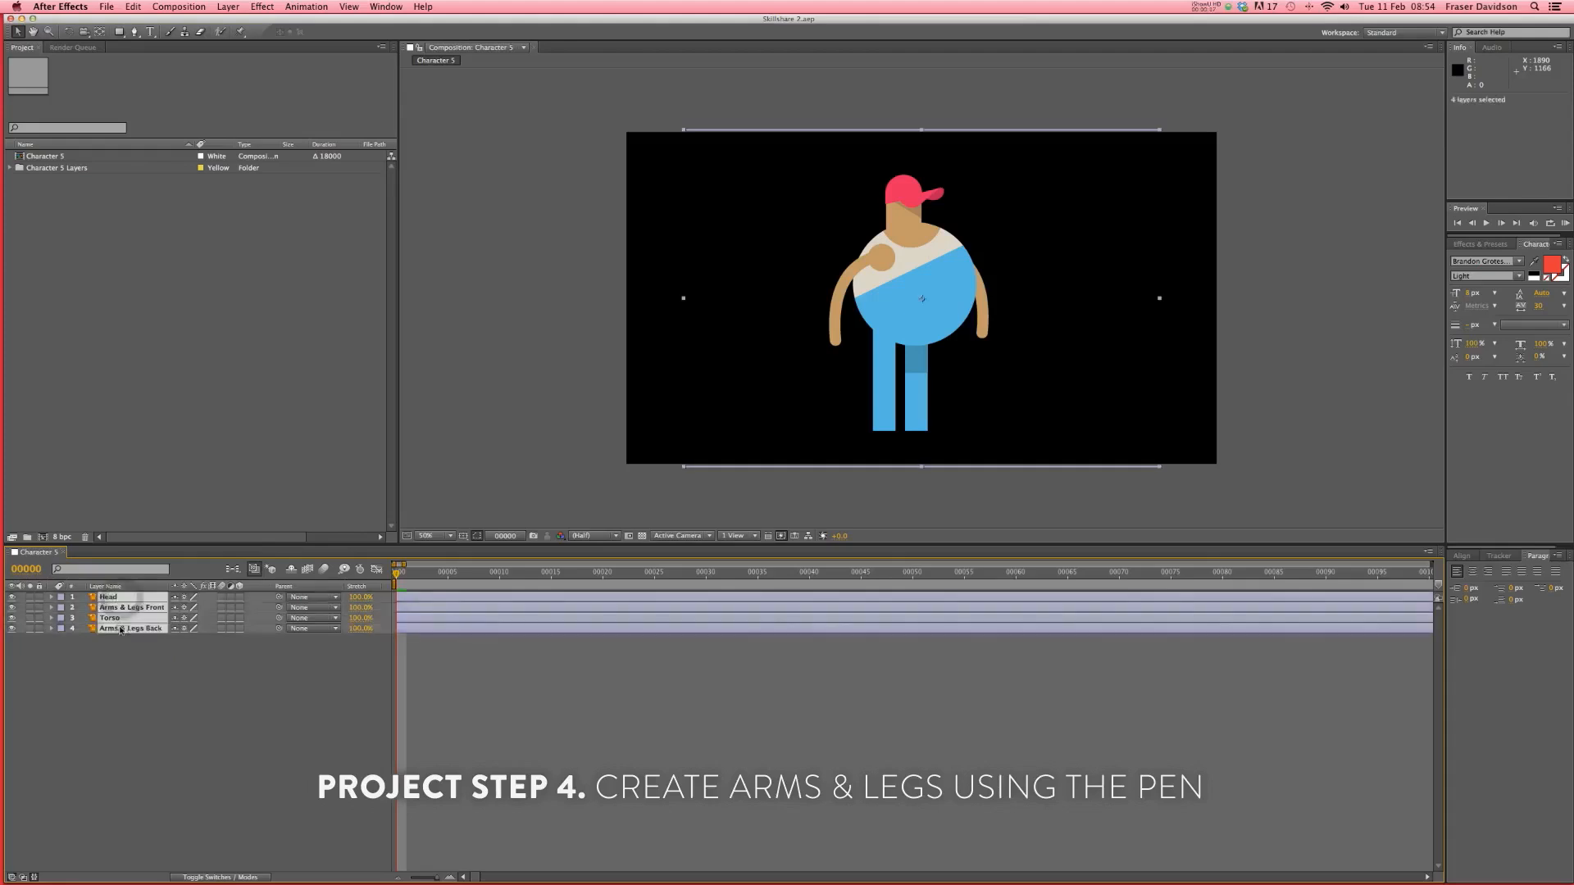
pyautogui.keyDown('super'); pyautogui.click(51, 598); pyautogui.keyUp('super')
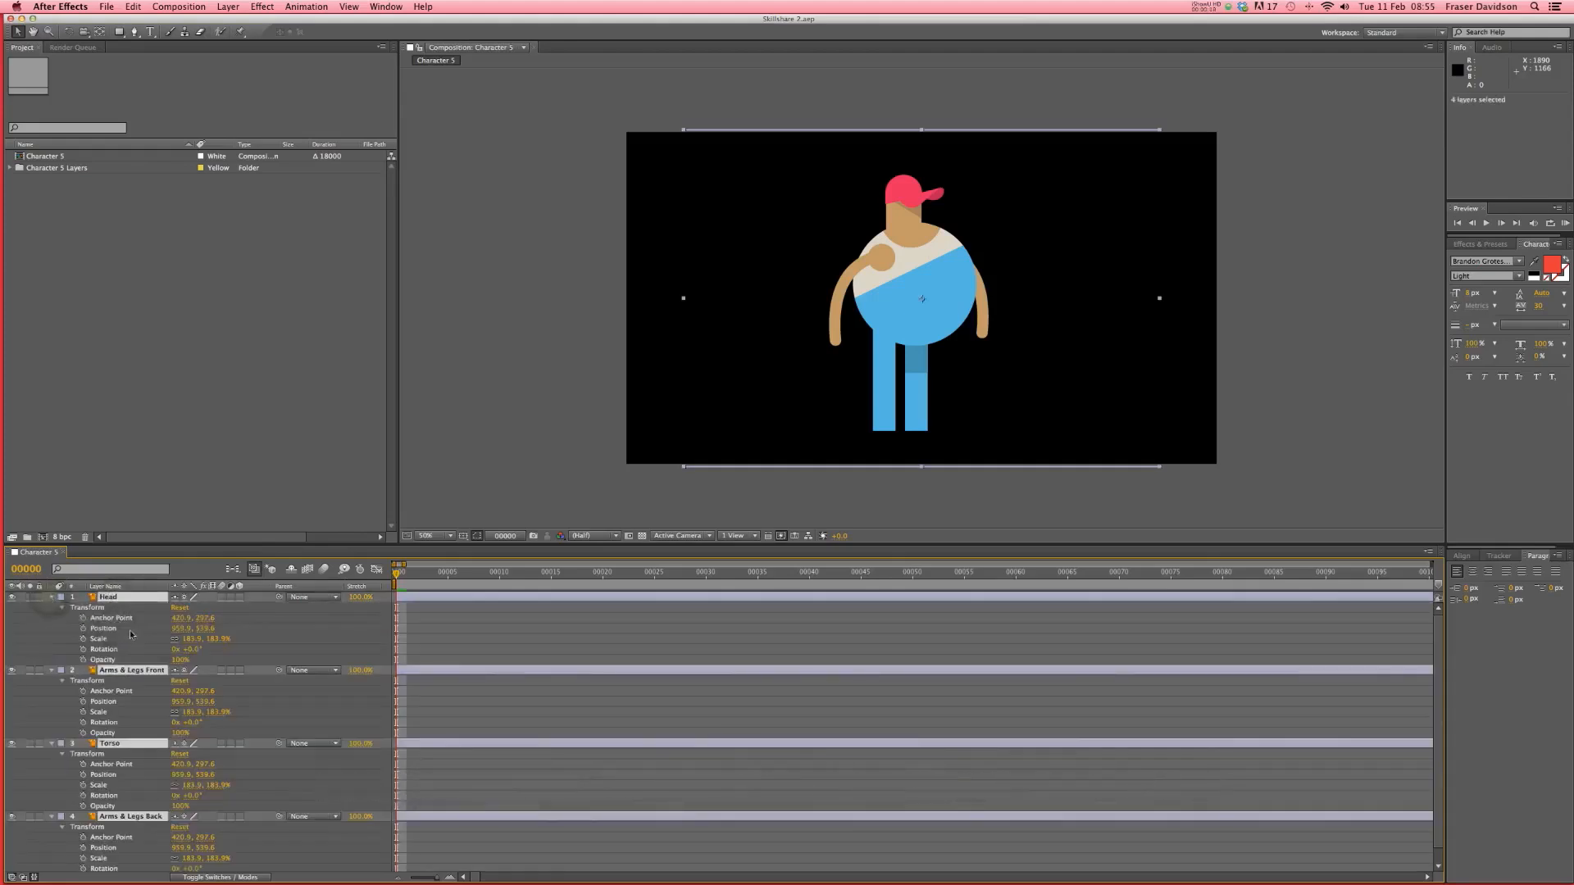
pyautogui.click(436, 657)
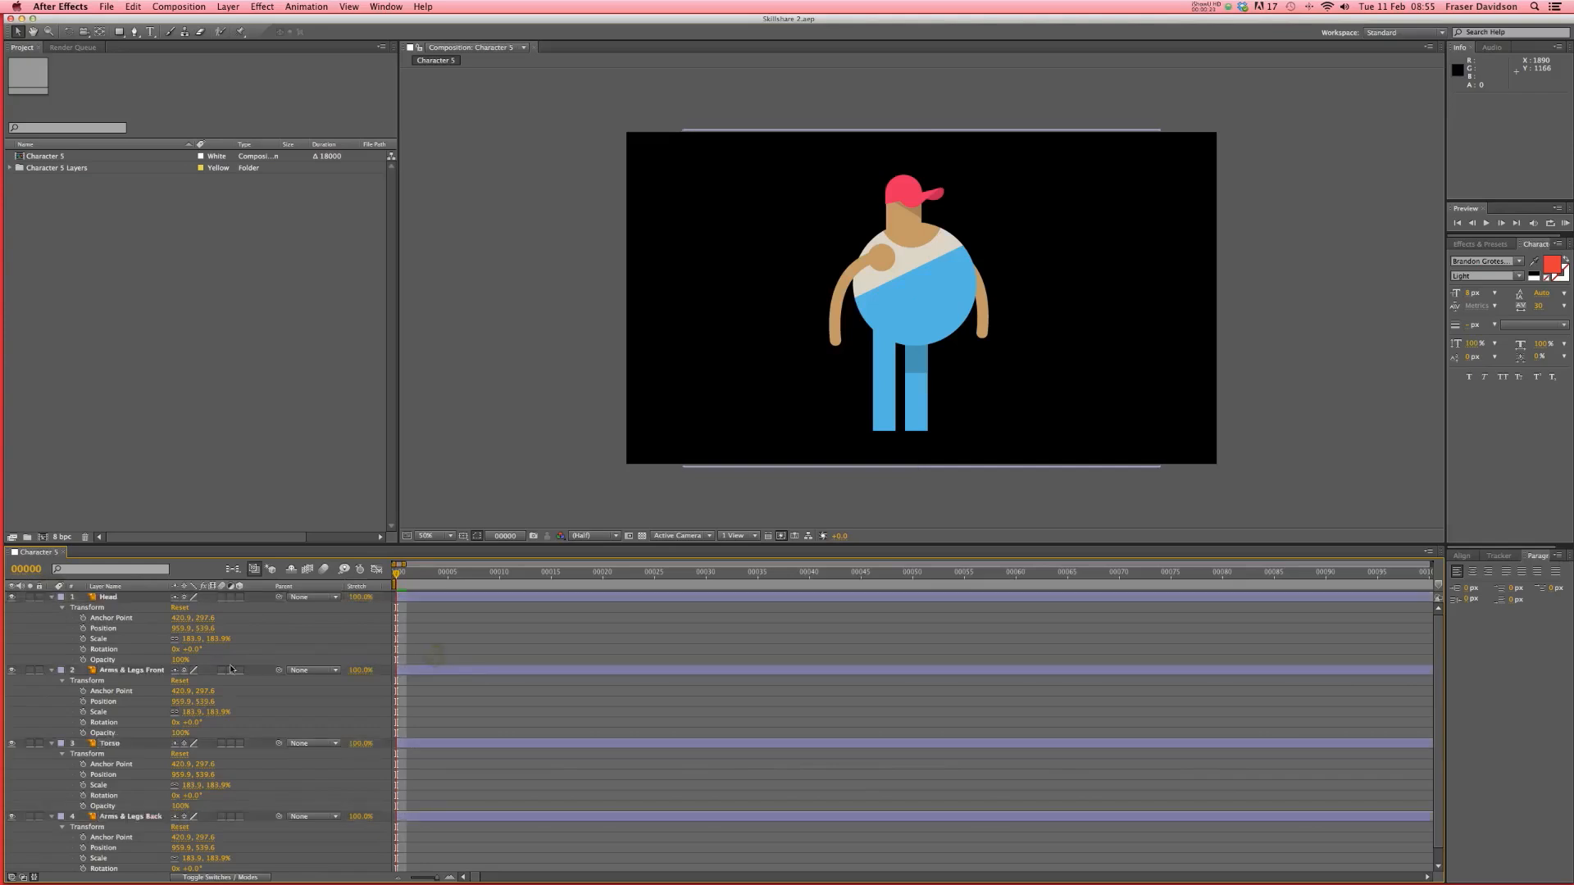
# - Lower the opacity of the Arms & Legs Front and Arms & Legs Back layers together so they act as a faint tracing guide
pyautogui.click(119, 671)
pyautogui.scroll(-1, 119, 671)
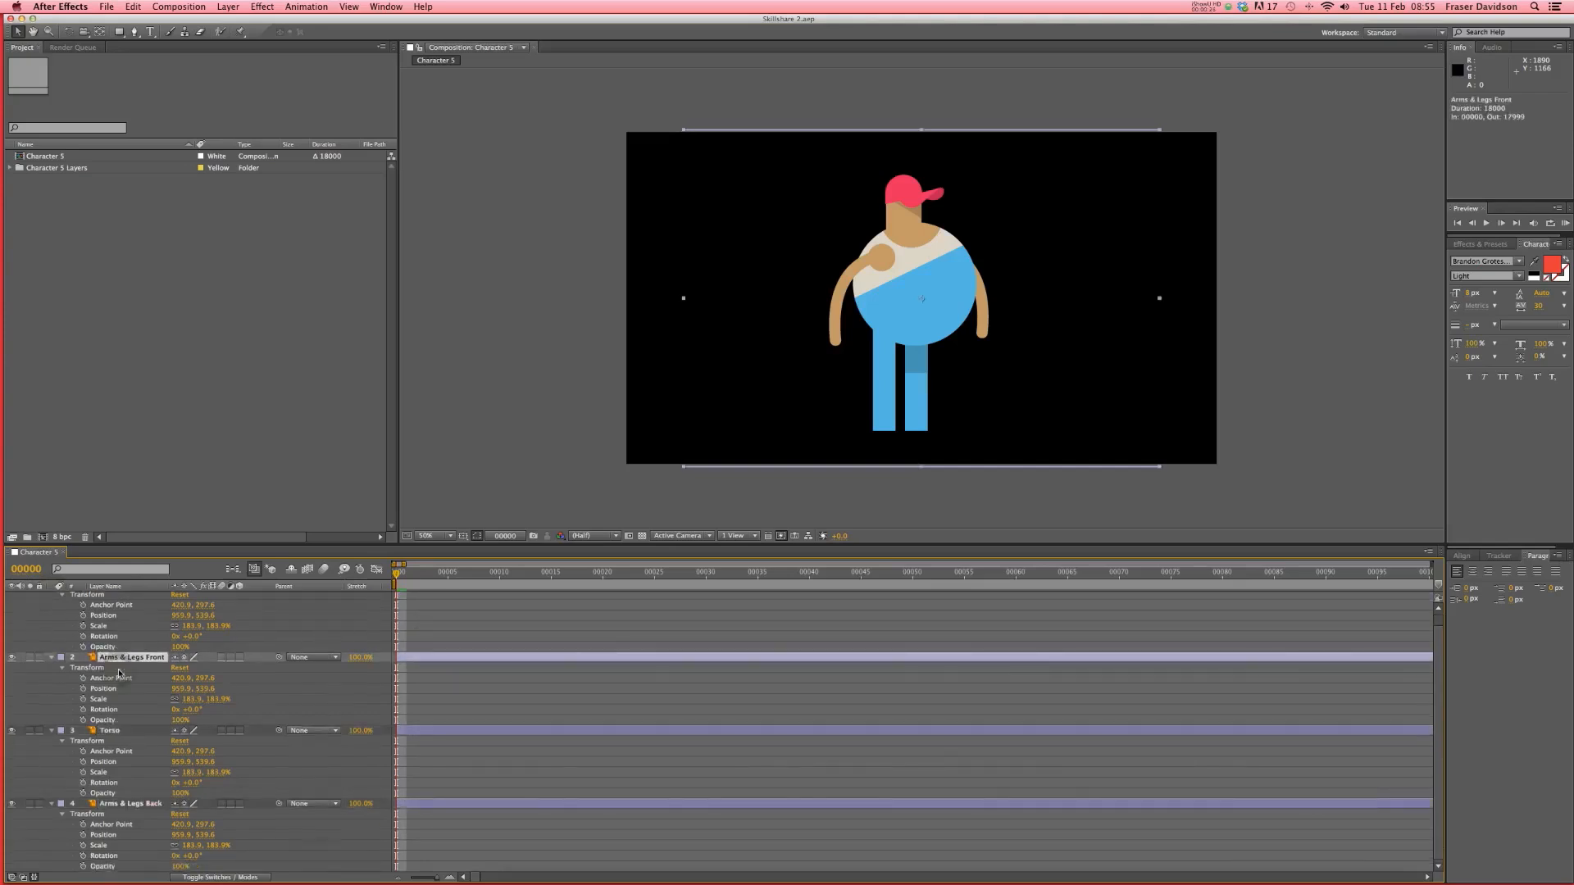
pyautogui.keyDown('super'); pyautogui.click(139, 804); pyautogui.keyUp('super')
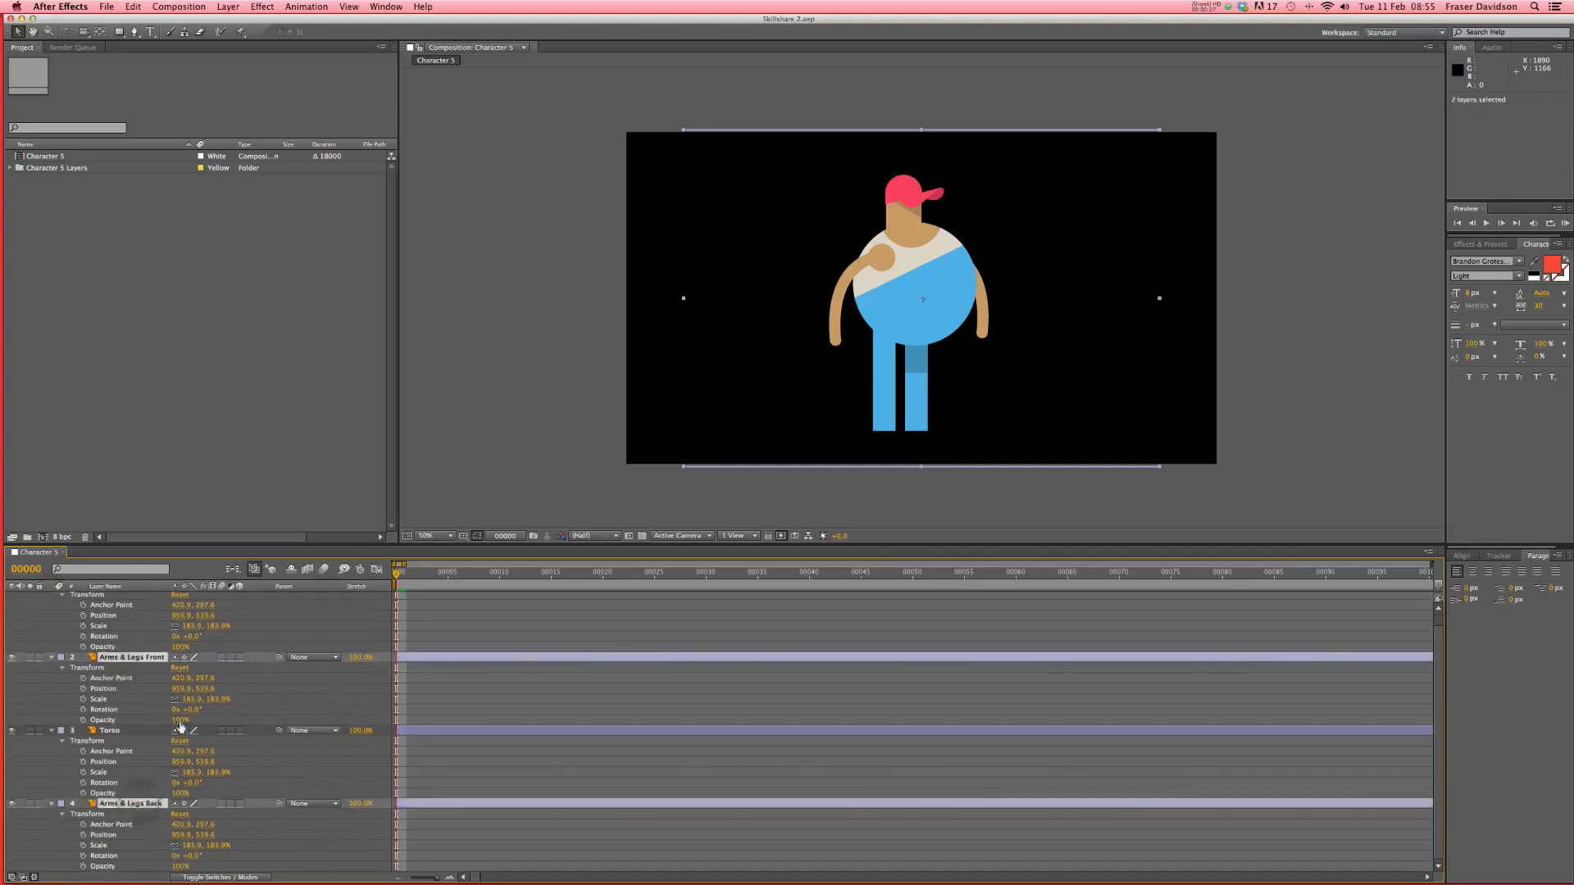
pyautogui.hotkey('alt', 'shift', 't')
pyautogui.moveTo(176, 720); pyautogui.dragTo(134, 722)
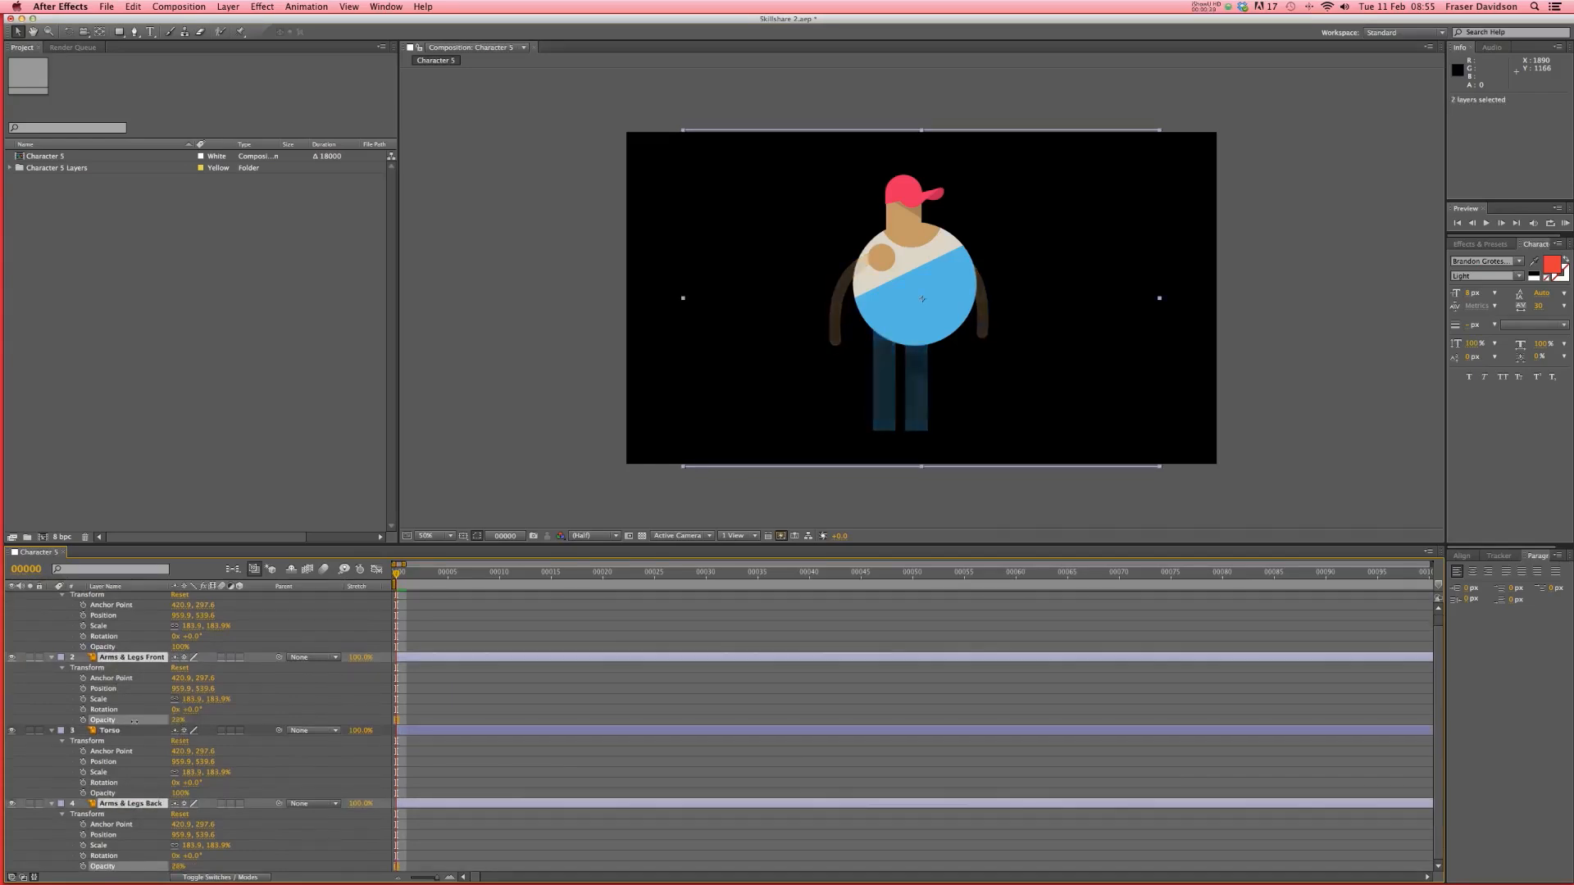
pyautogui.click(626, 701)
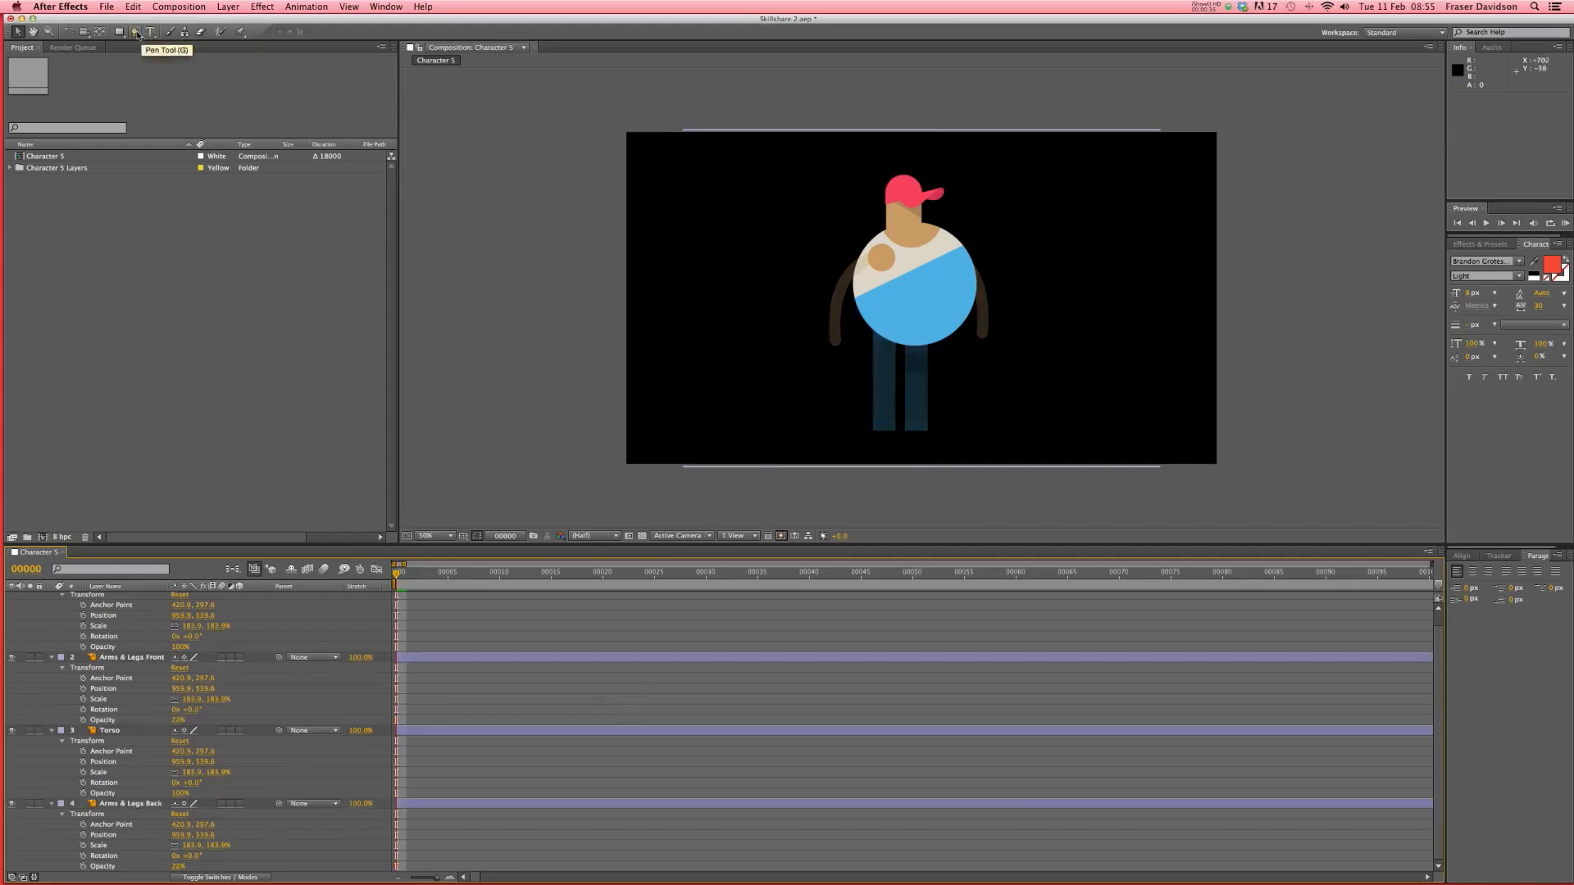
# - Collapse the expanded properties of all four character layers and clear the selection
pyautogui.press('super+a')
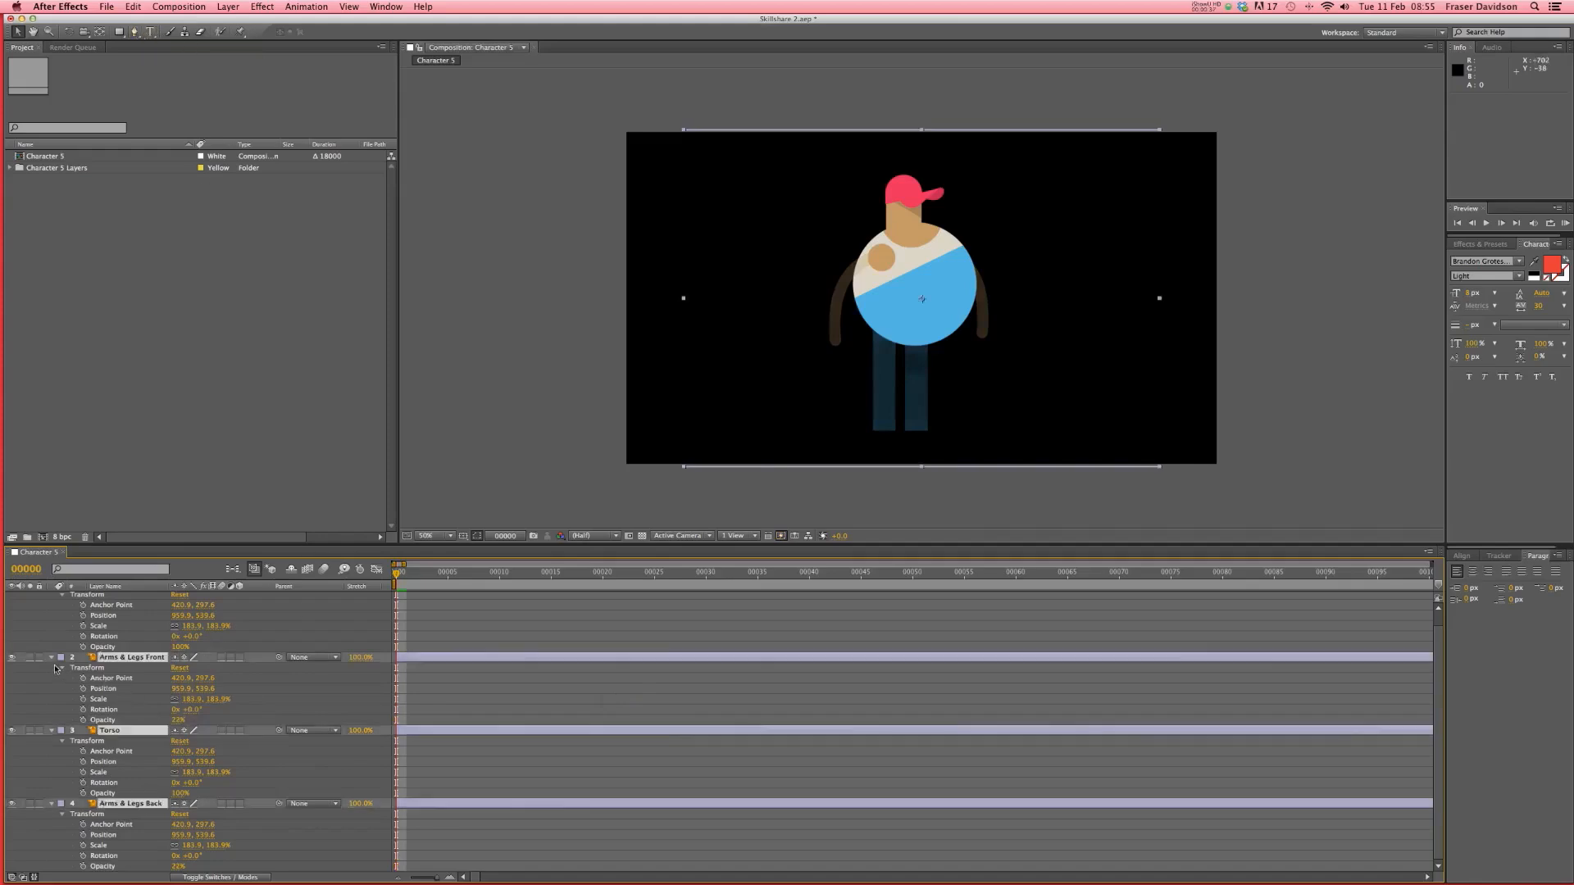
pyautogui.click(52, 658)
pyautogui.click(460, 708)
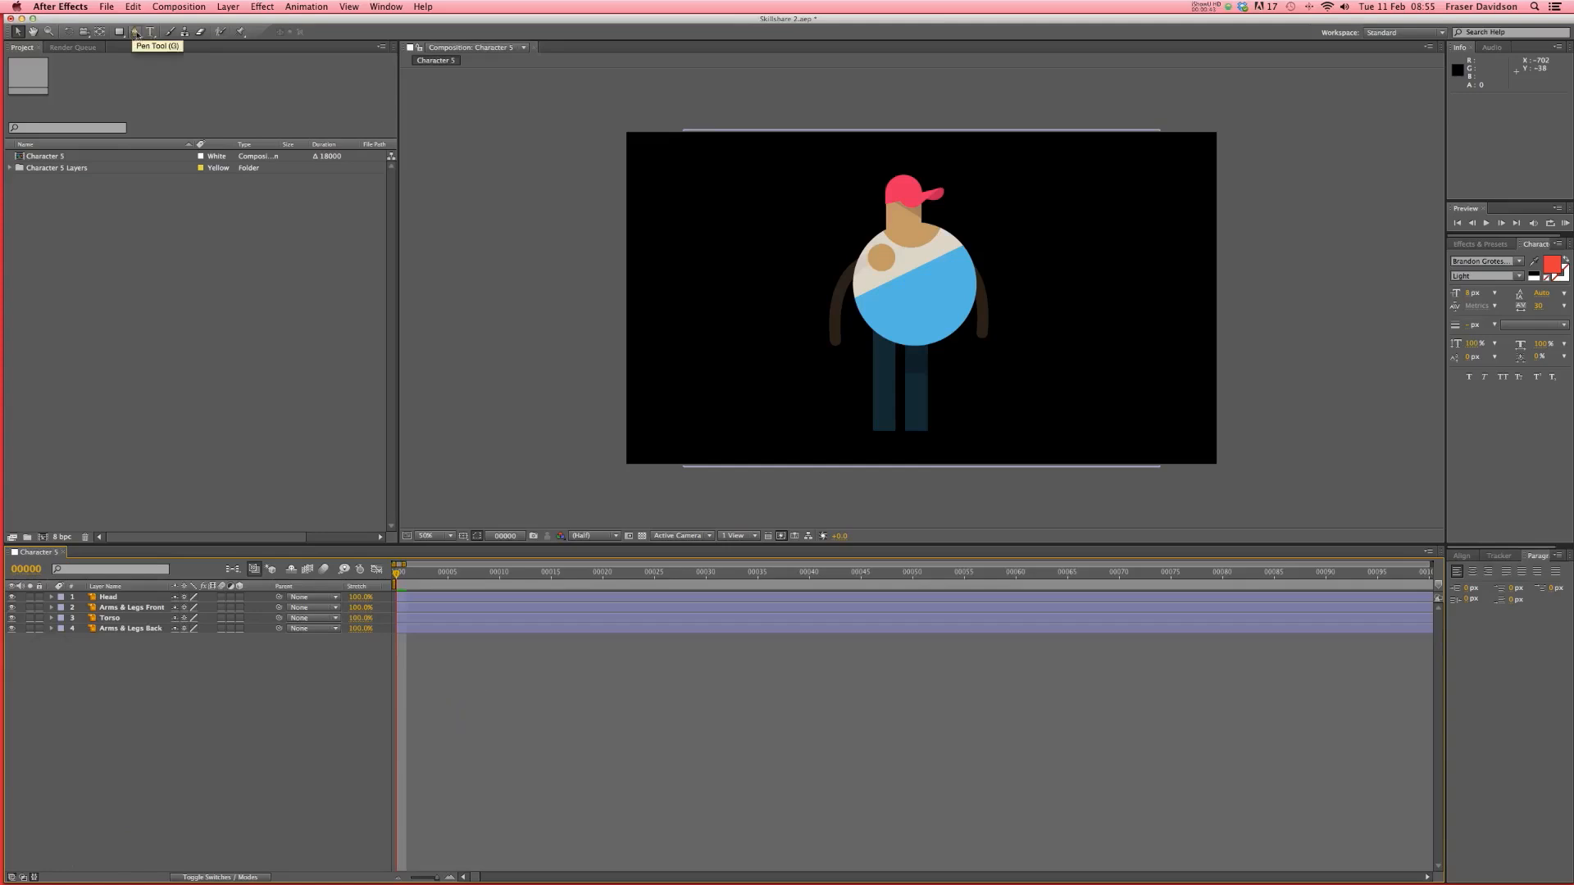
# - With no layer selected, draw a curved Pen path over the faded front arm from the shoulder circle to the hand
pyautogui.click(134, 32)
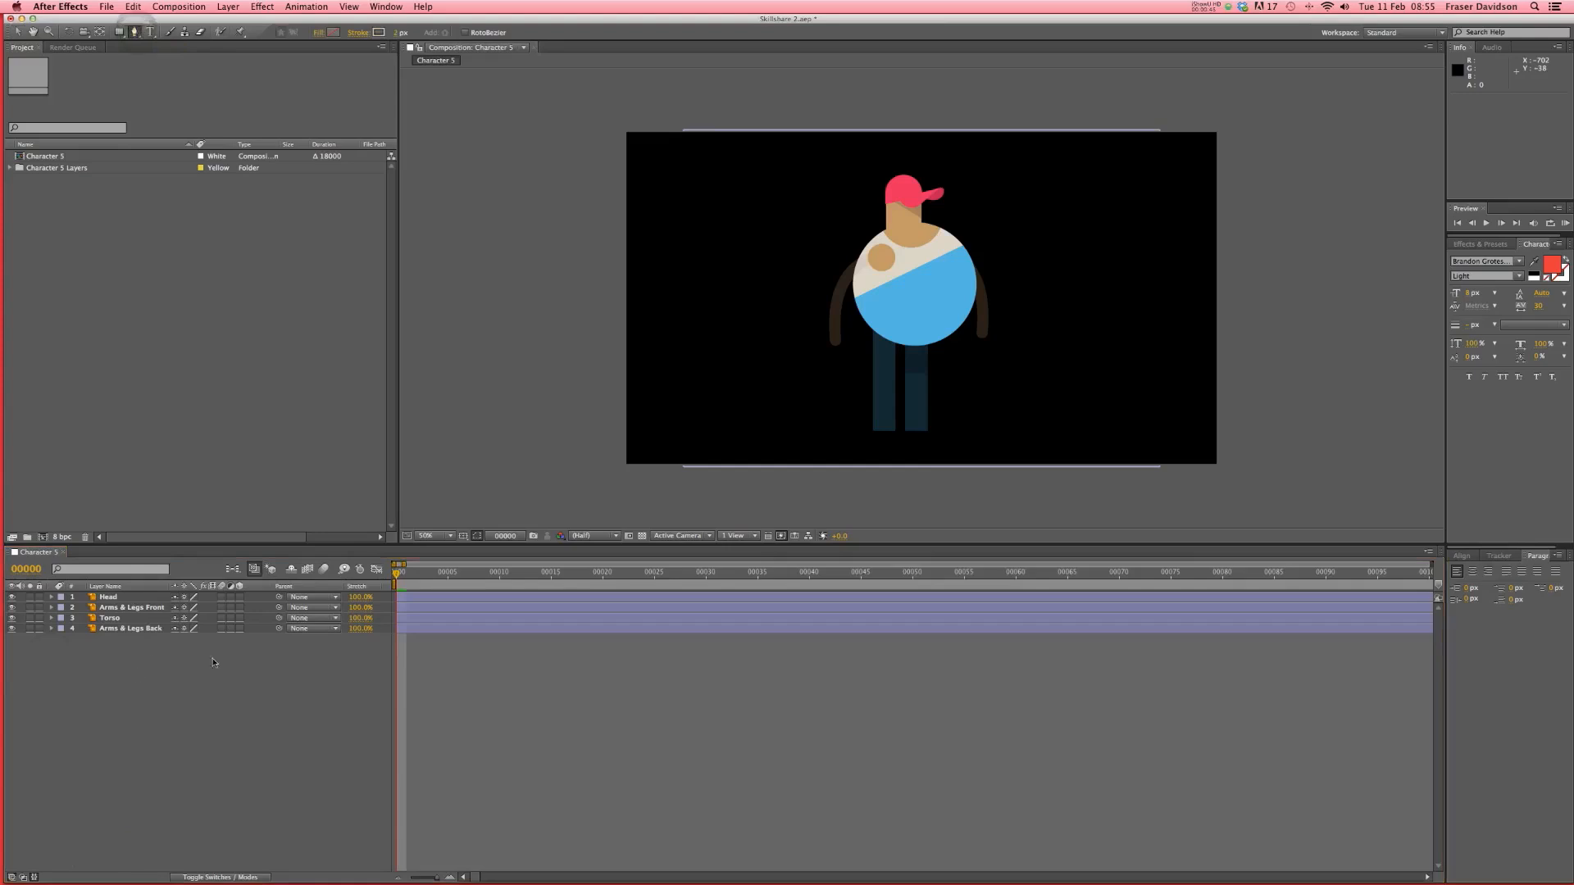
pyautogui.click(455, 599)
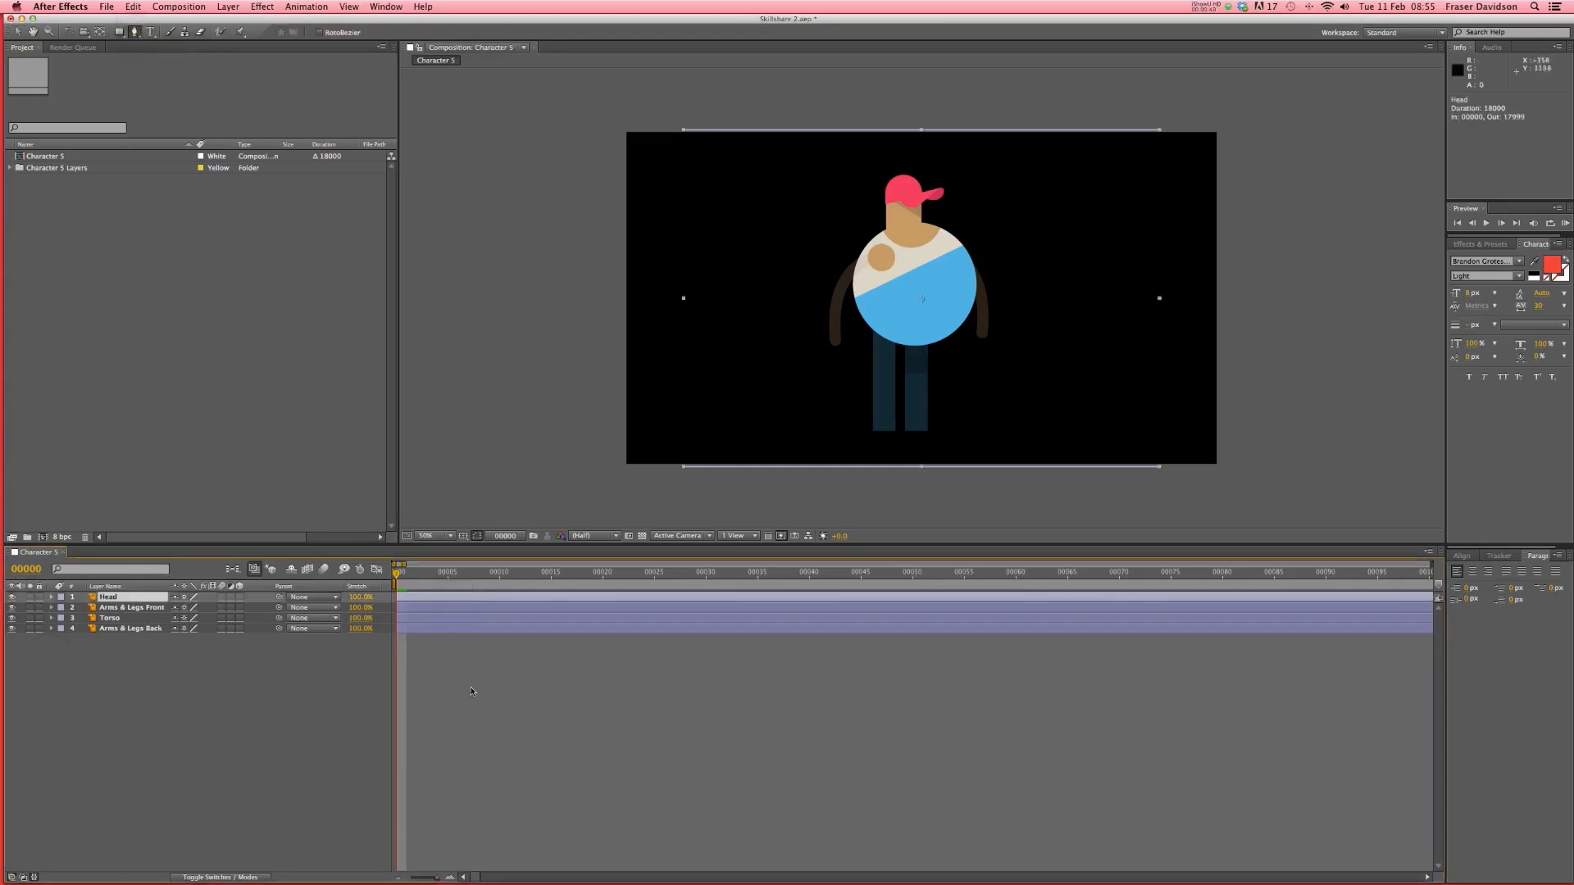
pyautogui.click(549, 689)
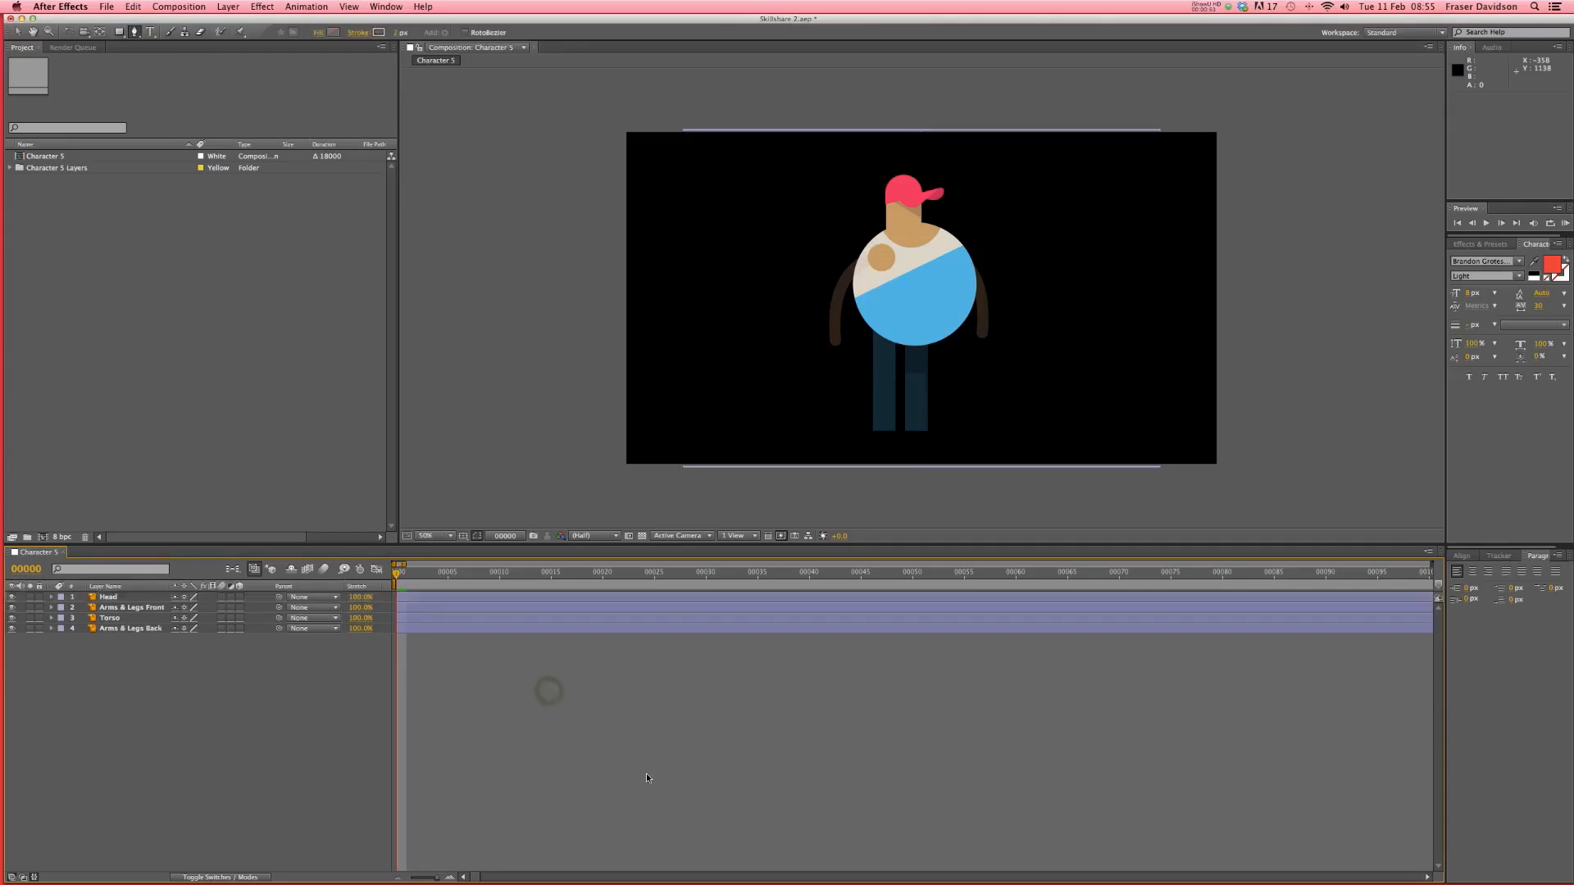
pyautogui.click(881, 259)
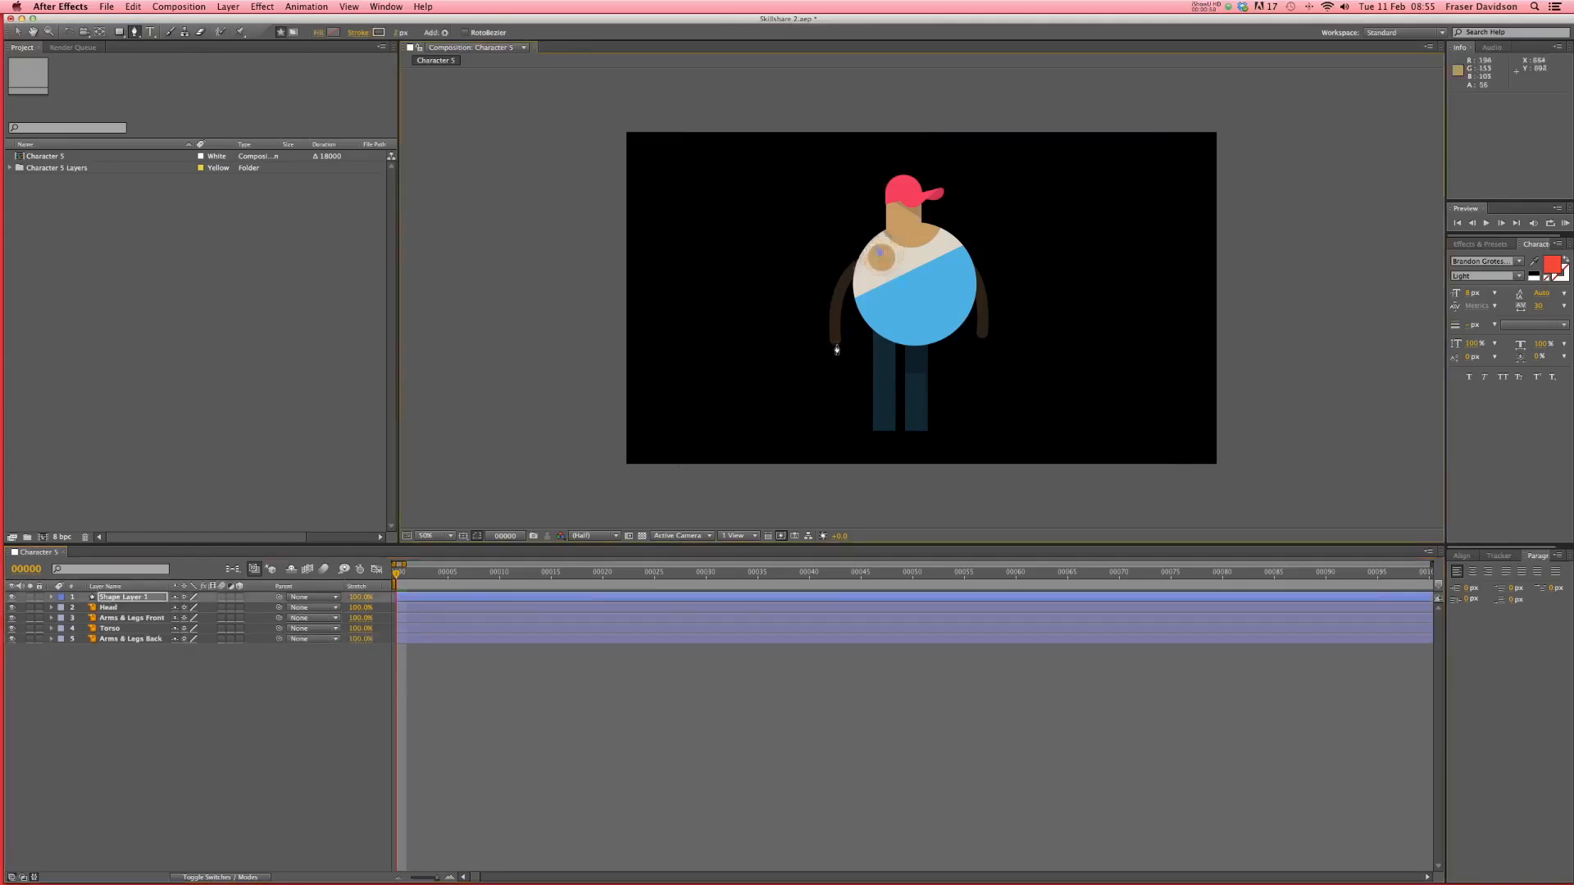
pyautogui.moveTo(836, 347); pyautogui.dragTo(850, 433)
pyautogui.click(55, 675)
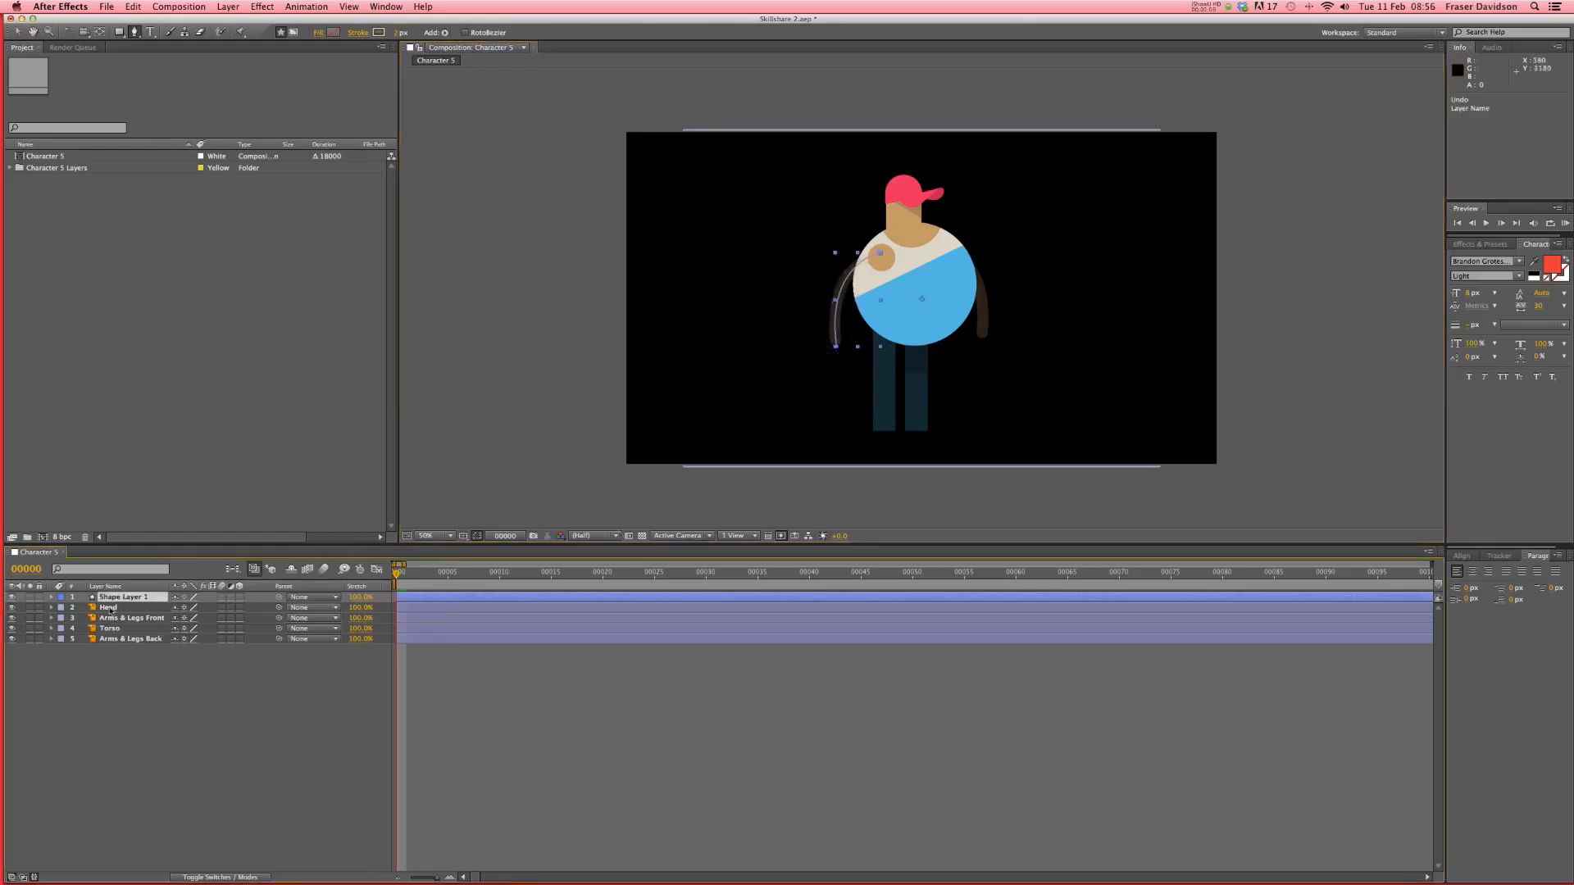
# - Rename the new shape layer as Arm Front
pyautogui.click(133, 597)
pyautogui.press('Return')
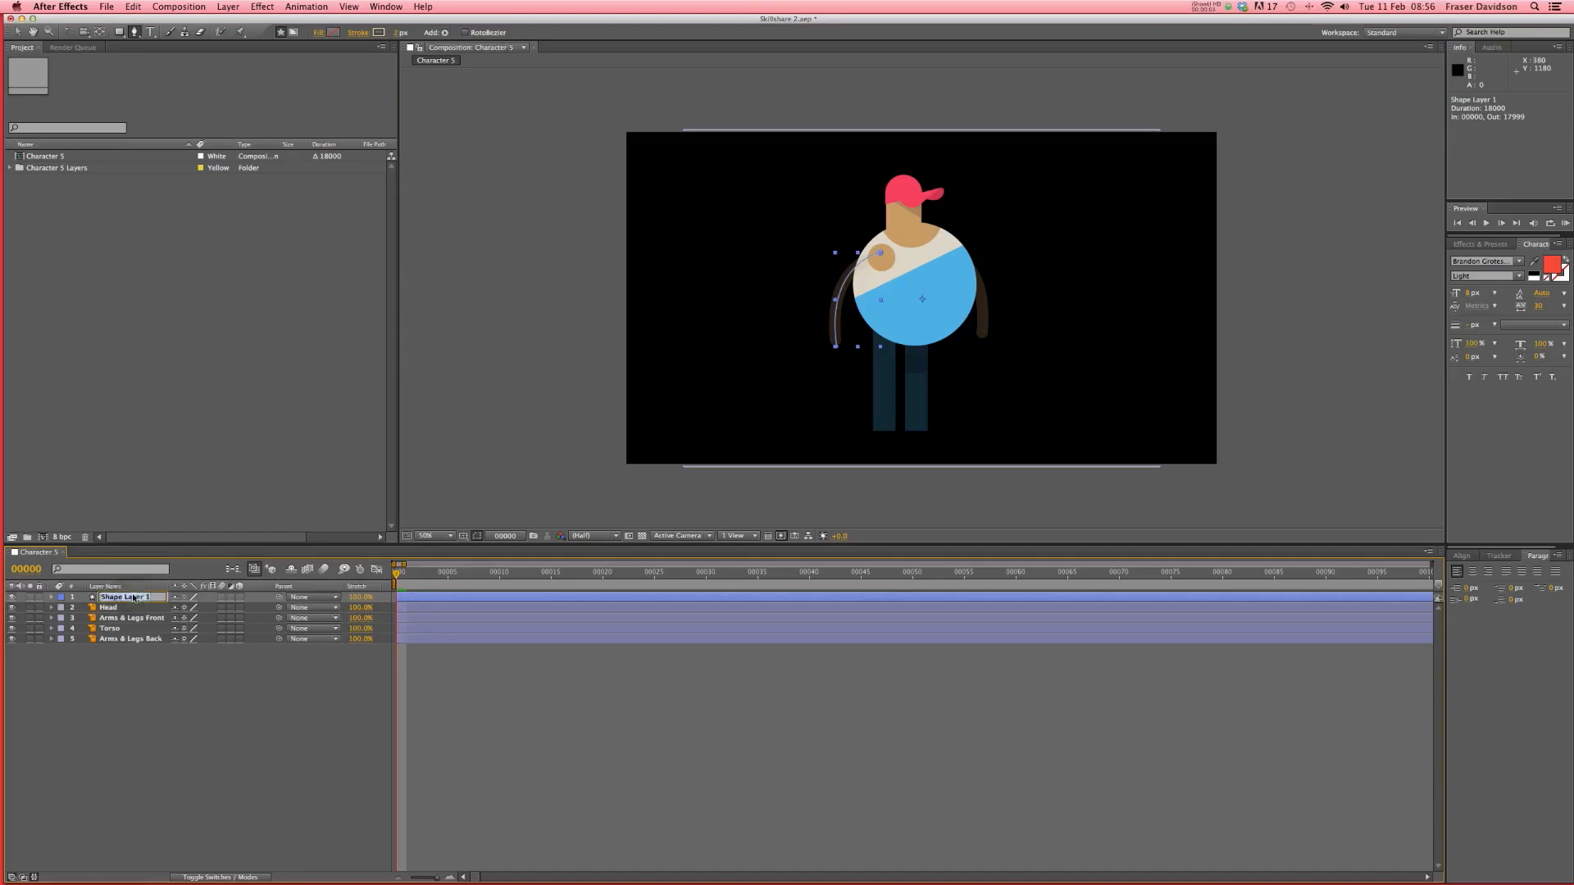
pyautogui.write('Arm Front')
pyautogui.press('Return')
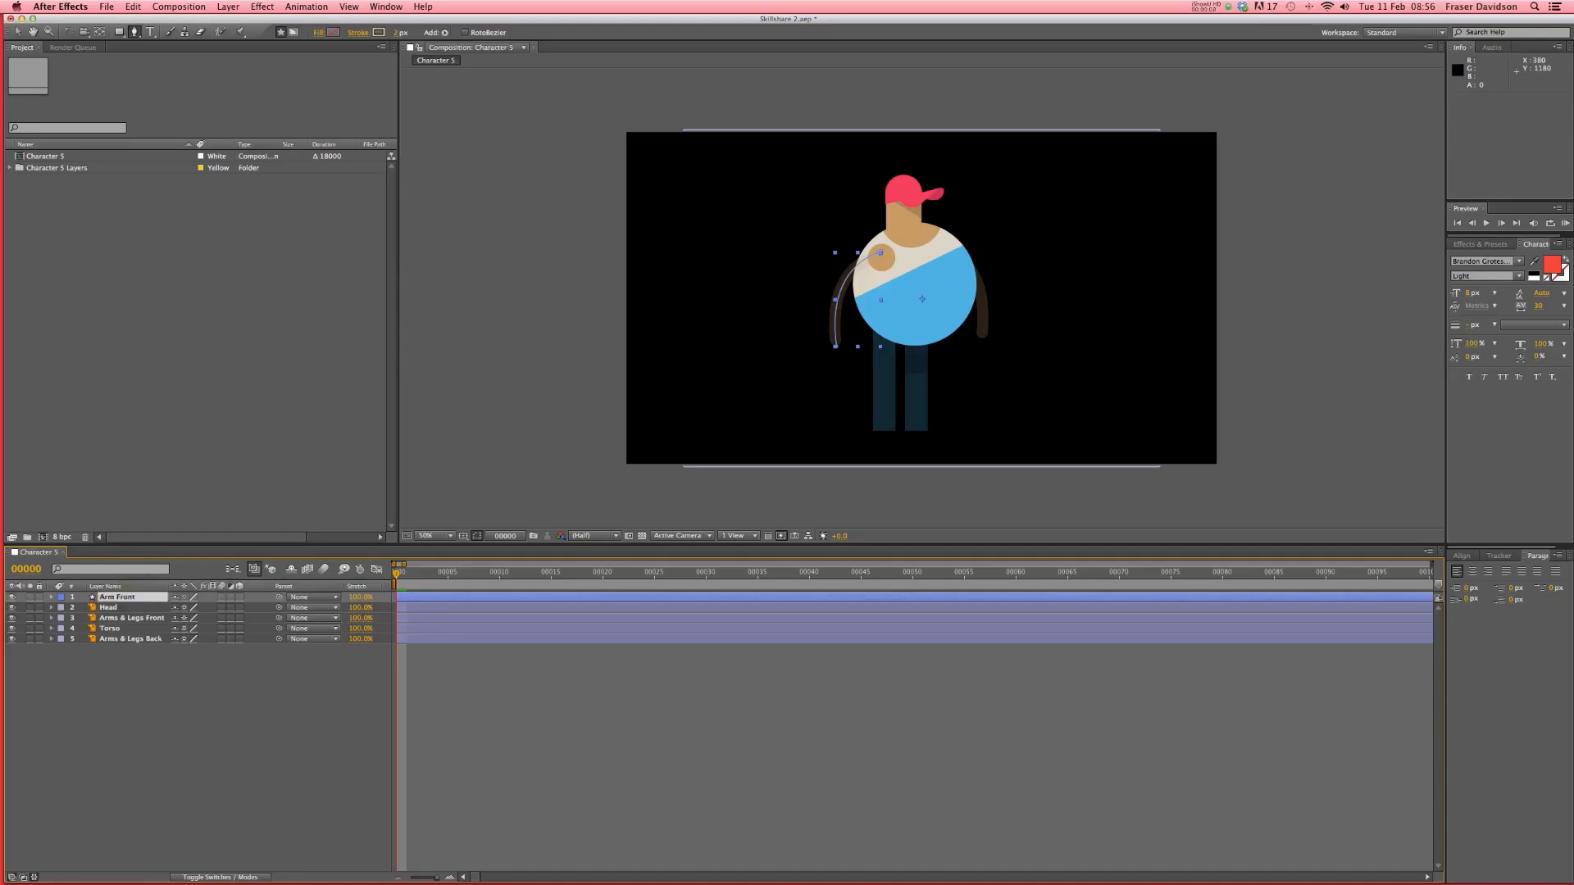
# - Expand the Arm Front layer's shape contents down to the Path property of Path 1
pyautogui.click(51, 597)
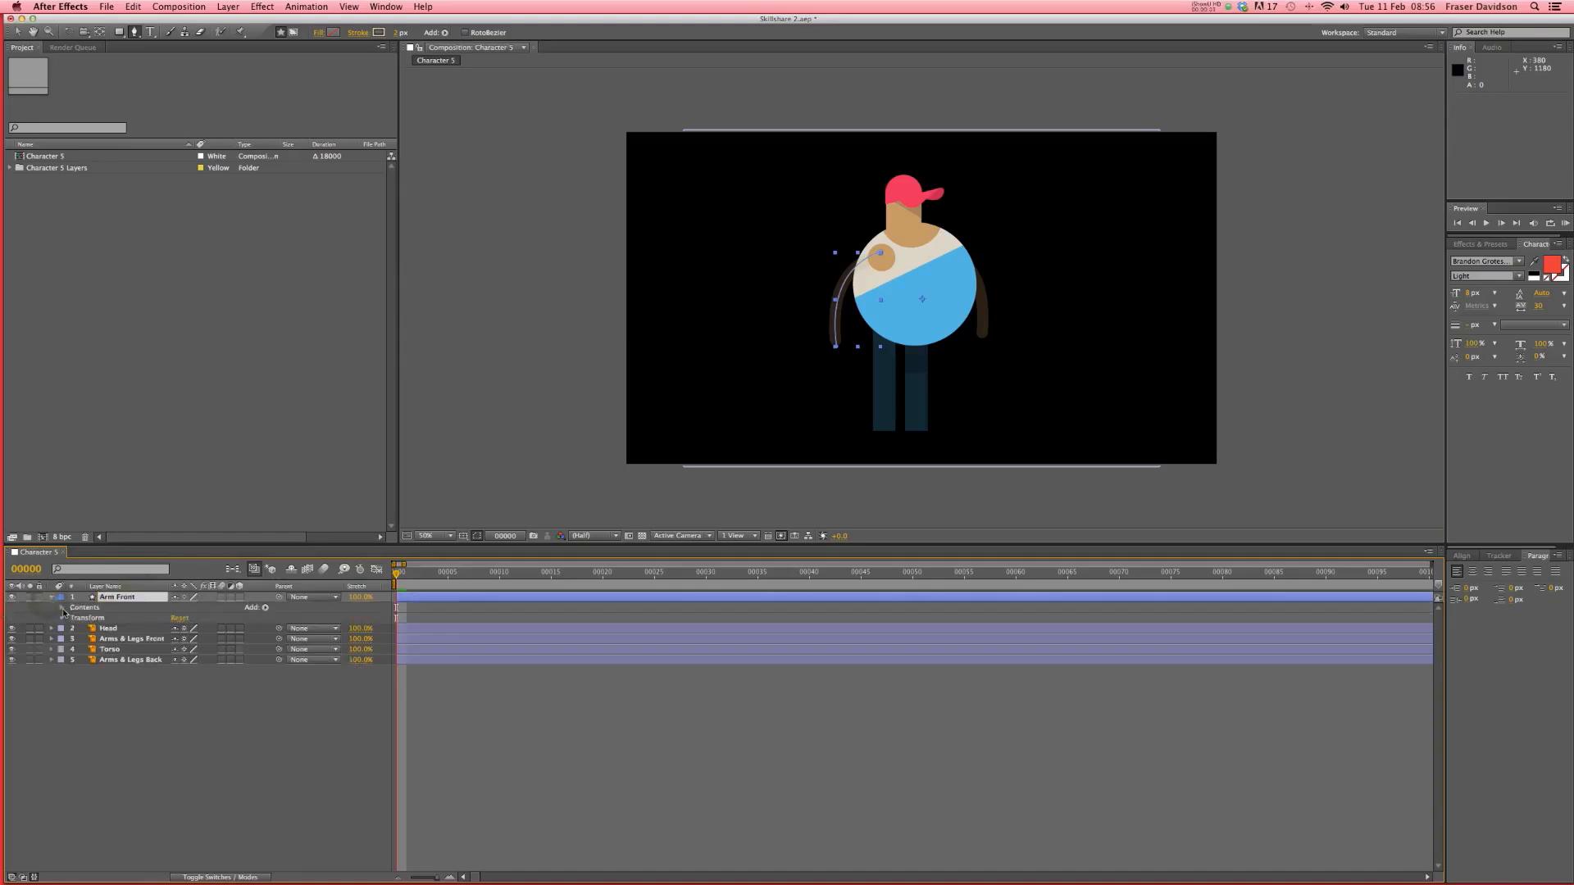
pyautogui.click(63, 609)
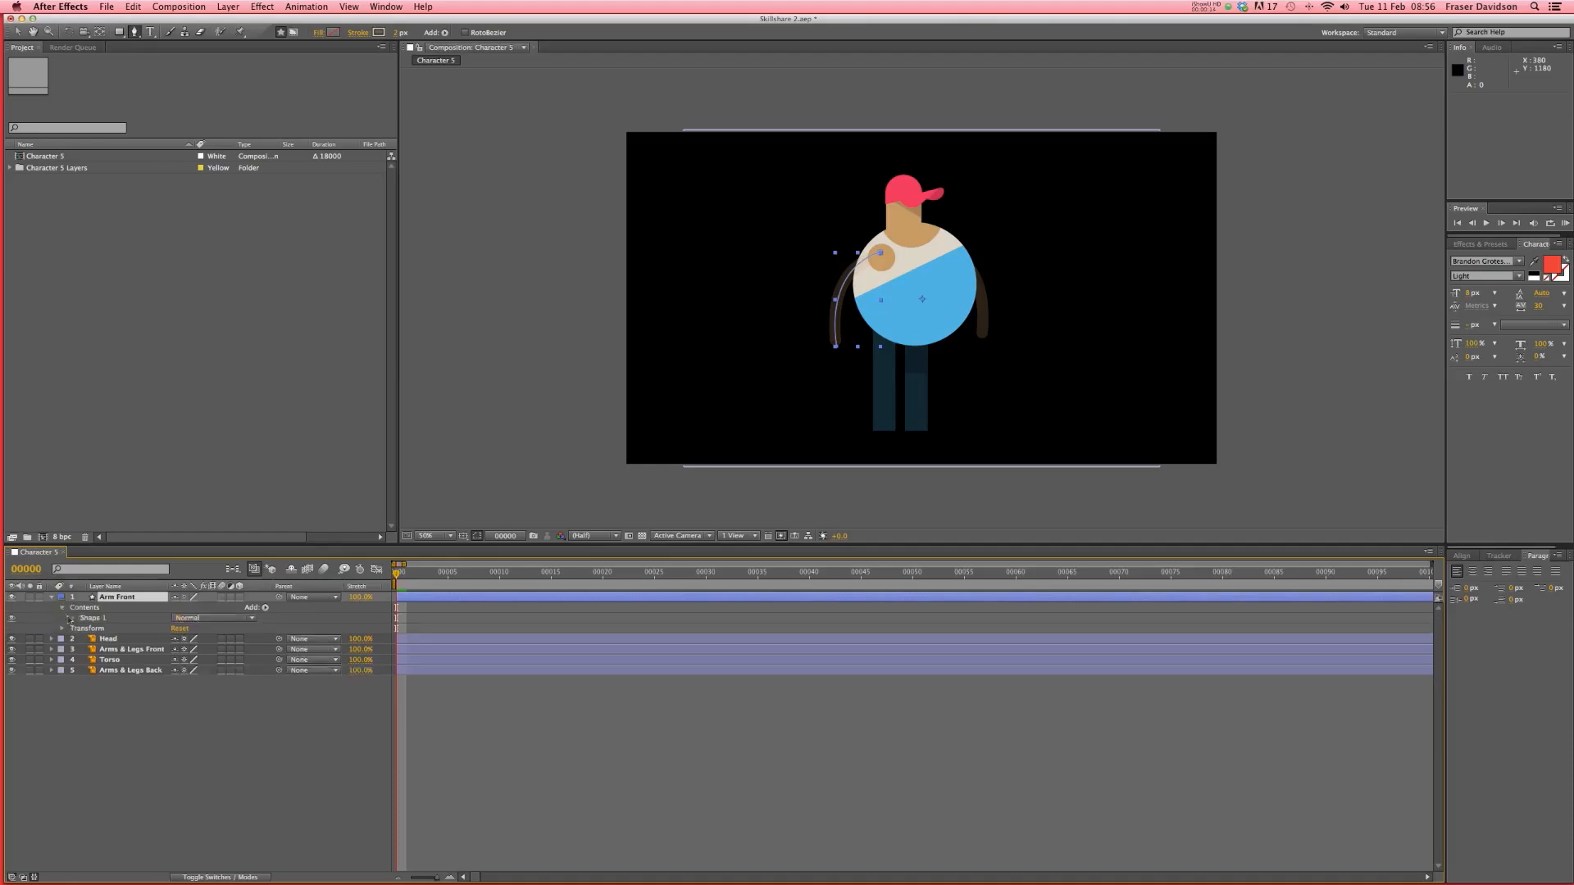
pyautogui.click(74, 619)
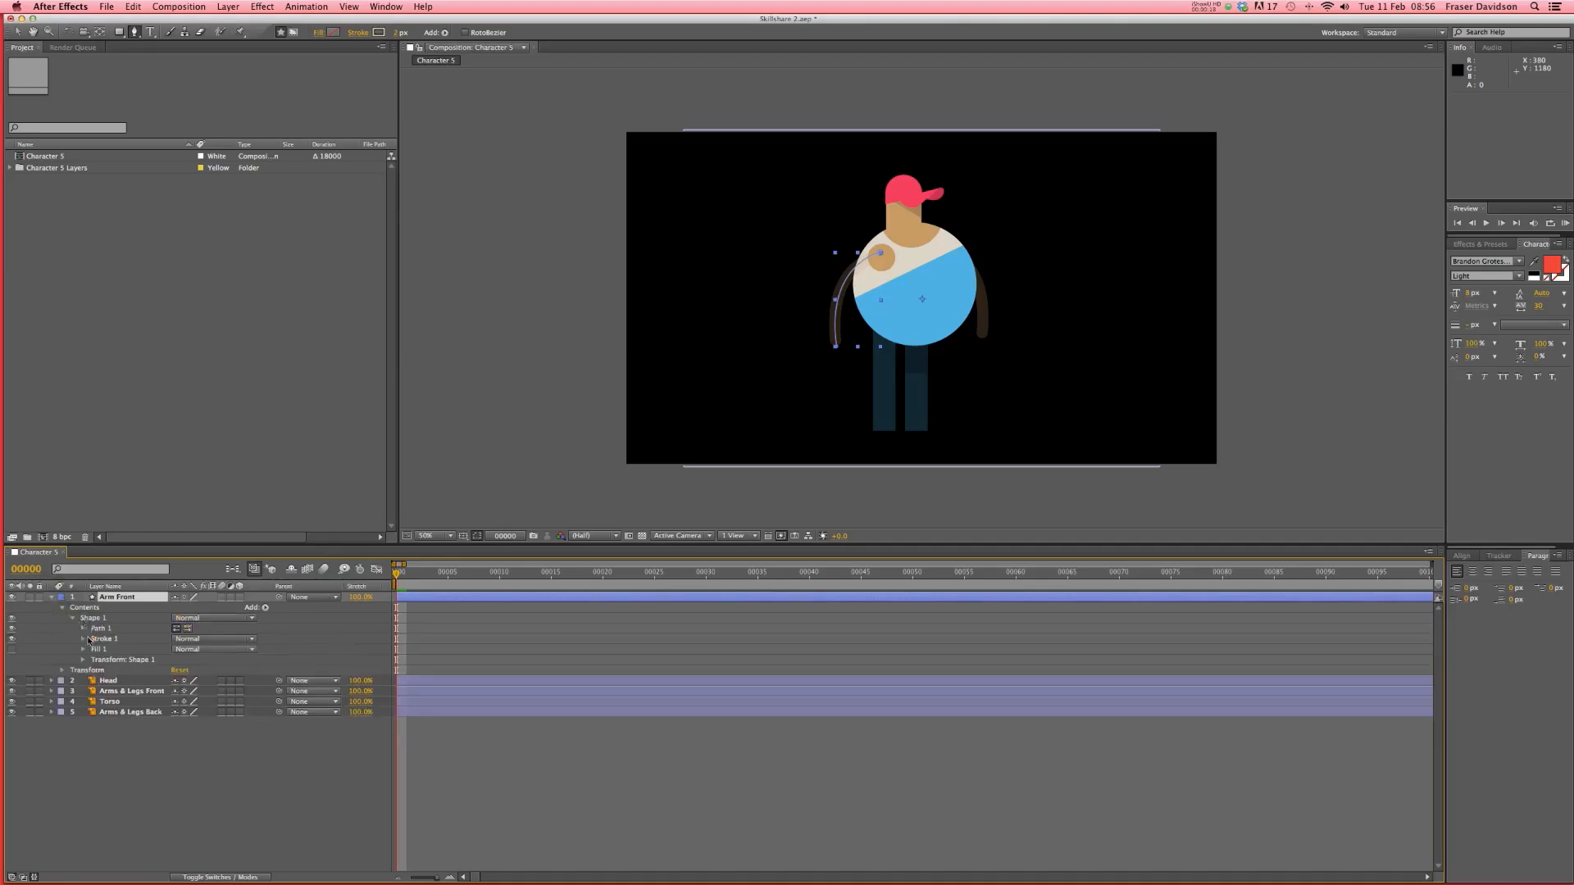
pyautogui.click(83, 631)
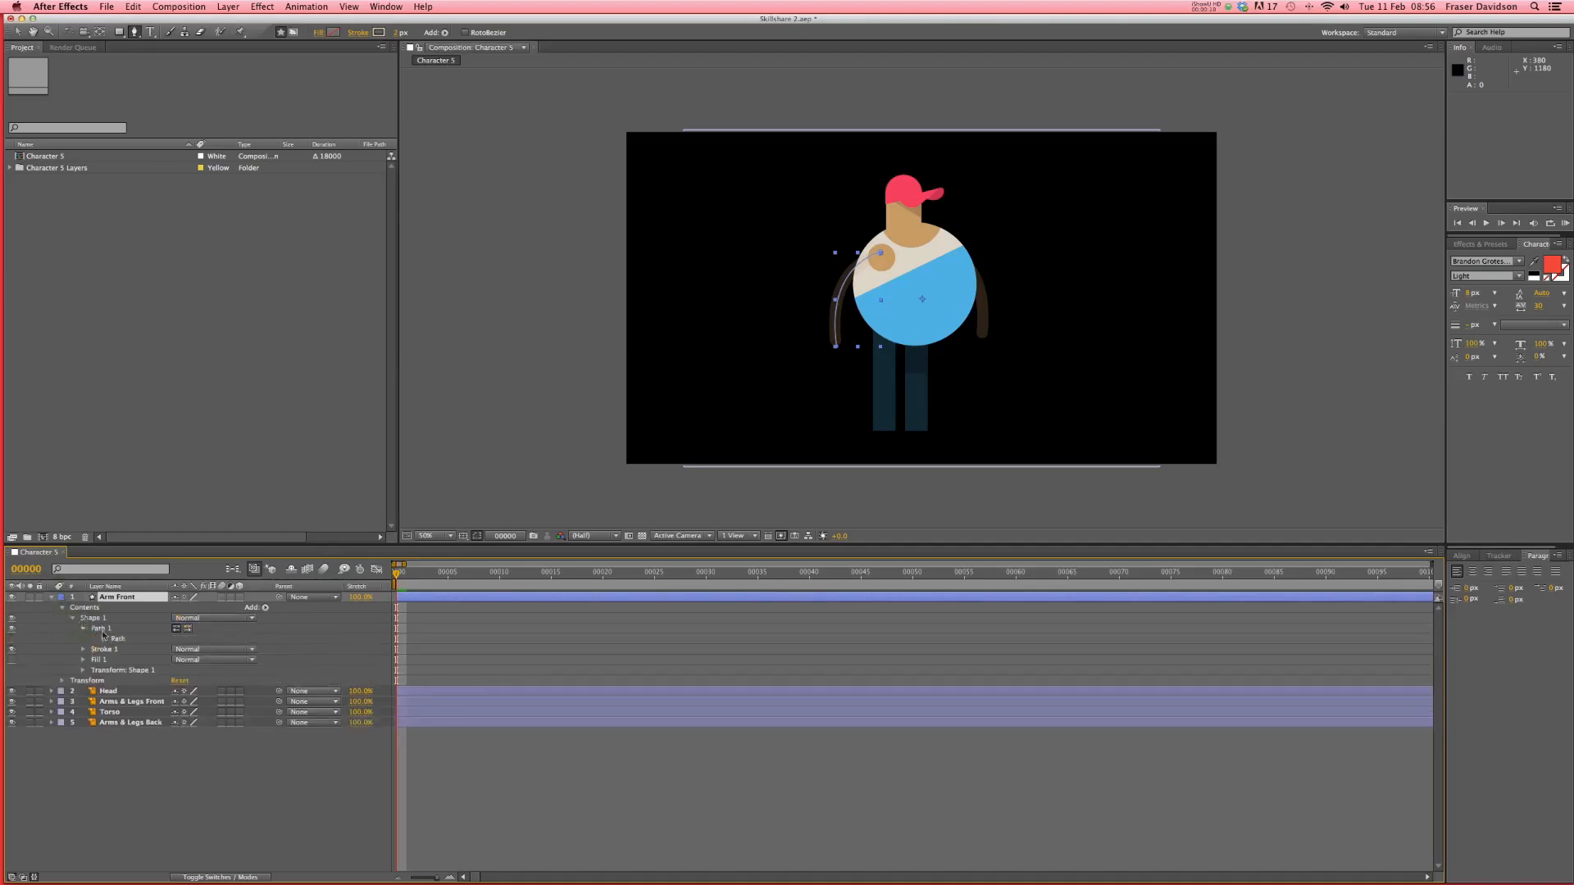
# - Try reshaping the front arm by moving the hand-end point of its path up and outward, and undo the move
pyautogui.click(118, 639)
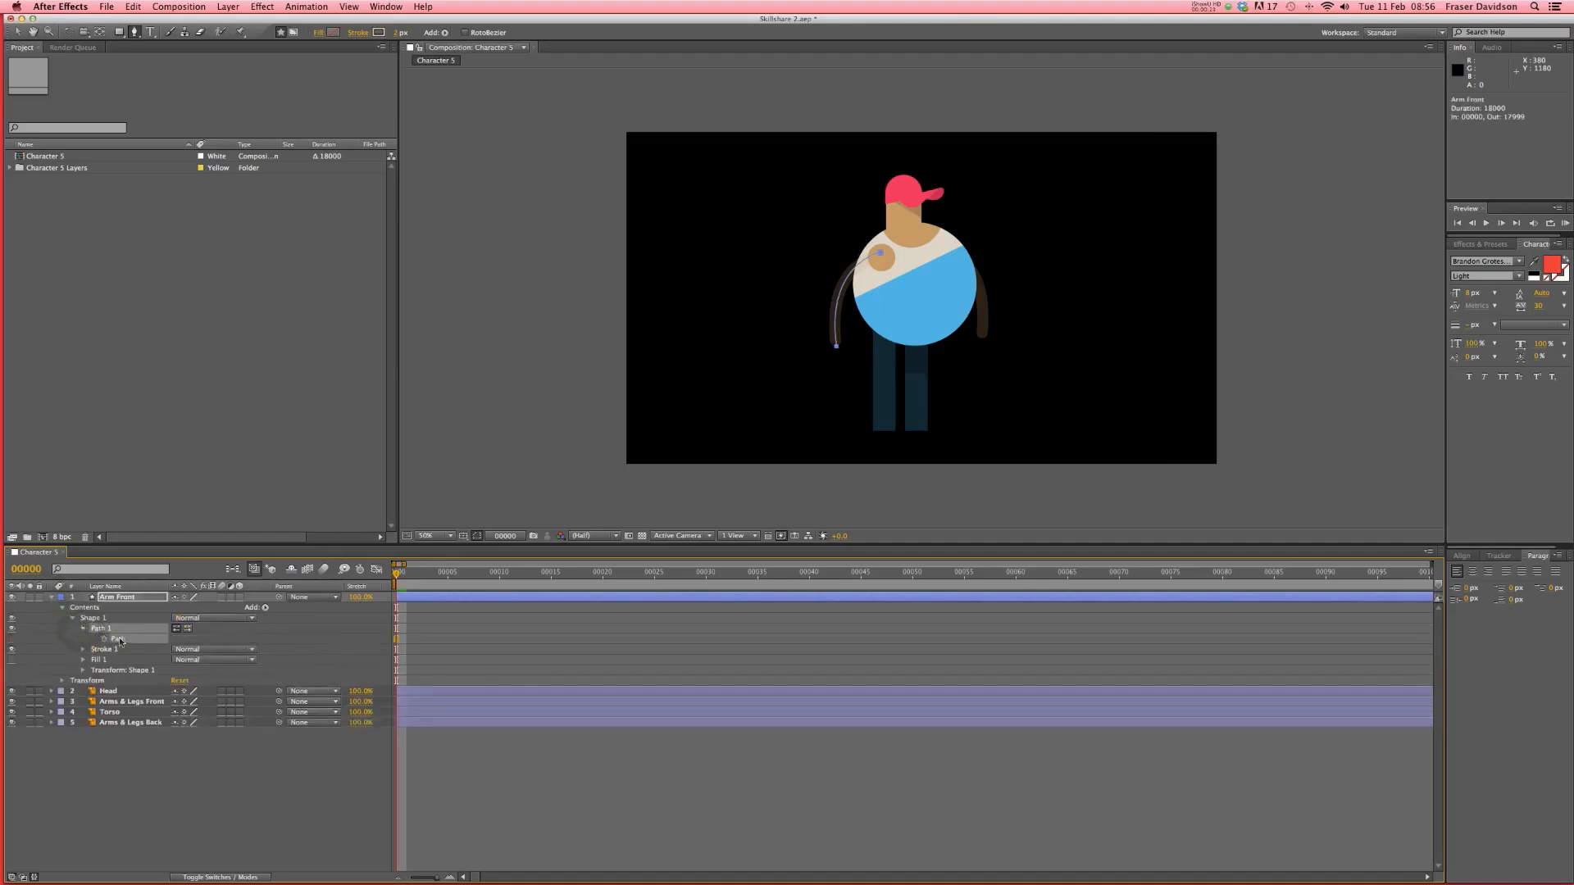
pyautogui.click(837, 346)
pyautogui.moveTo(838, 347); pyautogui.dragTo(846, 356)
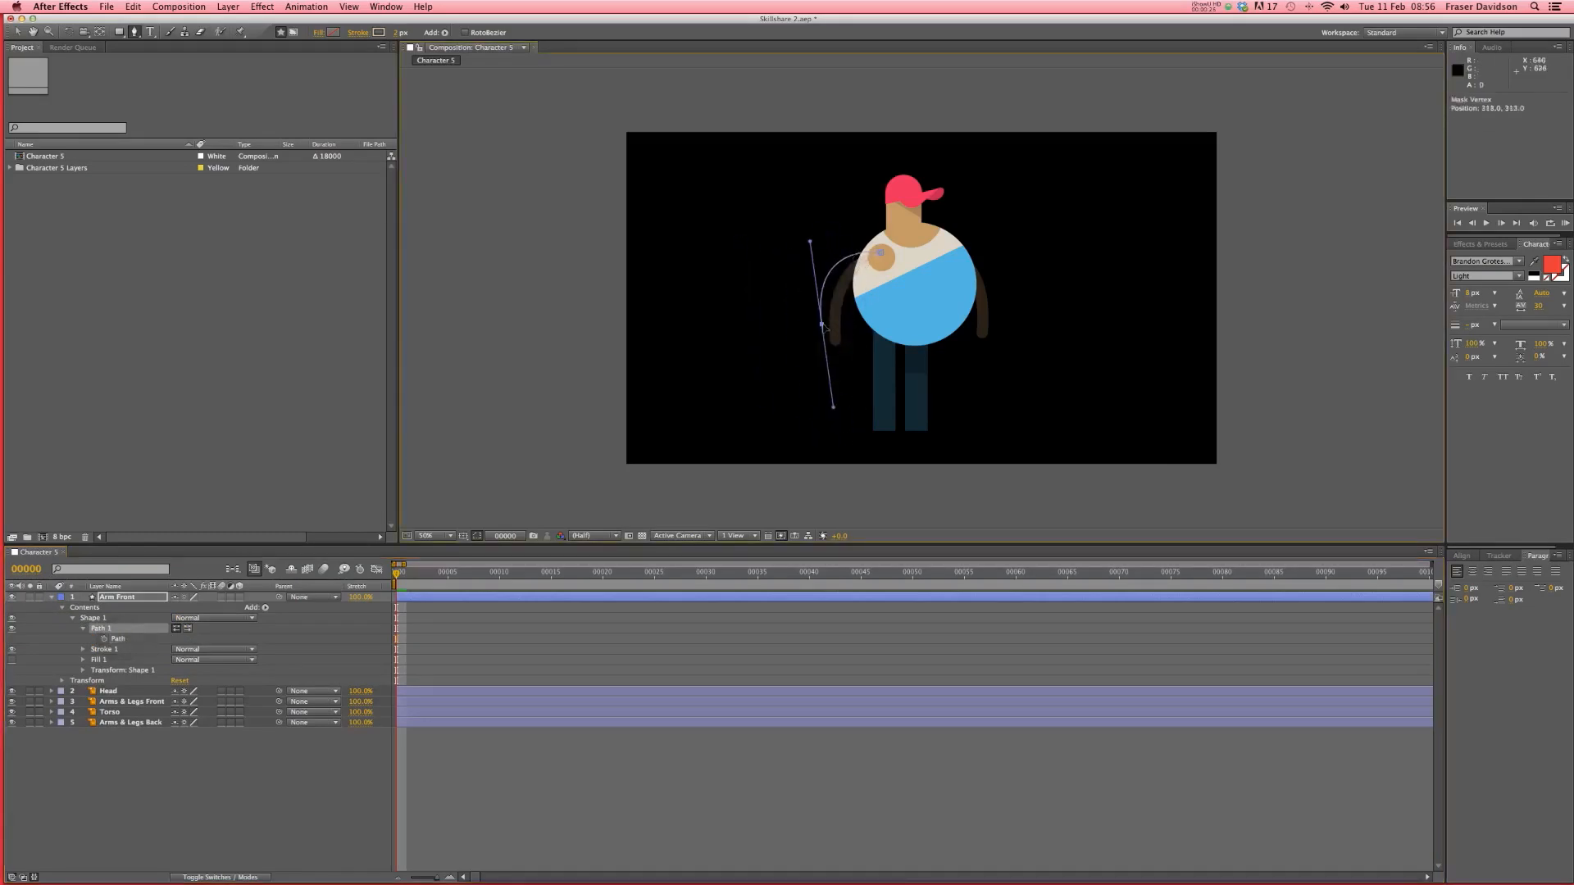
pyautogui.press('super+z')
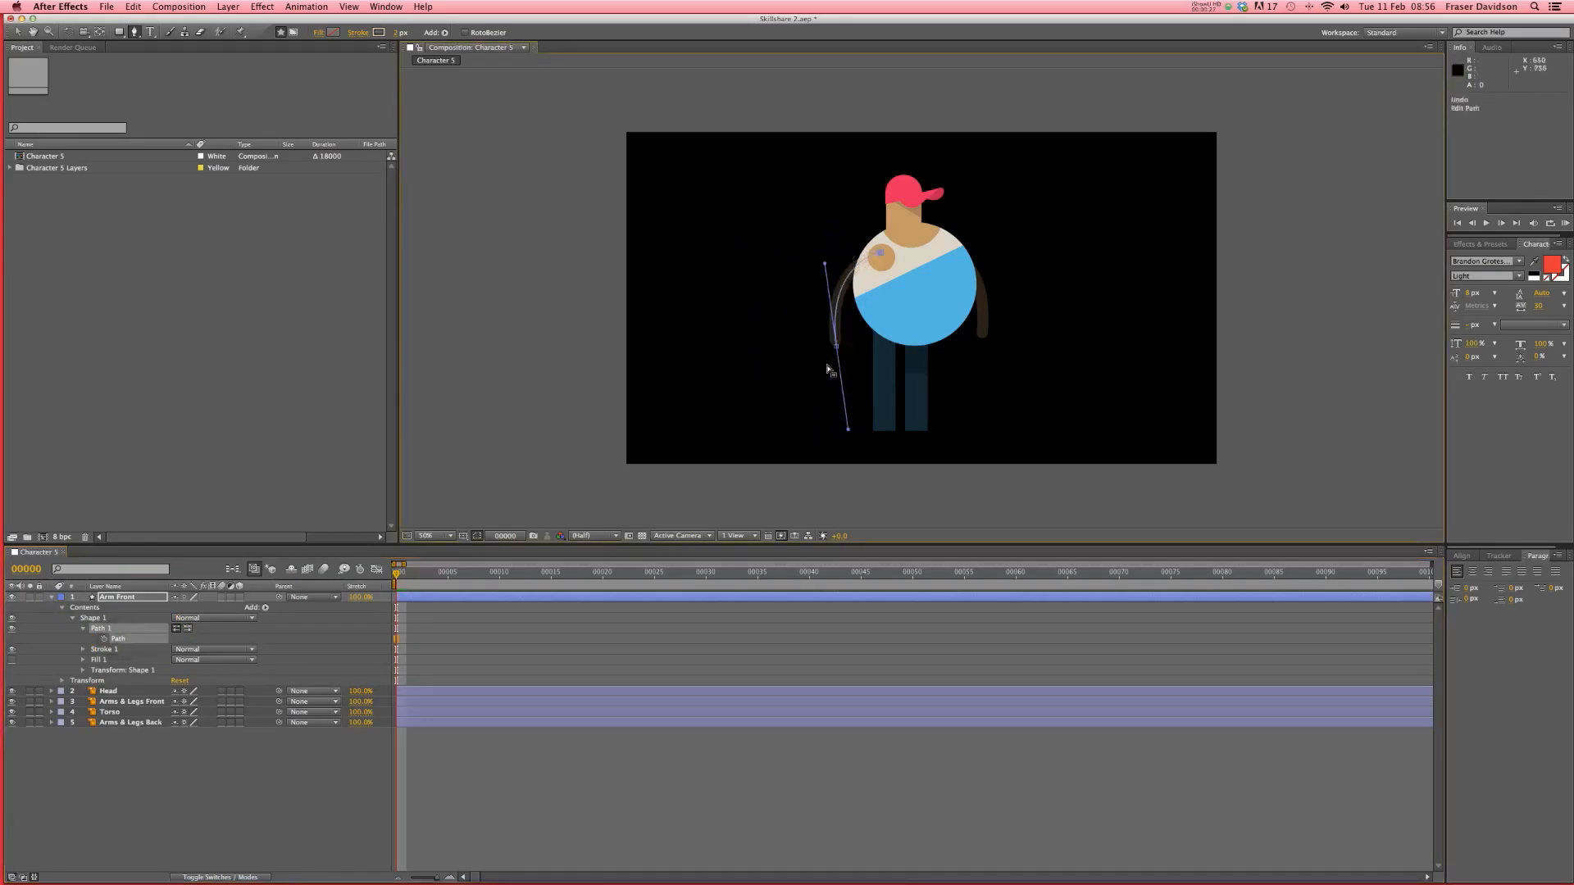
# - Sample the shoulder's skin tone as the Arm Front stroke color and set the stroke width to about 35 px
pyautogui.click(83, 650)
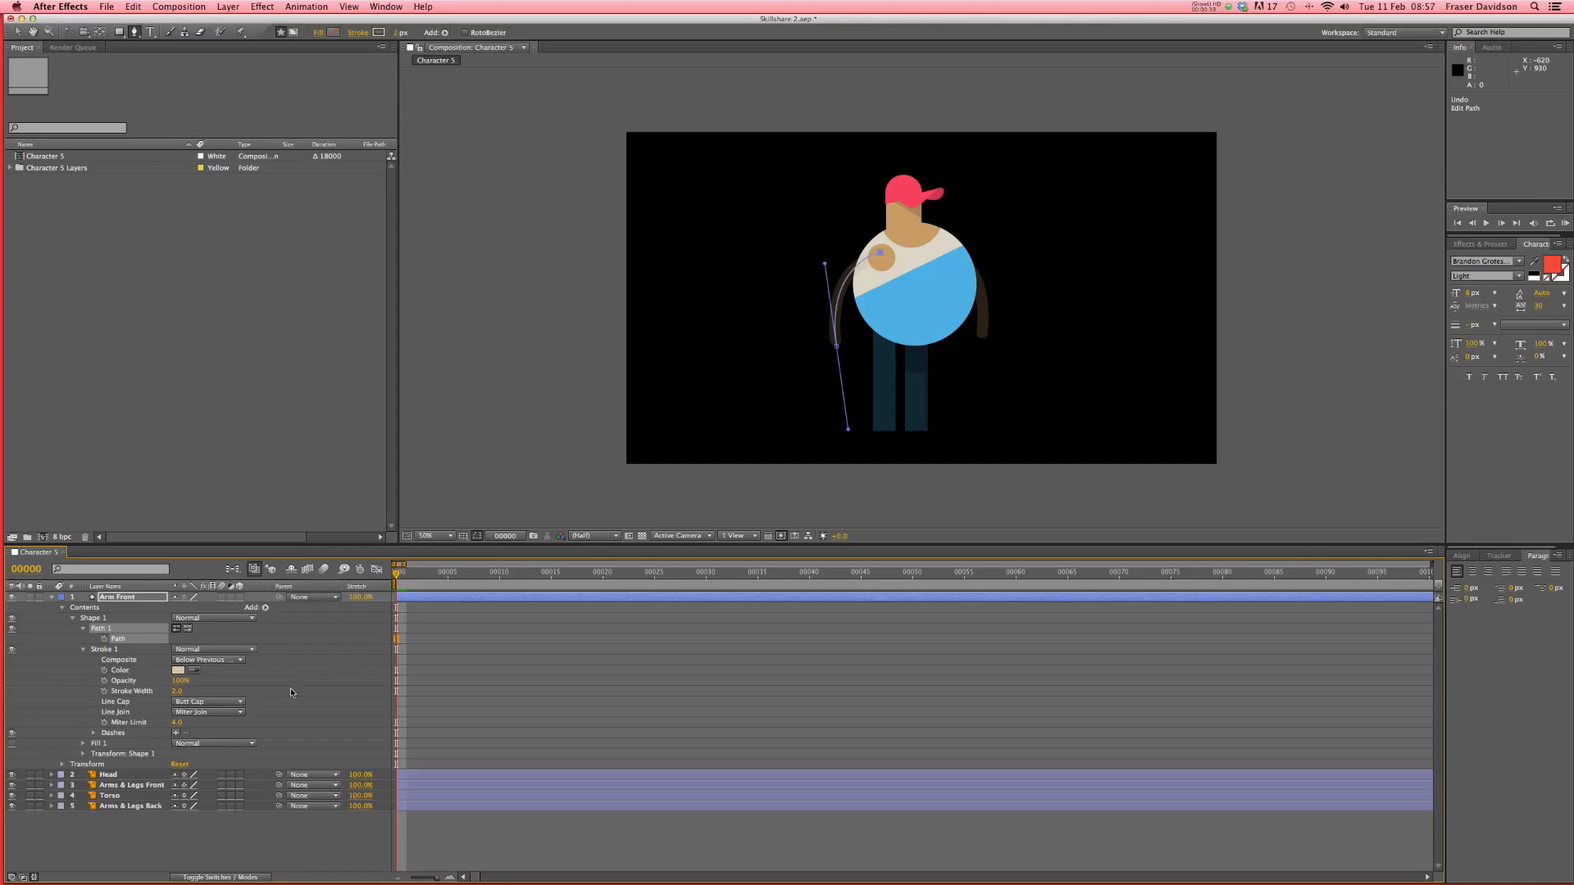
pyautogui.click(517, 673)
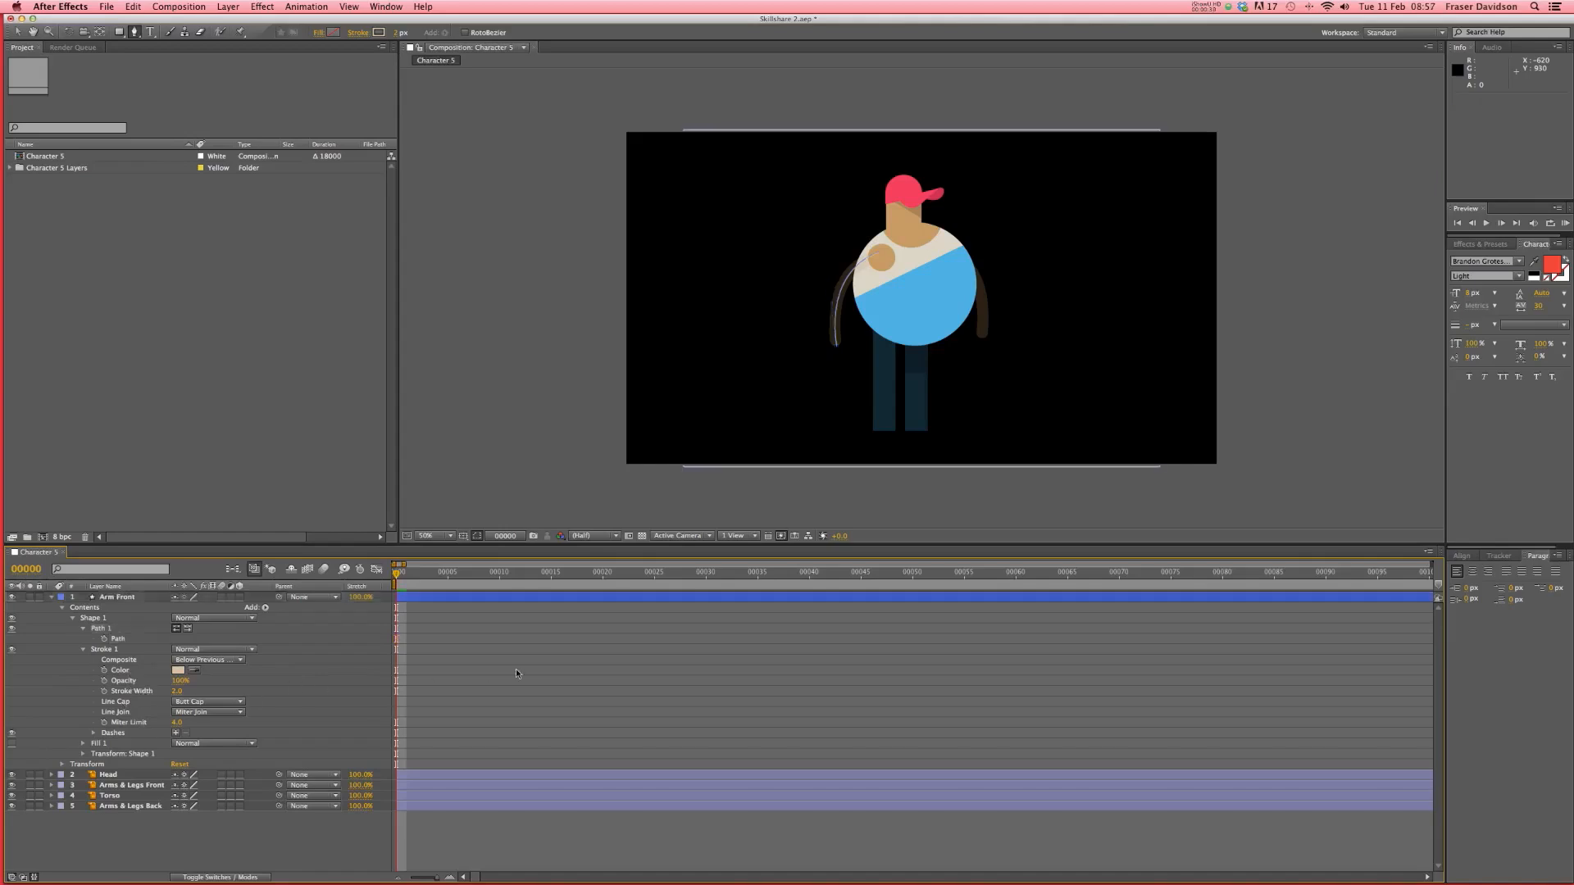
pyautogui.click(115, 650)
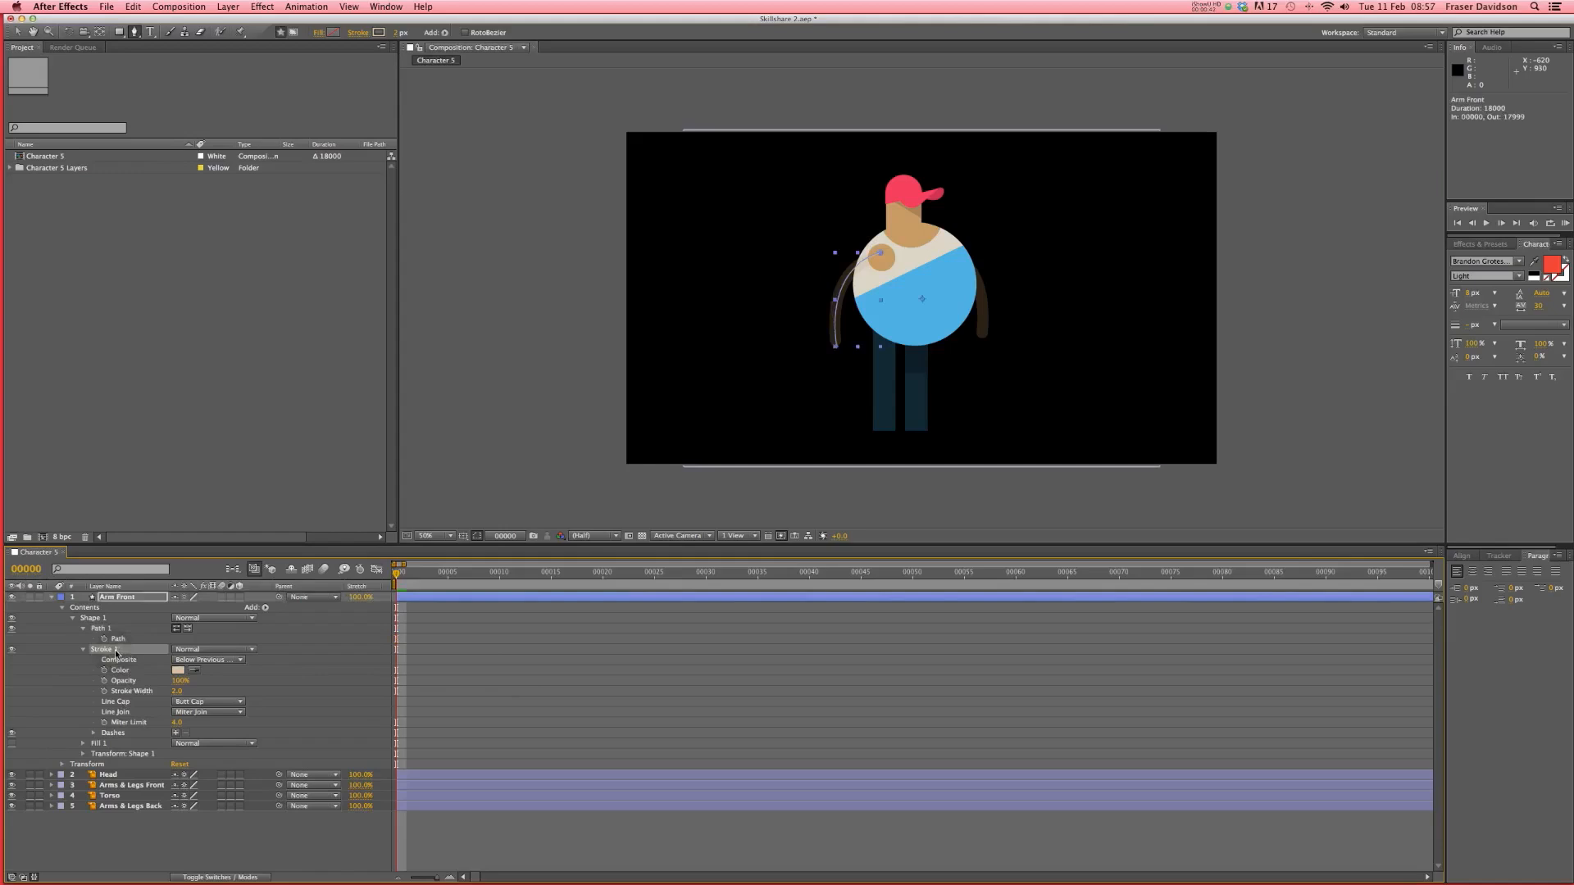
pyautogui.click(194, 672)
pyautogui.click(890, 255)
pyautogui.moveTo(172, 691); pyautogui.dragTo(197, 691)
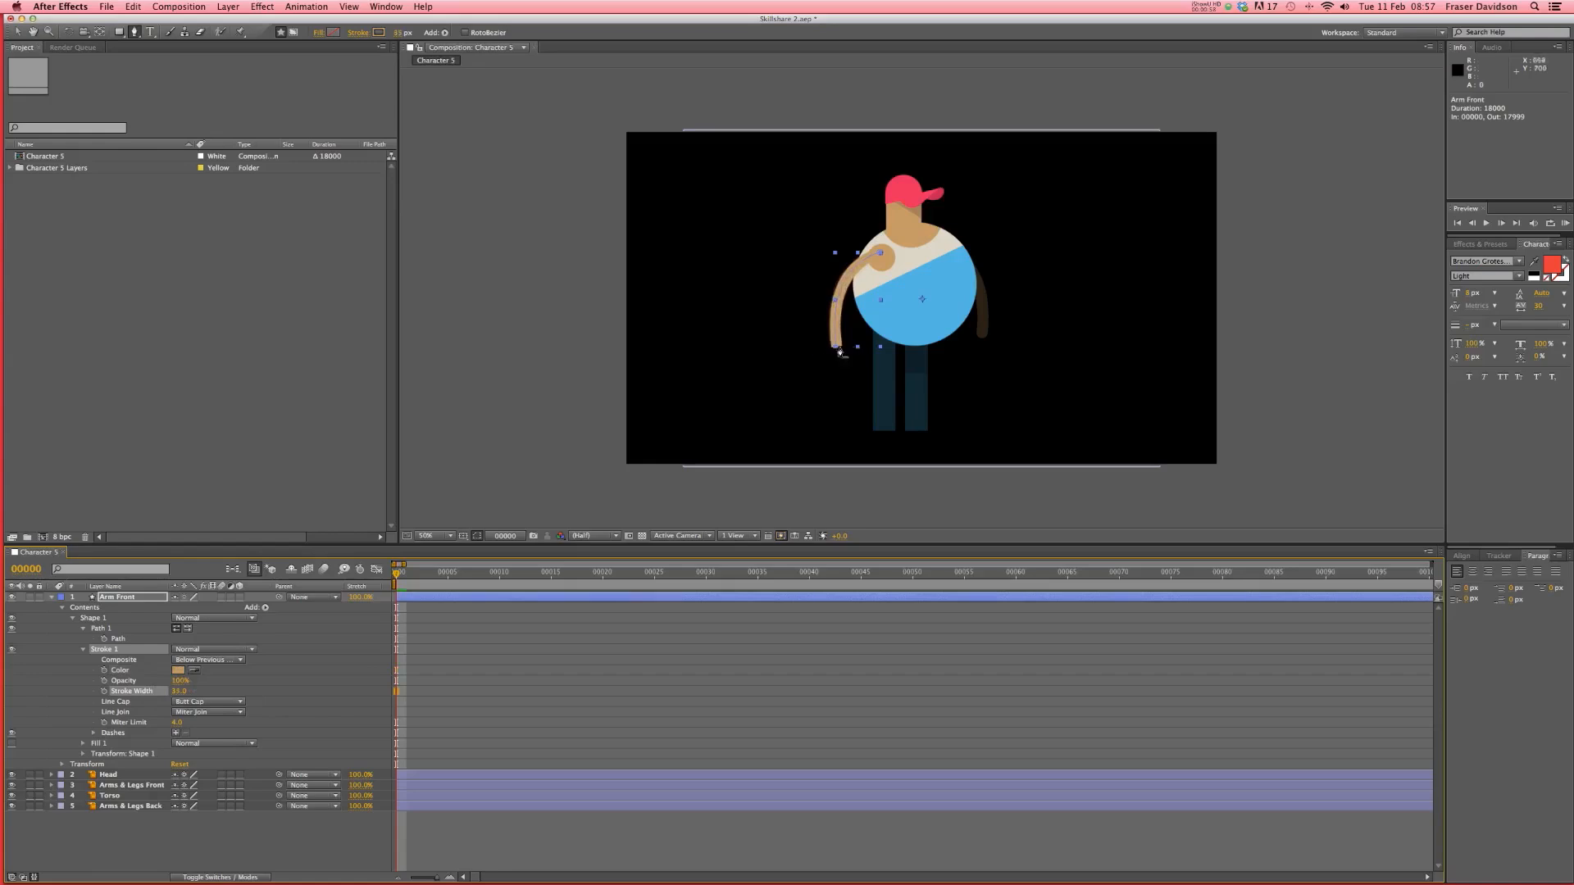
pyautogui.click(455, 666)
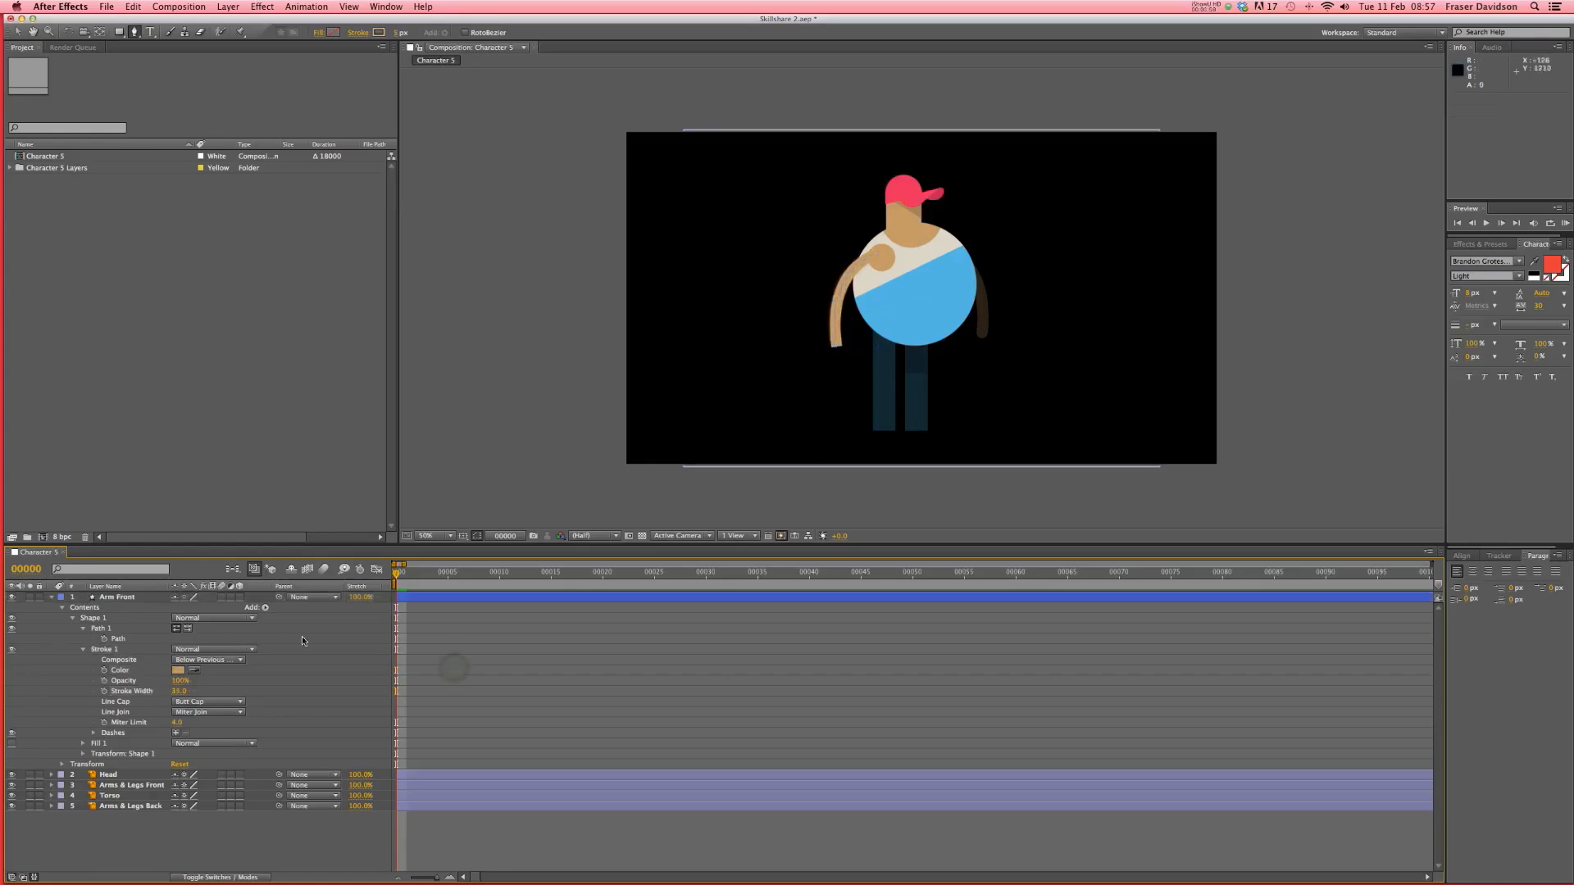
# - Set the Arm Front stroke's line cap to Round Cap and clear the selection
pyautogui.click(163, 705)
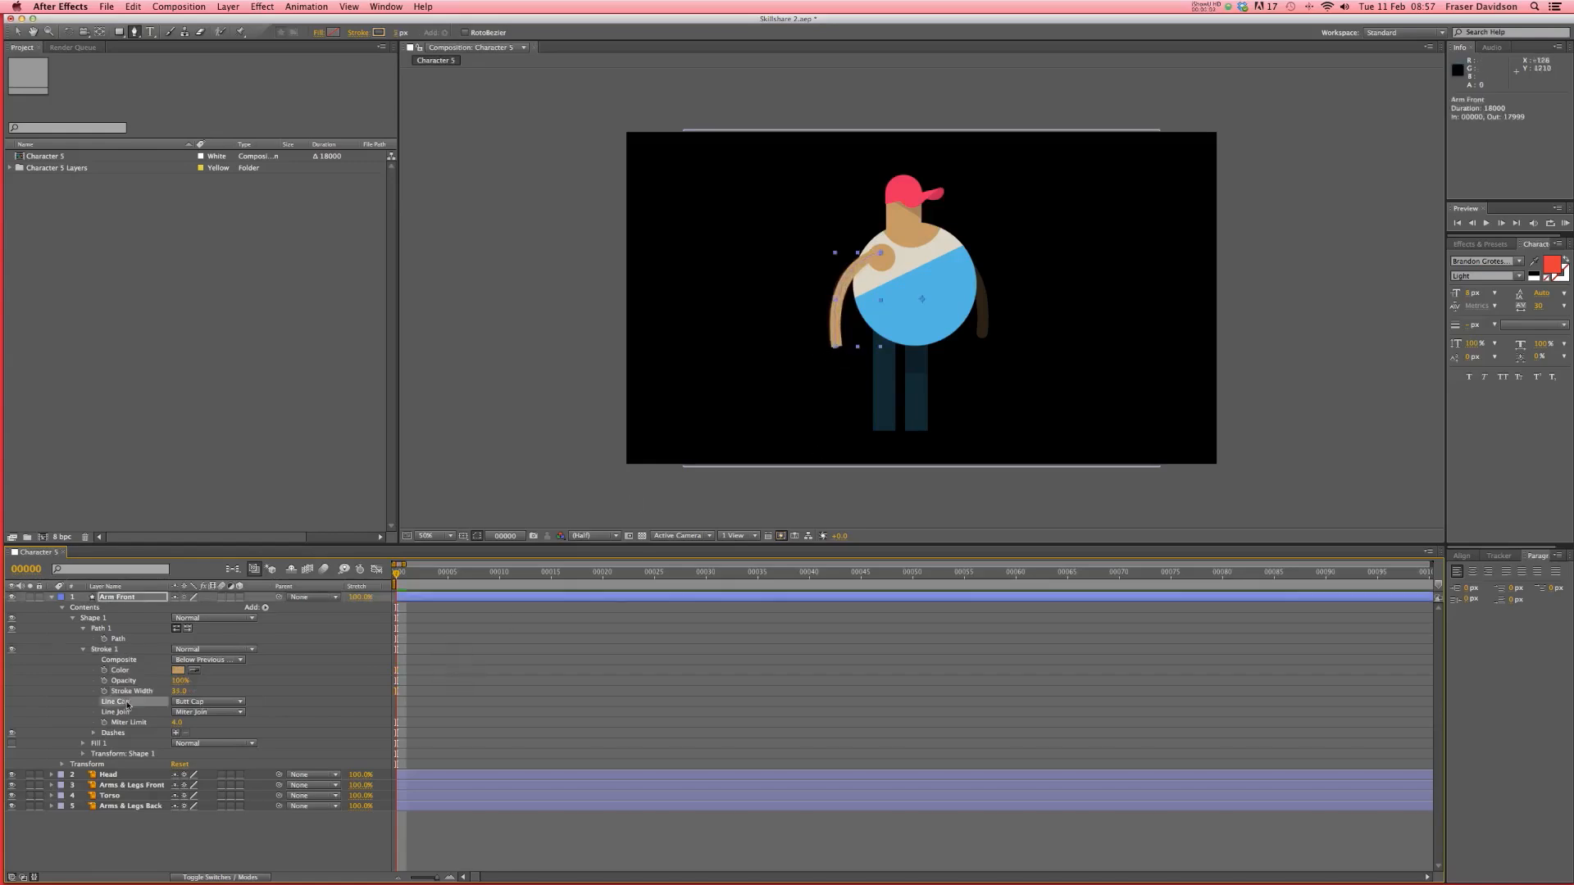
pyautogui.click(217, 703)
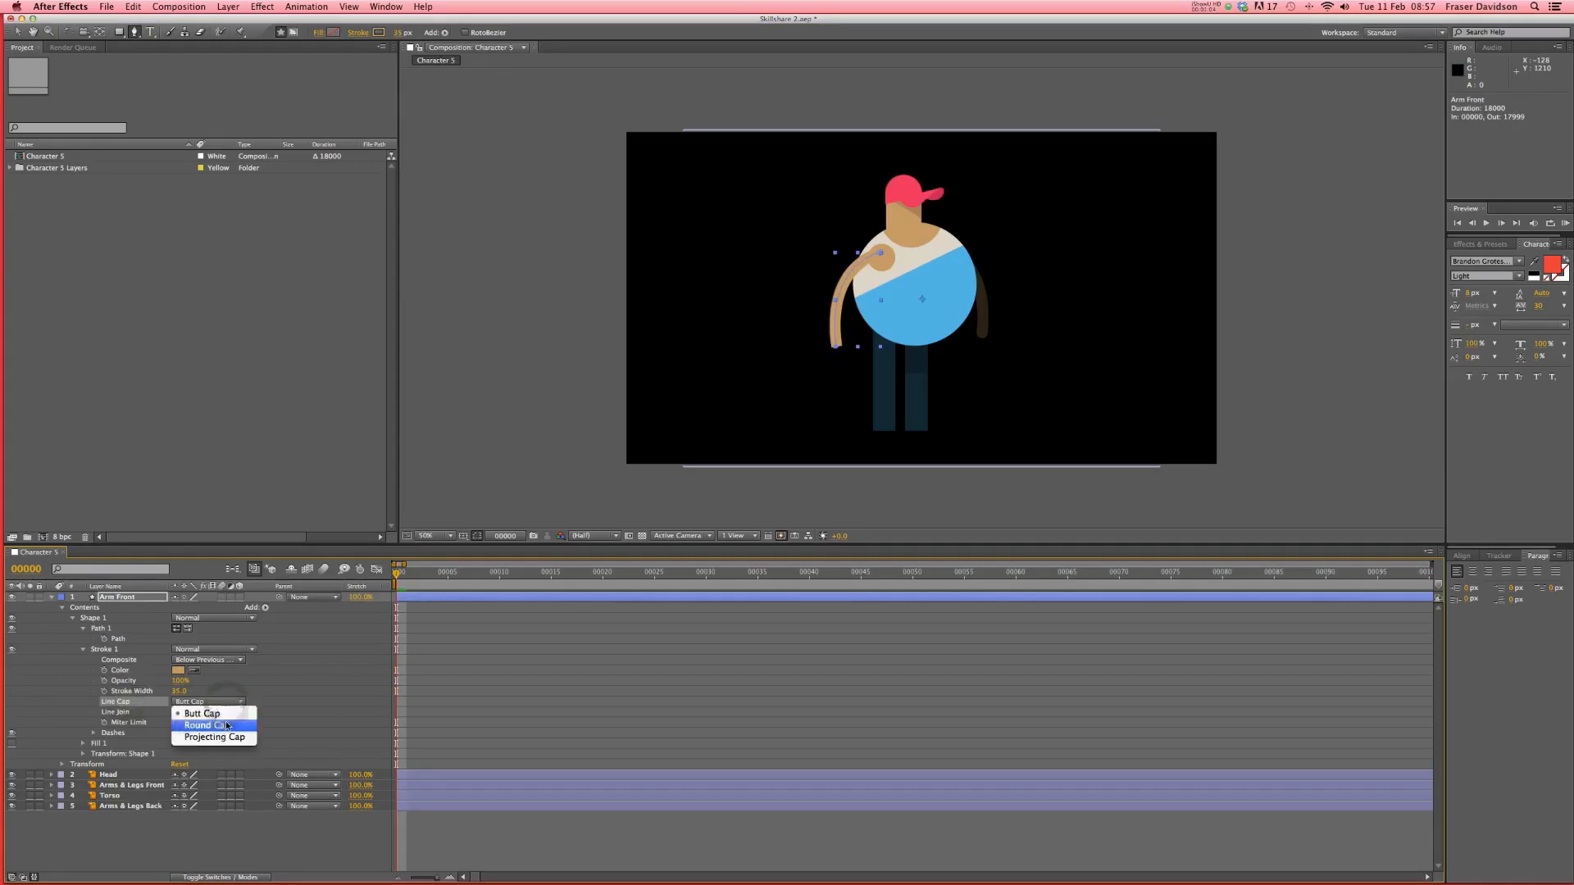
pyautogui.click(226, 725)
pyautogui.press('v')
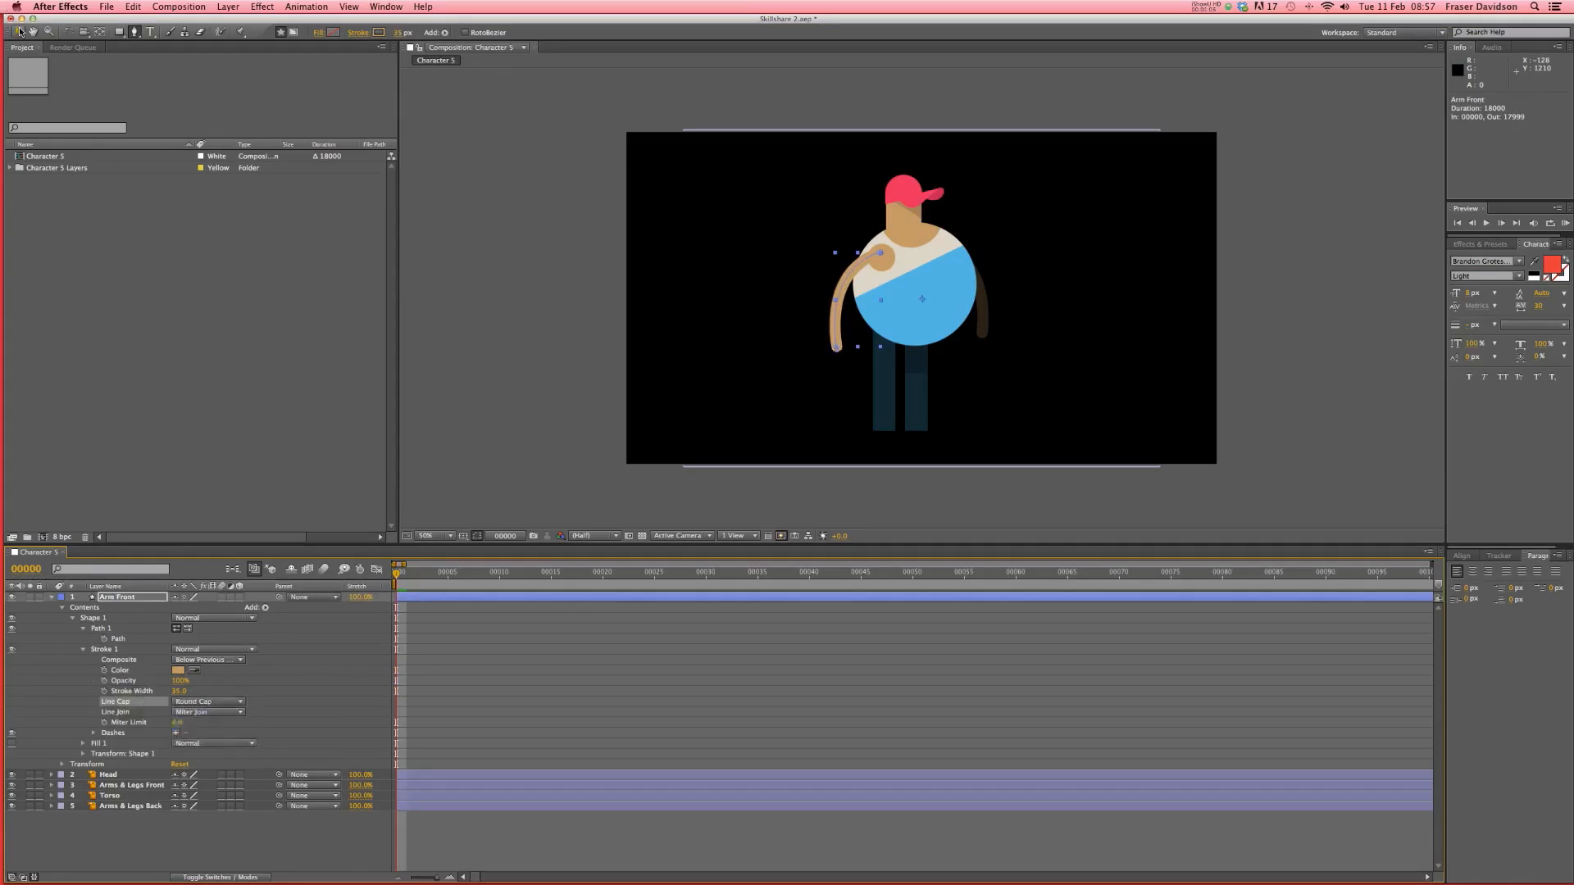
pyautogui.click(762, 709)
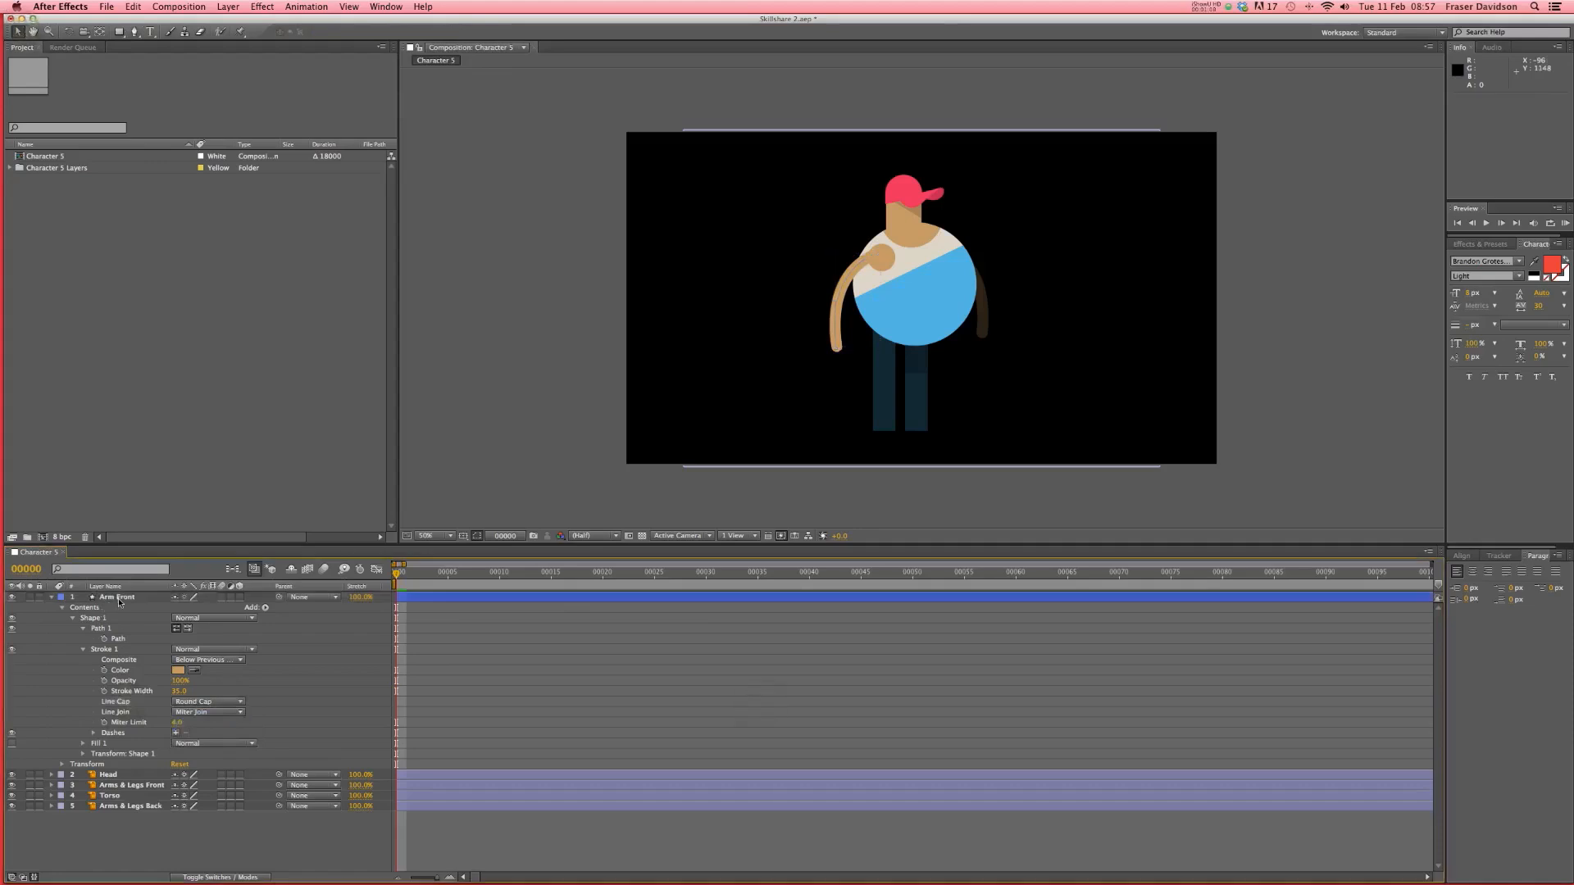
# - Copy the Arm Front layer and paste a duplicate of it into the composition
pyautogui.click(134, 31)
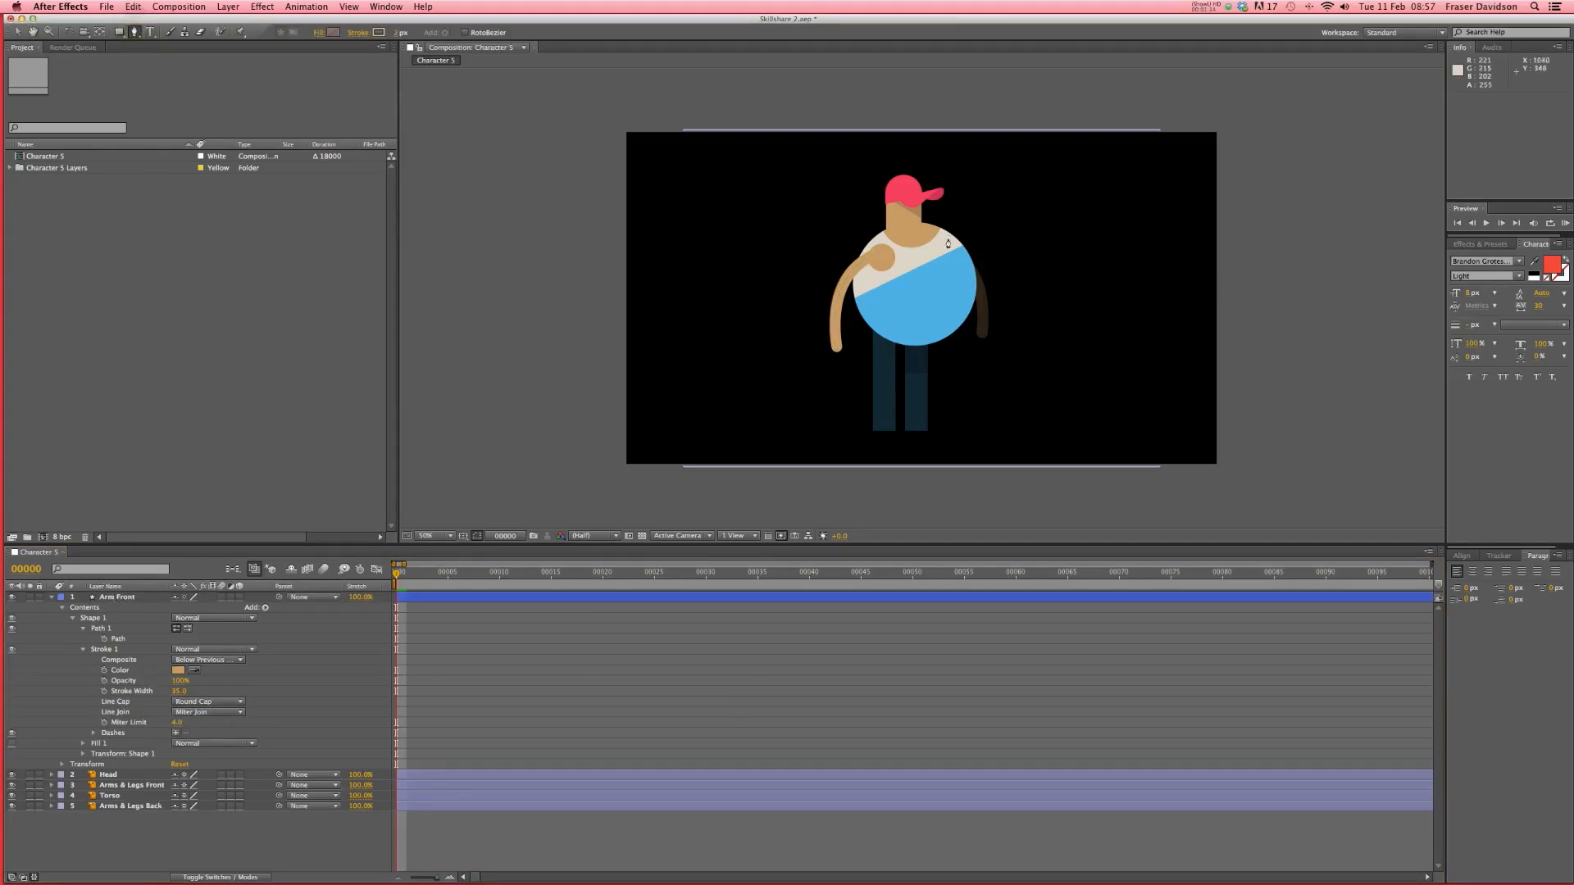
pyautogui.click(121, 598)
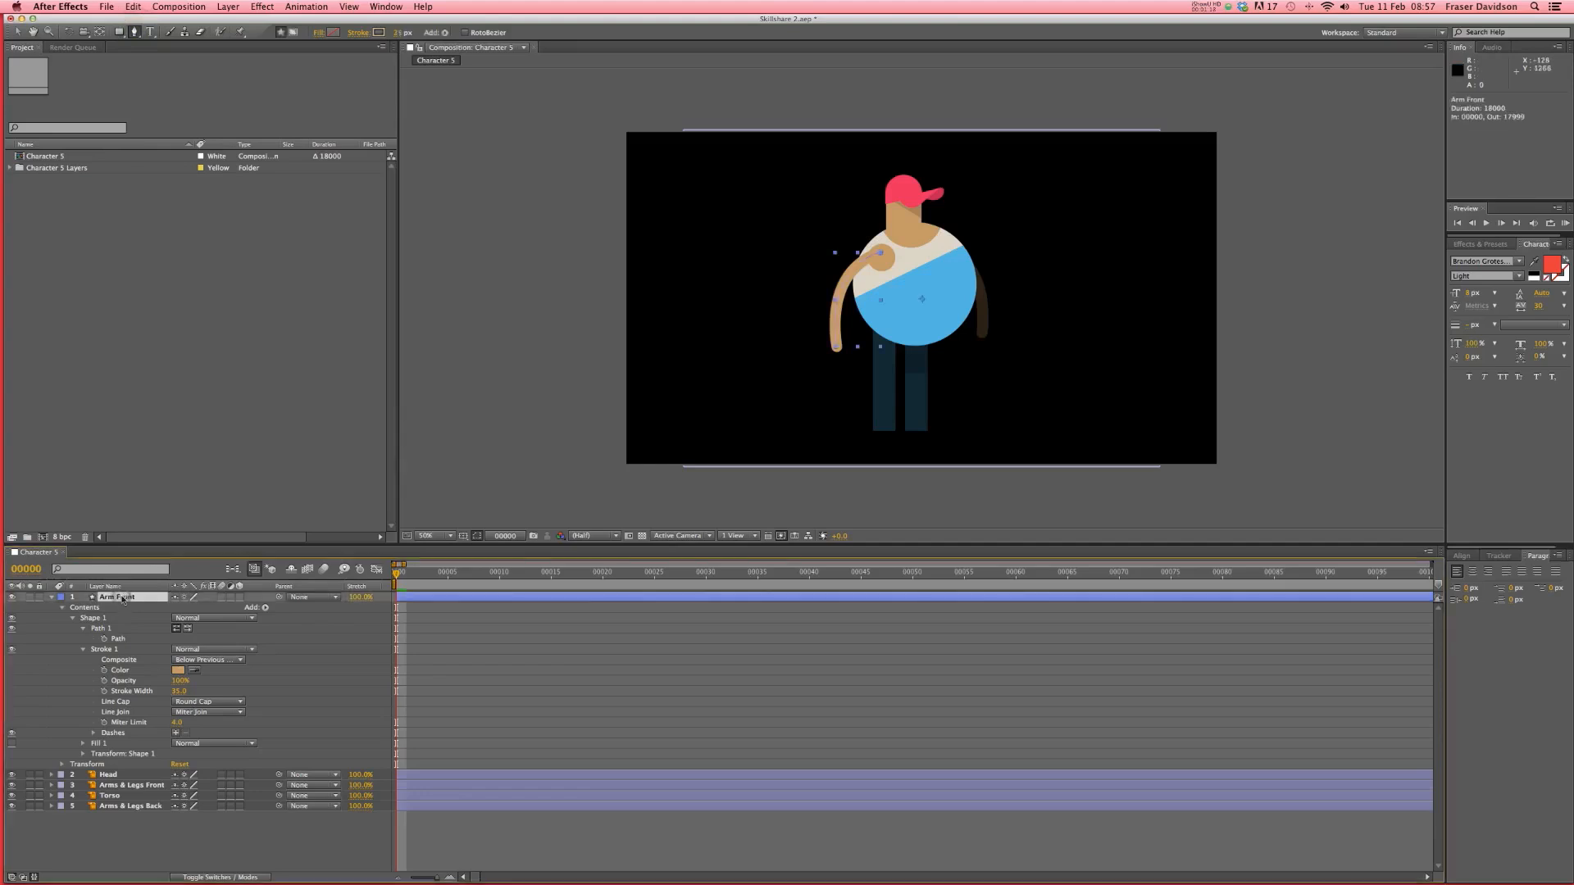
pyautogui.press('super+c')
pyautogui.click(133, 7)
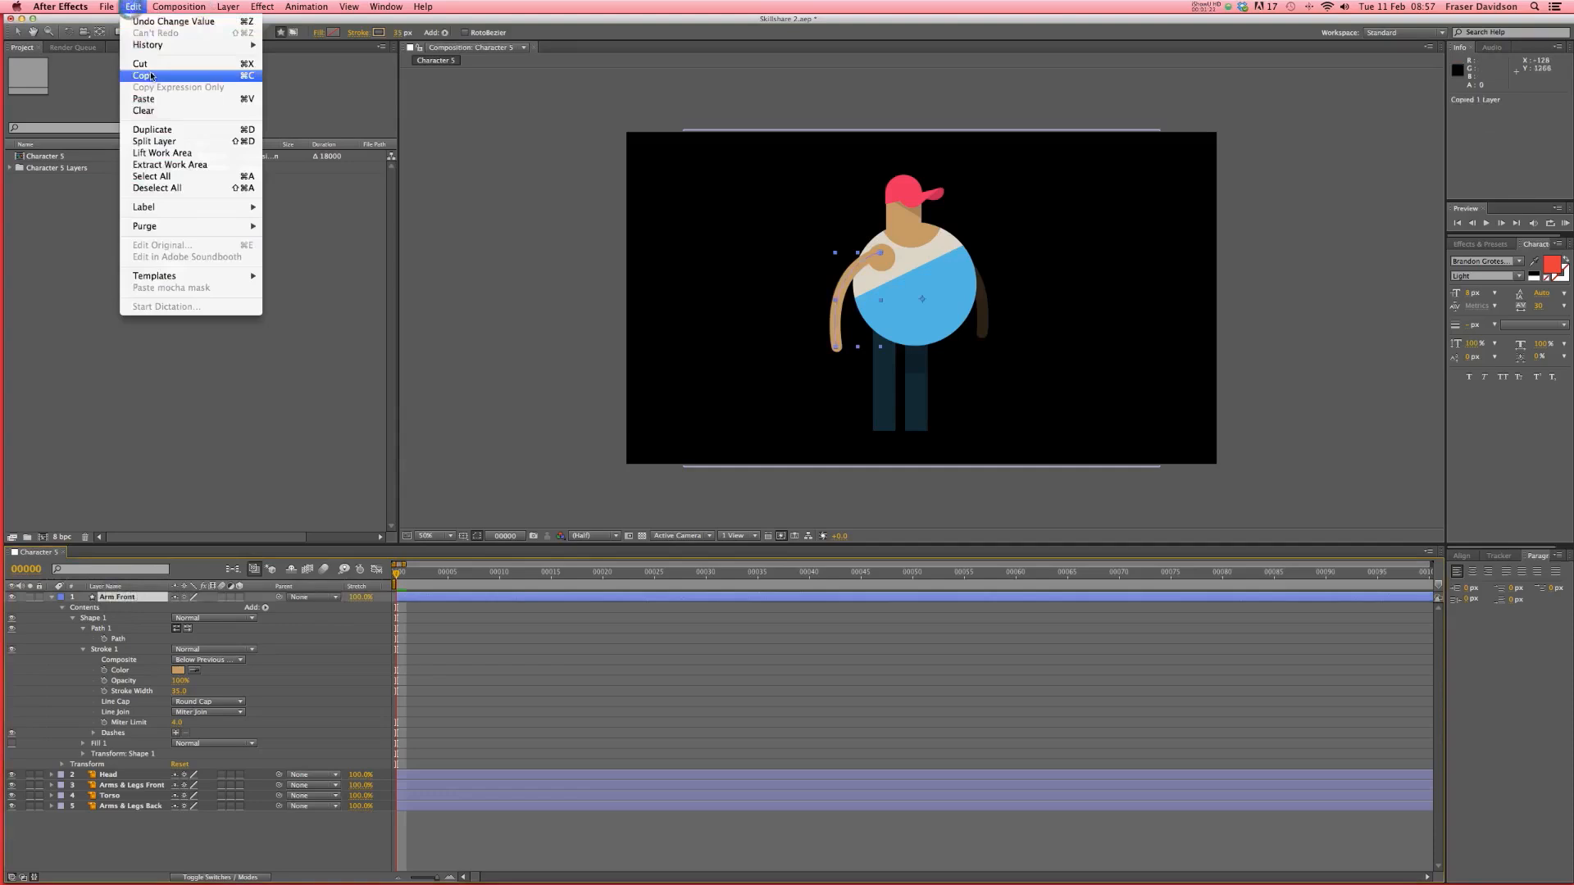
pyautogui.click(134, 7)
pyautogui.click(133, 7)
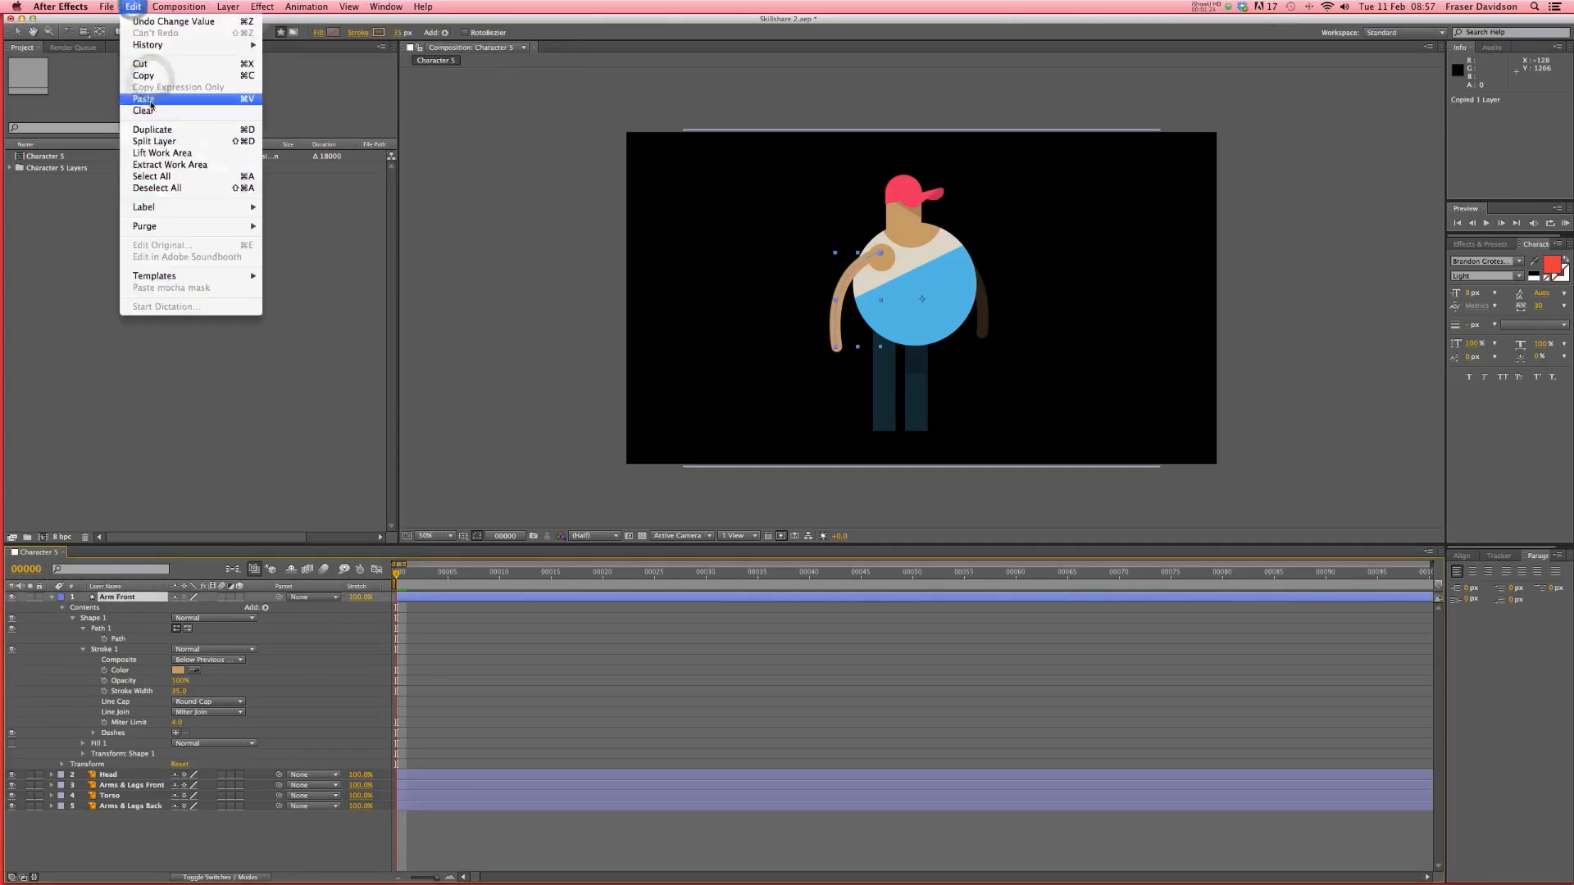
pyautogui.click(146, 75)
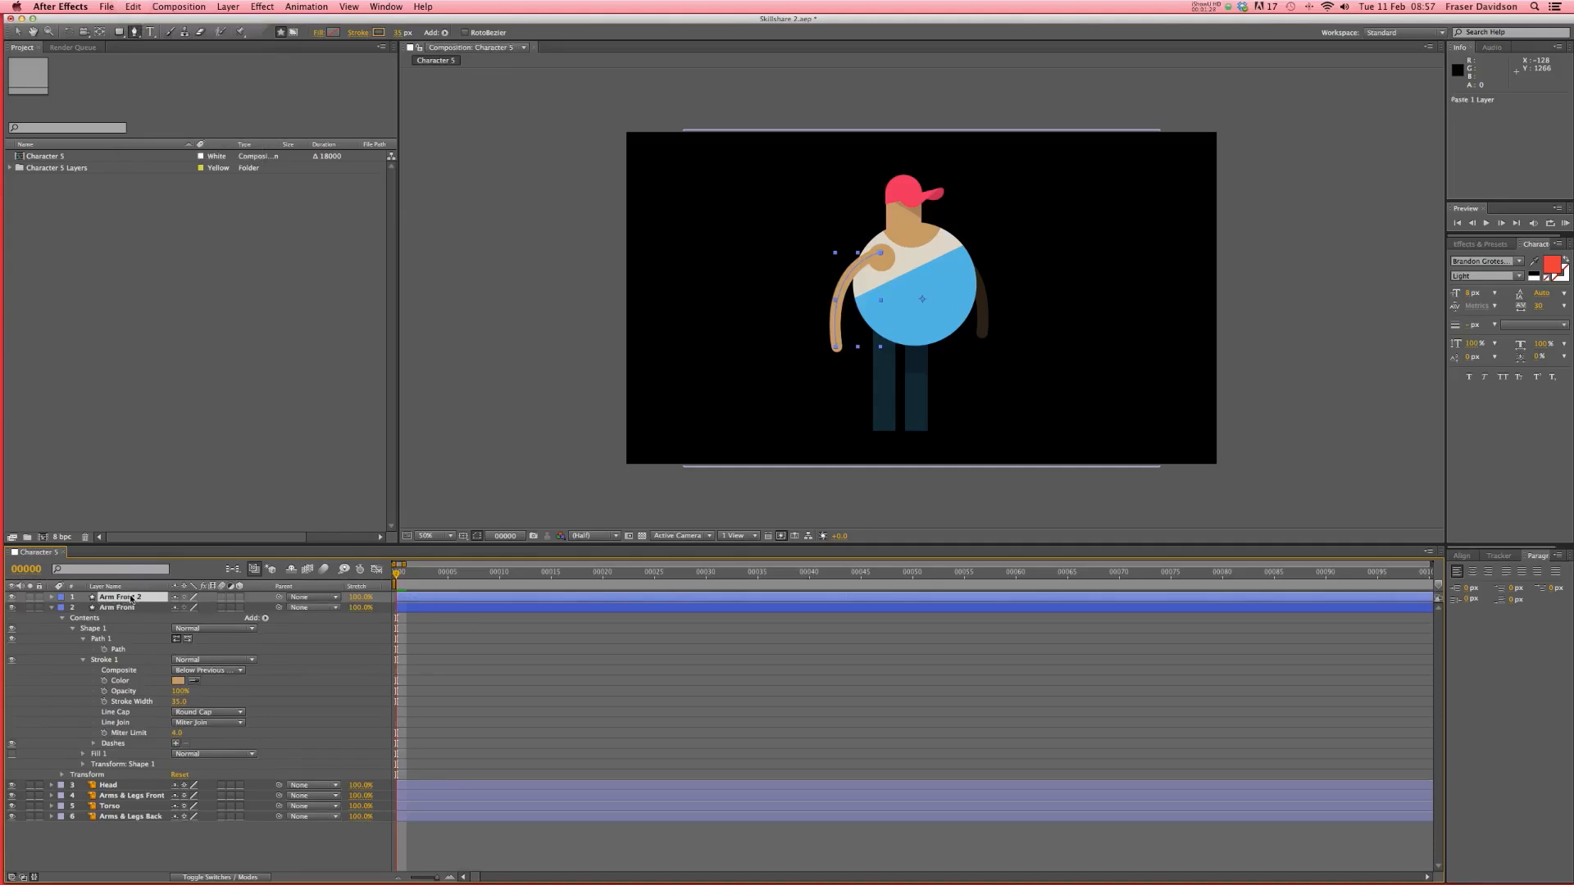
# - Rename the duplicated arm layer as Arm Back and place it between the Torso and Arms & Legs Back layers
pyautogui.write('Arm Back')
pyautogui.press('Return')
pyautogui.moveTo(128, 604); pyautogui.dragTo(133, 812)
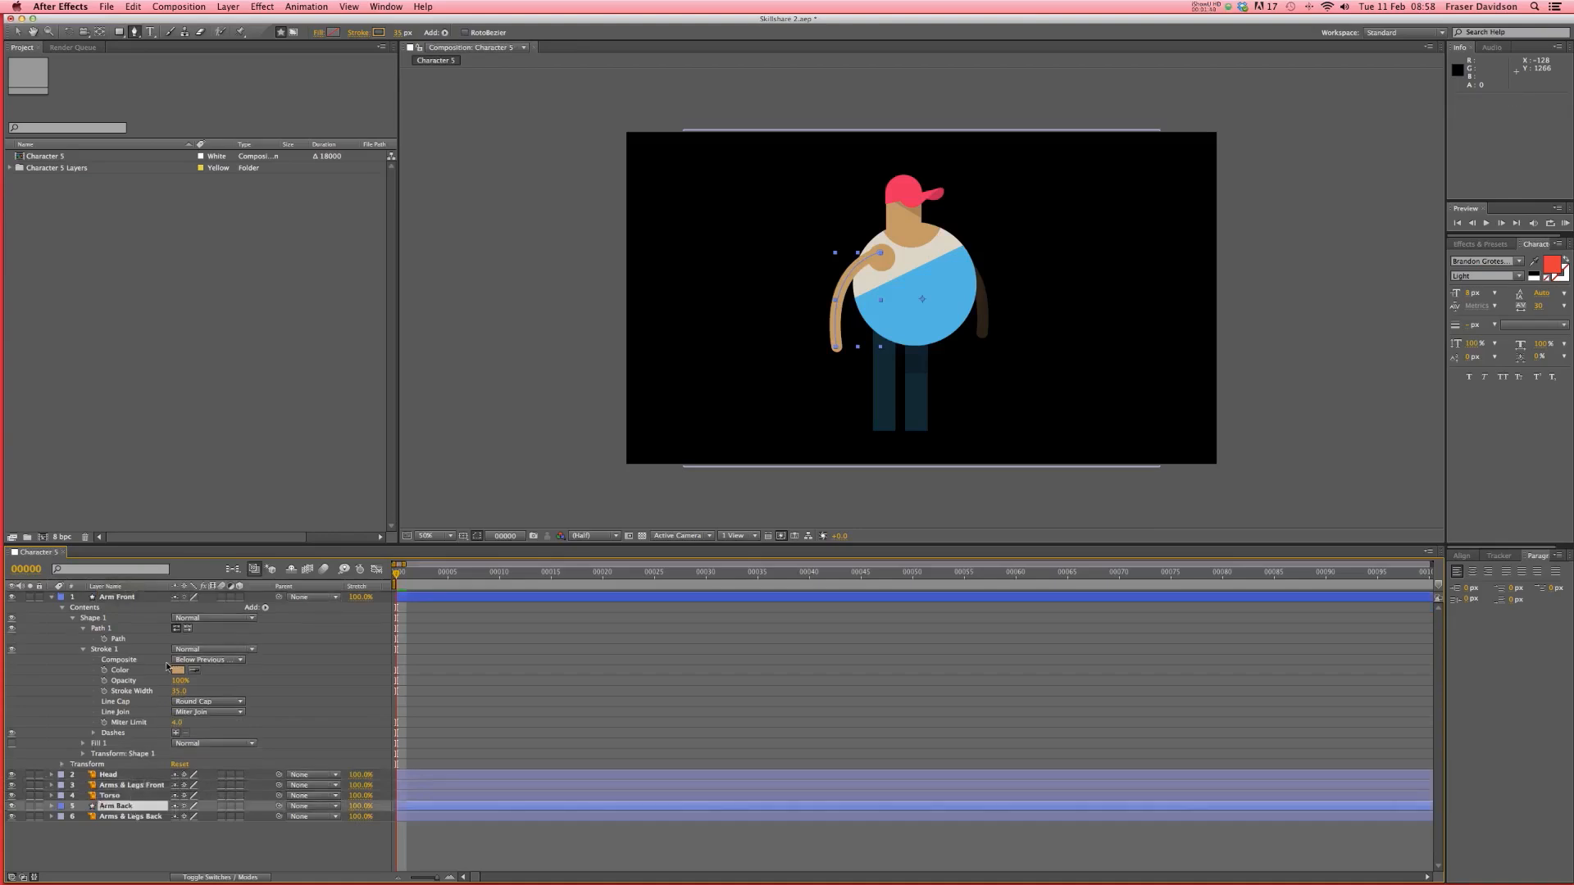
# - Reposition the Arm Back path's hand and shoulder points over the character's darker rear arm and adjust its curve to match
pyautogui.click(18, 32)
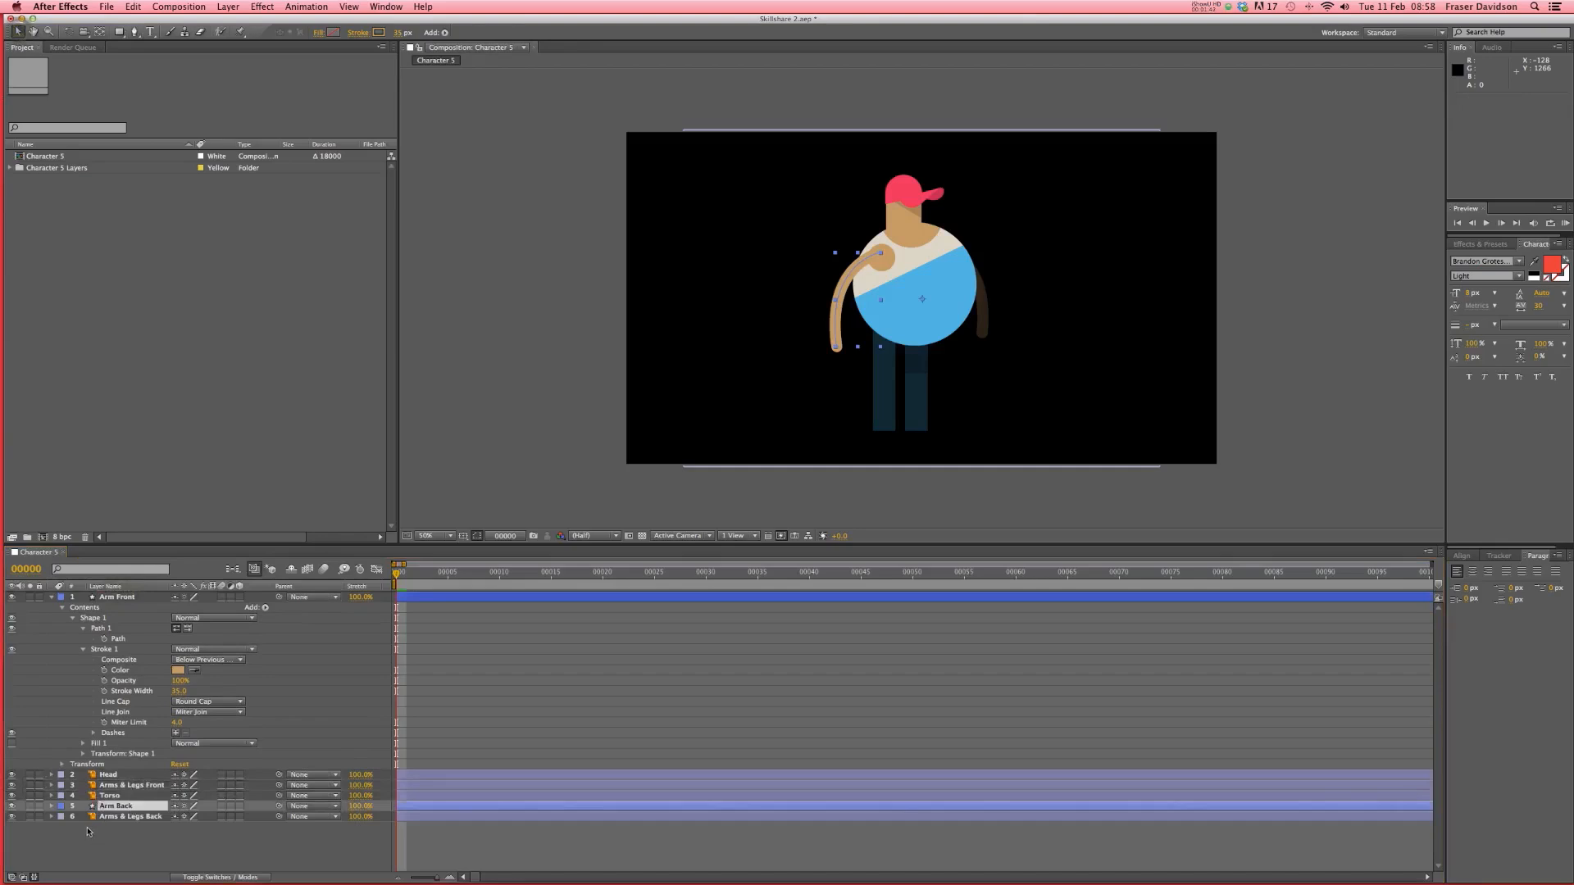
pyautogui.click(51, 597)
pyautogui.click(51, 640)
pyautogui.click(63, 651)
pyautogui.click(74, 661)
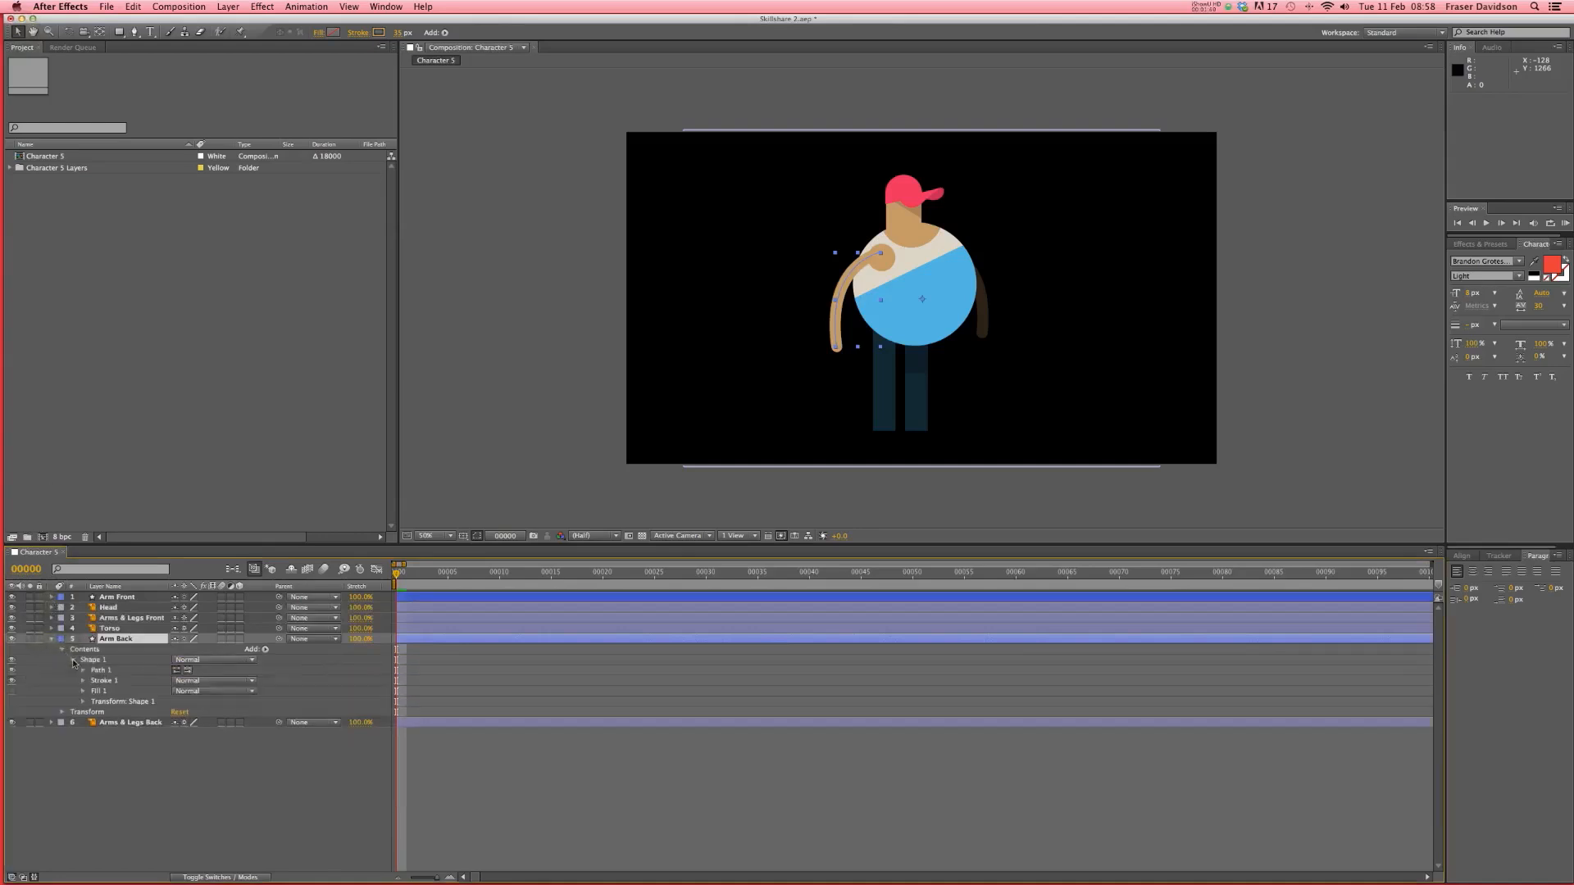
pyautogui.click(83, 671)
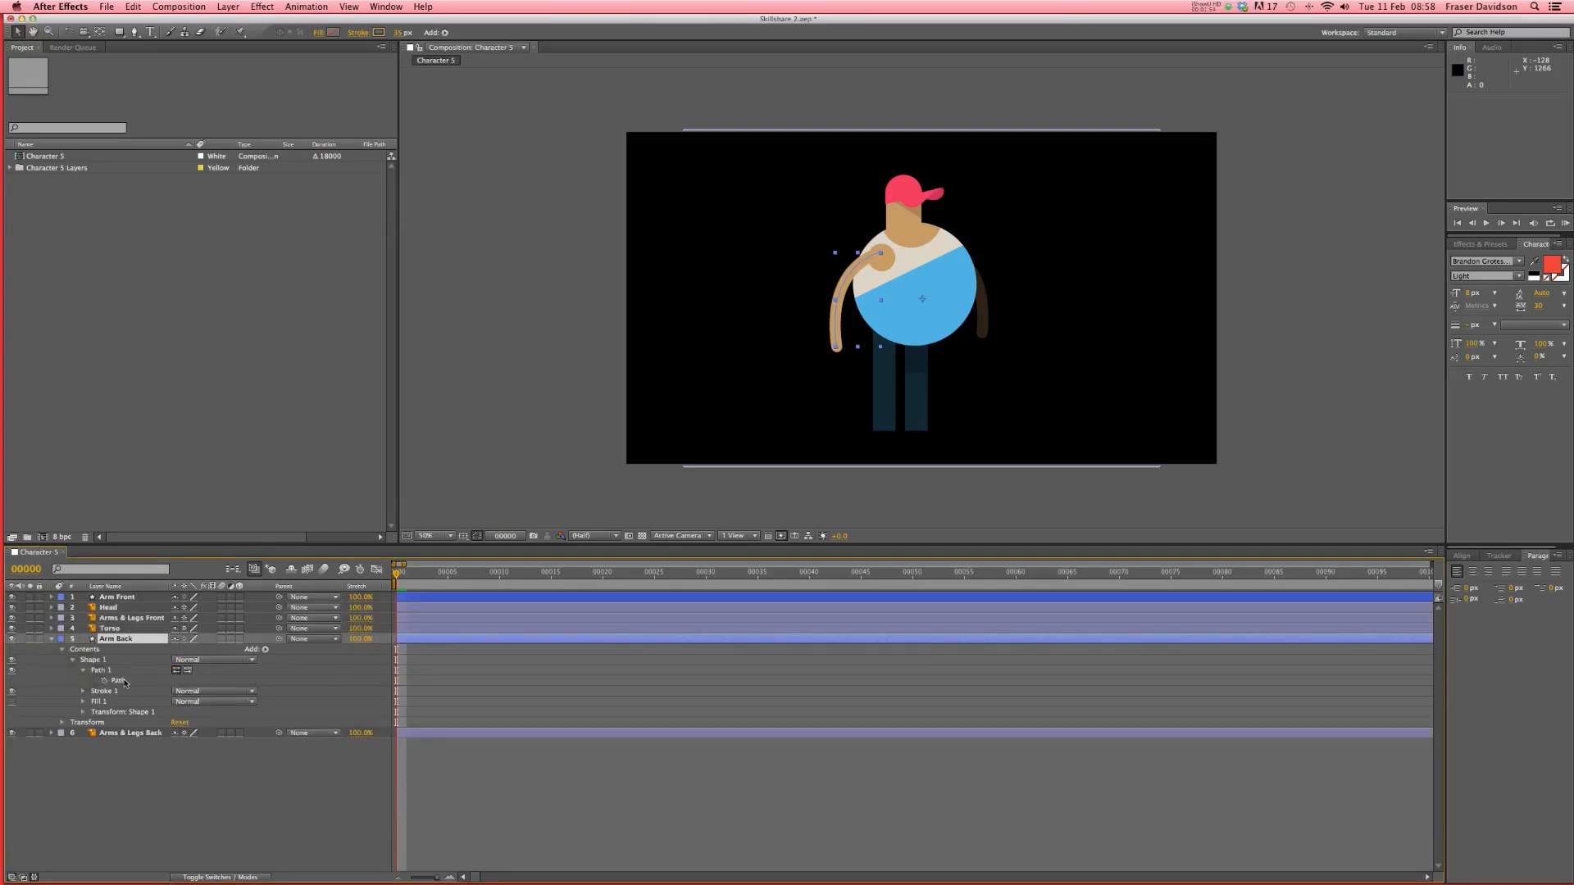
pyautogui.click(119, 680)
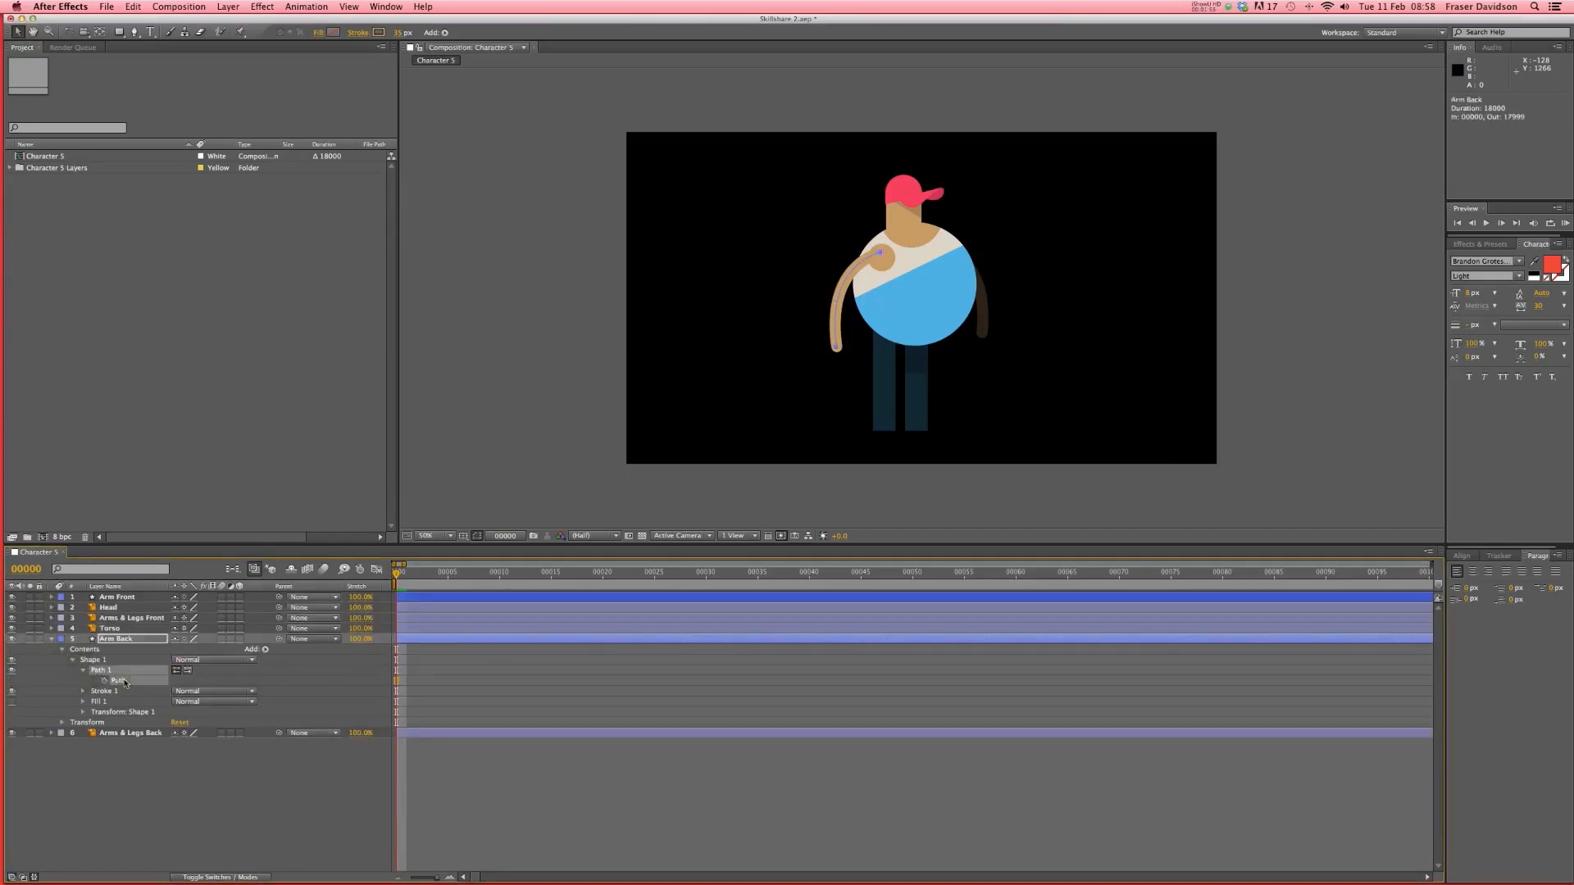
pyautogui.click(837, 349)
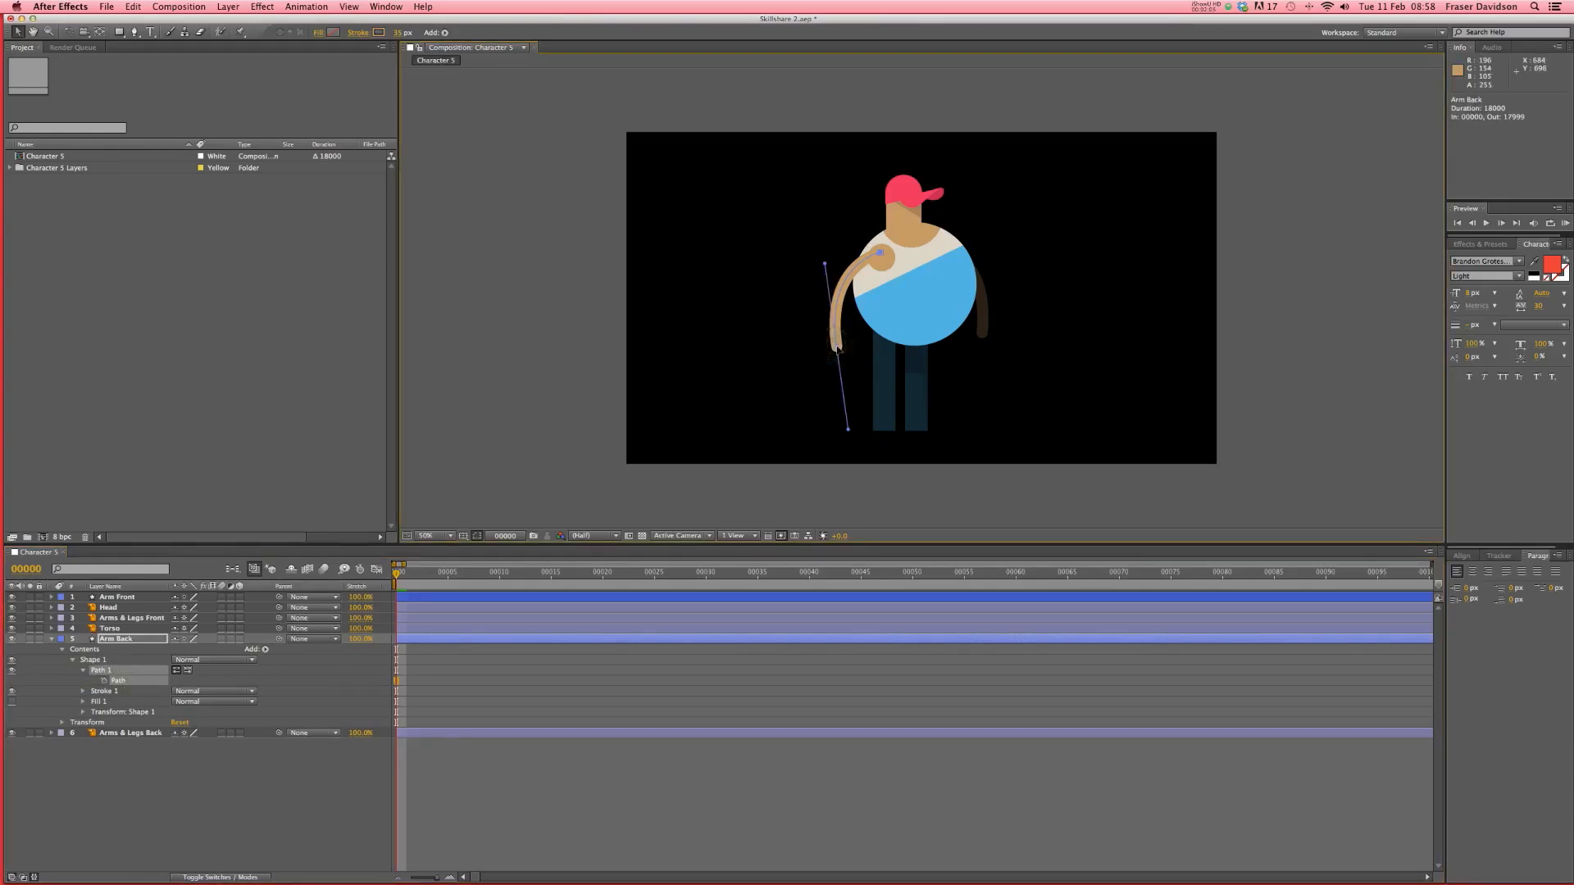
pyautogui.moveTo(837, 350); pyautogui.dragTo(981, 337)
pyautogui.moveTo(882, 256); pyautogui.dragTo(937, 243)
pyautogui.moveTo(984, 337); pyautogui.dragTo(982, 251)
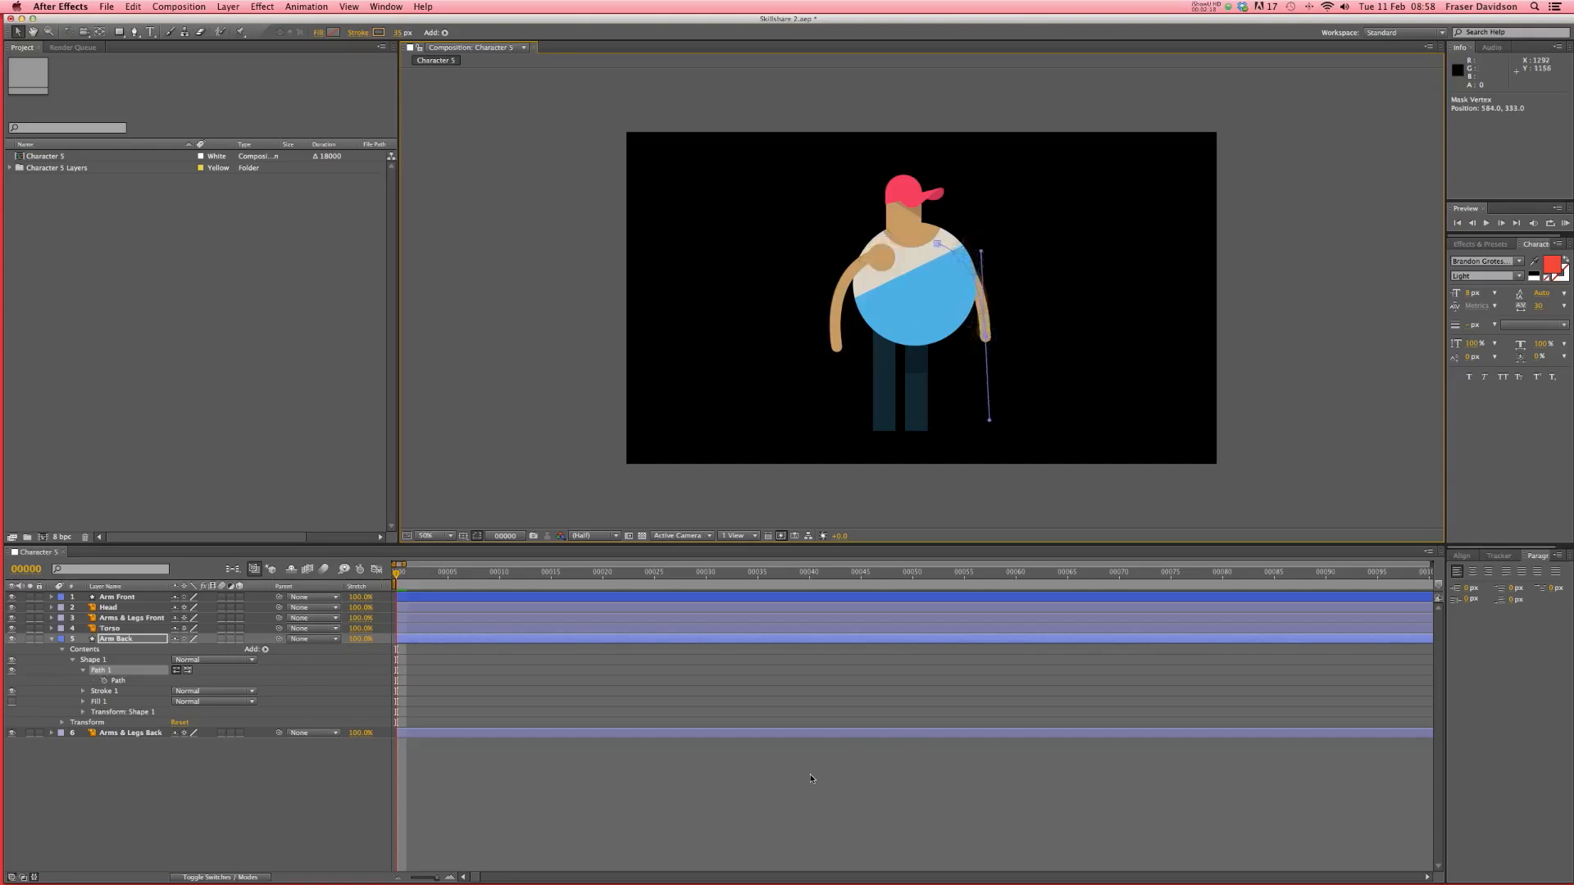
pyautogui.click(282, 792)
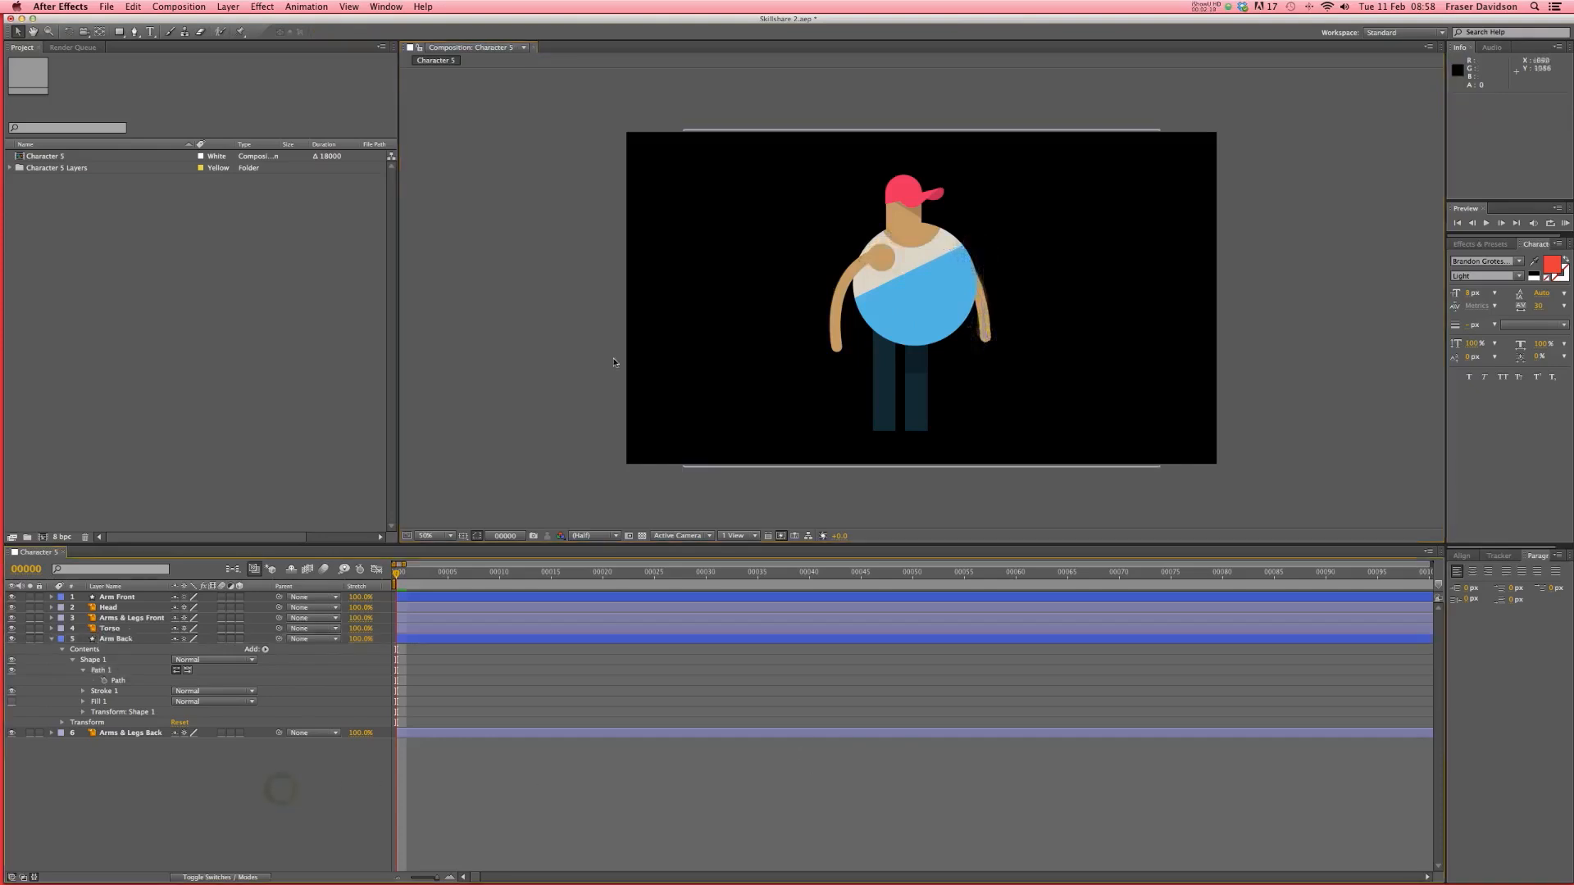
# - Draw a vertical two-point Pen path with curve handles down the front leg, from inside the torso to the foot
pyautogui.press('g')
pyautogui.click(941, 788)
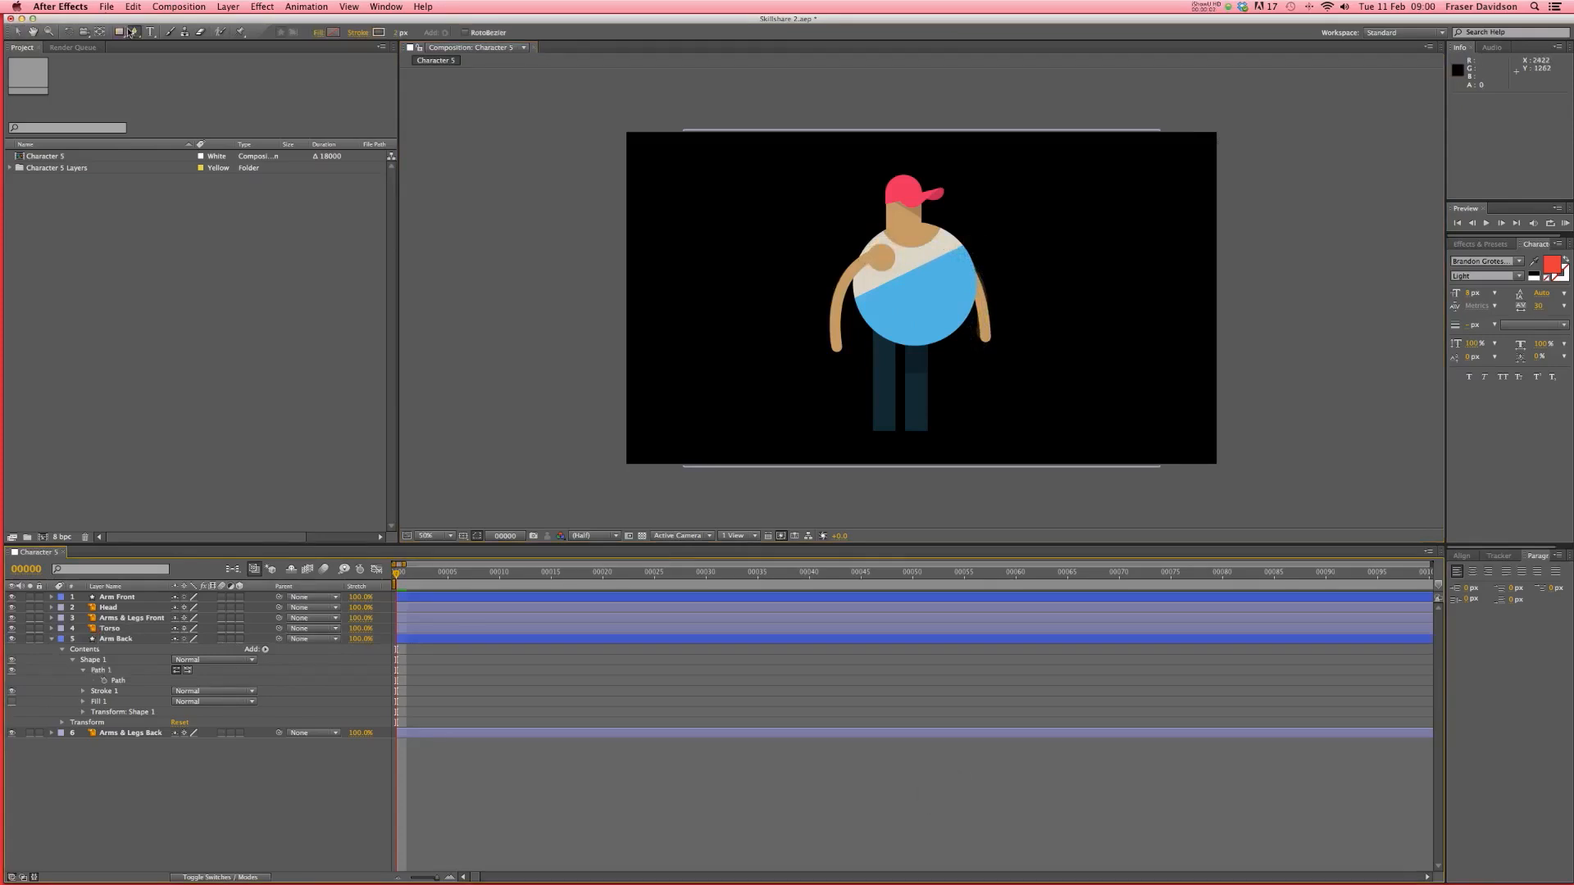
pyautogui.press('.')
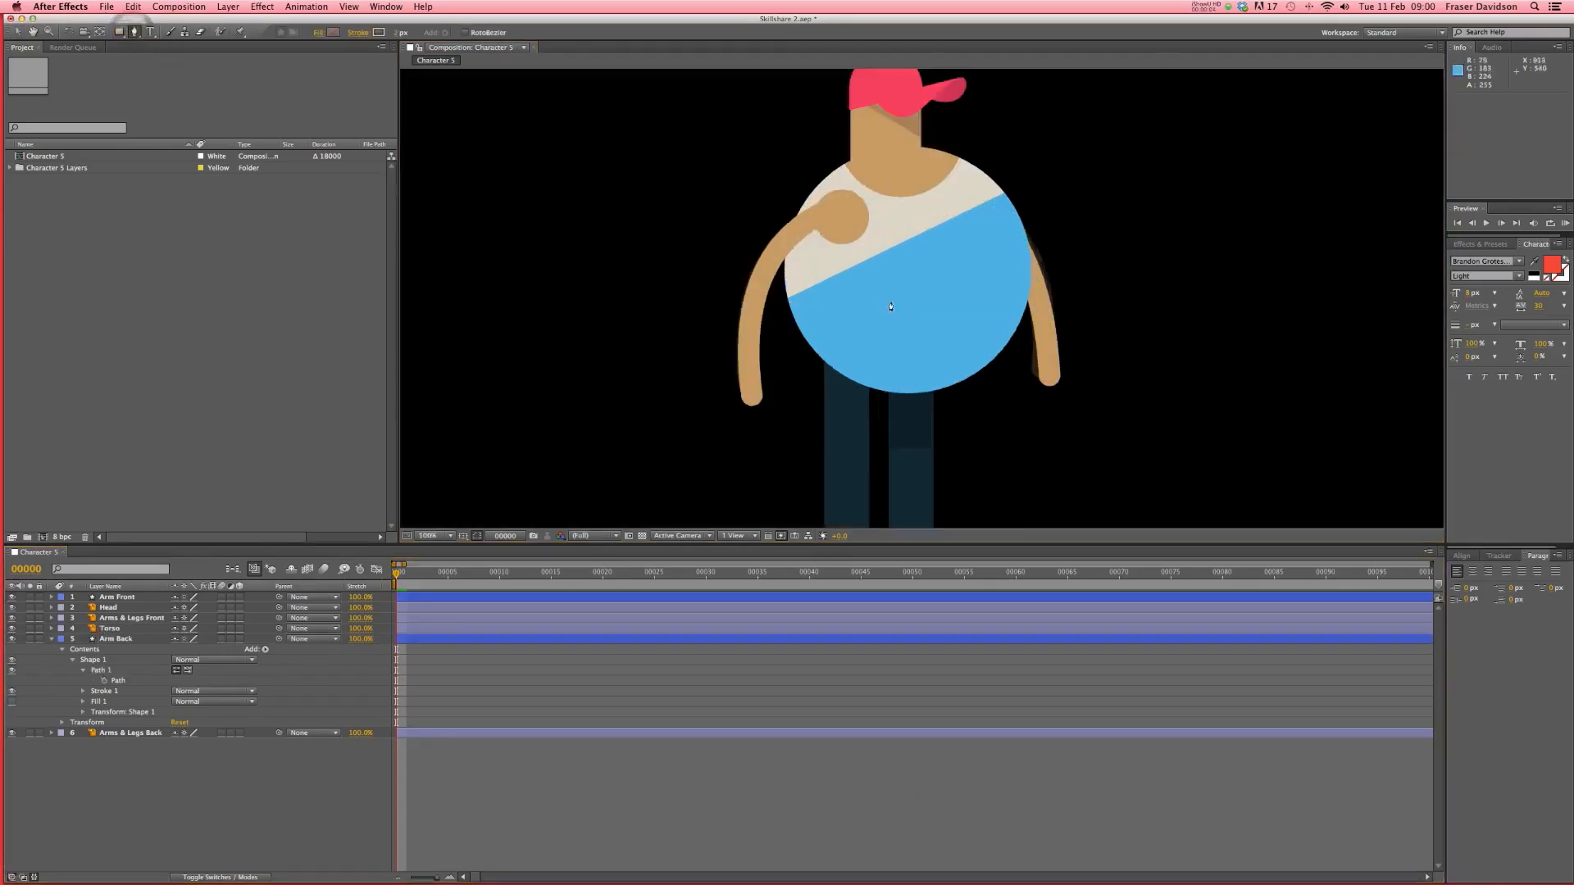
pyautogui.press(',')
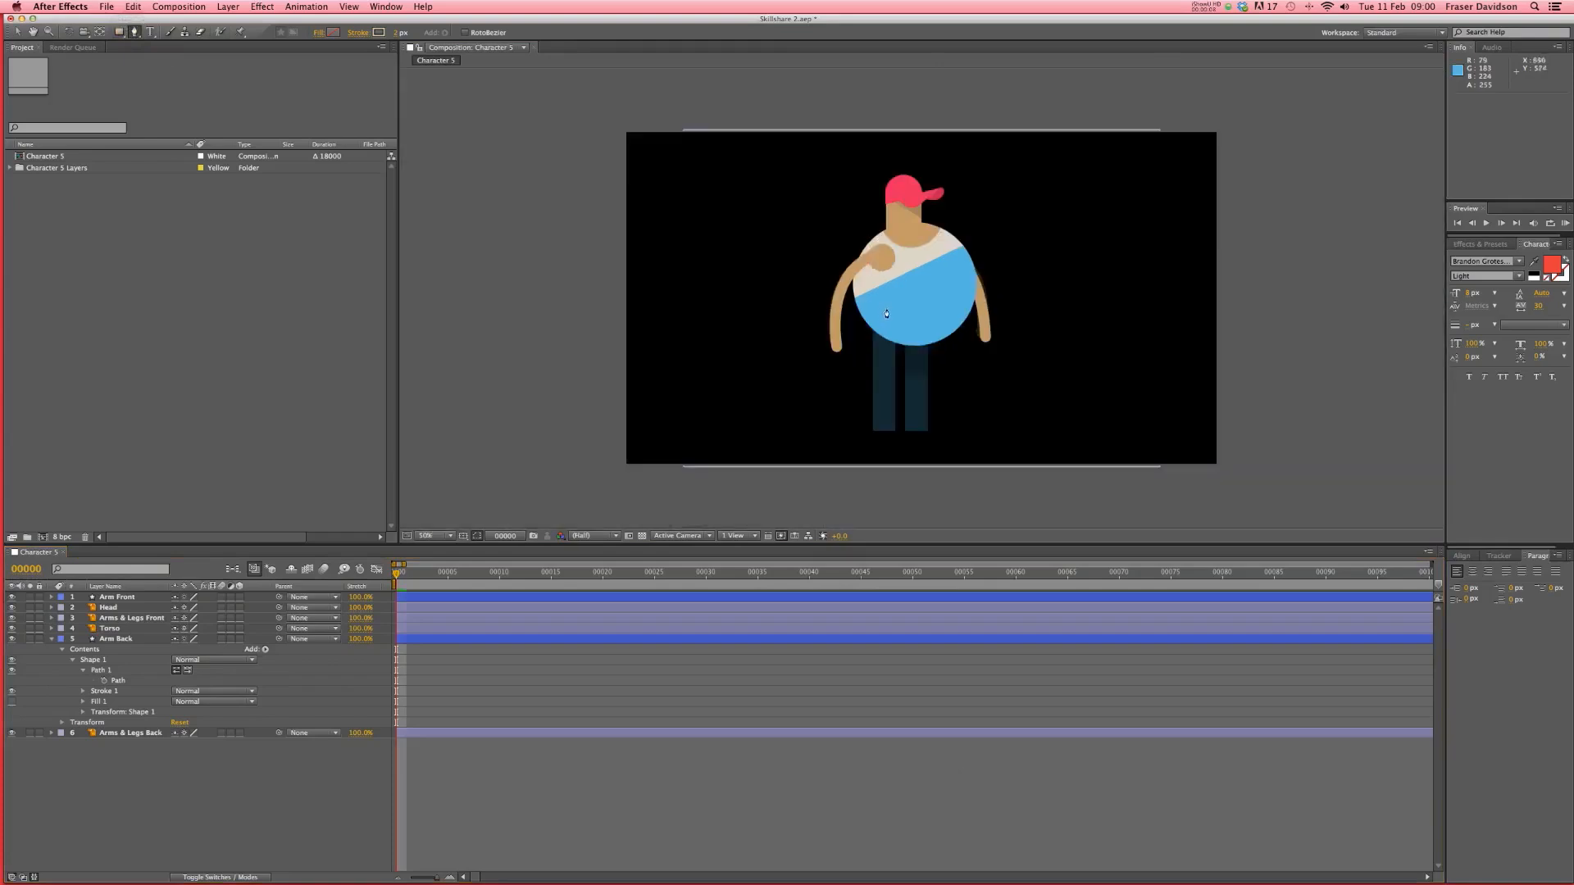
pyautogui.moveTo(887, 313); pyautogui.dragTo(887, 353)
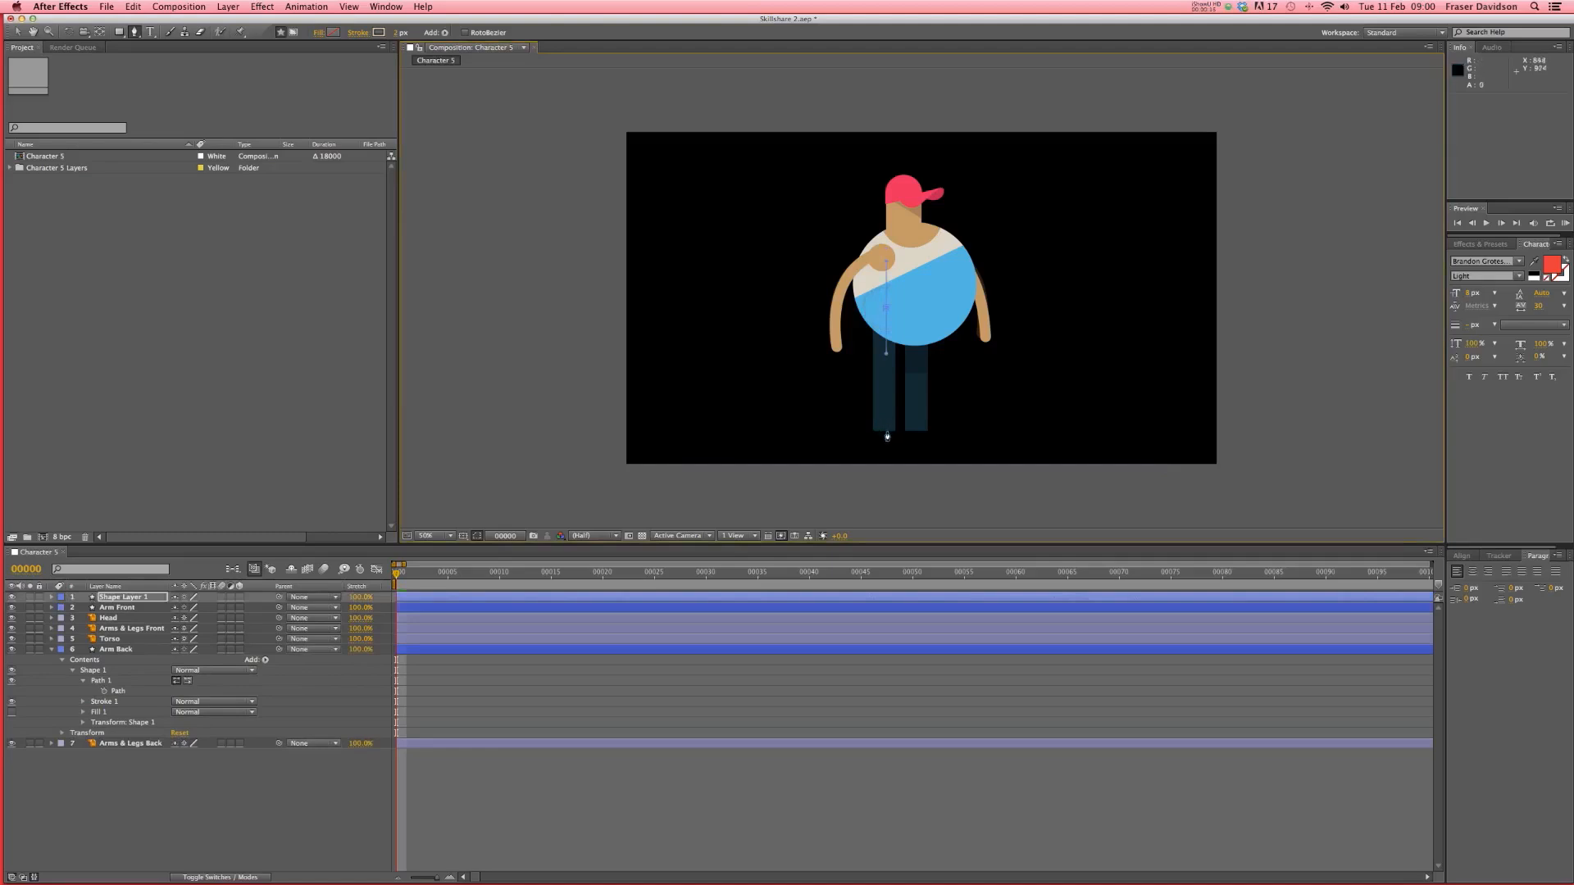
pyautogui.moveTo(886, 433); pyautogui.dragTo(886, 464)
# - Try bending the new leg path with its upper curve handle, and undo the change
pyautogui.press('v')
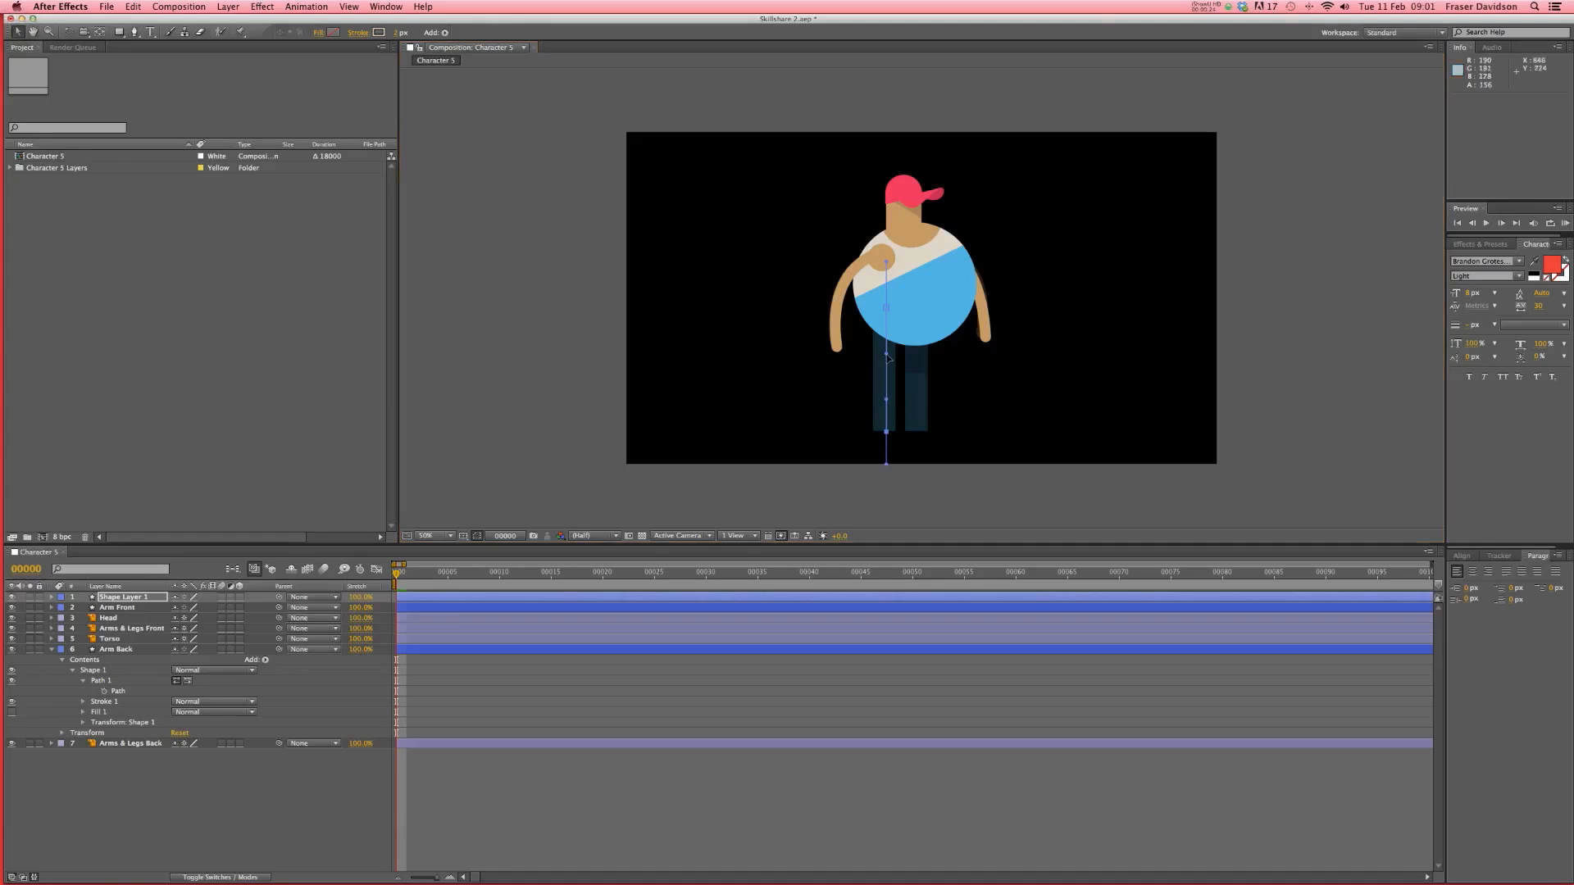
pyautogui.moveTo(888, 357); pyautogui.dragTo(923, 405)
pyautogui.press('super+z')
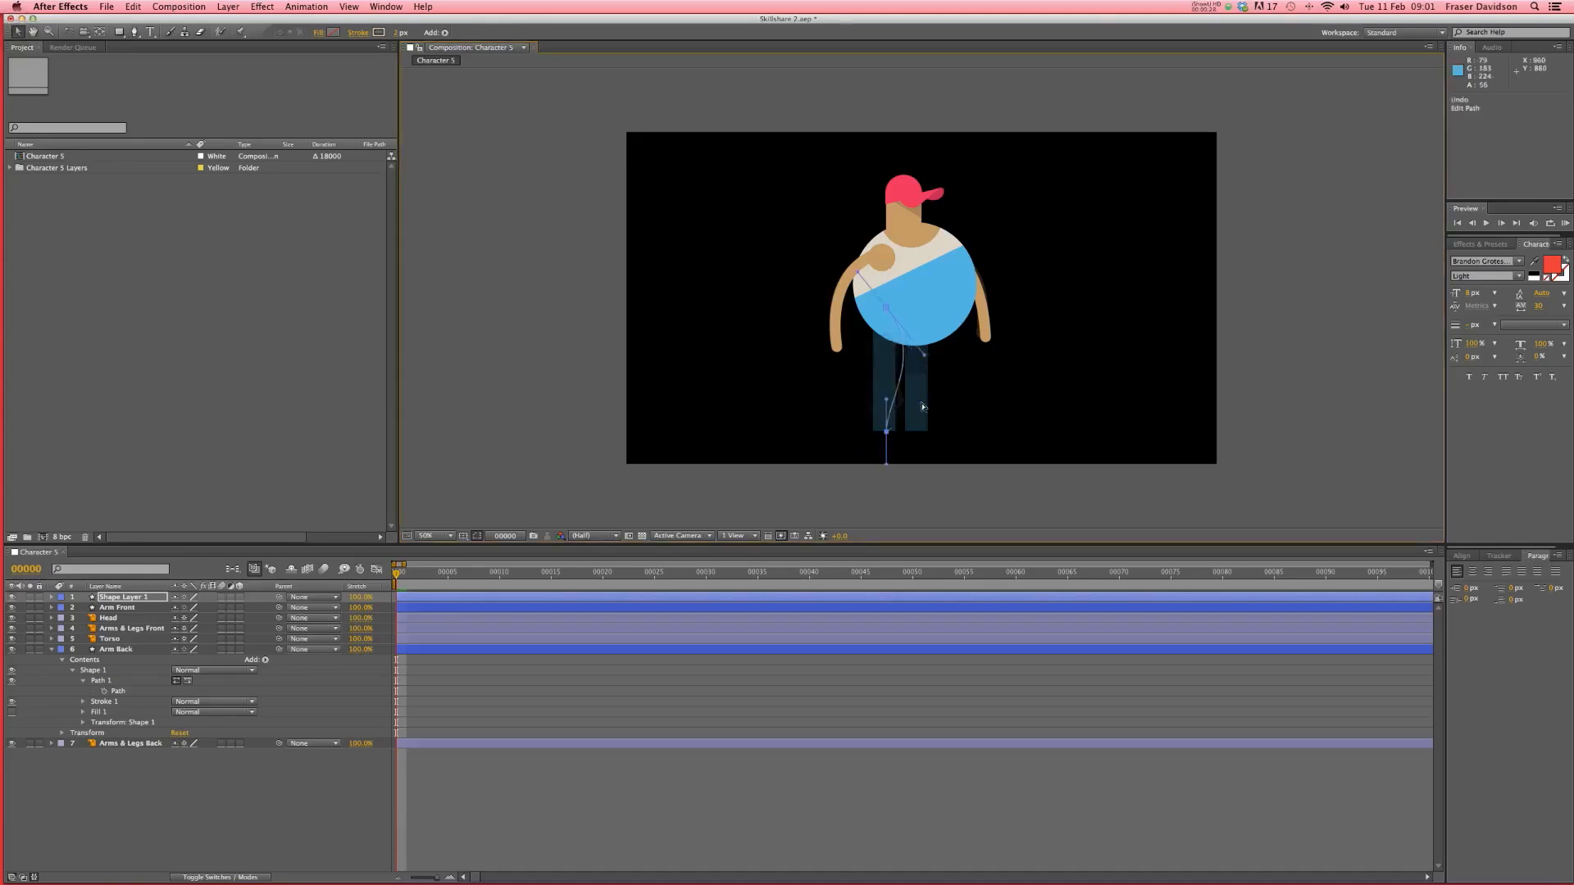
# - Rename the new leg shape layer as Leg Front and place it between the Arms & Legs Front and Torso layers
pyautogui.click(117, 598)
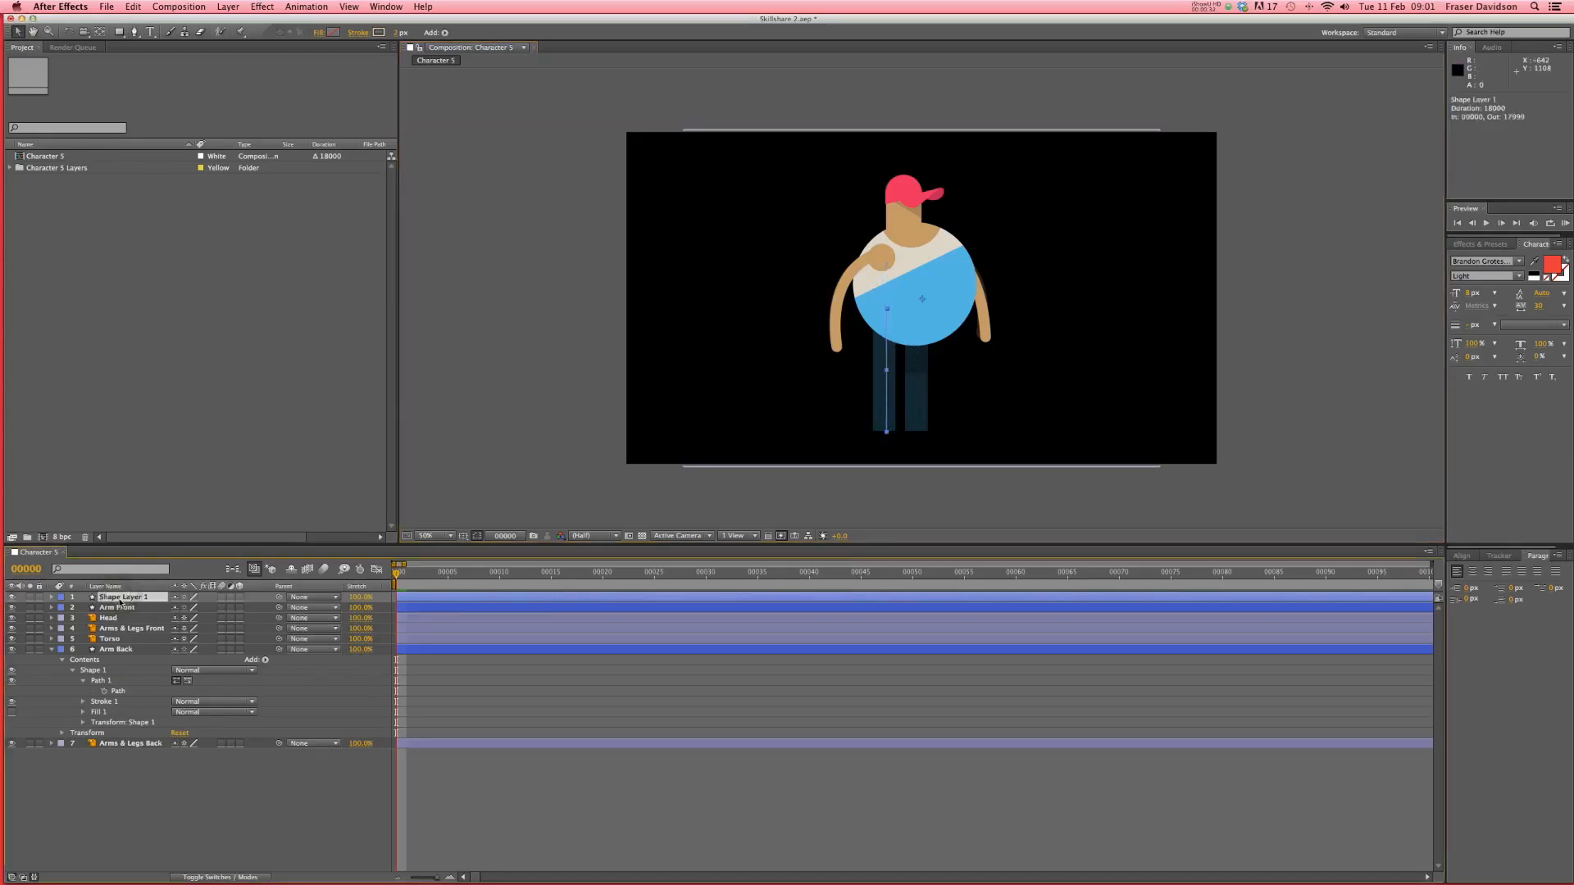
pyautogui.press('Return')
pyautogui.write('Leg Front')
pyautogui.press('Return')
pyautogui.moveTo(116, 599); pyautogui.dragTo(122, 631)
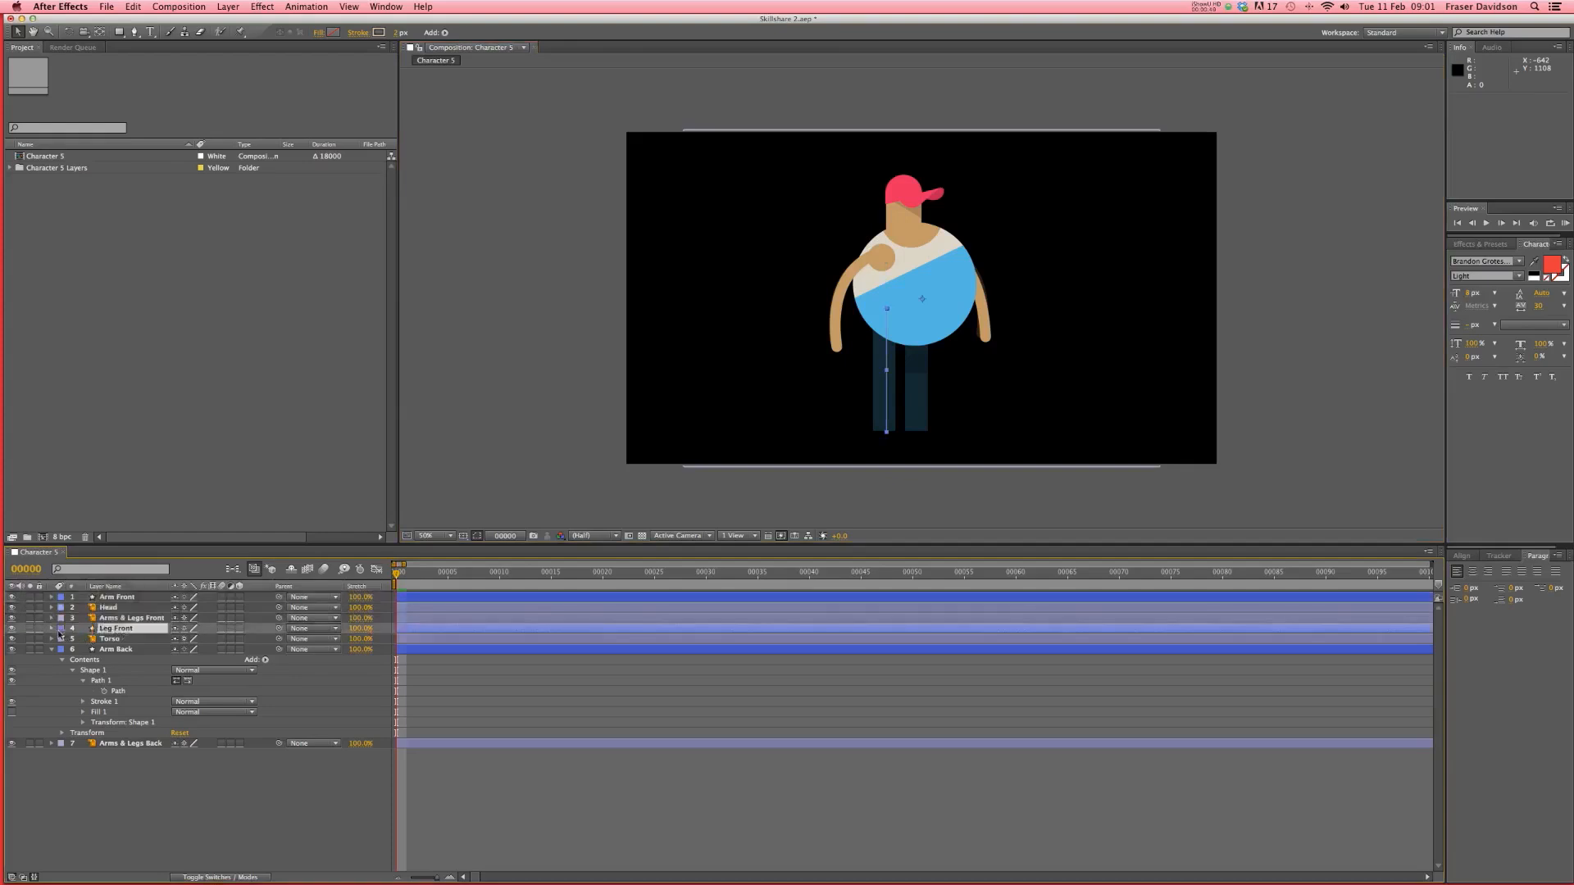
# - Sample the torso's blue as the Leg Front stroke color and set its stroke width to 65 px
pyautogui.click(52, 629)
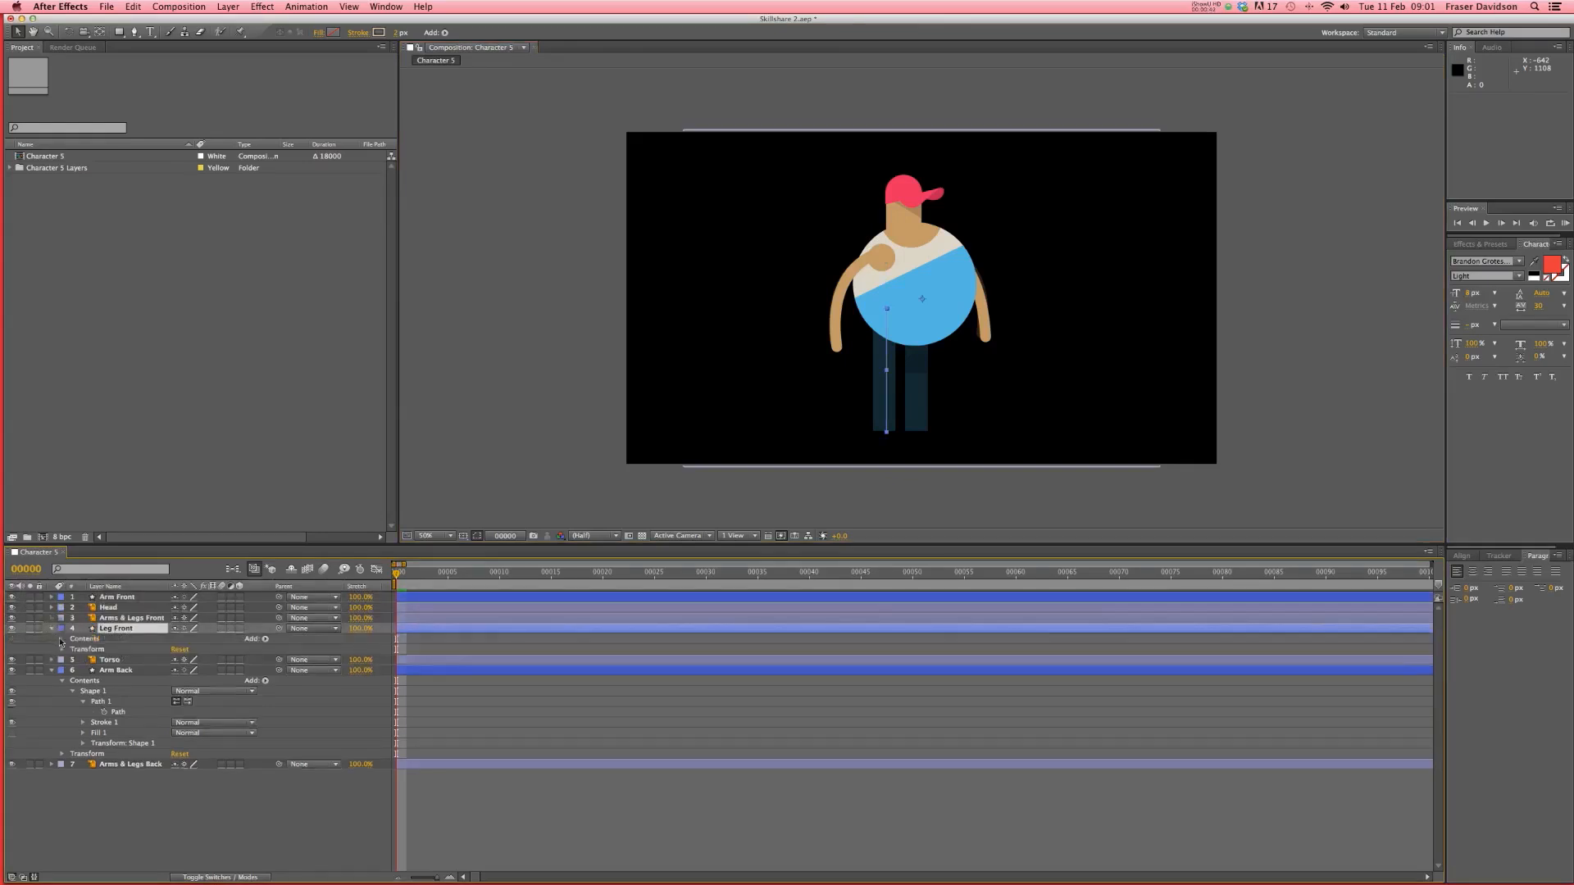
pyautogui.click(61, 640)
pyautogui.click(71, 649)
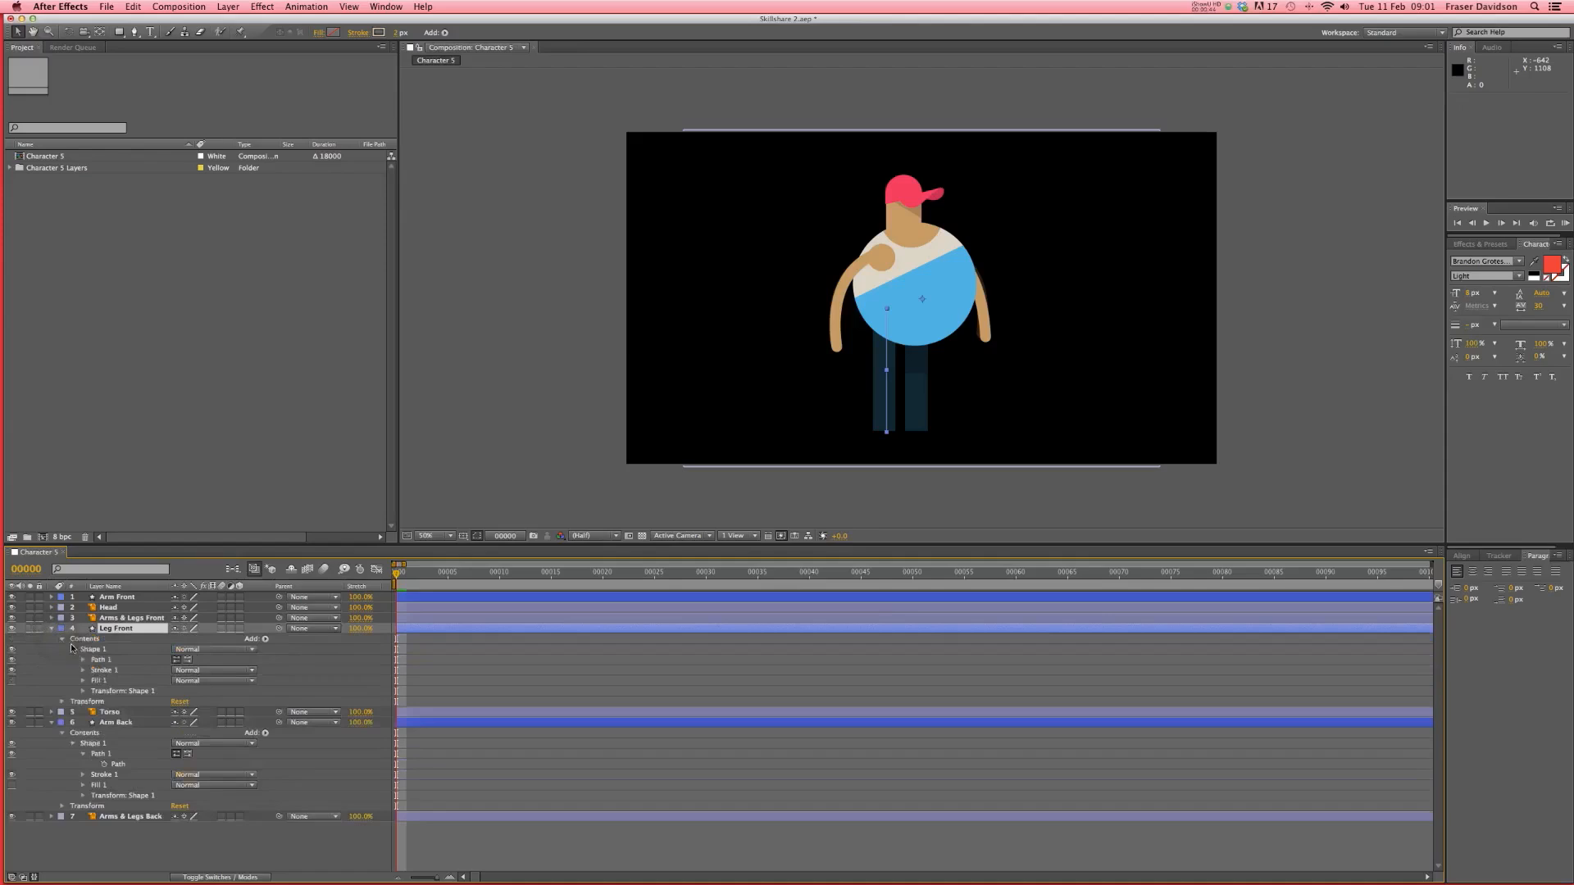
pyautogui.click(82, 661)
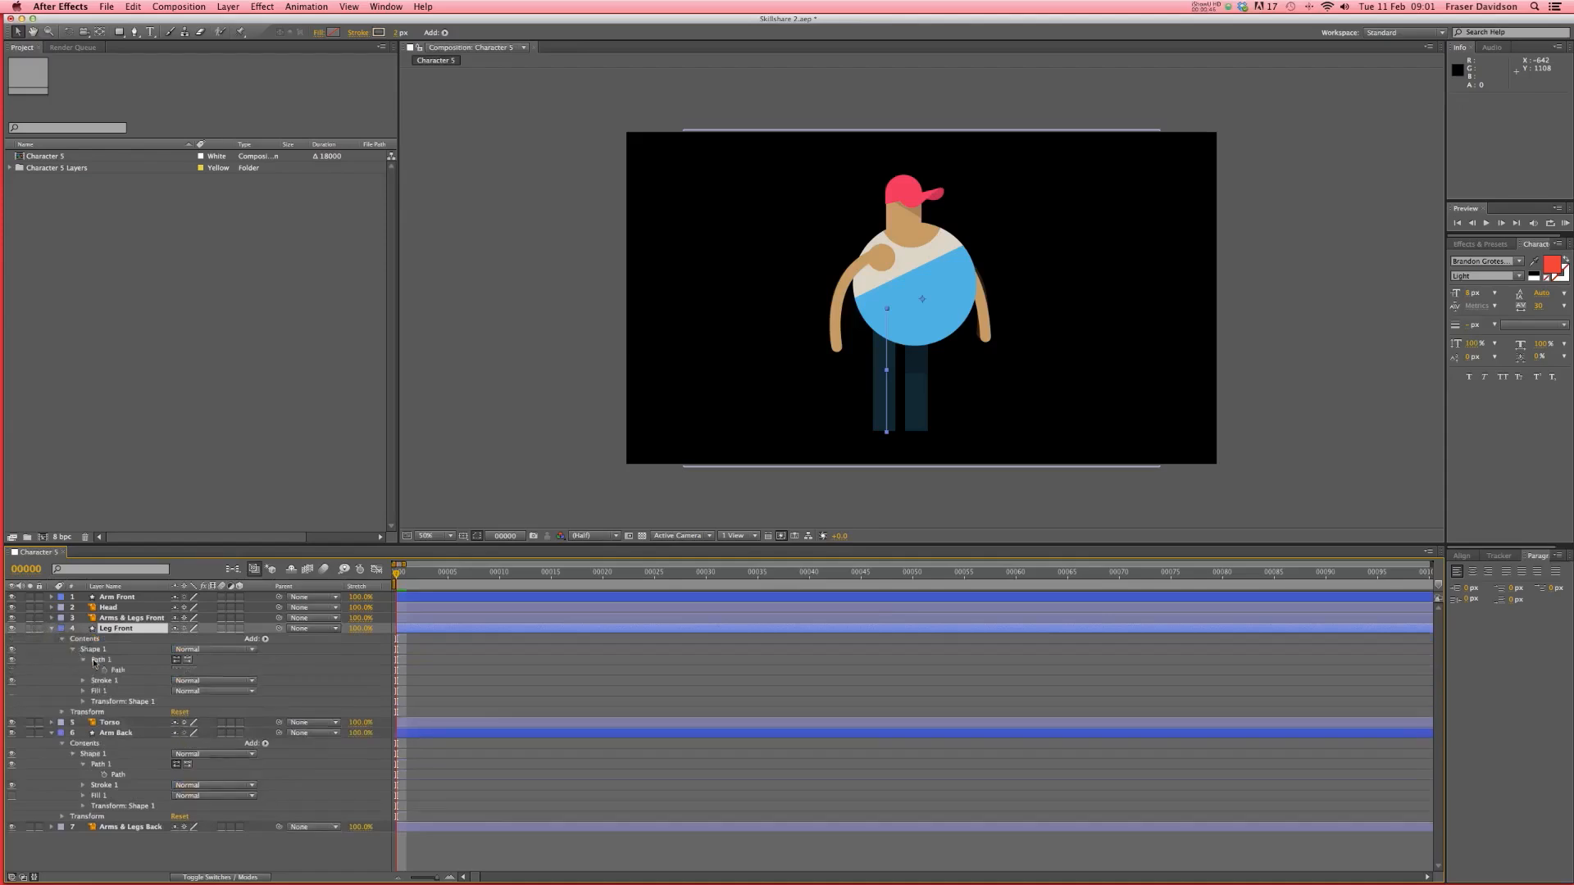
pyautogui.click(83, 681)
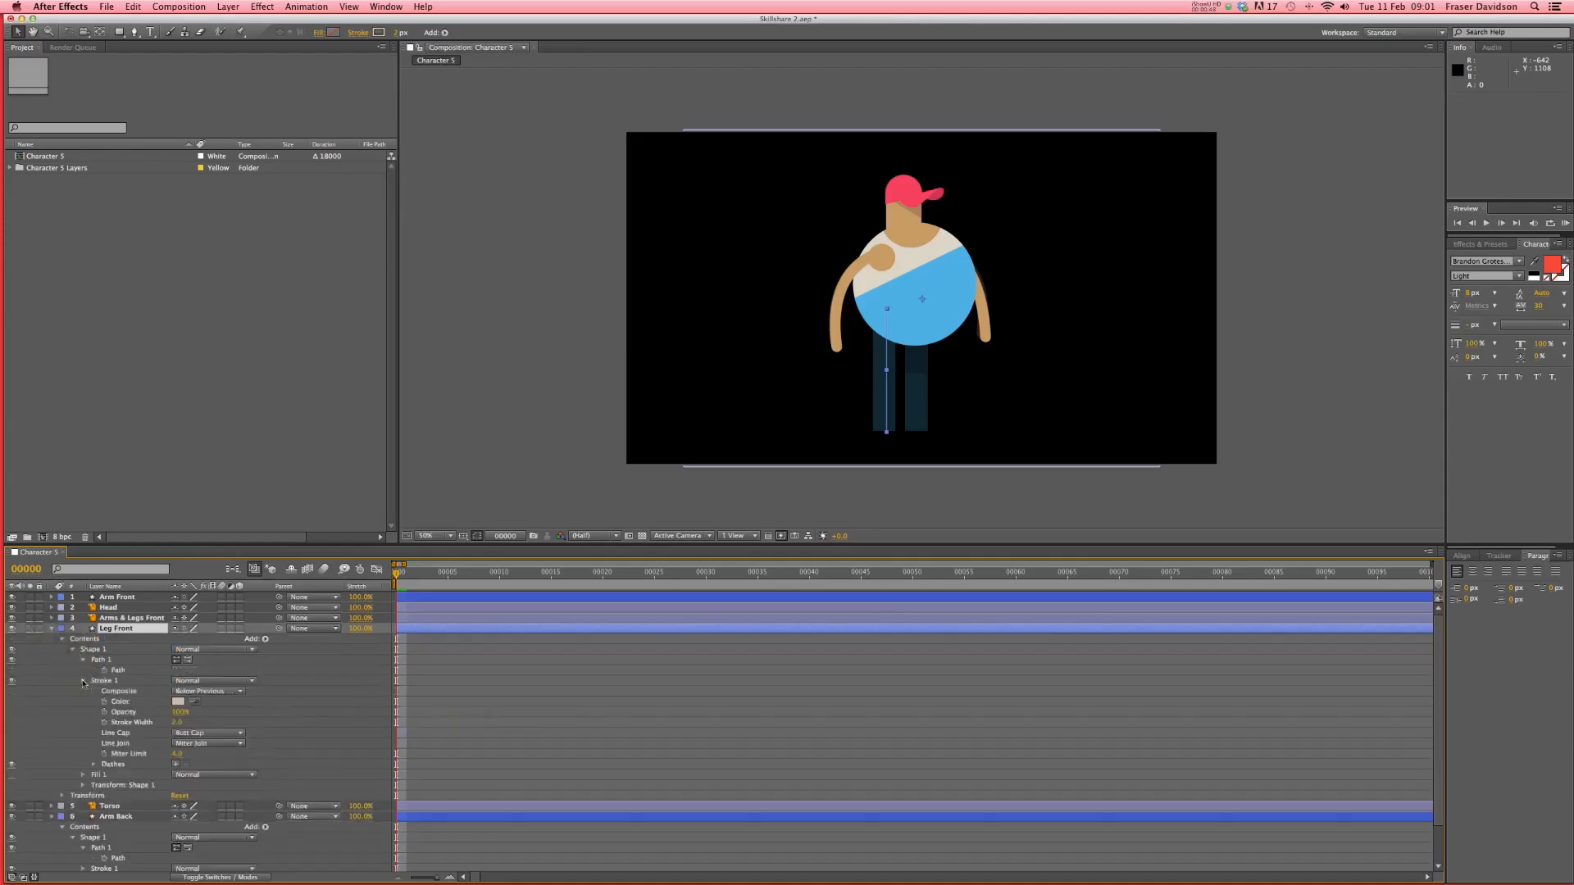
pyautogui.click(194, 702)
pyautogui.click(915, 325)
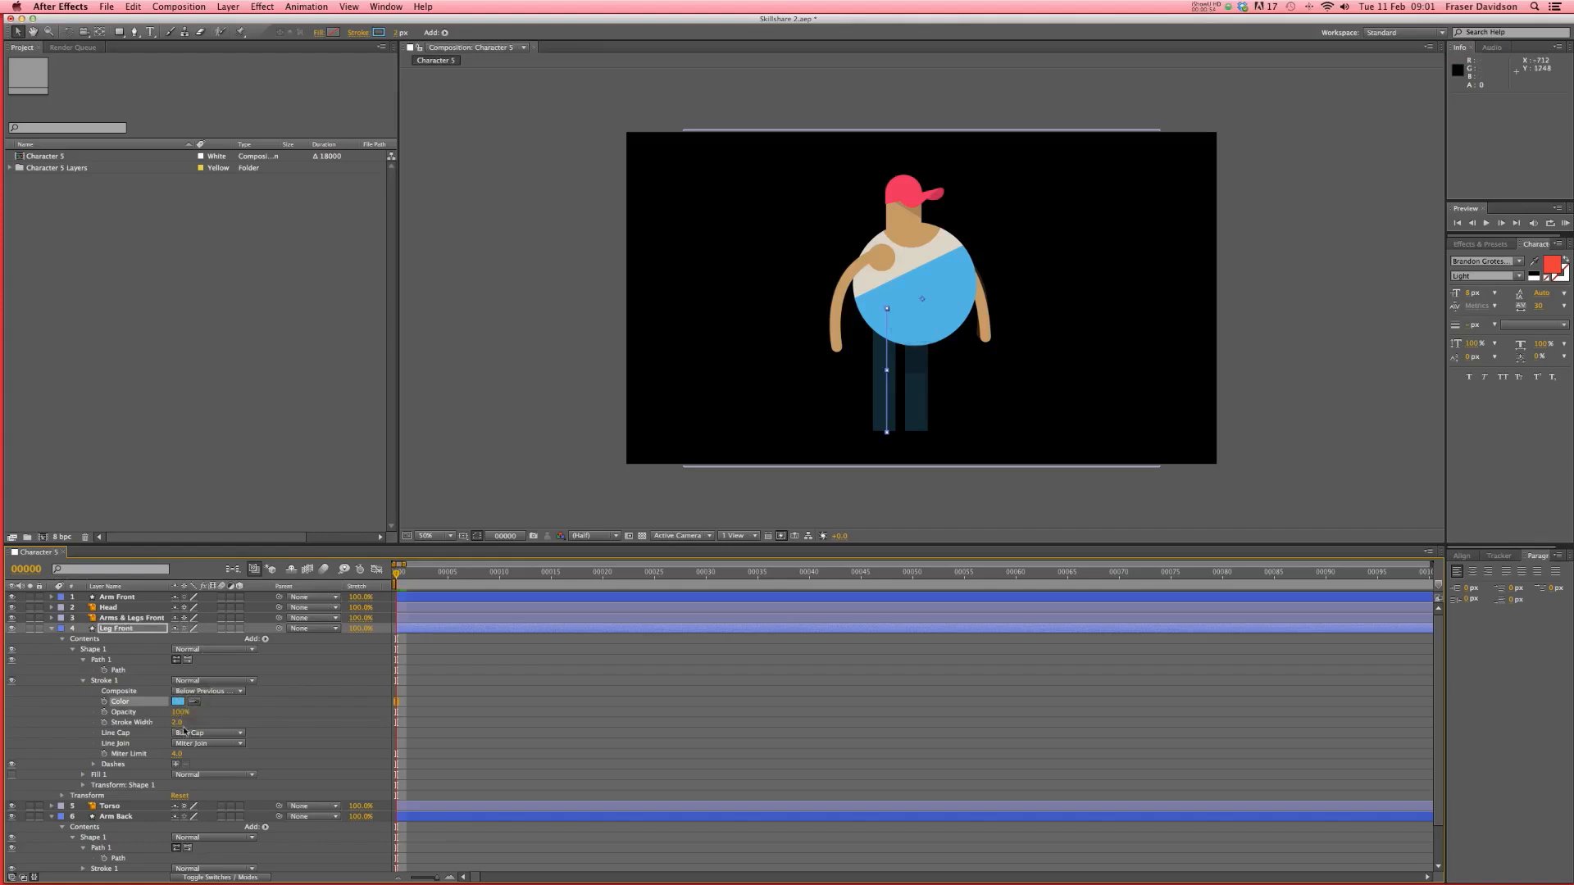
pyautogui.moveTo(177, 723); pyautogui.dragTo(218, 725)
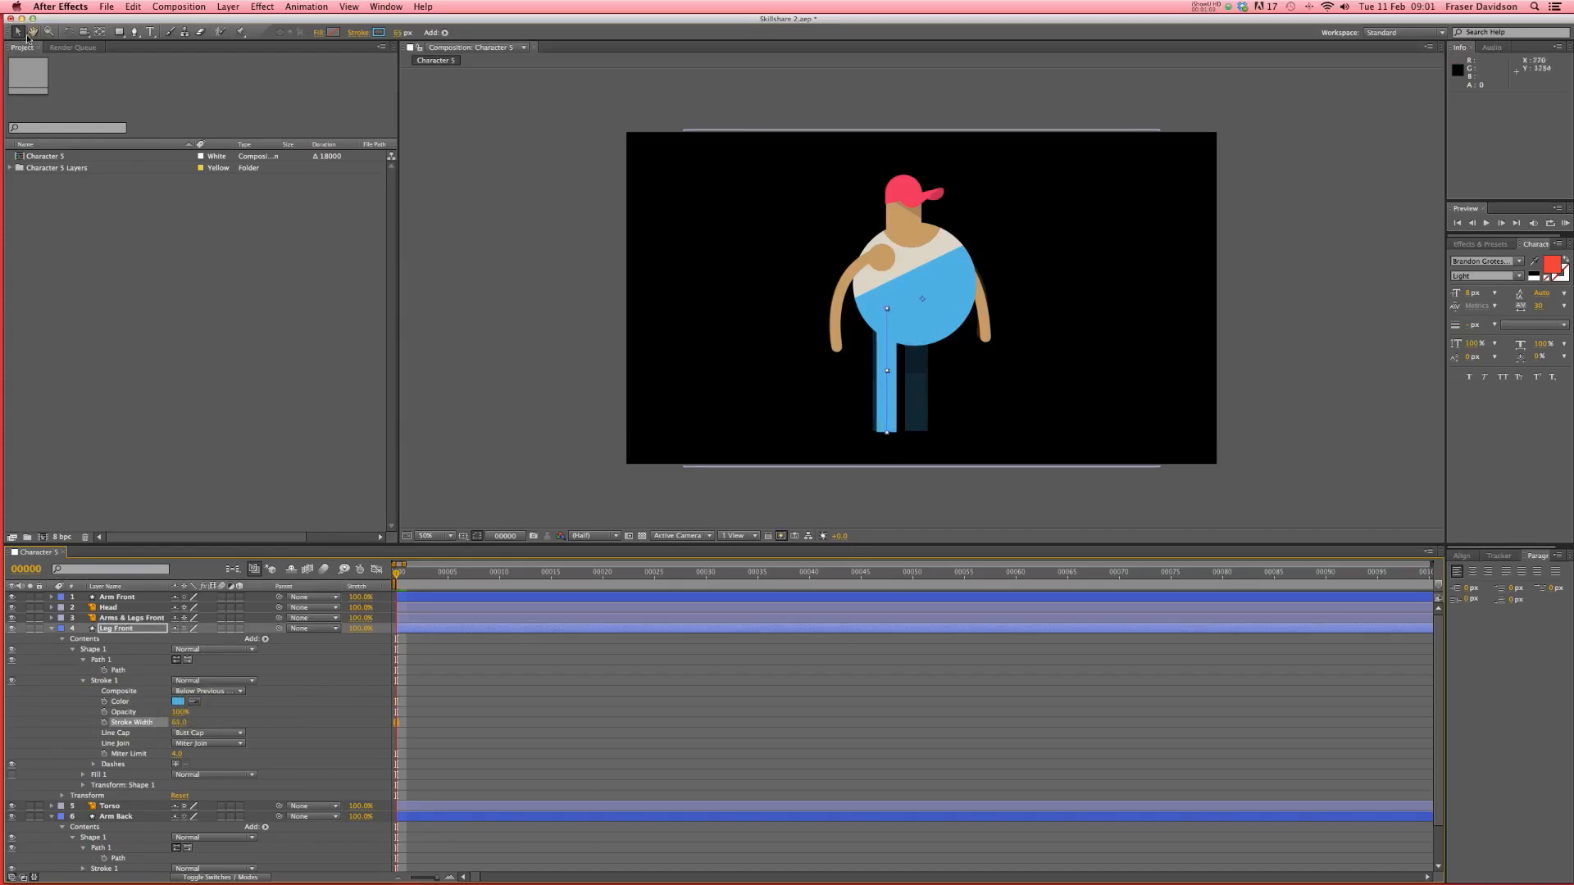
pyautogui.click(821, 741)
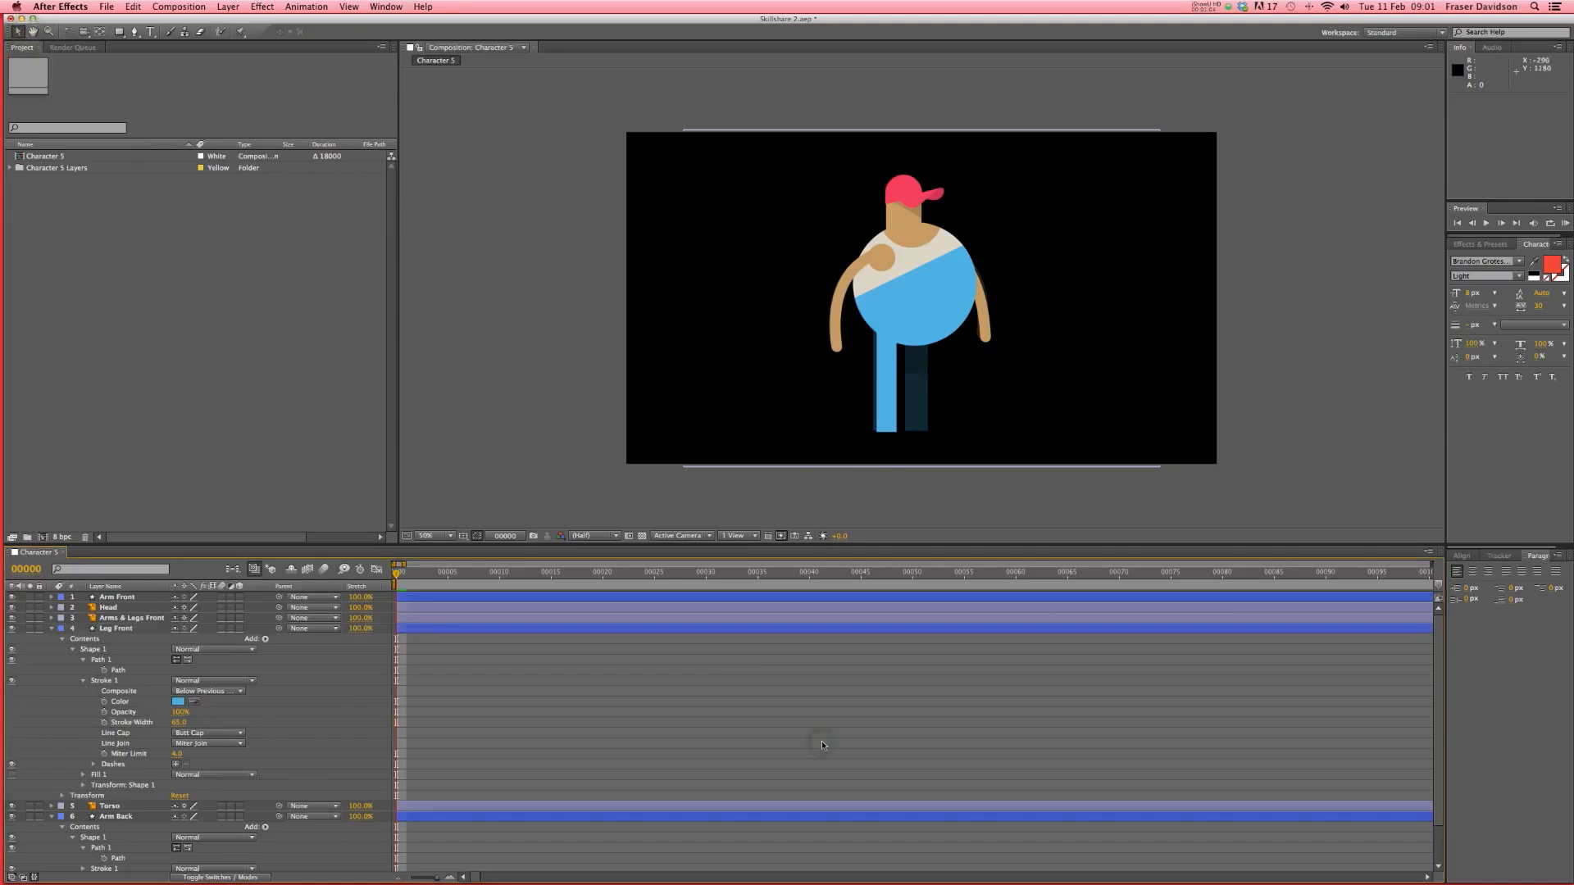
# - Save the project, and copy and paste the Leg Front layer to create a second leg
pyautogui.press('super+s')
pyautogui.click(131, 628)
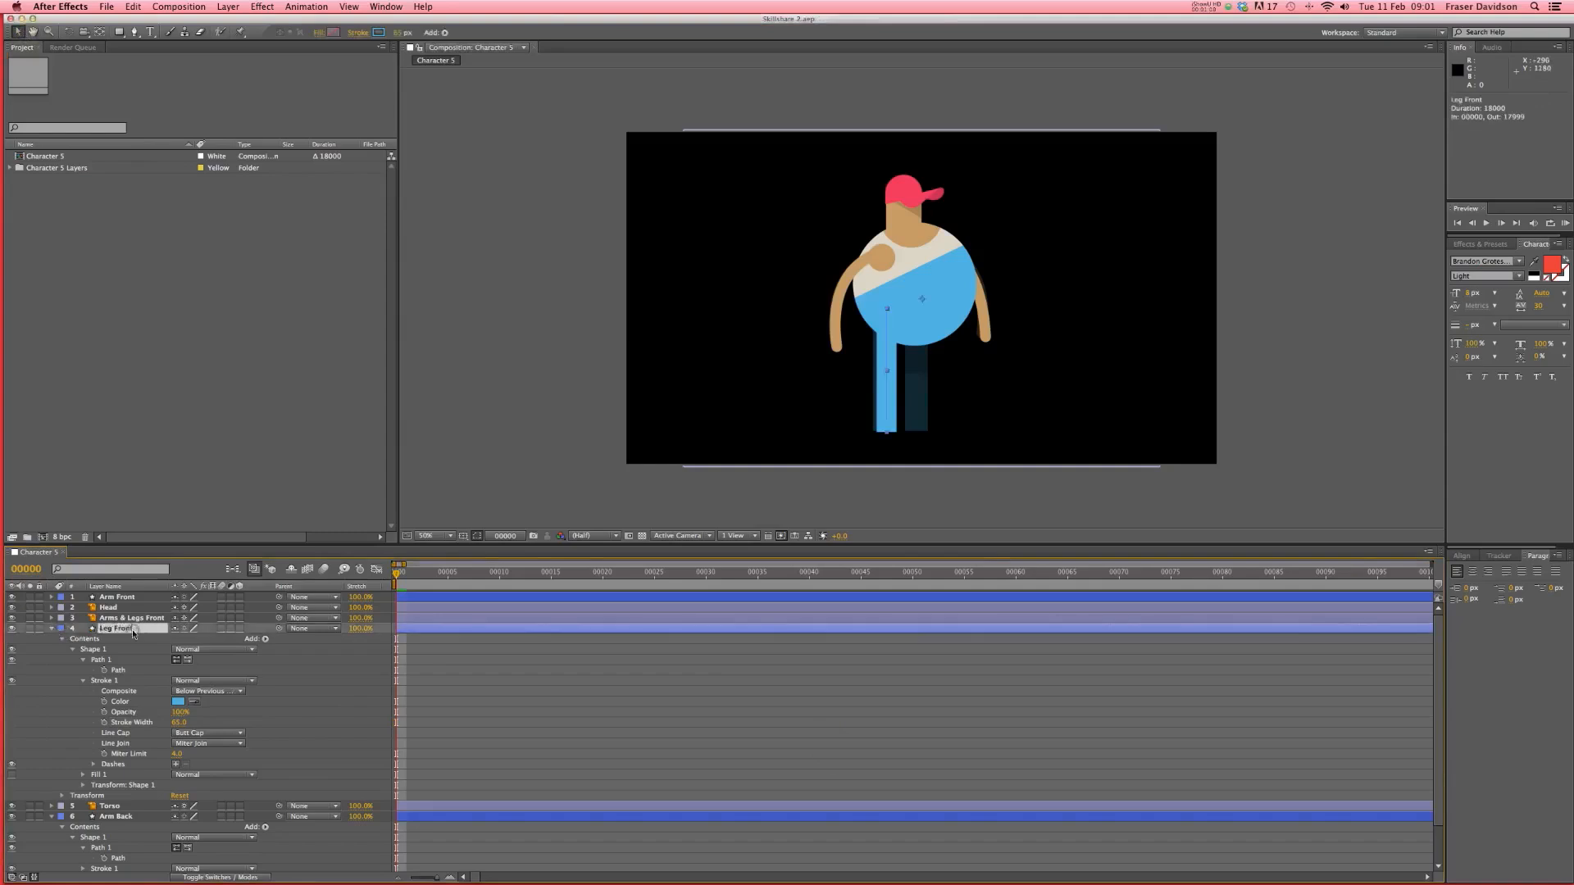
pyautogui.press('Return')
pyautogui.press('super+c')
pyautogui.press('super+v')
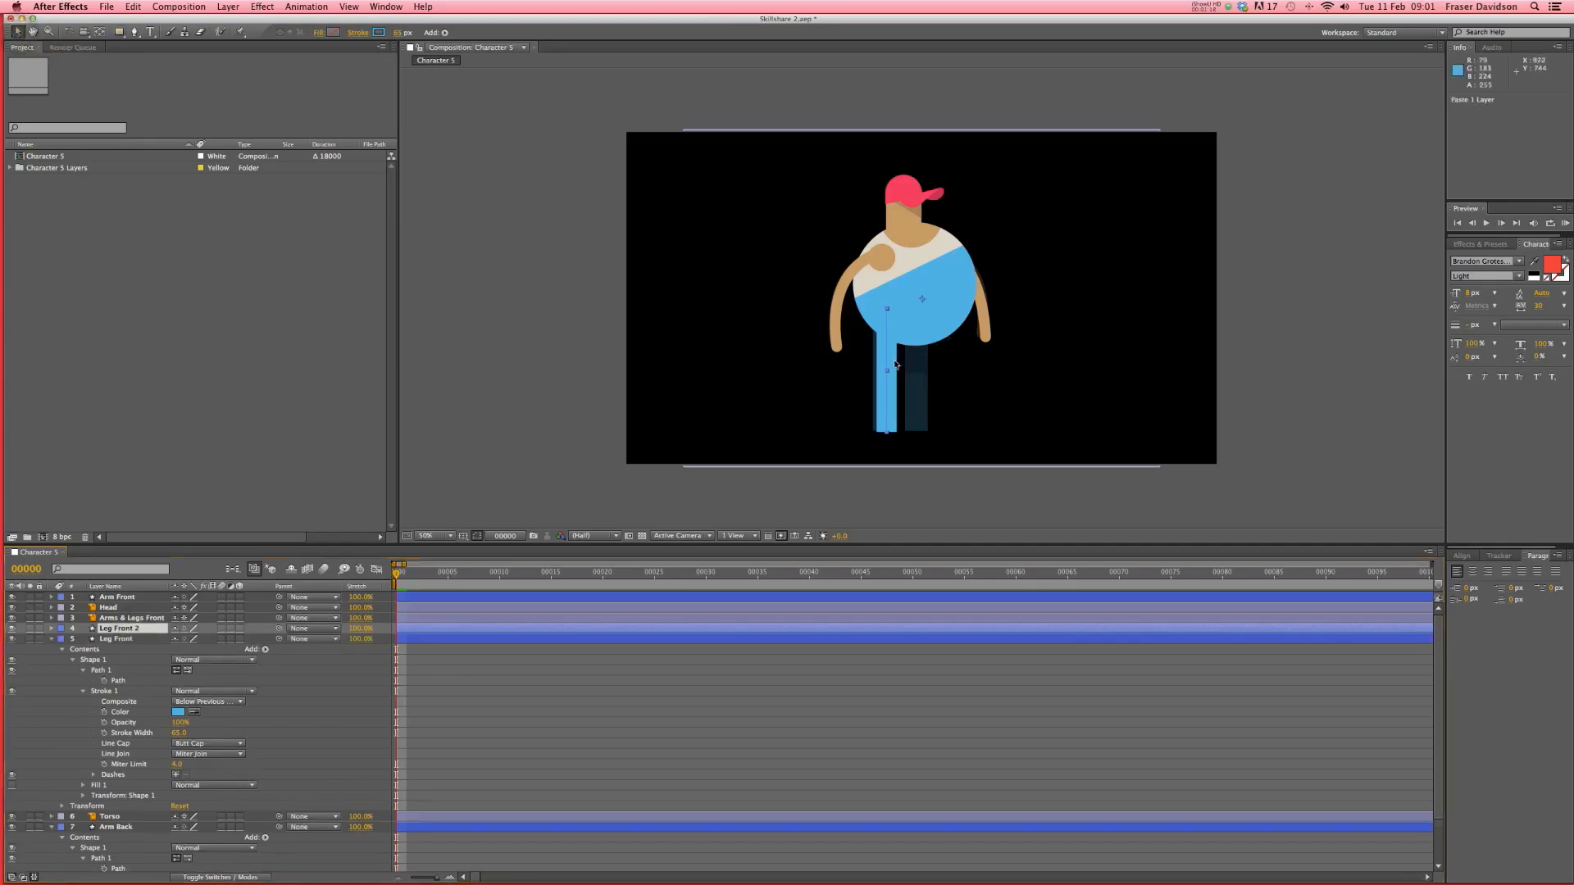
pyautogui.moveTo(895, 364); pyautogui.dragTo(898, 365)
pyautogui.press('super+z')
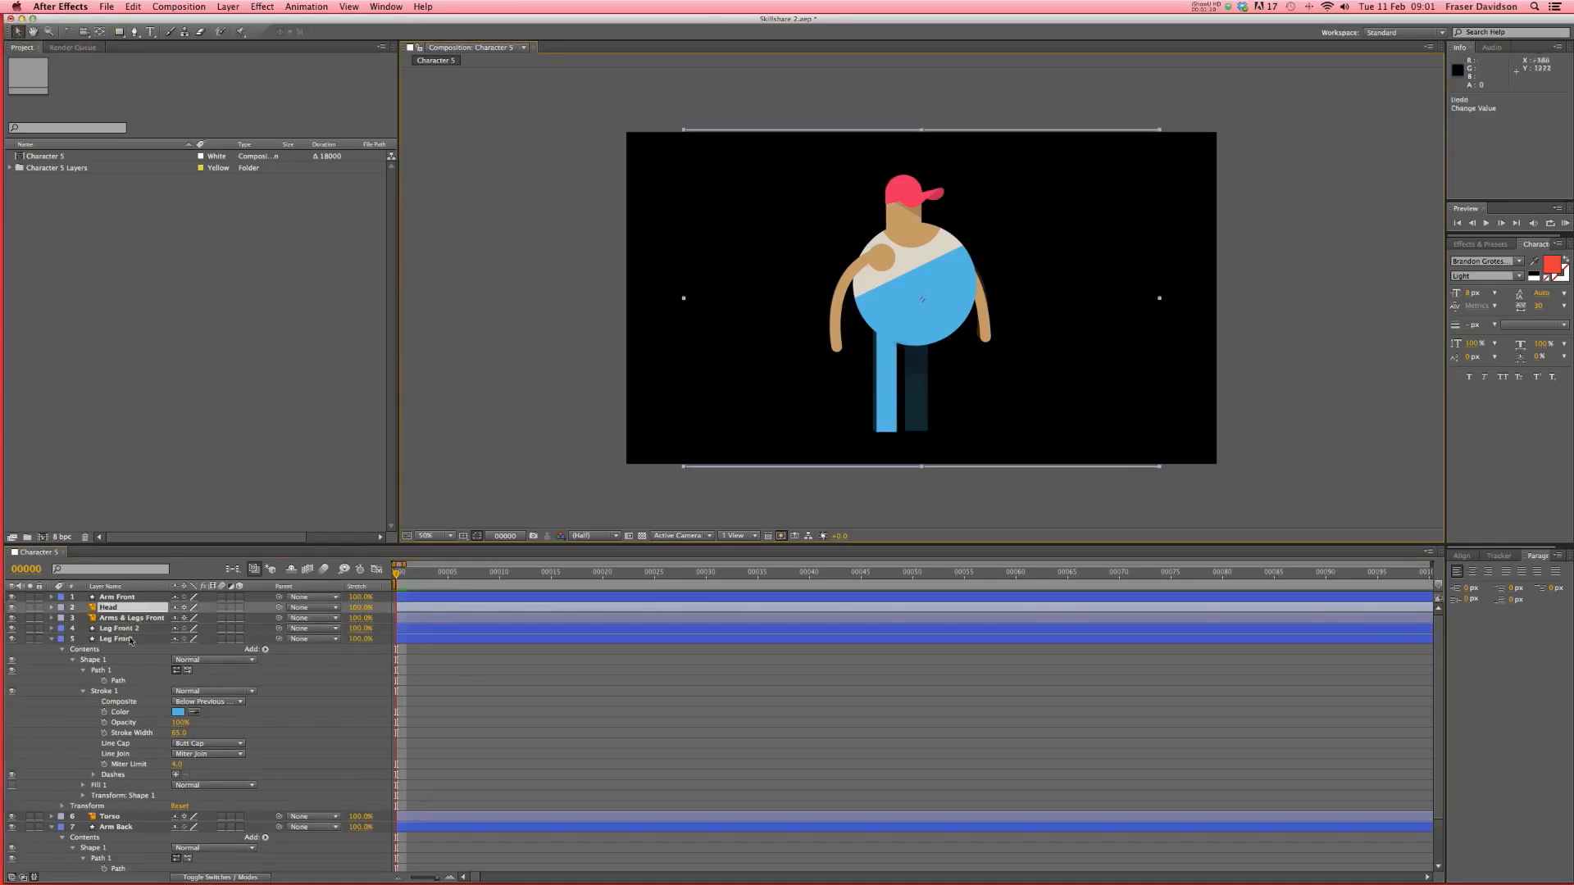
# - Move the duplicated leg layer 100 px to the right so it covers the character's rear leg
pyautogui.click(129, 629)
pyautogui.hotkey('shift', 'Right')
pyautogui.hotkey('shift', 'Right')
pyautogui.hotkey('shift', 'Right')
pyautogui.hotkey('shift', 'Right')
pyautogui.hotkey('shift', 'Right')
pyautogui.hotkey('shift', 'Right')
pyautogui.hotkey('shift', 'Right')
pyautogui.hotkey('shift', 'Right')
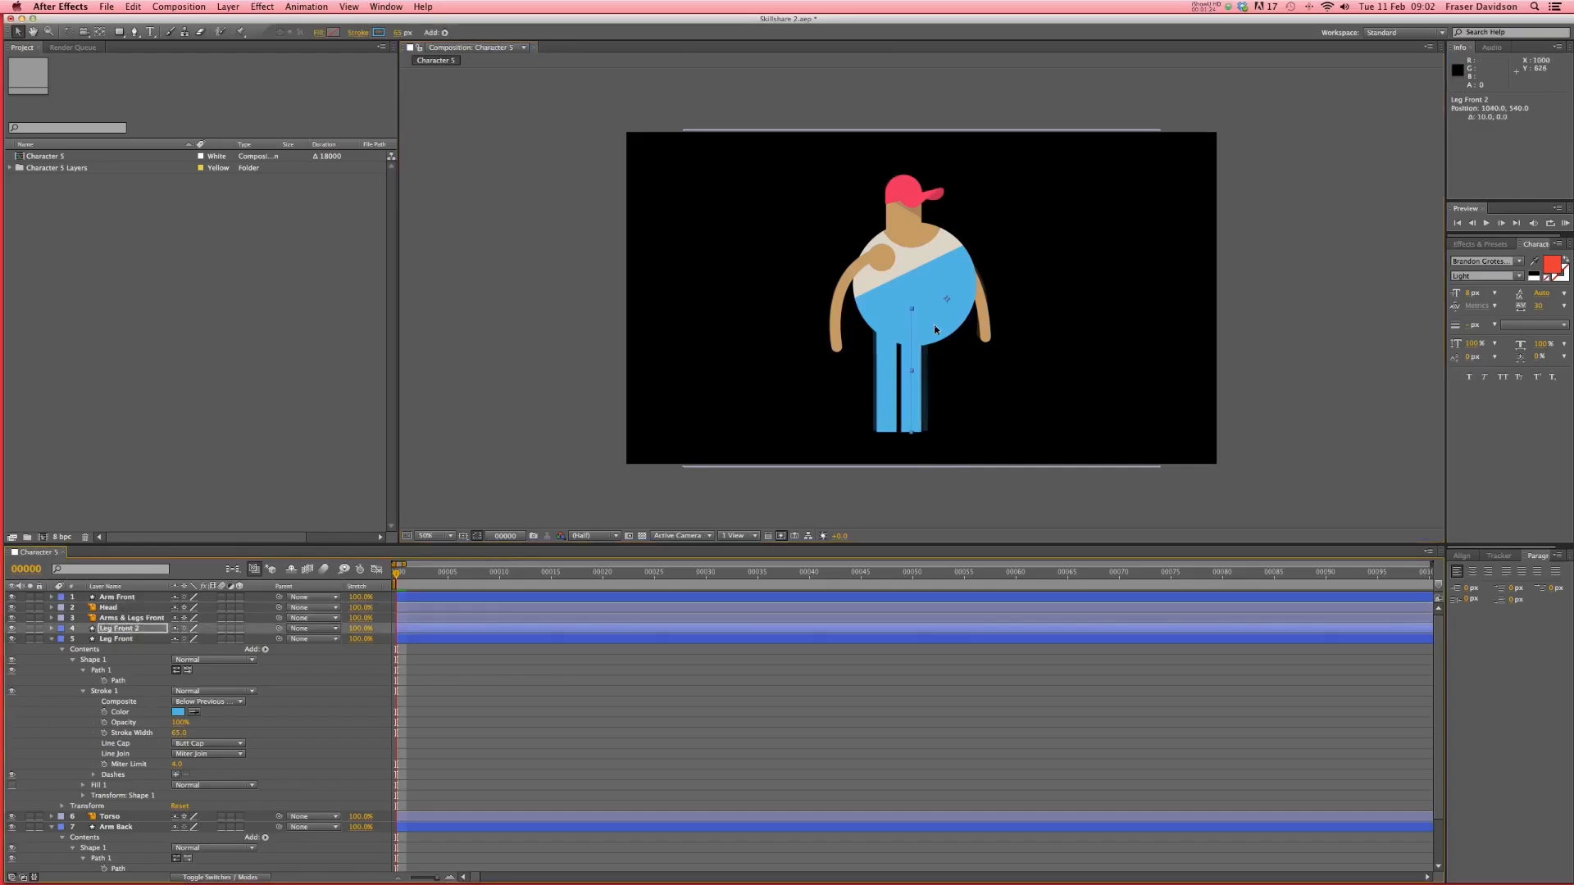
pyautogui.hotkey('shift', 'Right')
pyautogui.hotkey('shift', 'Right')
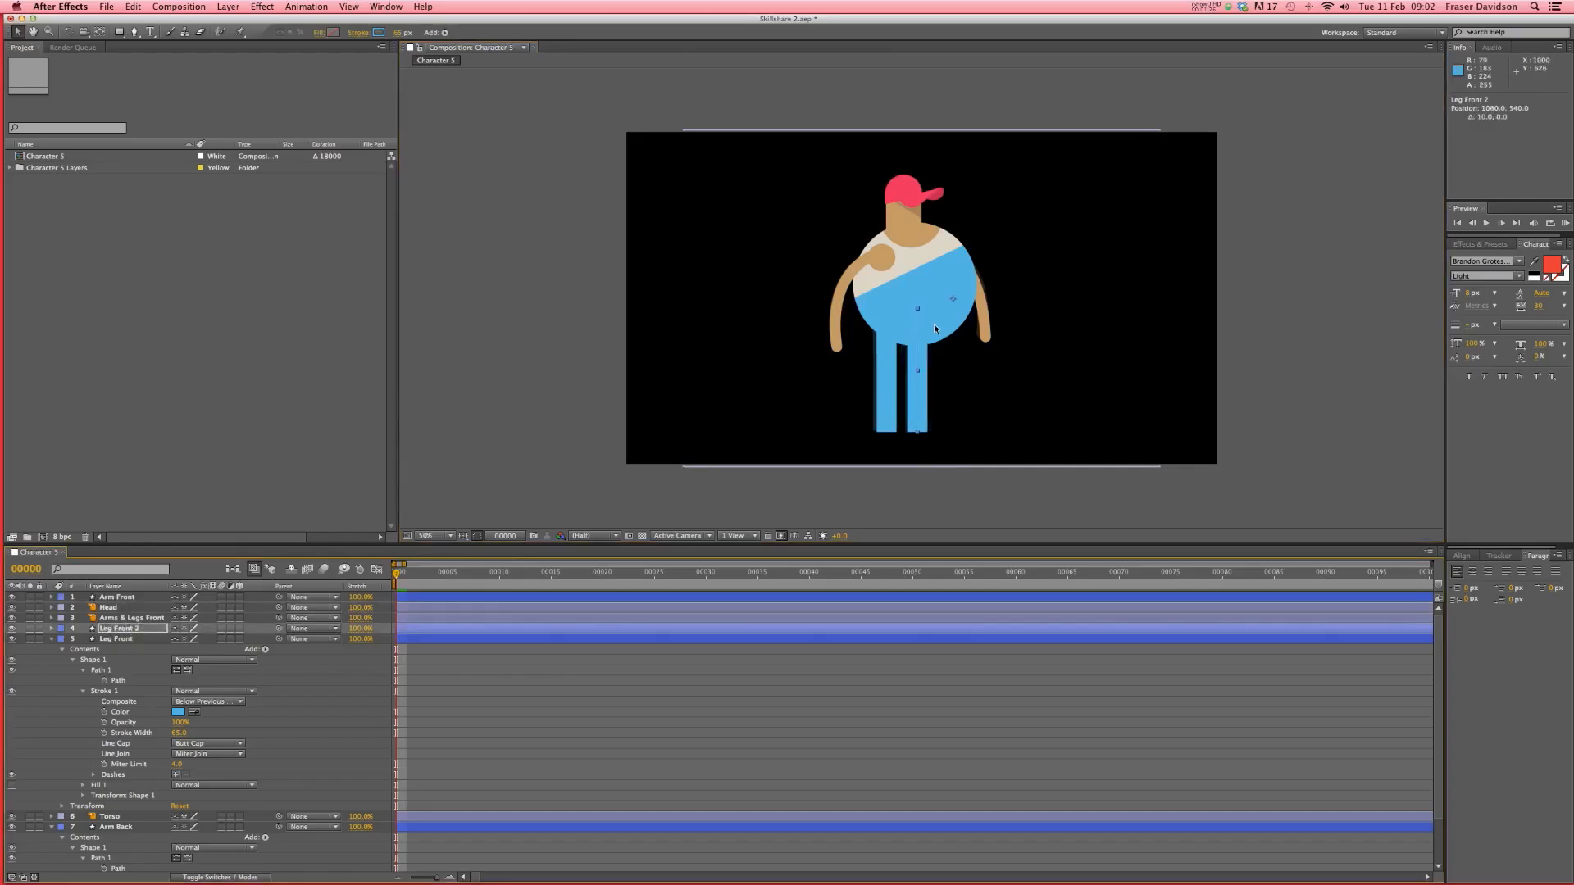
# - Rename the duplicated leg layer as Leg Back and place it between the Torso and Arm Back layers
pyautogui.click(118, 629)
pyautogui.press('Return')
pyautogui.write('Leg Back')
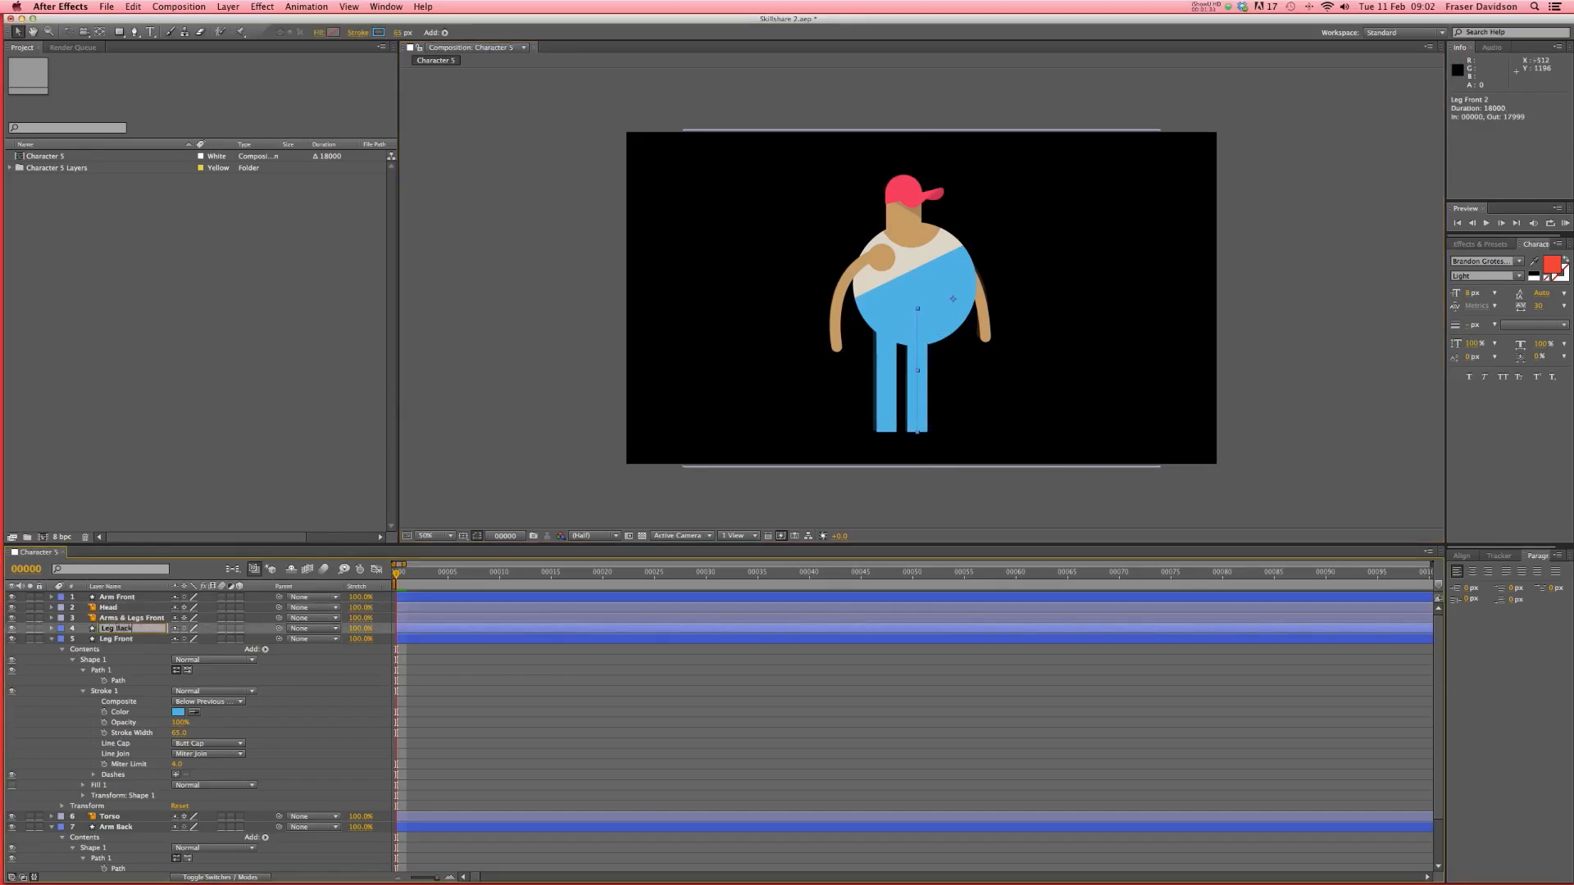
pyautogui.press('Return')
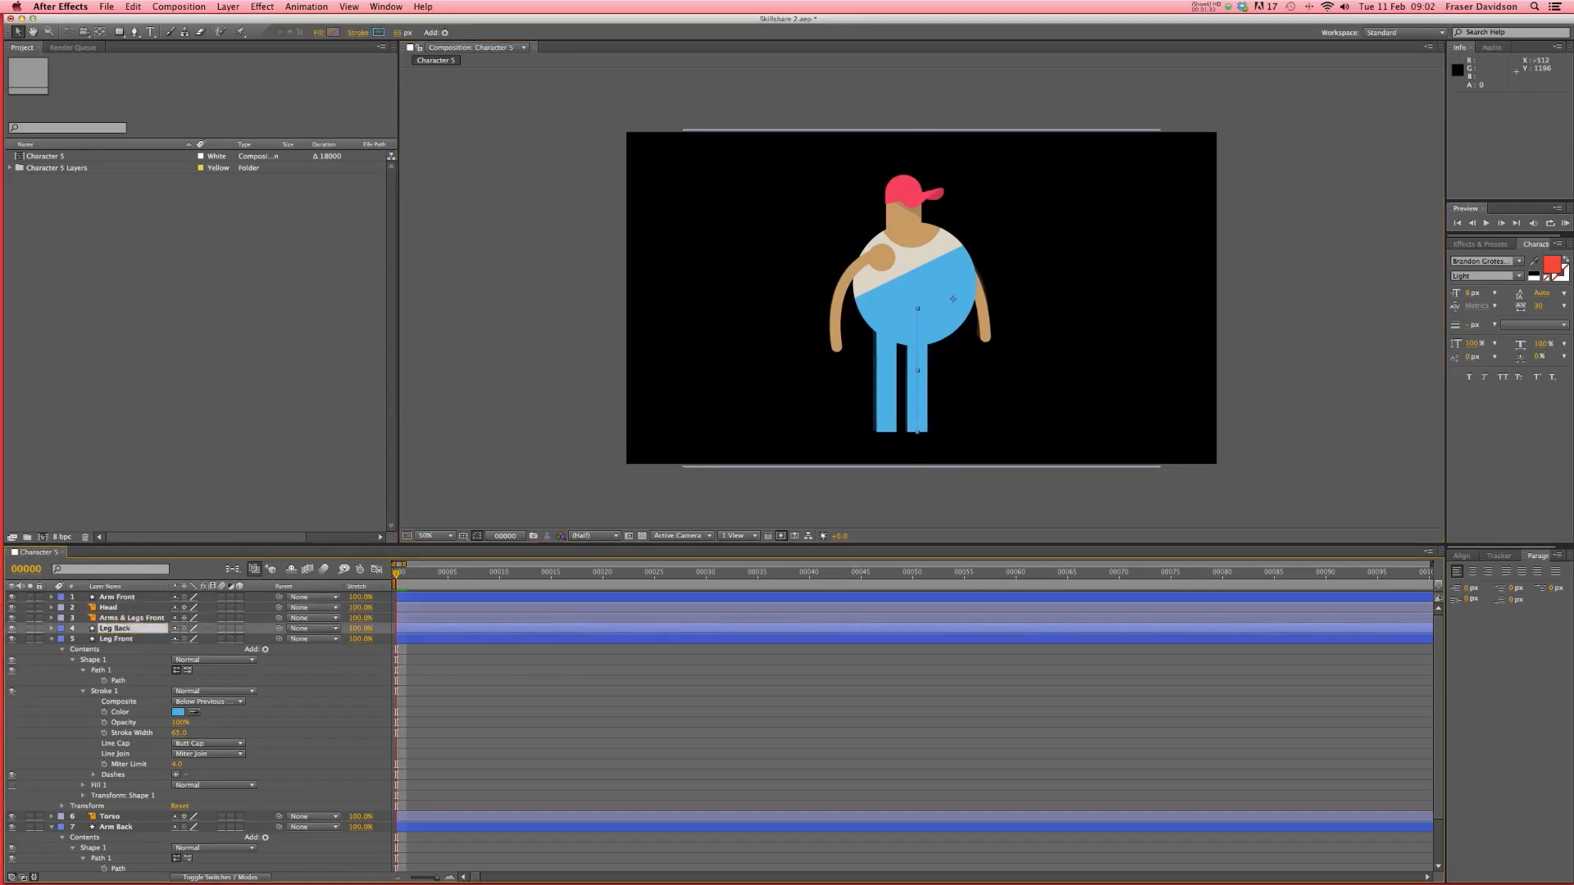
pyautogui.moveTo(119, 630); pyautogui.dragTo(127, 824)
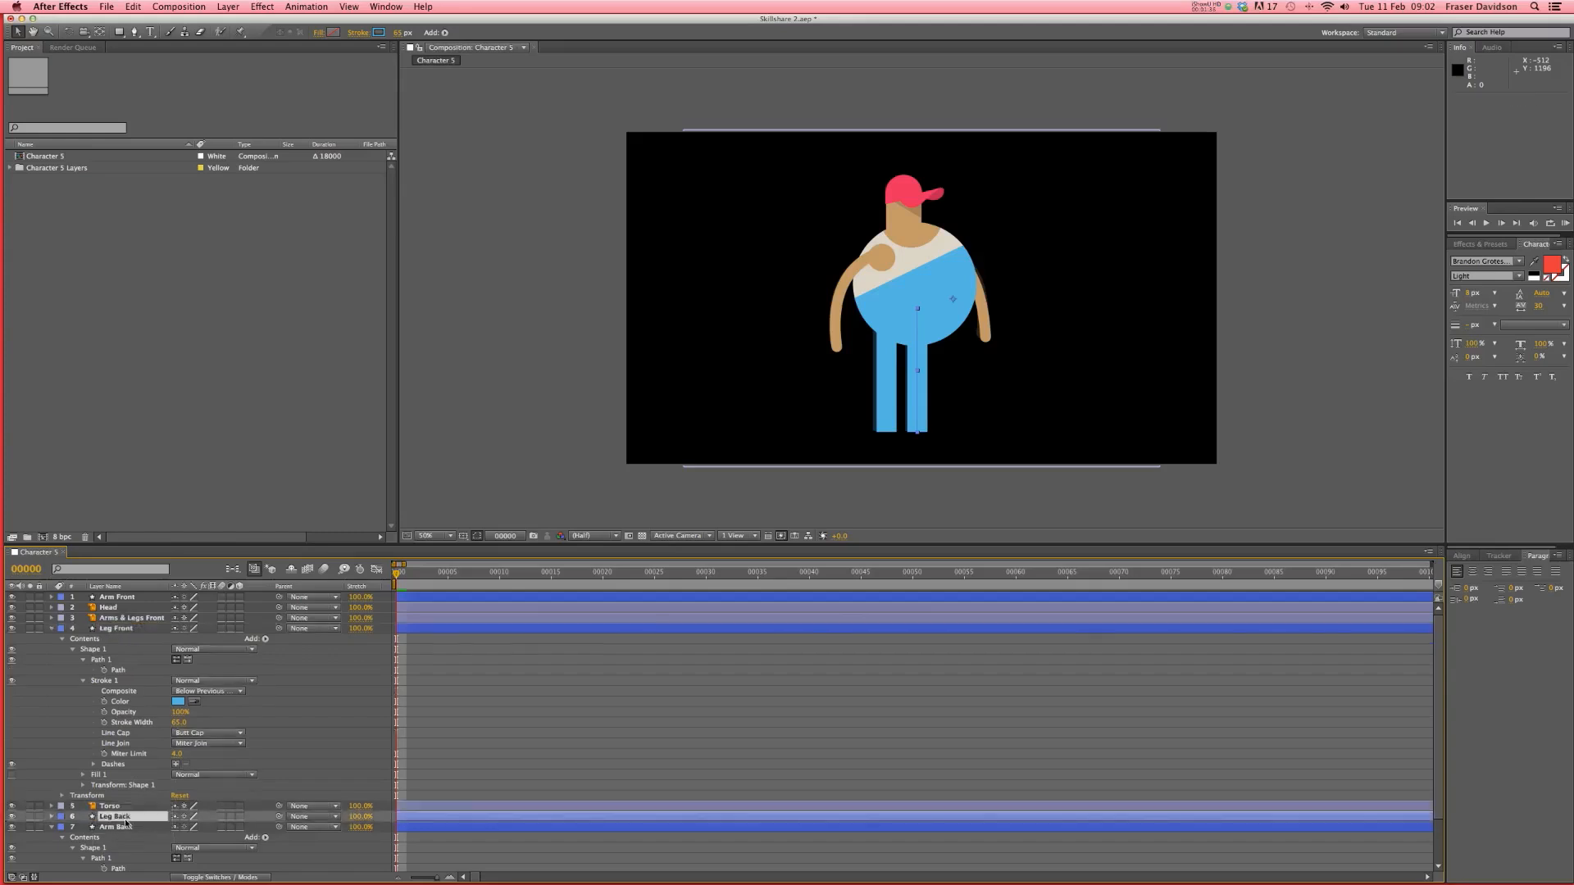
pyautogui.click(50, 629)
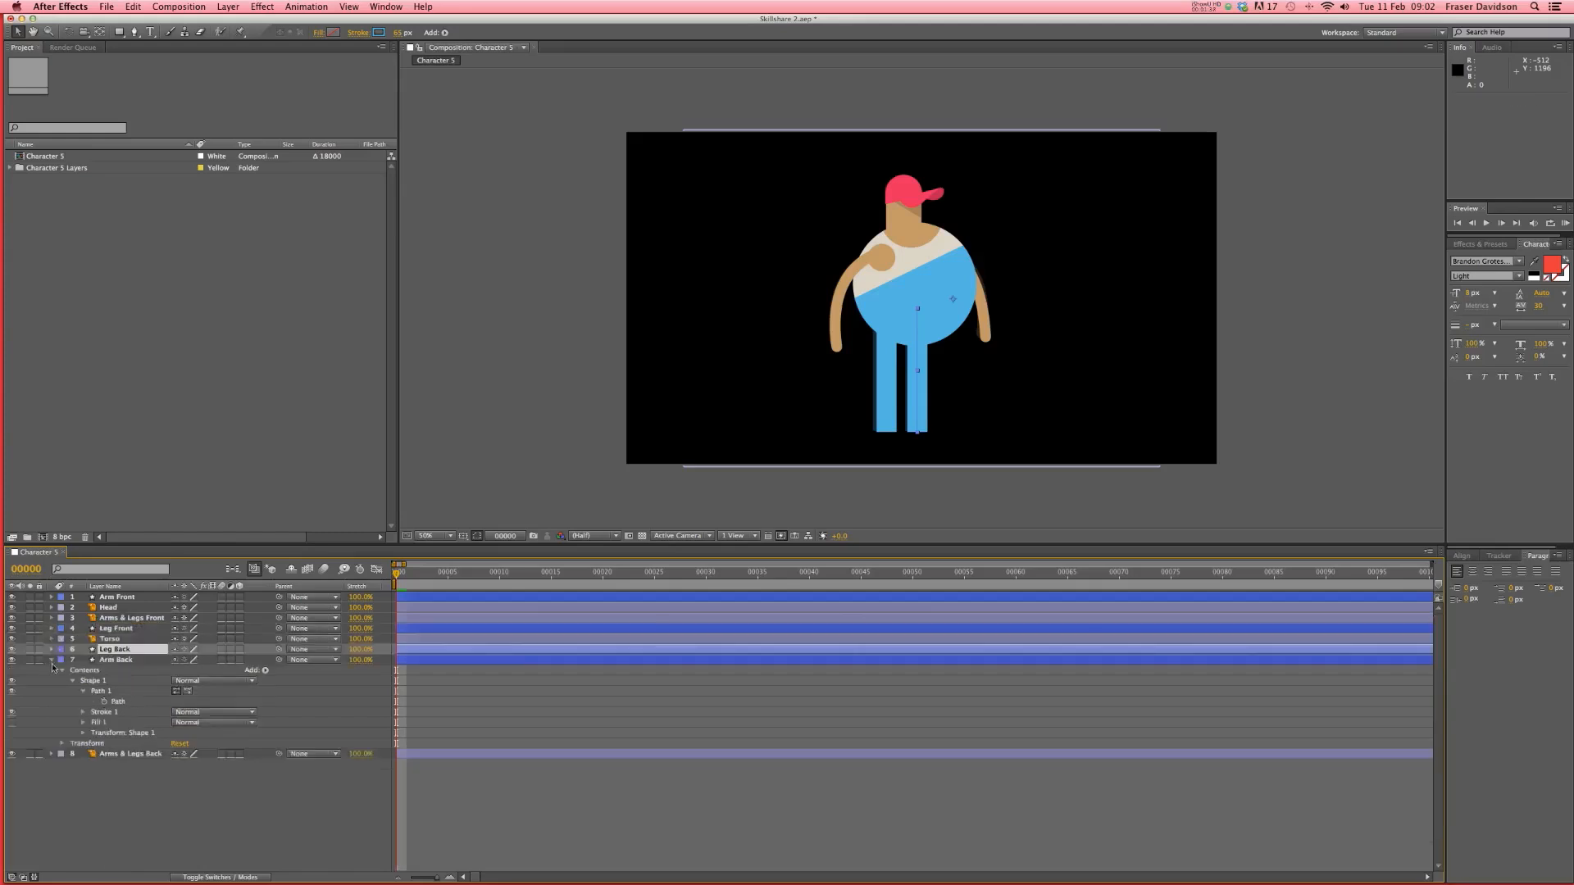
pyautogui.click(552, 810)
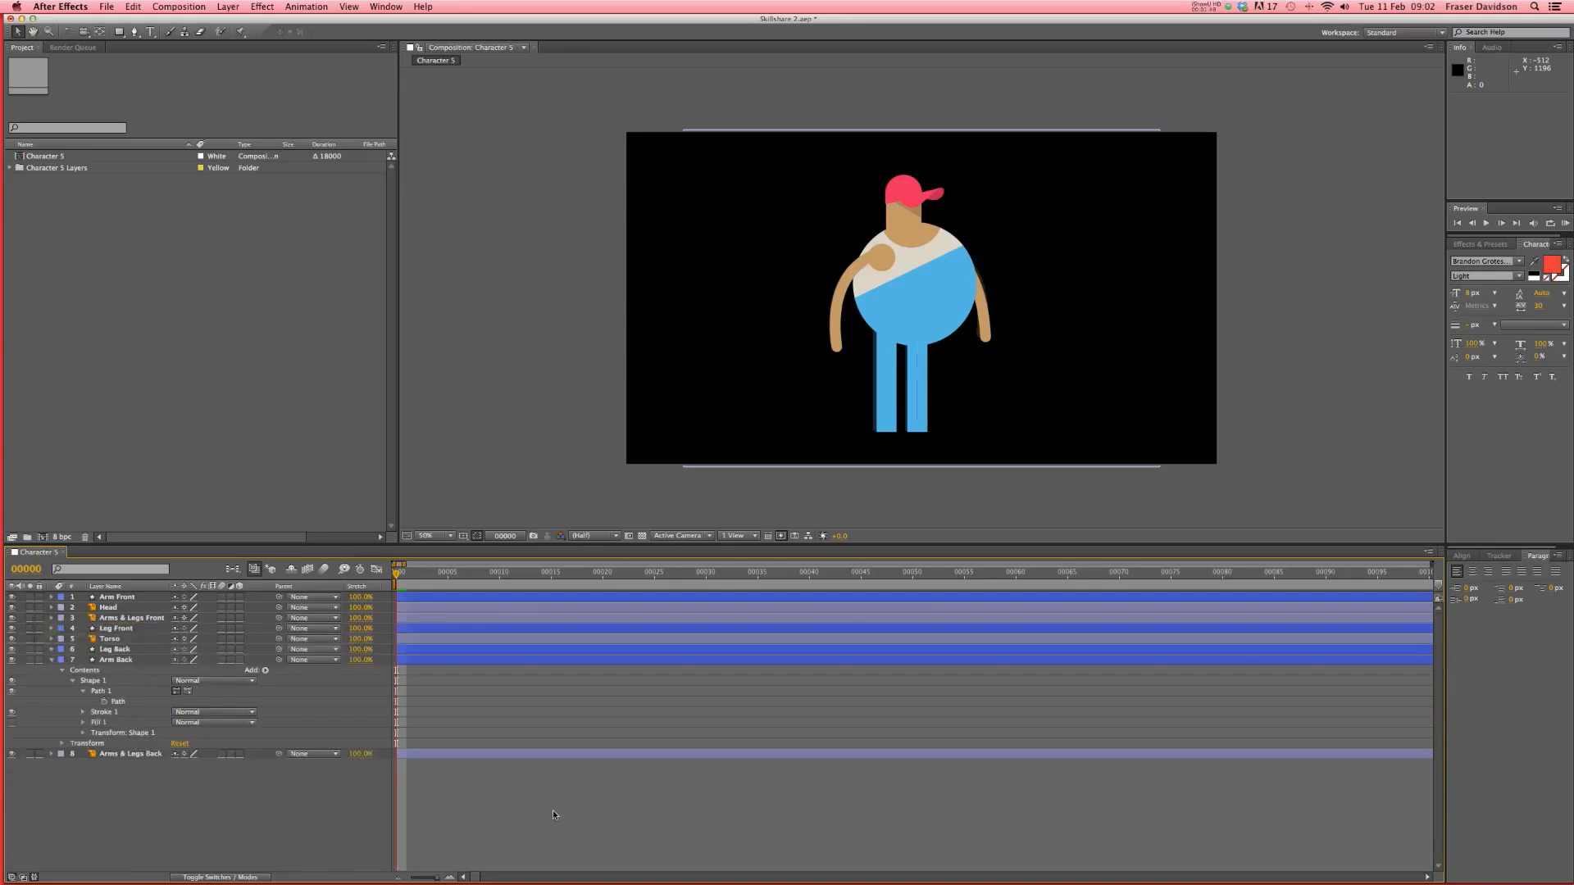
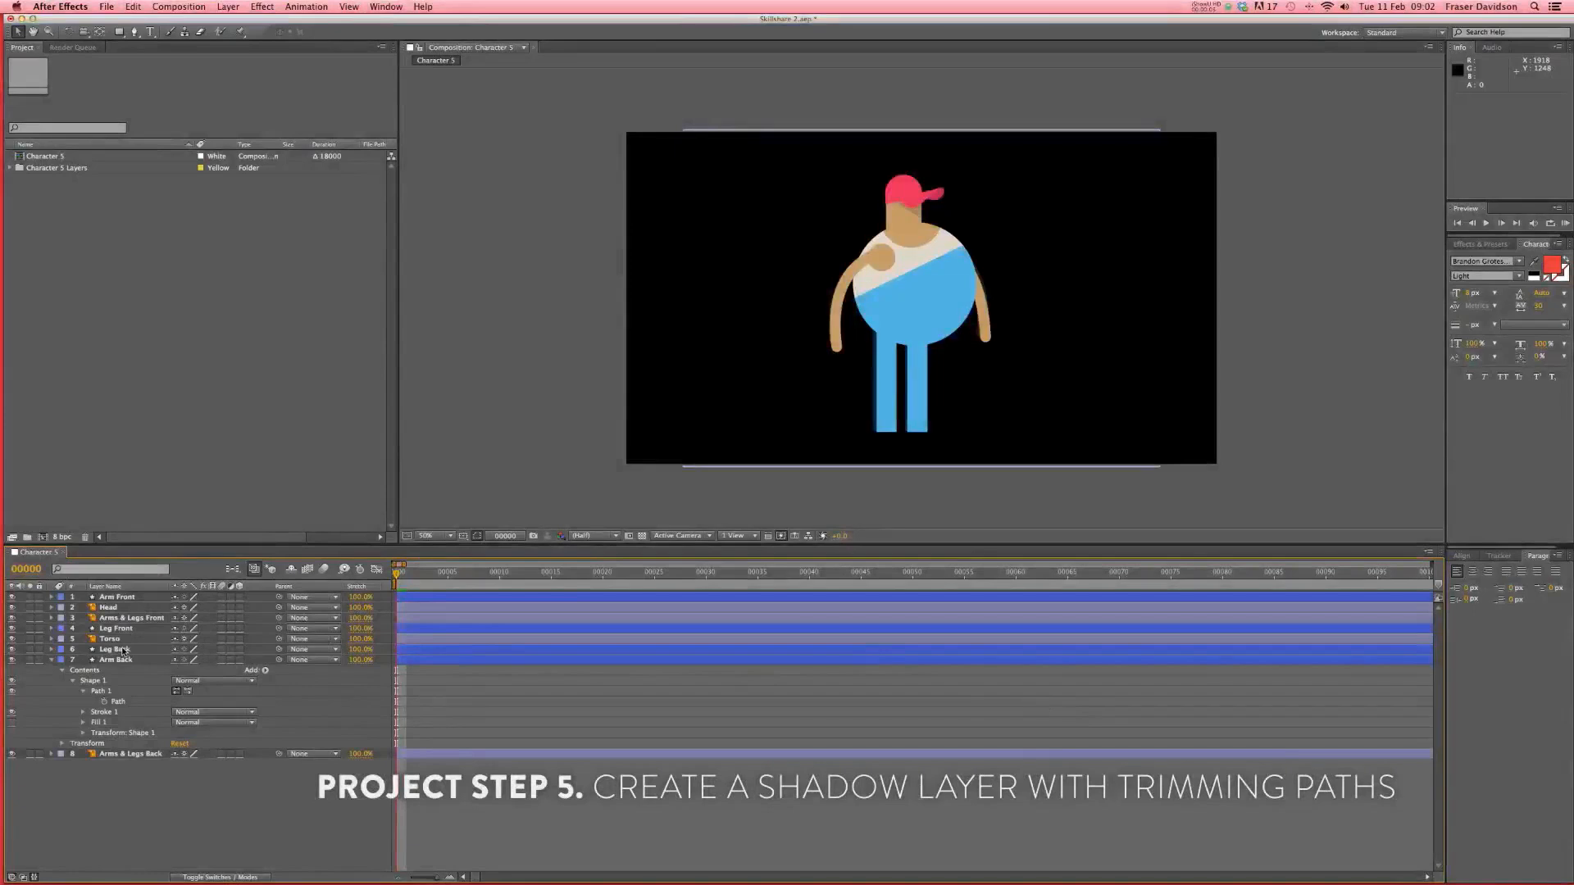
# - Copy and paste the Leg Back layer, and rename the copy as Leg Back Shadow
pyautogui.click(121, 650)
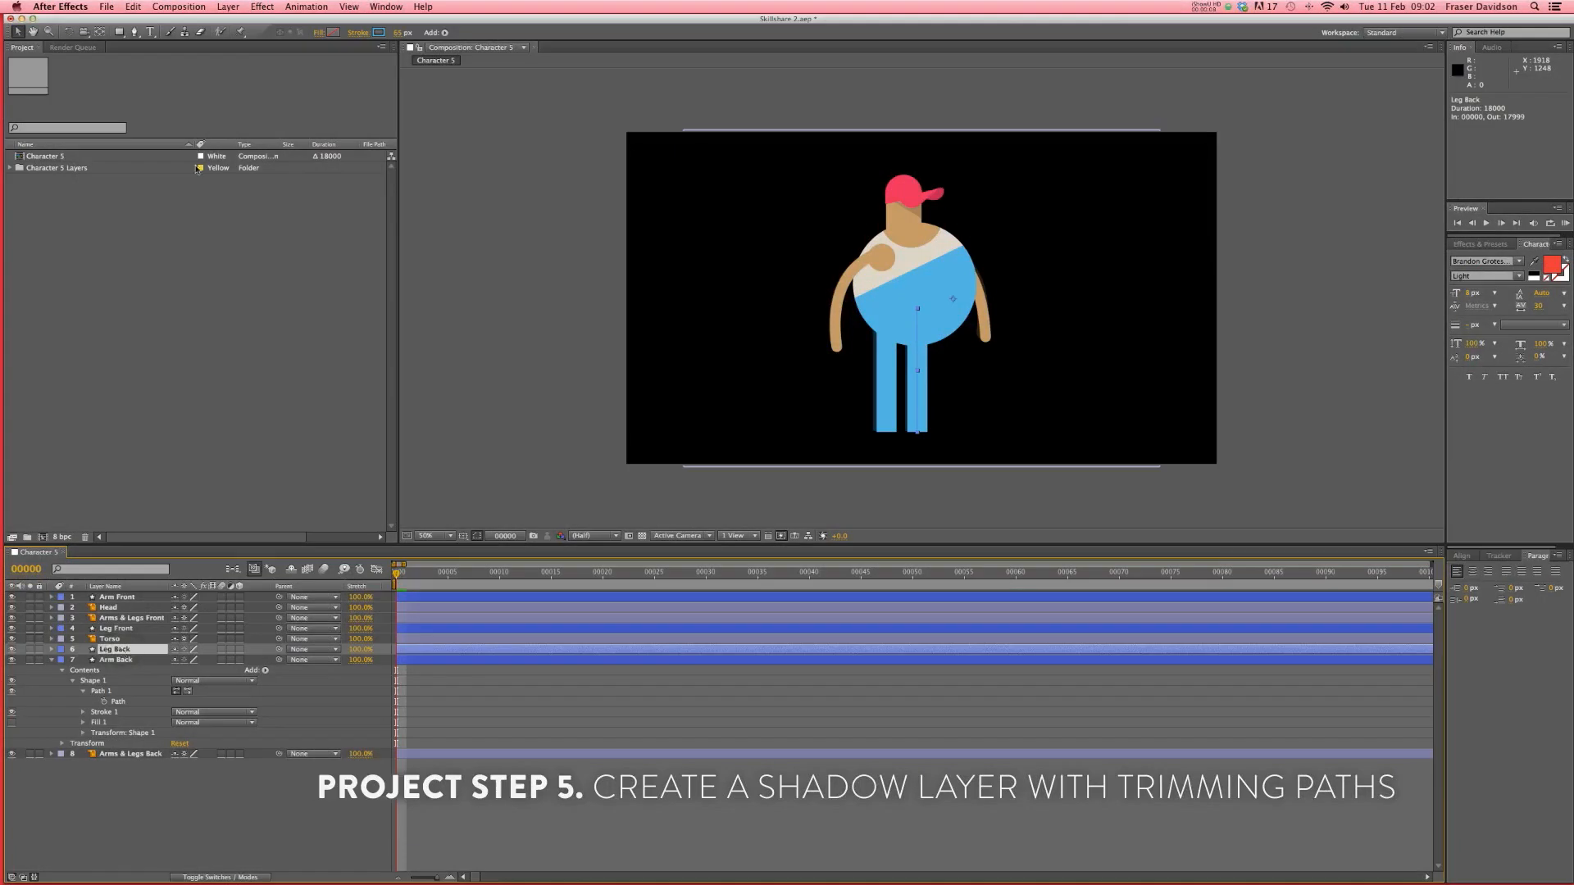
pyautogui.click(133, 6)
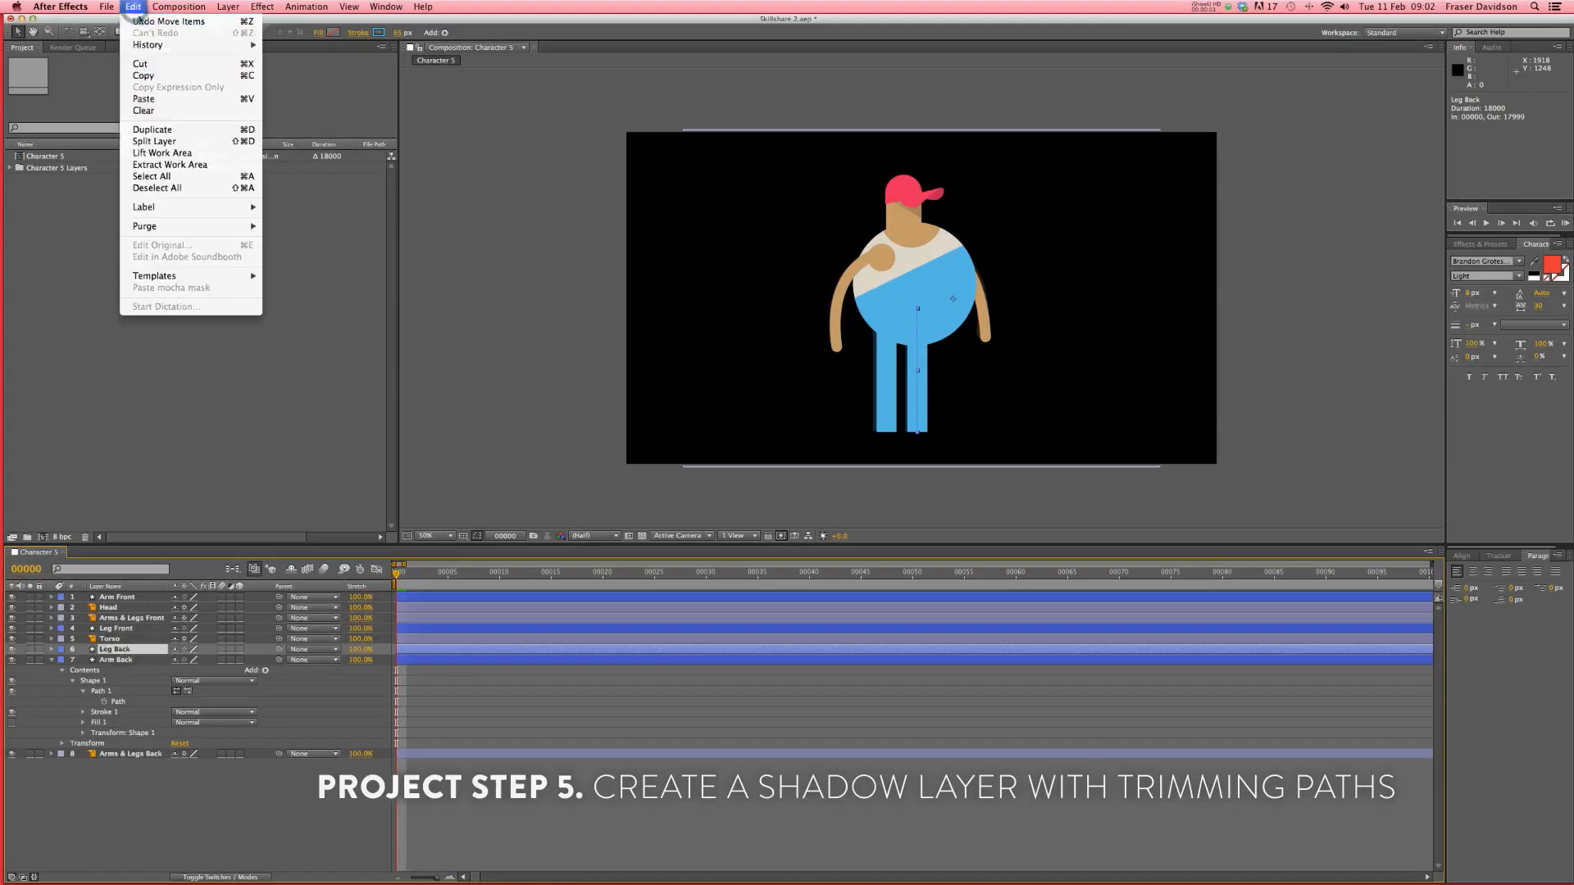
pyautogui.click(149, 75)
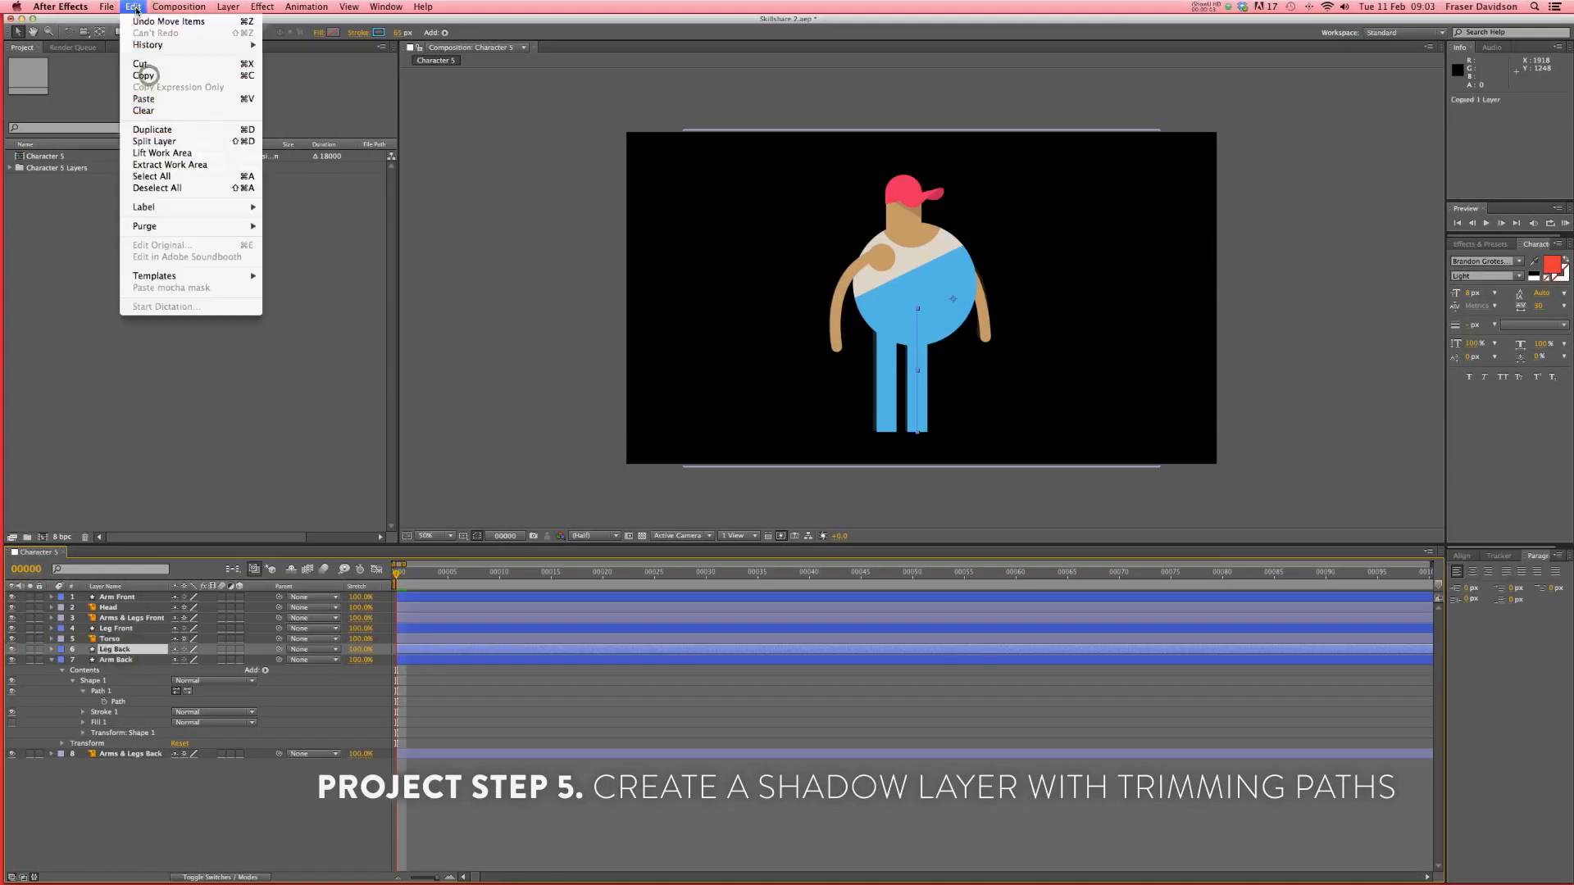
pyautogui.click(153, 99)
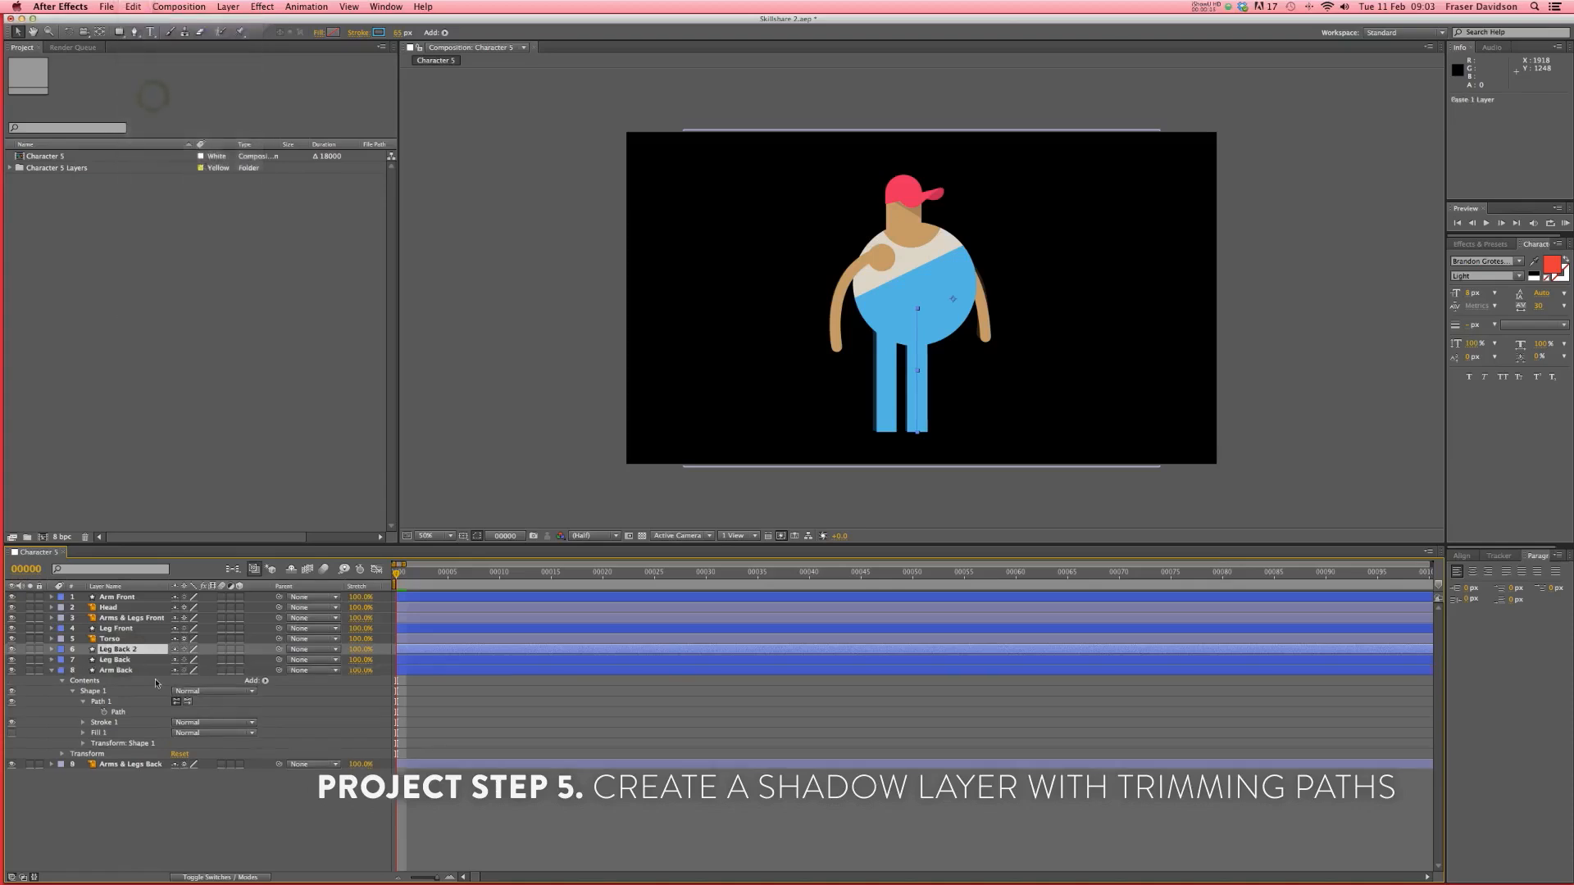
pyautogui.press('Return')
pyautogui.press('Right')
pyautogui.press('BackSpace')
pyautogui.write('Shadow')
pyautogui.press('Return')
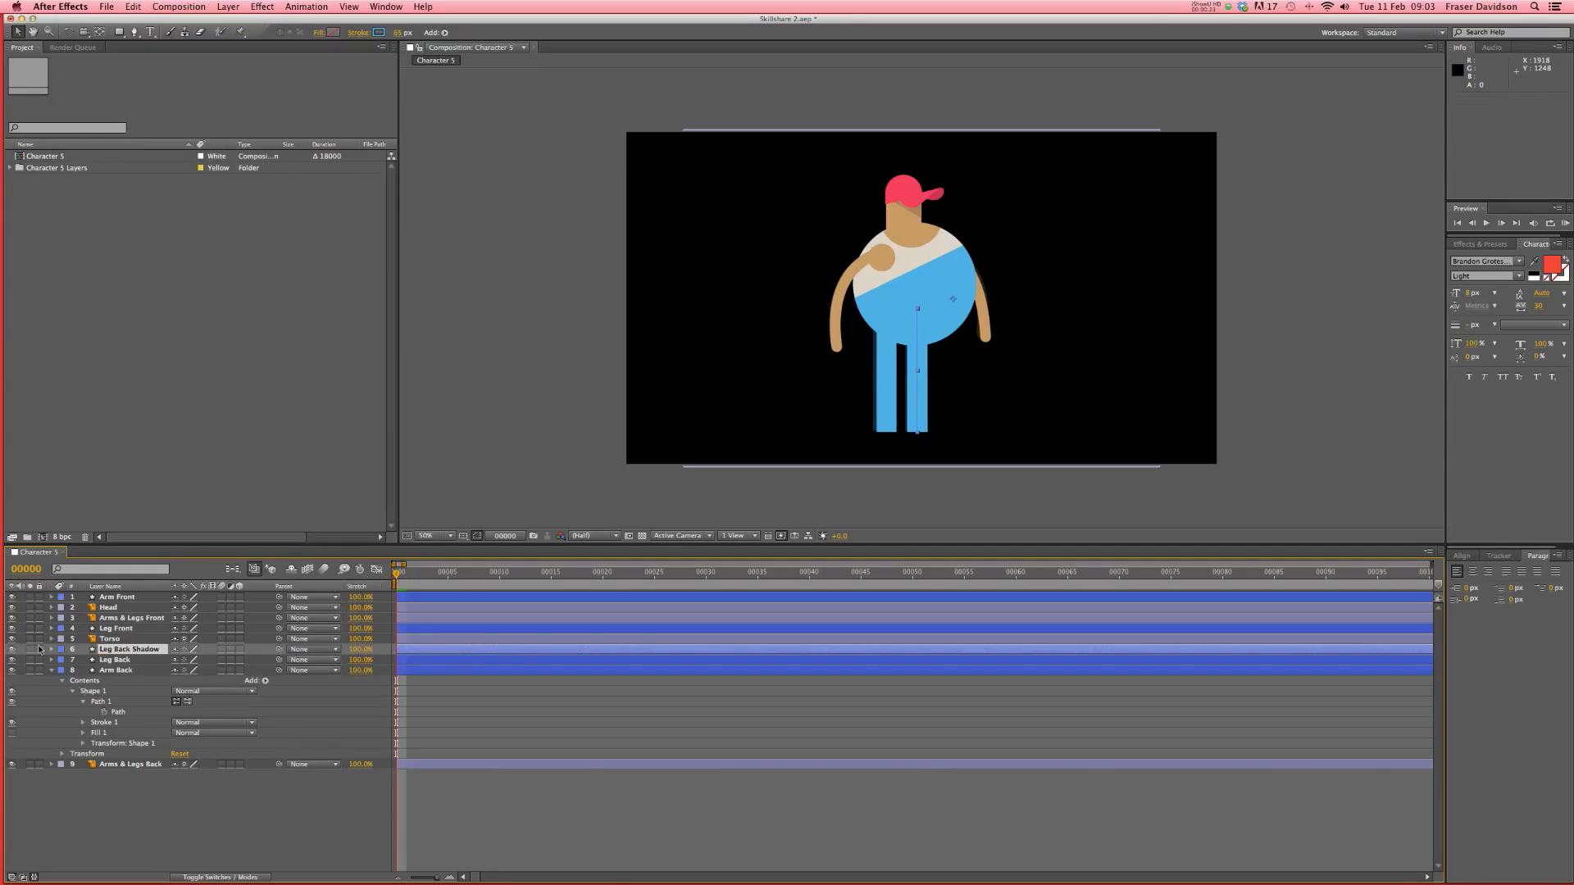
# - Change the Leg Back Shadow layer's stroke color to a darker shade of the leg's blue
pyautogui.click(50, 650)
pyautogui.click(61, 660)
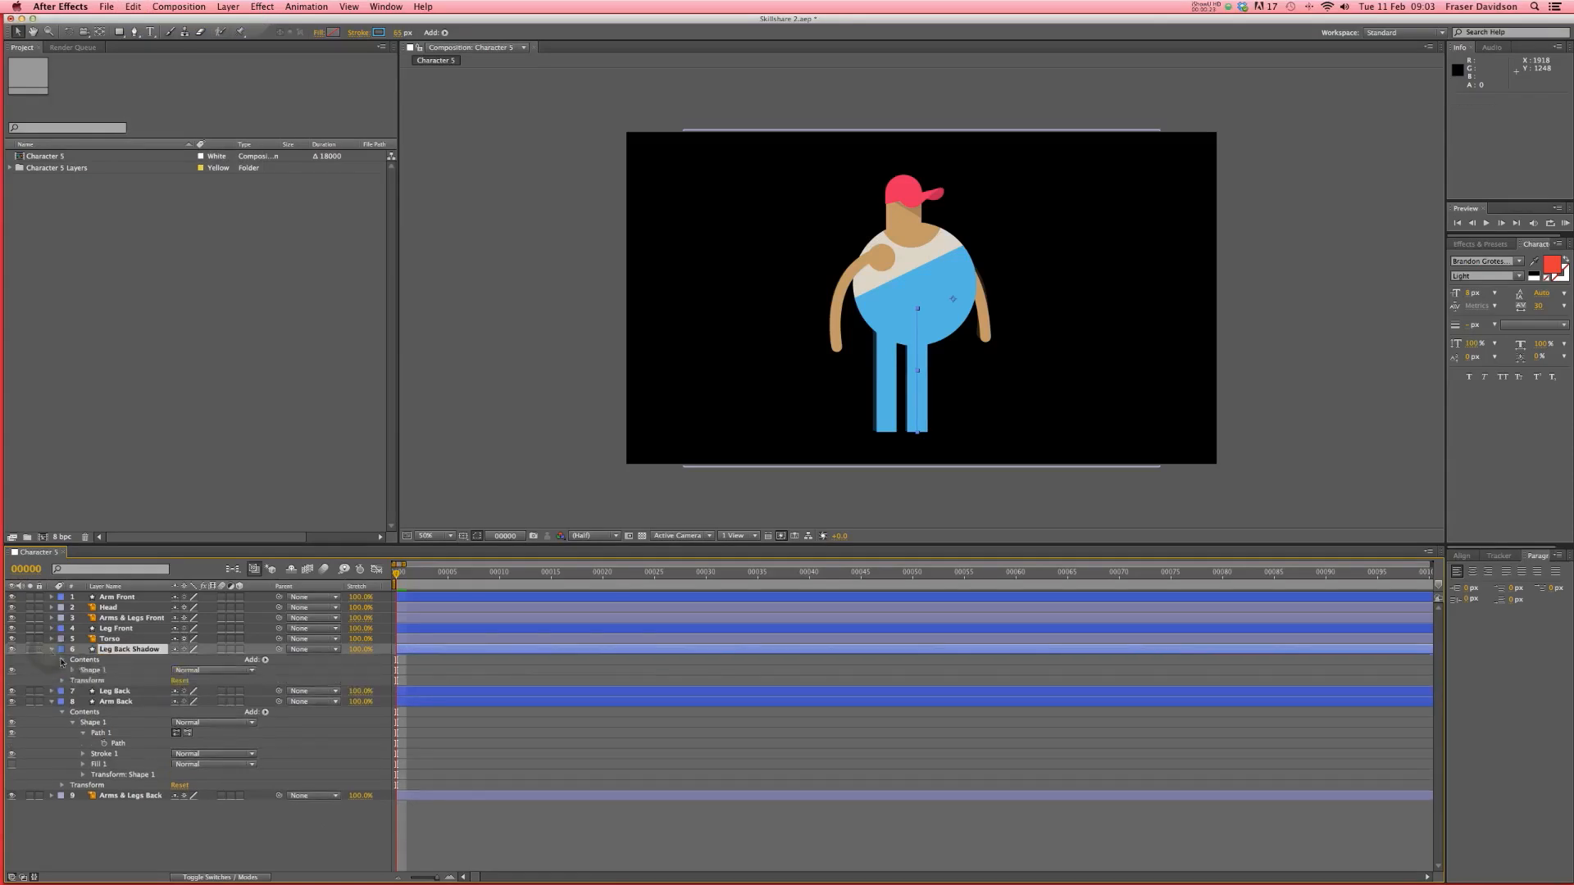
pyautogui.click(70, 670)
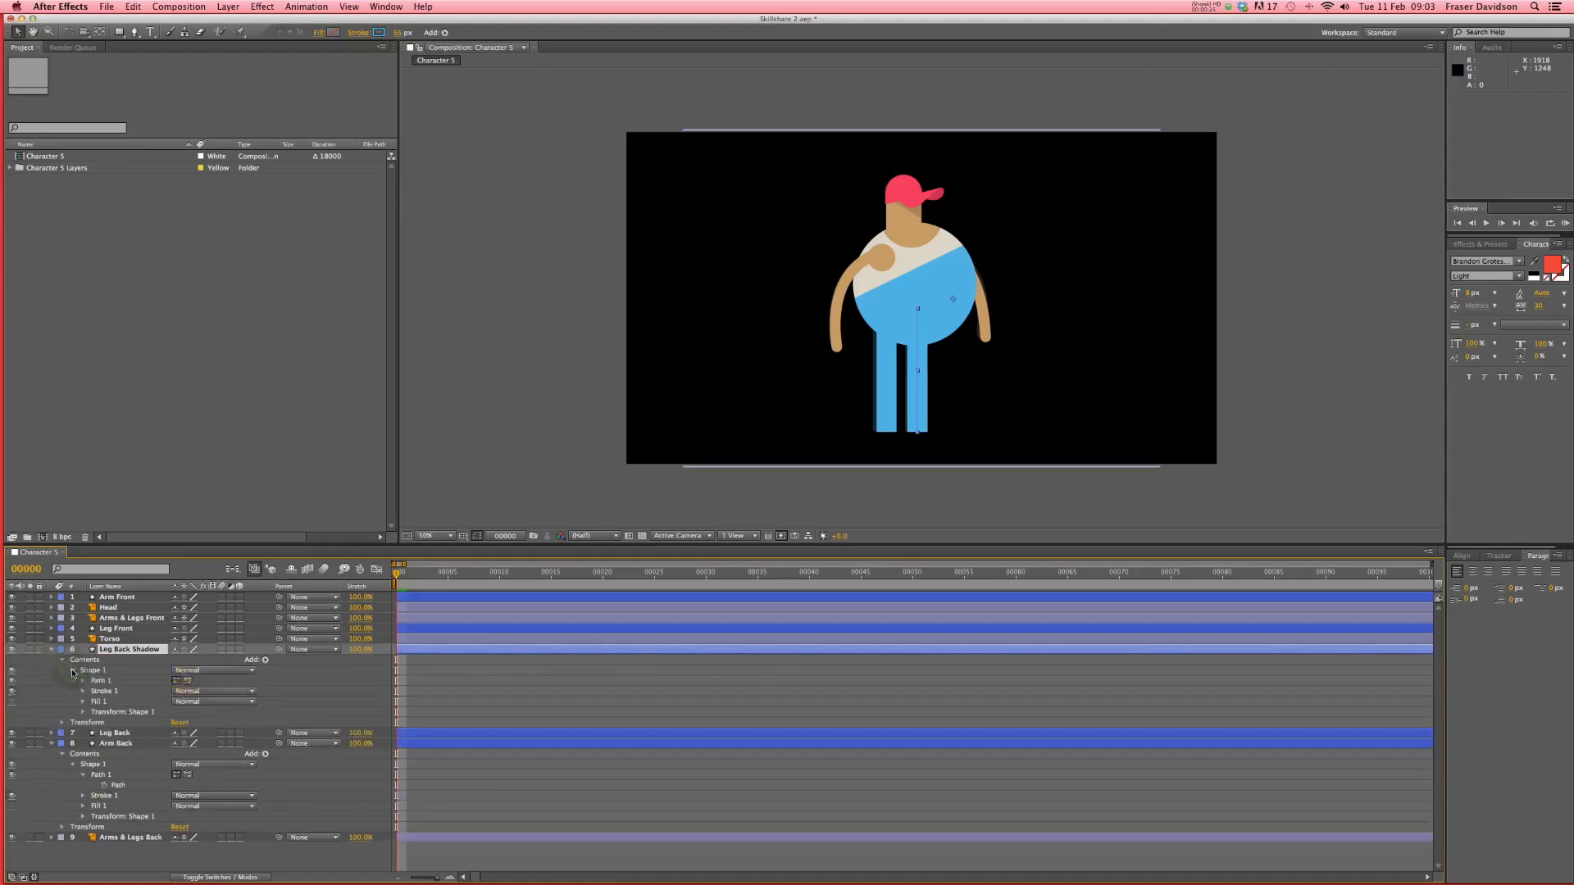
pyautogui.click(51, 650)
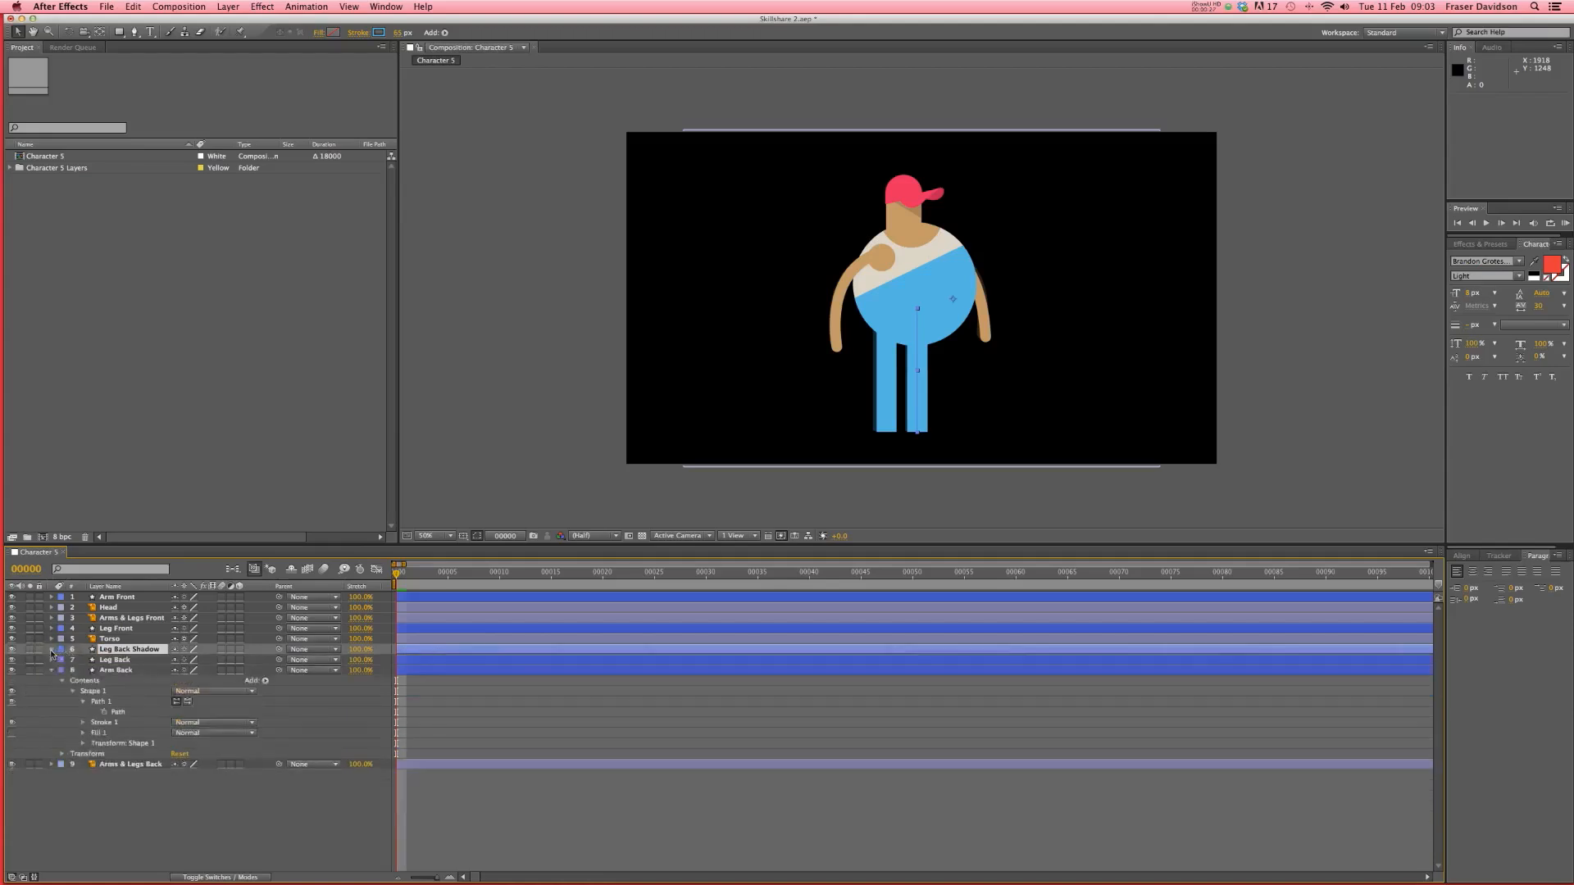
pyautogui.press('u')
pyautogui.press('u')
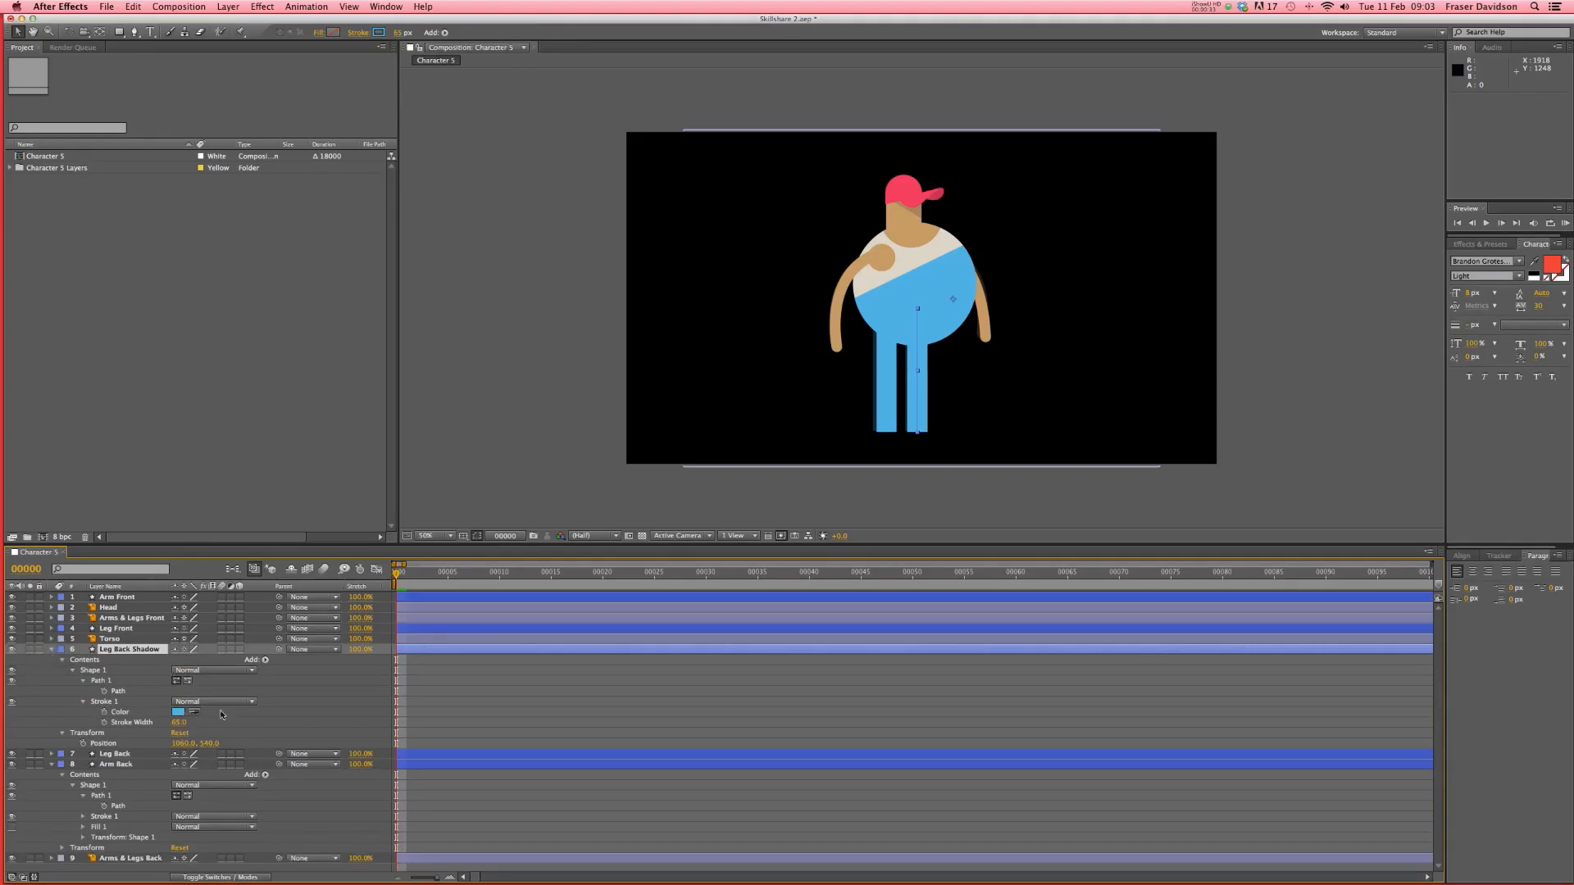
pyautogui.click(179, 713)
pyautogui.moveTo(474, 489); pyautogui.dragTo(478, 504)
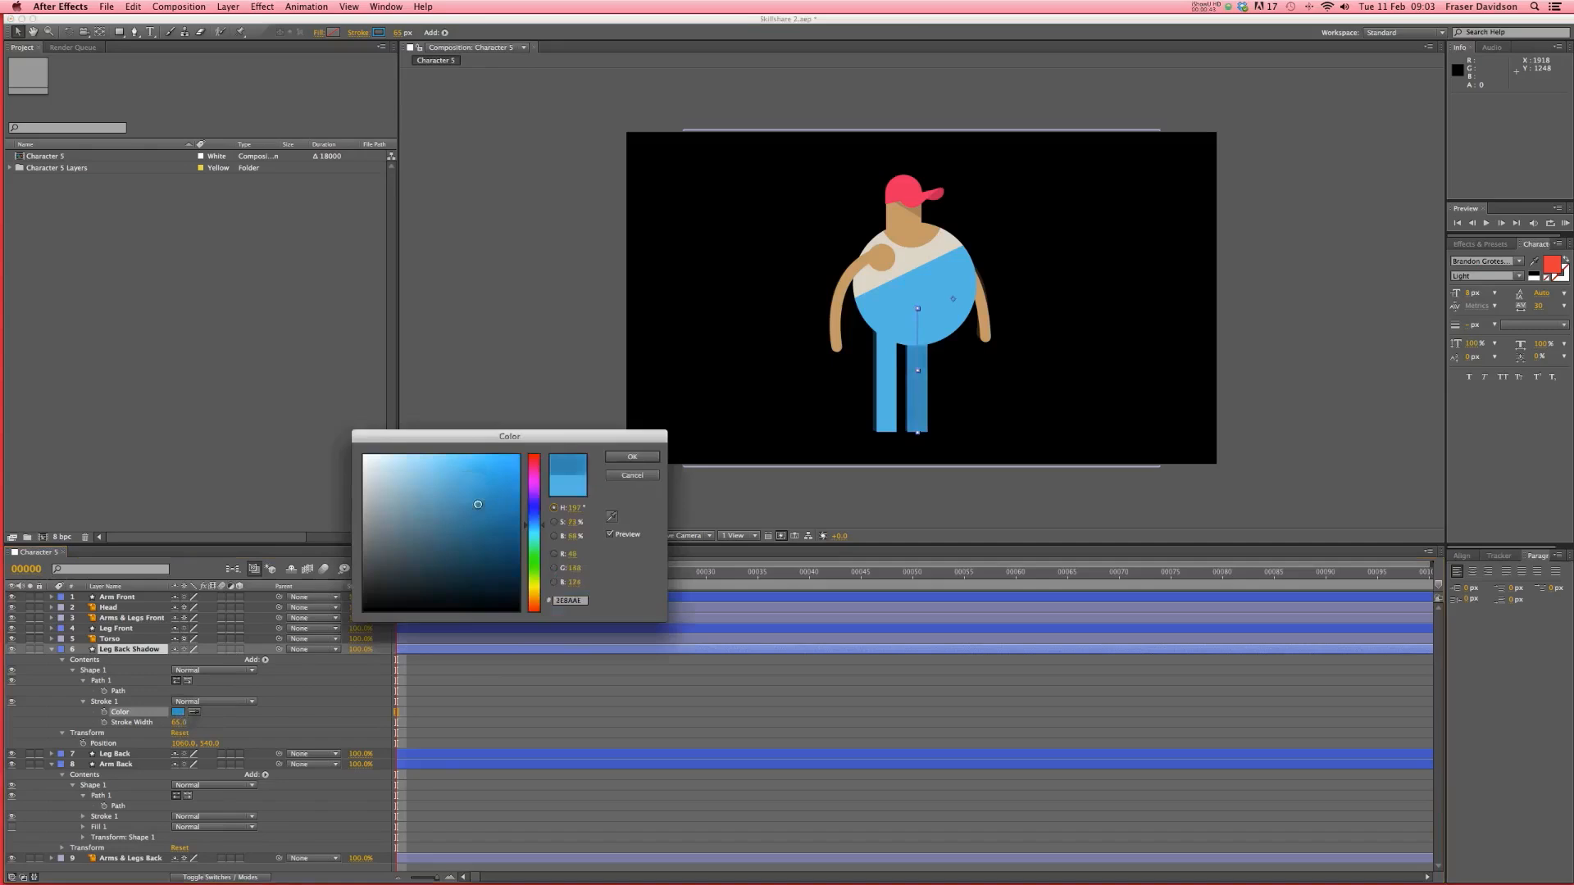
pyautogui.click(628, 456)
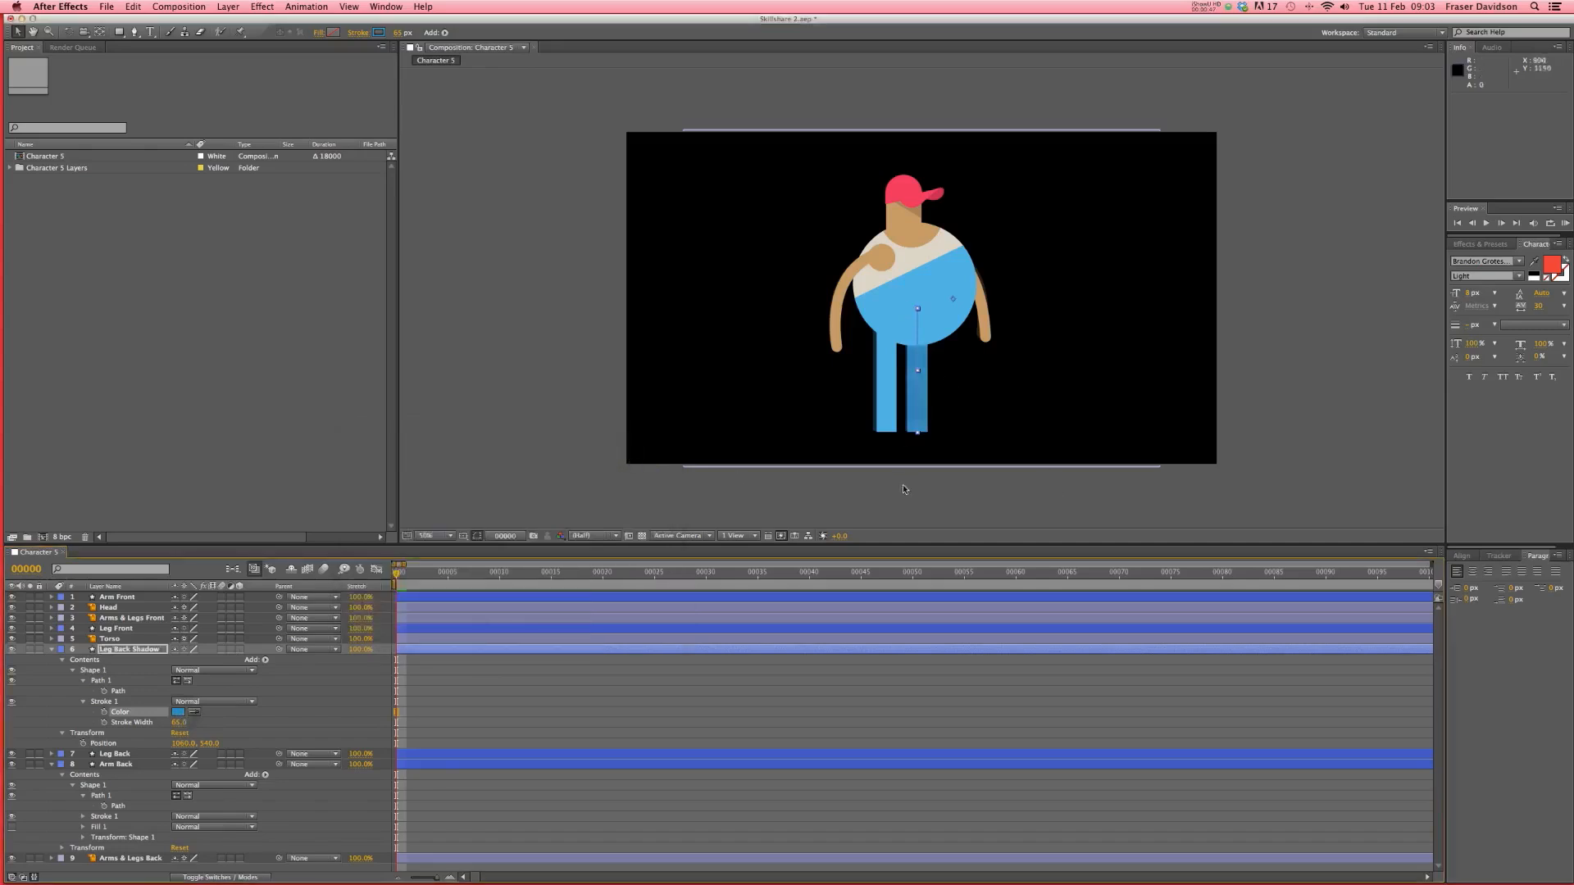
# - Add a Trim Paths operator to the Leg Back Shadow layer and show its settings
pyautogui.click(150, 652)
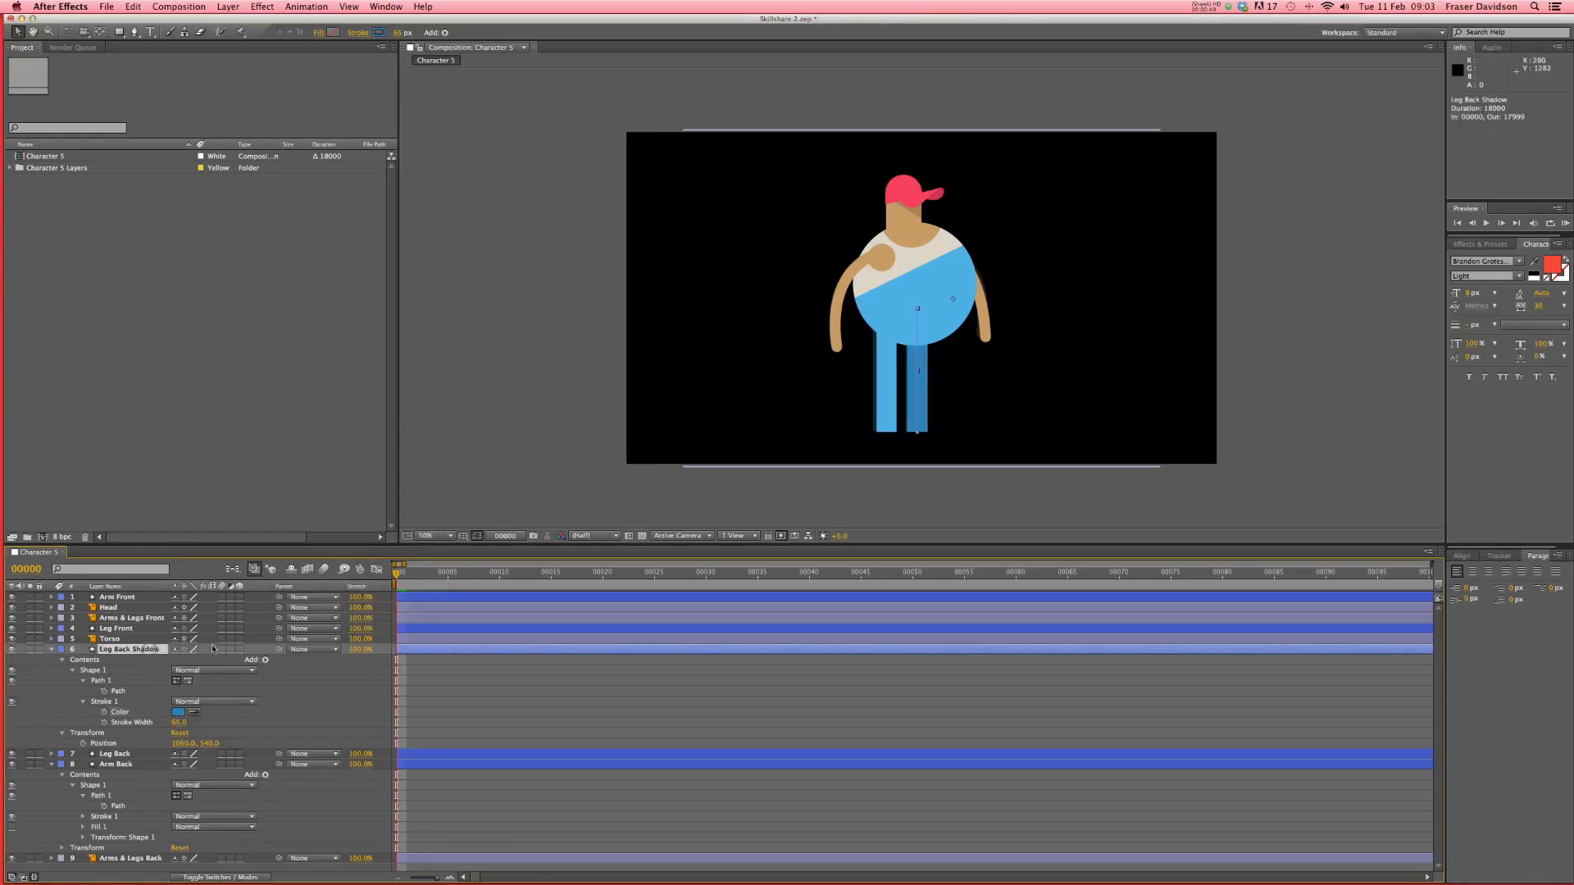
pyautogui.click(264, 661)
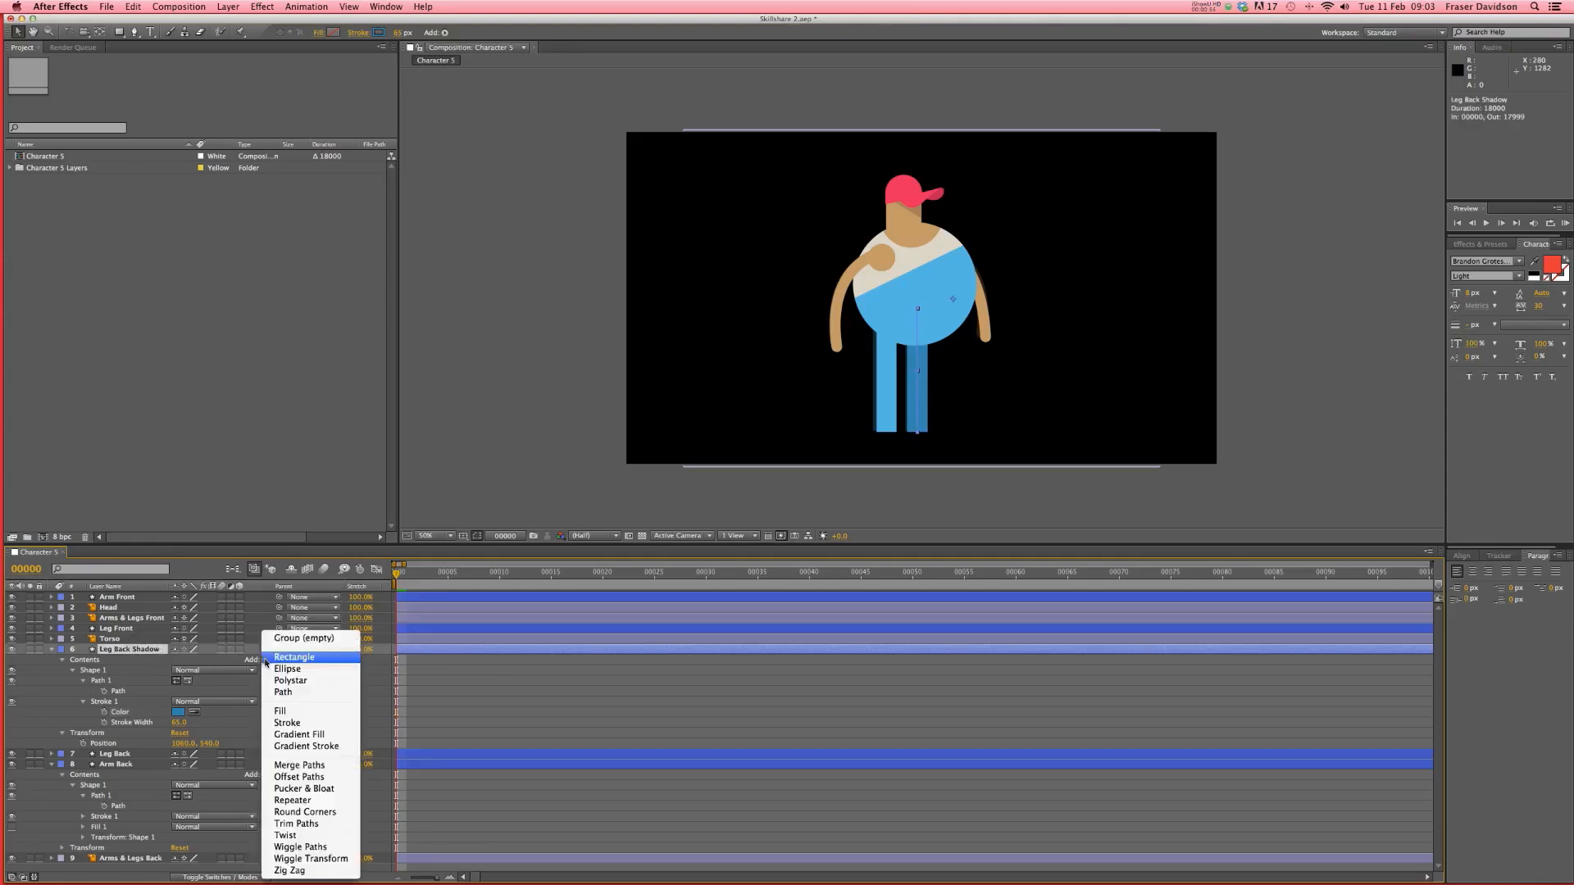
pyautogui.click(296, 823)
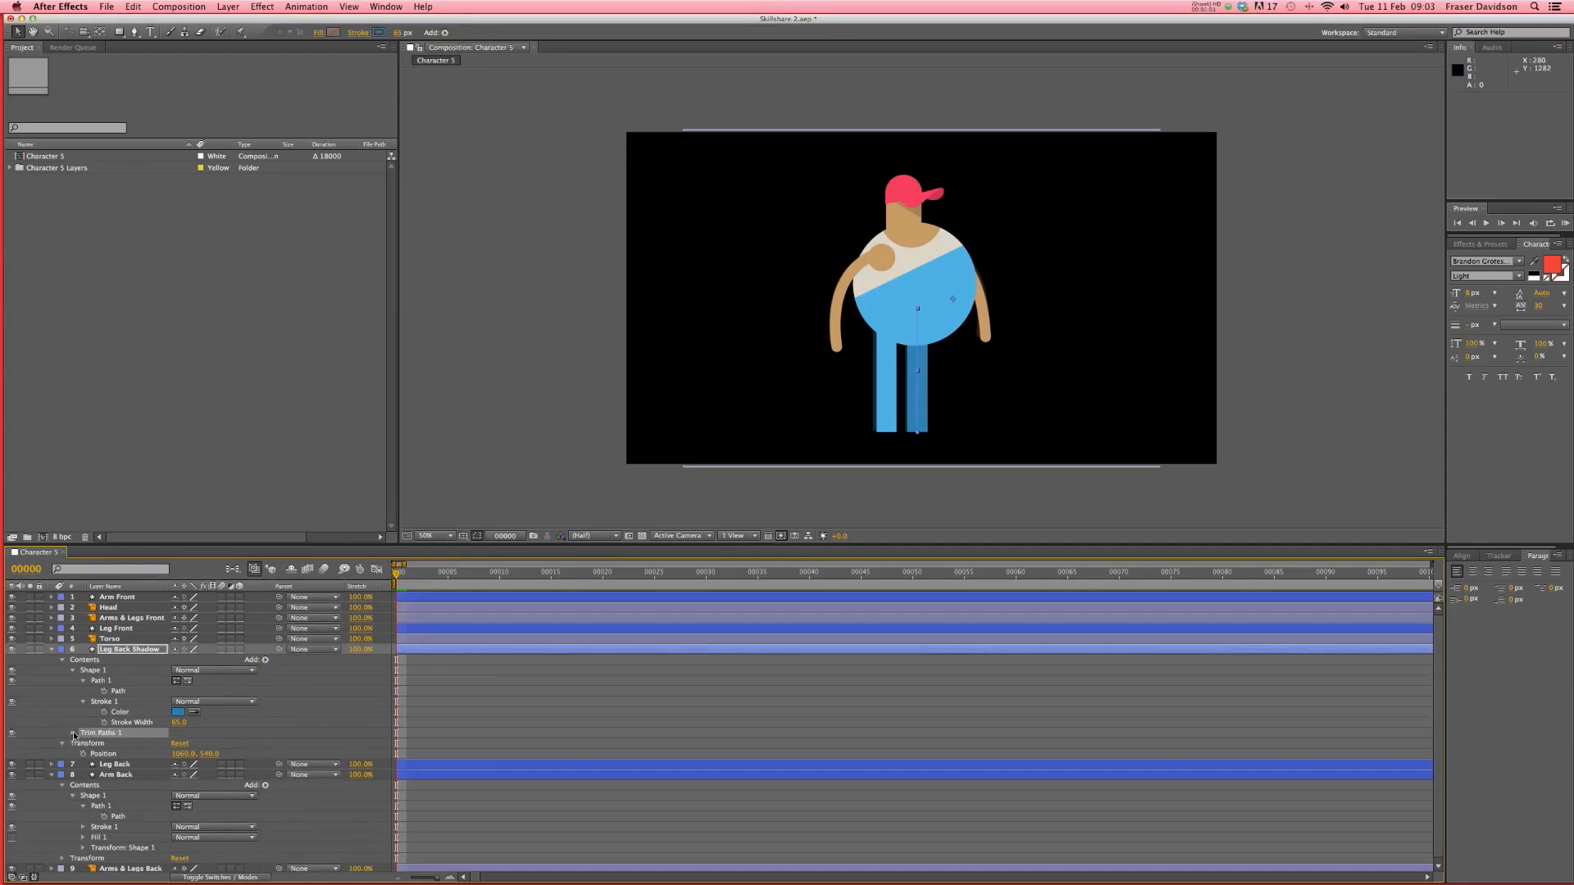
pyautogui.click(73, 734)
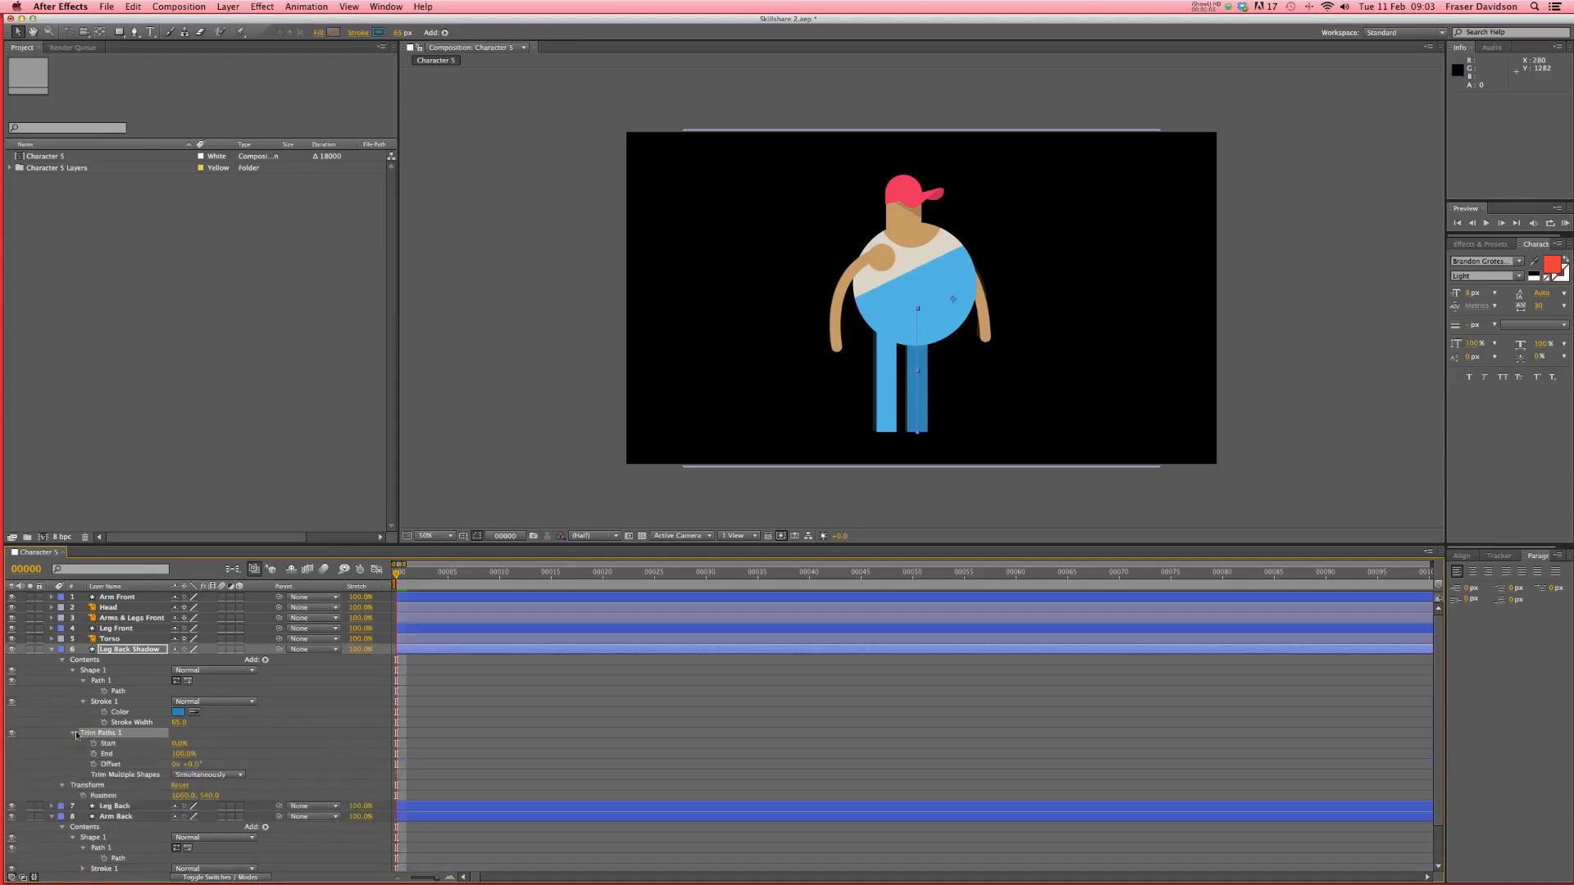
# - Set the Trim Paths End of Leg Back Shadow to 50% so only the upper leg is shaded, and save the project
pyautogui.moveTo(177, 744); pyautogui.dragTo(220, 747)
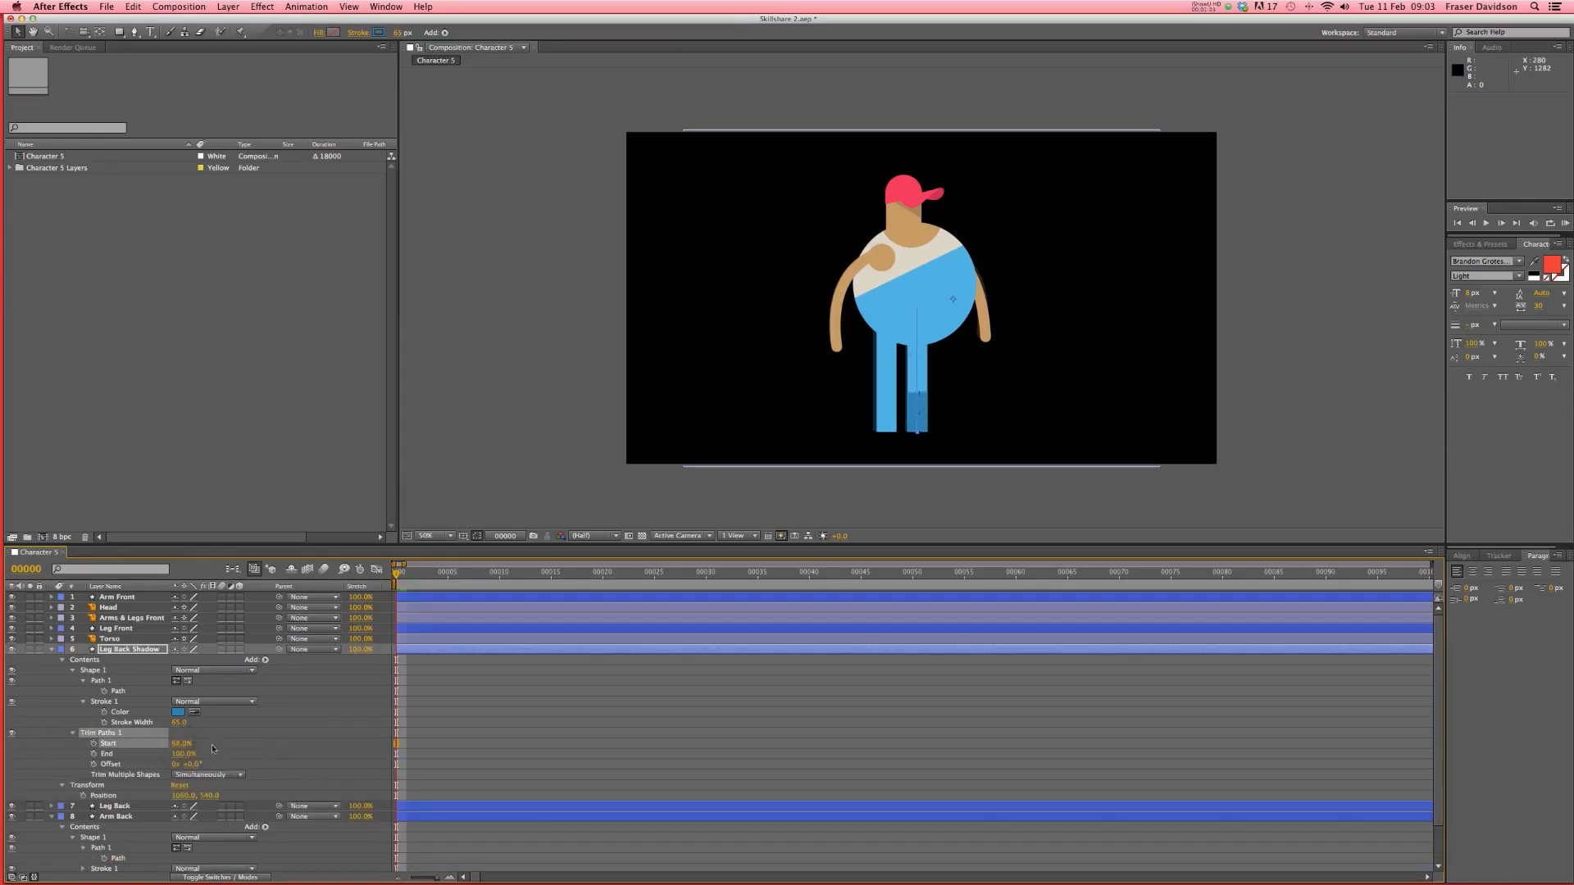
pyautogui.press('super+z')
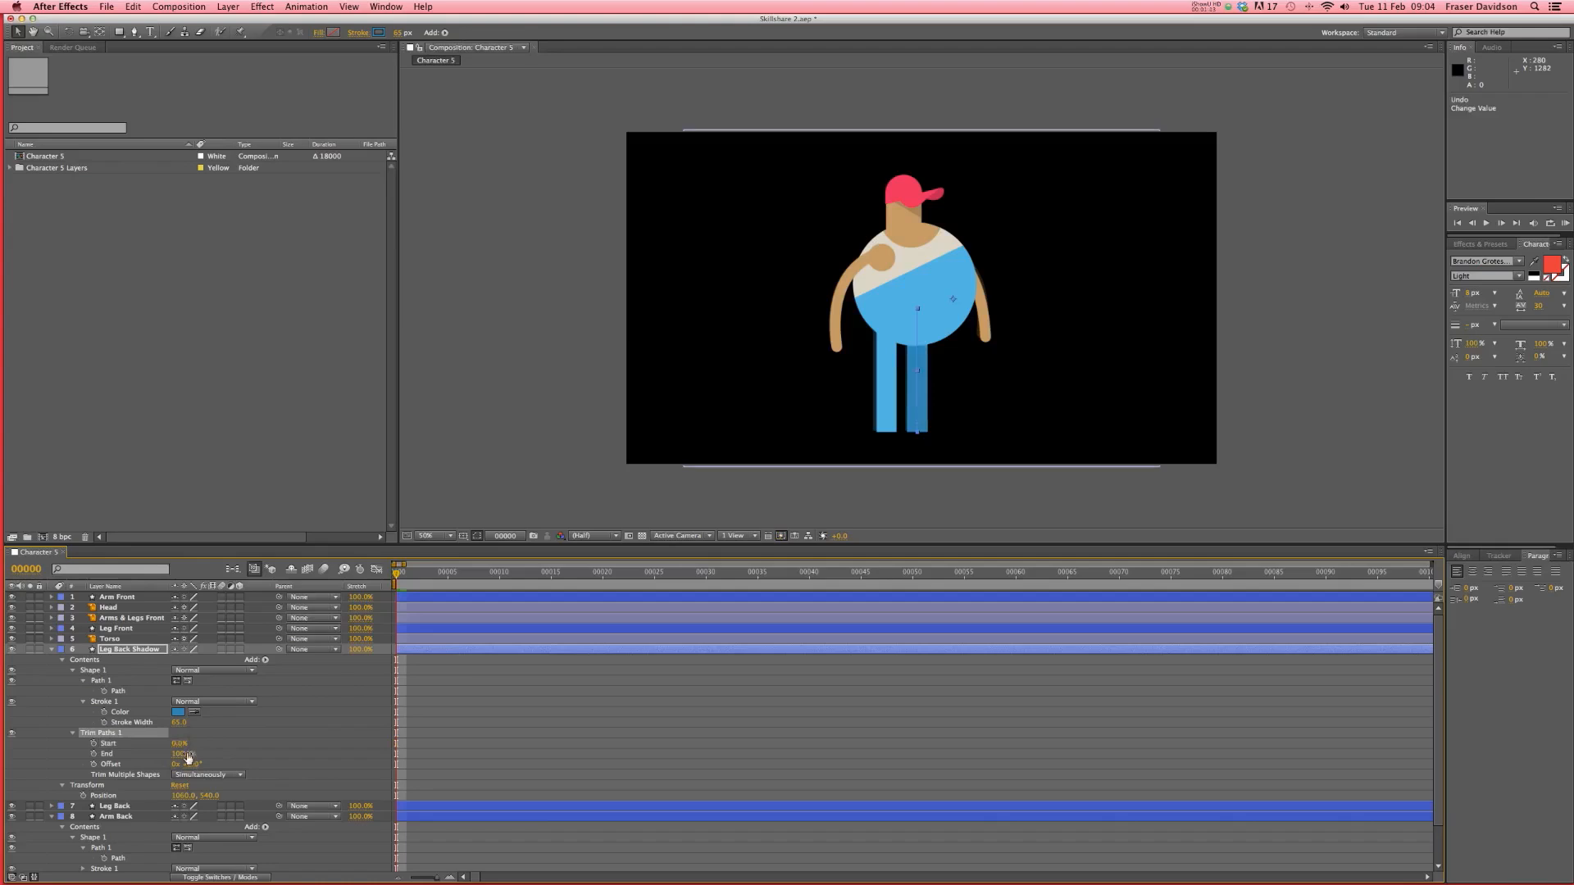
pyautogui.moveTo(183, 754); pyautogui.dragTo(160, 752)
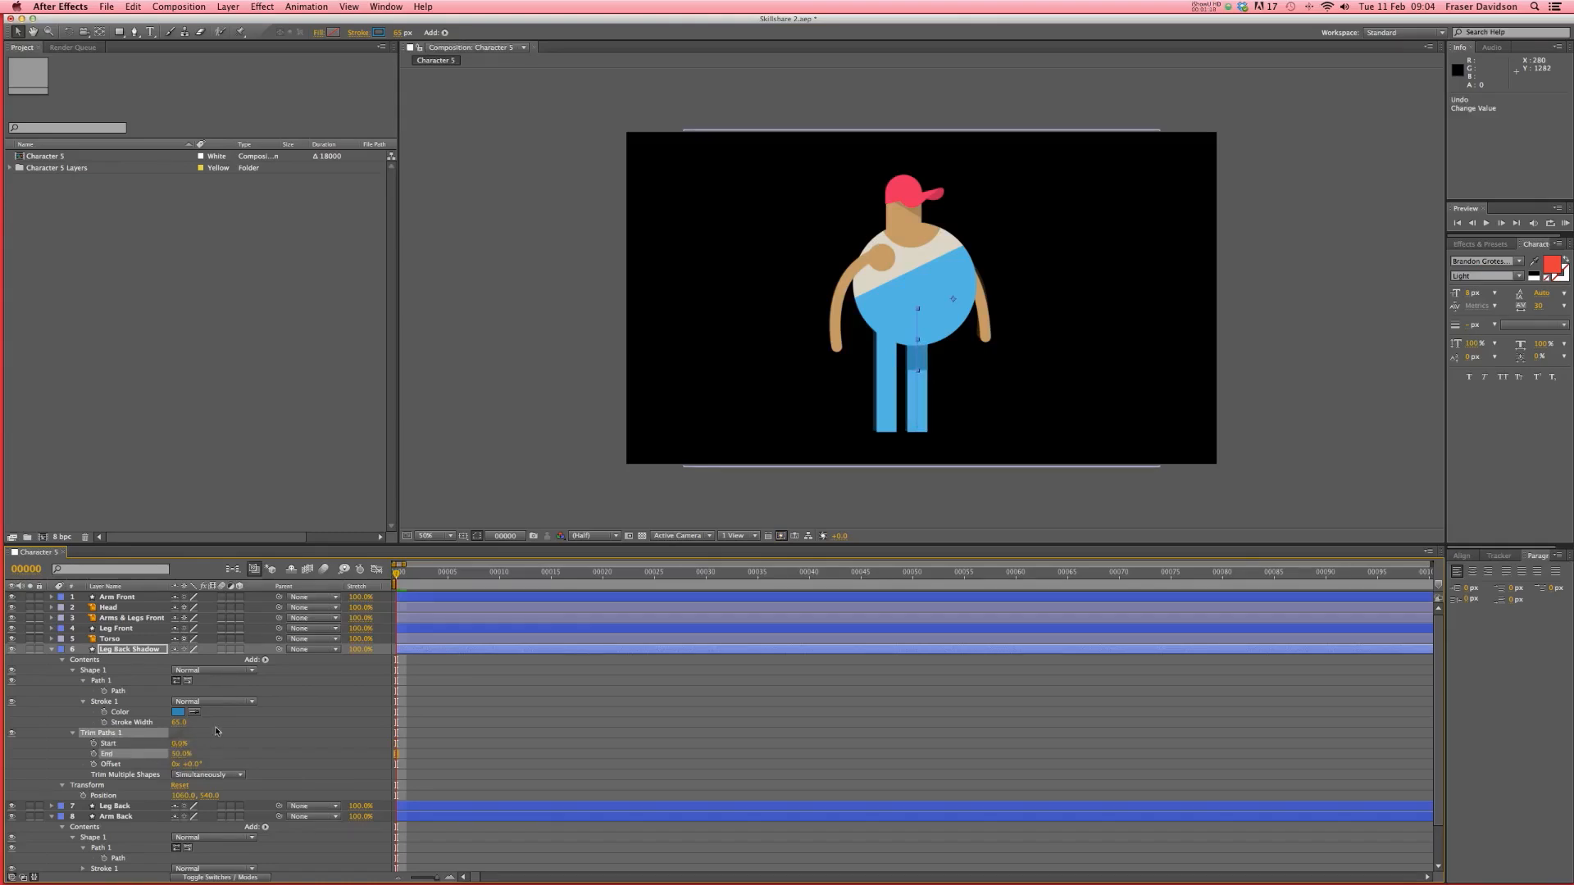
pyautogui.click(508, 739)
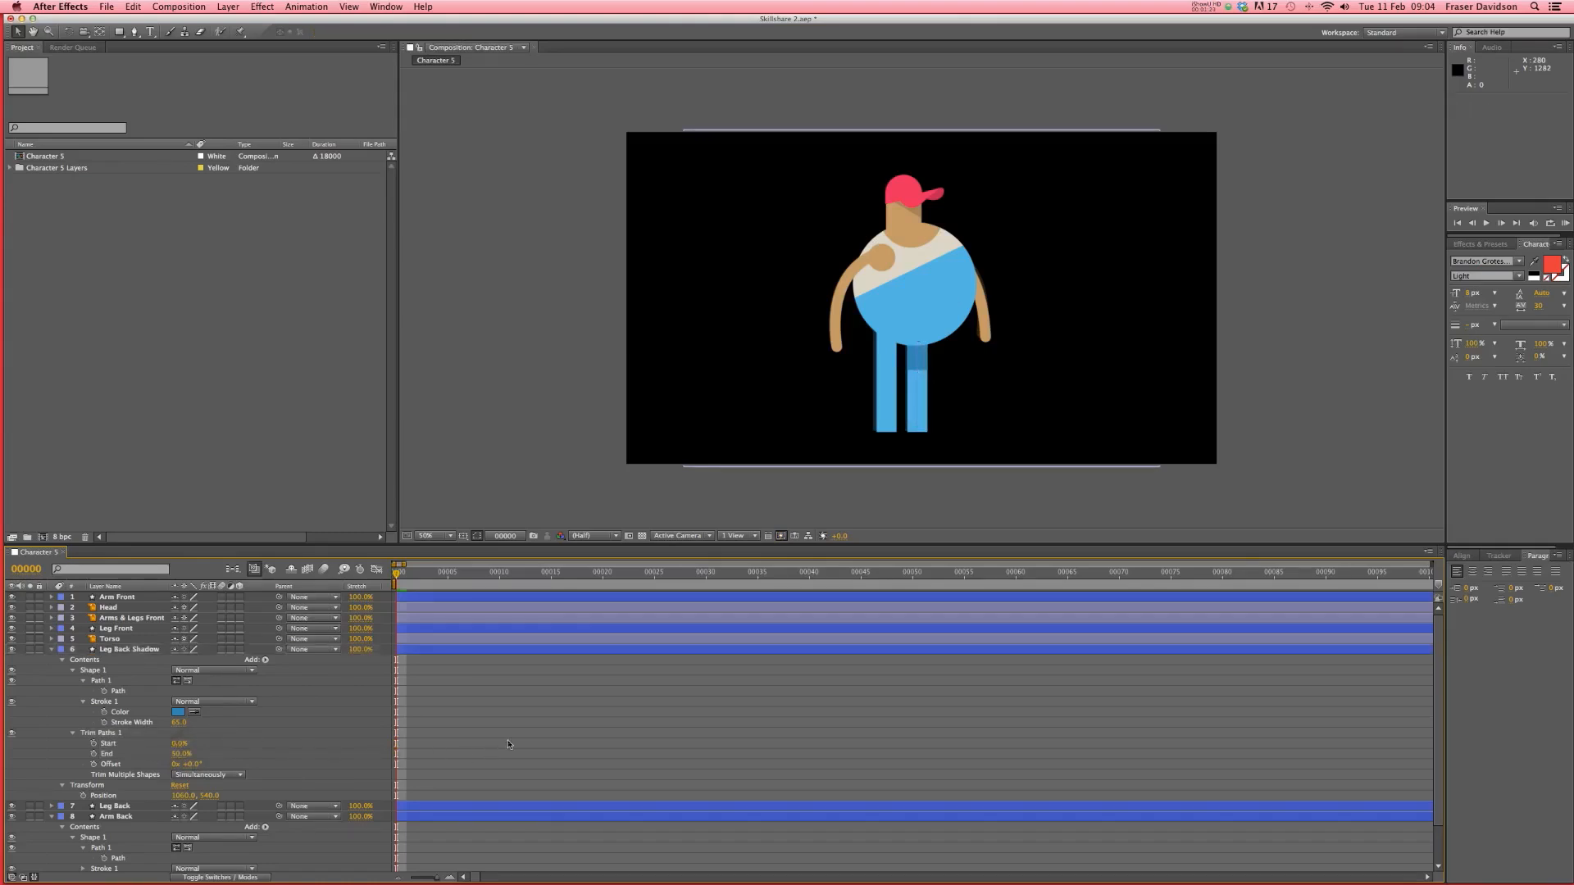
pyautogui.press('super+s')
# - Collapse the open layers, solo the original Arms & Legs Front and Arms & Legs Back artwork layers, and delete both
pyautogui.click(46, 650)
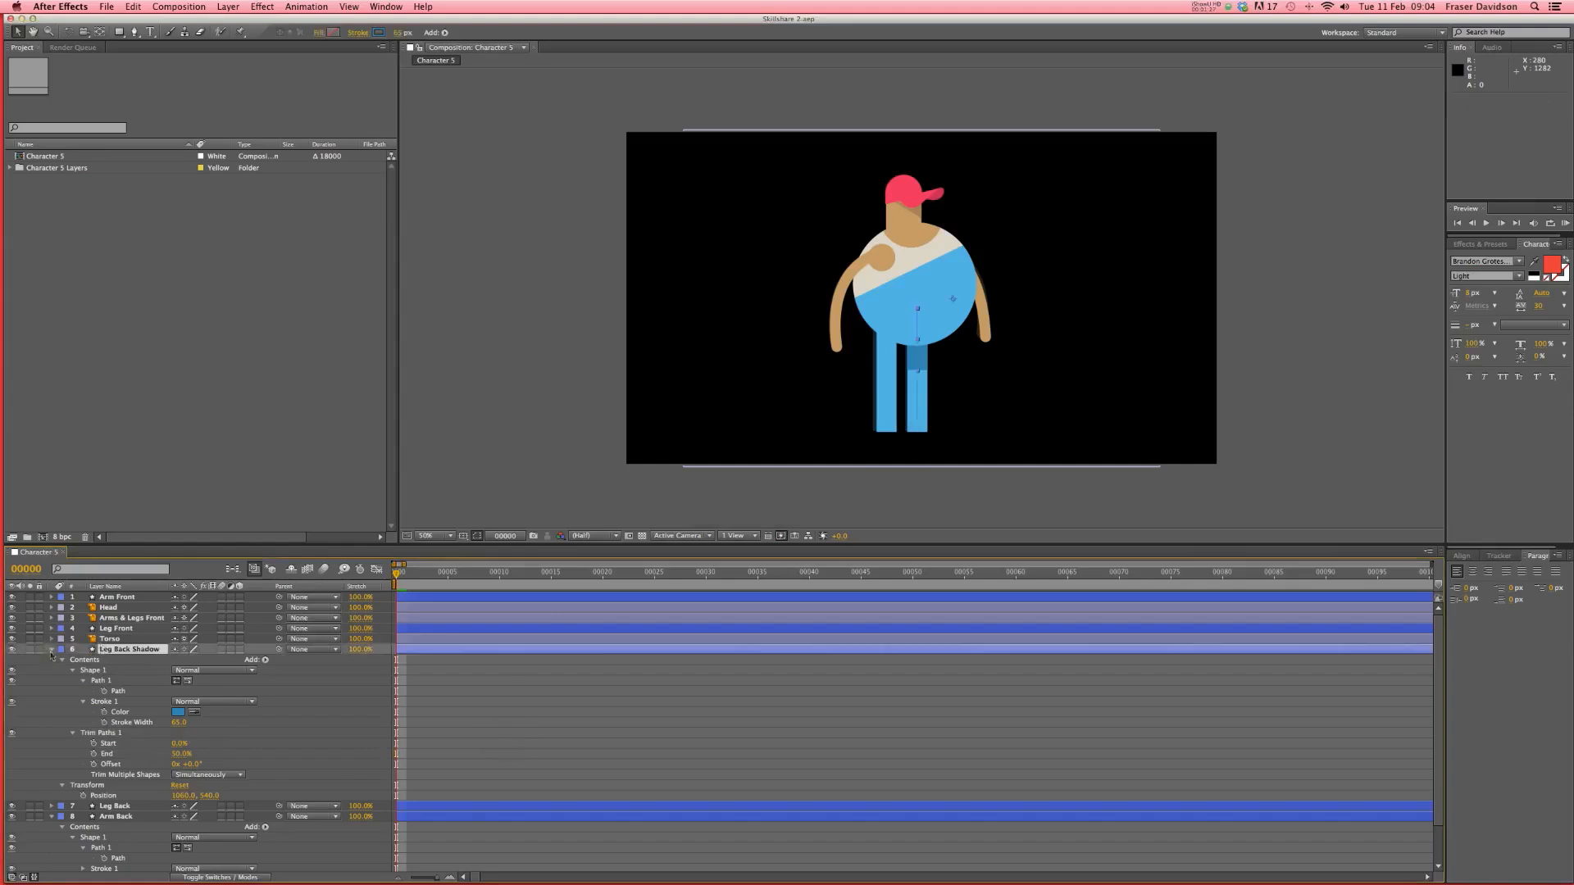
pyautogui.click(51, 650)
pyautogui.click(52, 671)
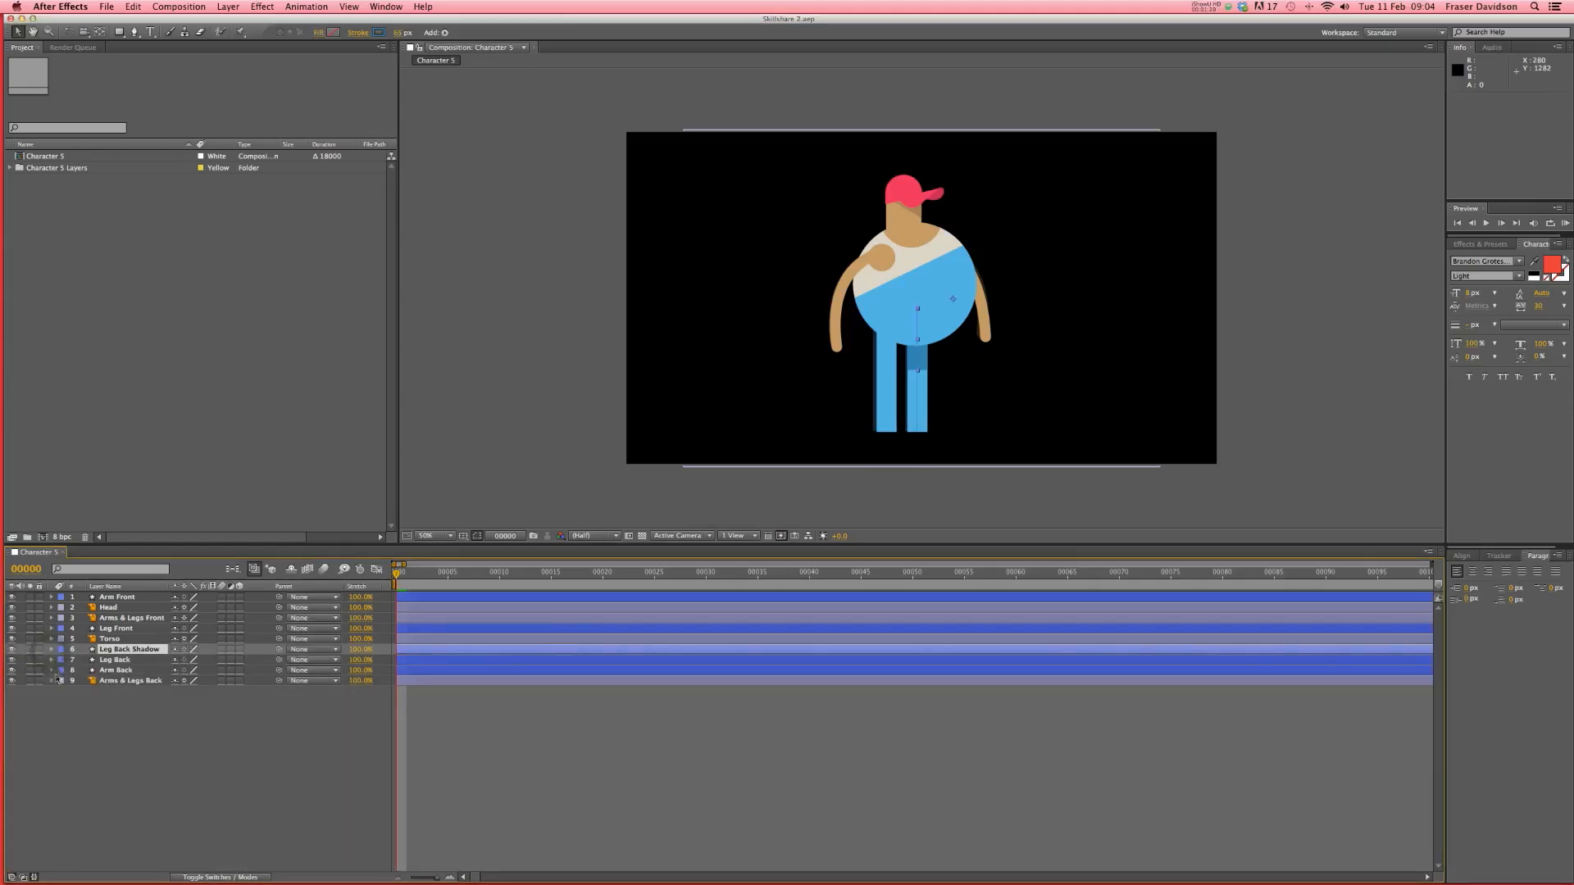
pyautogui.click(126, 681)
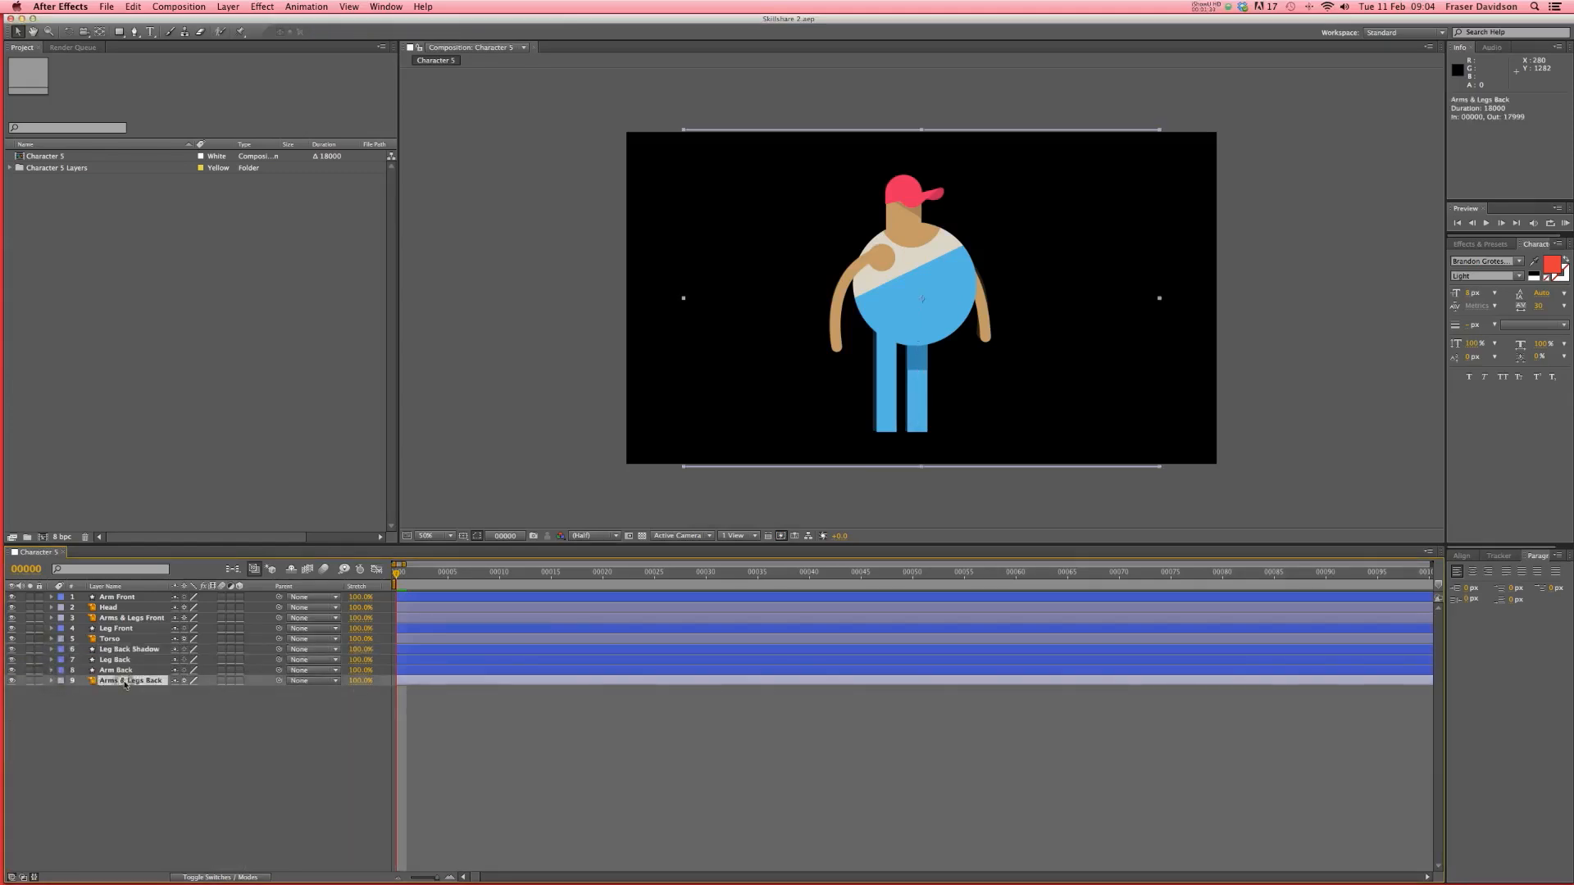
pyautogui.click(29, 682)
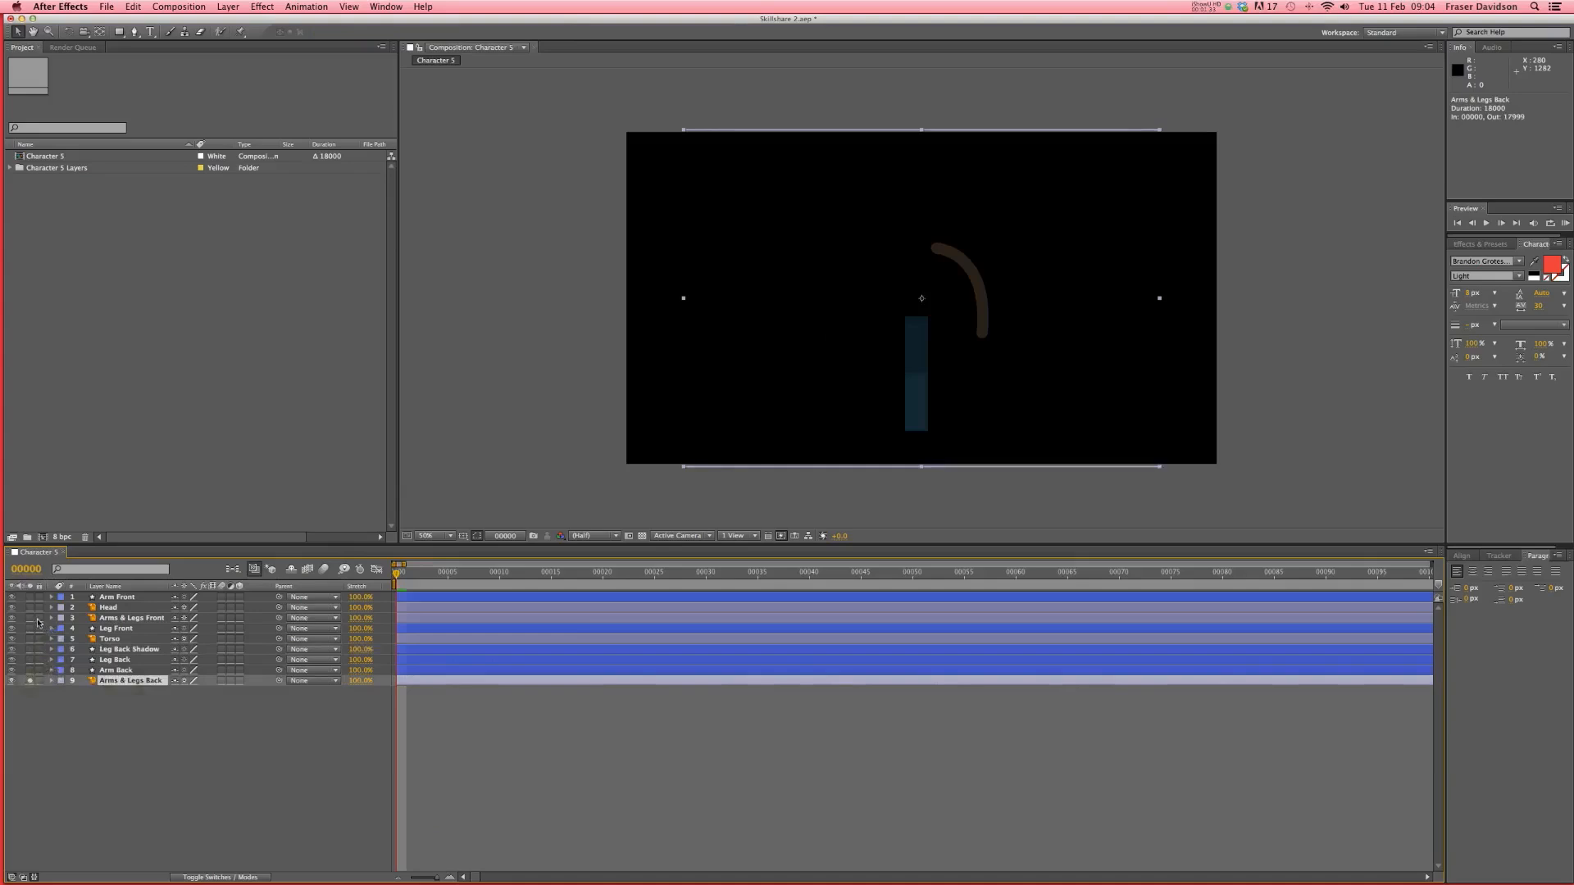
pyautogui.click(29, 618)
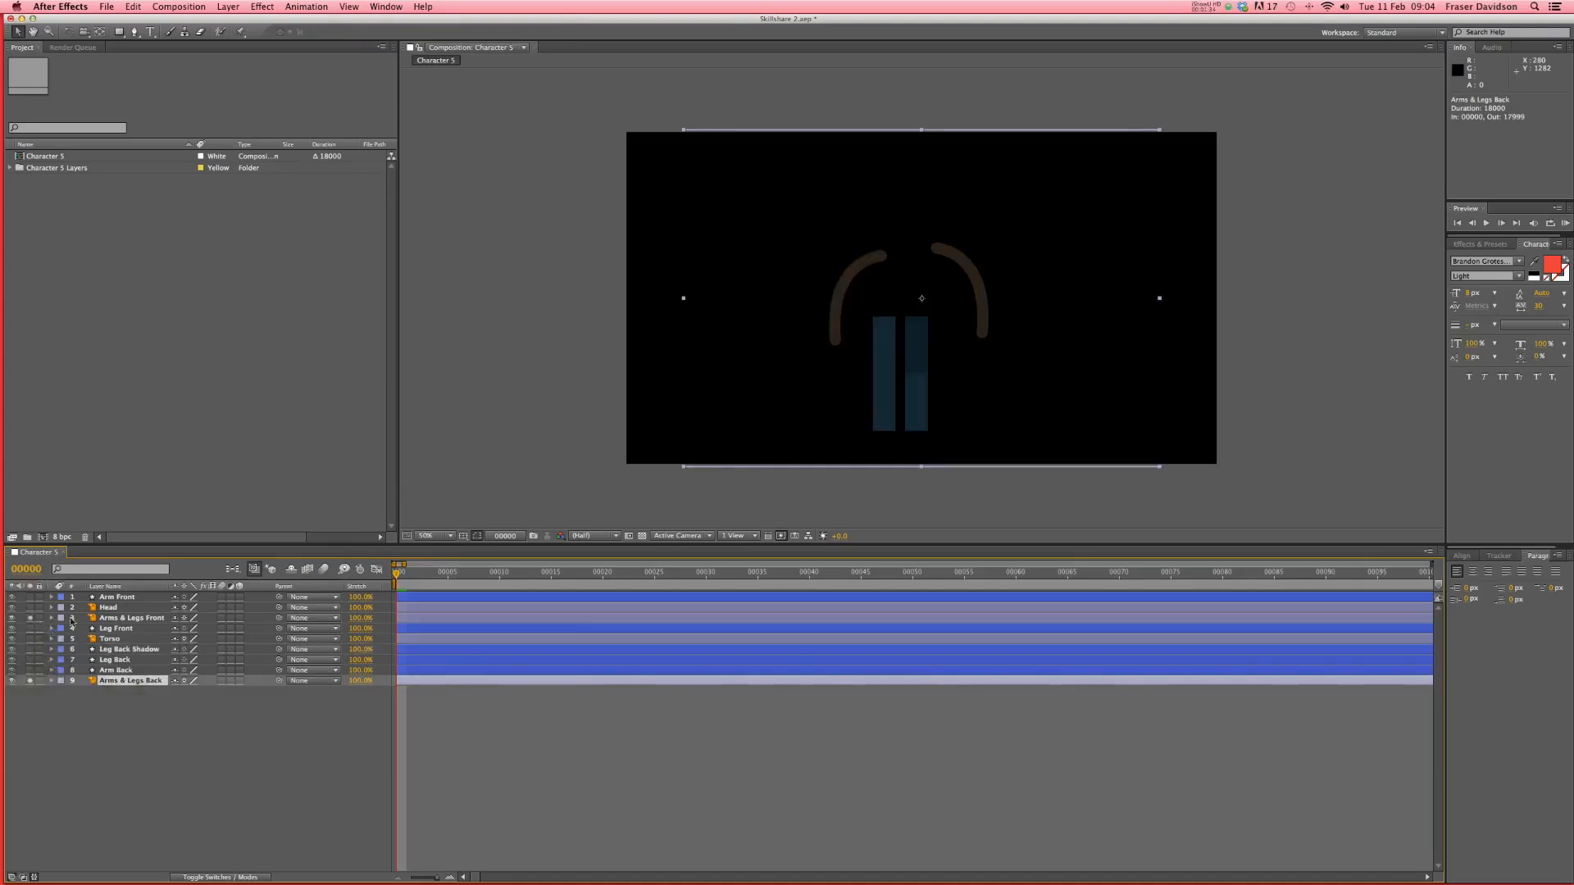
pyautogui.keyDown('super'); pyautogui.click(122, 619); pyautogui.keyUp('super')
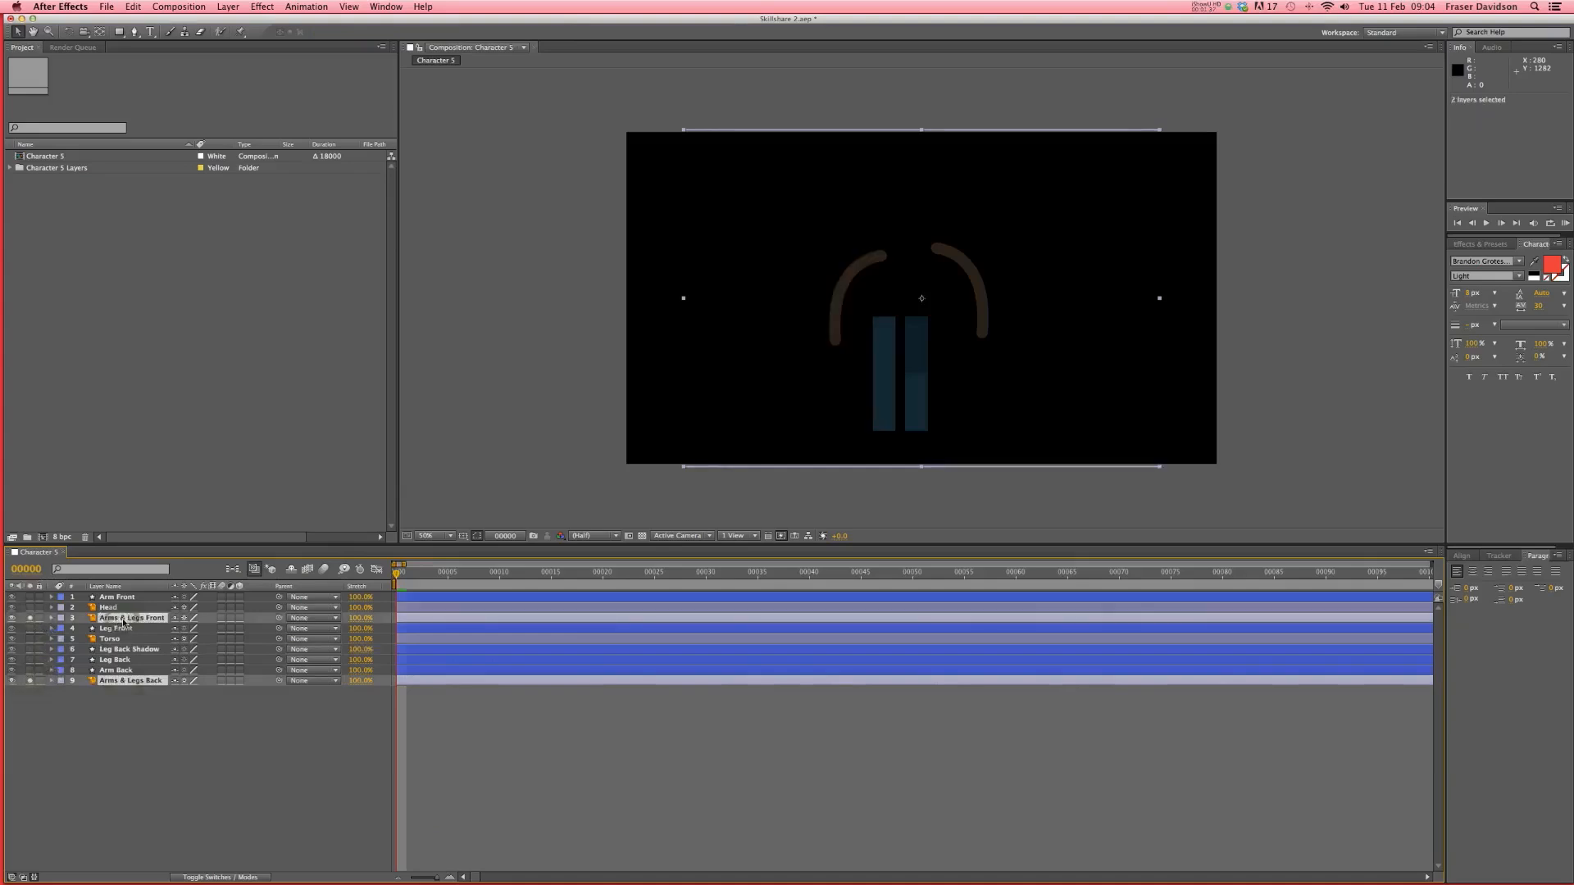
pyautogui.press('Delete')
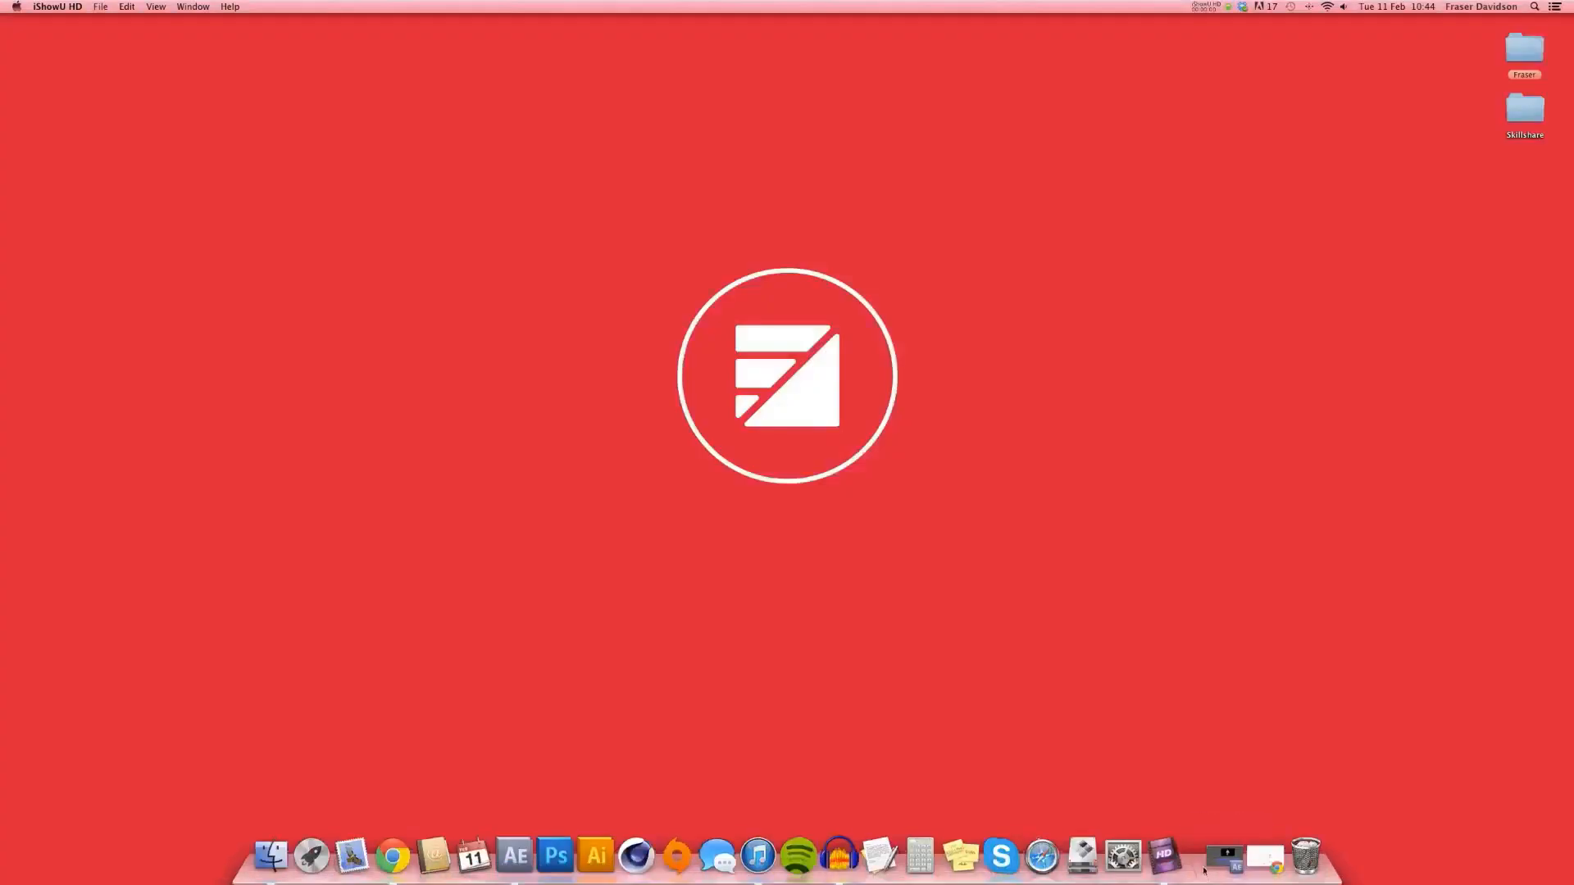
# - Switch to the minimized After Effects window and identify the Head and Torso layers in the Character 5 composition
pyautogui.click(1219, 859)
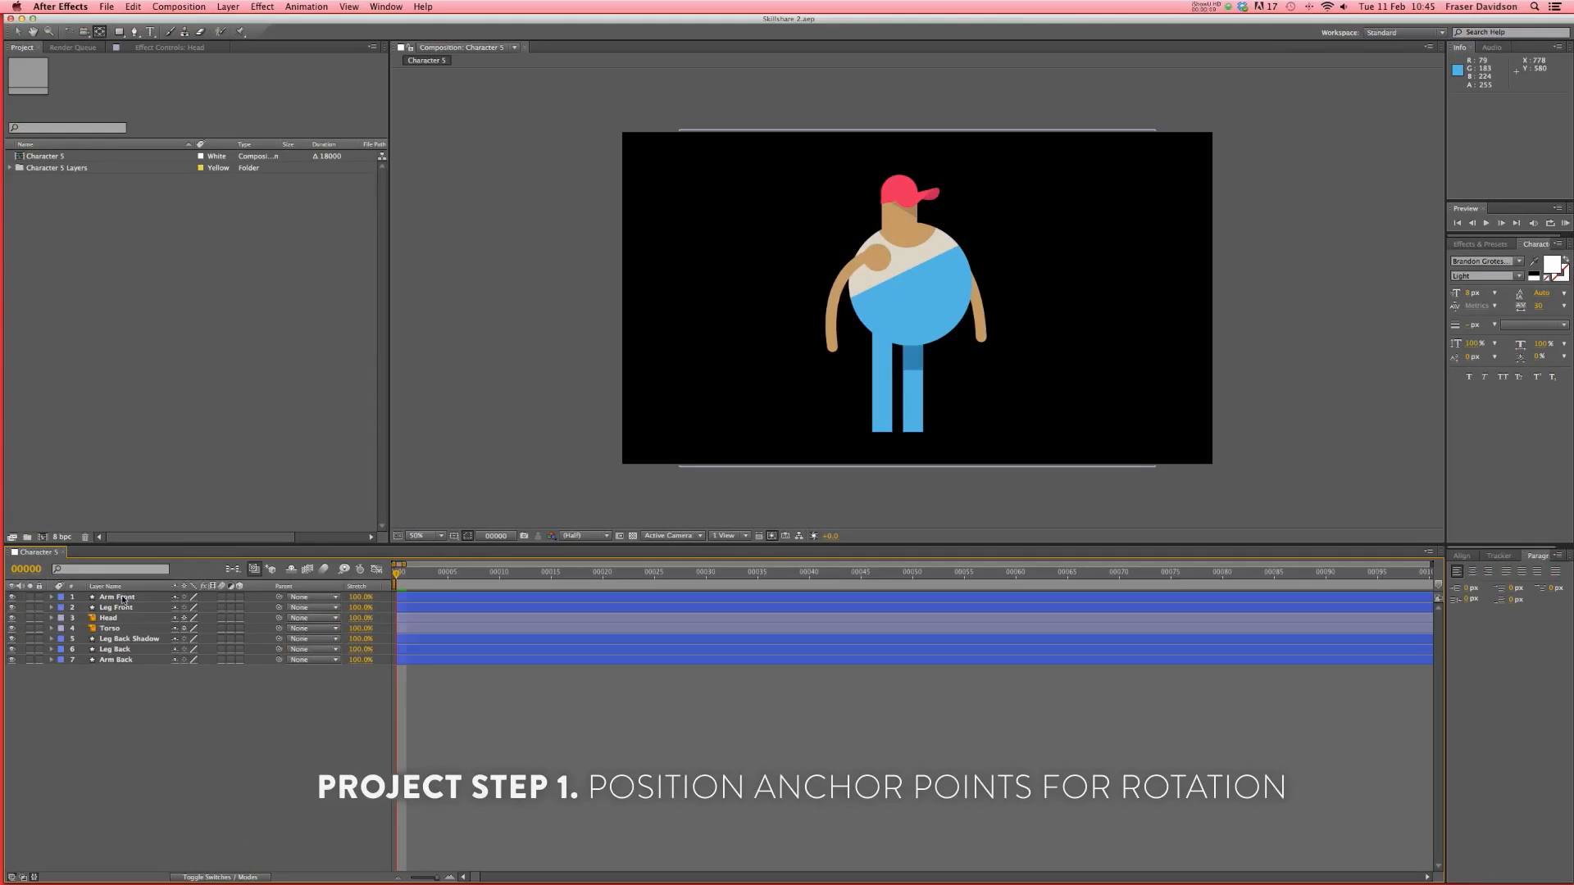
pyautogui.click(112, 619)
pyautogui.click(110, 628)
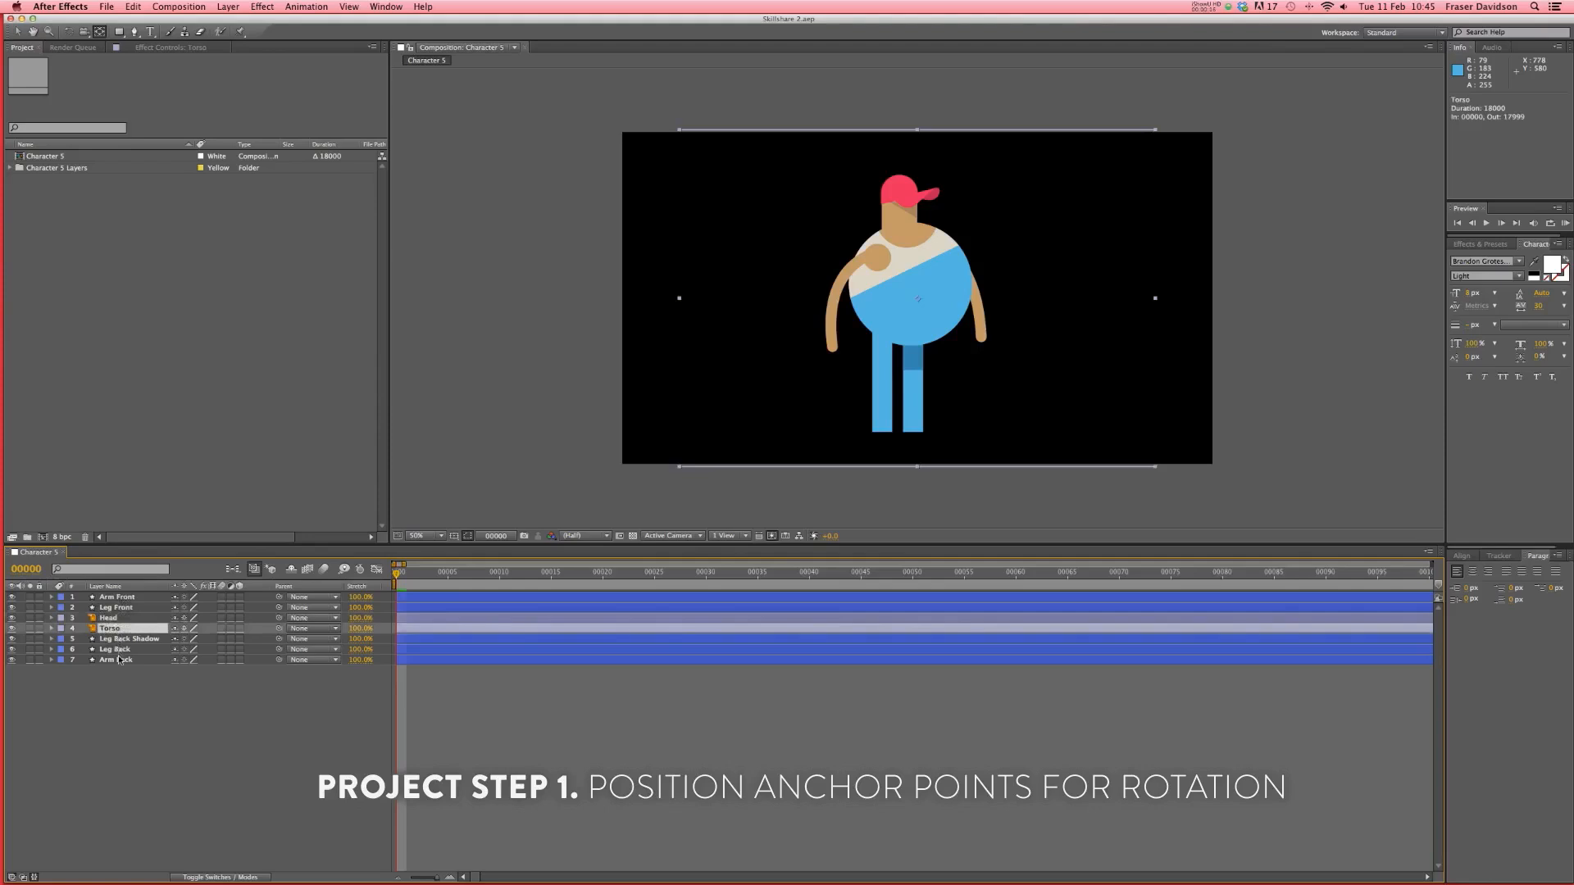
pyautogui.click(245, 738)
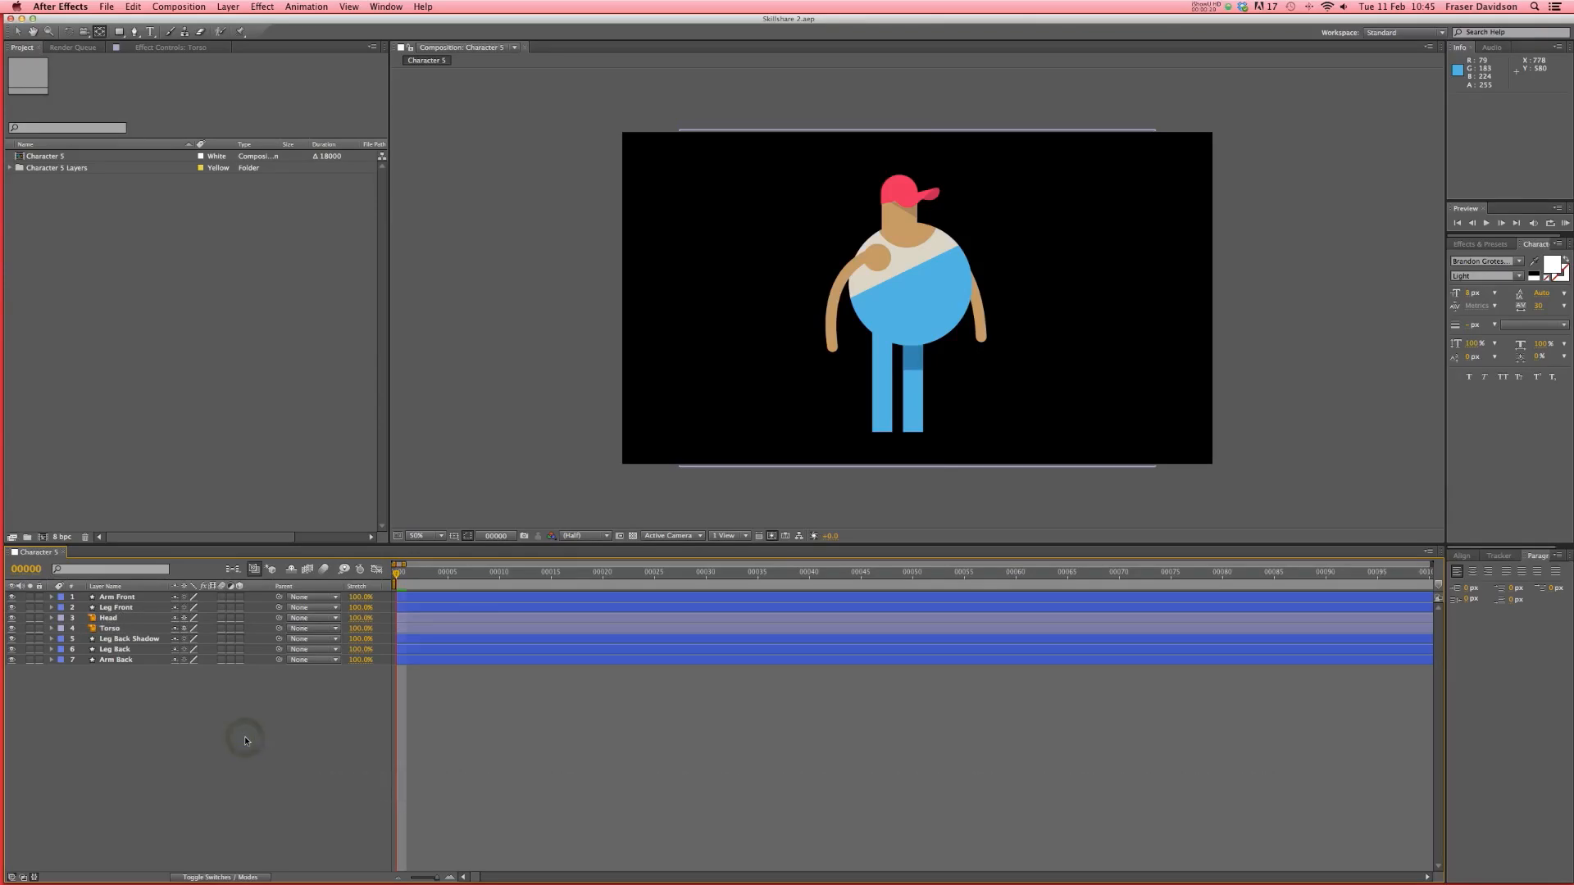
# - Check the anchor point positions of the character's head, torso, arm and leg layers one by one
pyautogui.click(116, 617)
pyautogui.press('Return')
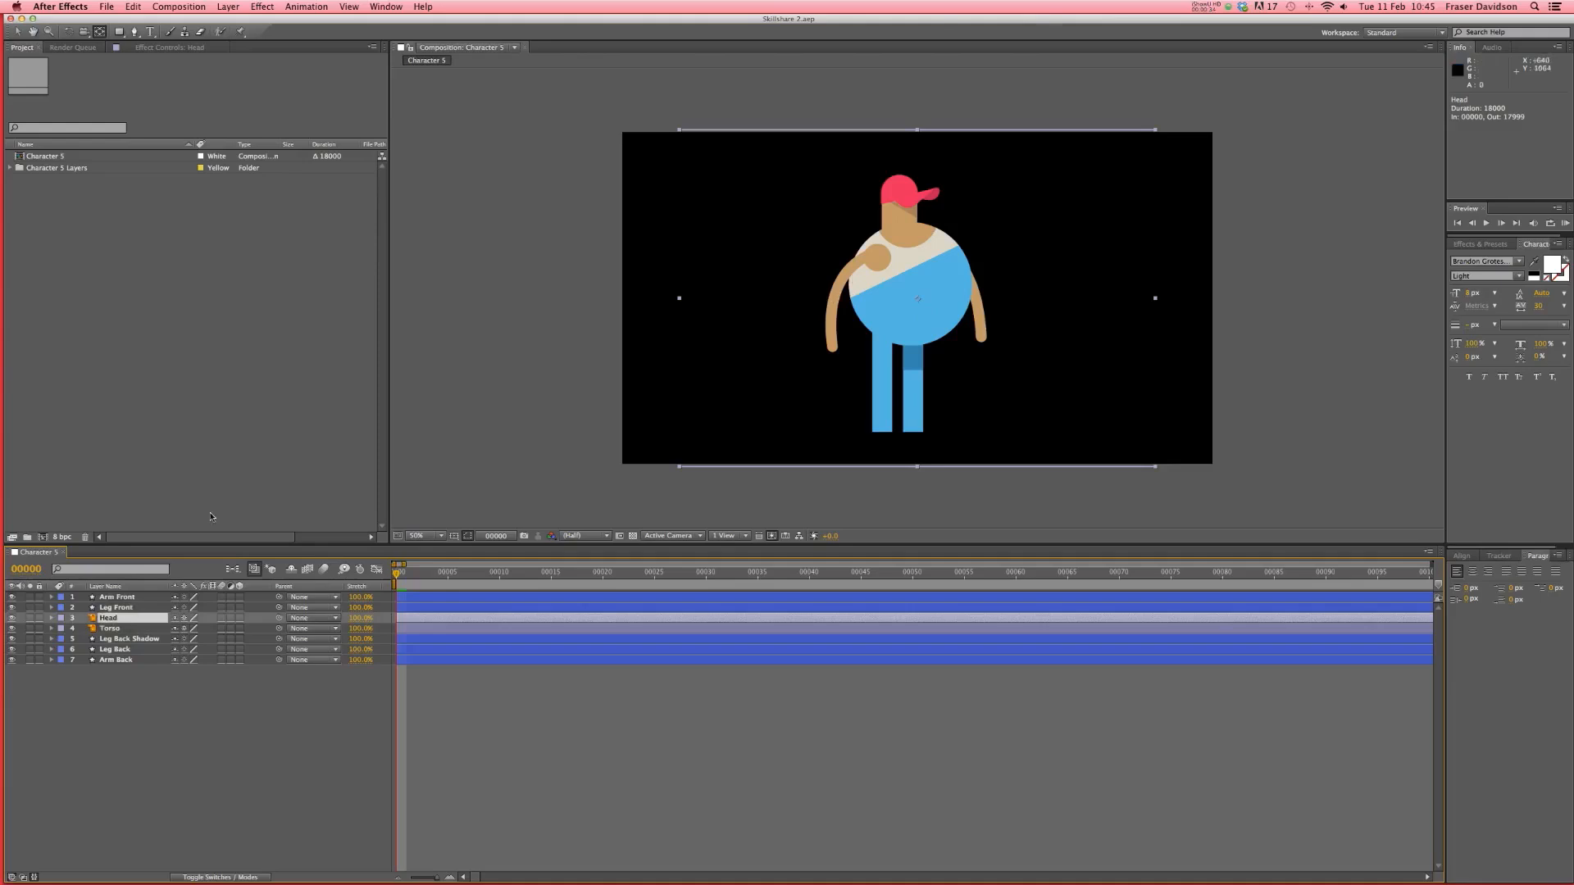
pyautogui.click(126, 633)
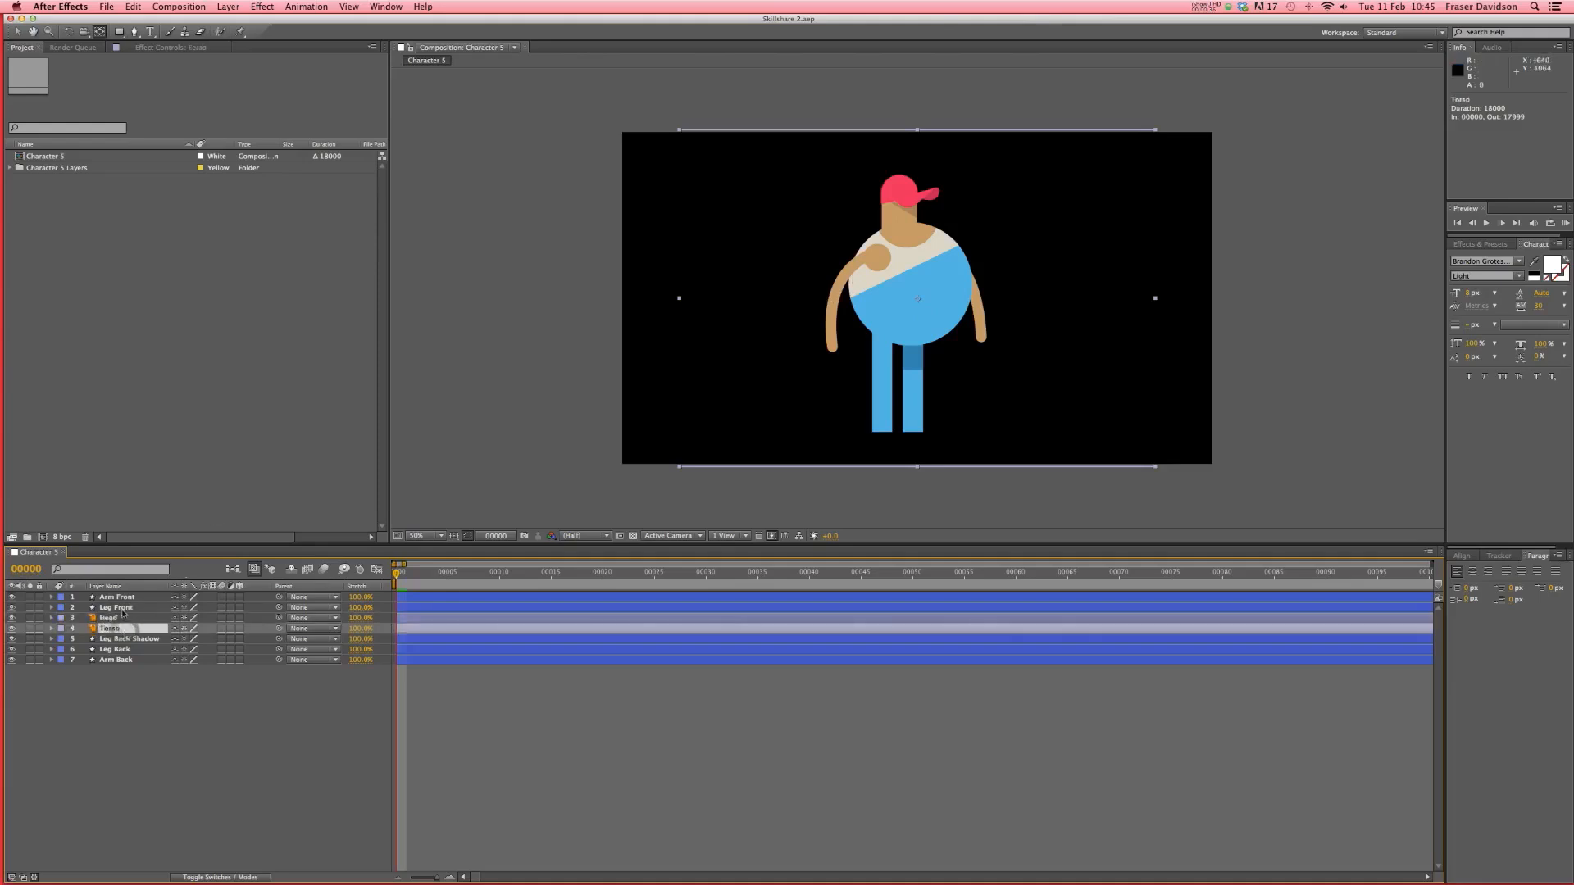
pyautogui.click(121, 607)
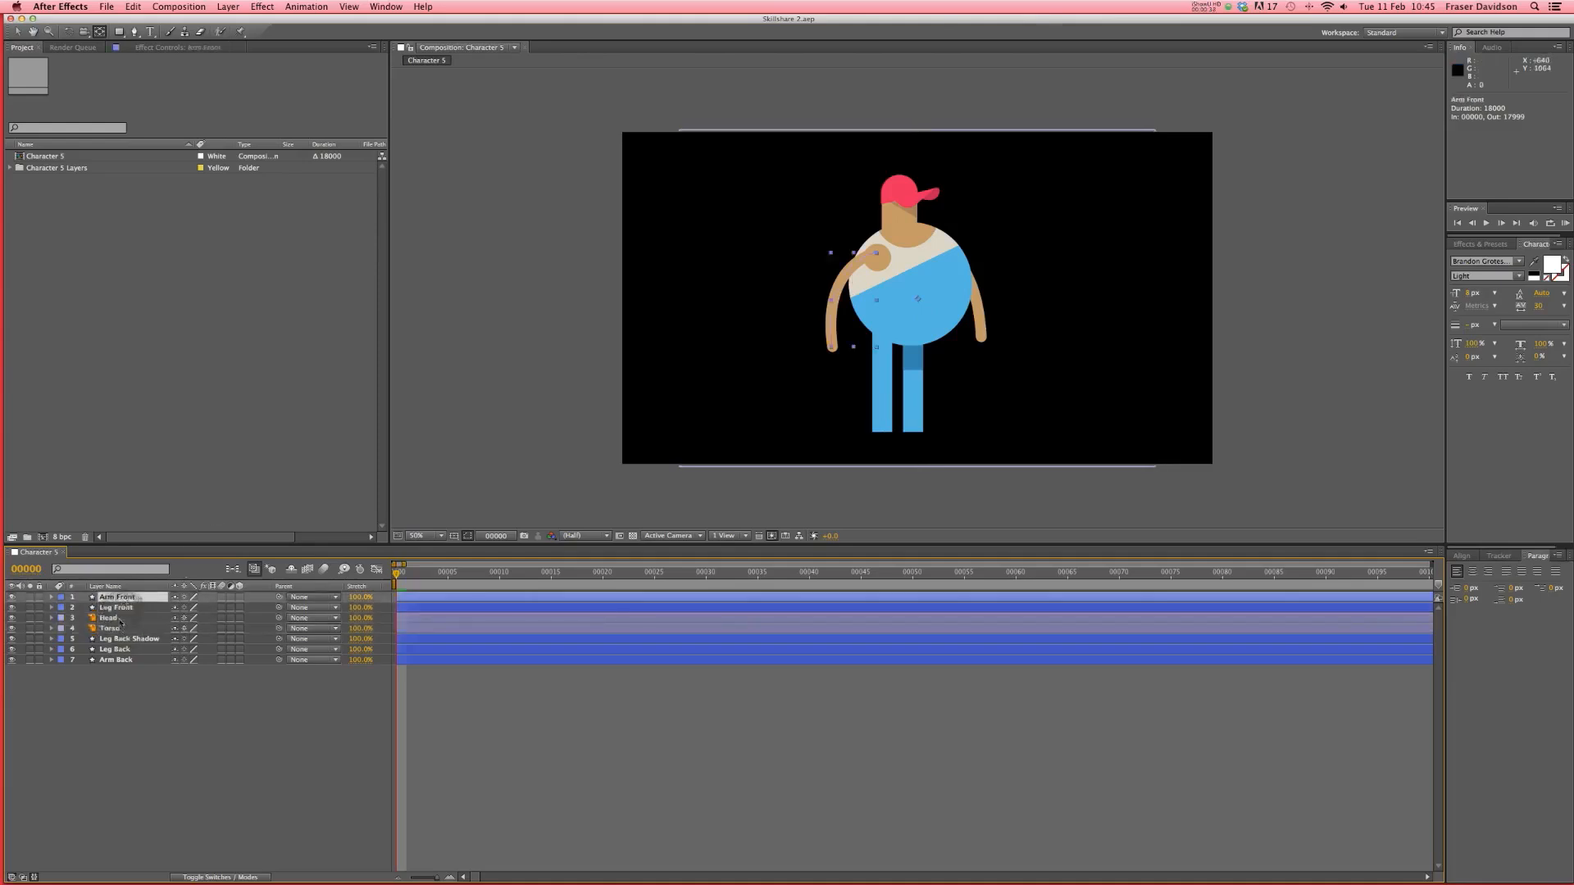
pyautogui.click(119, 639)
pyautogui.click(119, 650)
pyautogui.click(119, 660)
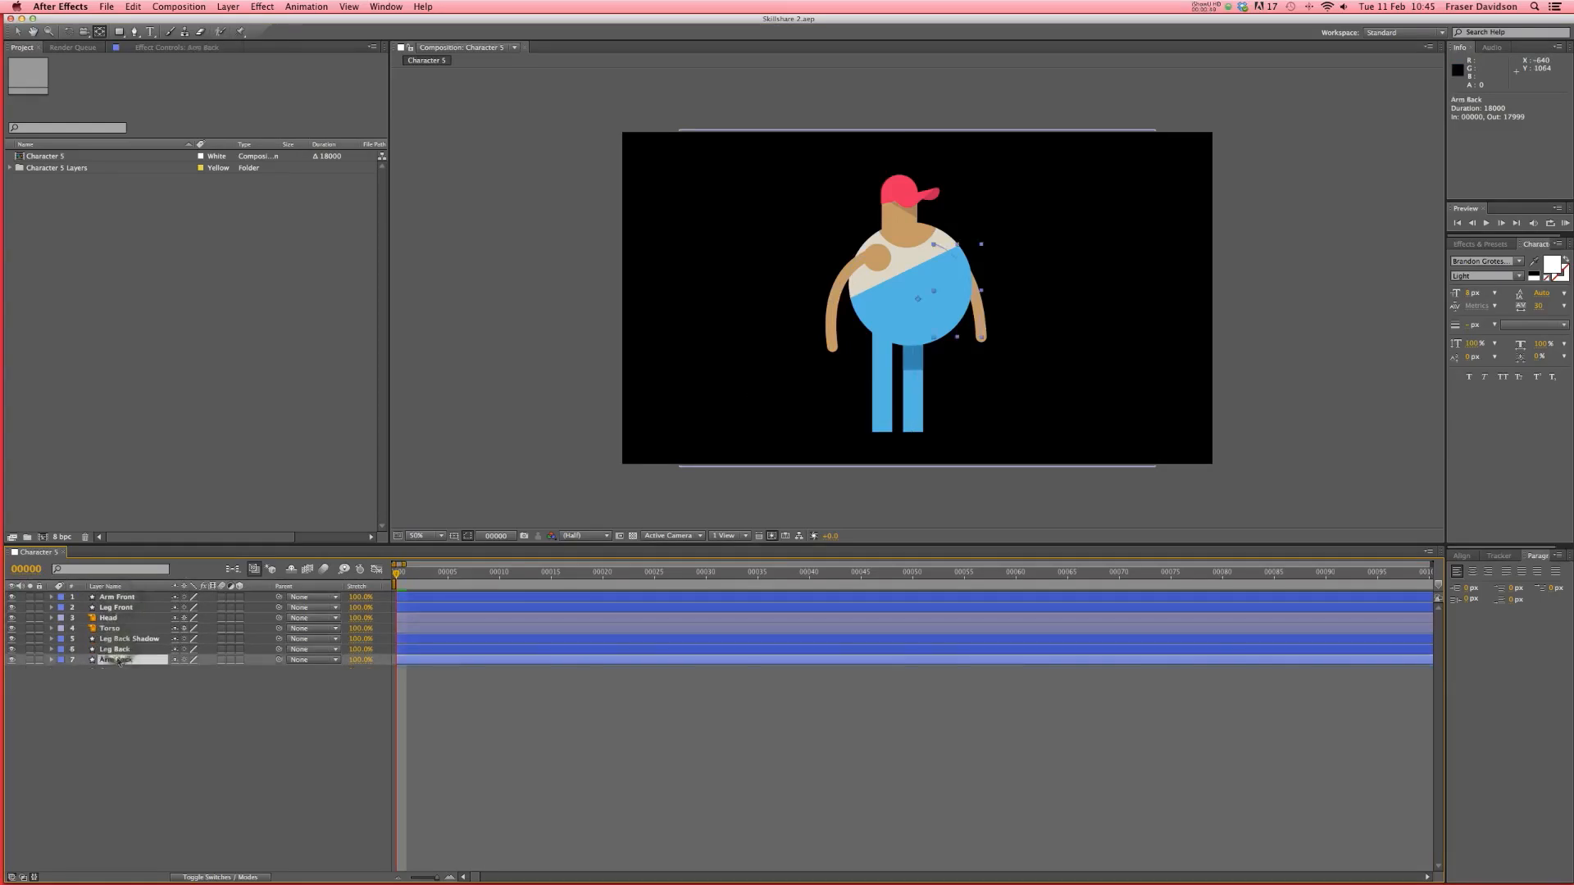
# - Reveal the Head layer's transform properties in the timeline
pyautogui.click(118, 619)
pyautogui.press('Return')
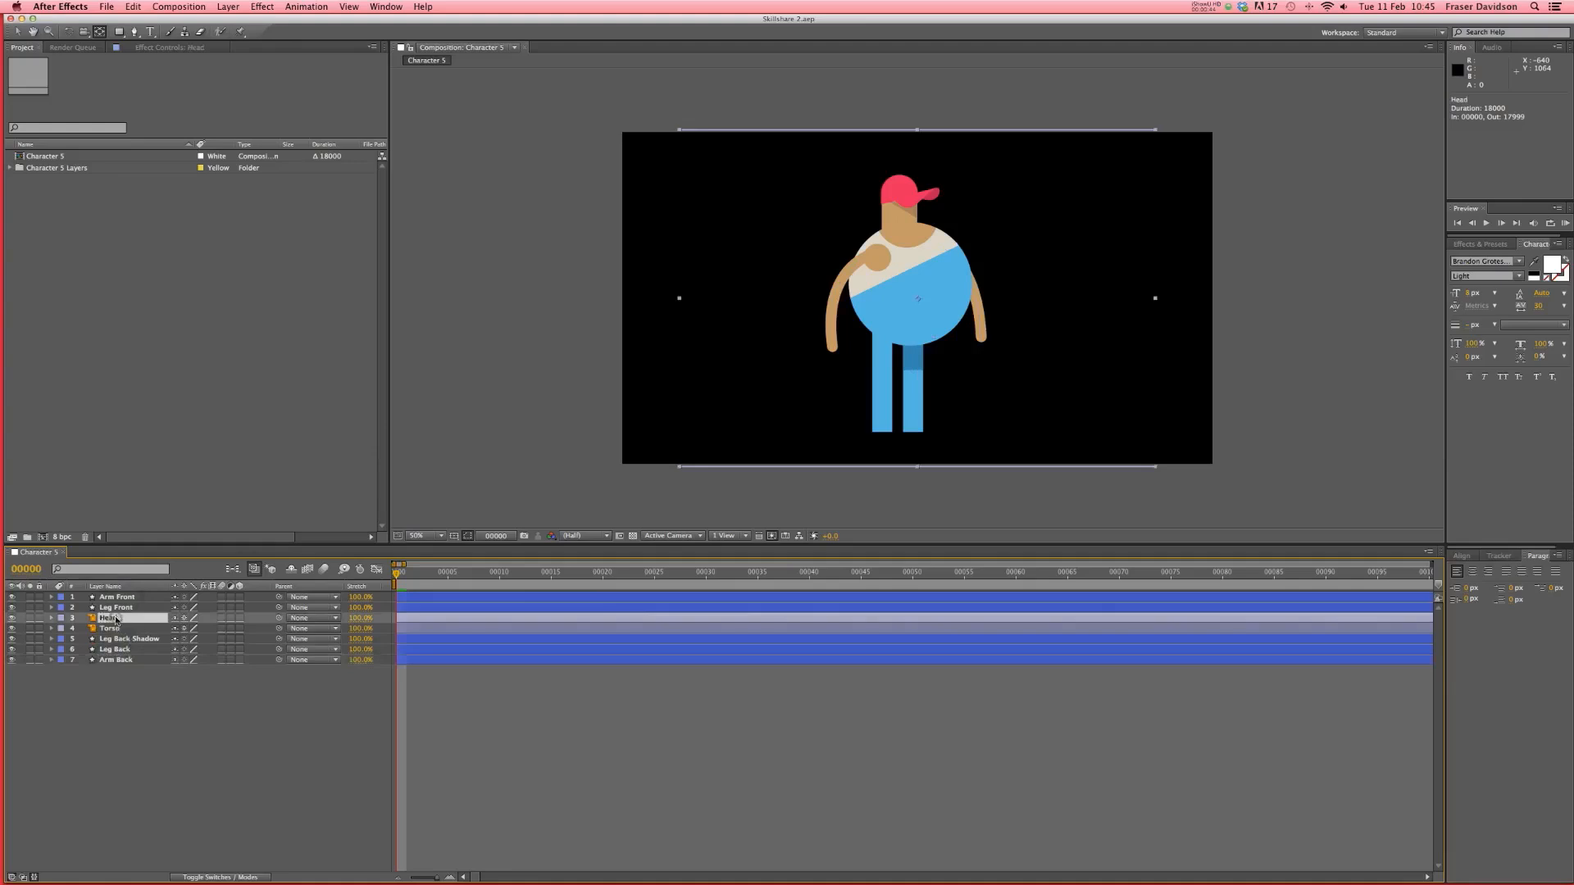
pyautogui.click(53, 619)
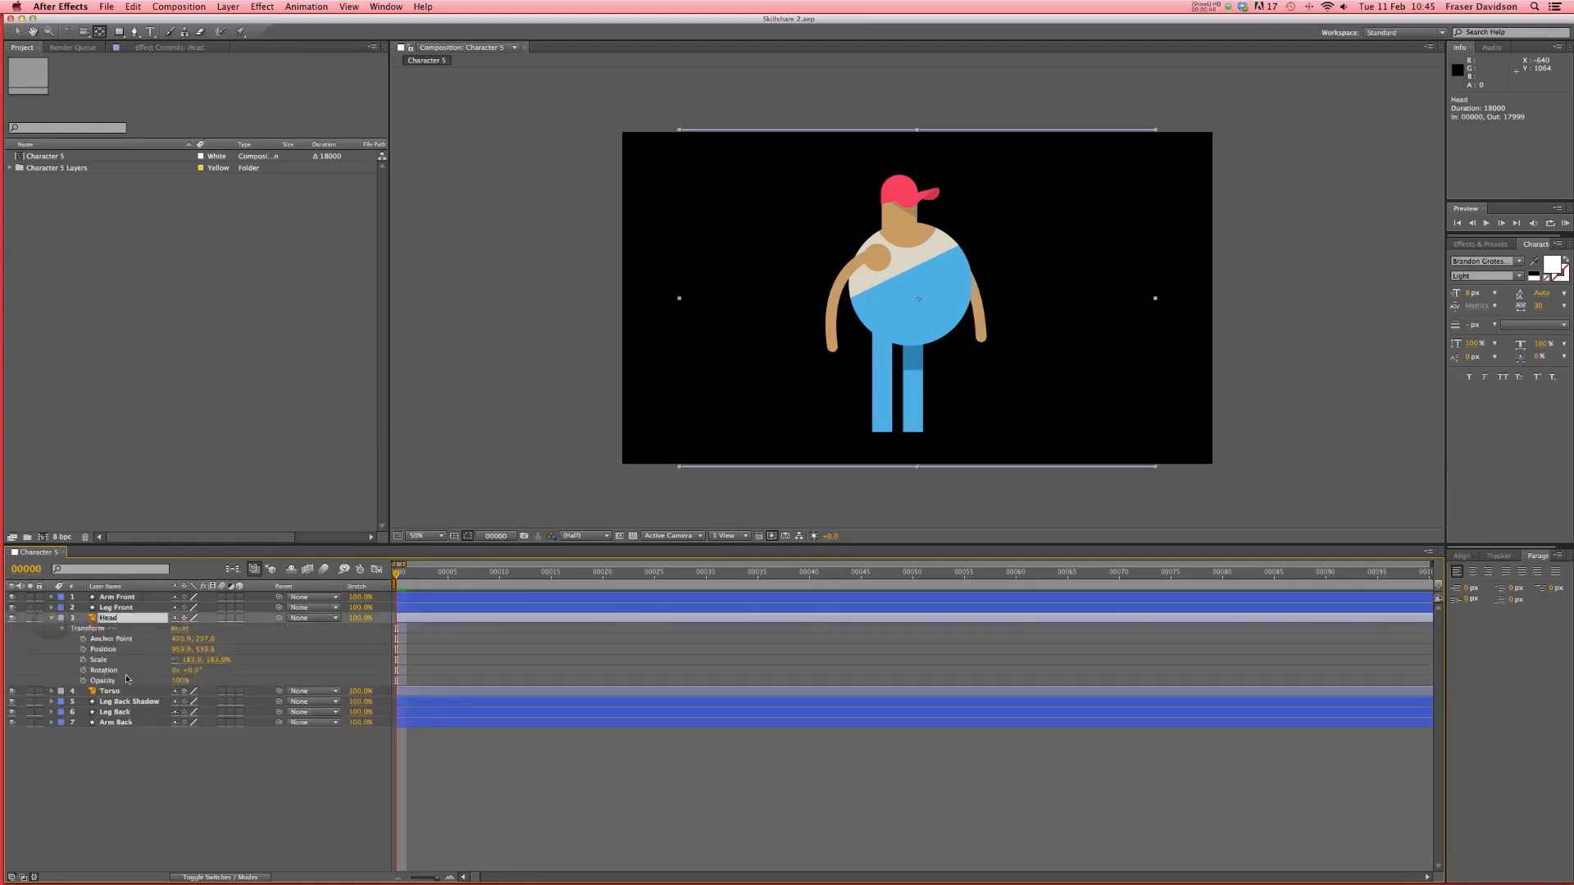
# - Move the Head layer's anchor point to the base of the neck, trying and undoing a head rotation before and after the move
pyautogui.moveTo(188, 671); pyautogui.dragTo(255, 670)
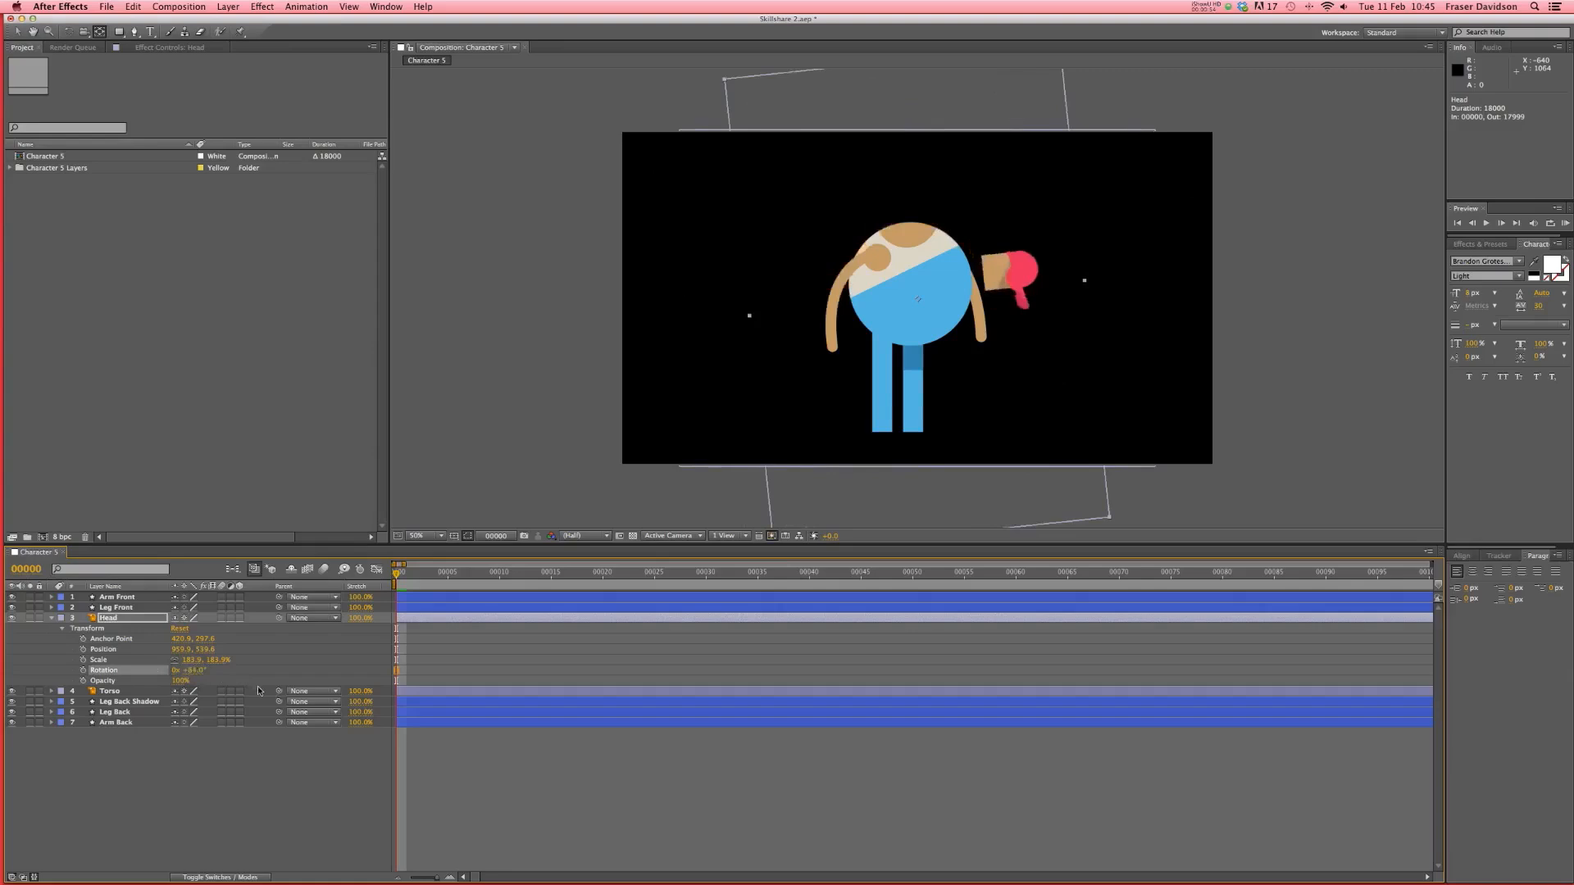
pyautogui.press('super+z')
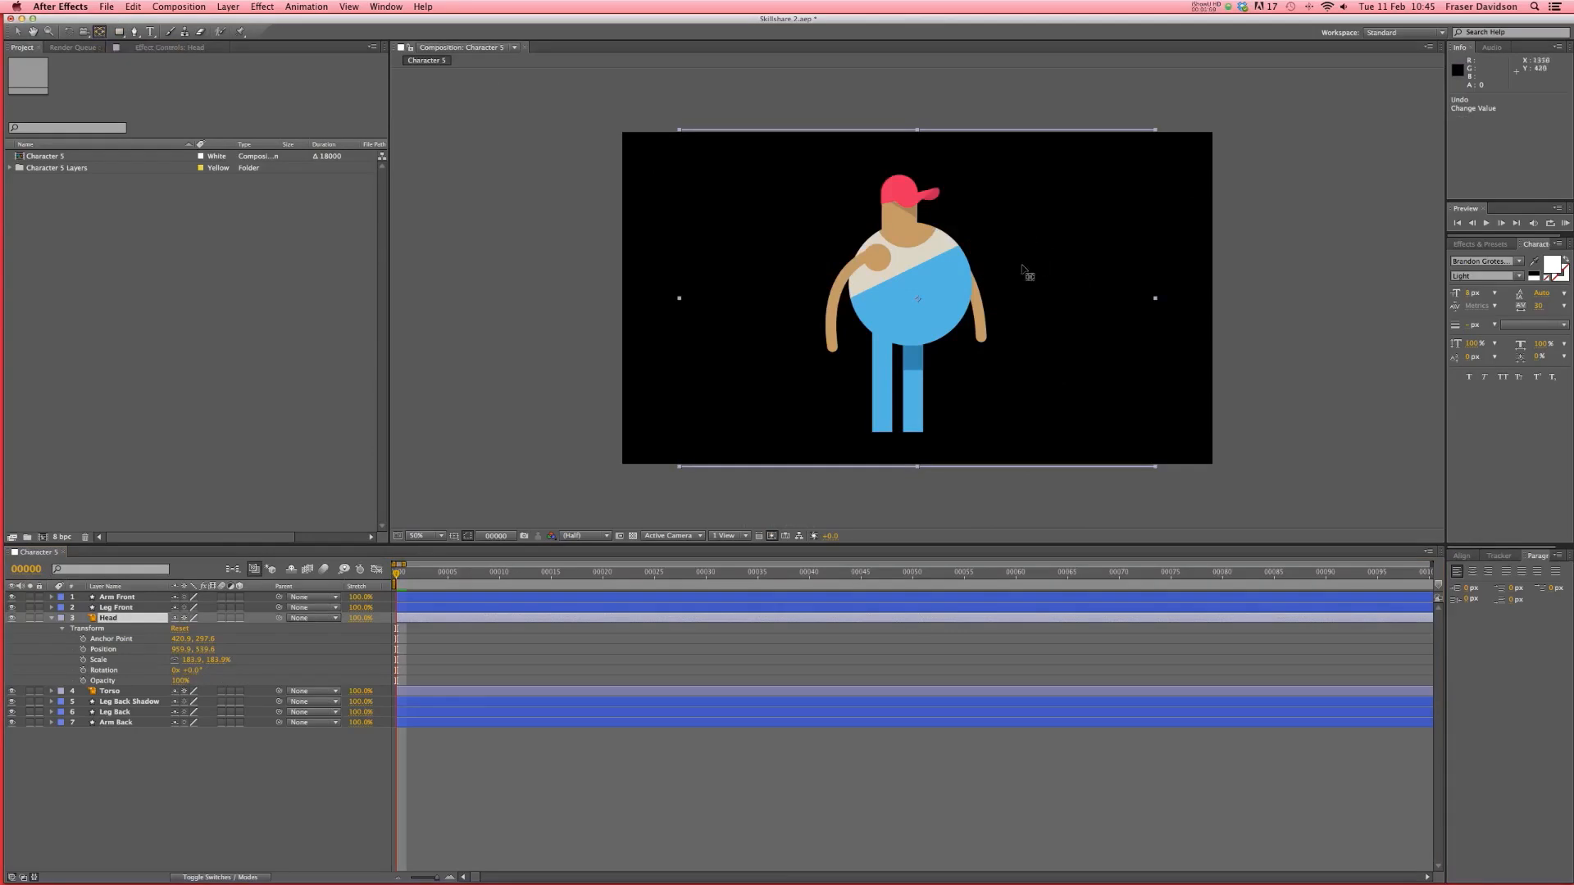
pyautogui.moveTo(920, 305); pyautogui.dragTo(895, 229)
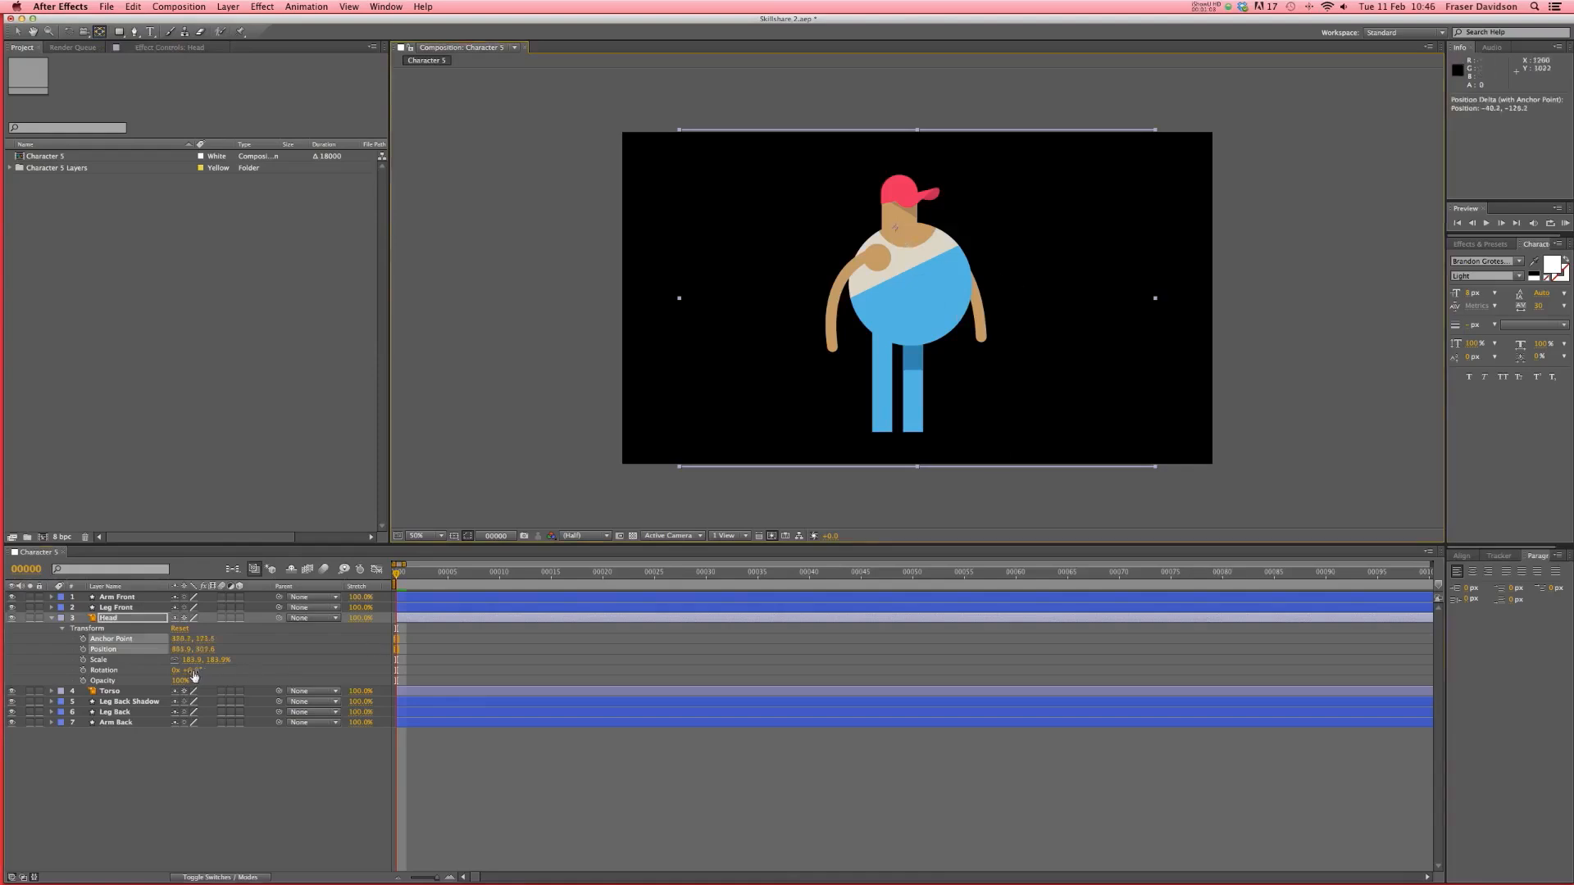
pyautogui.moveTo(197, 676); pyautogui.dragTo(195, 675)
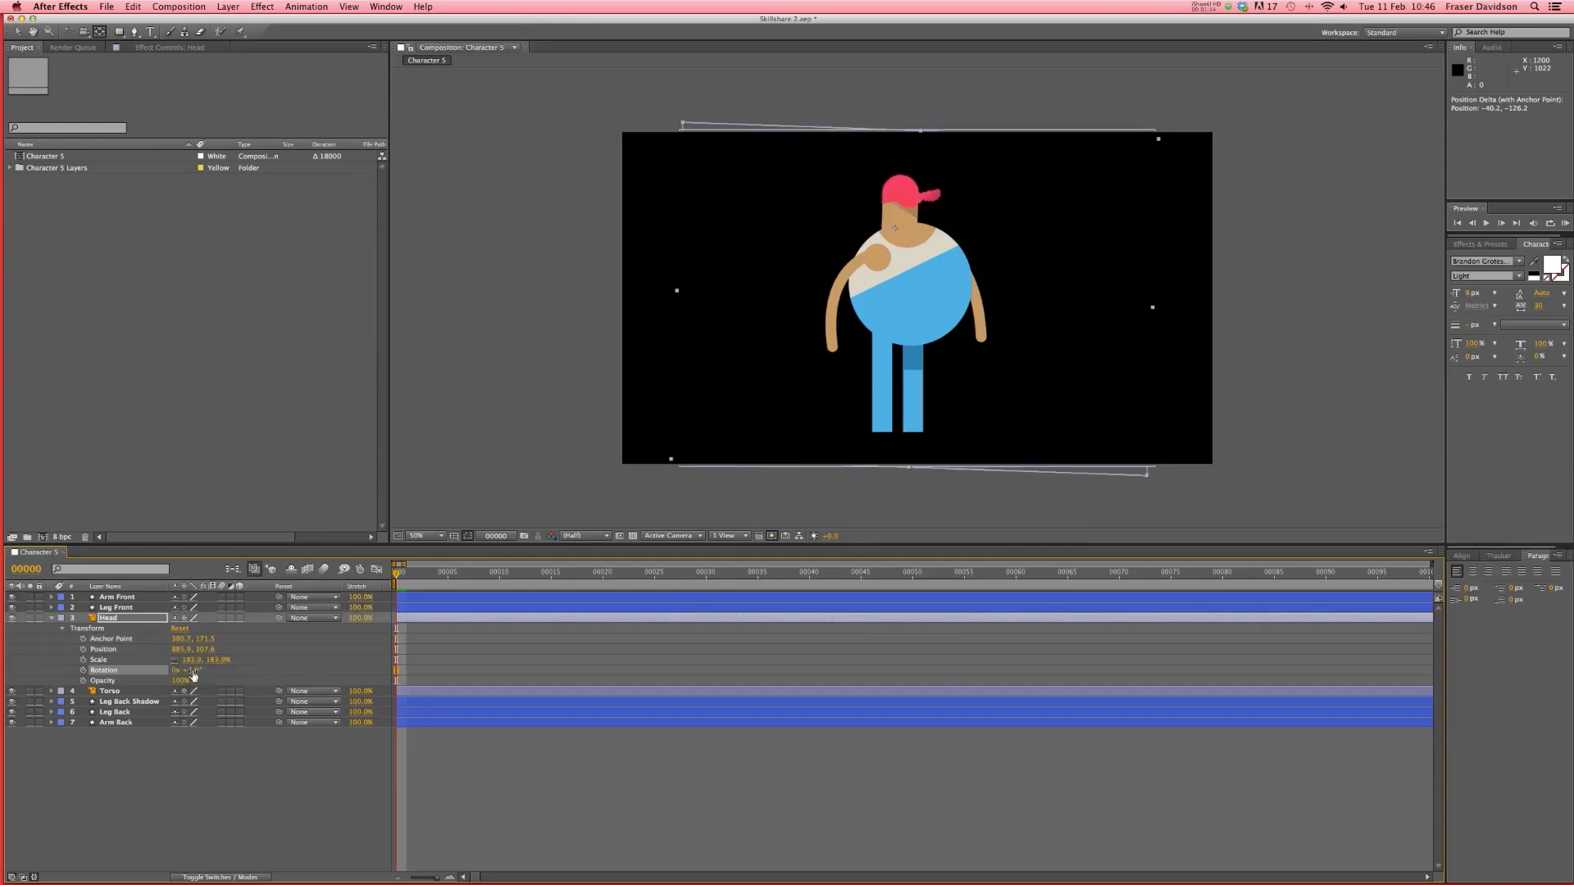
pyautogui.press('super+z')
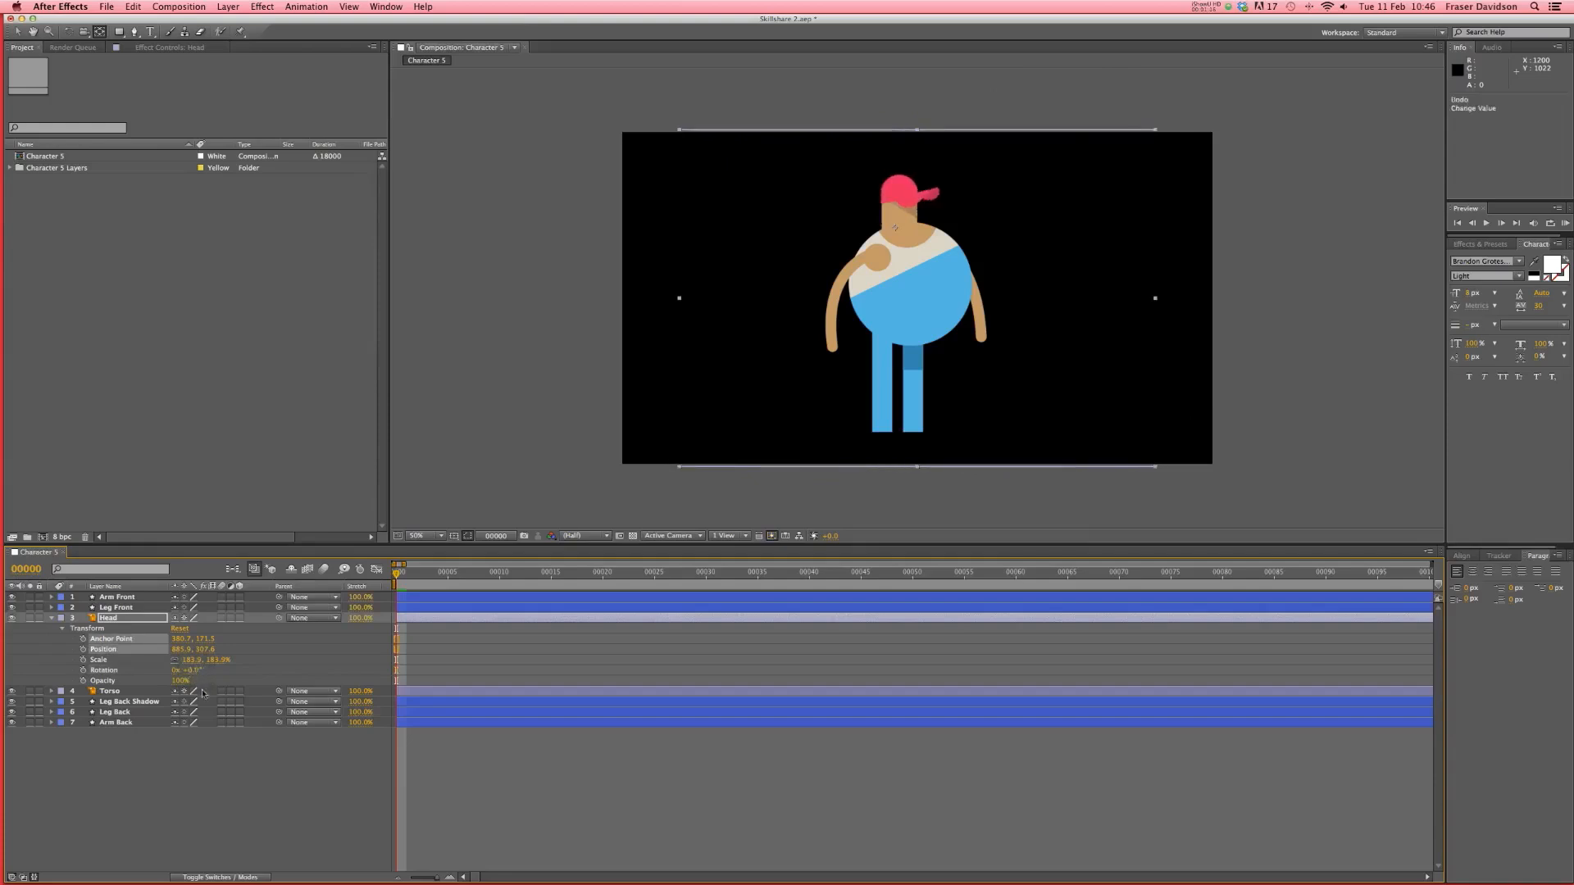
# - Move the Torso layer's anchor point to the hip above the front leg and the Arm Front layer's anchor point to its shoulder
pyautogui.click(115, 691)
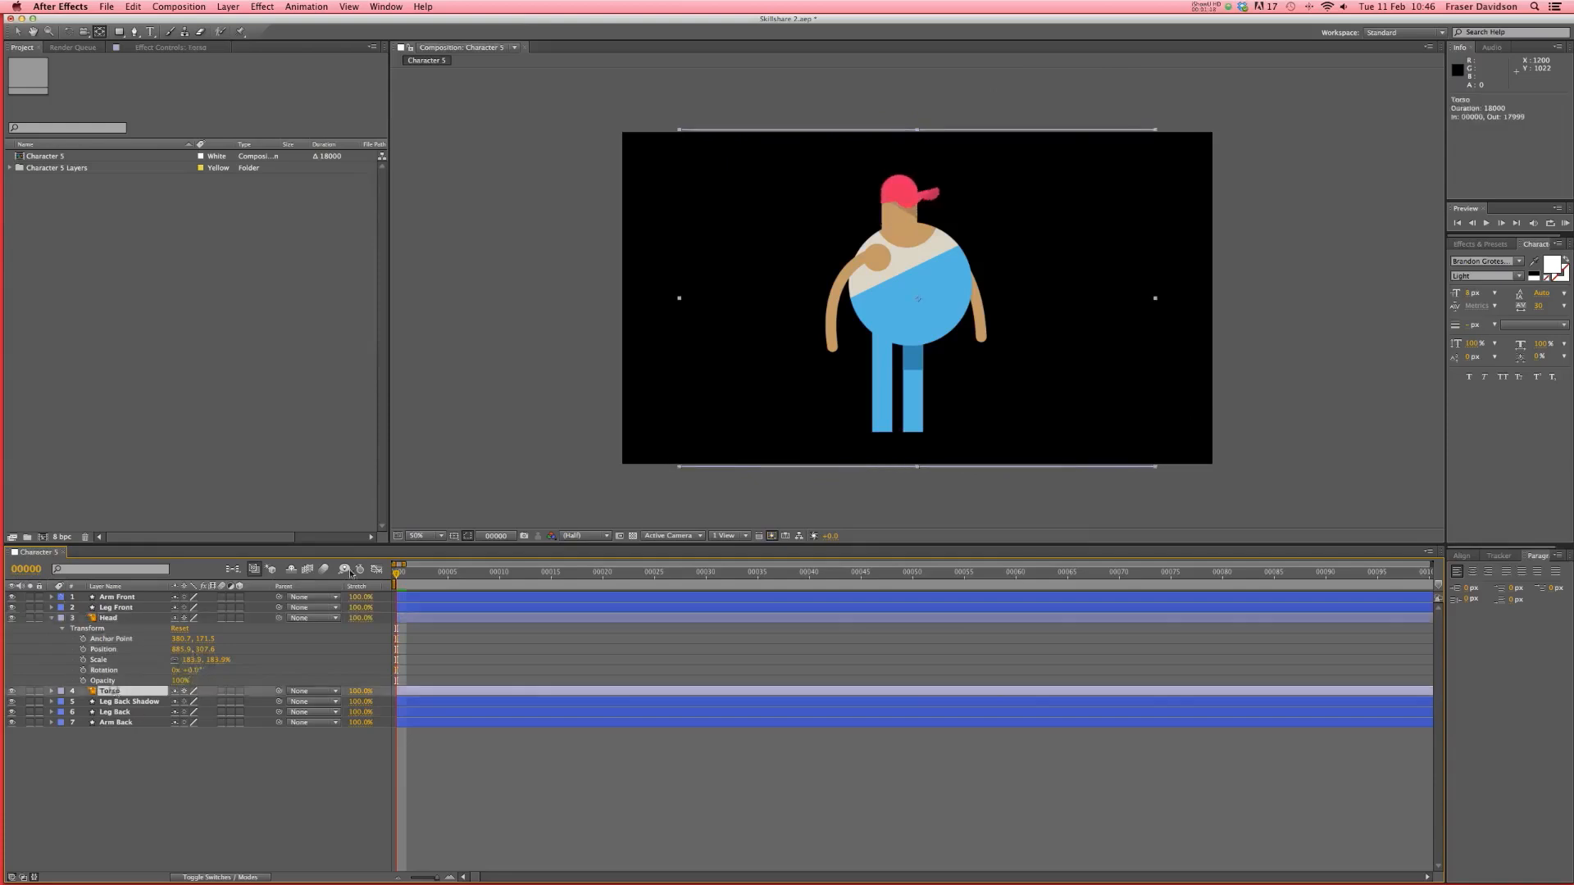
pyautogui.moveTo(919, 300); pyautogui.dragTo(887, 323)
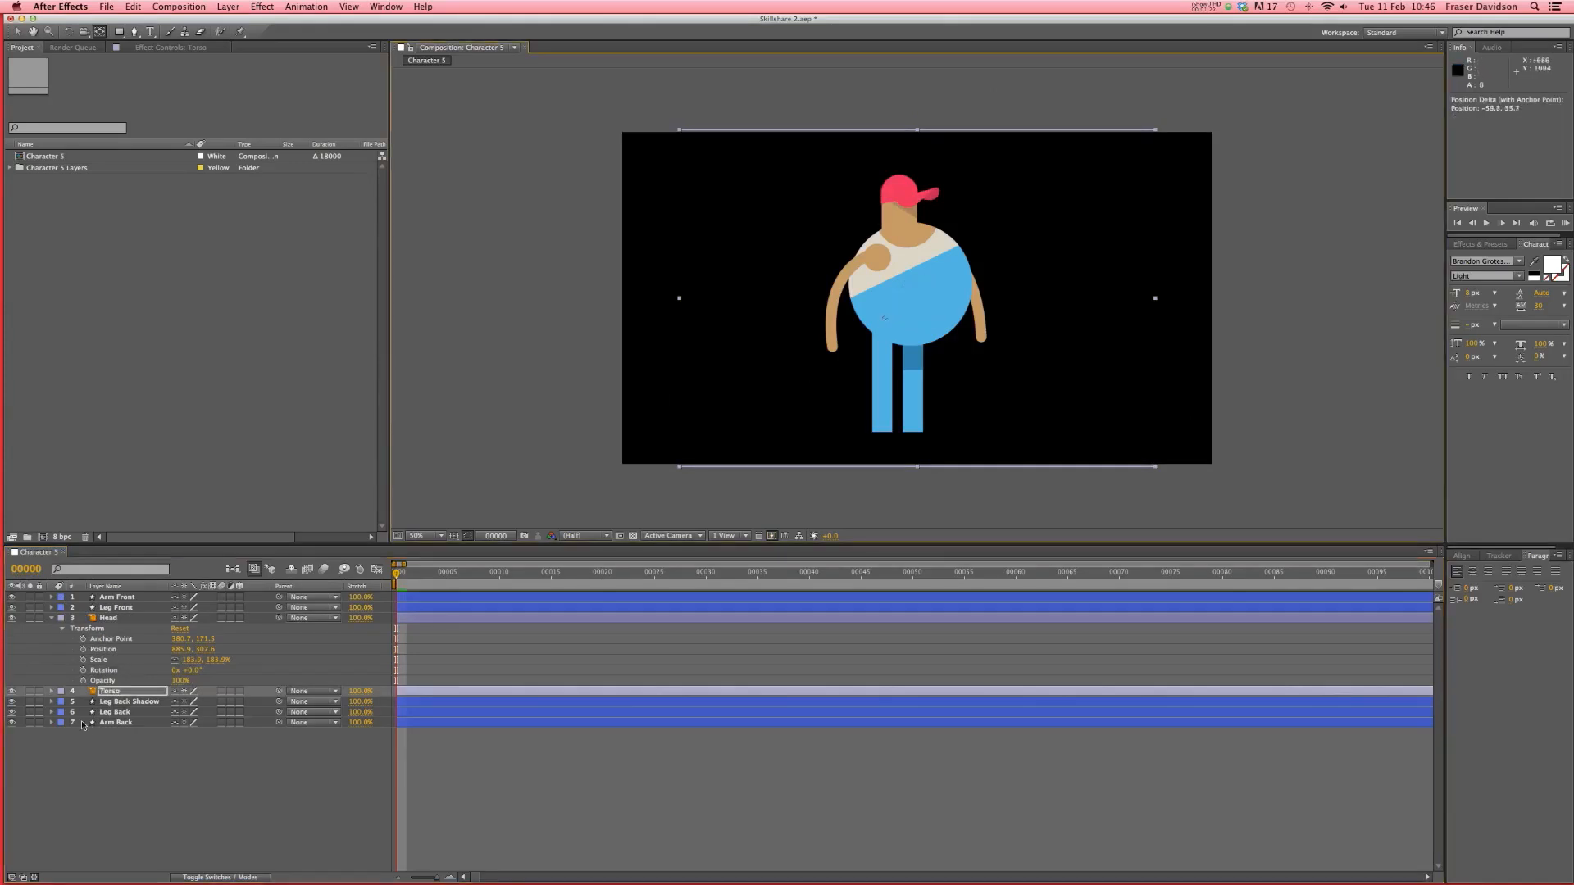
pyautogui.click(116, 598)
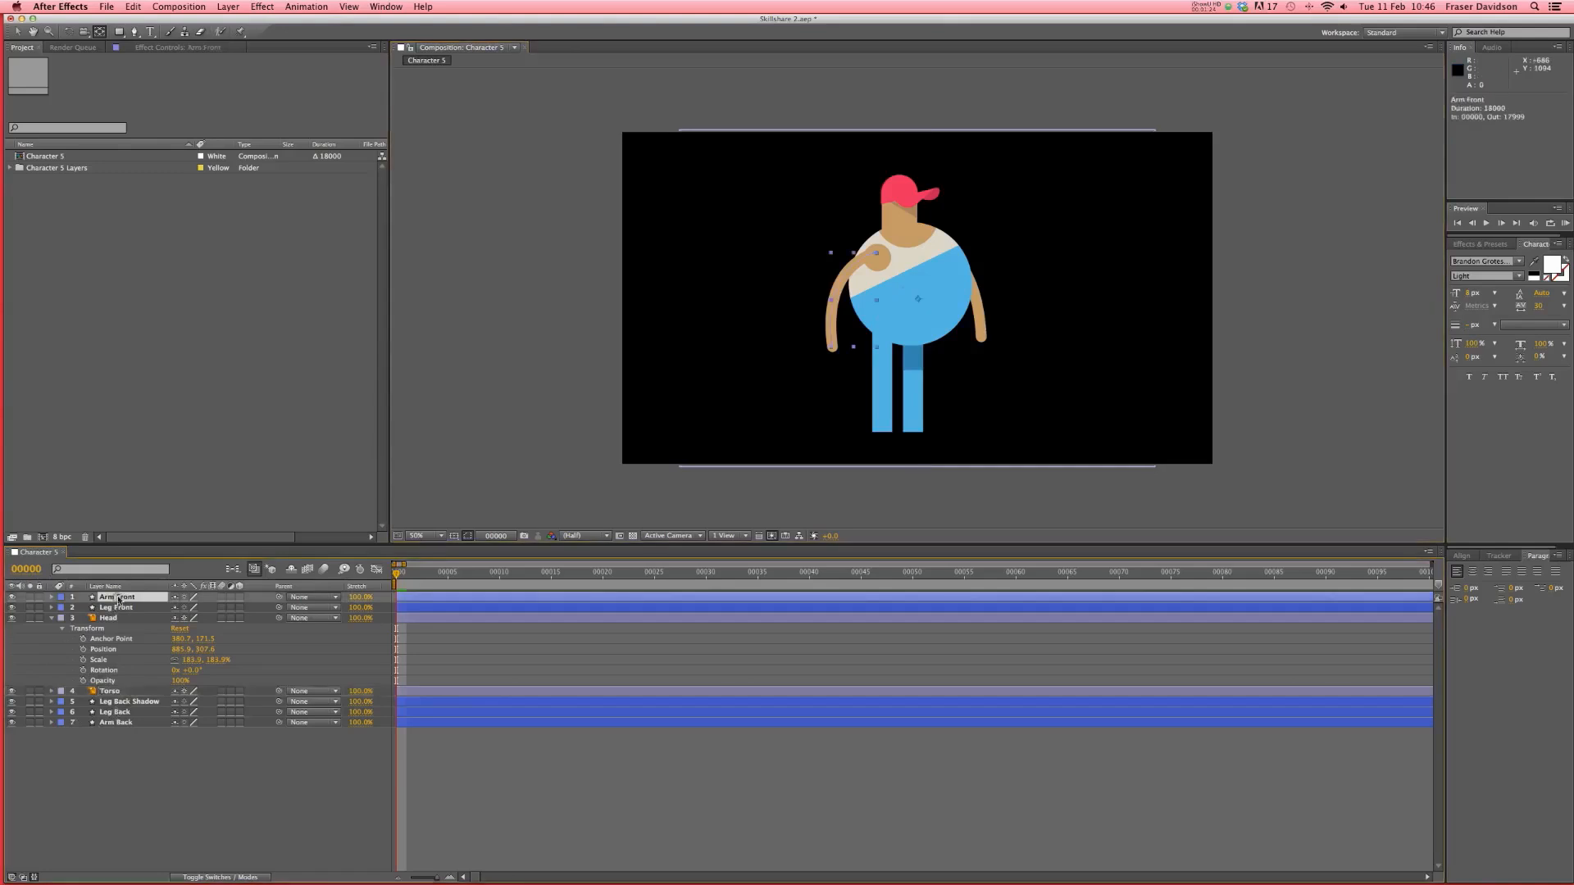
pyautogui.moveTo(919, 300); pyautogui.dragTo(876, 256)
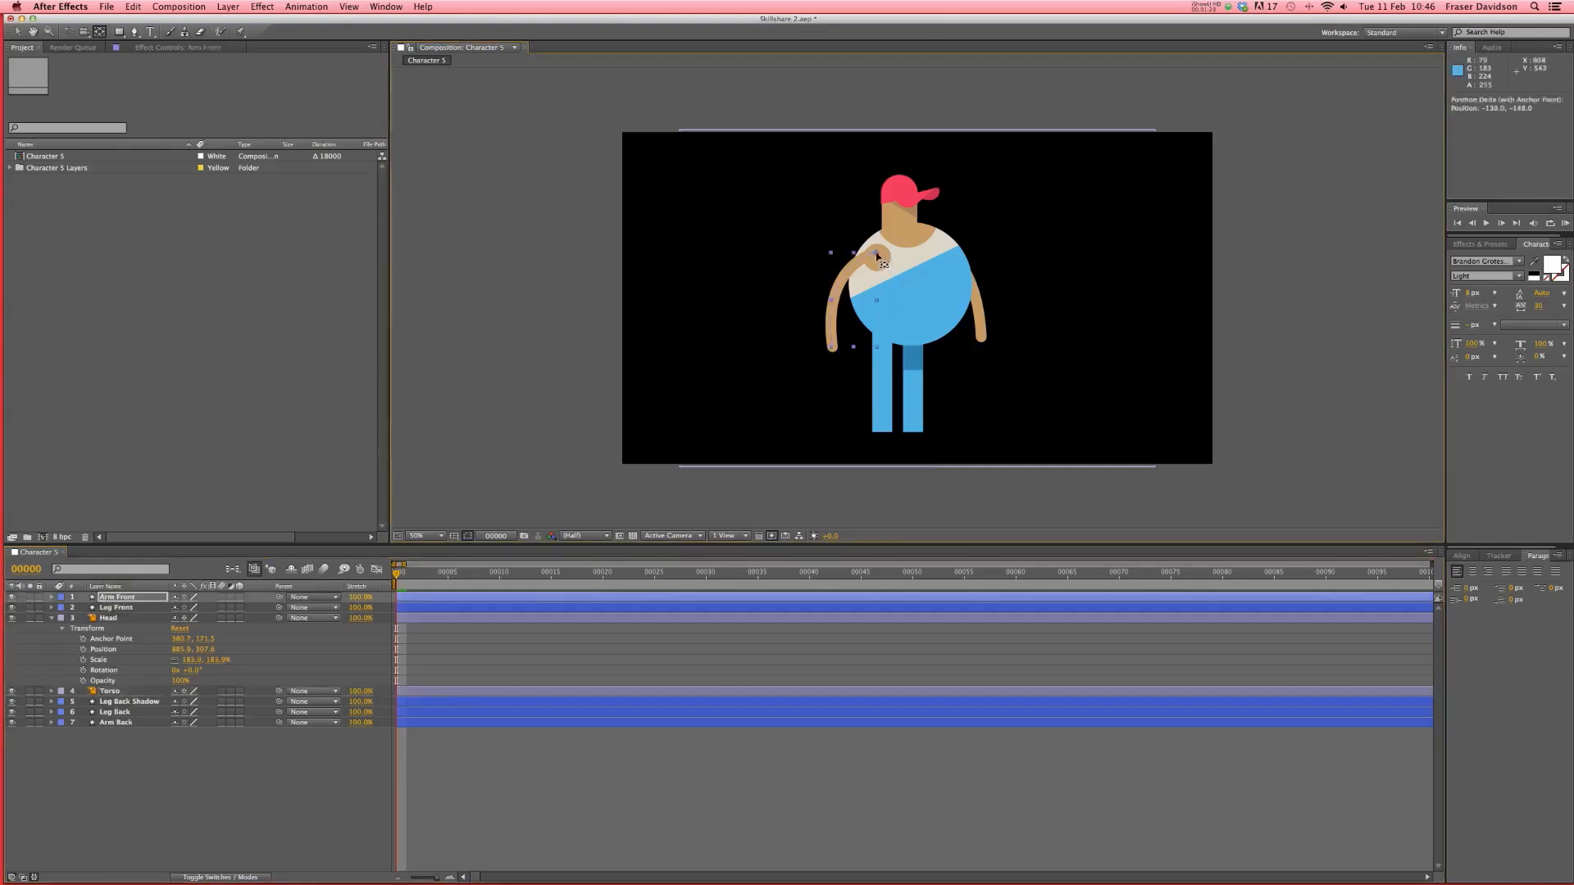
# - Move the Leg Front layer's anchor point to the top of the leg, then try a small leg rotation and undo it
pyautogui.click(116, 608)
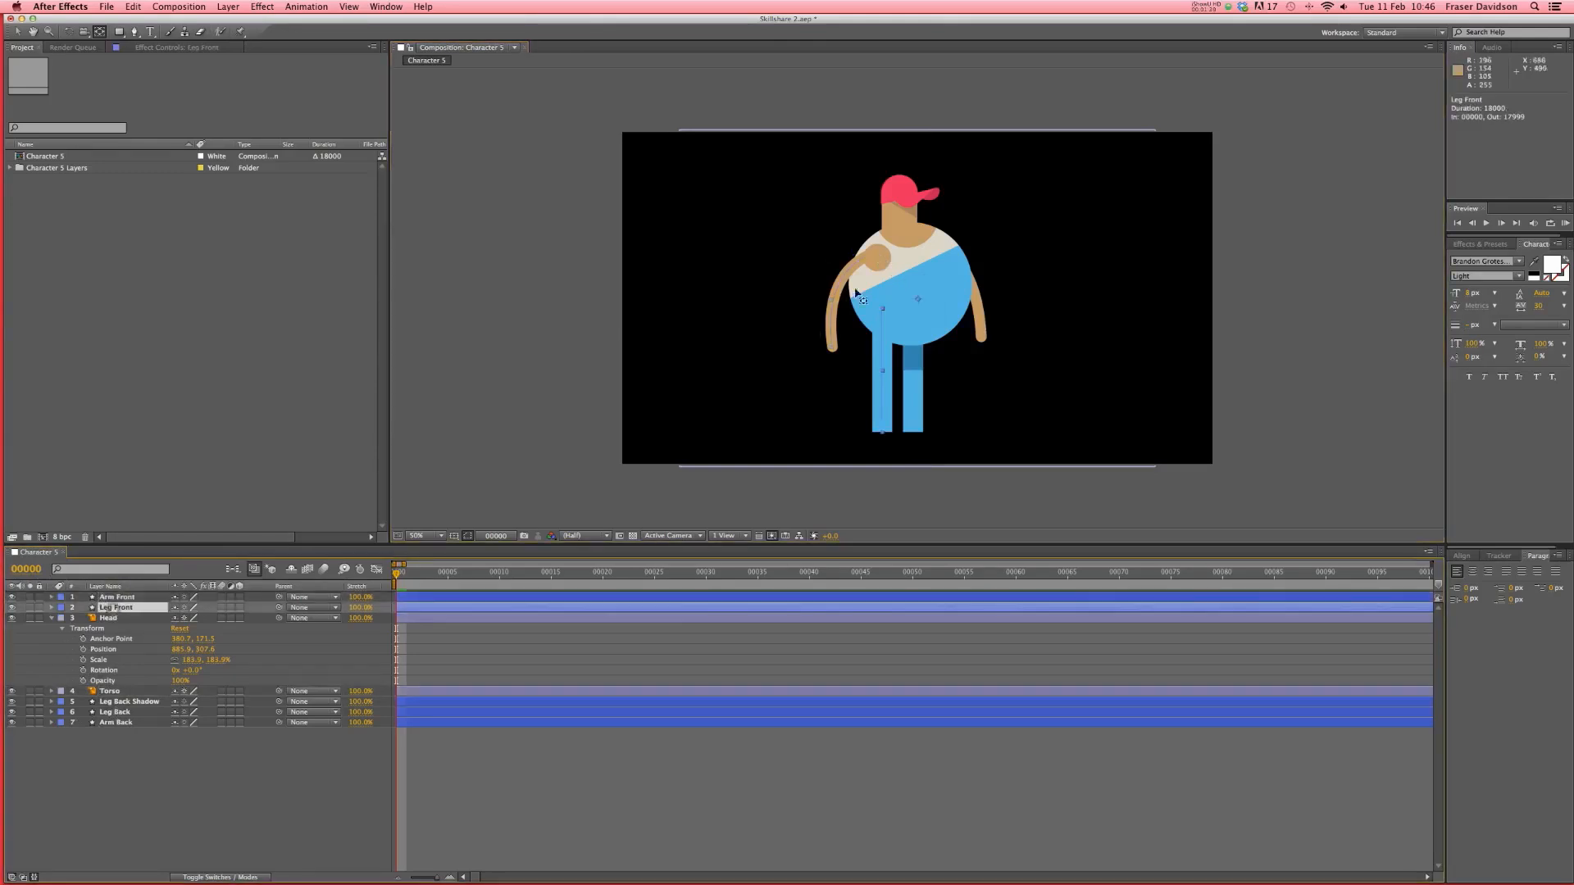
pyautogui.moveTo(903, 306); pyautogui.dragTo(882, 308)
pyautogui.press('r')
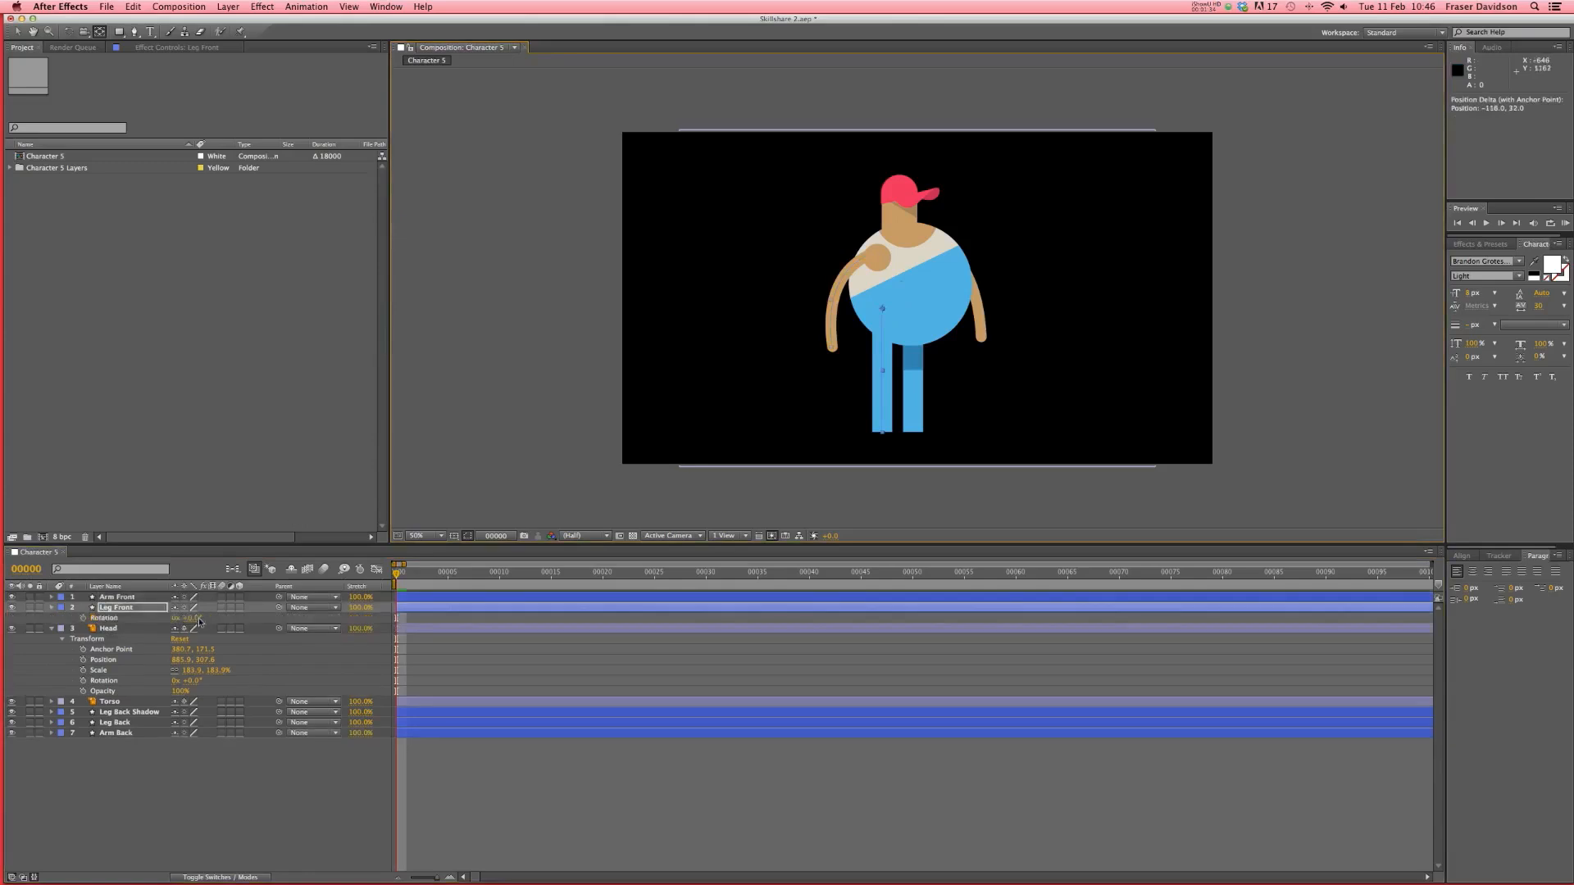
pyautogui.moveTo(192, 619)
pyautogui.mouseDown()
pyautogui.moveTo(173, 619)
pyautogui.moveTo(194, 619)
pyautogui.mouseUp()
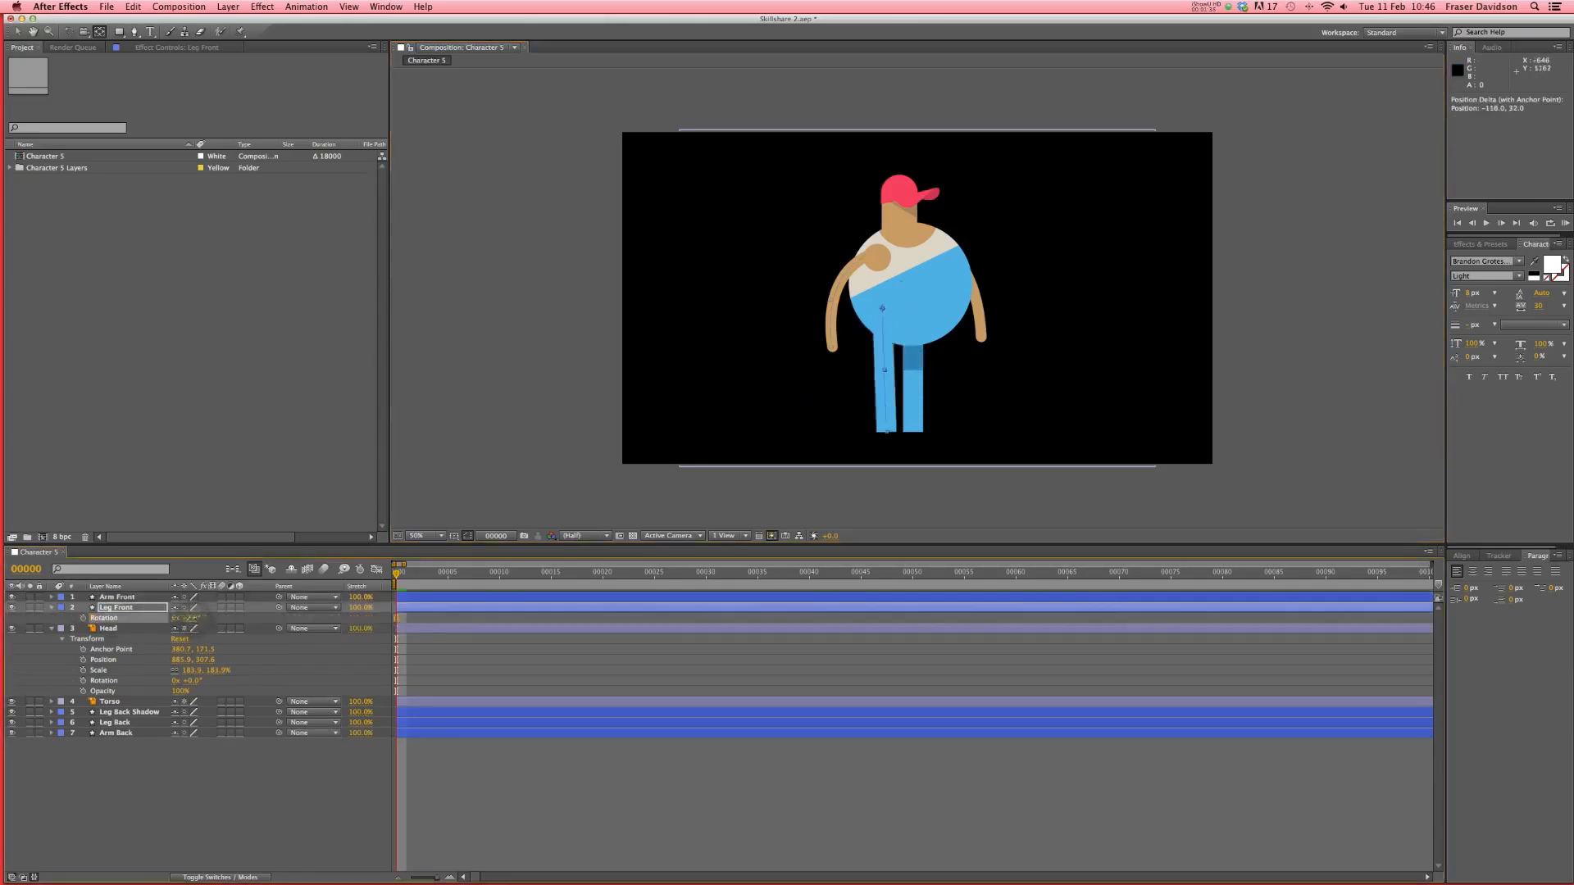
pyautogui.press('super+z')
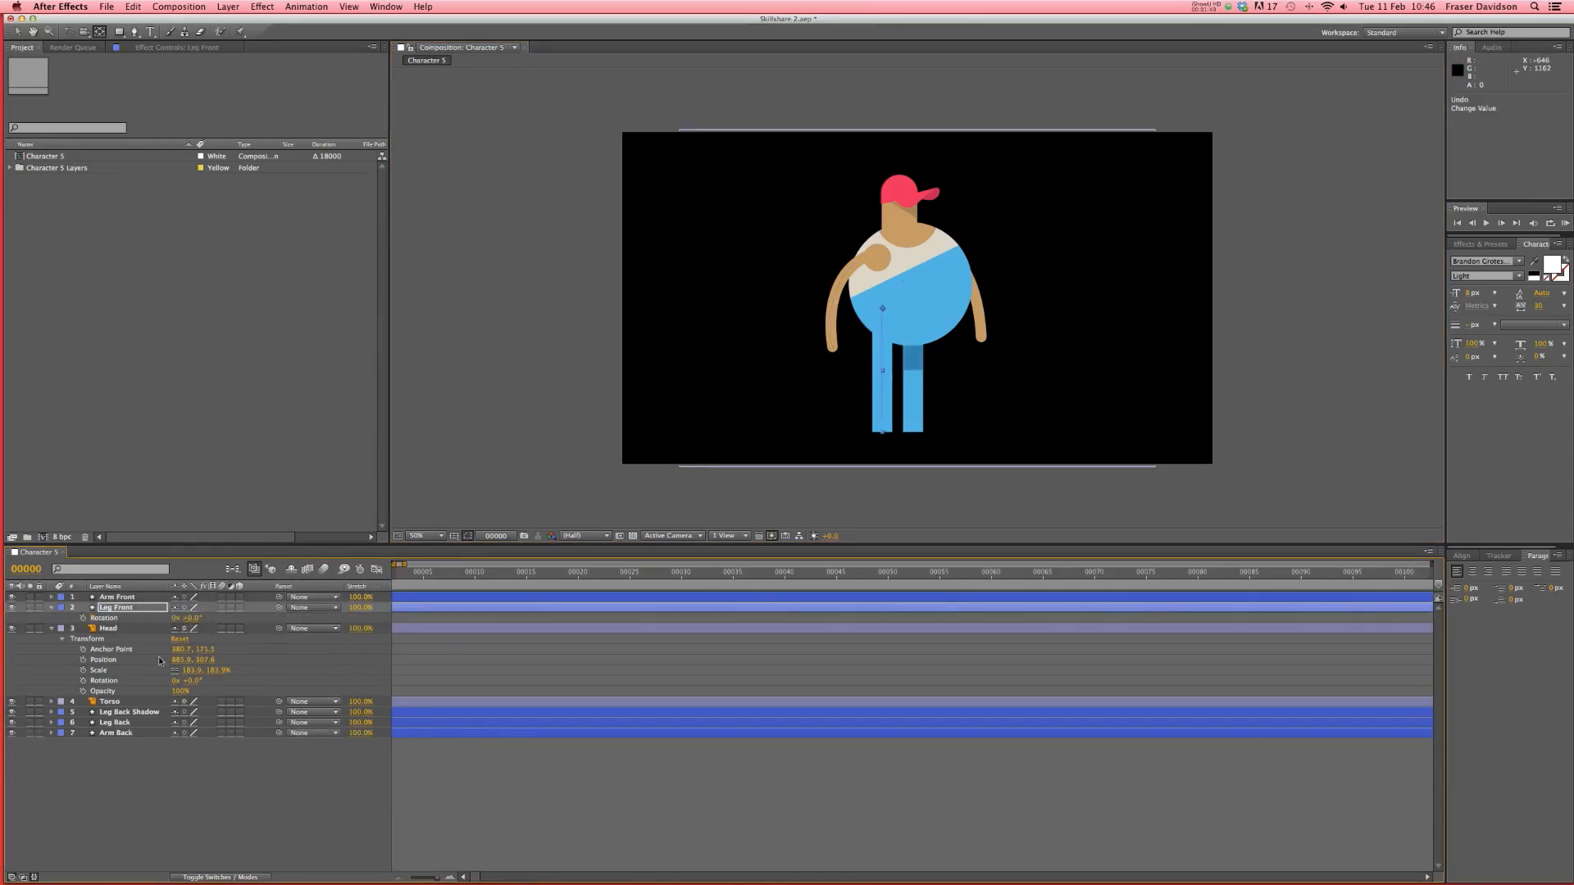
# - Move the anchor points of the Leg Back Shadow and Leg Back layers to the top of the back leg
pyautogui.click(113, 702)
pyautogui.click(116, 713)
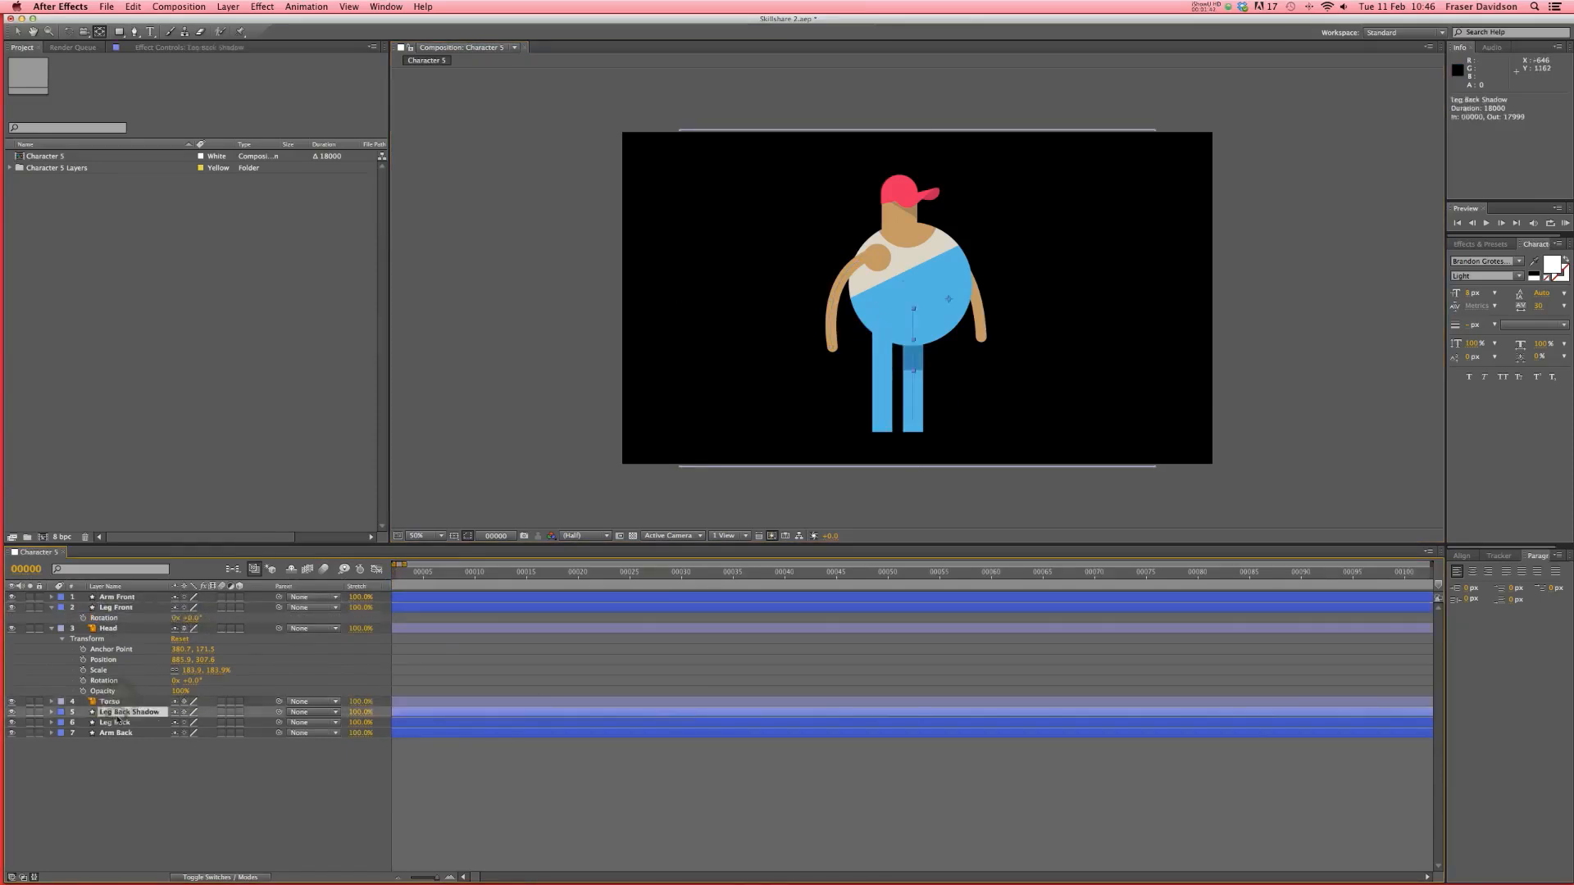
pyautogui.moveTo(959, 308); pyautogui.dragTo(914, 309)
pyautogui.click(115, 722)
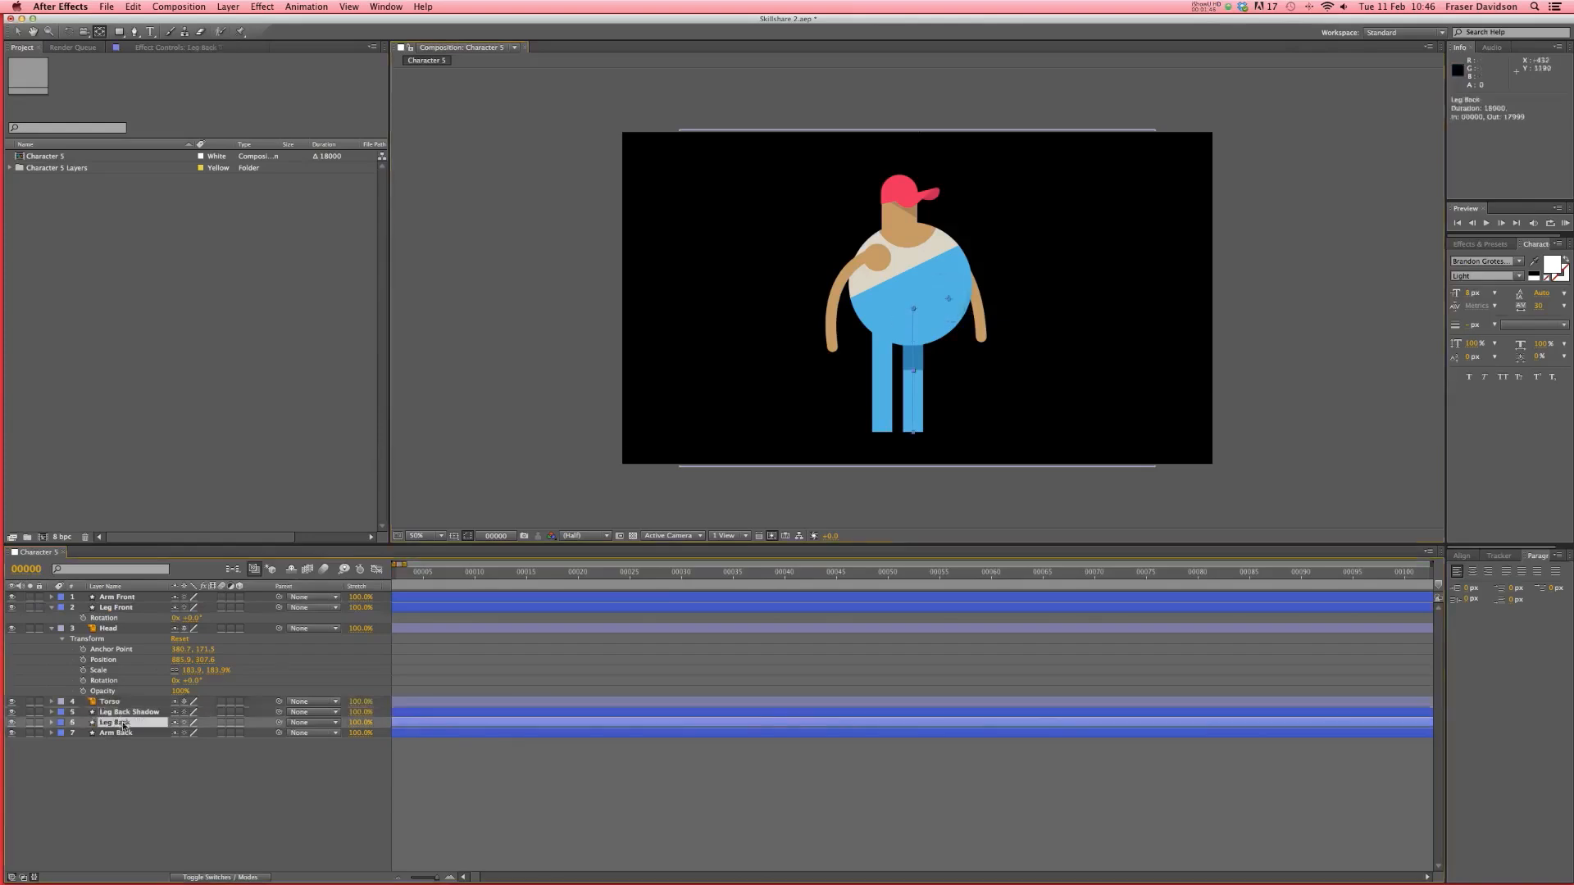
pyautogui.moveTo(930, 308); pyautogui.dragTo(914, 309)
# - Move the Arm Back layer's anchor point to the shoulder end of the arm, deselect the layer and save the project
pyautogui.click(120, 735)
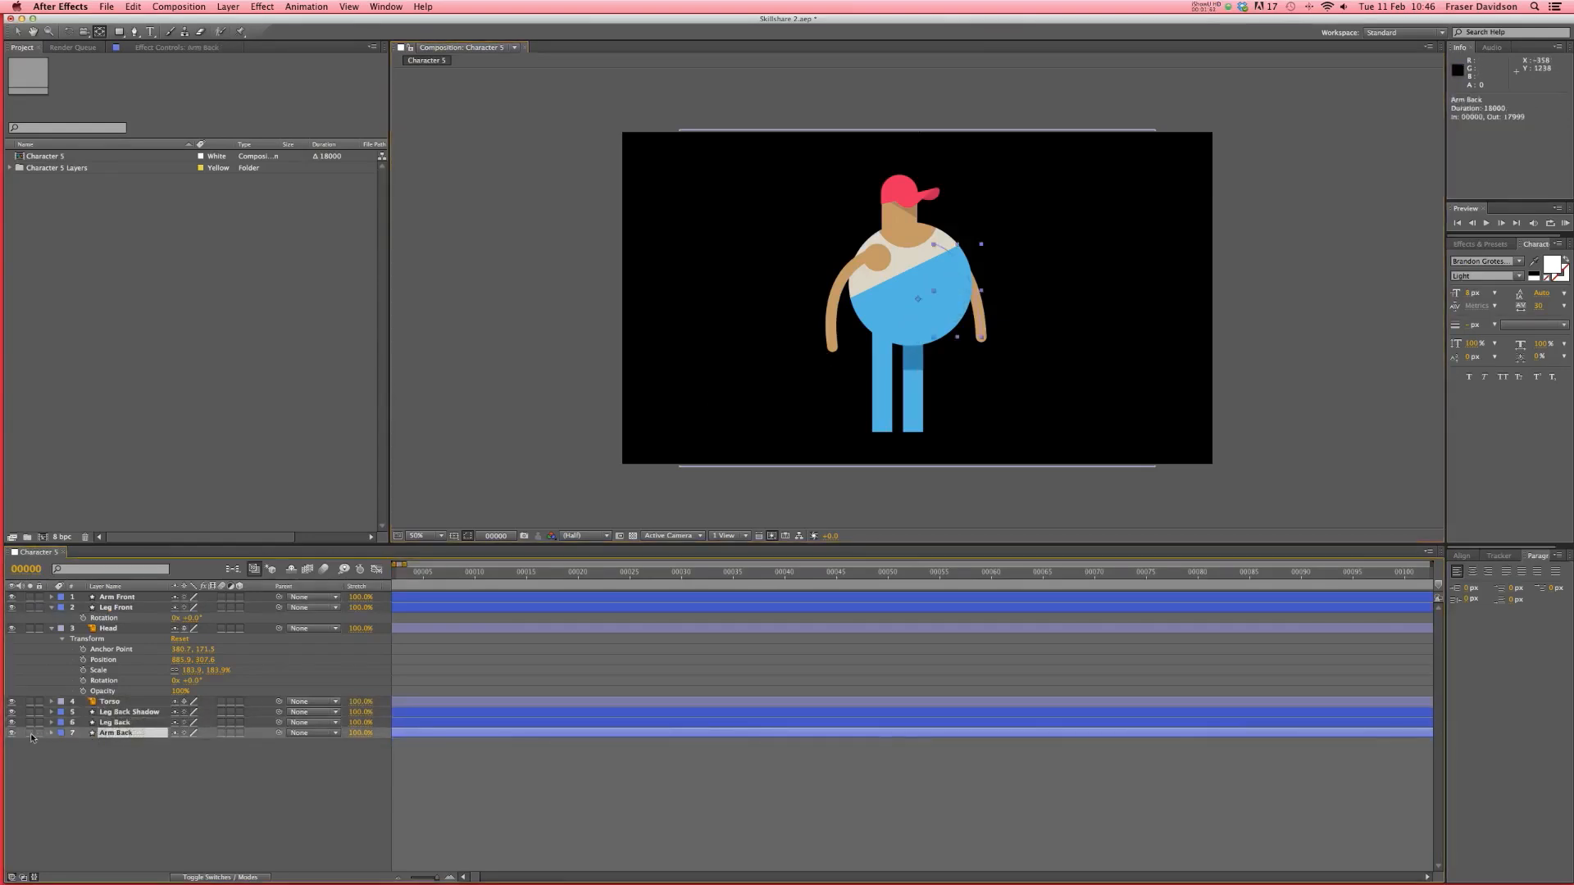
pyautogui.moveTo(919, 300); pyautogui.dragTo(933, 242)
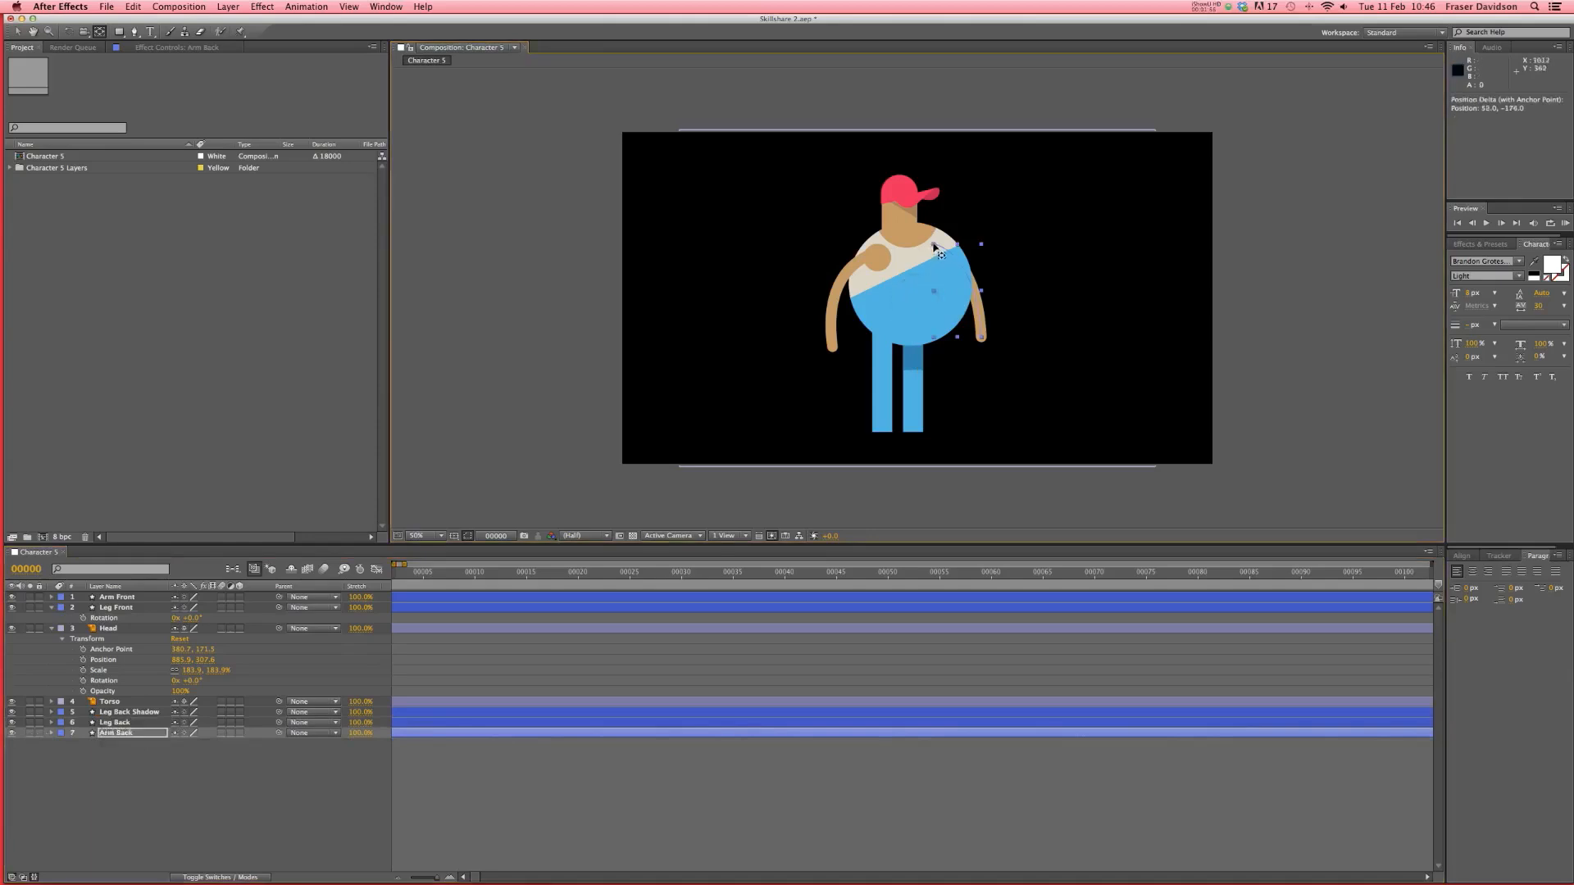
pyautogui.click(932, 790)
pyautogui.press('super+s')
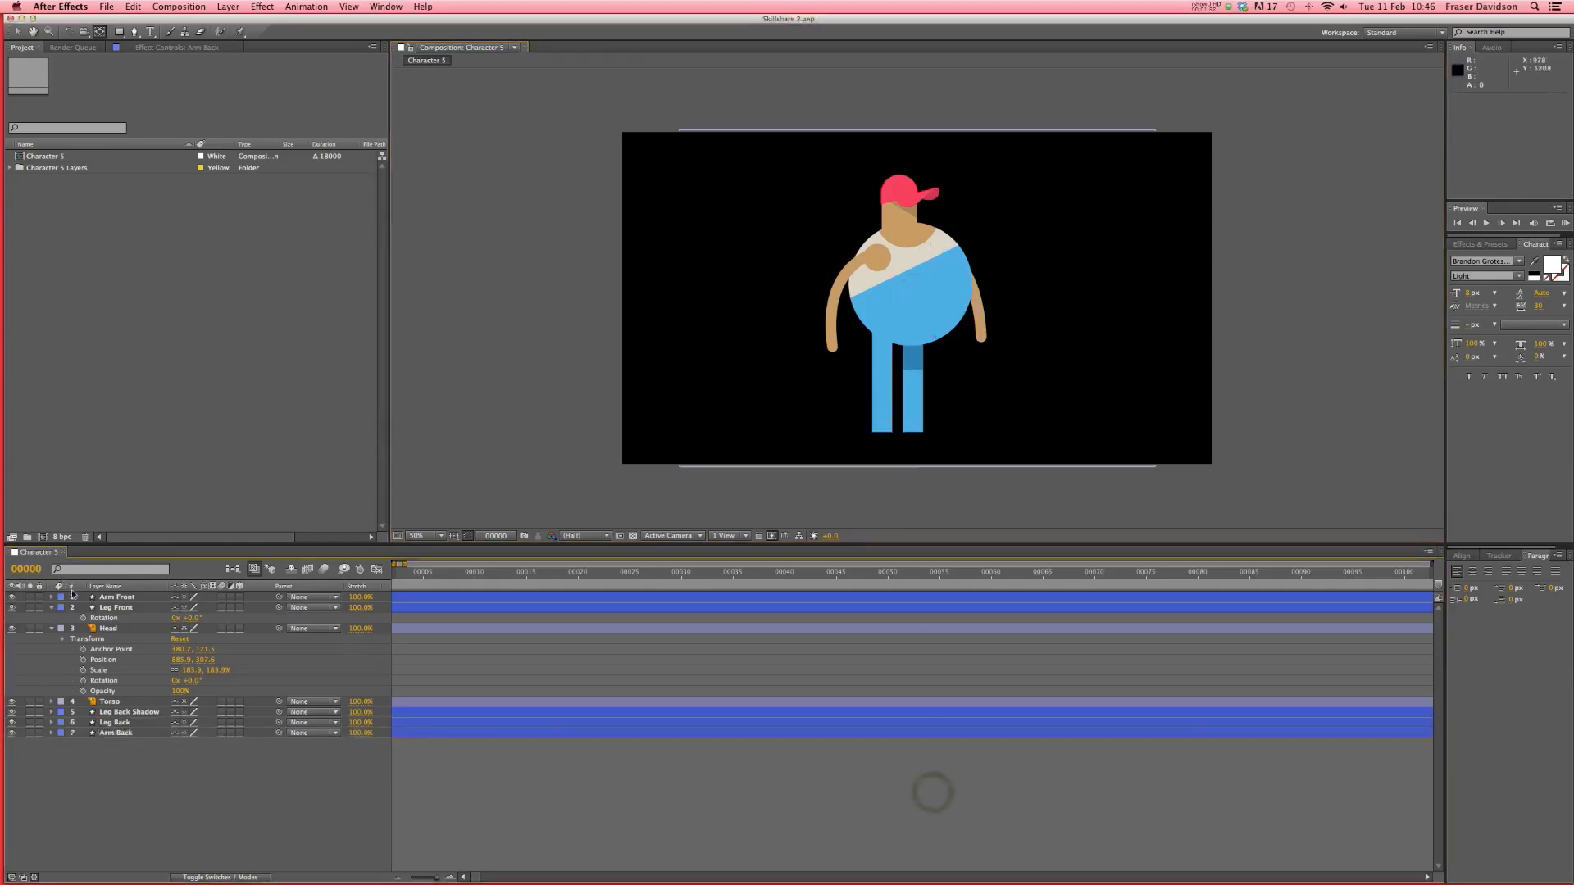
# - Collapse the open Leg Front and Head layer properties and leave all layers deselected
pyautogui.click(106, 628)
pyautogui.click(115, 608)
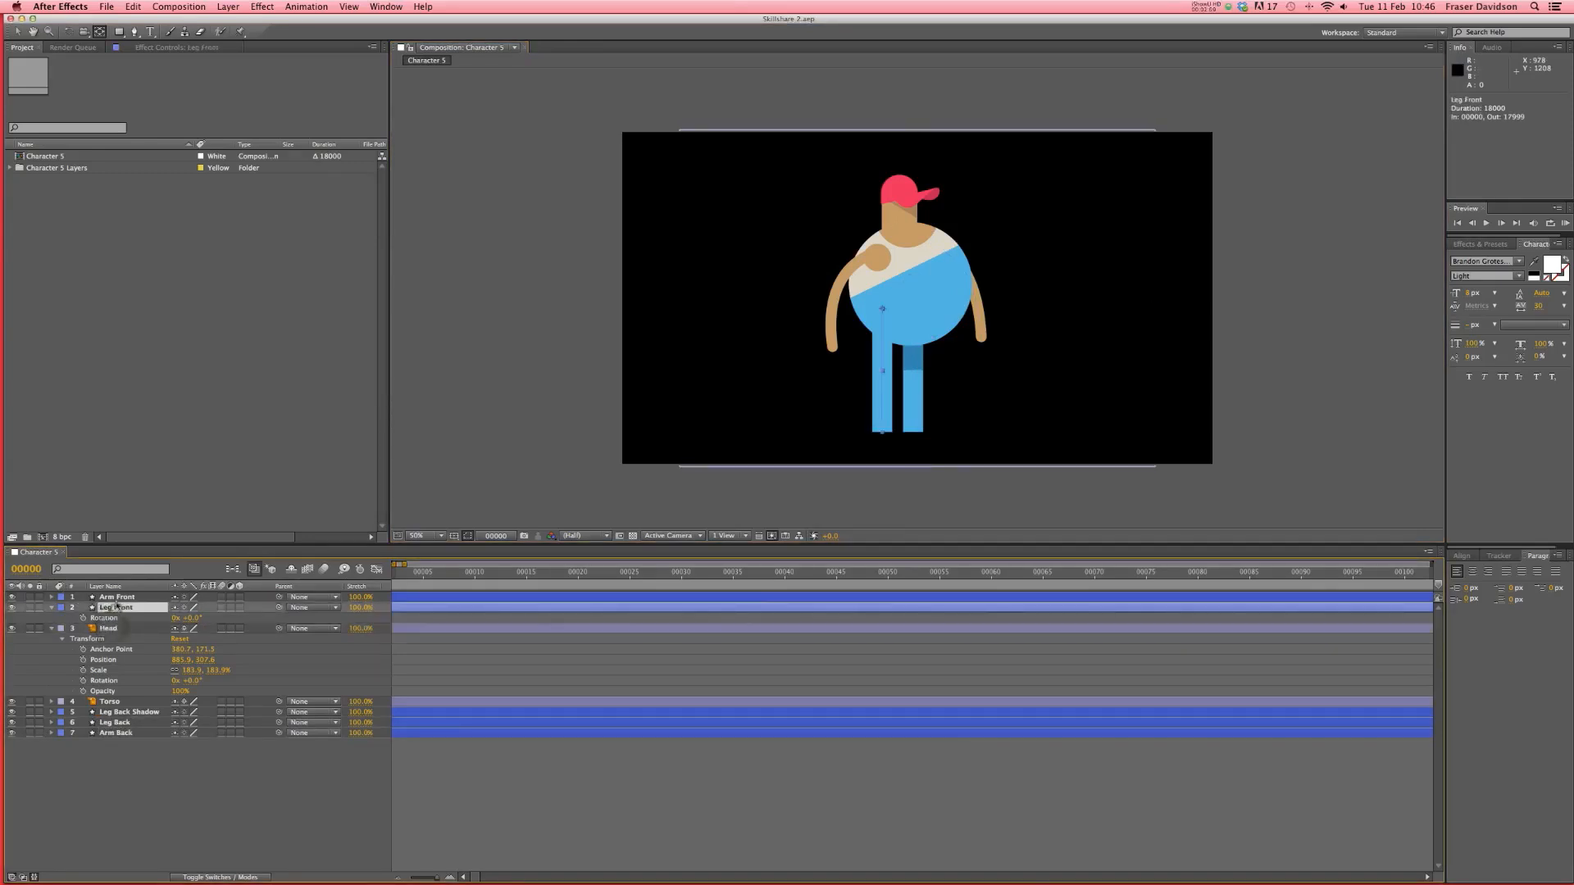
pyautogui.click(116, 597)
pyautogui.click(439, 784)
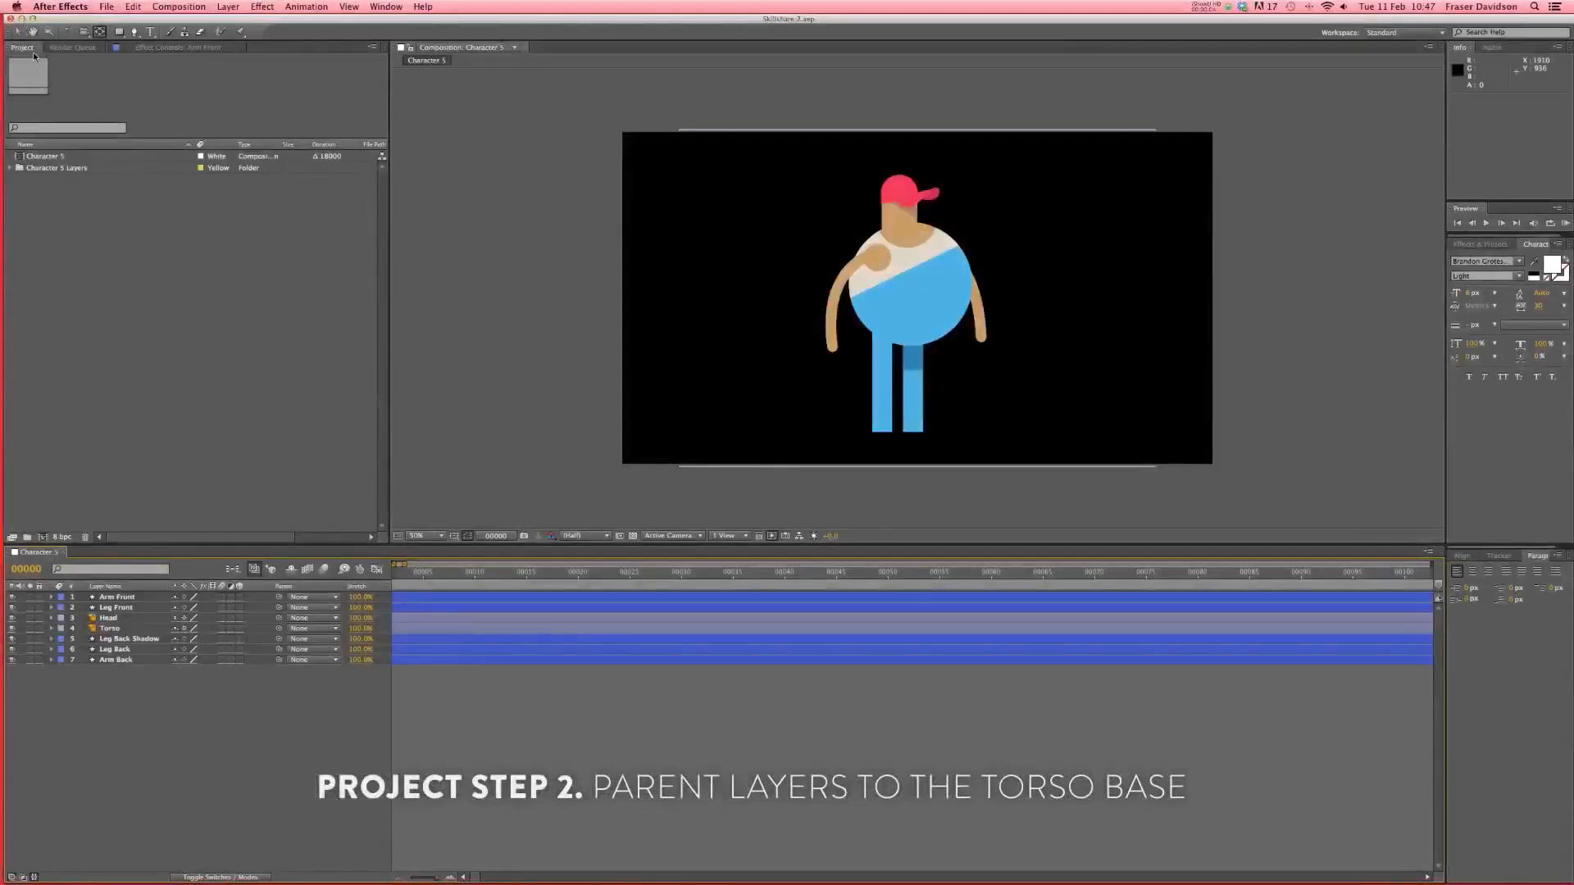
# - Reveal the Torso layer's transform properties, try shifting the torso's position and undo the shift
pyautogui.click(120, 626)
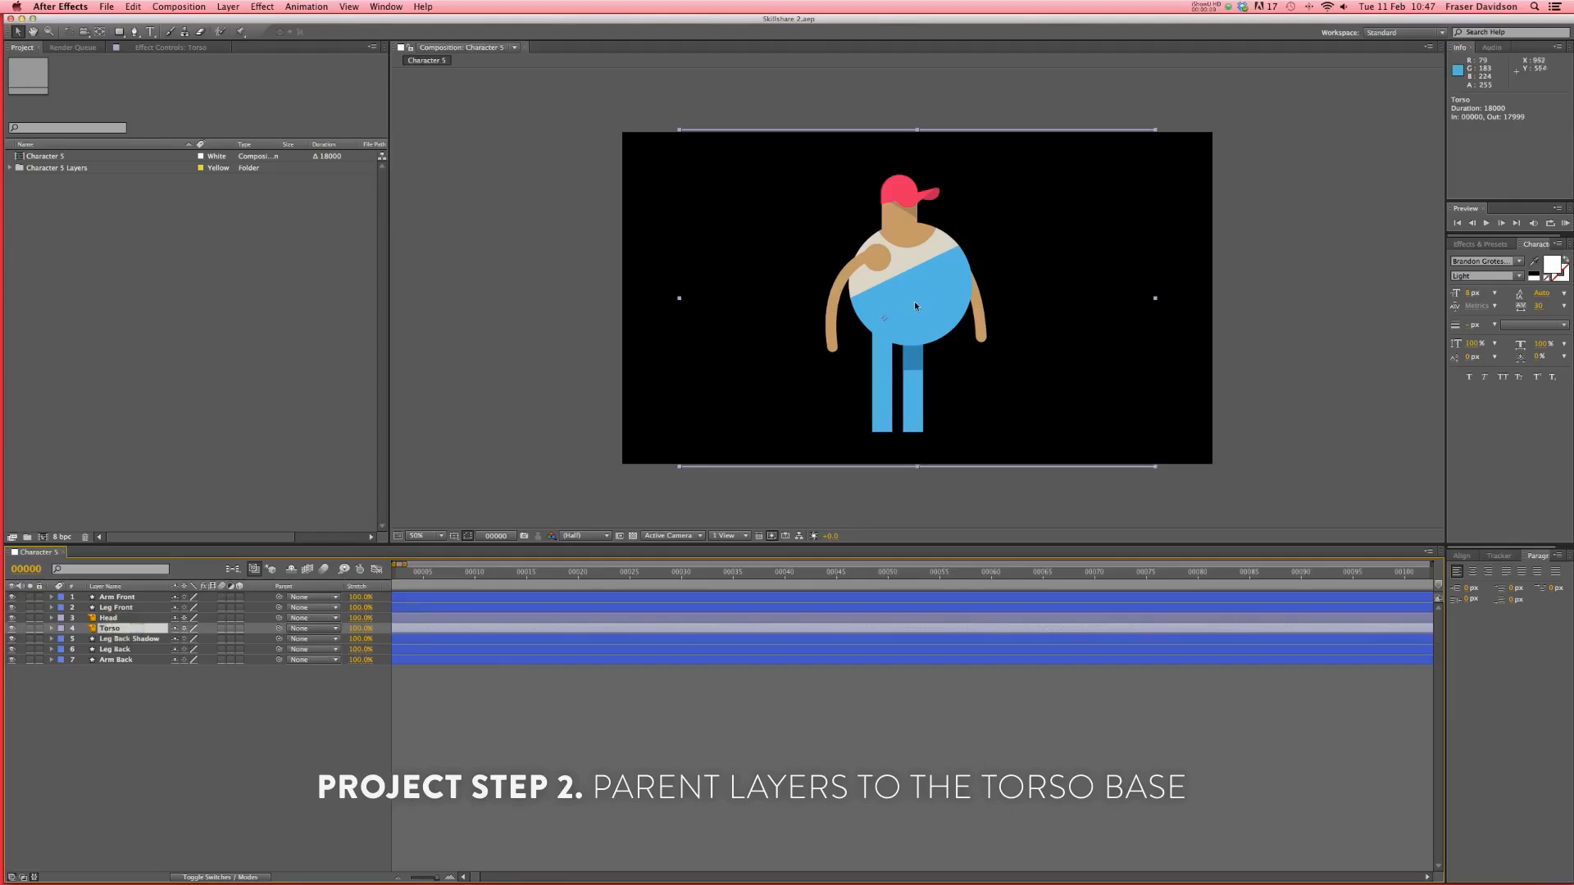
pyautogui.click(51, 628)
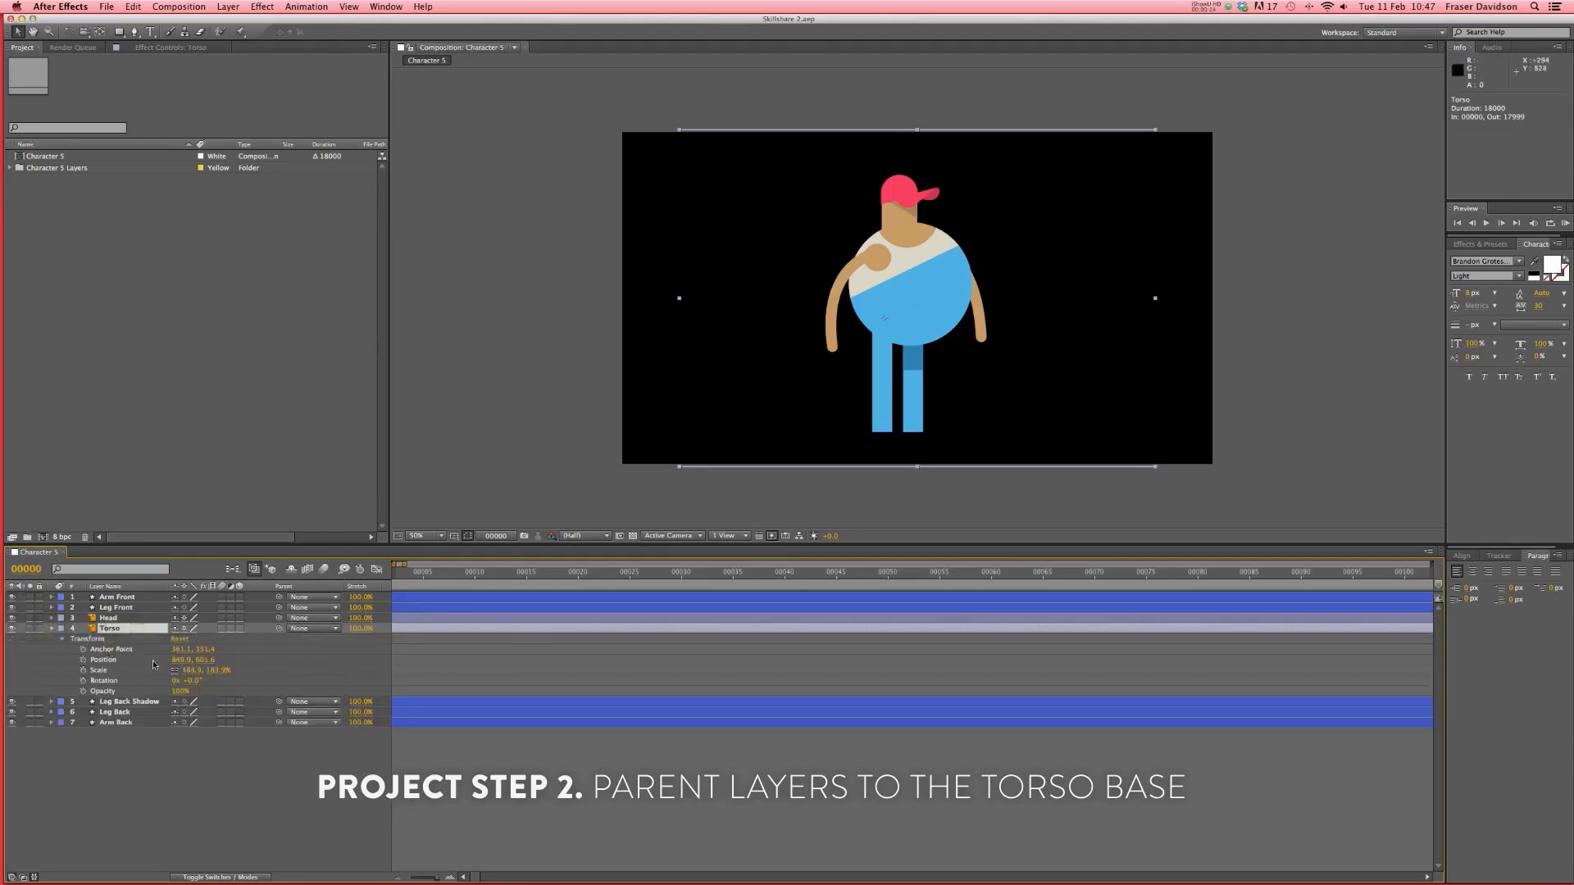
pyautogui.moveTo(178, 660); pyautogui.dragTo(219, 684)
pyautogui.press('super+z')
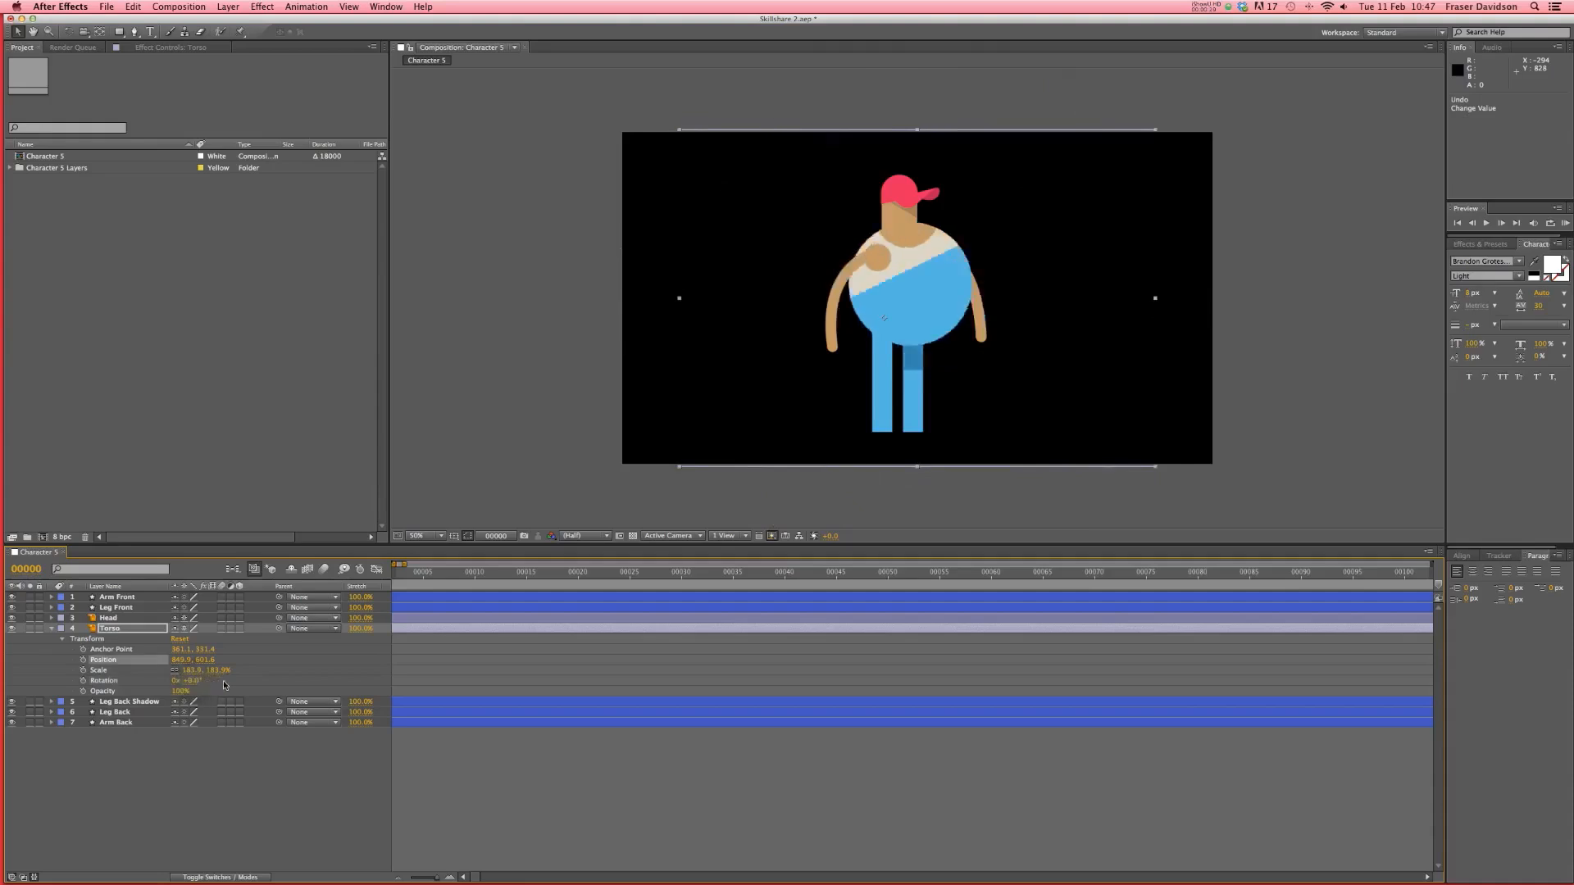
# - View the Head and Torso layers on their own by briefly soloing each one, ending with Torso selected
pyautogui.click(129, 628)
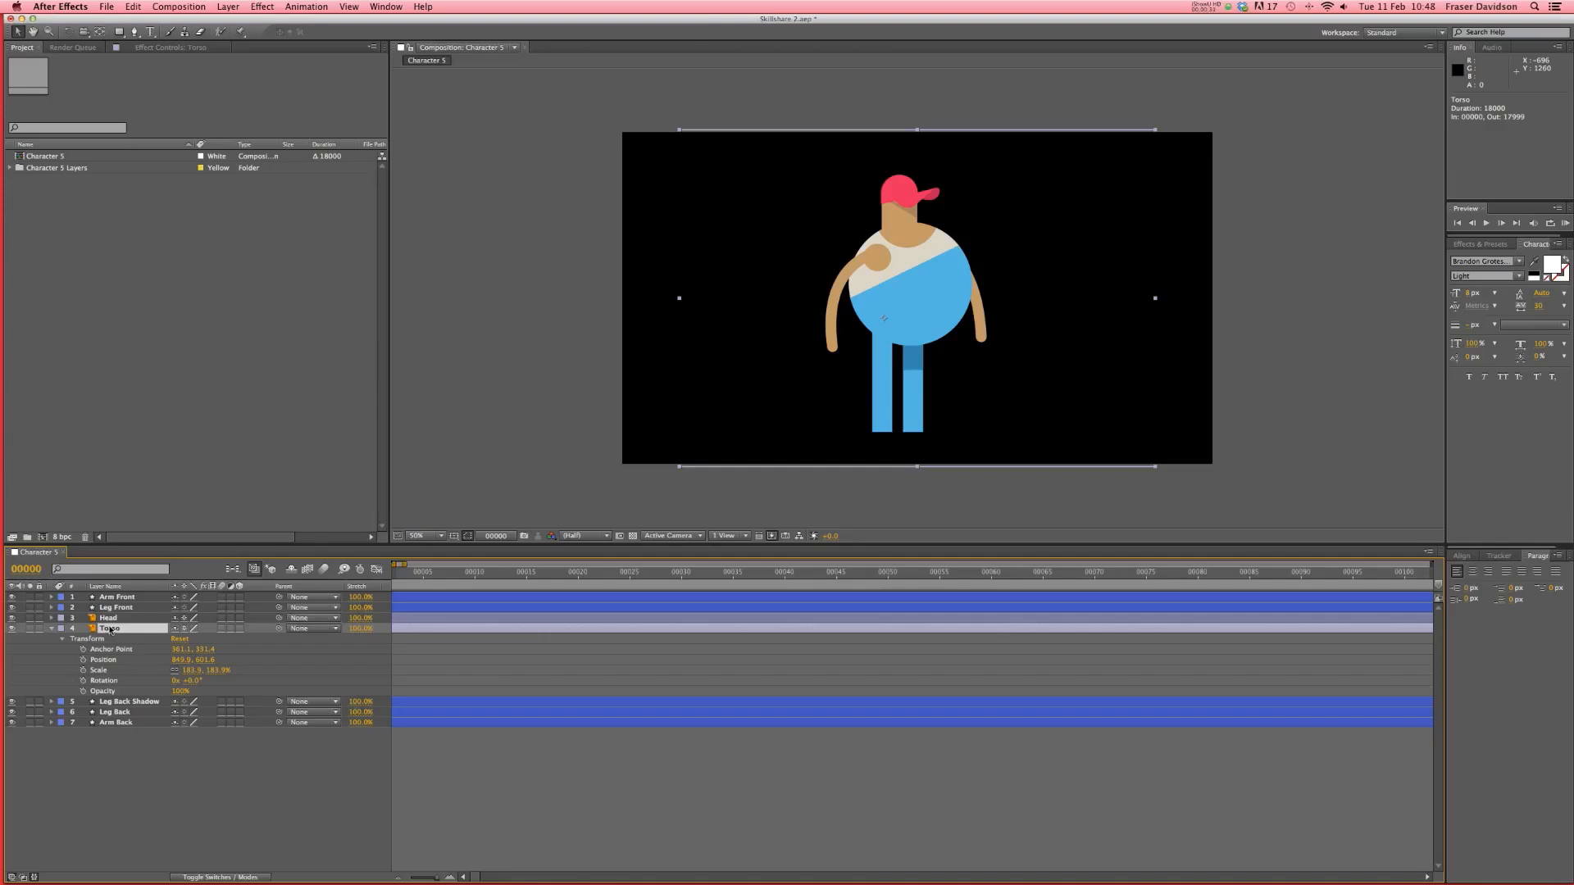
pyautogui.click(111, 620)
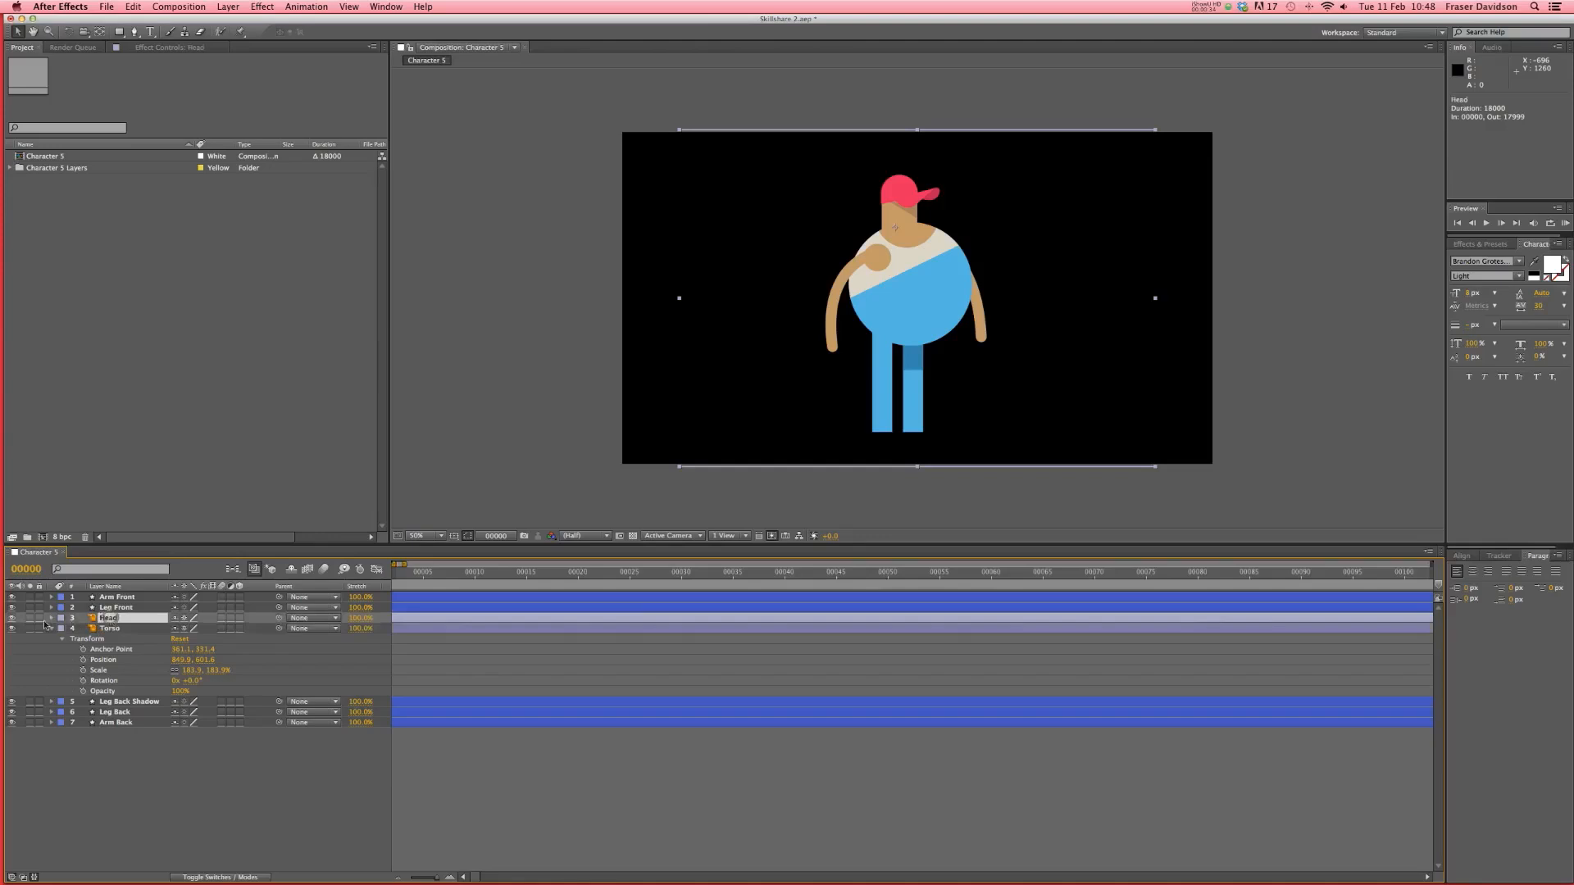
pyautogui.click(30, 619)
pyautogui.click(30, 619)
pyautogui.click(30, 628)
pyautogui.click(30, 628)
pyautogui.click(111, 629)
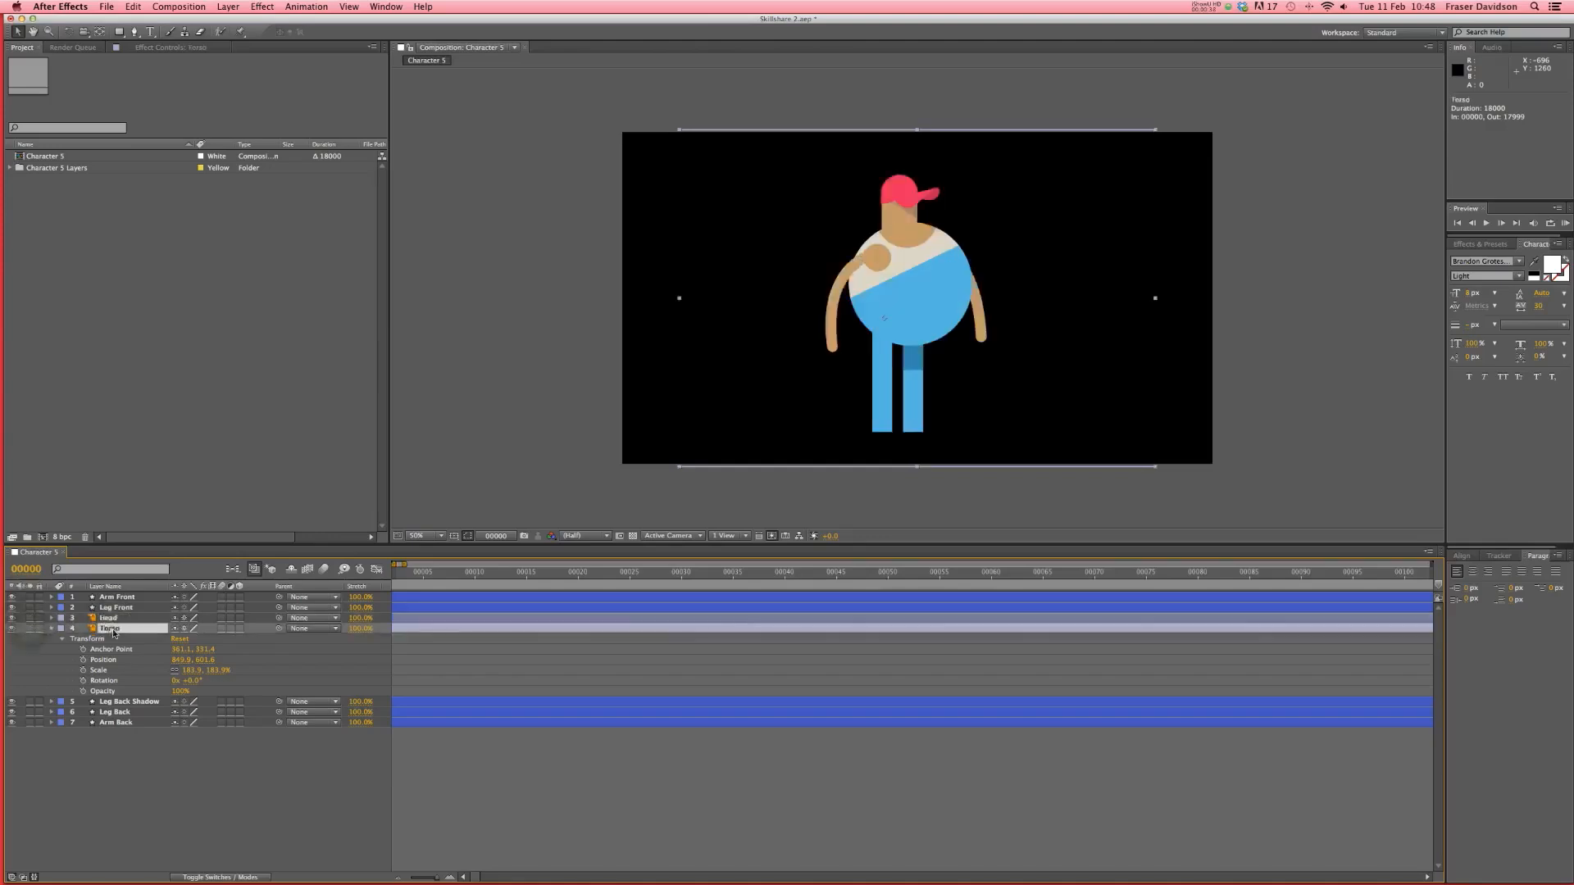
# - Check the timeline's column options for the Parent column without changing them
pyautogui.rightClick(289, 589)
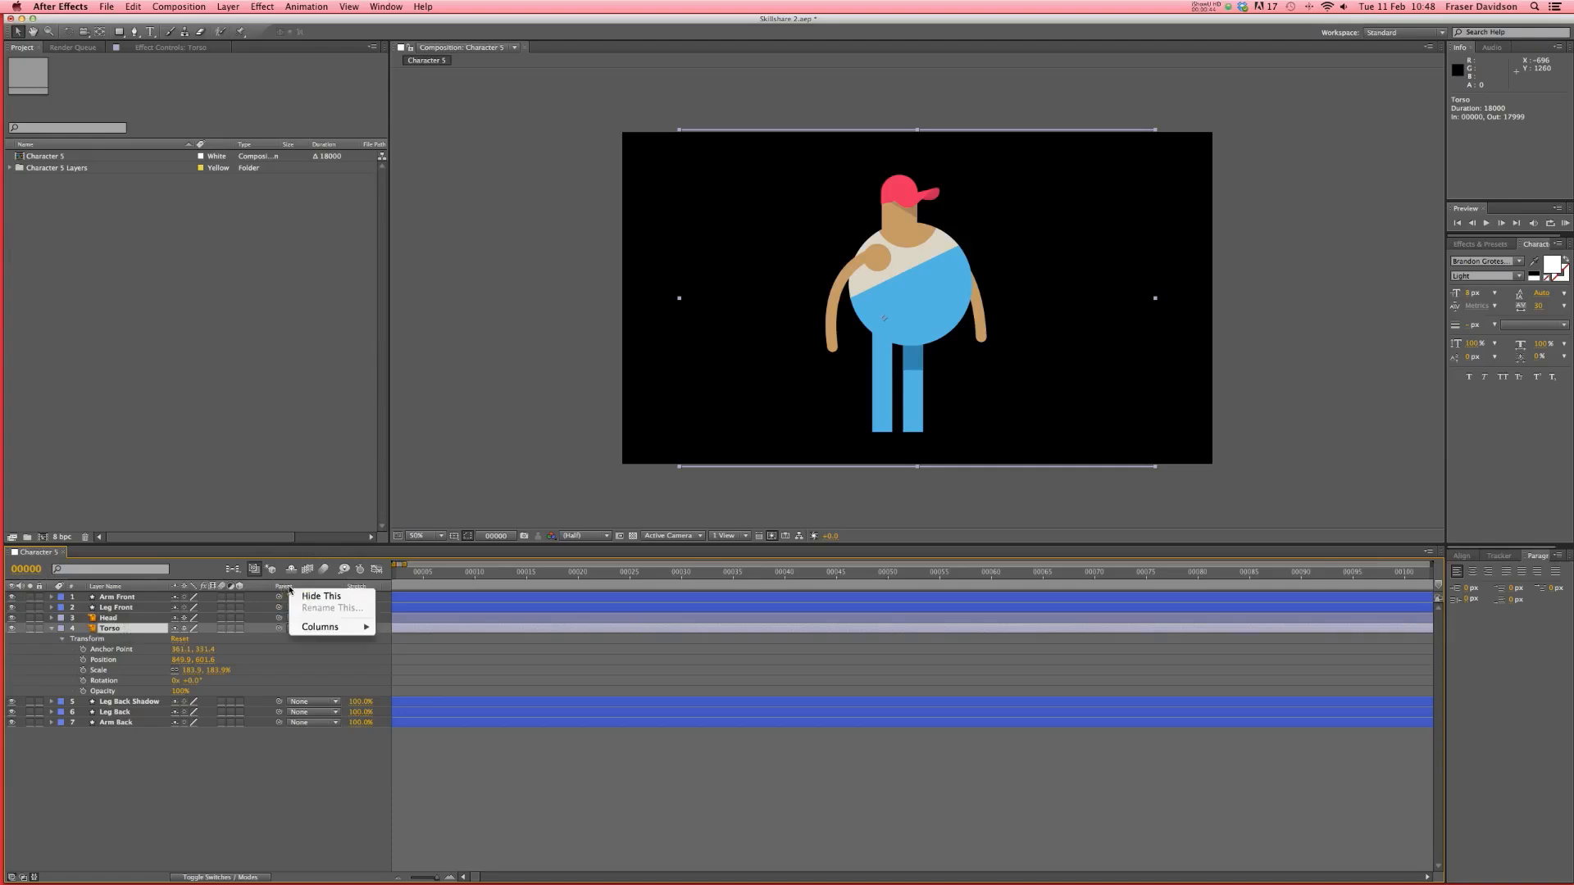
pyautogui.moveTo(321, 628)
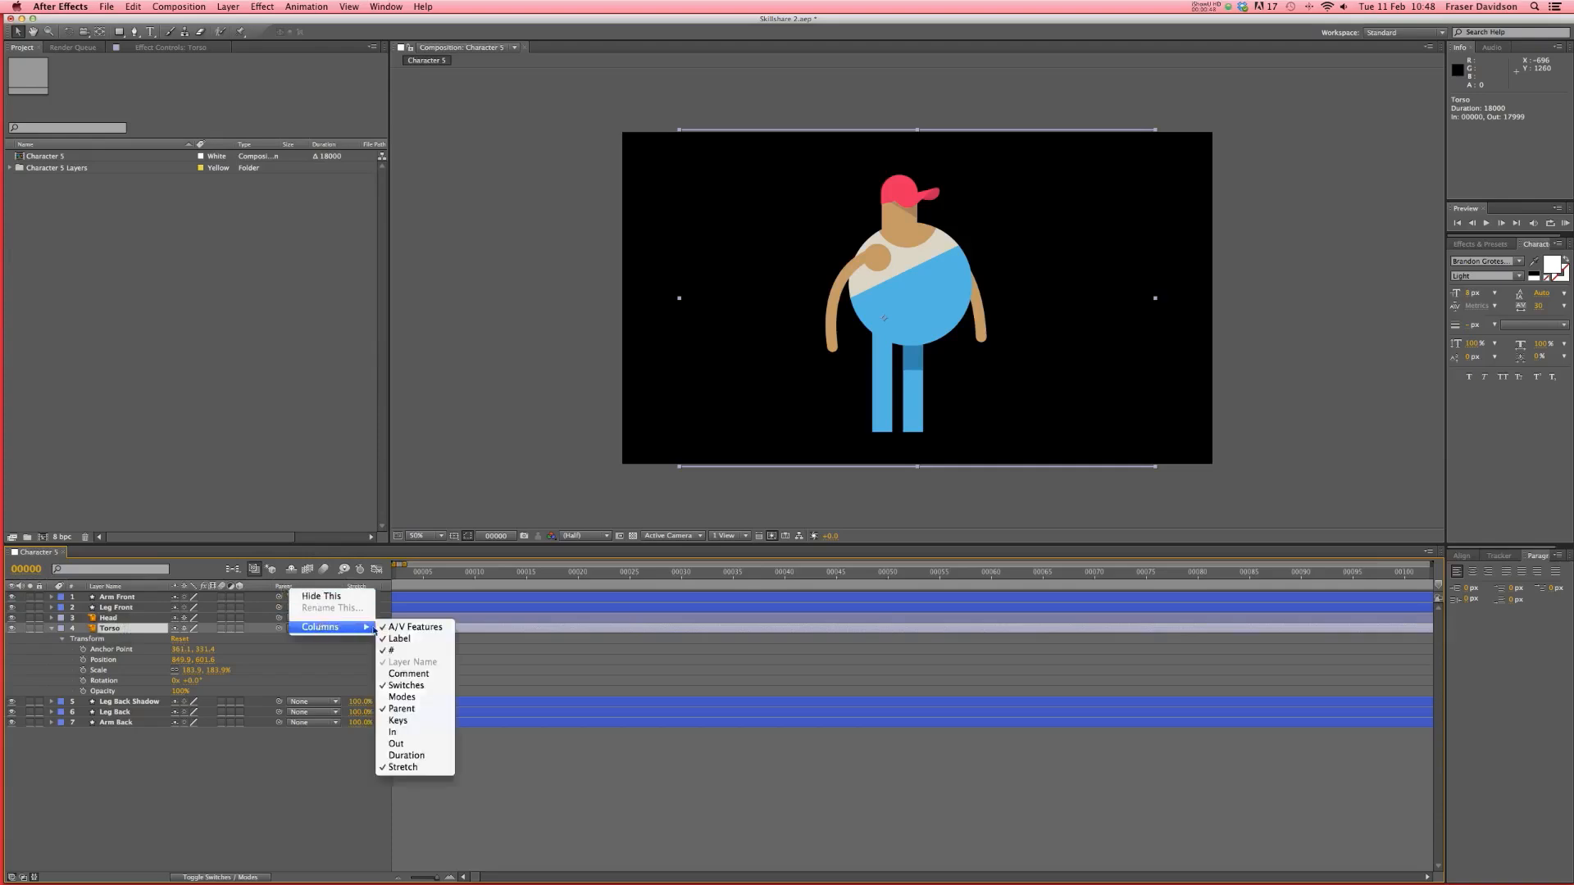
pyautogui.rightClick(277, 587)
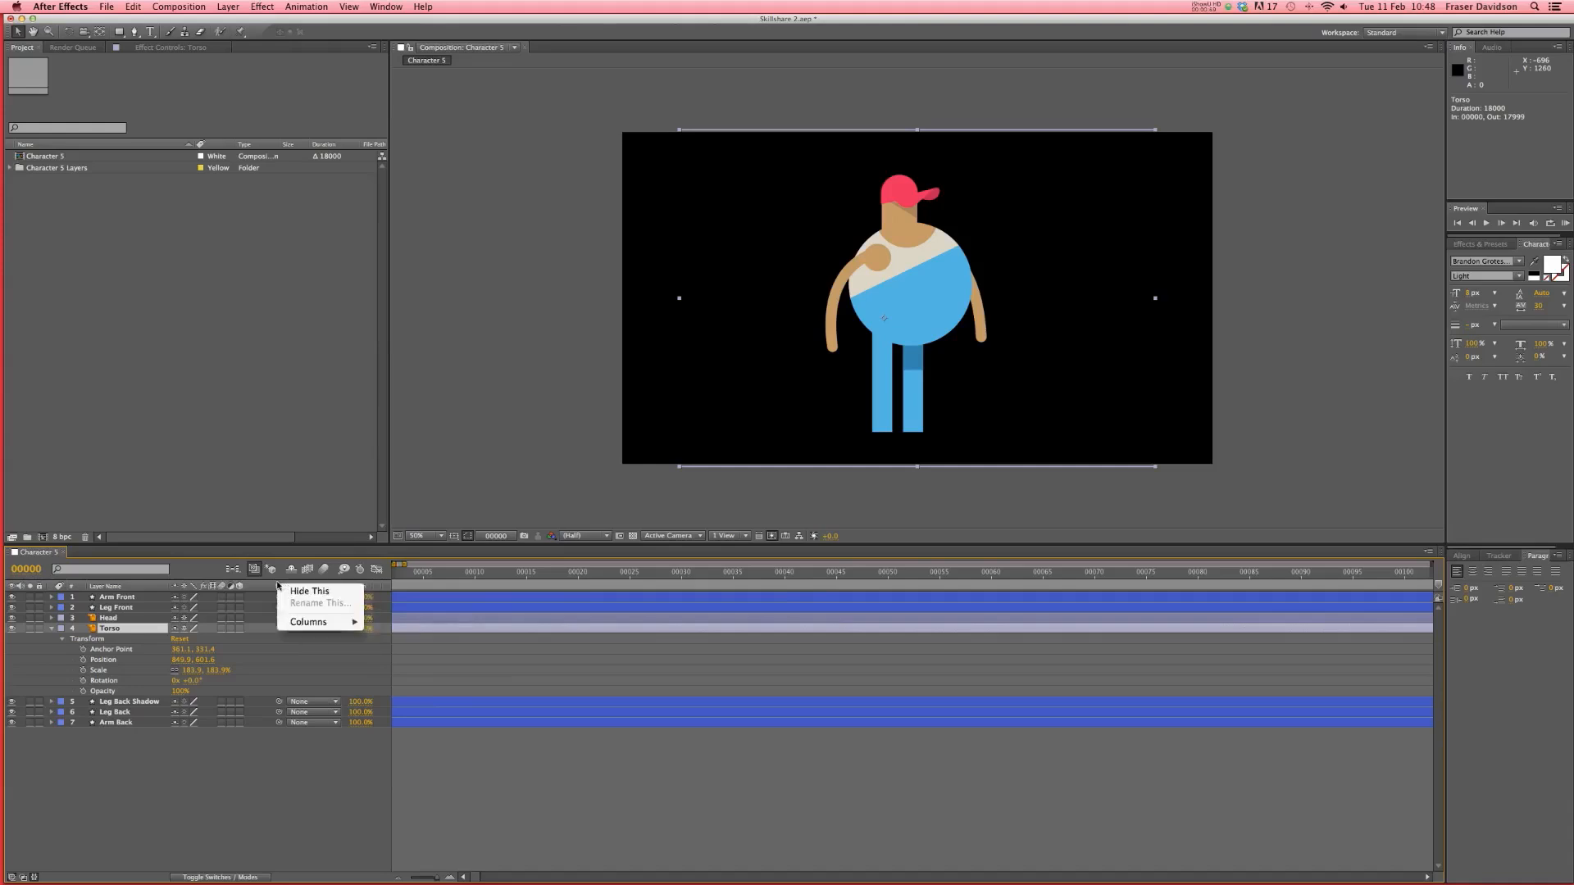
pyautogui.moveTo(291, 624)
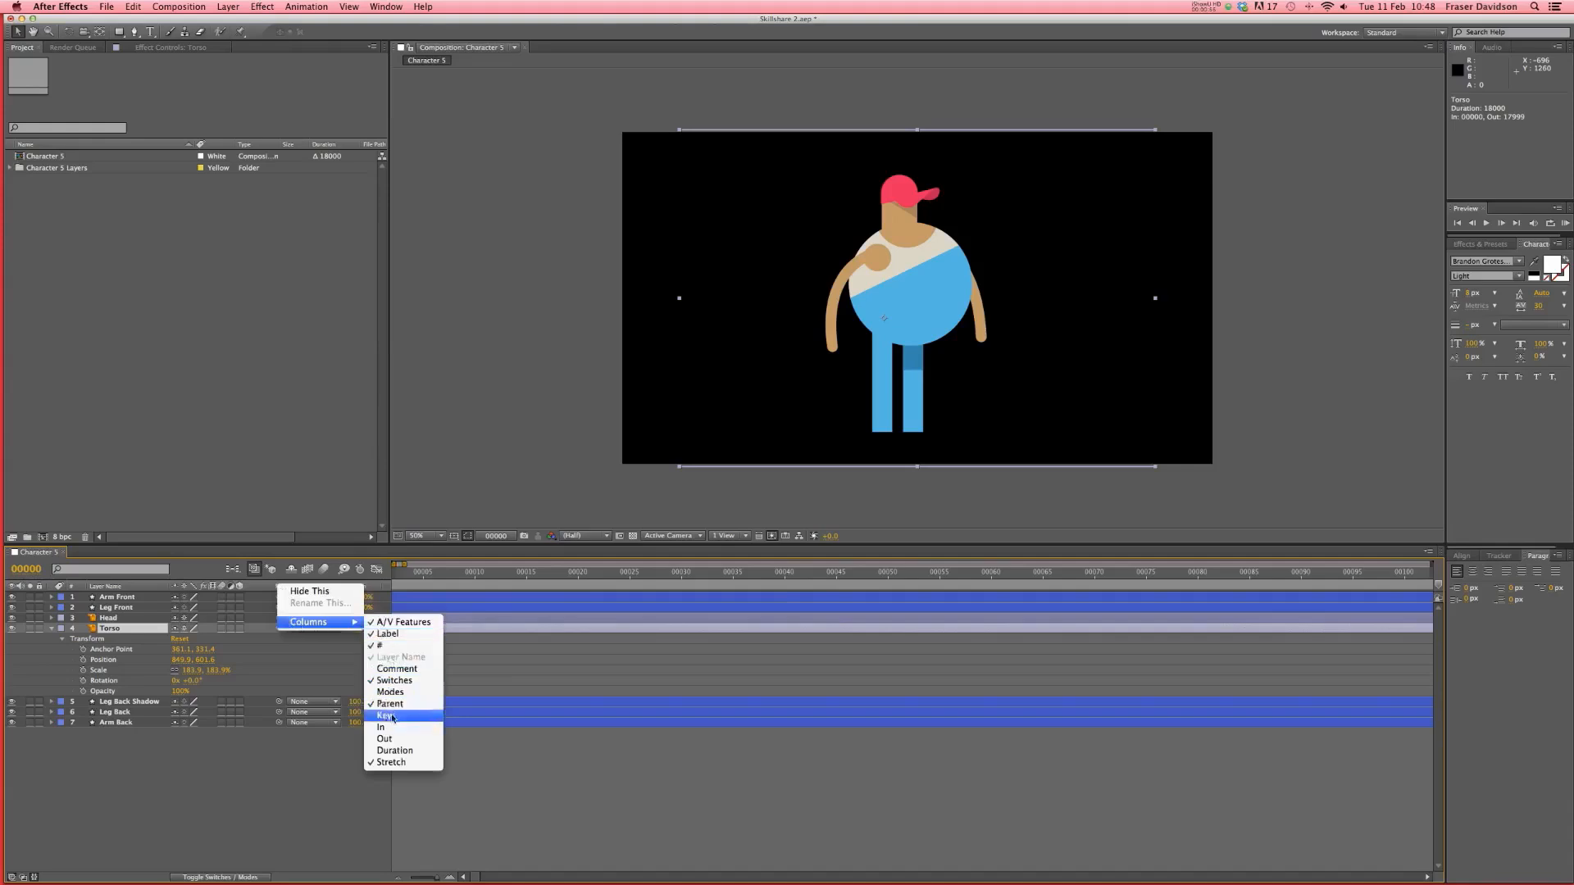
pyautogui.click(262, 590)
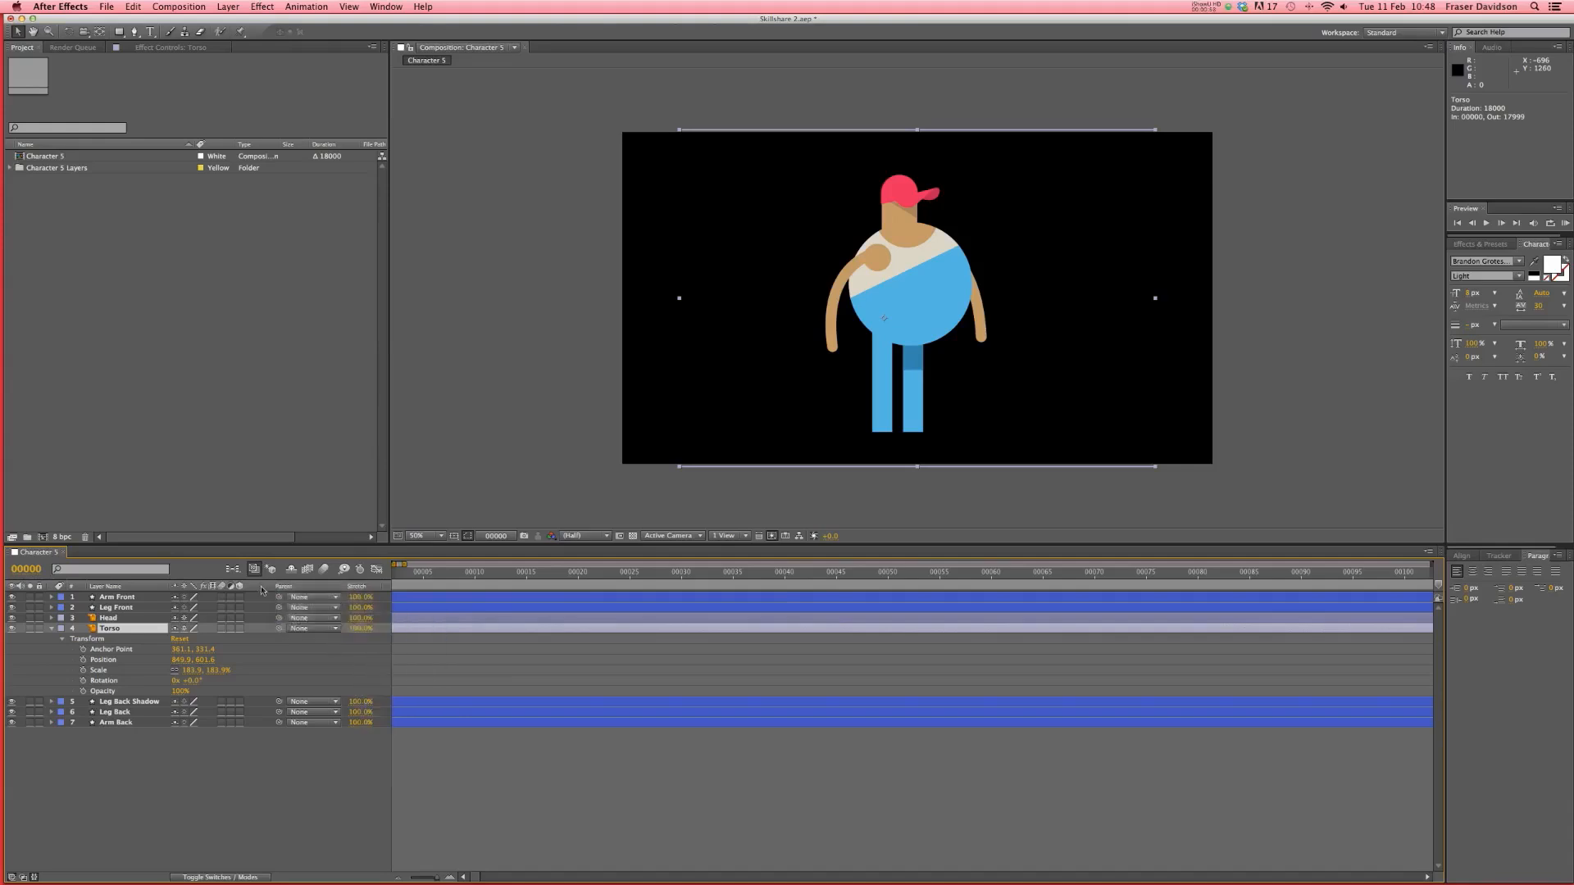
# - Parent the Head layer to the Torso layer and move the torso downward in the composition to test the link
pyautogui.click(123, 618)
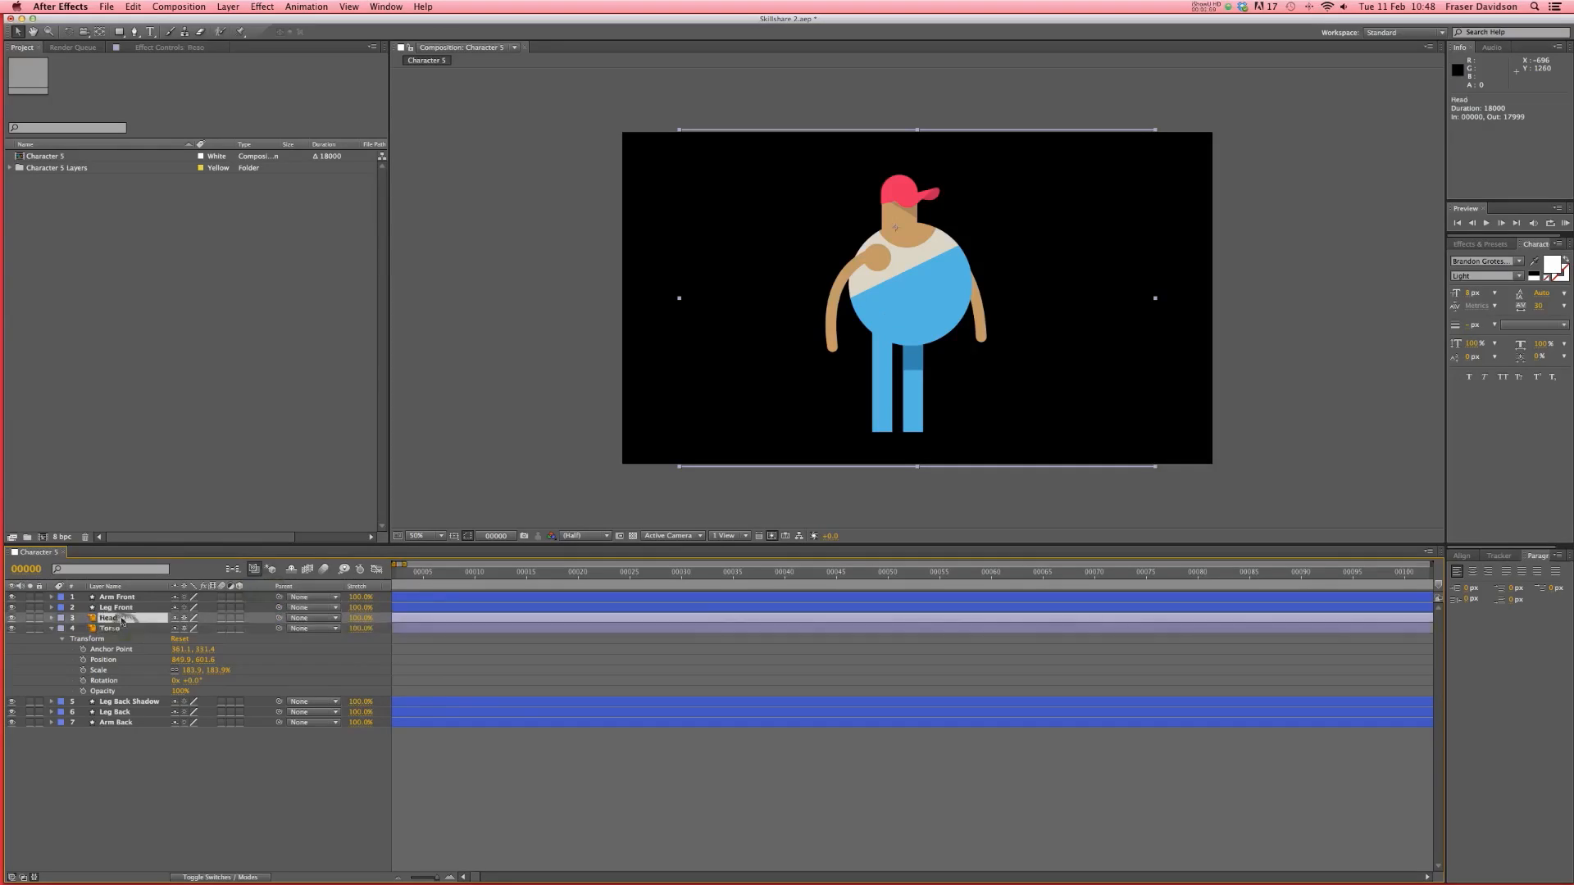
pyautogui.click(313, 620)
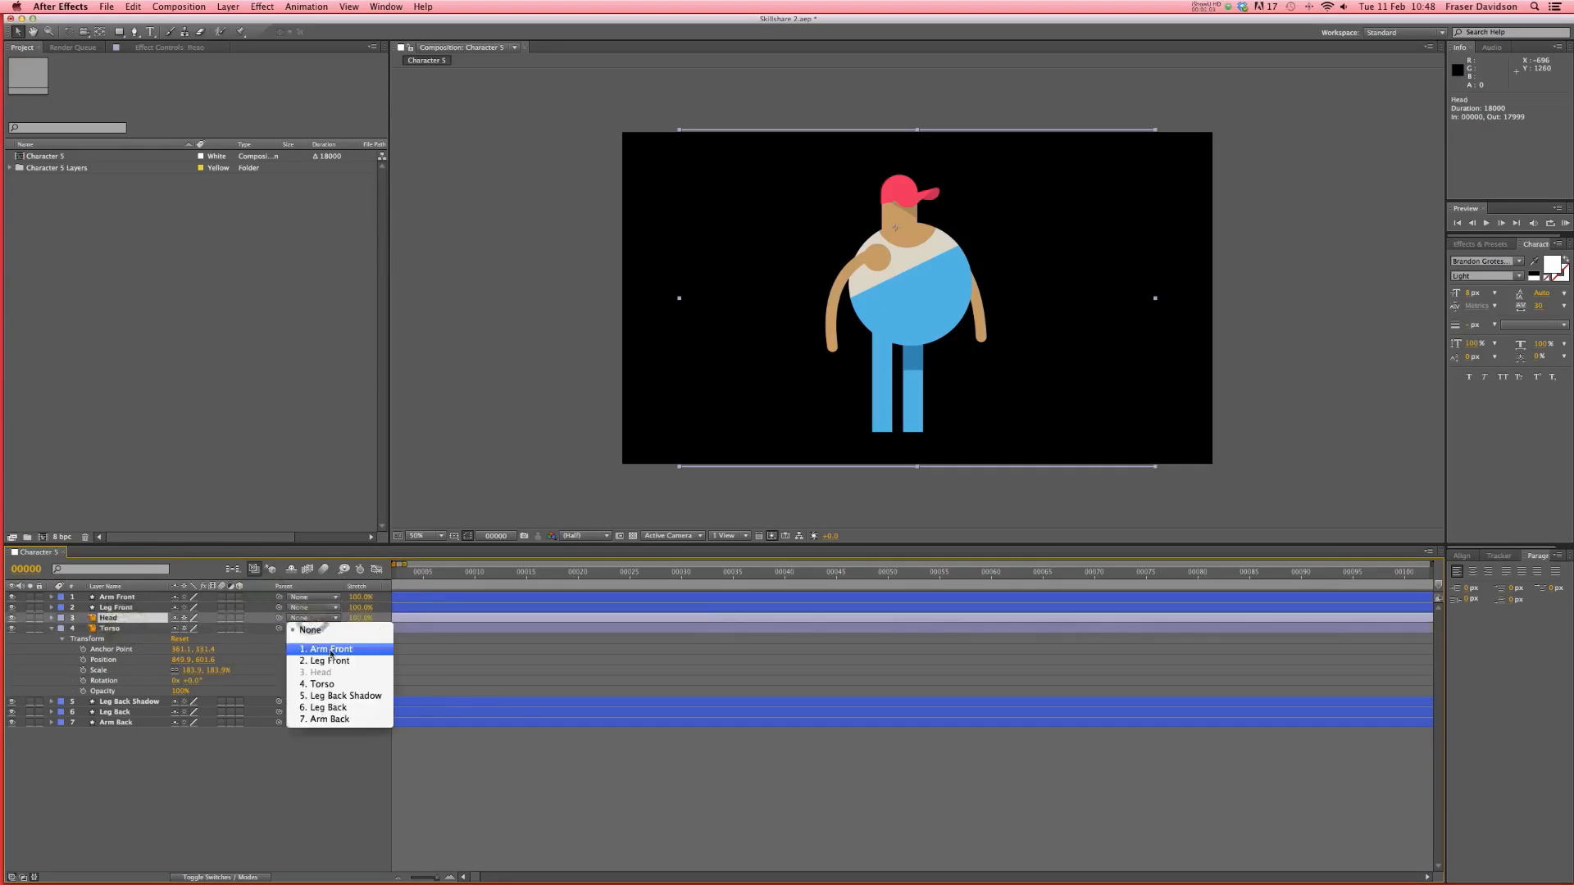
pyautogui.click(331, 686)
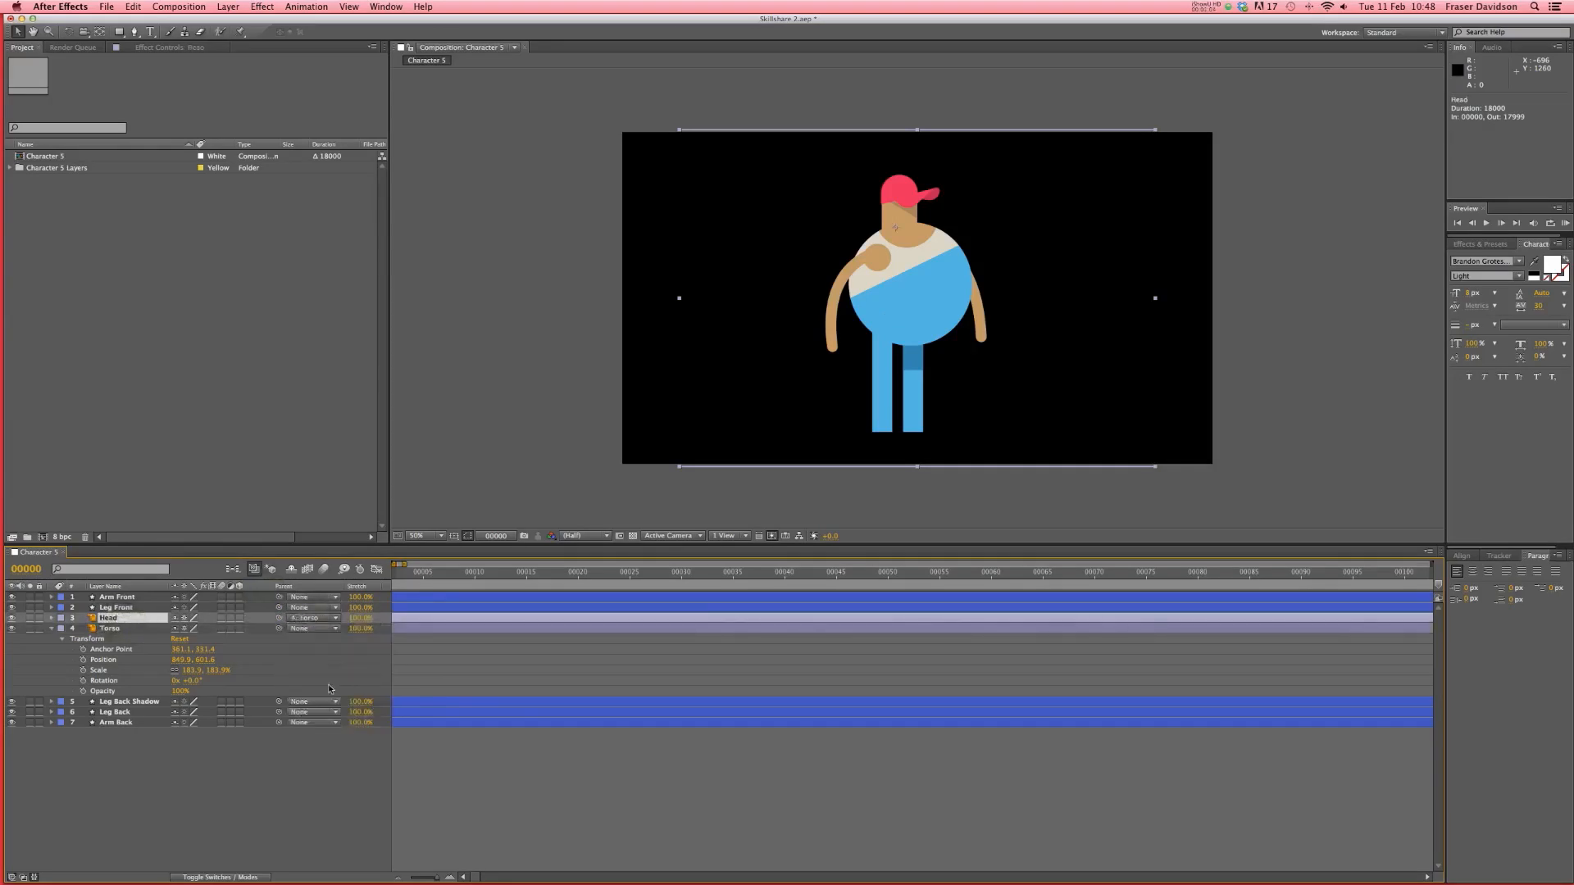
pyautogui.click(127, 629)
pyautogui.moveTo(914, 302)
pyautogui.mouseDown()
pyautogui.moveTo(848, 304)
pyautogui.moveTo(961, 375)
pyautogui.moveTo(911, 332)
pyautogui.mouseUp()
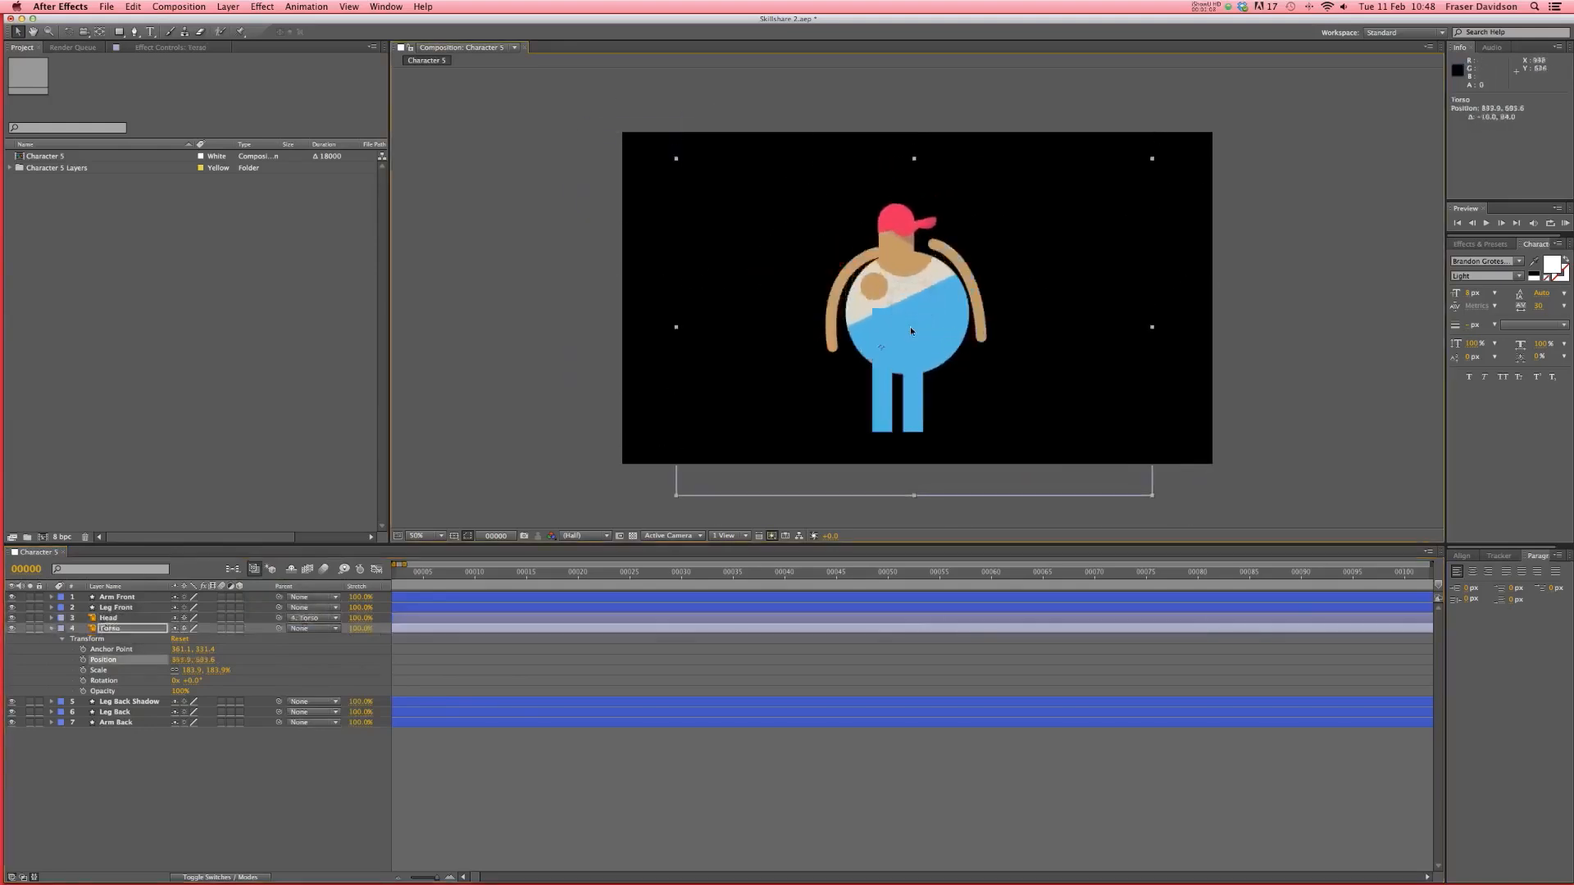
# - Undo the torso's test move and parent the Arm Front and Leg Front layers to the Torso layer
pyautogui.press('super+z')
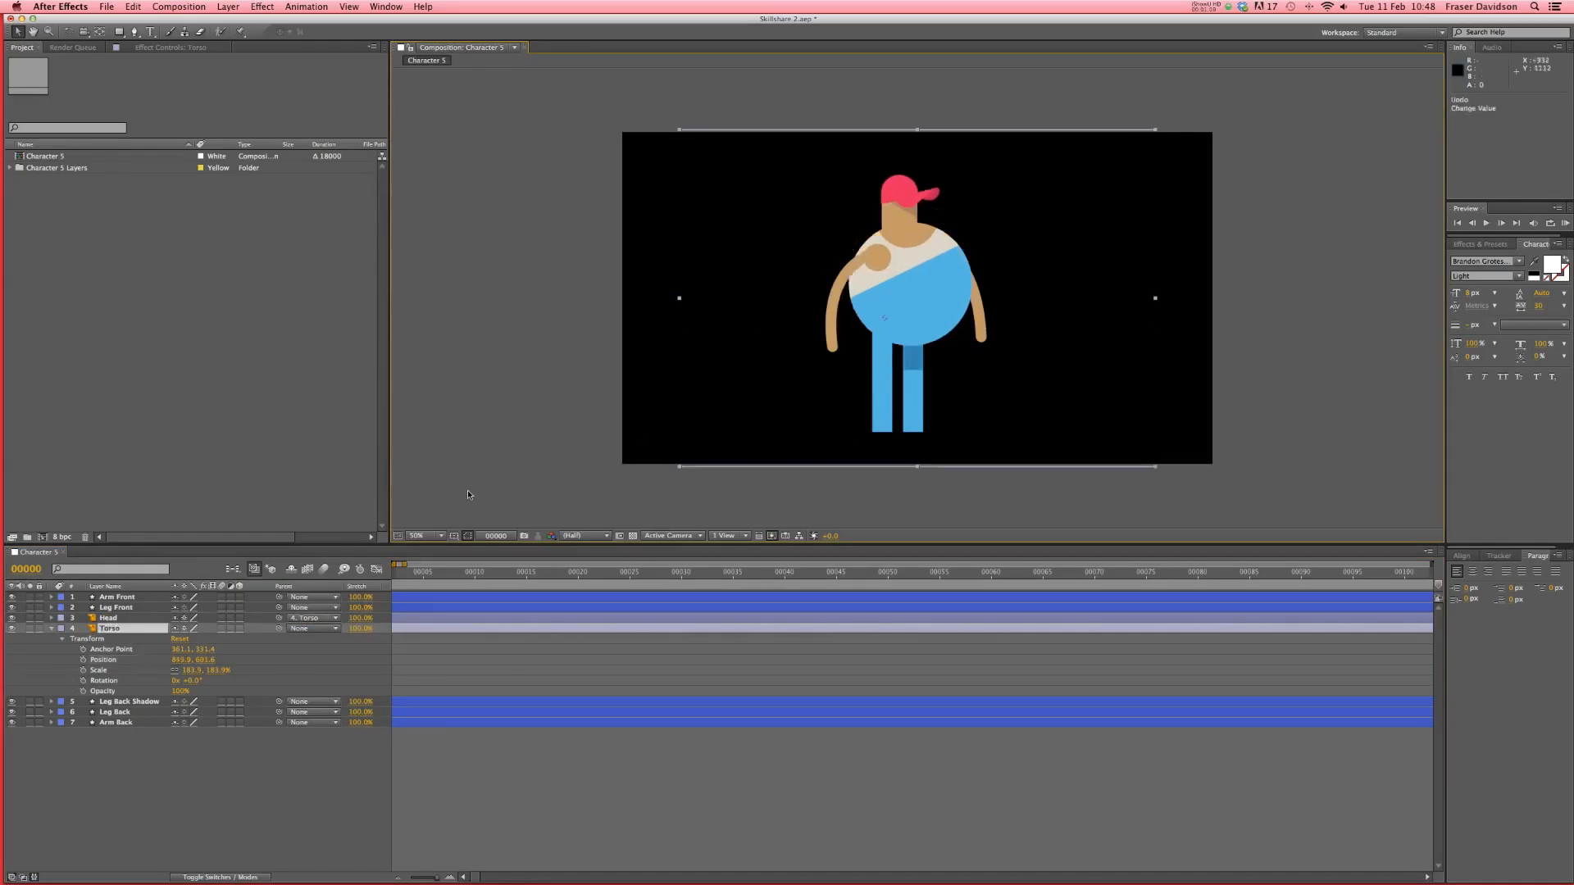
pyautogui.click(119, 607)
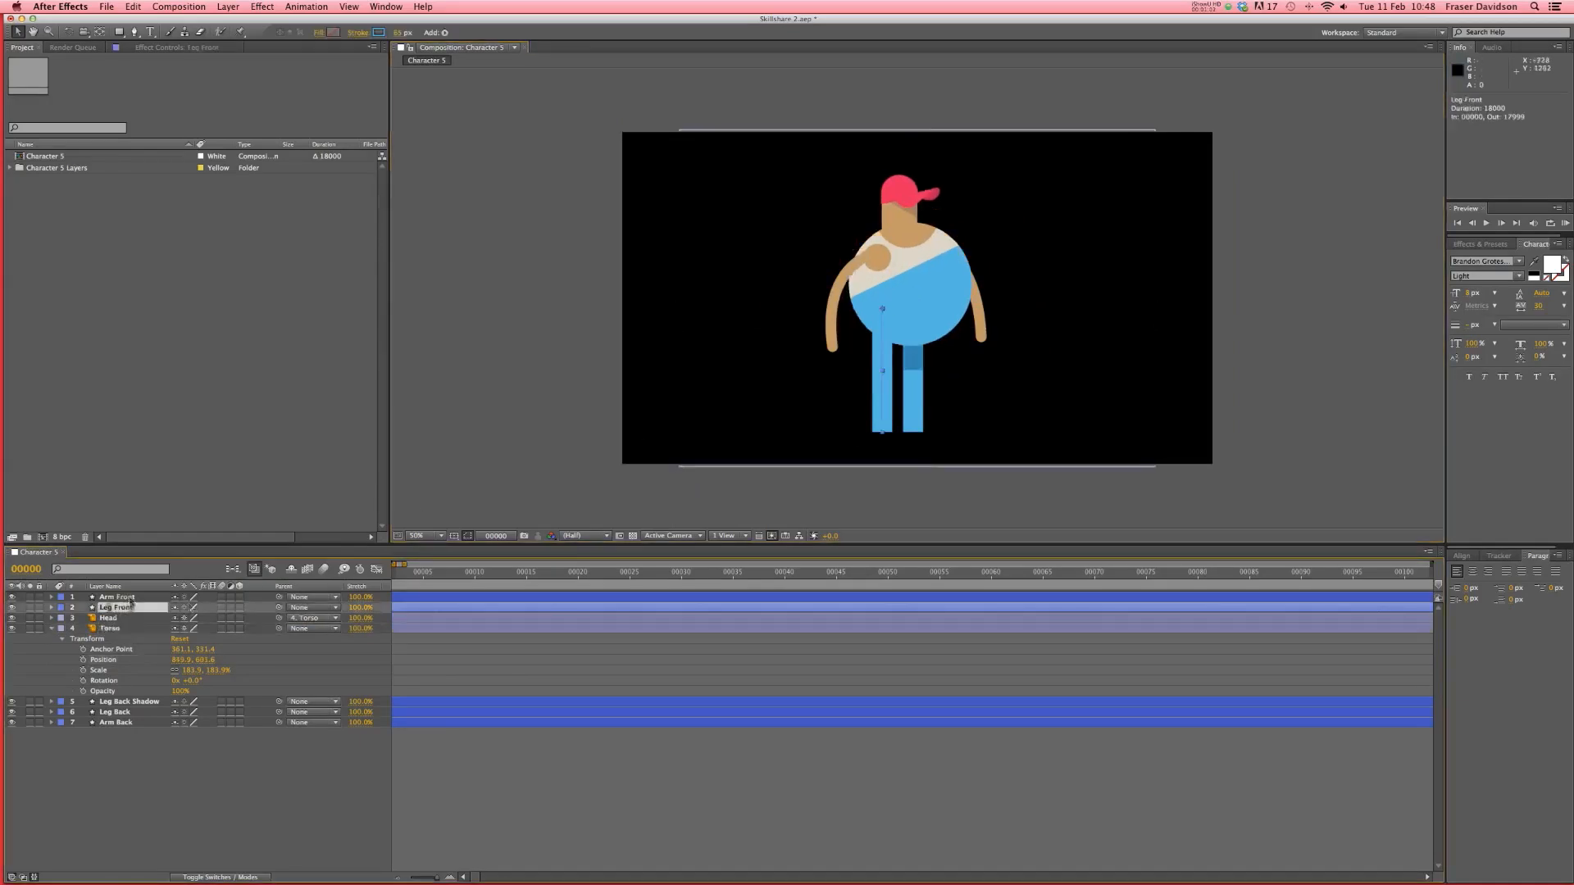
pyautogui.click(116, 597)
pyautogui.click(310, 597)
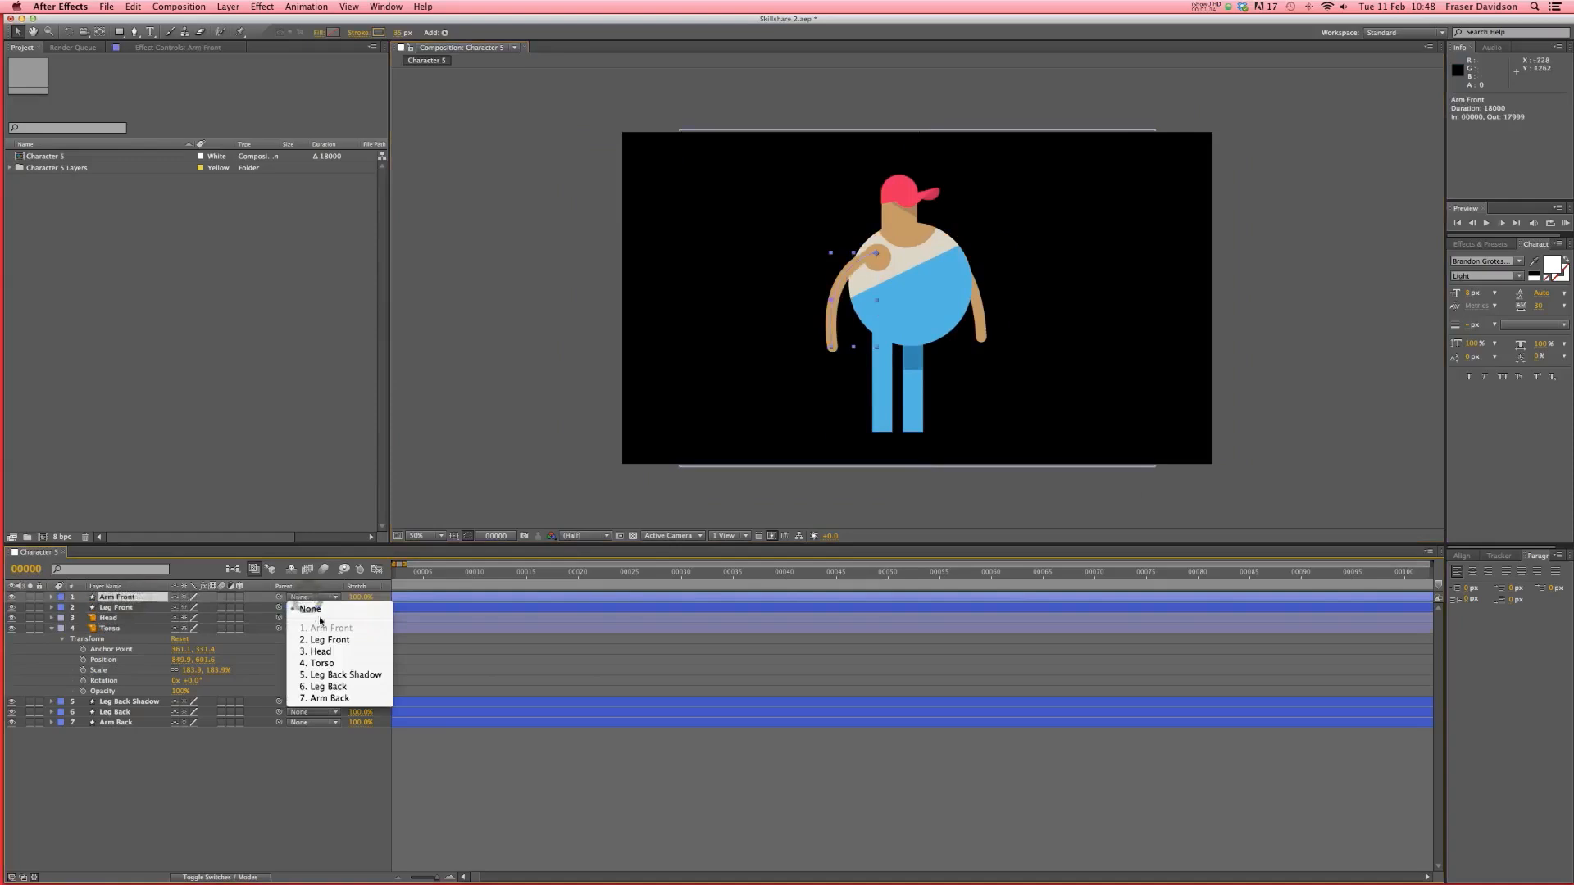
pyautogui.click(323, 664)
pyautogui.click(117, 608)
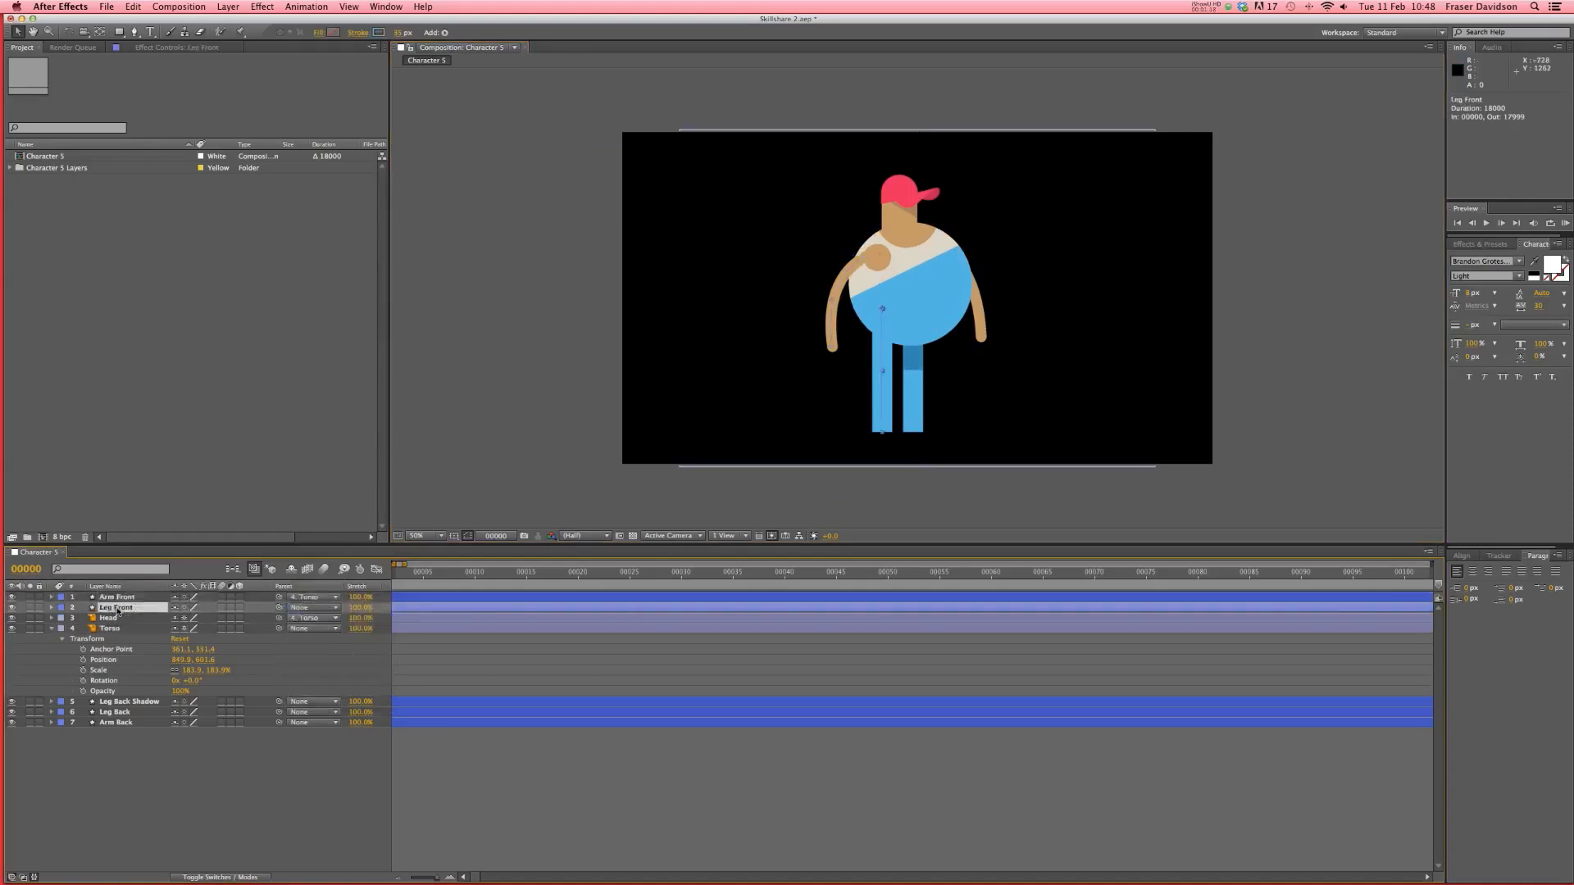
pyautogui.click(309, 608)
pyautogui.click(321, 673)
# - Parent the Leg Back and Arm Back layers to the Torso layer
pyautogui.click(115, 712)
pyautogui.click(312, 712)
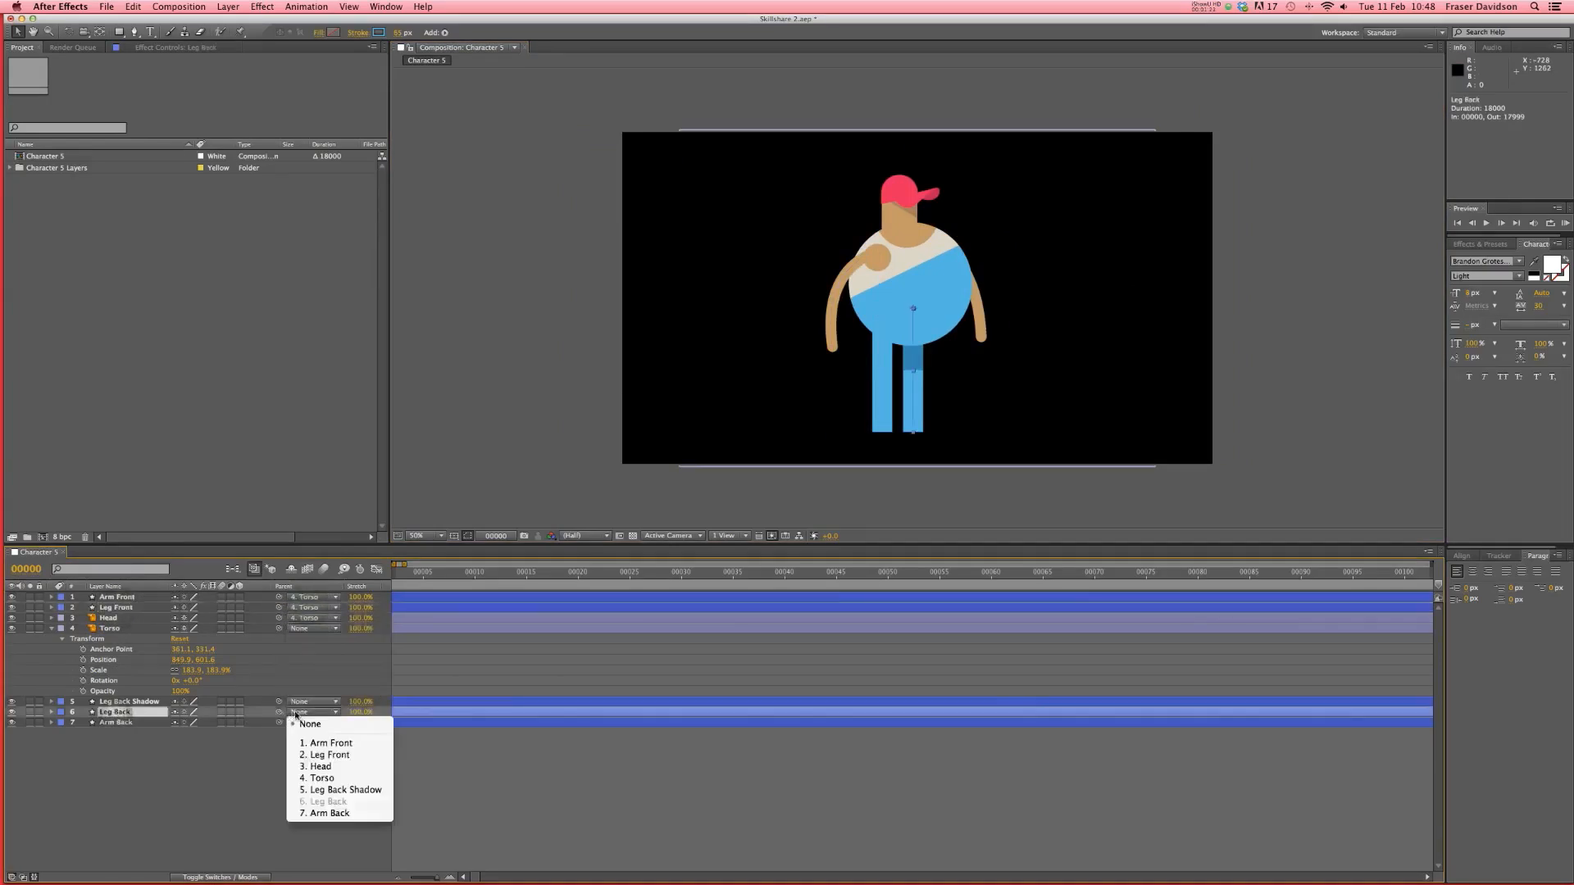
pyautogui.click(321, 778)
pyautogui.click(152, 722)
pyautogui.click(315, 723)
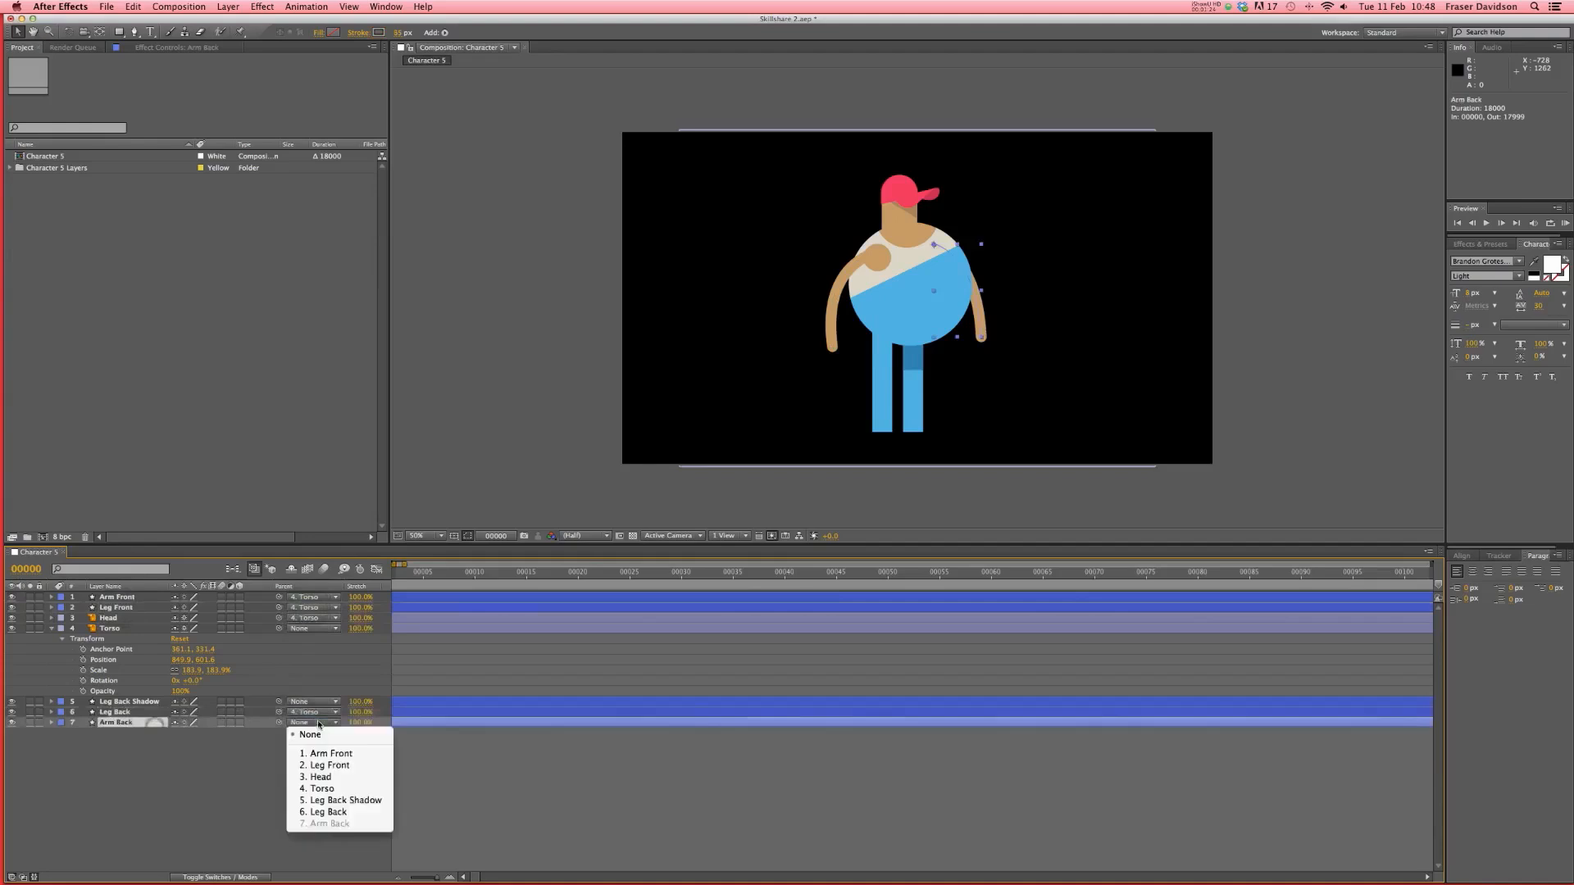
pyautogui.click(321, 789)
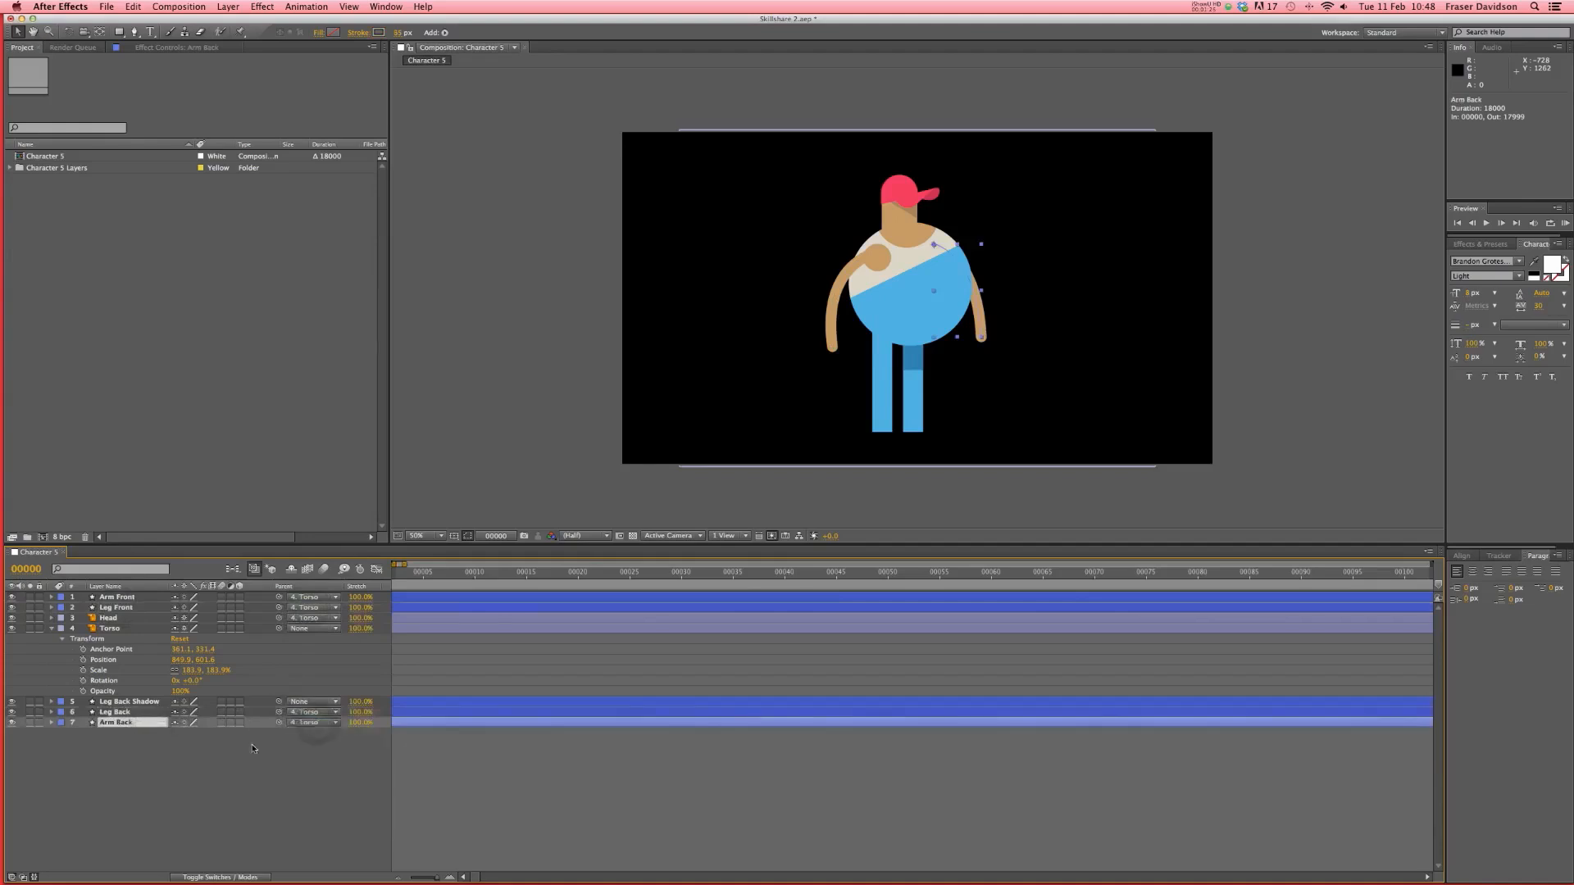
# - Solo the Leg Back and Leg Back Shadow layers and parent Leg Back Shadow to Leg Back
pyautogui.click(135, 703)
pyautogui.click(121, 713)
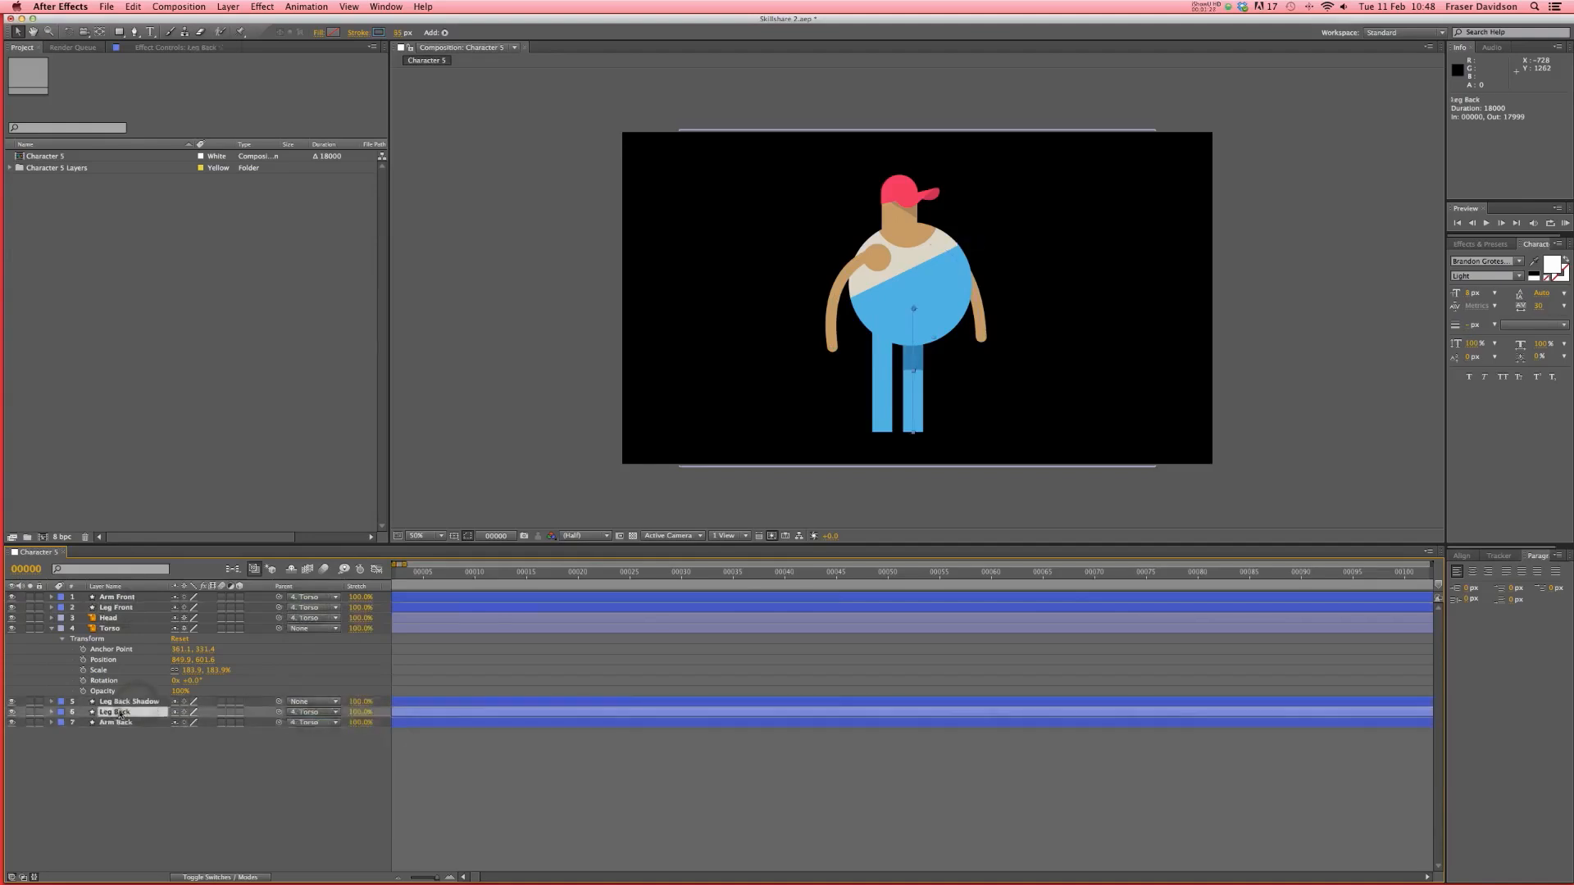
pyautogui.click(110, 702)
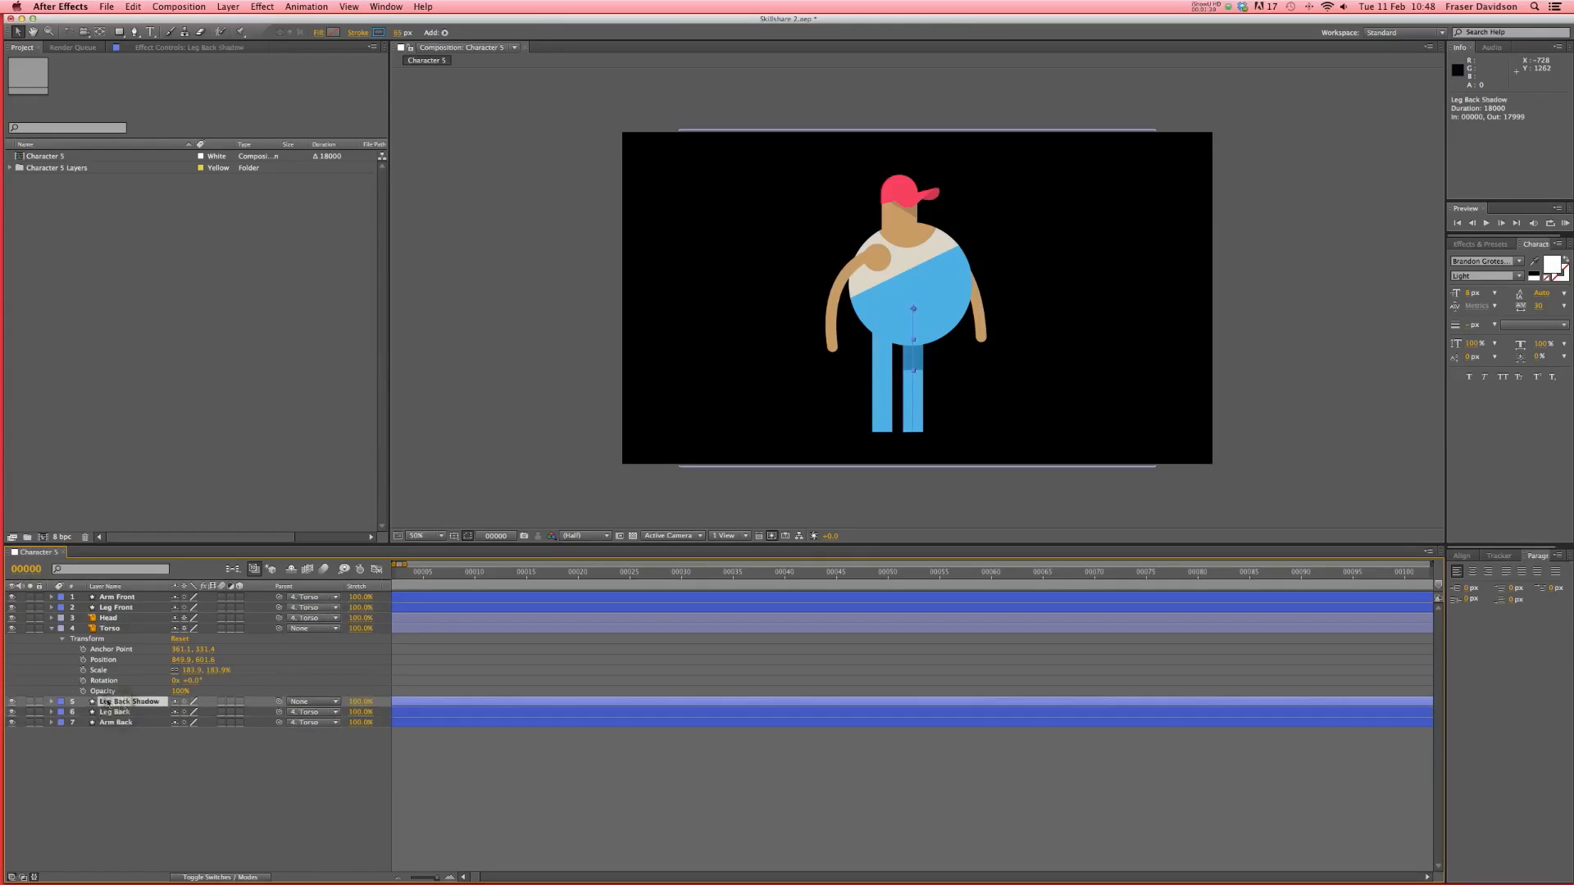
pyautogui.click(29, 712)
pyautogui.click(29, 703)
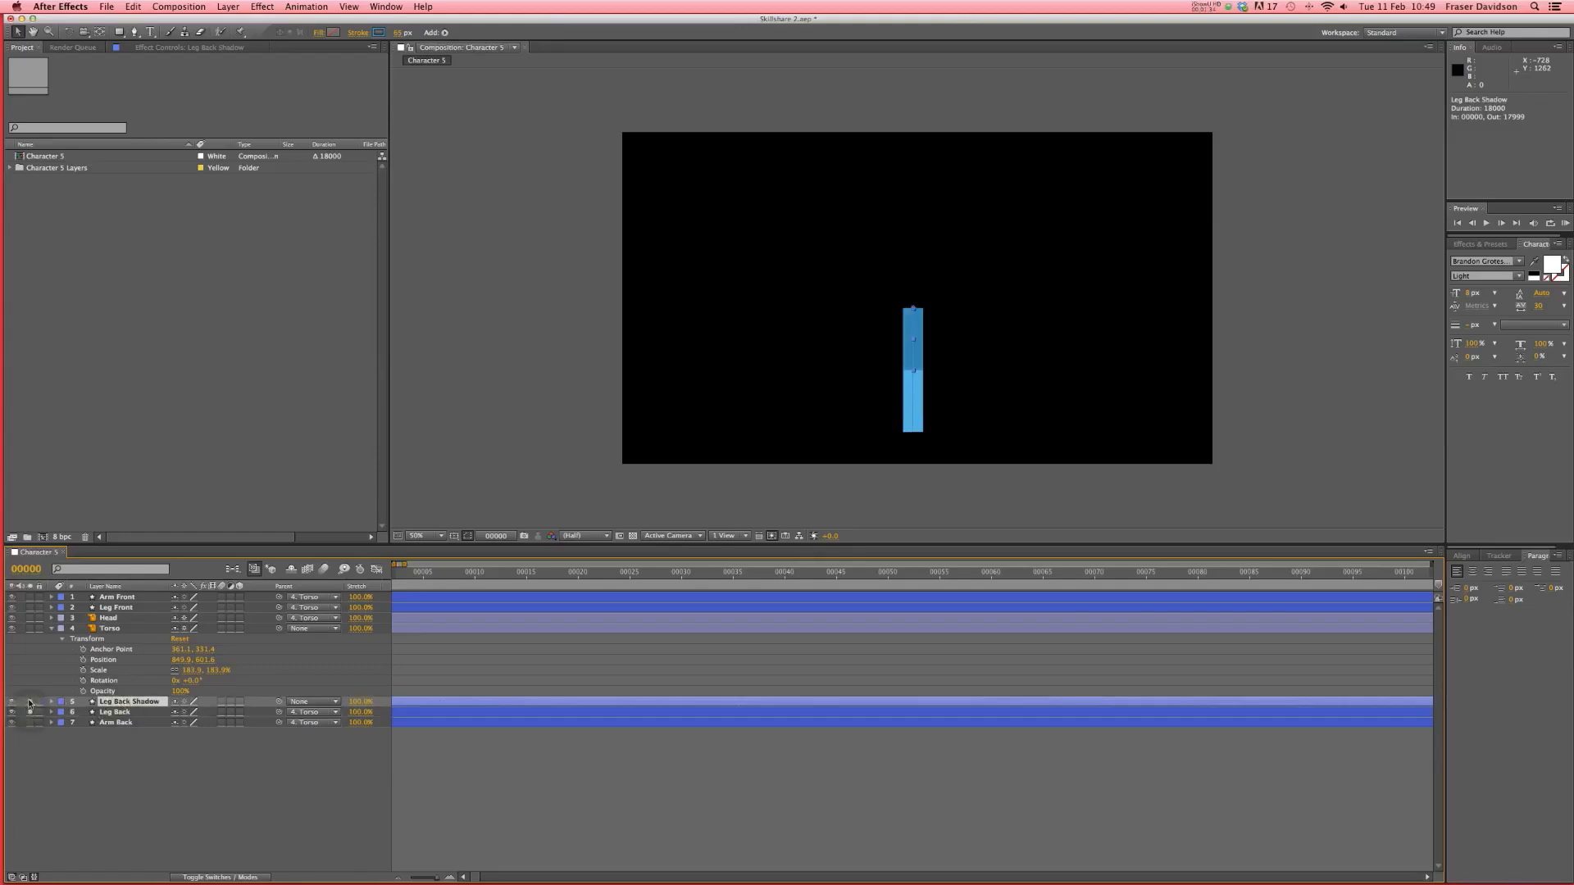
pyautogui.click(310, 703)
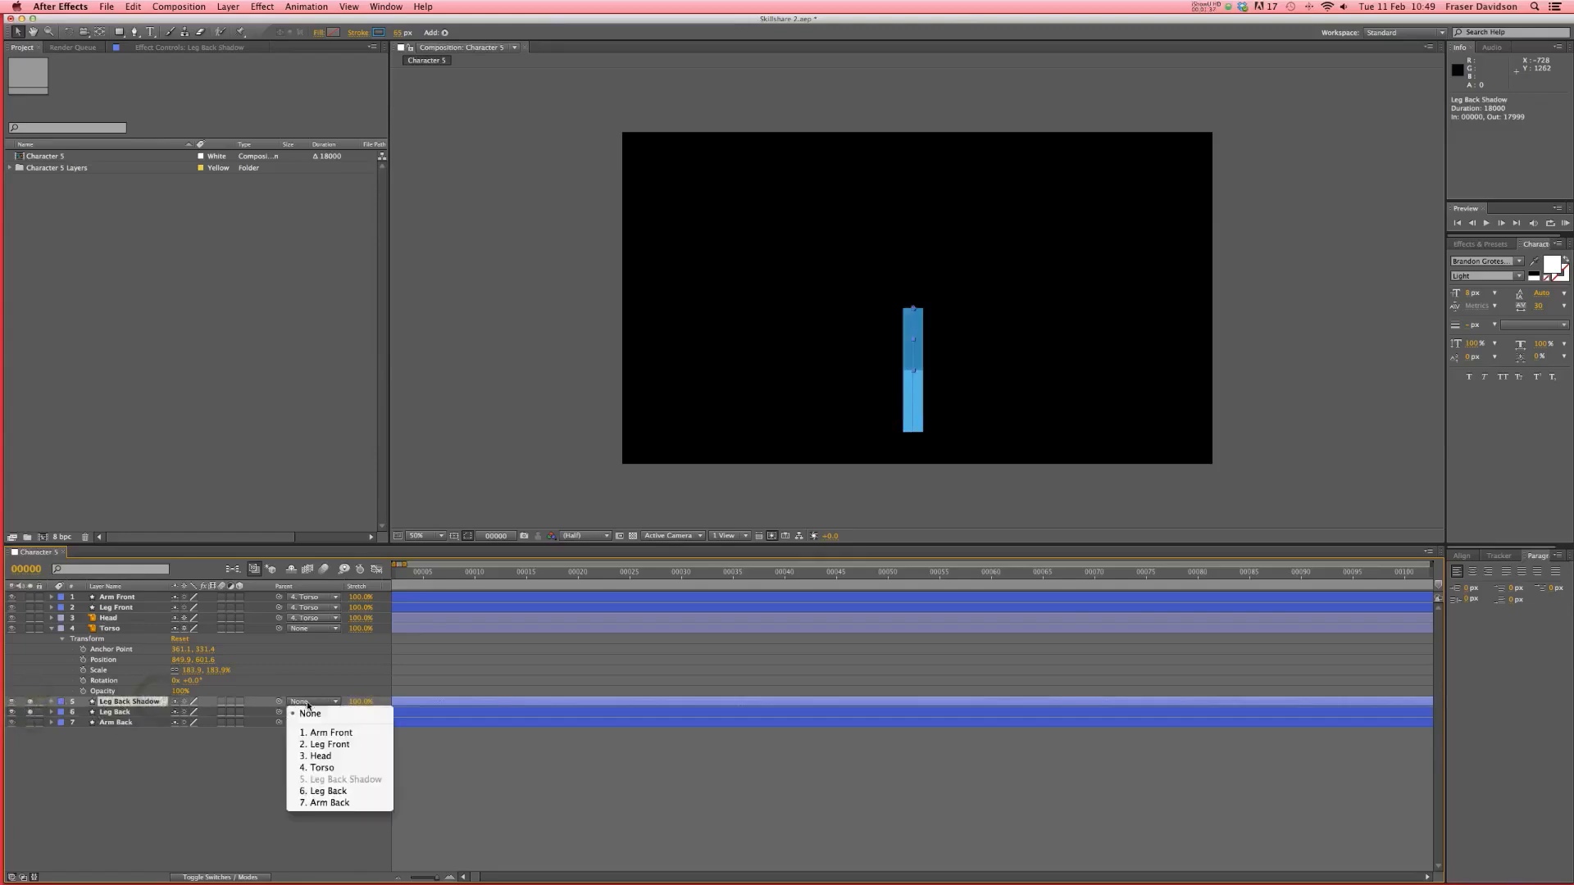
pyautogui.click(328, 793)
# - Reveal the Leg Back layer's rotation, try rotating the leg to test the shadow link and undo the rotation
pyautogui.click(133, 712)
pyautogui.press('r')
pyautogui.moveTo(188, 722)
pyautogui.mouseDown()
pyautogui.moveTo(139, 723)
pyautogui.moveTo(214, 723)
pyautogui.moveTo(174, 732)
pyautogui.mouseUp()
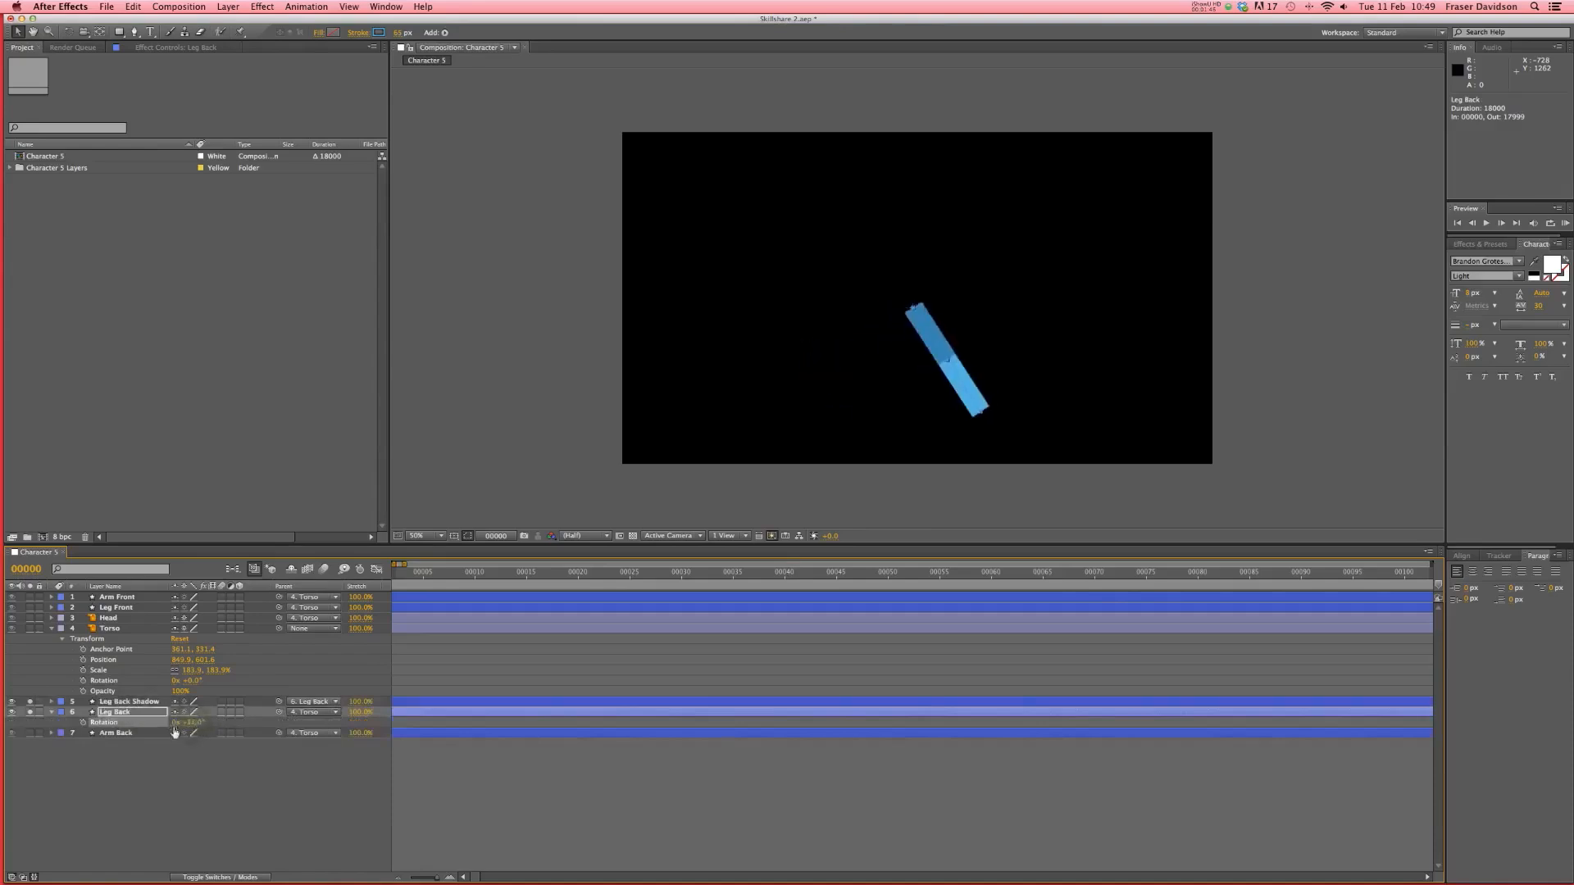
pyautogui.press('super+z')
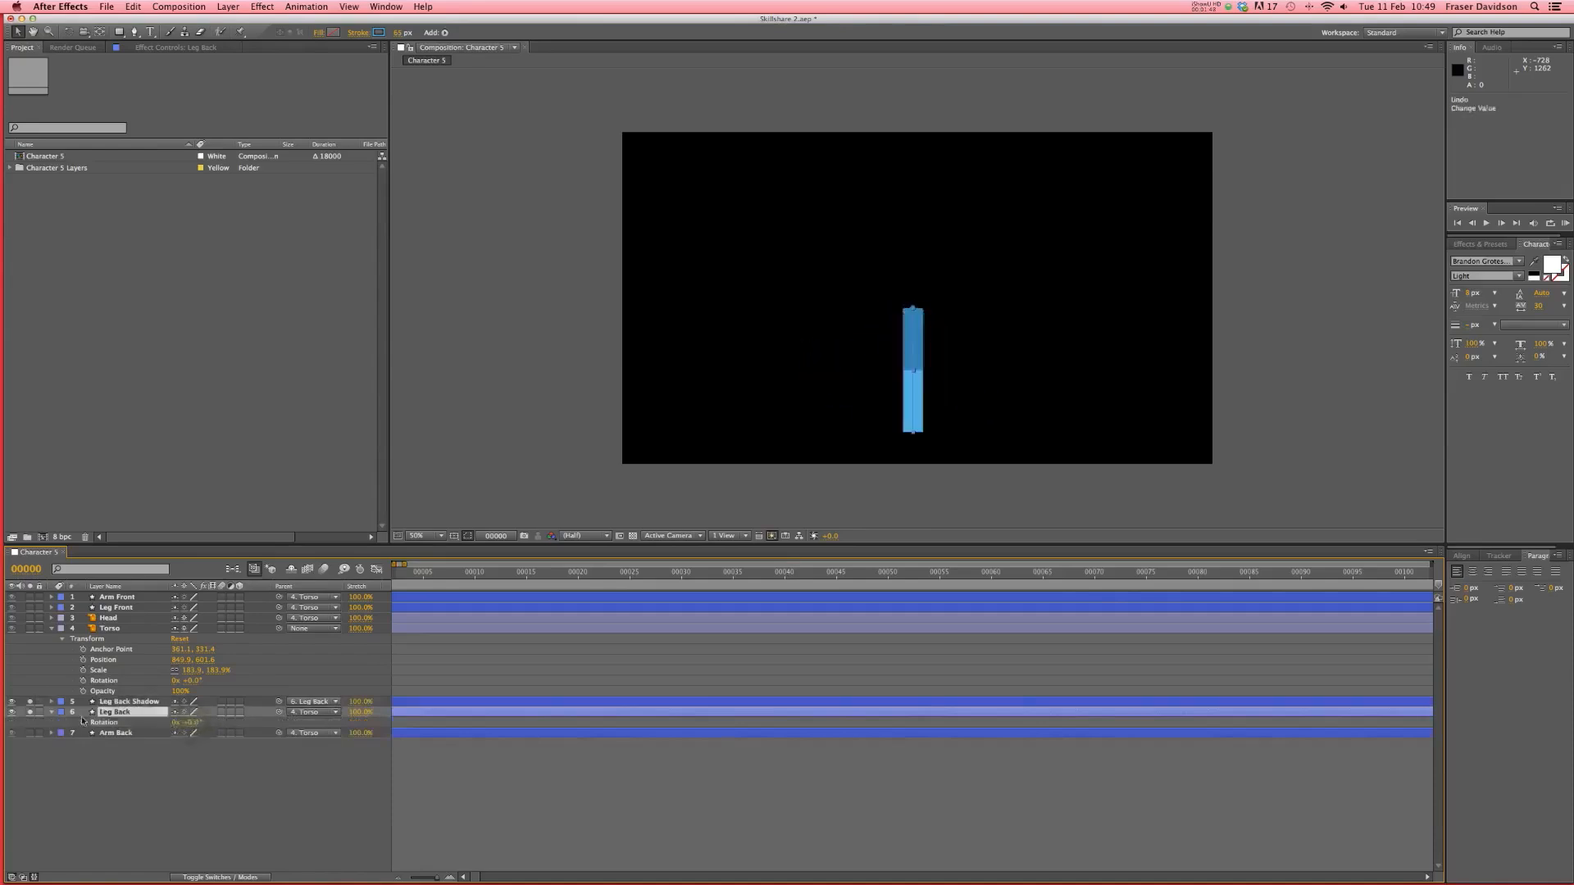
# - Turn off solo for the Leg Back and Leg Back Shadow layers and collapse the Torso layer's properties
pyautogui.moveTo(30, 701); pyautogui.dragTo(30, 713)
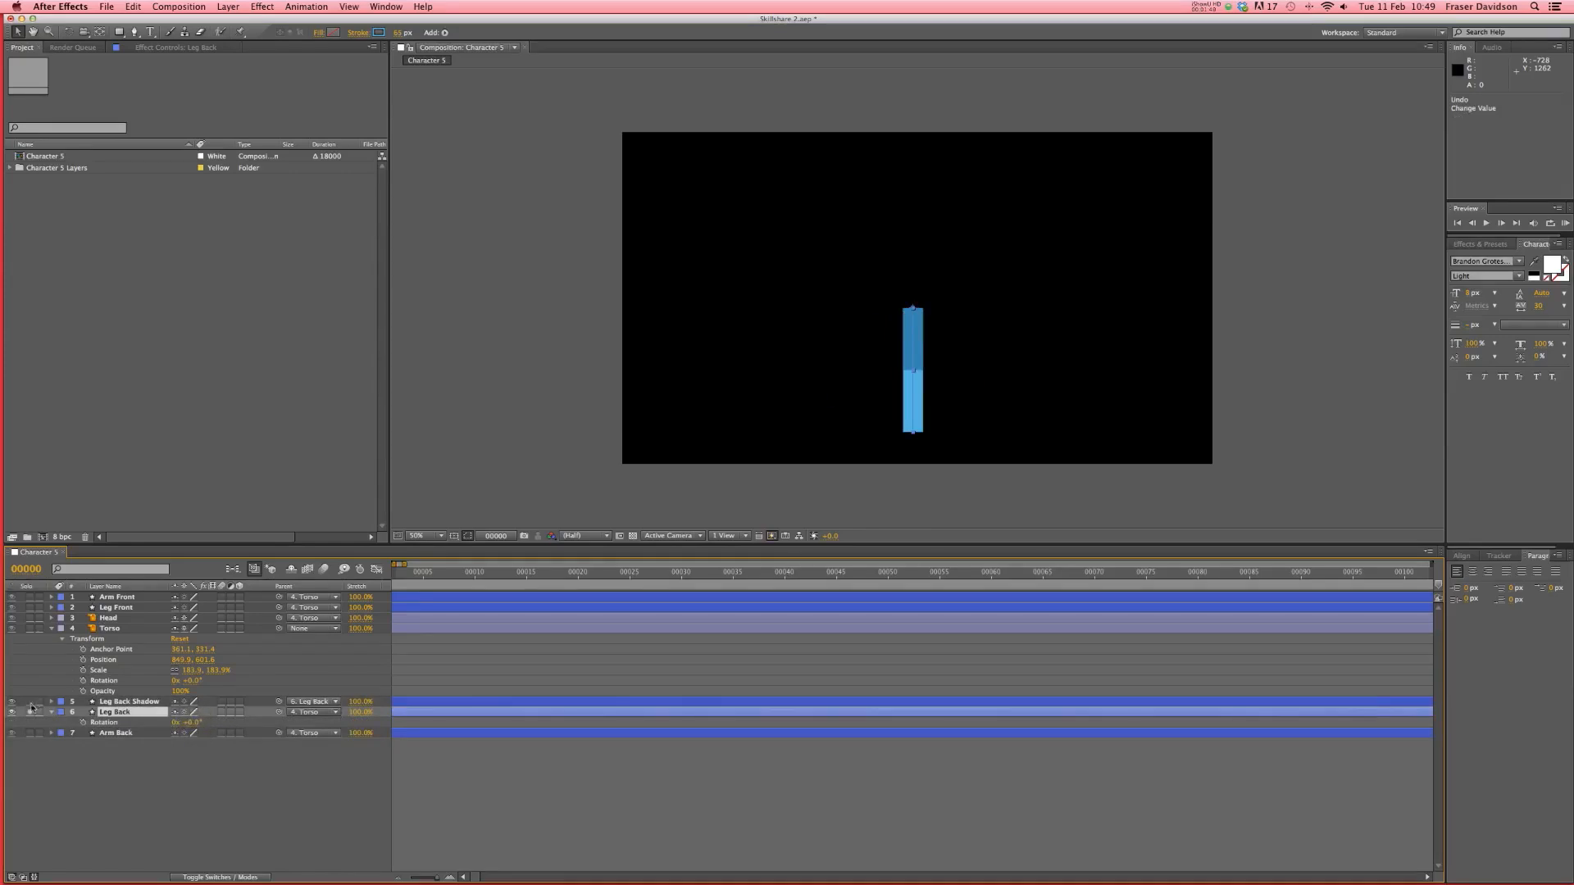
pyautogui.click(53, 628)
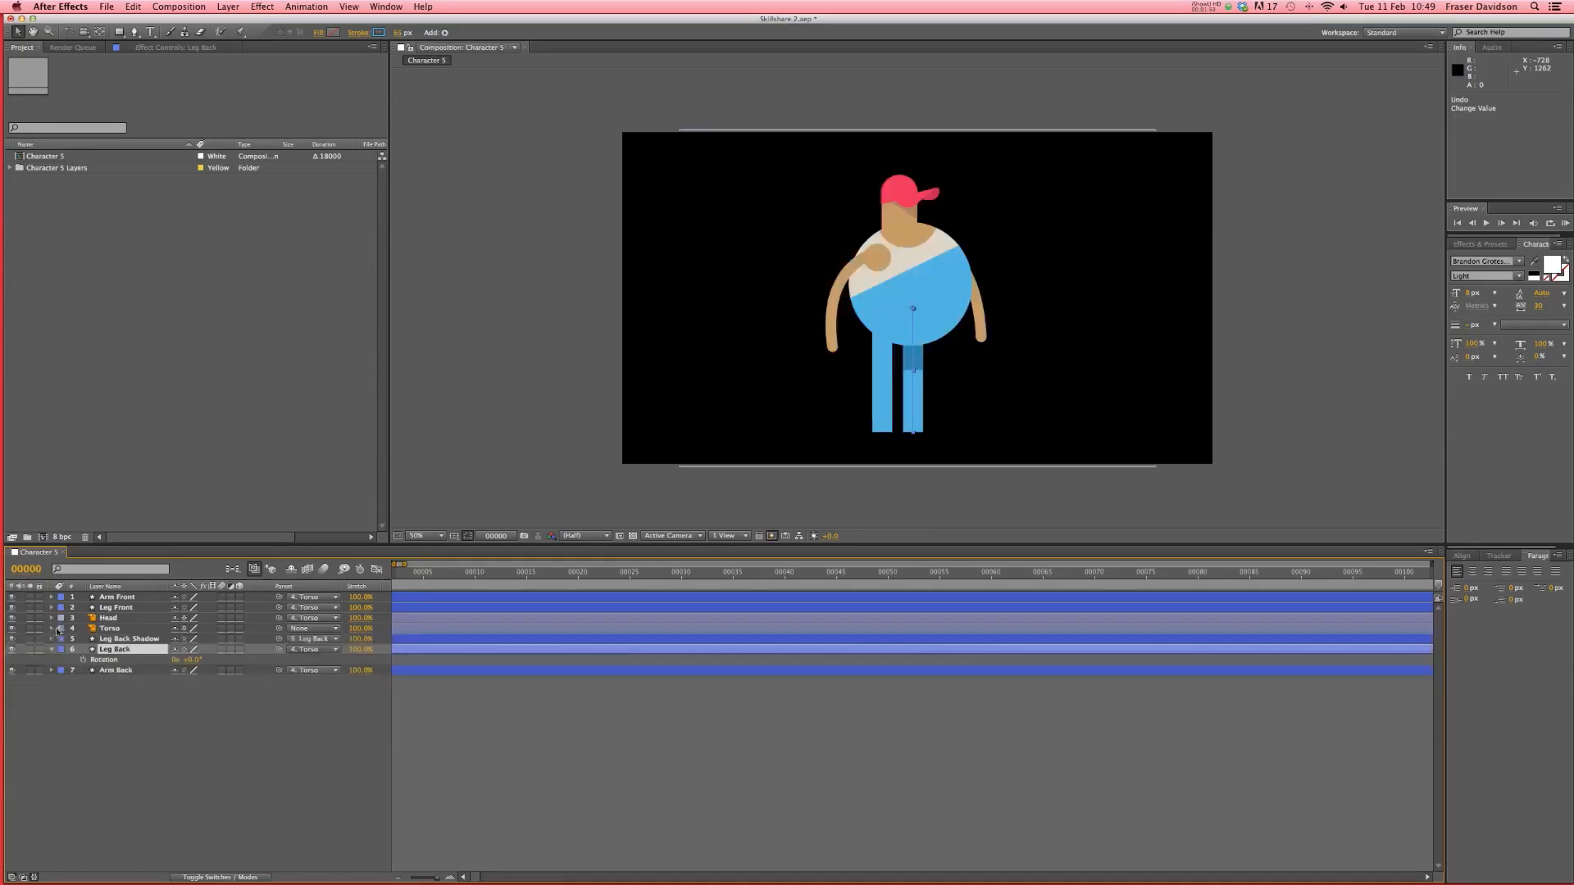
# - Try moving the torso with all the body parts attached, undo the move and save the project
pyautogui.click(111, 628)
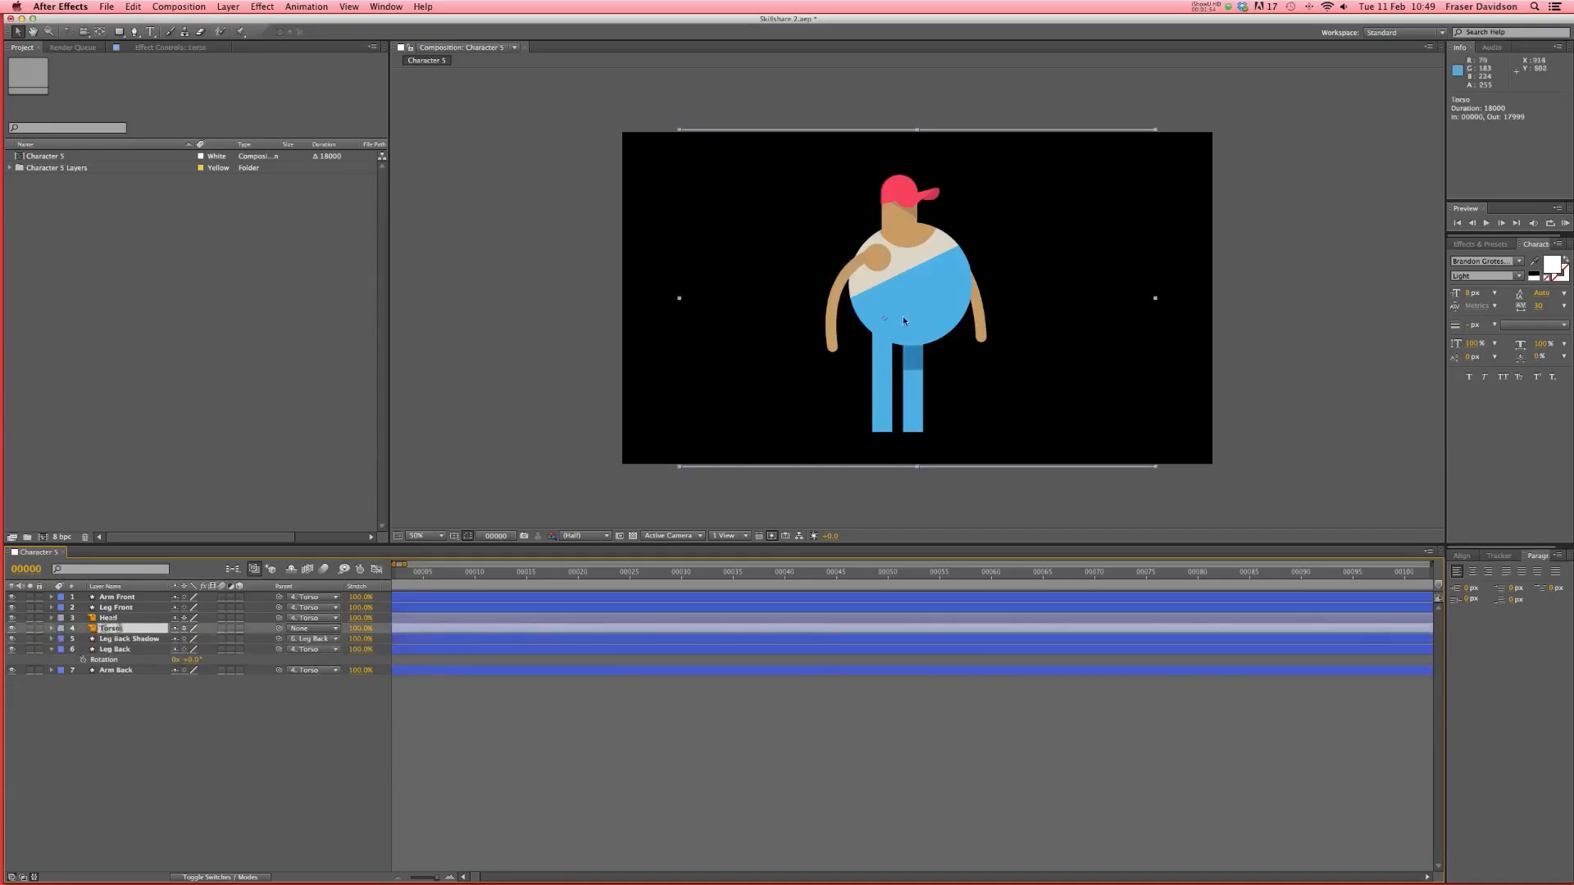
pyautogui.moveTo(917, 303); pyautogui.dragTo(966, 272)
pyautogui.press('super+z')
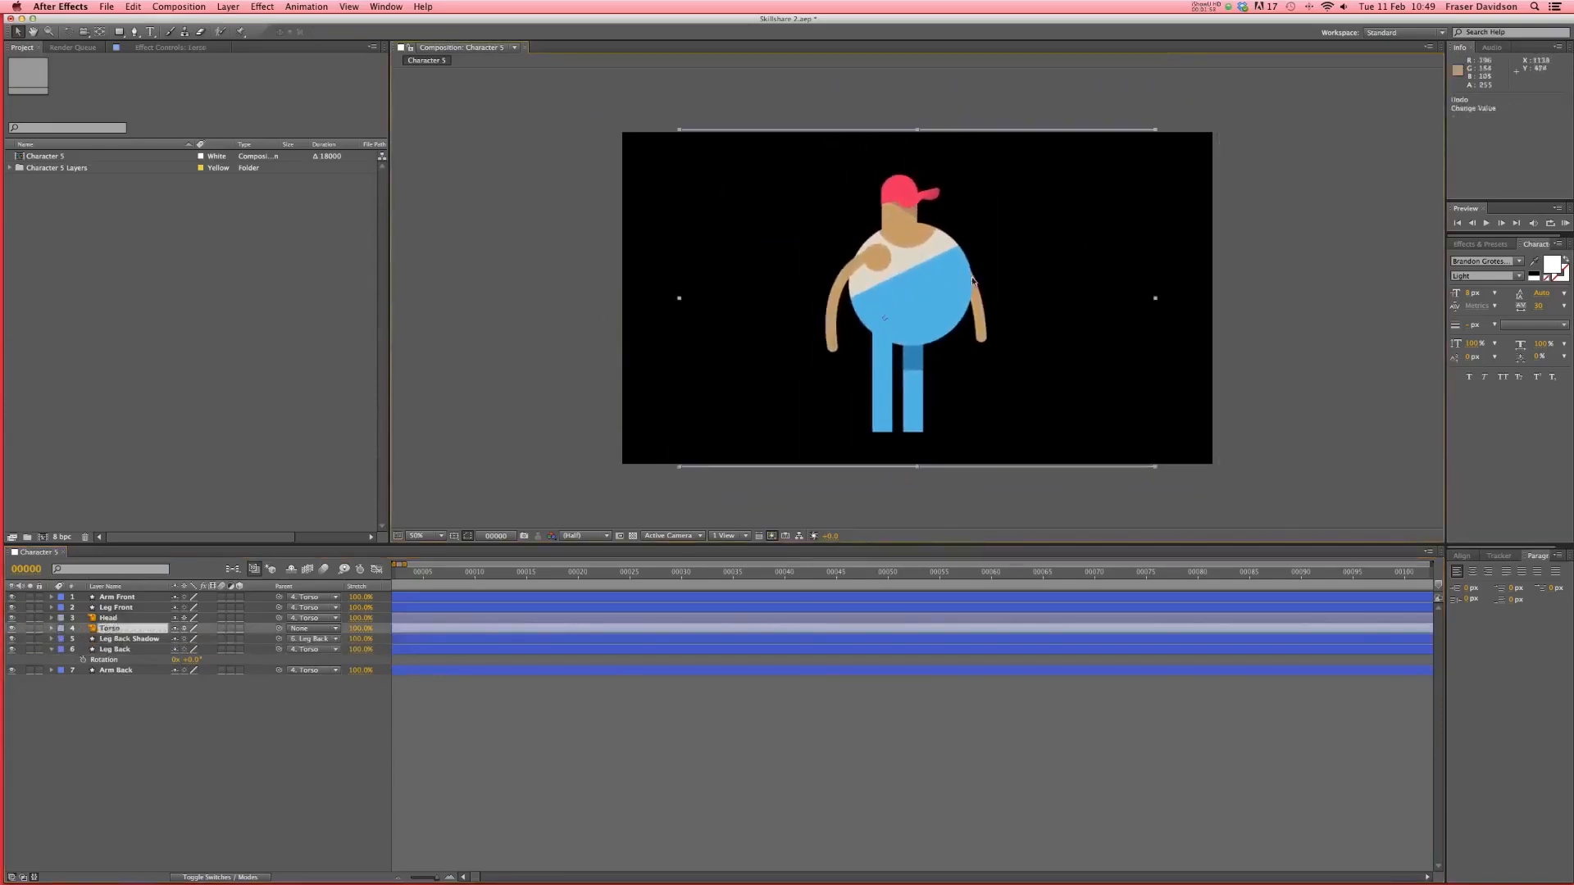
pyautogui.click(903, 797)
pyautogui.press('super+s')
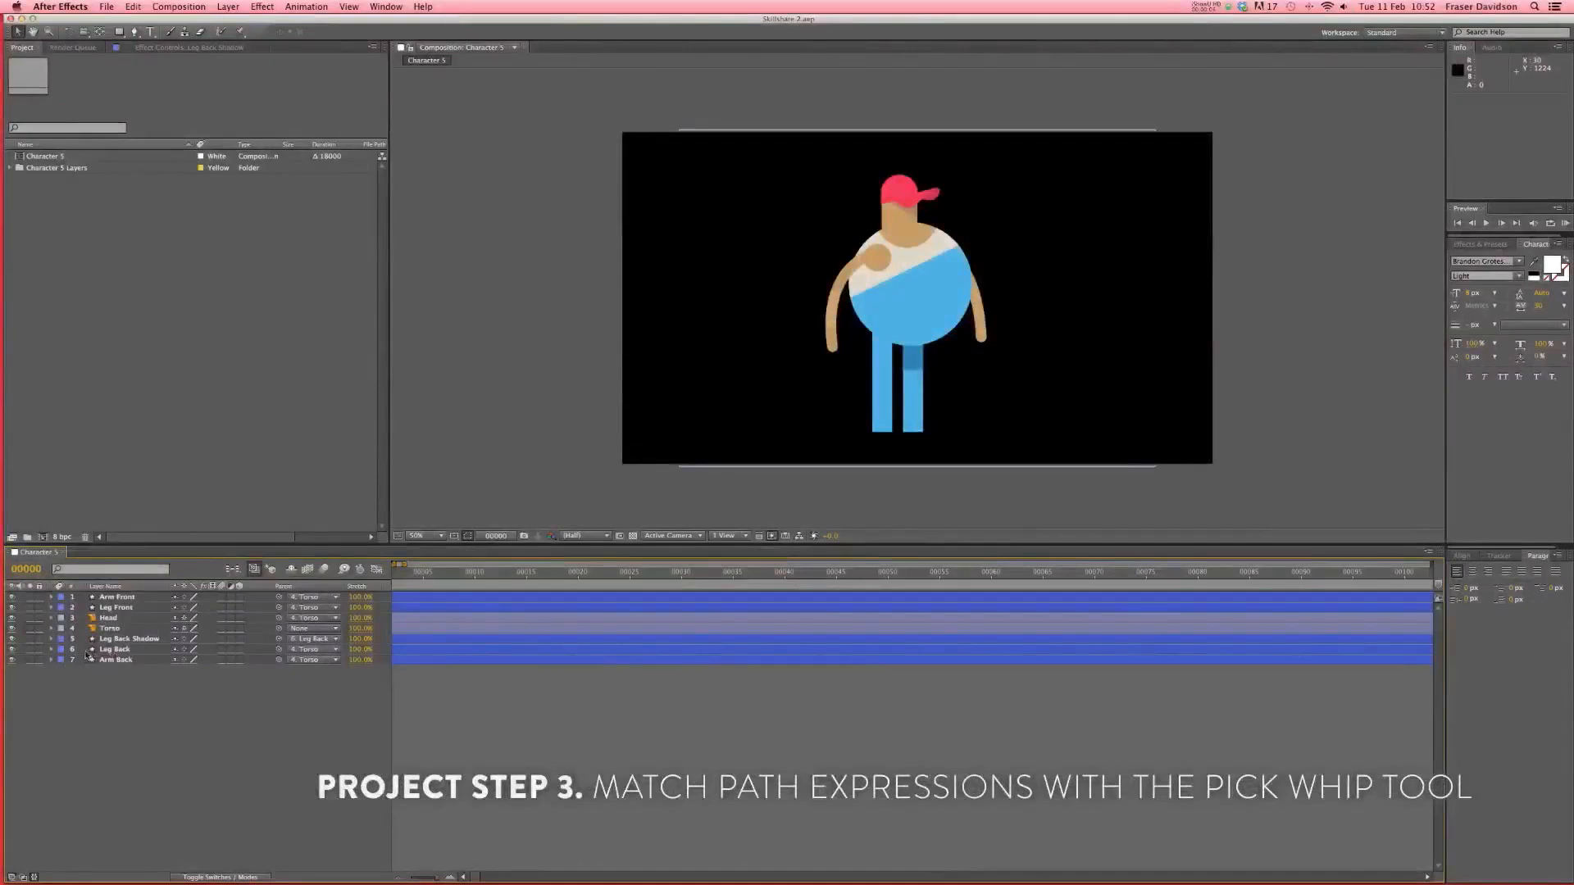
# - Solo the Leg Back and Leg Back Shadow layers and expand the shadow layer's shape contents down to its Path property
pyautogui.click(30, 650)
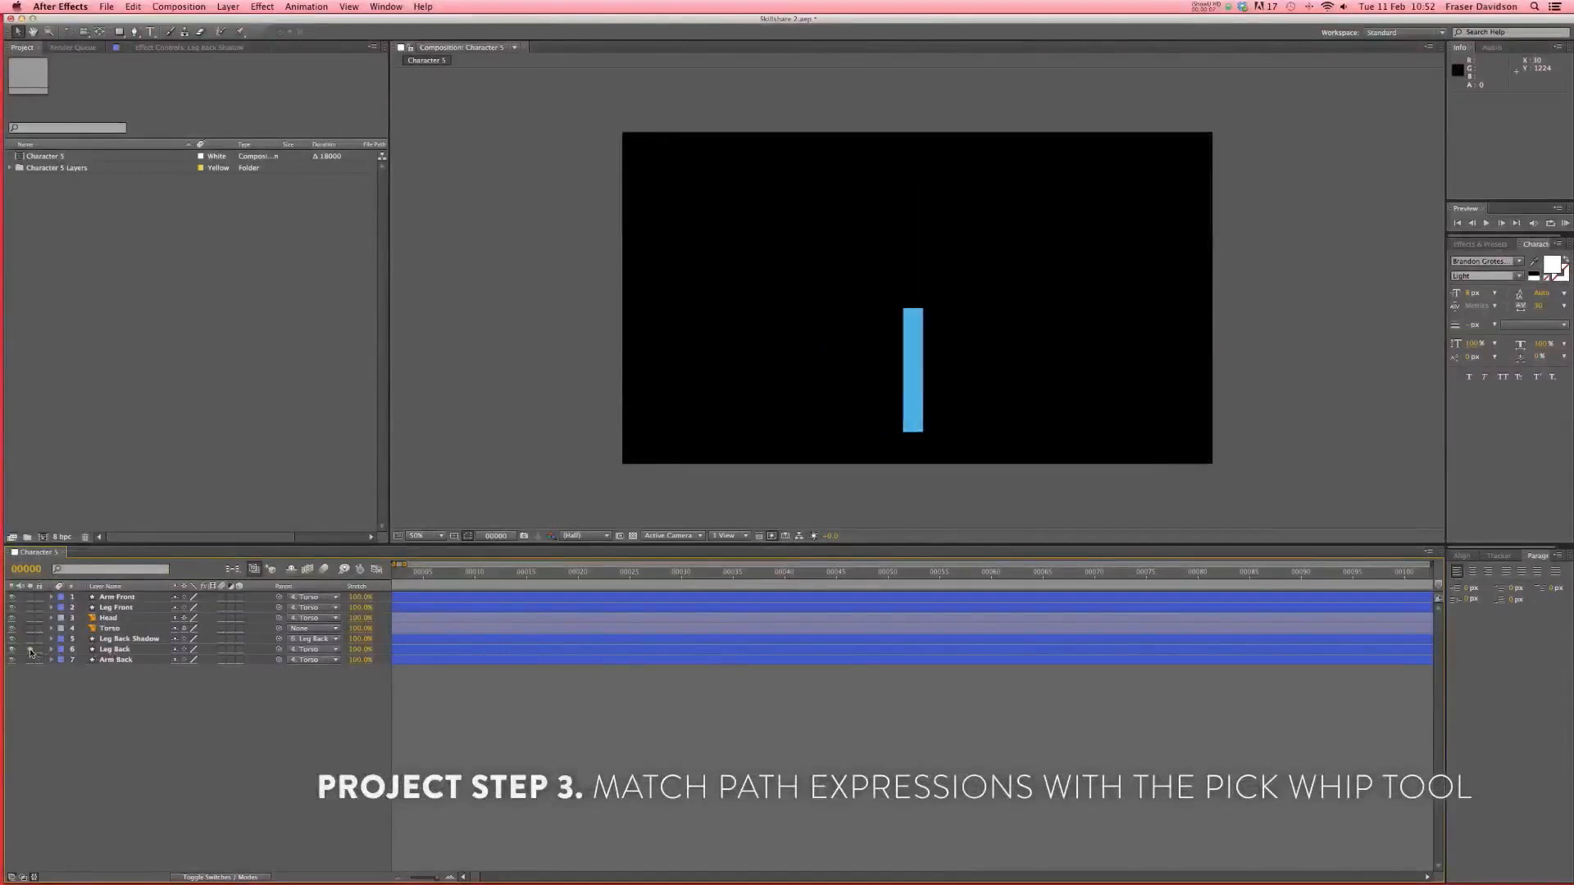
pyautogui.click(29, 640)
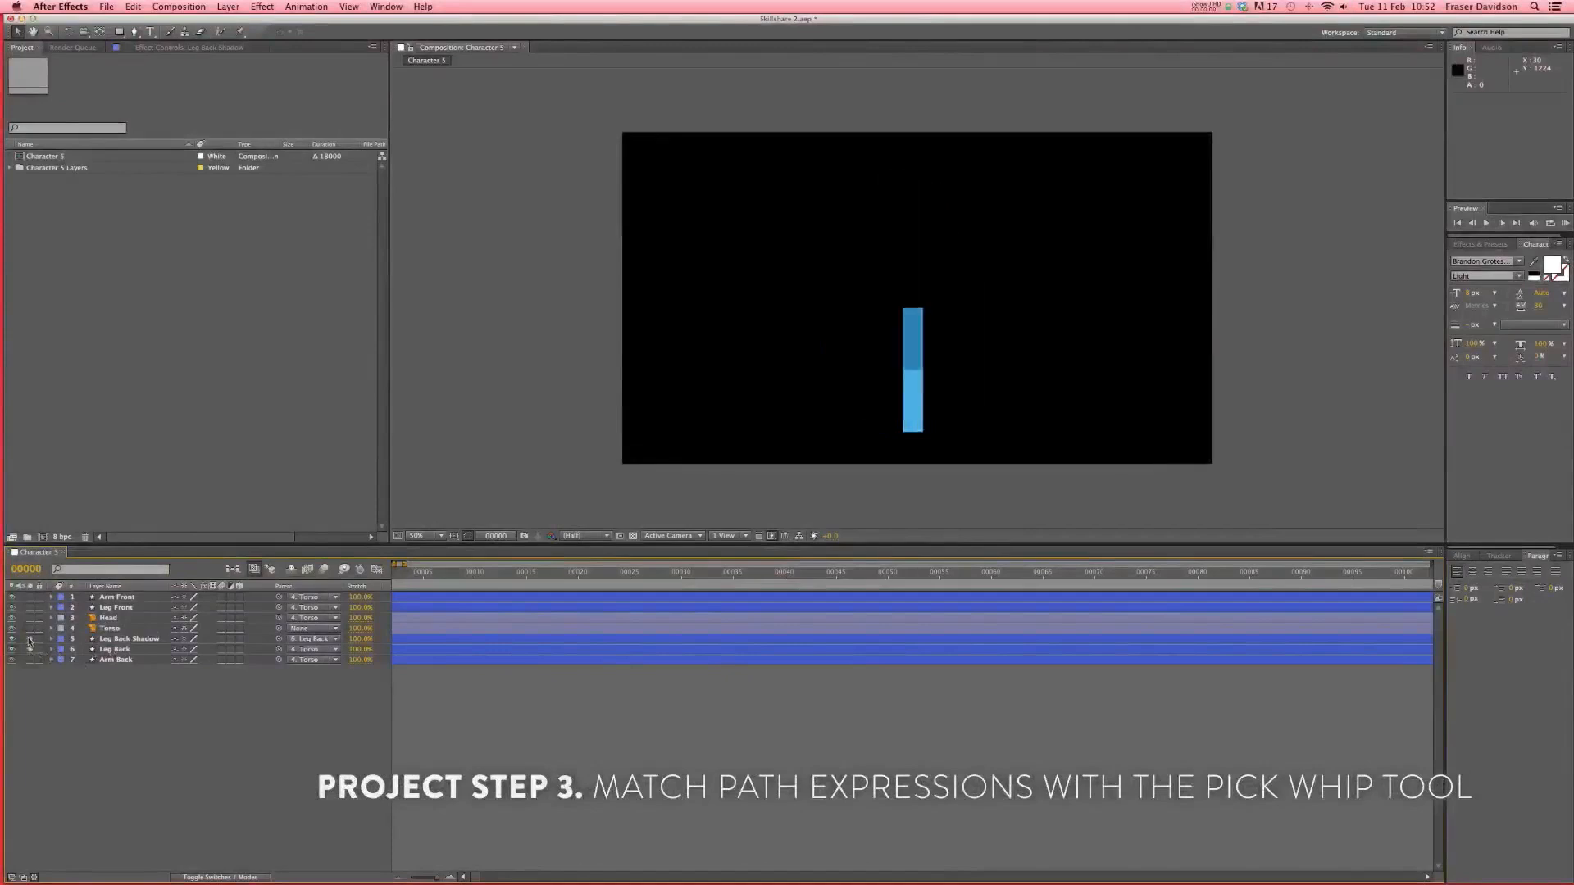
pyautogui.click(114, 640)
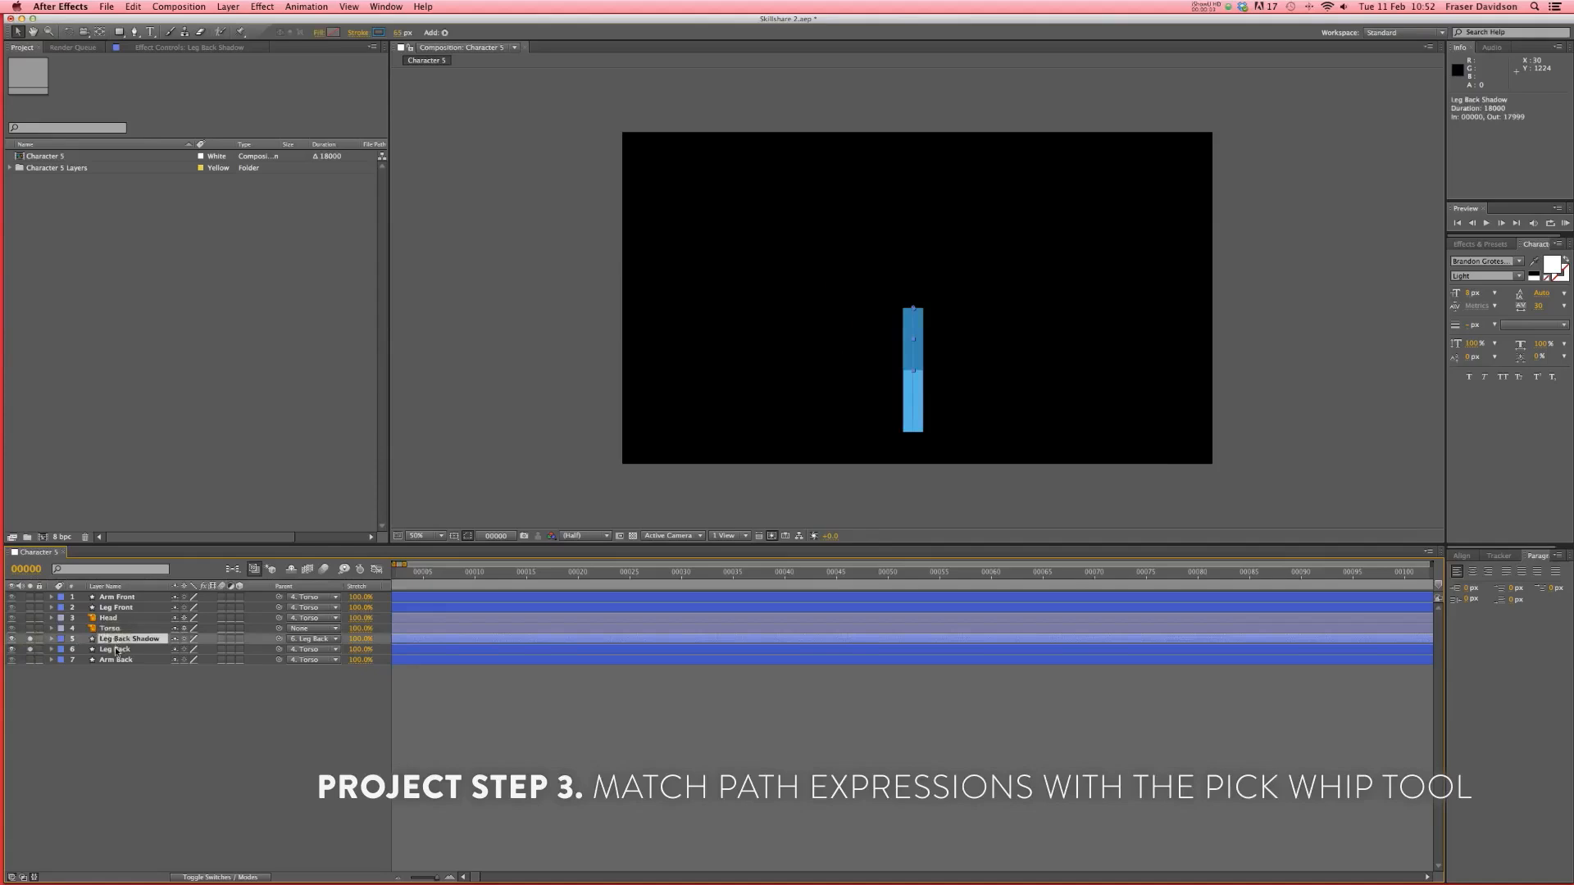
pyautogui.click(115, 649)
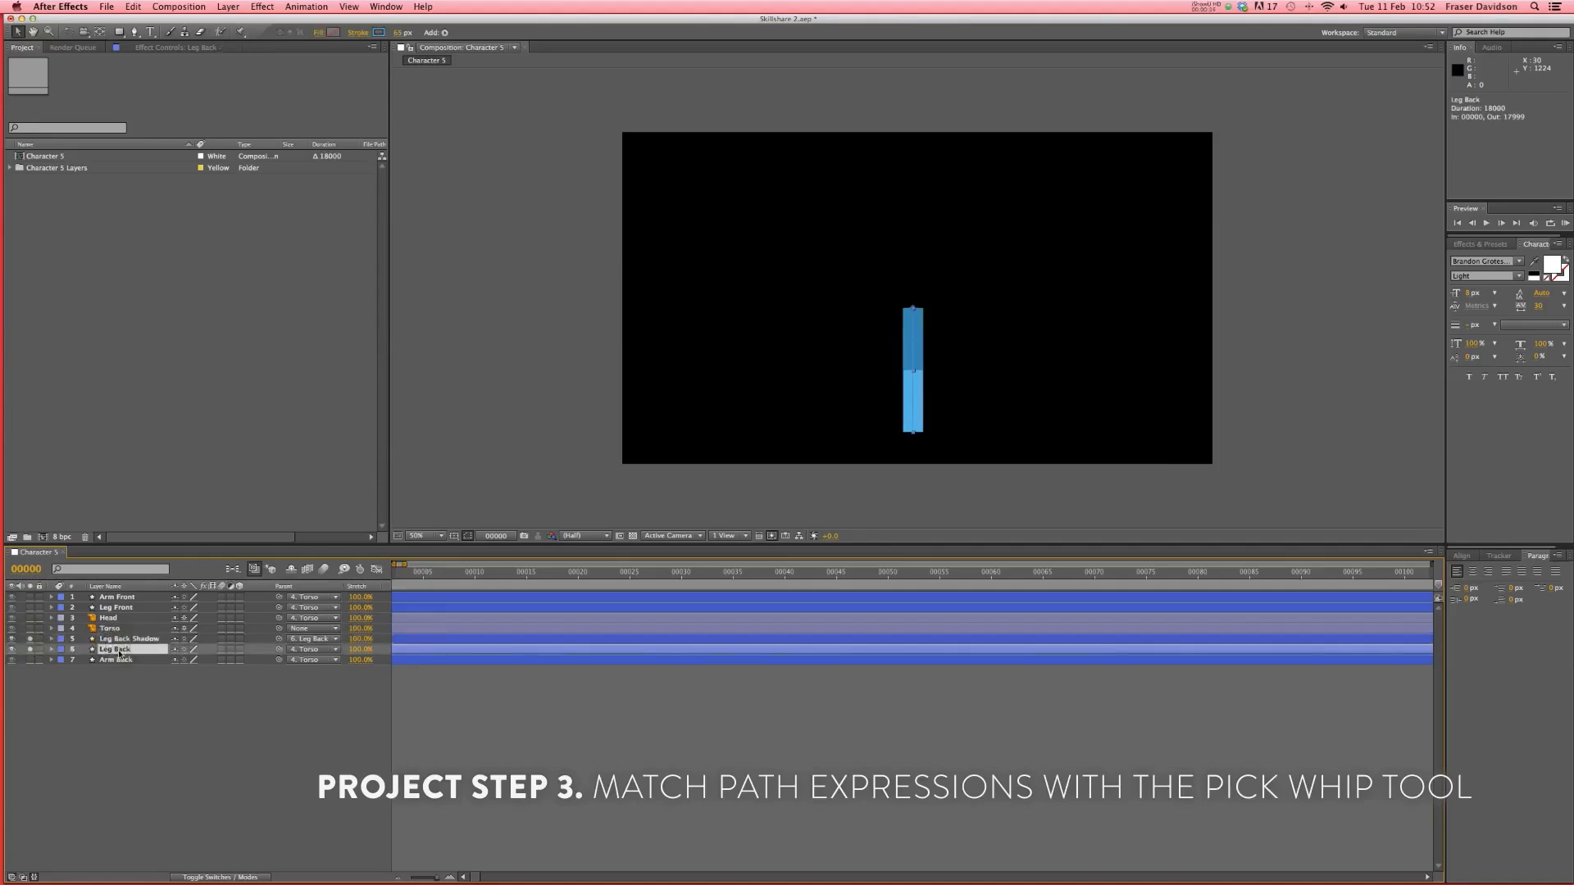
pyautogui.click(51, 640)
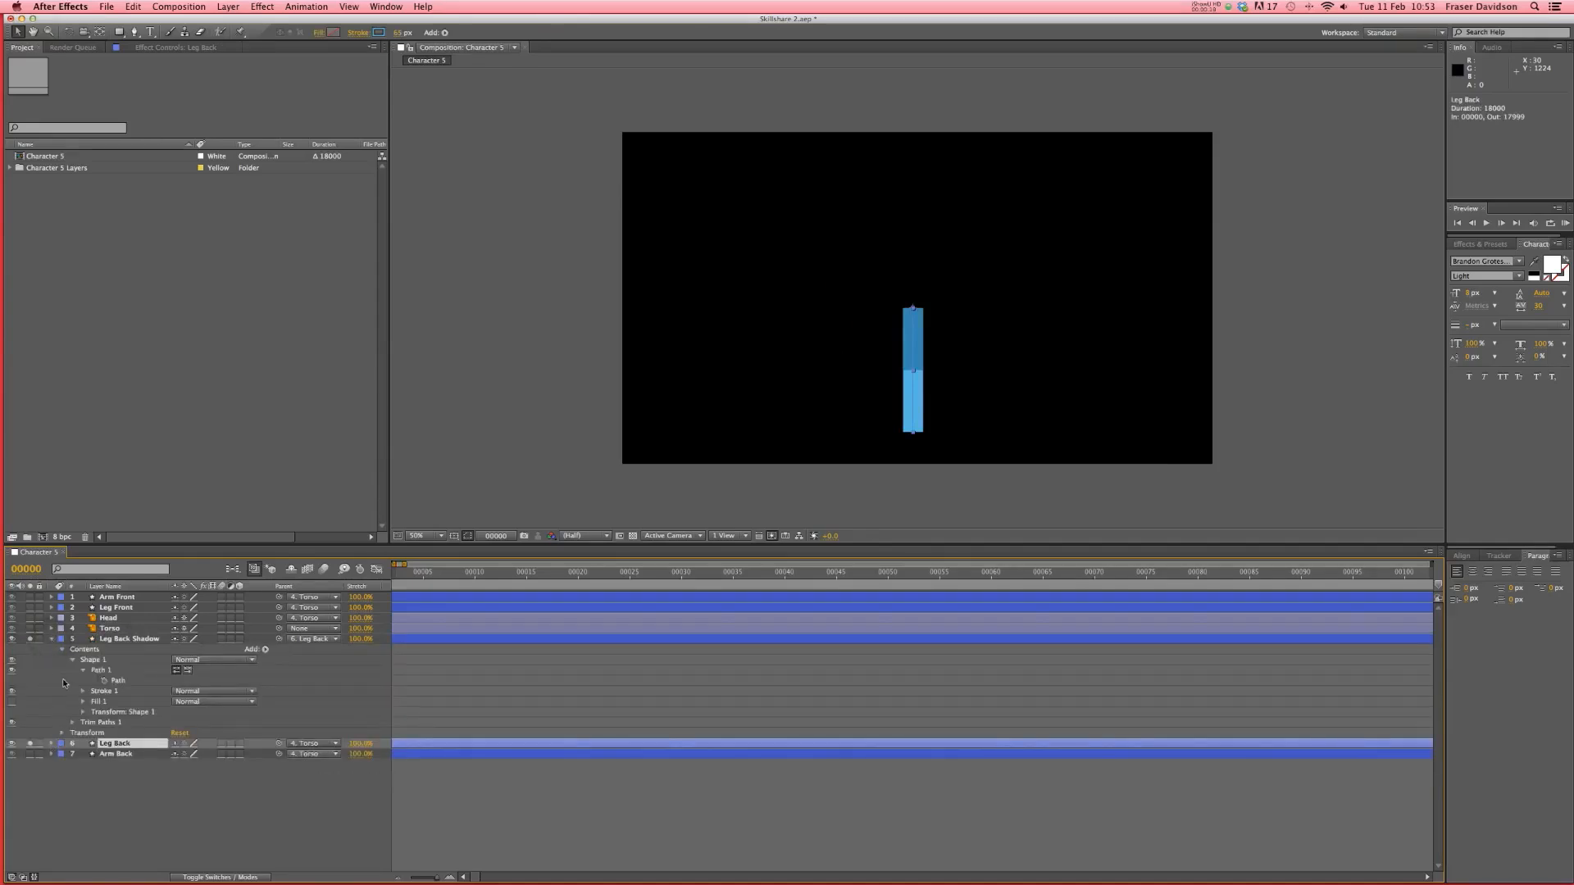
# - Try shifting the lower point of the Leg Back Shadow path sideways and undo the path edit
pyautogui.click(112, 641)
pyautogui.click(119, 680)
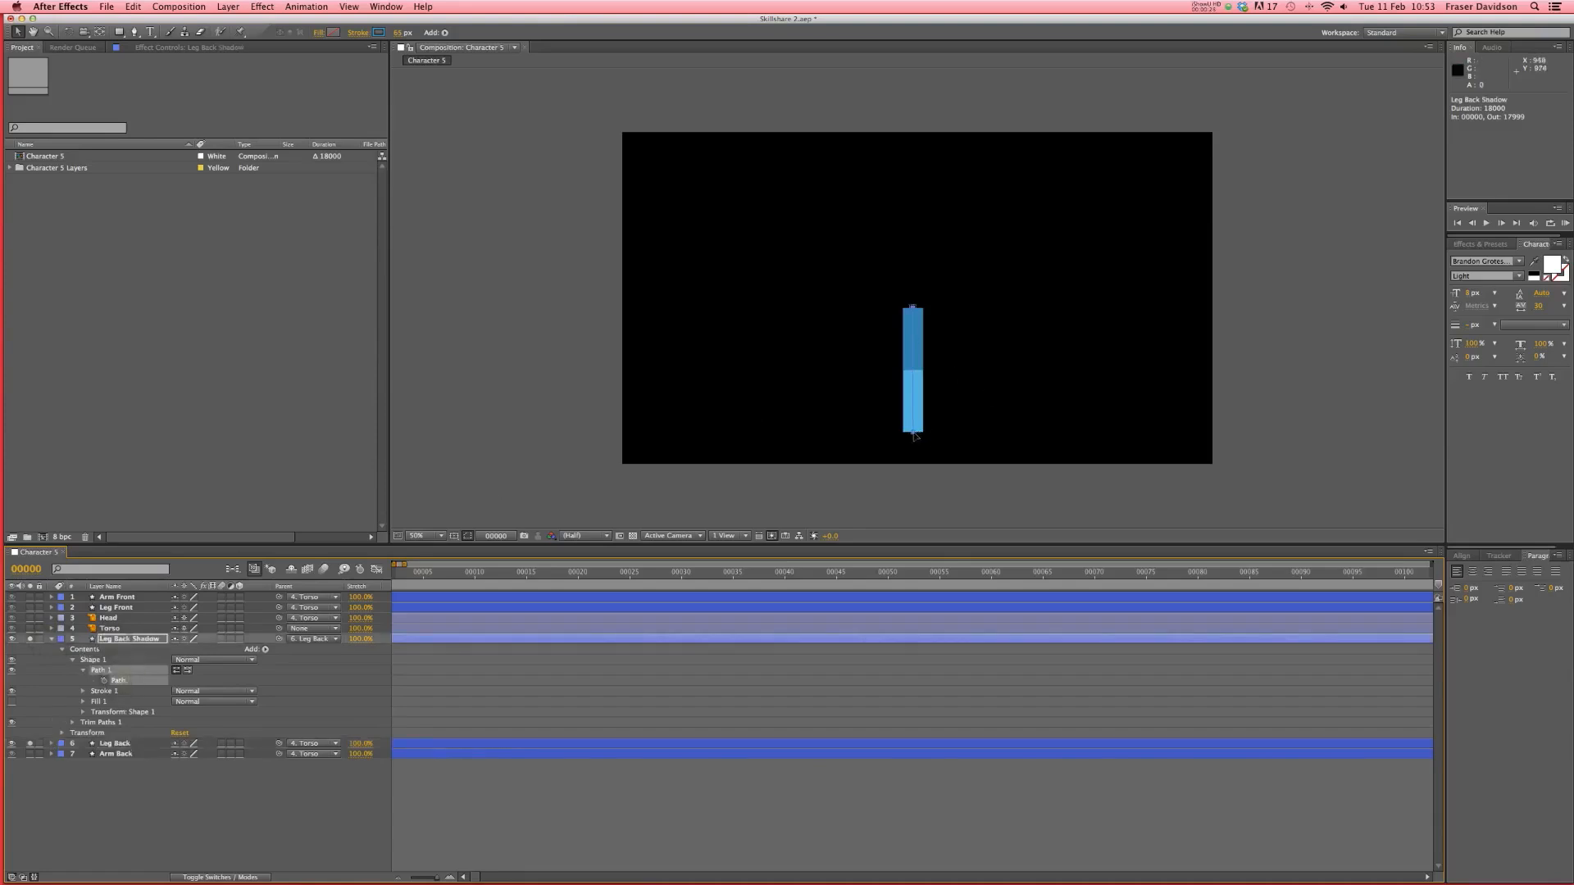
pyautogui.moveTo(914, 436); pyautogui.dragTo(978, 439)
pyautogui.press('super+z')
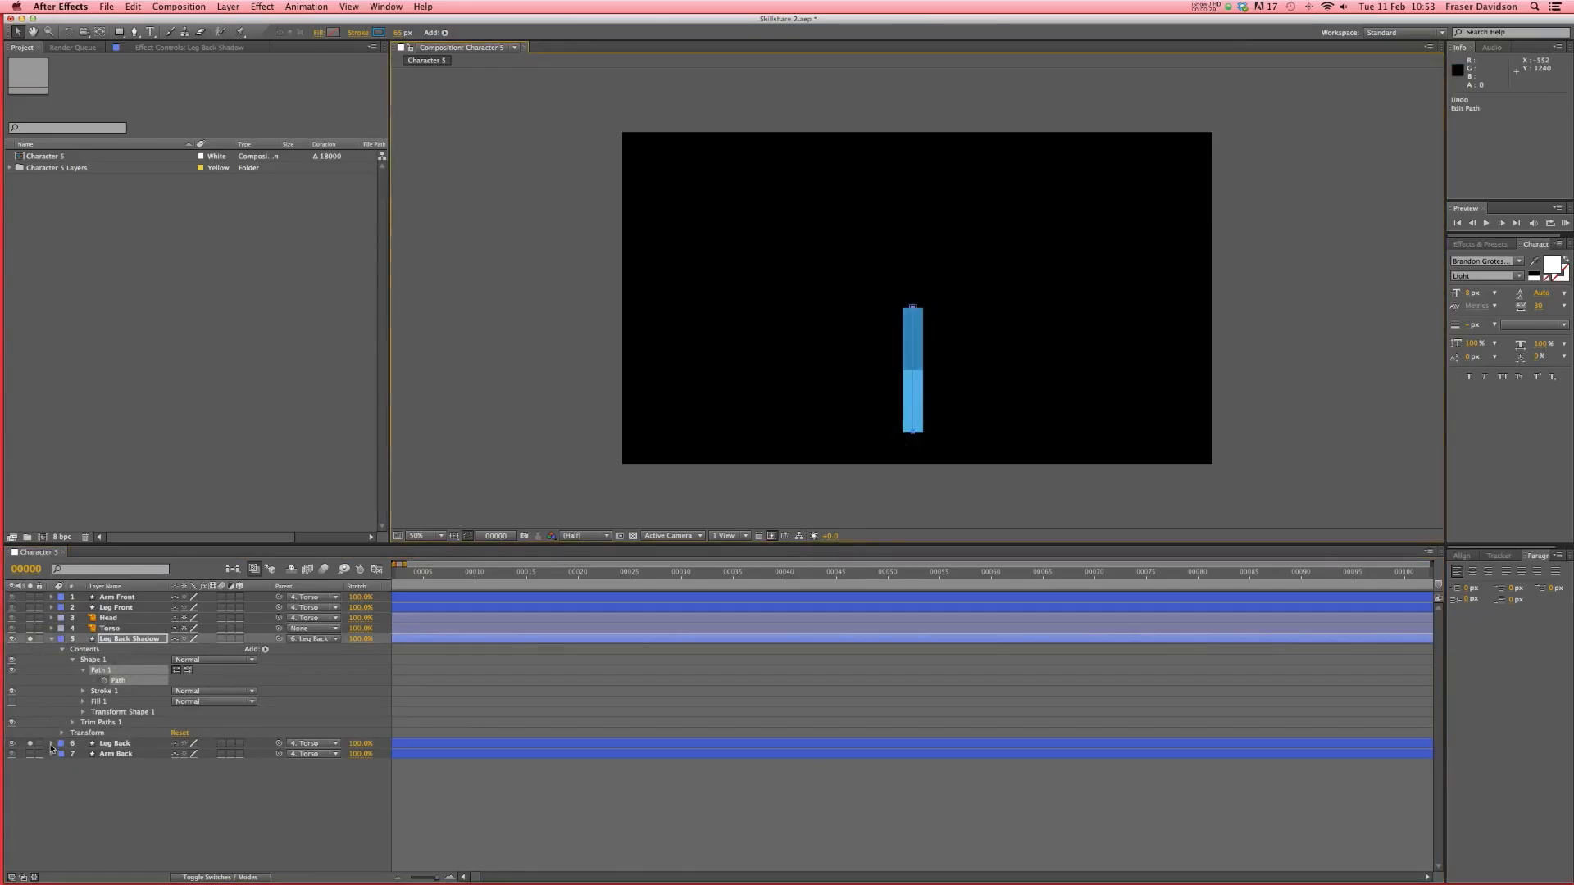
# - Expand the Leg Back layer's contents down to its Path, try moving the path's lower point sideways and undo it
pyautogui.click(51, 744)
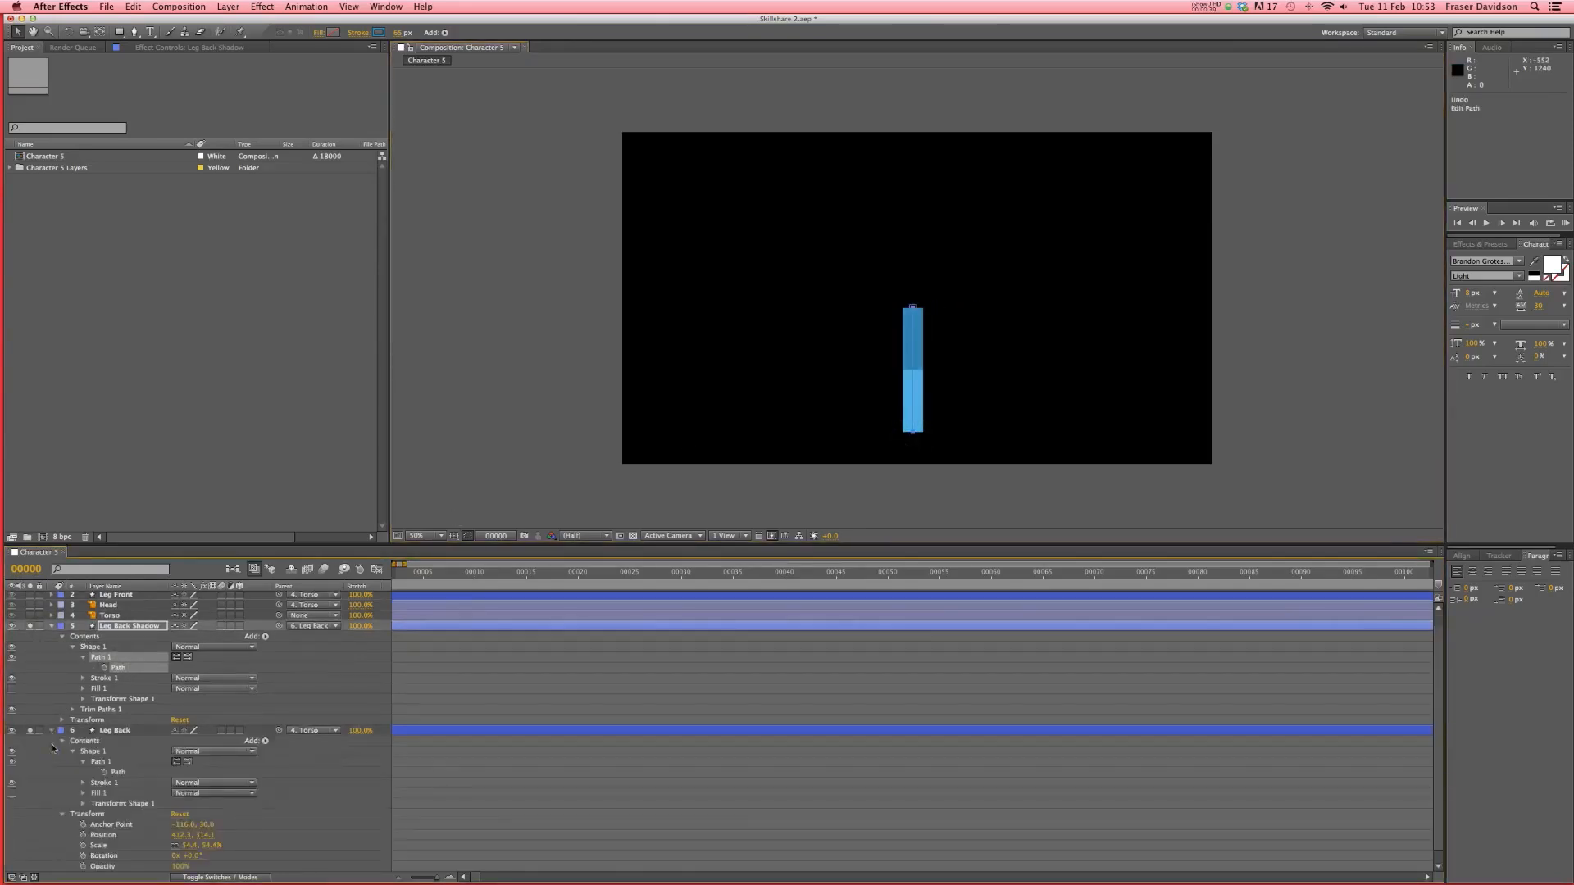
pyautogui.click(125, 774)
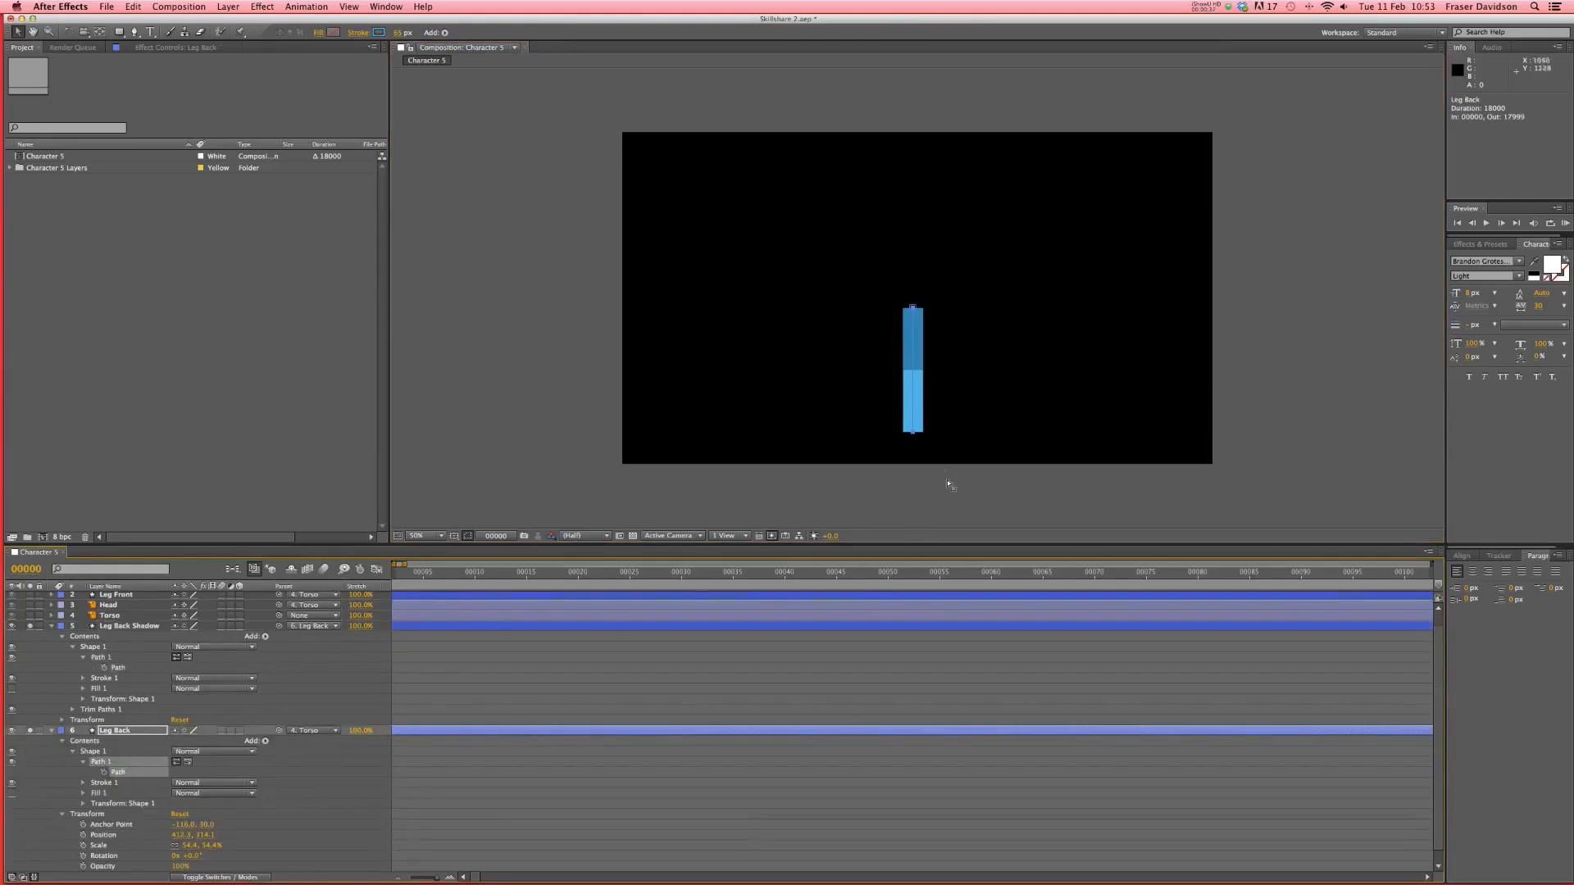
pyautogui.click(912, 433)
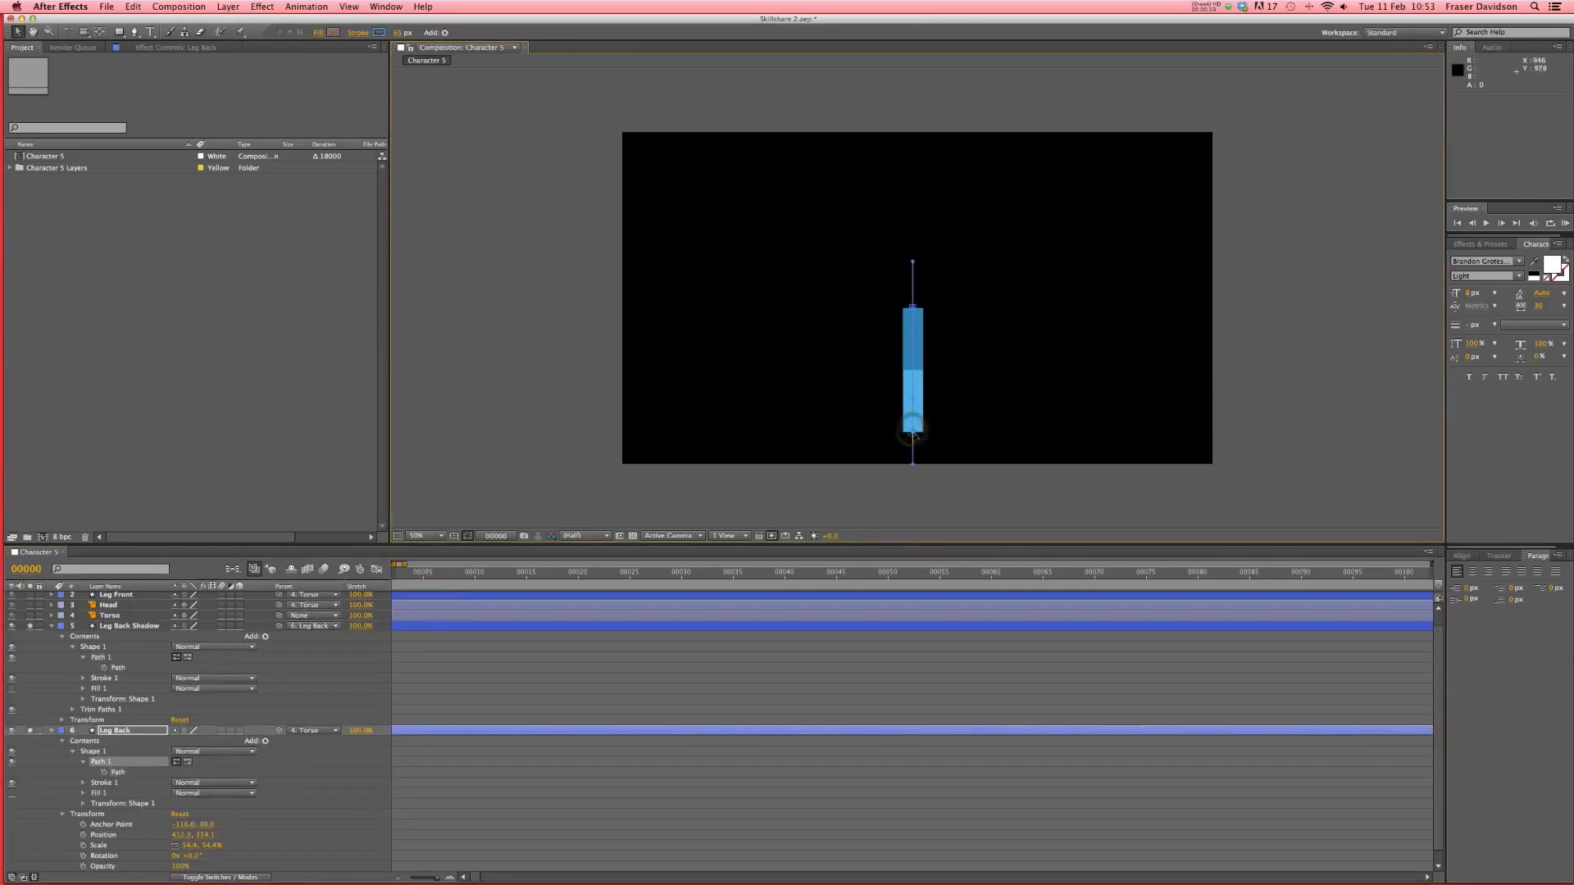
pyautogui.moveTo(913, 432); pyautogui.dragTo(949, 436)
pyautogui.press('super+z')
pyautogui.click(475, 783)
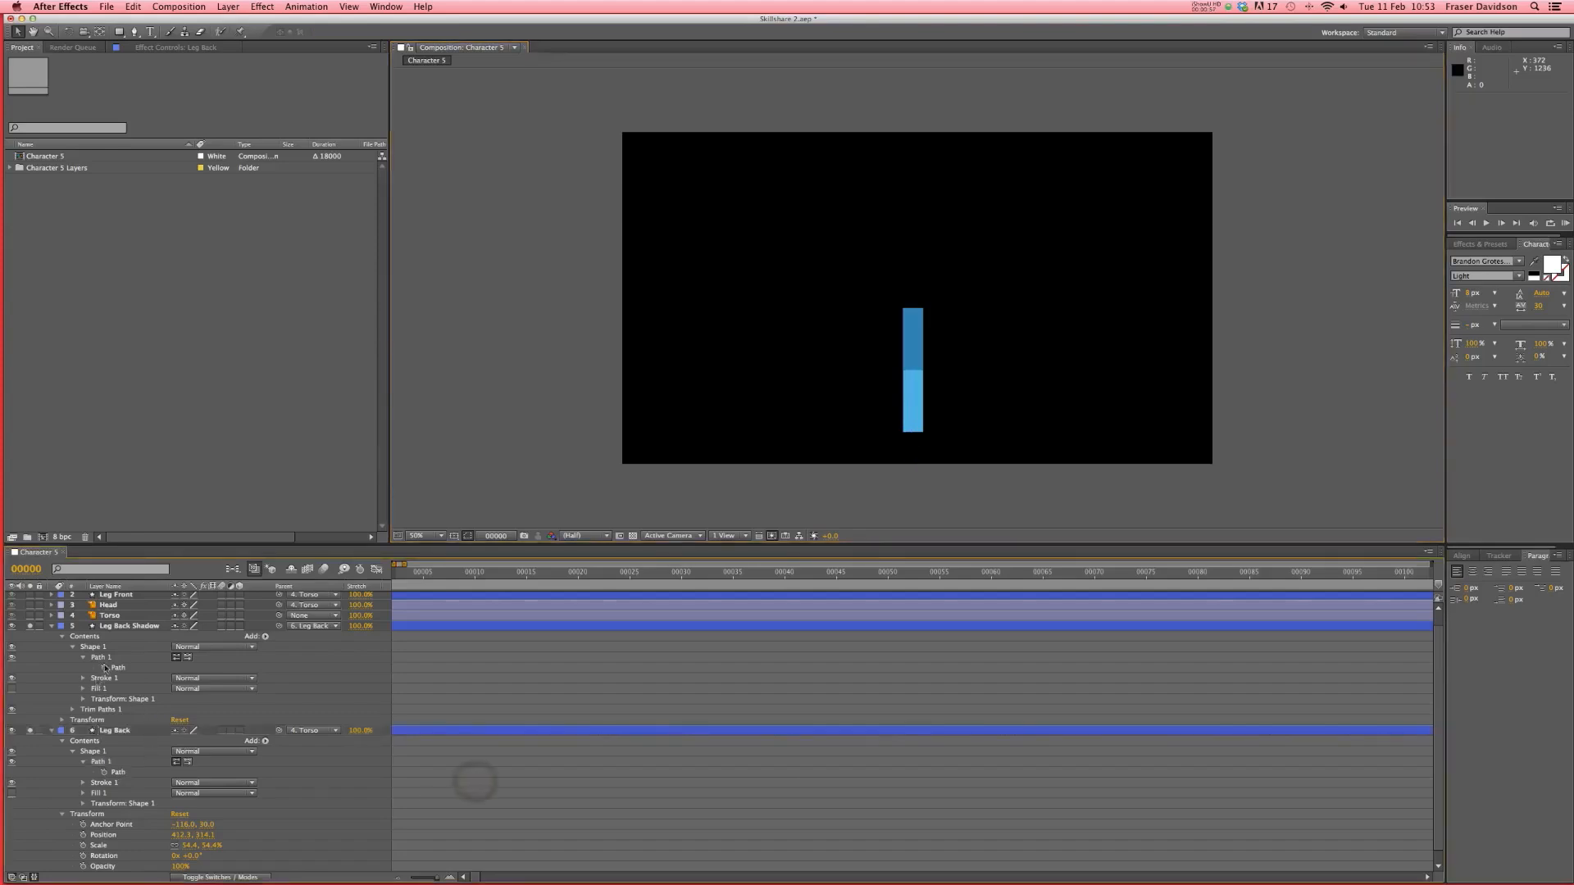
# - Add an expression to the Leg Back Shadow's Path that pick-whips to the Leg Back layer's Path, and commit it
pyautogui.keyDown('alt'); pyautogui.click(105, 669); pyautogui.keyUp('alt')
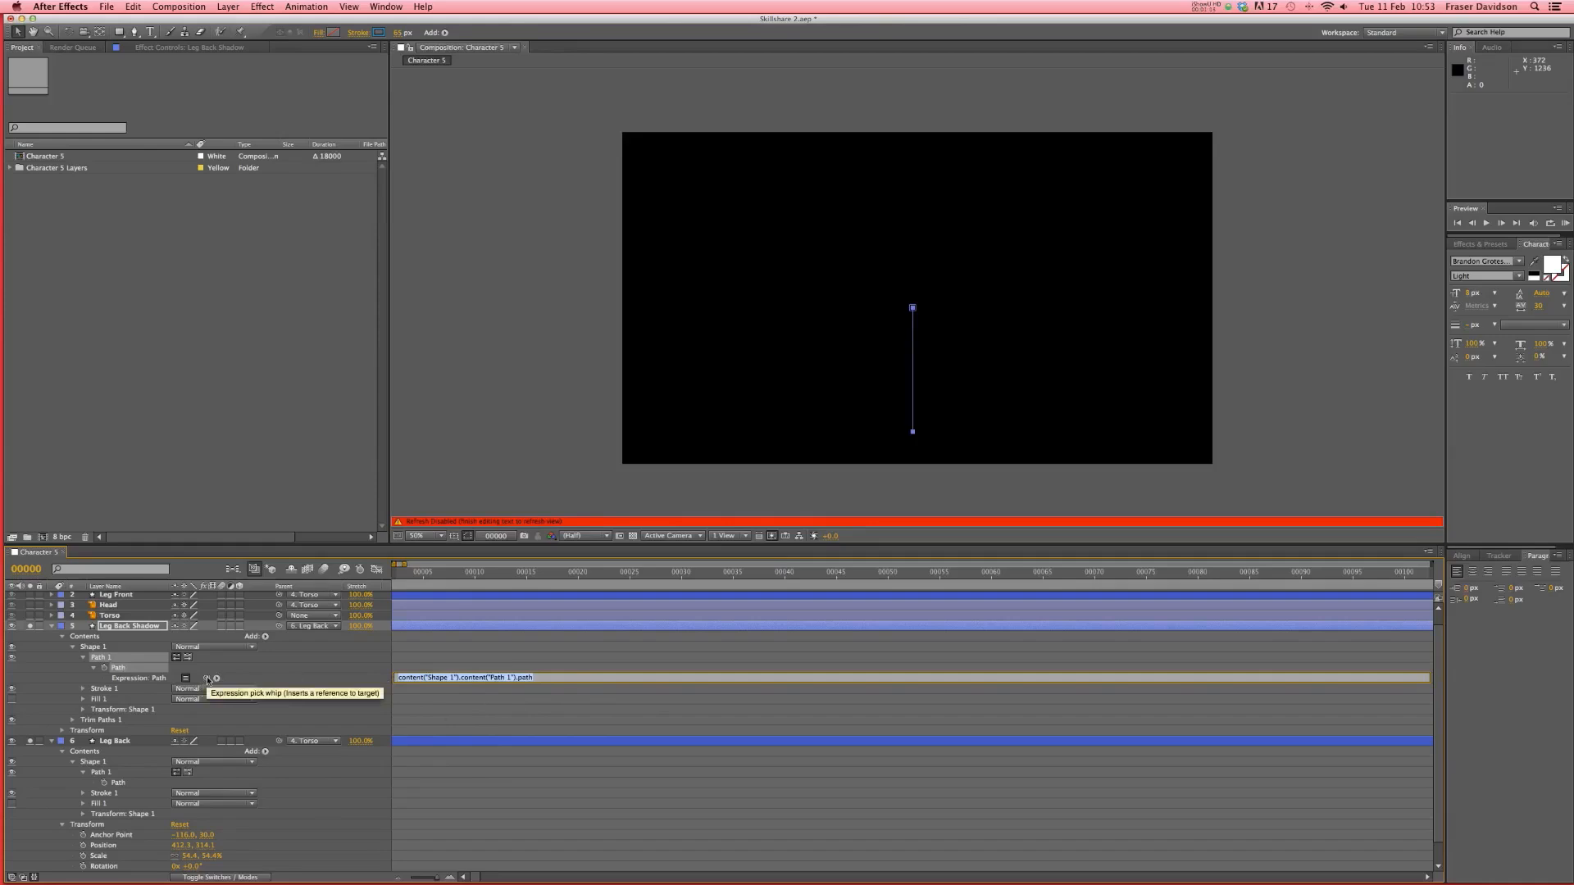
pyautogui.moveTo(207, 679); pyautogui.dragTo(118, 786)
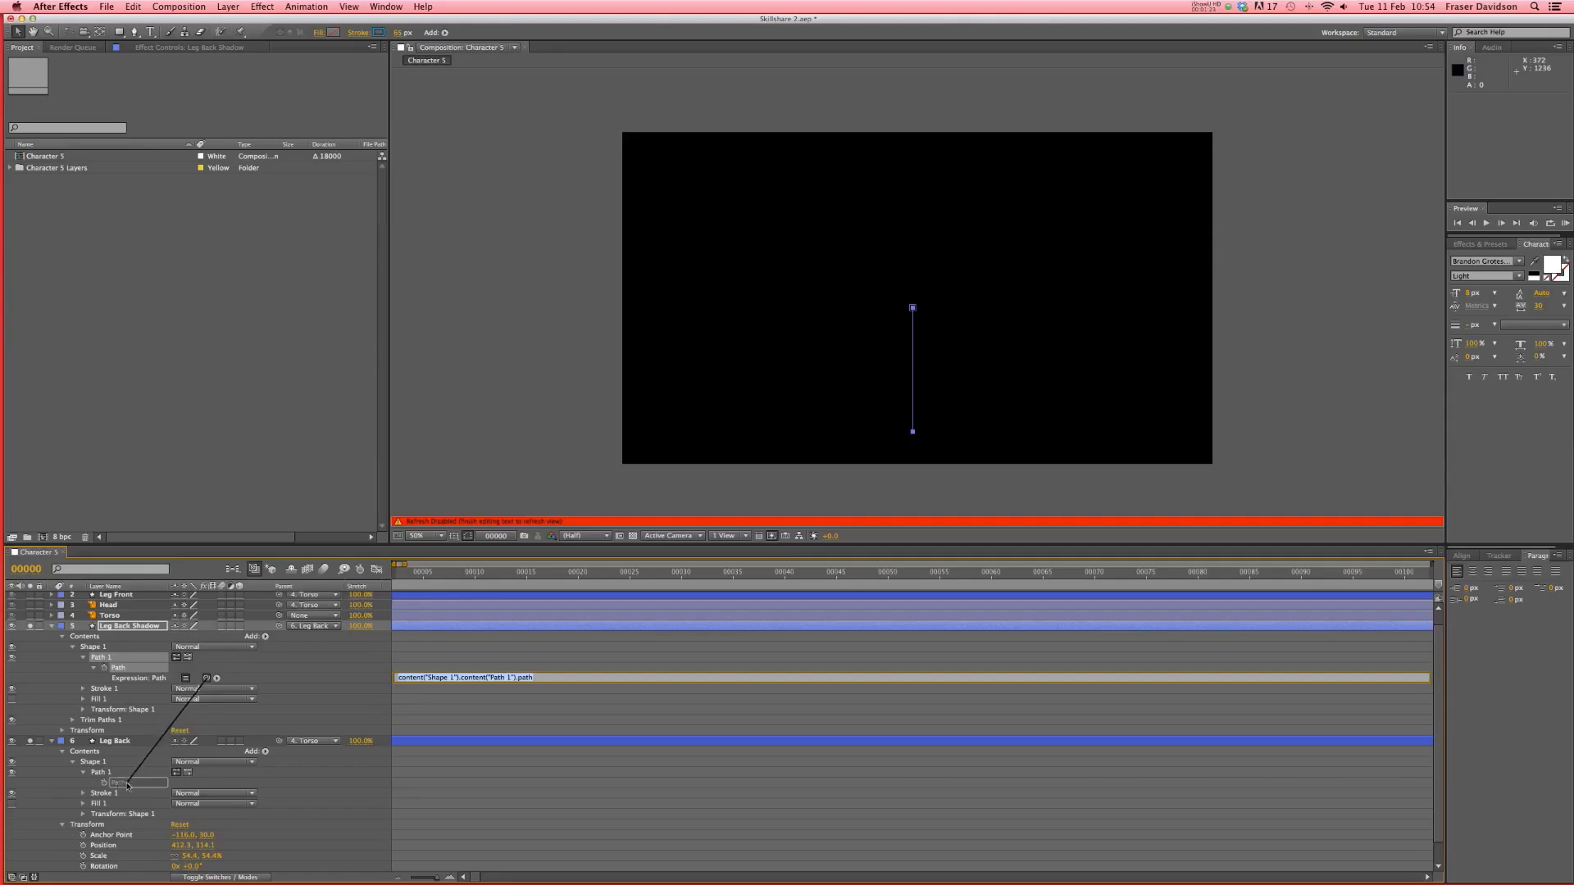
pyautogui.moveTo(127, 785); pyautogui.dragTo(127, 786)
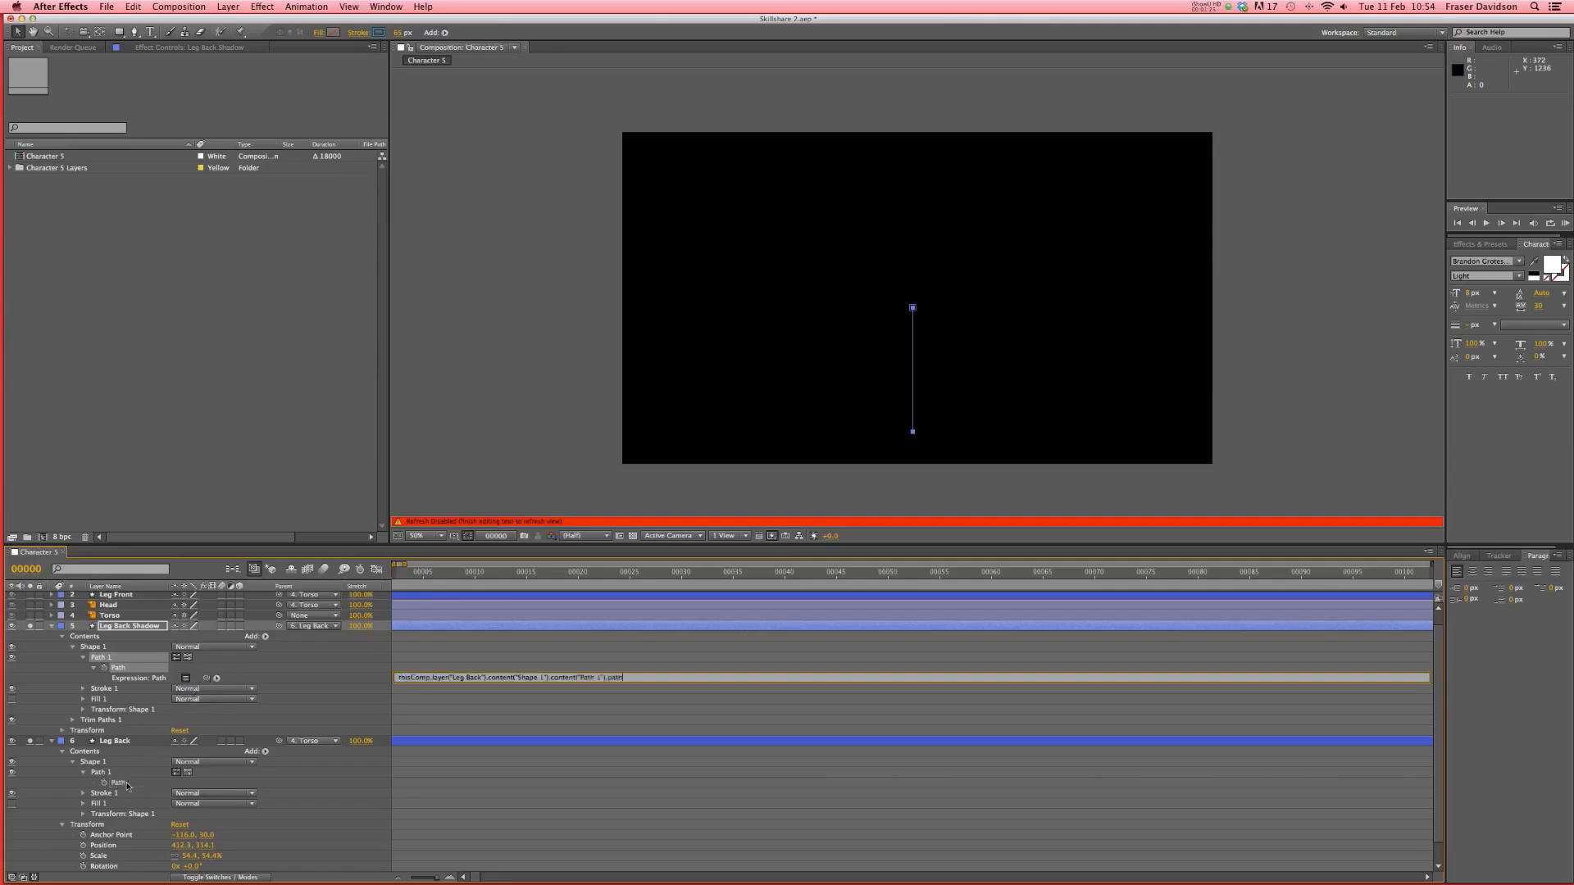
pyautogui.click(491, 721)
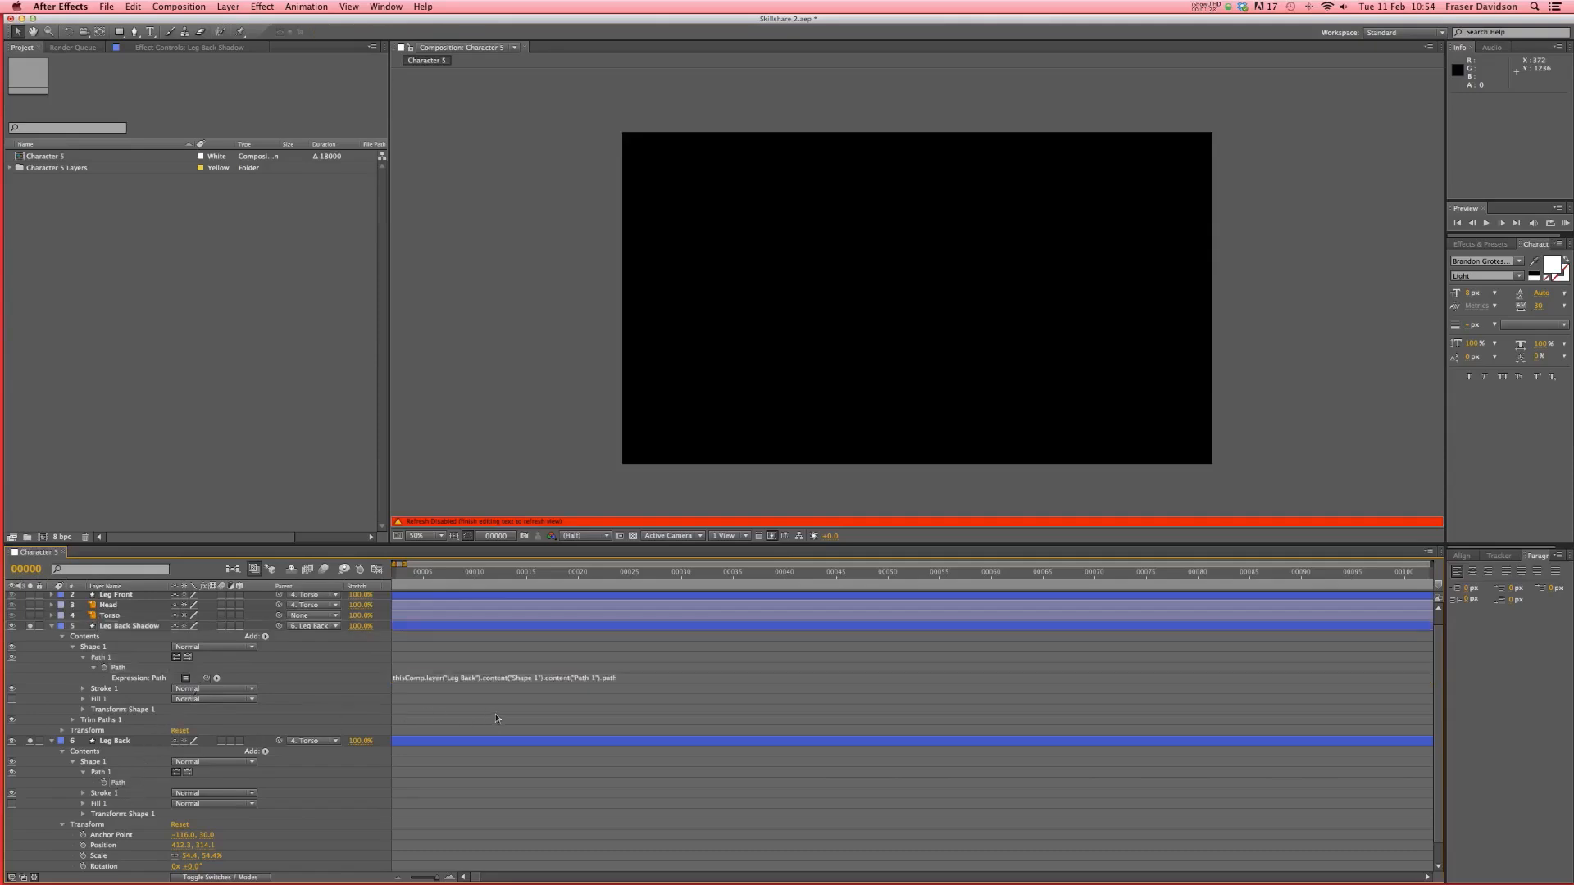
# - Test the path link by bending the Leg Back path at its lower point, and undo the path edit
pyautogui.click(120, 785)
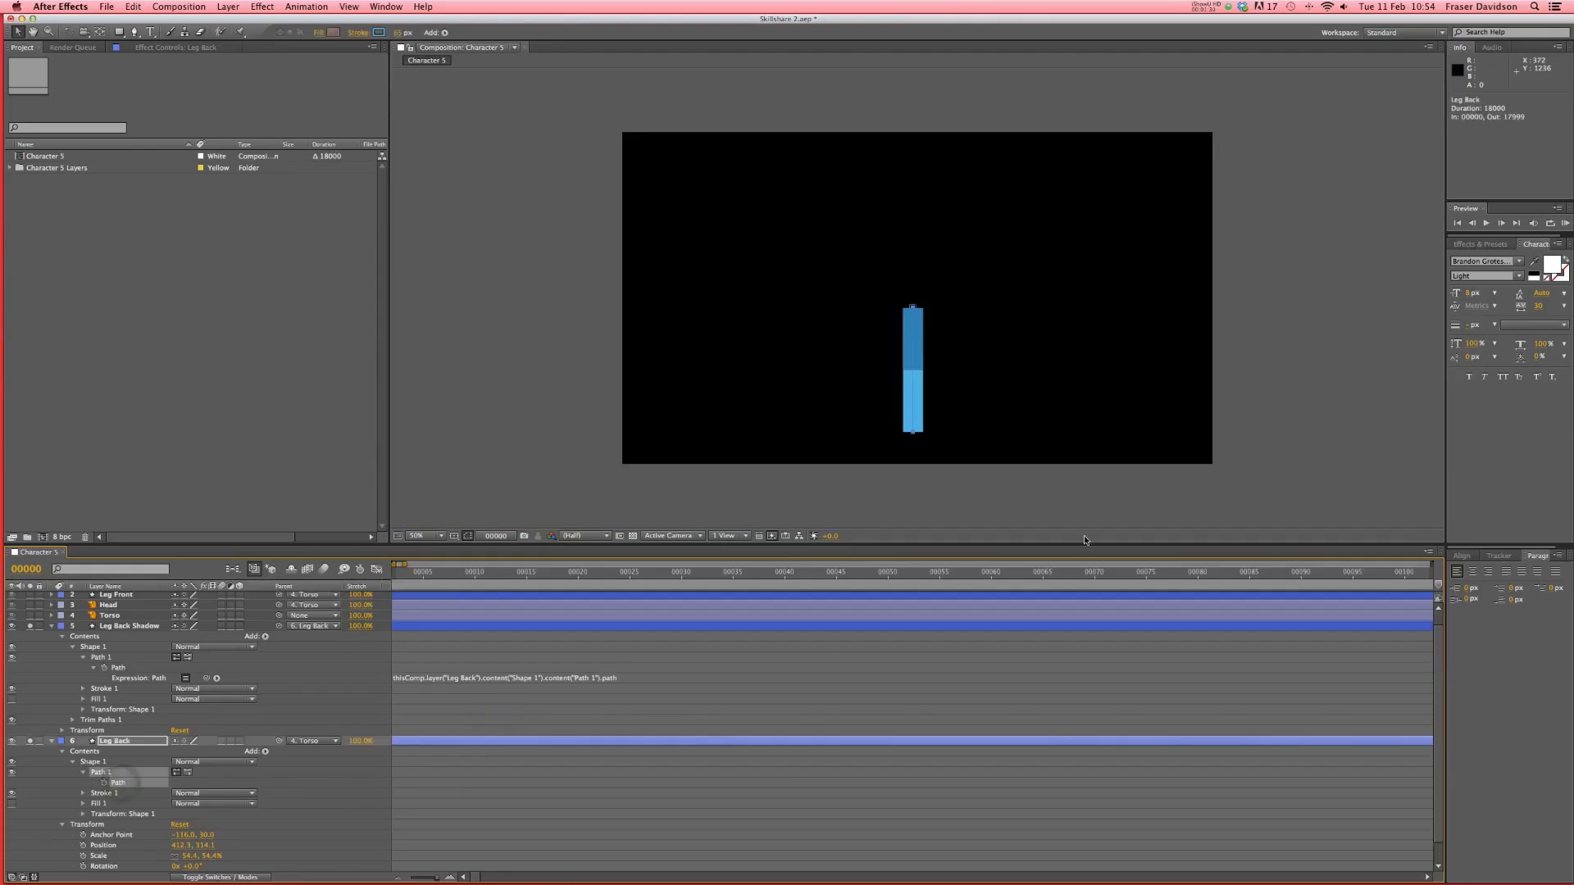
pyautogui.click(913, 433)
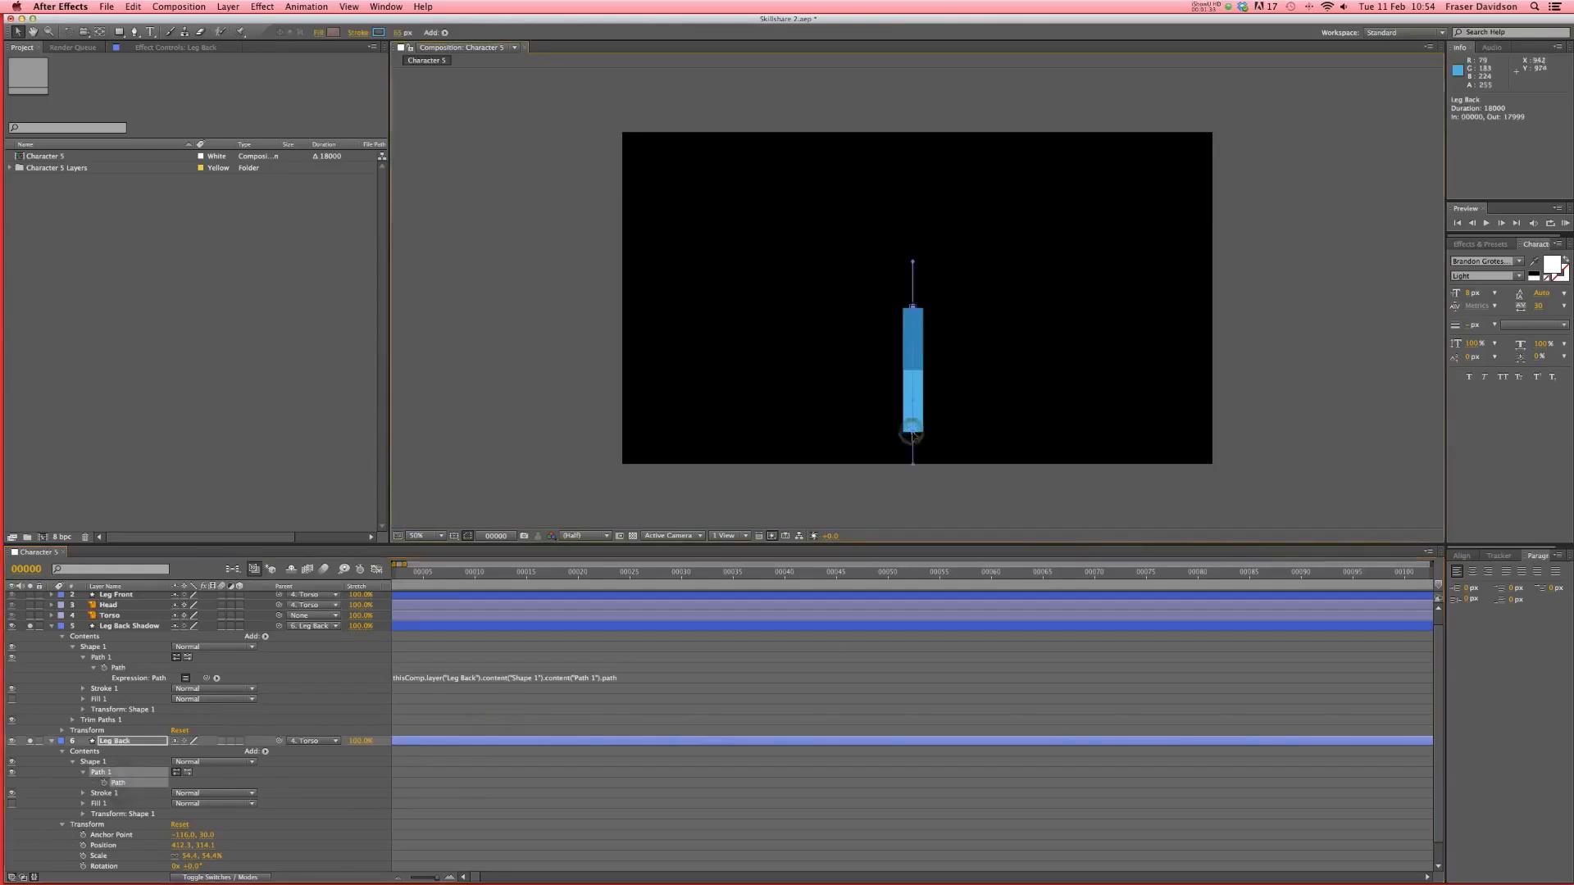
pyautogui.moveTo(913, 433); pyautogui.dragTo(870, 419)
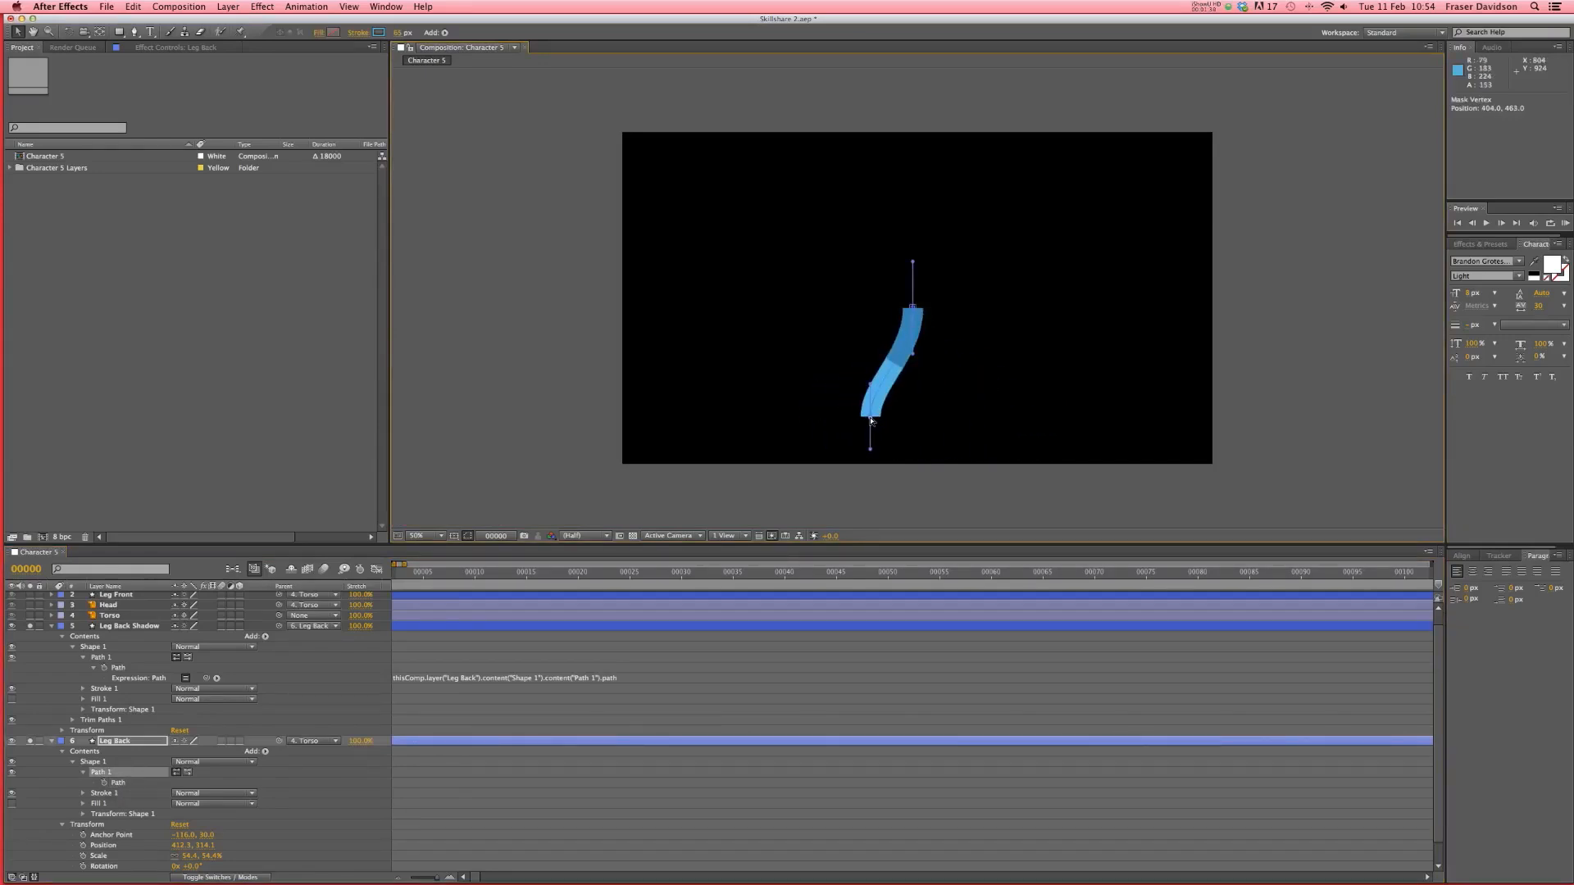
pyautogui.press('super+z')
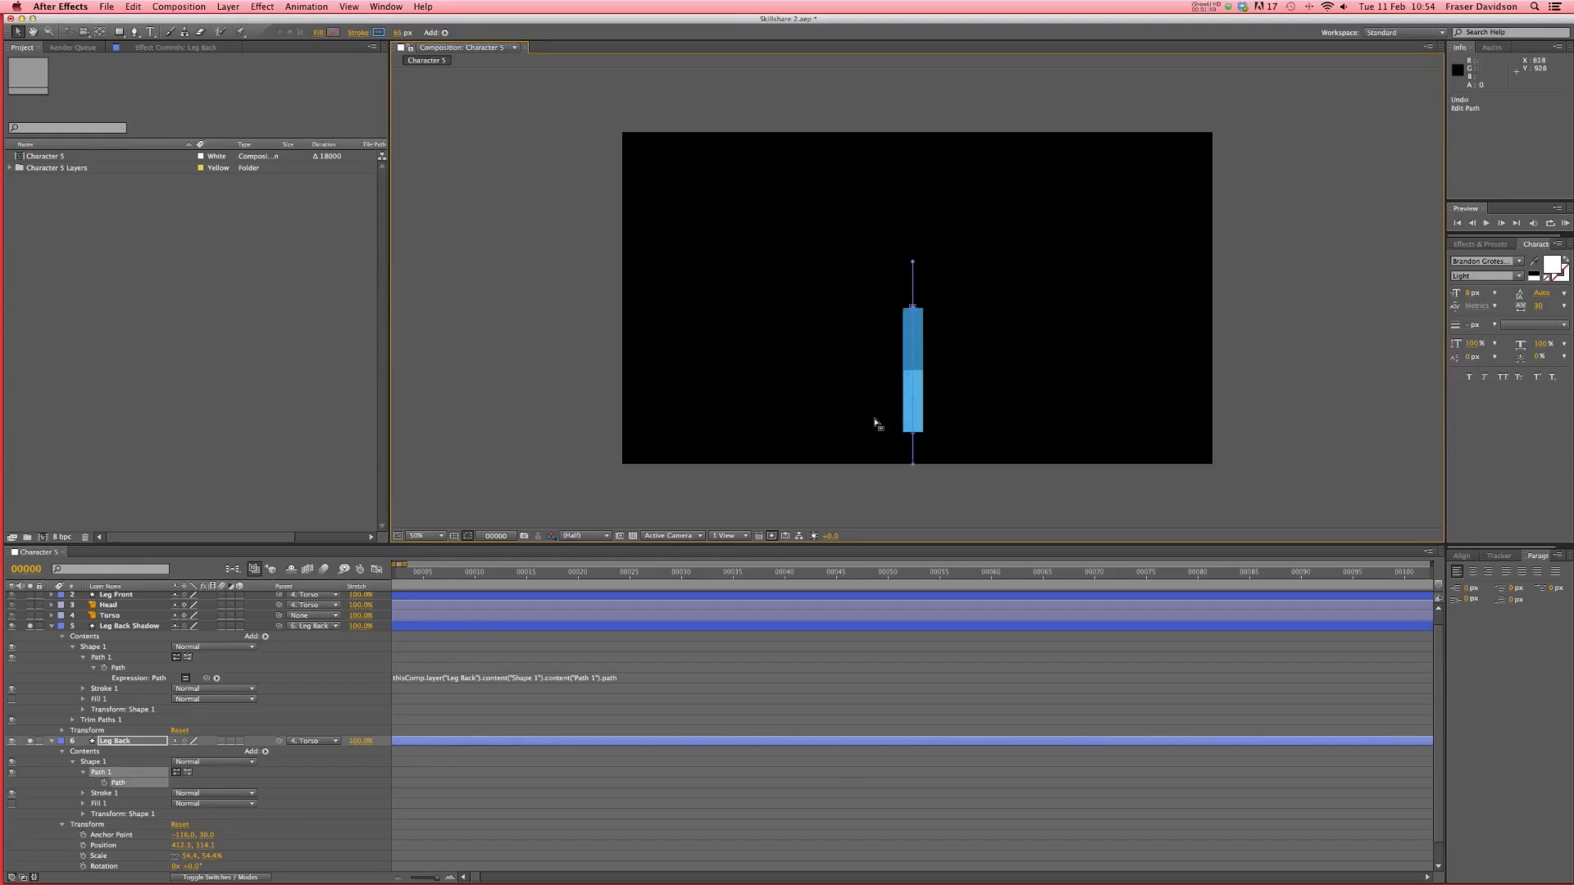
# - Collapse the Leg Back Shadow and Leg Back layer properties and turn off solo so the whole character shows
pyautogui.click(51, 628)
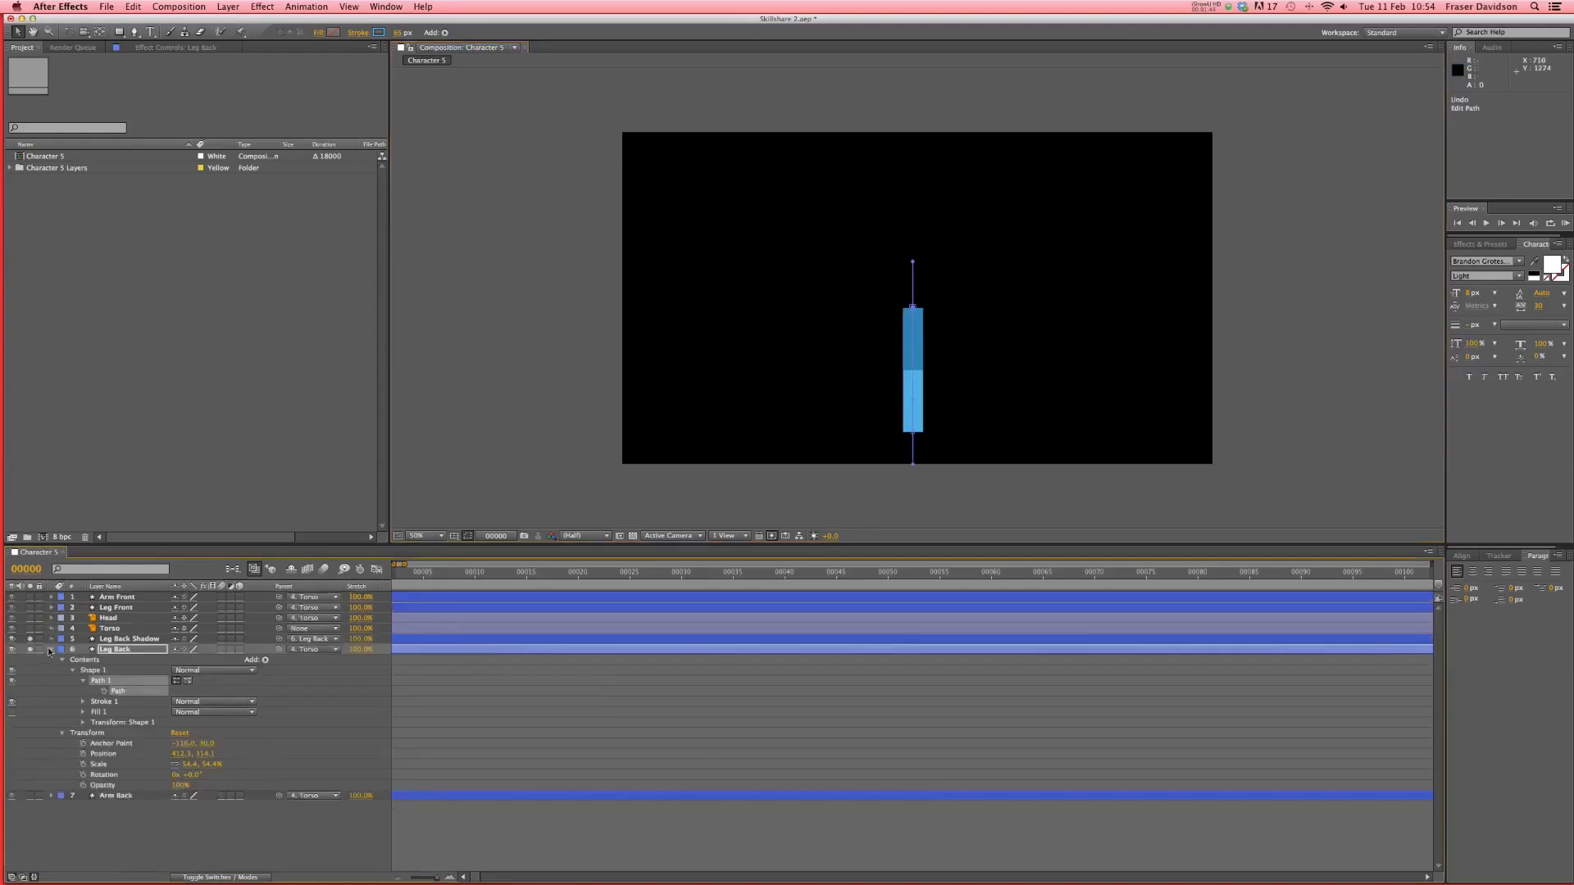
pyautogui.click(51, 650)
pyautogui.click(31, 649)
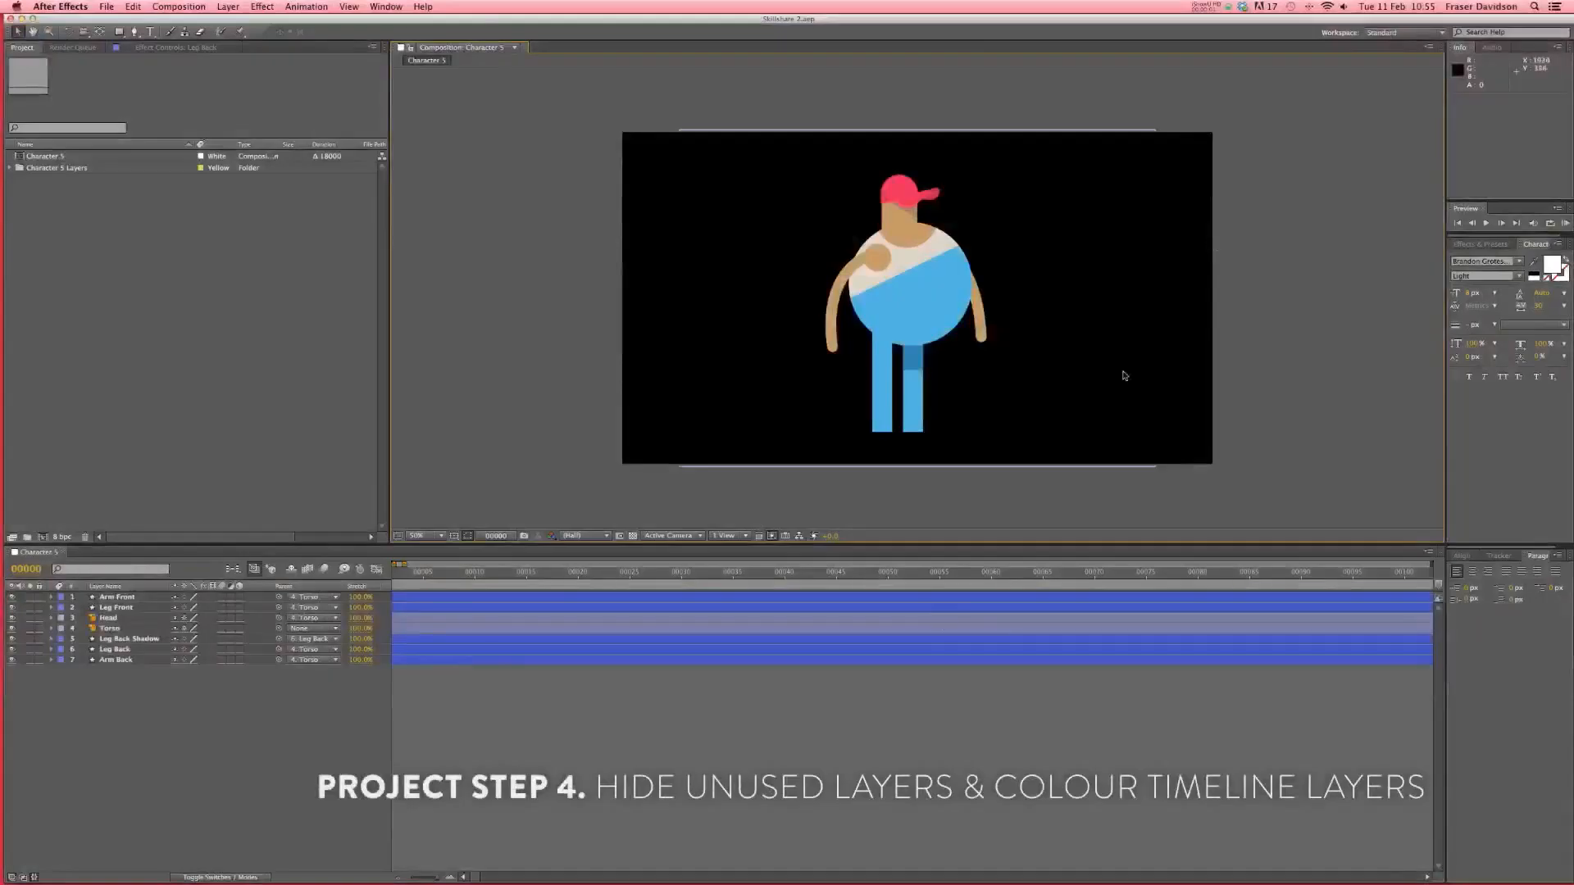
# - Mark the Leg Back Shadow layer as shy and enable hiding of shy layers in the timeline
pyautogui.click(128, 638)
pyautogui.press('Return')
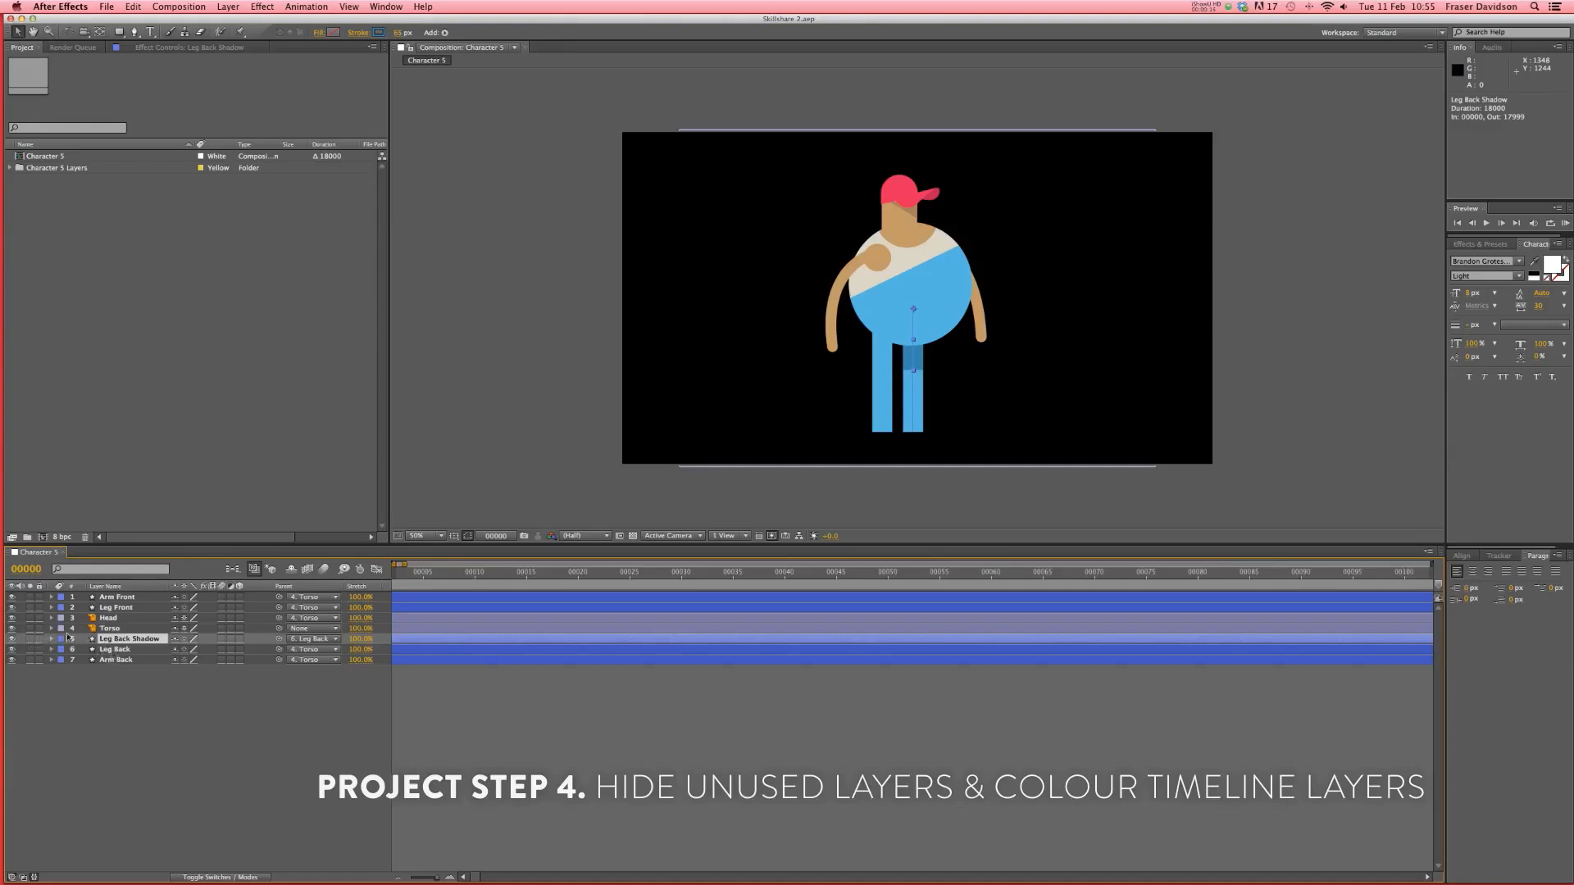
pyautogui.click(174, 639)
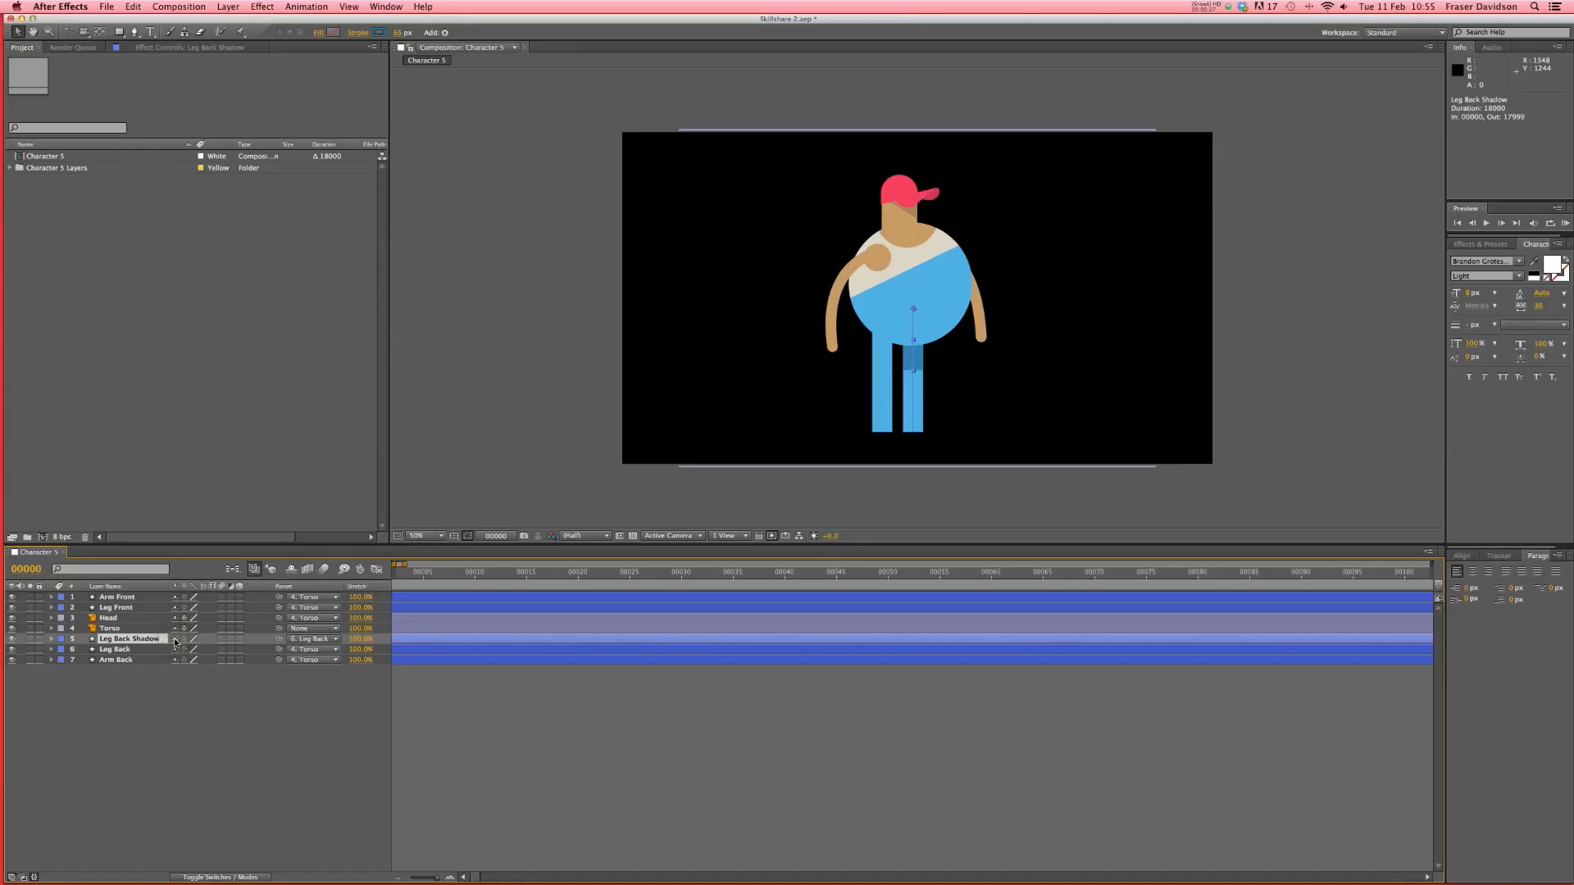
pyautogui.click(292, 570)
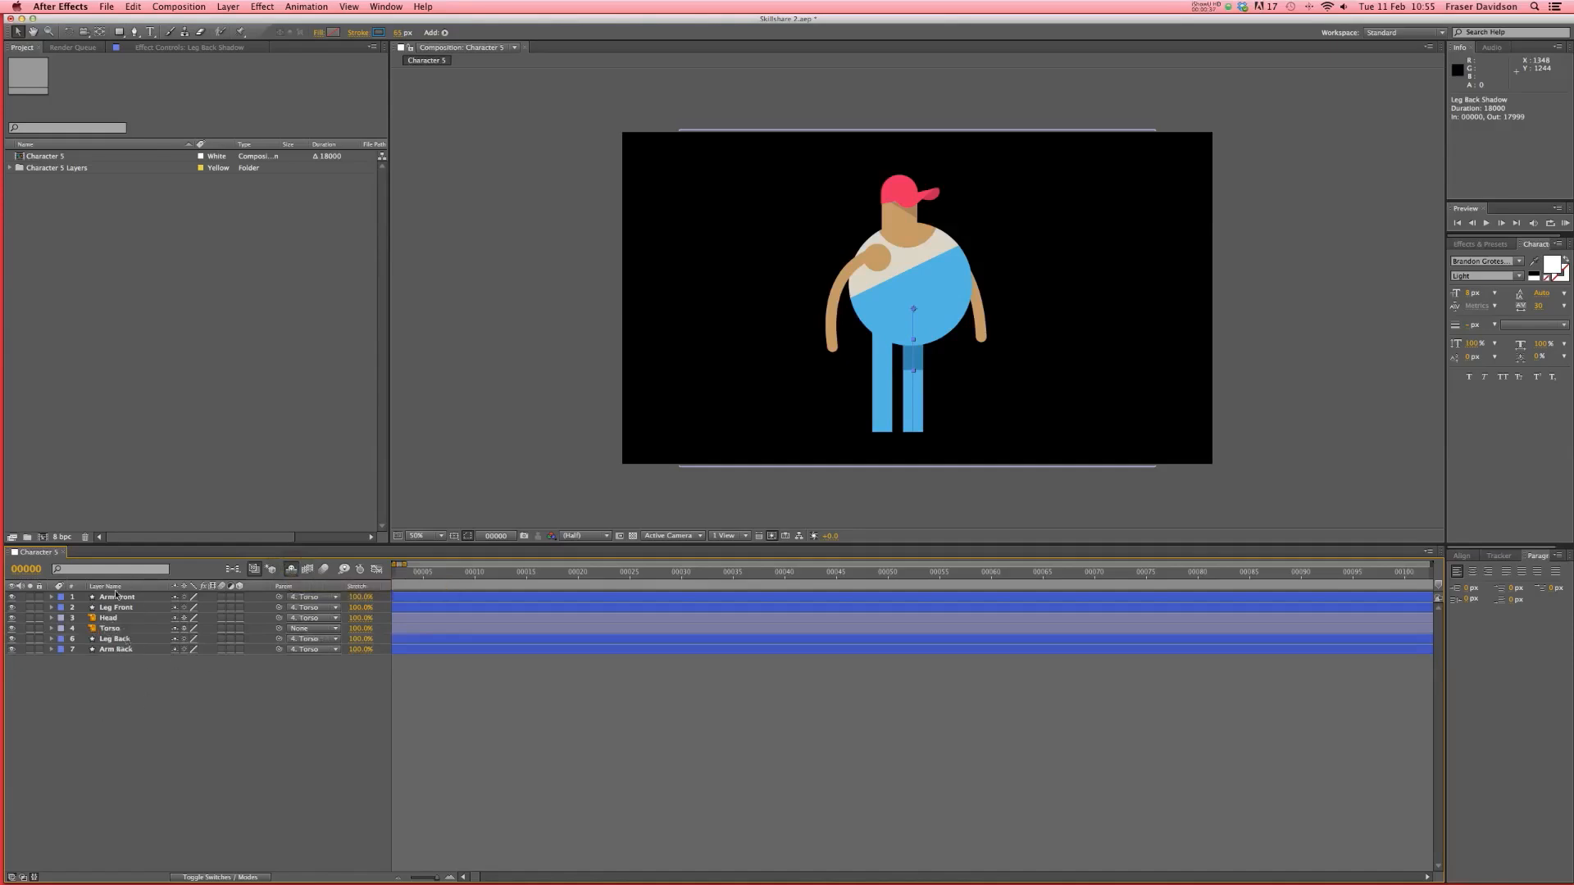
pyautogui.click(292, 570)
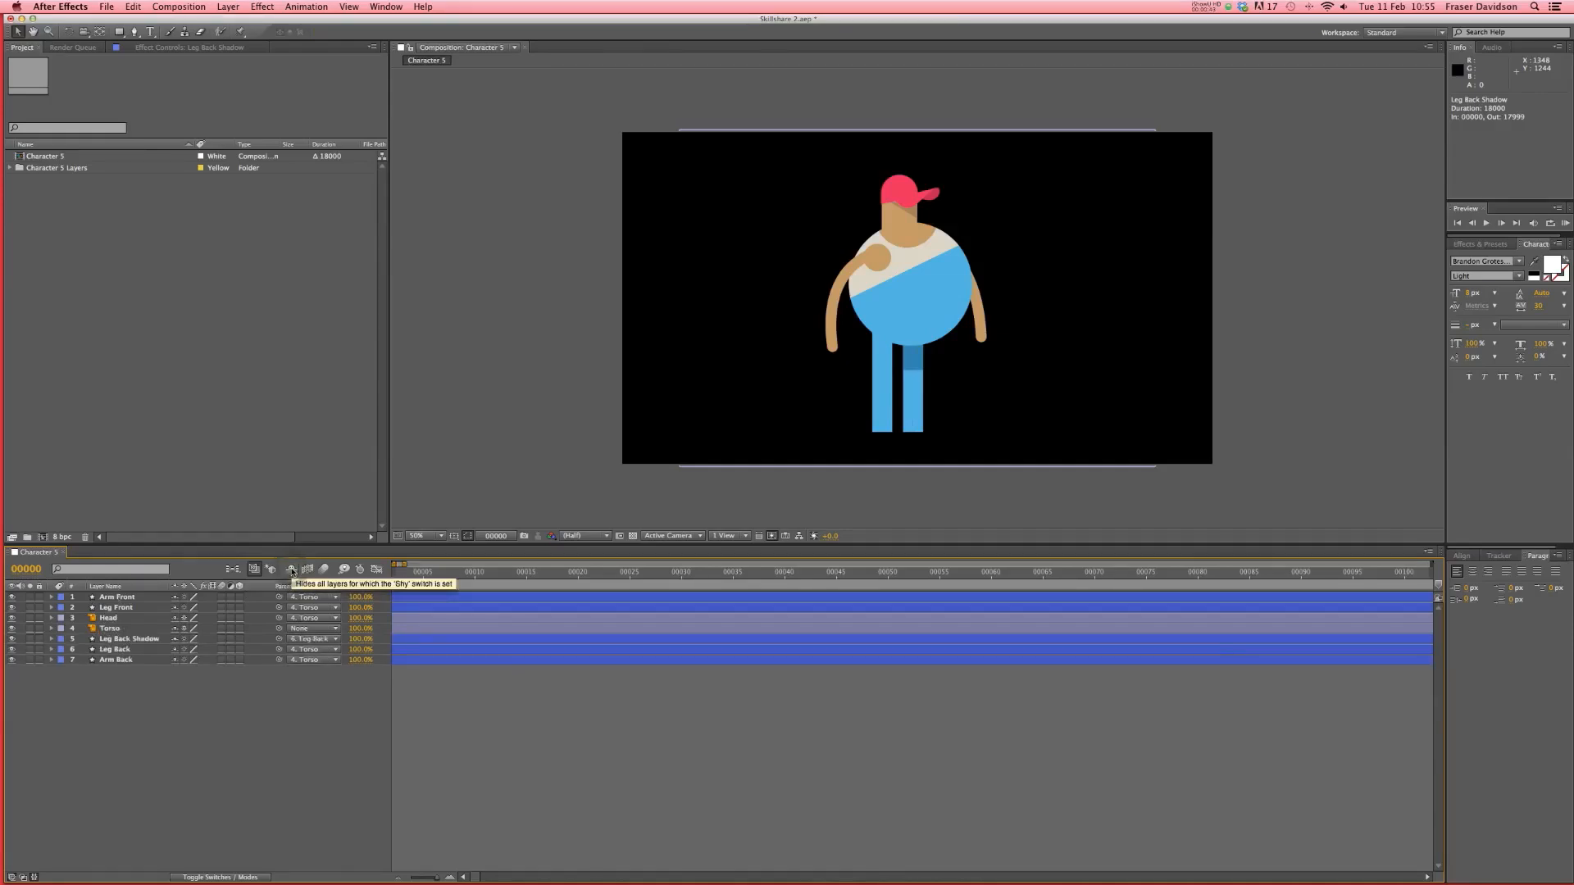
pyautogui.click(292, 569)
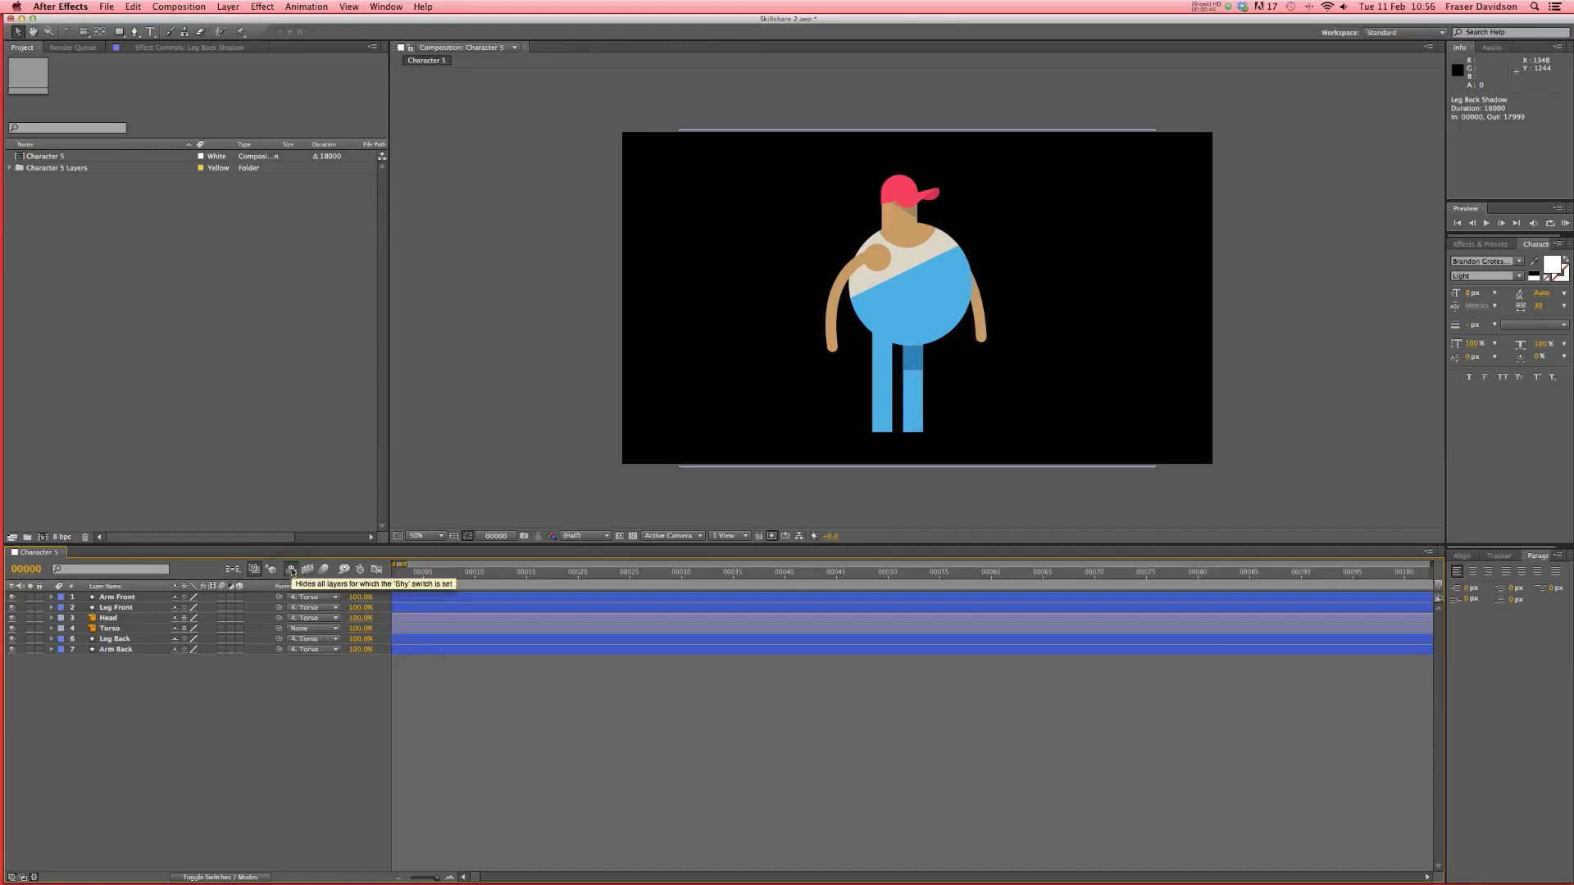
# - Change the label colour of the Head and Torso layers to pink
pyautogui.click(109, 618)
pyautogui.keyDown('shift'); pyautogui.click(110, 628); pyautogui.keyUp('shift')
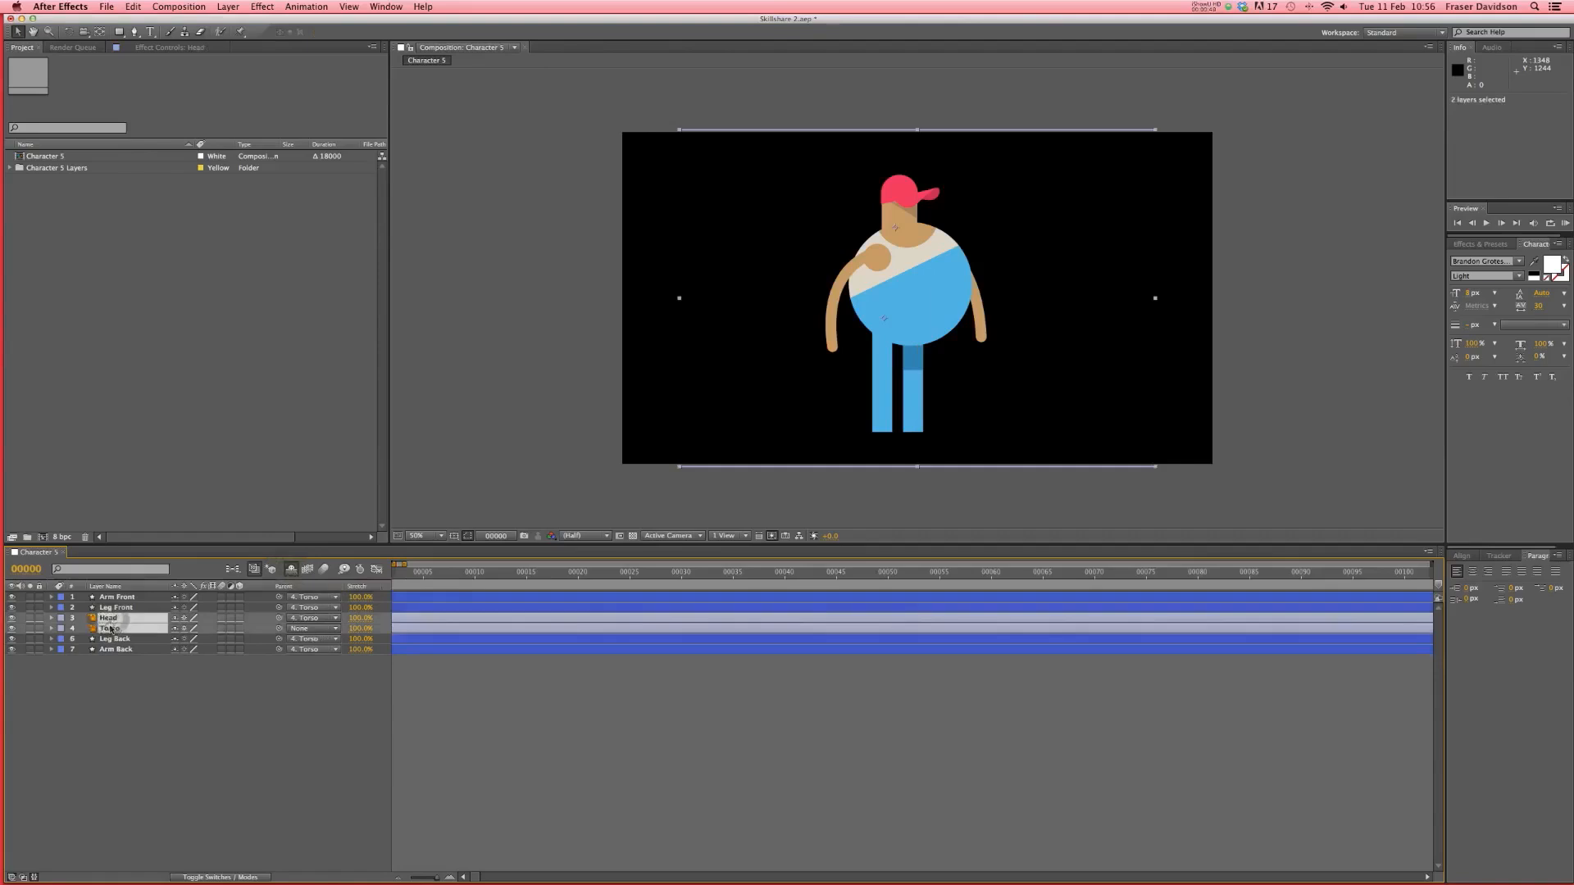
pyautogui.click(60, 618)
pyautogui.click(82, 707)
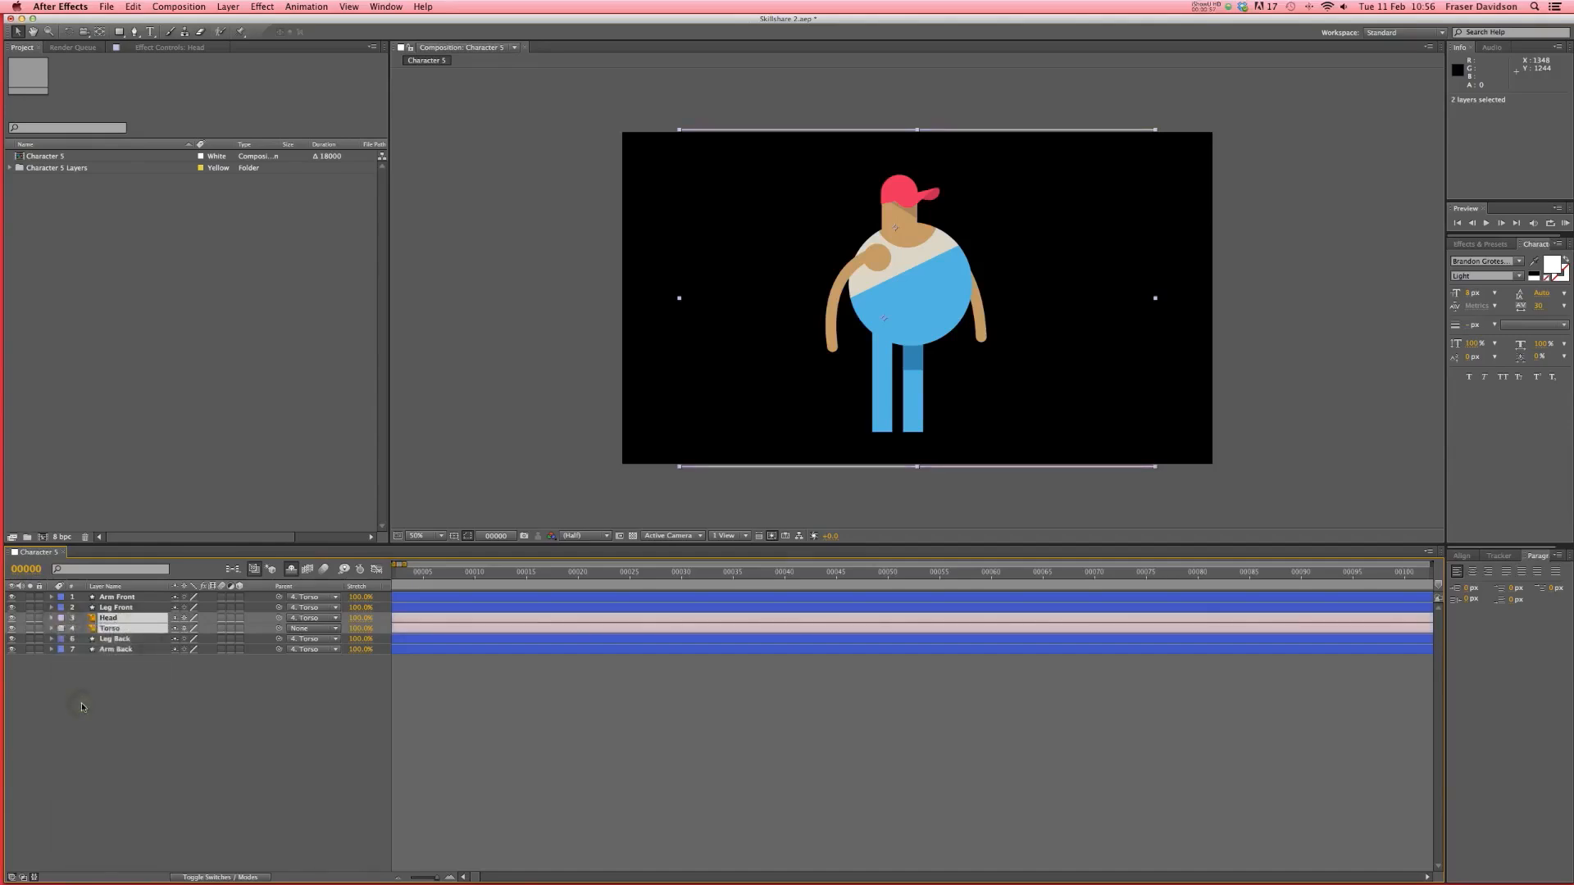
# - Change the label colour of the Arm Front and Arm Back layers to yellow
pyautogui.click(116, 599)
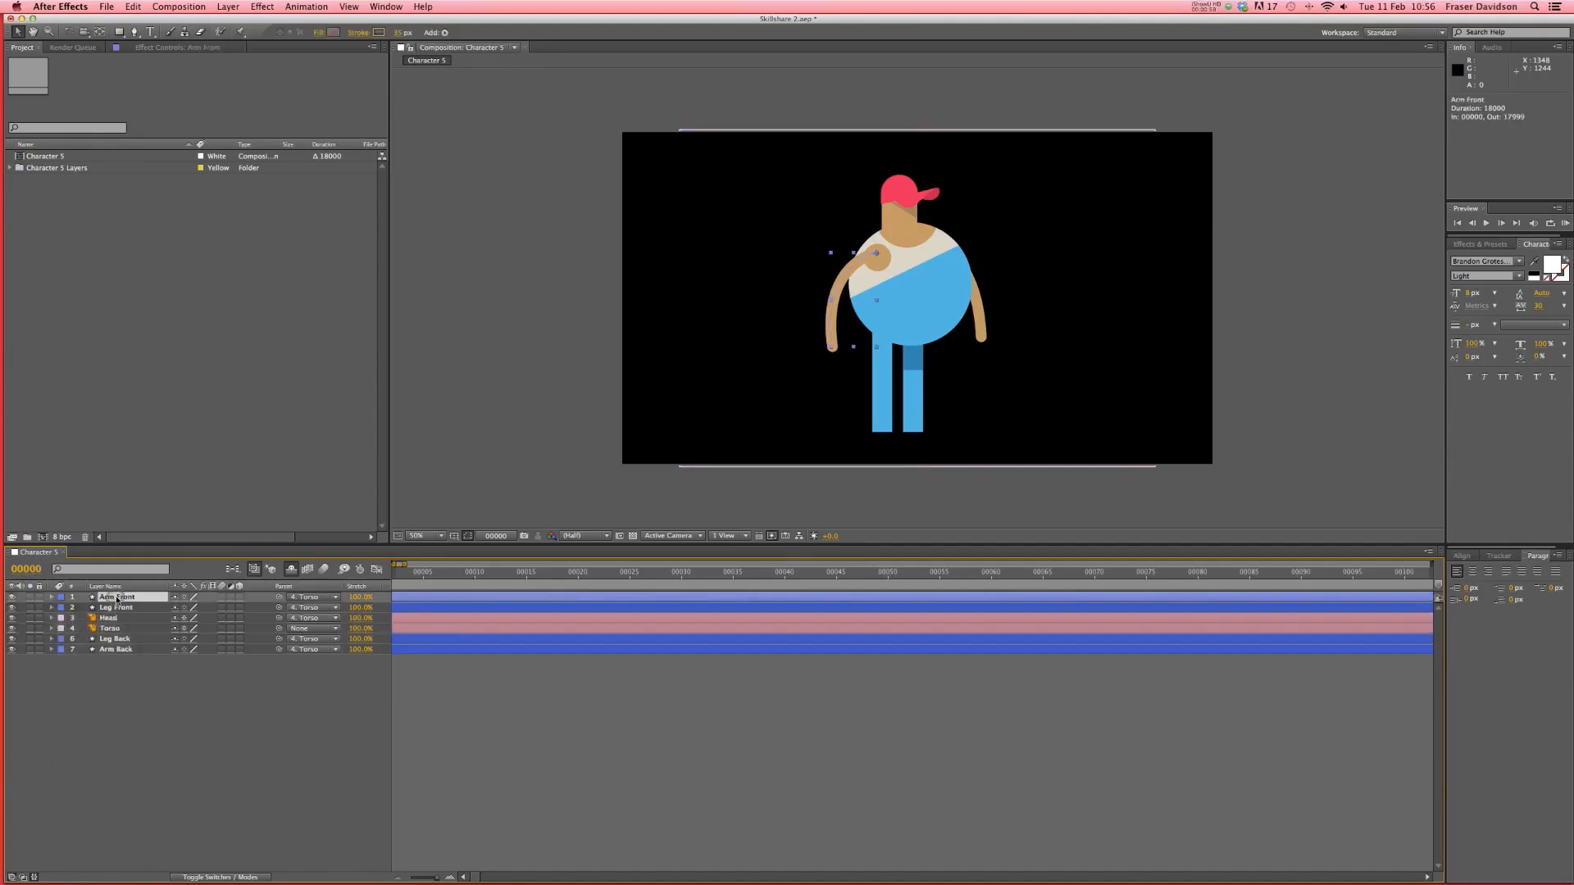
pyautogui.keyDown('super'); pyautogui.click(116, 649); pyautogui.keyUp('super')
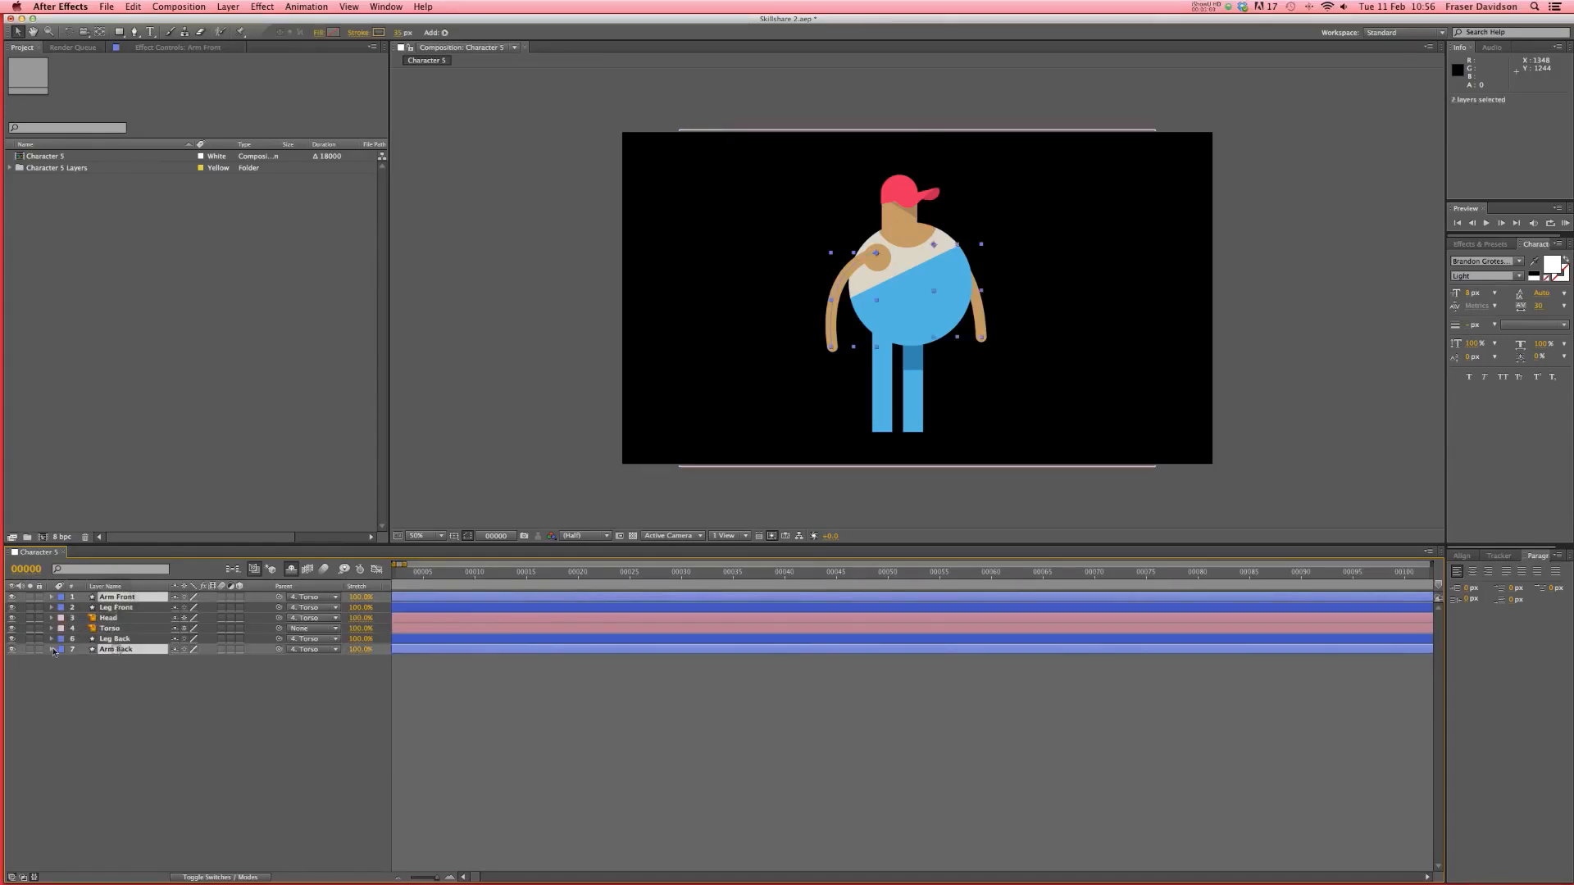
pyautogui.click(59, 652)
pyautogui.click(95, 713)
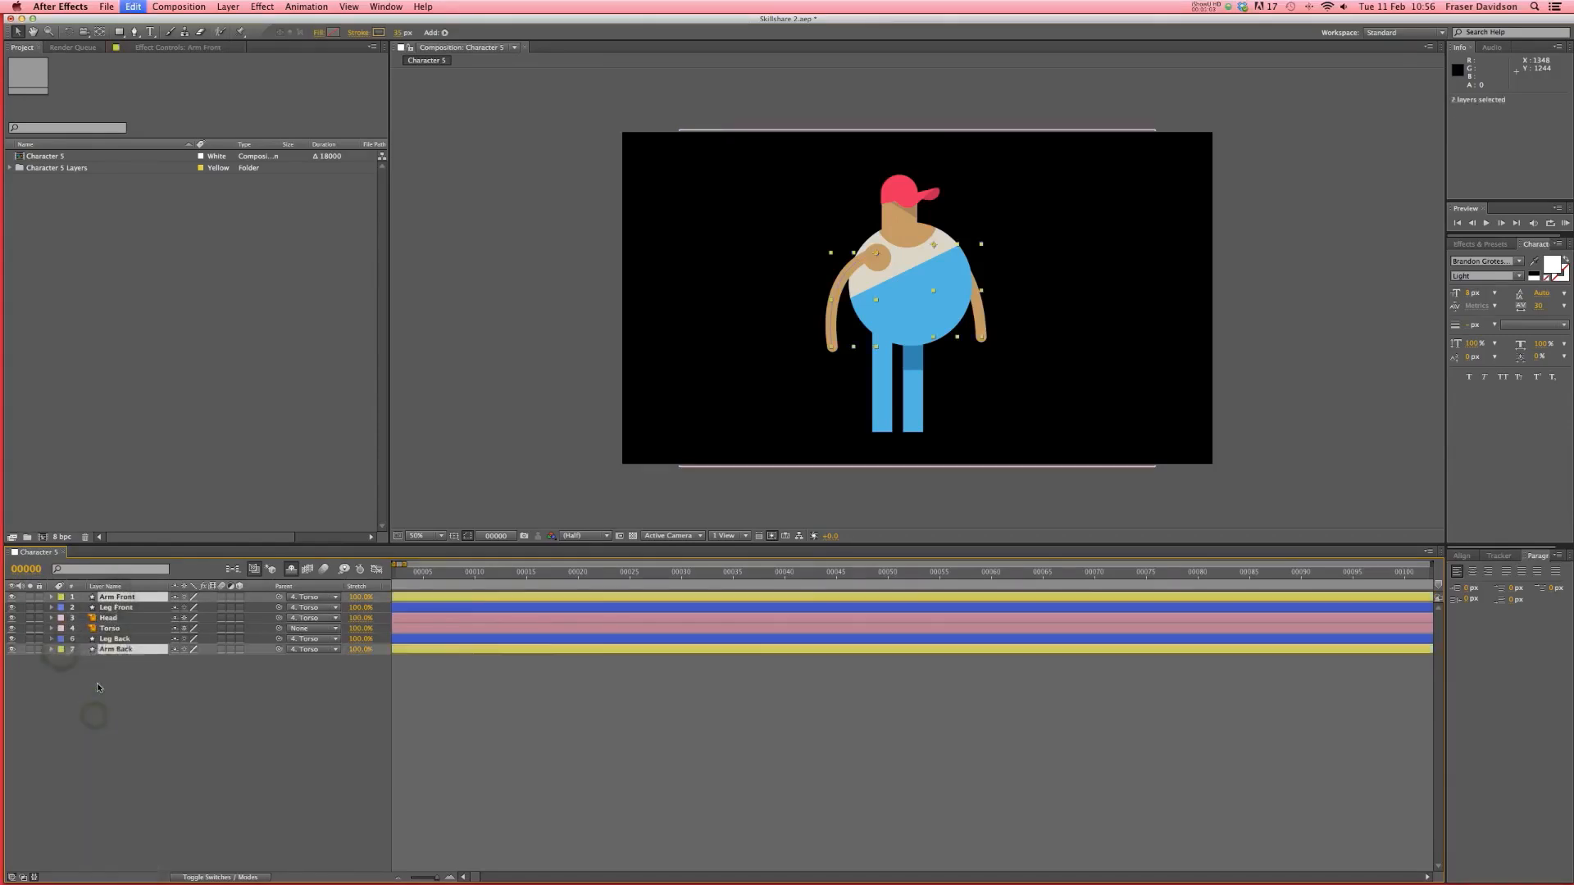
pyautogui.click(388, 744)
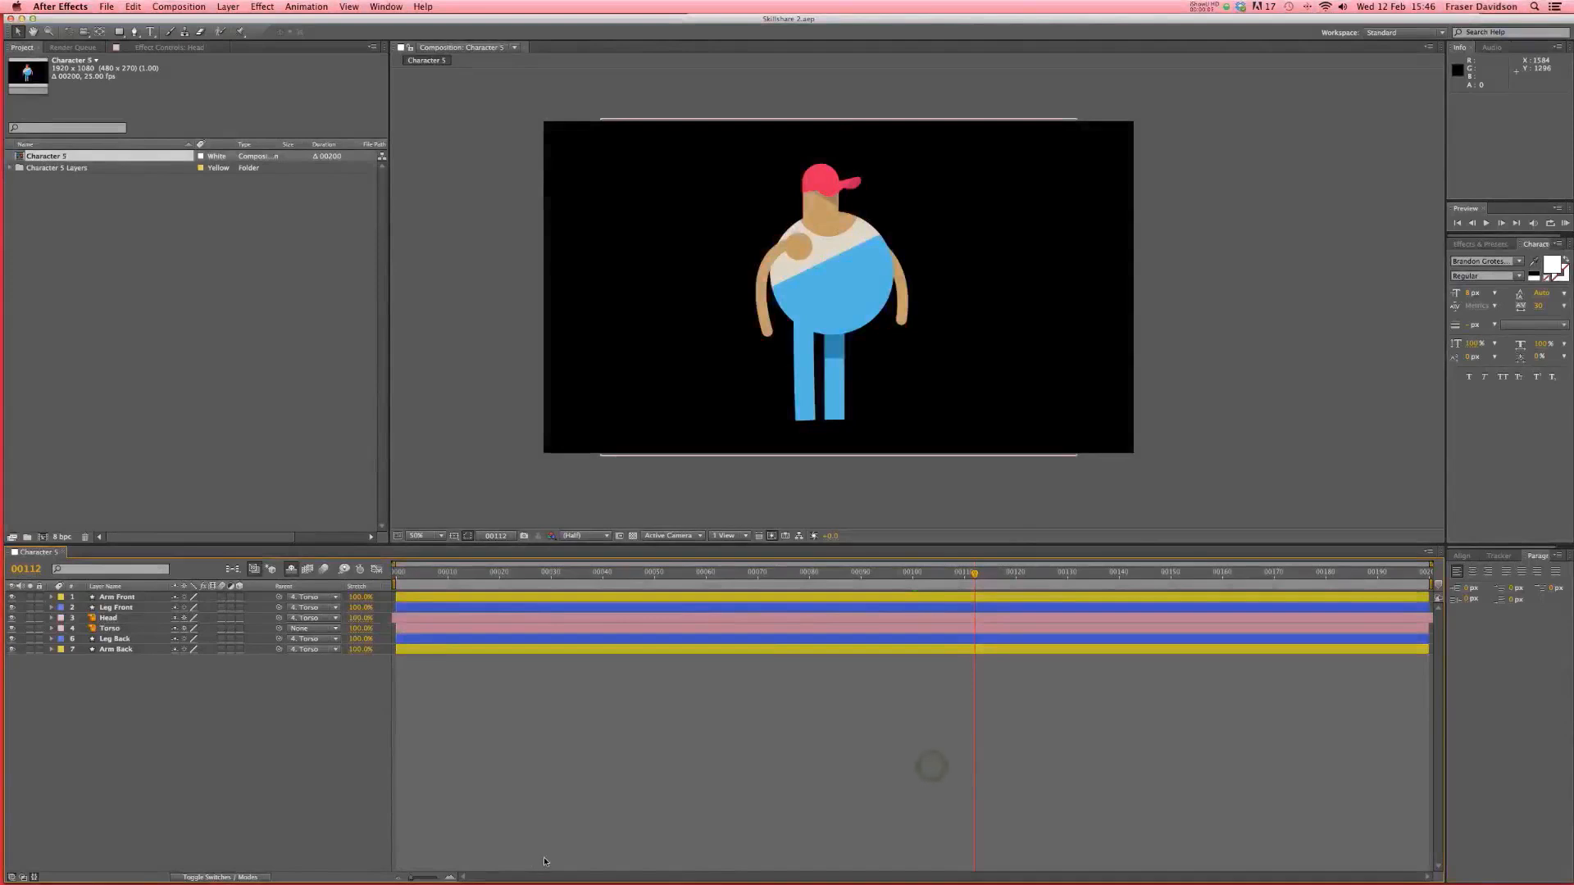
# - Add a composition marker at frame 100 with the comment "Left"
pyautogui.click(448, 879)
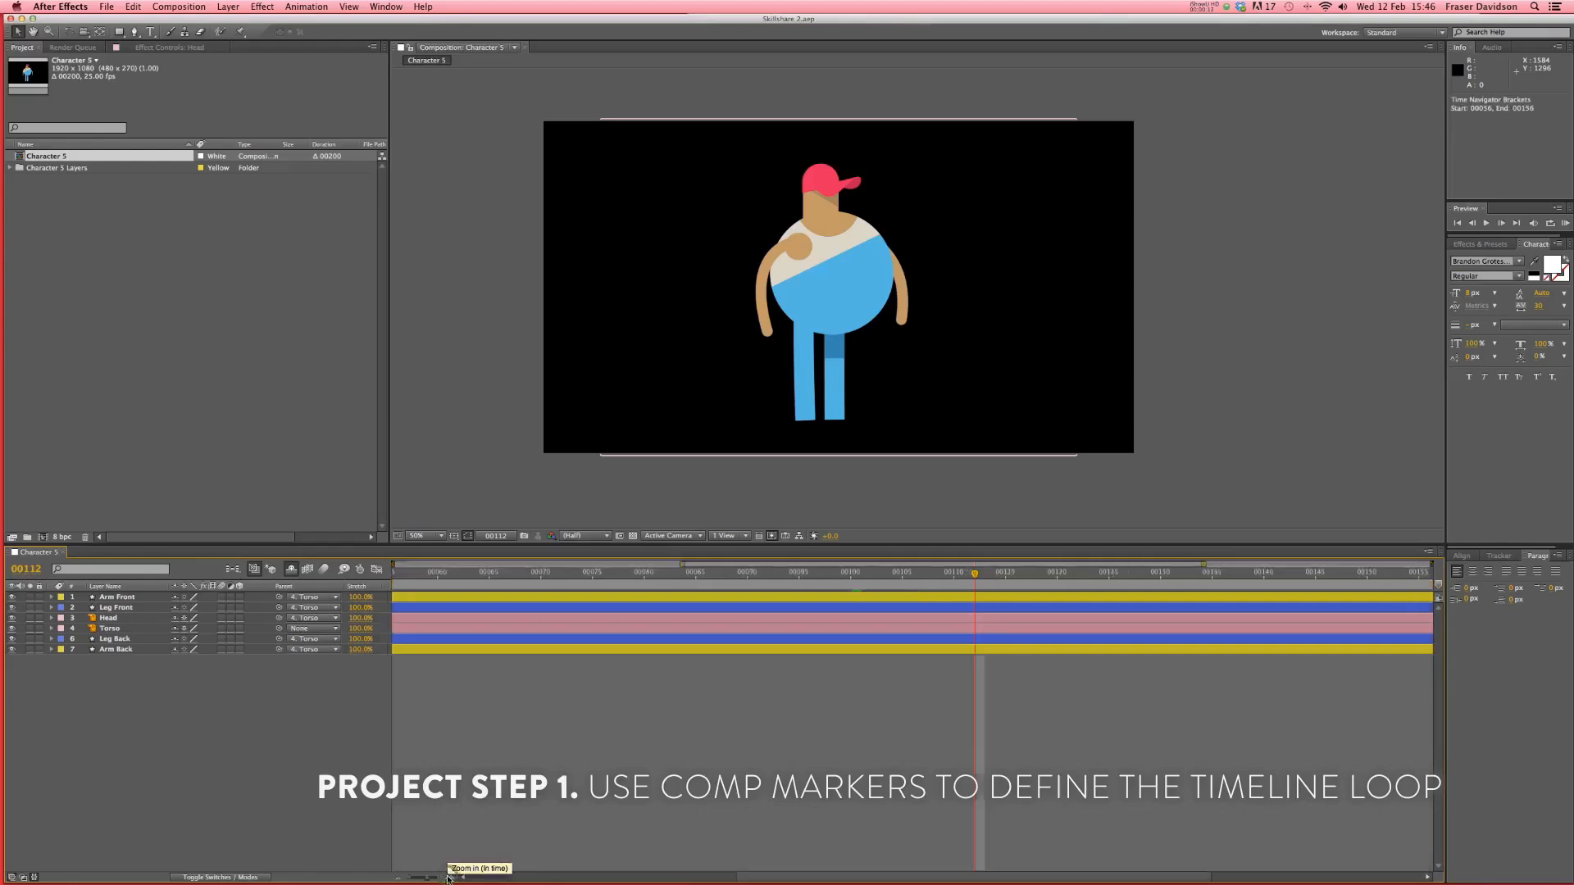
pyautogui.click(851, 573)
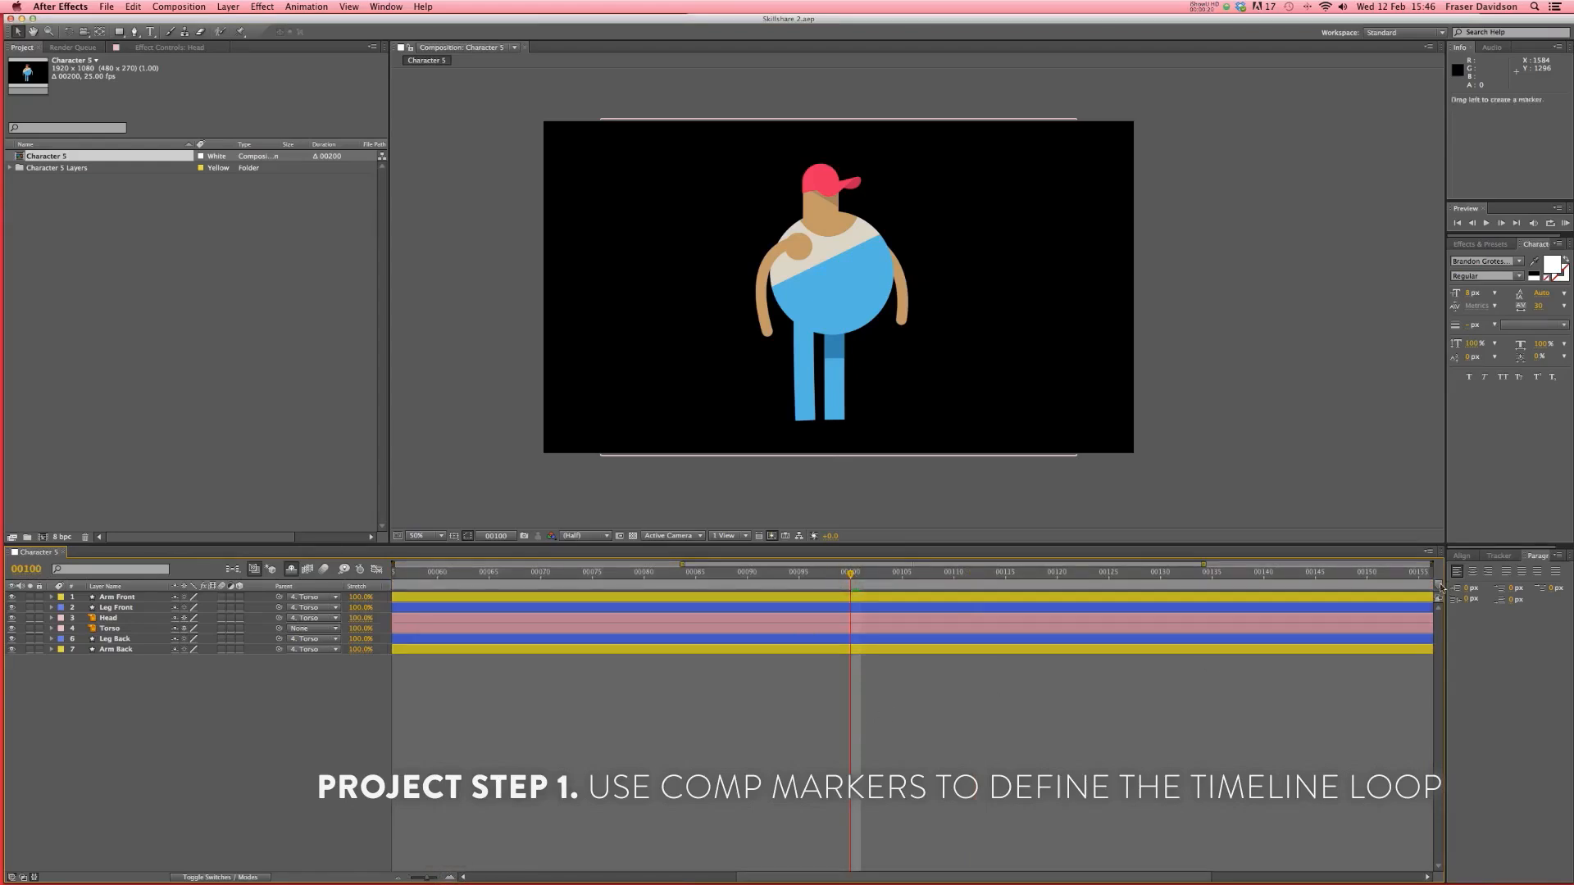
pyautogui.moveTo(1440, 587); pyautogui.dragTo(853, 586)
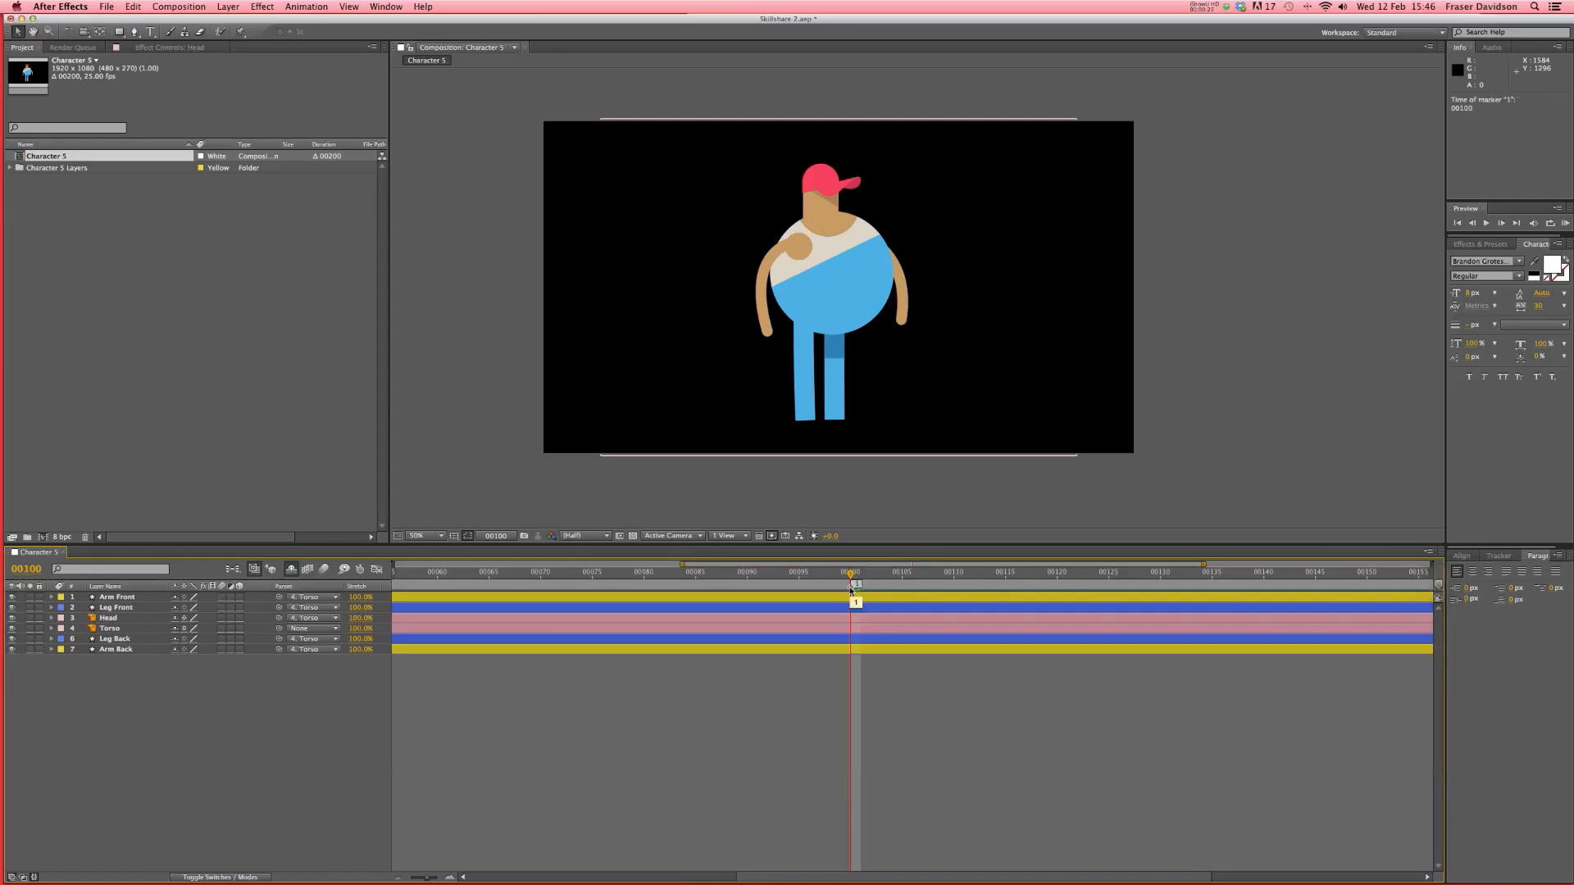
pyautogui.doubleClick(851, 588)
pyautogui.write('Left')
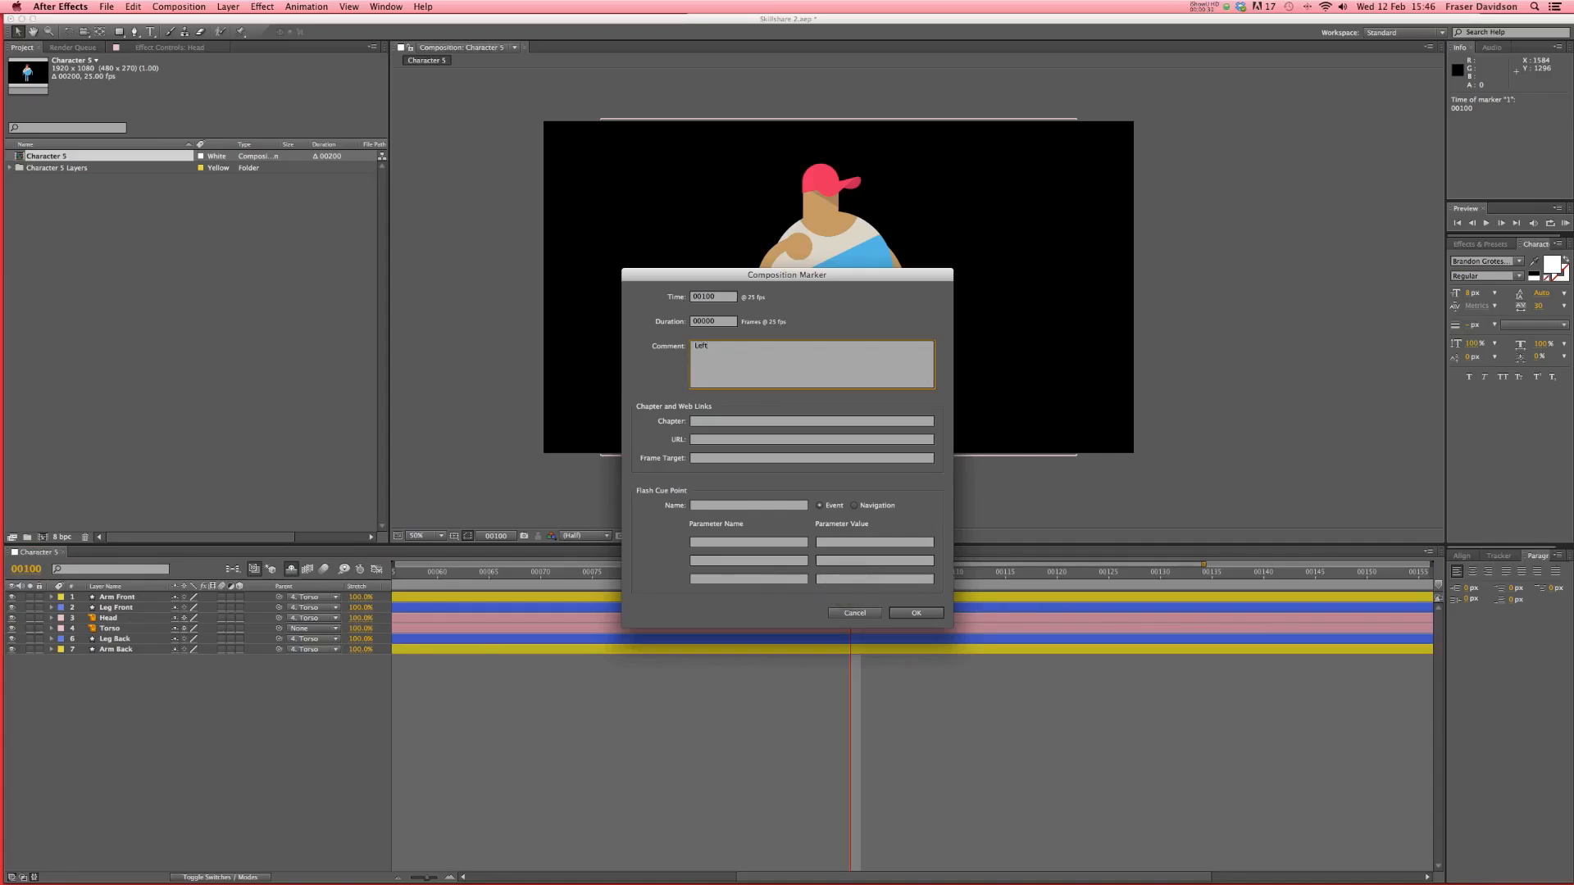
pyautogui.click(916, 612)
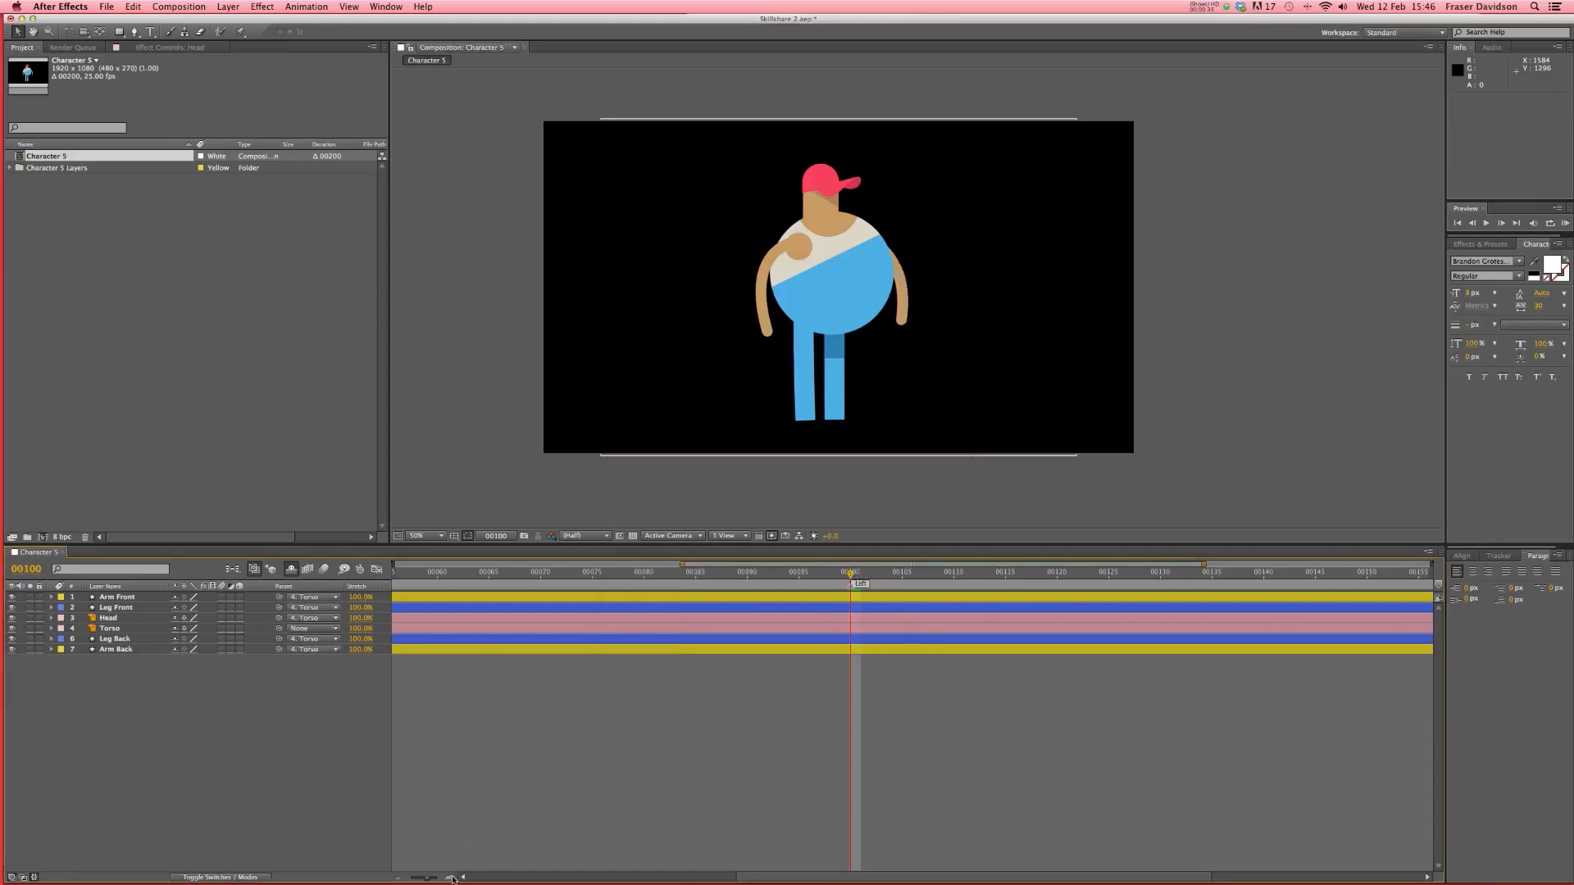
# - Add a second composition marker with the comment "Left" at frame 116
pyautogui.press('=')
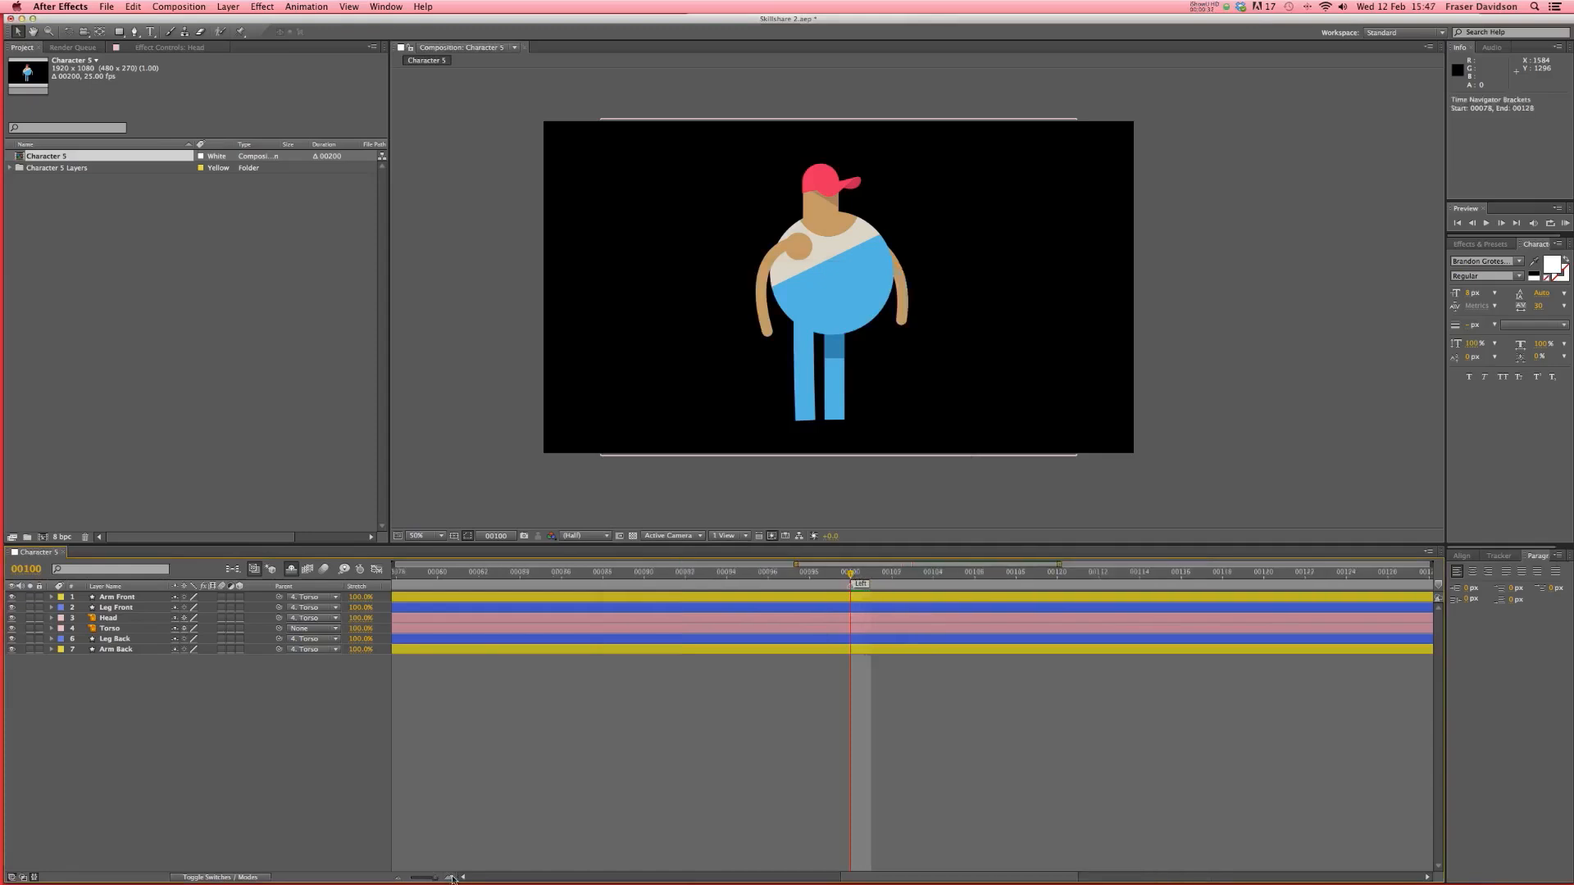
pyautogui.click(1180, 573)
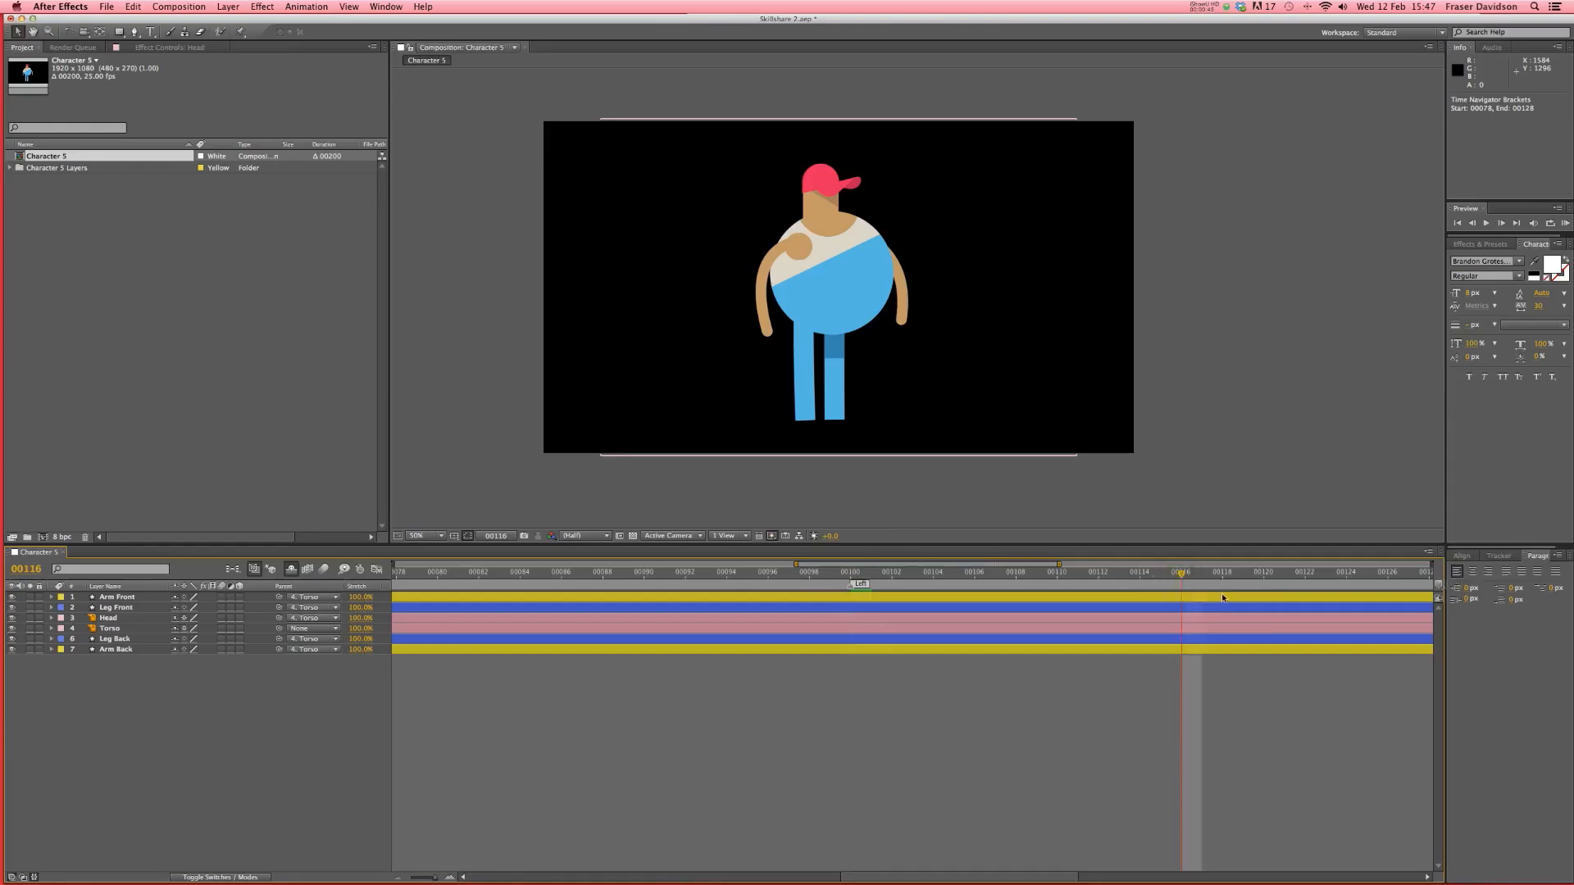
pyautogui.moveTo(1441, 586); pyautogui.dragTo(1181, 588)
pyautogui.doubleClick(1181, 589)
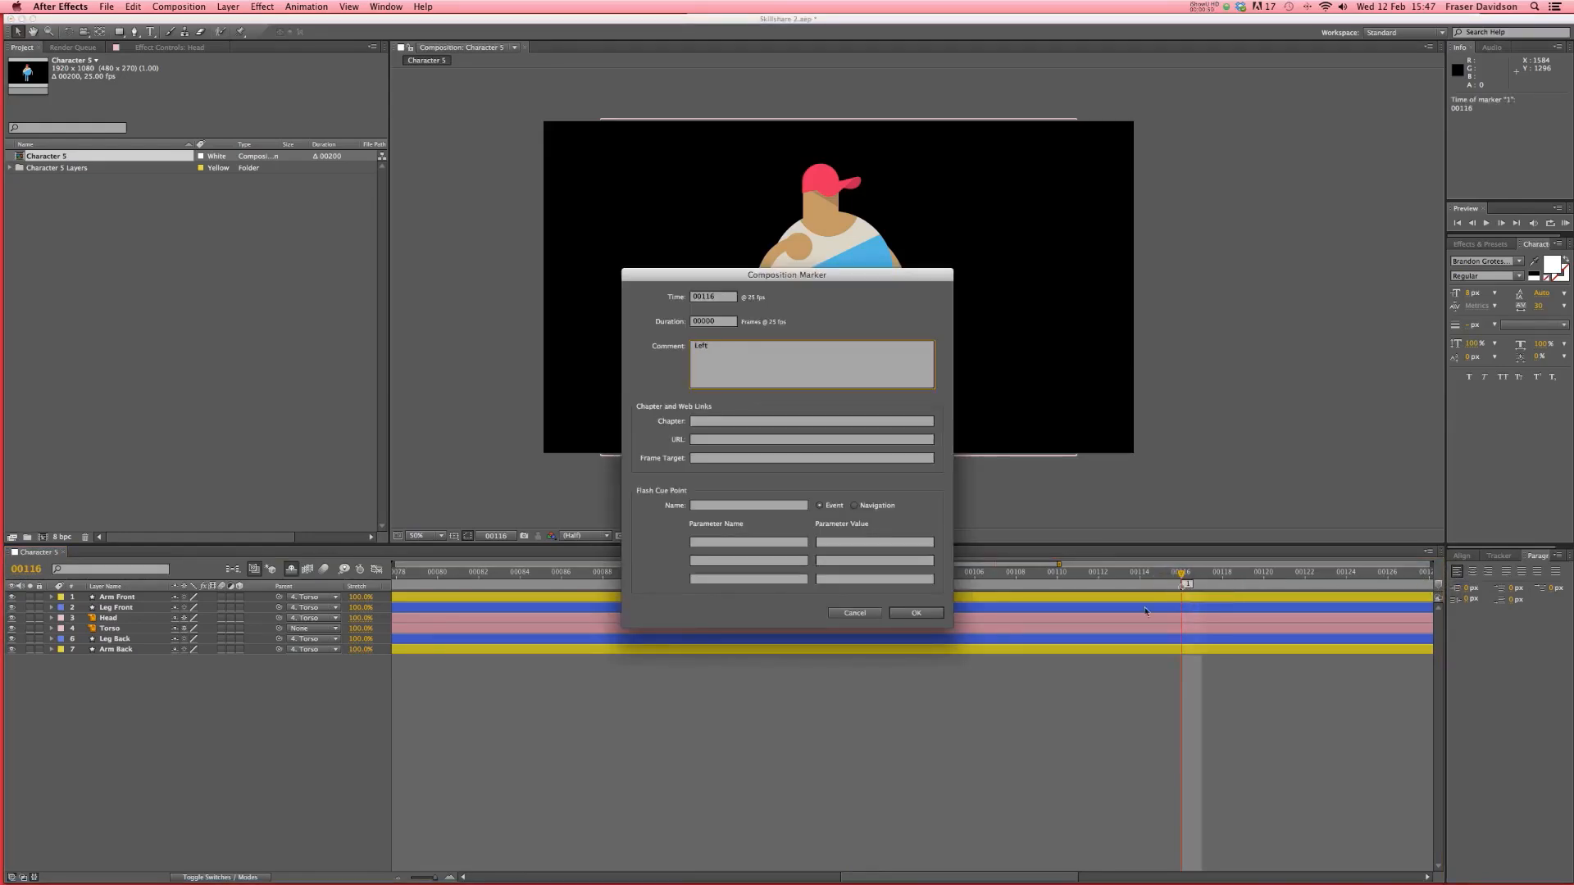
pyautogui.click(918, 613)
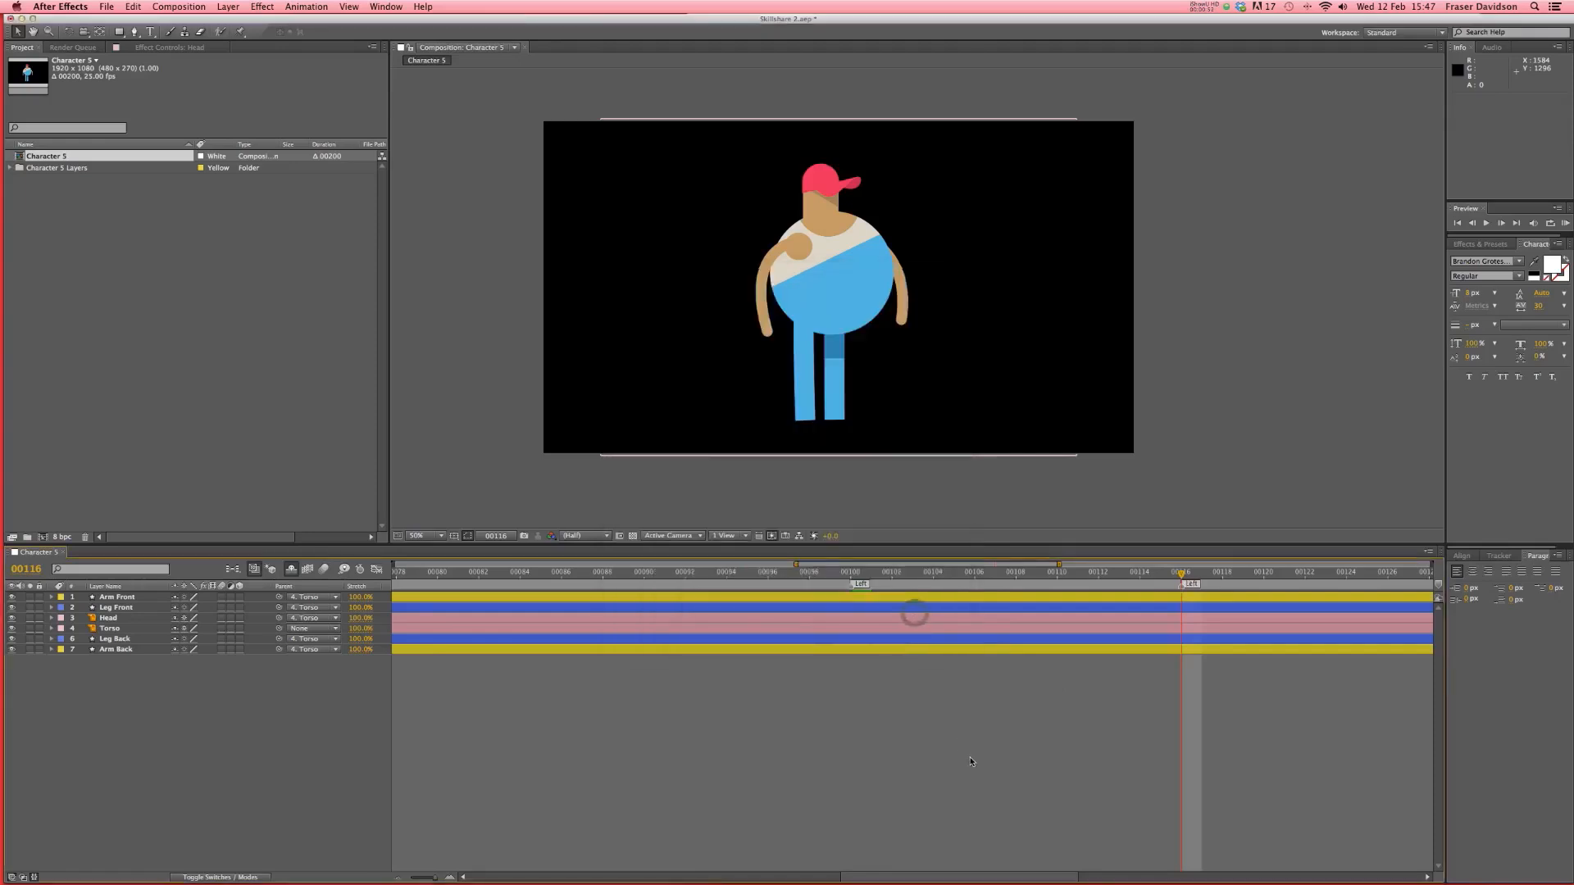
# - Add a composition marker at frame 108, midway between the two Left markers, with the comment "Right"
pyautogui.click(1016, 576)
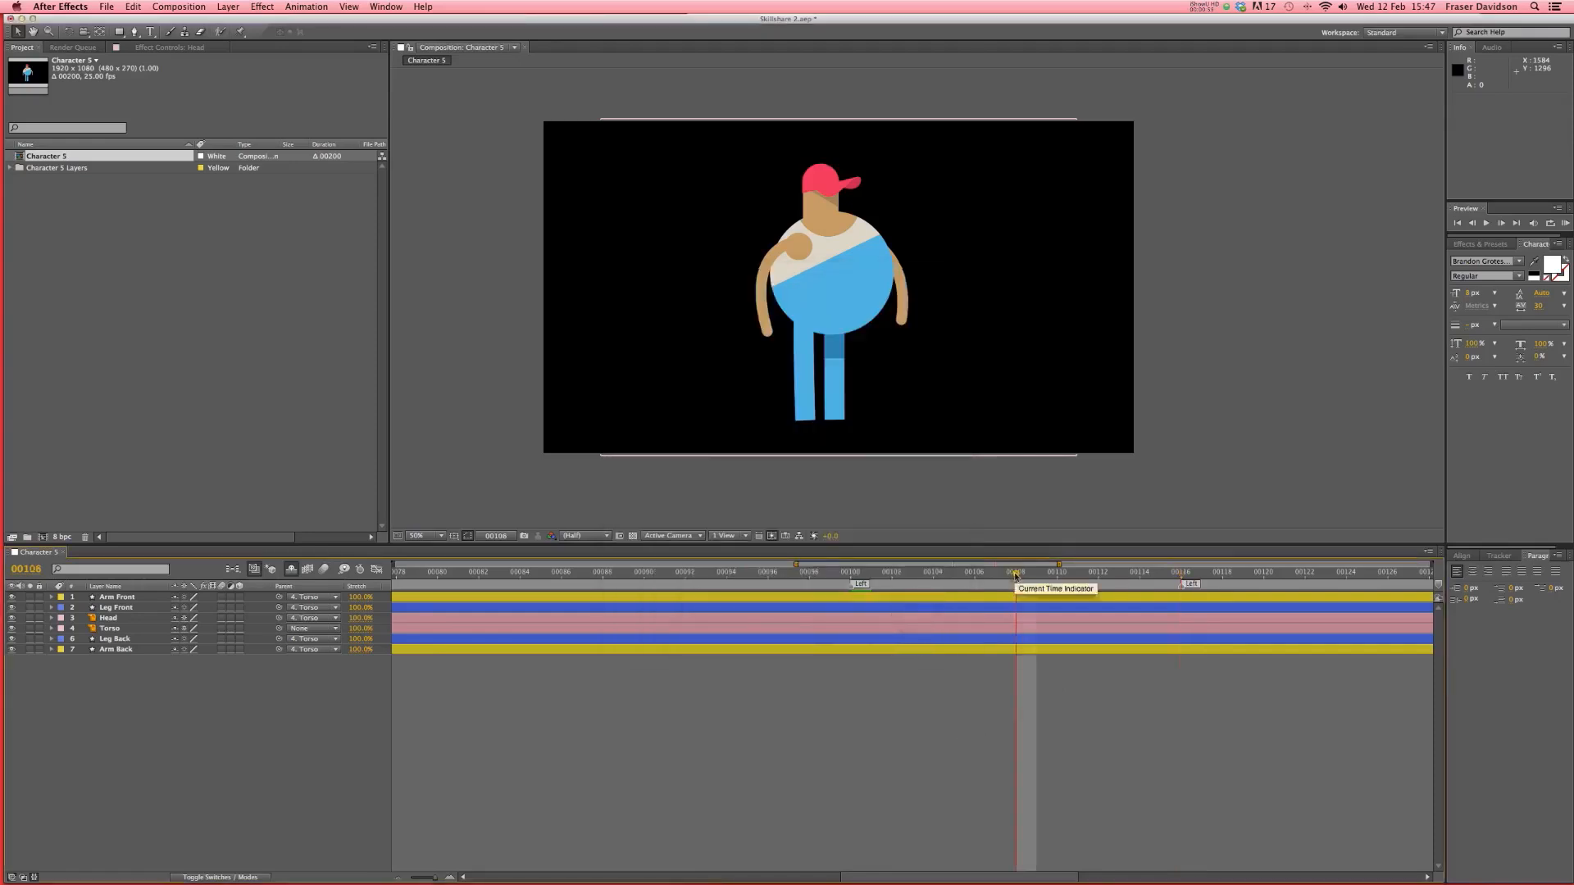
pyautogui.moveTo(1440, 585); pyautogui.dragTo(1015, 590)
pyautogui.doubleClick(1015, 587)
pyautogui.write('Right')
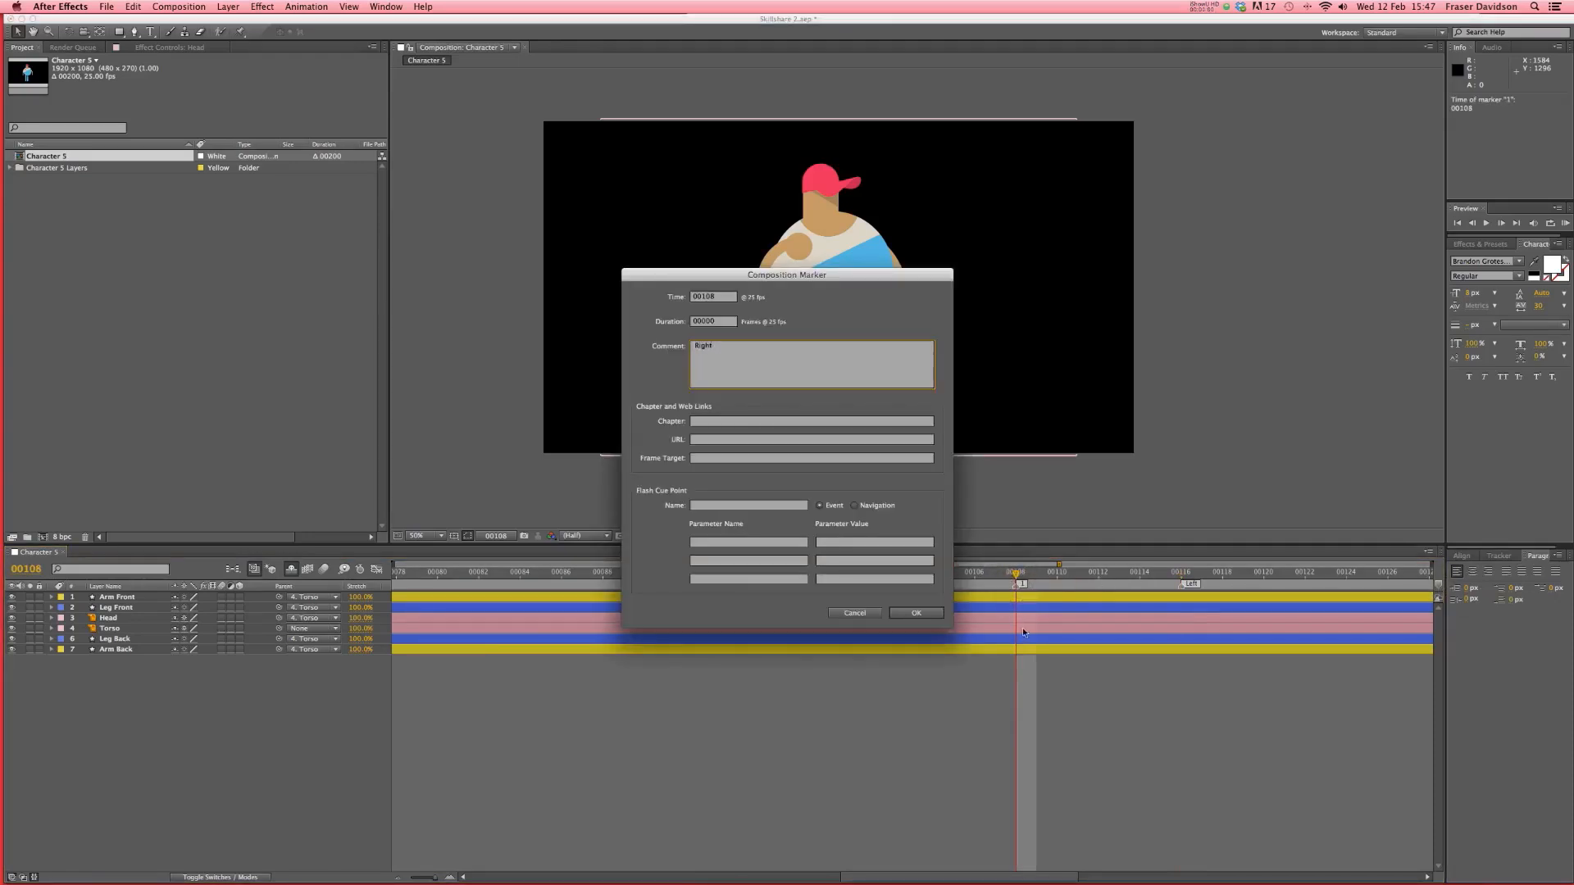
pyautogui.click(916, 613)
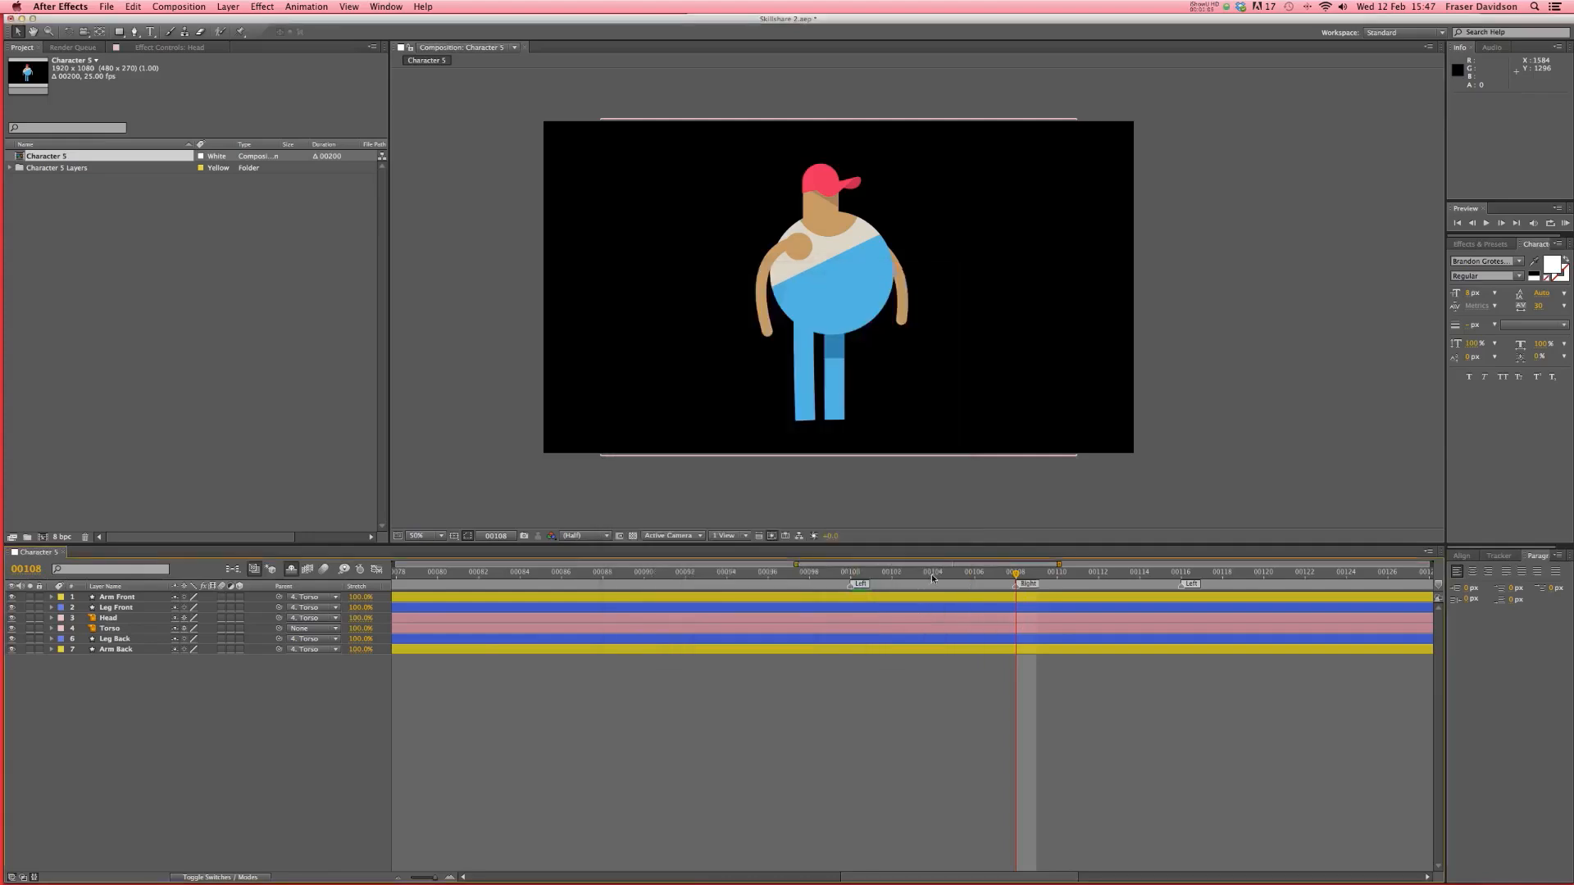
# - Add numbered composition markers 1 at frame 104 and 2 at frame 112, between the Left and Right markers
pyautogui.click(932, 575)
pyautogui.moveTo(1440, 588); pyautogui.dragTo(939, 585)
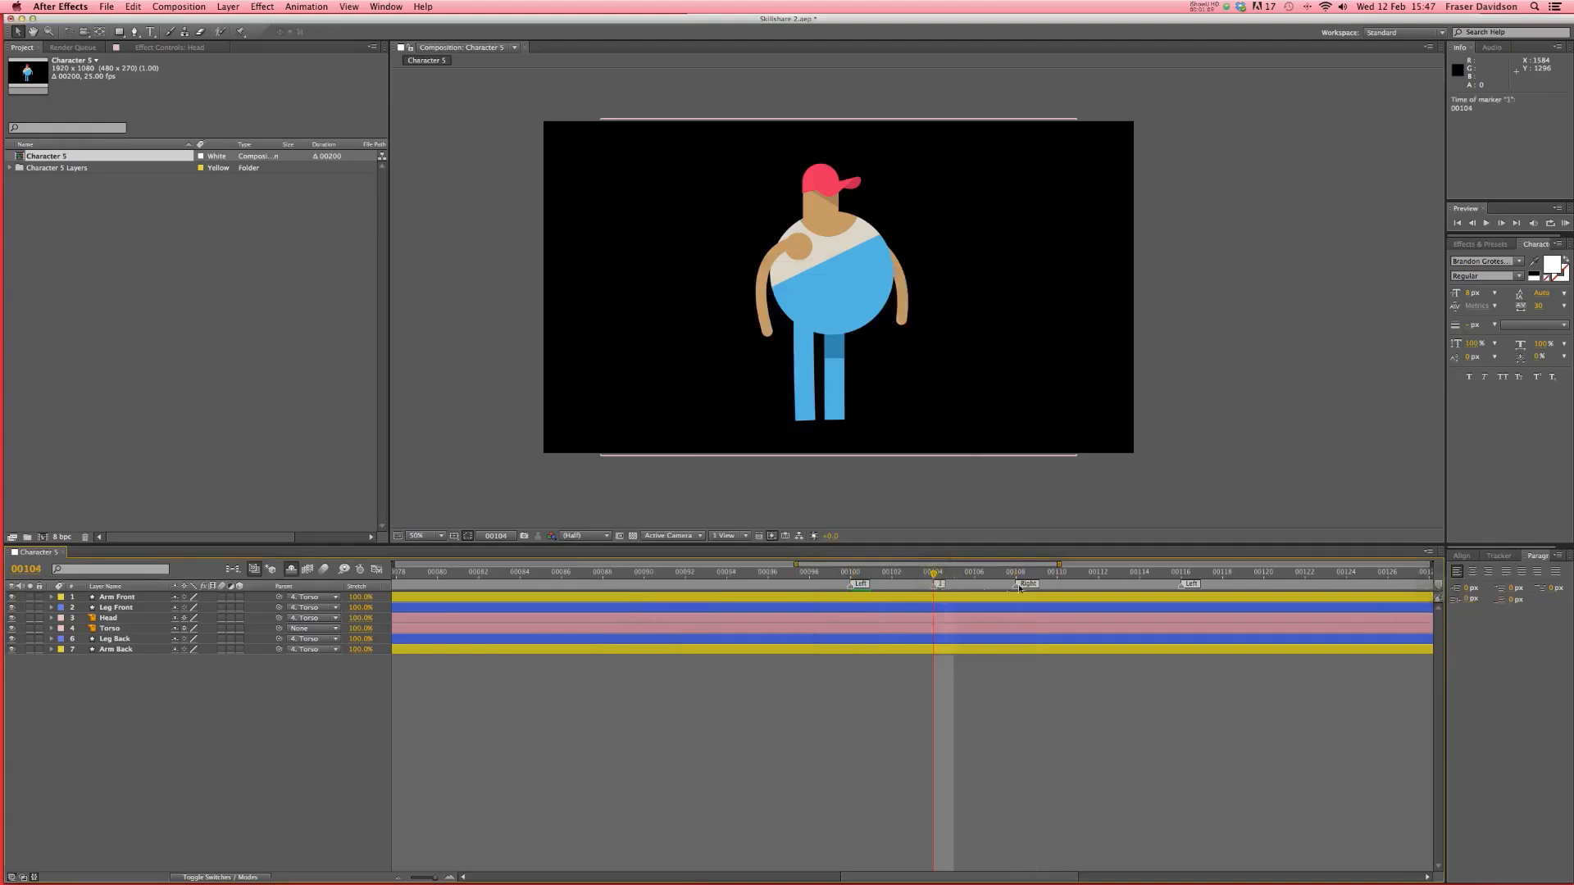
pyautogui.click(1099, 576)
pyautogui.hotkey('shift', '2')
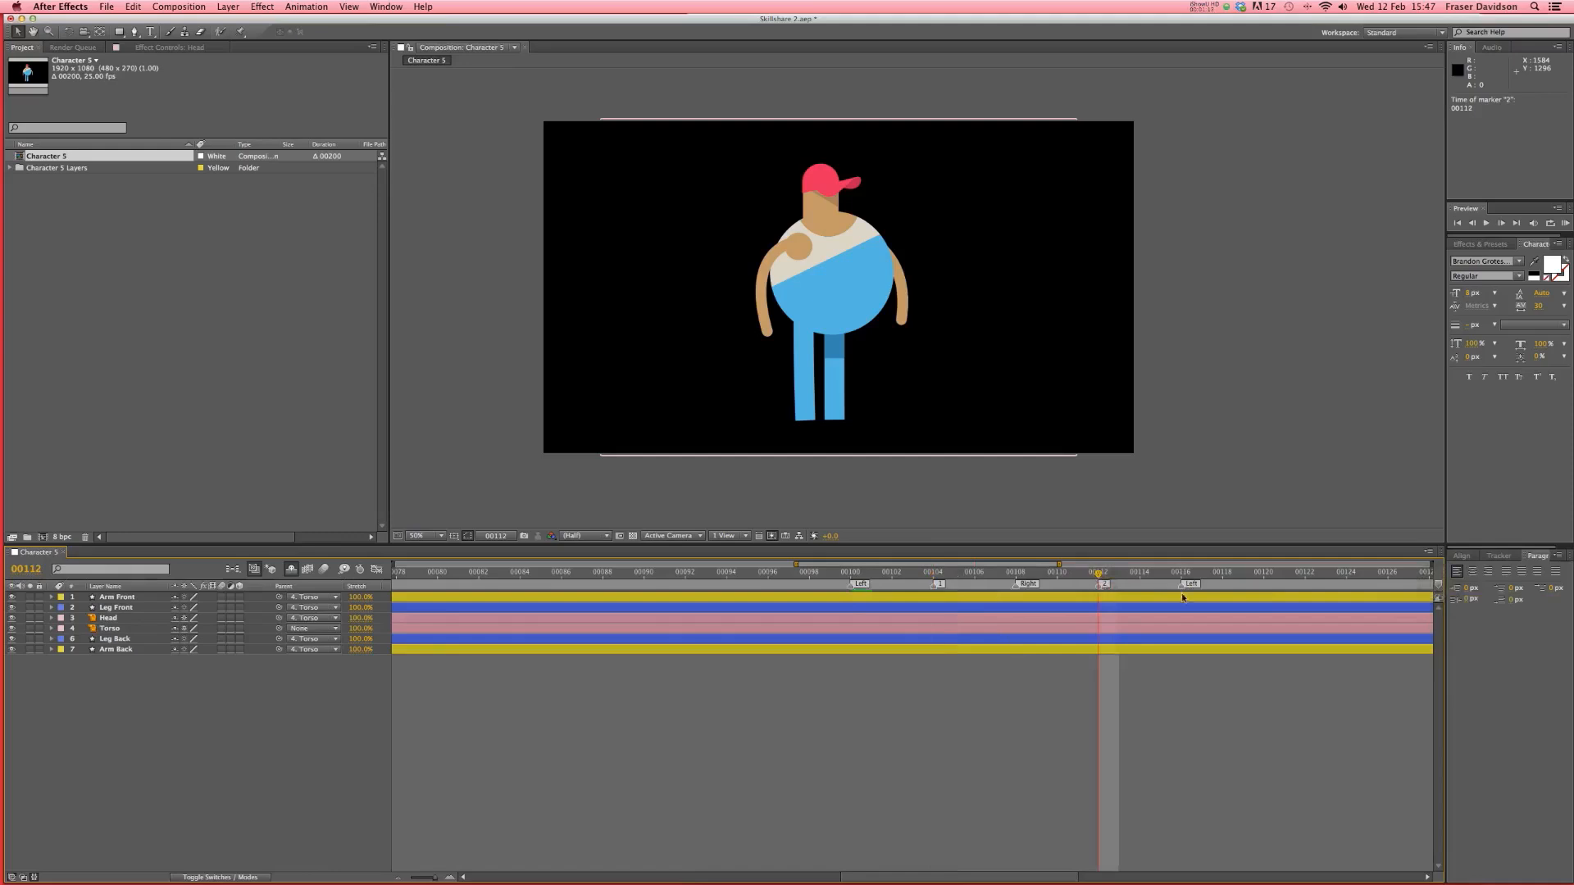
# - Set the work area start to the first Left marker at frame 100 and move the current time there
pyautogui.click(398, 878)
pyautogui.click(398, 878)
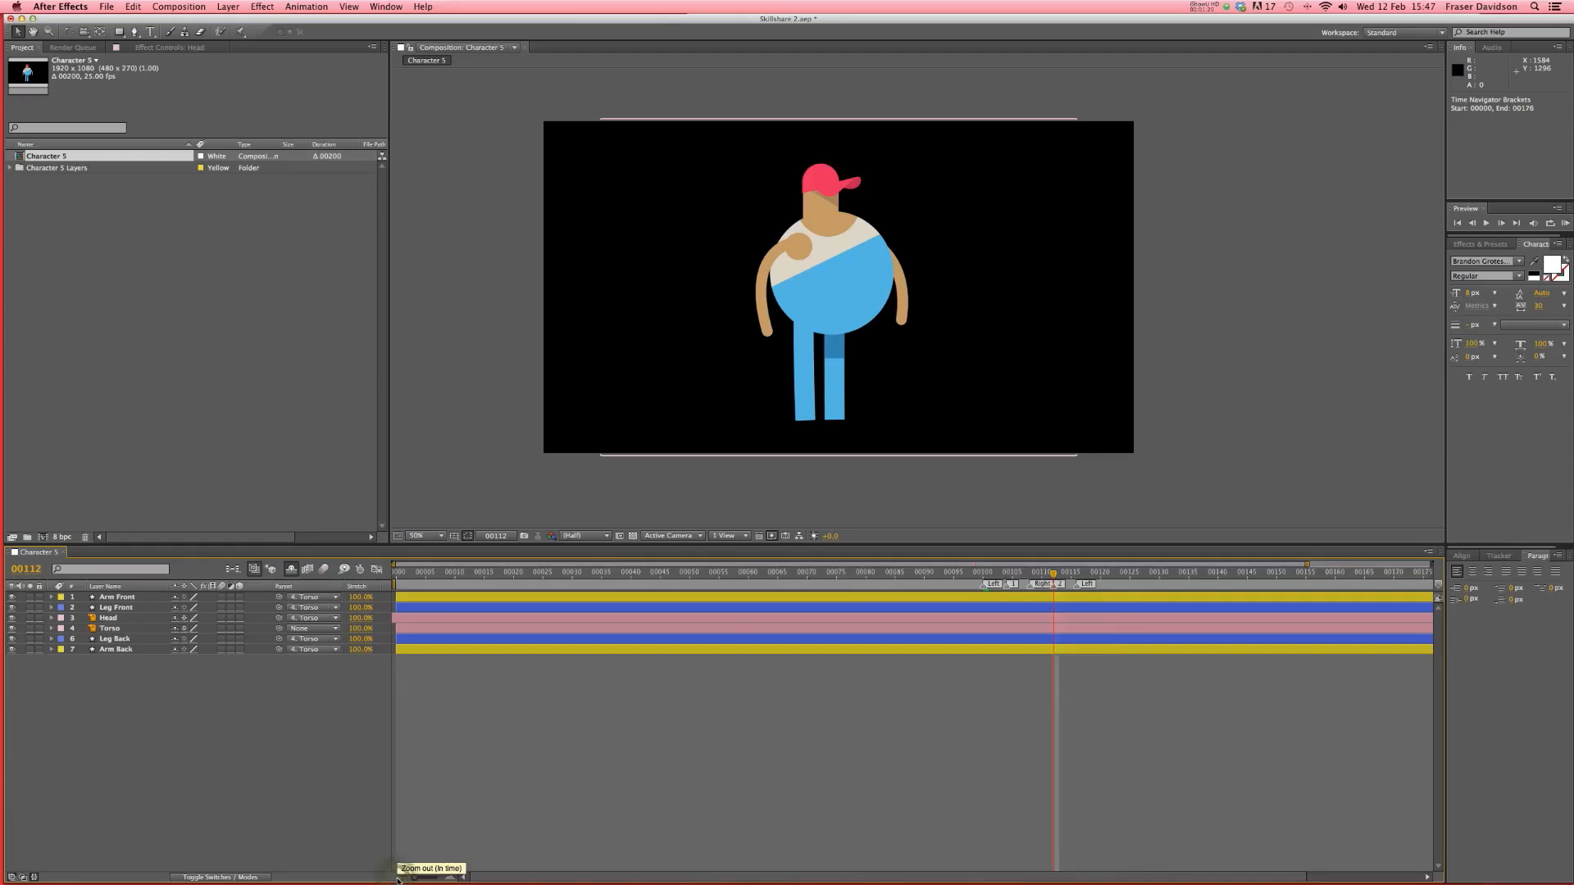
pyautogui.click(397, 878)
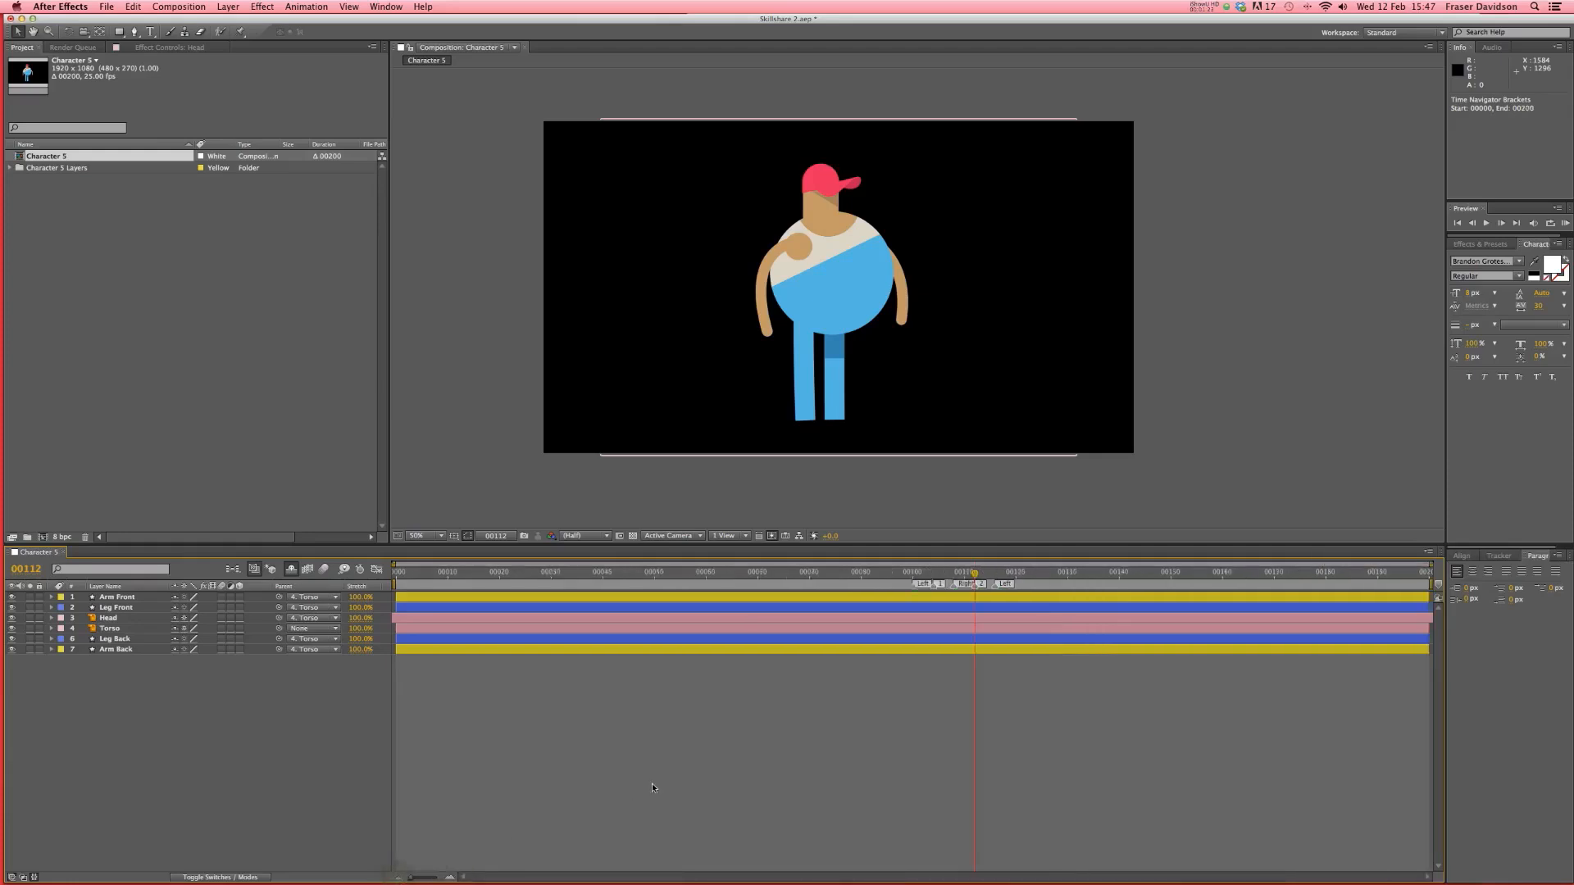
pyautogui.click(512, 805)
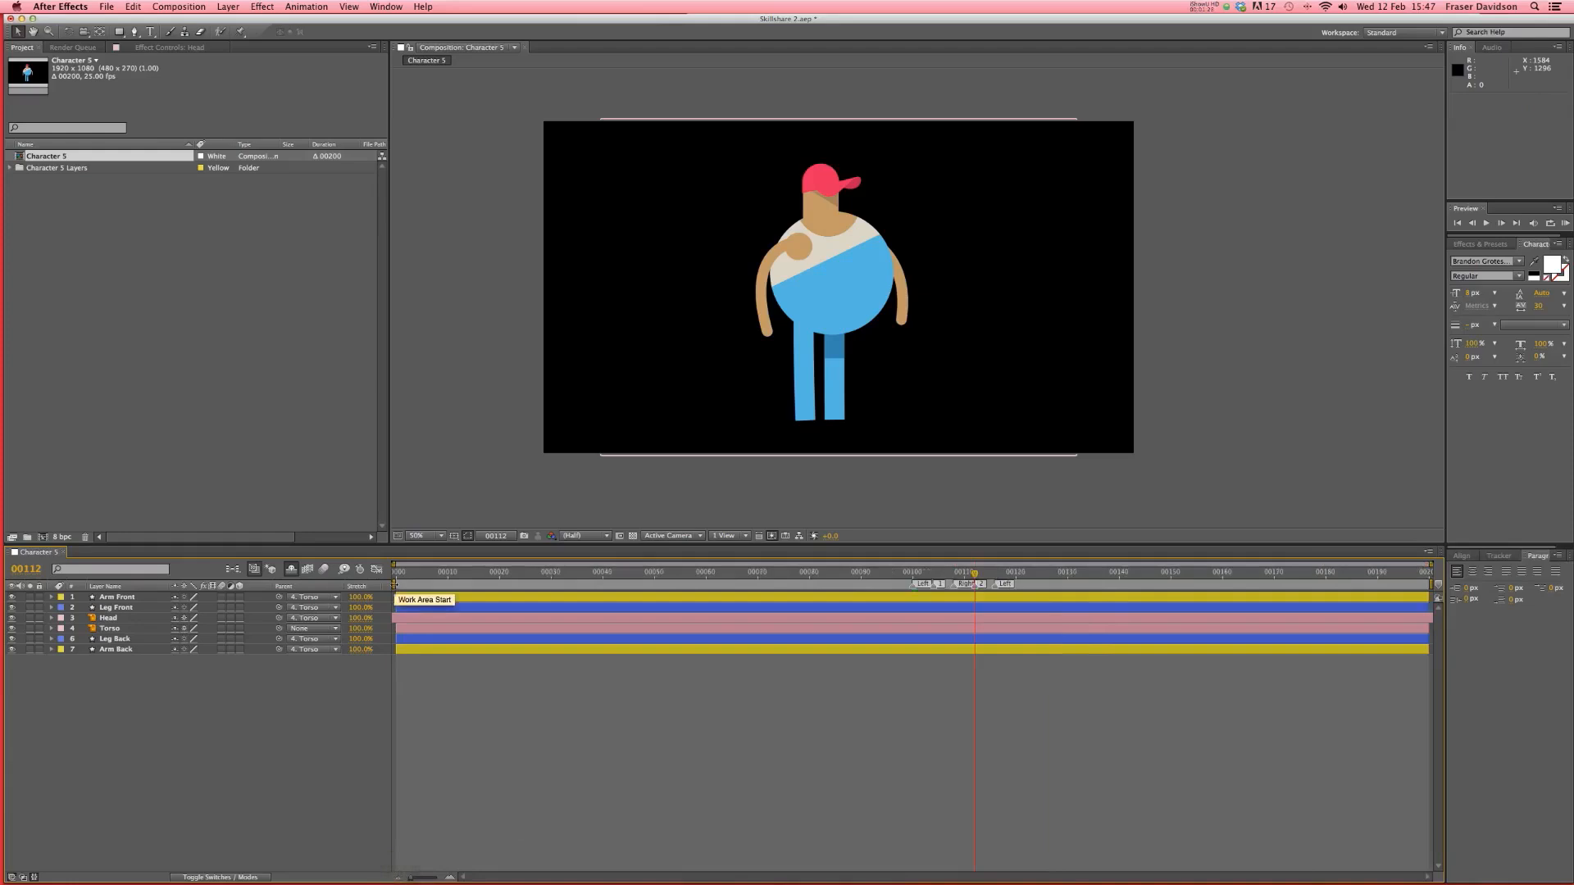
pyautogui.click(394, 583)
pyautogui.moveTo(393, 583); pyautogui.dragTo(911, 601)
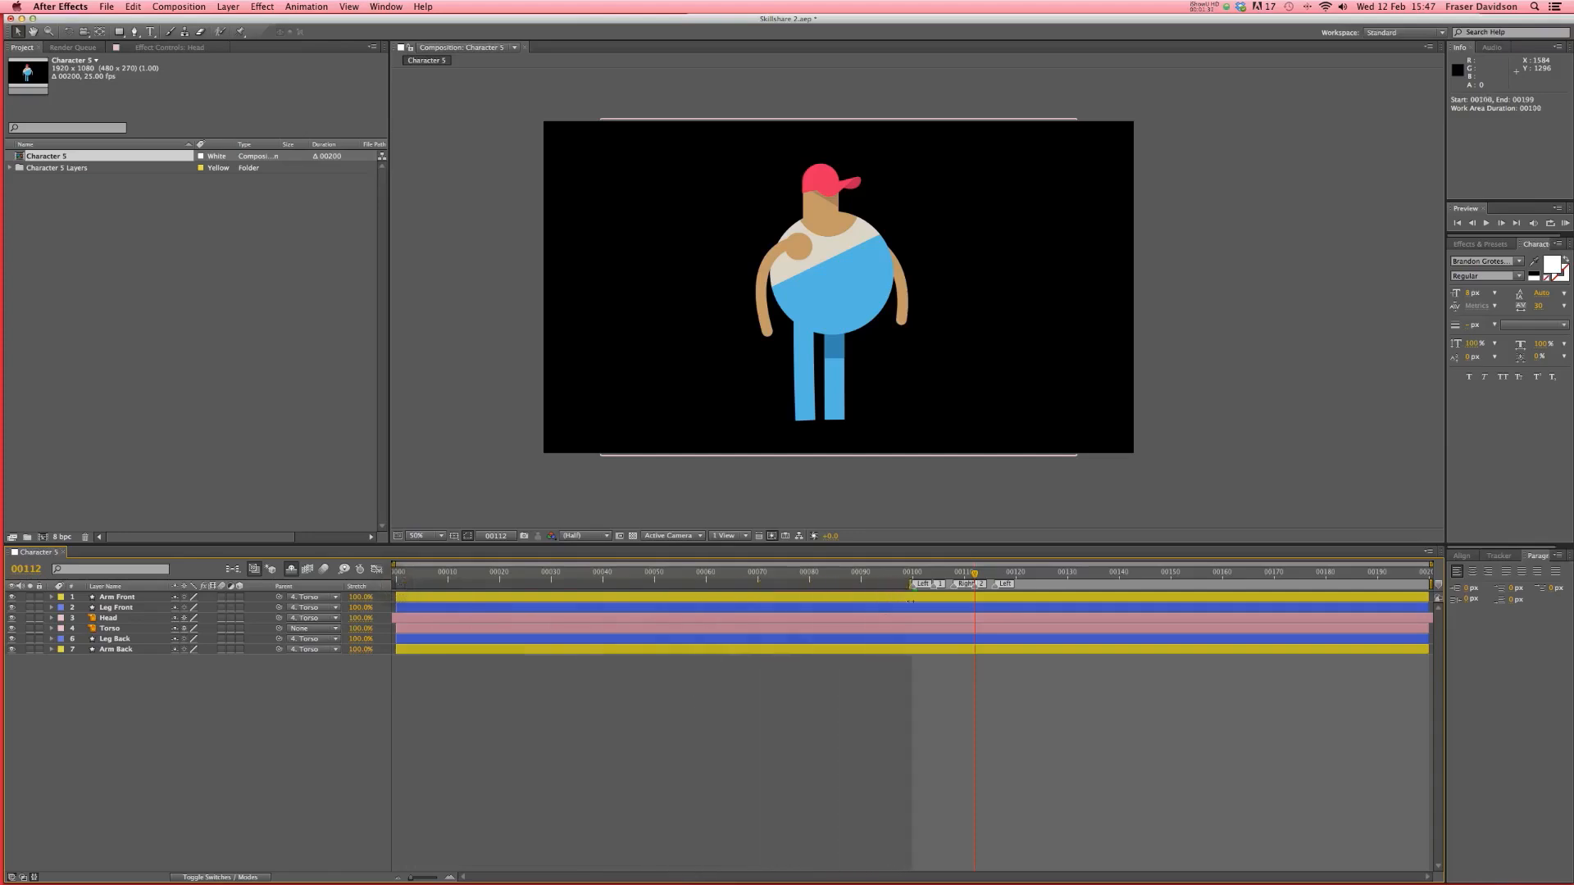
pyautogui.click(453, 875)
pyautogui.click(453, 875)
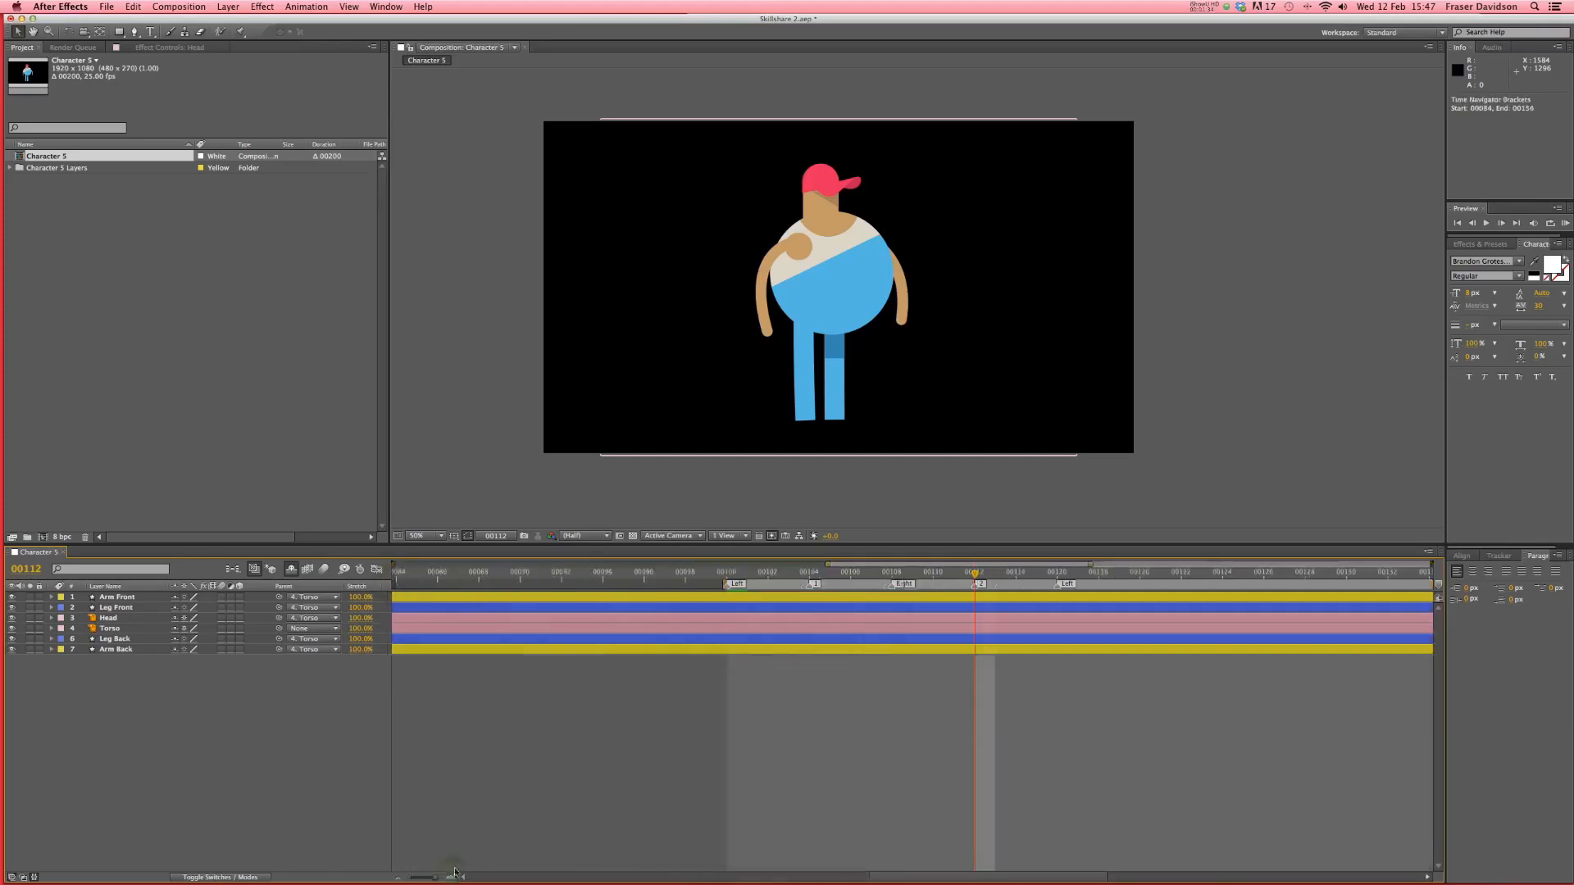
pyautogui.click(726, 574)
# - Set the work area end to the second Left marker and save the project
pyautogui.click(401, 877)
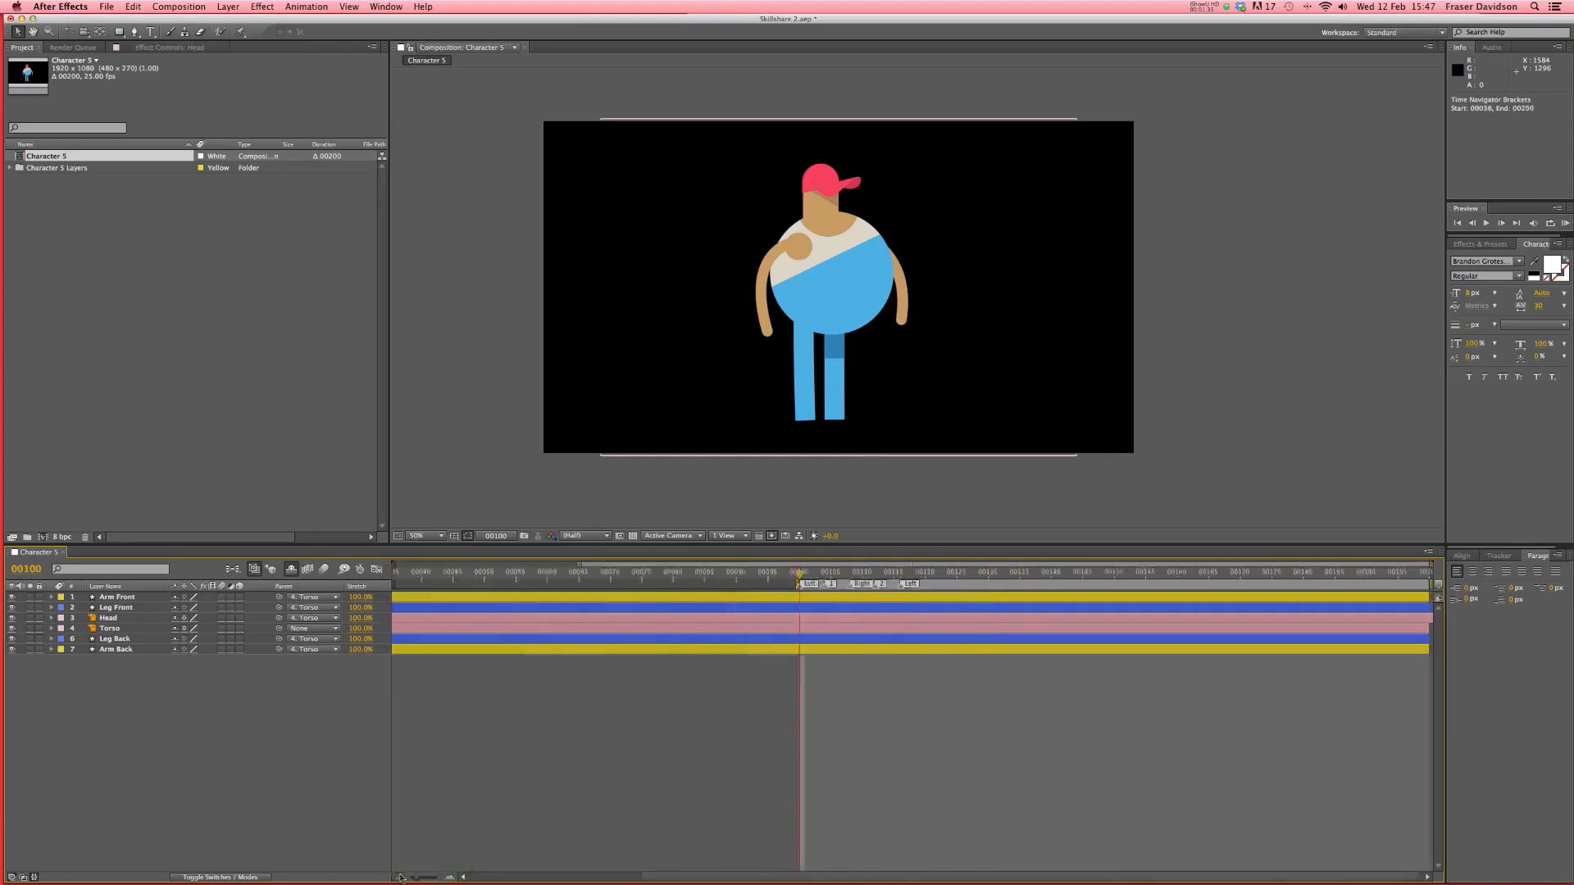
pyautogui.click(401, 878)
pyautogui.moveTo(1426, 584); pyautogui.dragTo(1007, 611)
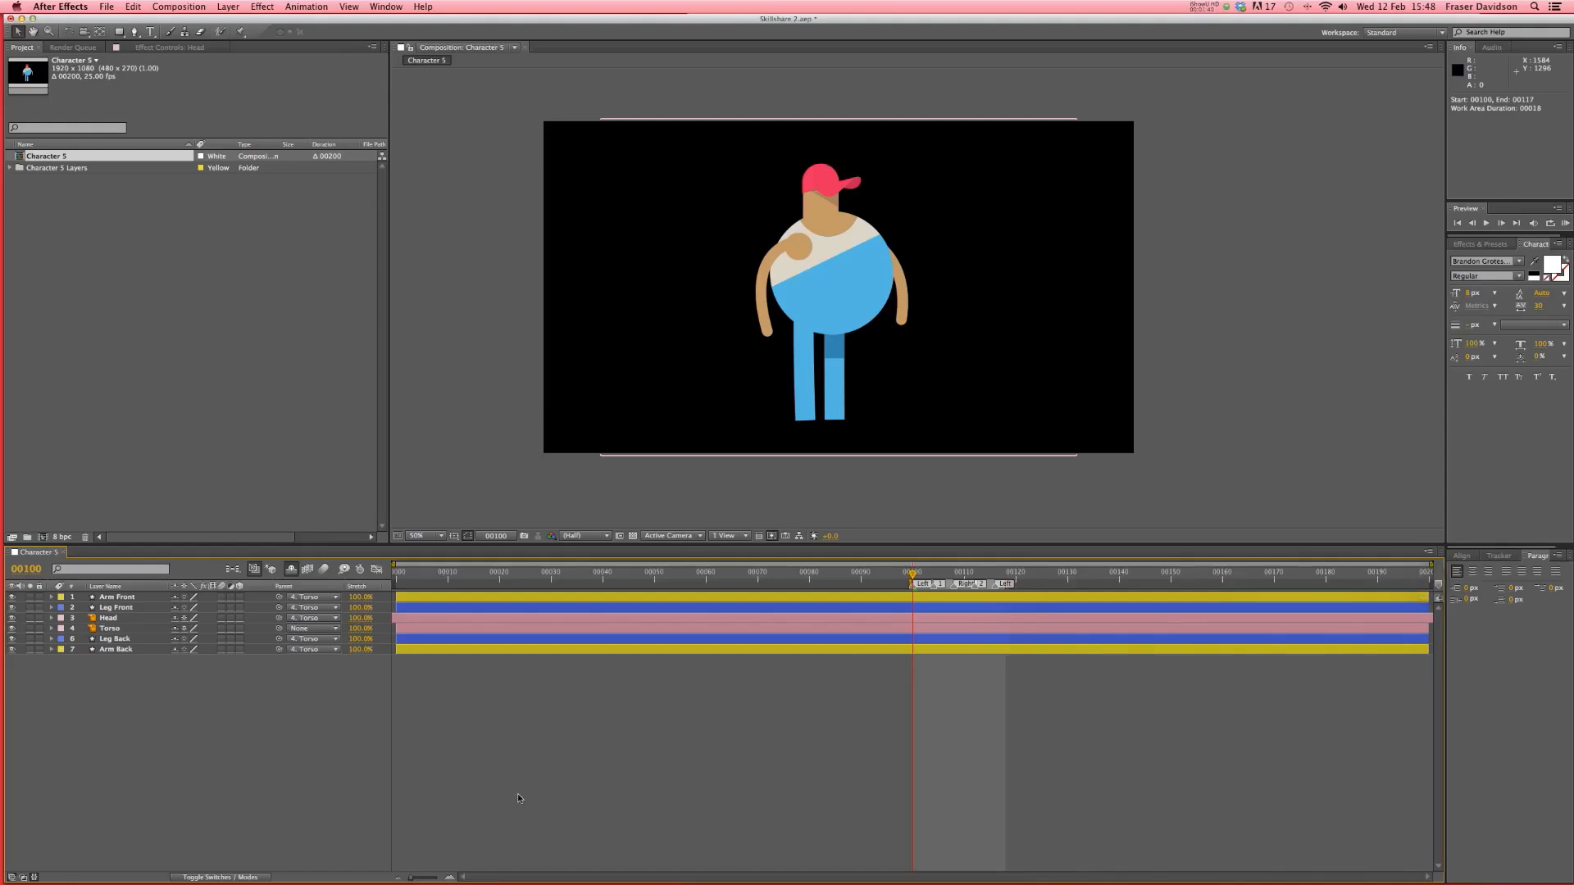
pyautogui.click(447, 877)
pyautogui.click(448, 877)
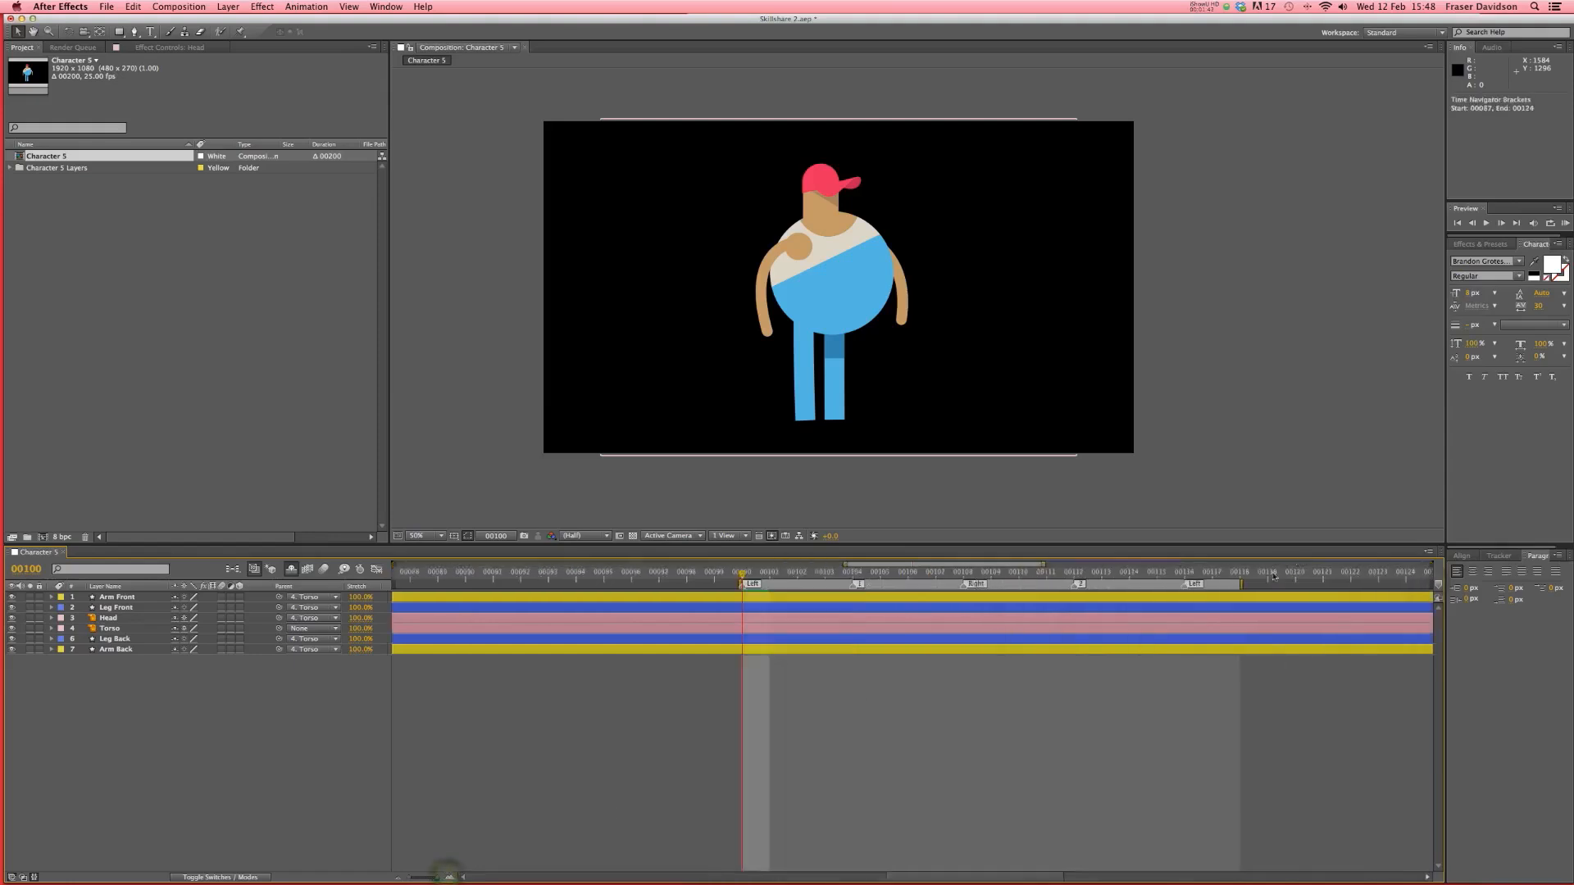
pyautogui.moveTo(1244, 585); pyautogui.dragTo(1184, 589)
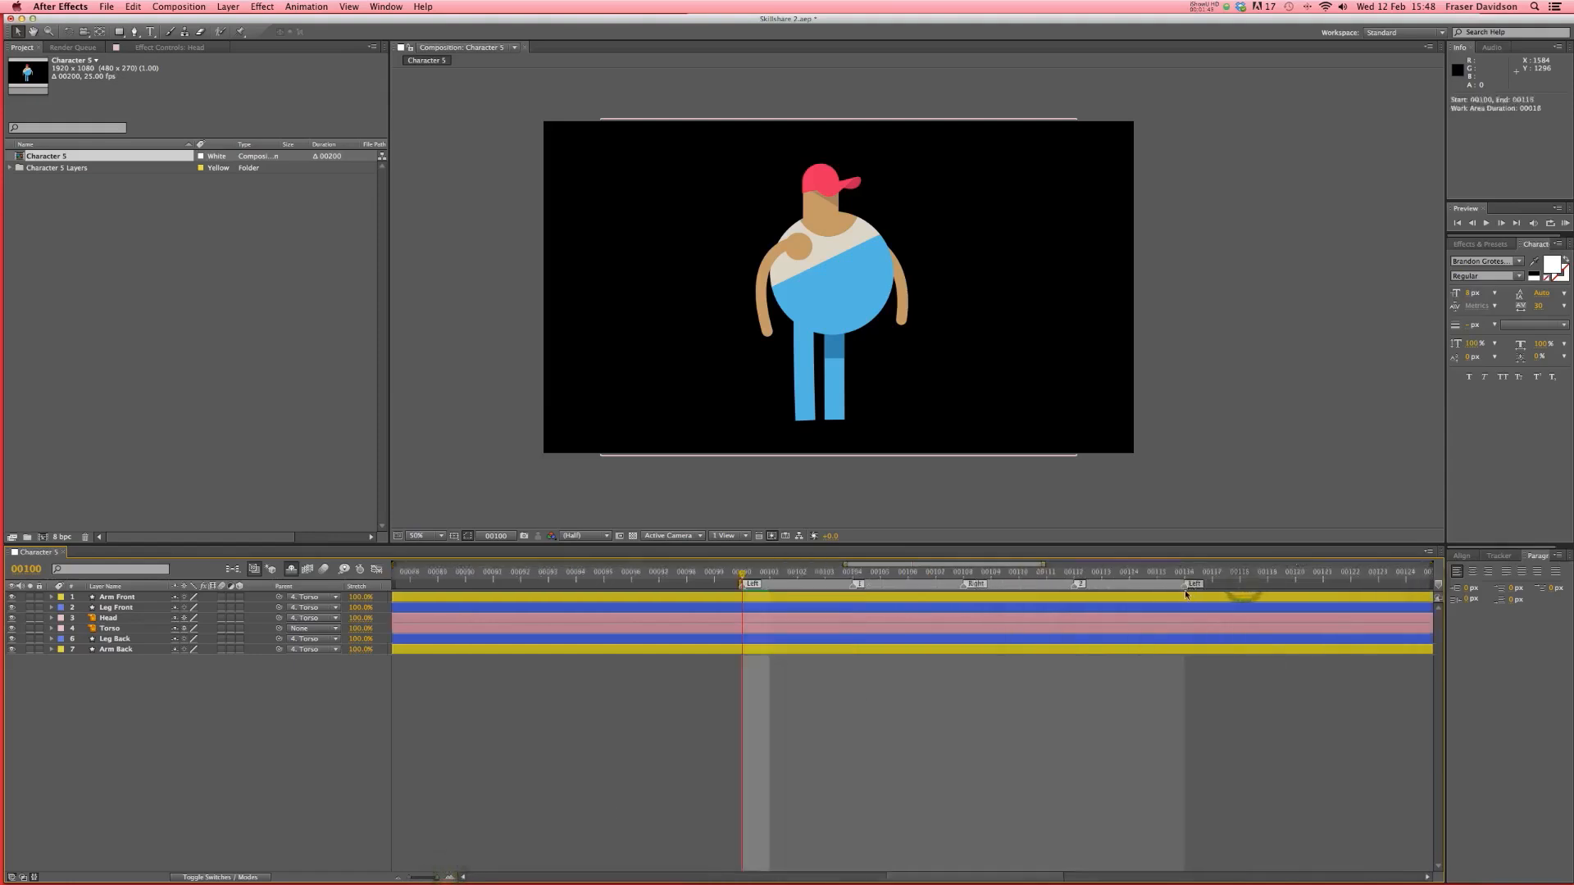
pyautogui.press('super+s')
pyautogui.click(1048, 724)
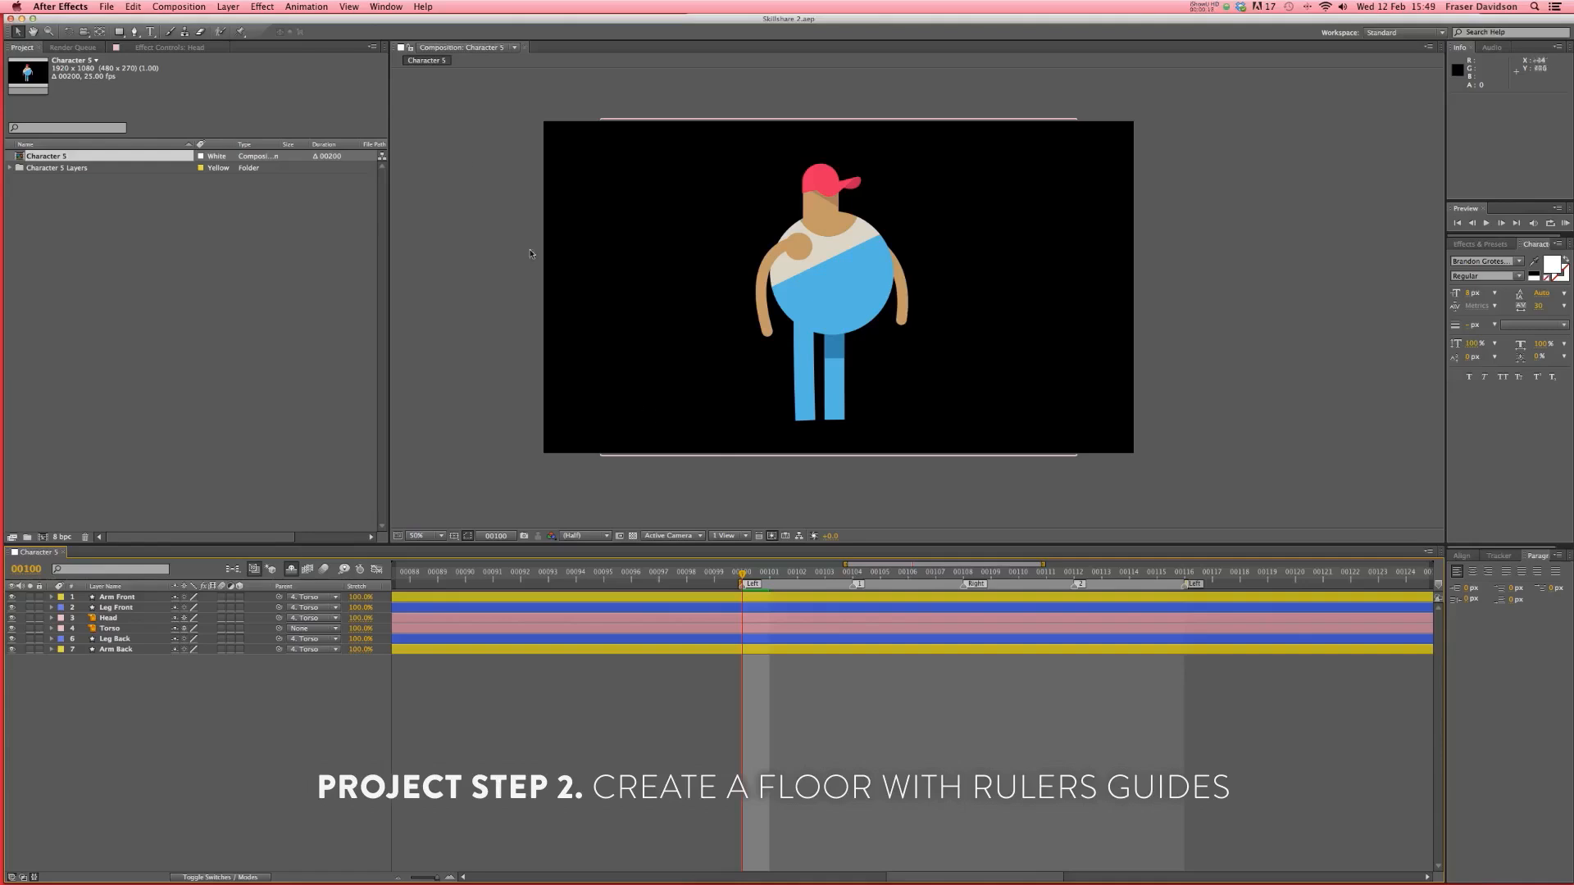
# - Show the rulers and place a horizontal floor guide at position 970, level with the bottom of the character's legs
pyautogui.click(349, 8)
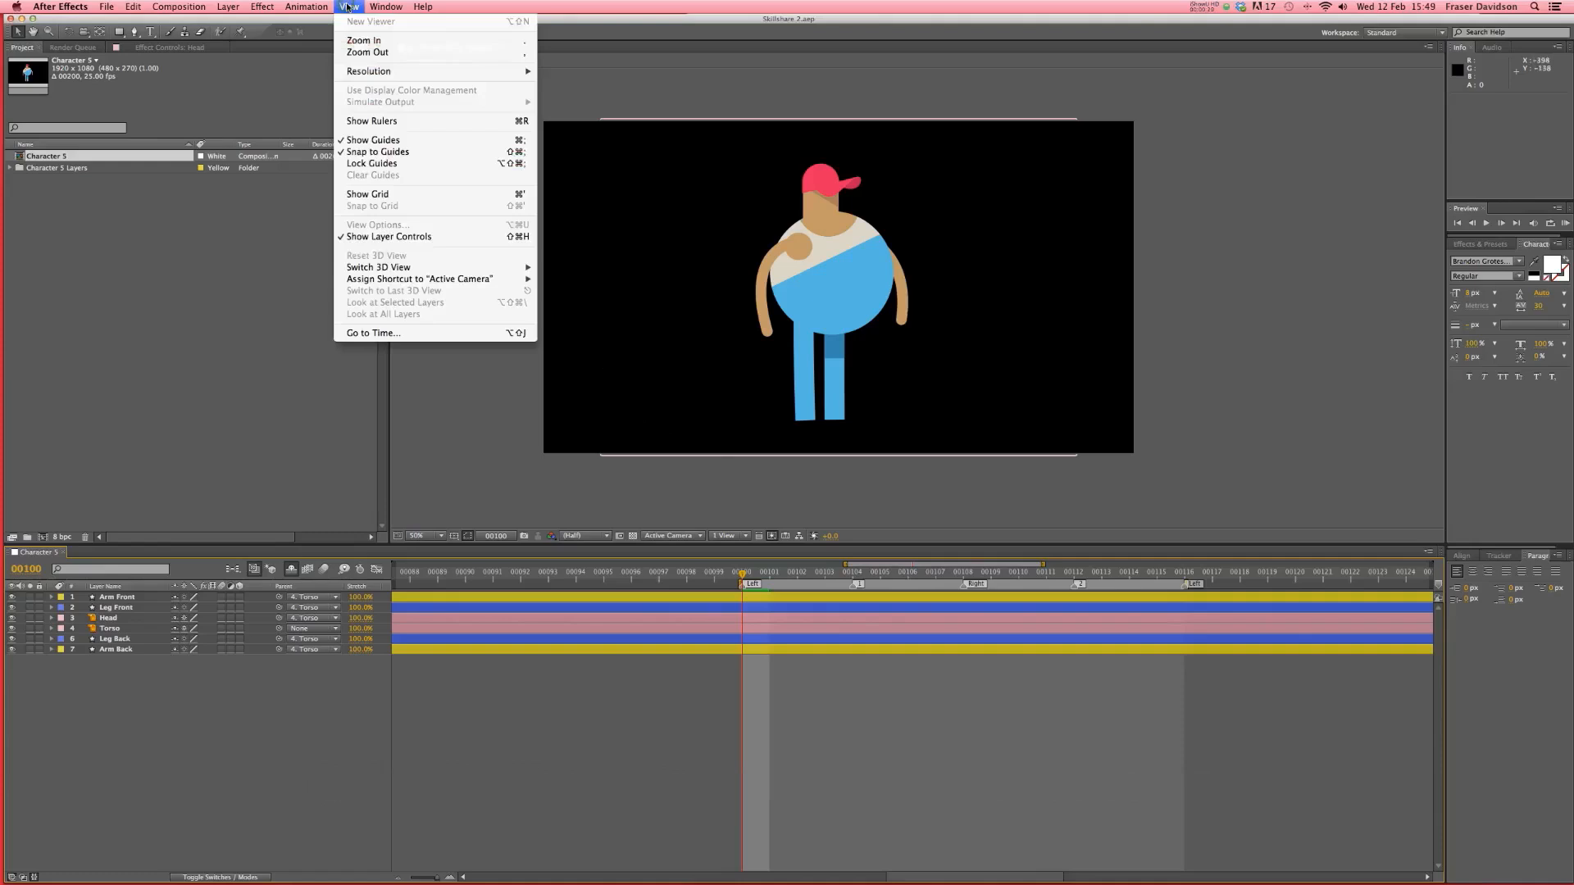
pyautogui.click(350, 7)
pyautogui.click(349, 7)
pyautogui.click(454, 120)
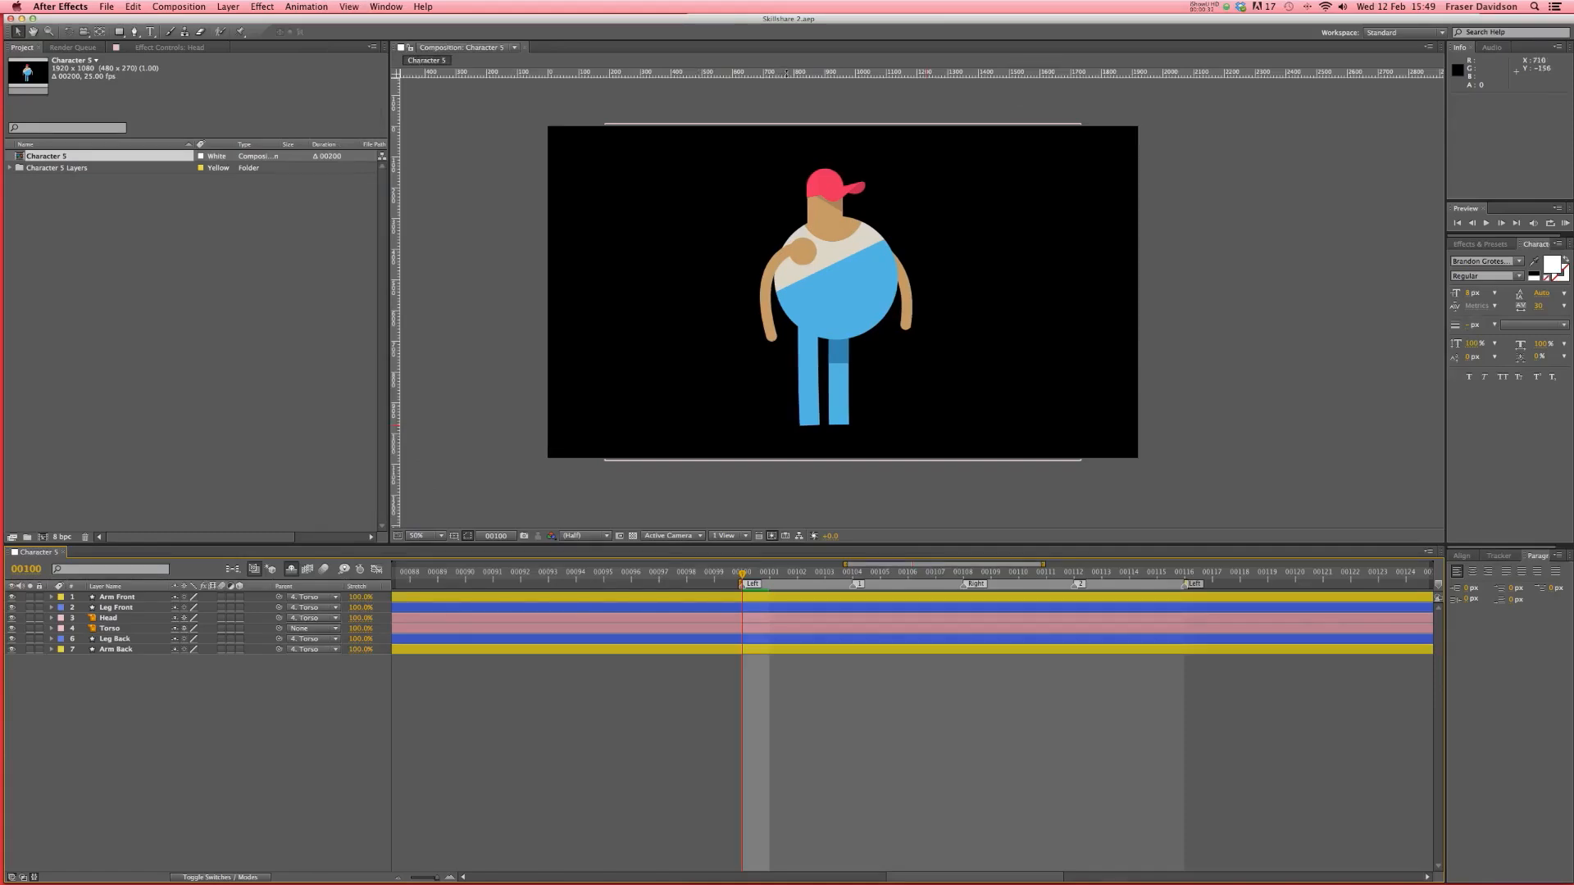
pyautogui.click(785, 73)
pyautogui.click(785, 73)
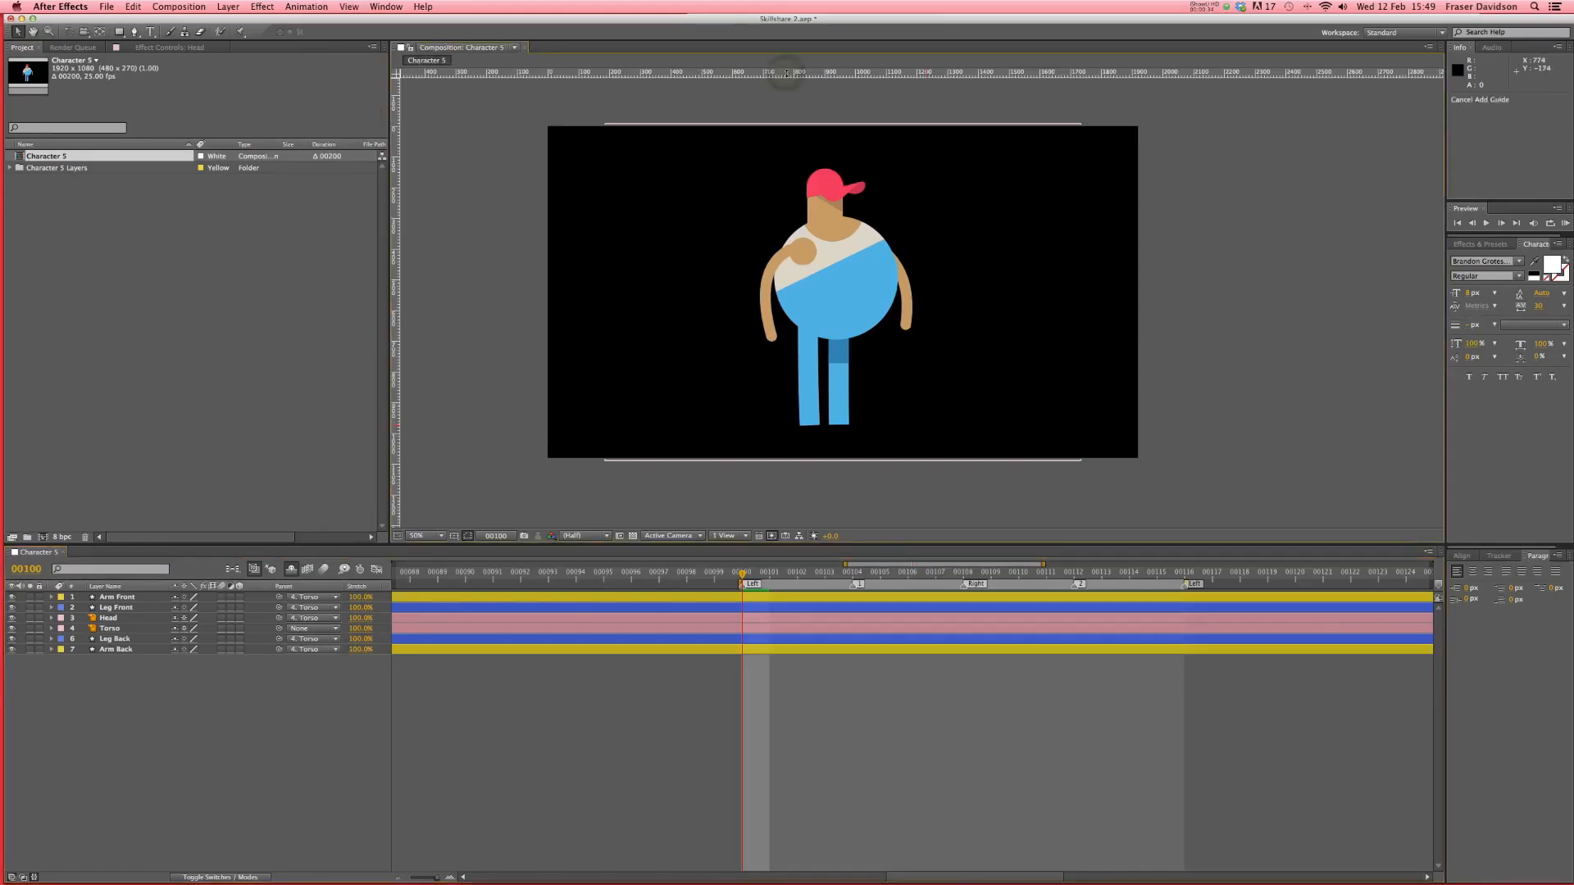
pyautogui.moveTo(786, 73); pyautogui.dragTo(770, 424)
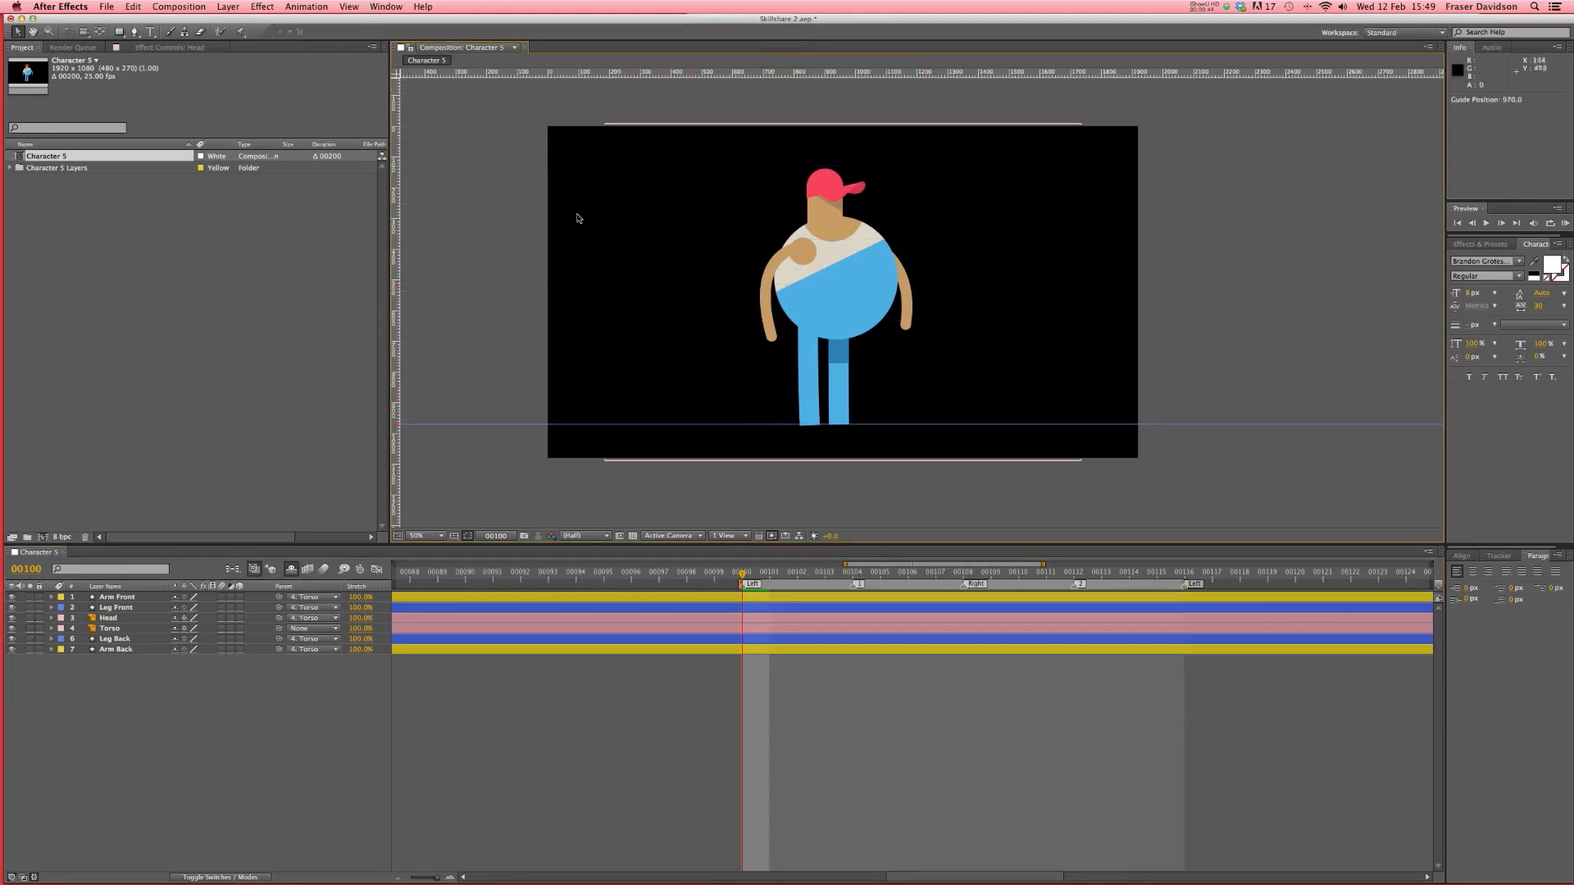
# - Lock the guides and save the project
pyautogui.click(350, 6)
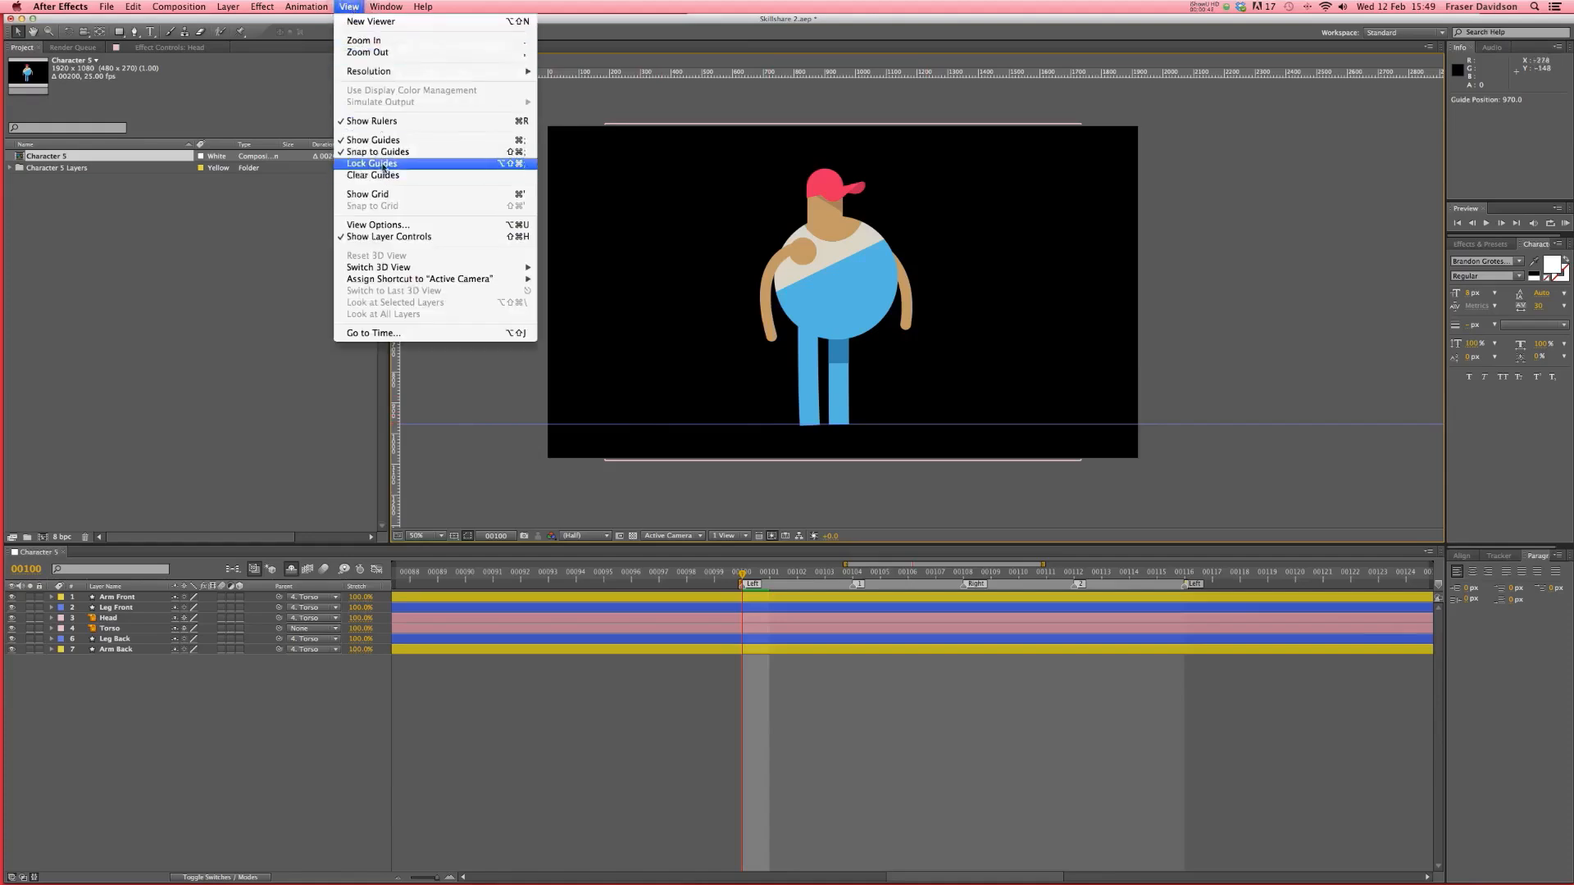
pyautogui.click(379, 164)
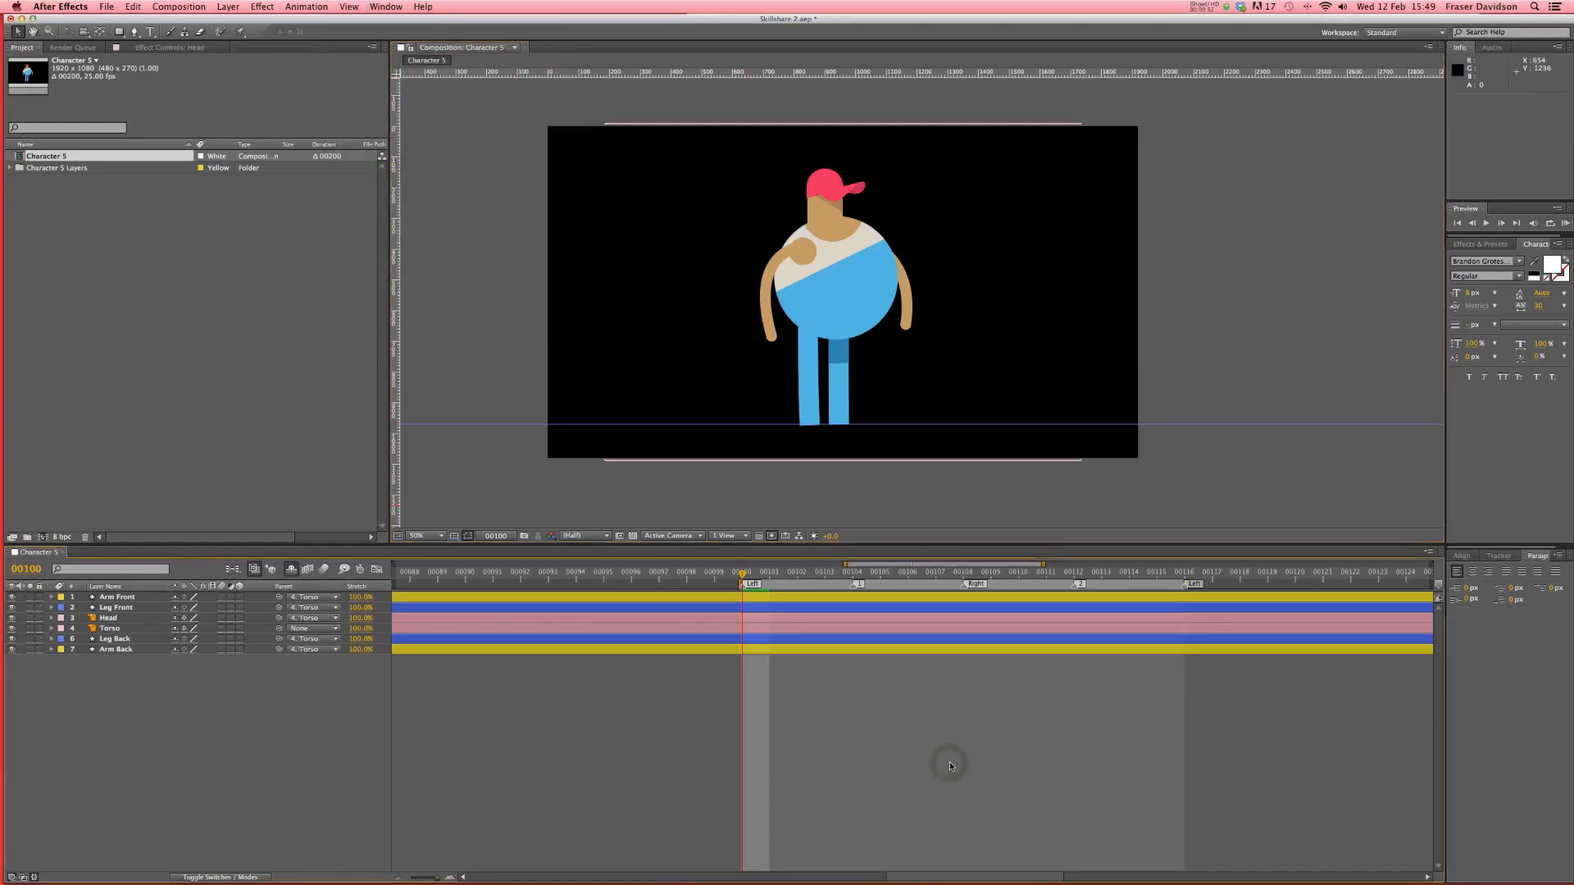
pyautogui.press('super+s')
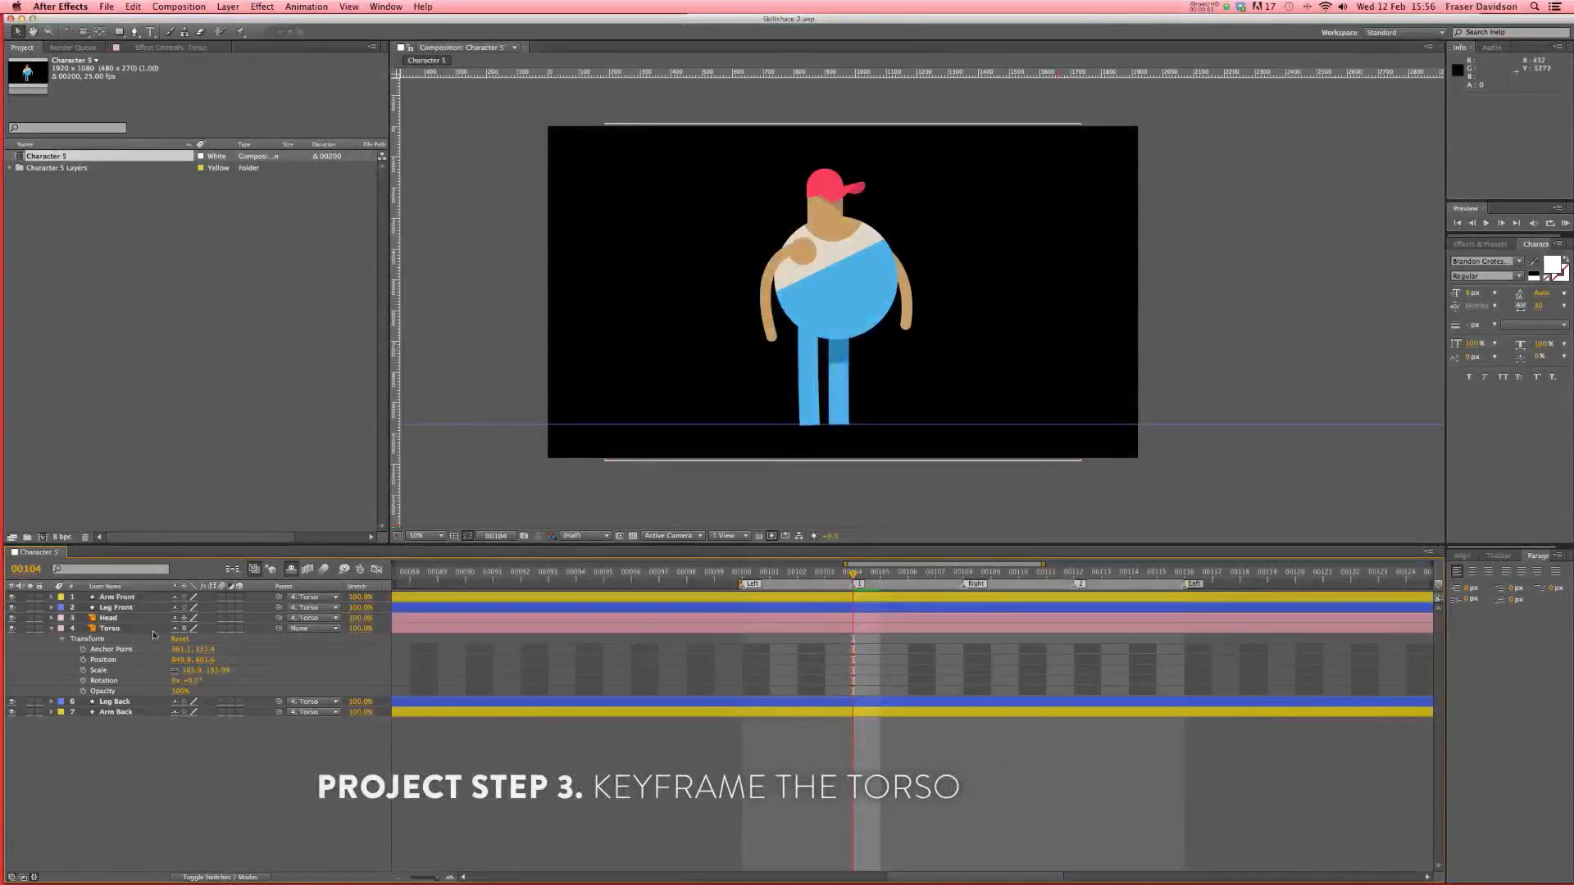
# - Try moving the Torso layer in the composition to test how the parented parts follow, and undo the move
pyautogui.click(111, 629)
pyautogui.moveTo(822, 329); pyautogui.dragTo(867, 305)
pyautogui.press('super+z')
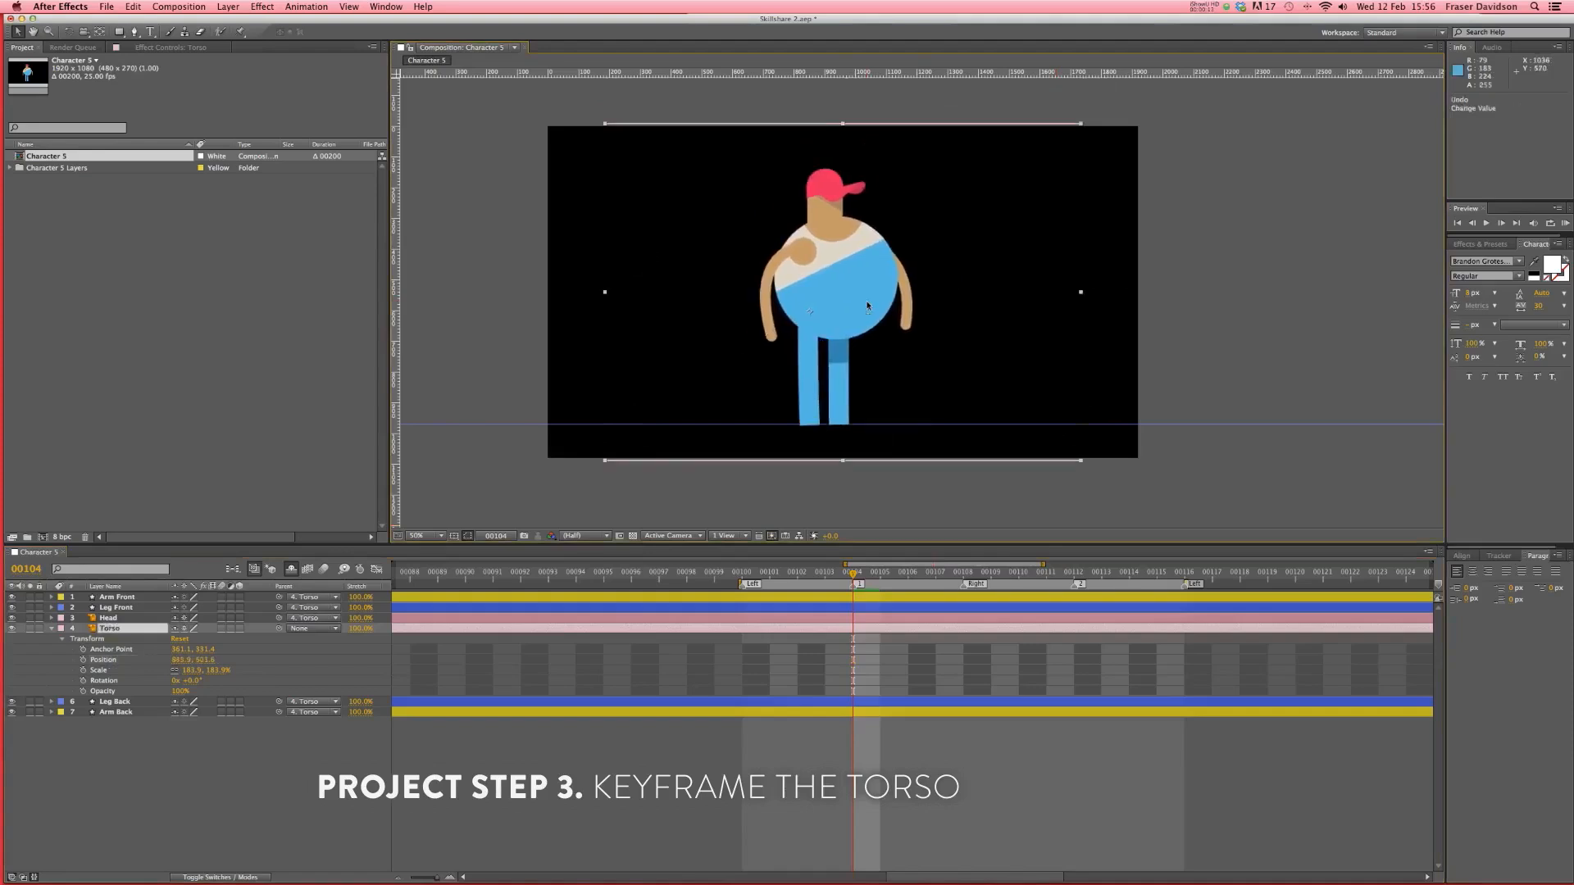
pyautogui.click(67, 759)
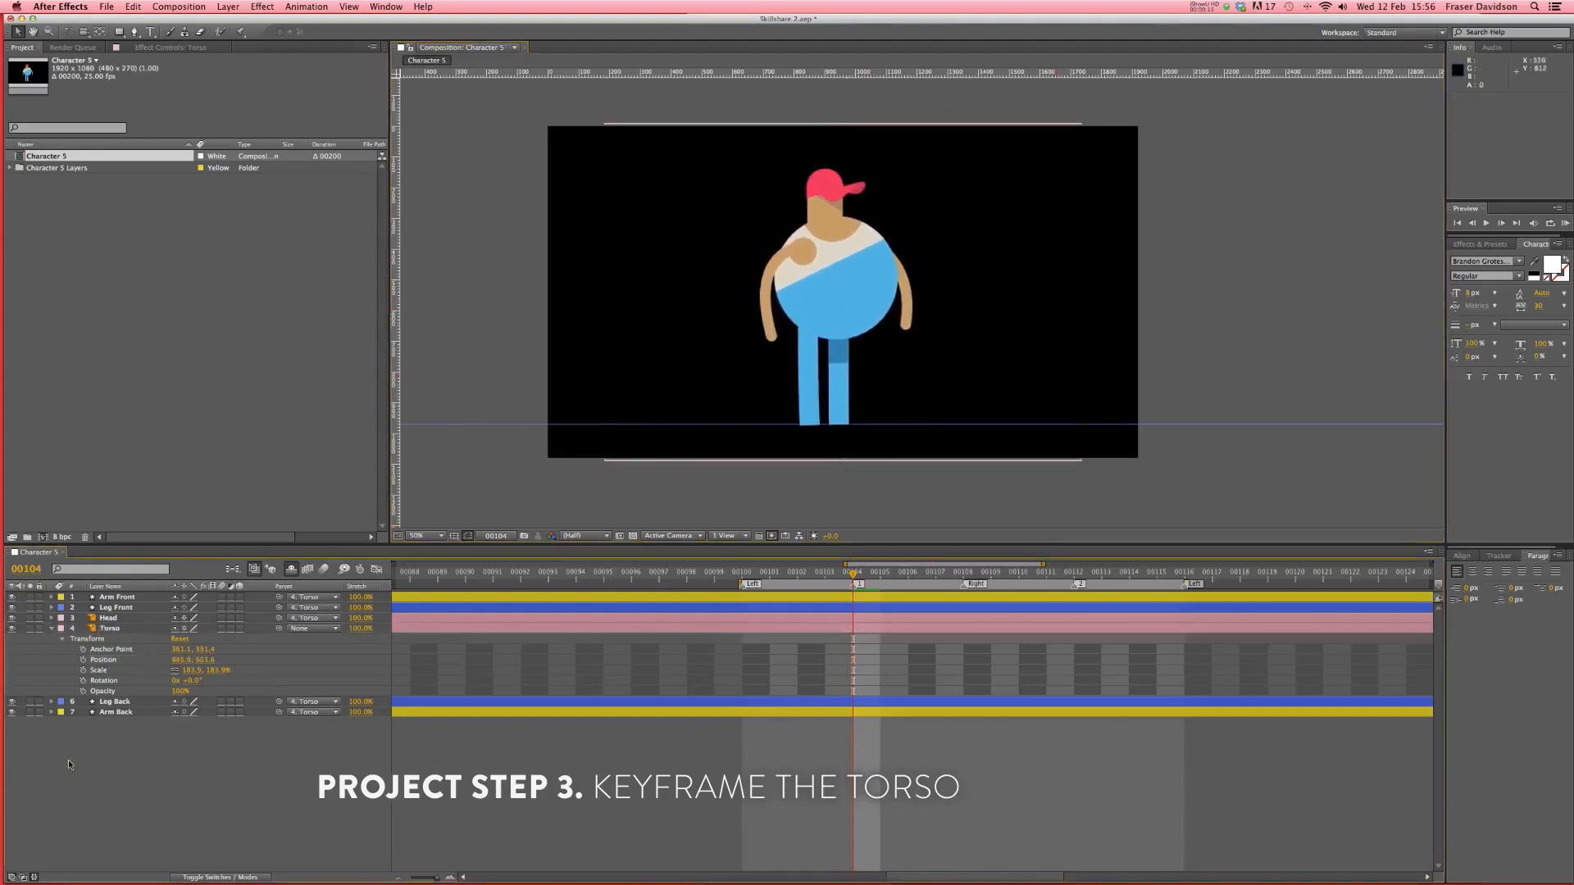
# - Collapse the Torso layer's properties and solo the Torso and Head layers
pyautogui.click(50, 629)
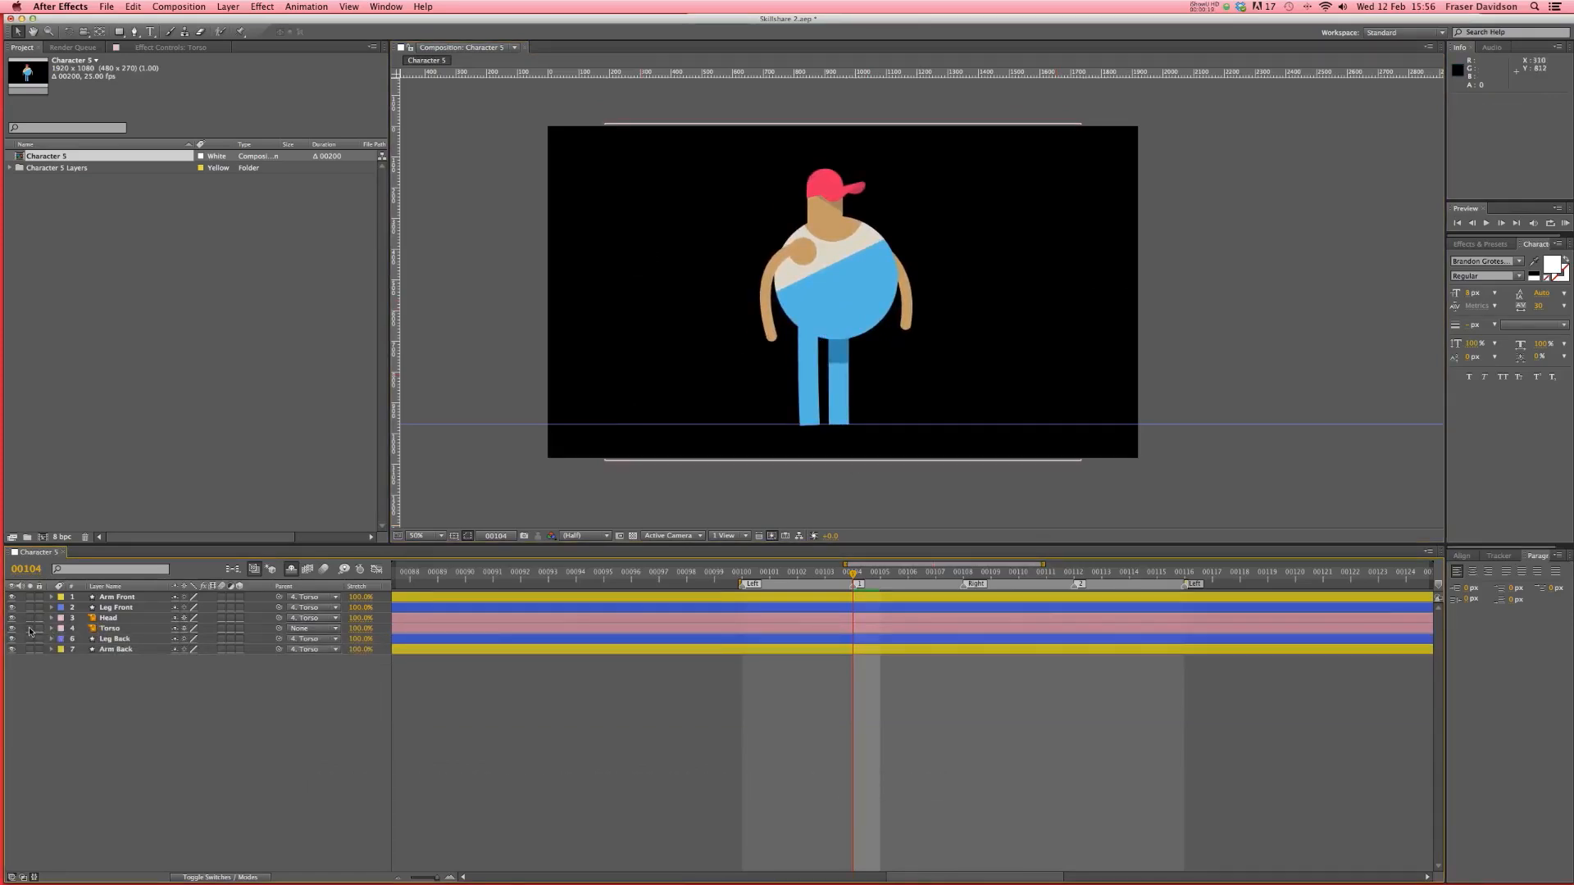
pyautogui.click(30, 629)
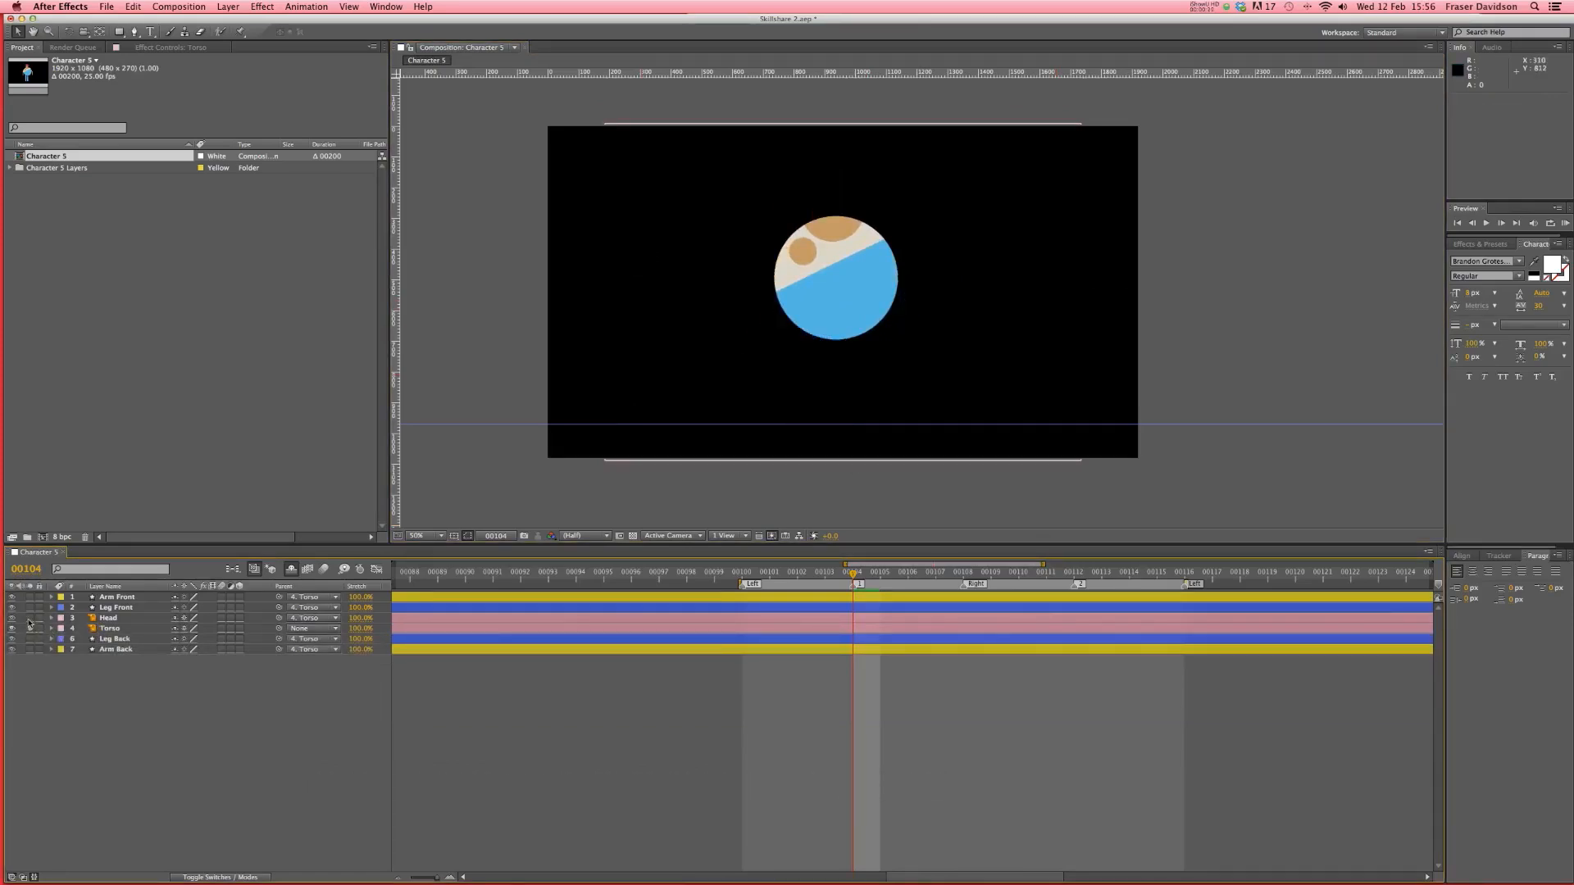
pyautogui.click(29, 619)
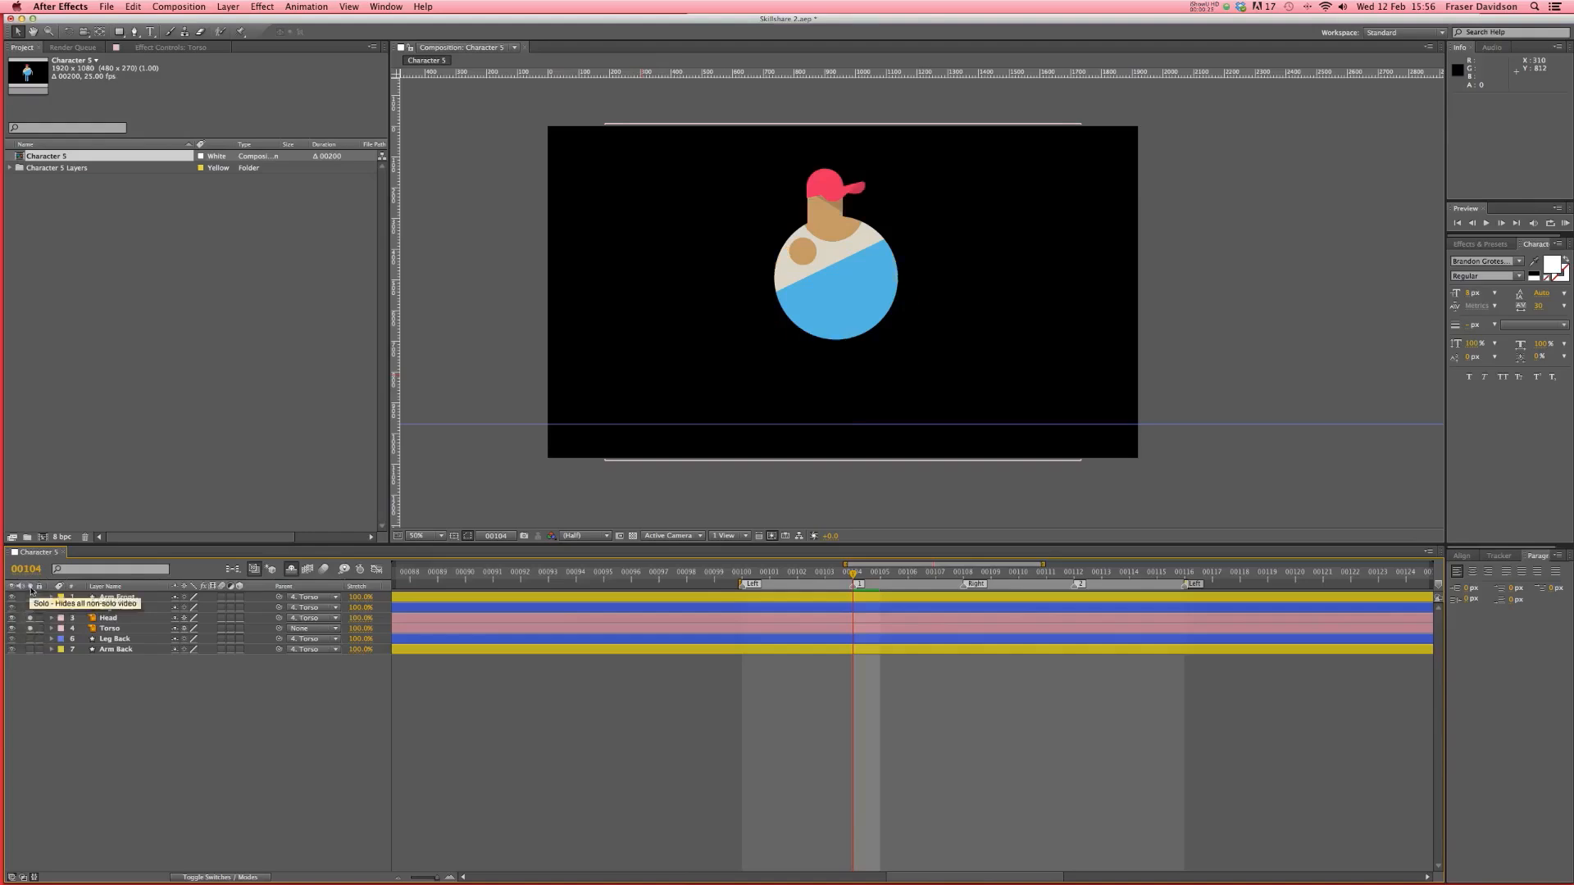
# - Expand the Torso layer's transform properties and save the project
pyautogui.click(111, 629)
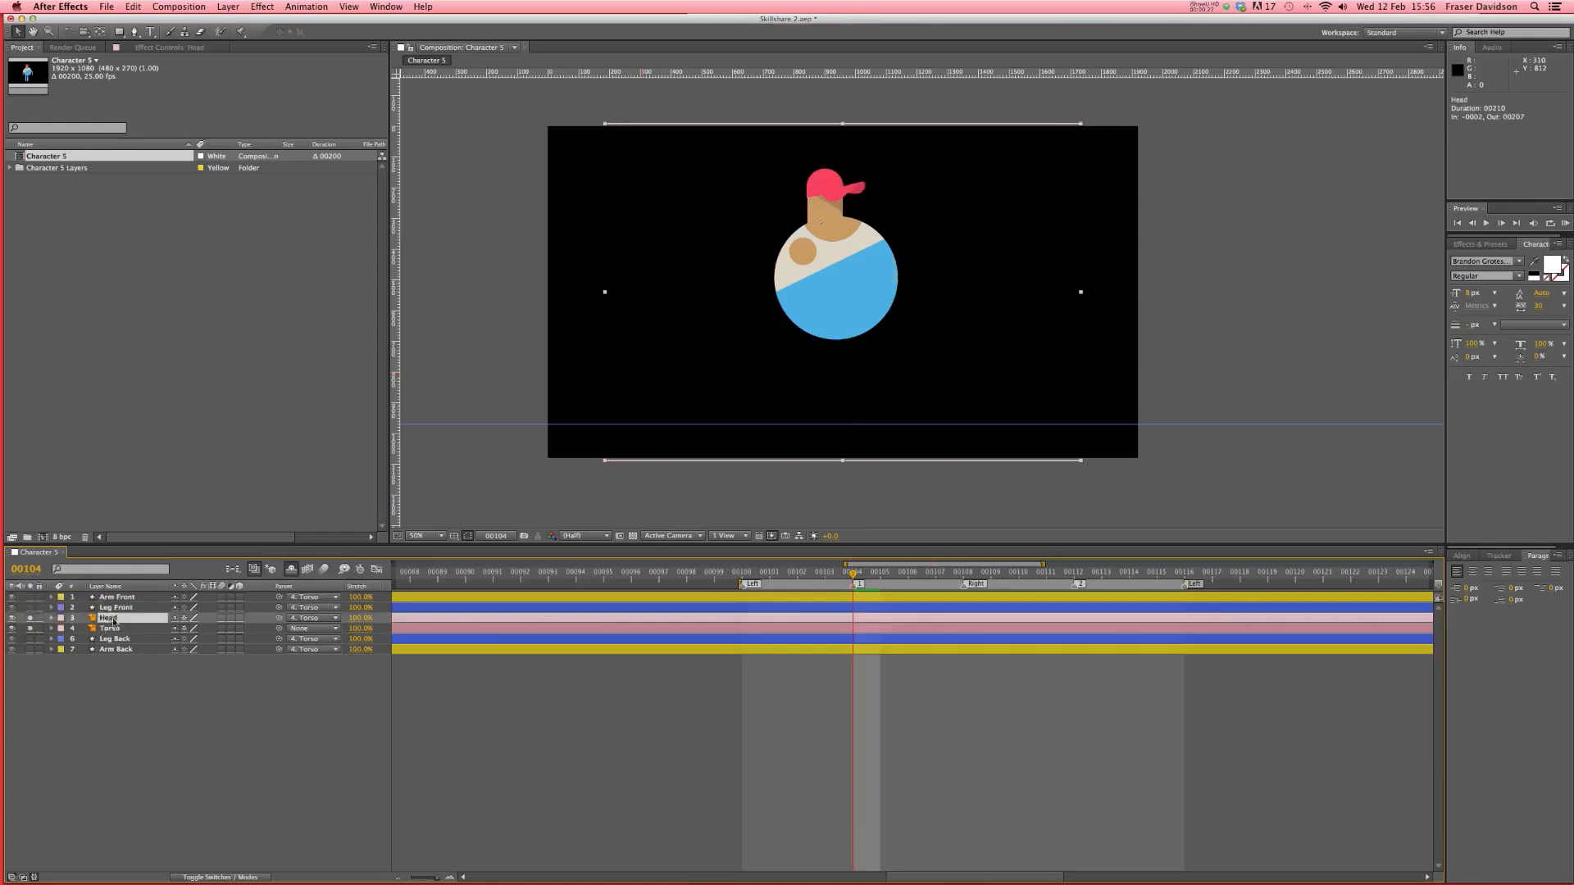
pyautogui.press('Return')
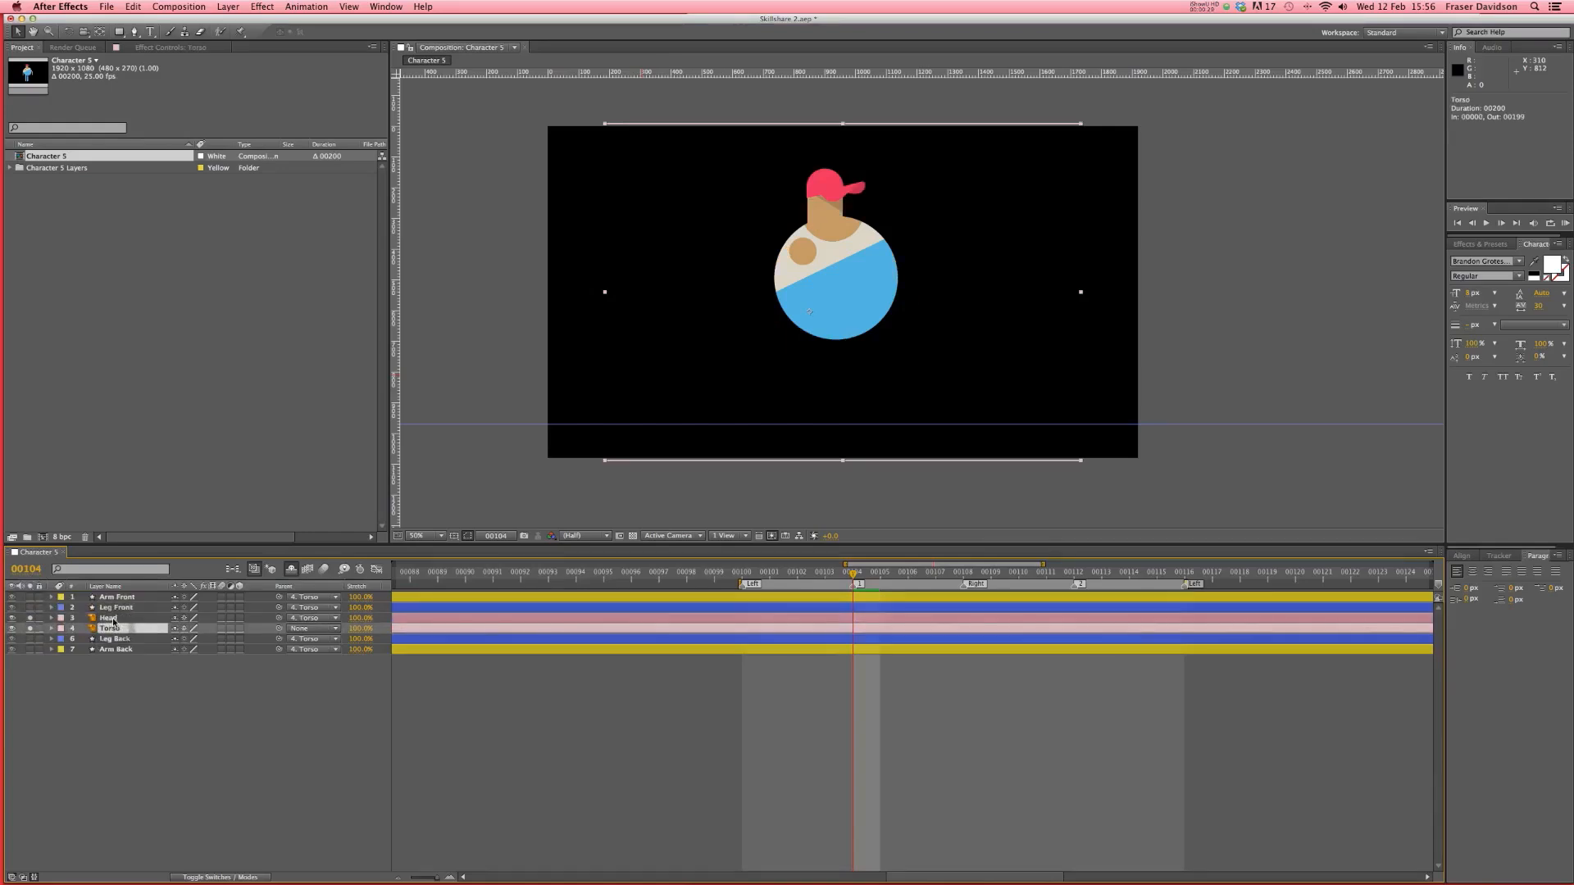
pyautogui.keyDown('shift'); pyautogui.click(113, 619); pyautogui.keyUp('shift')
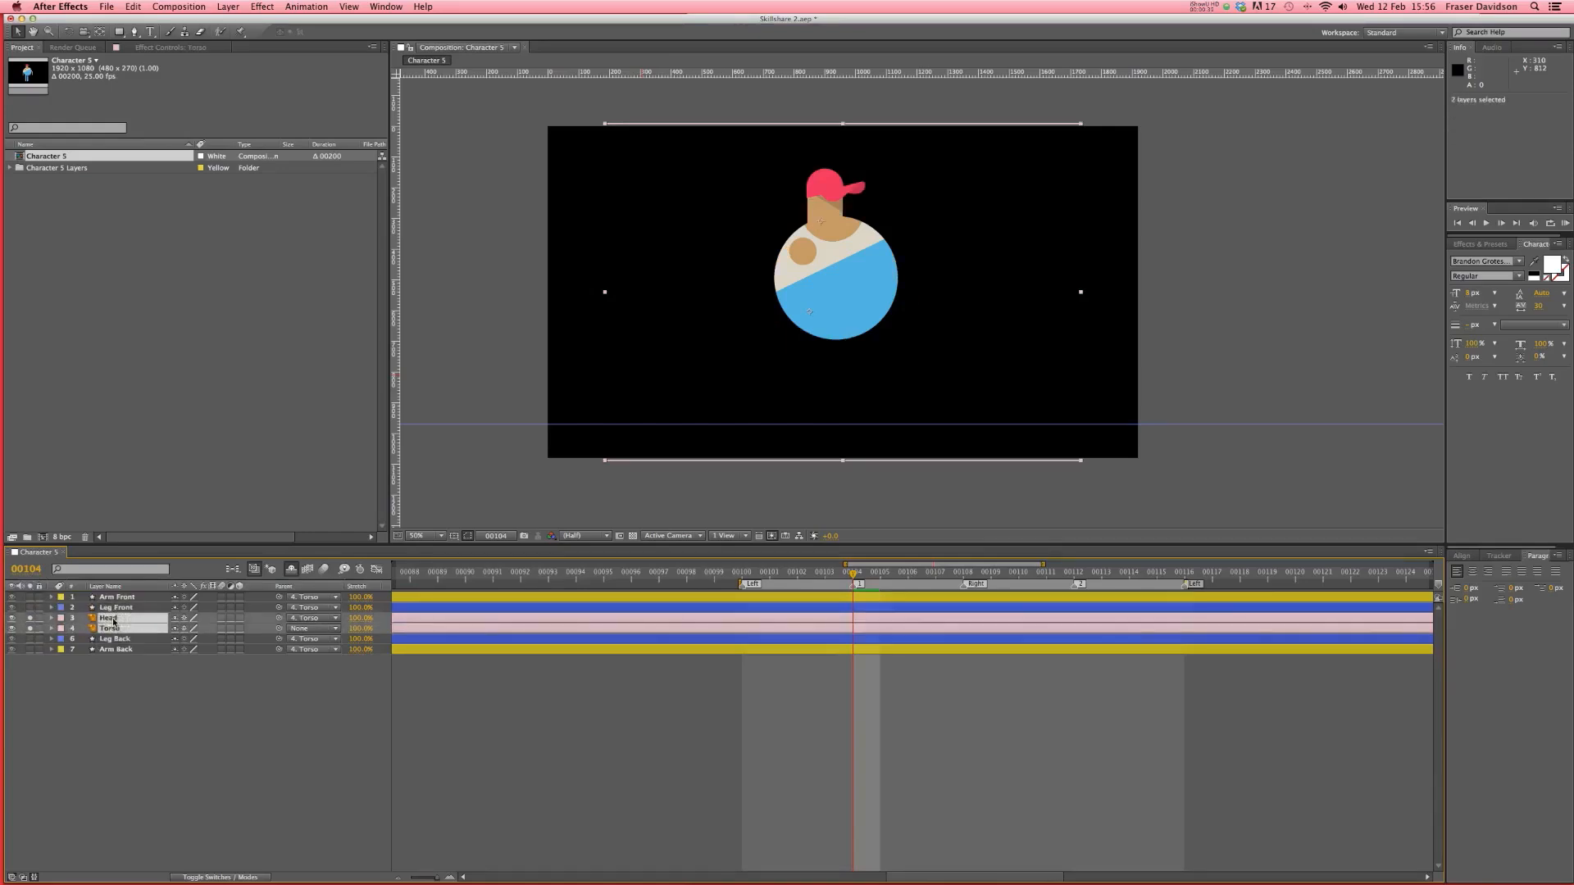
pyautogui.click(114, 746)
pyautogui.click(109, 628)
pyautogui.click(52, 628)
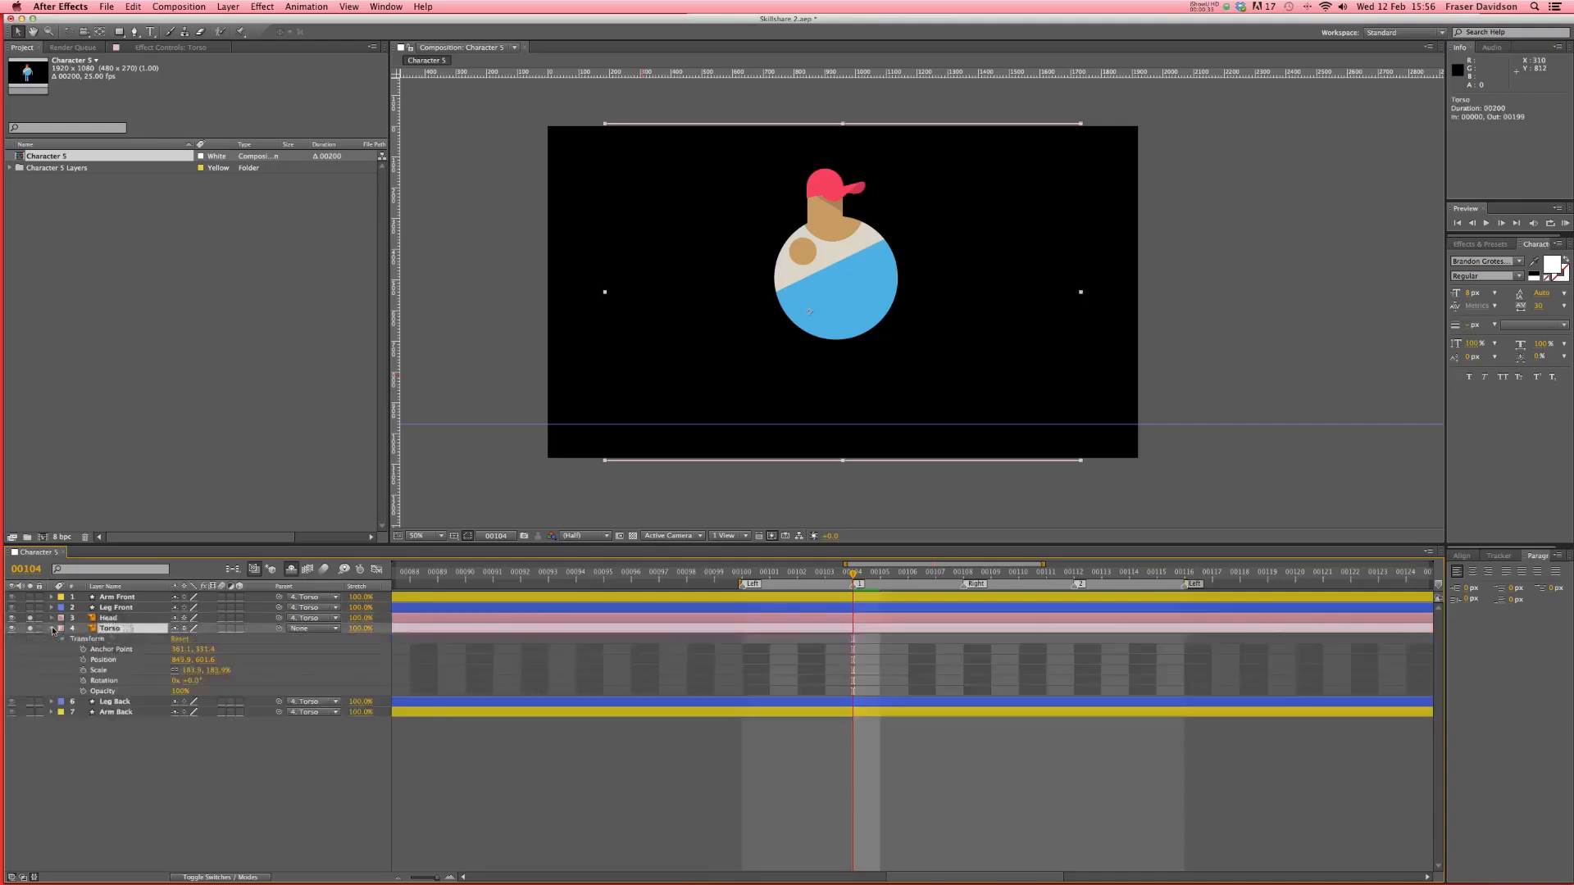
pyautogui.click(64, 639)
pyautogui.click(64, 639)
pyautogui.click(358, 783)
pyautogui.press('super+s')
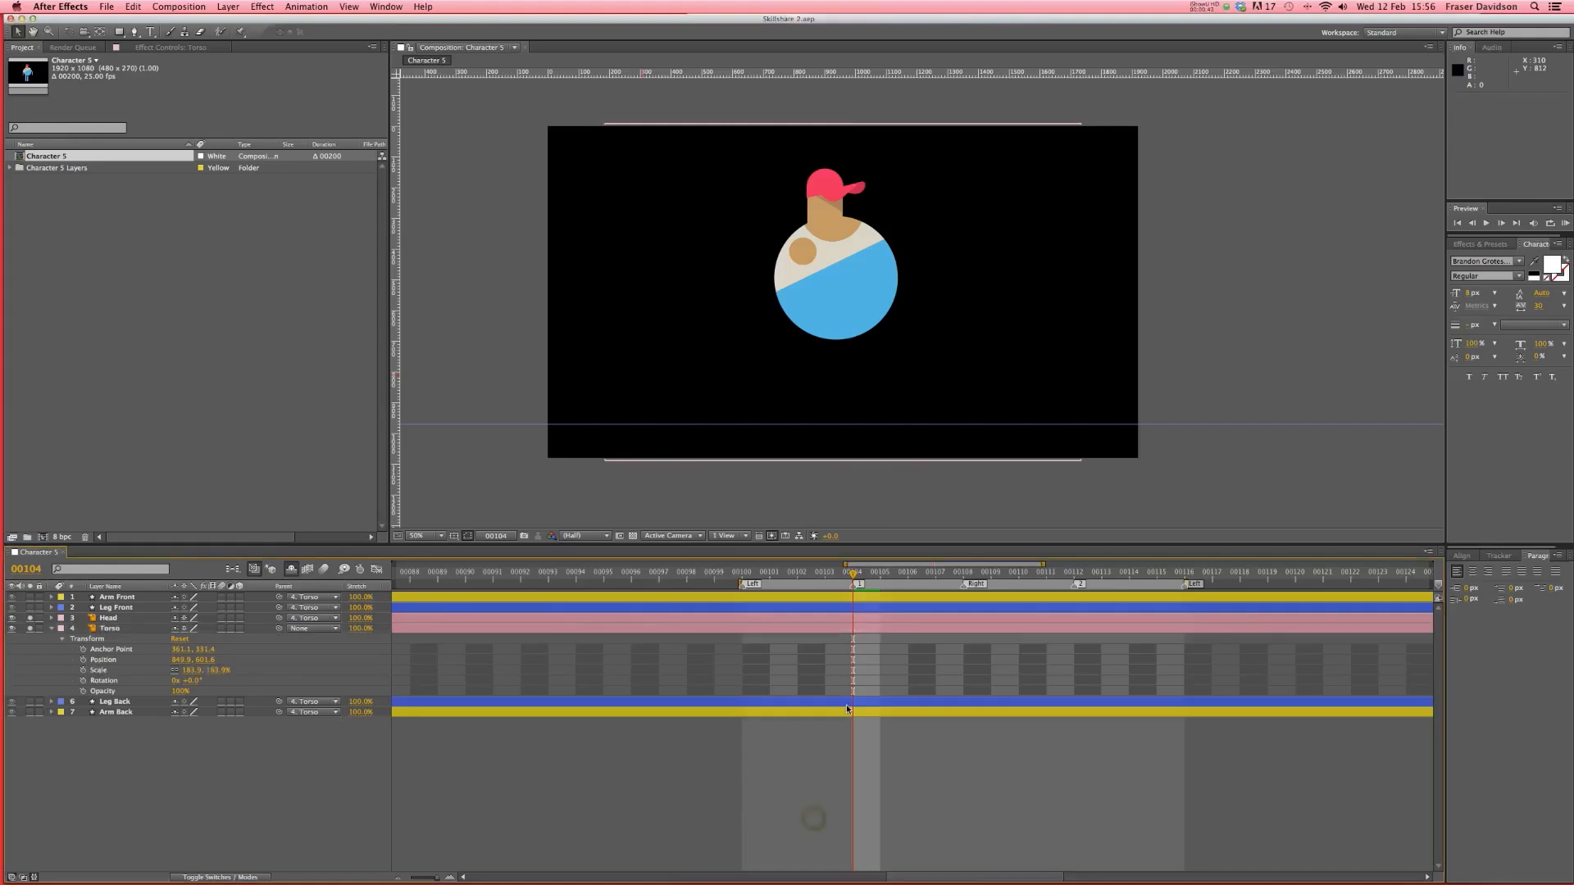
# - Add Position keyframes to the Torso layer at marker 1 (frame 104) and marker 2 (frame 112), keeping its current position
pyautogui.moveTo(830, 573)
pyautogui.mouseDown()
pyautogui.moveTo(748, 573)
pyautogui.moveTo(860, 578)
pyautogui.mouseUp()
pyautogui.click(83, 661)
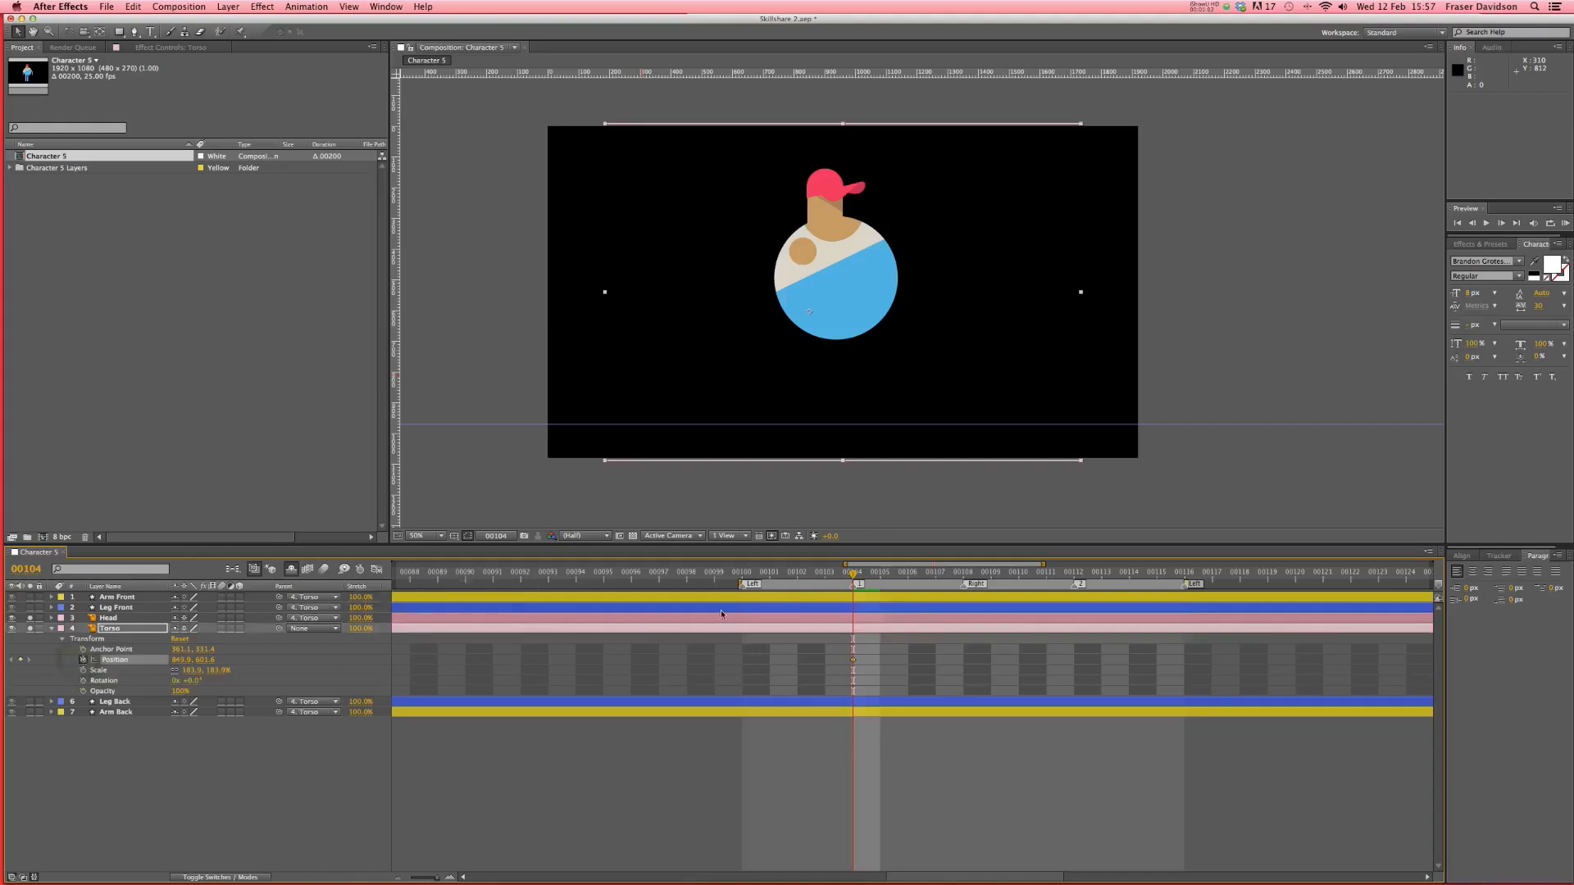
pyautogui.click(1074, 574)
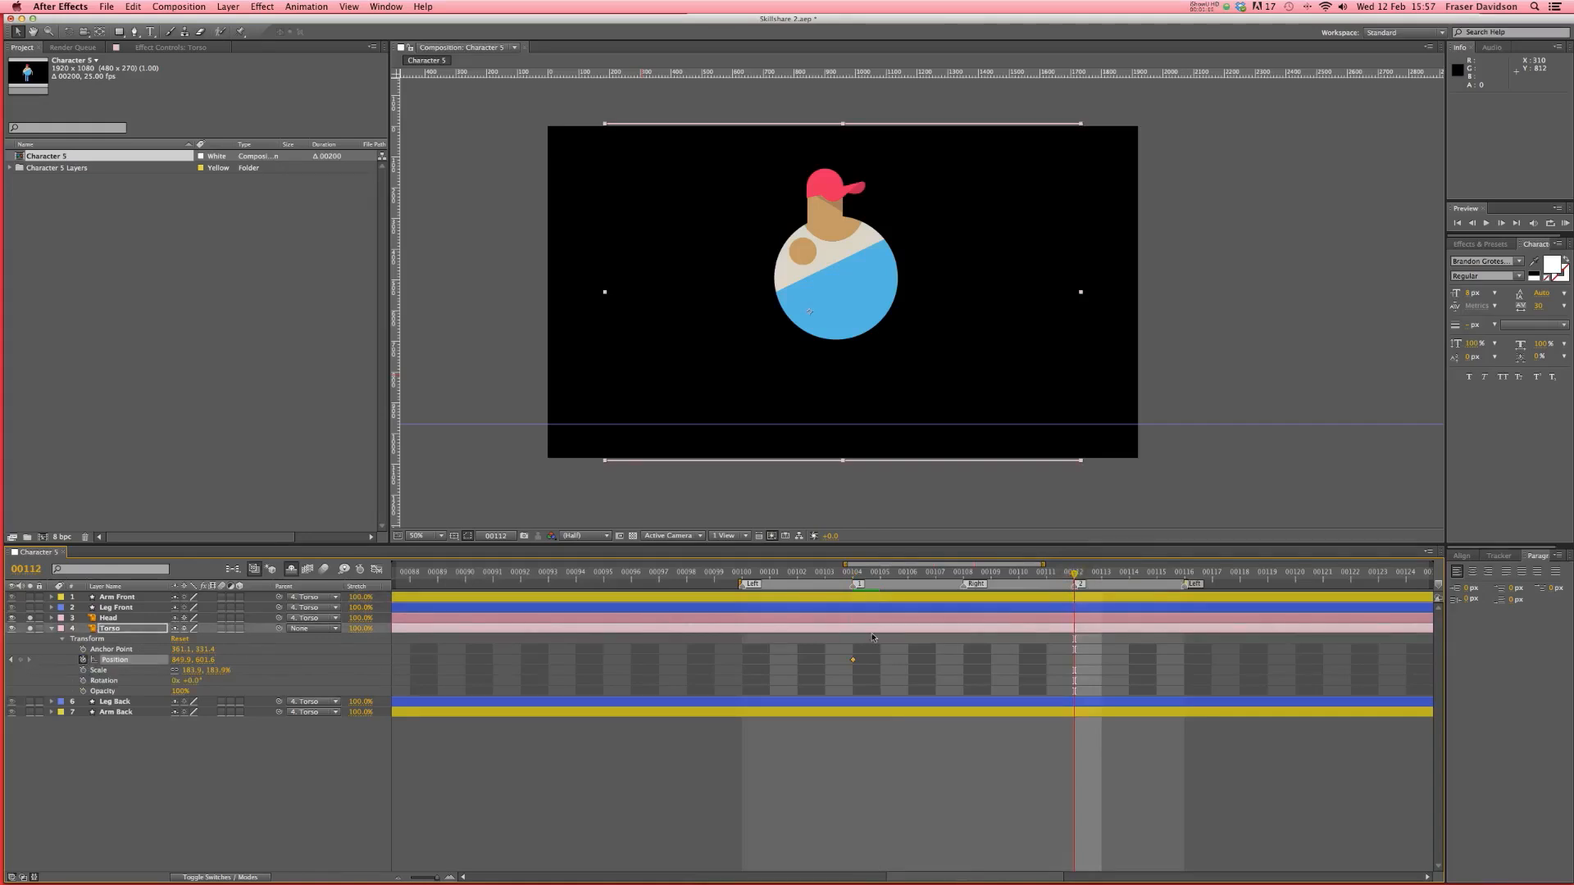
pyautogui.click(20, 660)
pyautogui.click(1112, 656)
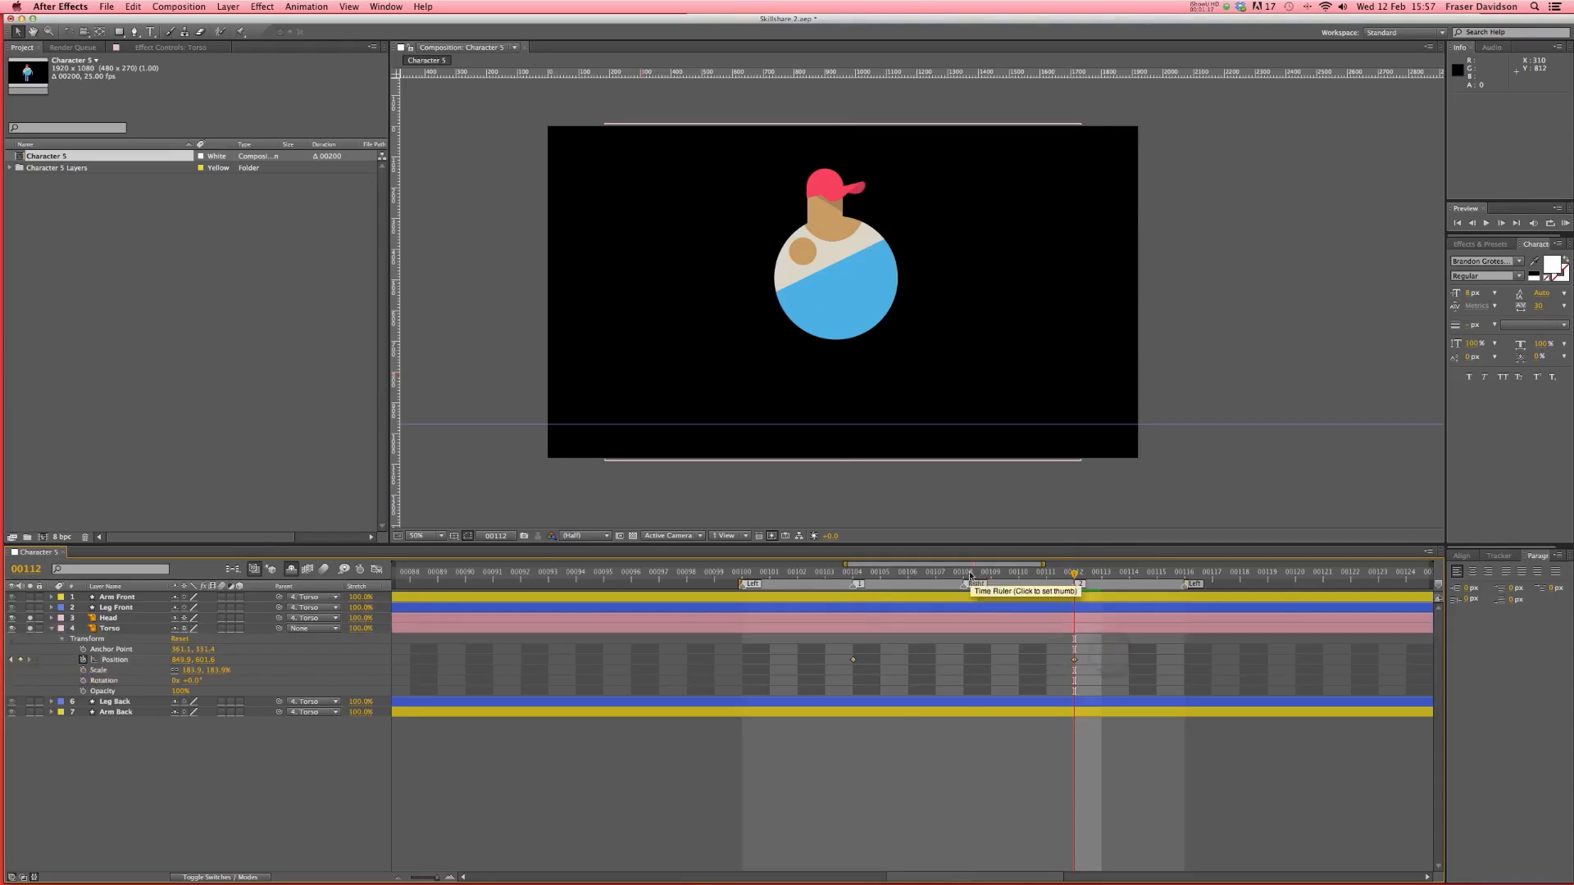
# - Keyframe the Torso's low position at frame 100 by moving it straight down about 64 px
pyautogui.click(741, 574)
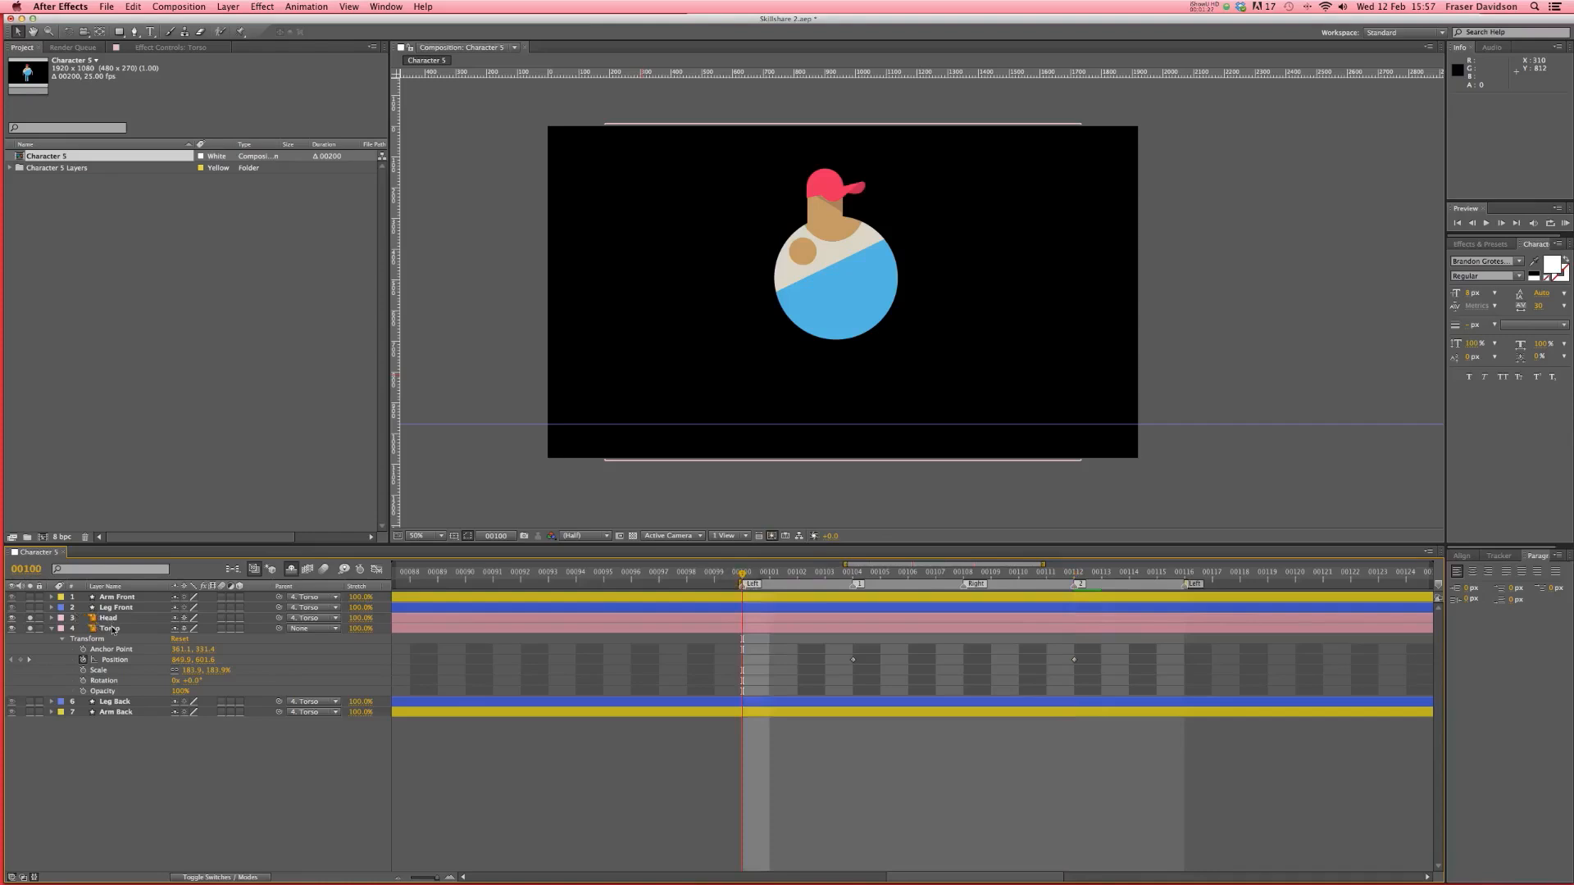
pyautogui.click(113, 629)
pyautogui.moveTo(836, 290); pyautogui.dragTo(836, 311)
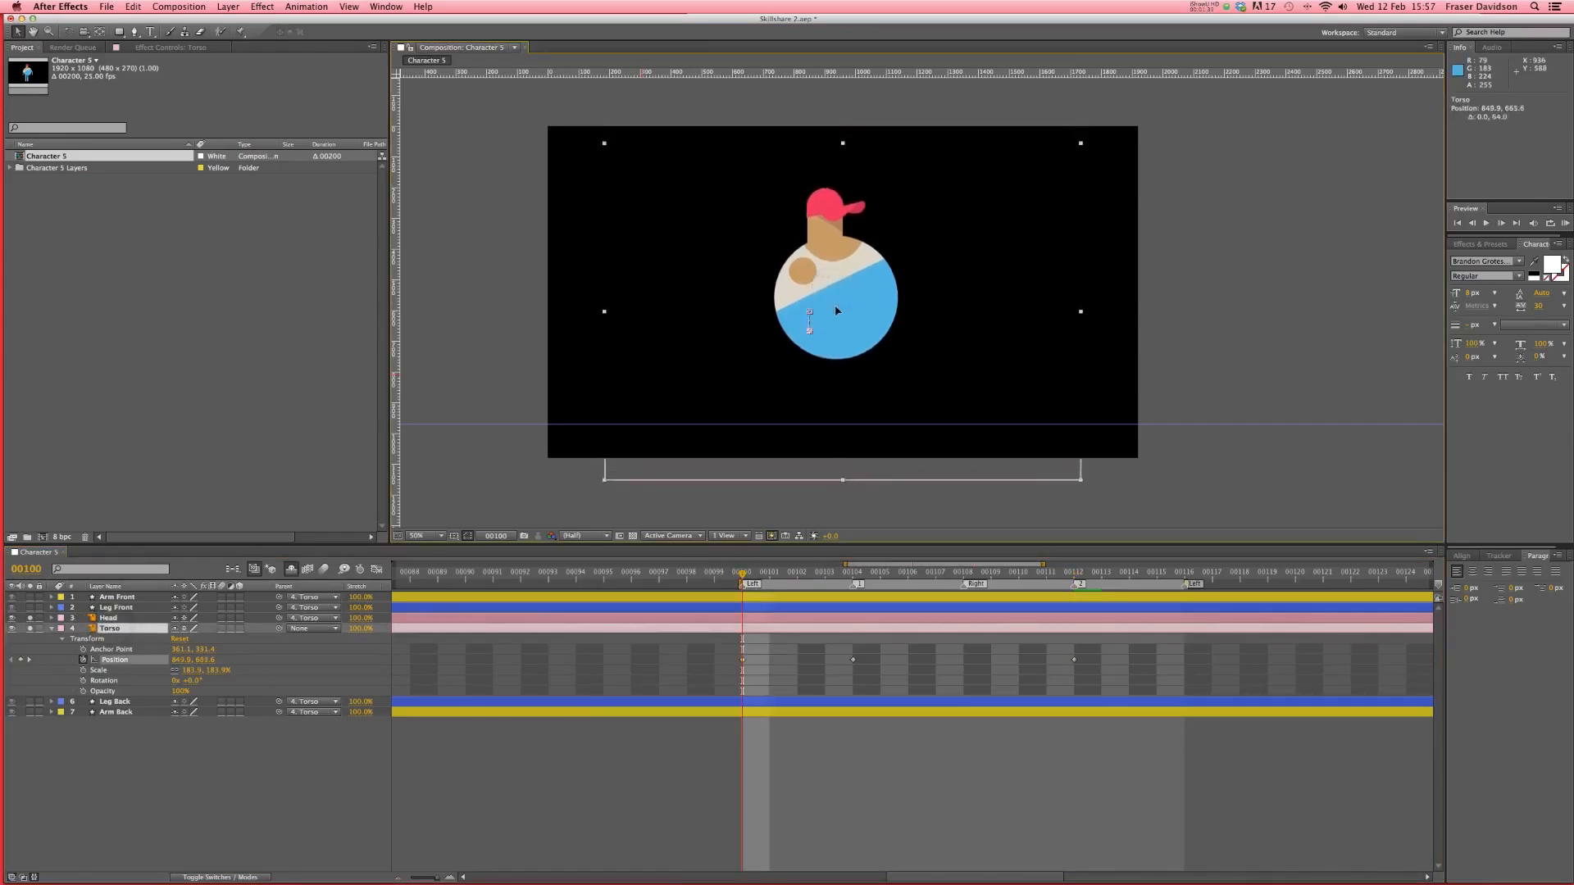
pyautogui.press('Return')
# - Copy the Torso's Position keyframe from frame 100 and paste it at the Right marker, frame 108
pyautogui.click(757, 658)
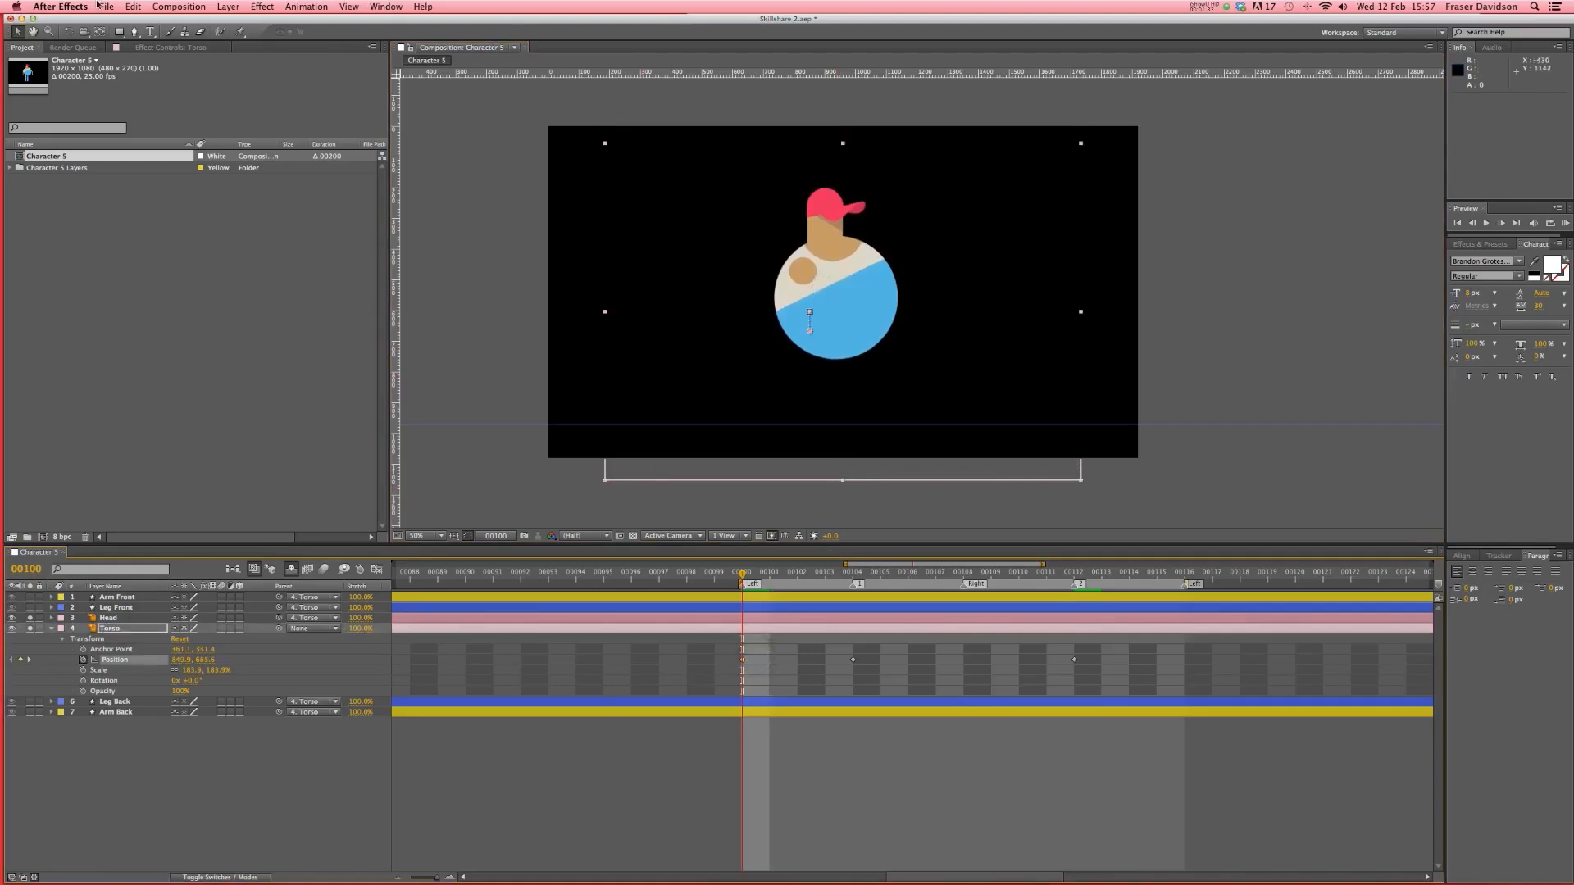
pyautogui.click(133, 6)
pyautogui.click(143, 78)
pyautogui.click(965, 576)
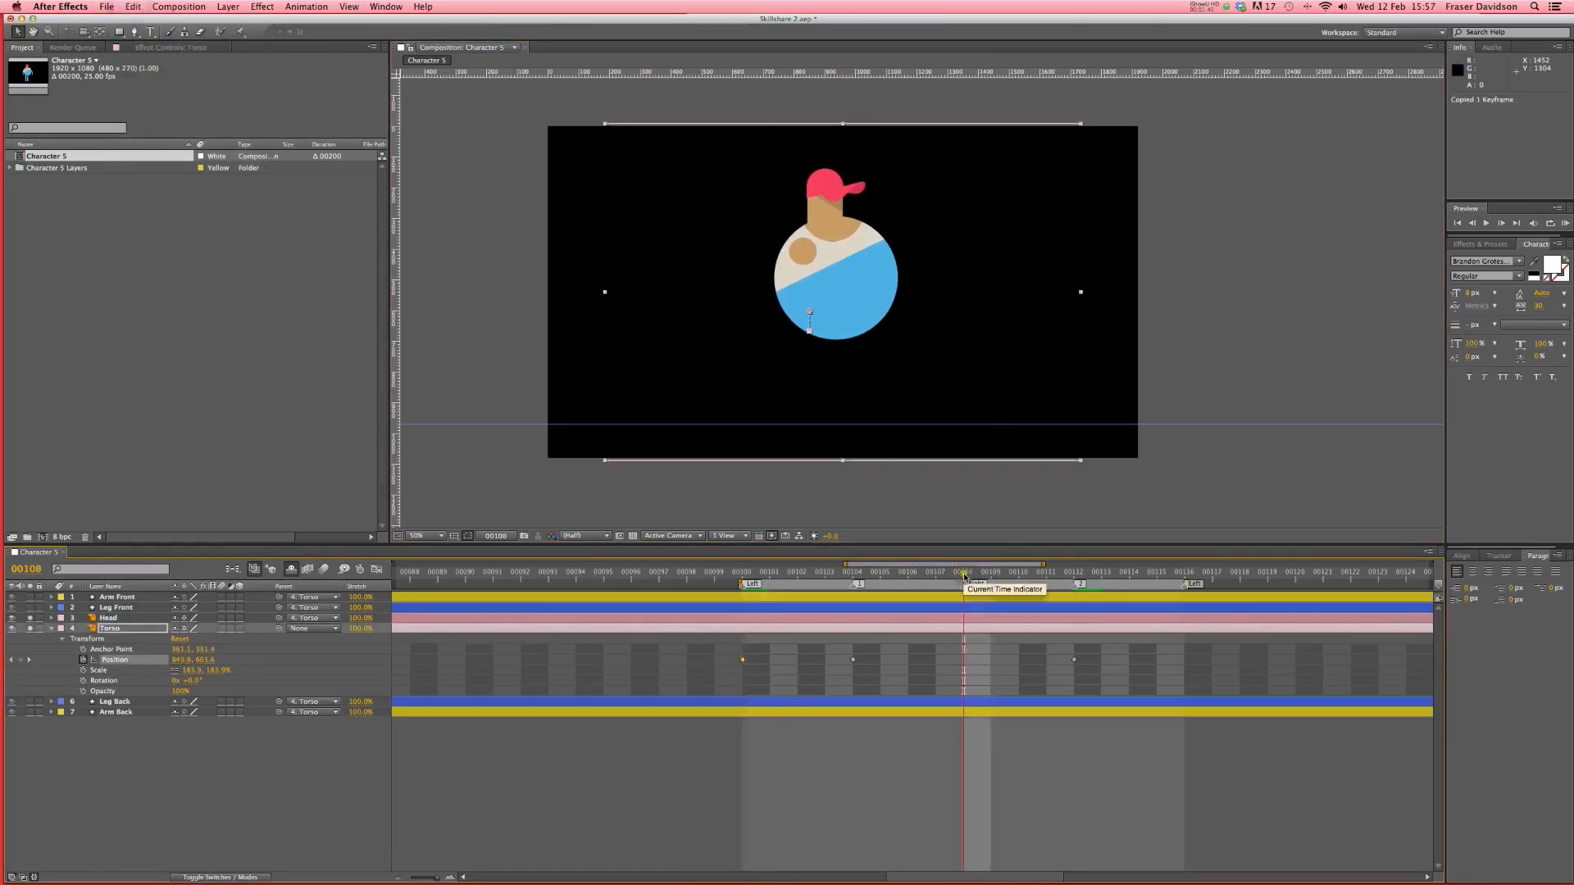
pyautogui.click(107, 6)
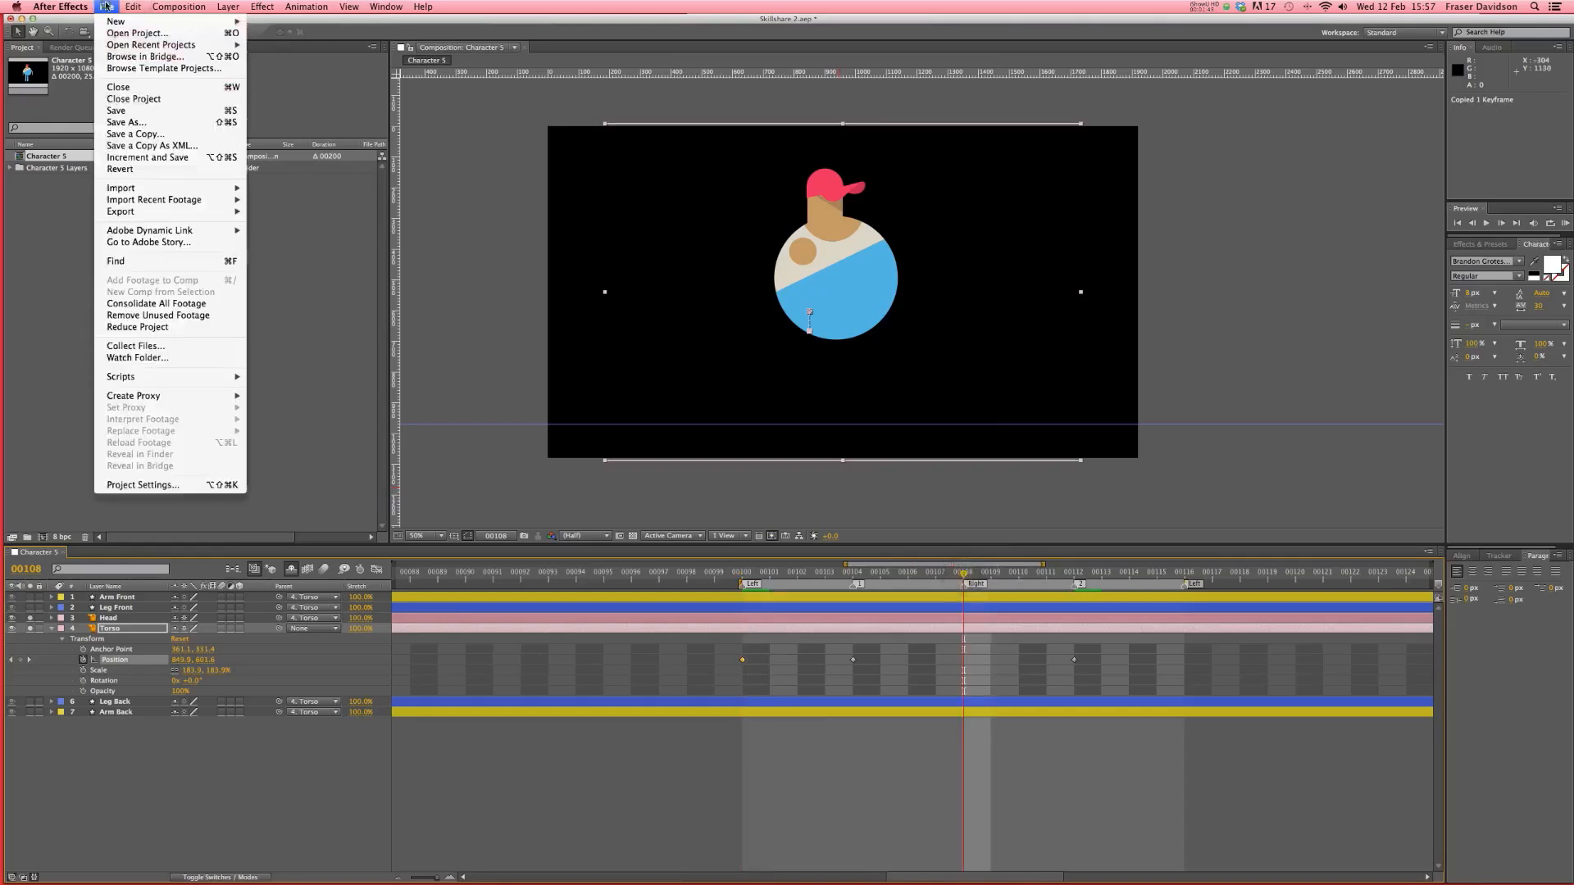
pyautogui.moveTo(133, 6)
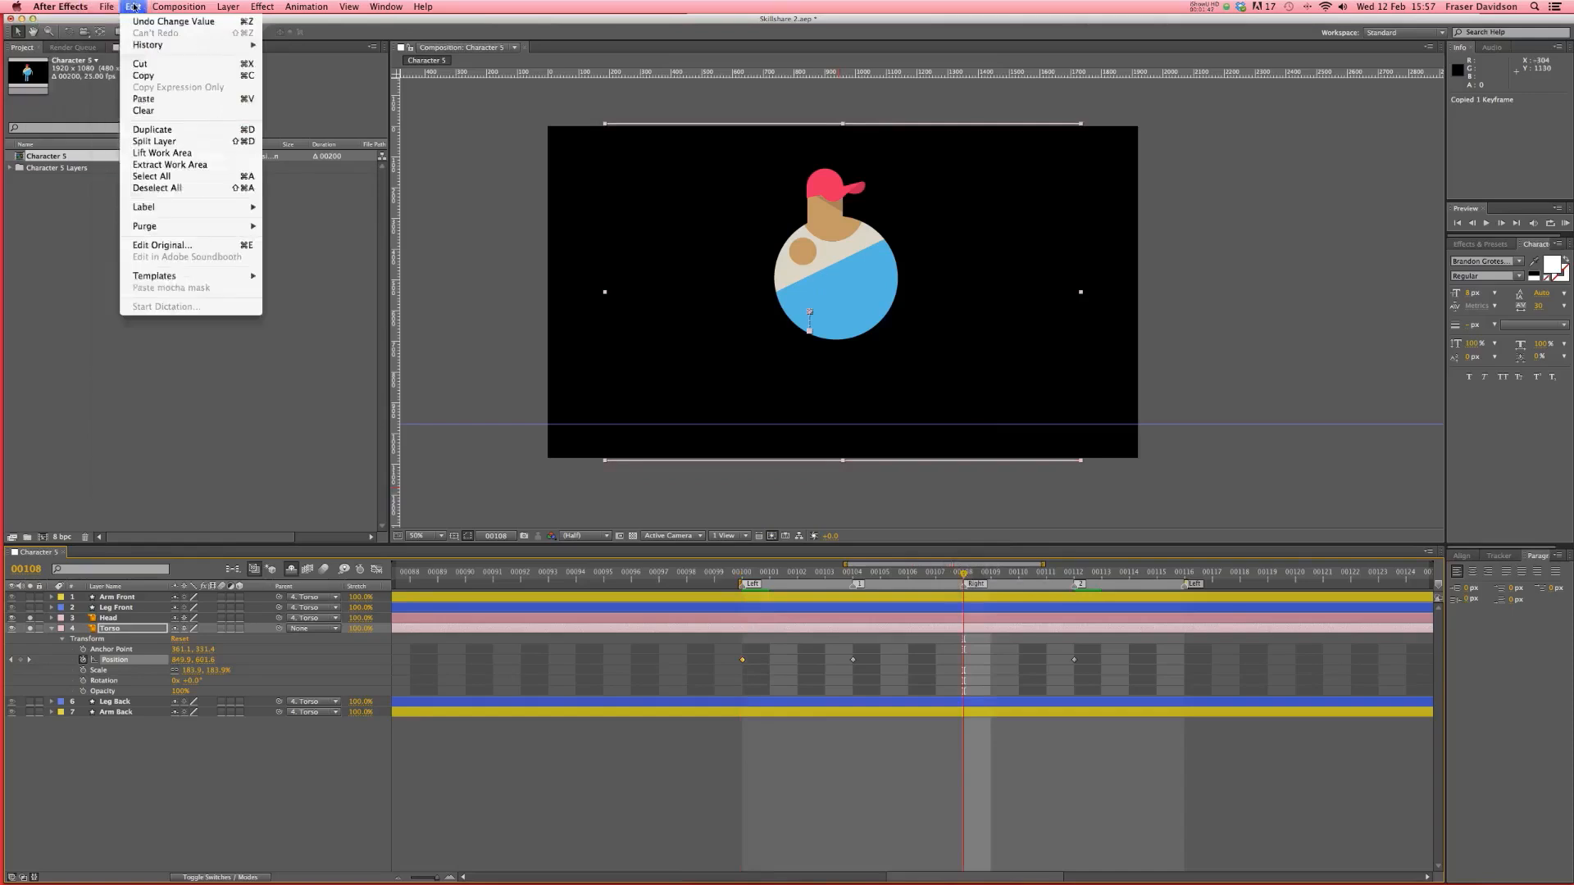
pyautogui.click(143, 98)
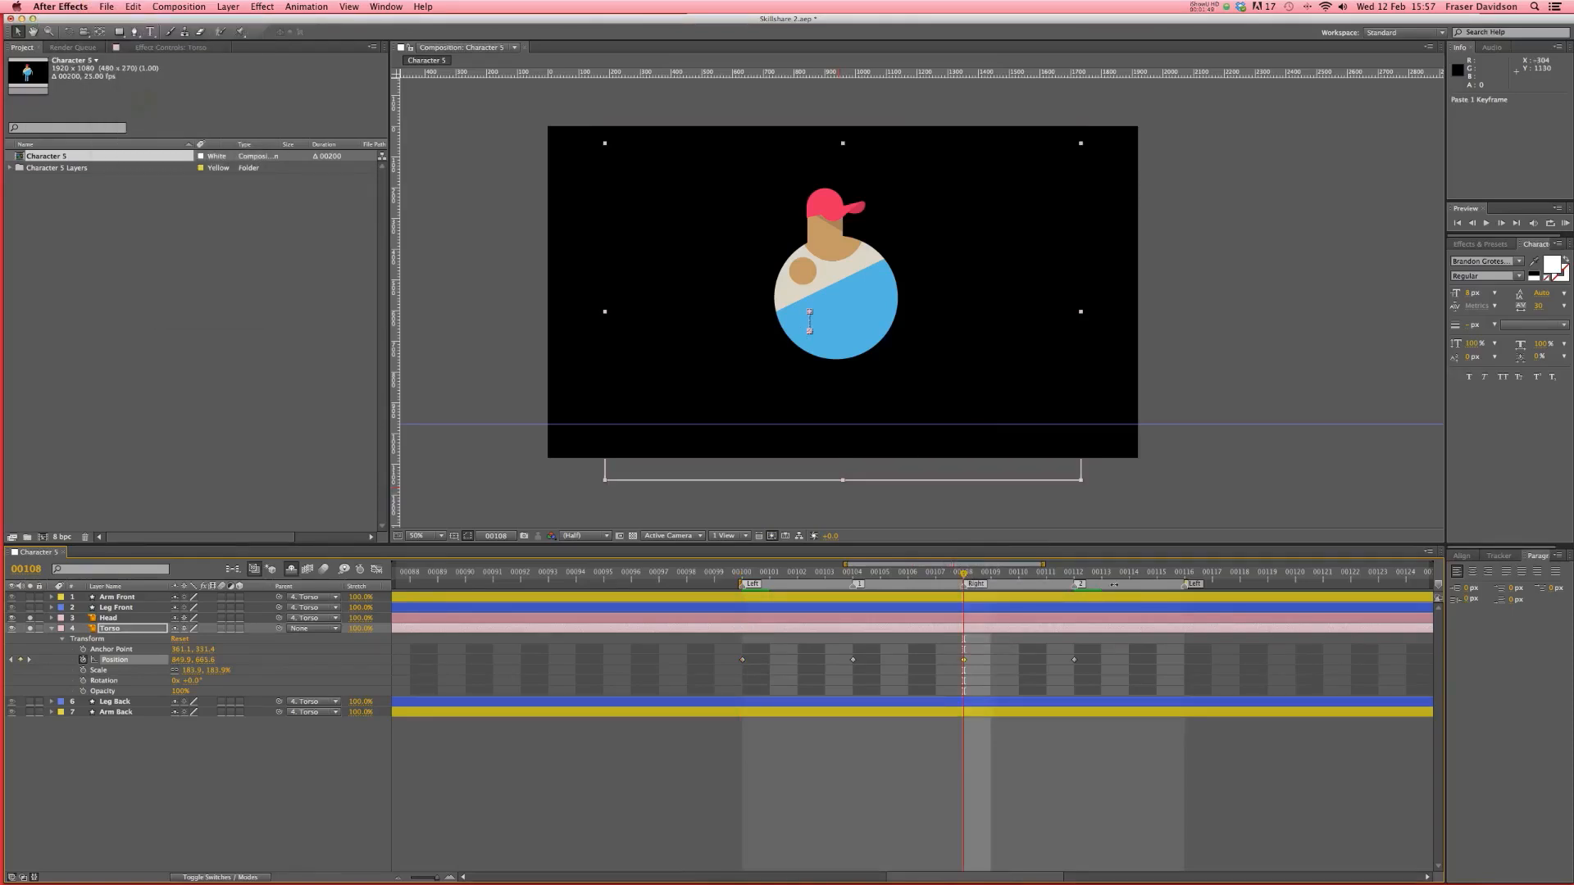
# - Paste the copied low Position keyframe onto the Torso at the second Left marker, frame 116
pyautogui.click(1184, 578)
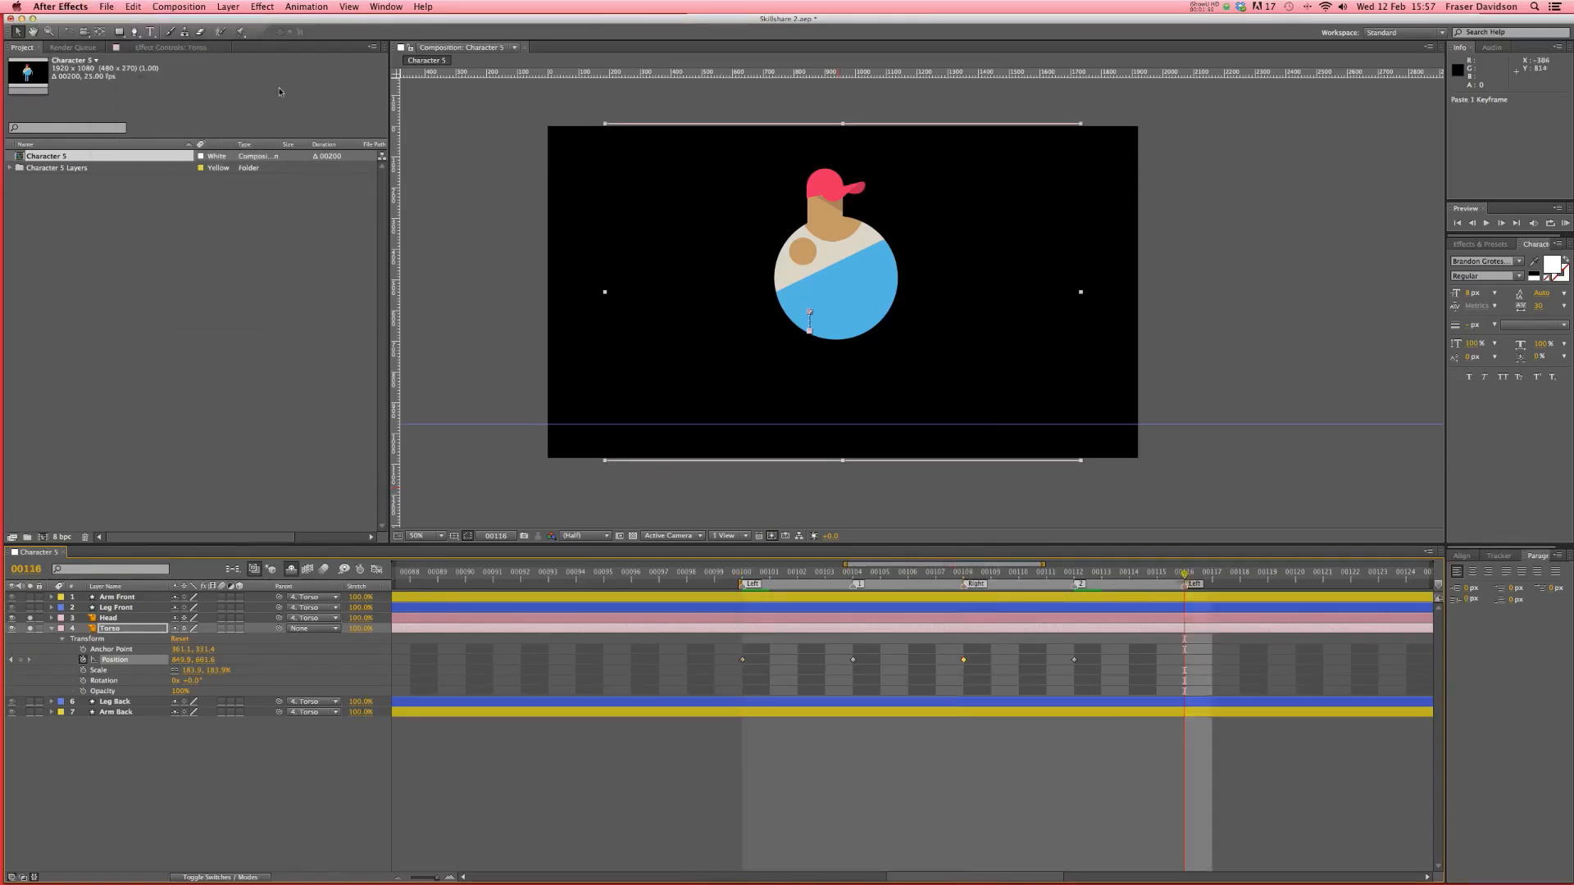
pyautogui.click(107, 6)
pyautogui.moveTo(132, 7)
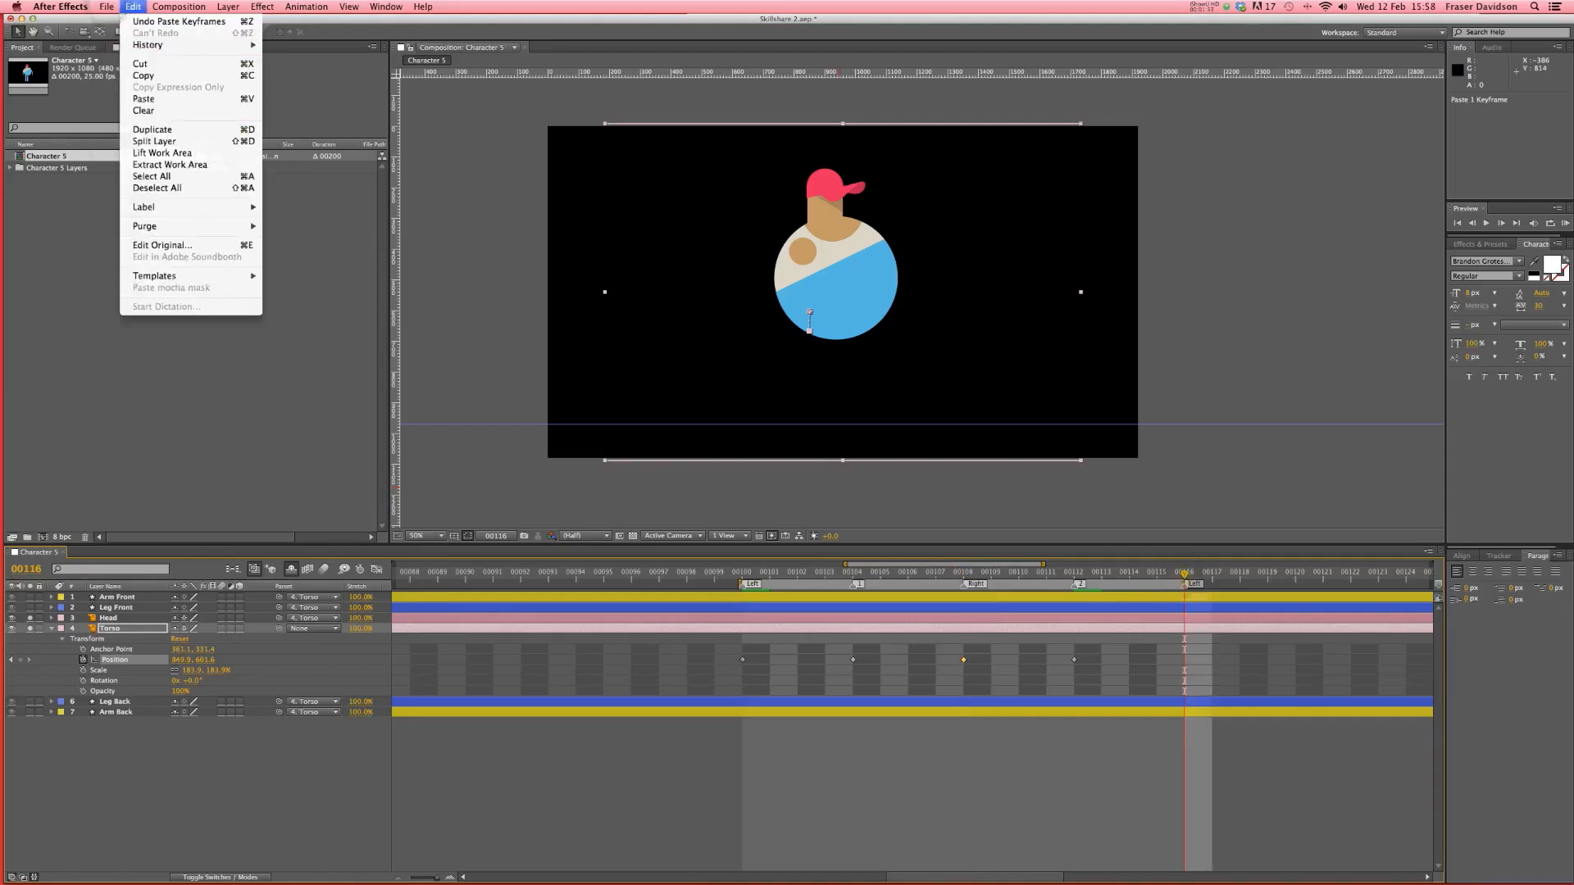
pyautogui.click(144, 98)
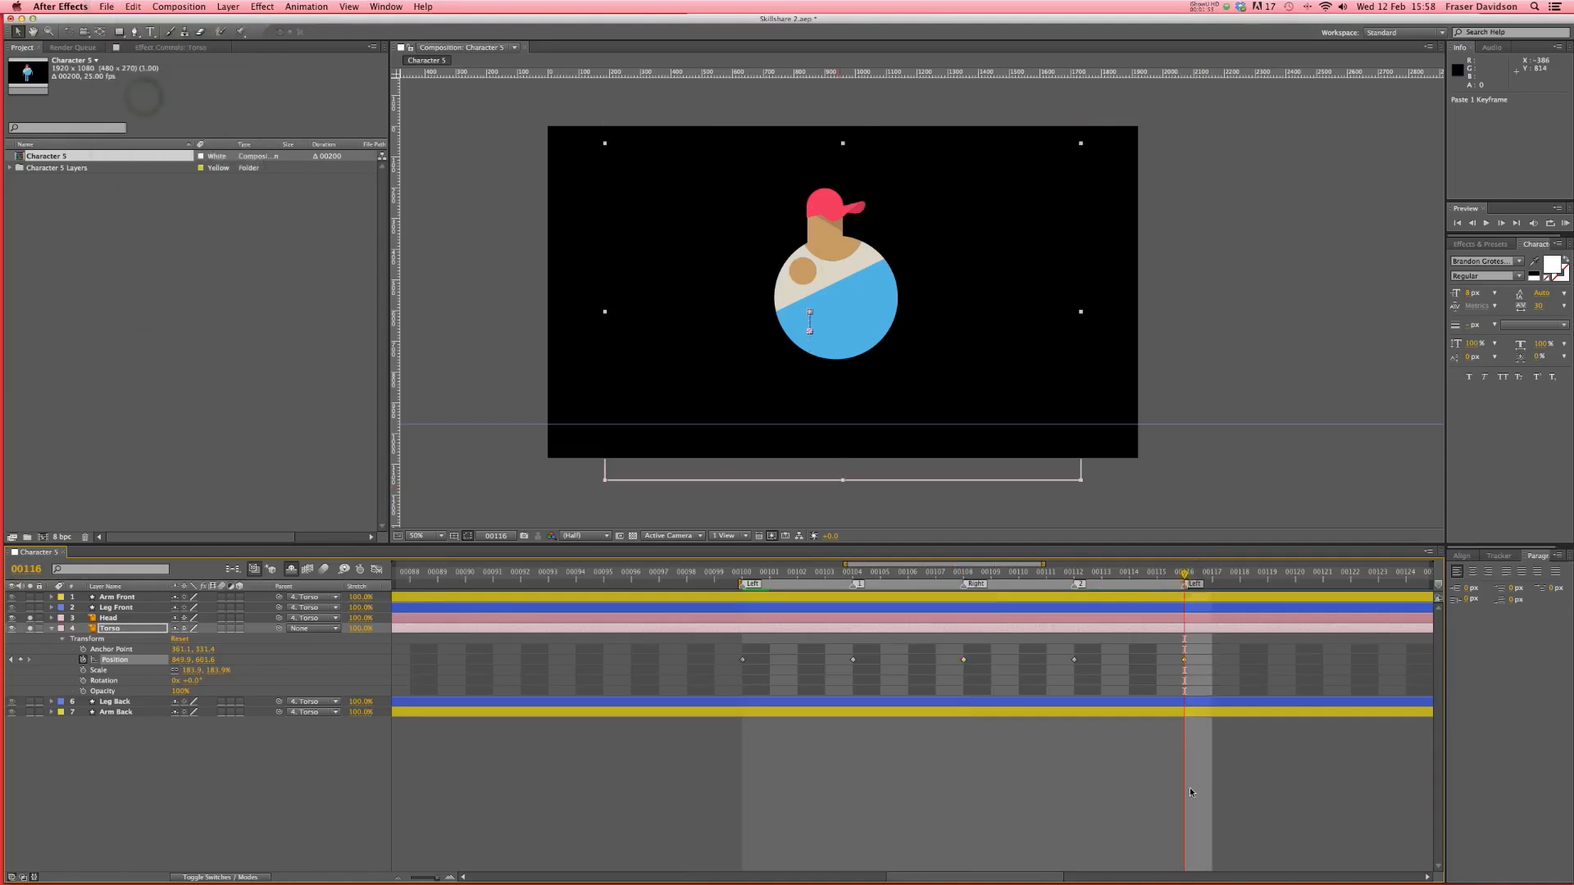
# - Play a RAM preview of the torso's up-and-down movement over the work area
pyautogui.click(1145, 802)
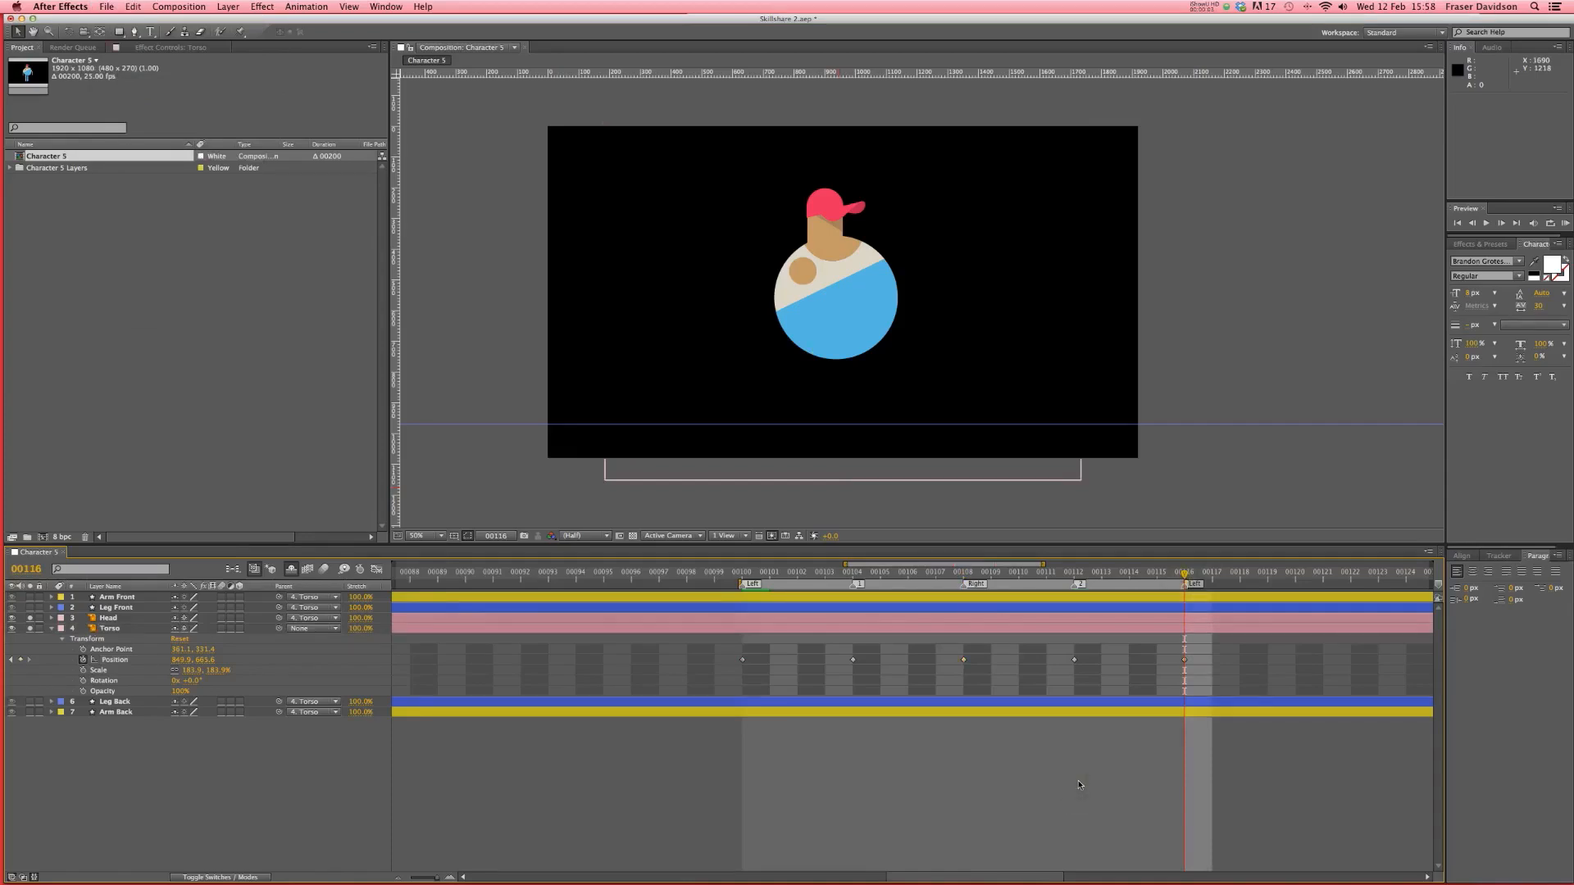
pyautogui.click(383, 8)
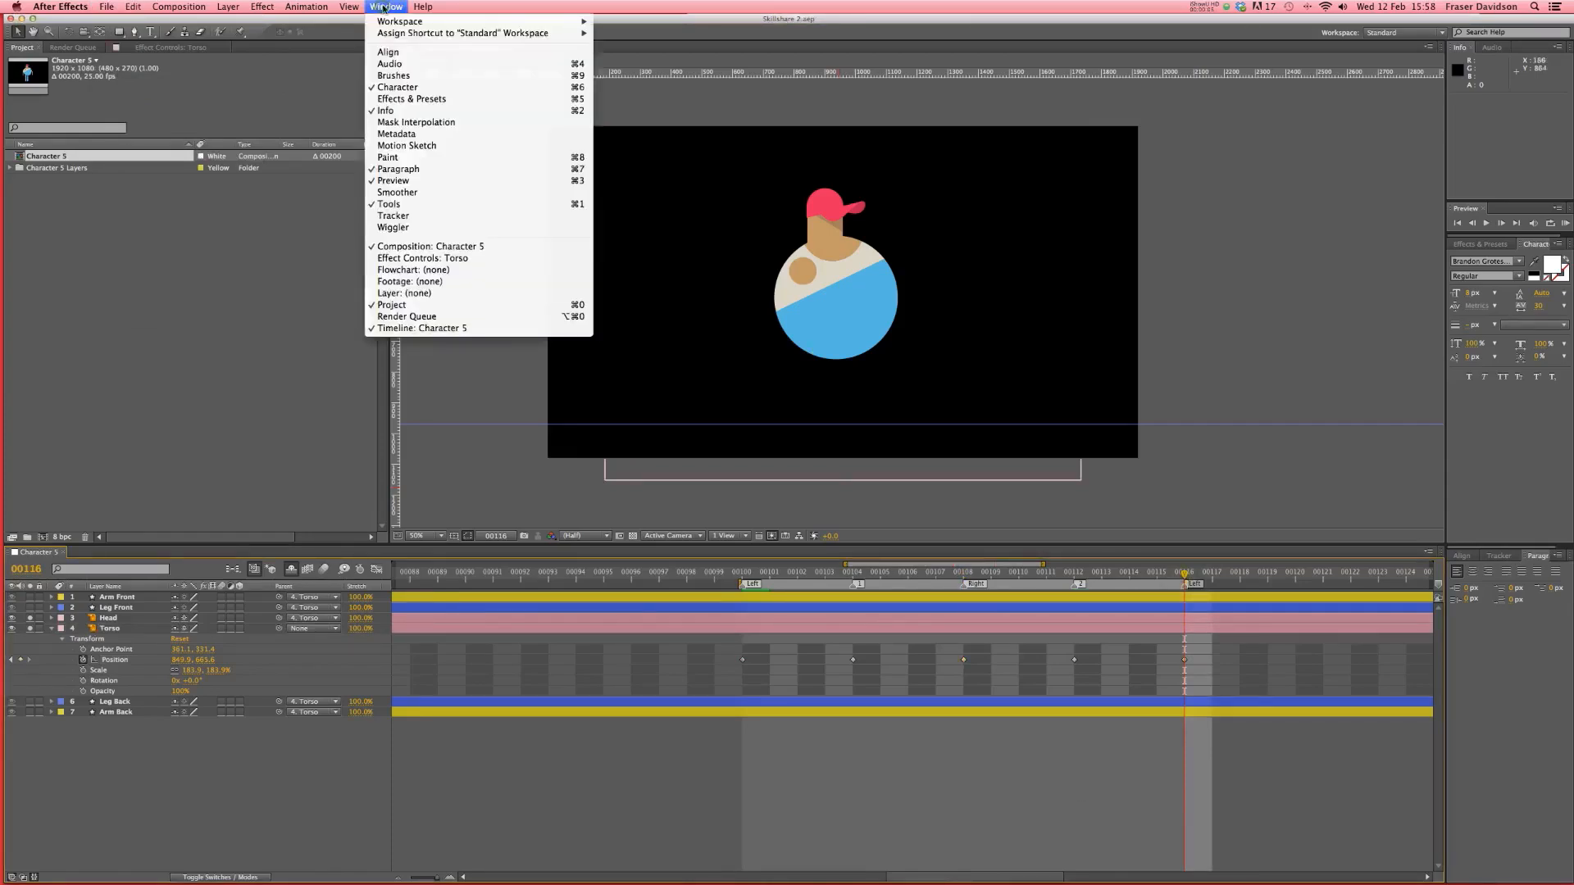
pyautogui.click(405, 183)
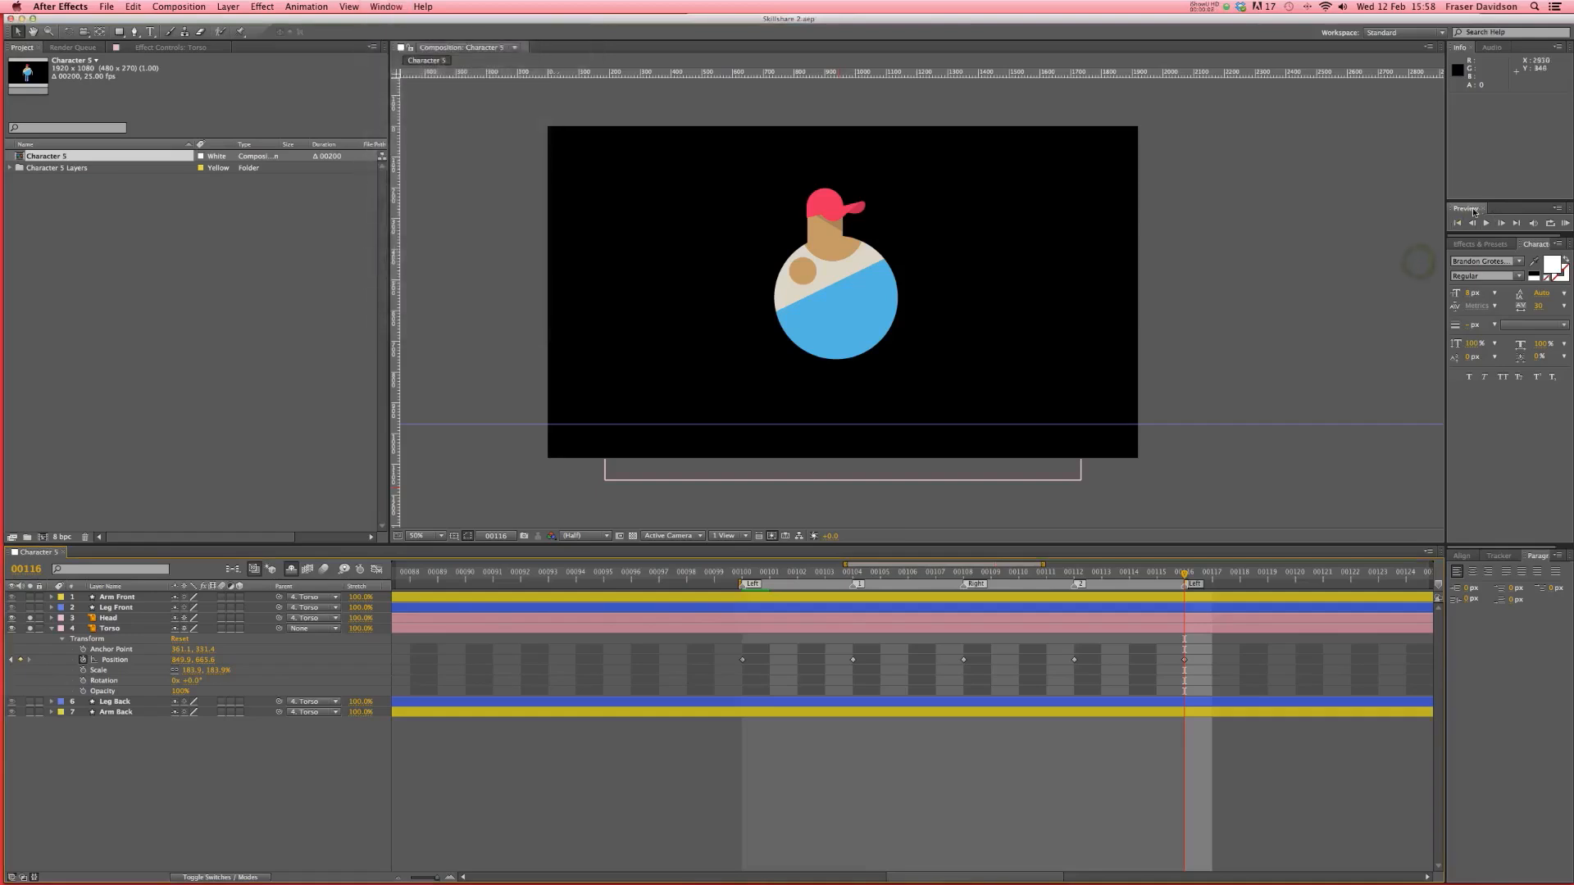
pyautogui.click(1566, 225)
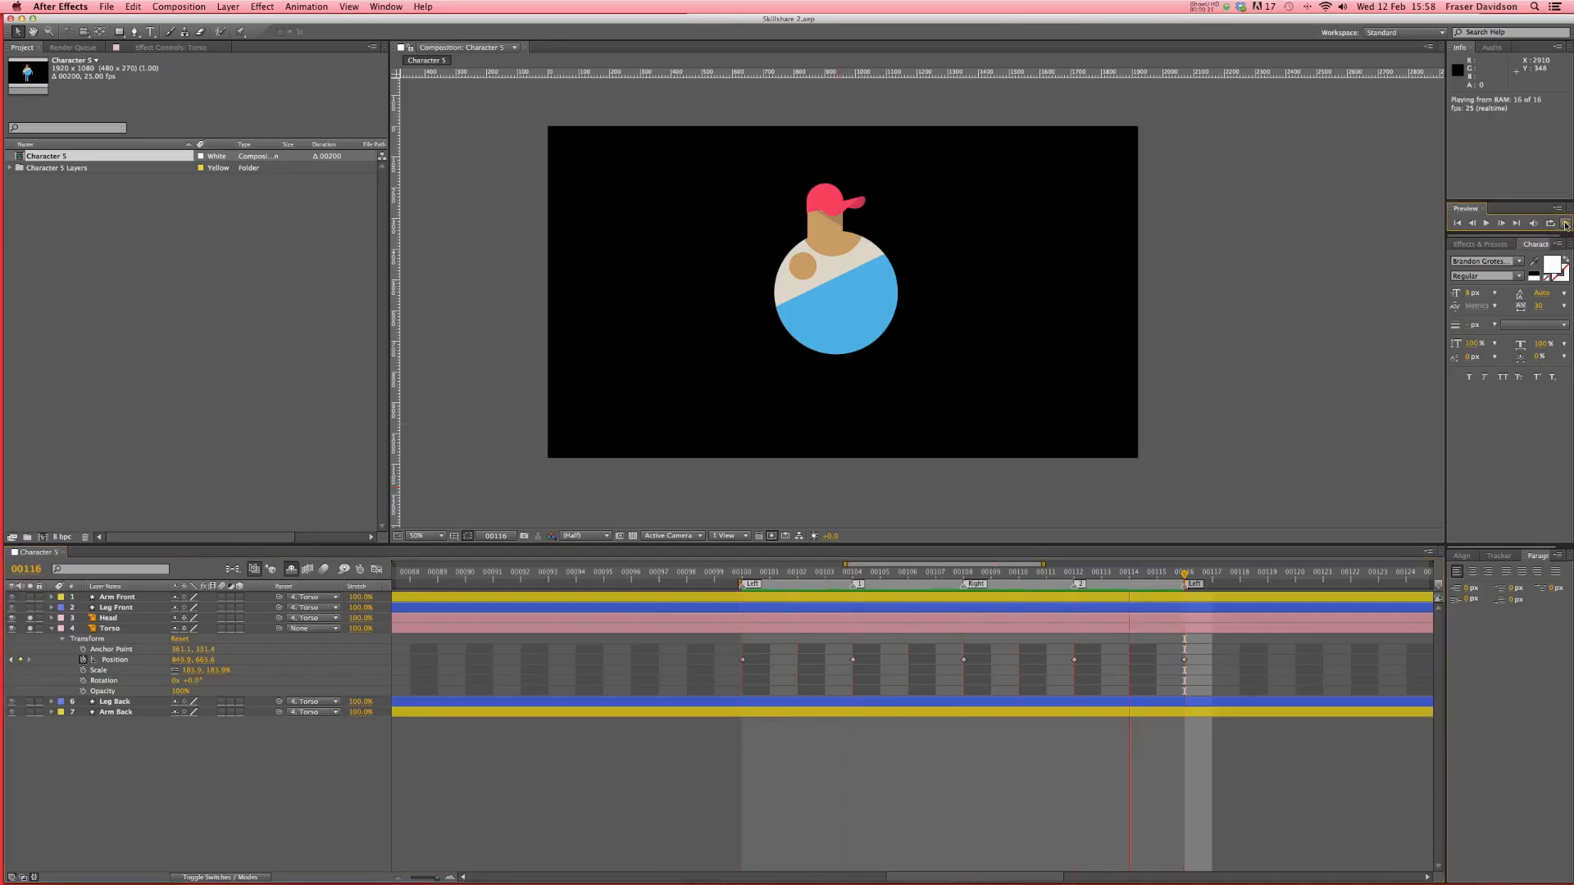
pyautogui.click(952, 751)
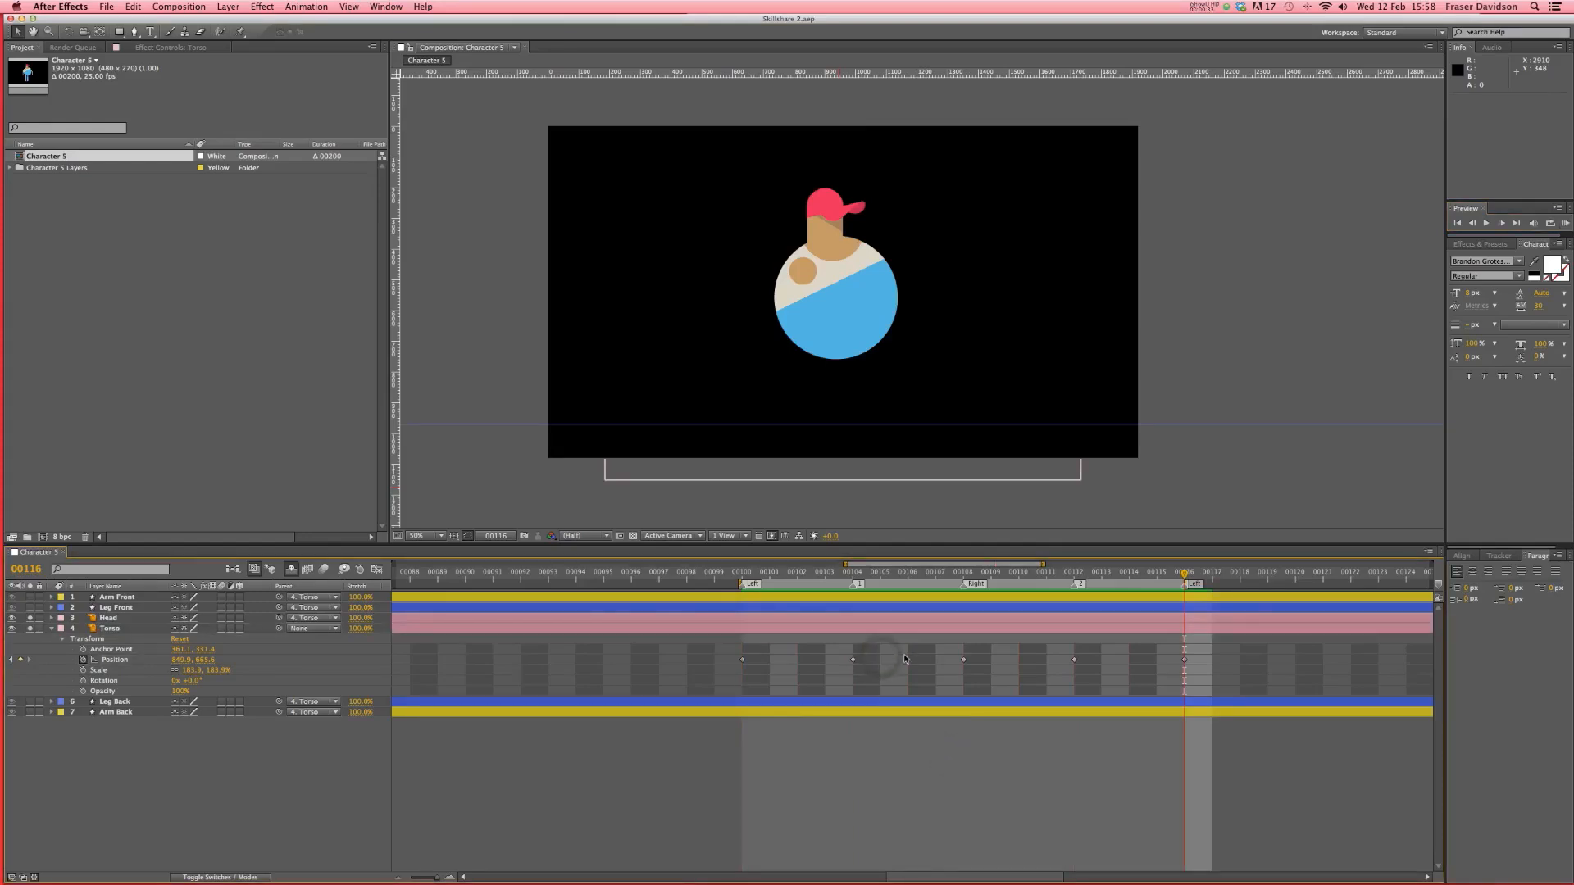
# - Apply Easy Ease to the Torso's high Position keyframes at marker 1 (frame 104) and marker 2 (frame 112)
pyautogui.click(853, 660)
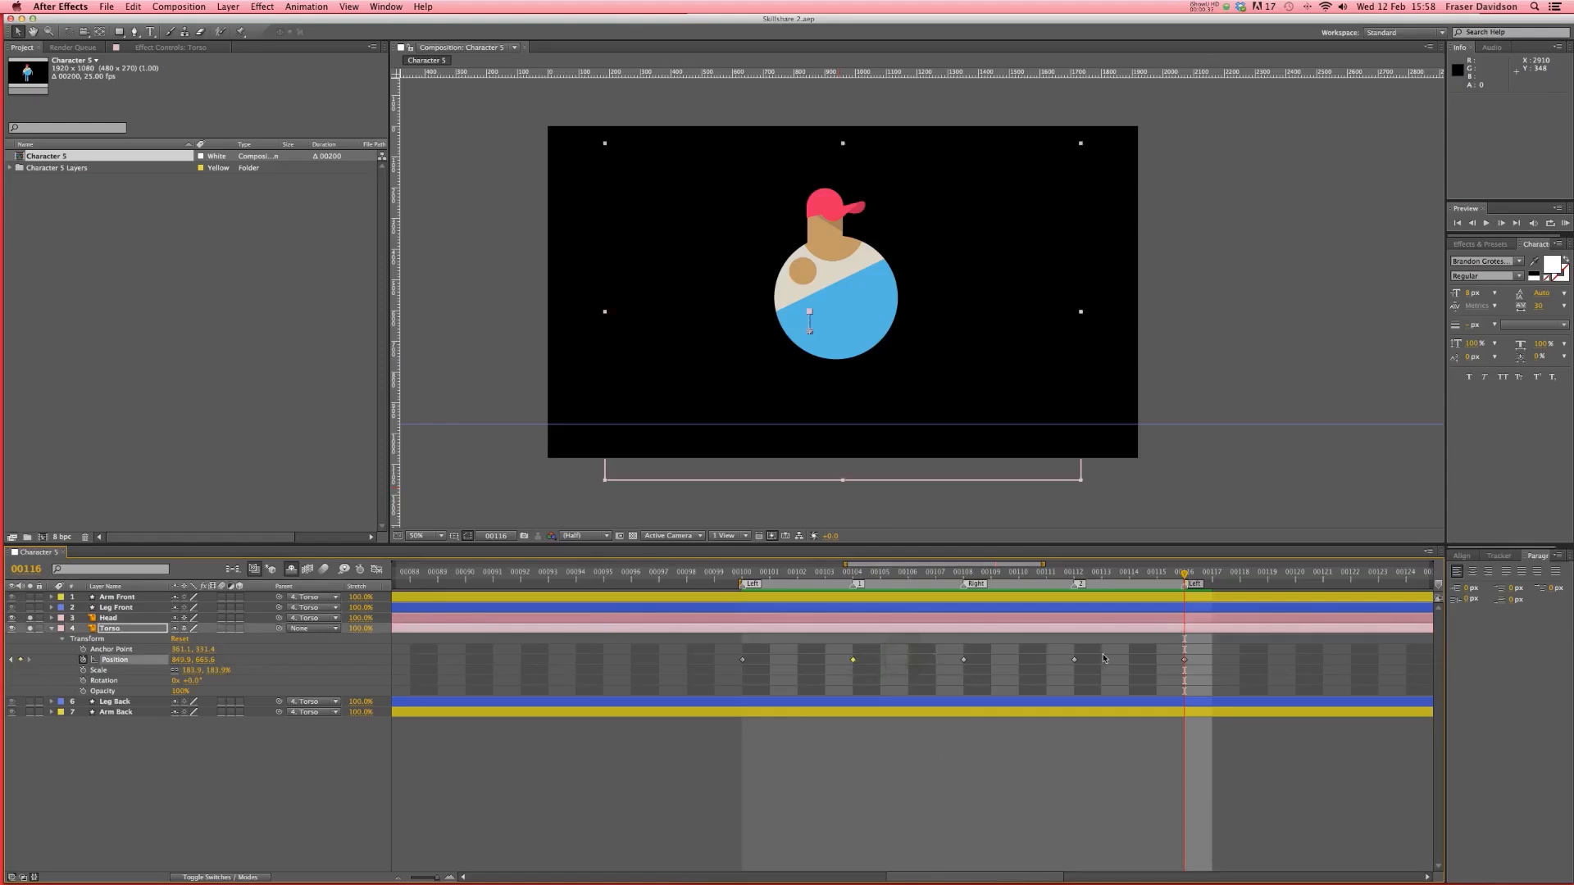
pyautogui.moveTo(854, 573)
pyautogui.mouseDown()
pyautogui.moveTo(804, 575)
pyautogui.moveTo(846, 575)
pyautogui.mouseUp()
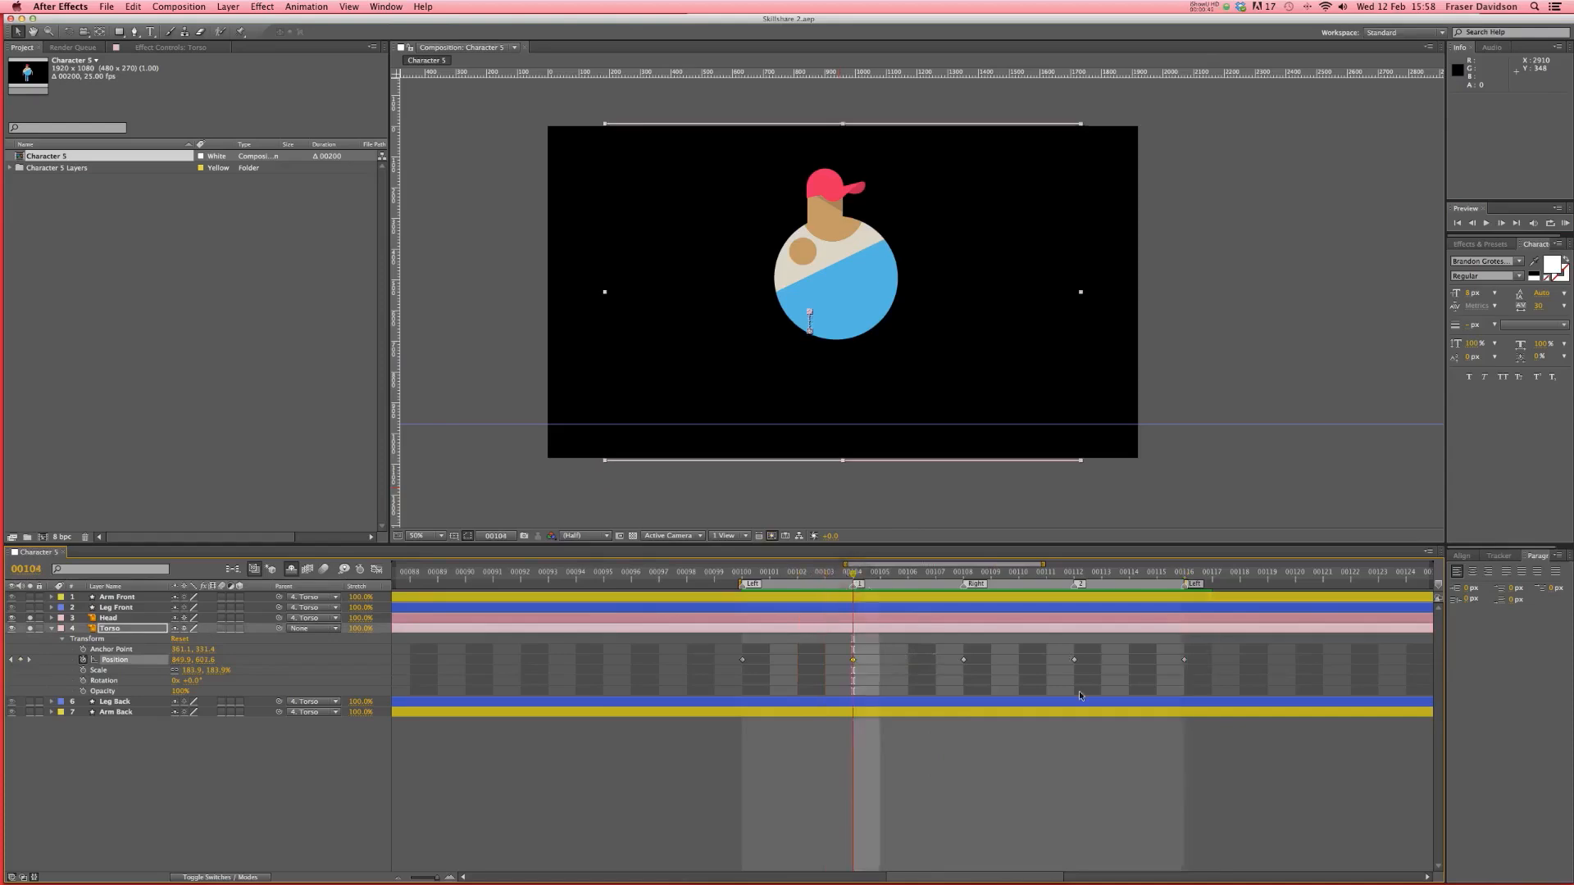
pyautogui.click(1074, 660)
pyautogui.click(304, 8)
pyautogui.moveTo(331, 126)
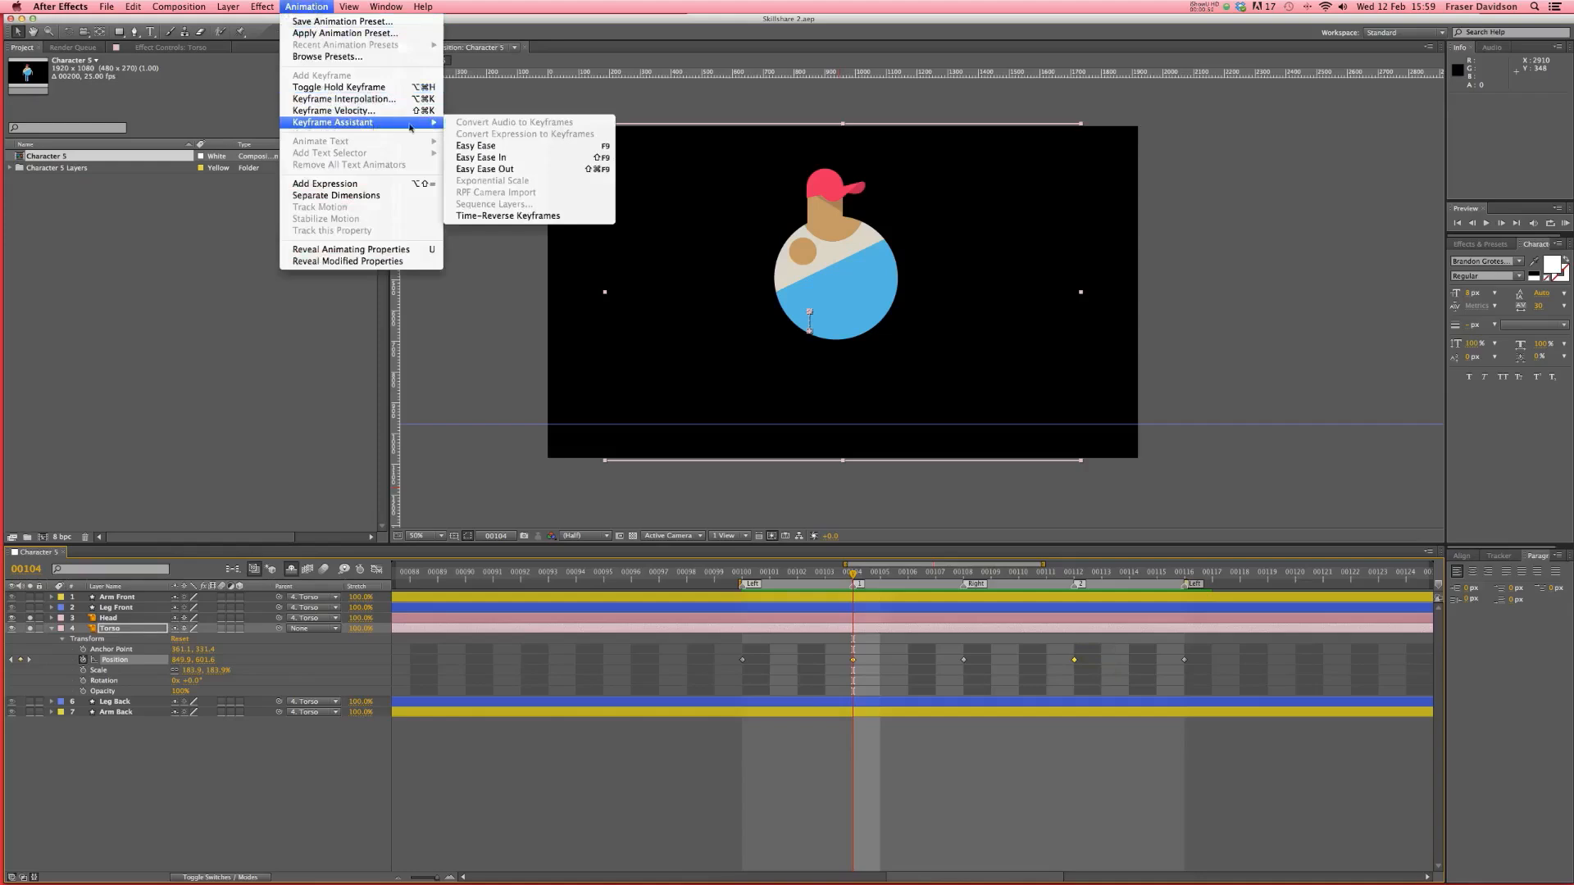
pyautogui.click(306, 7)
pyautogui.click(306, 7)
pyautogui.click(306, 7)
pyautogui.click(1074, 659)
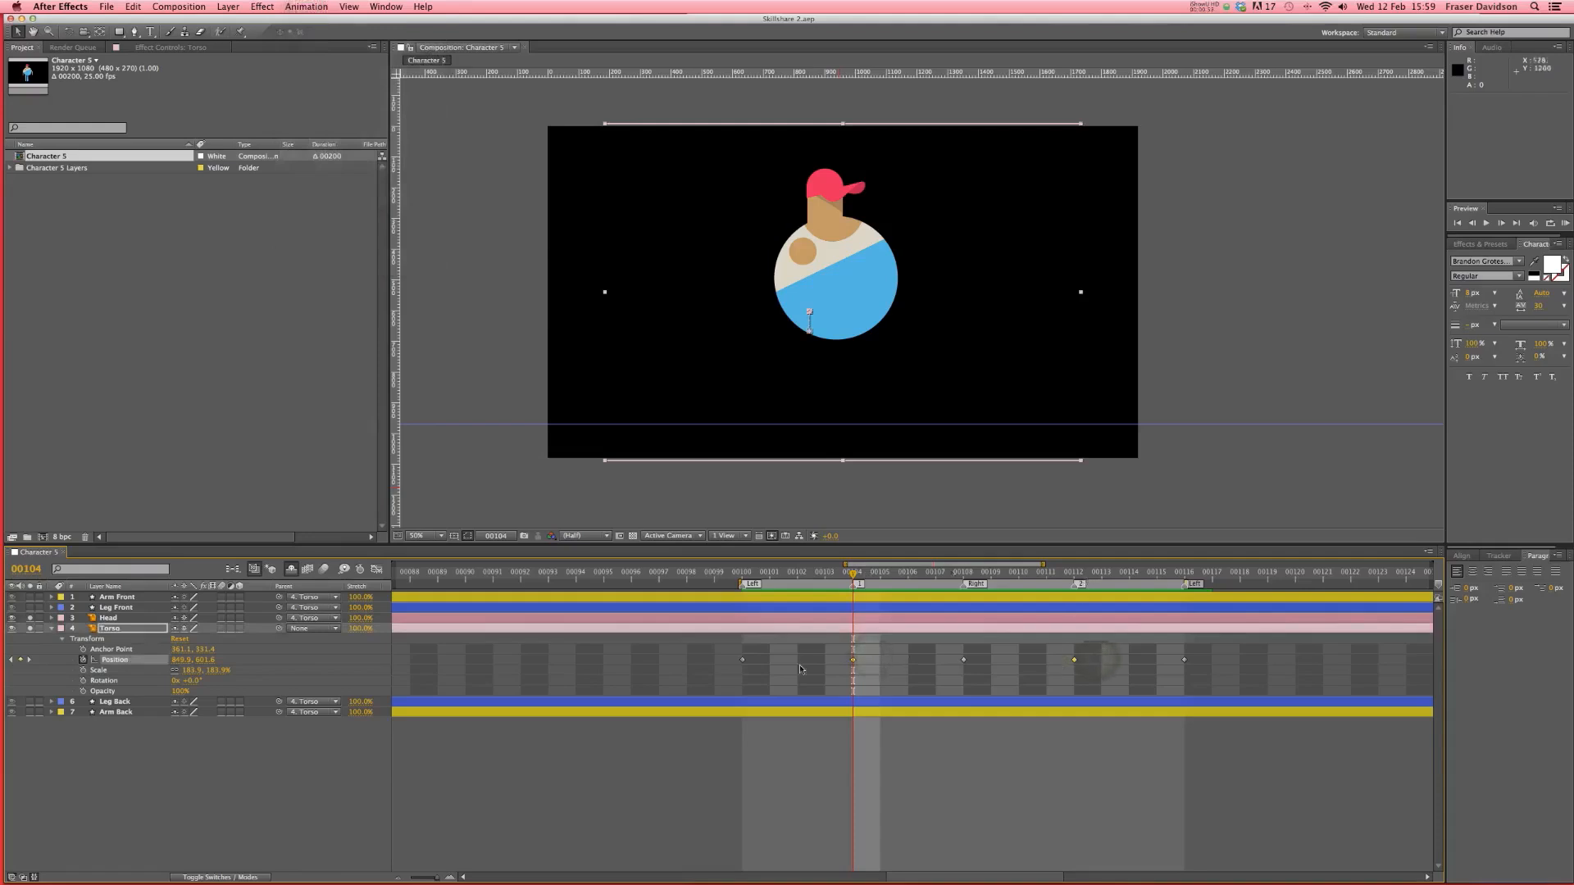
pyautogui.click(307, 7)
pyautogui.moveTo(332, 123)
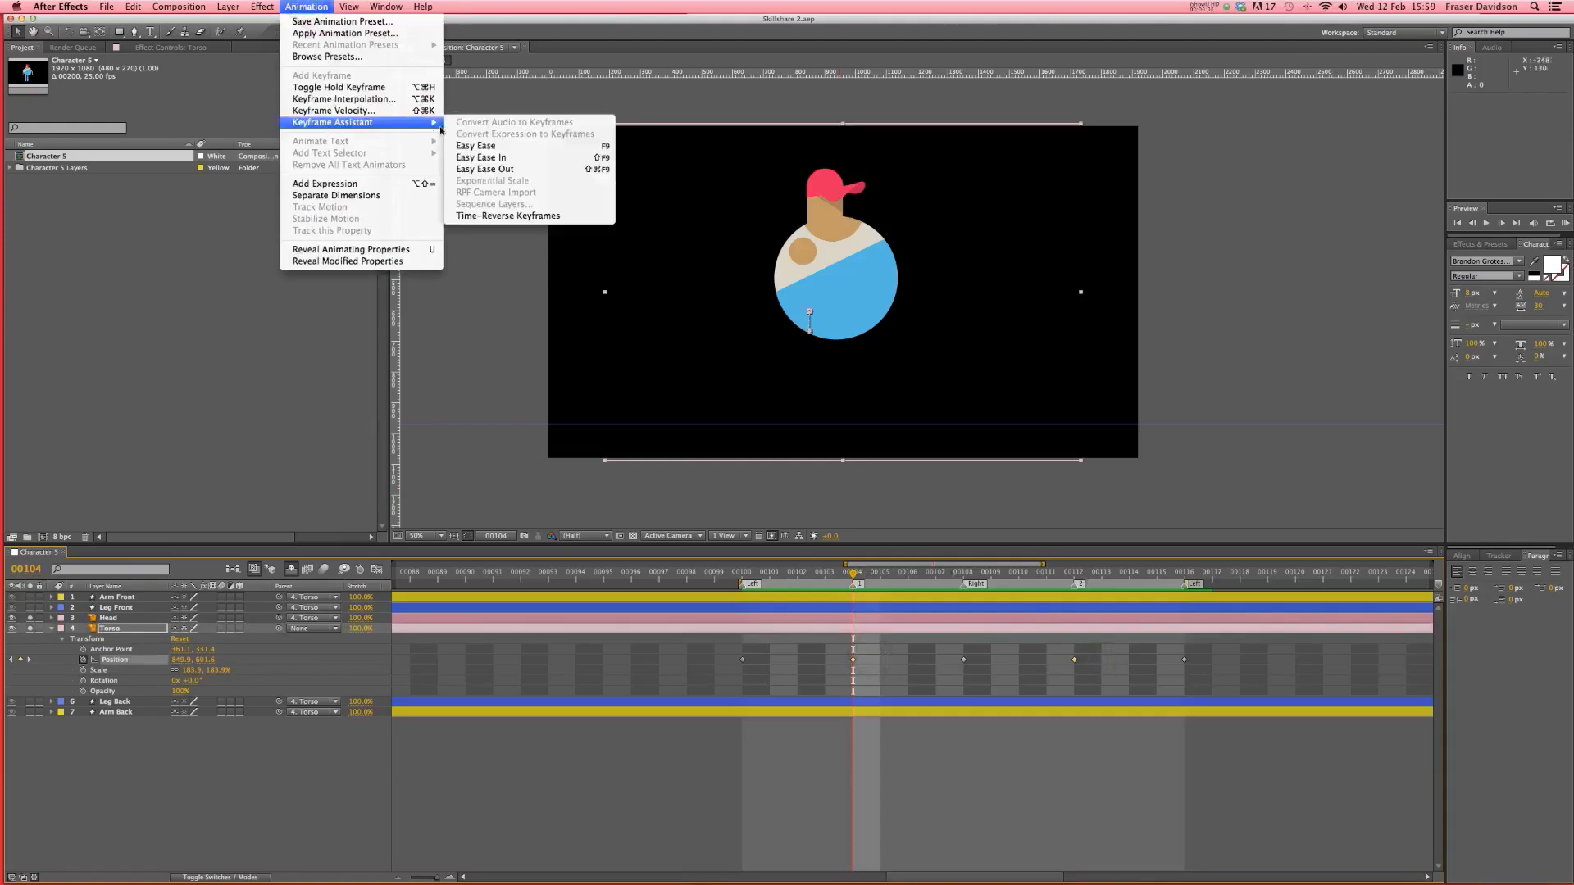
pyautogui.click(473, 146)
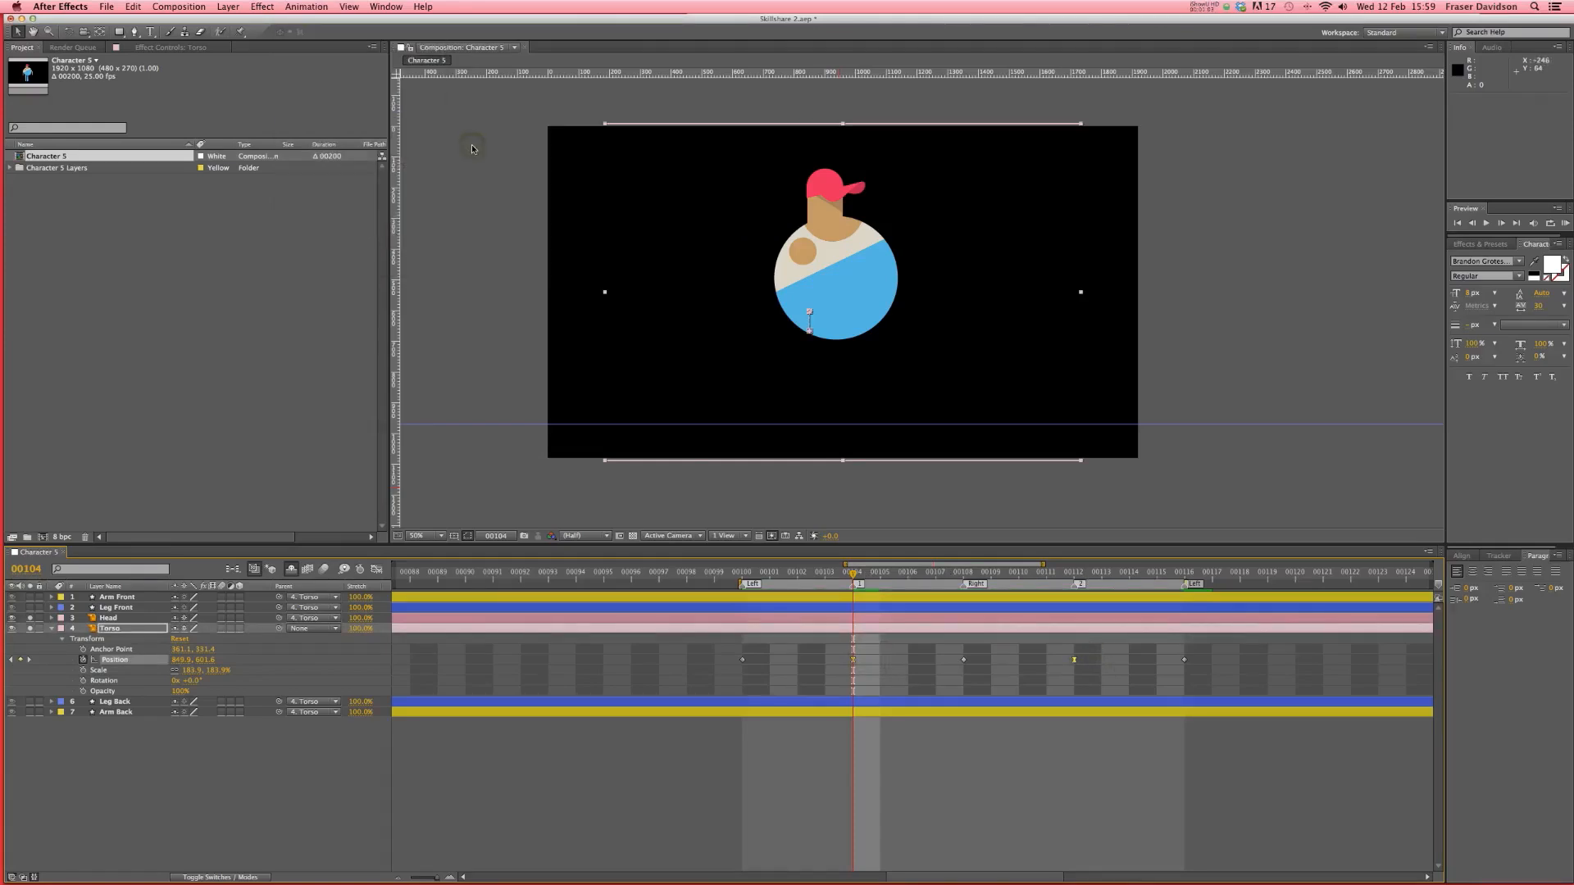
# - Move to frame 112 and play a RAM preview of the eased torso movement
pyautogui.moveTo(850, 574); pyautogui.dragTo(1066, 588)
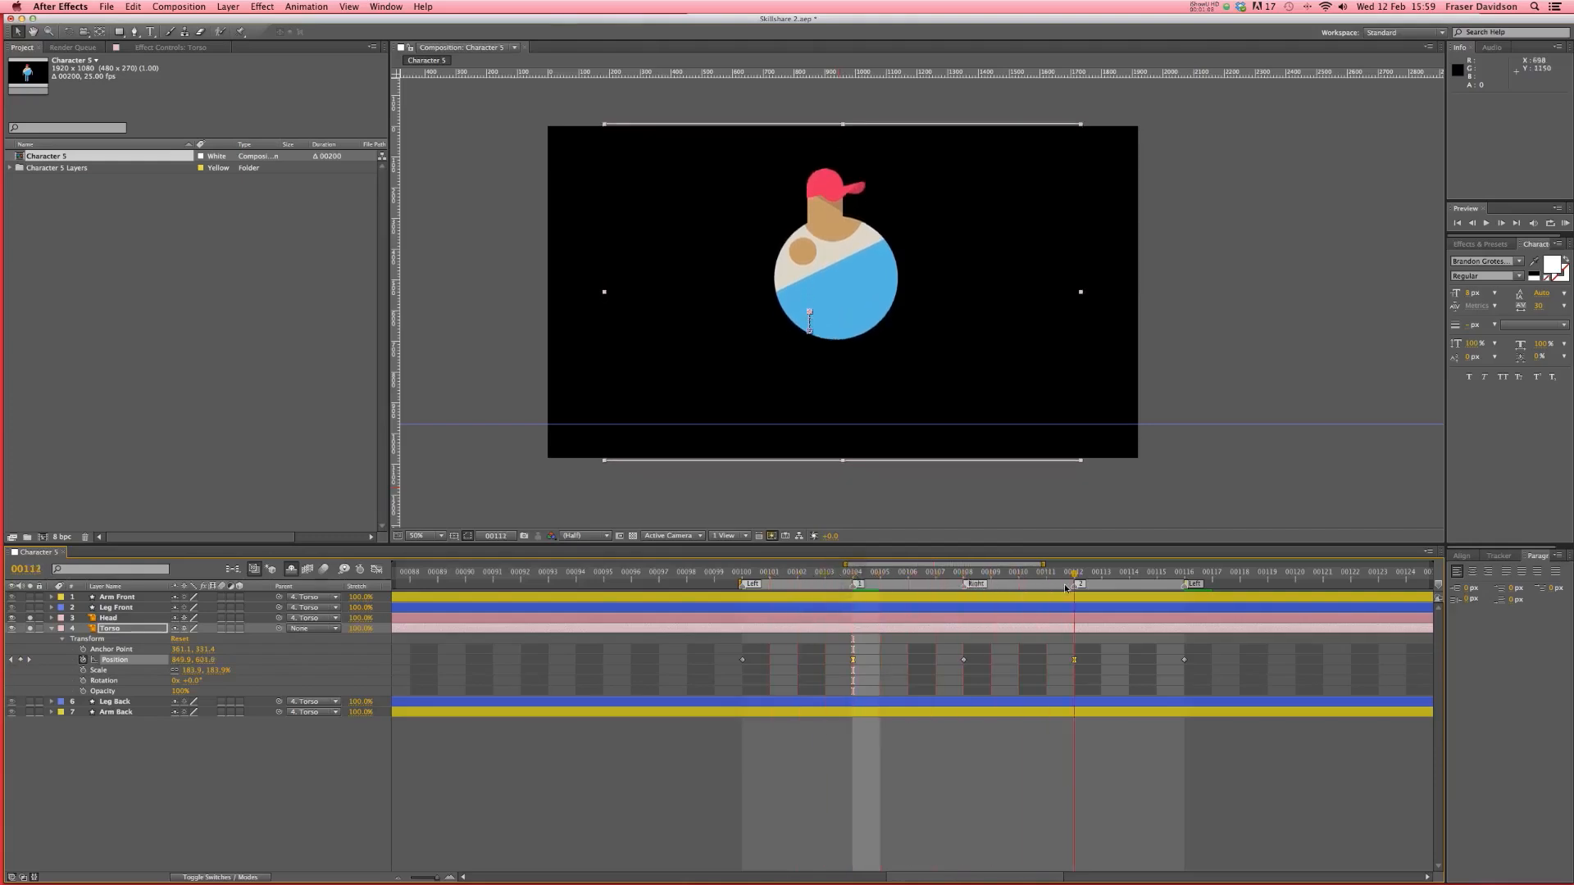
pyautogui.click(1094, 826)
pyautogui.click(1566, 223)
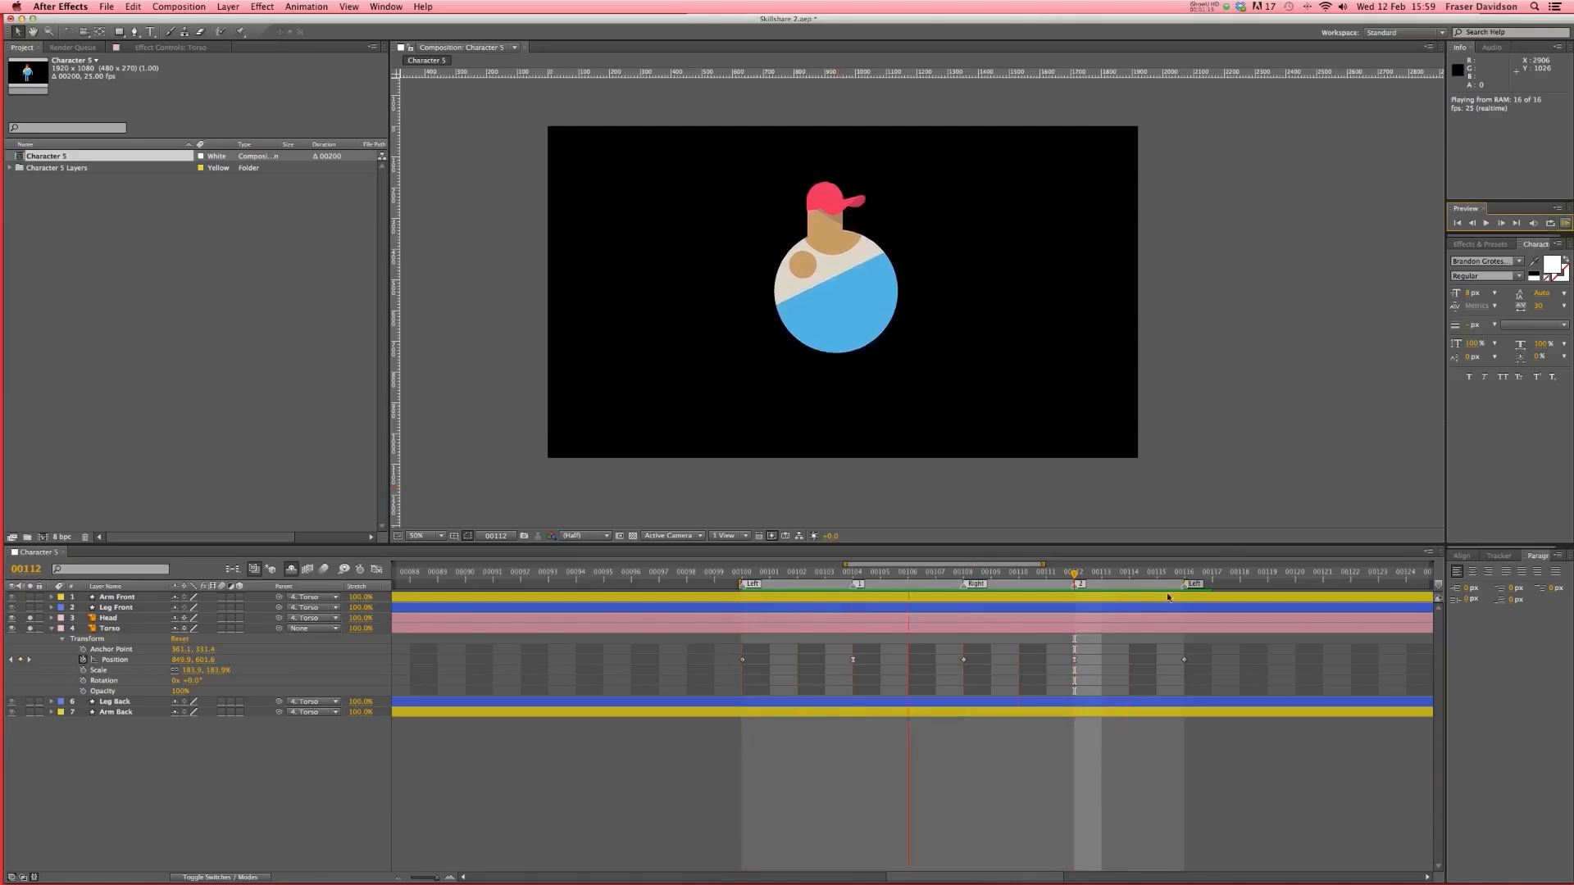
pyautogui.click(1113, 652)
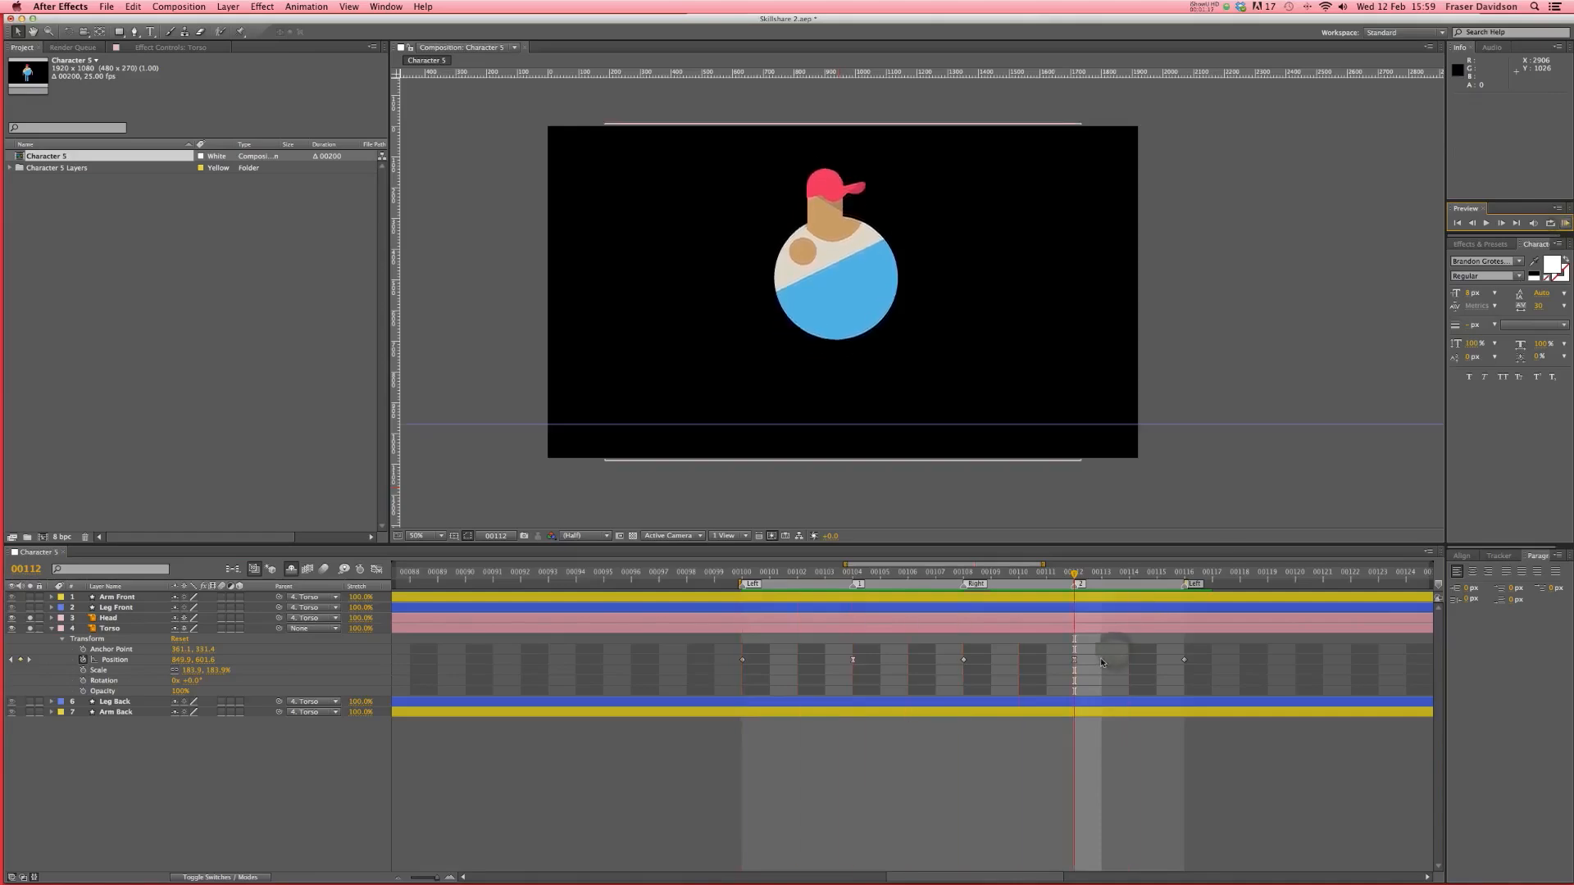
# - Set the incoming and outgoing velocity influence of the Torso's Position keyframes at frames 104 and 112 to 66%, and save the project
pyautogui.click(1103, 660)
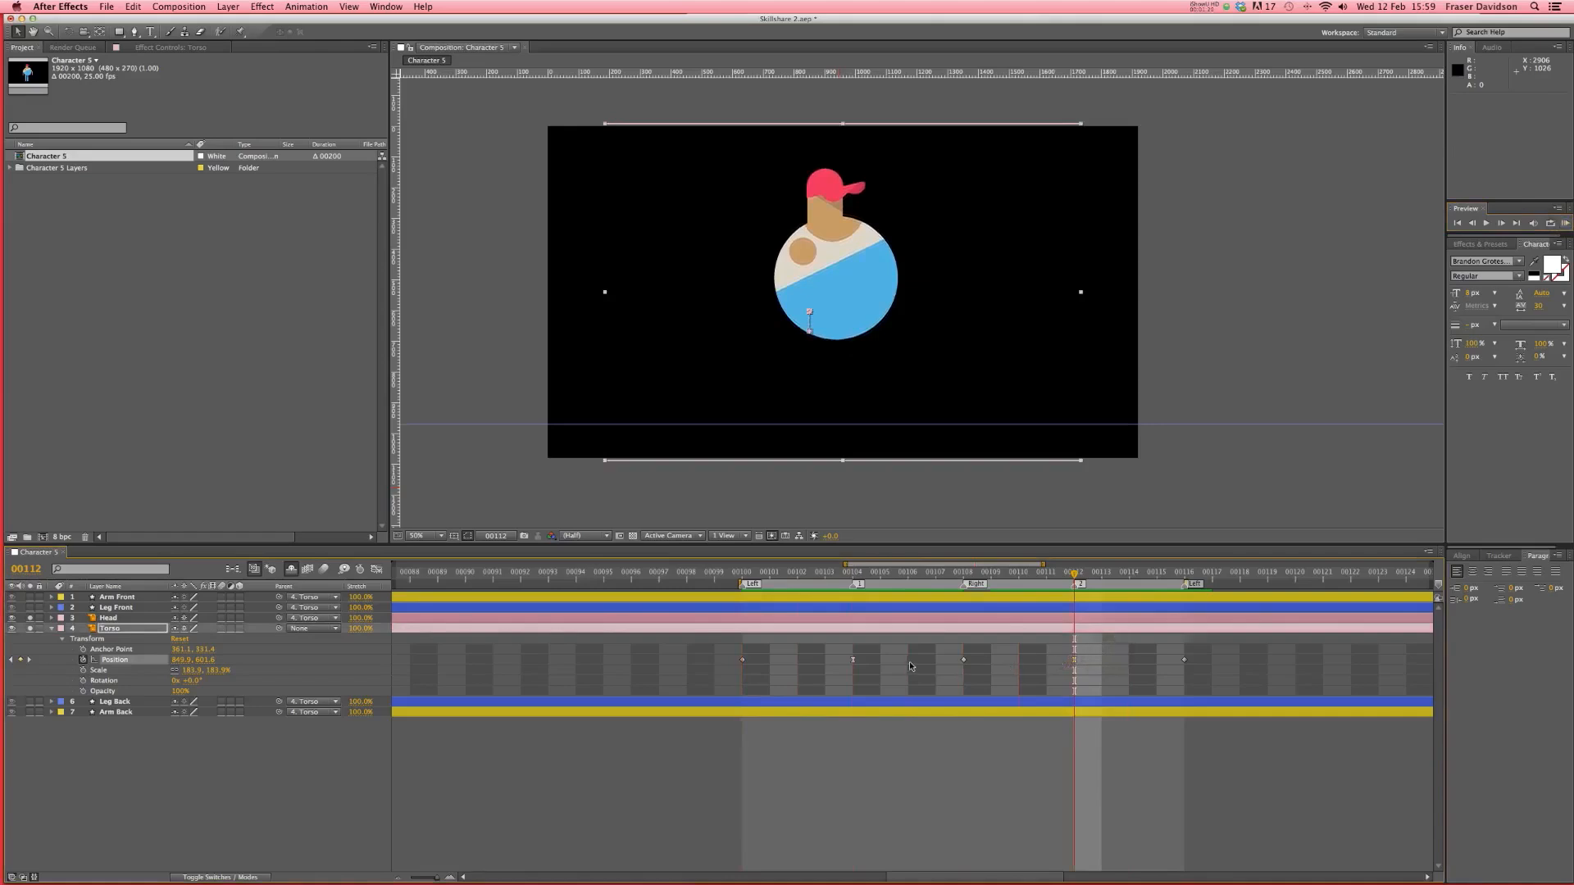
pyautogui.moveTo(880, 657); pyautogui.dragTo(836, 665)
pyautogui.click(319, 8)
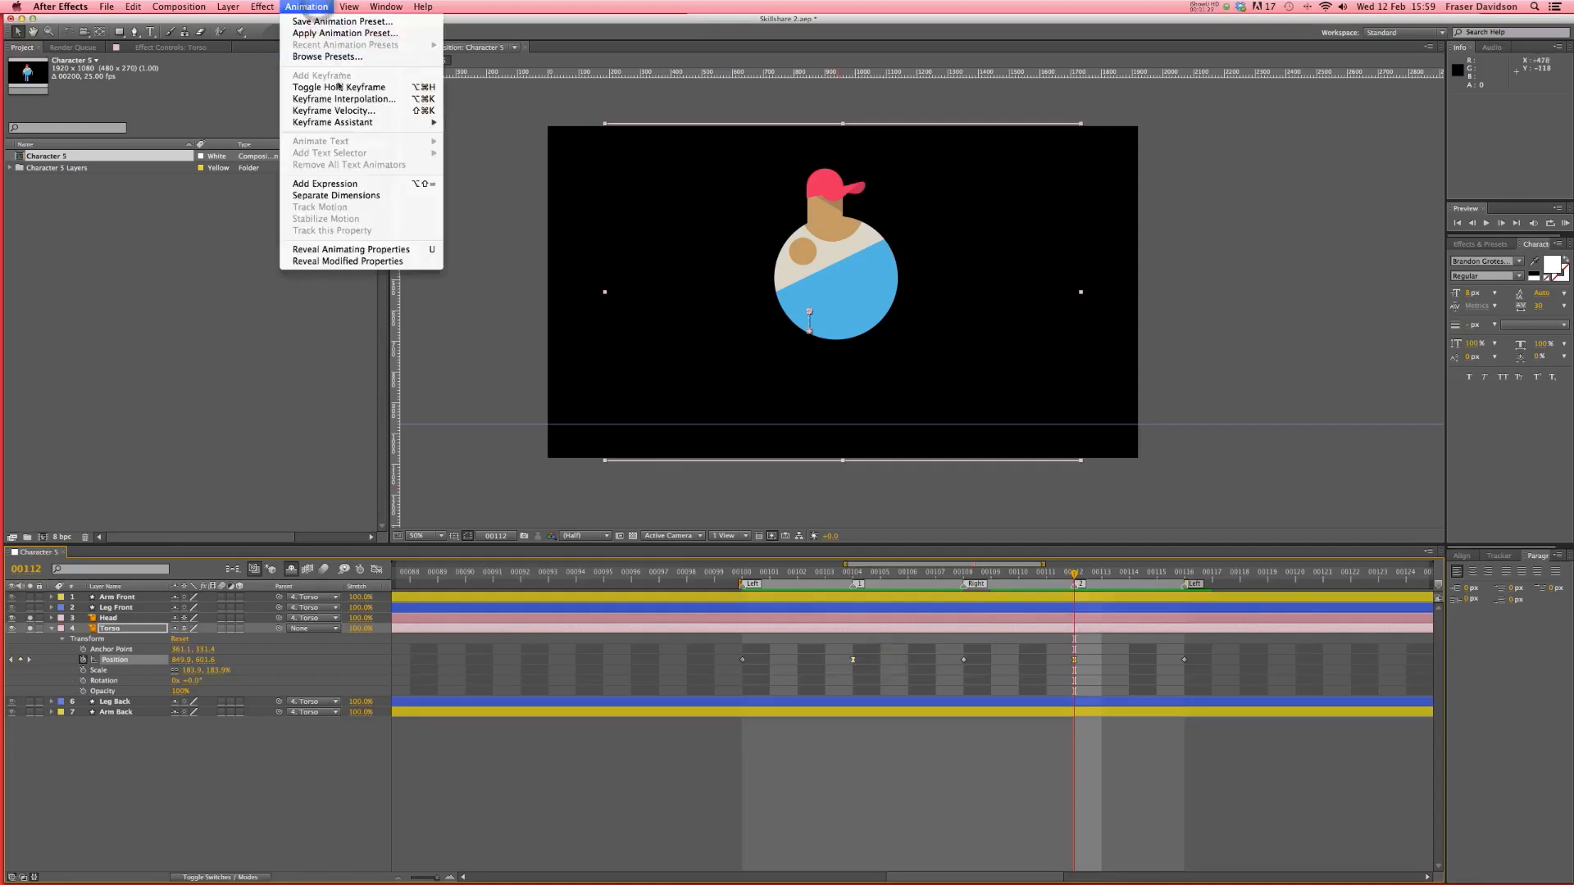
pyautogui.moveTo(343, 126)
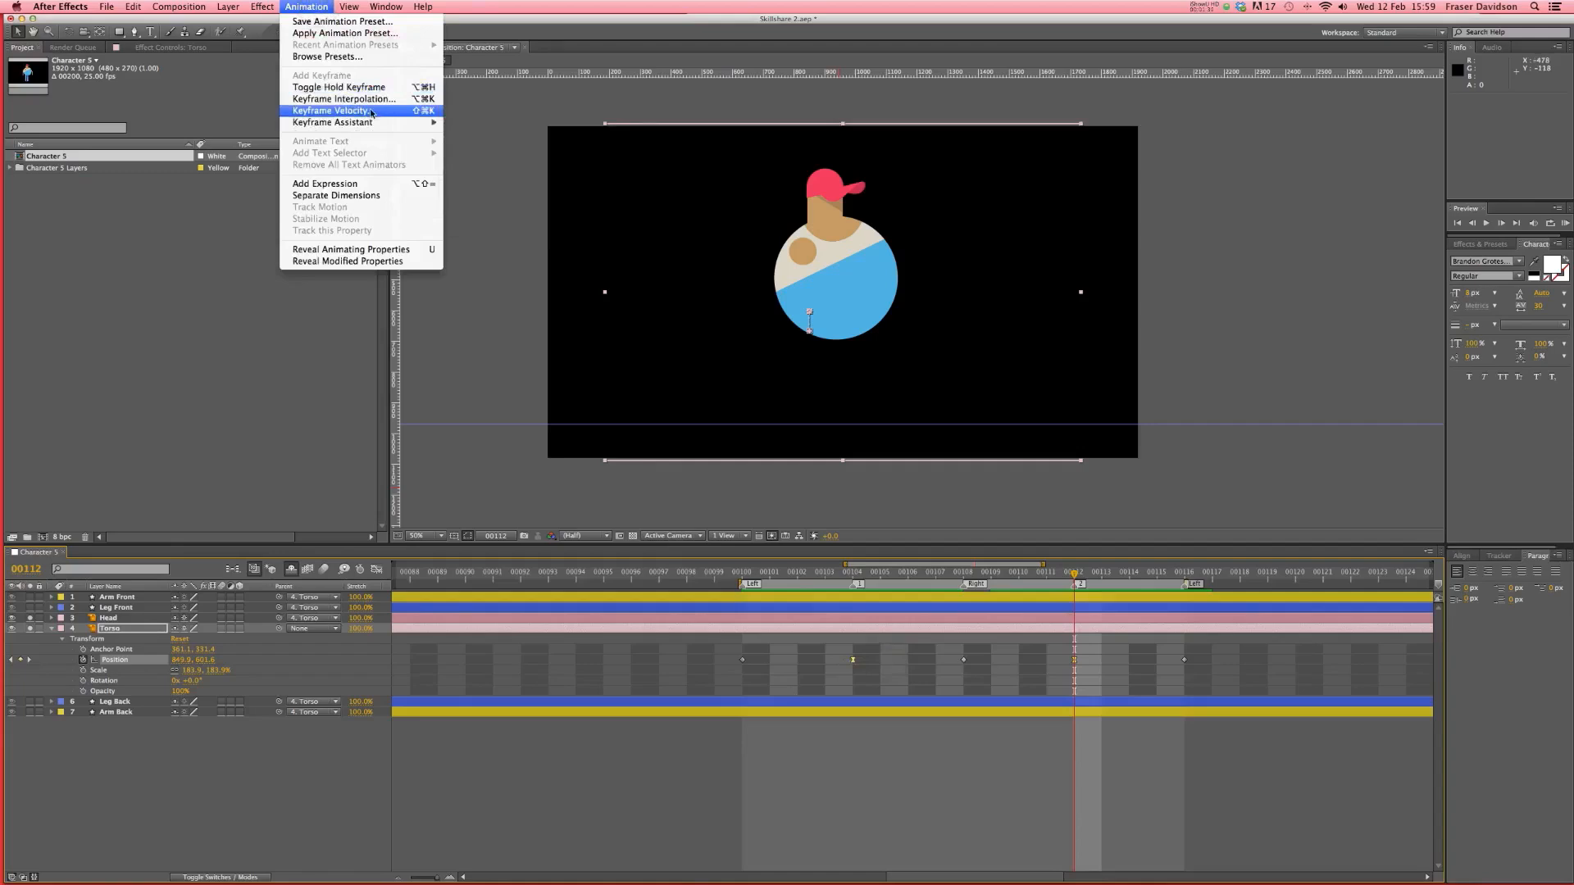
pyautogui.click(372, 113)
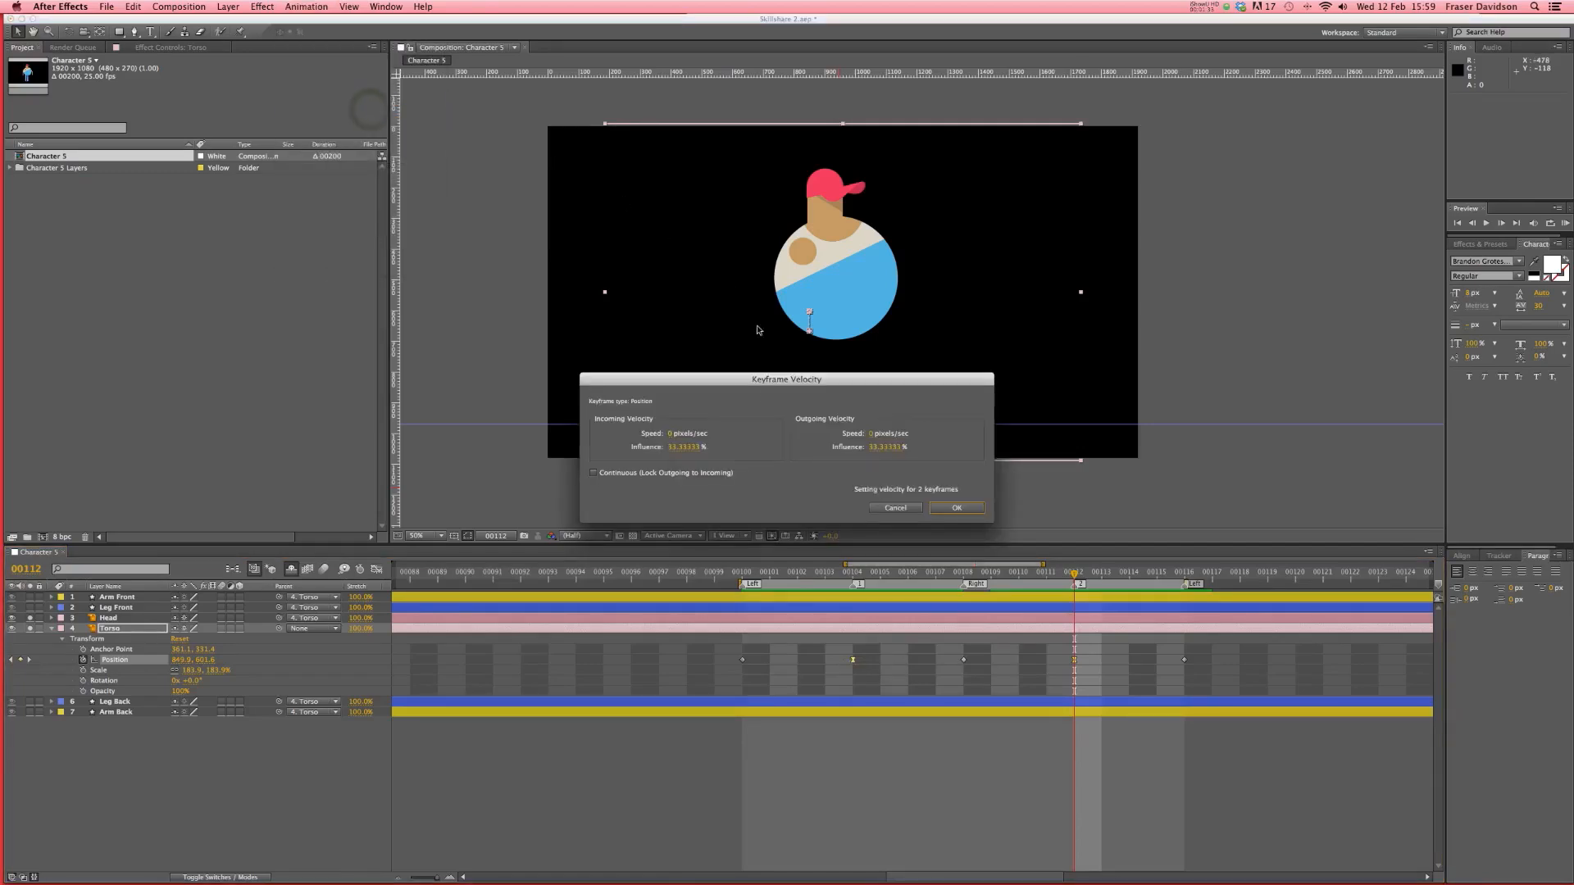
pyautogui.moveTo(770, 381); pyautogui.dragTo(783, 407)
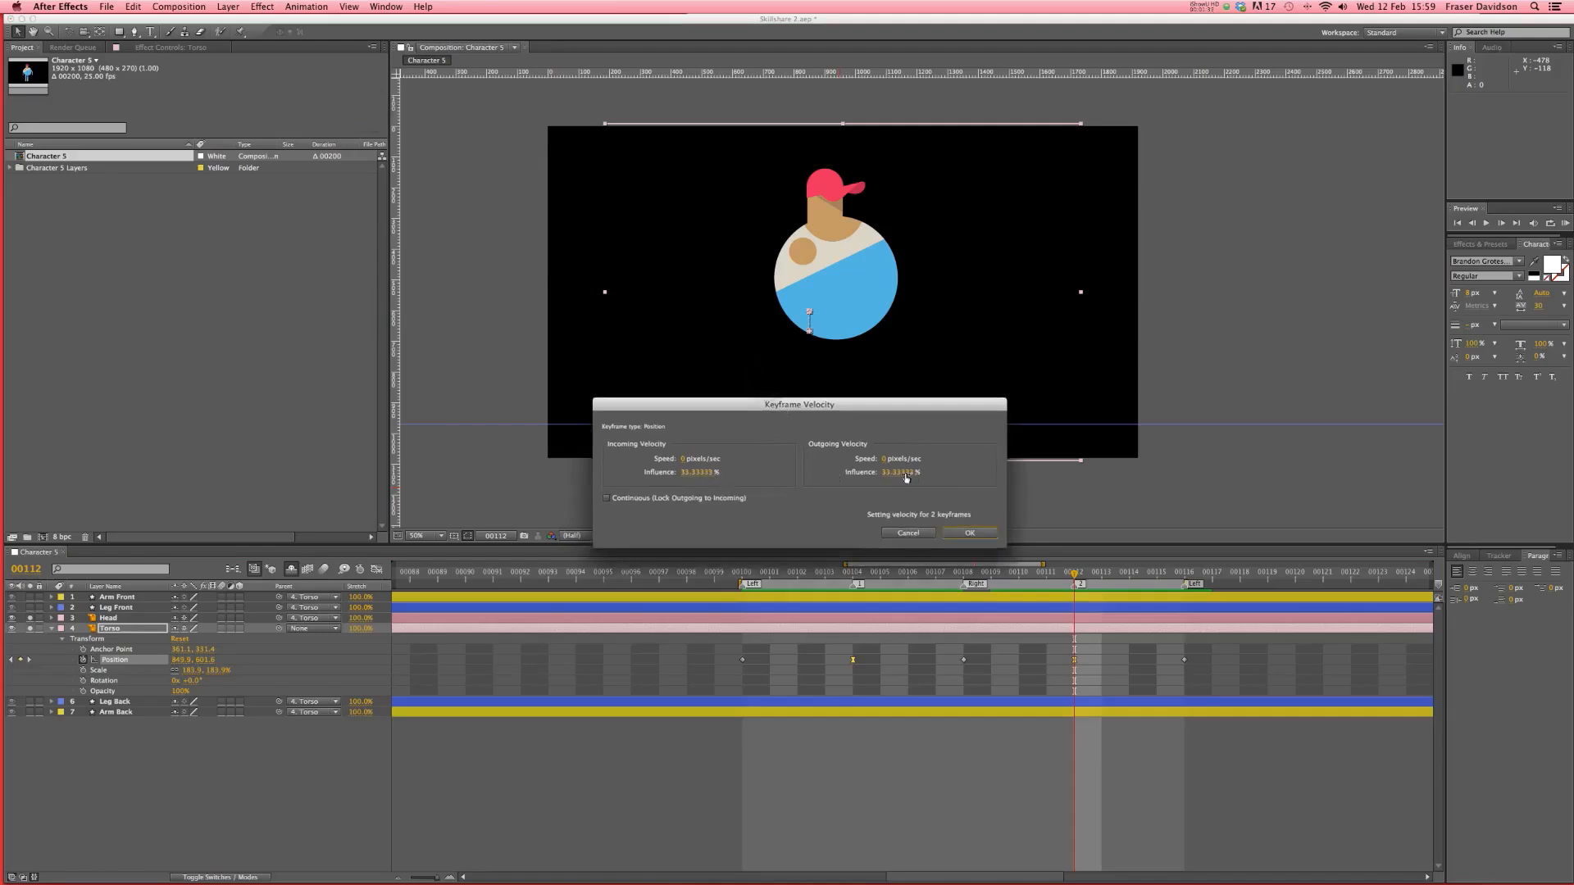
pyautogui.click(699, 474)
pyautogui.write('66')
pyautogui.click(886, 473)
pyautogui.write('66')
pyautogui.click(951, 534)
pyautogui.press('super+s')
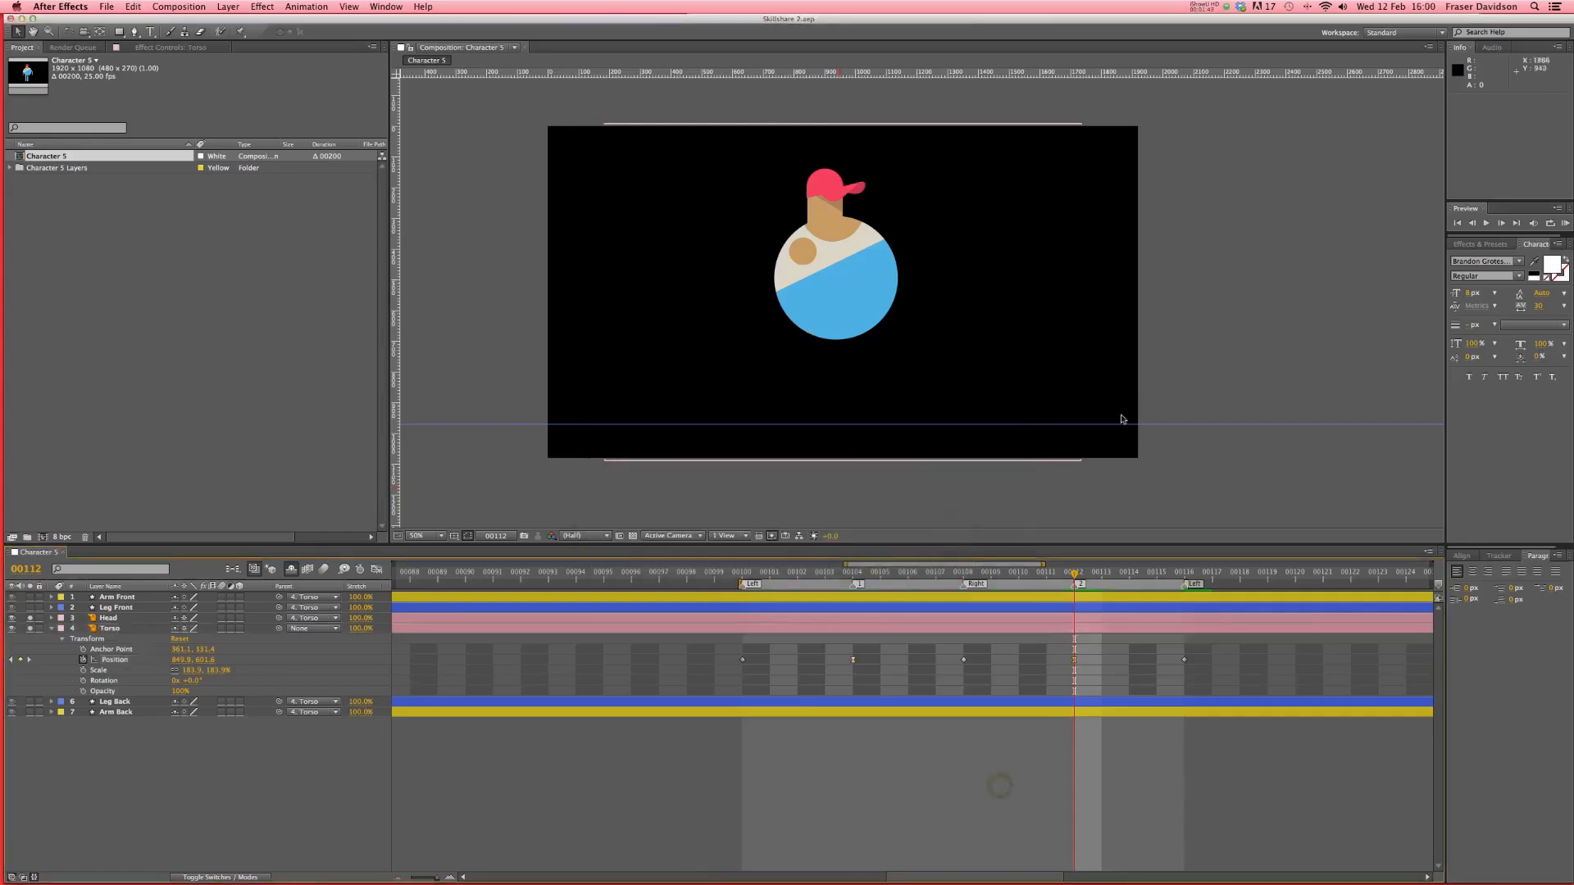
# - Preview the torso movement again with the stronger easing
pyautogui.click(1565, 224)
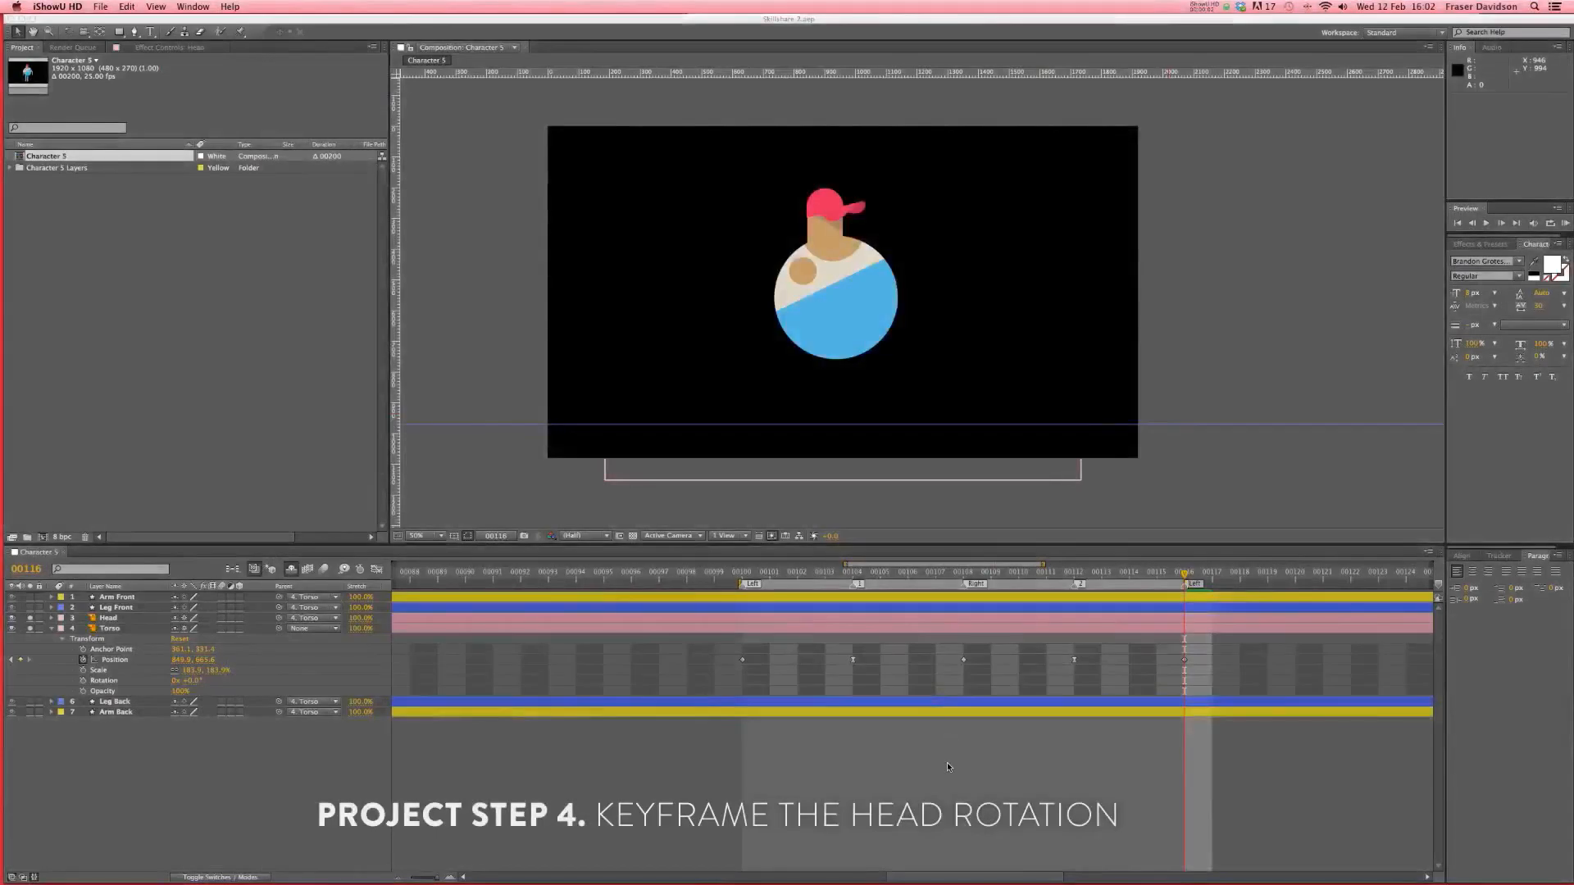
pyautogui.click(947, 762)
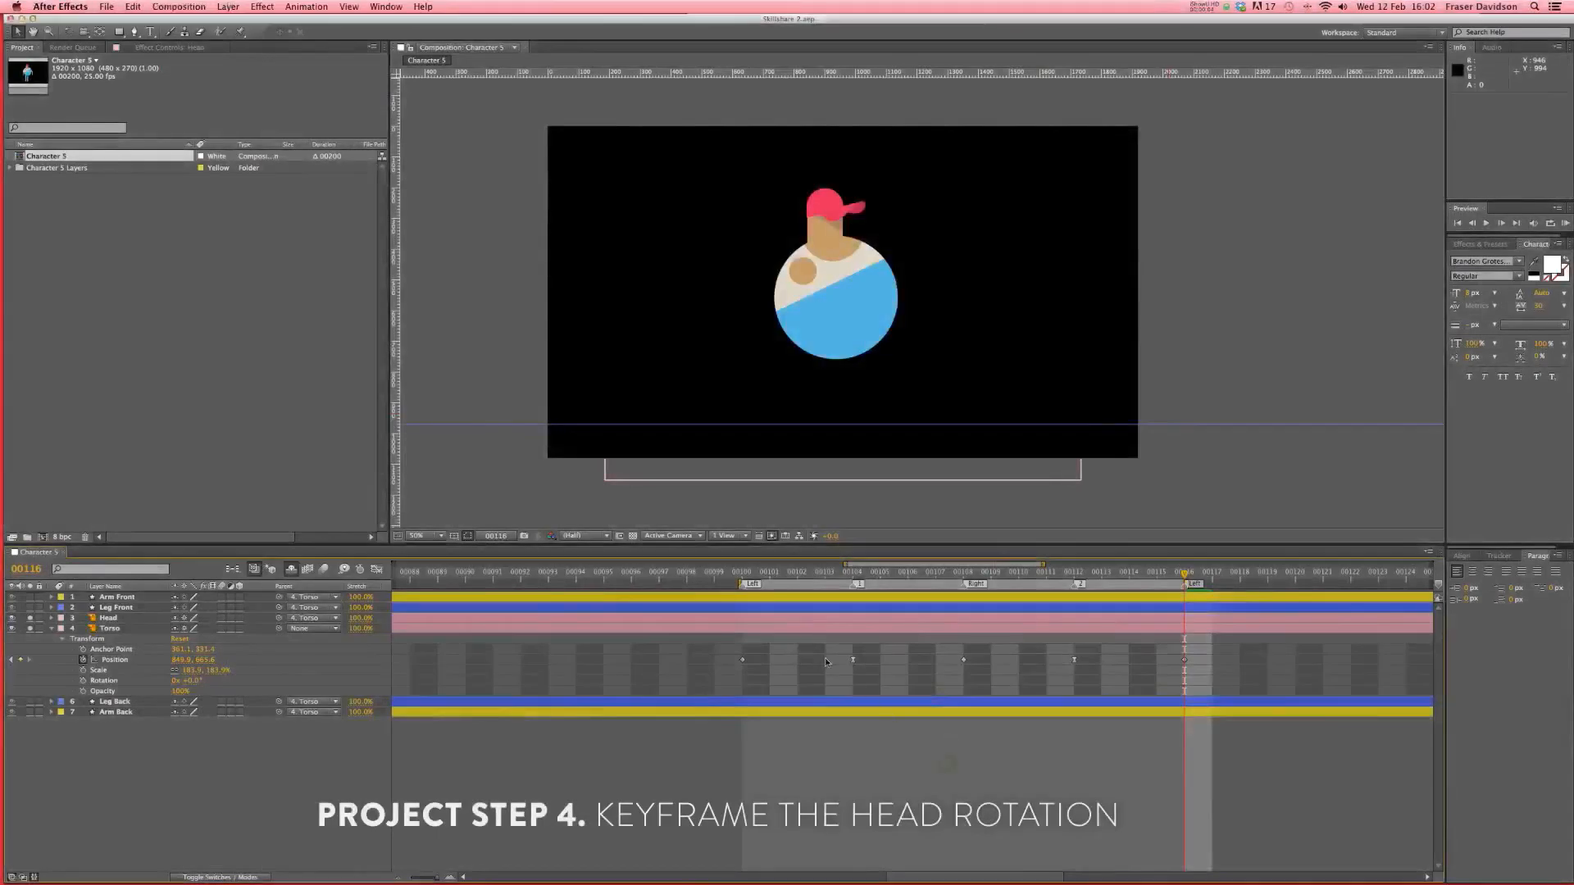
# - Rotate the Head about 4° at marker 1 (frame 104) and start keyframing its Rotation there
pyautogui.click(743, 576)
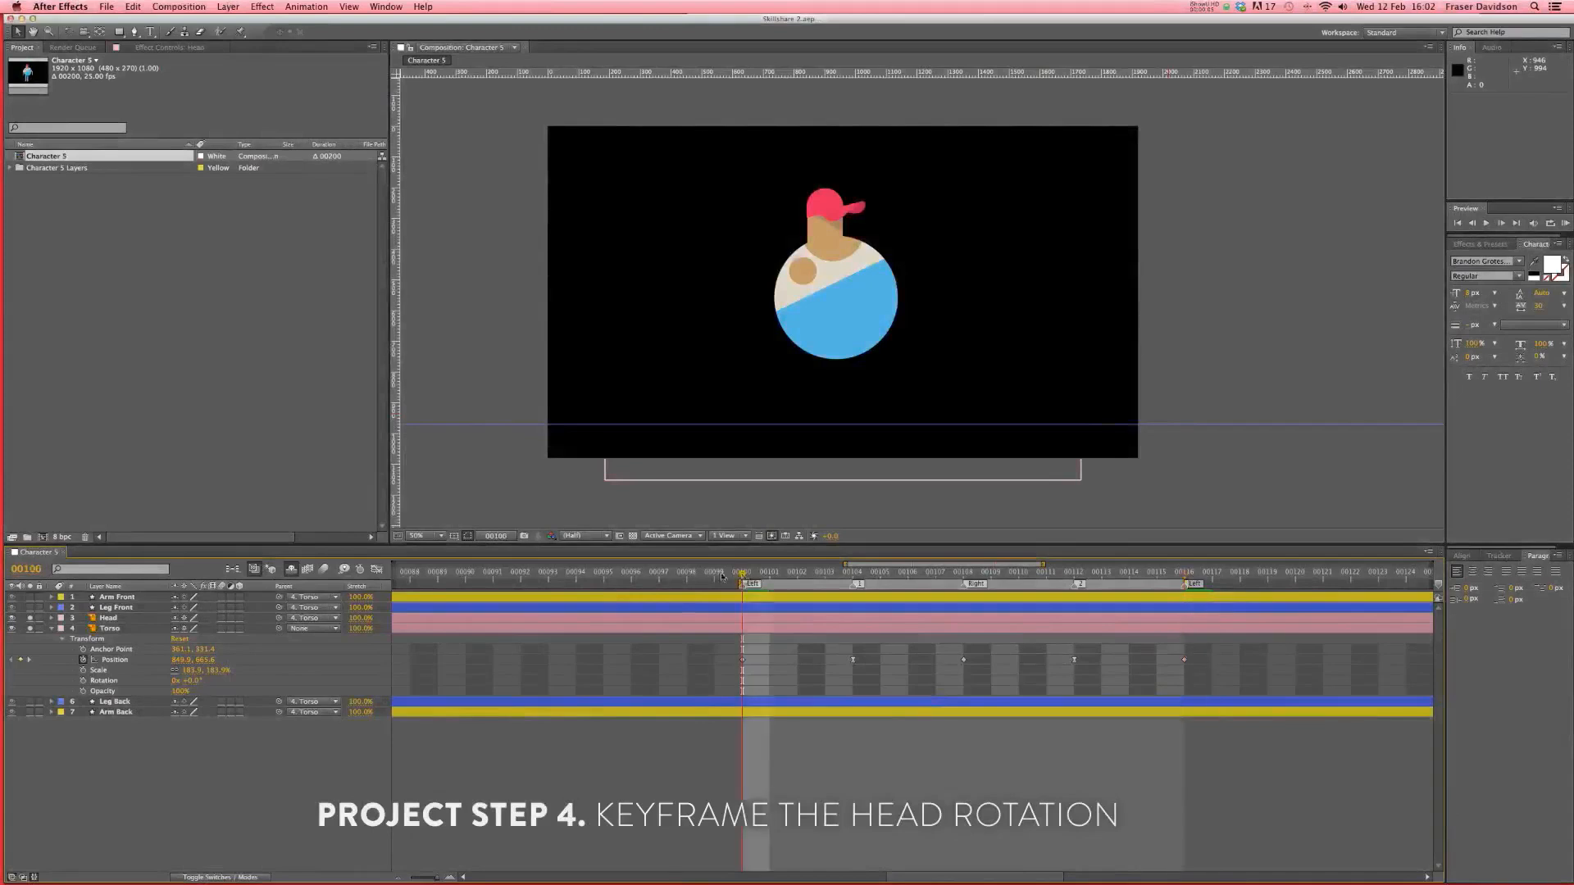
pyautogui.click(51, 619)
pyautogui.click(62, 629)
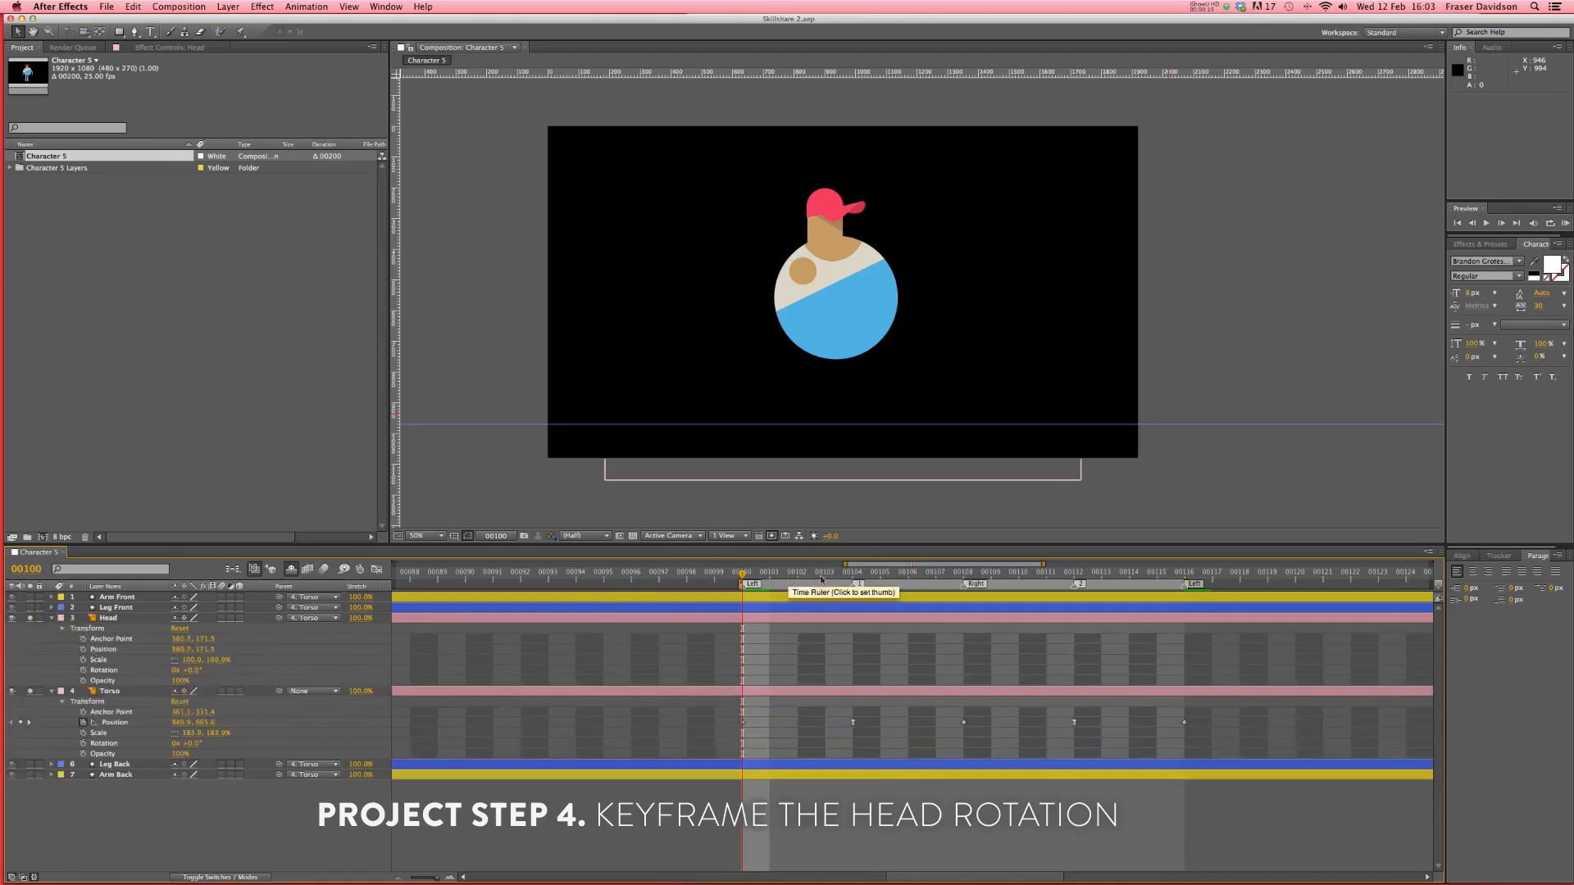
pyautogui.moveTo(854, 577)
pyautogui.mouseDown()
pyautogui.moveTo(891, 591)
pyautogui.moveTo(859, 593)
pyautogui.mouseUp()
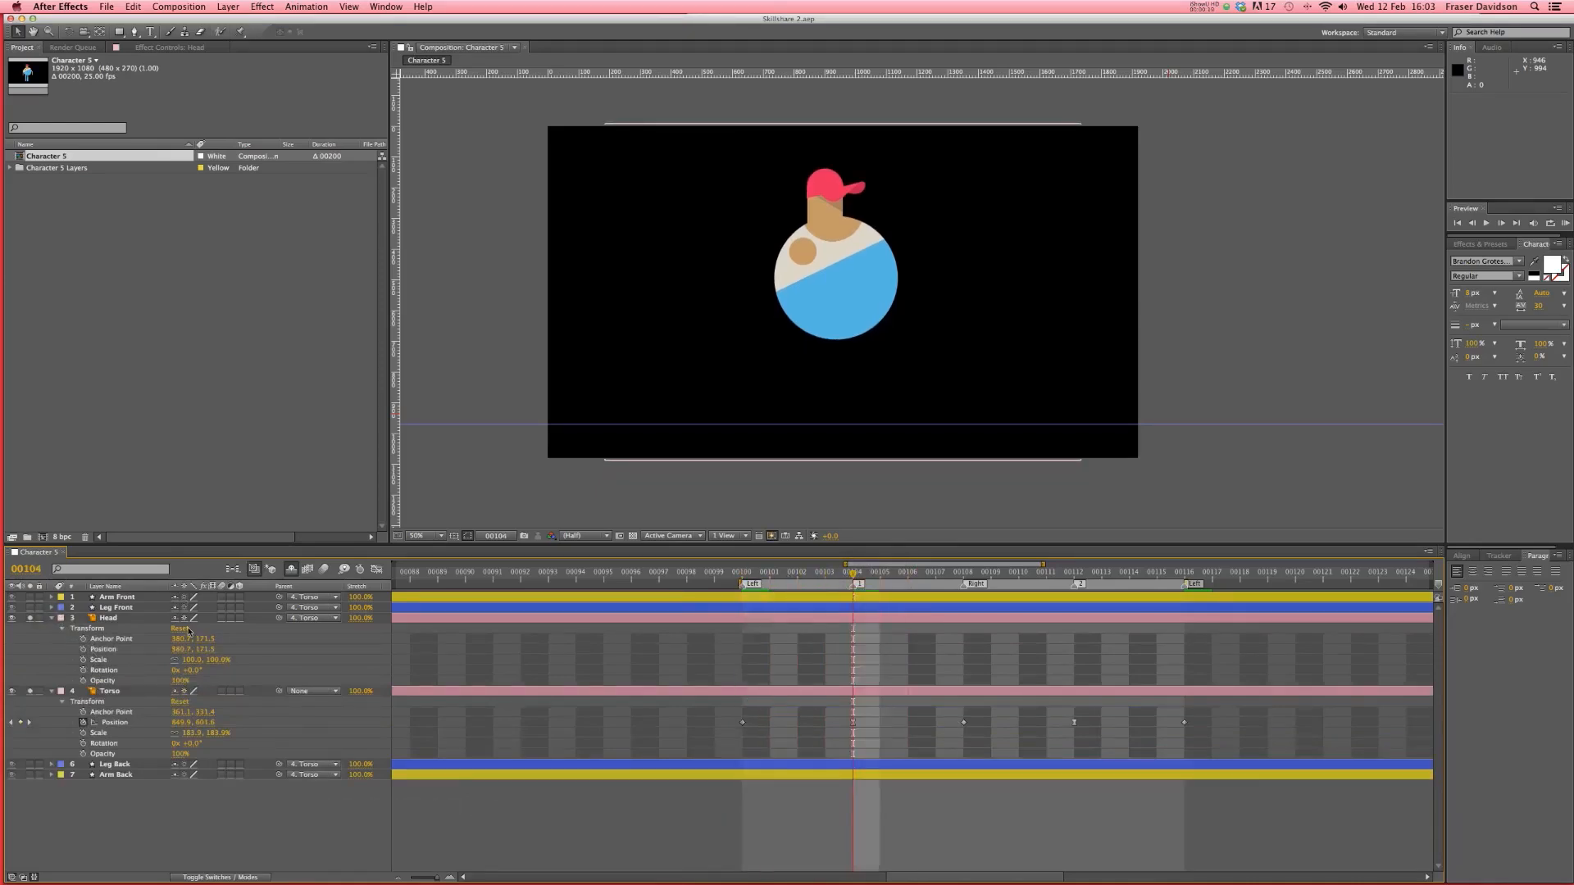
pyautogui.click(194, 669)
pyautogui.moveTo(193, 670); pyautogui.dragTo(216, 668)
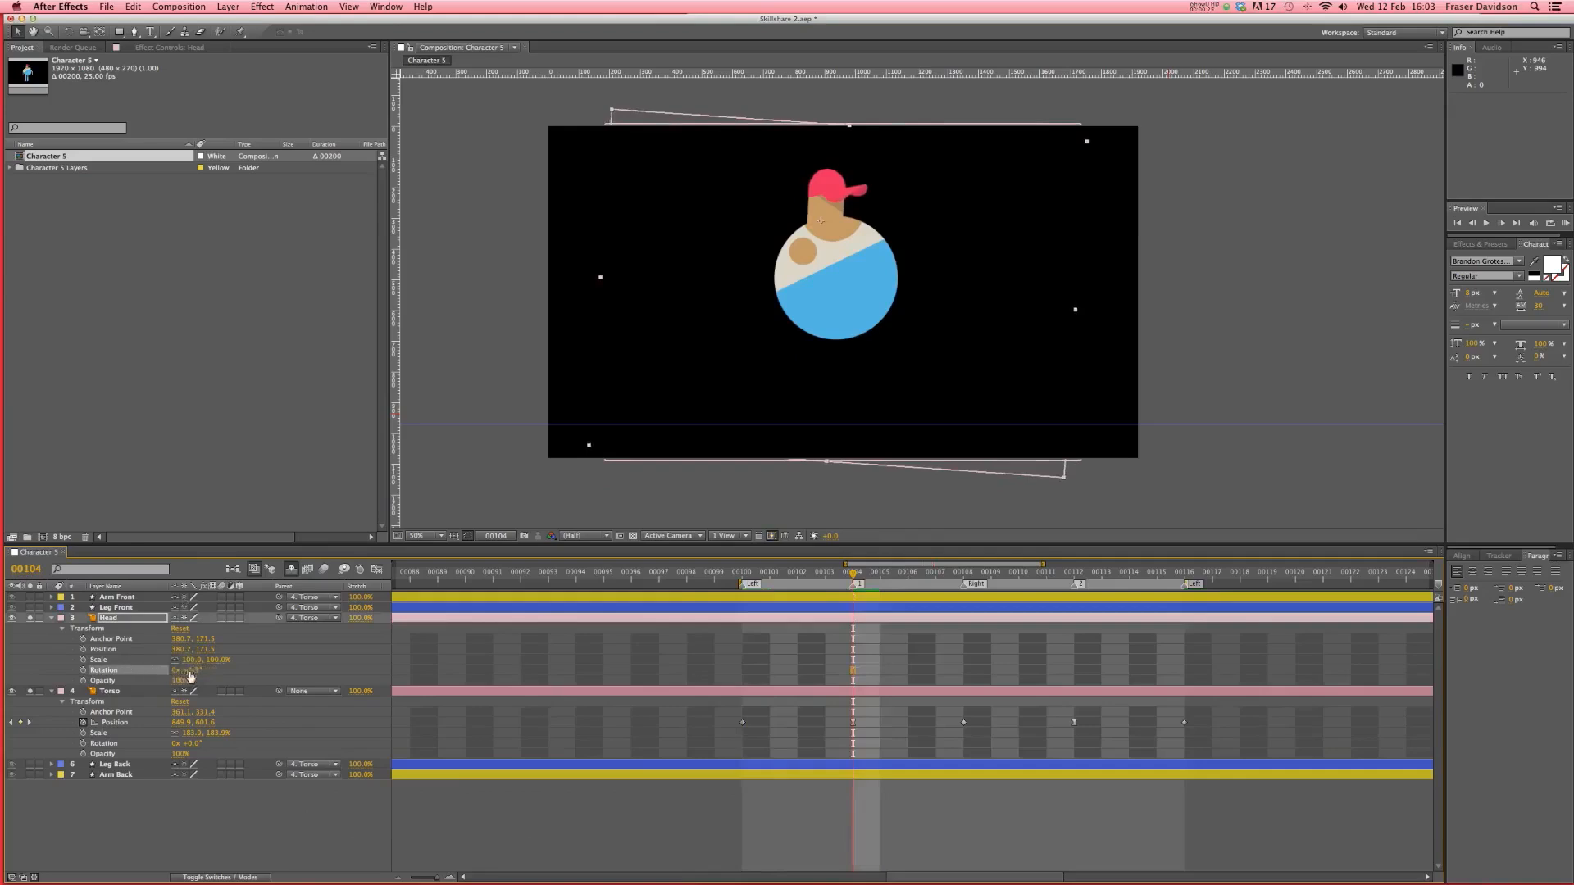
pyautogui.click(83, 671)
# - Add a Head Rotation keyframe with the same angle at marker 2, frame 112
pyautogui.click(1074, 578)
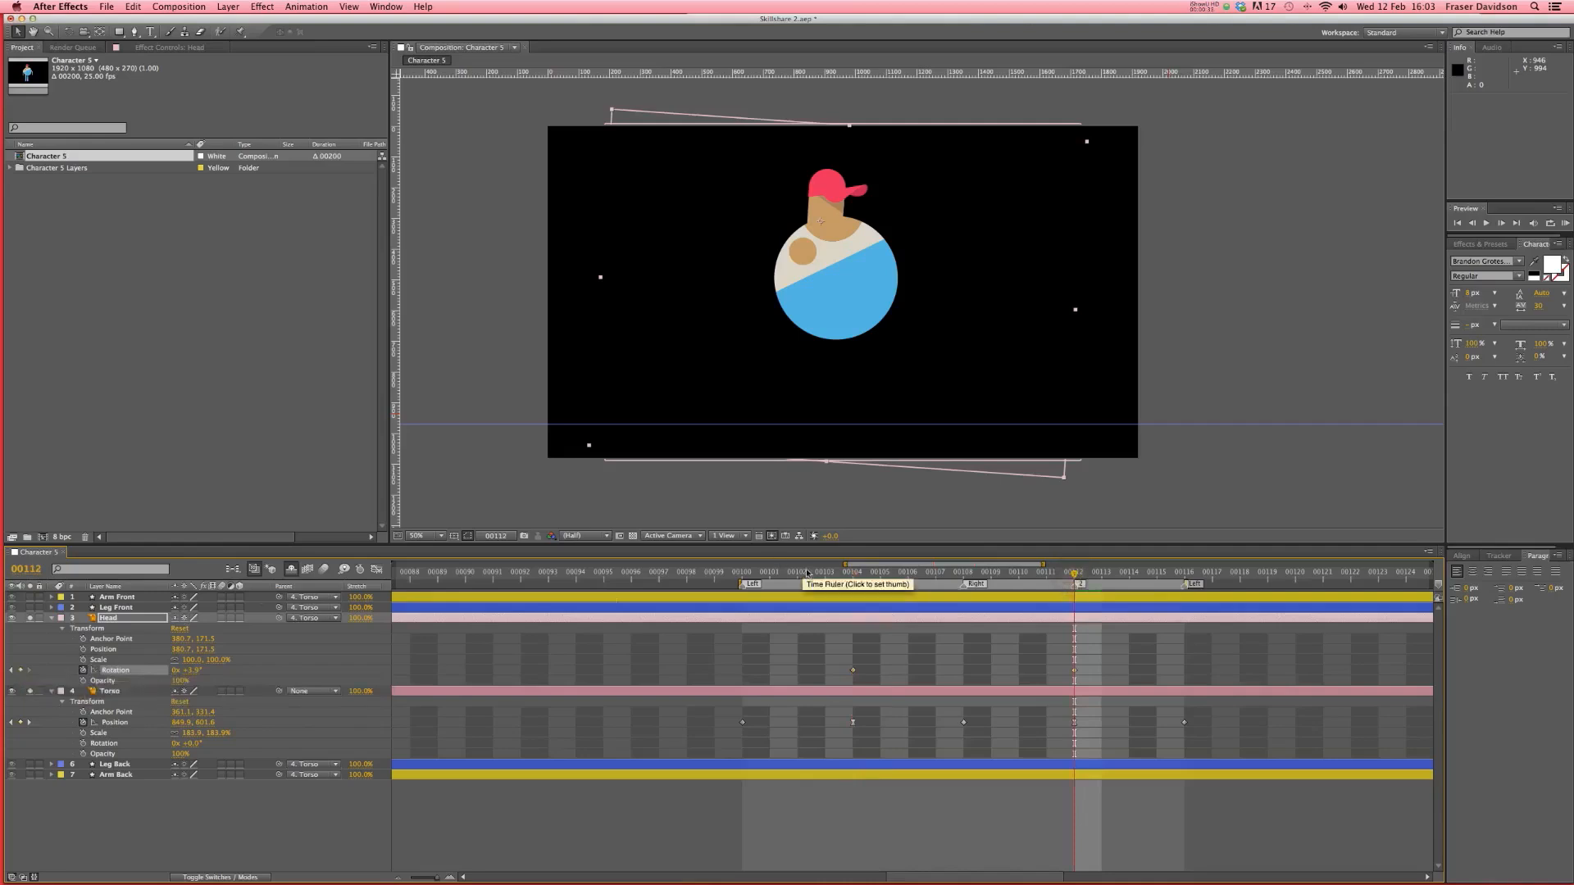
pyautogui.click(849, 578)
pyautogui.click(1071, 586)
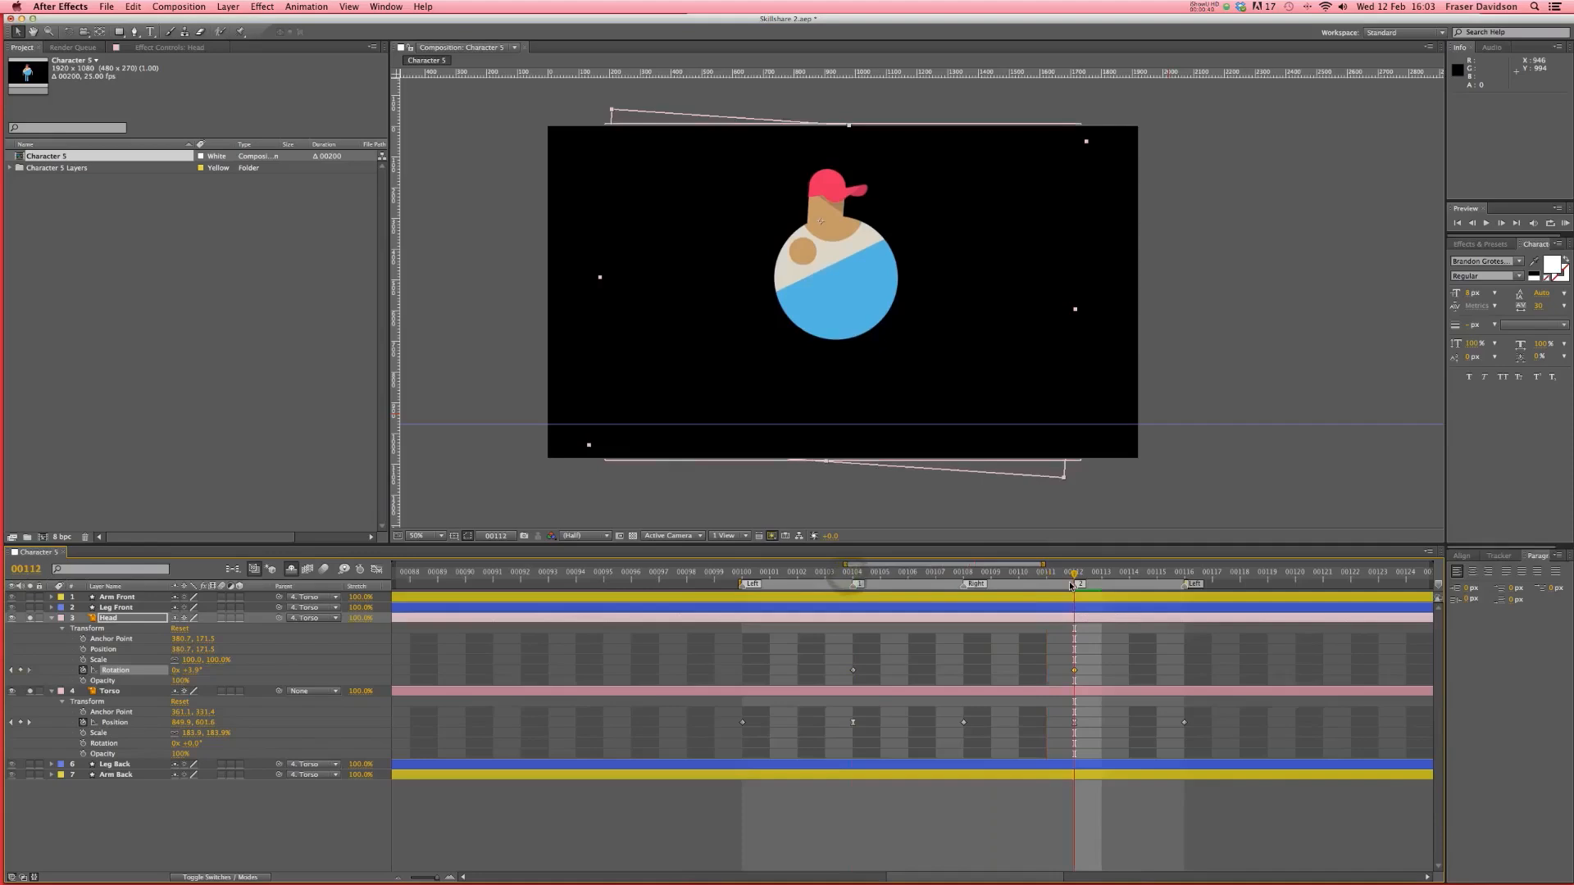
# - Keyframe the Head's Rotation at about -3° at the first Left marker, frame 100
pyautogui.moveTo(1071, 585); pyautogui.dragTo(751, 578)
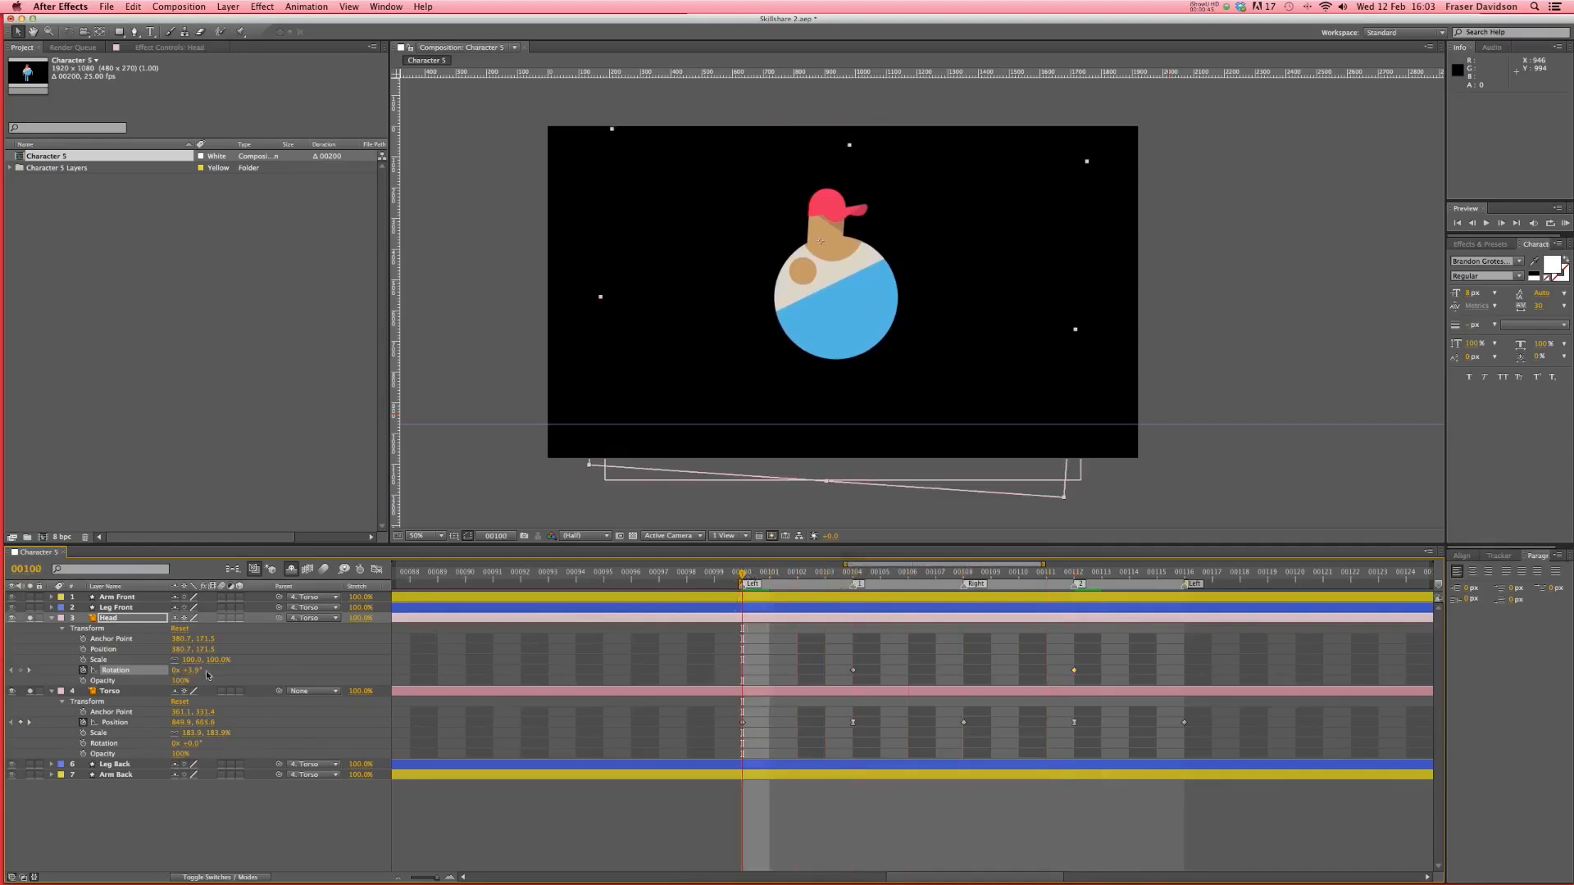
pyautogui.moveTo(810, 575); pyautogui.dragTo(743, 576)
pyautogui.click(756, 578)
pyautogui.click(743, 578)
pyautogui.moveTo(188, 669); pyautogui.dragTo(149, 671)
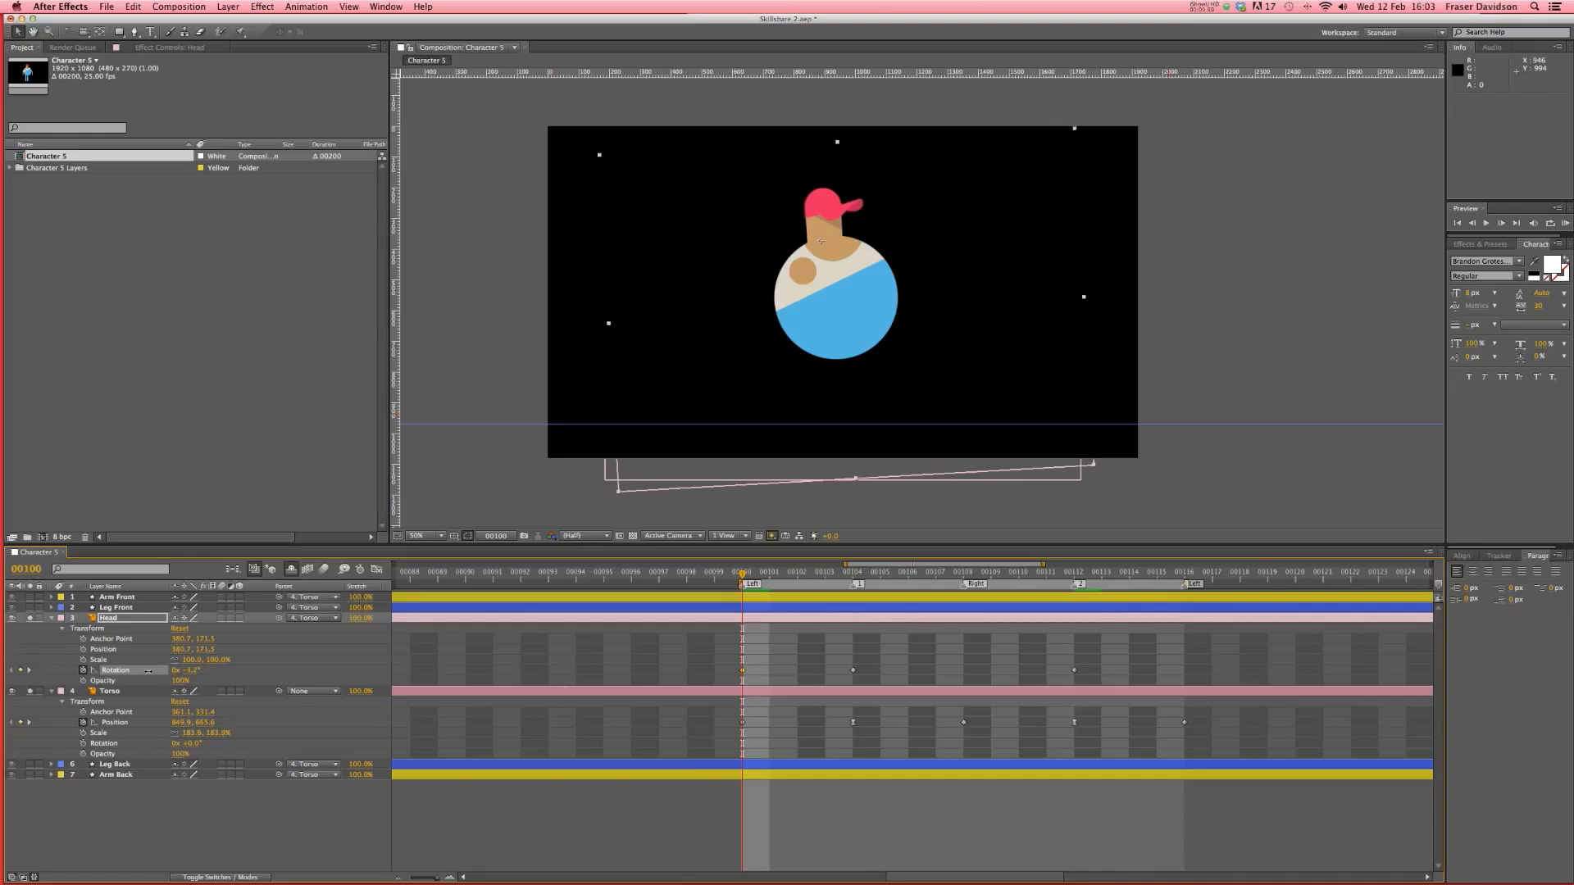
# - Copy the Head's Rotation keyframe from frame 100 and paste it at the Right marker, frame 108
pyautogui.moveTo(771, 656); pyautogui.dragTo(727, 674)
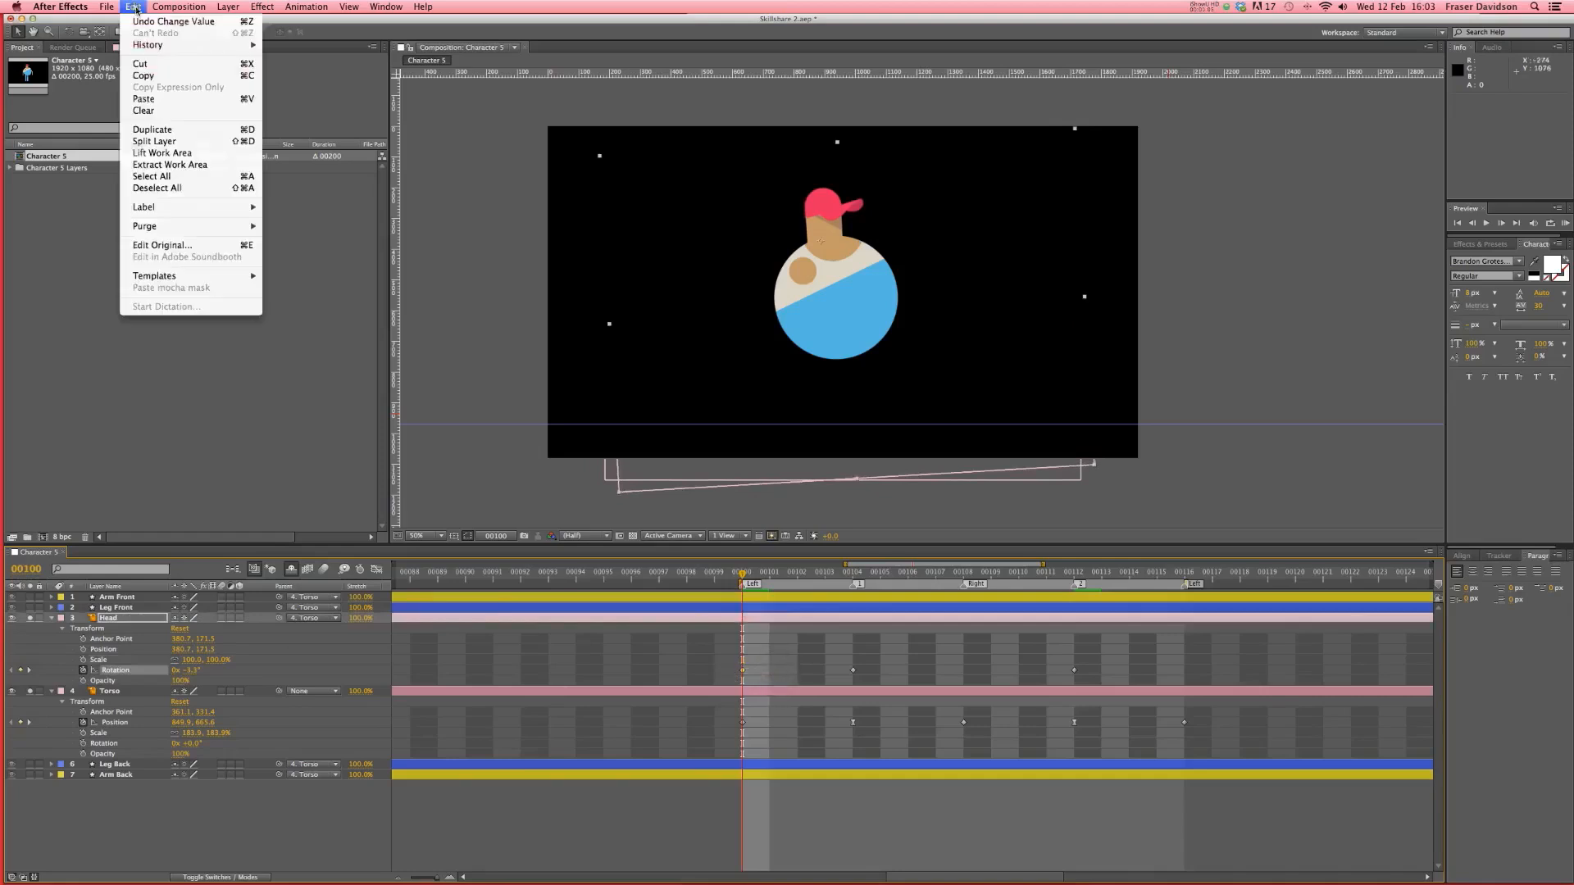
pyautogui.click(143, 75)
pyautogui.click(964, 575)
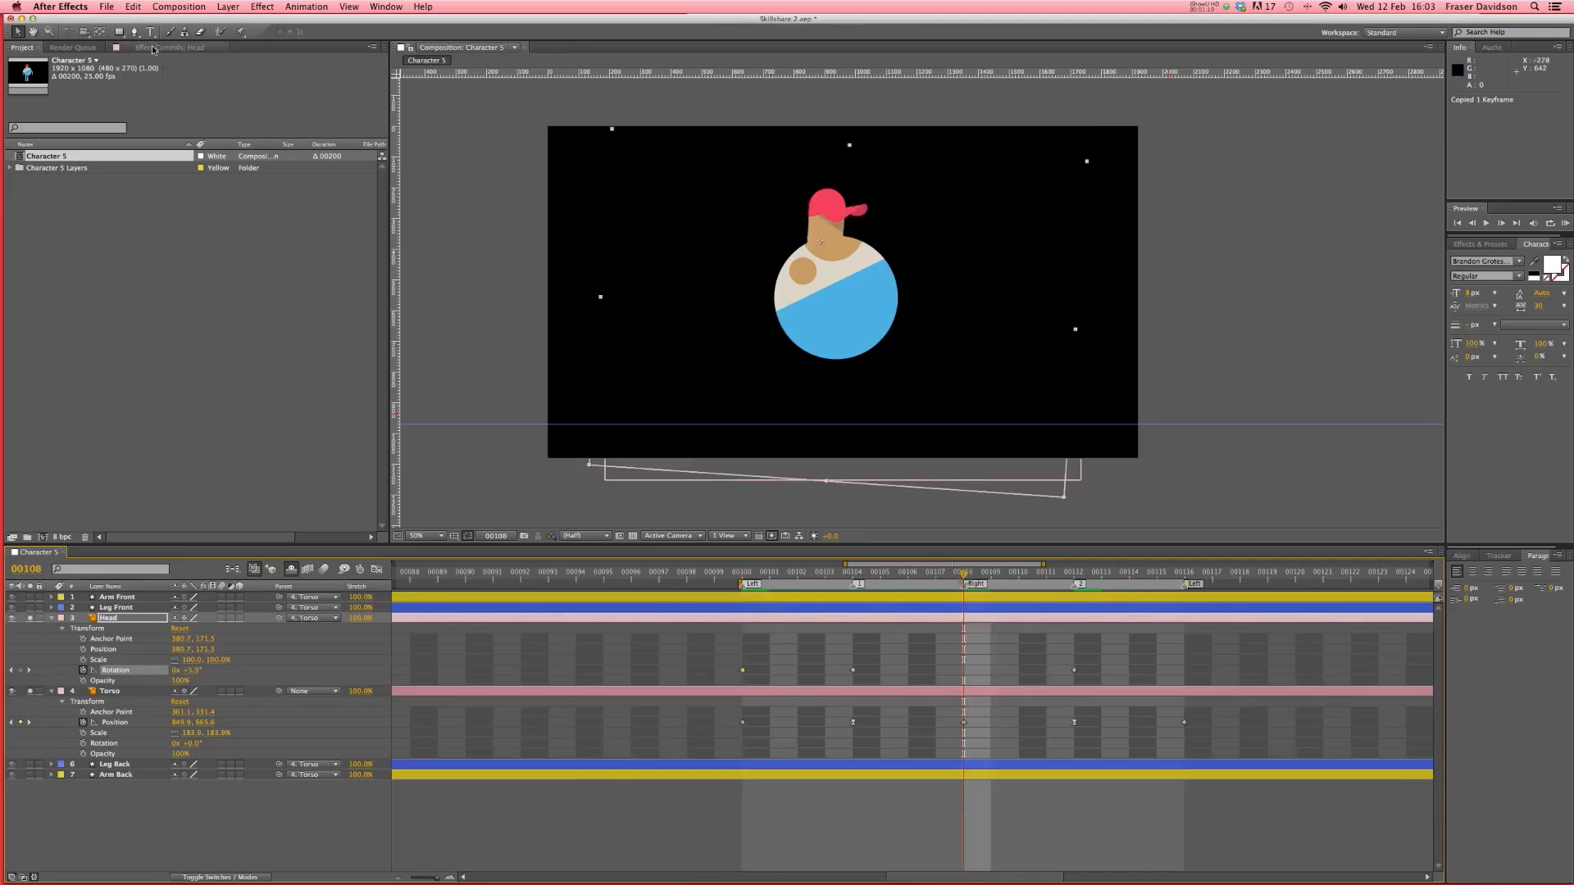
pyautogui.click(133, 6)
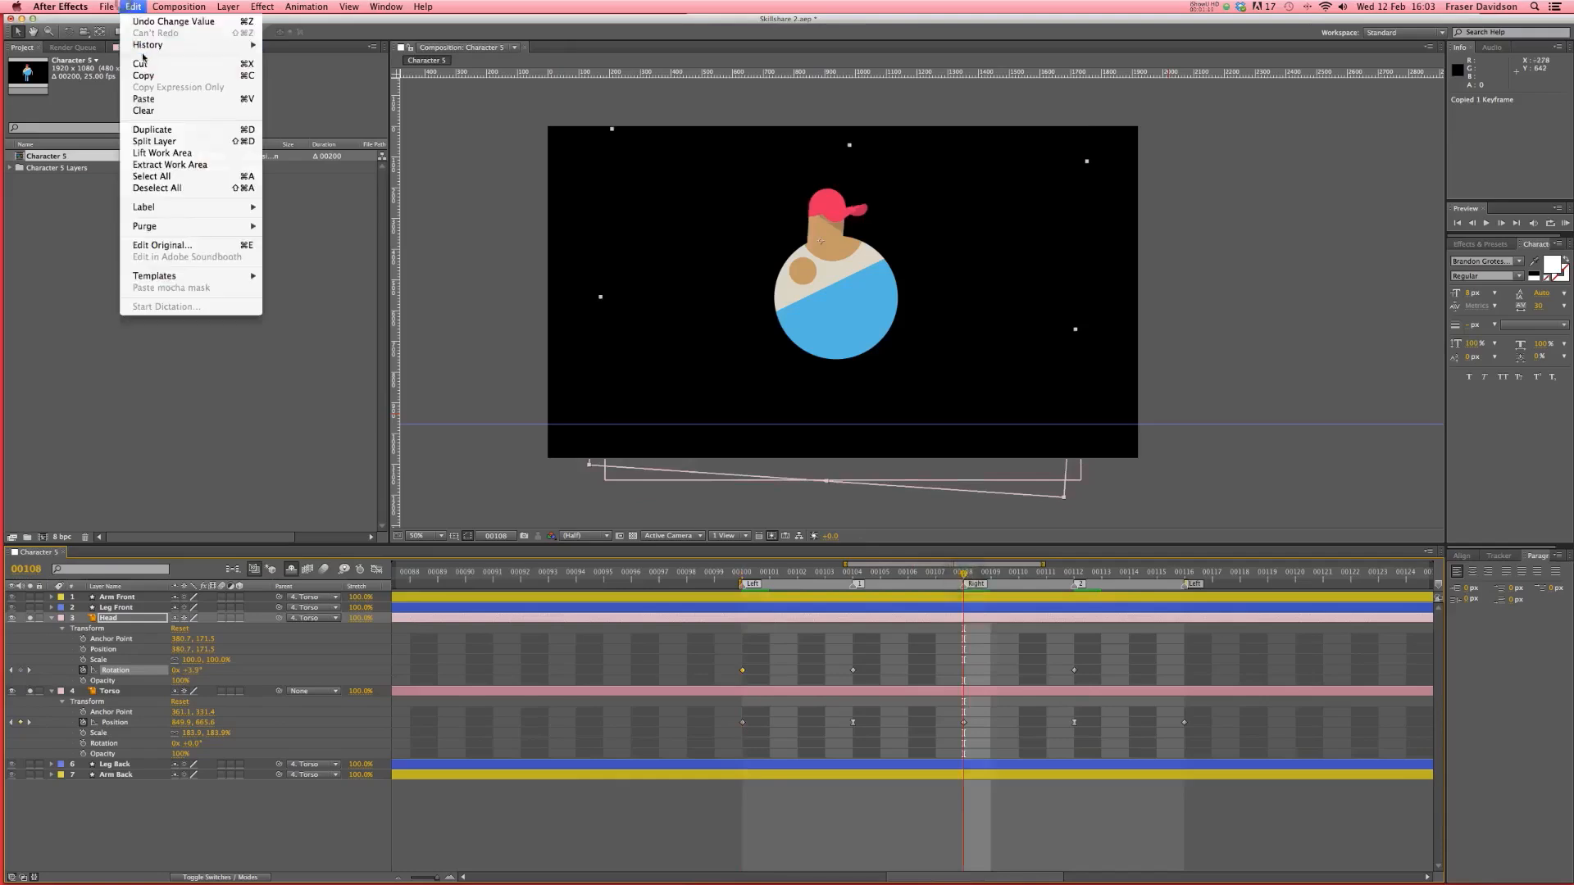
pyautogui.click(144, 98)
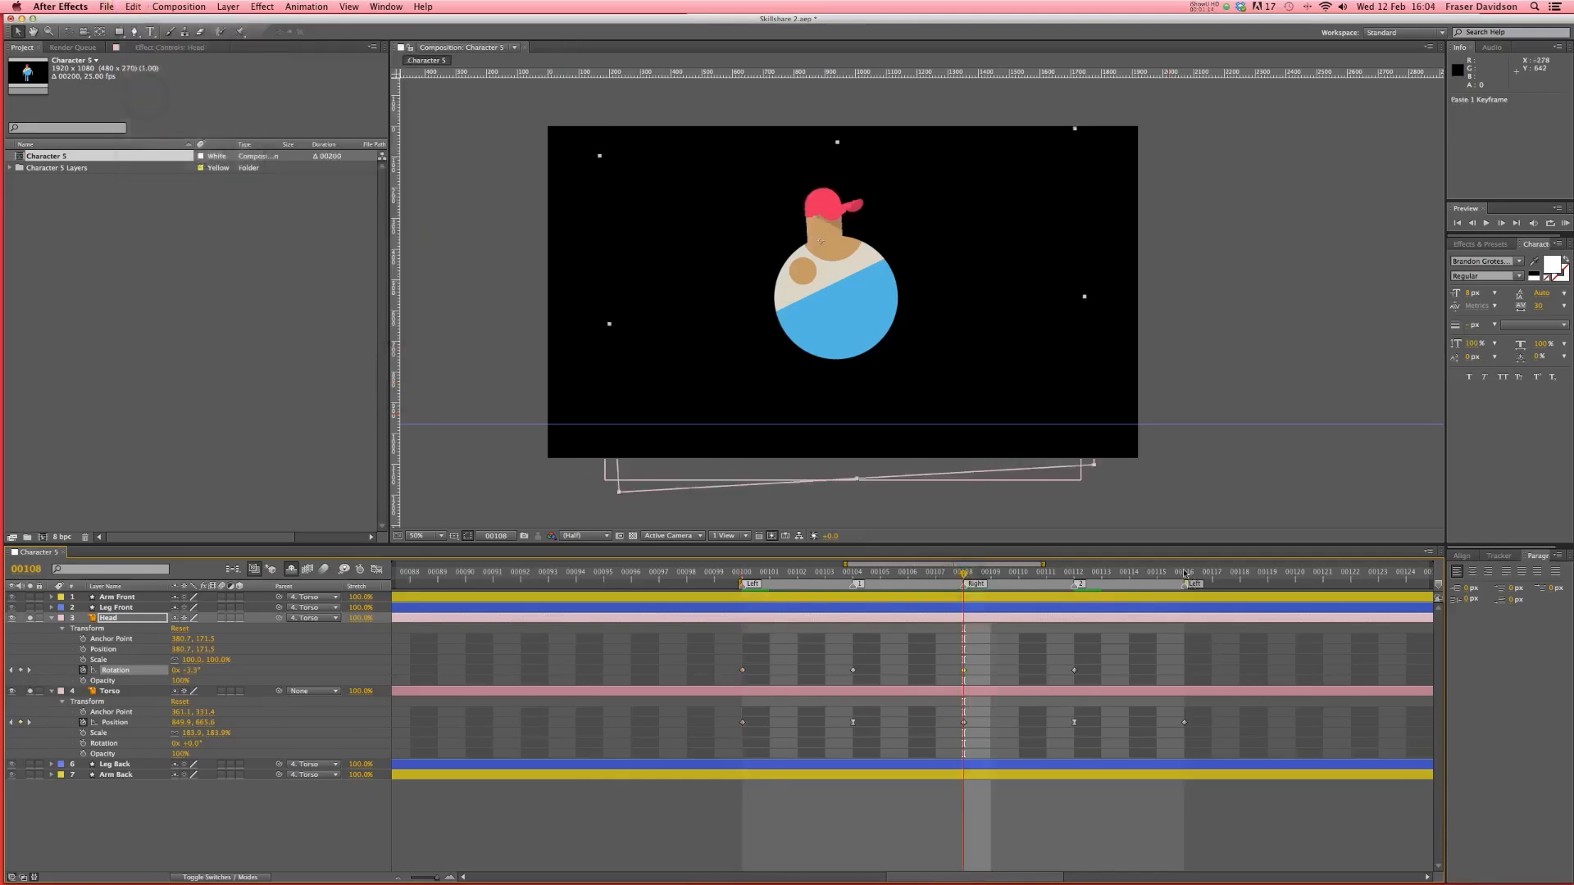
# - Paste the copied Rotation keyframe onto the Head at the second Left marker, frame 116
pyautogui.click(1186, 574)
pyautogui.click(133, 7)
pyautogui.click(145, 99)
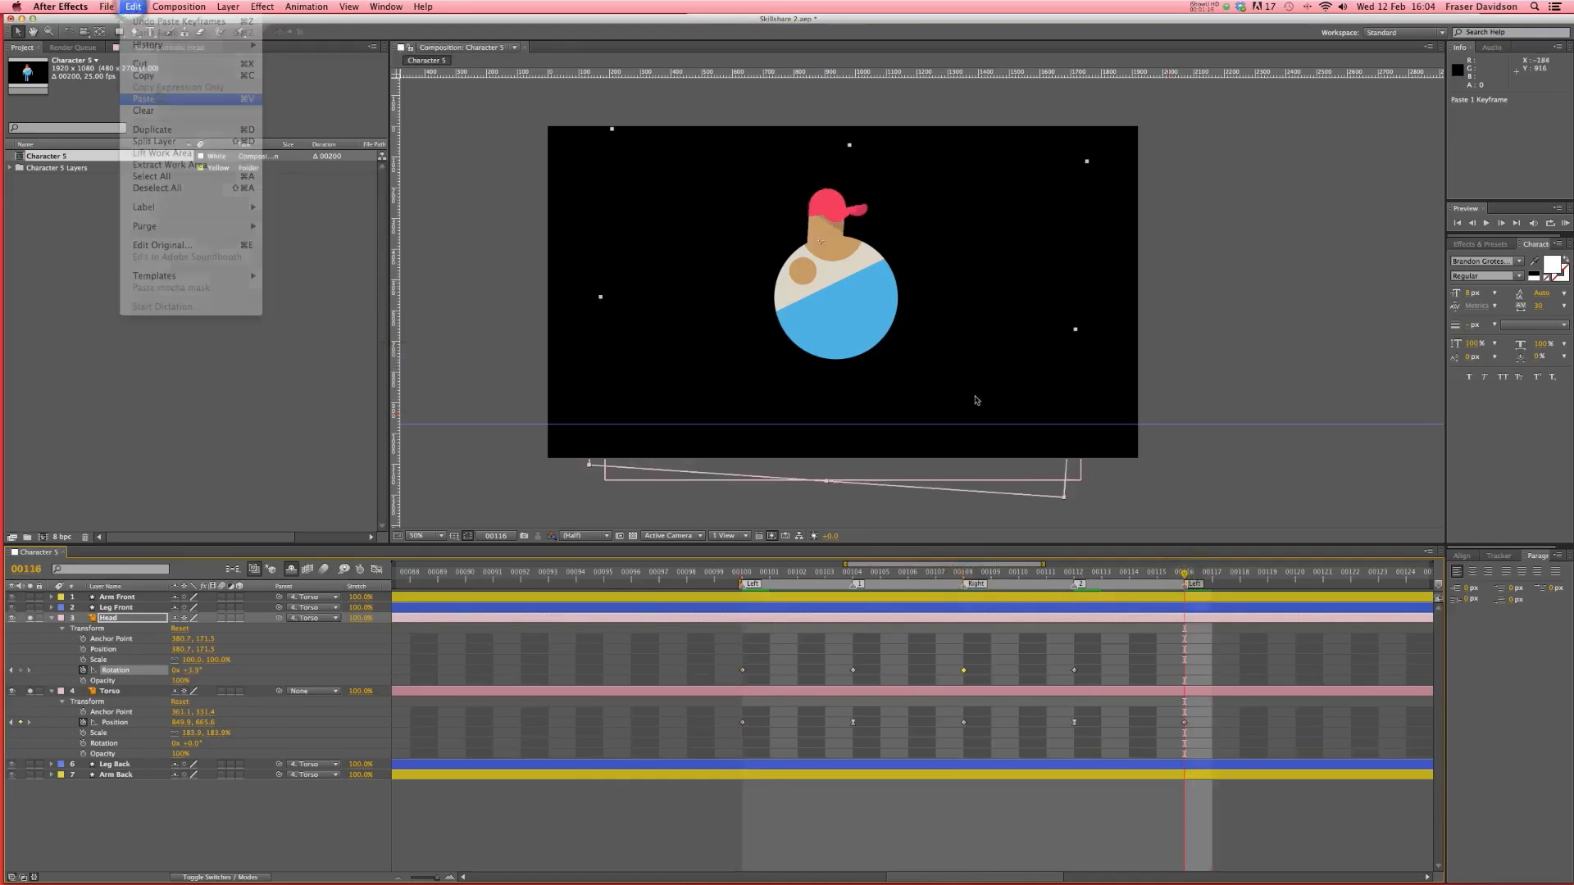
# - Save the project and play a RAM preview of the head rotation over the work area
pyautogui.click(1220, 672)
pyautogui.press('super+s')
pyautogui.press('space')
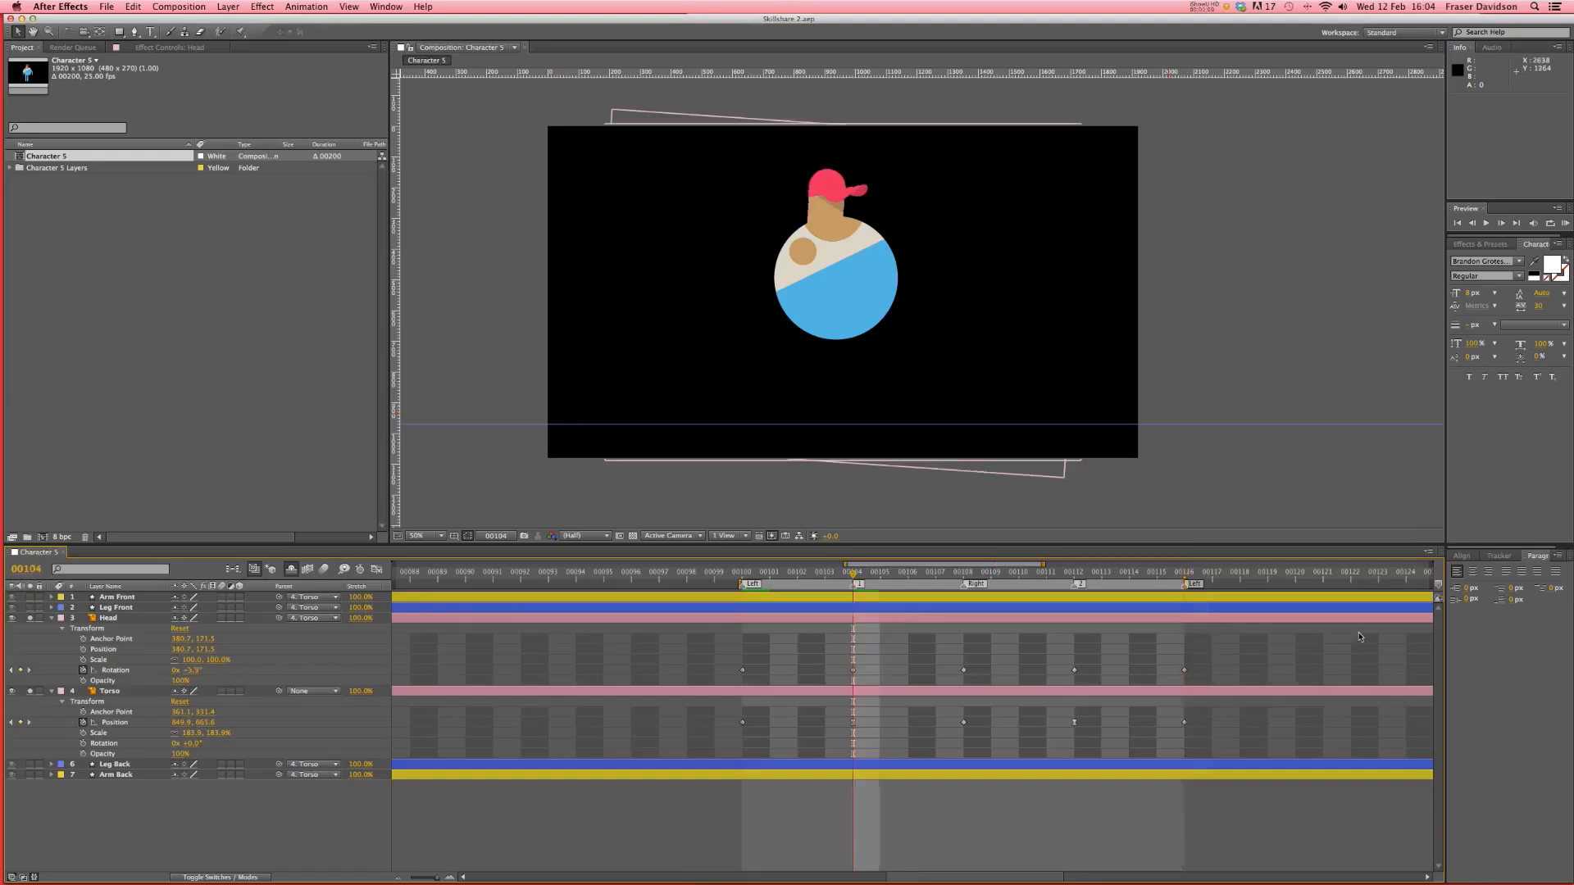
pyautogui.click(1567, 224)
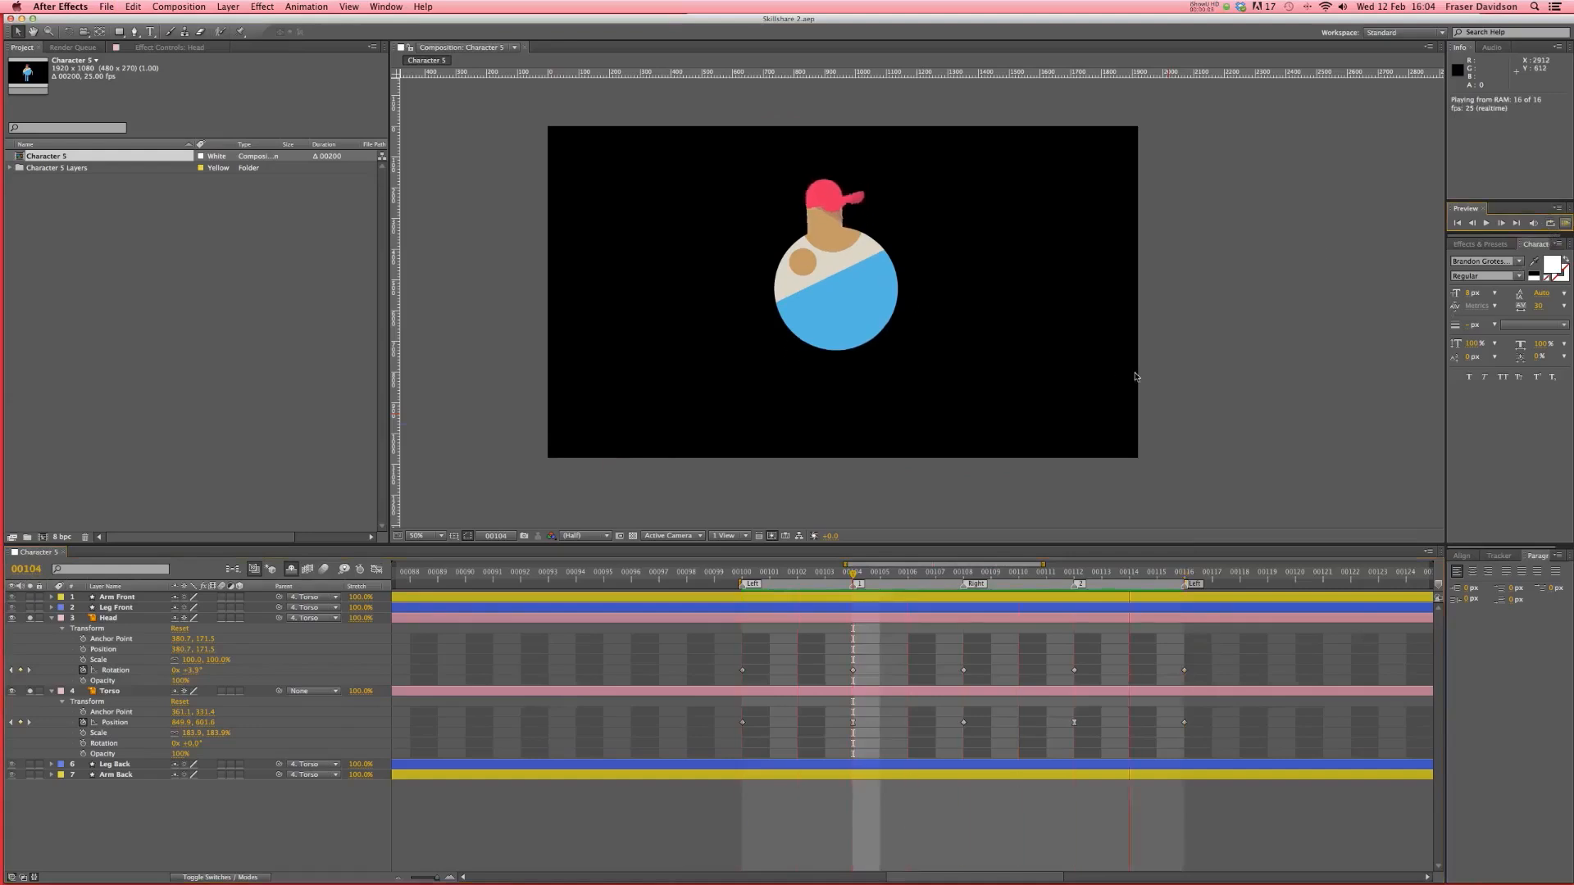
pyautogui.click(1565, 224)
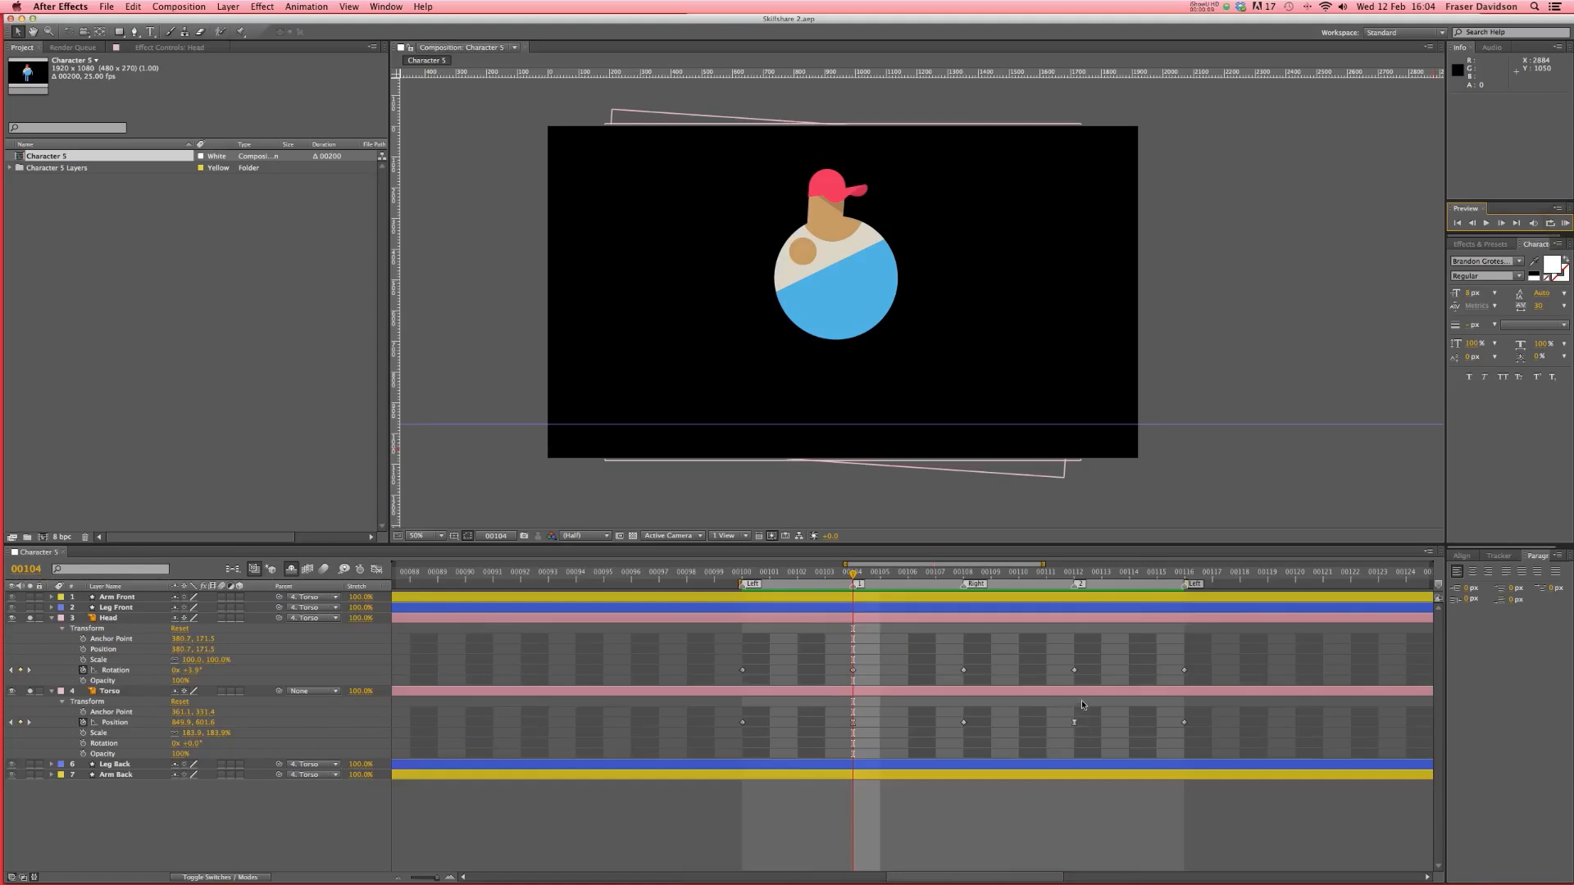
# - Apply Easy Ease to the Head's Rotation keyframes at markers 1 and 2, frames 104 and 112
pyautogui.click(1074, 670)
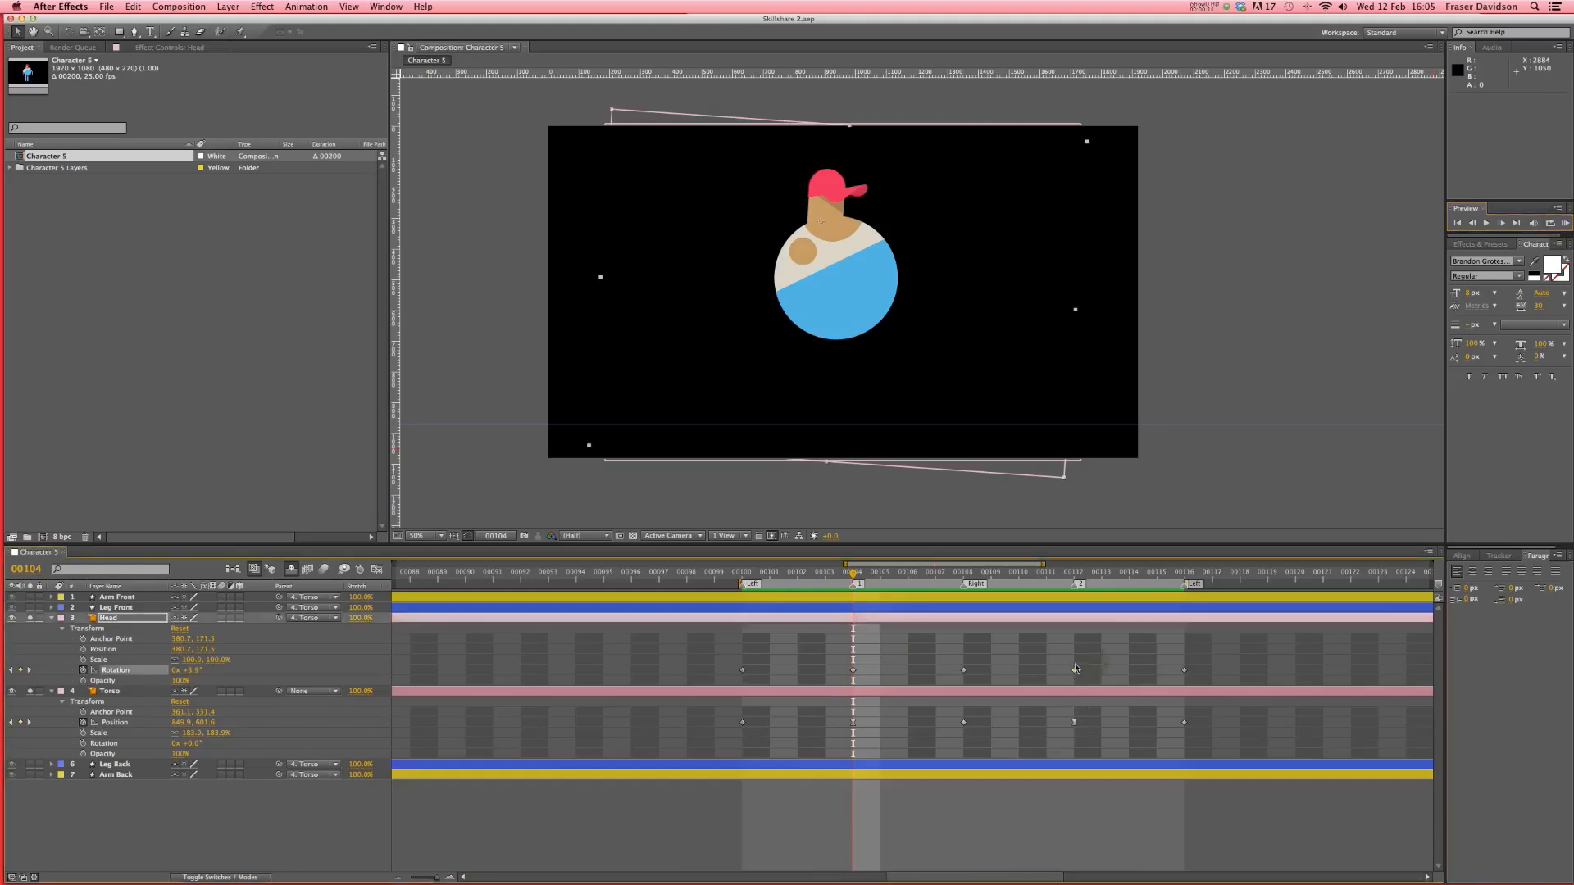
pyautogui.moveTo(881, 668); pyautogui.dragTo(828, 681)
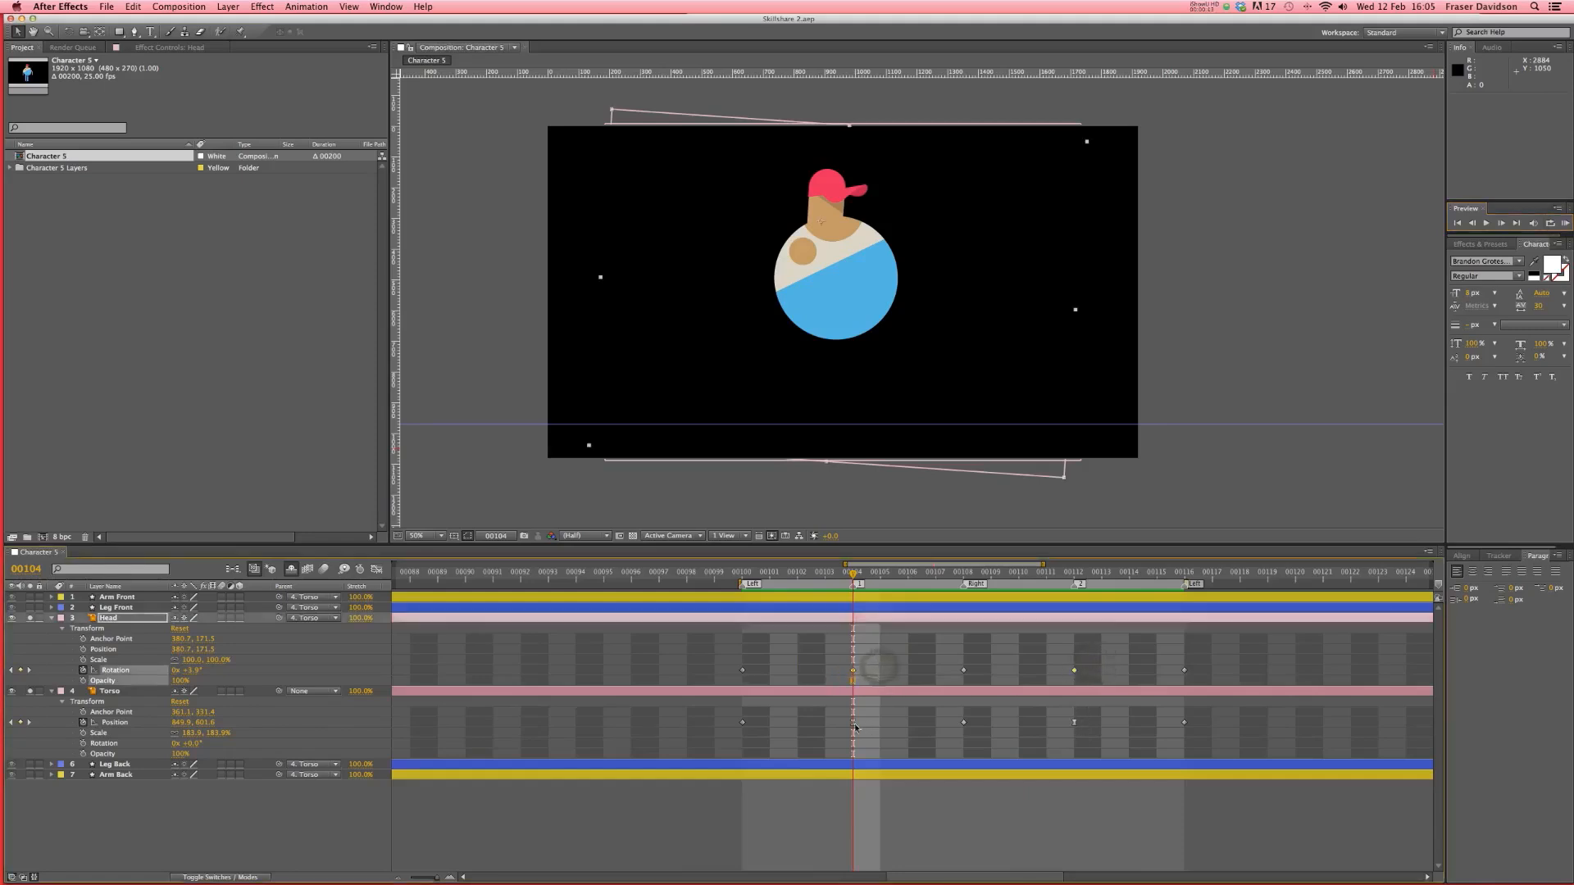
pyautogui.click(319, 7)
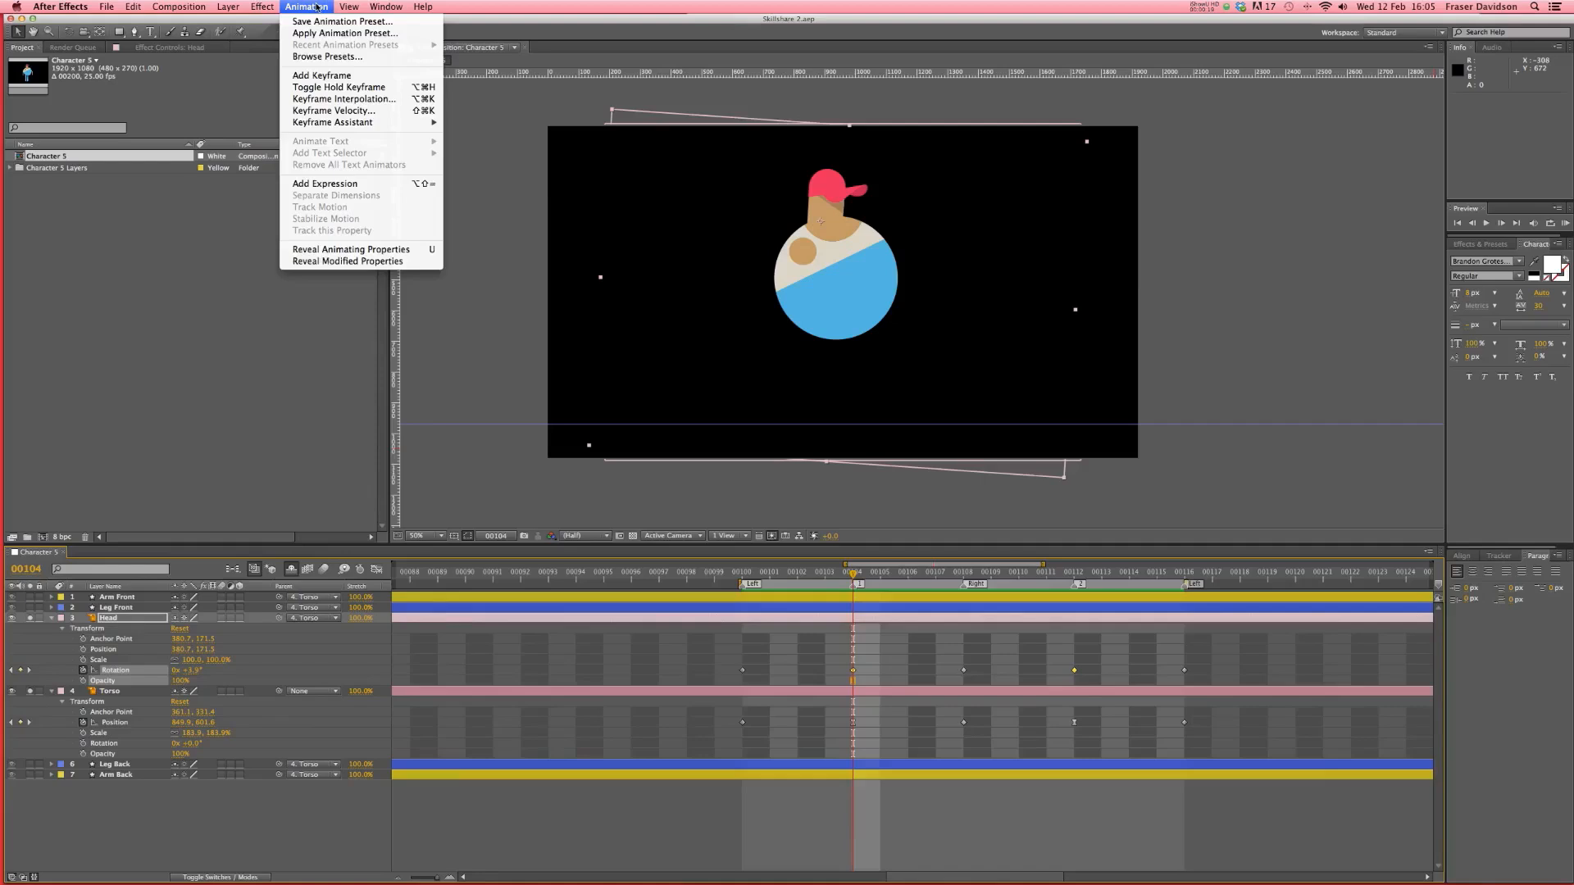
pyautogui.moveTo(337, 127)
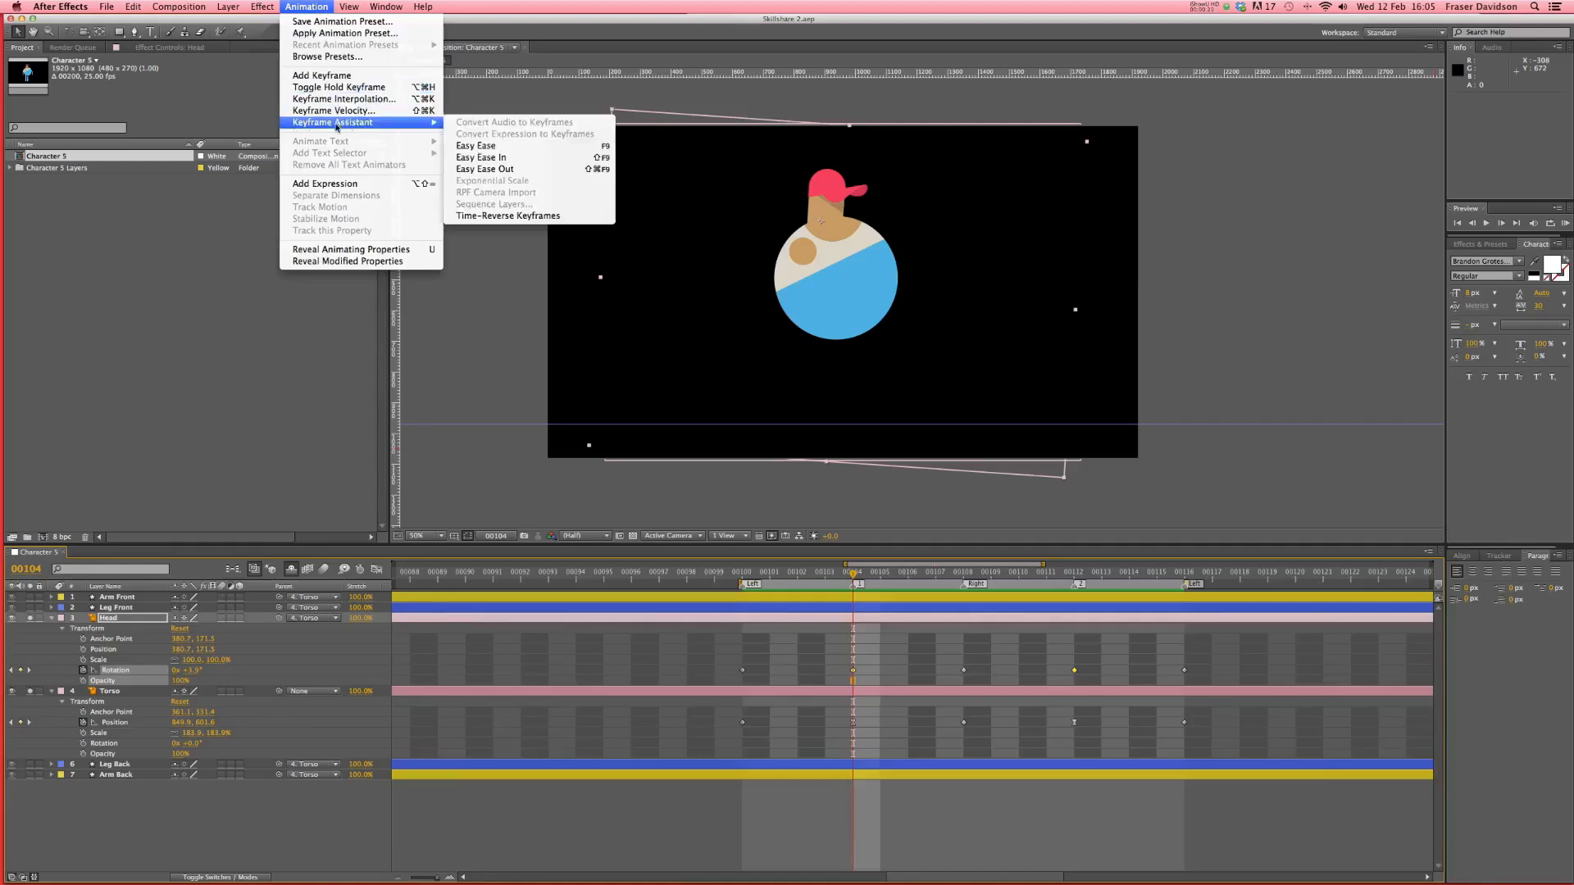
pyautogui.click(497, 147)
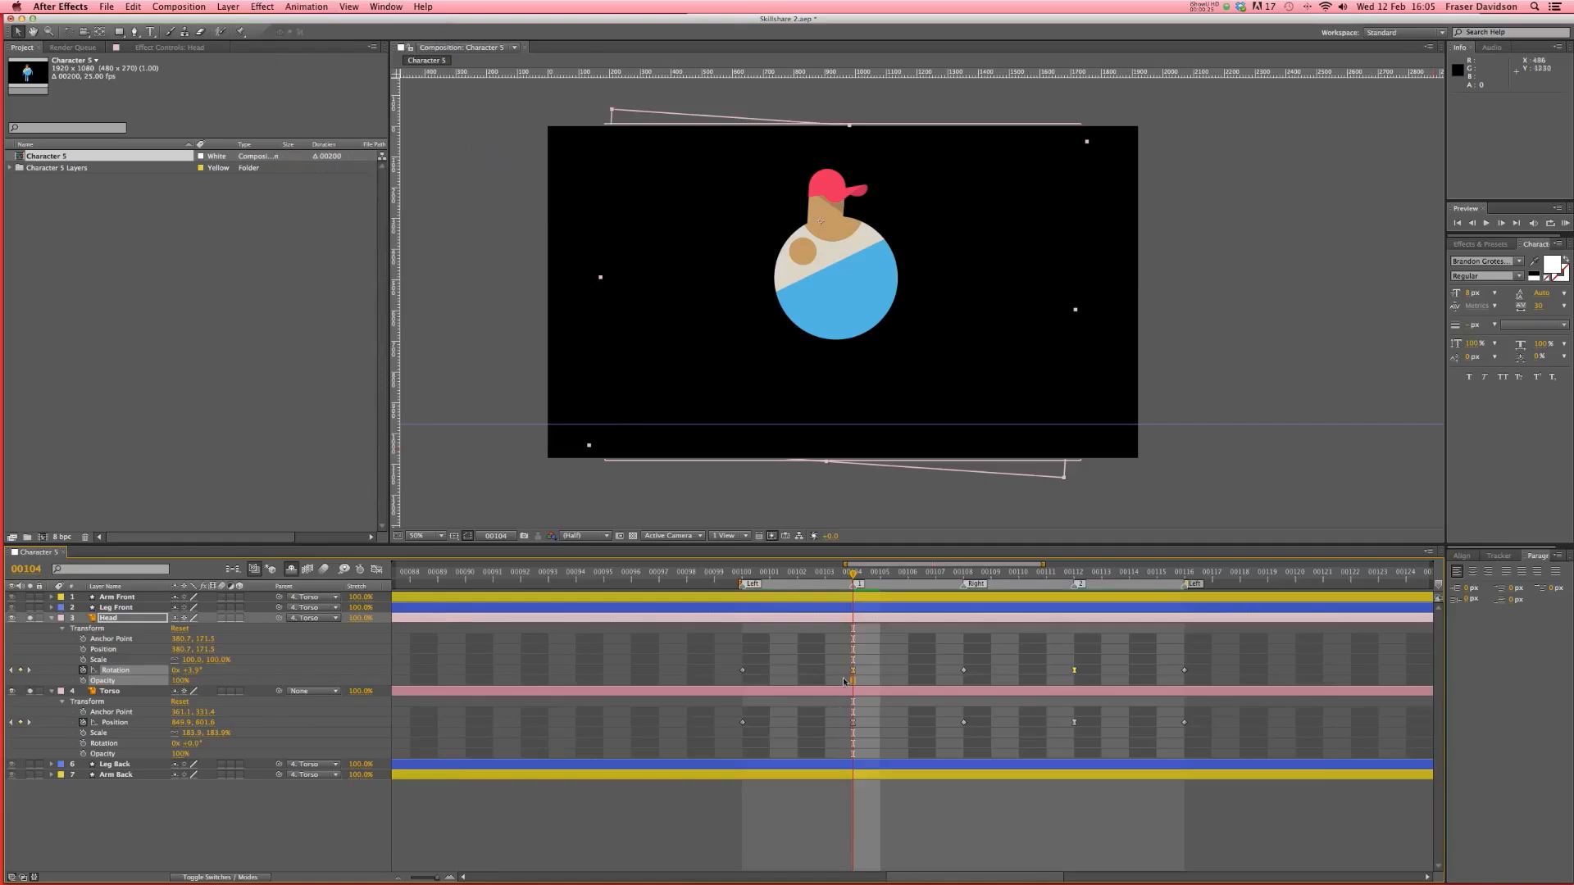
# - Set the keyframe velocity of the two eased Head Rotation keyframes to 66% incoming and 88% outgoing influence
pyautogui.click(307, 7)
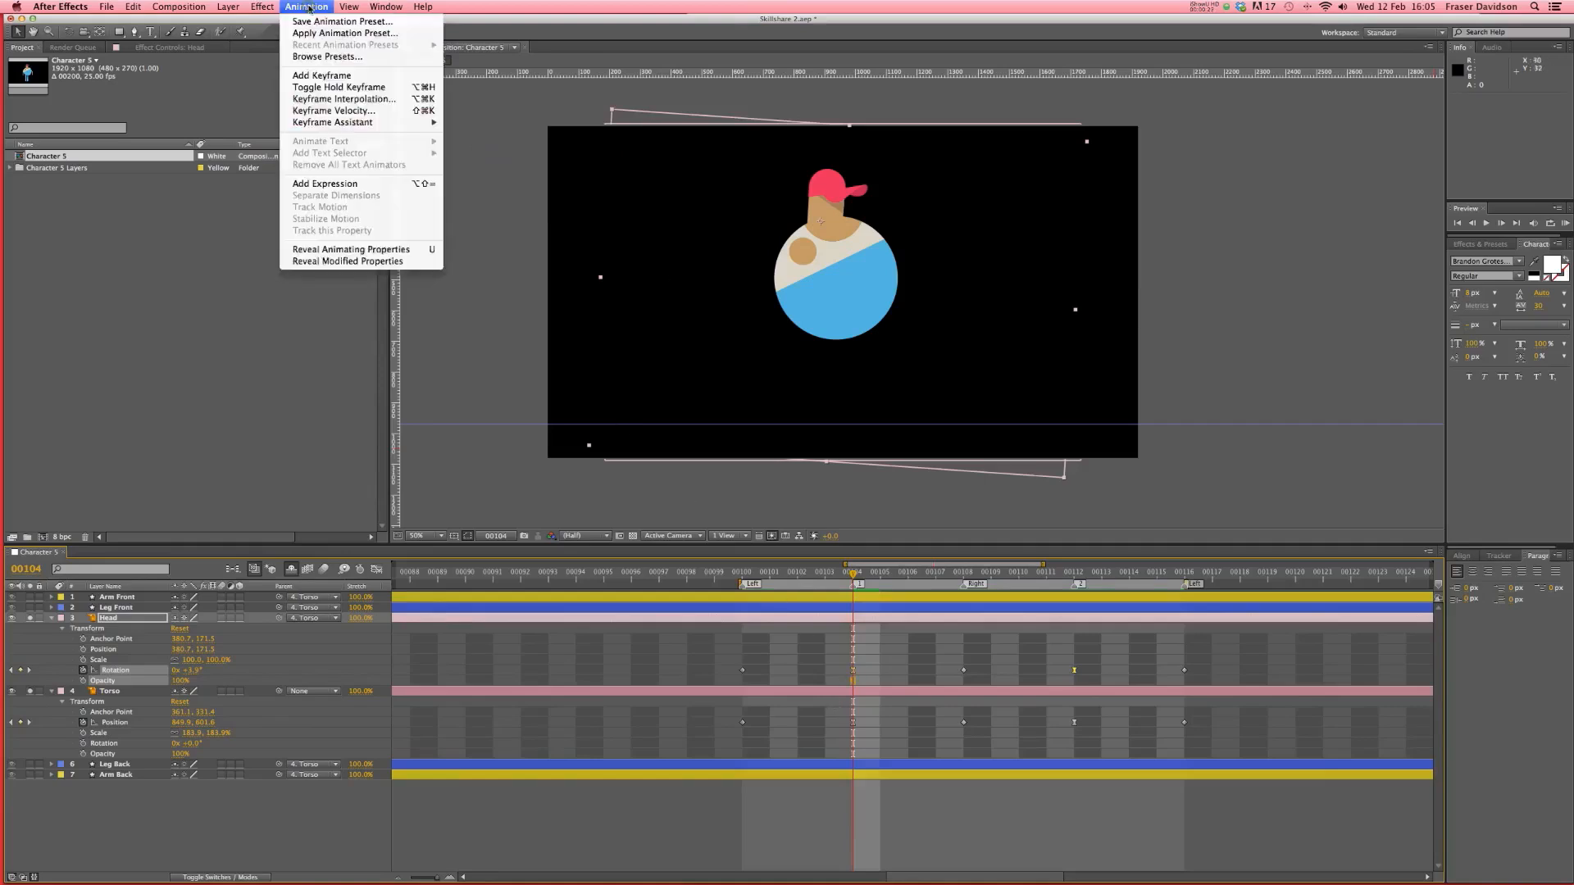
pyautogui.click(334, 110)
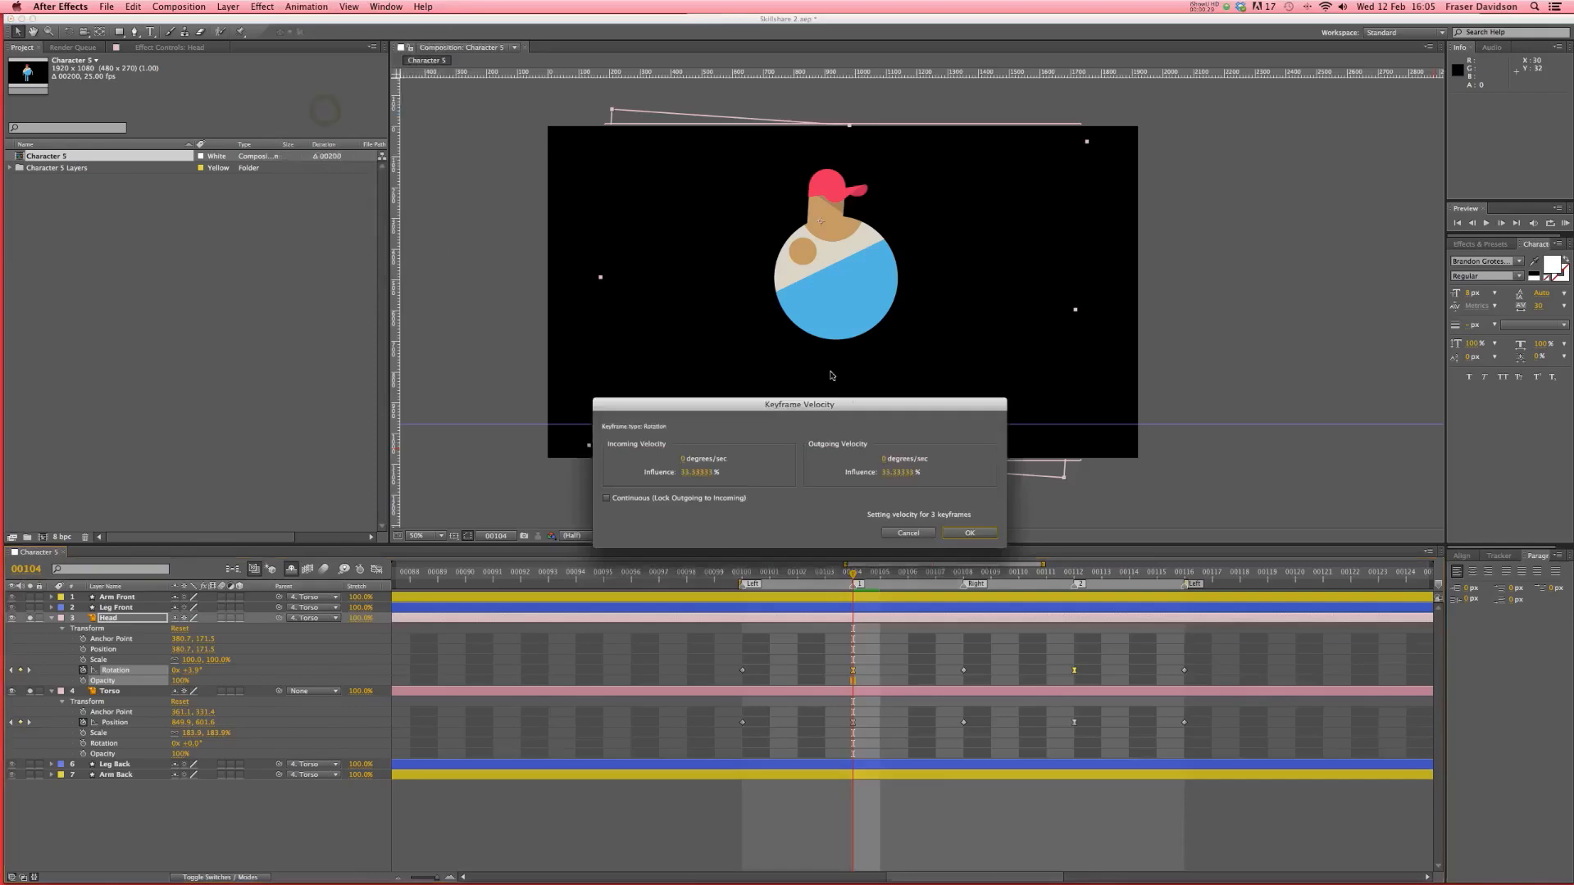
pyautogui.click(894, 476)
pyautogui.write('88')
pyautogui.click(701, 473)
pyautogui.write('66')
pyautogui.click(968, 533)
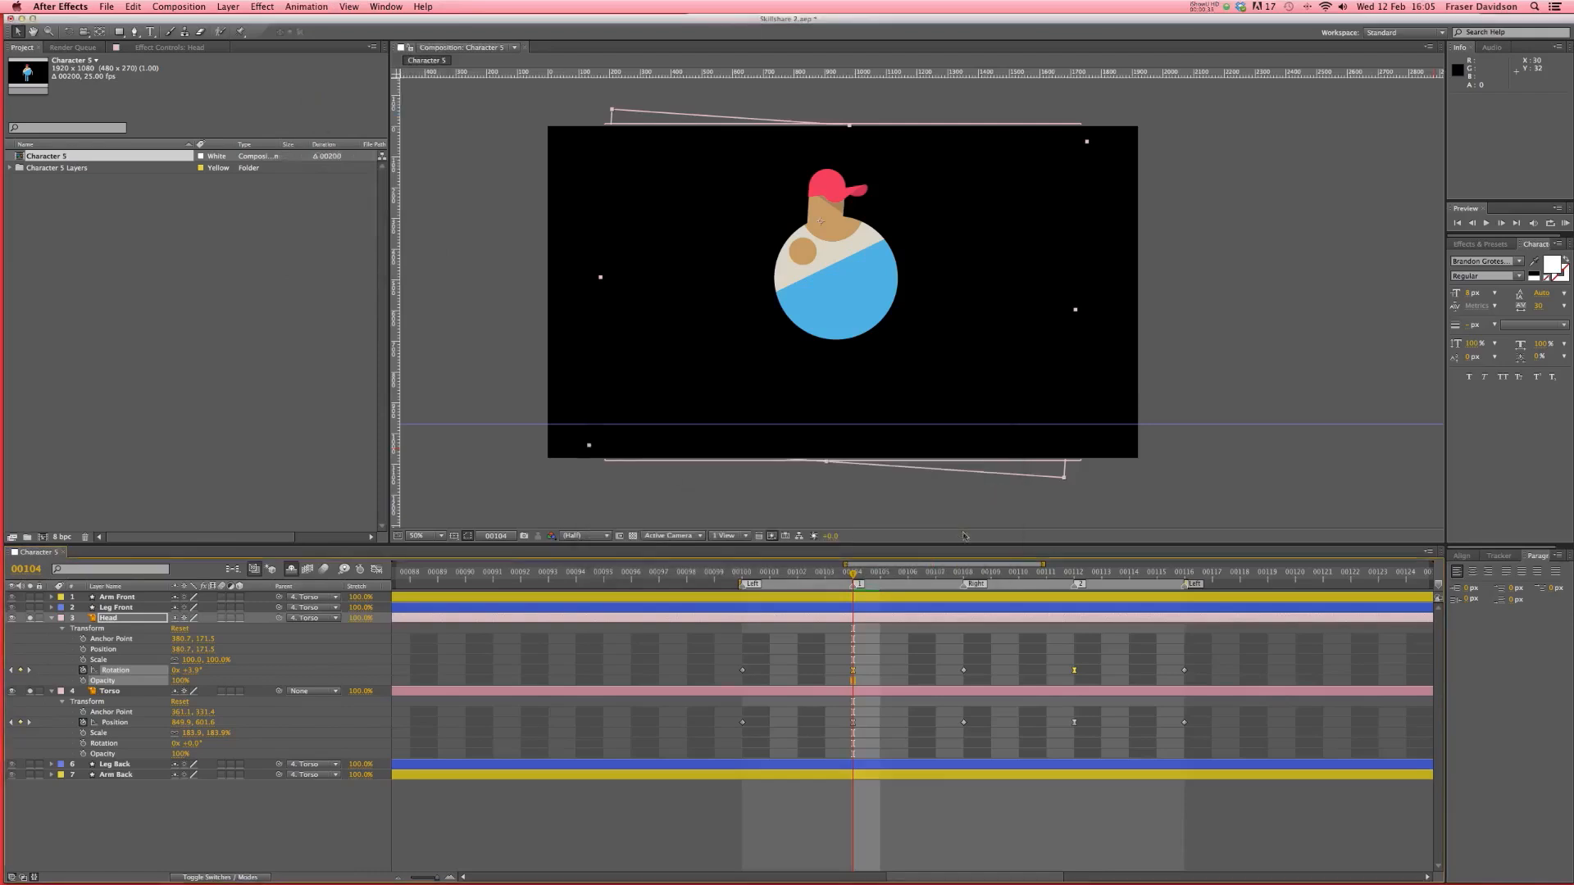
# - Save the project and check the eased head rotation in a RAM preview
pyautogui.click(1083, 646)
pyautogui.press('super+s')
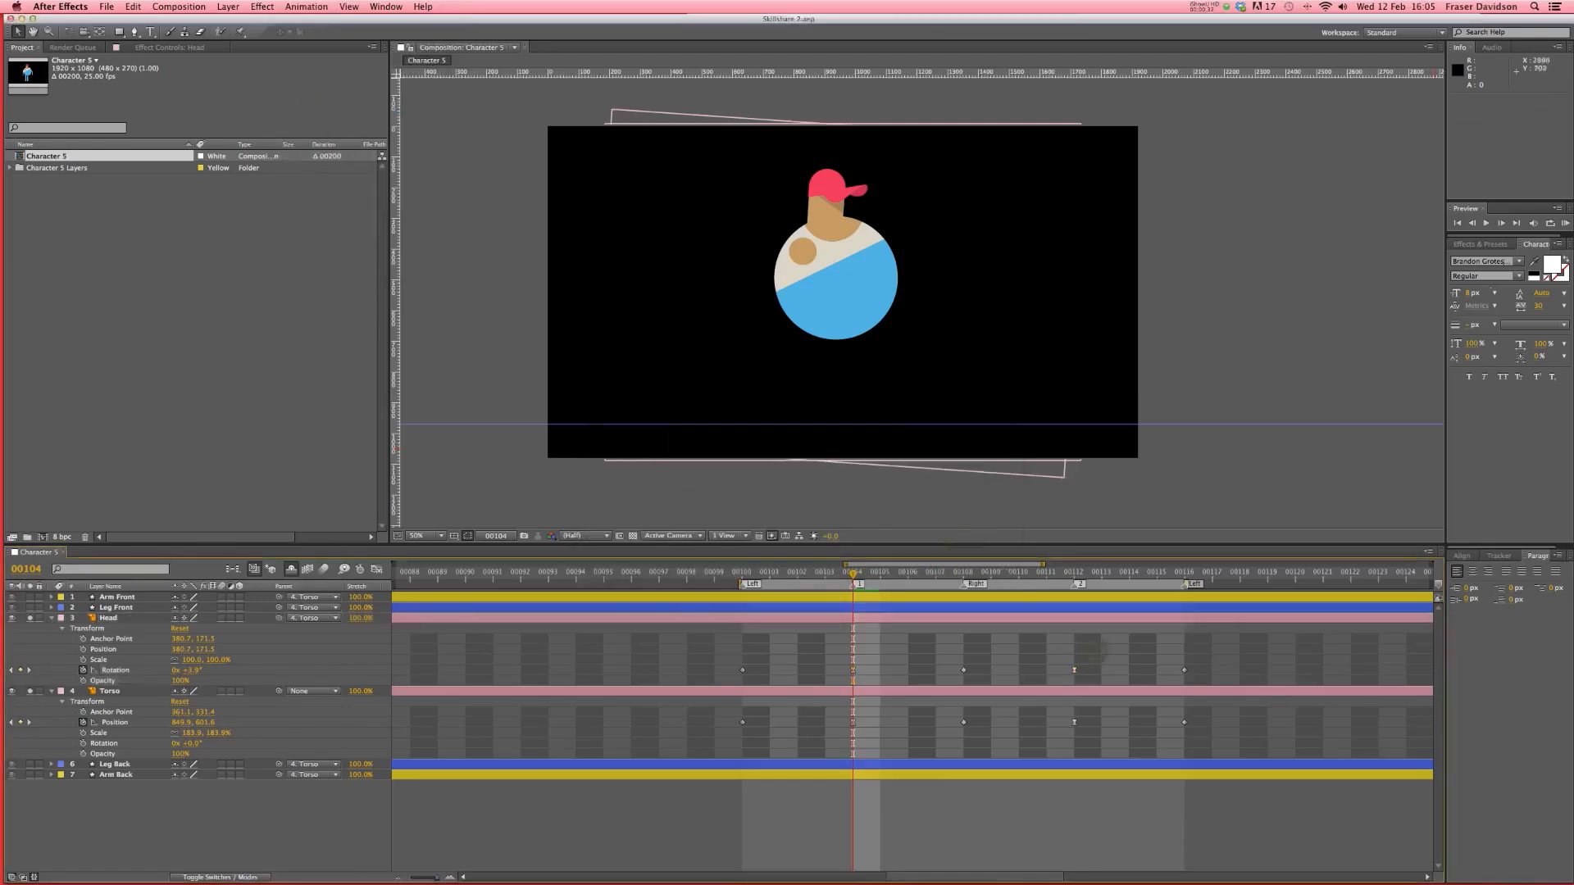
pyautogui.click(1566, 224)
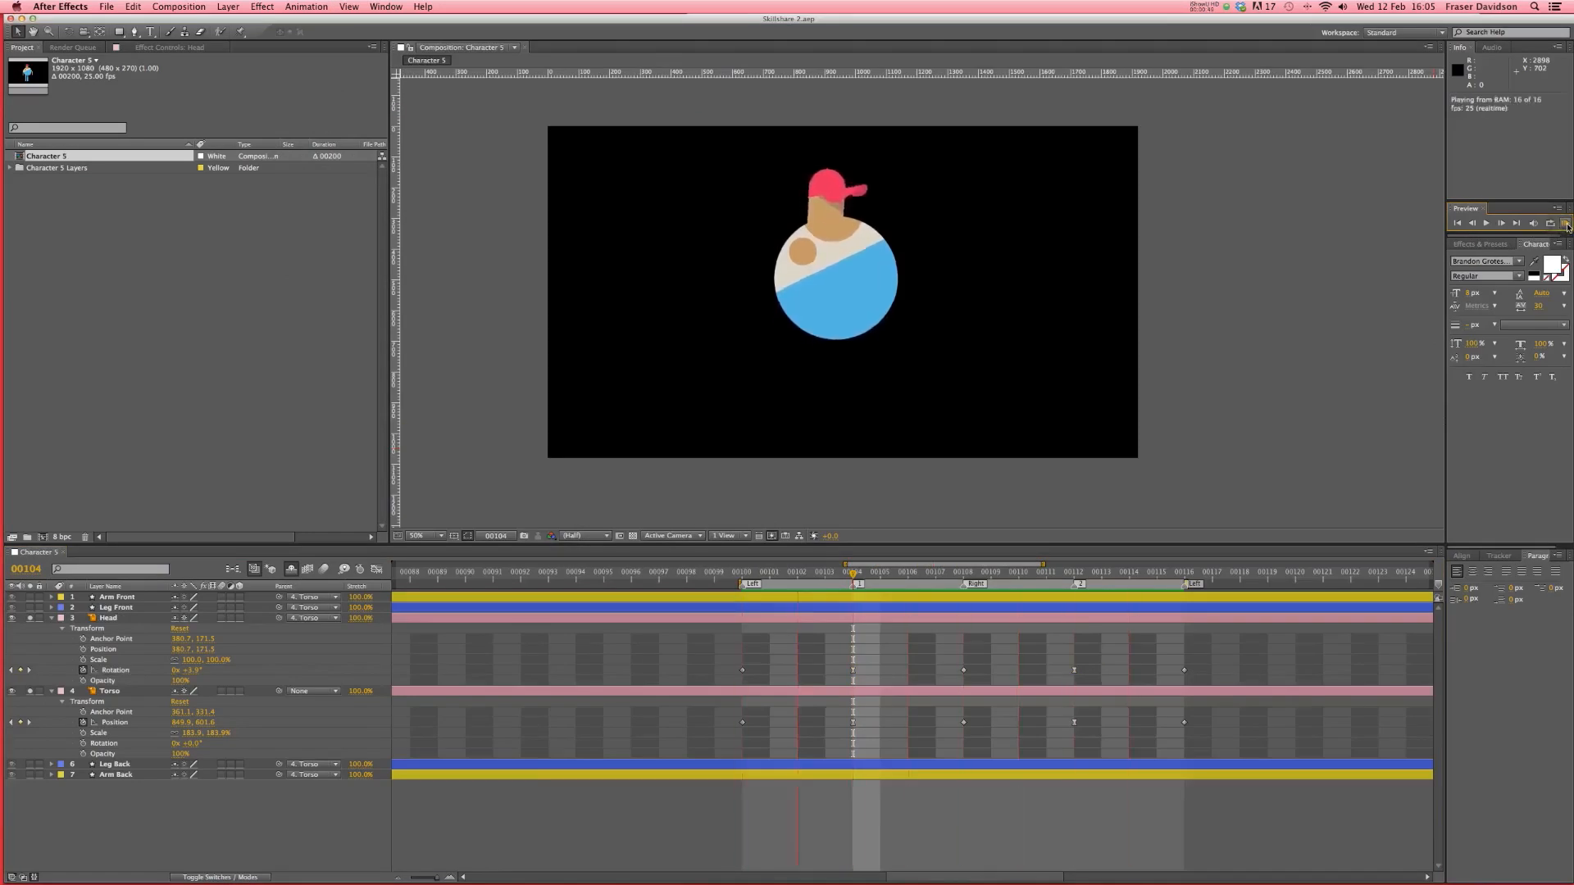
pyautogui.click(1065, 823)
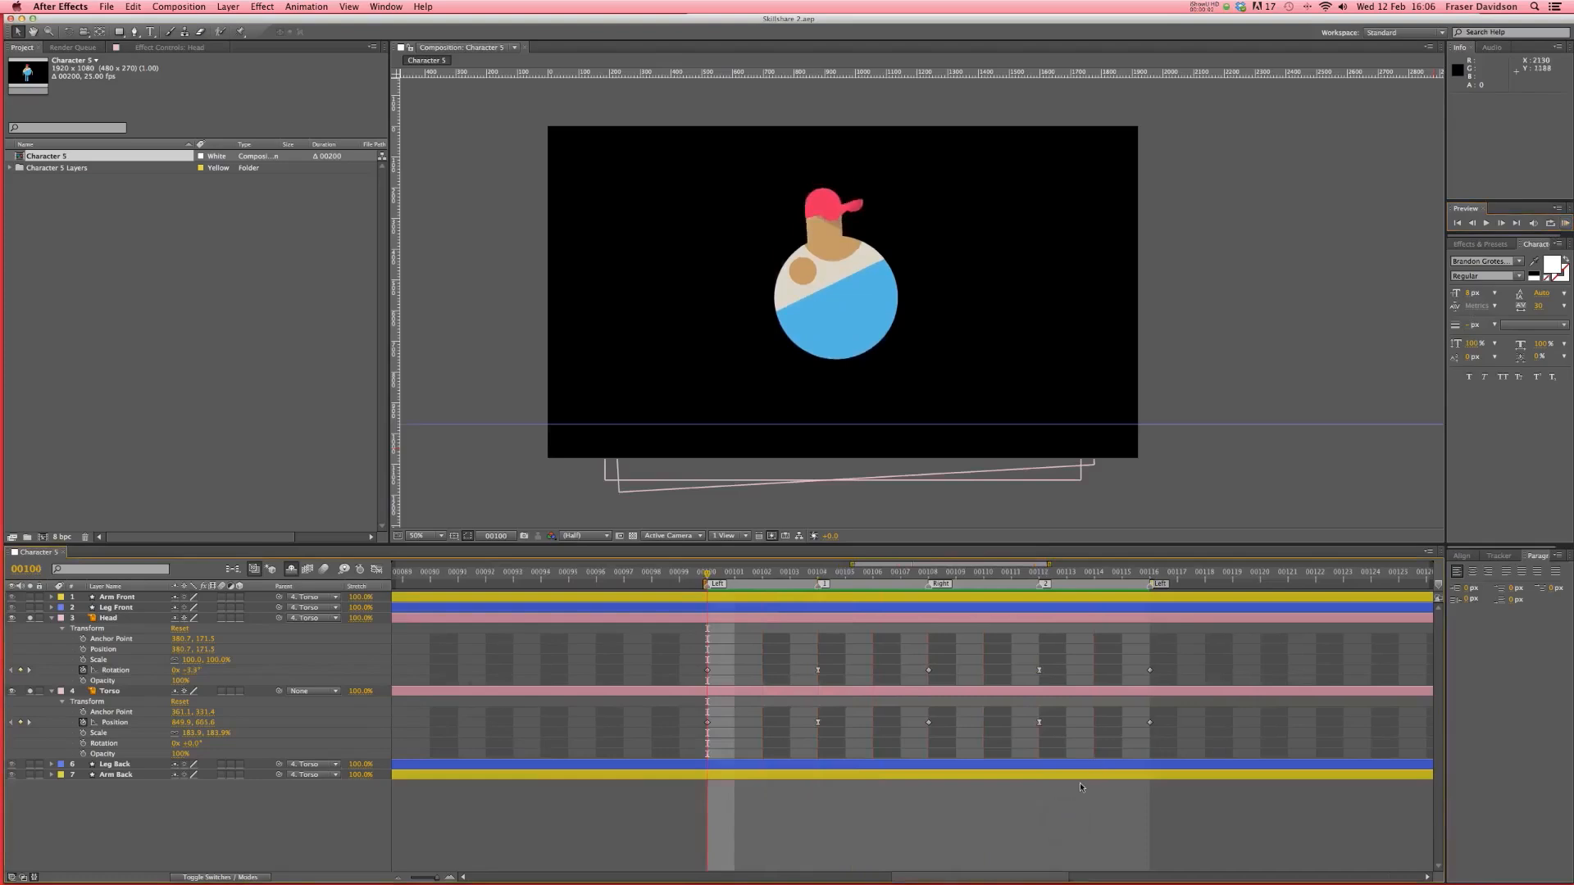
# - Copy all five Head Rotation keyframes and paste them at the second Left marker, frame 116
pyautogui.moveTo(1167, 666); pyautogui.dragTo(665, 673)
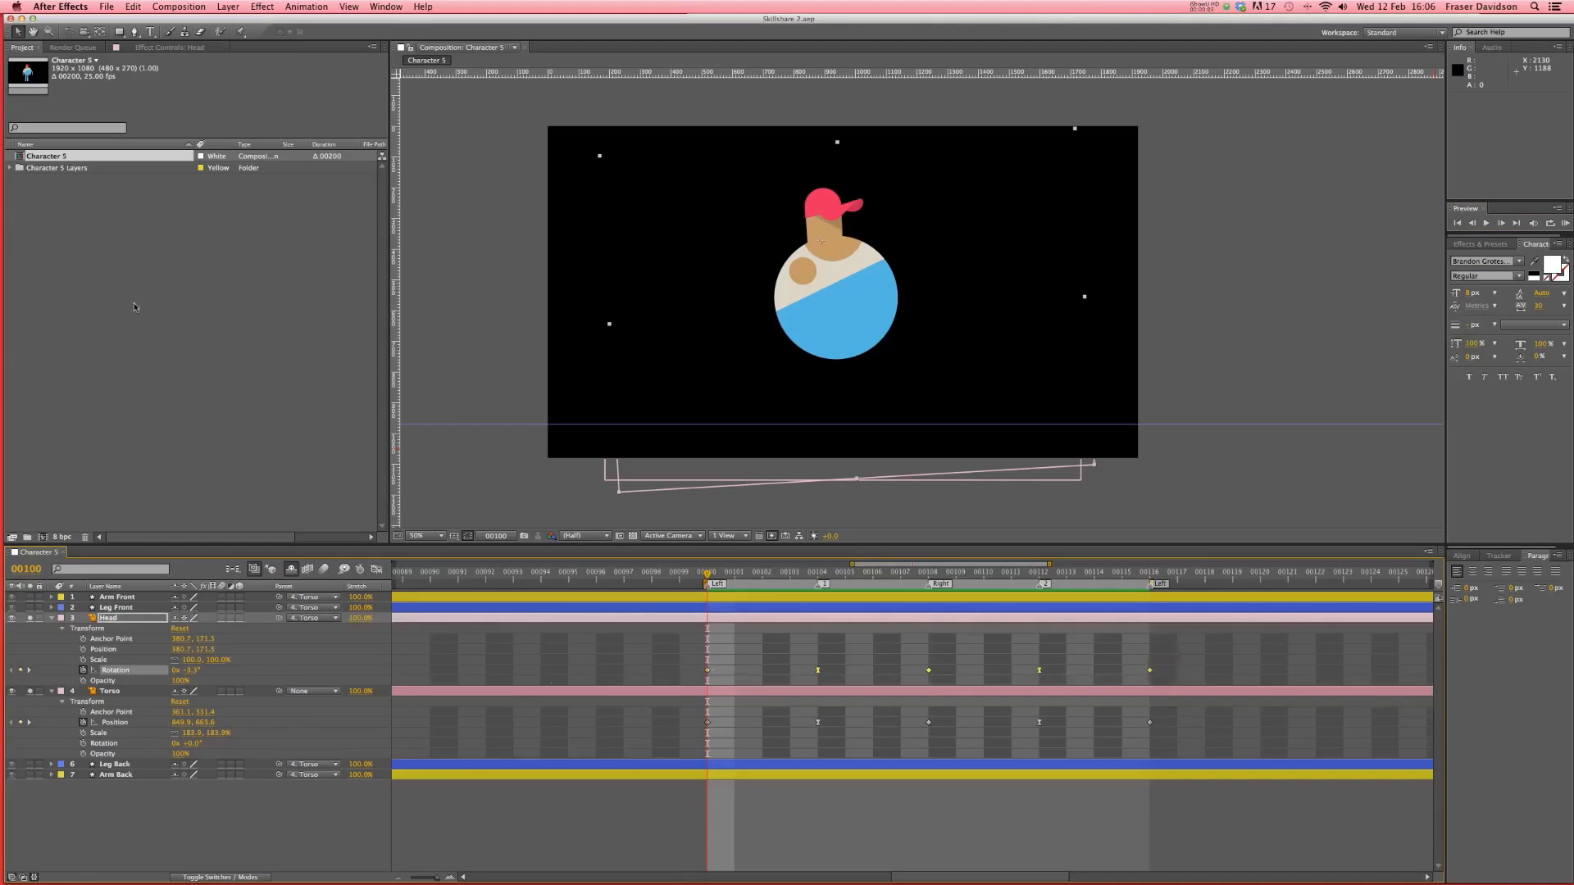
pyautogui.click(132, 7)
pyautogui.click(139, 74)
pyautogui.click(1149, 574)
pyautogui.click(132, 7)
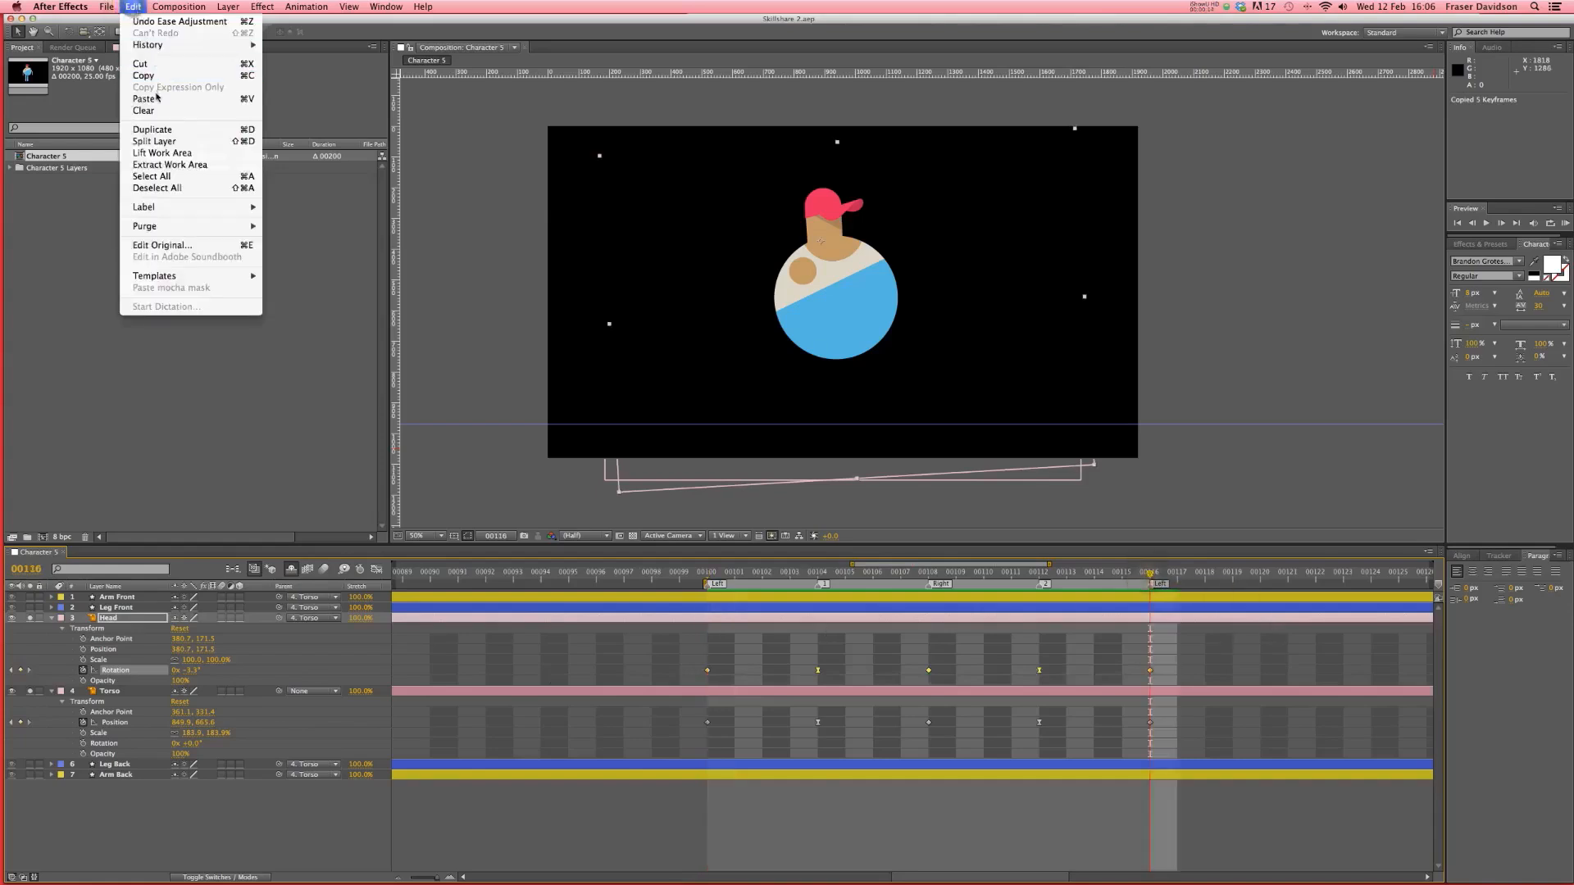
pyautogui.click(157, 98)
# - Copy all of the Torso's Position keyframes and paste them at frame 116
pyautogui.moveTo(693, 710); pyautogui.dragTo(1175, 732)
pyautogui.press('super+c')
pyautogui.press('super+v')
pyautogui.click(1058, 820)
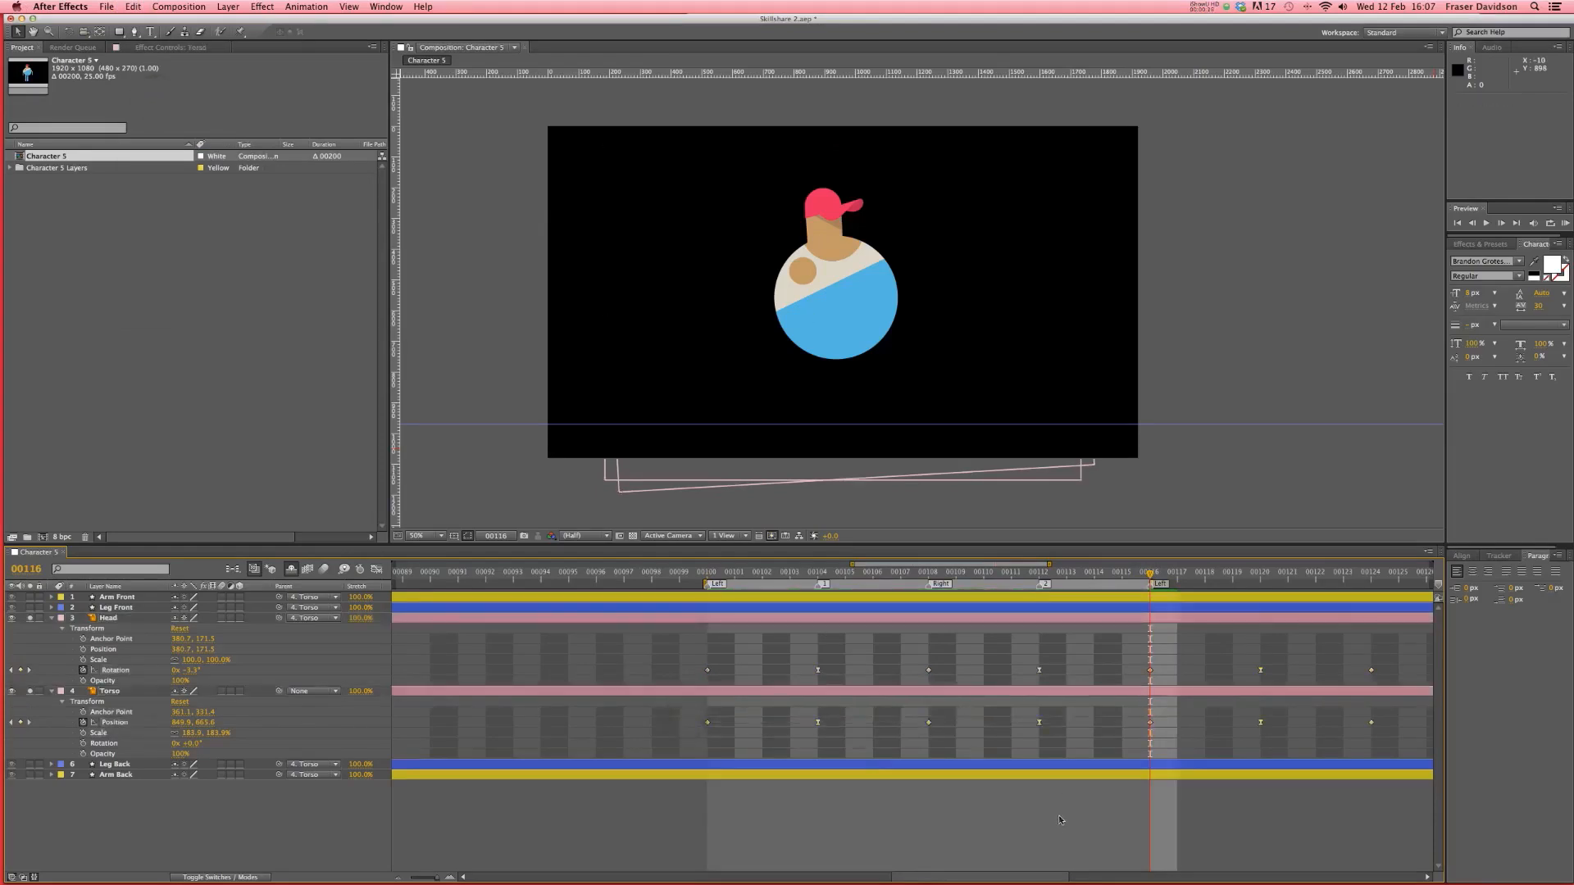
# - Shift the Head layer one frame earlier in the timeline, save the project and preview the offset
pyautogui.hscroll(4, 1058, 815)
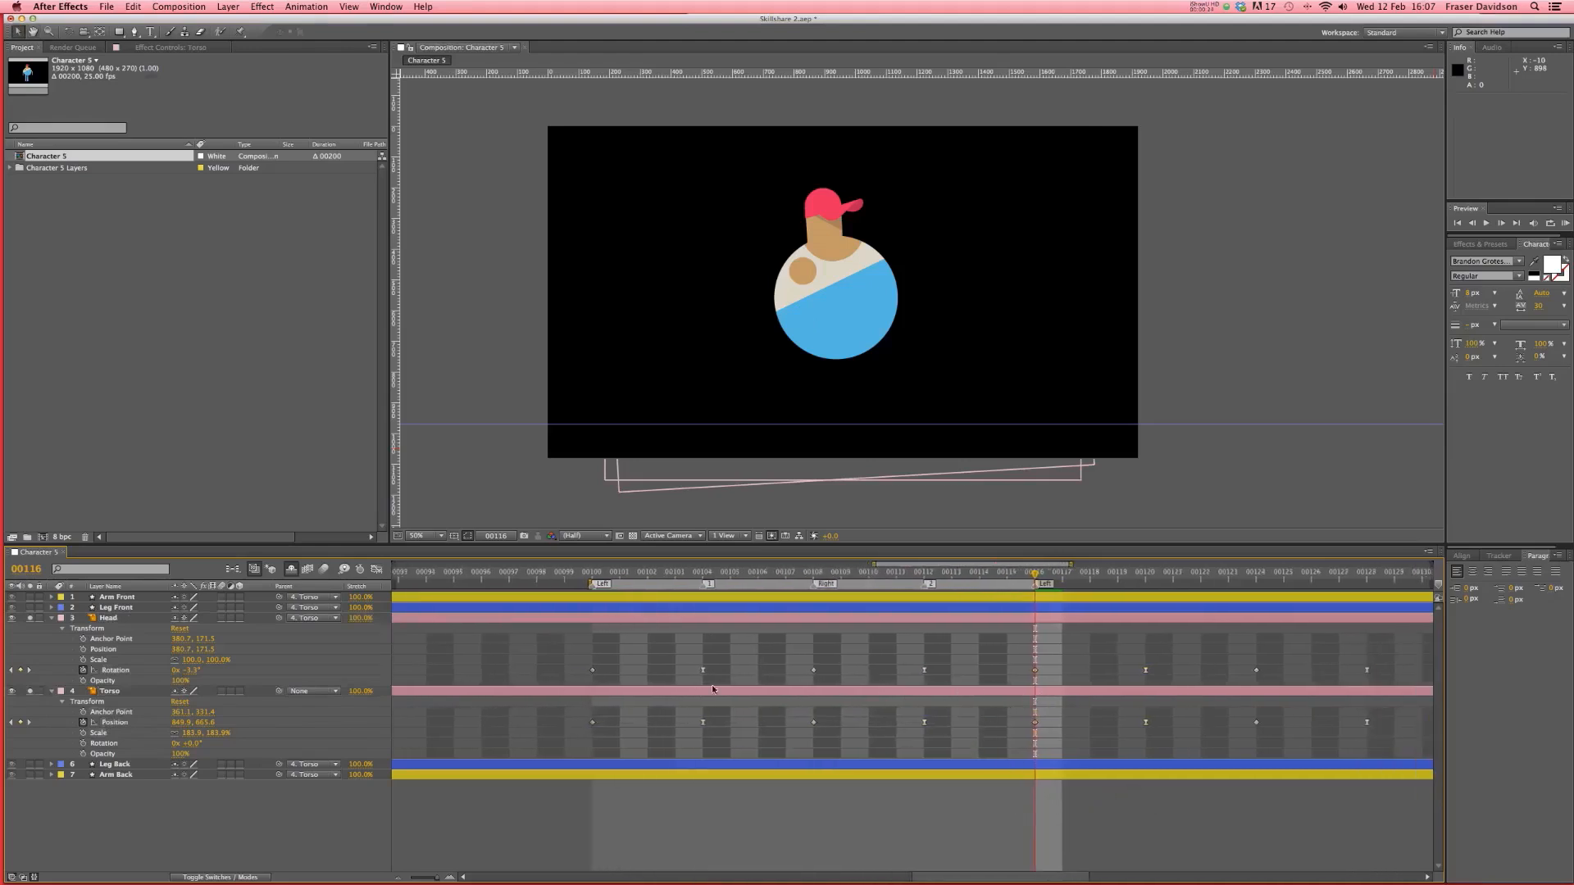
pyautogui.click(907, 618)
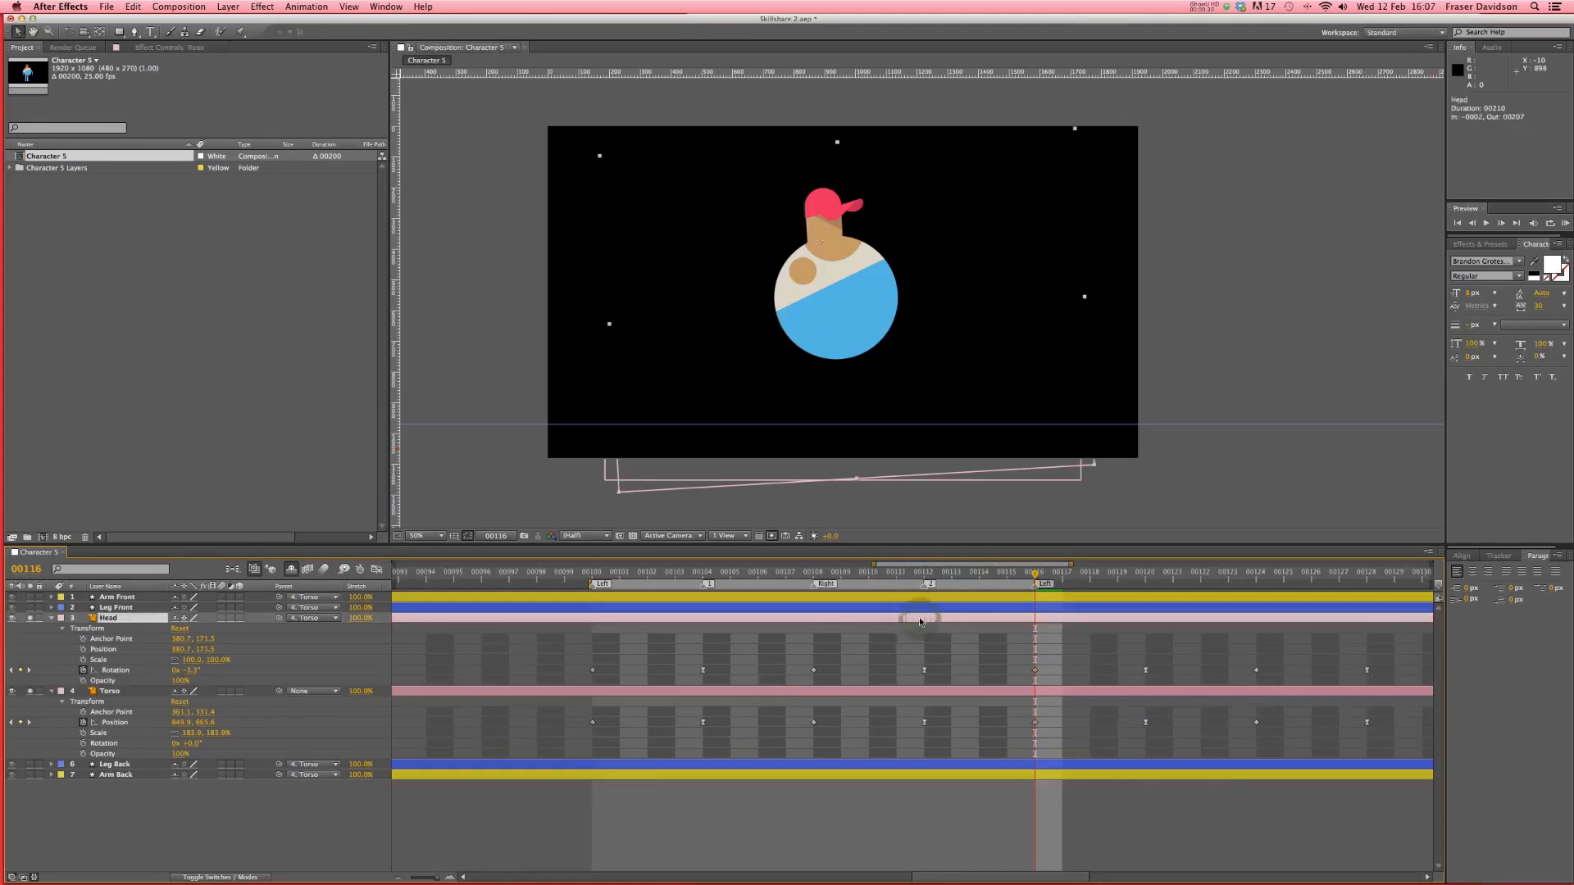
pyautogui.moveTo(911, 622); pyautogui.dragTo(897, 622)
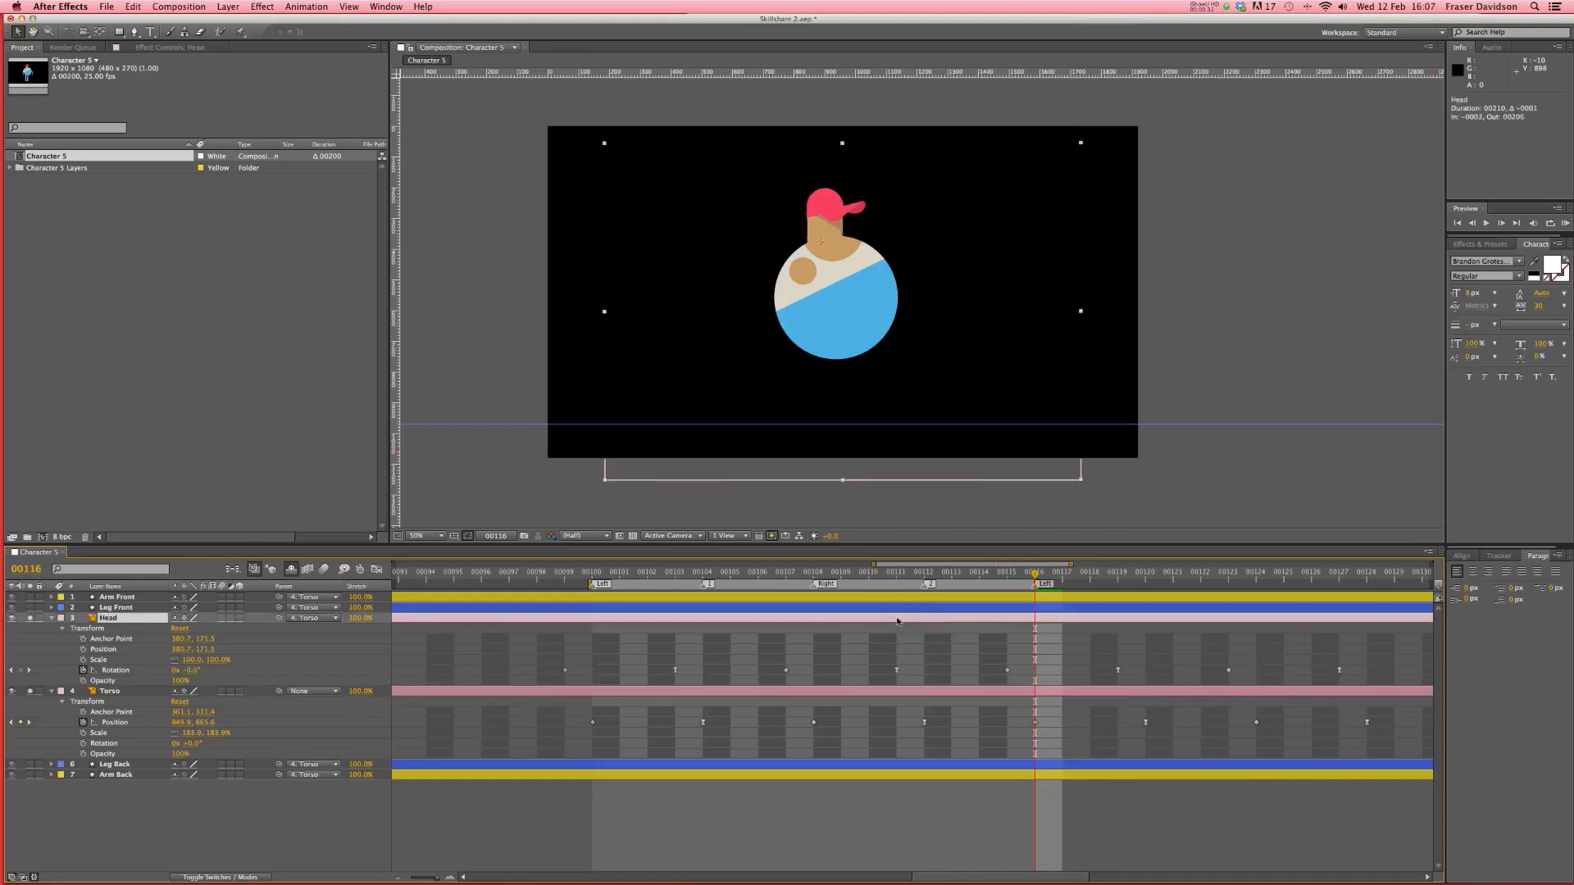
pyautogui.moveTo(902, 620)
pyautogui.mouseDown()
pyautogui.moveTo(926, 621)
pyautogui.moveTo(907, 621)
pyautogui.mouseUp()
pyautogui.click(938, 804)
pyautogui.press('super+s')
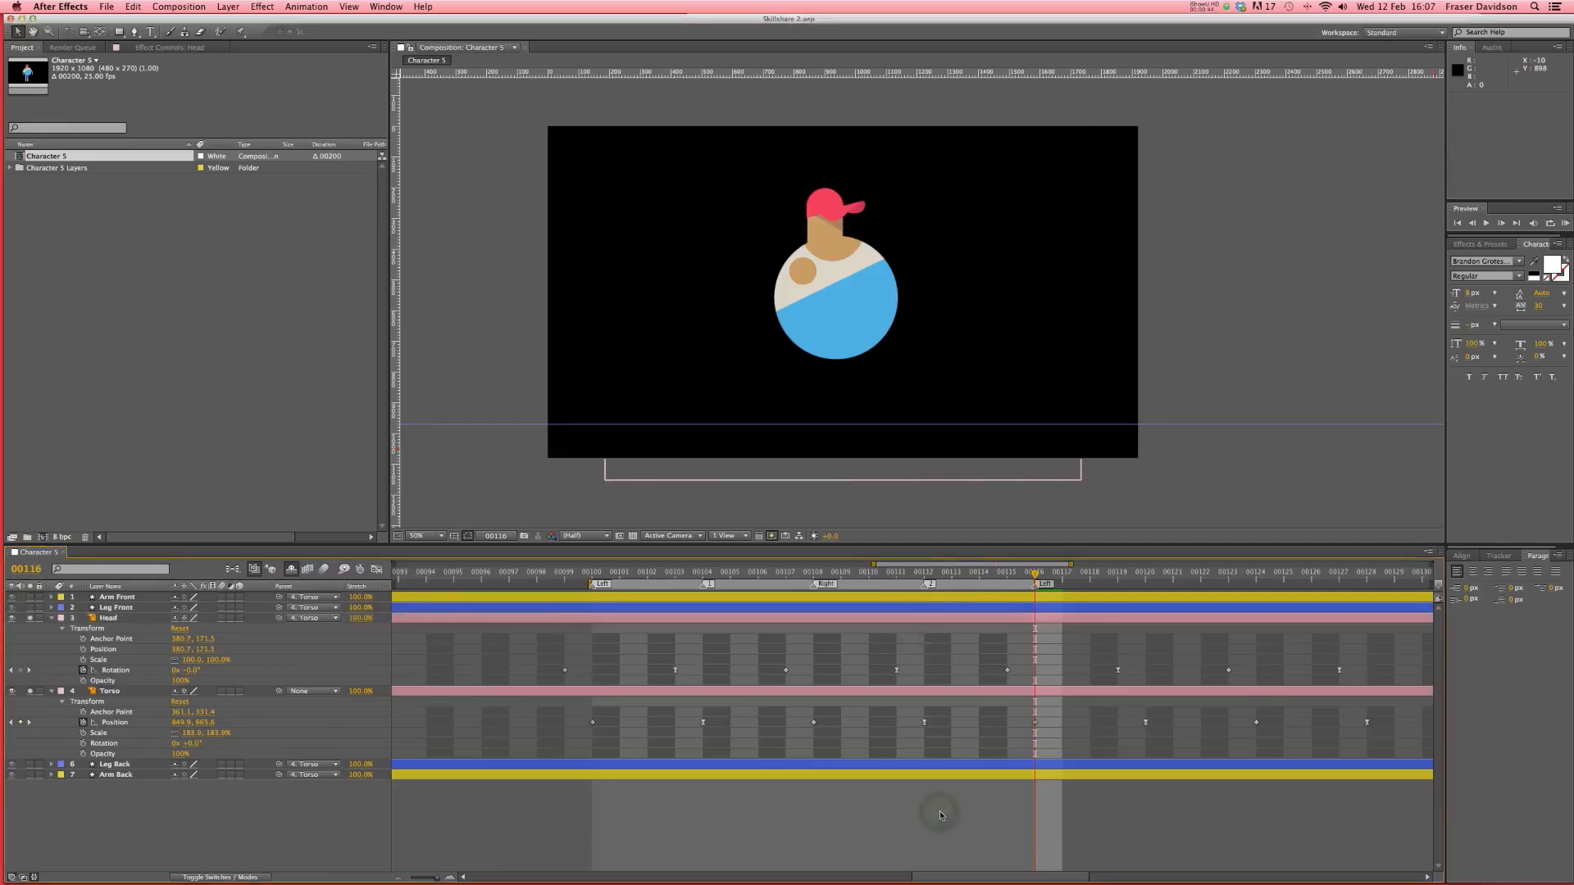
pyautogui.click(1565, 223)
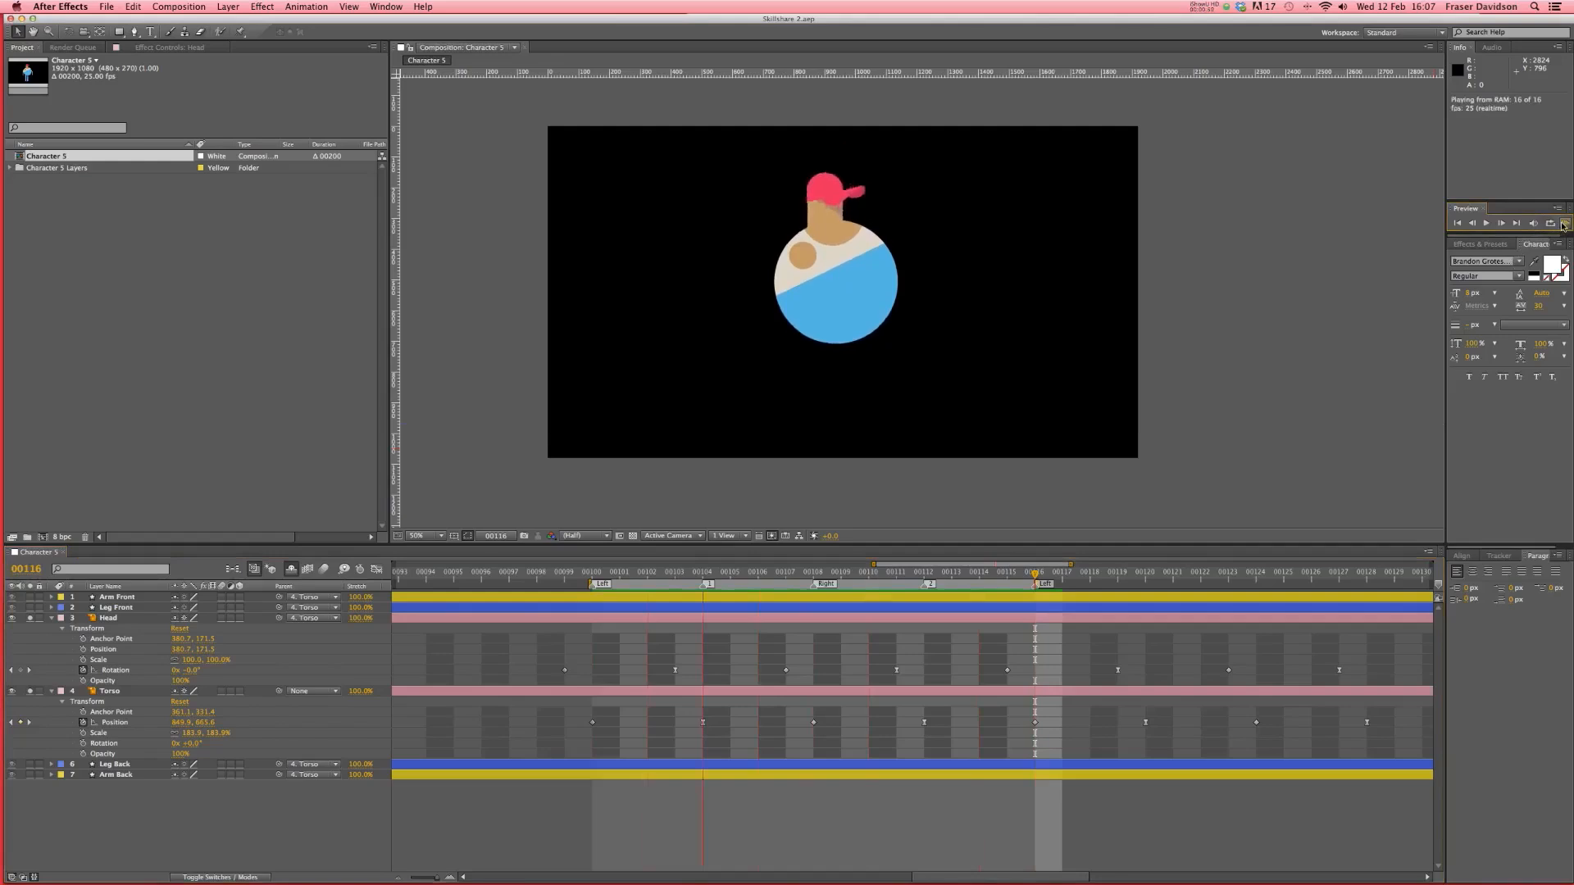
pyautogui.click(725, 815)
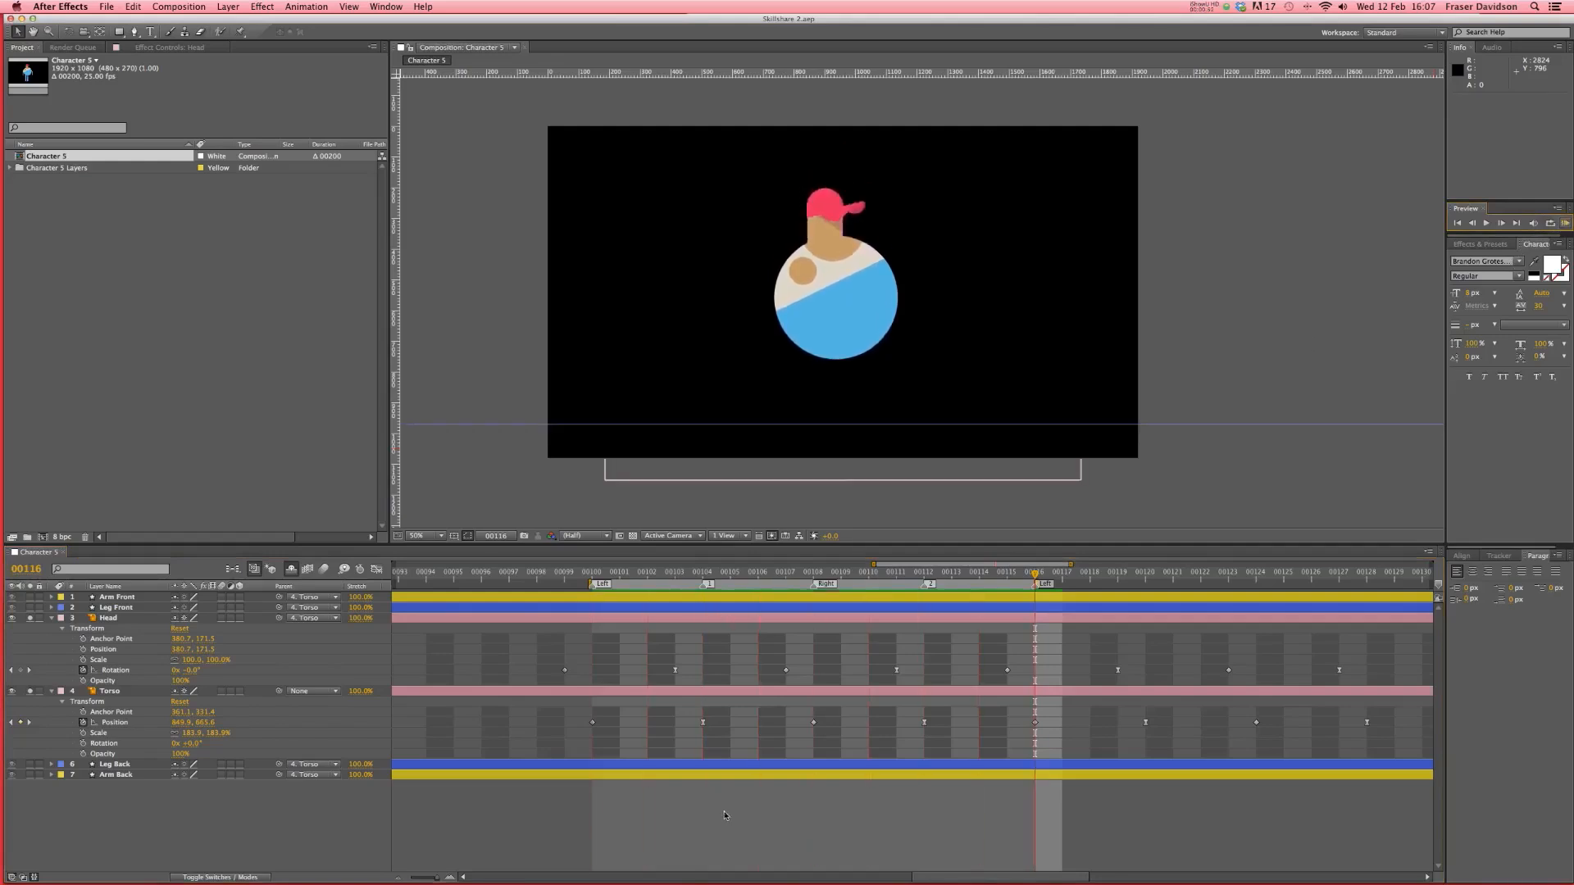
# - Shift the Head layer earlier by three frames and by another three, previewing the loop after each shift
pyautogui.moveTo(1040, 615); pyautogui.dragTo(959, 621)
pyautogui.click(1565, 223)
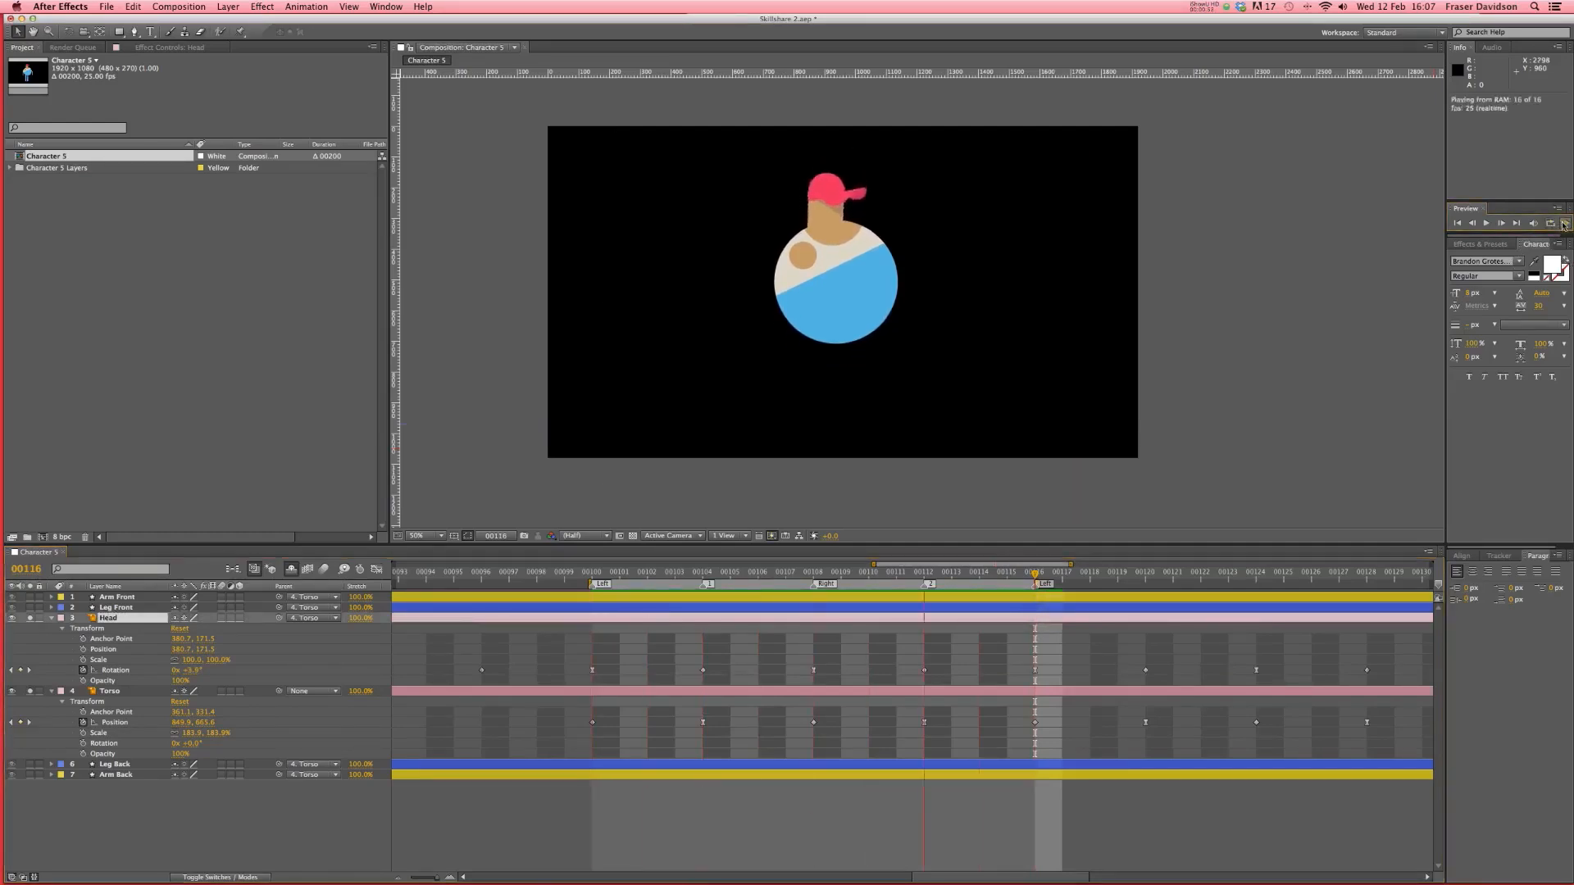
pyautogui.press('space')
pyautogui.moveTo(1058, 618); pyautogui.dragTo(977, 616)
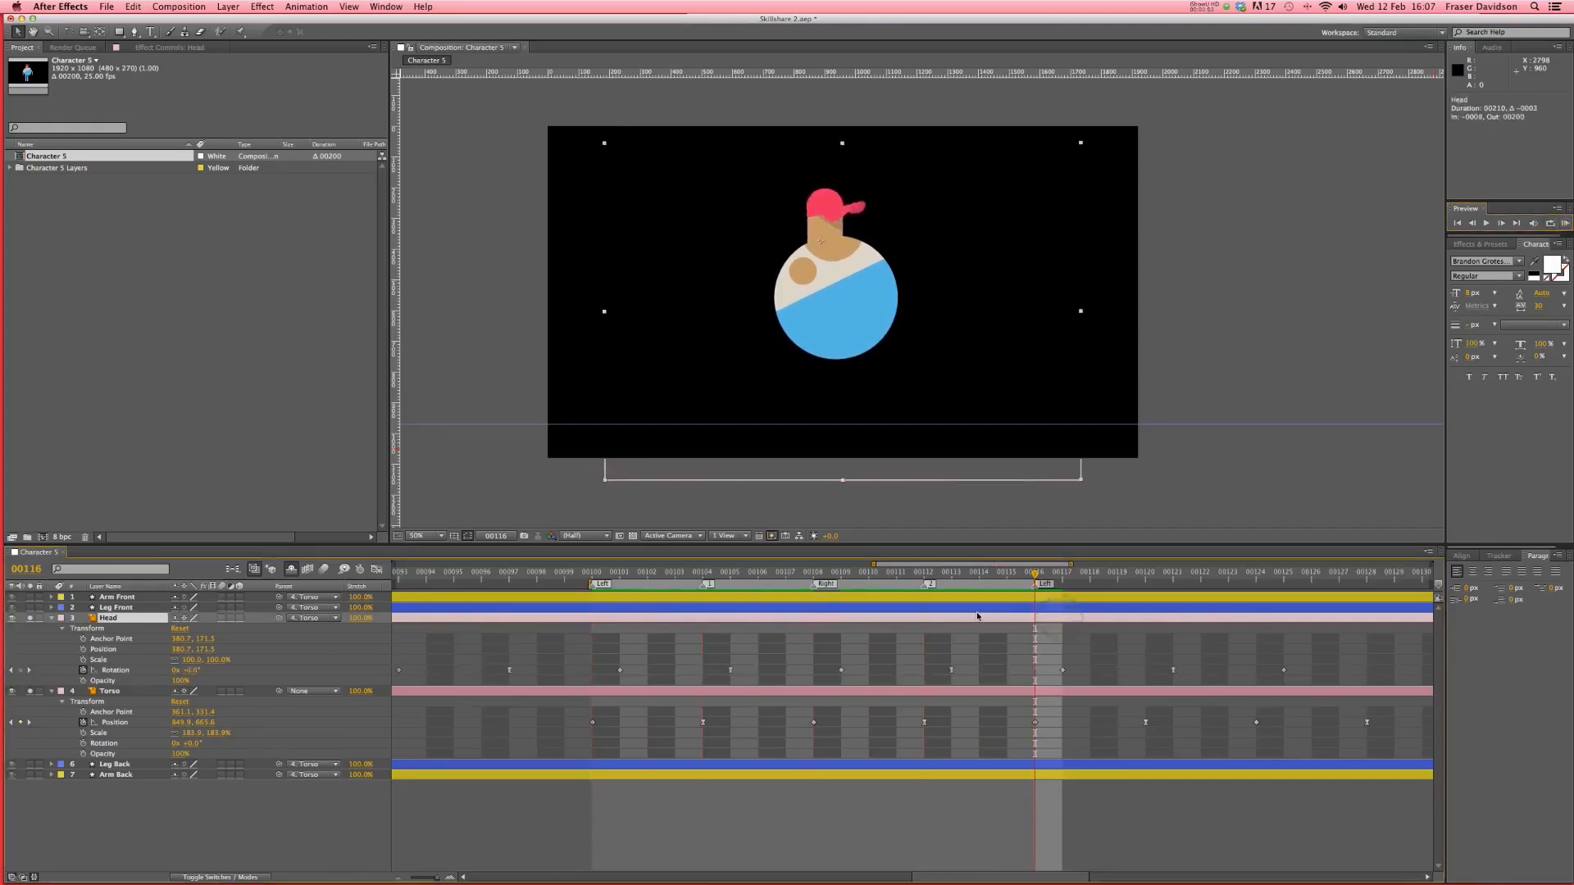
pyautogui.click(1566, 223)
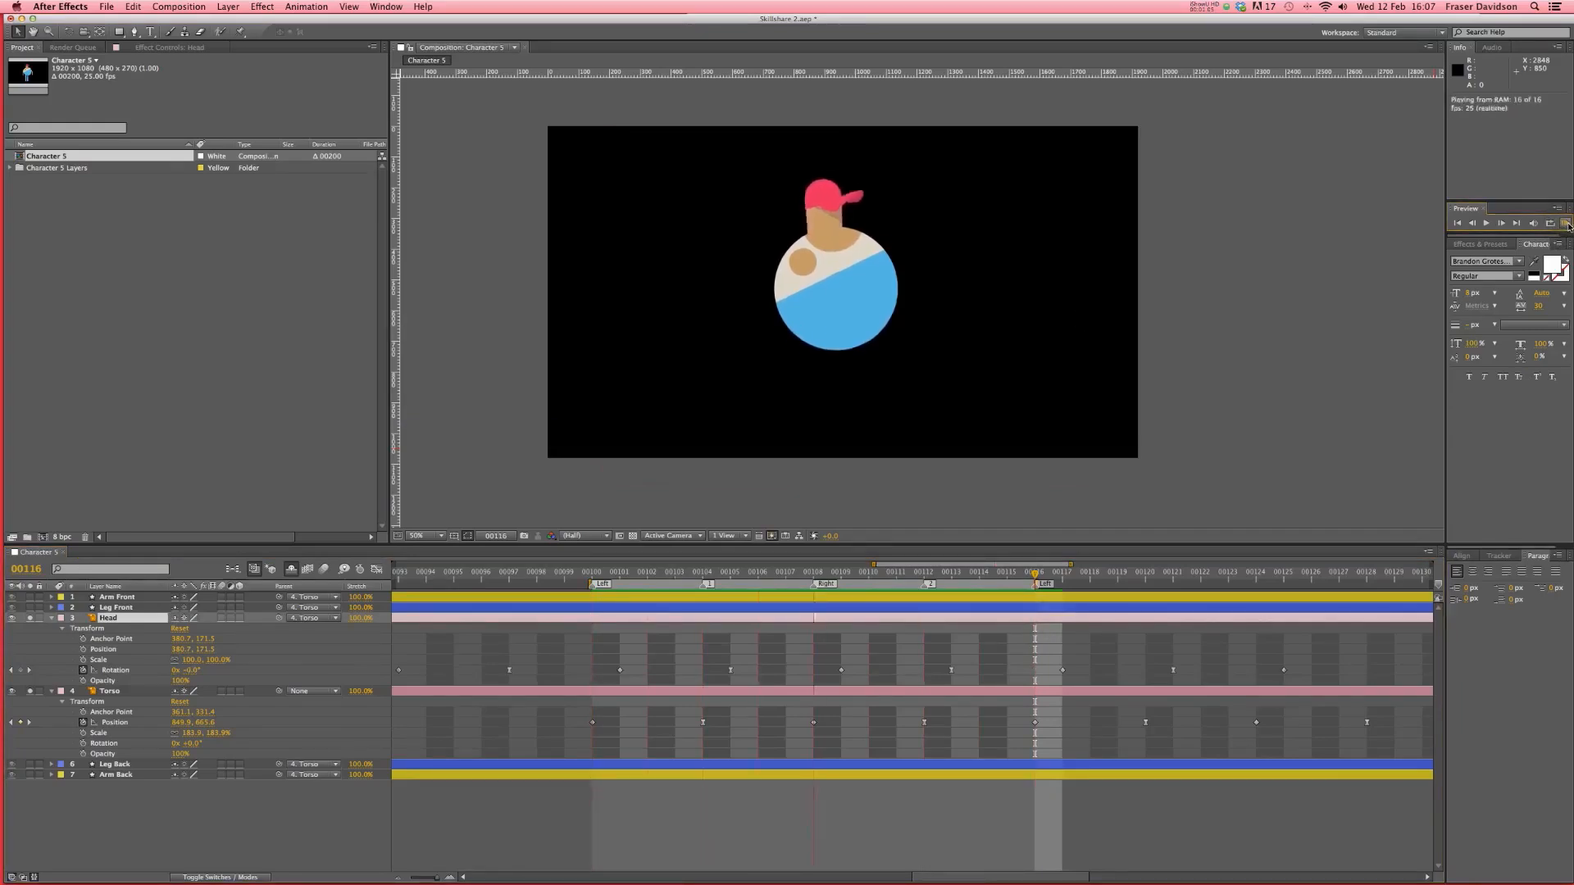
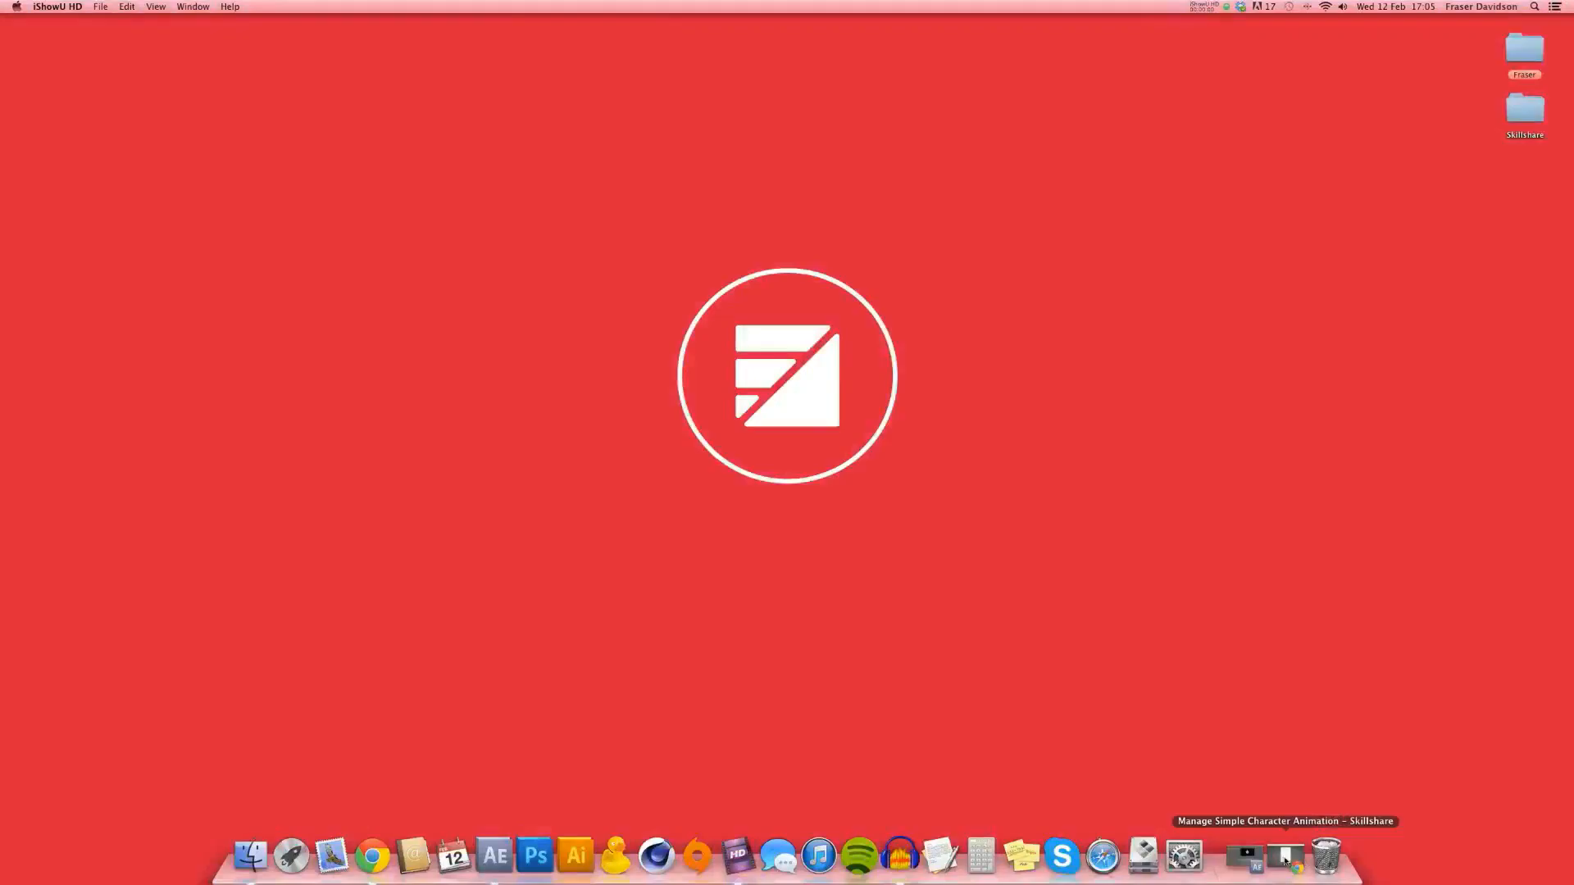
# - Switch back to the After Effects window and turn off solo on the Head and Torso layers
pyautogui.click(1247, 858)
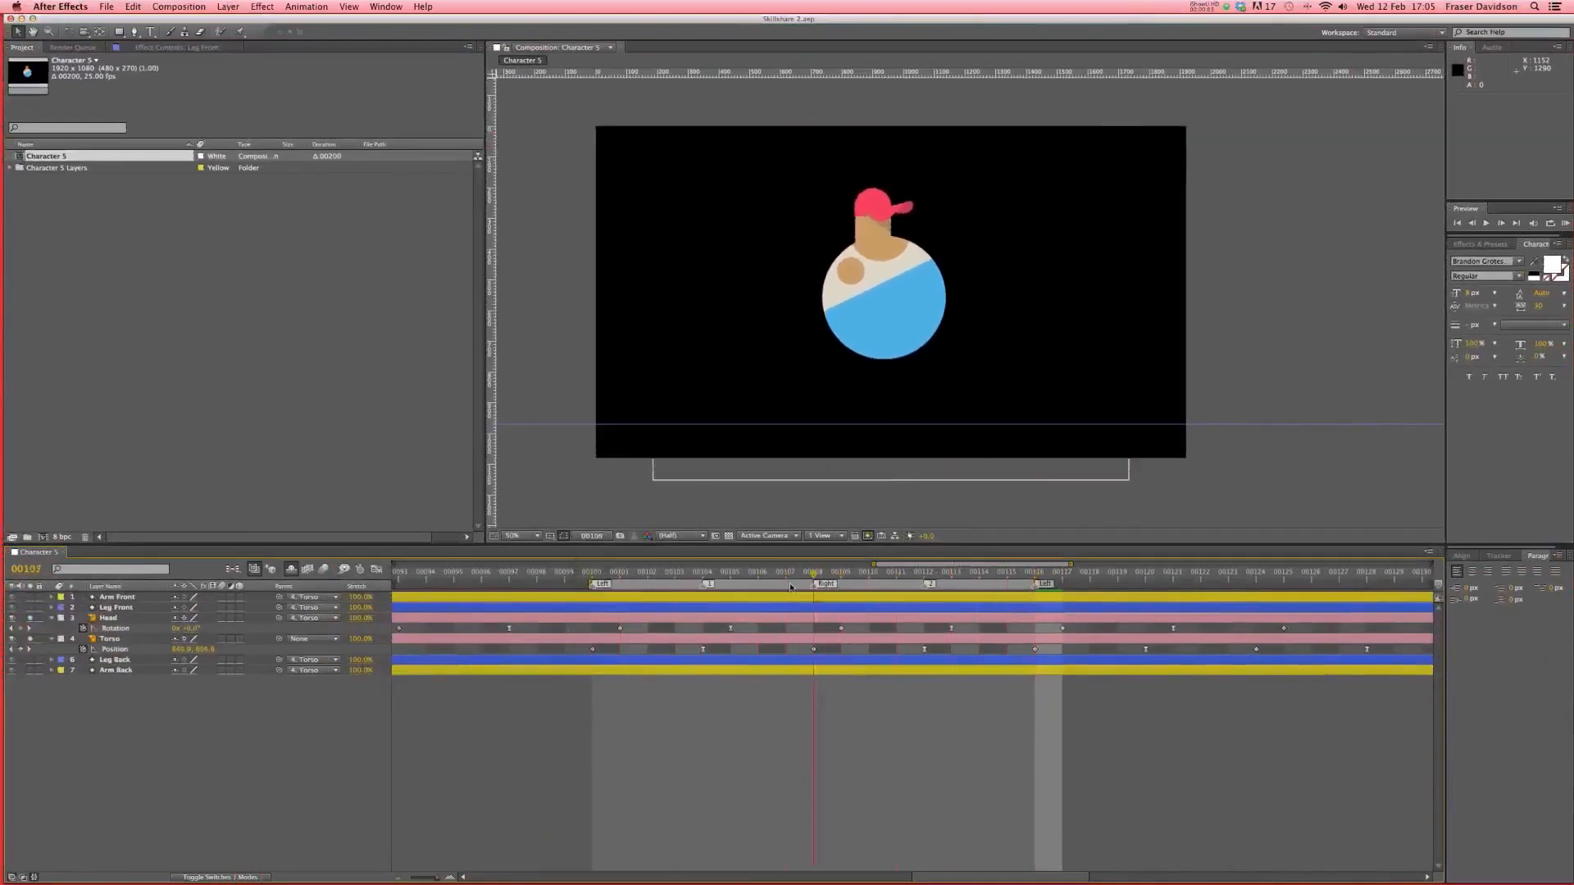
pyautogui.click(30, 628)
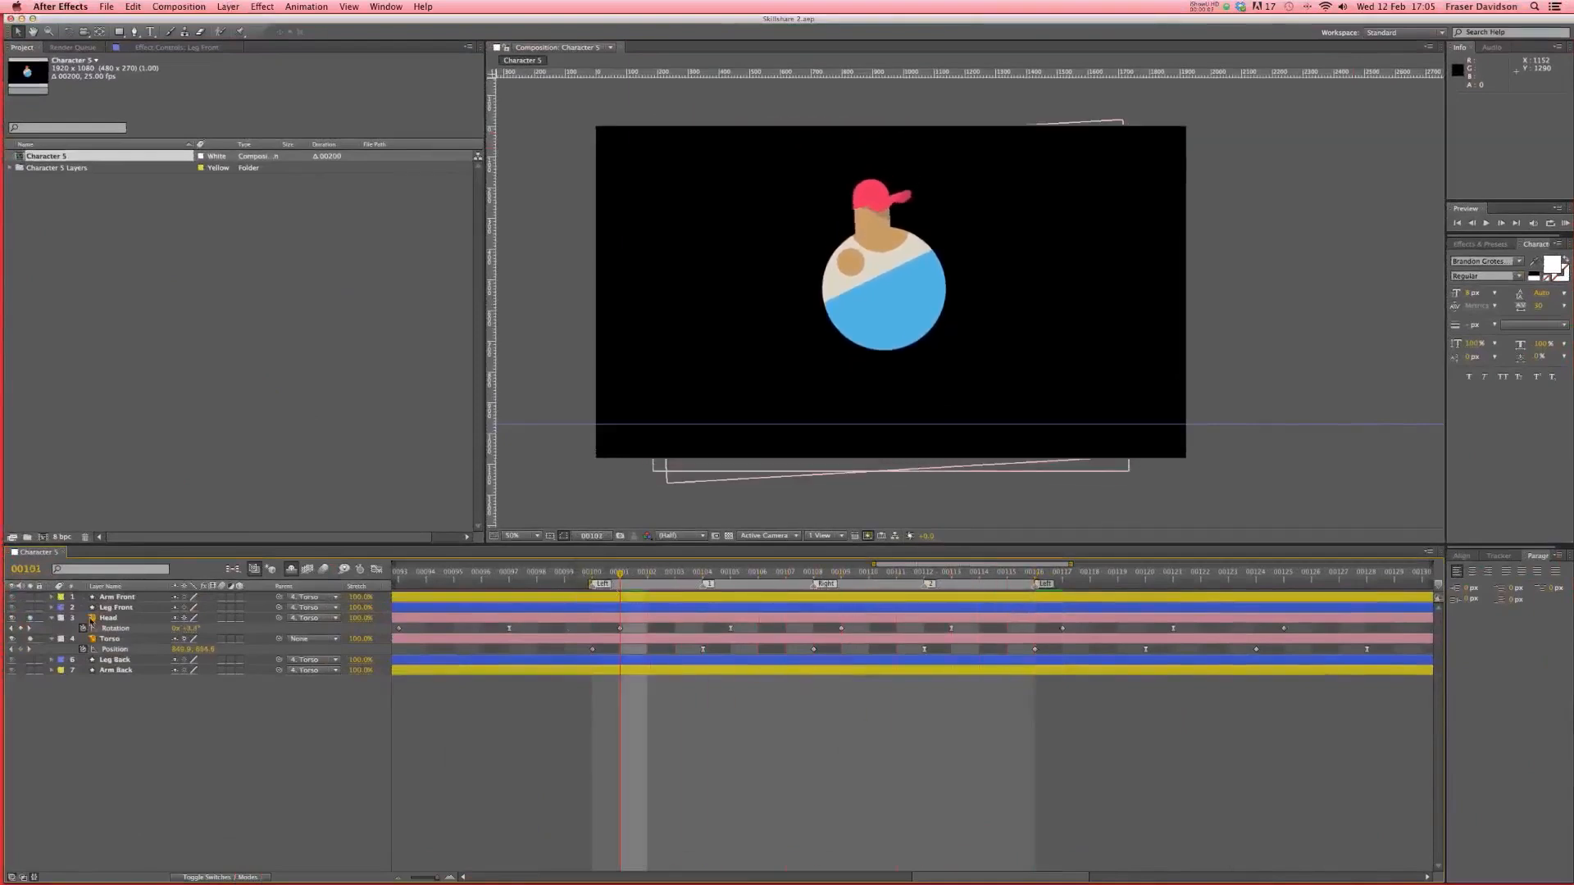
pyautogui.click(29, 621)
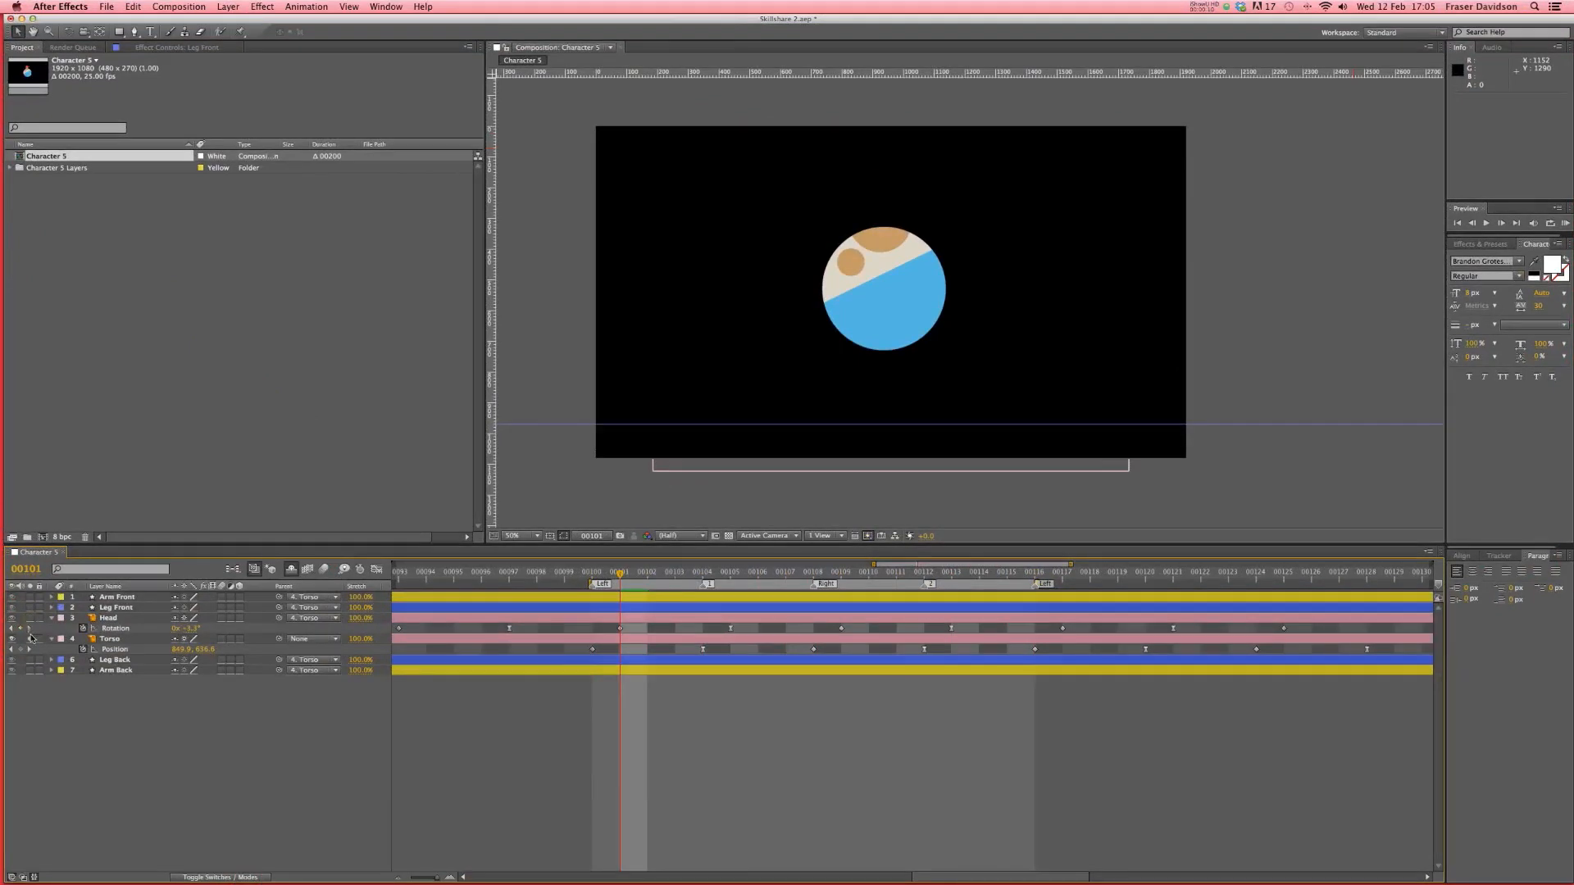
pyautogui.click(30, 639)
pyautogui.click(828, 754)
# - Play a RAM preview of the whole character and save the project
pyautogui.click(1566, 223)
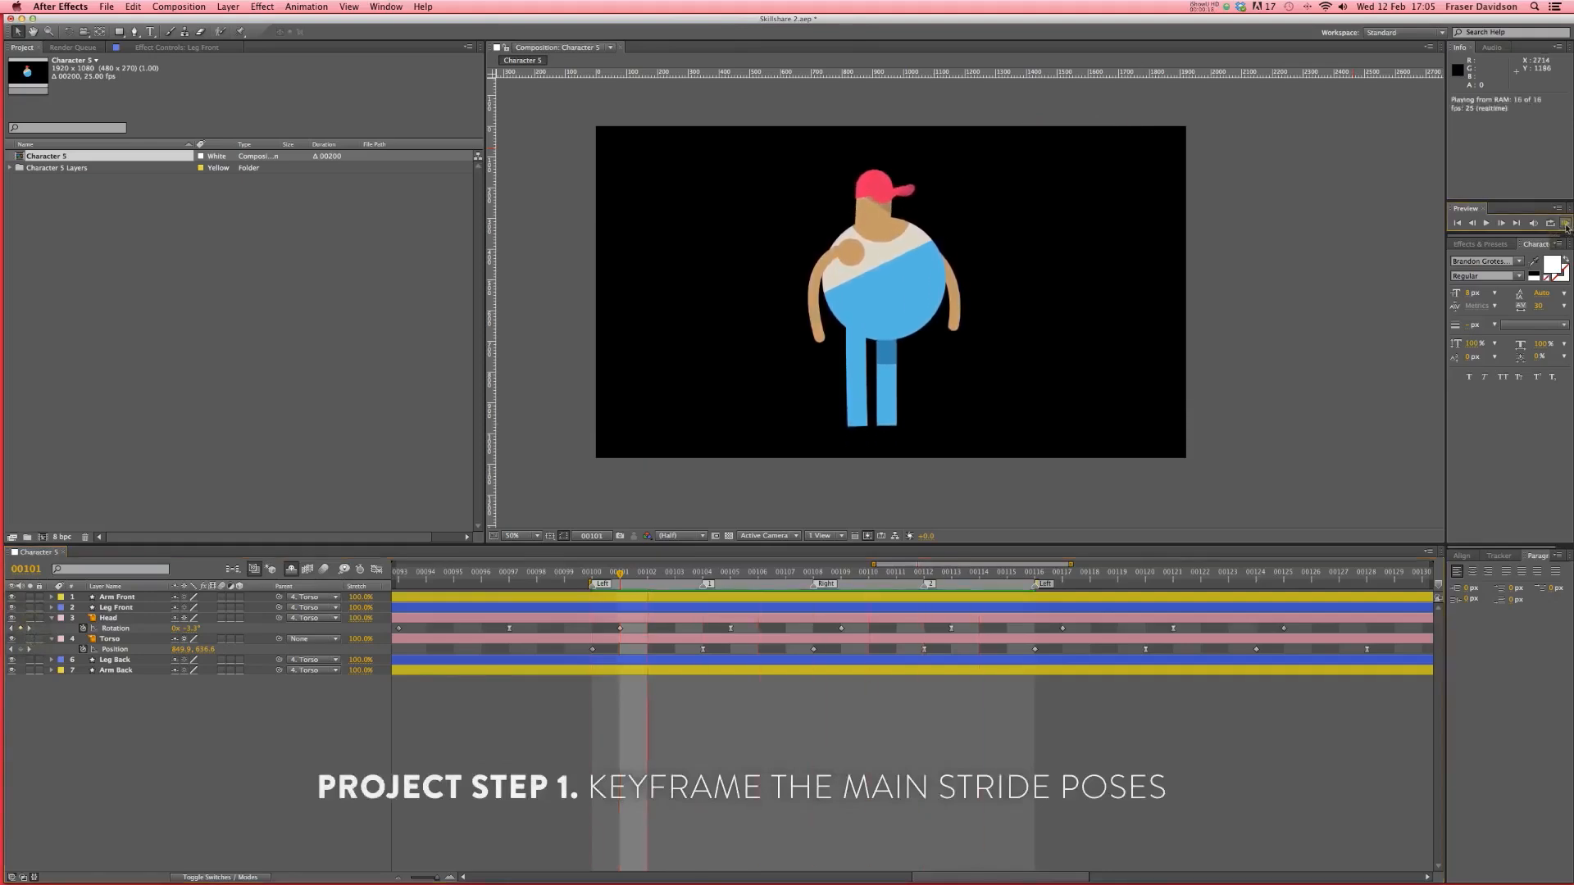
pyautogui.click(630, 727)
pyautogui.press('super+s')
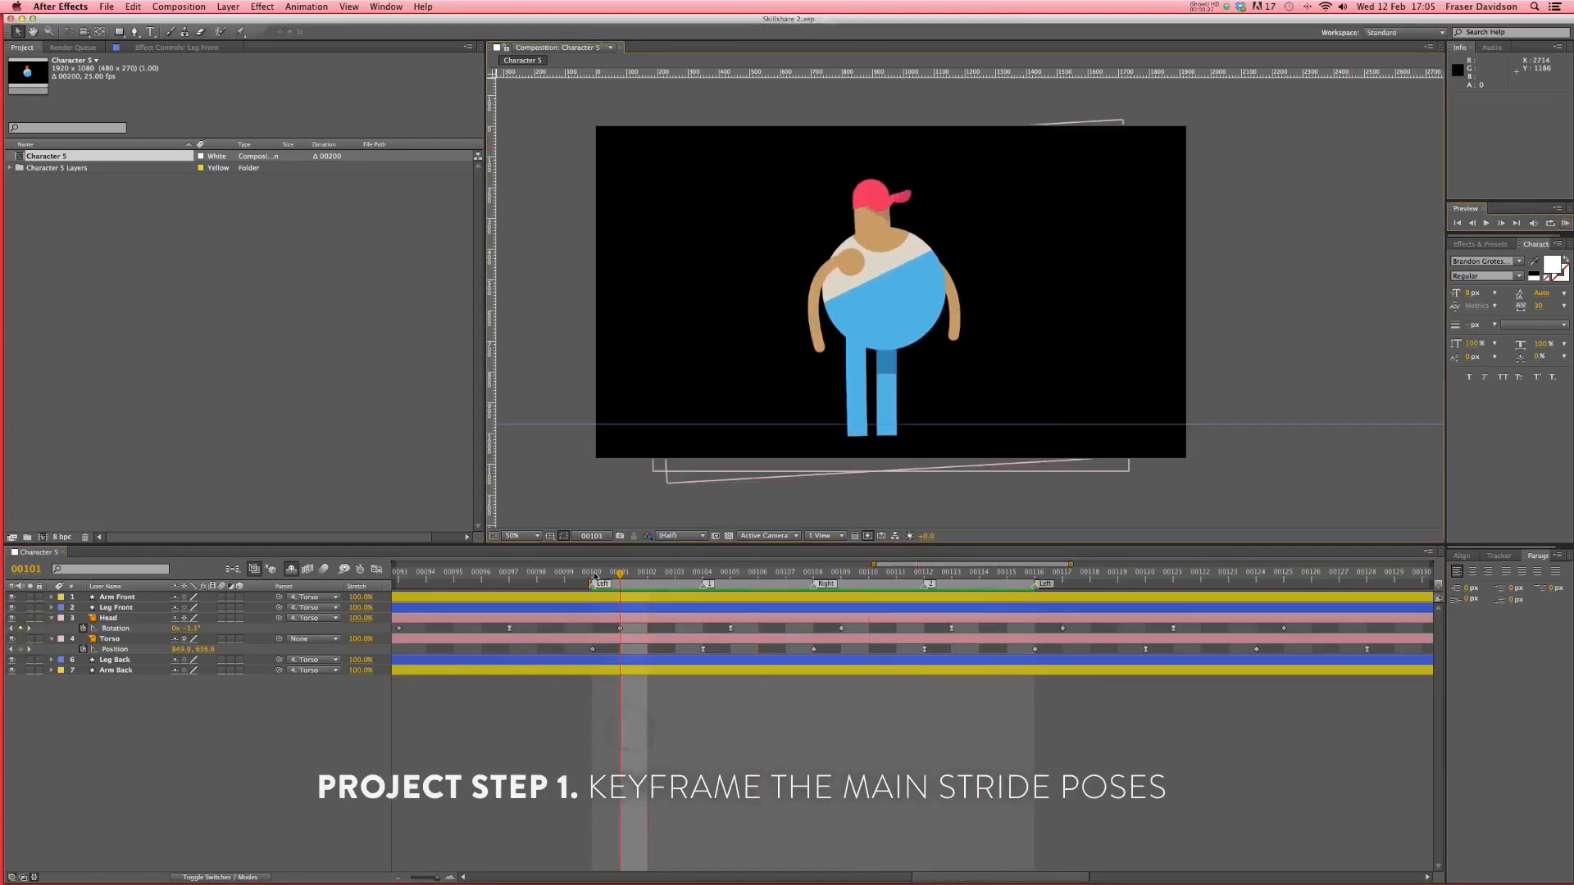
# - At frame 100, expand the Leg Front layer's contents down to the Path 1 shape path and select its Path property
pyautogui.click(591, 571)
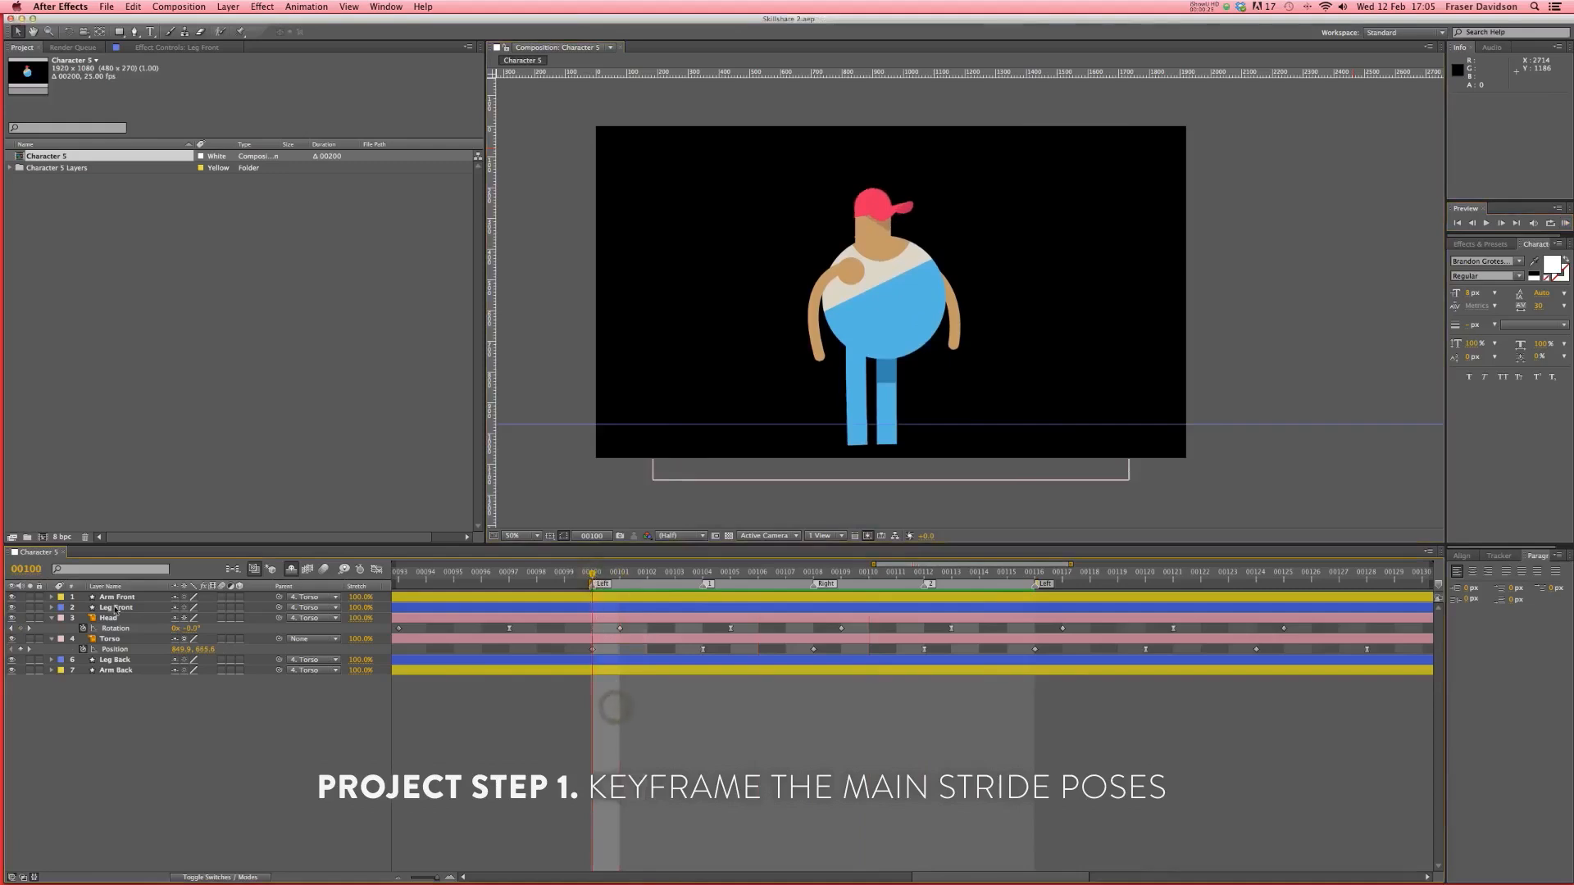
pyautogui.click(116, 608)
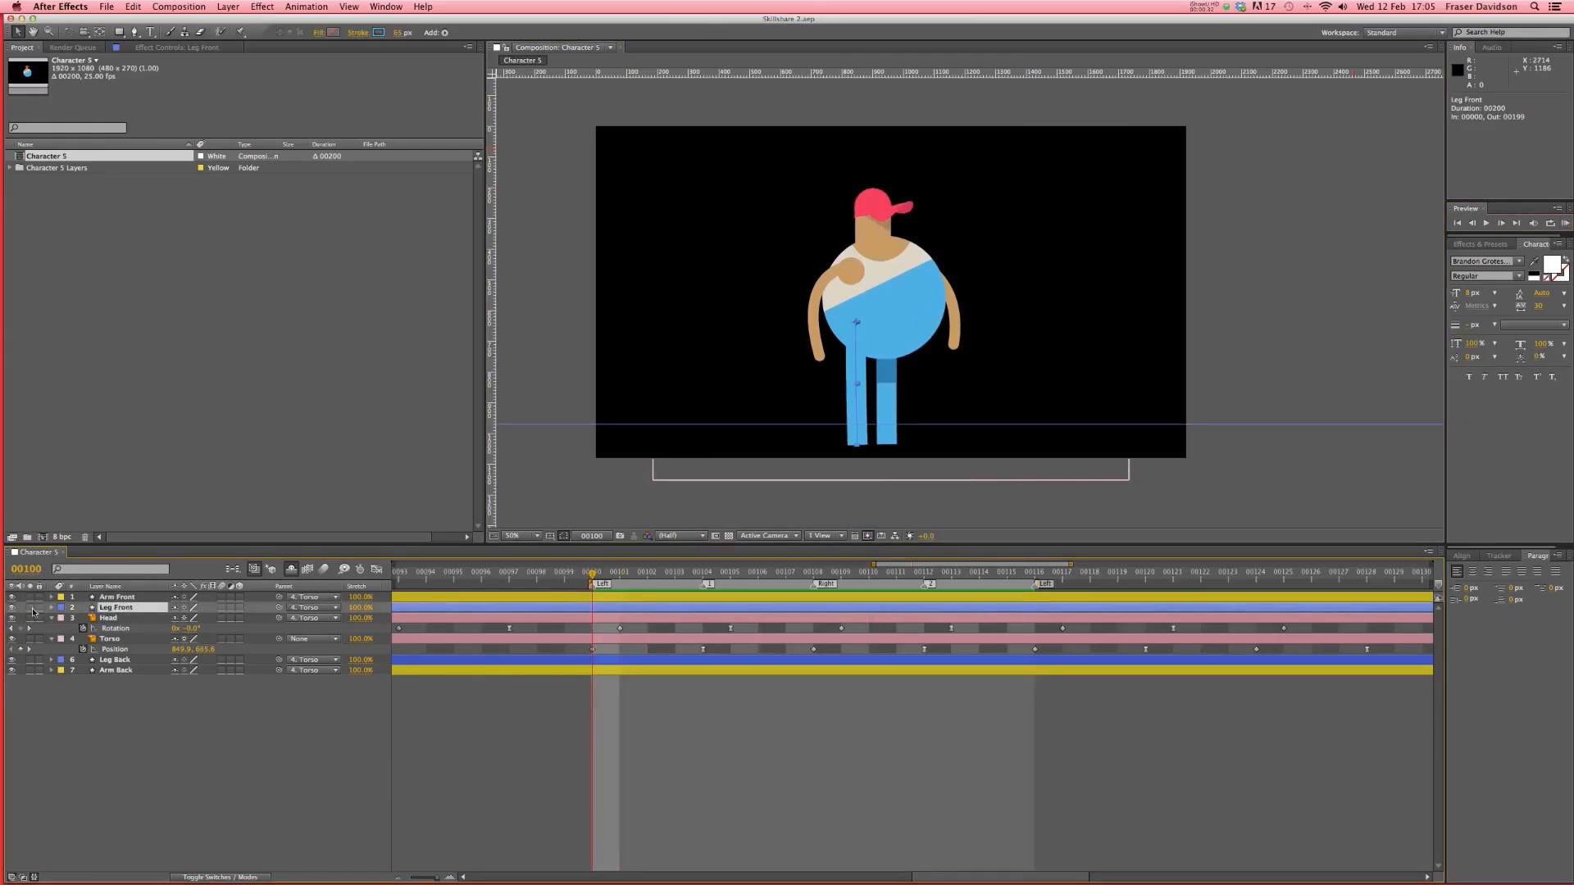
pyautogui.press('F2')
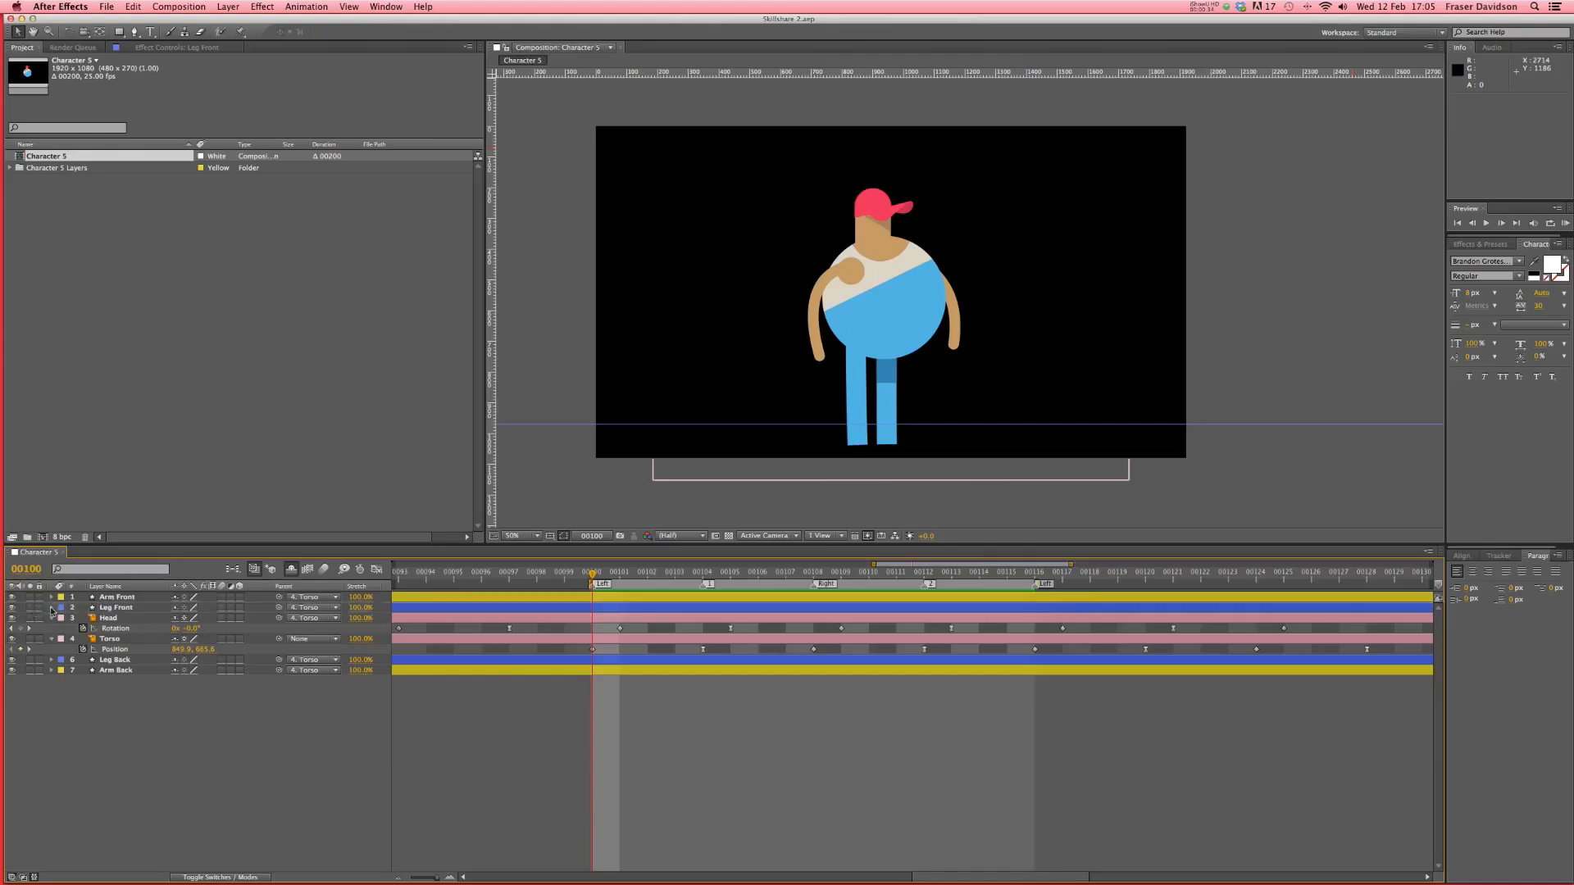
pyautogui.click(52, 607)
pyautogui.click(62, 618)
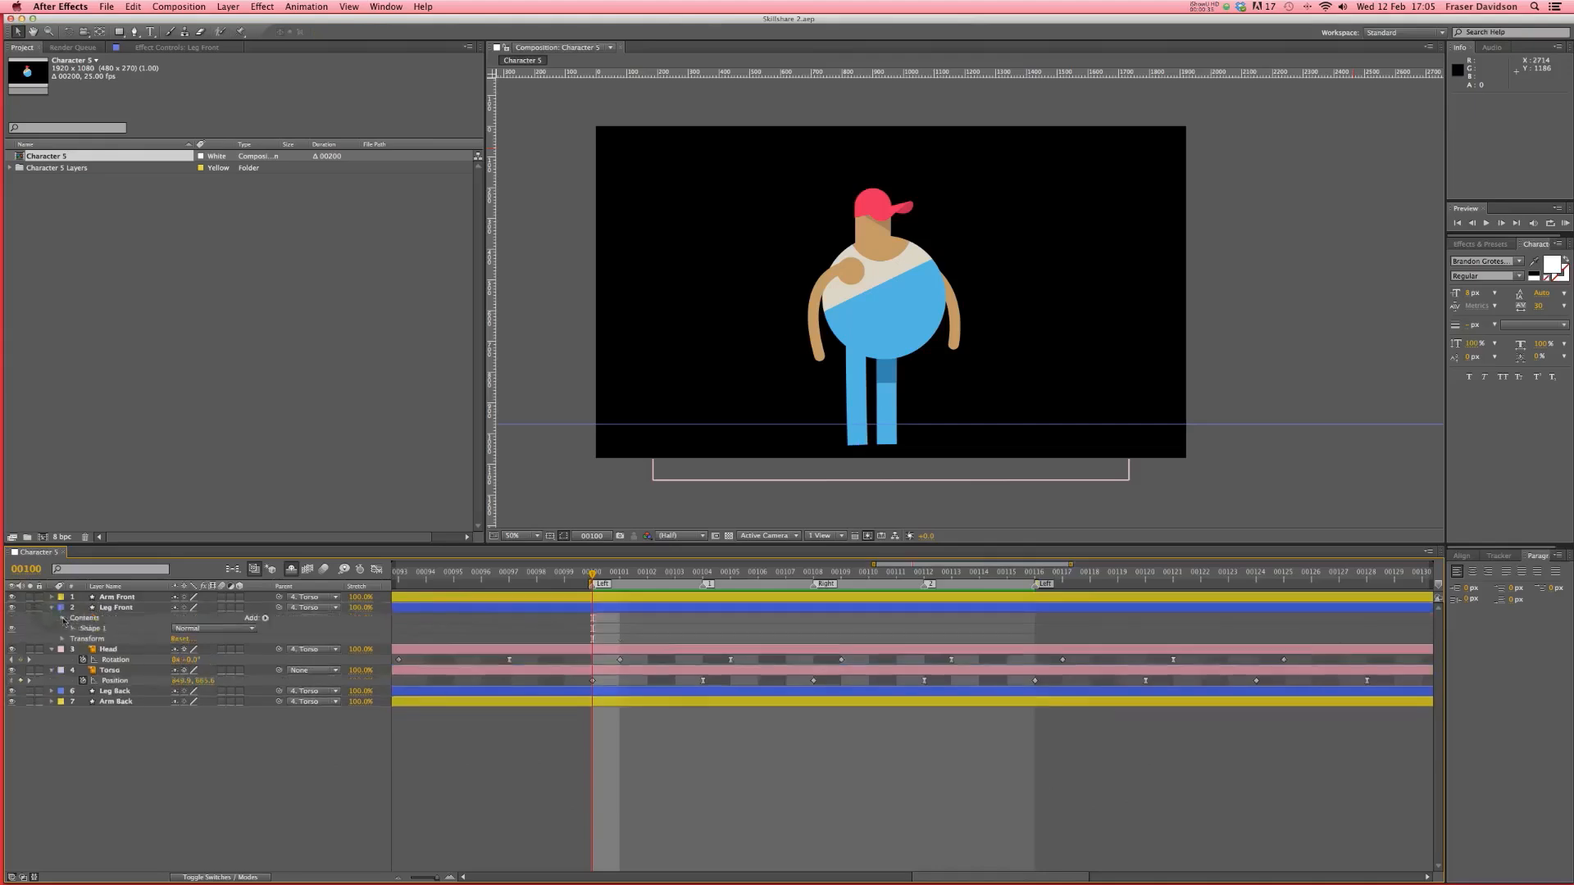
pyautogui.click(72, 629)
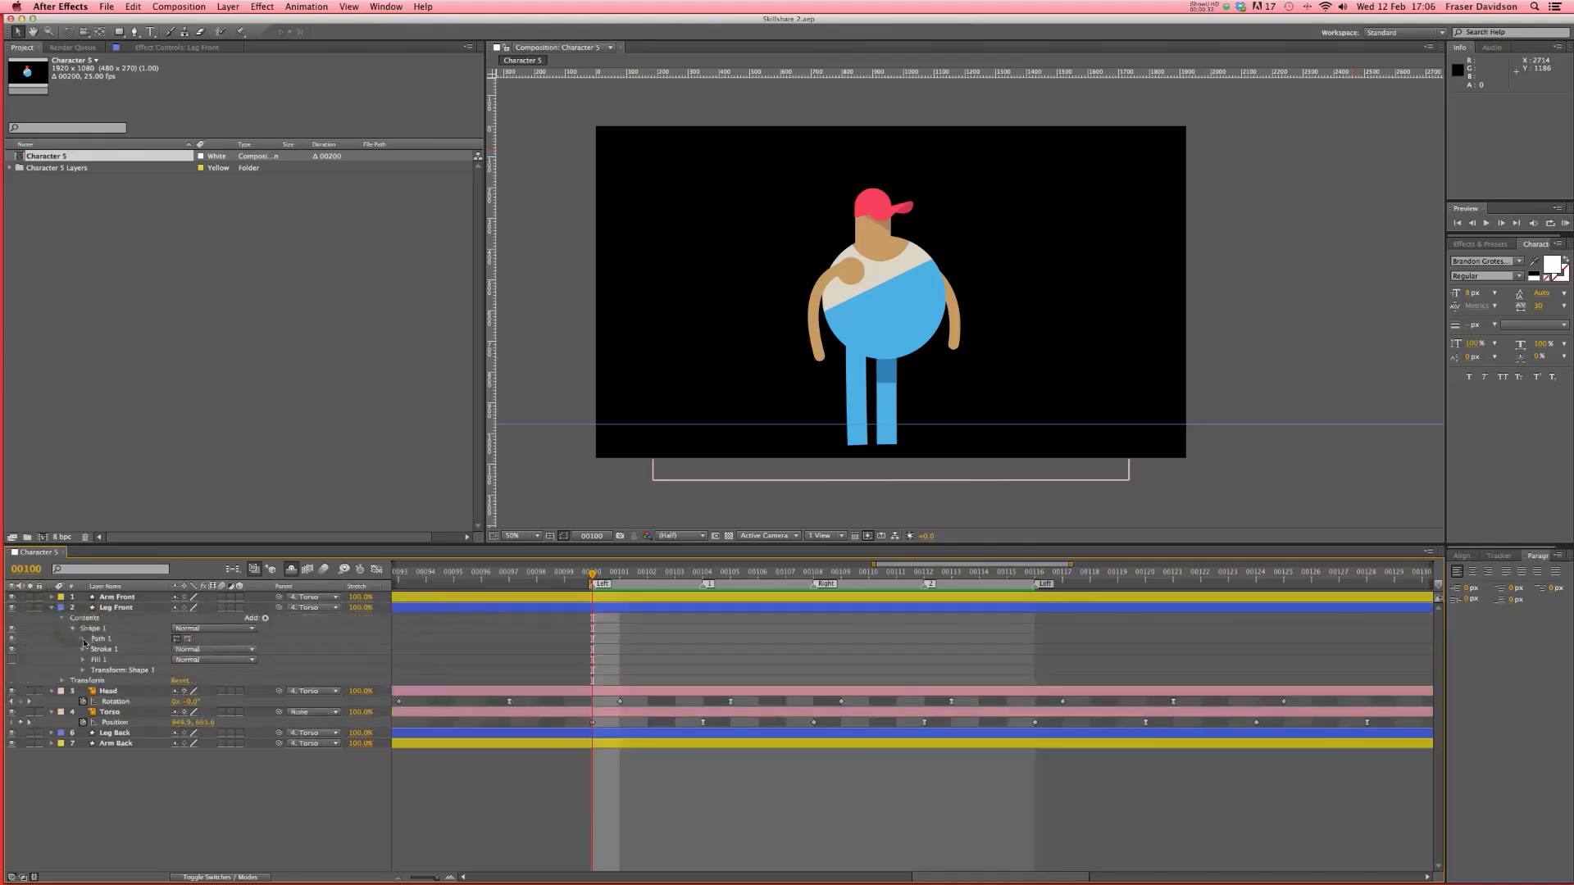
pyautogui.click(83, 638)
pyautogui.click(119, 649)
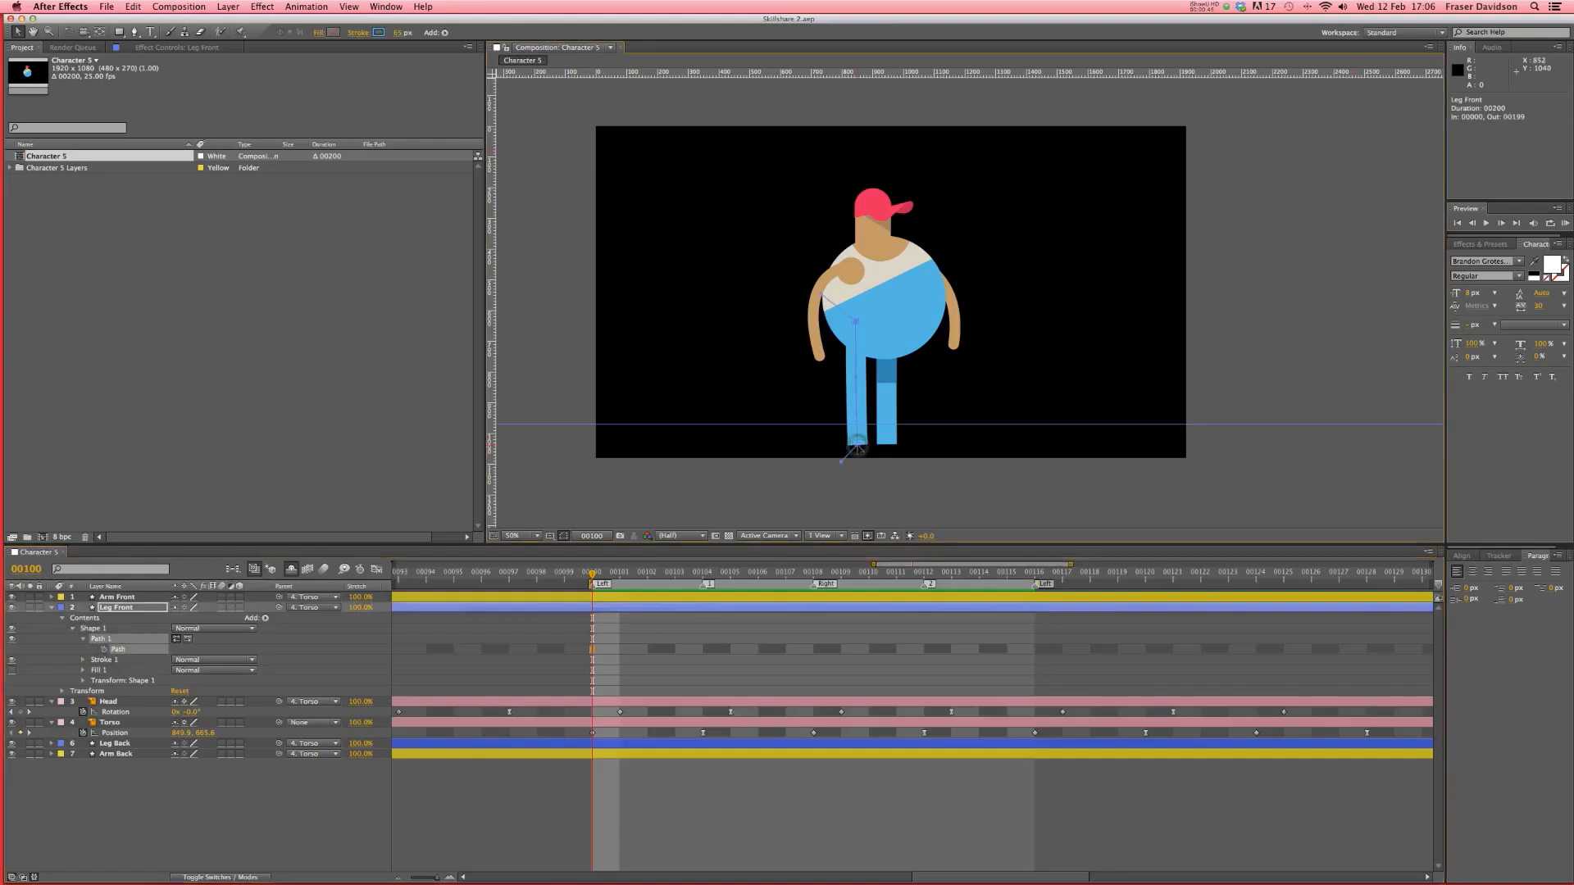
# - Pose the front leg striding forward with its foot on the ground guide, and enable Path keyframing at frame 100
pyautogui.click(859, 447)
pyautogui.moveTo(857, 449); pyautogui.dragTo(924, 429)
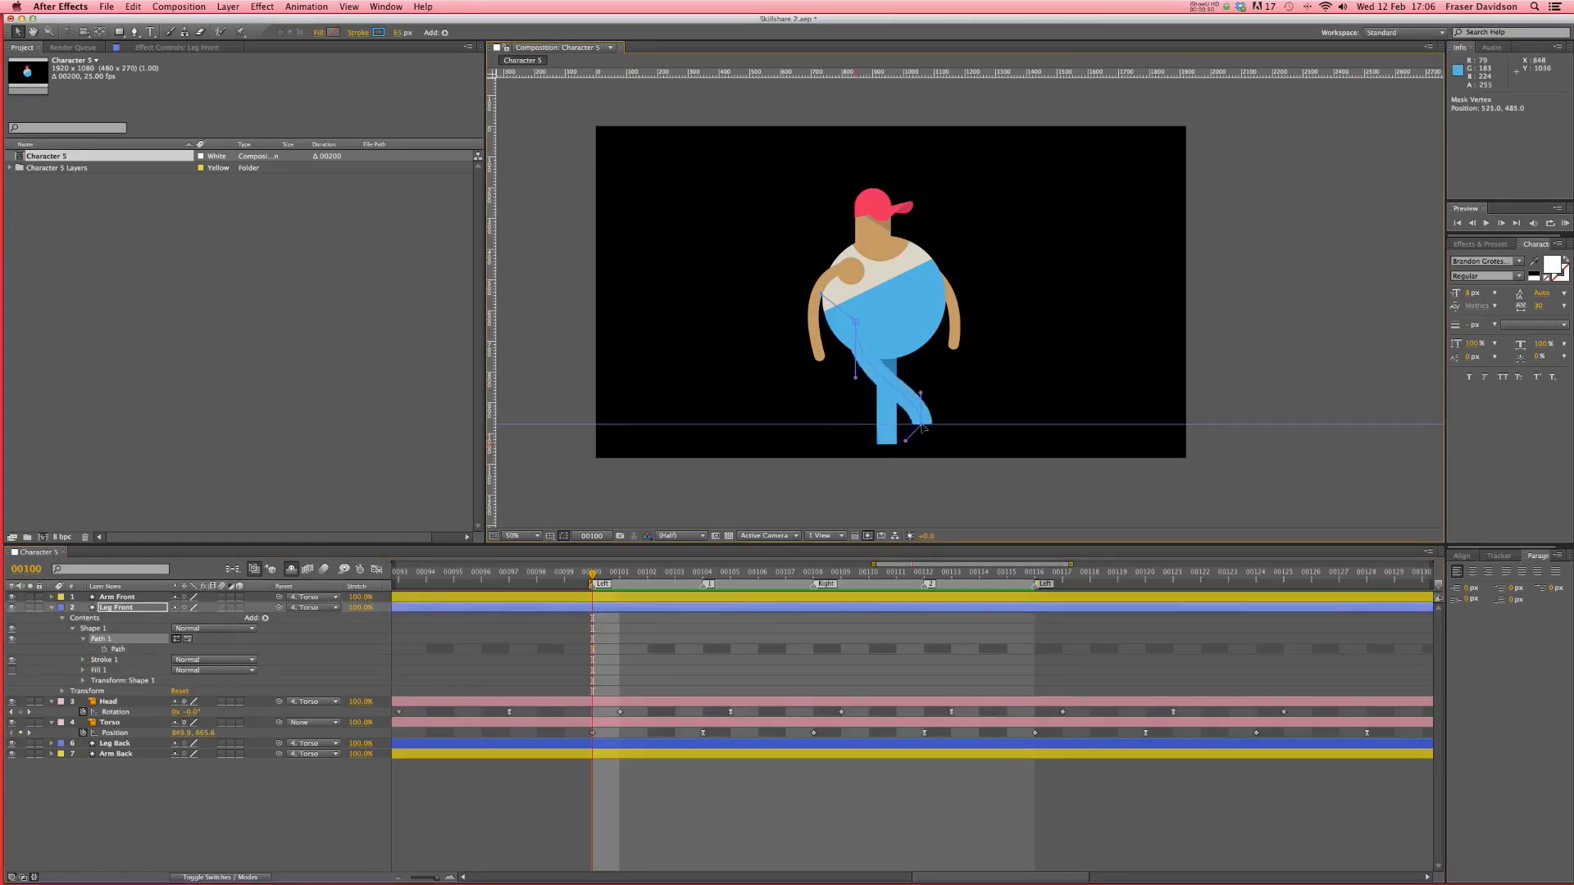
pyautogui.scroll(2, 919, 429)
pyautogui.scroll(-2, 864, 401)
pyautogui.press('space')
pyautogui.moveTo(951, 264); pyautogui.dragTo(916, 337)
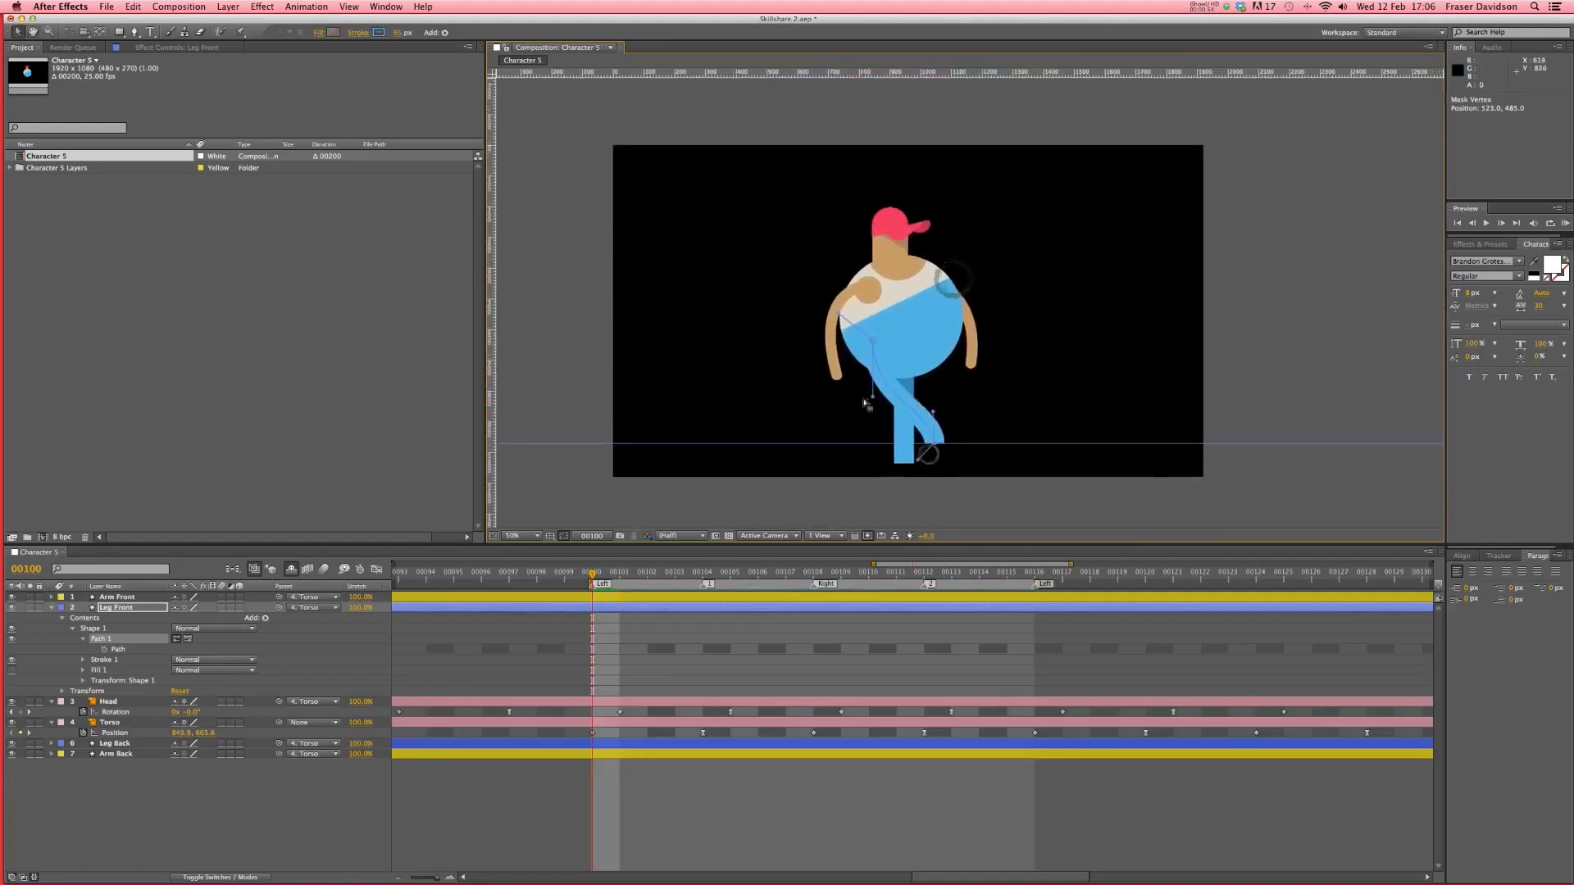
pyautogui.moveTo(875, 399); pyautogui.dragTo(942, 445)
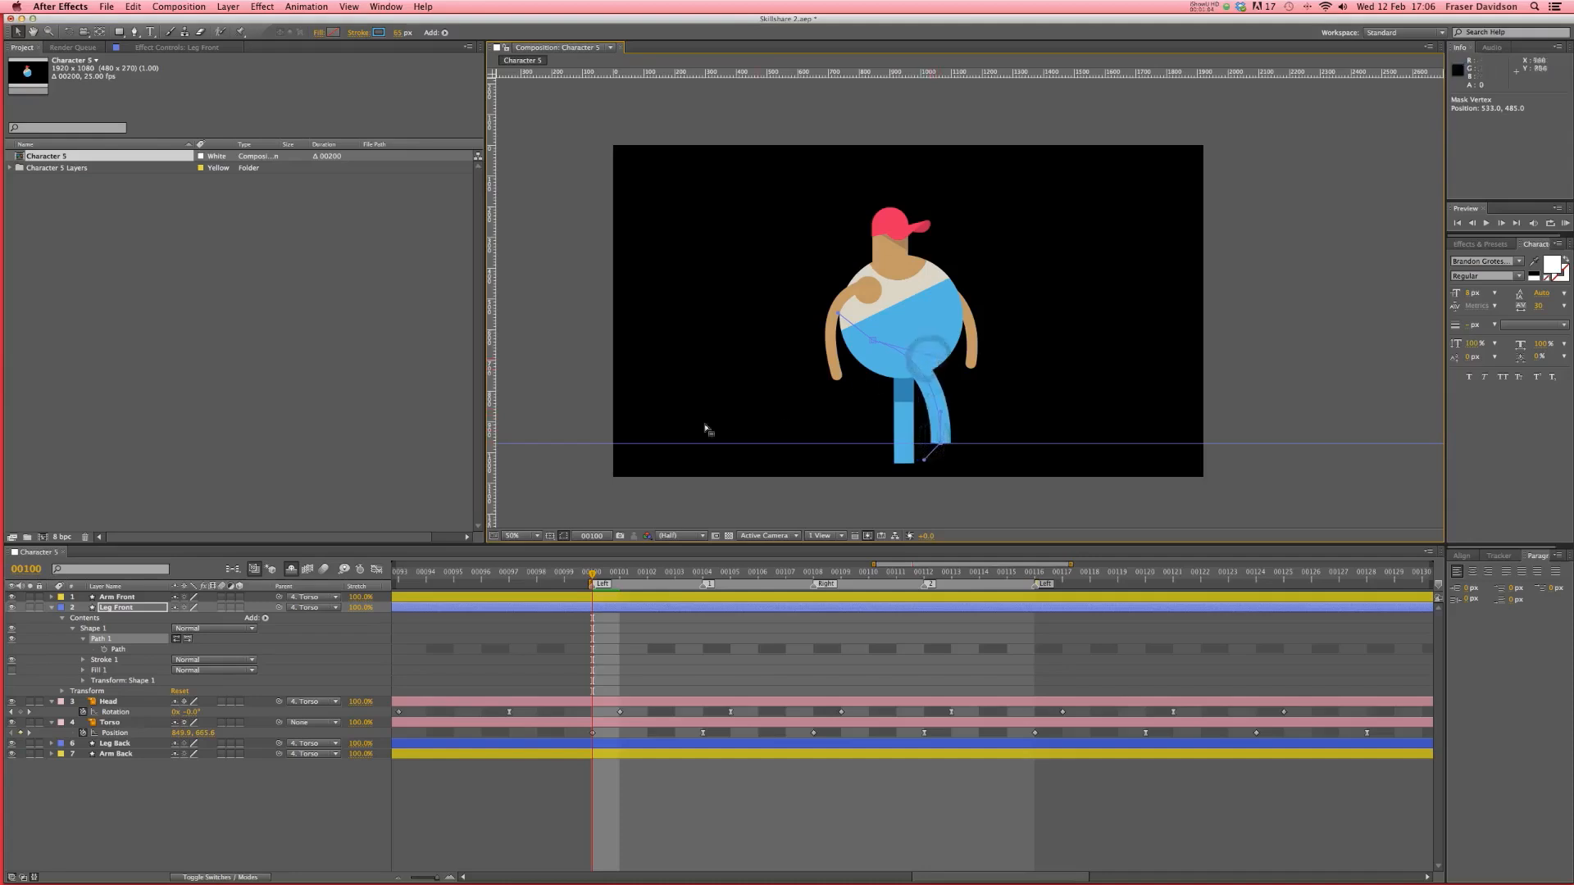
pyautogui.click(104, 649)
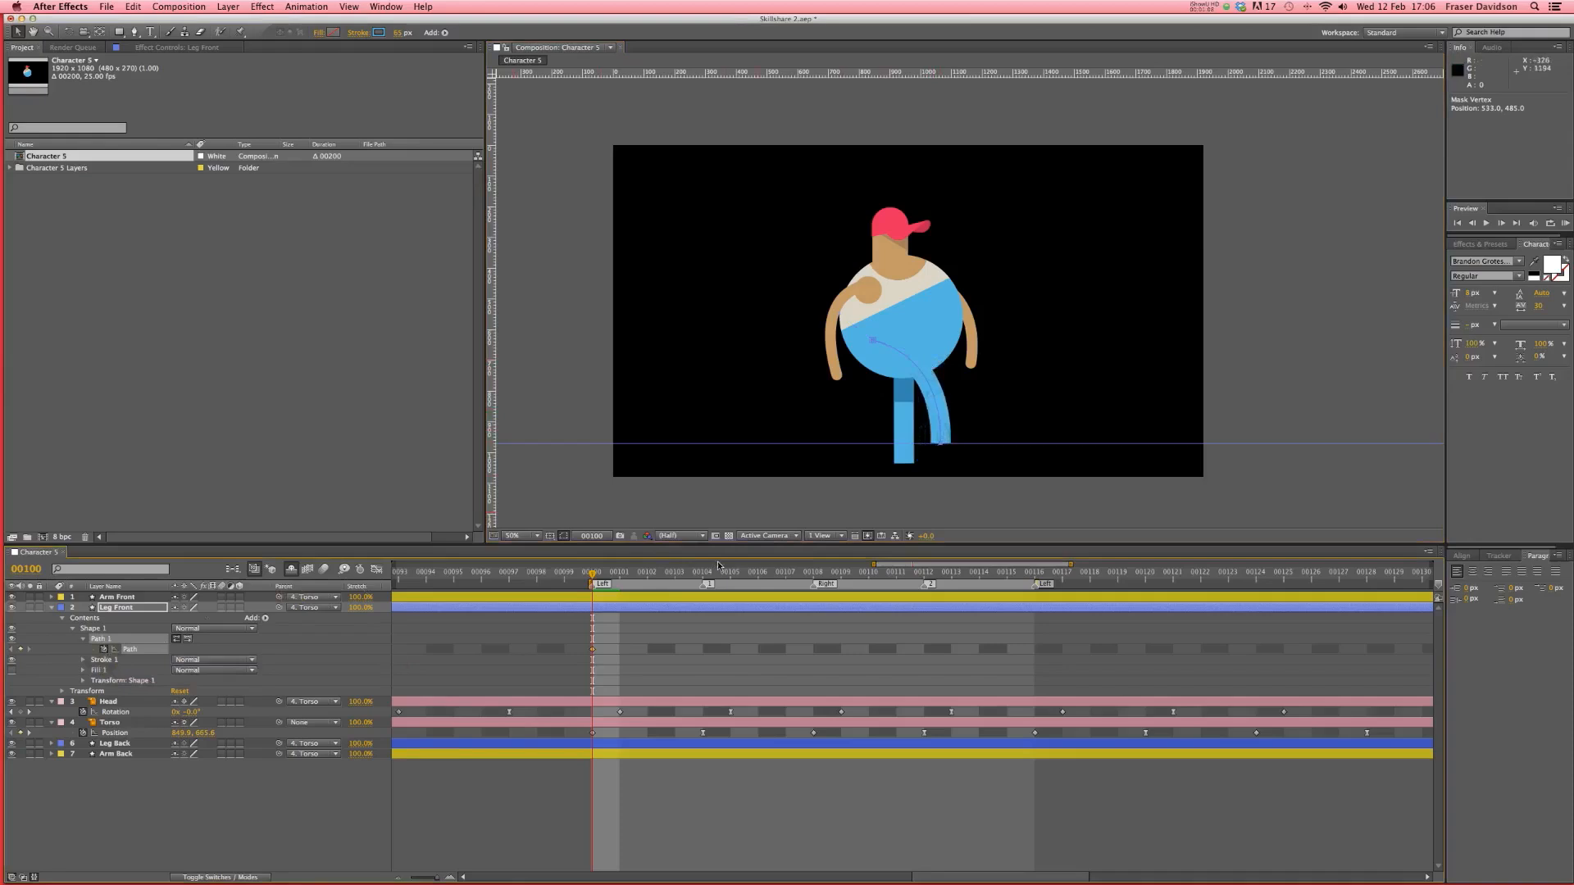
# - At frame 108, reshape the Leg Front path so the leg curves backward with its foot trailing behind the body
pyautogui.click(814, 579)
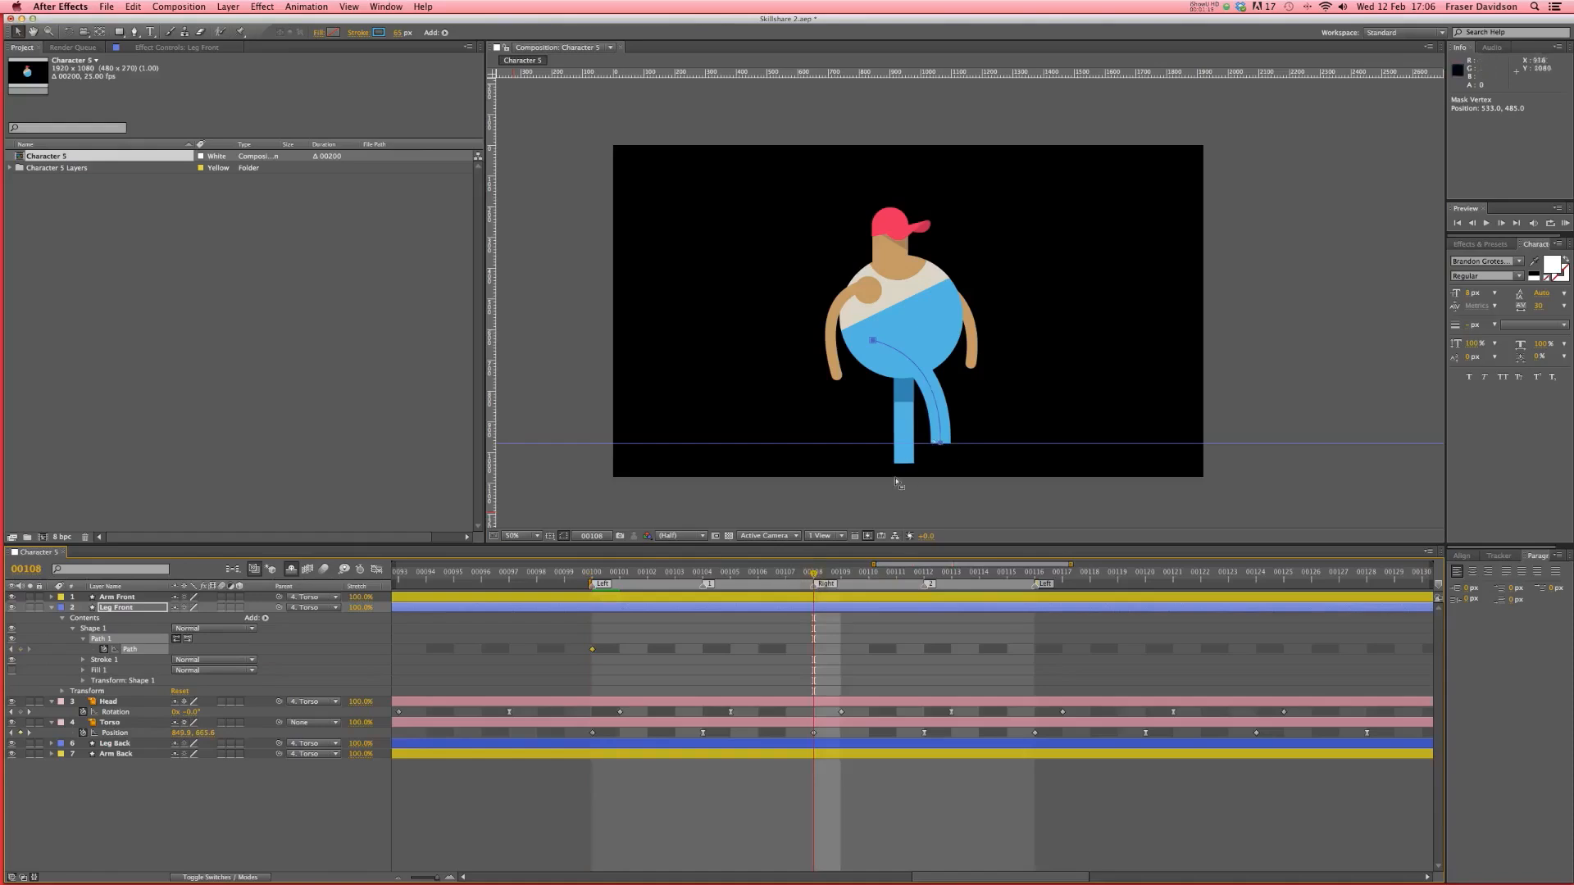
pyautogui.click(940, 444)
pyautogui.moveTo(940, 444); pyautogui.dragTo(861, 428)
pyautogui.moveTo(935, 357); pyautogui.dragTo(893, 378)
pyautogui.moveTo(820, 433); pyautogui.dragTo(822, 436)
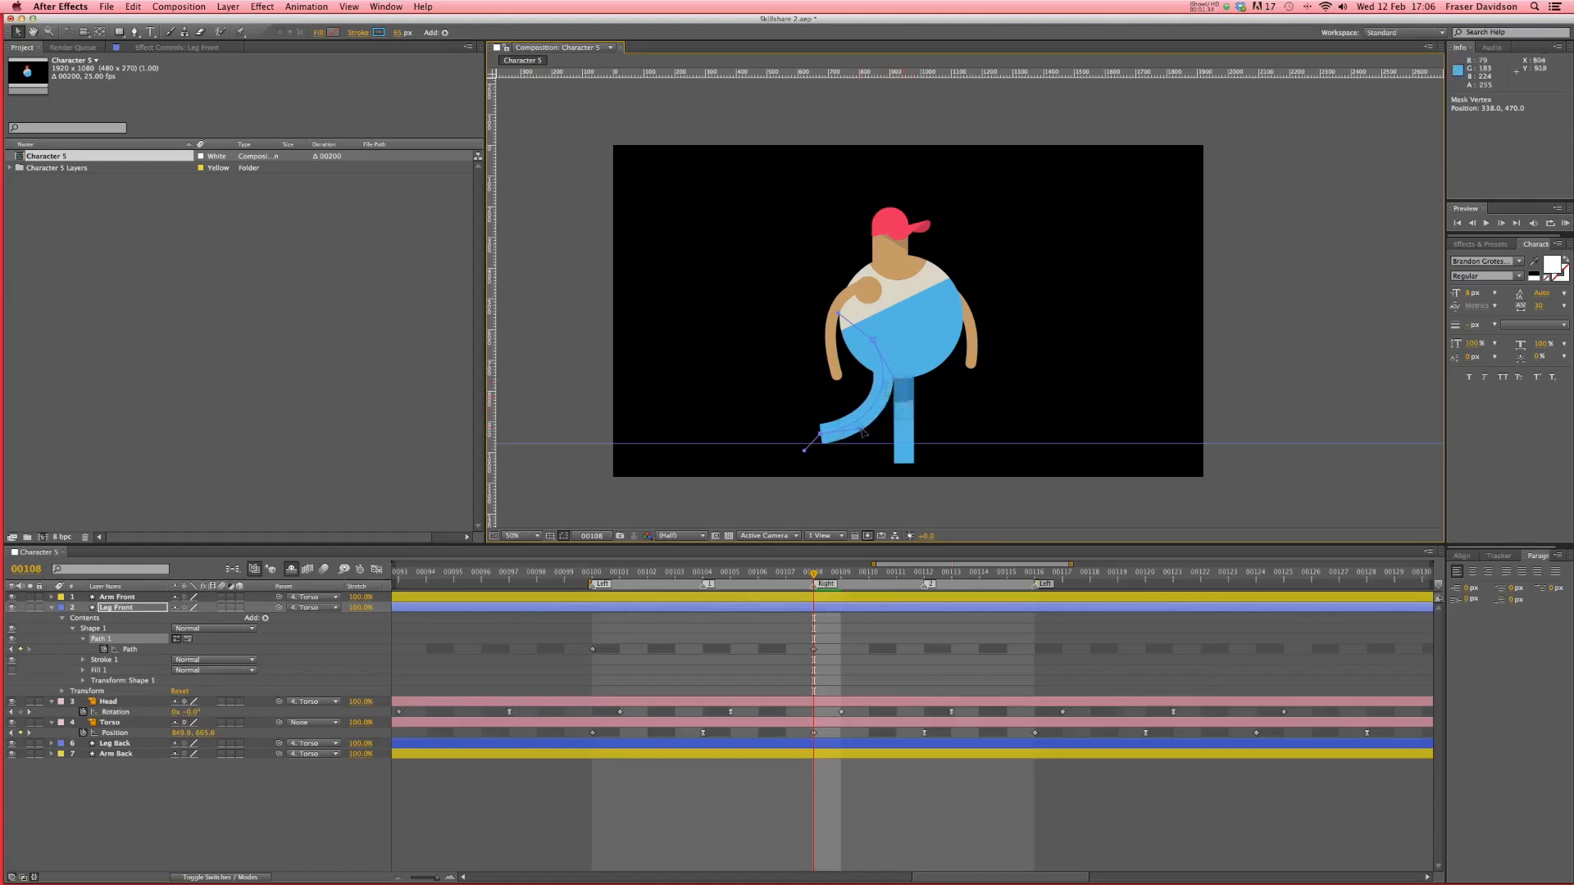
# - Copy the Leg Front's first Path keyframe from frame 100 to frame 116 to close the loop
pyautogui.moveTo(805, 577); pyautogui.dragTo(1034, 584)
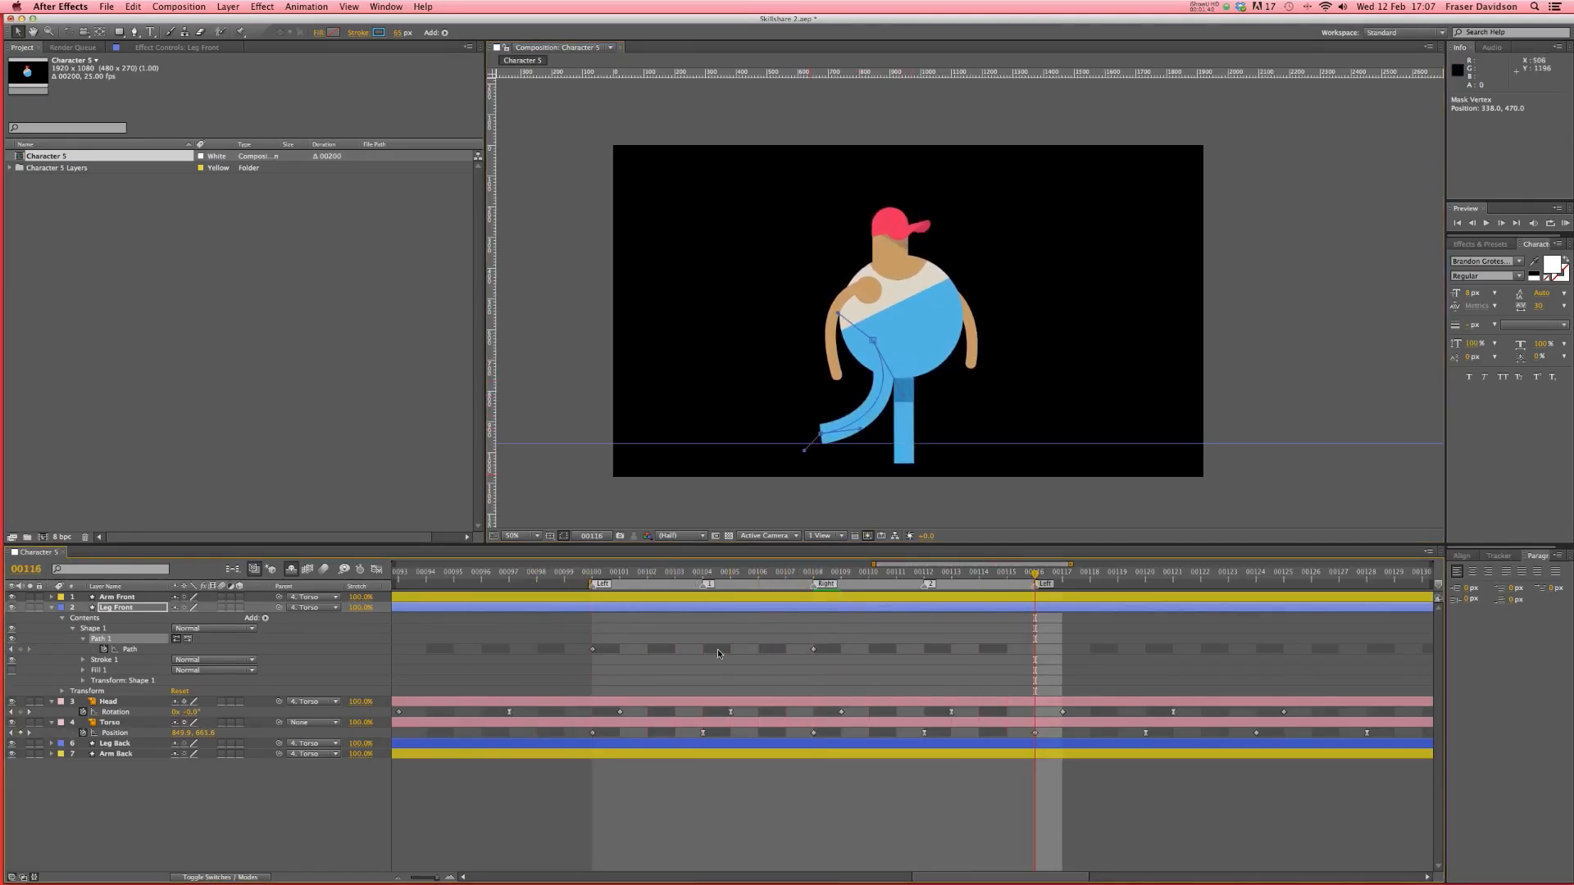
pyautogui.click(616, 651)
pyautogui.click(592, 649)
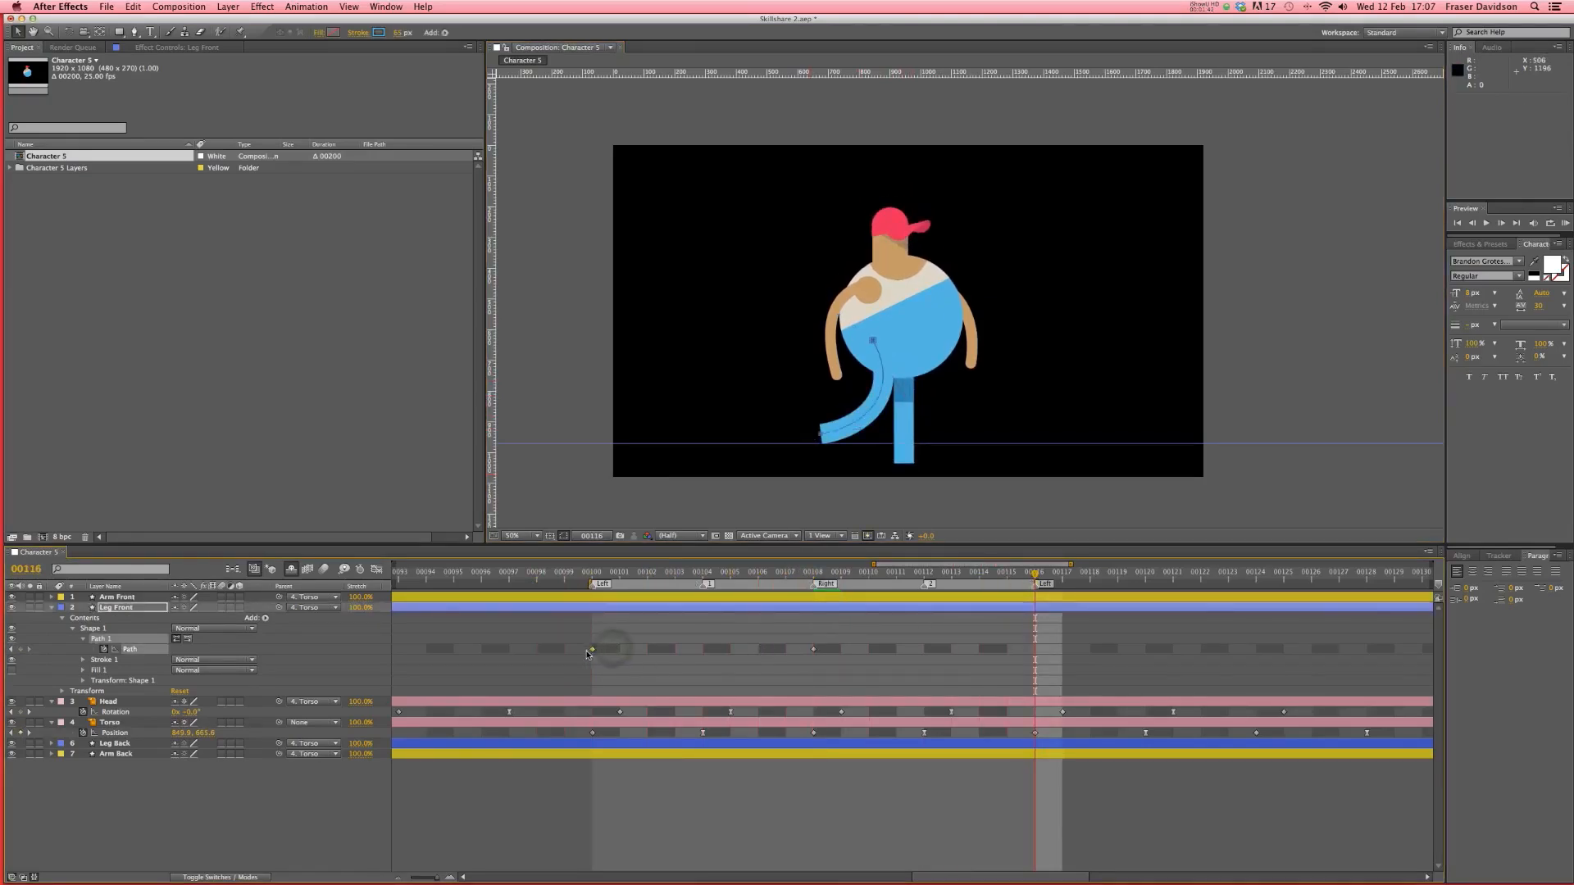
pyautogui.press('super+c')
pyautogui.press('super+v')
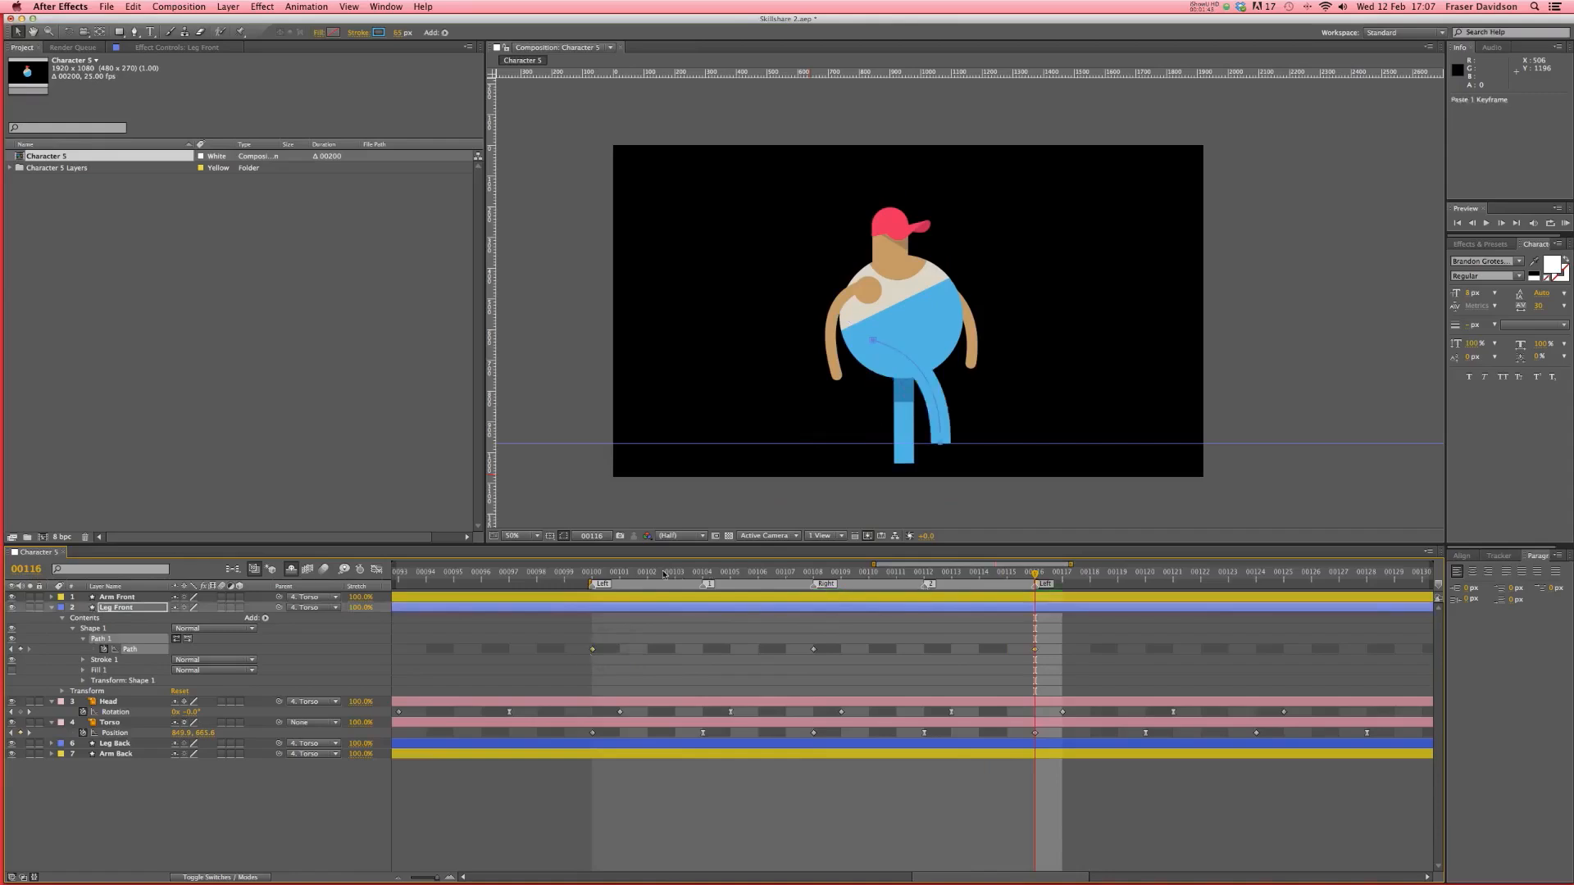
# - Return to frame 100, expand the Leg Back layer down to its shape path and select the Path property
pyautogui.moveTo(596, 578)
pyautogui.mouseDown()
pyautogui.moveTo(1090, 594)
pyautogui.moveTo(577, 601)
pyautogui.moveTo(1019, 604)
pyautogui.moveTo(599, 605)
pyautogui.mouseUp()
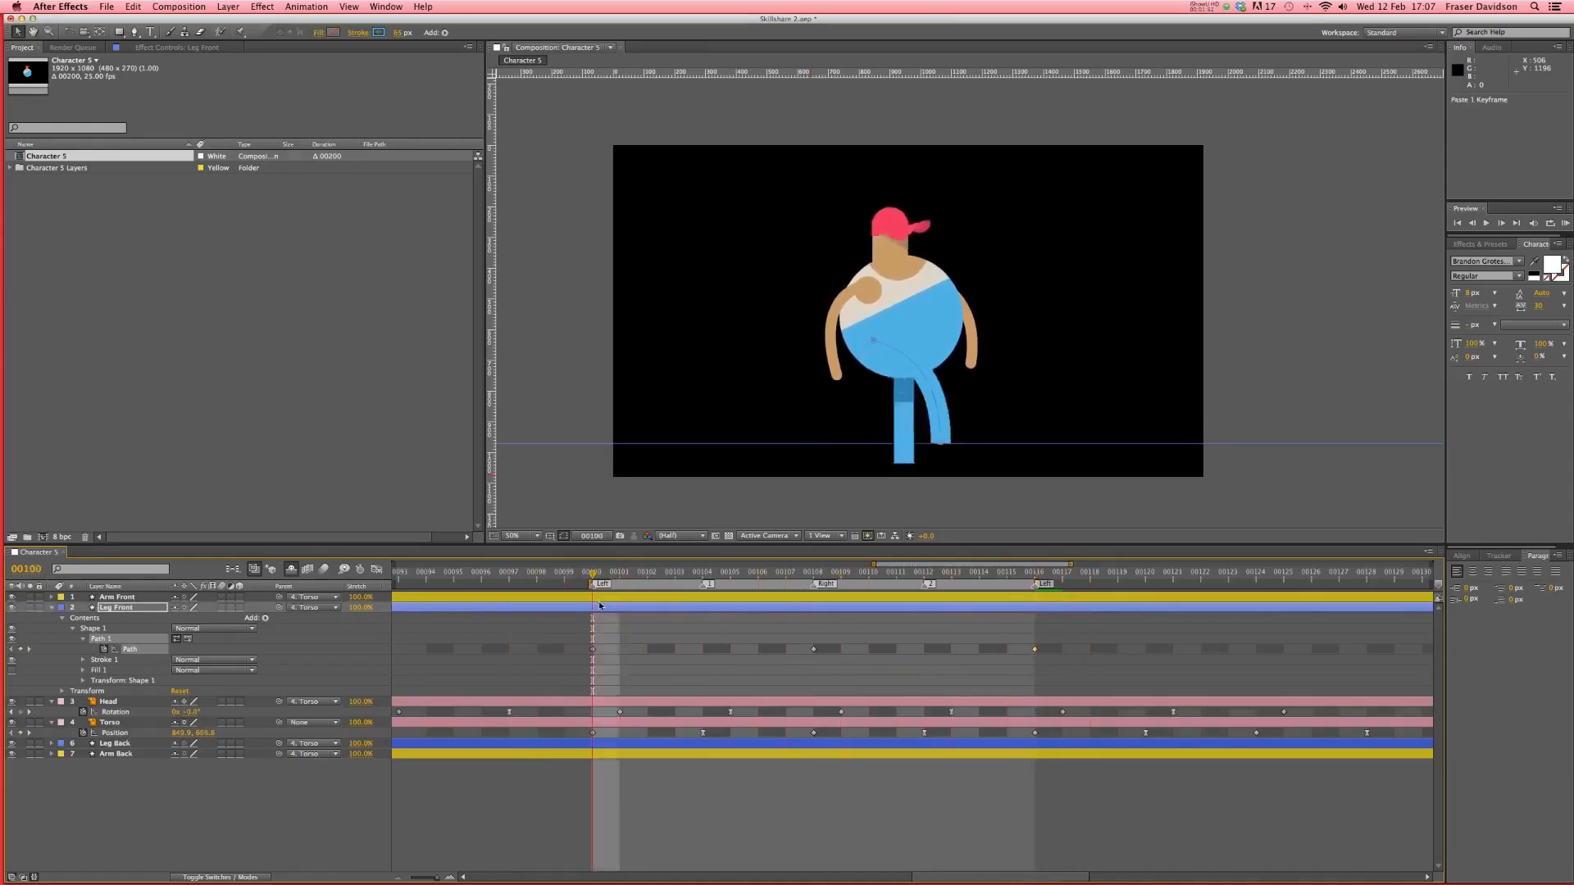
pyautogui.click(121, 746)
pyautogui.click(50, 744)
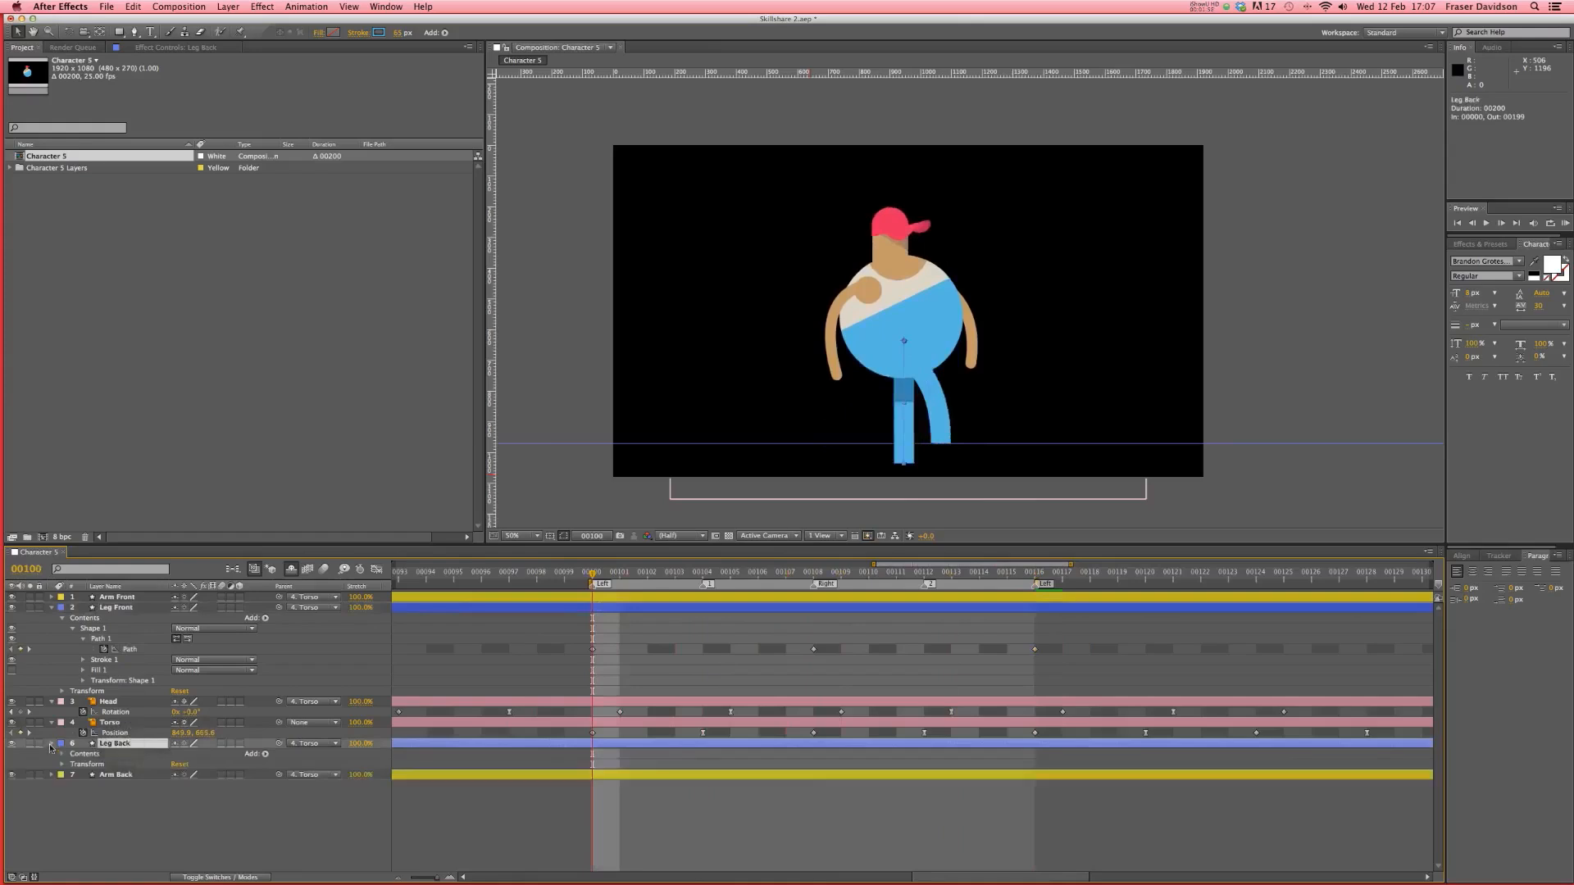
pyautogui.click(62, 754)
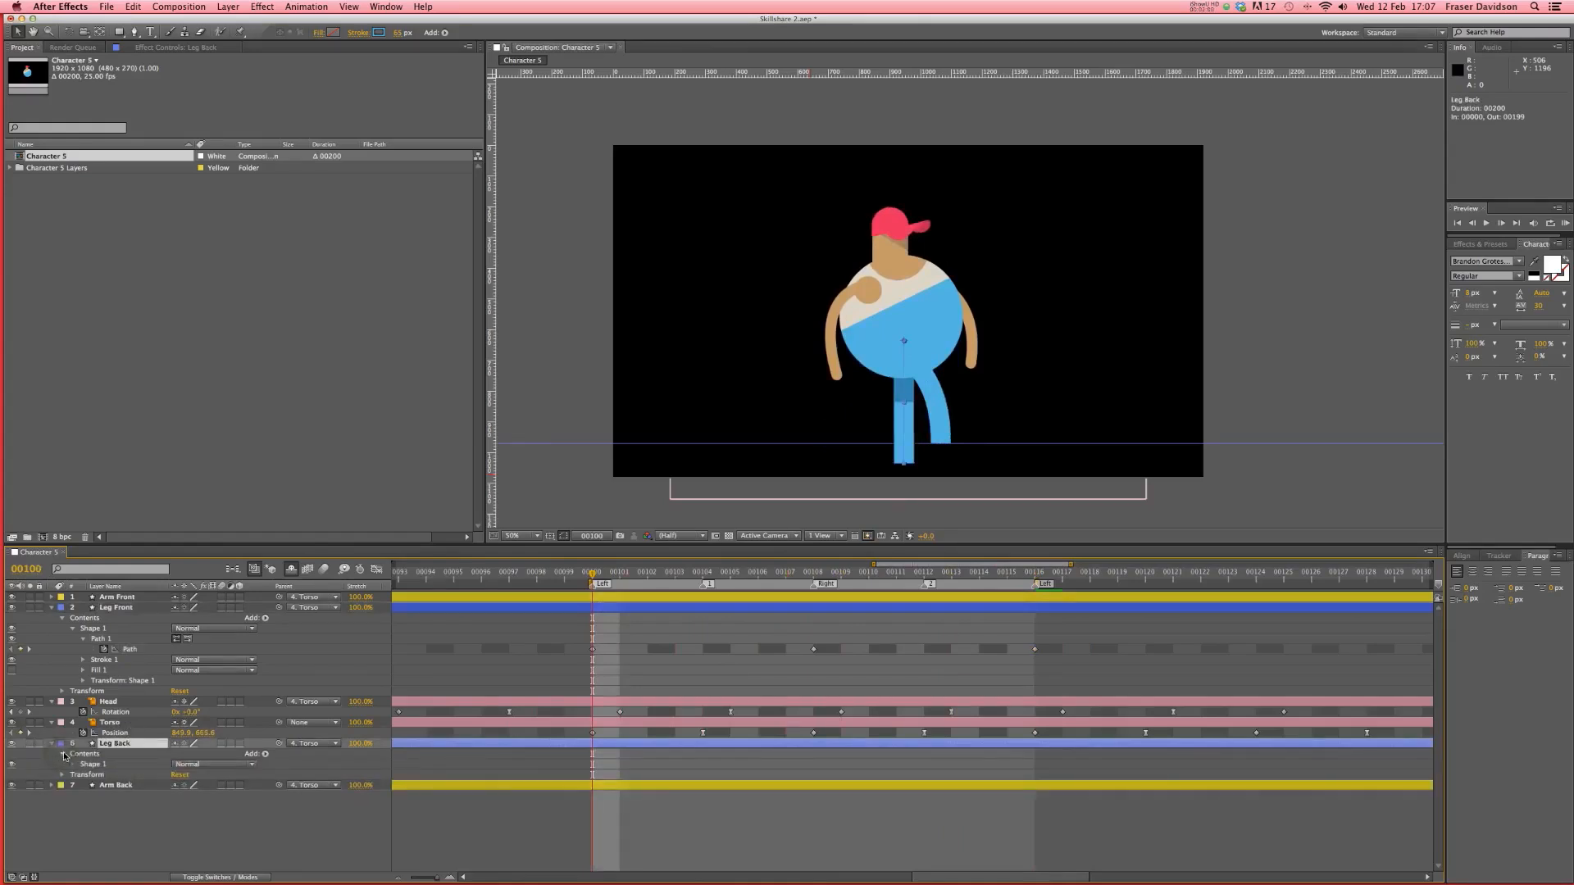
pyautogui.click(72, 764)
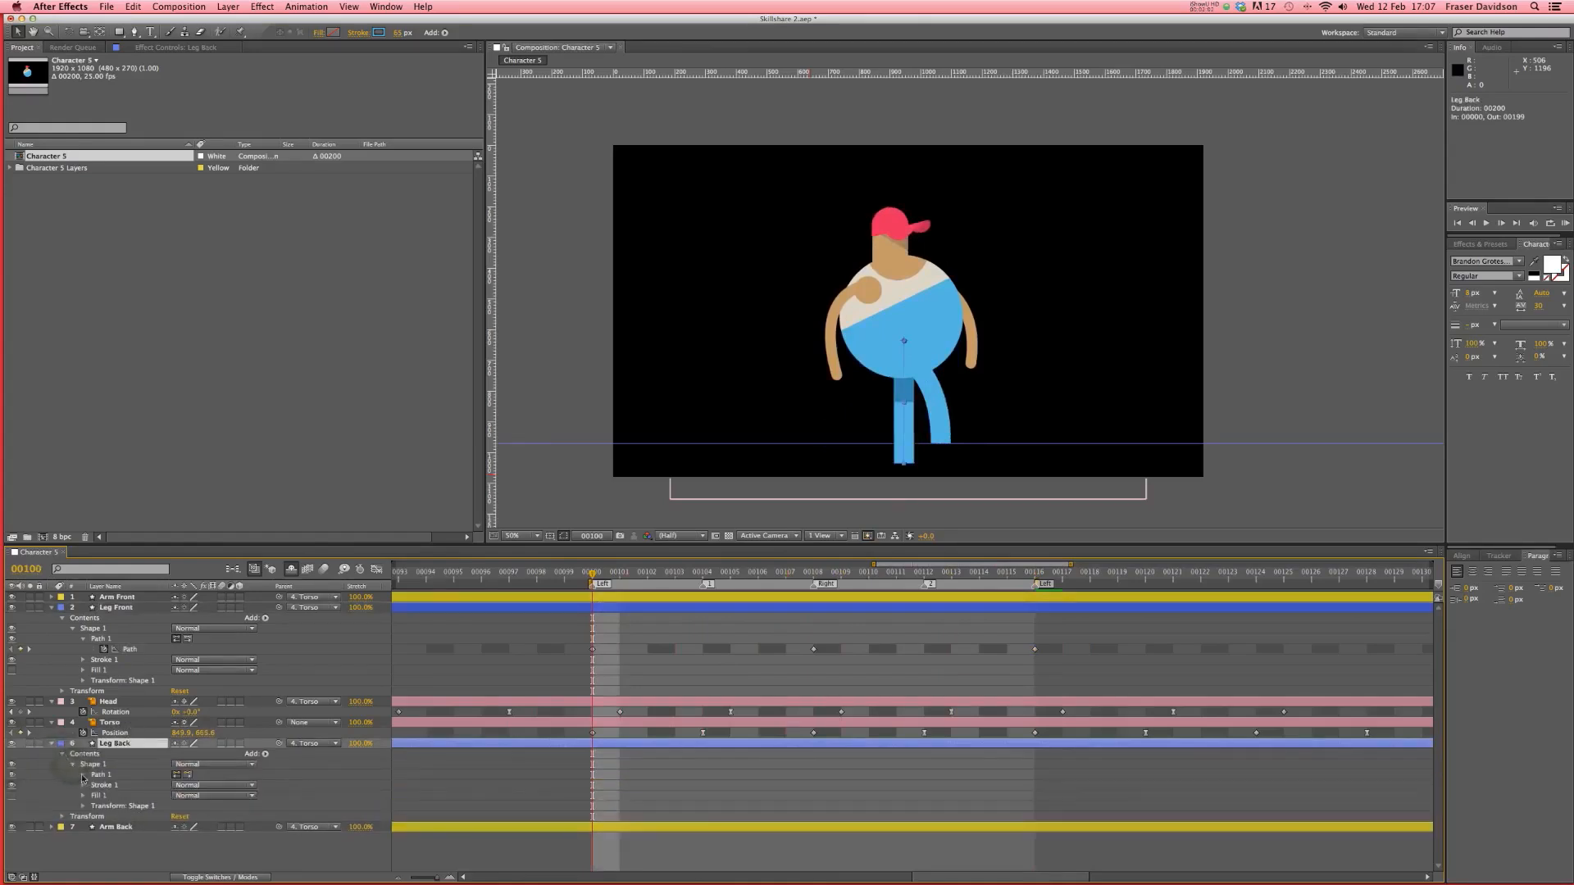
pyautogui.click(83, 776)
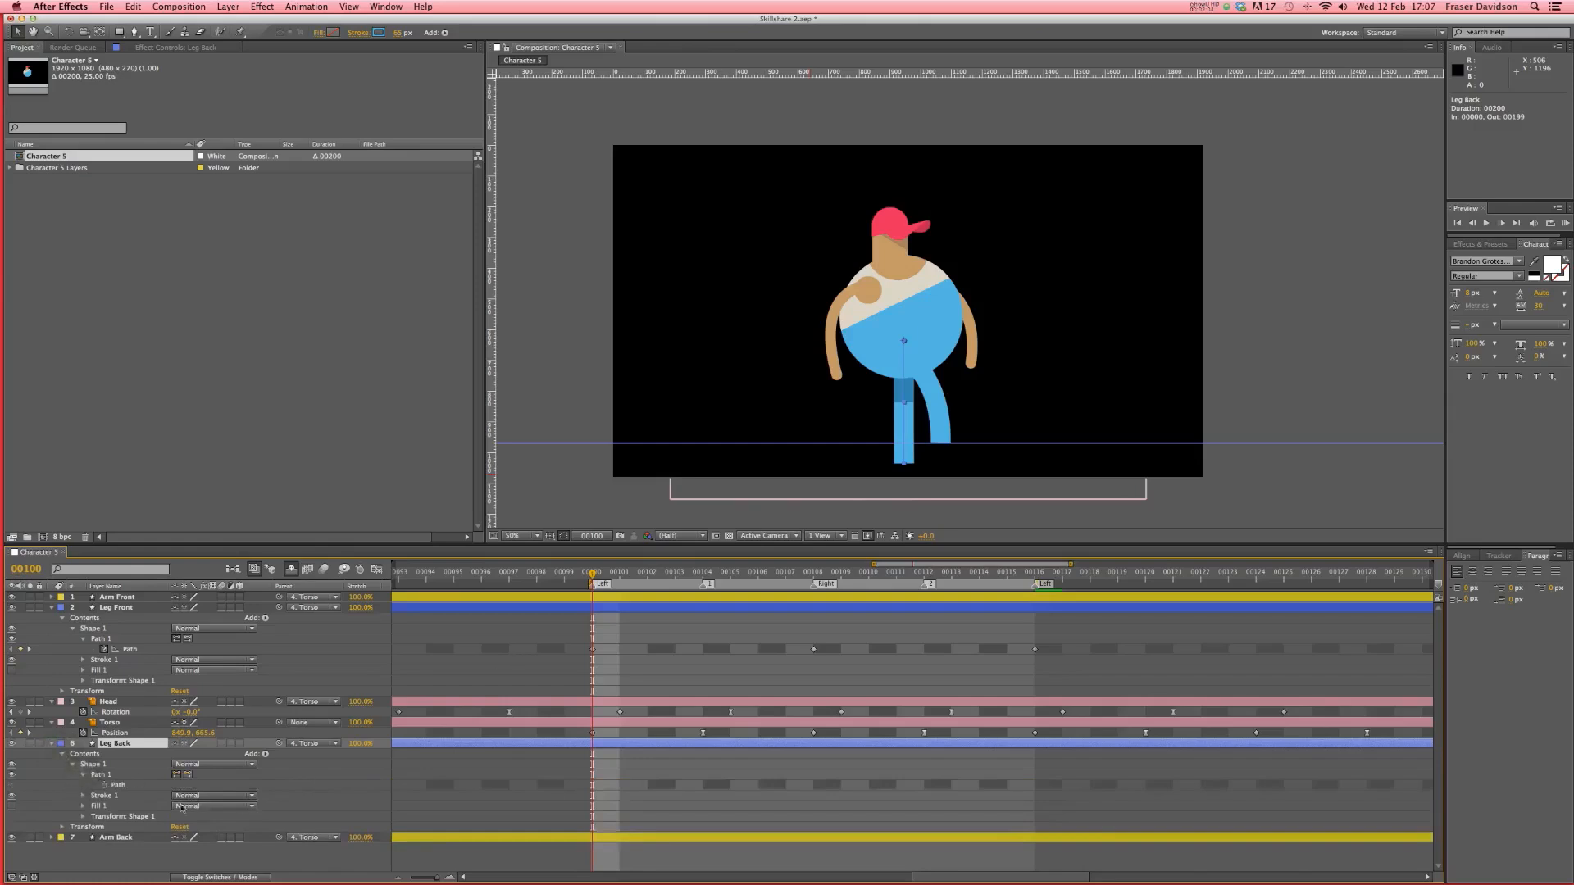
pyautogui.click(118, 786)
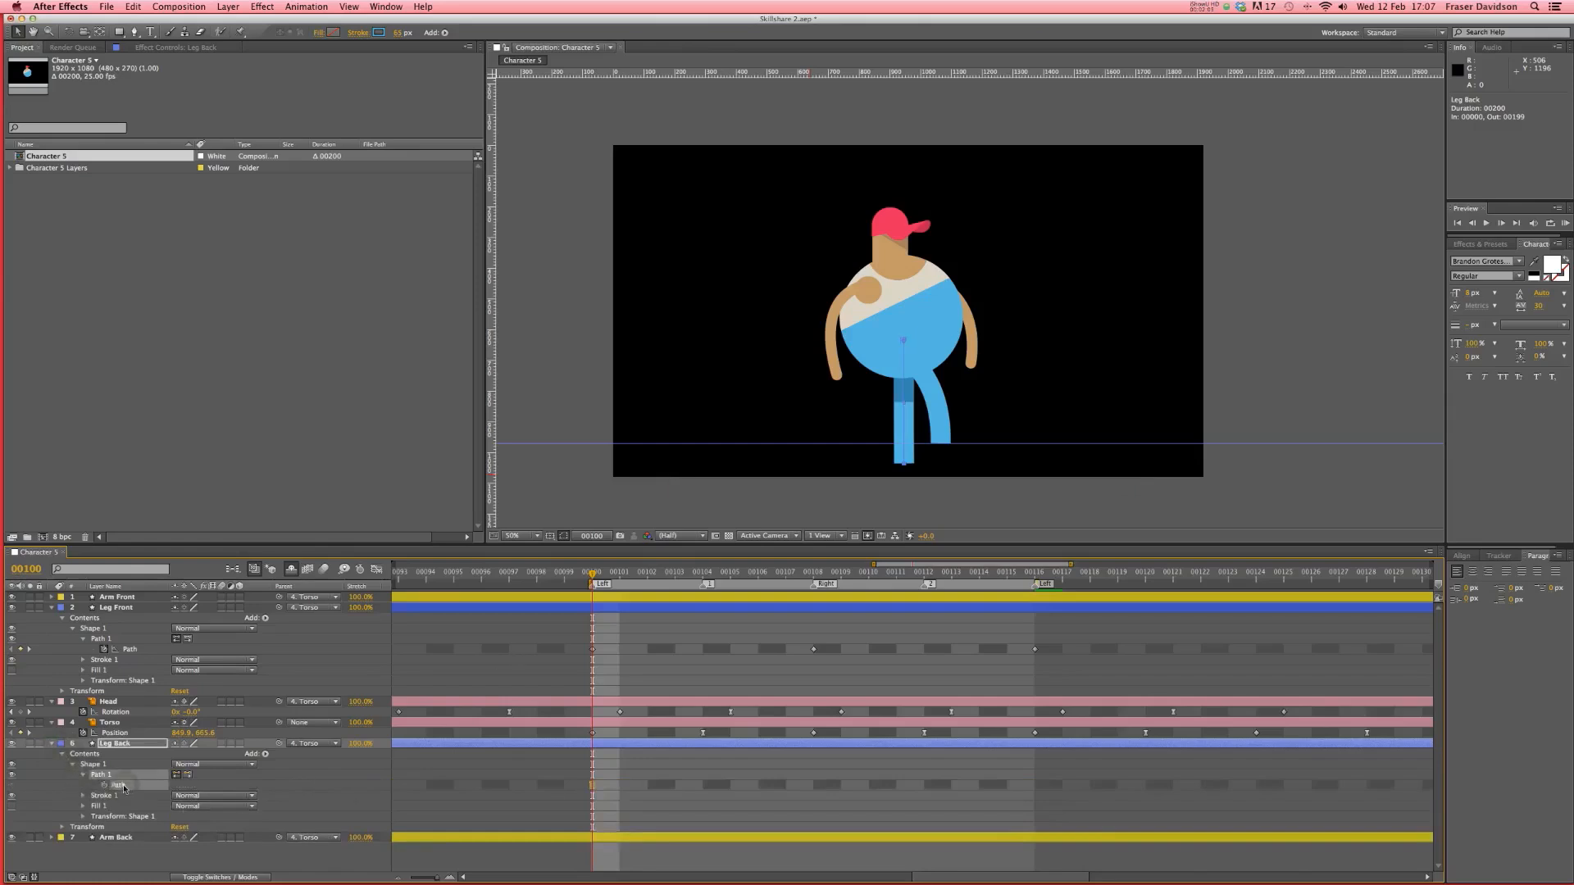
# - Pose the back leg curving behind the body with its foot trailing, and enable Path keyframing at frame 100
pyautogui.click(905, 466)
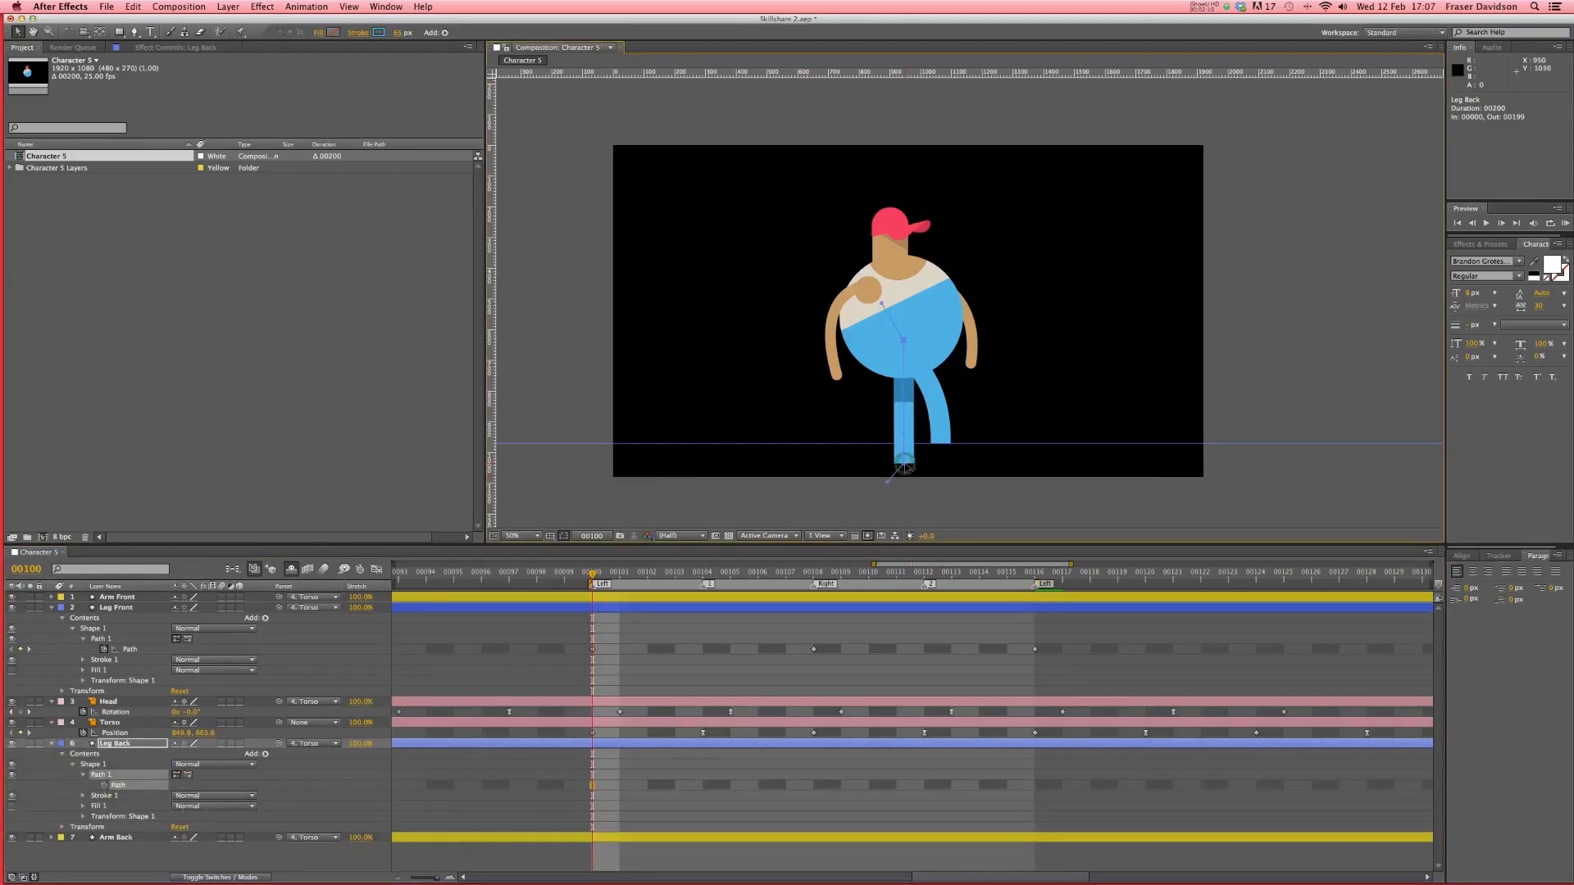
pyautogui.press('/')
pyautogui.press(',')
pyautogui.moveTo(994, 326); pyautogui.dragTo(945, 379)
pyautogui.moveTo(873, 415); pyautogui.dragTo(878, 418)
pyautogui.moveTo(944, 380); pyautogui.dragTo(946, 378)
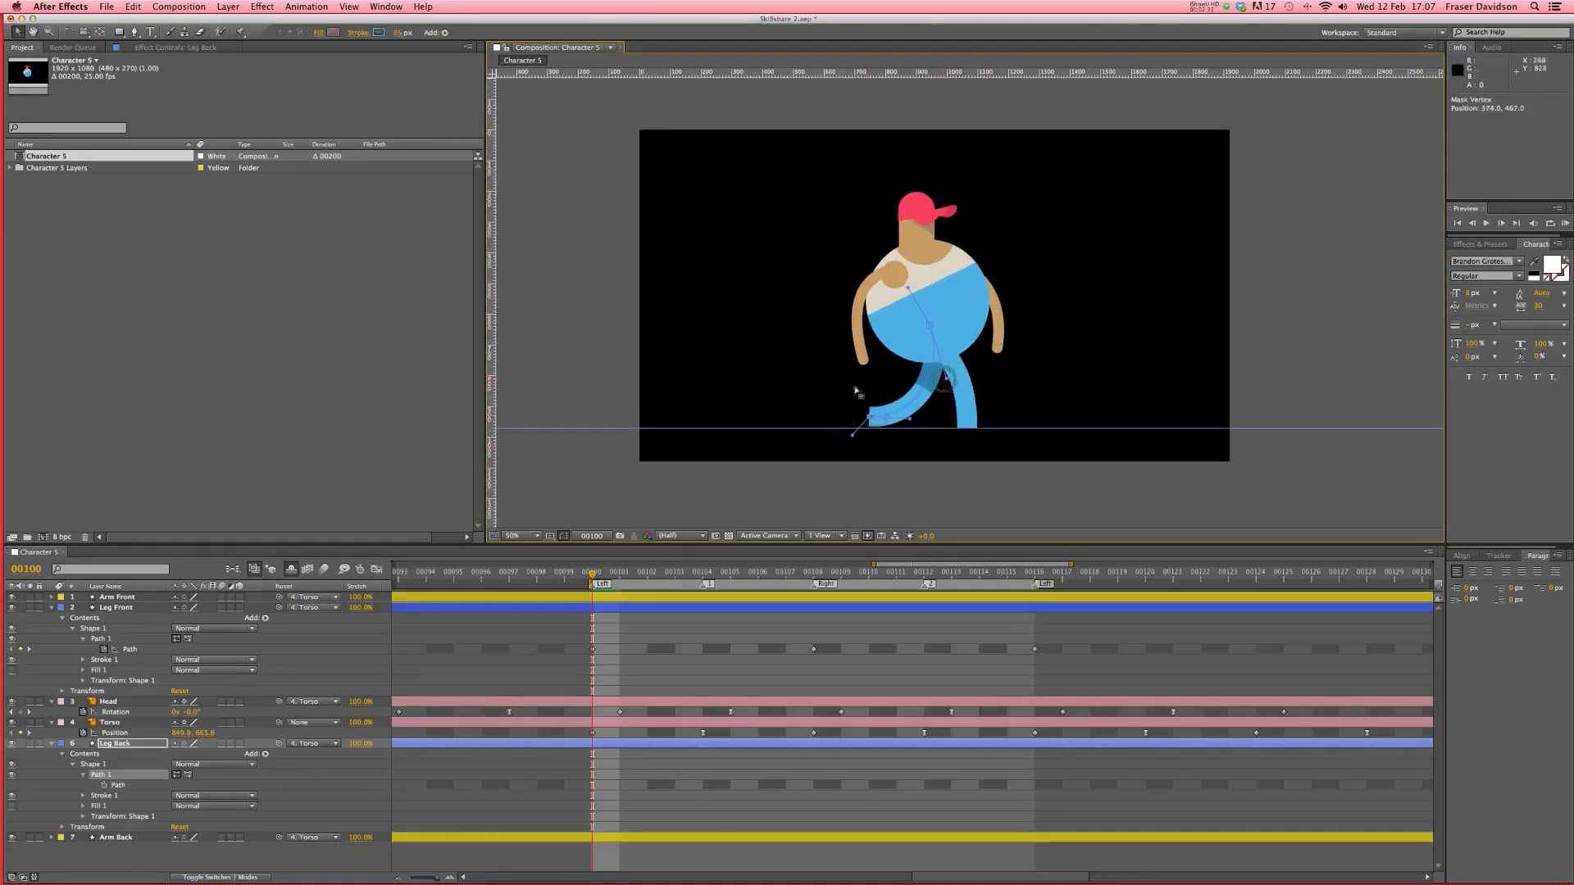
pyautogui.click(104, 786)
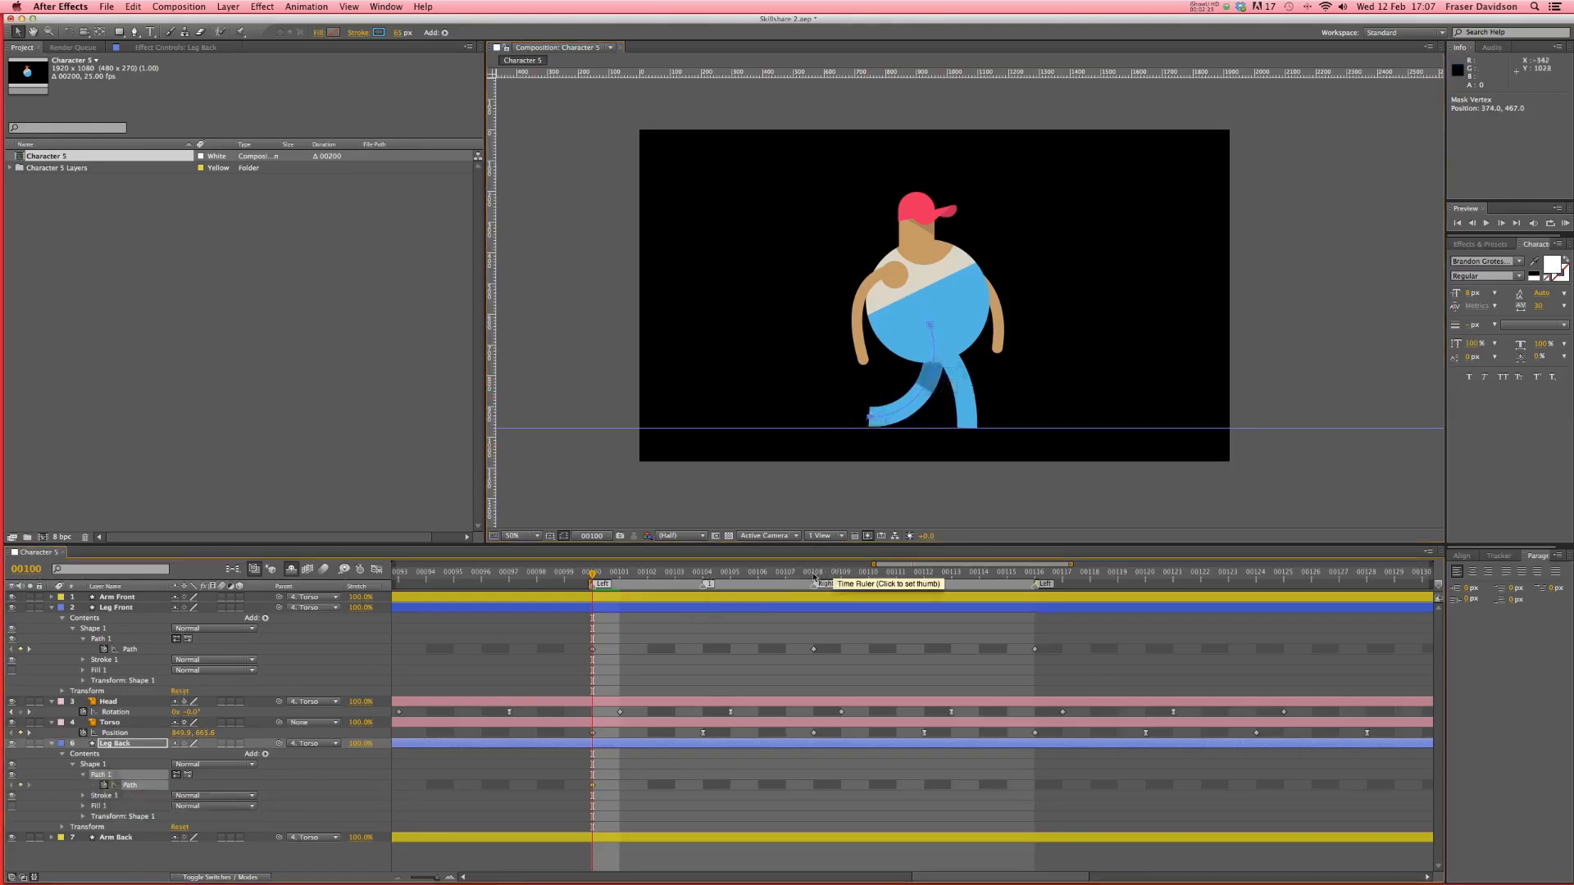
# - At frame 108, reshape the Leg Back path so the leg strides forward with its foot on the ground guide
pyautogui.click(814, 577)
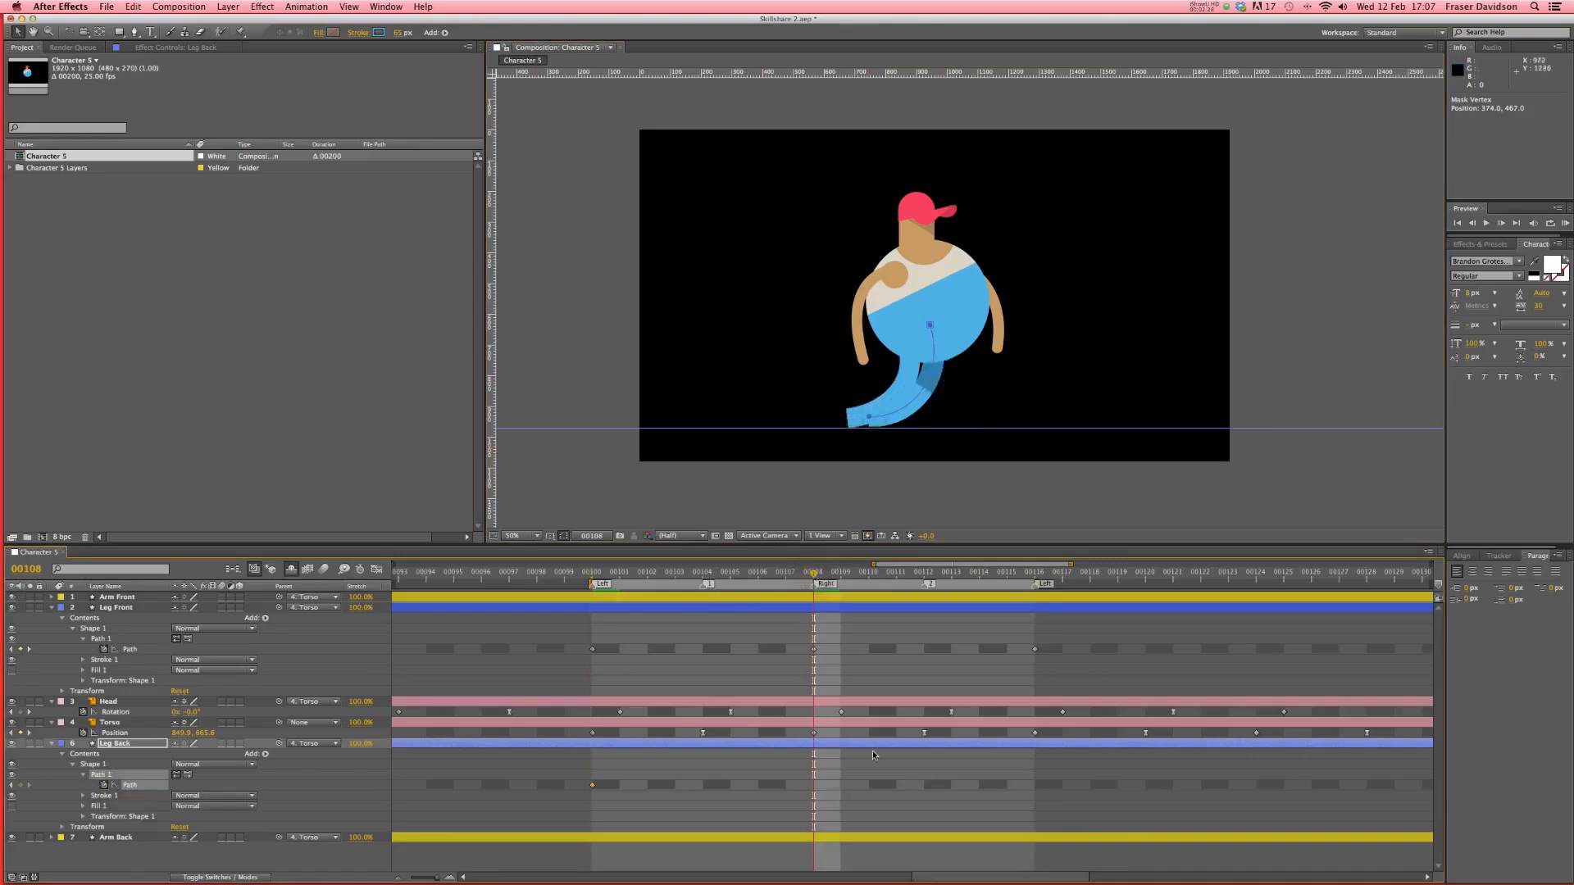
pyautogui.click(559, 813)
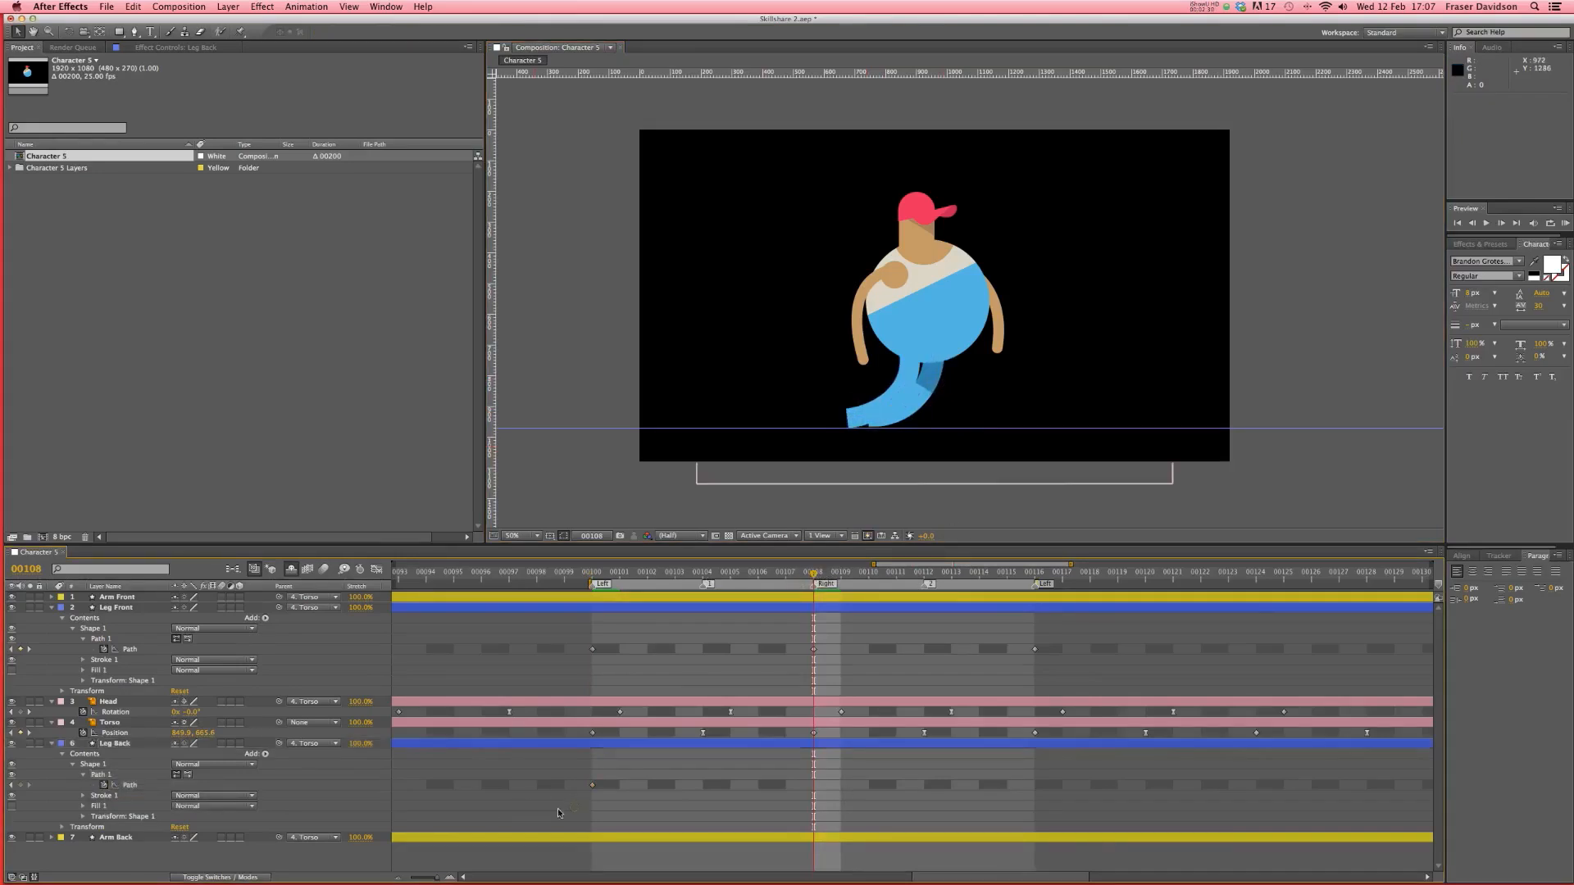
pyautogui.click(128, 787)
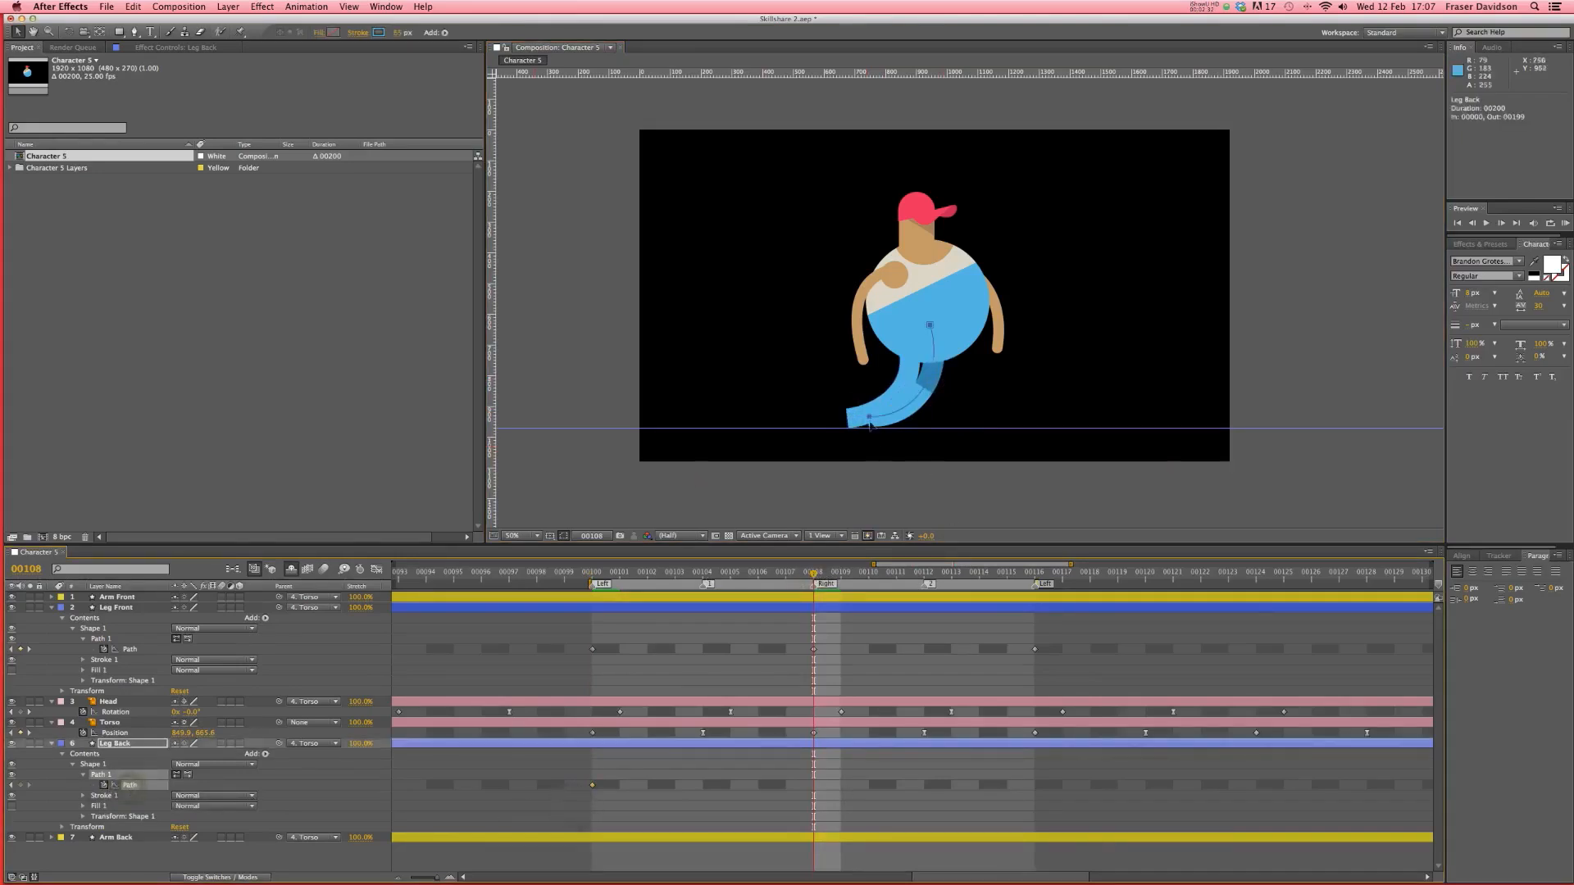
pyautogui.moveTo(869, 417); pyautogui.dragTo(970, 356)
pyautogui.moveTo(975, 430); pyautogui.dragTo(982, 428)
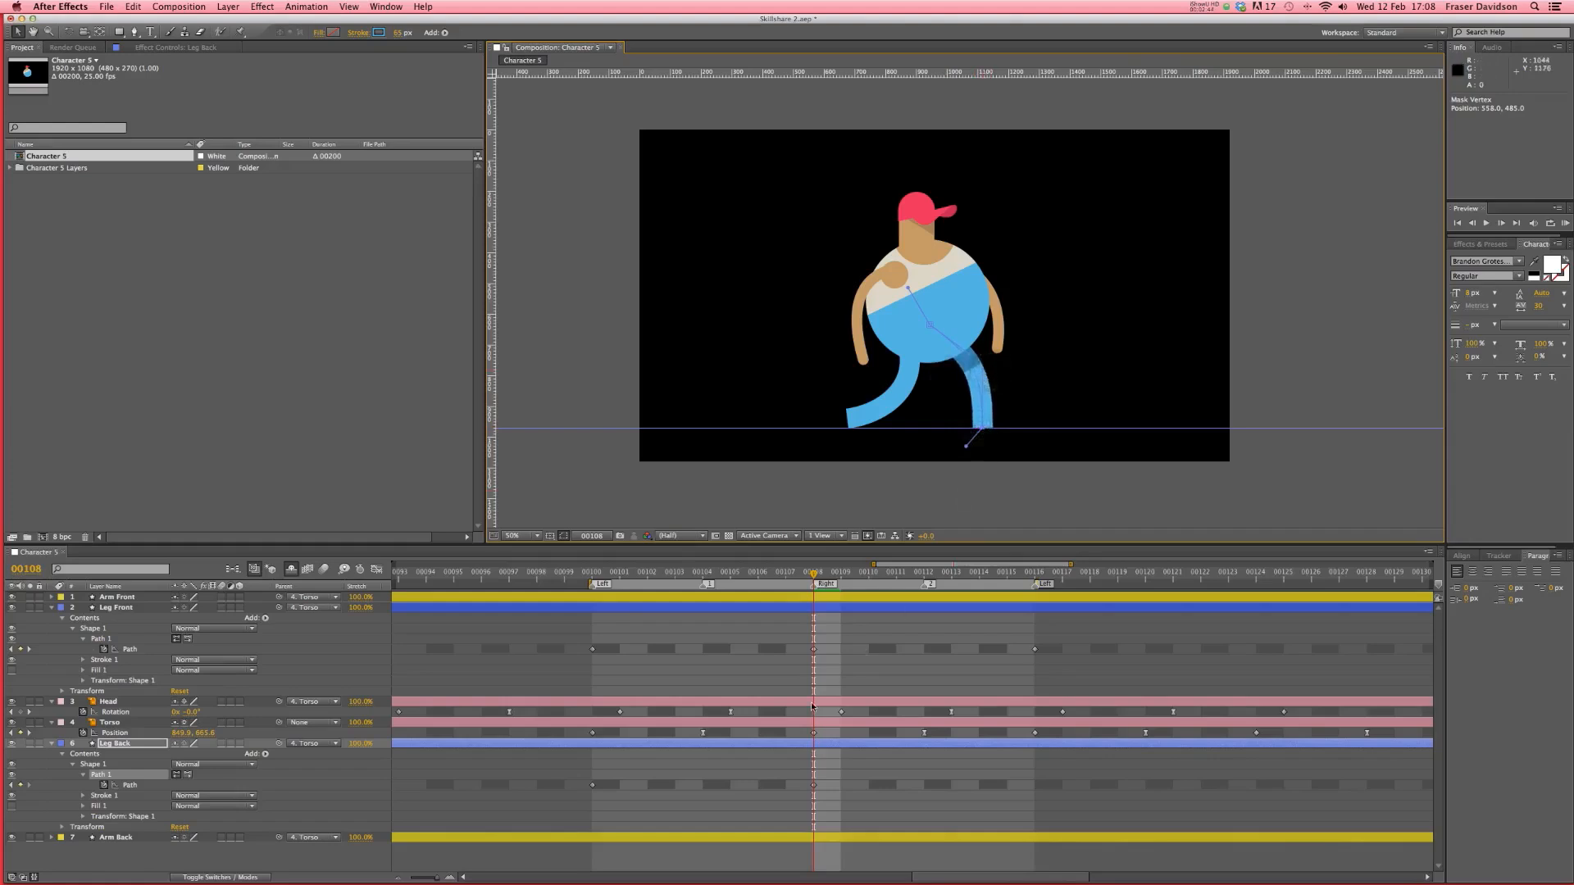
# - Copy the Leg Back's first Path keyframe from frame 100 to frame 116
pyautogui.moveTo(620, 780); pyautogui.dragTo(576, 791)
pyautogui.press('super+c')
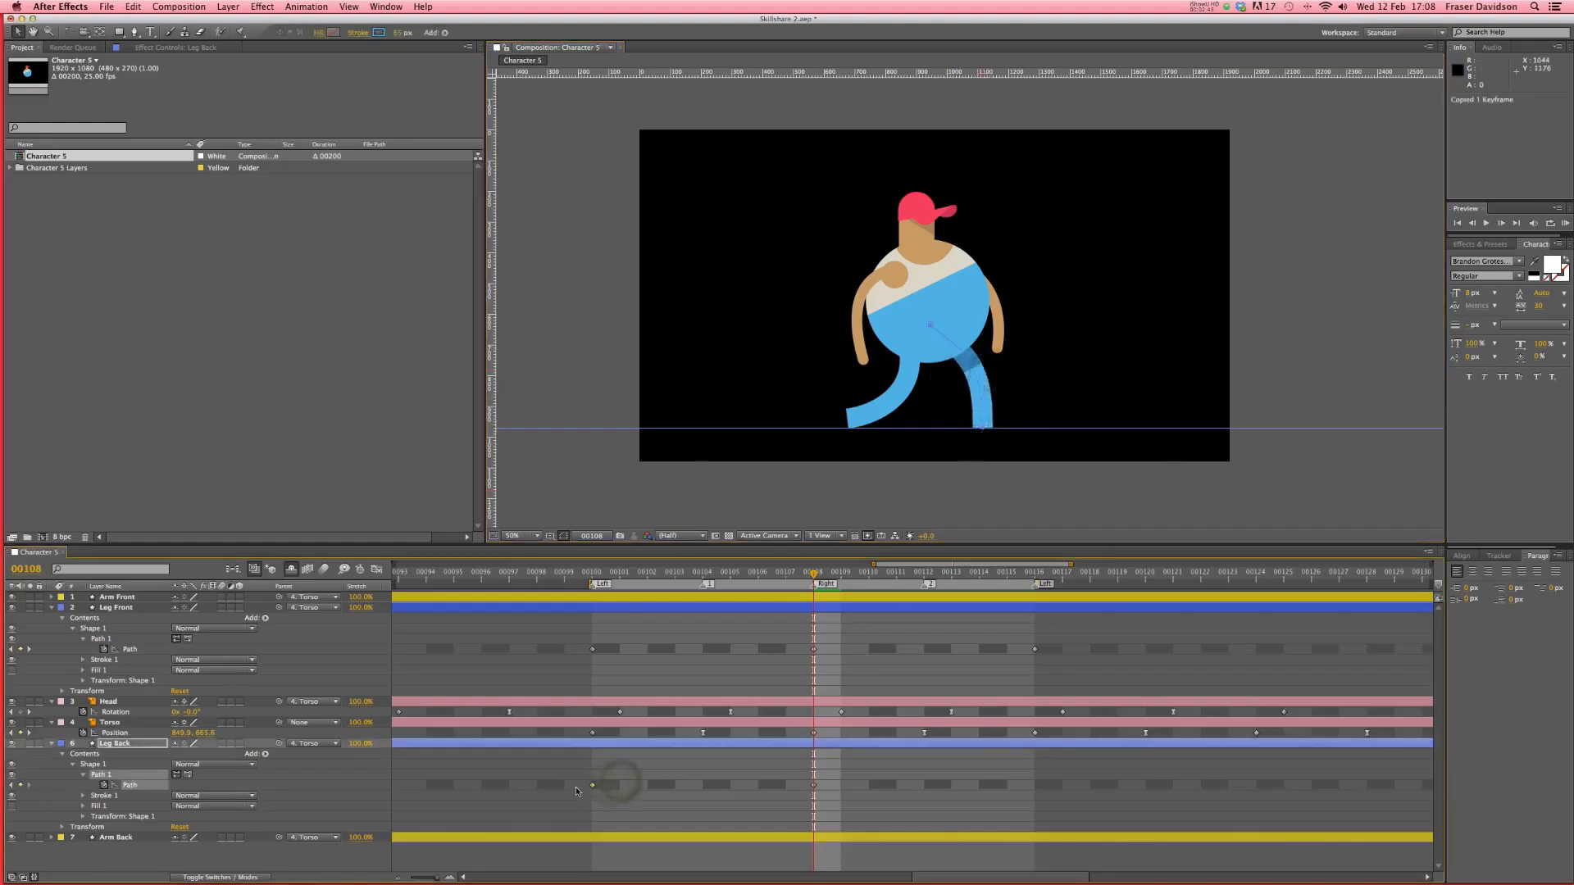
pyautogui.click(1036, 576)
pyautogui.press('super+v')
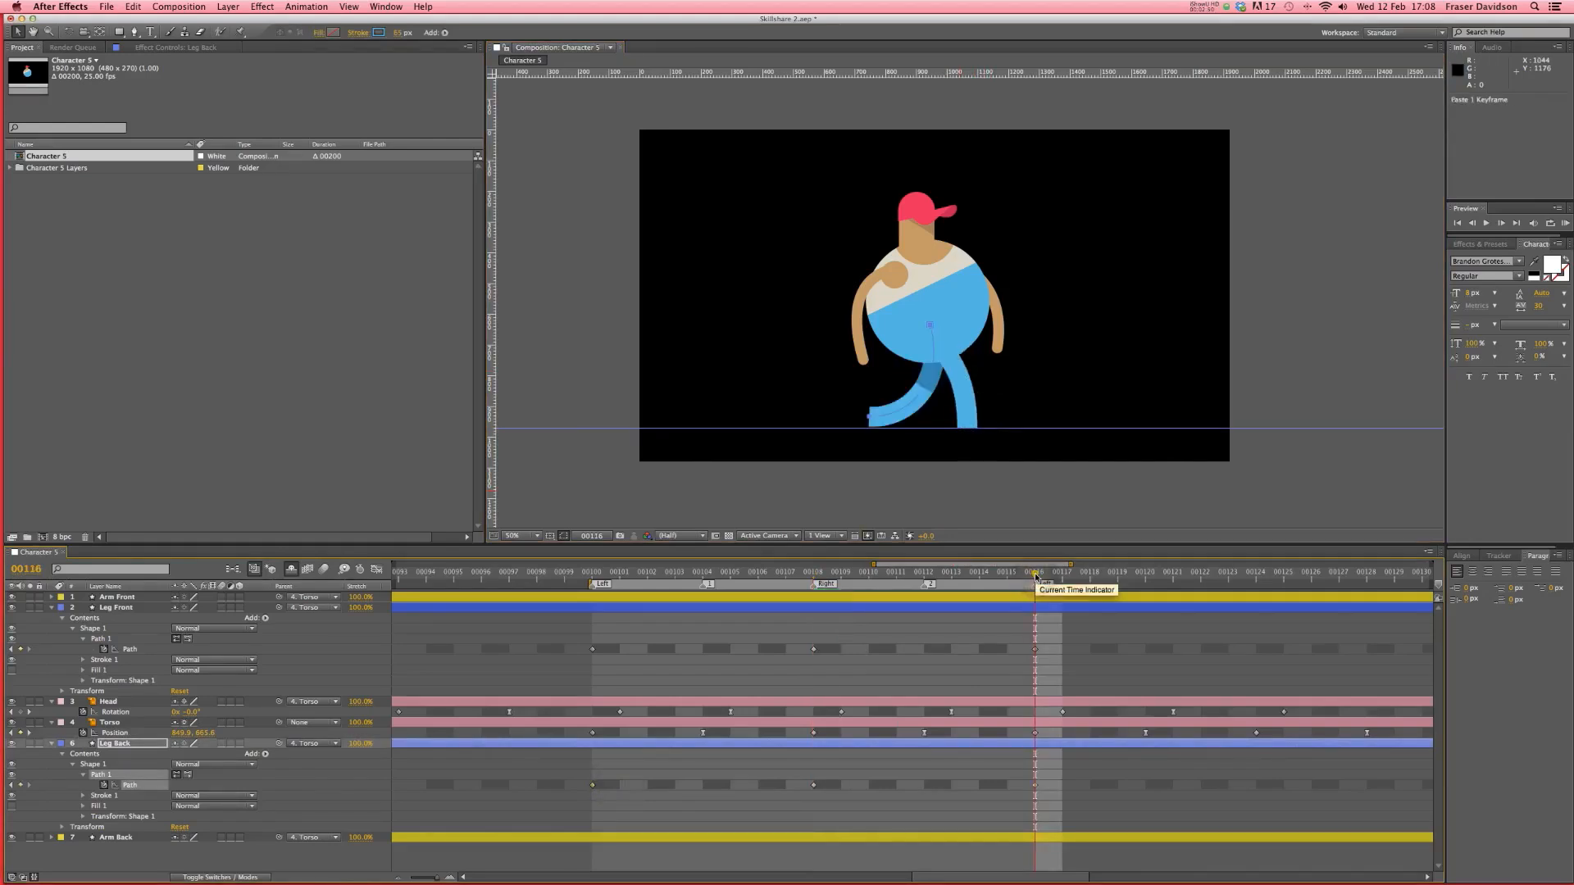
# - Deselect the layers, save the project and play a RAM preview of the leg strides
pyautogui.click(951, 806)
pyautogui.press('super+s')
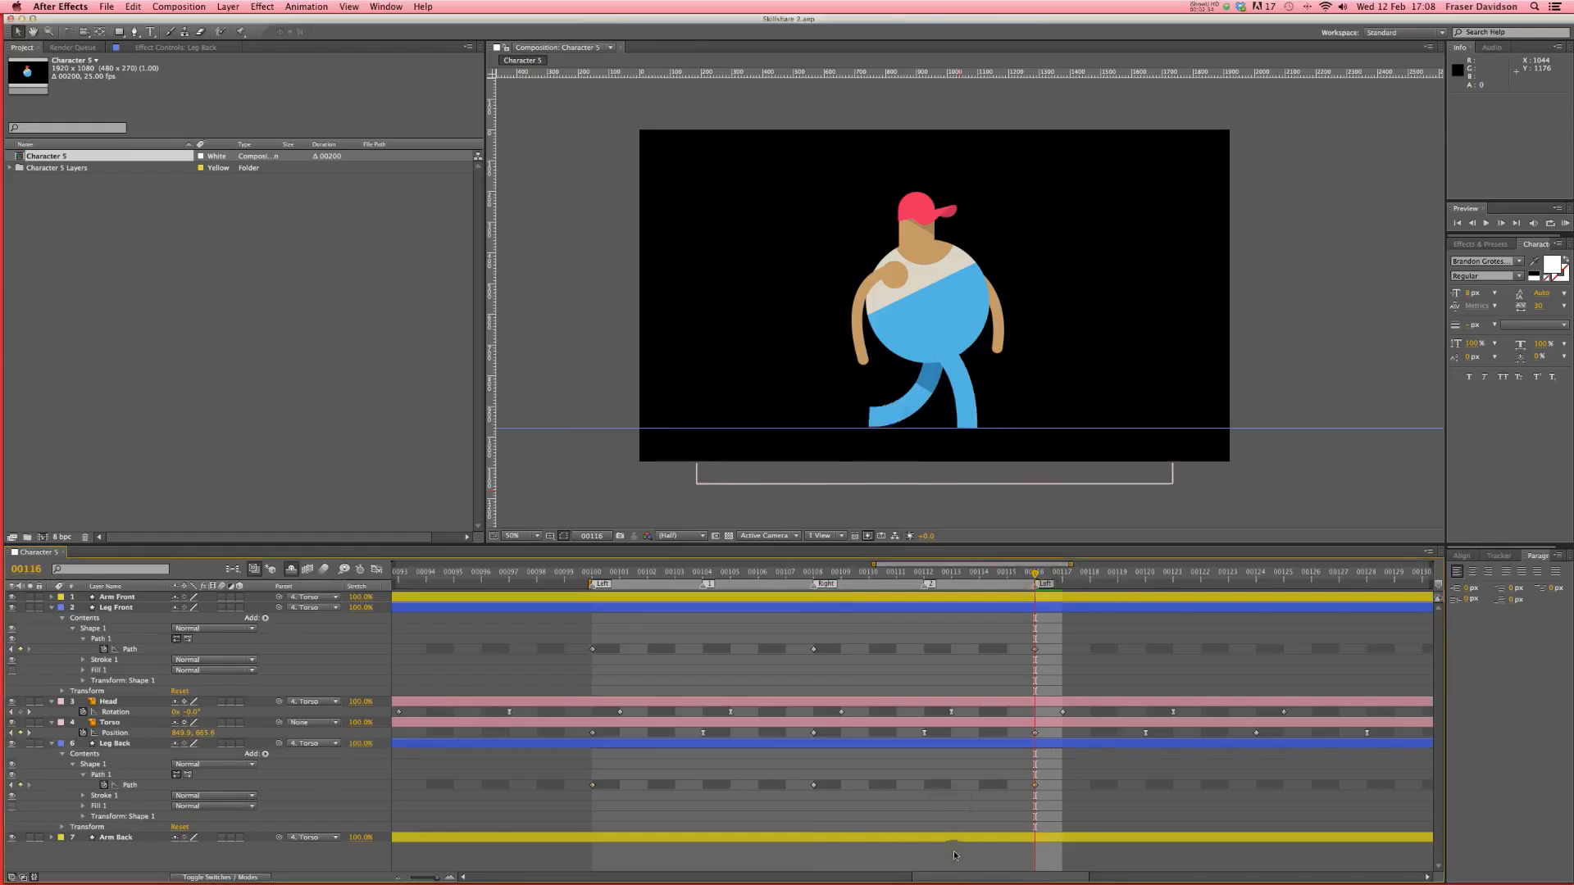
pyautogui.click(1567, 222)
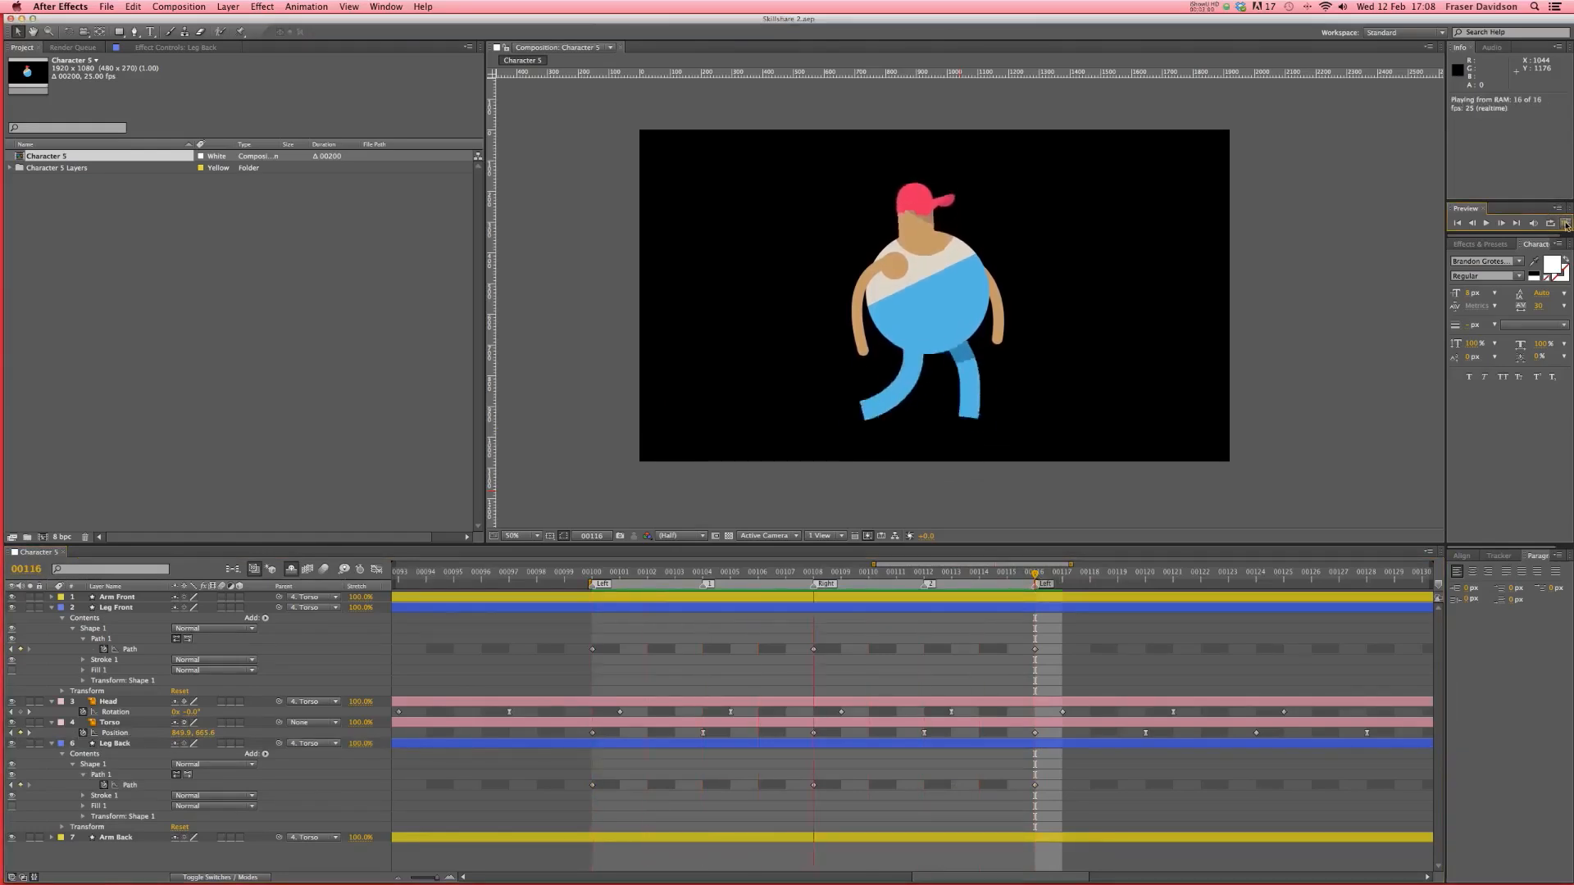
pyautogui.click(1567, 222)
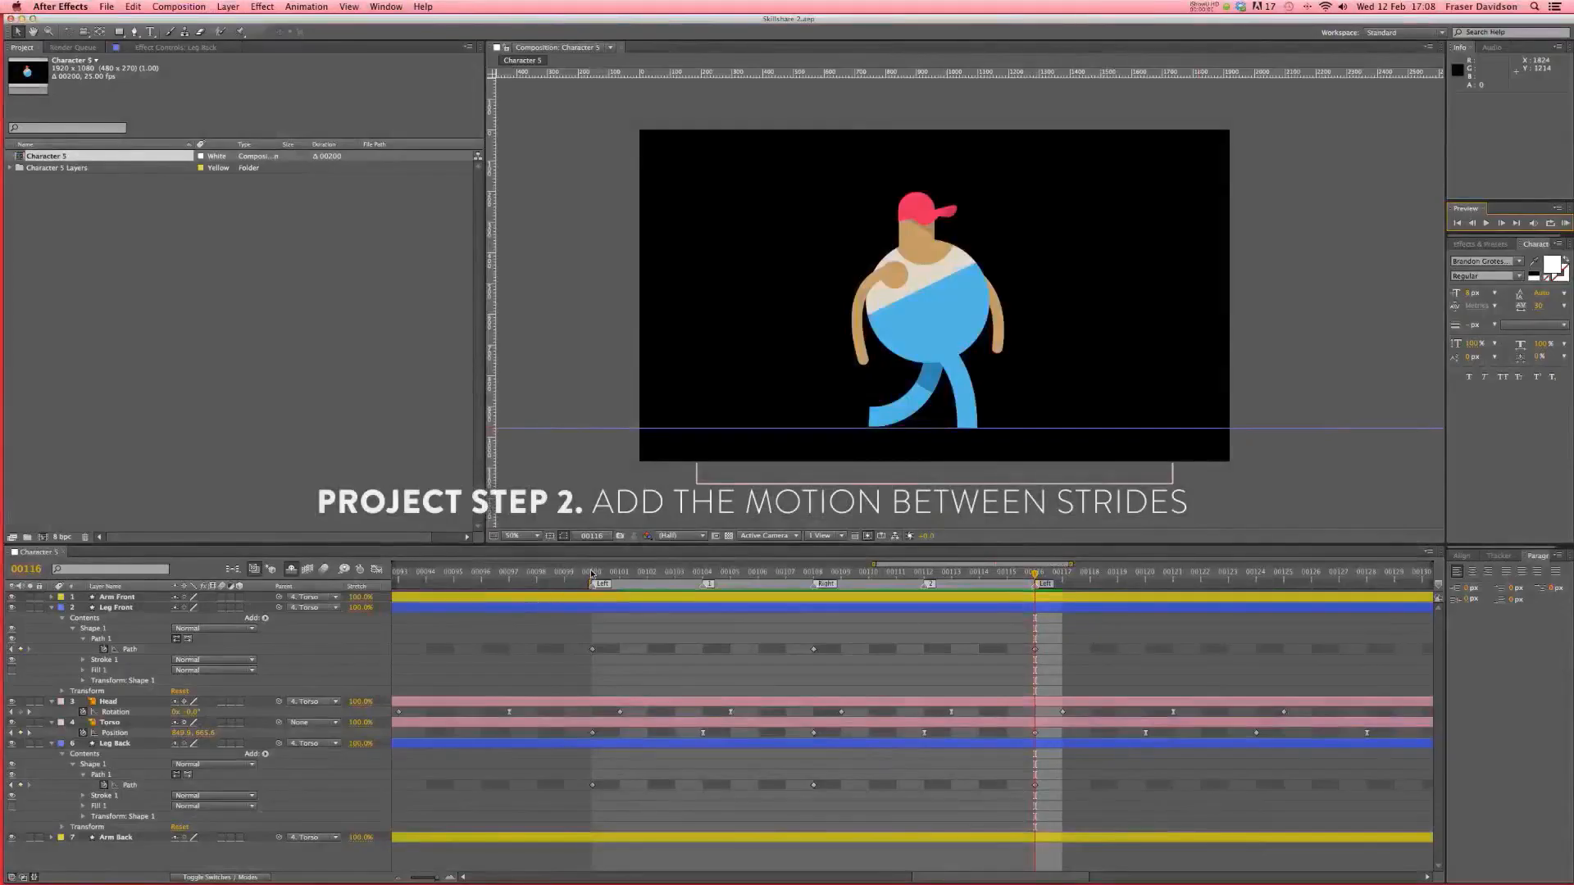
# - At frame 104, reshape the Leg Front path so the leg stands nearly straight with its foot on the ground guide
pyautogui.click(590, 569)
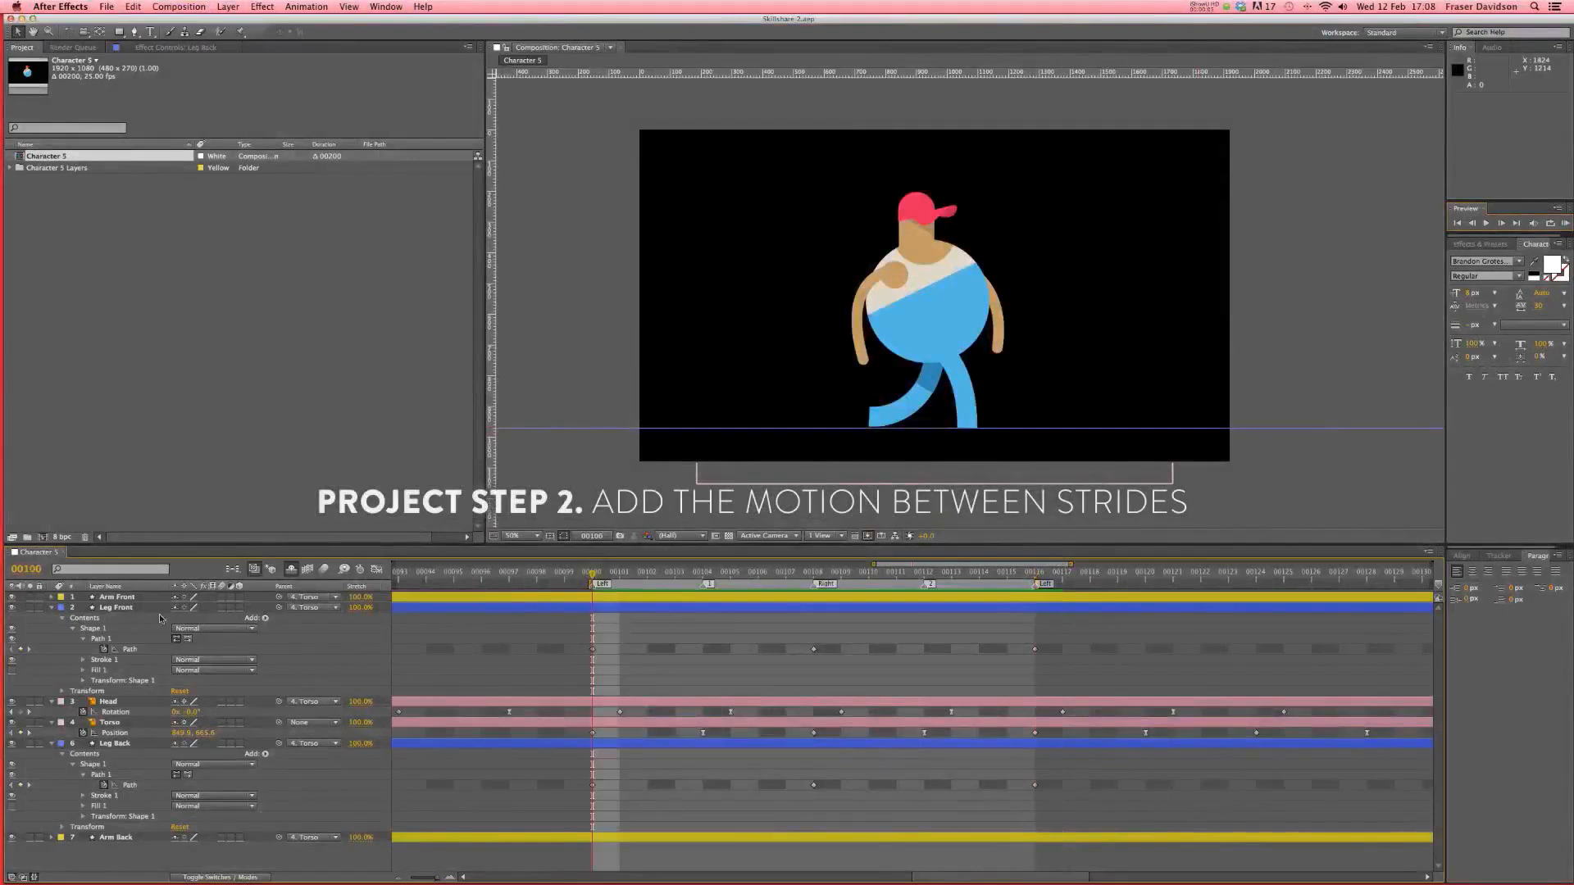
pyautogui.click(123, 608)
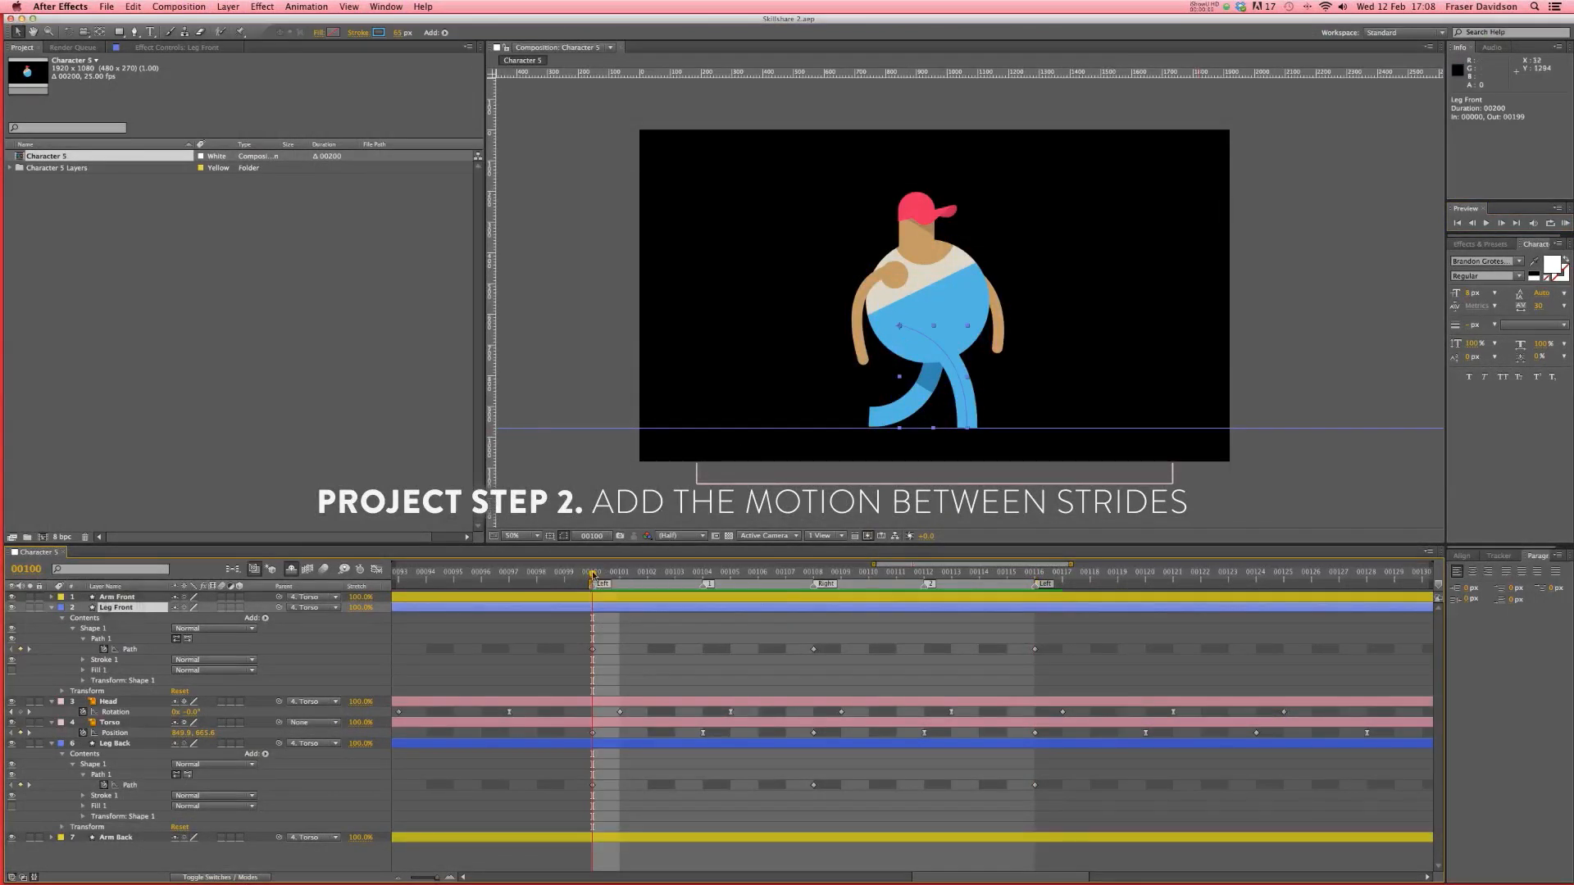
pyautogui.moveTo(596, 574); pyautogui.dragTo(694, 580)
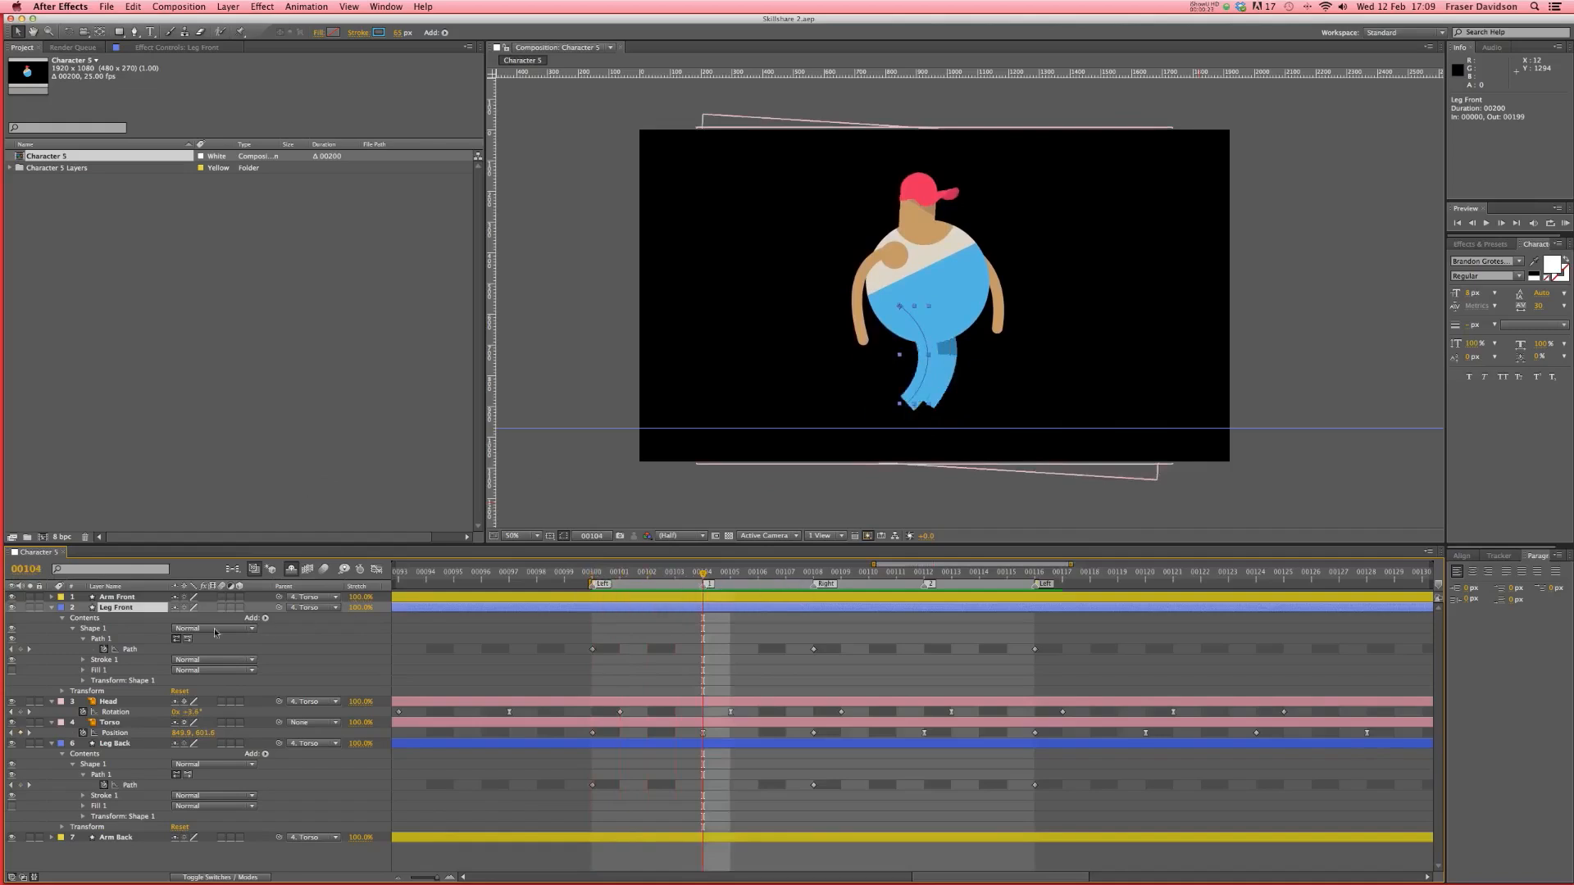
pyautogui.click(136, 650)
pyautogui.click(908, 406)
pyautogui.moveTo(908, 406); pyautogui.dragTo(935, 350)
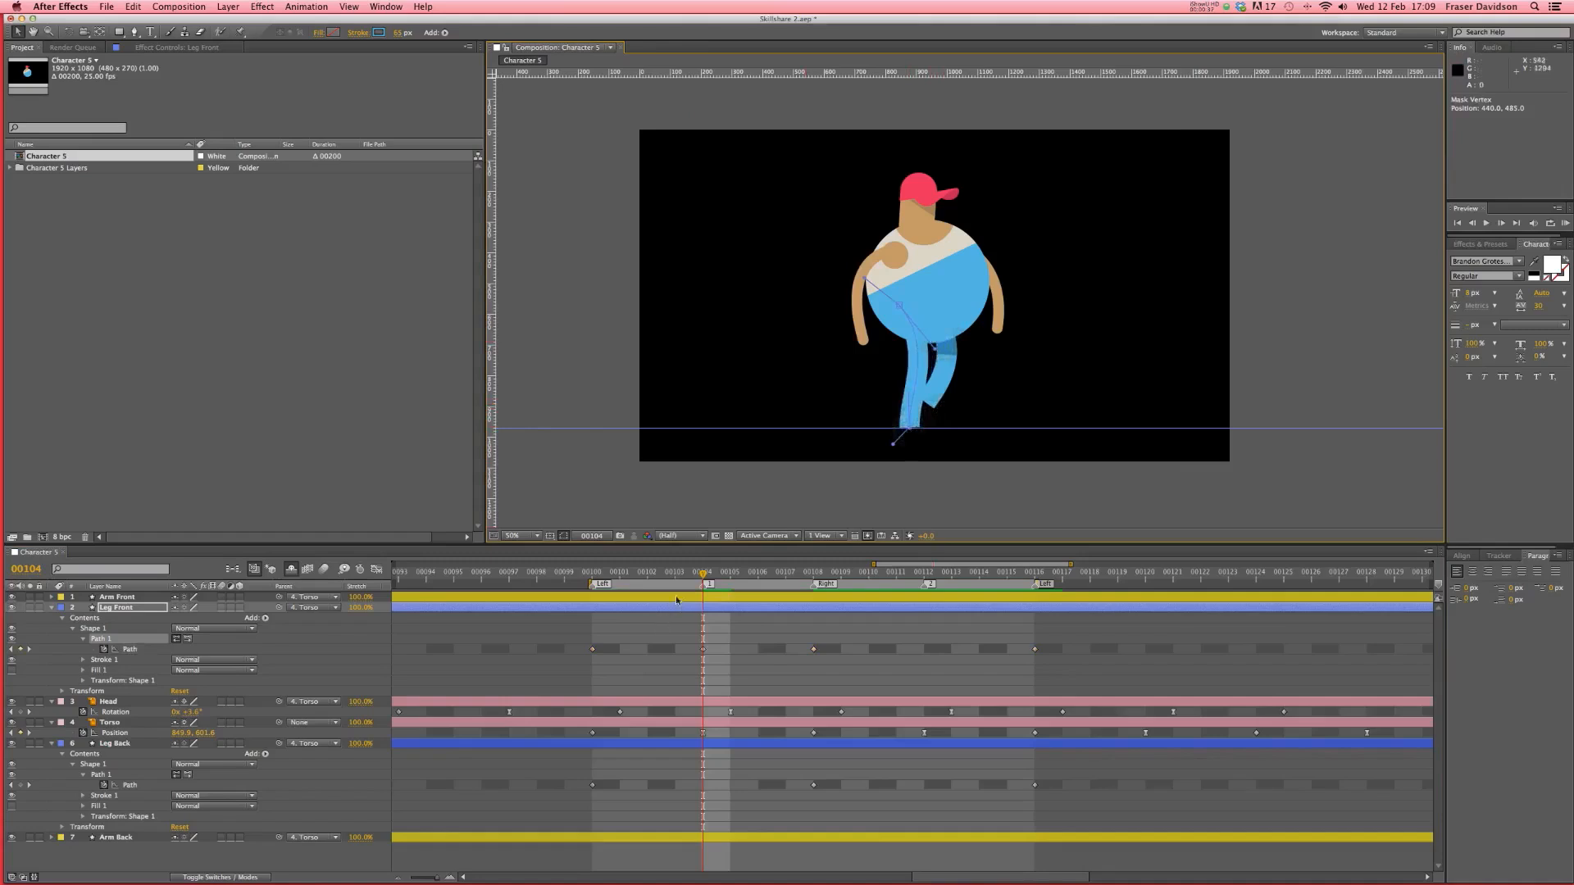
# - At frame 112, reshape the Leg Front path so the knee bends forward and the foot lifts behind it
pyautogui.moveTo(699, 577); pyautogui.dragTo(926, 584)
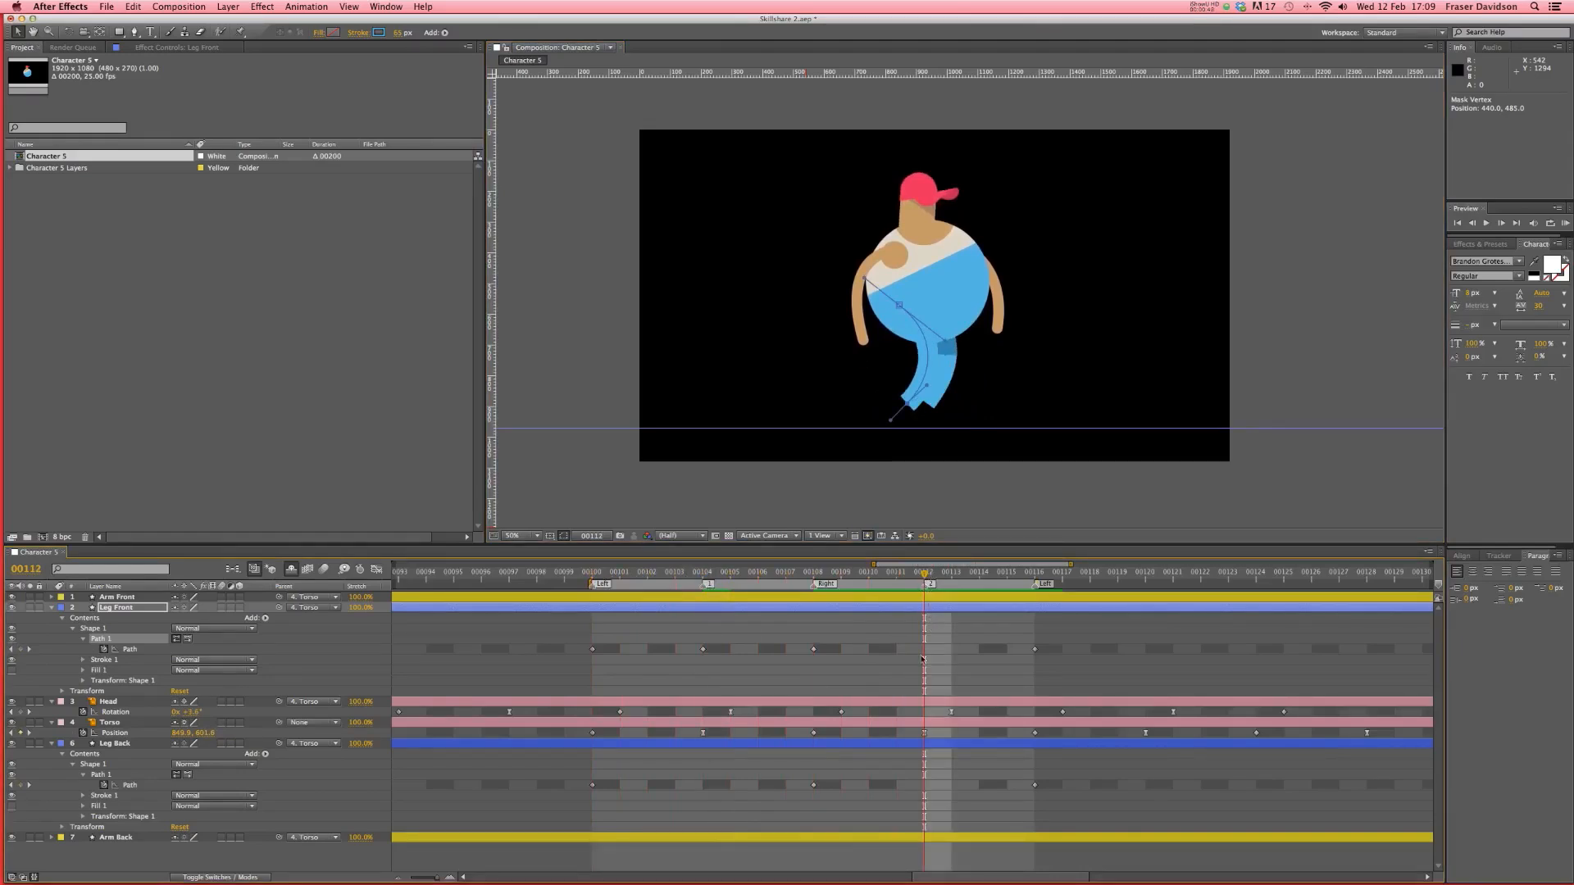
pyautogui.click(812, 574)
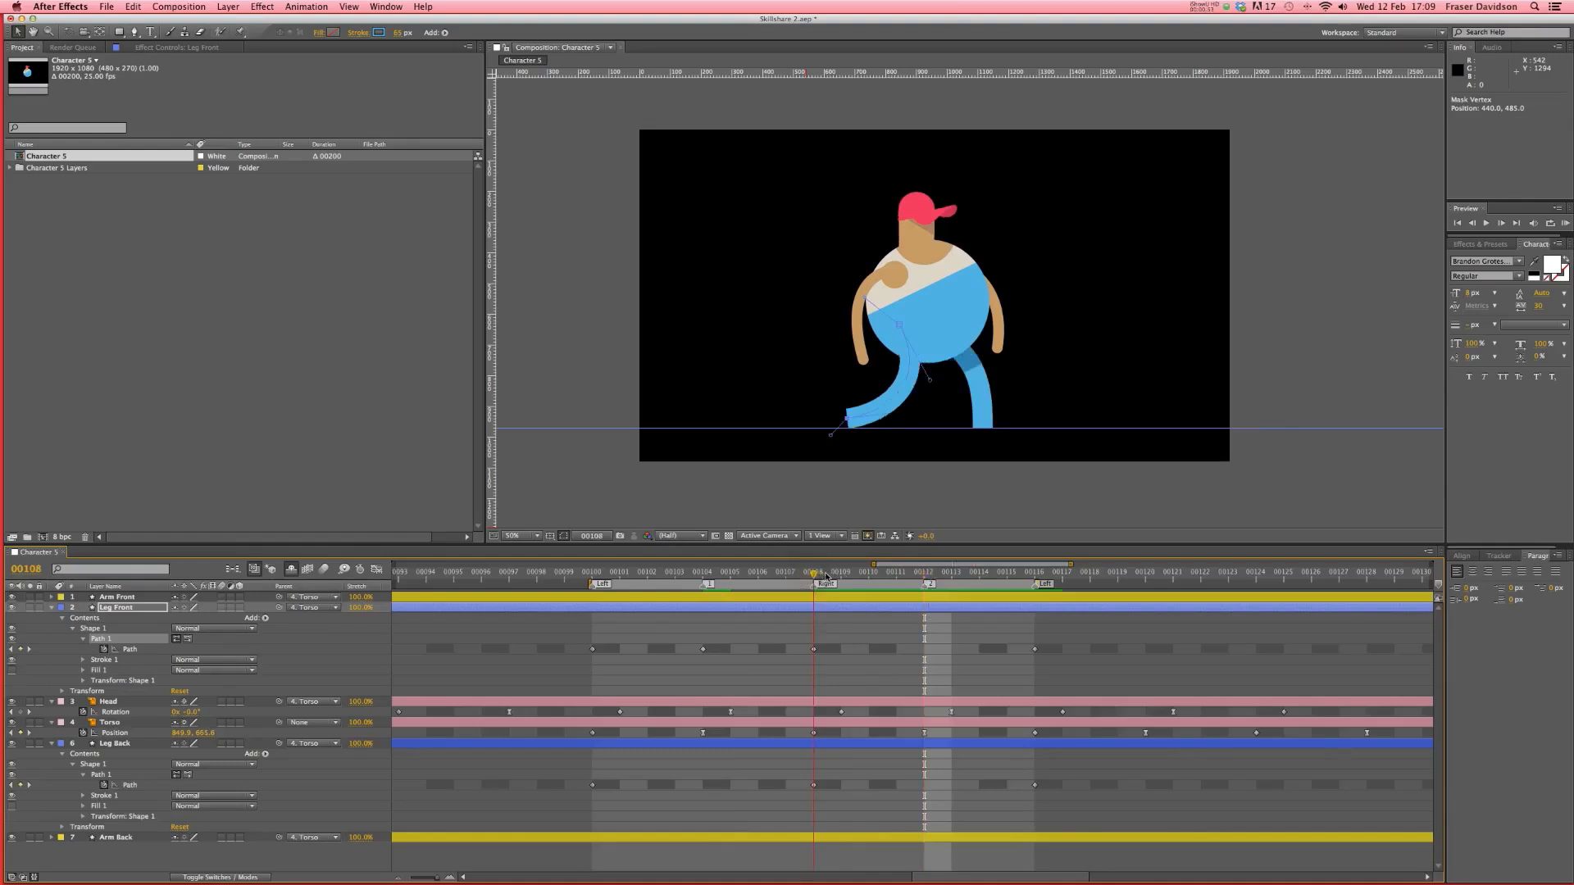
pyautogui.click(837, 577)
pyautogui.moveTo(845, 576); pyautogui.dragTo(929, 582)
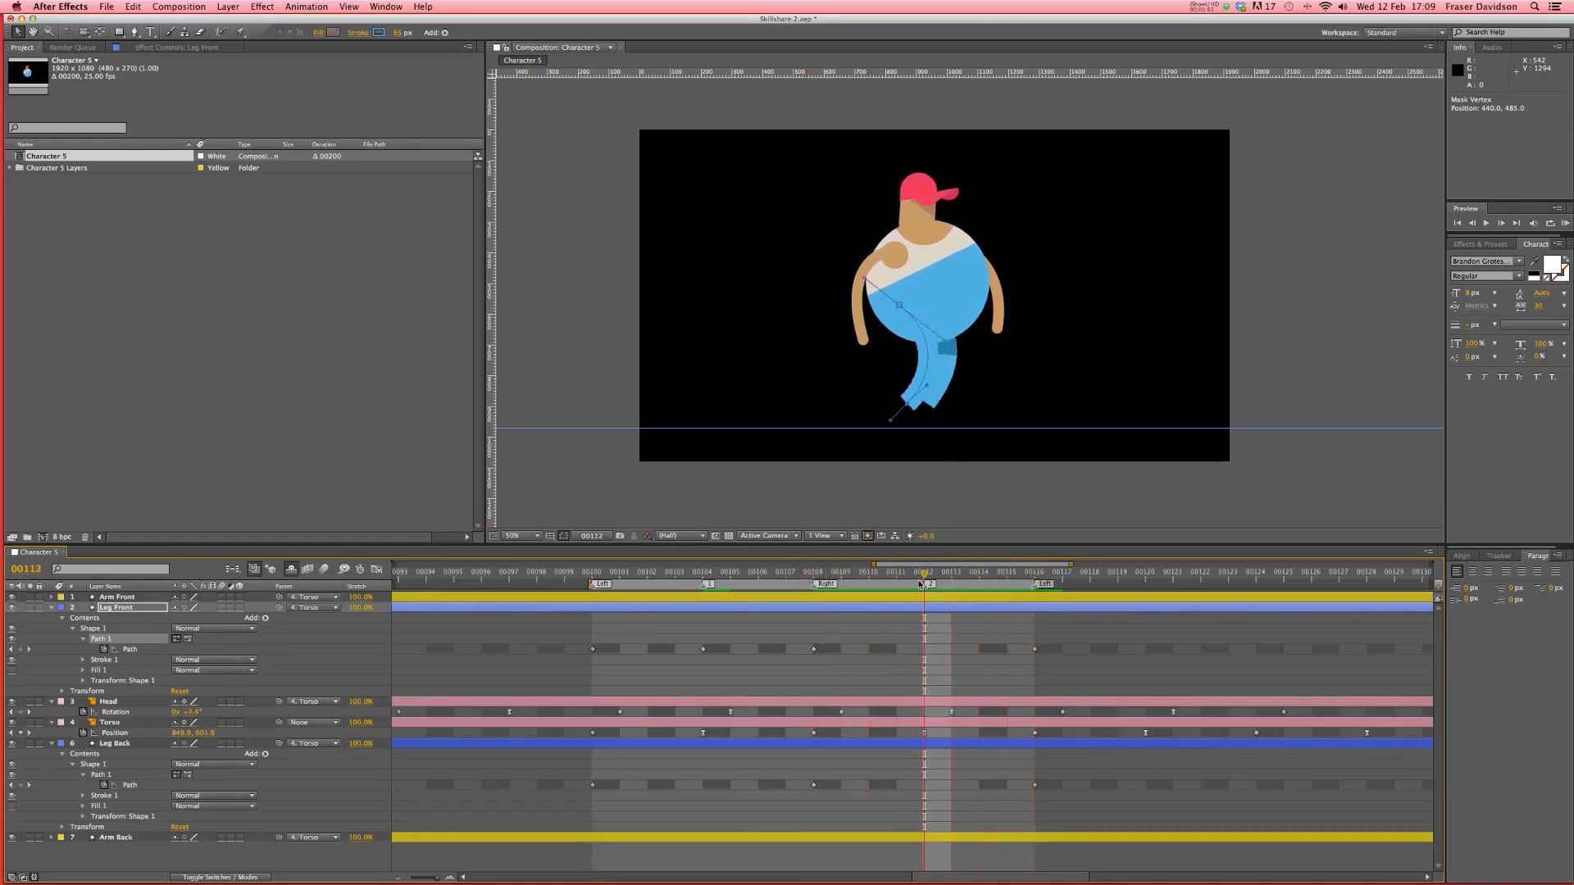
pyautogui.moveTo(911, 401); pyautogui.dragTo(964, 322)
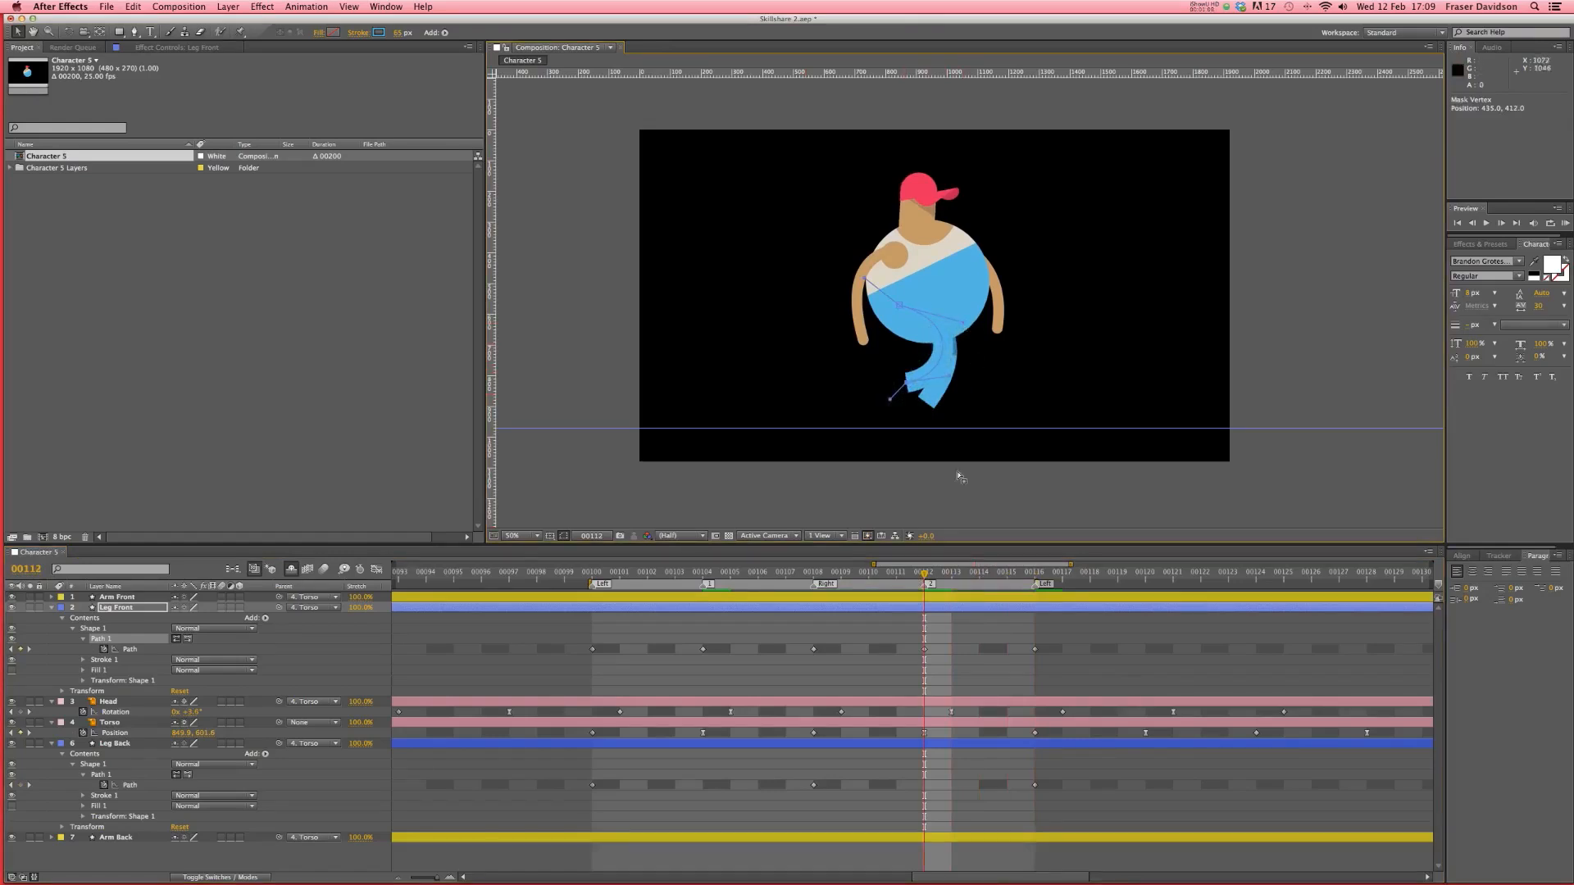
# - Solo the Leg Front layer and play a RAM preview of its motion from frame 100, then end its solo
pyautogui.click(594, 584)
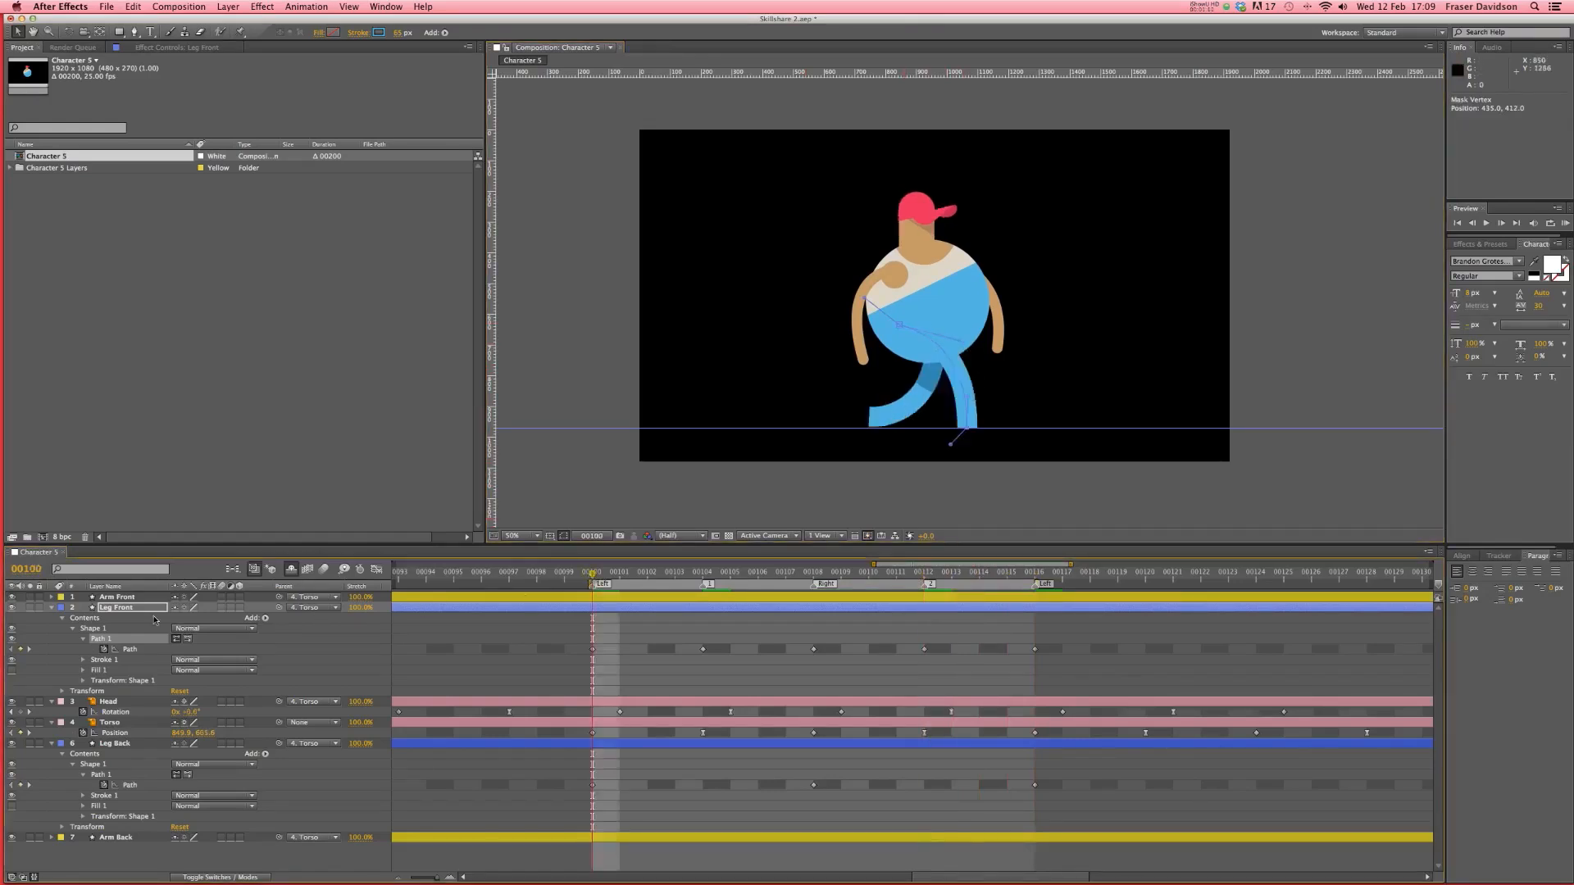
pyautogui.click(30, 608)
pyautogui.moveTo(600, 578)
pyautogui.mouseDown()
pyautogui.moveTo(1009, 597)
pyautogui.moveTo(592, 584)
pyautogui.mouseUp()
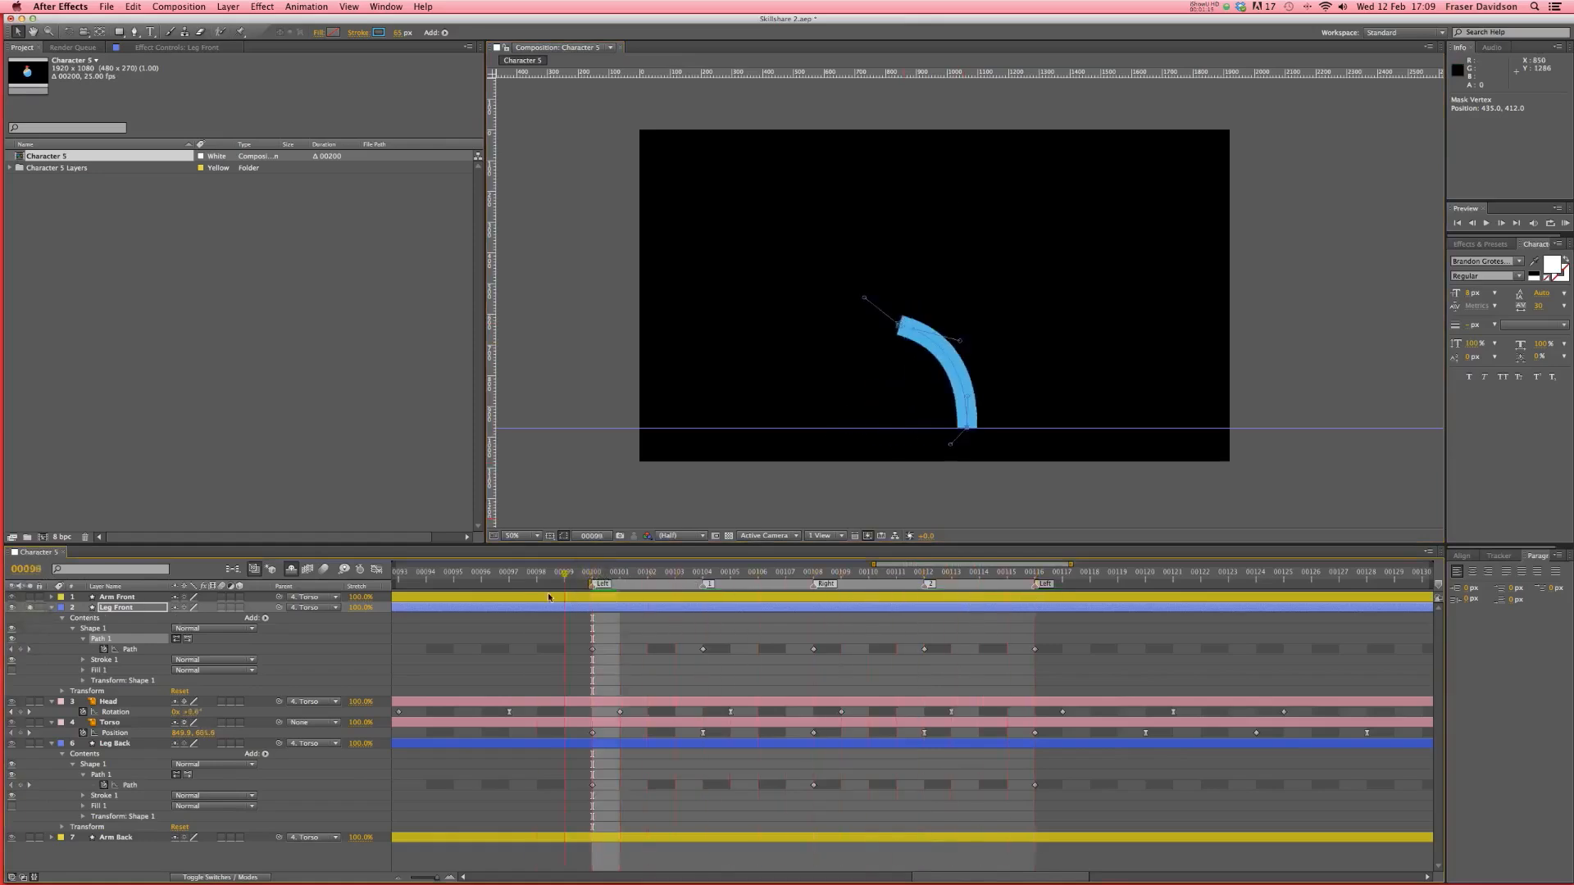
pyautogui.click(1564, 223)
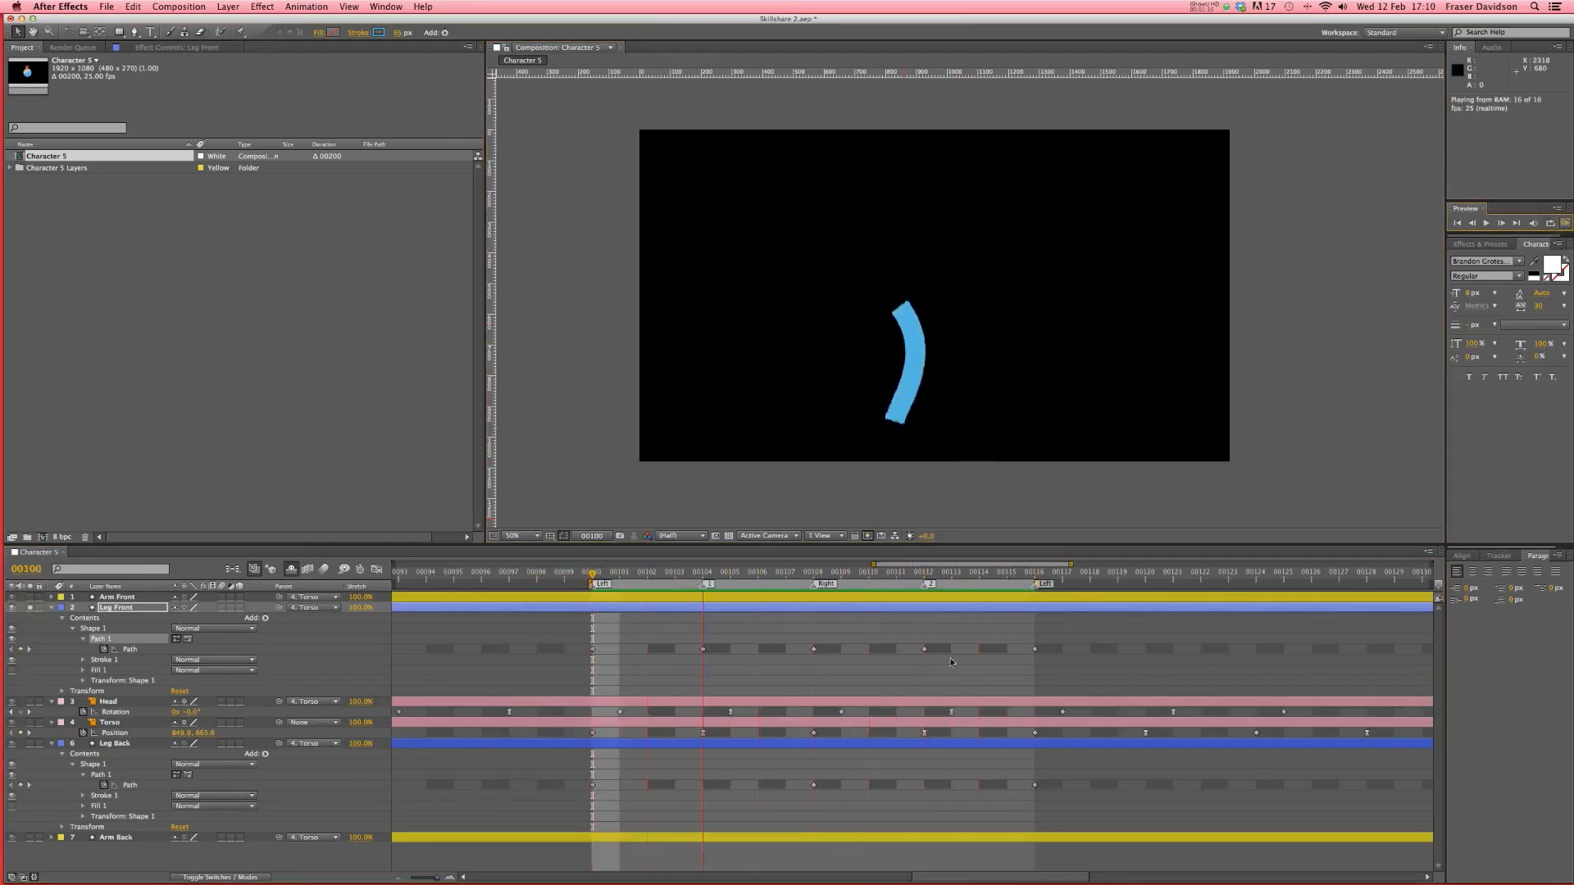
pyautogui.click(650, 593)
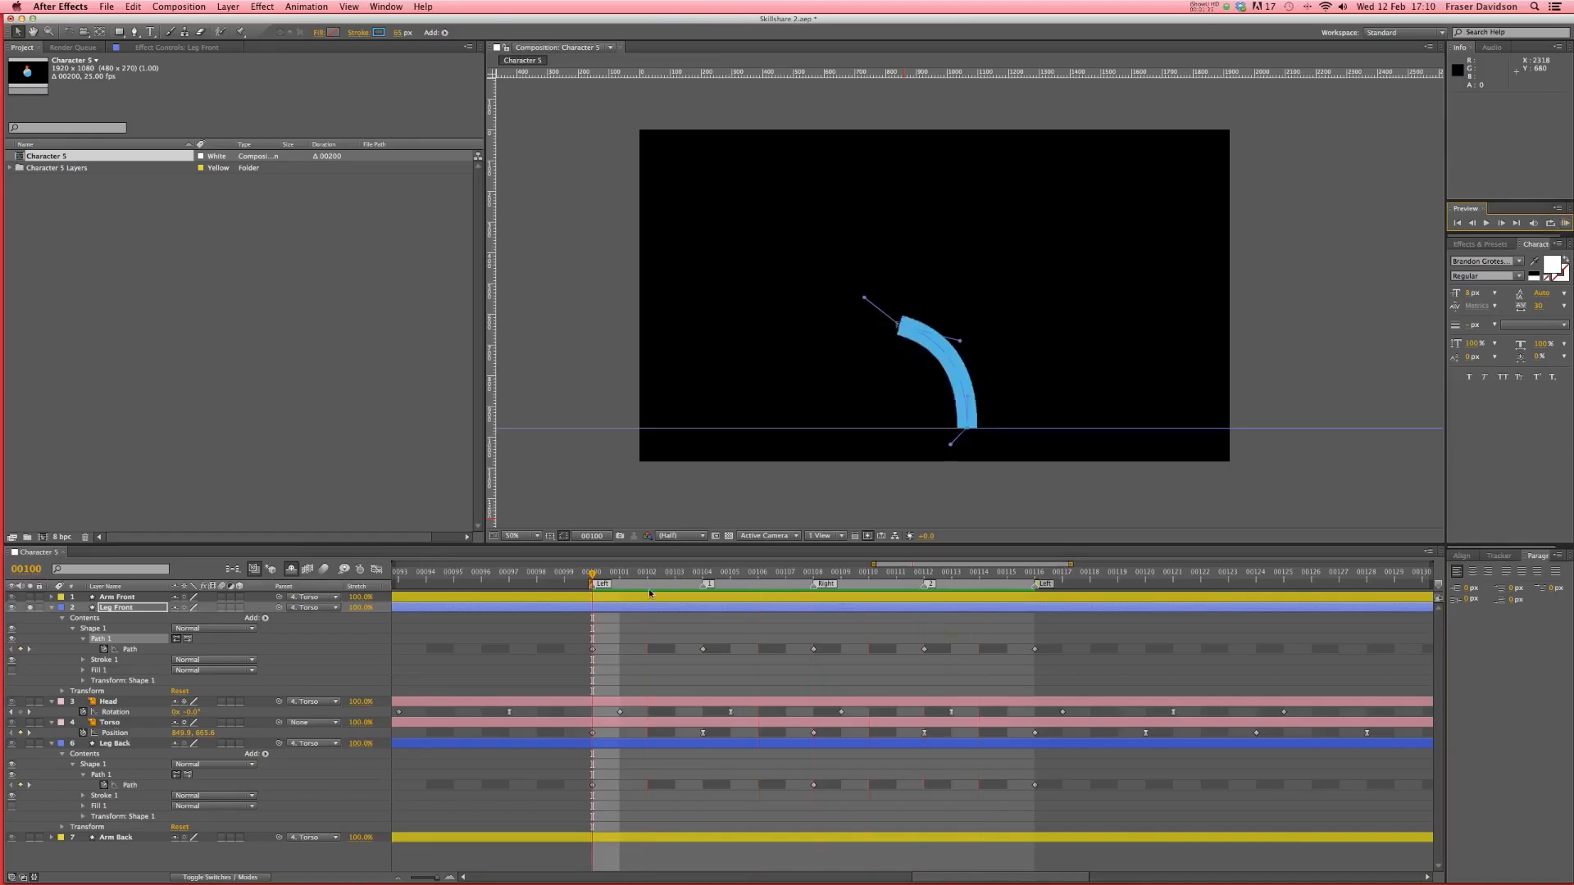
pyautogui.click(30, 608)
pyautogui.click(31, 744)
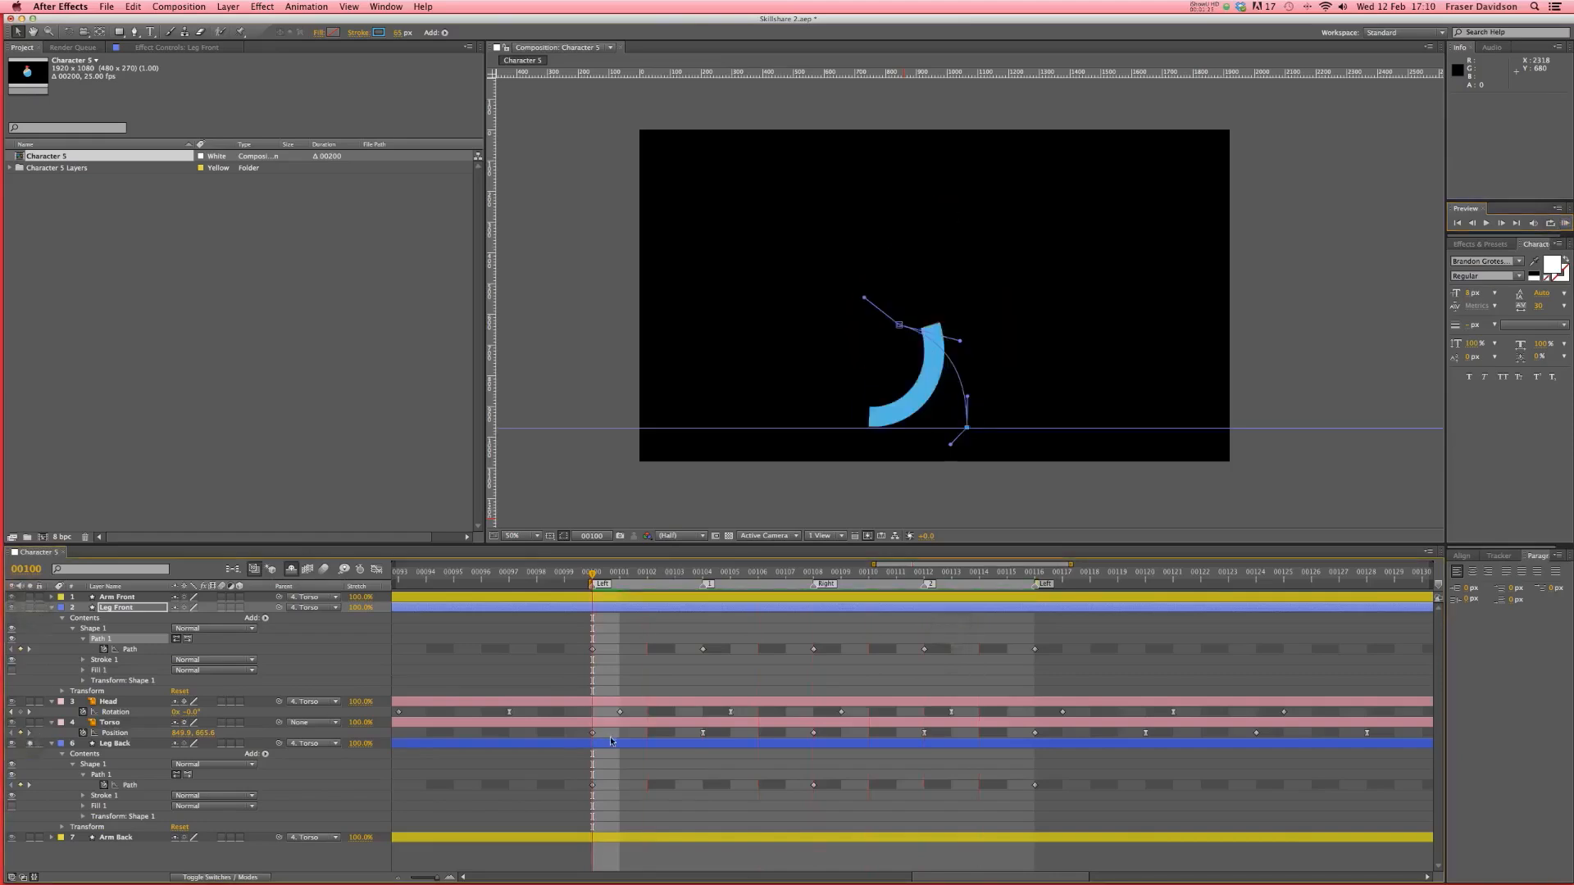
# - At frame 104, reshape the Leg Back path so the knee bends forward and the foot lifts off the ground
pyautogui.click(611, 742)
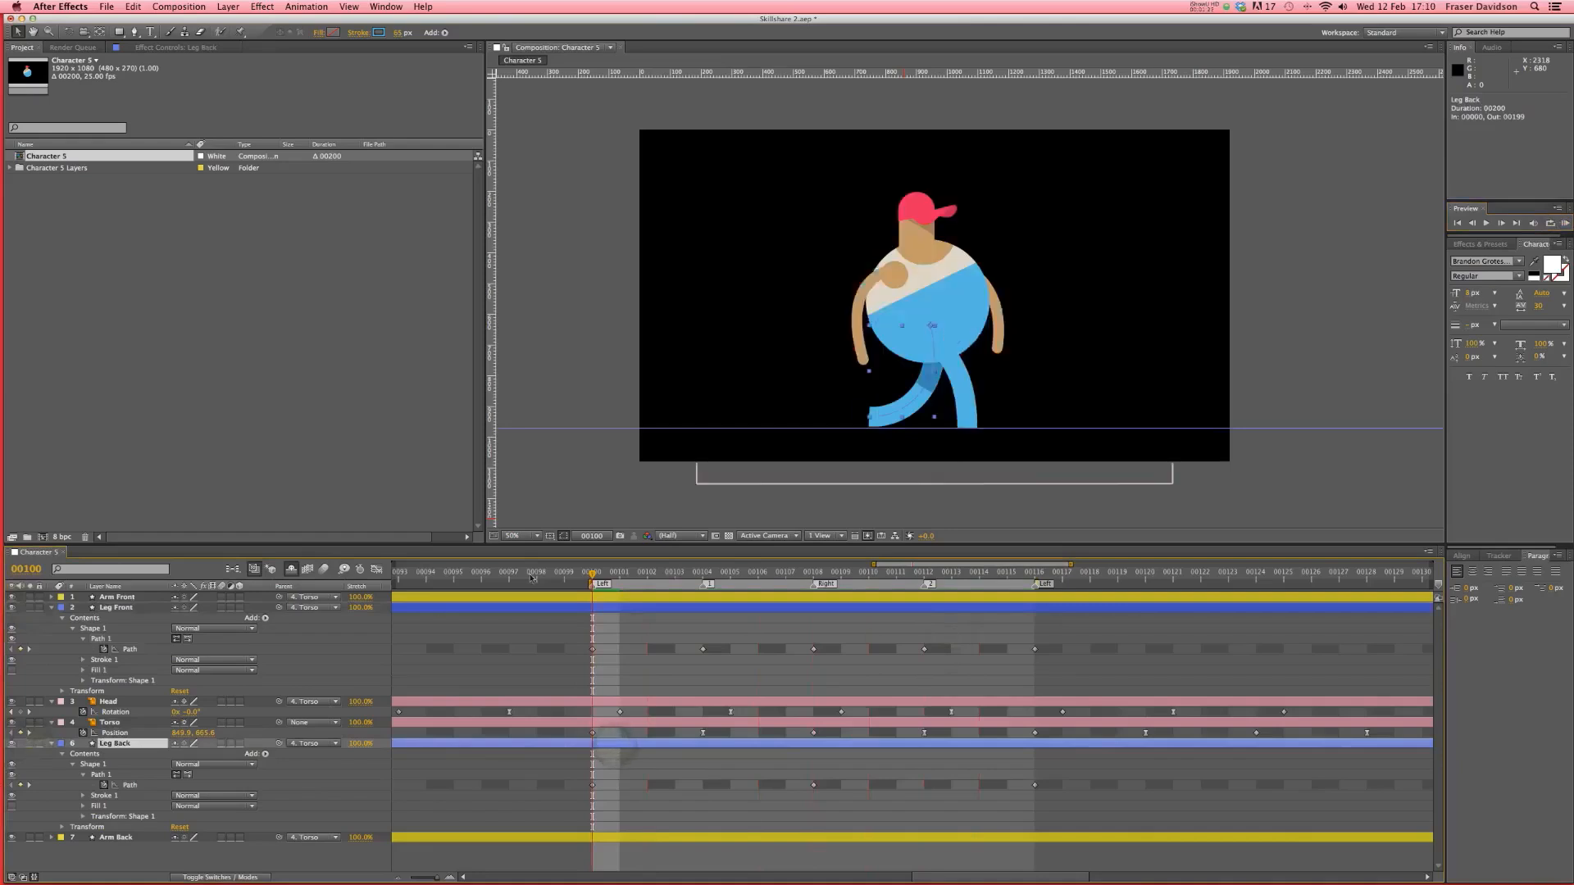
pyautogui.moveTo(601, 579); pyautogui.dragTo(695, 584)
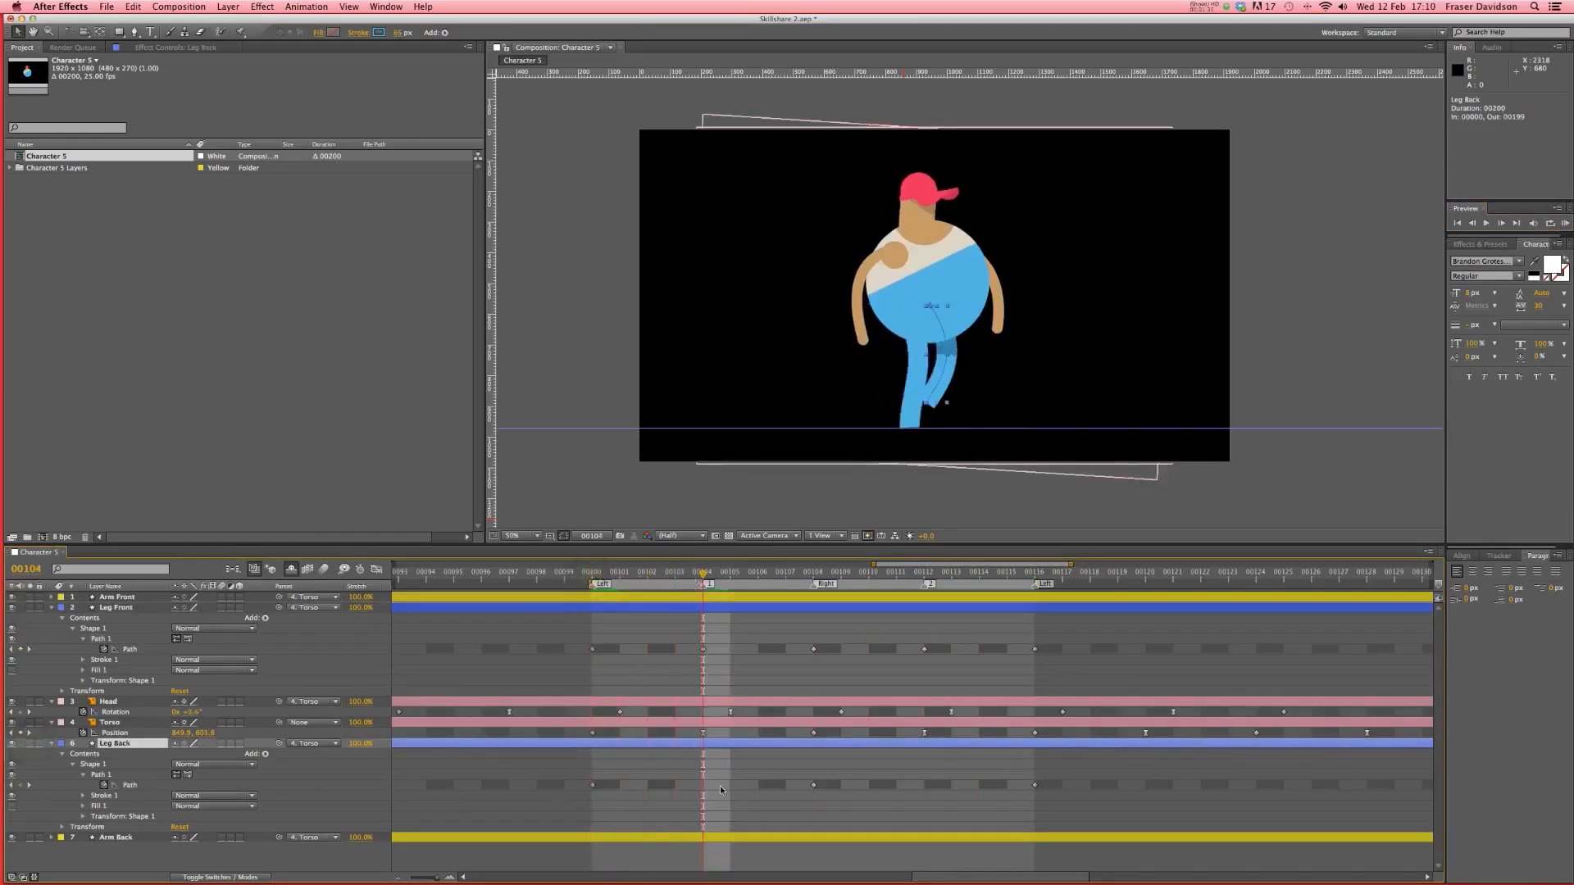
pyautogui.click(128, 784)
pyautogui.moveTo(925, 404); pyautogui.dragTo(985, 342)
# - At frame 112, reshape the Leg Back path so the leg straightens with its foot on the ground guide
pyautogui.click(923, 579)
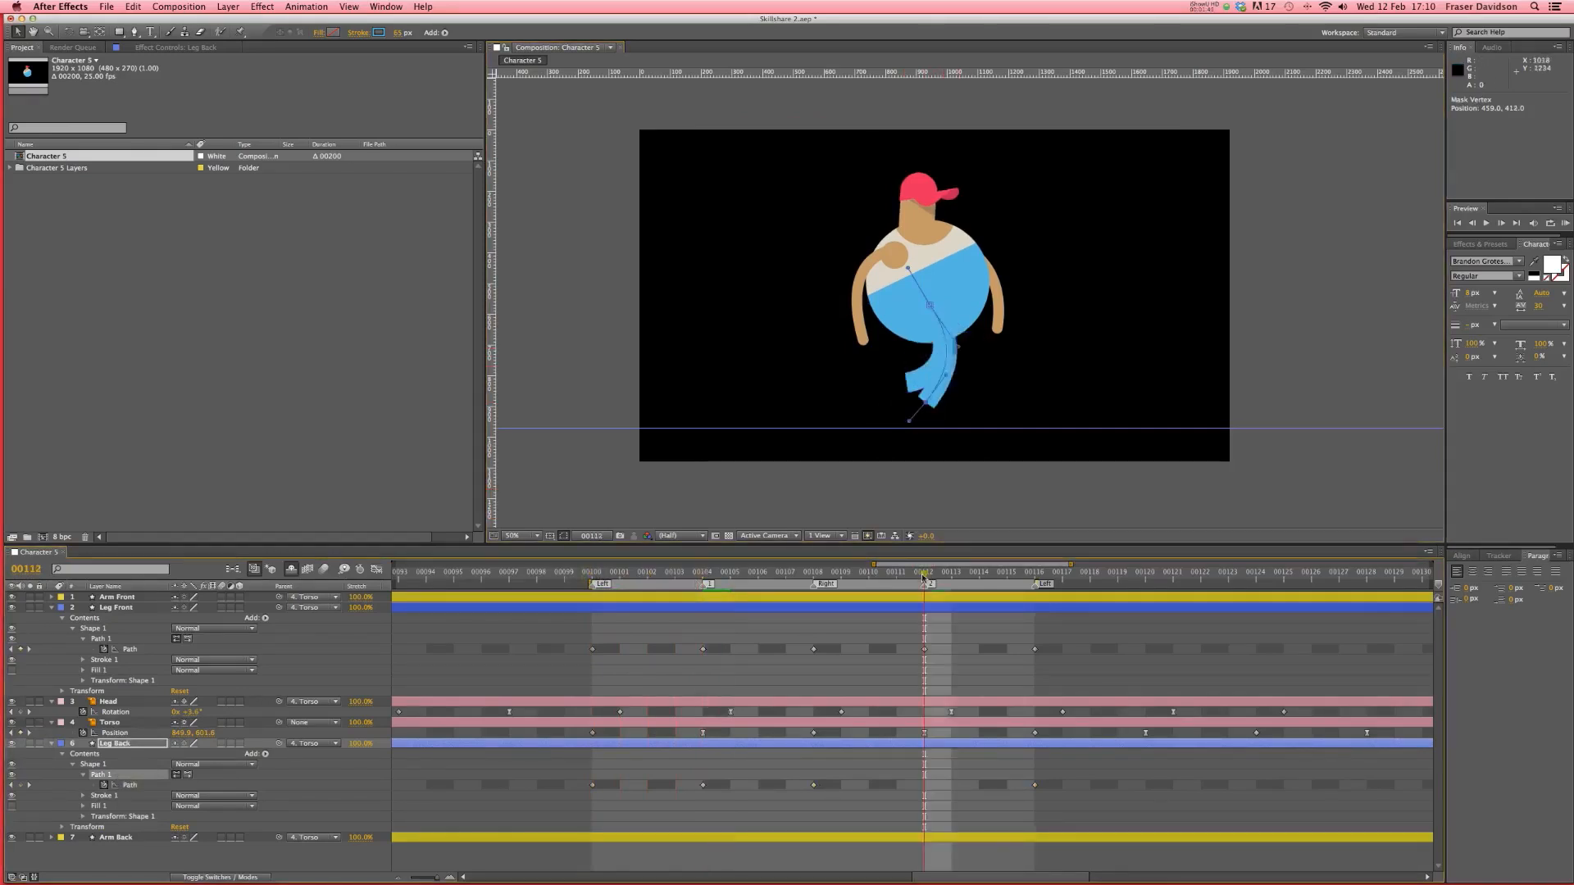
pyautogui.click(813, 577)
pyautogui.moveTo(813, 576); pyautogui.dragTo(917, 610)
pyautogui.moveTo(926, 406)
pyautogui.mouseDown()
pyautogui.moveTo(926, 432)
pyautogui.moveTo(928, 389)
pyautogui.mouseUp()
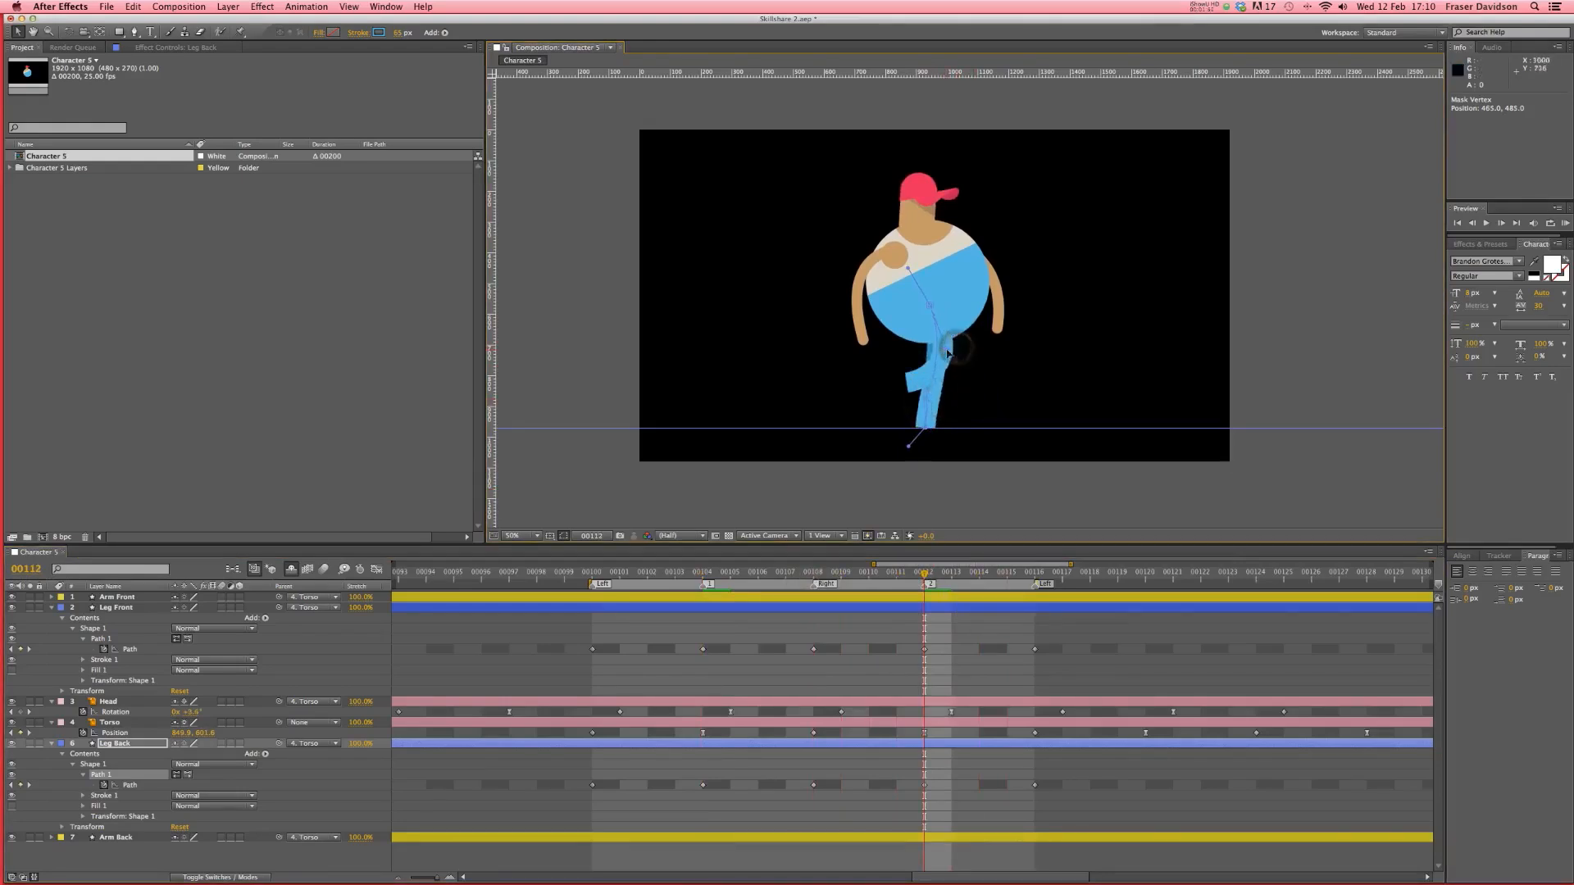
# - Save the project and play a RAM preview of both legs' in-between motion
pyautogui.press('super+s')
pyautogui.click(1565, 224)
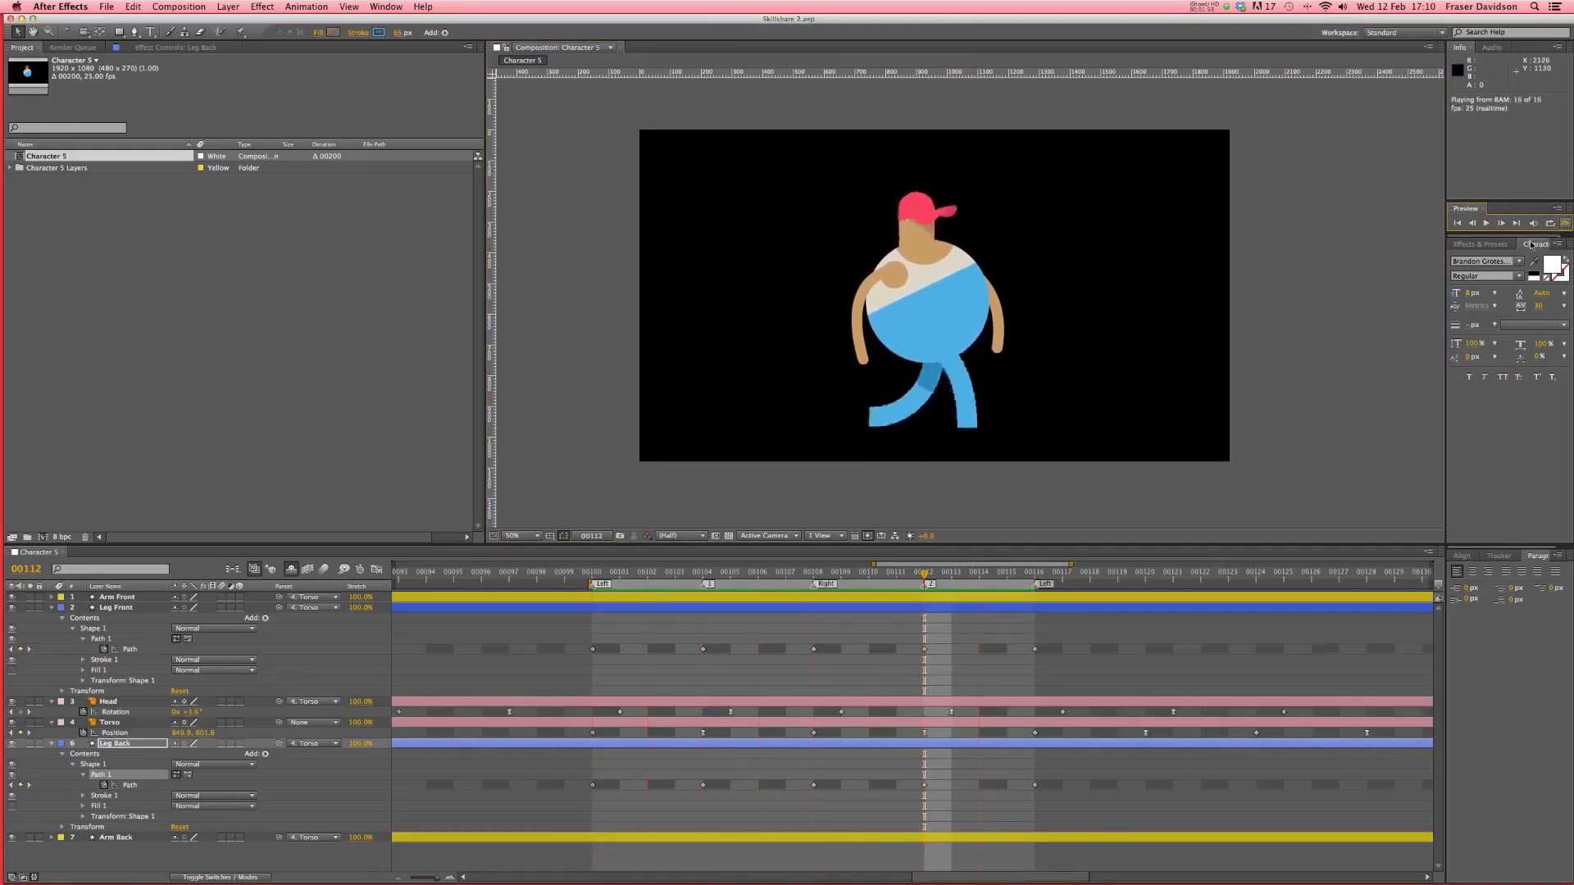
pyautogui.click(931, 626)
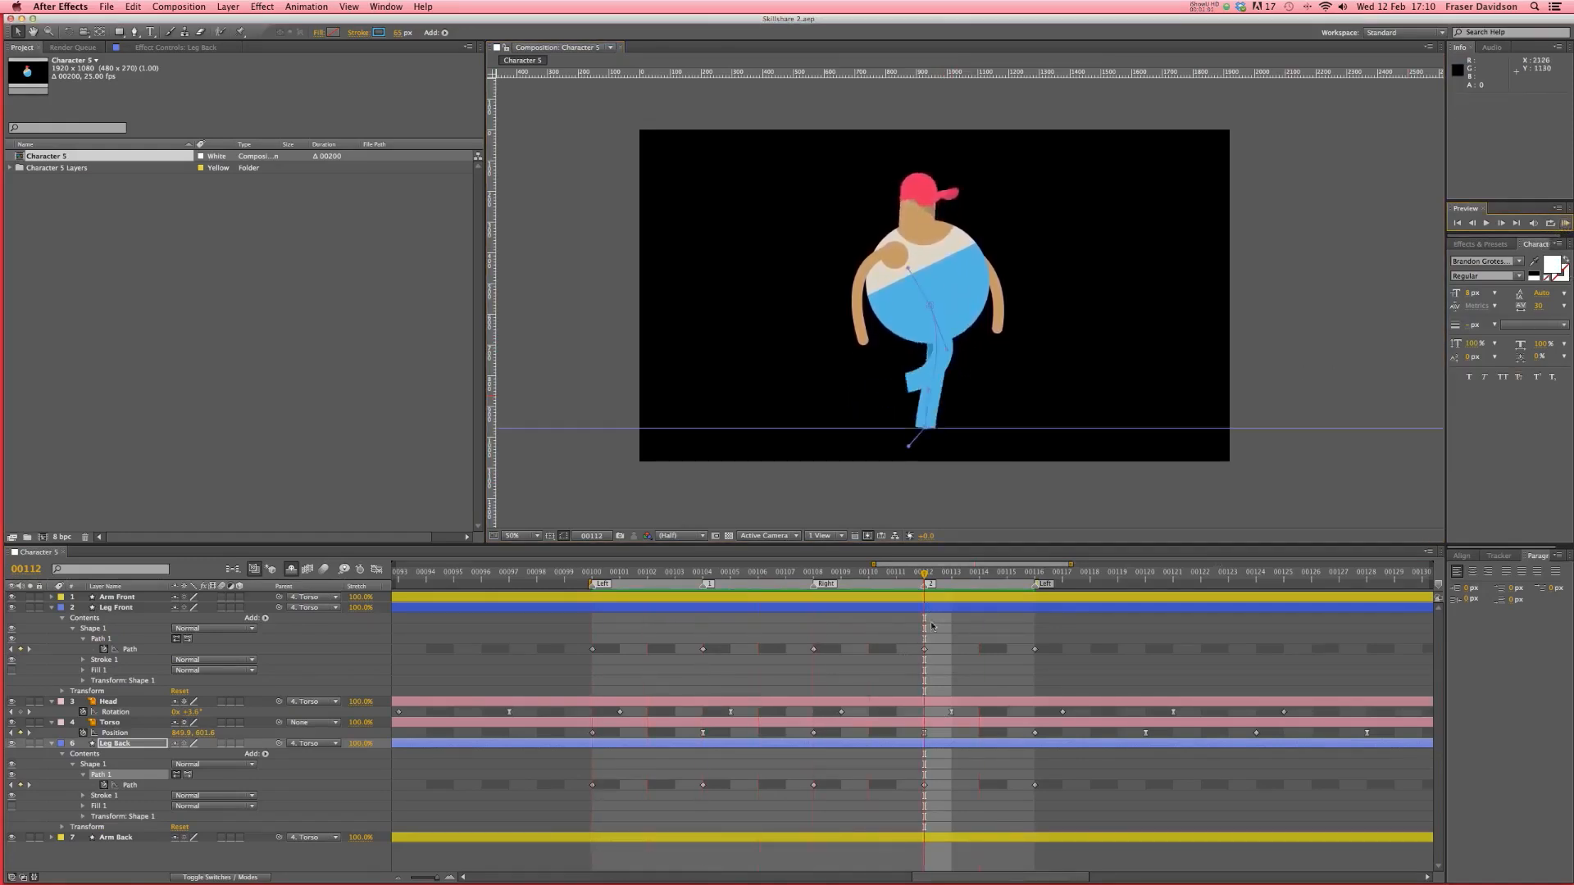
# - Apply Easy Ease to the Leg Front and Leg Back Path keyframes at frames 104 and 112
pyautogui.moveTo(947, 642); pyautogui.dragTo(899, 658)
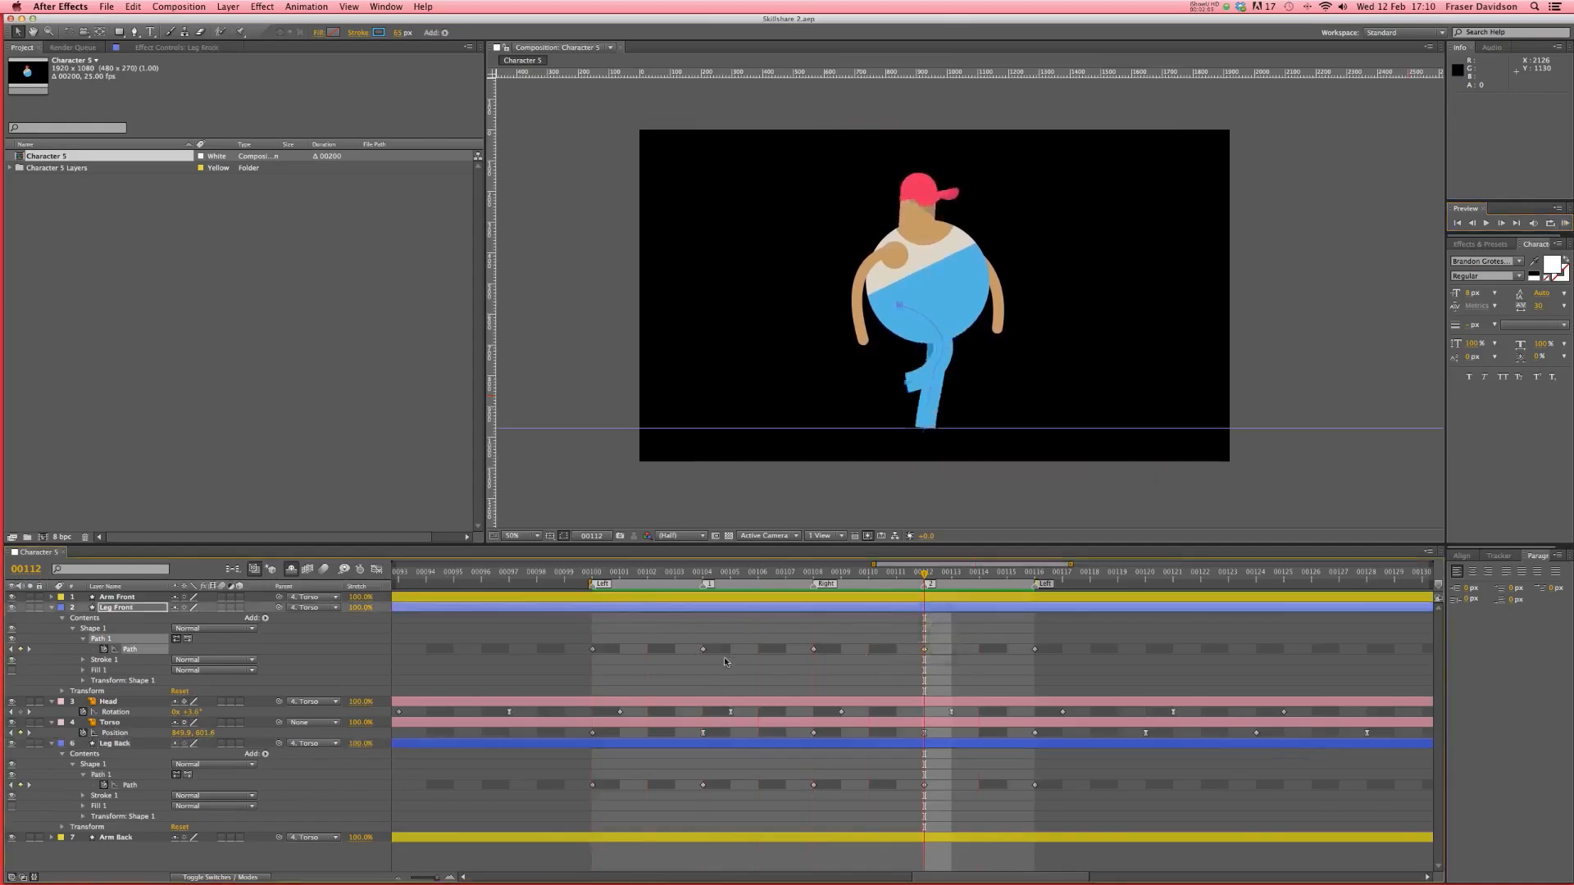
pyautogui.moveTo(676, 660); pyautogui.dragTo(677, 660)
pyautogui.keyDown('shift'); pyautogui.click(702, 785); pyautogui.keyUp('shift')
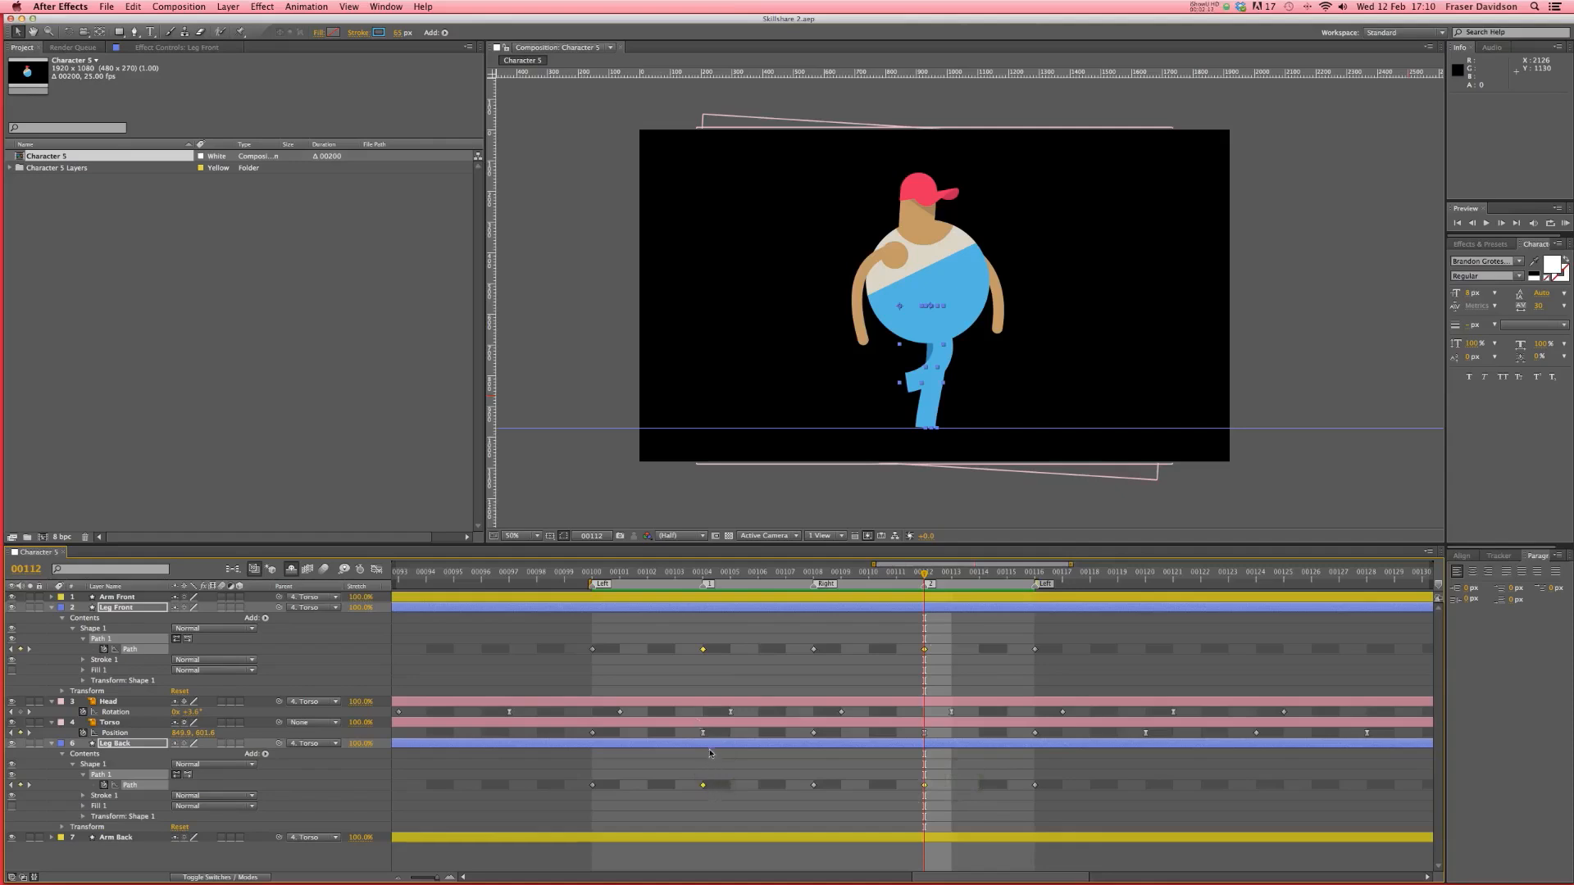
pyautogui.moveTo(703, 735)
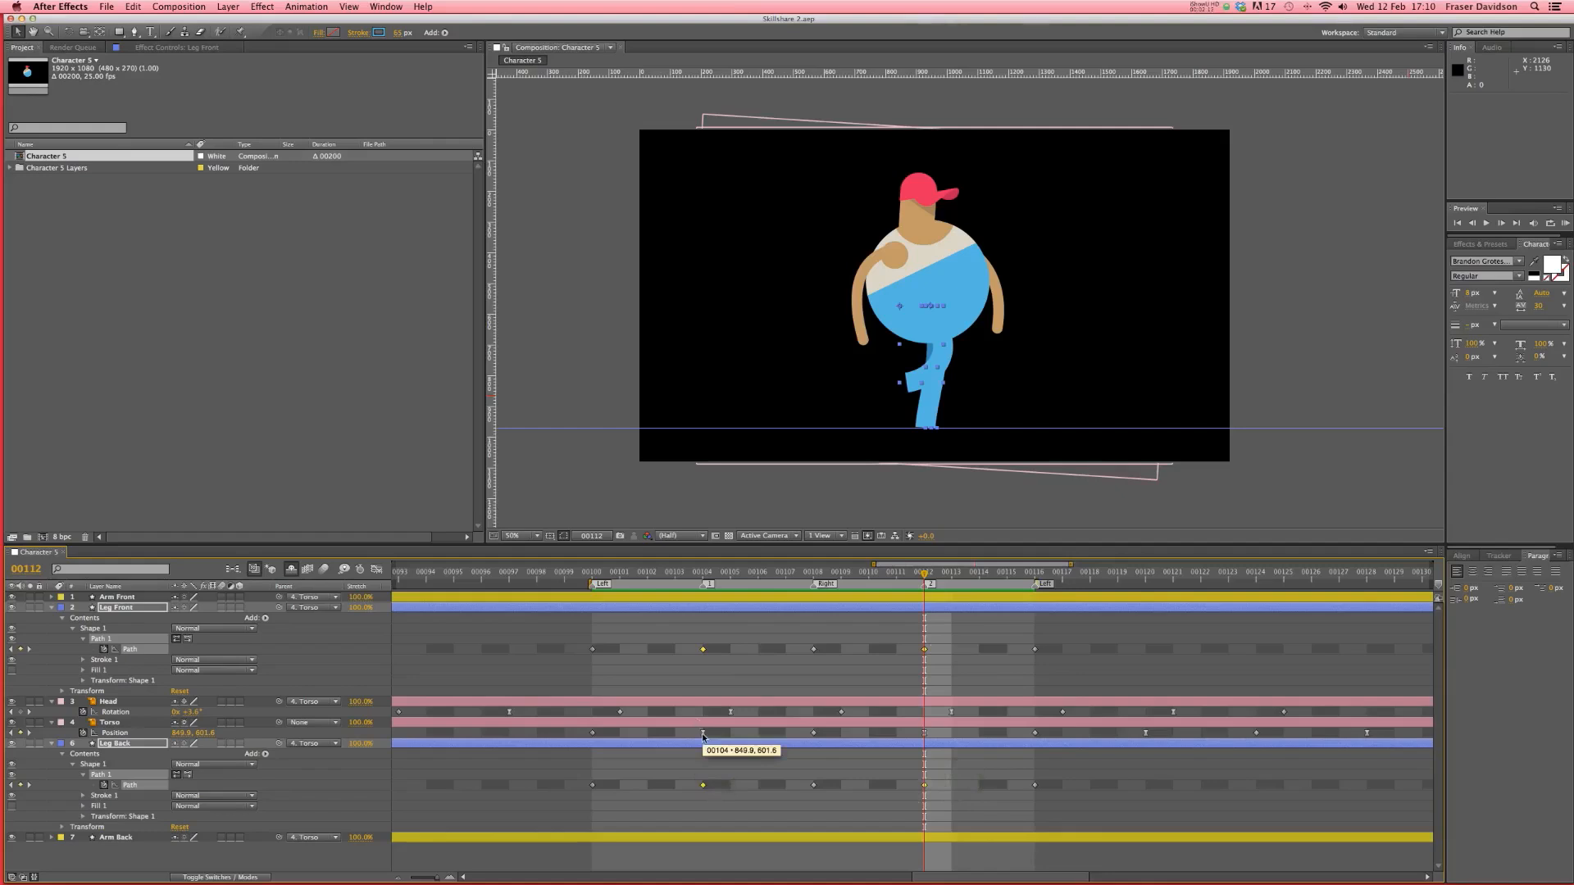
pyautogui.press('super+v')
pyautogui.click(703, 577)
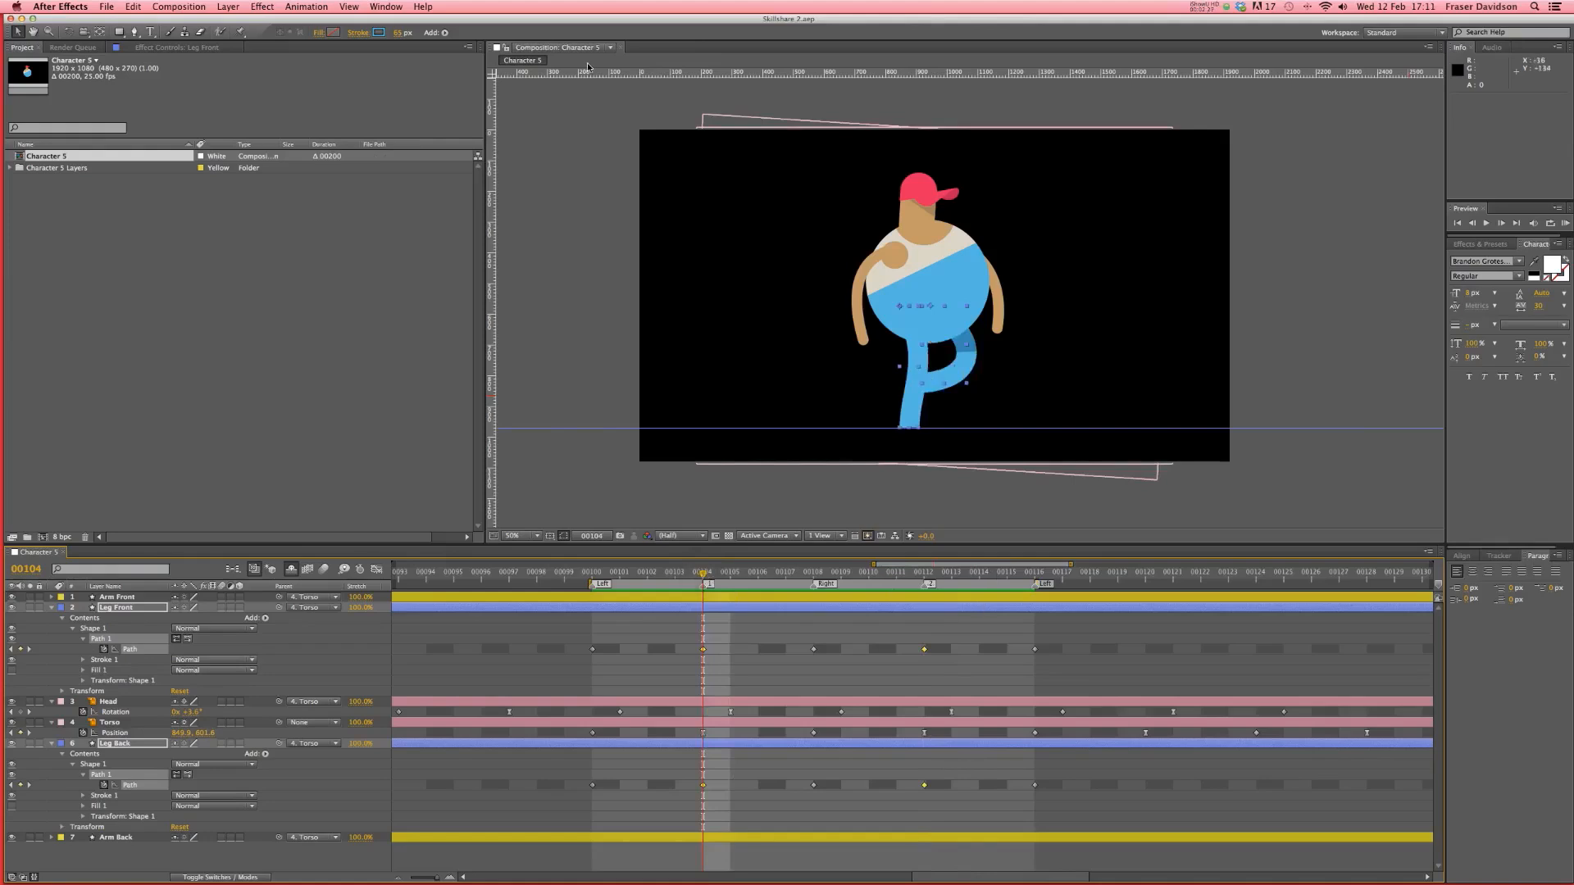
pyautogui.click(308, 6)
pyautogui.moveTo(369, 122)
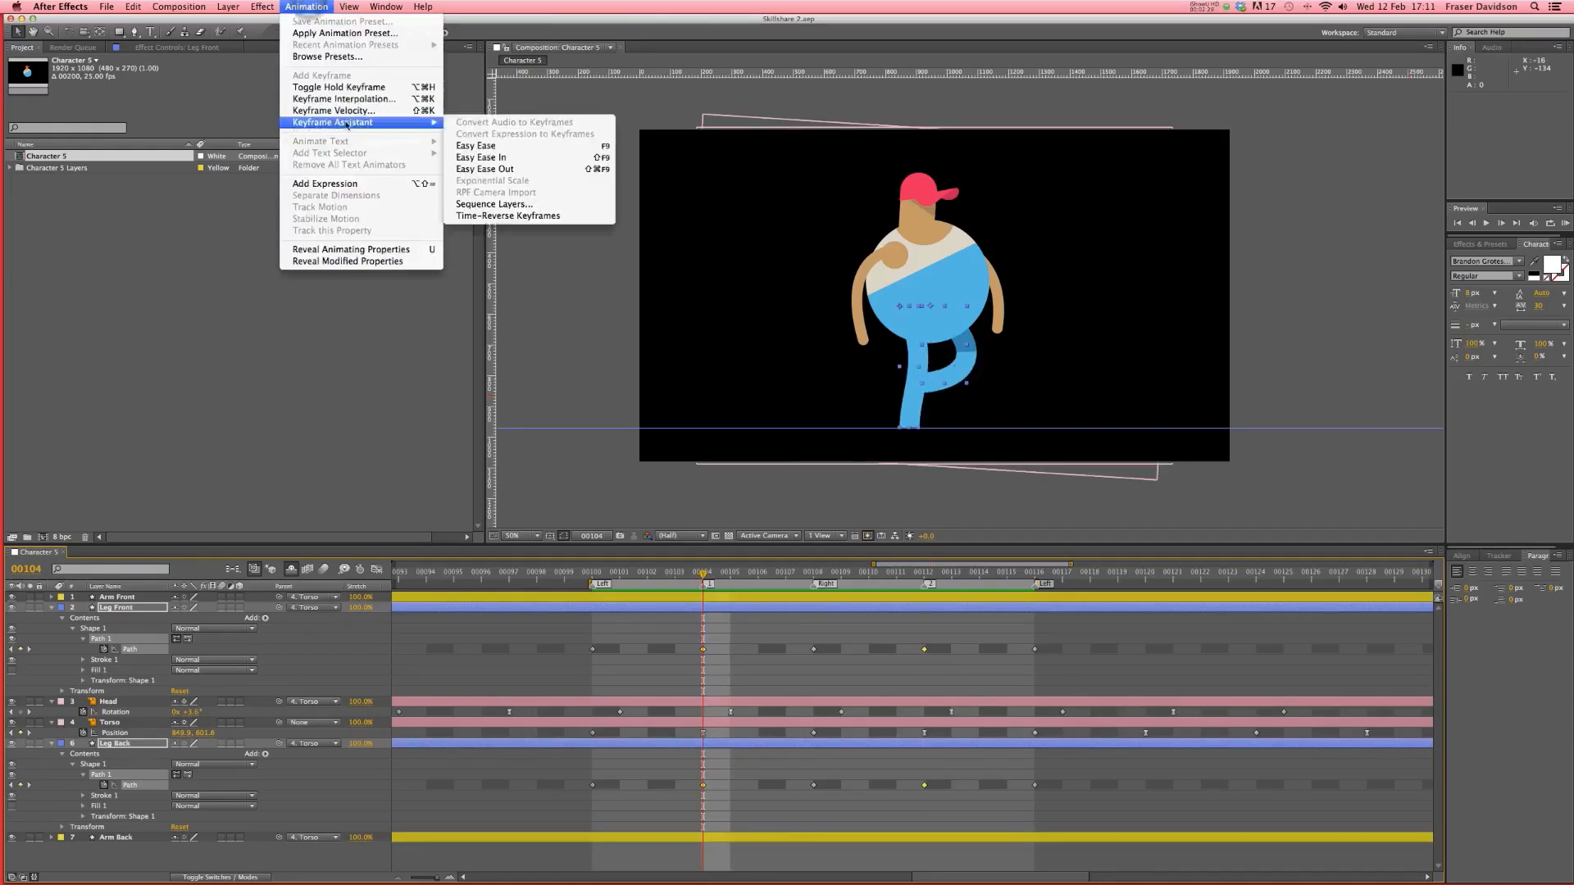
pyautogui.click(455, 146)
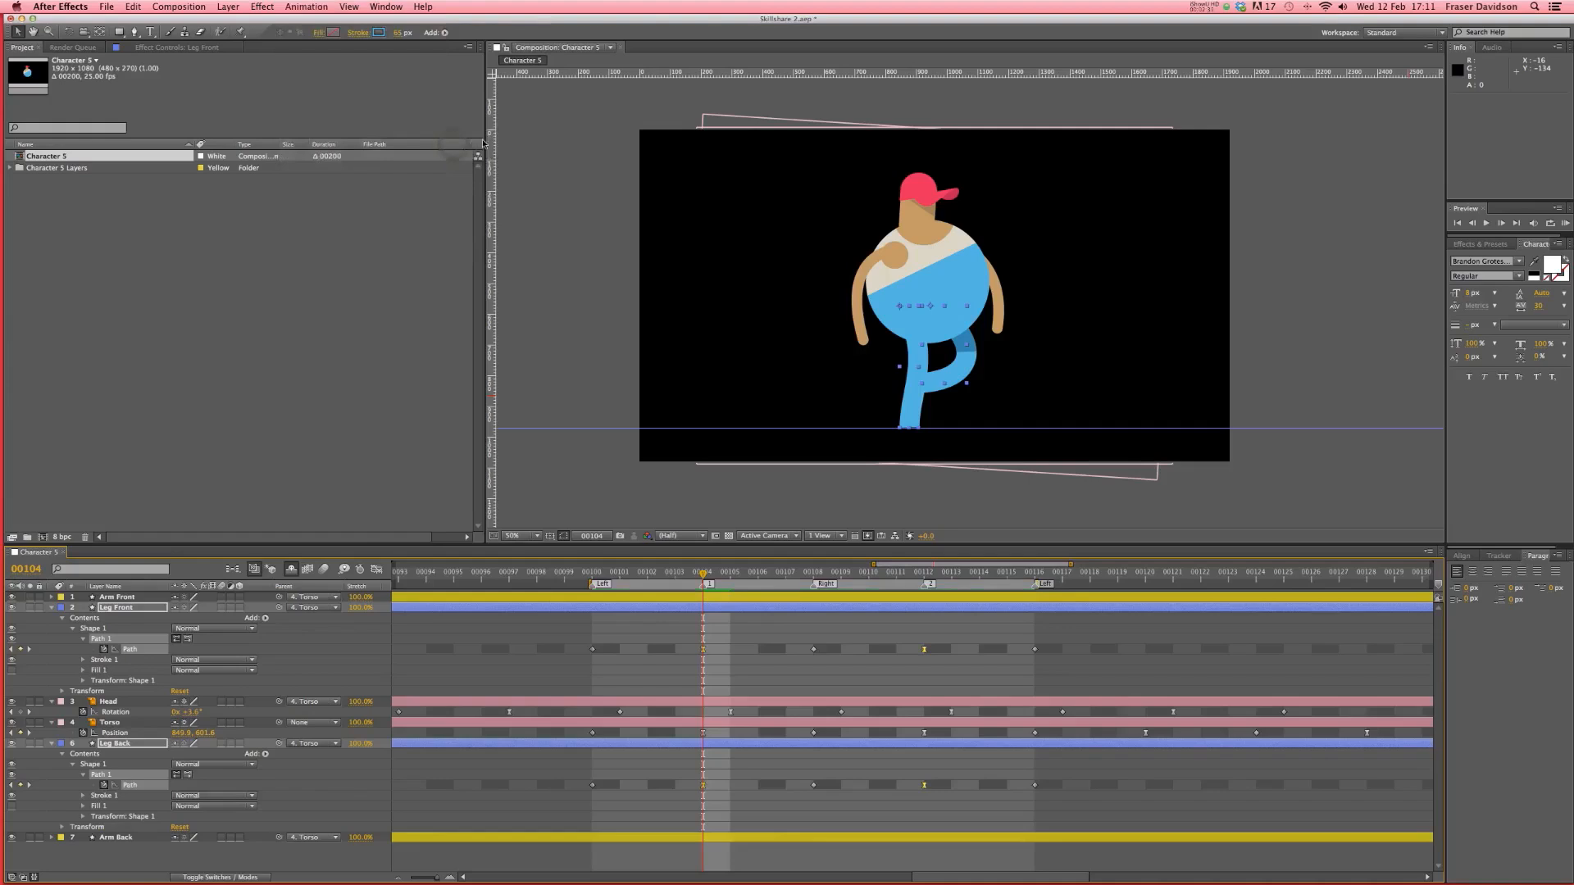
# - Set the four eased Path keyframes' incoming and outgoing velocity influence to 66%, then deselect the layers and RAM preview the walk
pyautogui.click(316, 6)
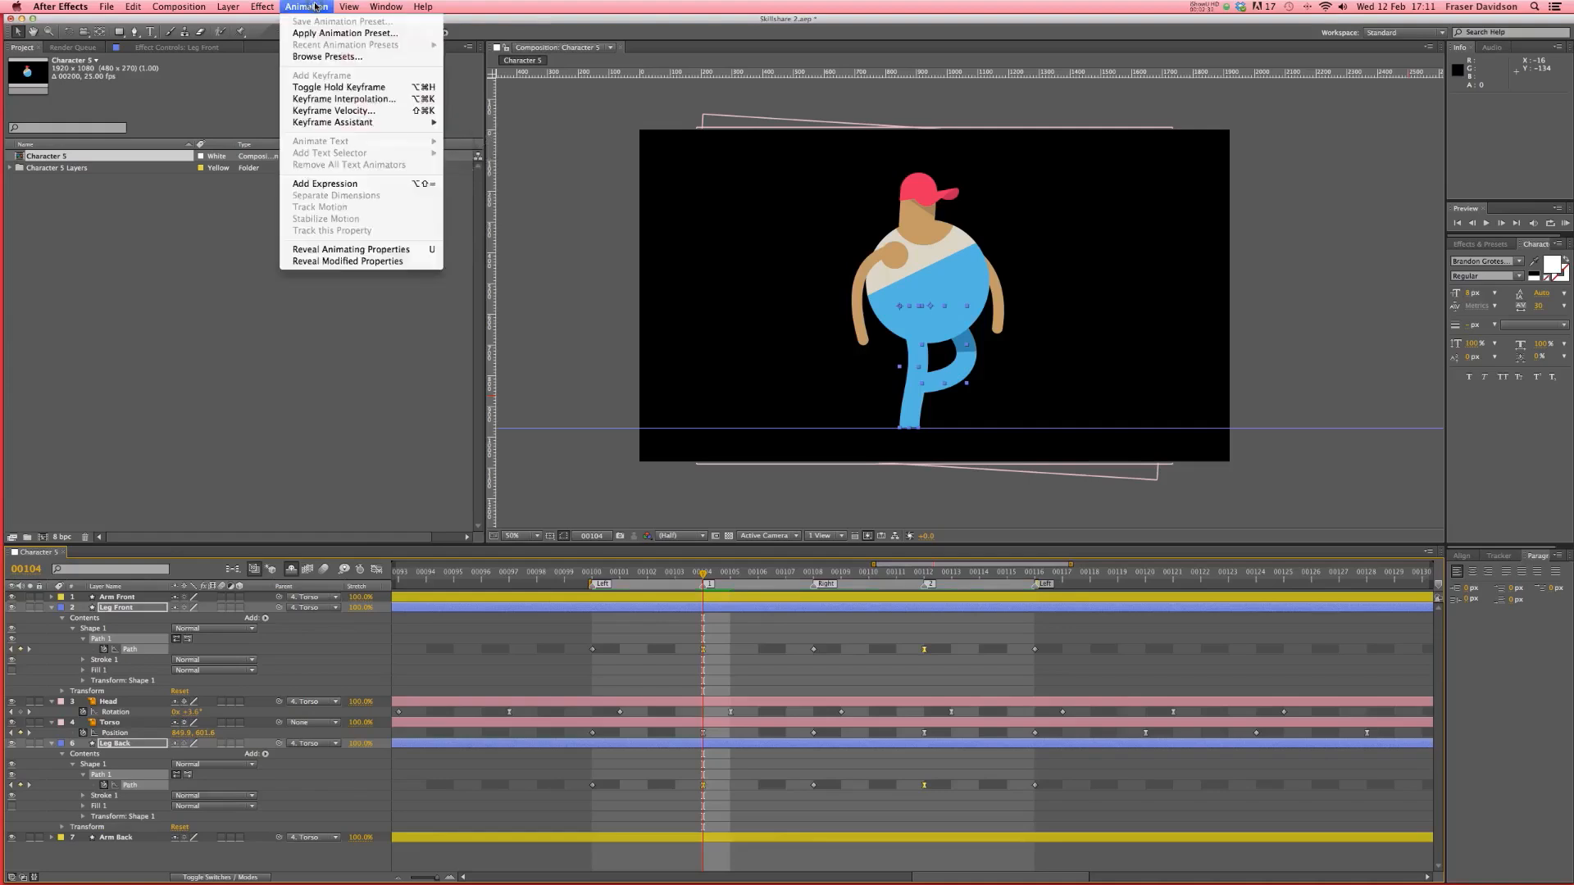
pyautogui.click(328, 101)
pyautogui.click(886, 475)
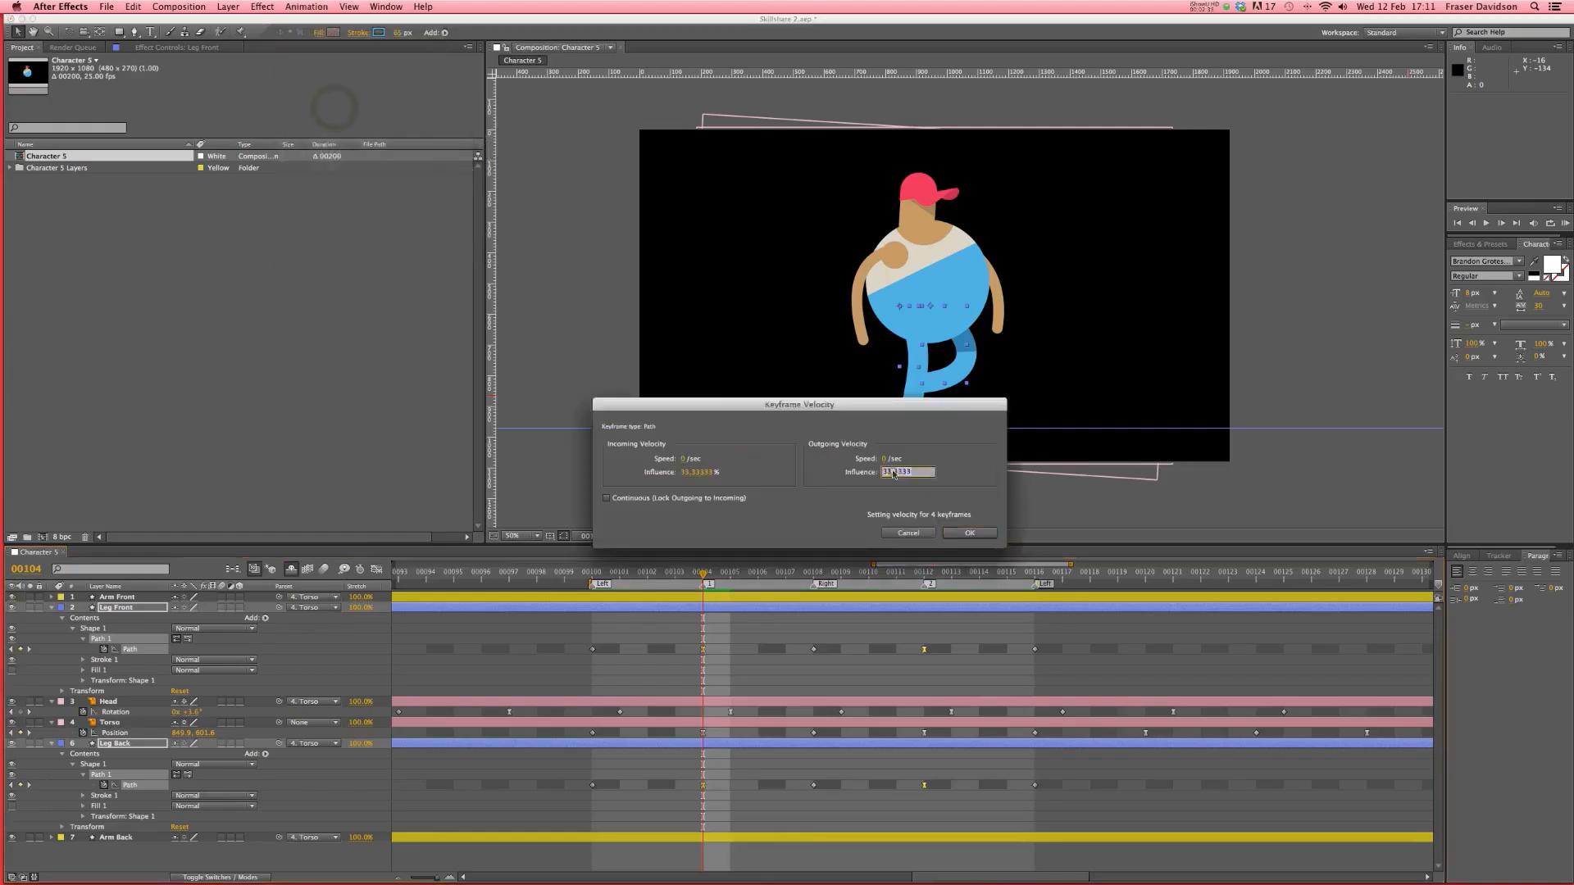
pyautogui.write('50')
pyautogui.click(699, 473)
pyautogui.write('66')
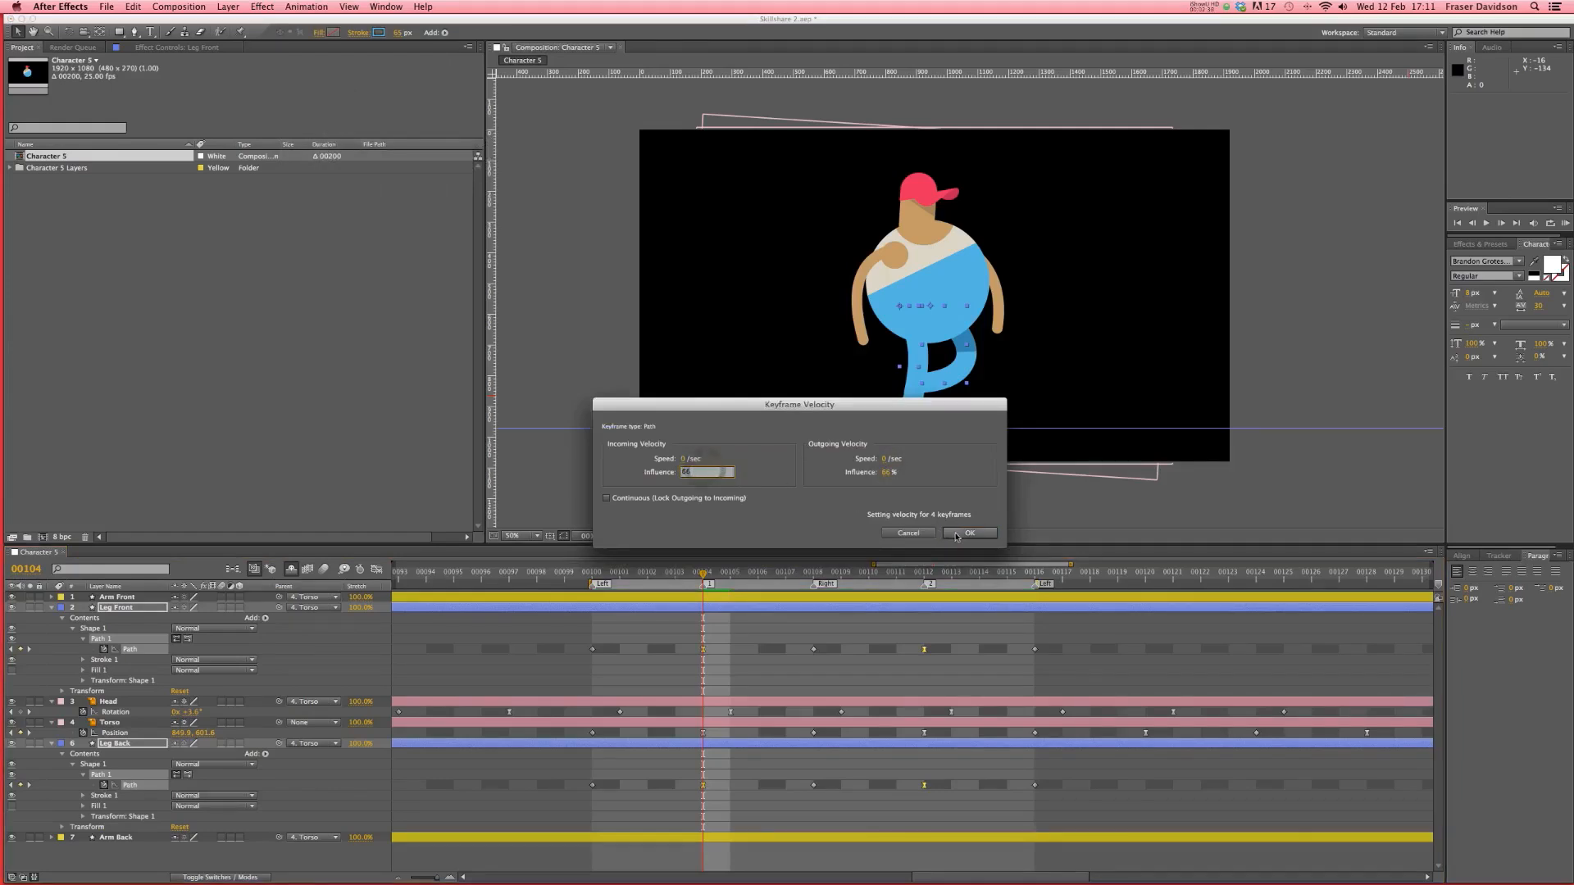
pyautogui.click(968, 534)
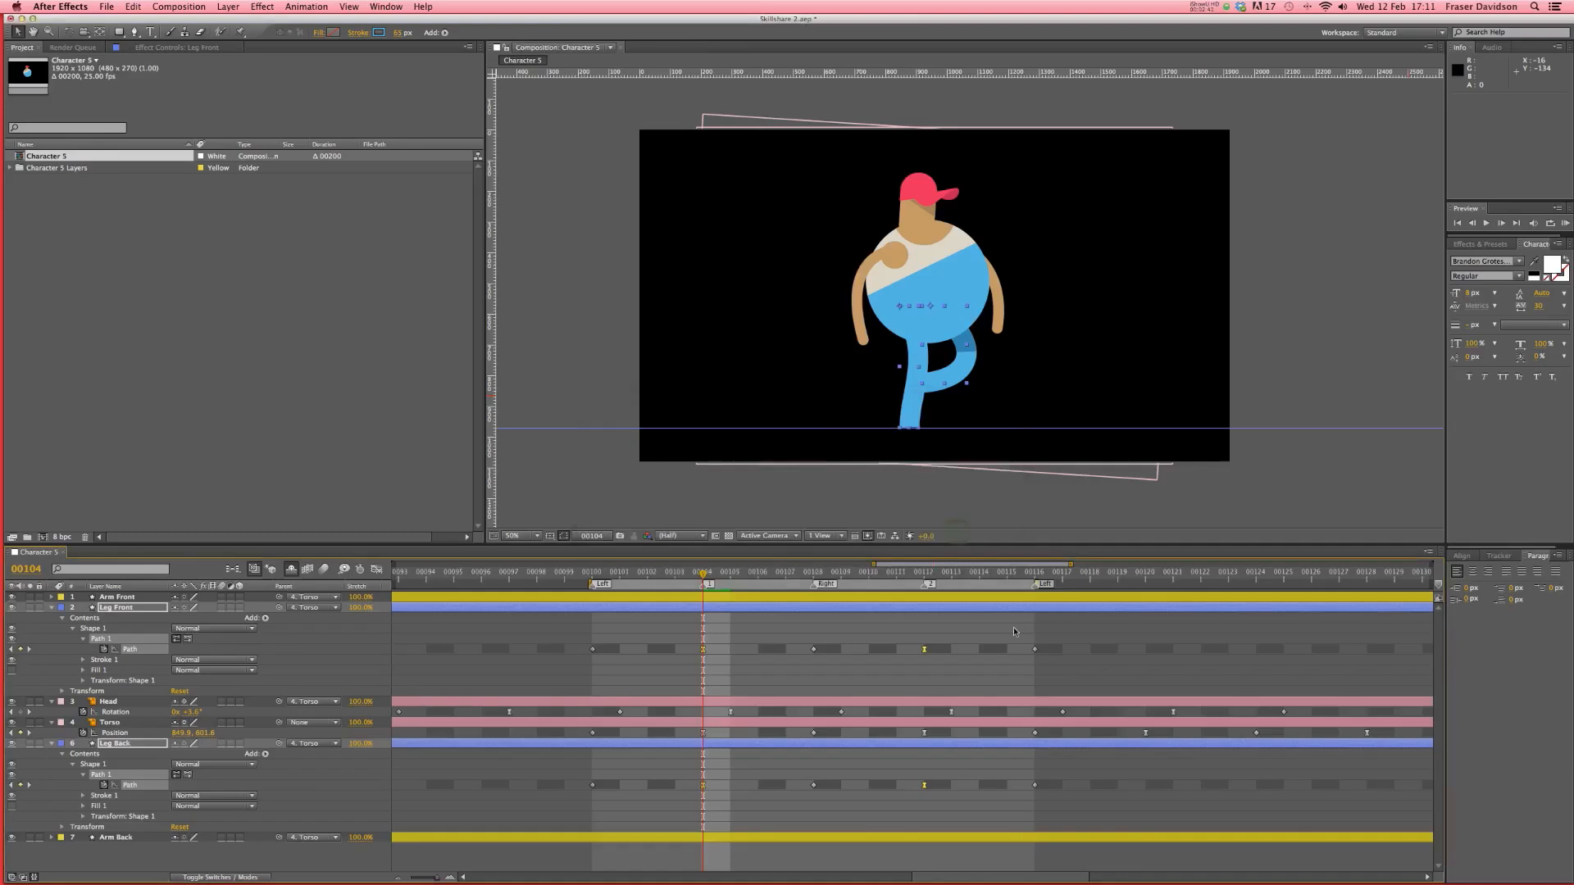
pyautogui.click(1013, 627)
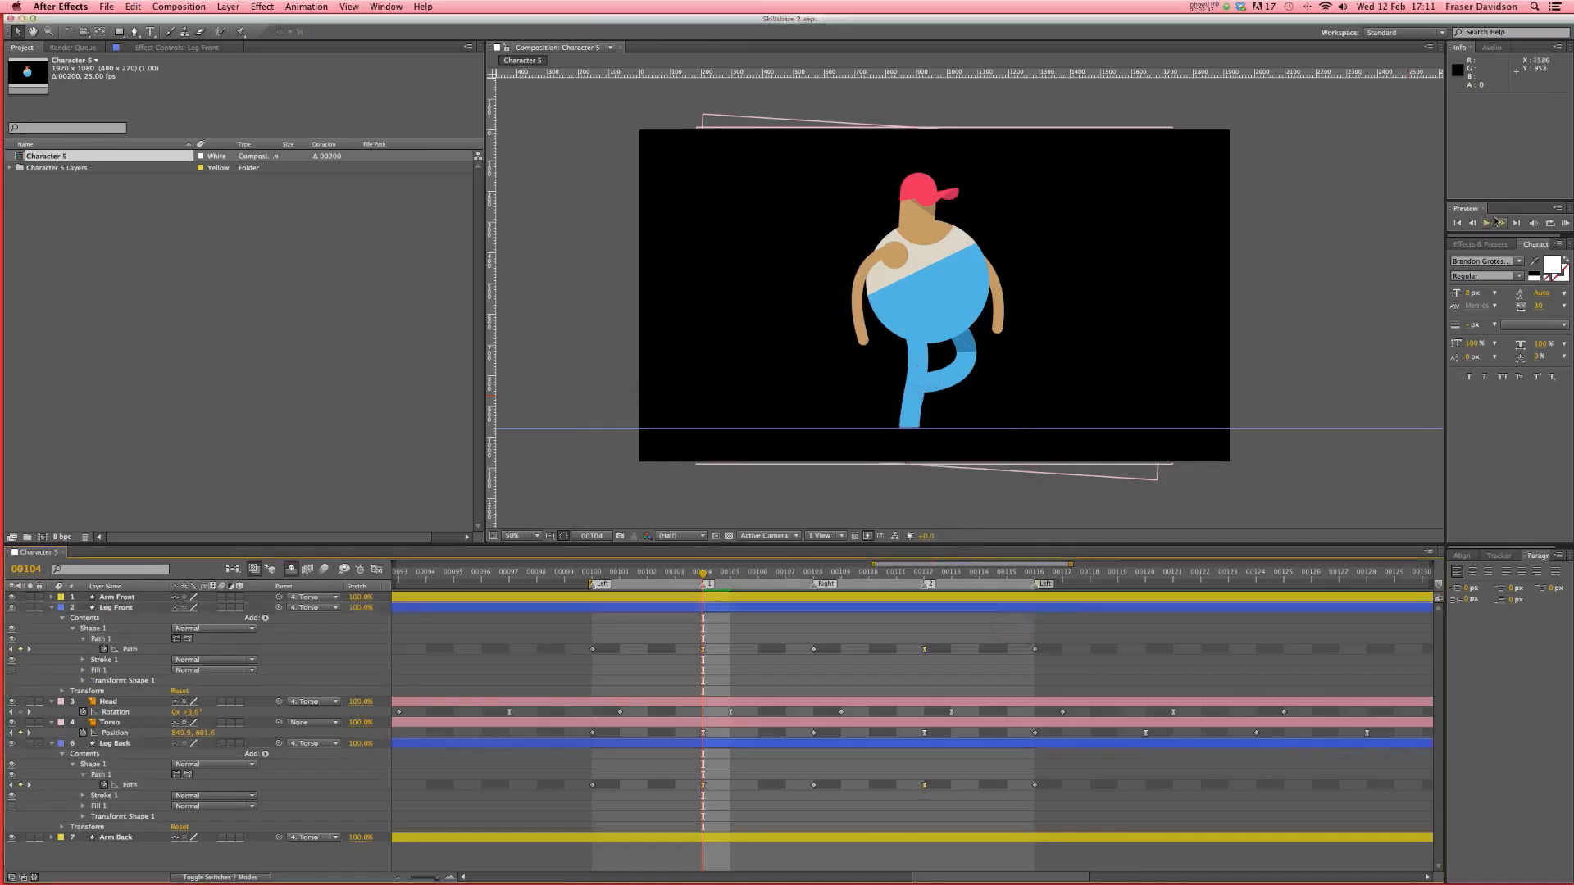
pyautogui.click(1564, 225)
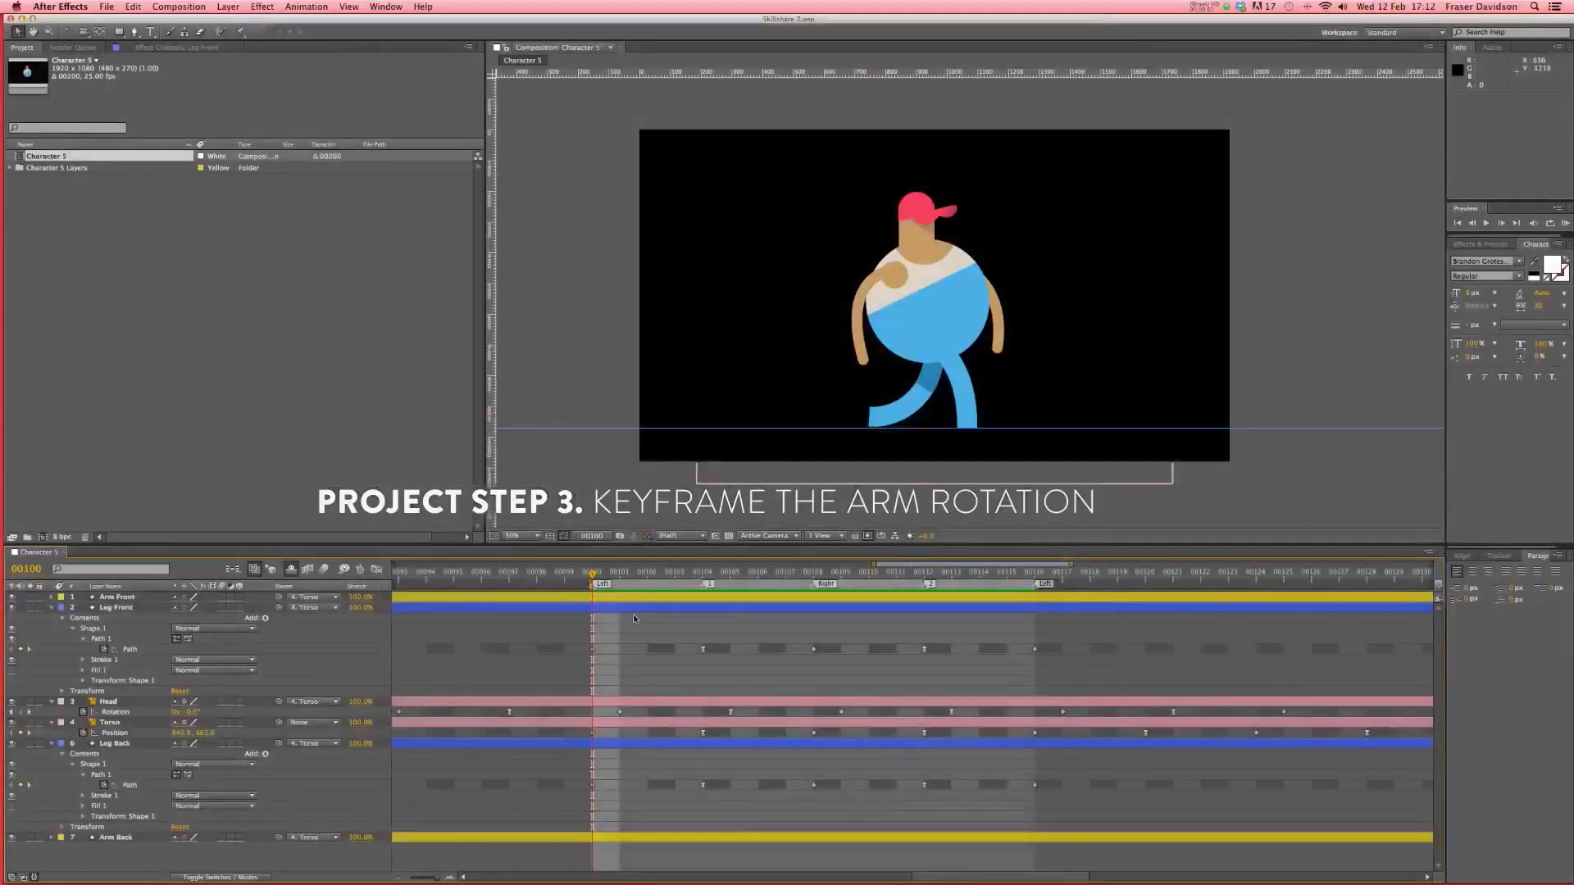
# - At frame 100, rotate the Arm Front layer to about 35° so the arm swings back, and set its first Rotation keyframe
pyautogui.click(608, 599)
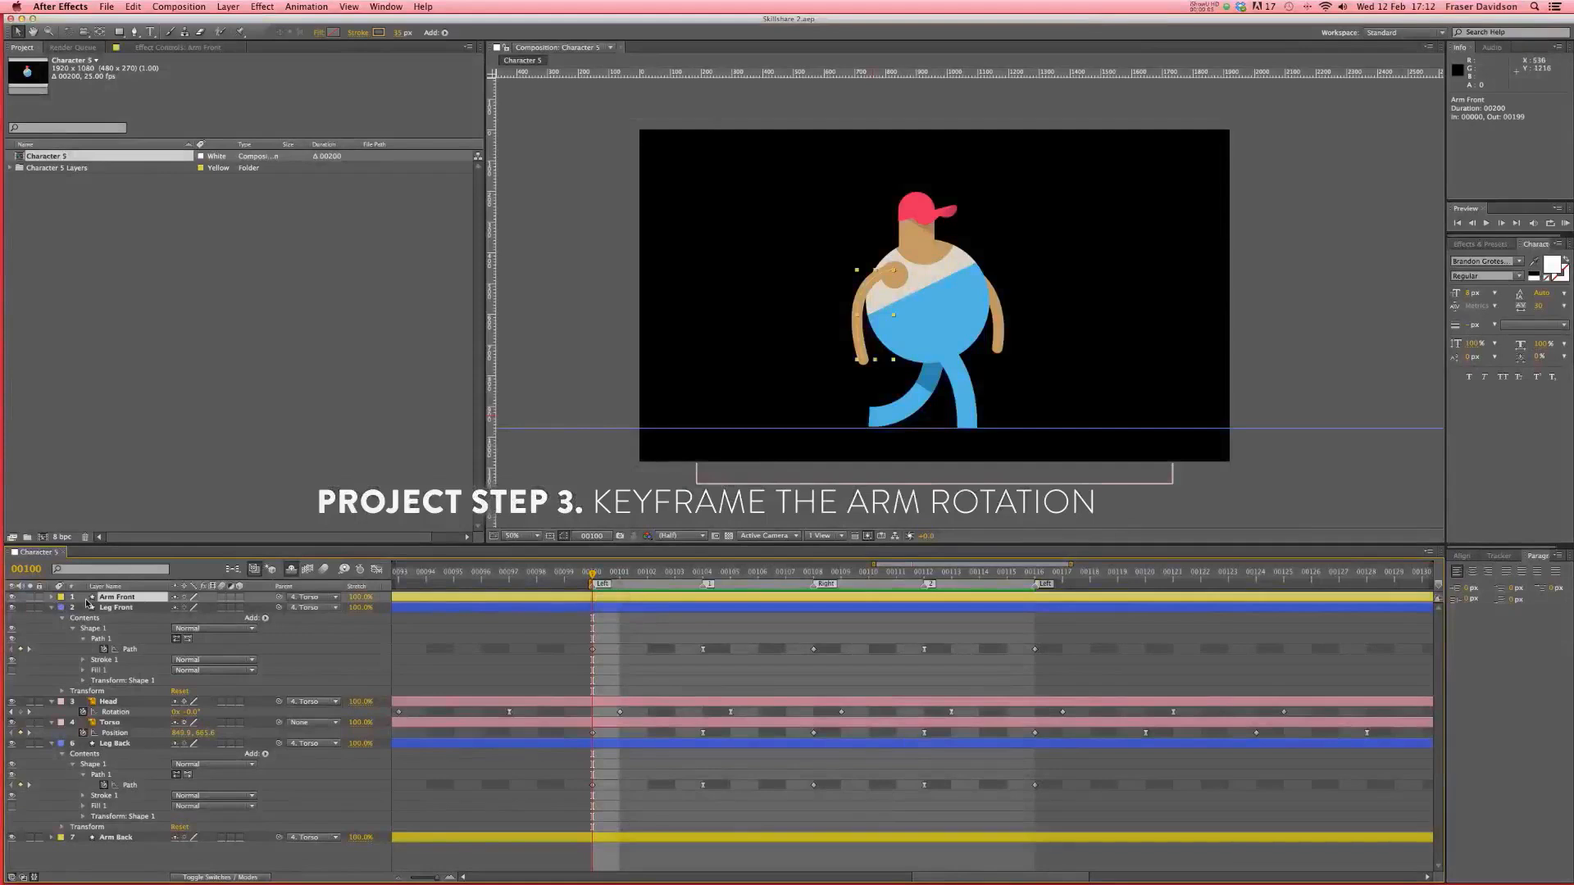
pyautogui.click(53, 599)
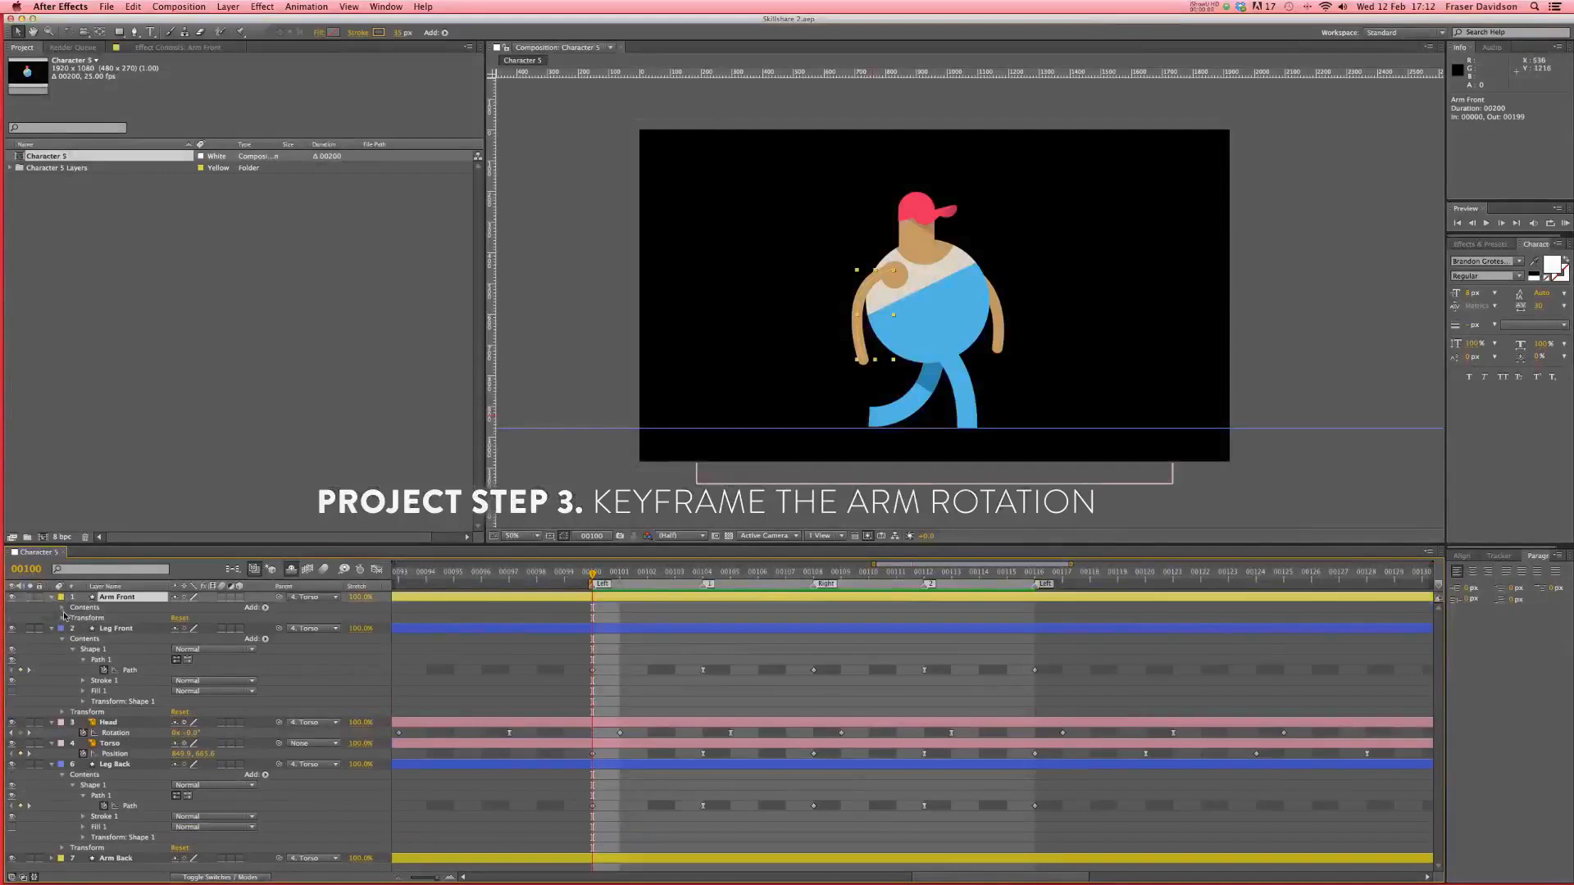
pyautogui.click(63, 619)
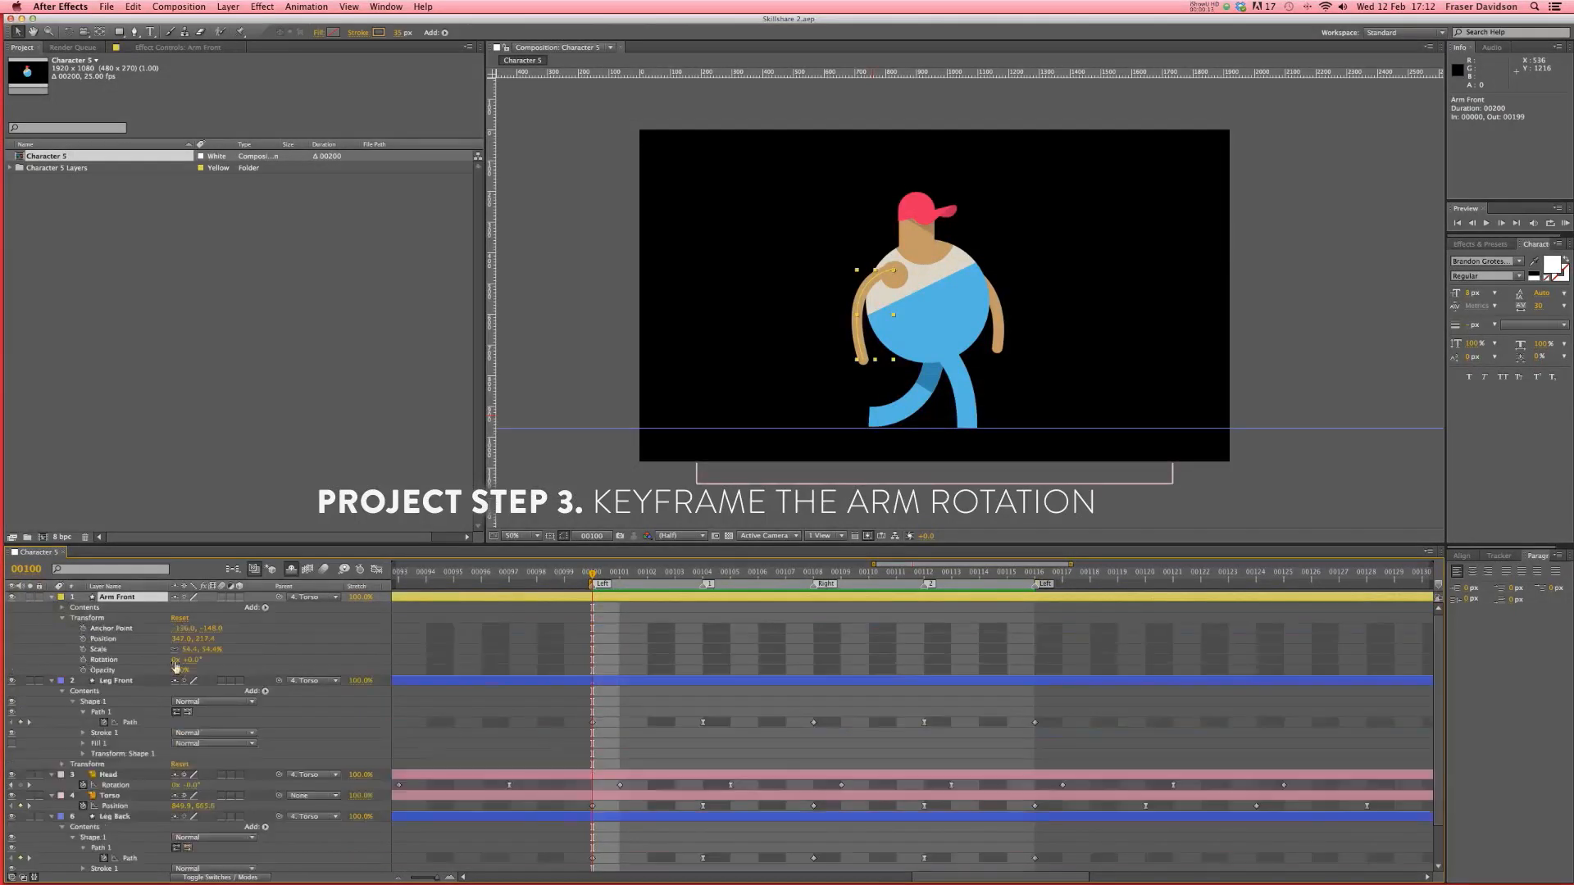
pyautogui.moveTo(595, 577)
pyautogui.mouseDown()
pyautogui.moveTo(675, 580)
pyautogui.moveTo(576, 584)
pyautogui.moveTo(675, 584)
pyautogui.moveTo(591, 583)
pyautogui.mouseUp()
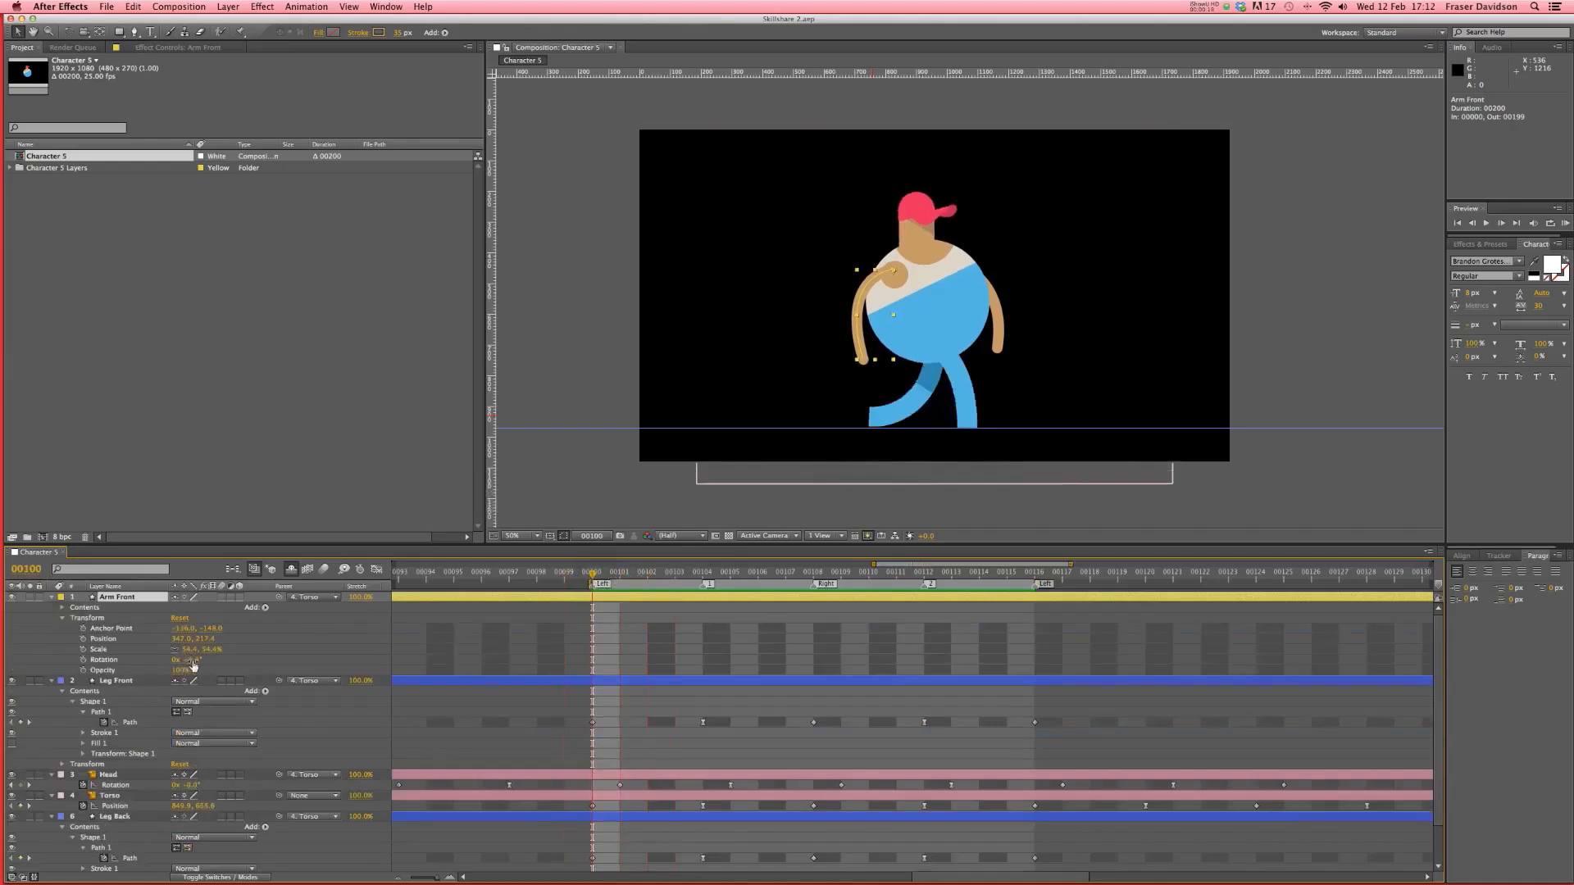
pyautogui.moveTo(193, 663); pyautogui.dragTo(211, 660)
pyautogui.click(83, 660)
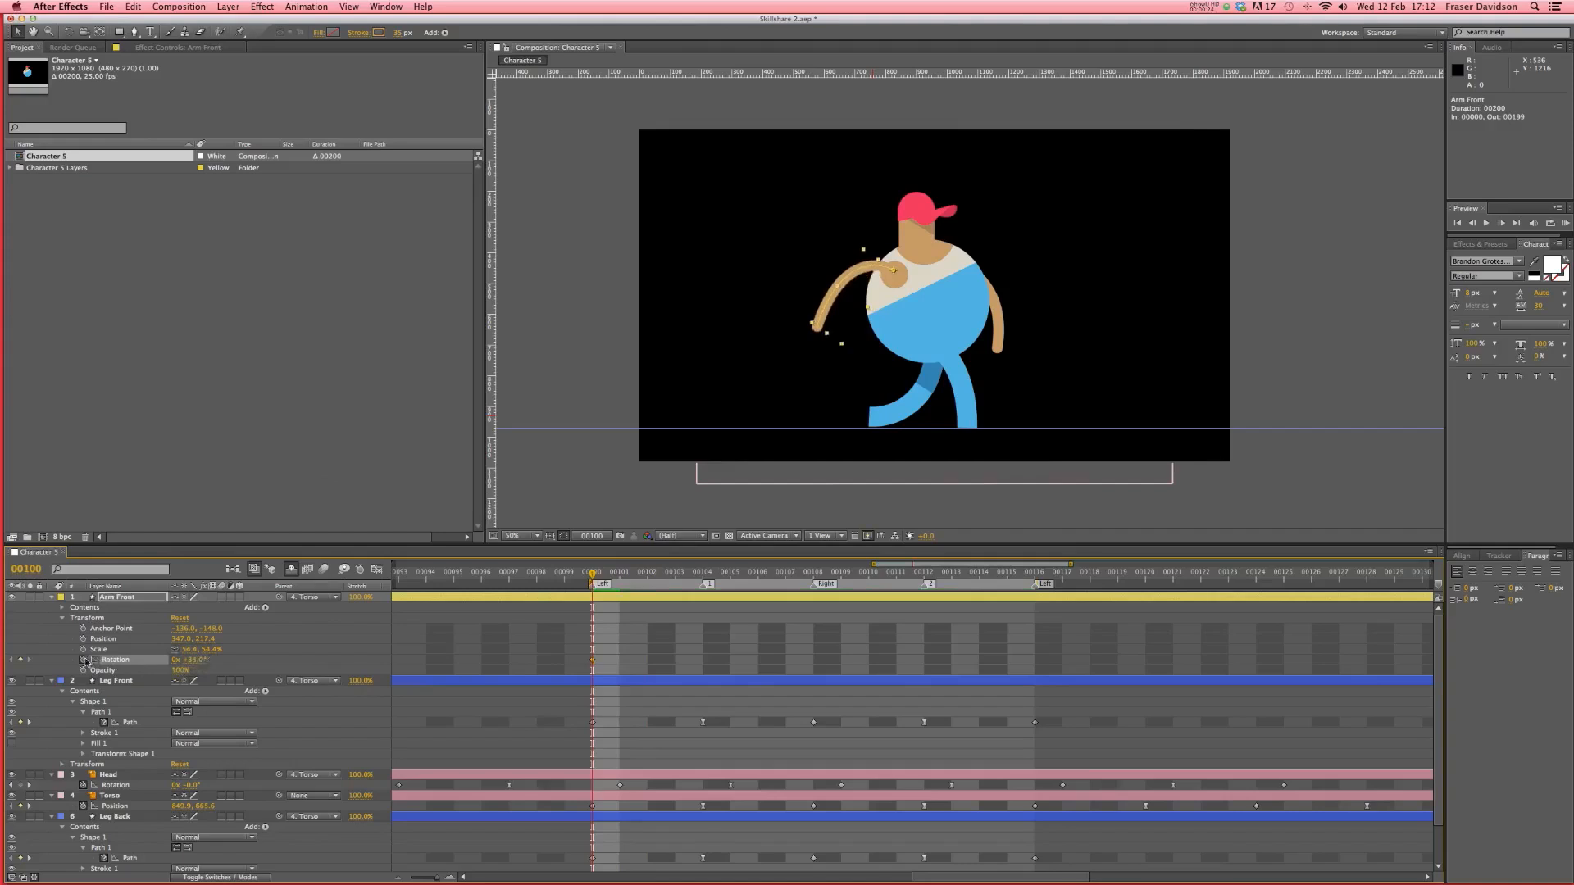
# - Rotate Arm Front to about -68° across the torso at frame 108, and copy its frame 100 Rotation keyframe to frame 116
pyautogui.click(813, 578)
pyautogui.moveTo(207, 661); pyautogui.dragTo(132, 660)
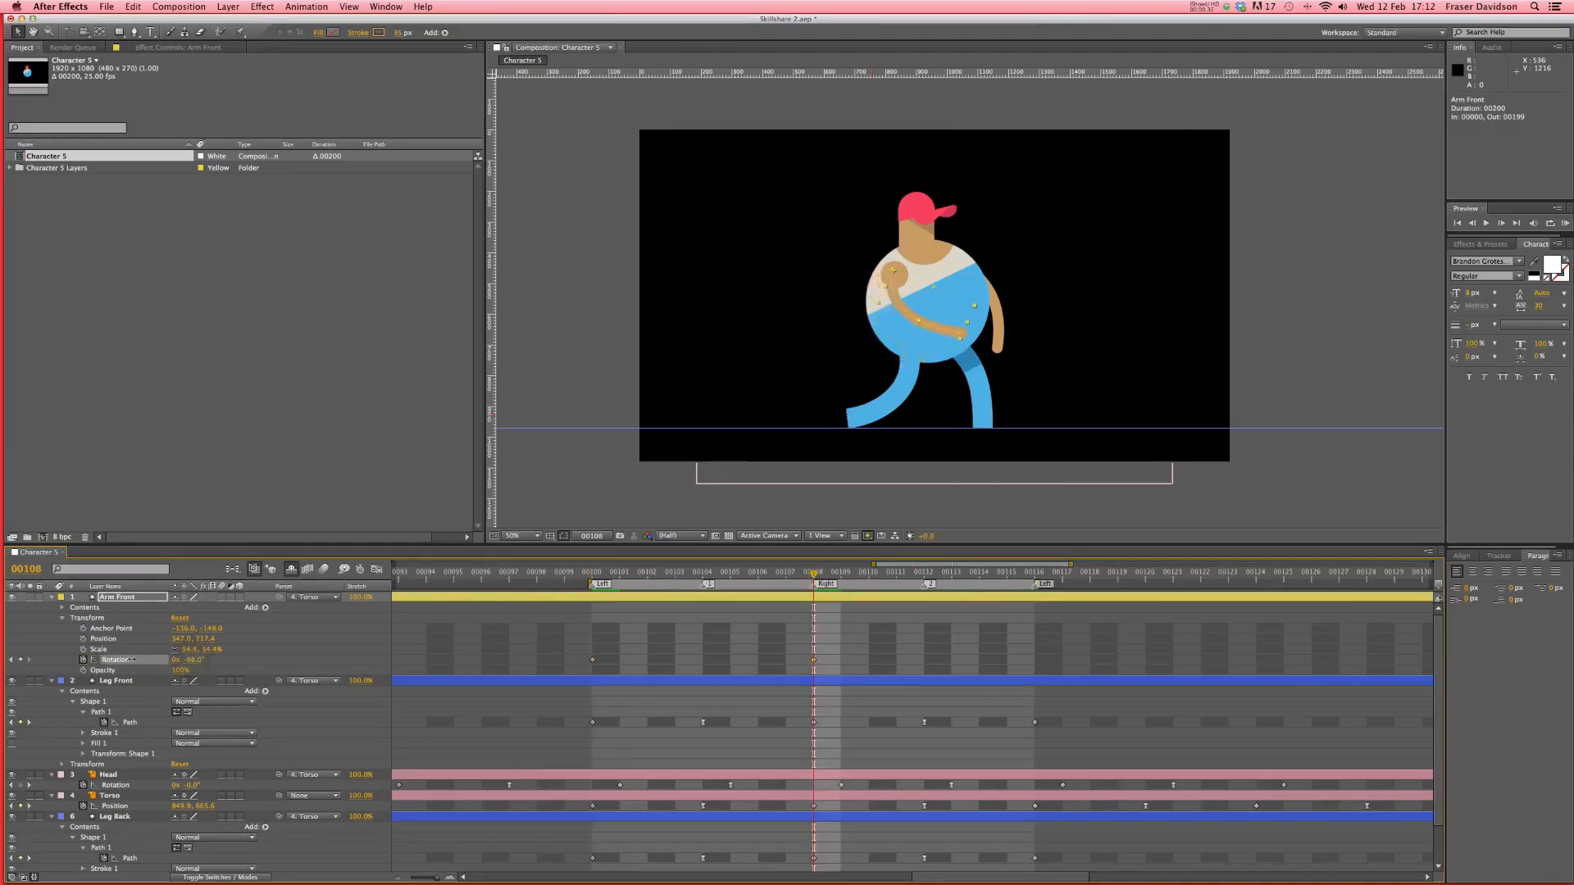
pyautogui.click(1034, 581)
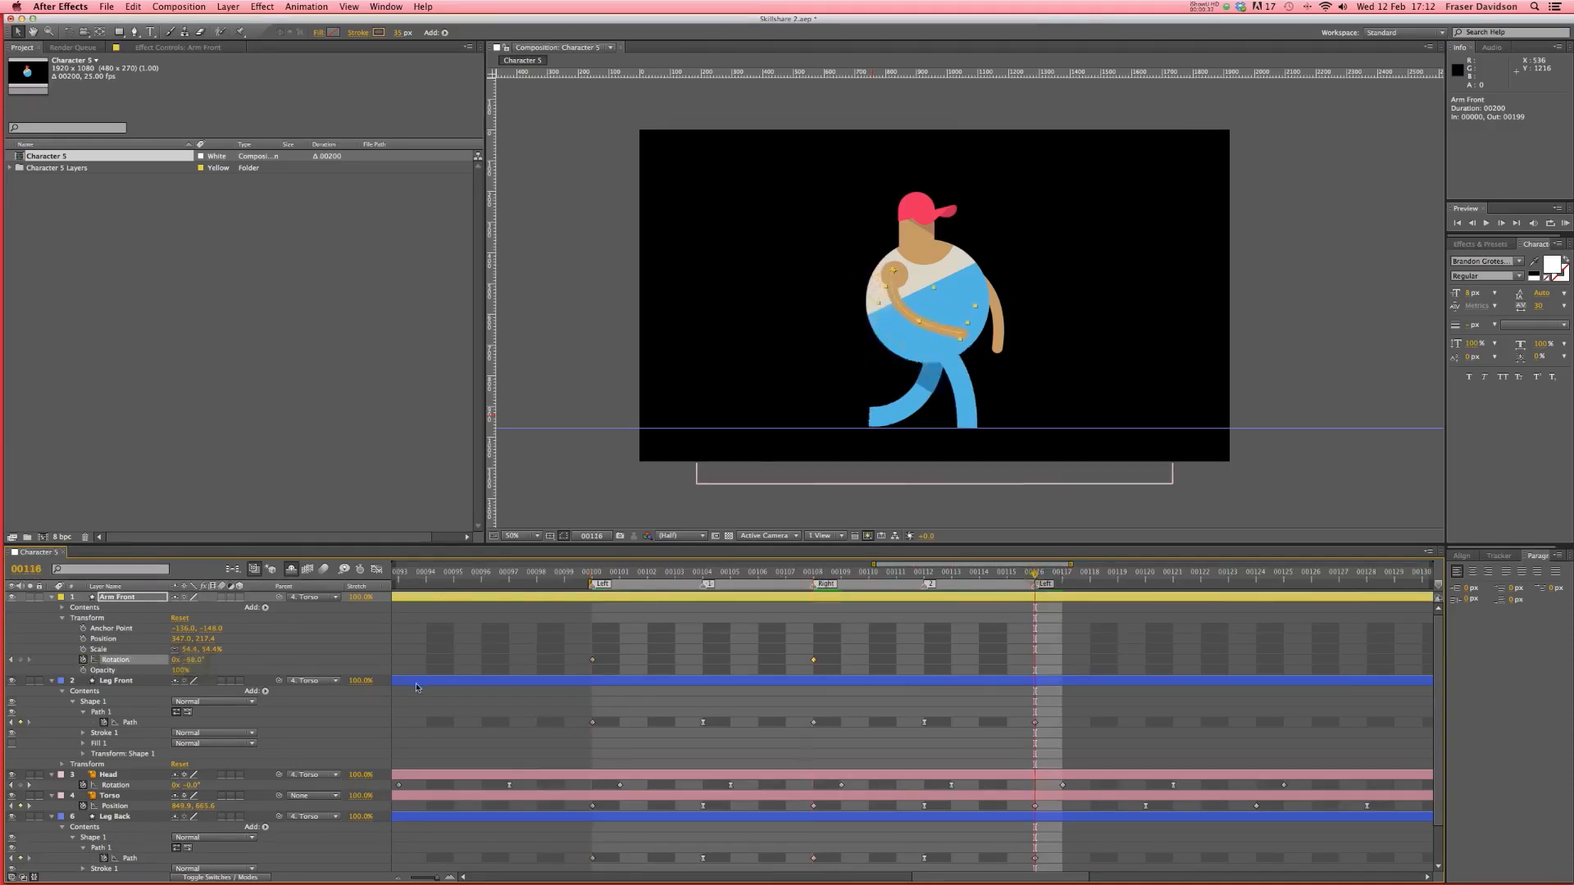
pyautogui.hotkey('ctrl', 'v')
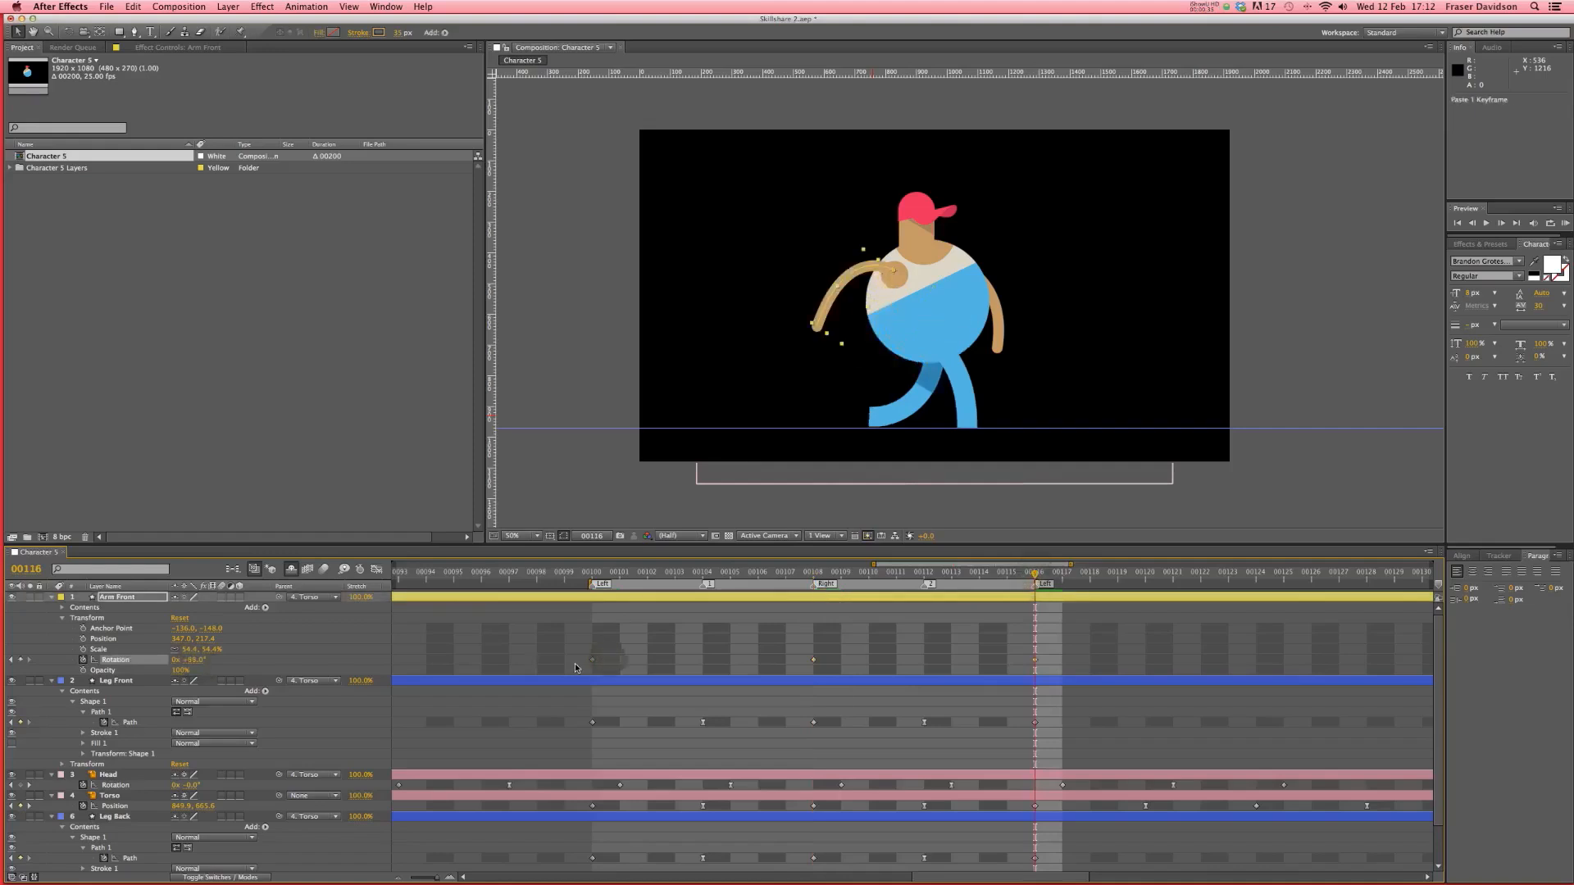
# - At frame 116, rotate the Arm Back layer to about -13° so the arm swings forward, and set a Rotation keyframe
pyautogui.scroll(-2, 676, 659)
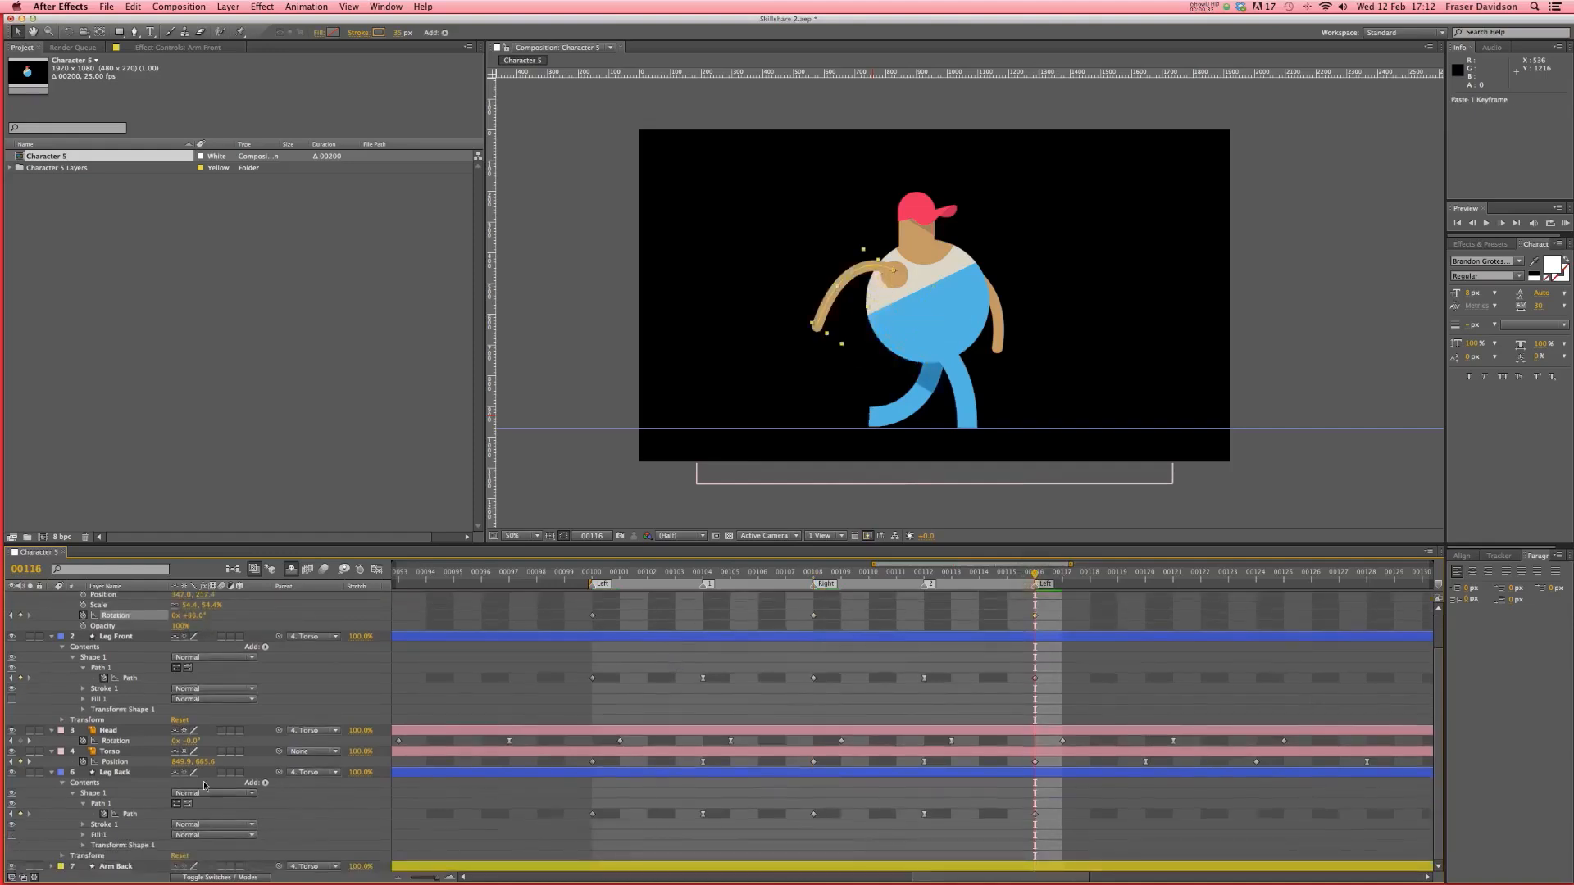
pyautogui.click(116, 865)
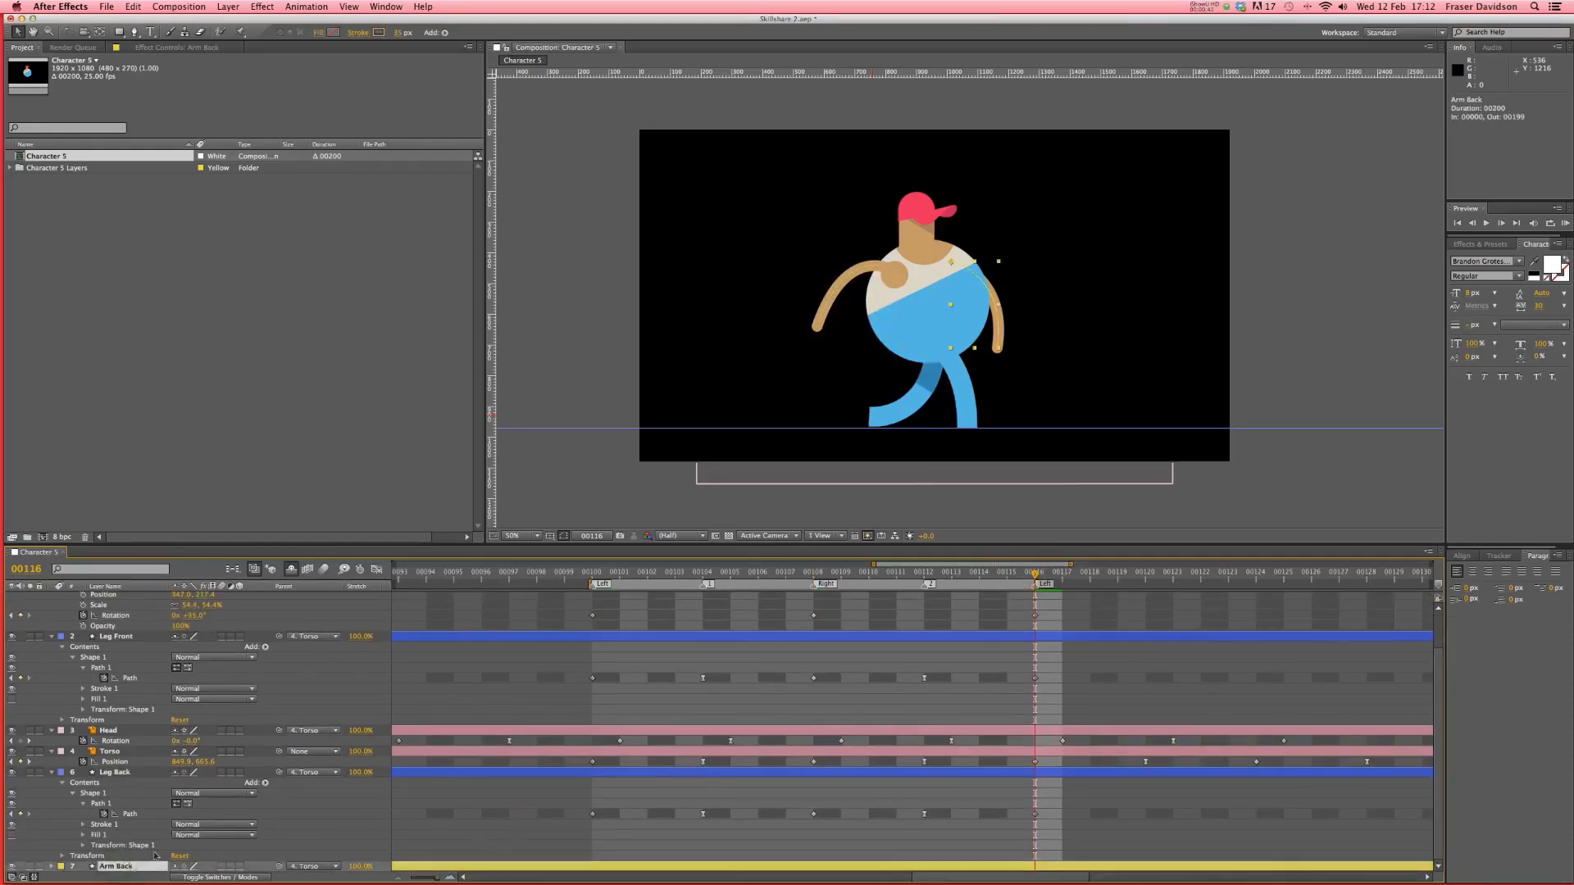
pyautogui.click(52, 867)
pyautogui.scroll(-1, 52, 867)
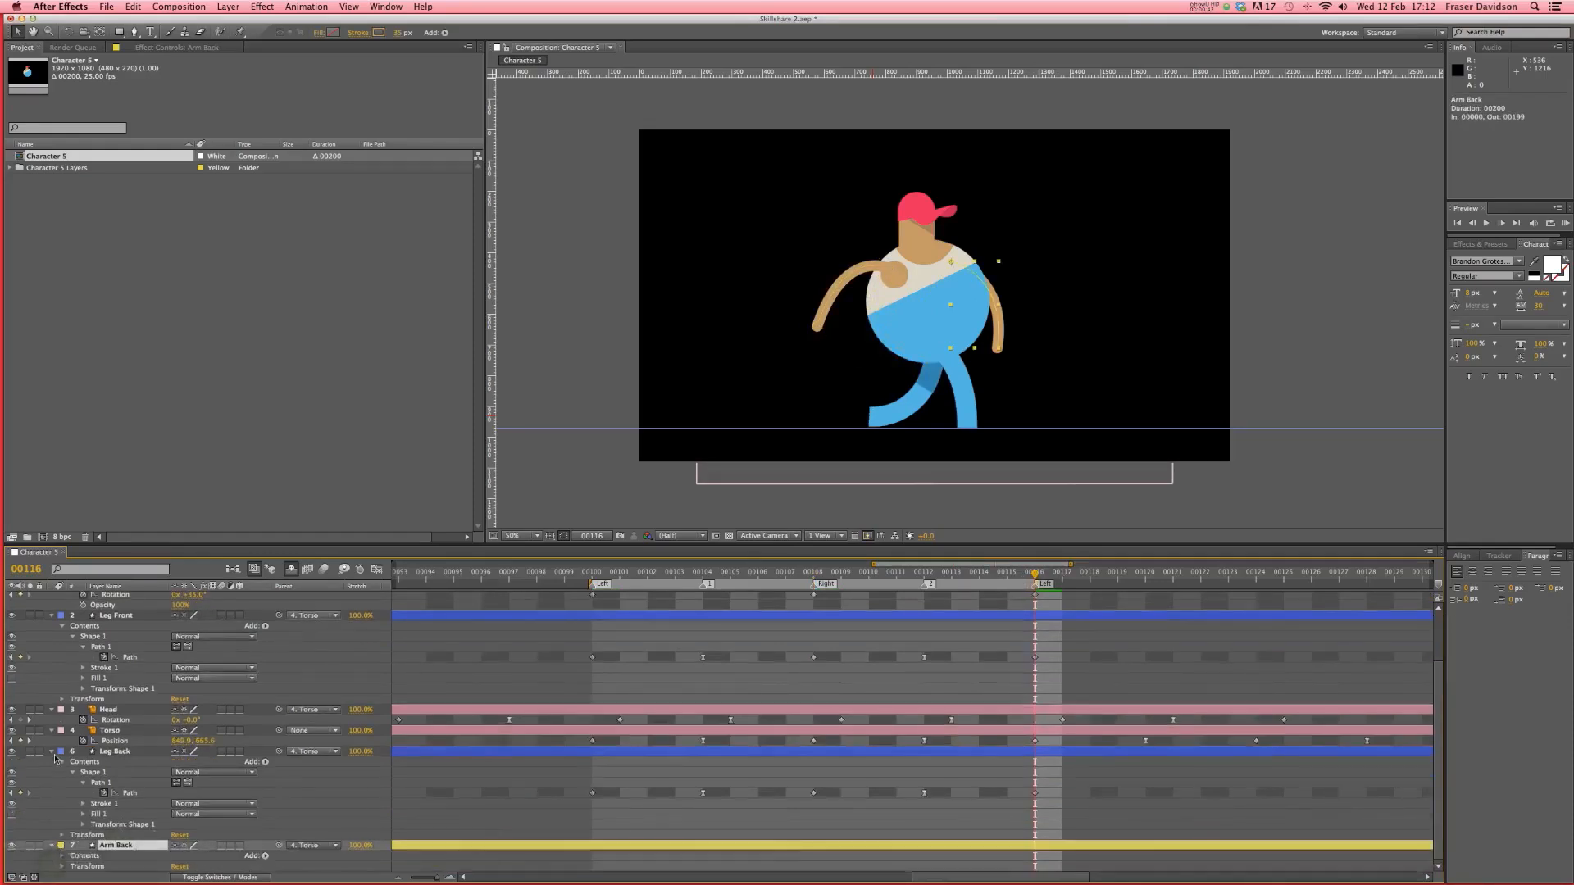
pyautogui.click(63, 867)
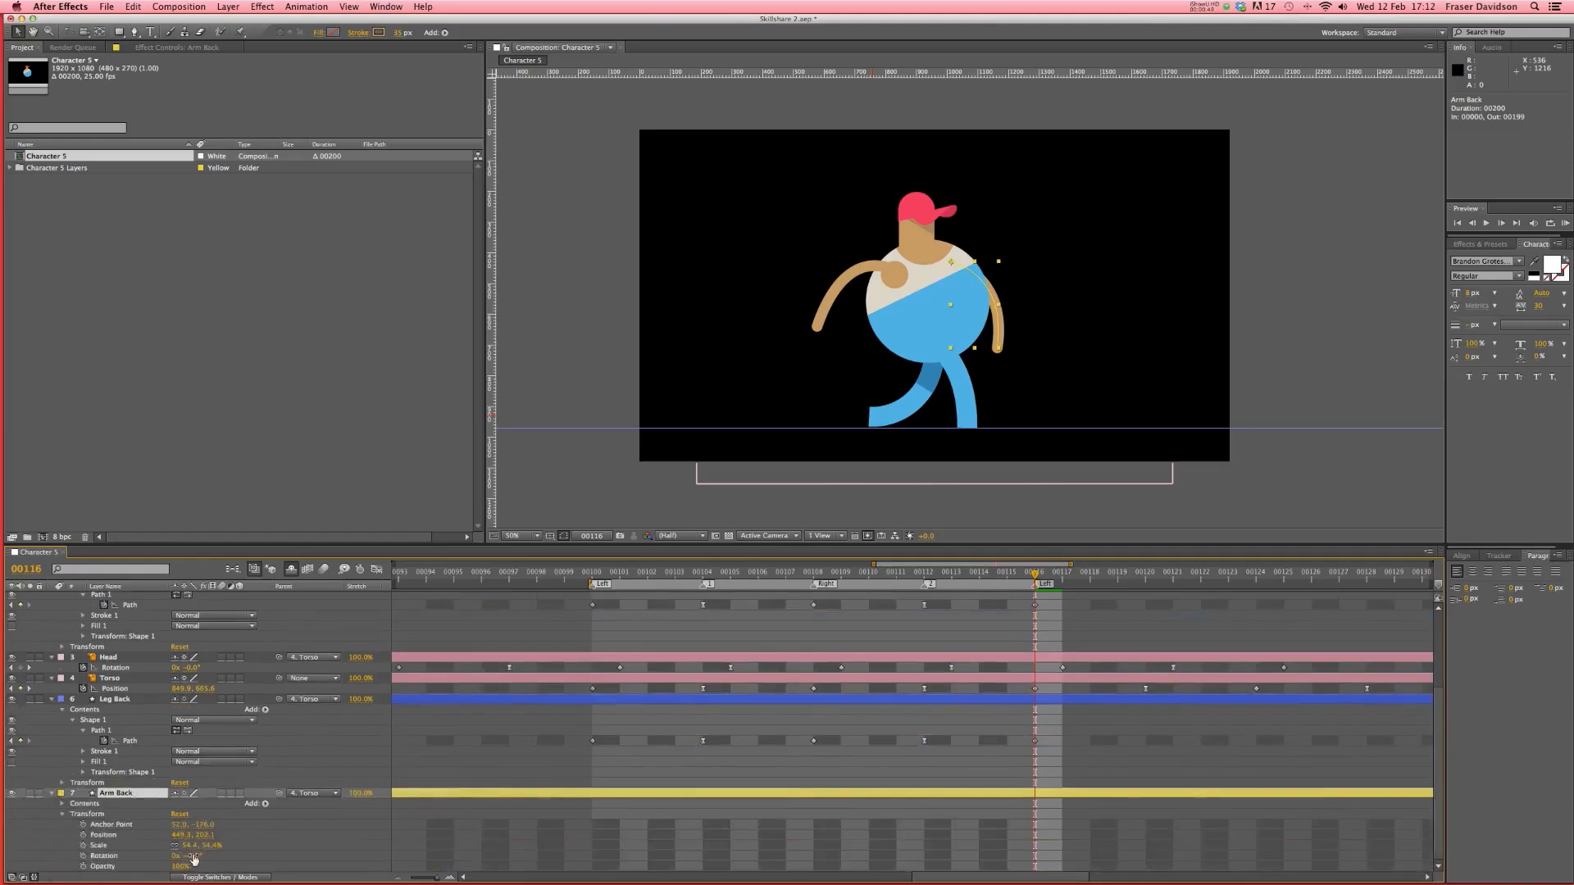
pyautogui.moveTo(191, 856); pyautogui.dragTo(104, 856)
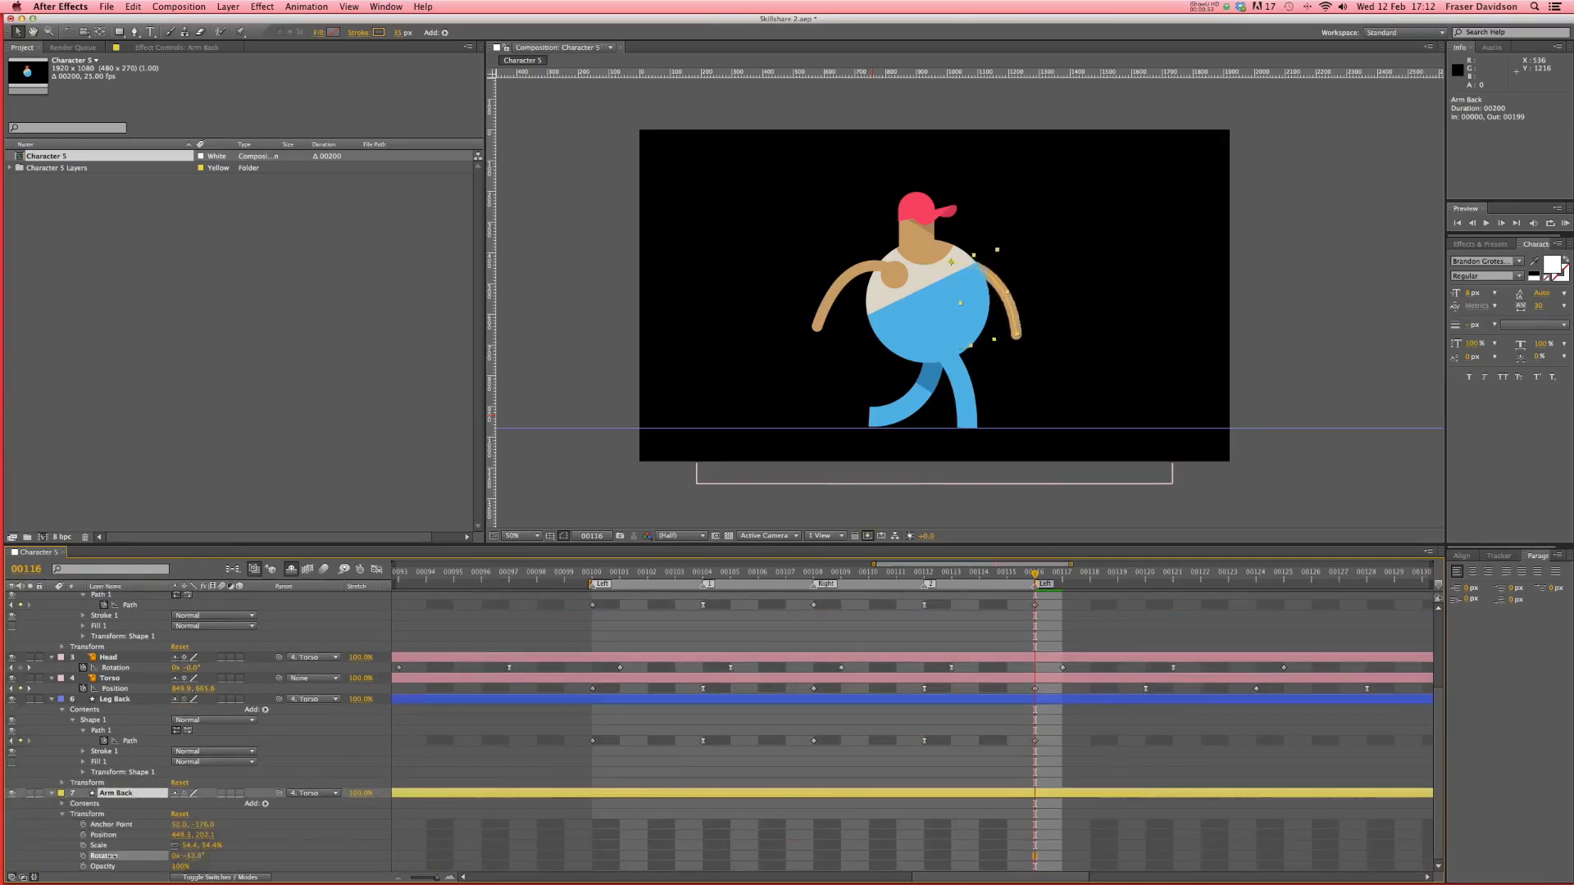
pyautogui.click(82, 855)
# - Rotate Arm Back to about 55° behind the torso at frame 108, and copy its frame 116 Rotation keyframe to frame 100
pyautogui.click(812, 574)
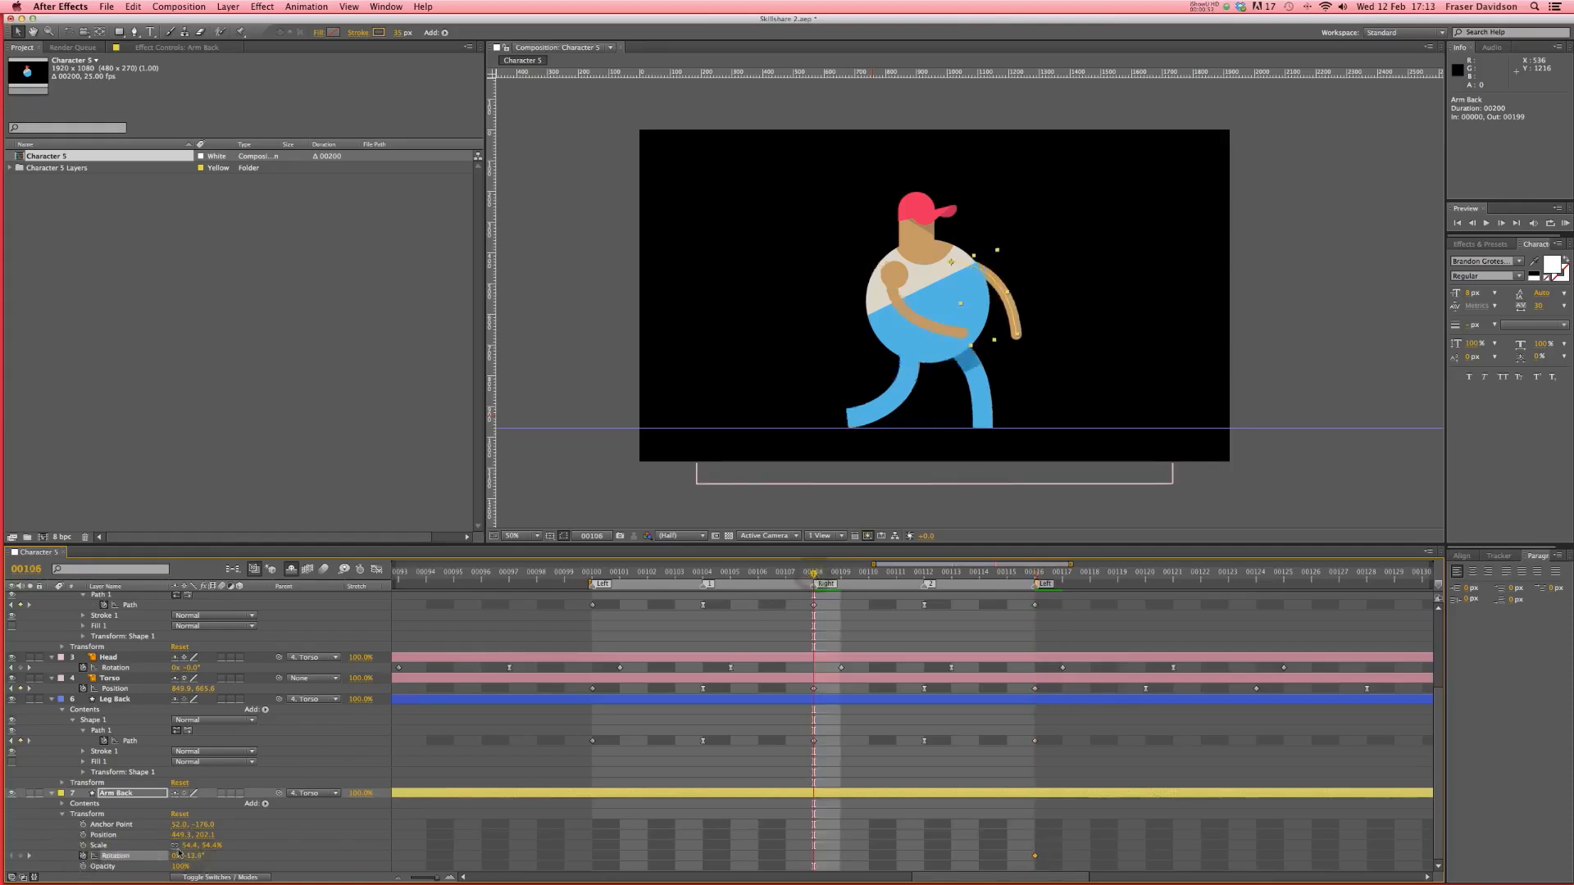
pyautogui.moveTo(195, 856); pyautogui.dragTo(225, 852)
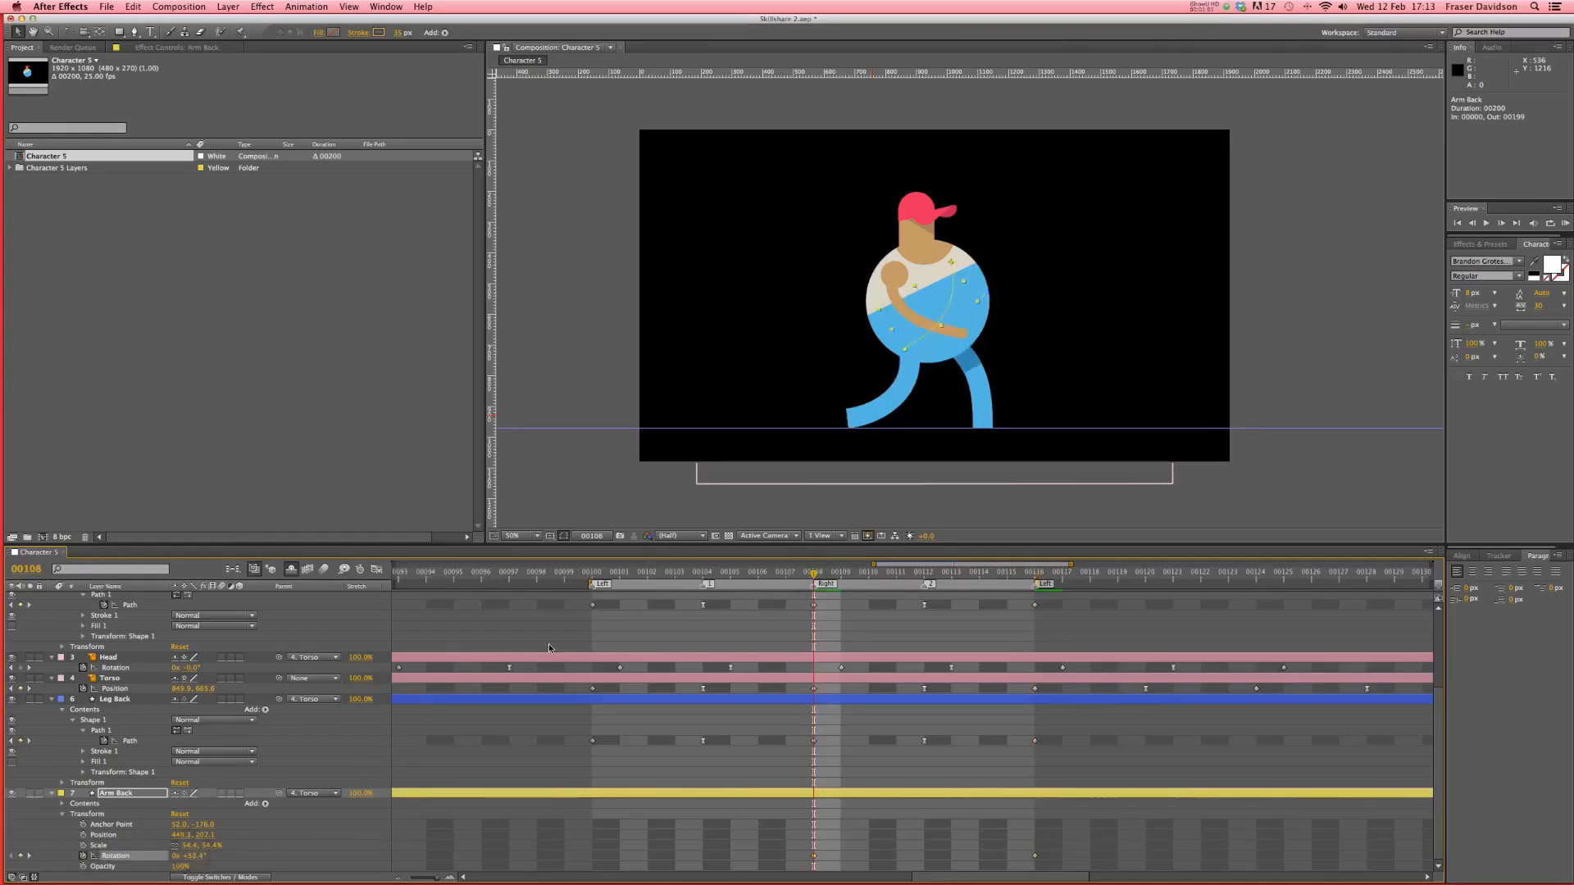
pyautogui.click(597, 578)
pyautogui.click(1035, 856)
pyautogui.press('super+c')
pyautogui.press('super+v')
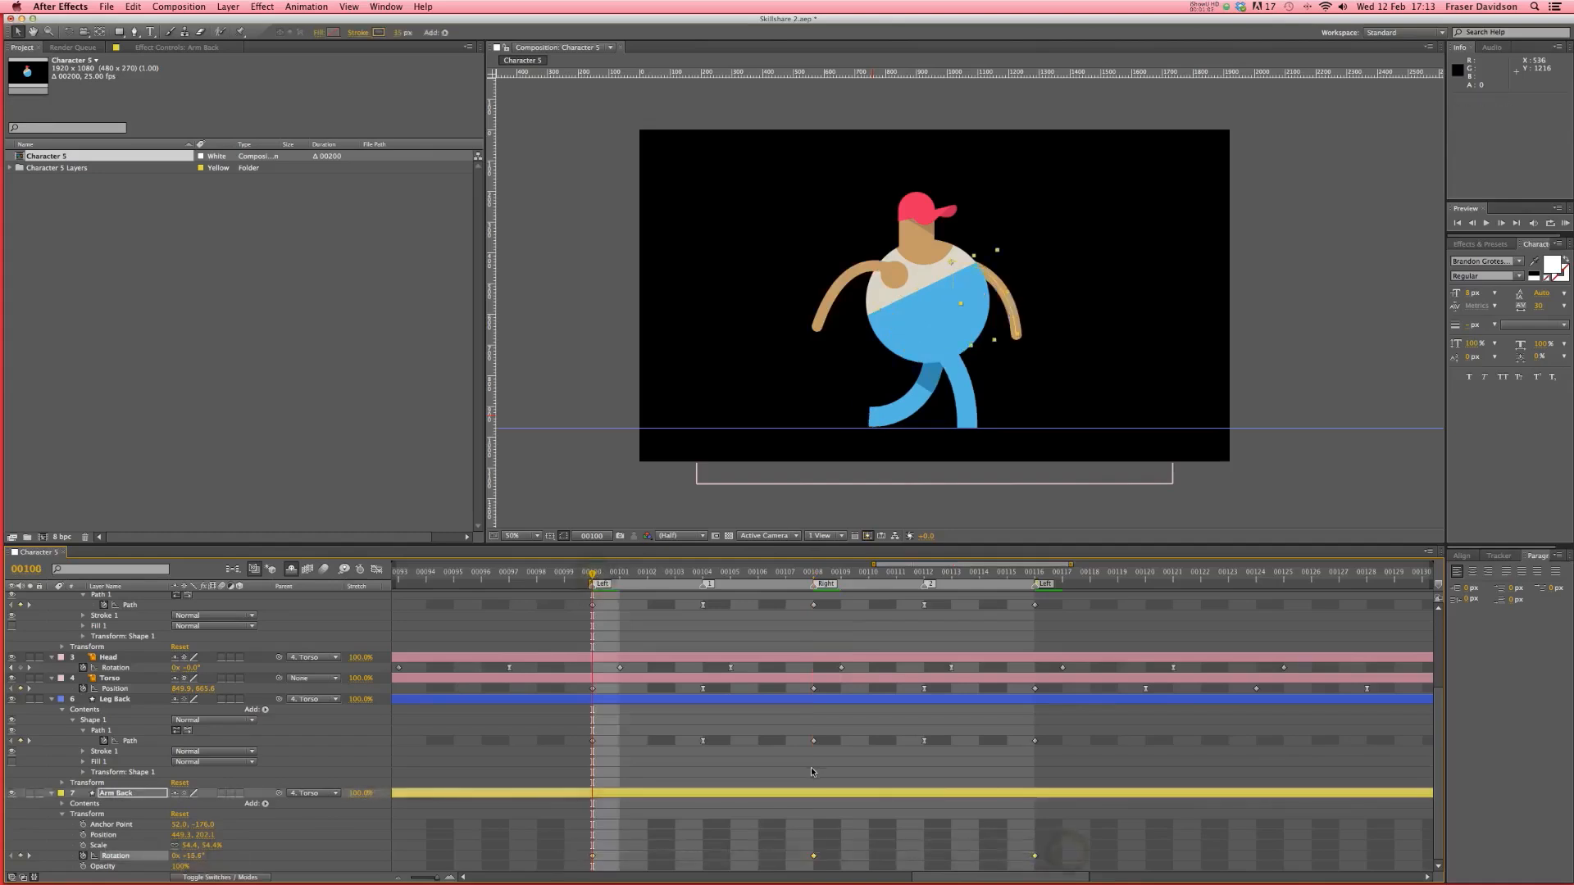
# - Apply Easy Ease to all Rotation keyframes of the Arm Front and Arm Back layers
pyautogui.scroll(5, 815, 770)
pyautogui.moveTo(1058, 657); pyautogui.dragTo(561, 677)
pyautogui.click(306, 7)
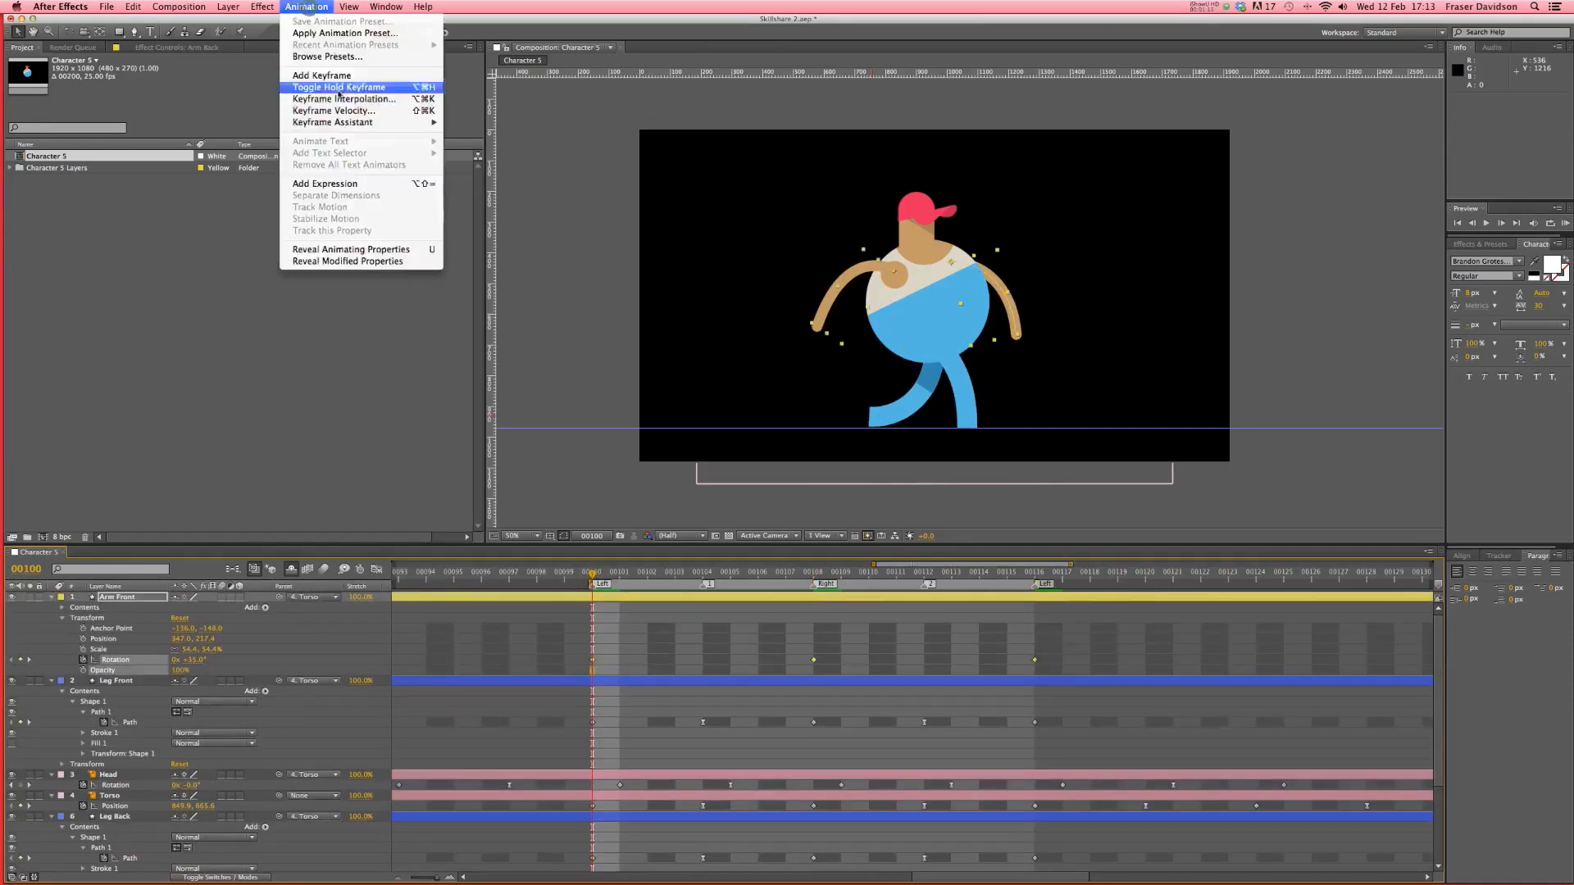
pyautogui.moveTo(410, 123)
pyautogui.click(480, 146)
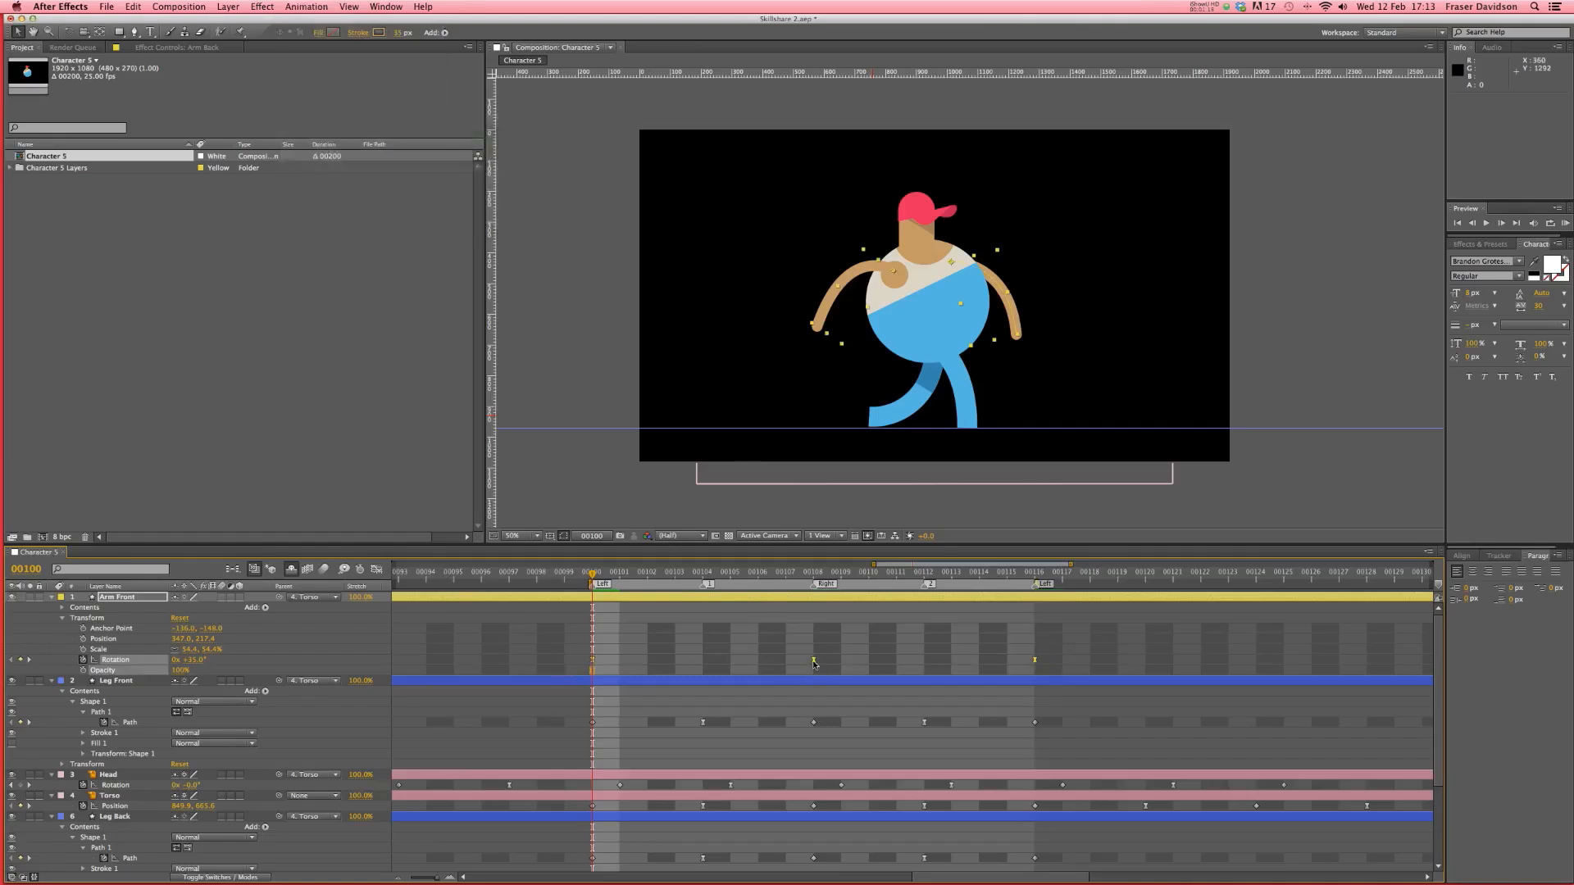
# - Set the incoming and outgoing velocity influence of both arms' Rotation keyframes to 44%
pyautogui.click(306, 7)
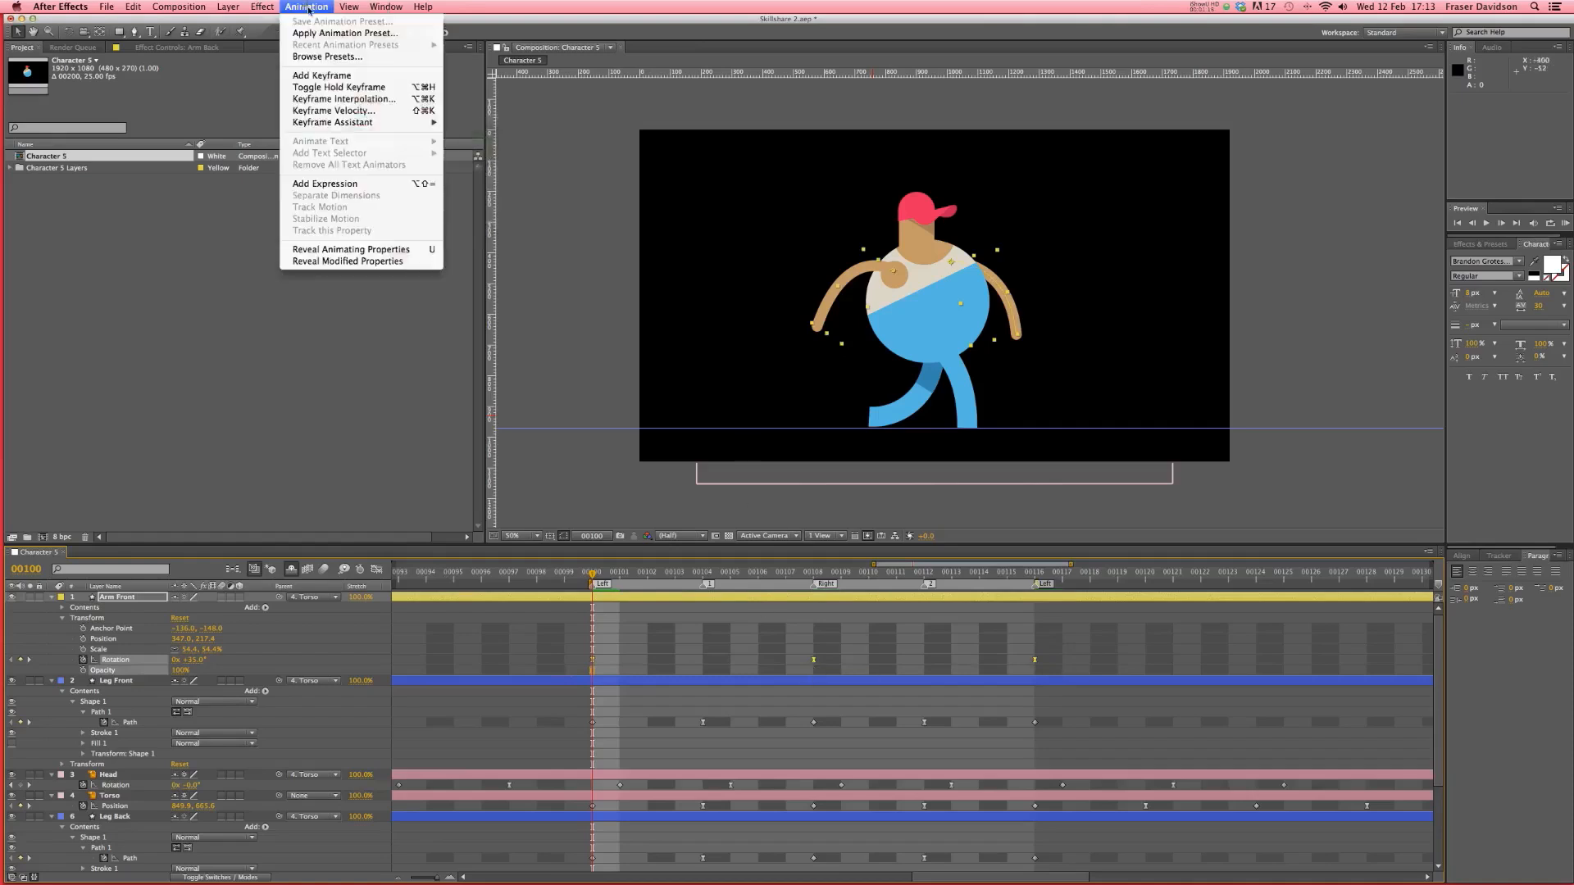
pyautogui.click(353, 113)
pyautogui.click(697, 473)
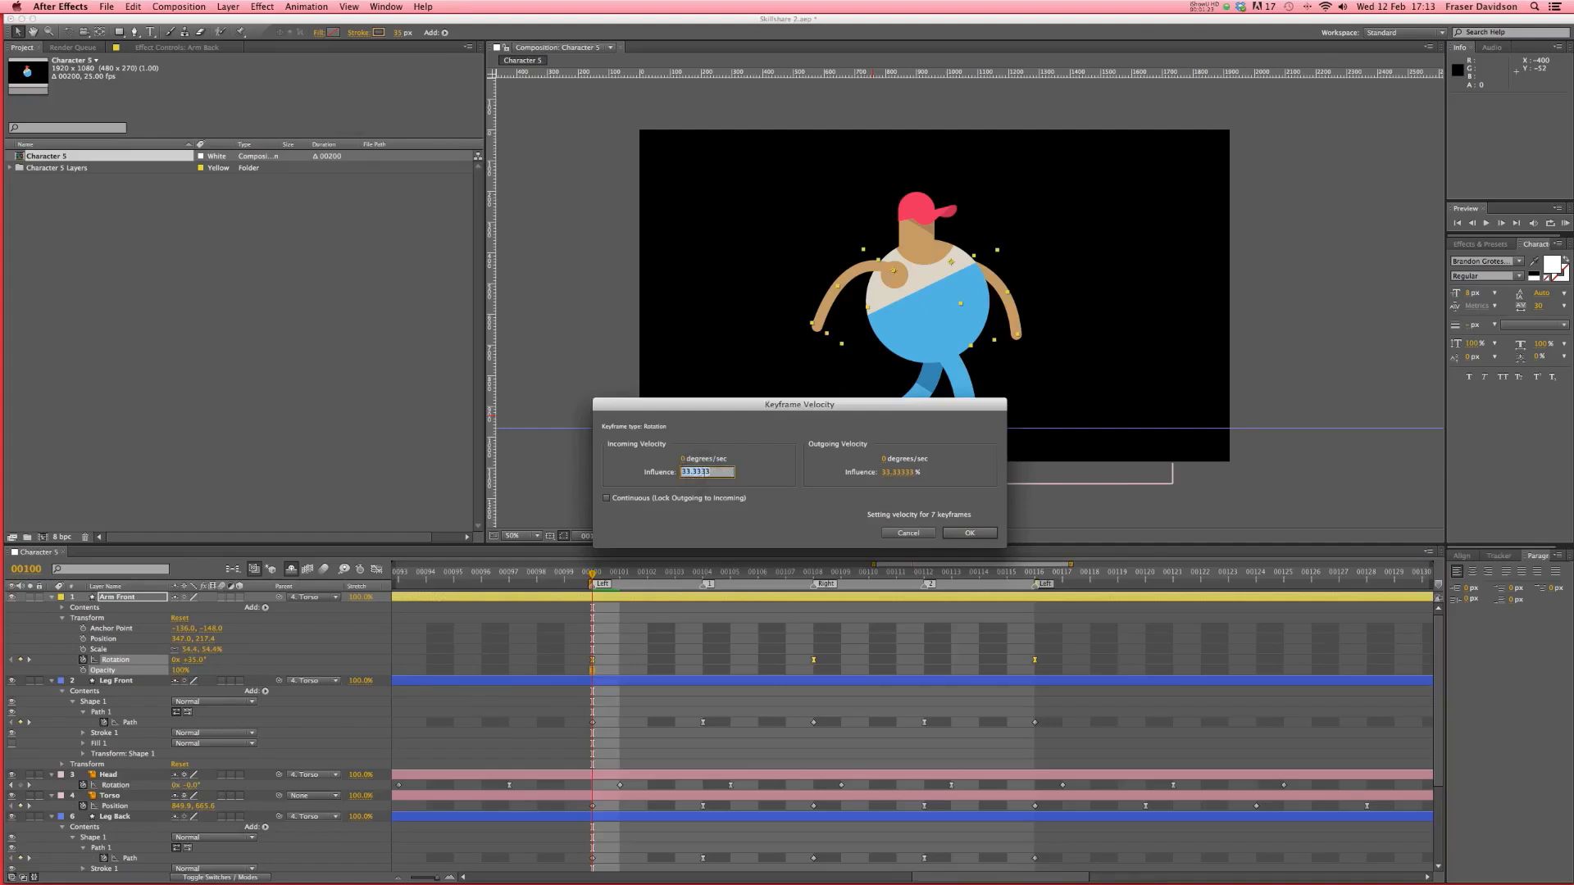
pyautogui.write('44')
pyautogui.click(902, 473)
pyautogui.write('44')
pyautogui.click(969, 534)
# - Deselect the layers, save the project and play a RAM preview of the arm swing
pyautogui.click(1087, 633)
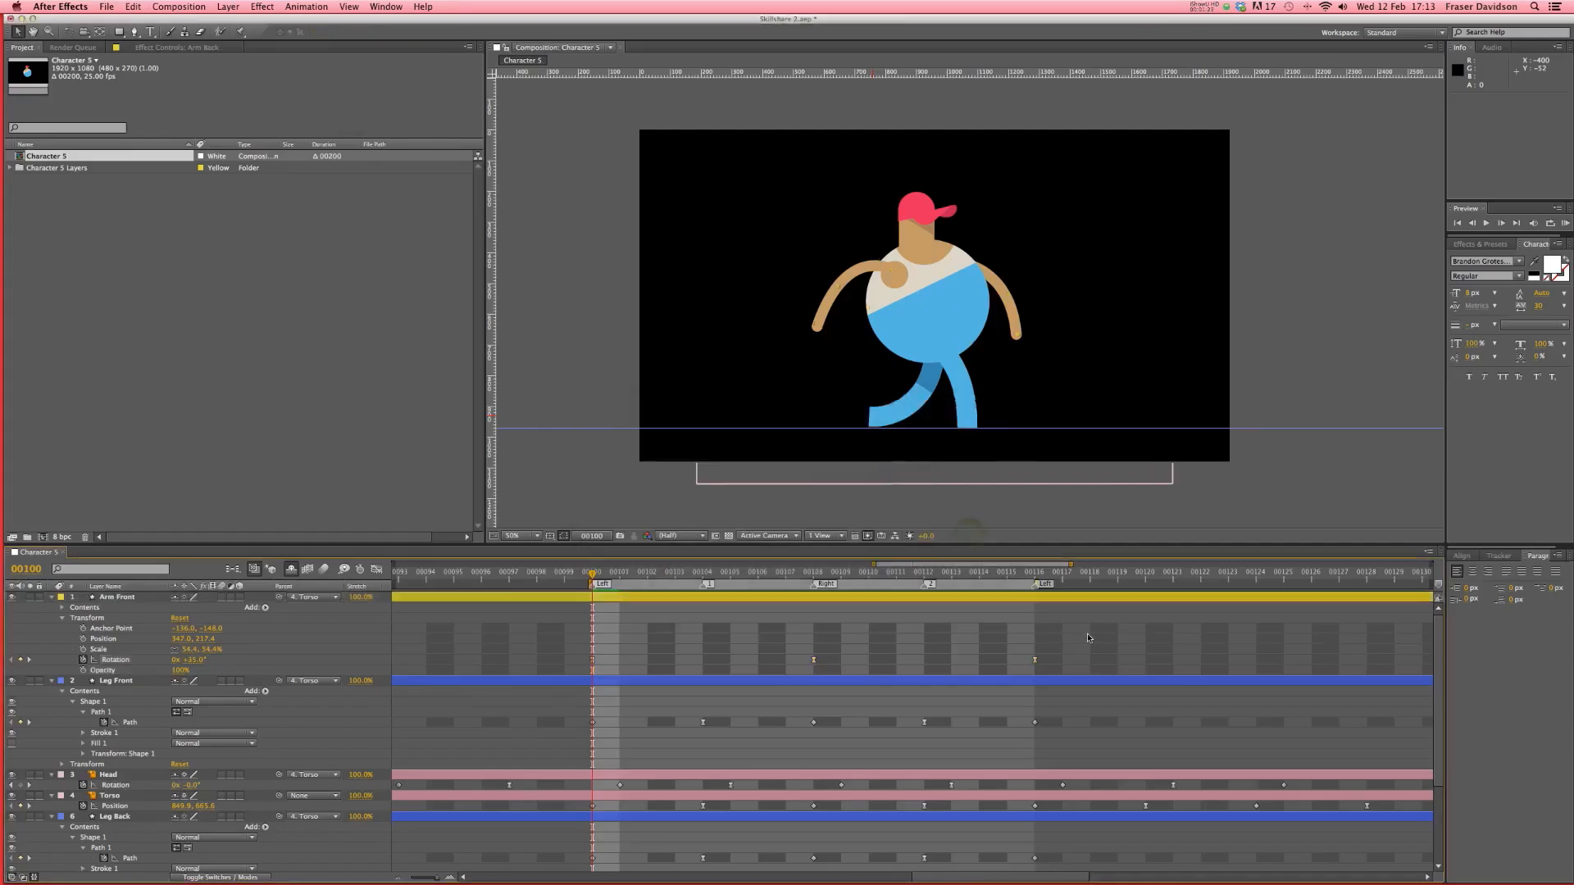
pyautogui.press('super+s')
pyautogui.click(1564, 226)
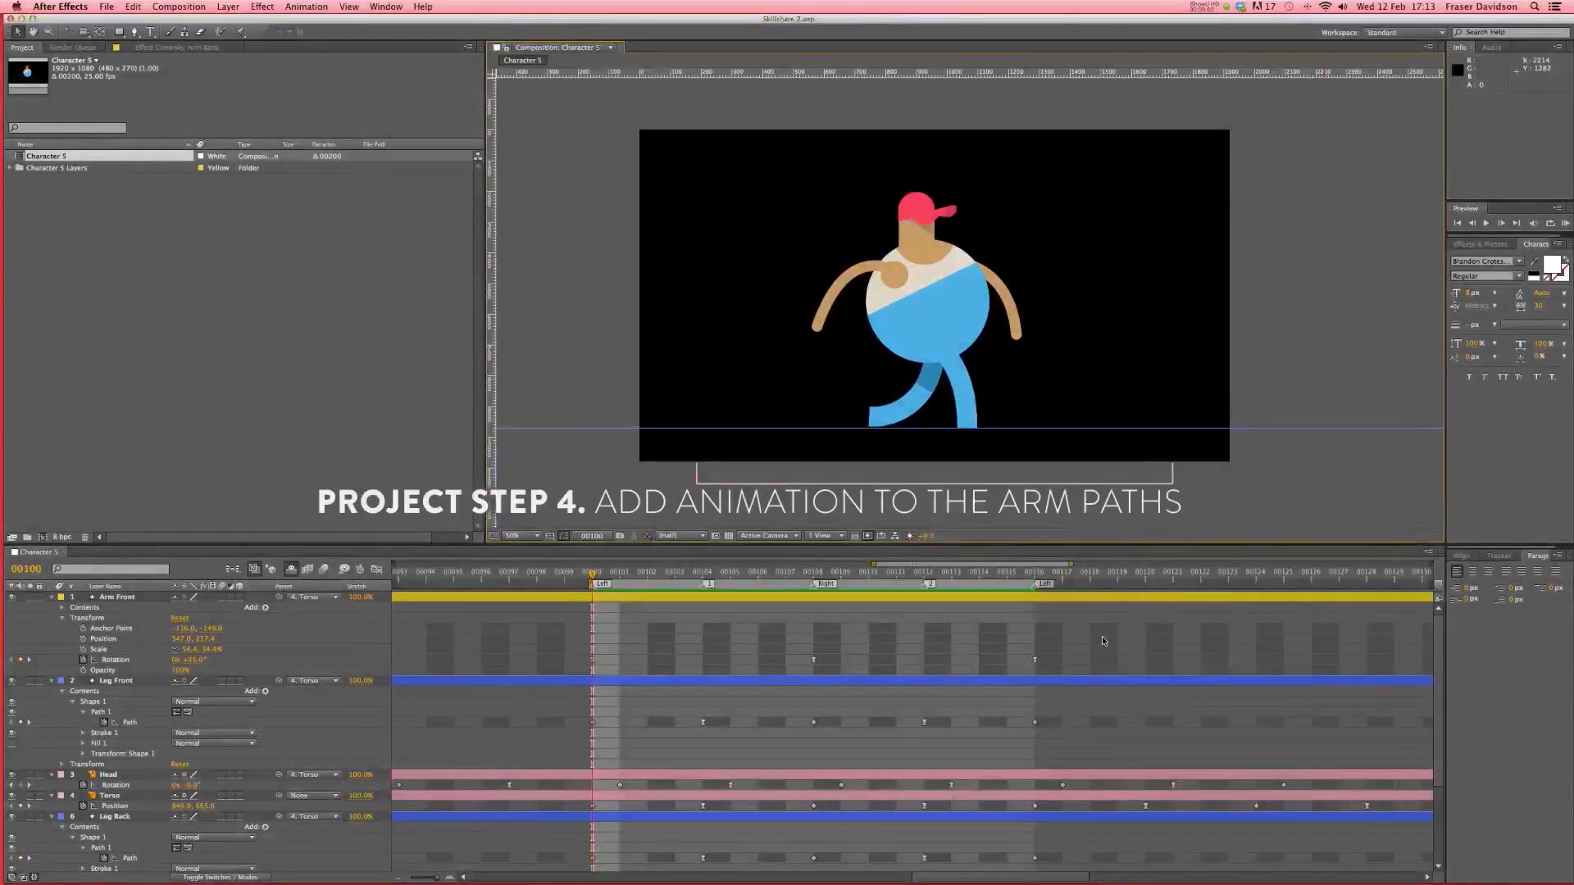
# - At frame 100, reshape the Arm Front path so the forearm bends down behind the body, and set a Path keyframe
pyautogui.click(119, 600)
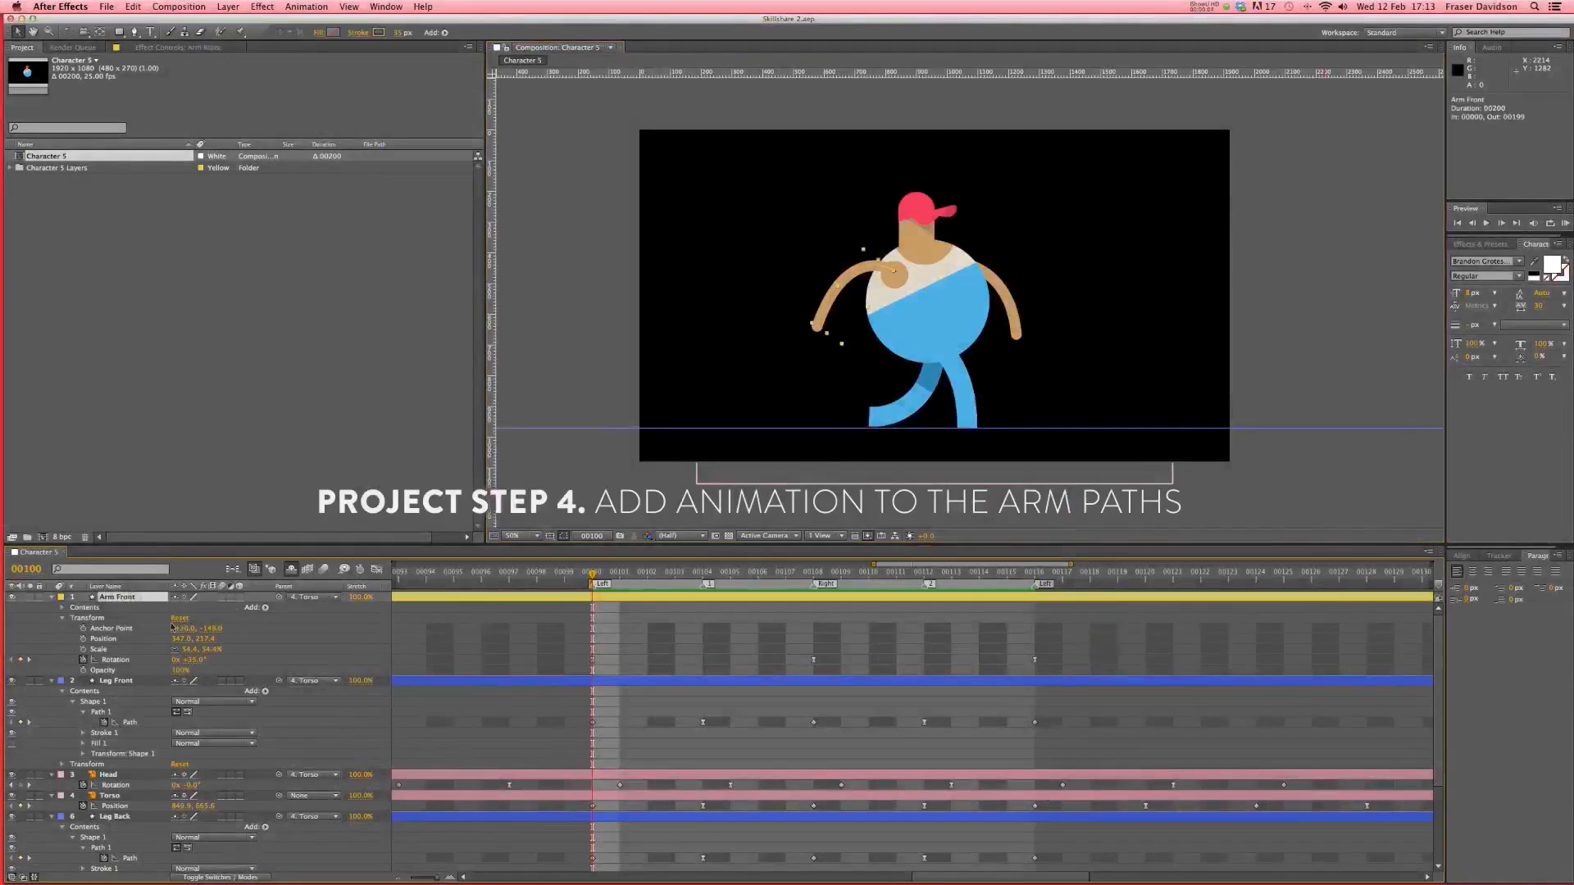
pyautogui.click(62, 608)
pyautogui.click(73, 619)
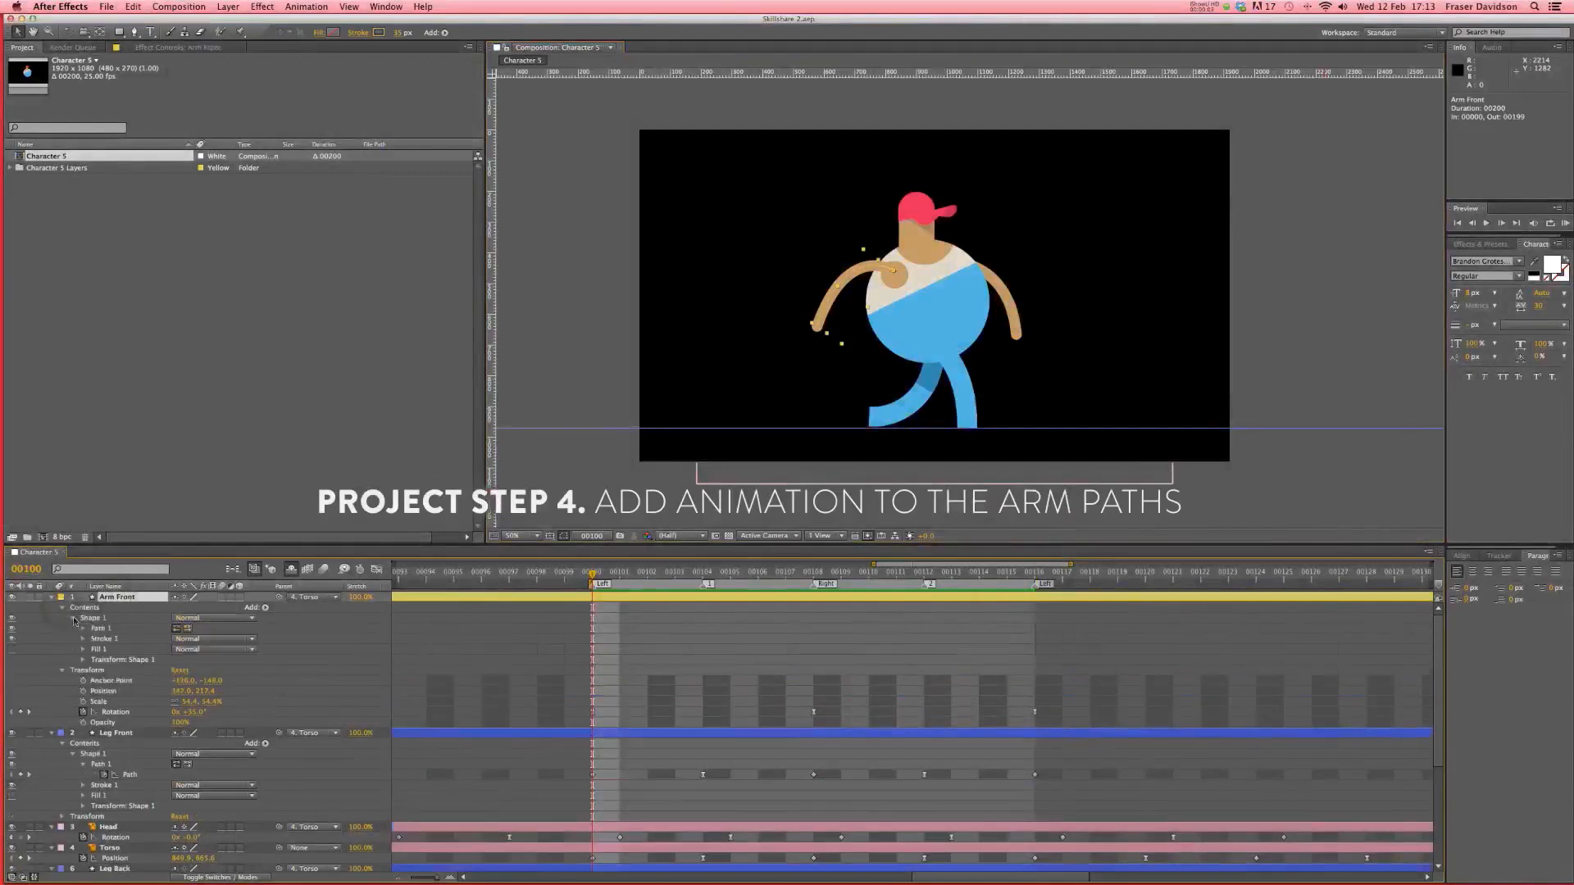
pyautogui.click(84, 629)
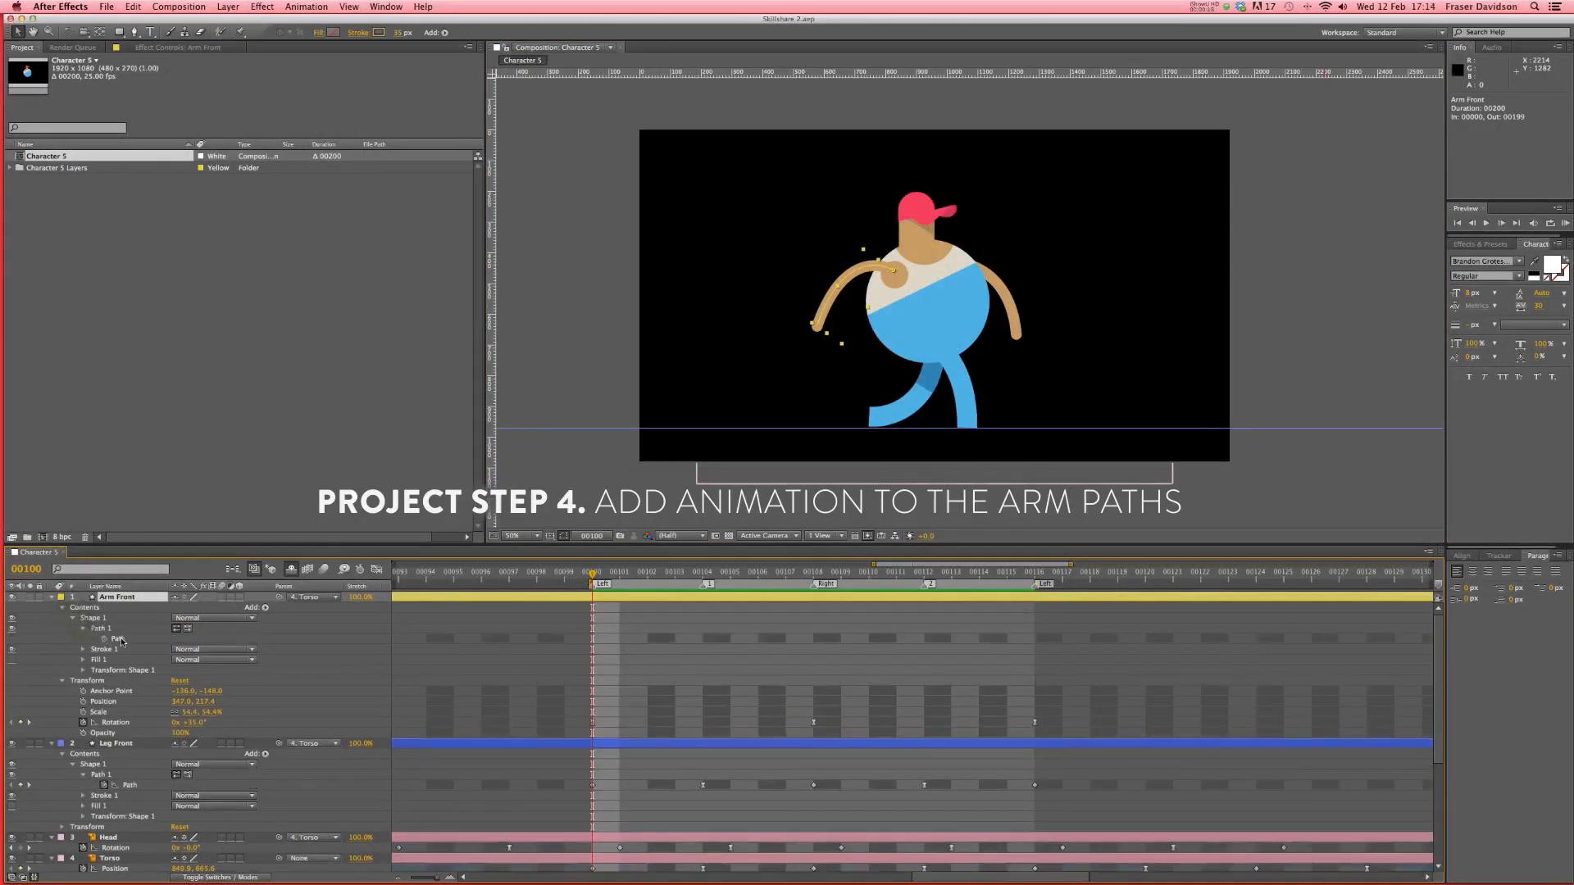
pyautogui.click(121, 640)
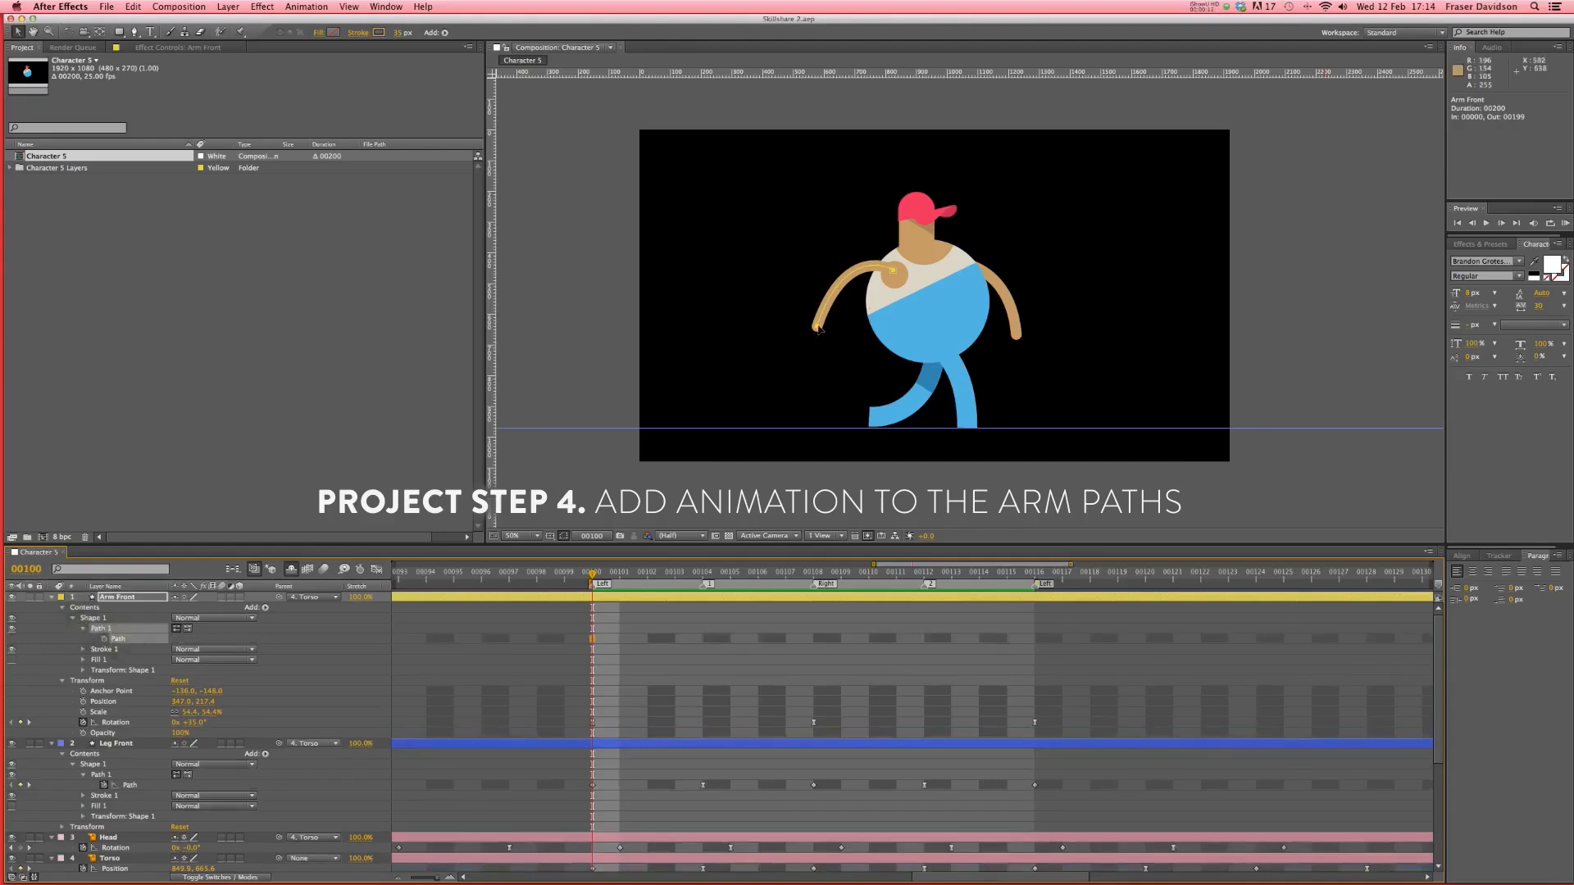
pyautogui.press('/')
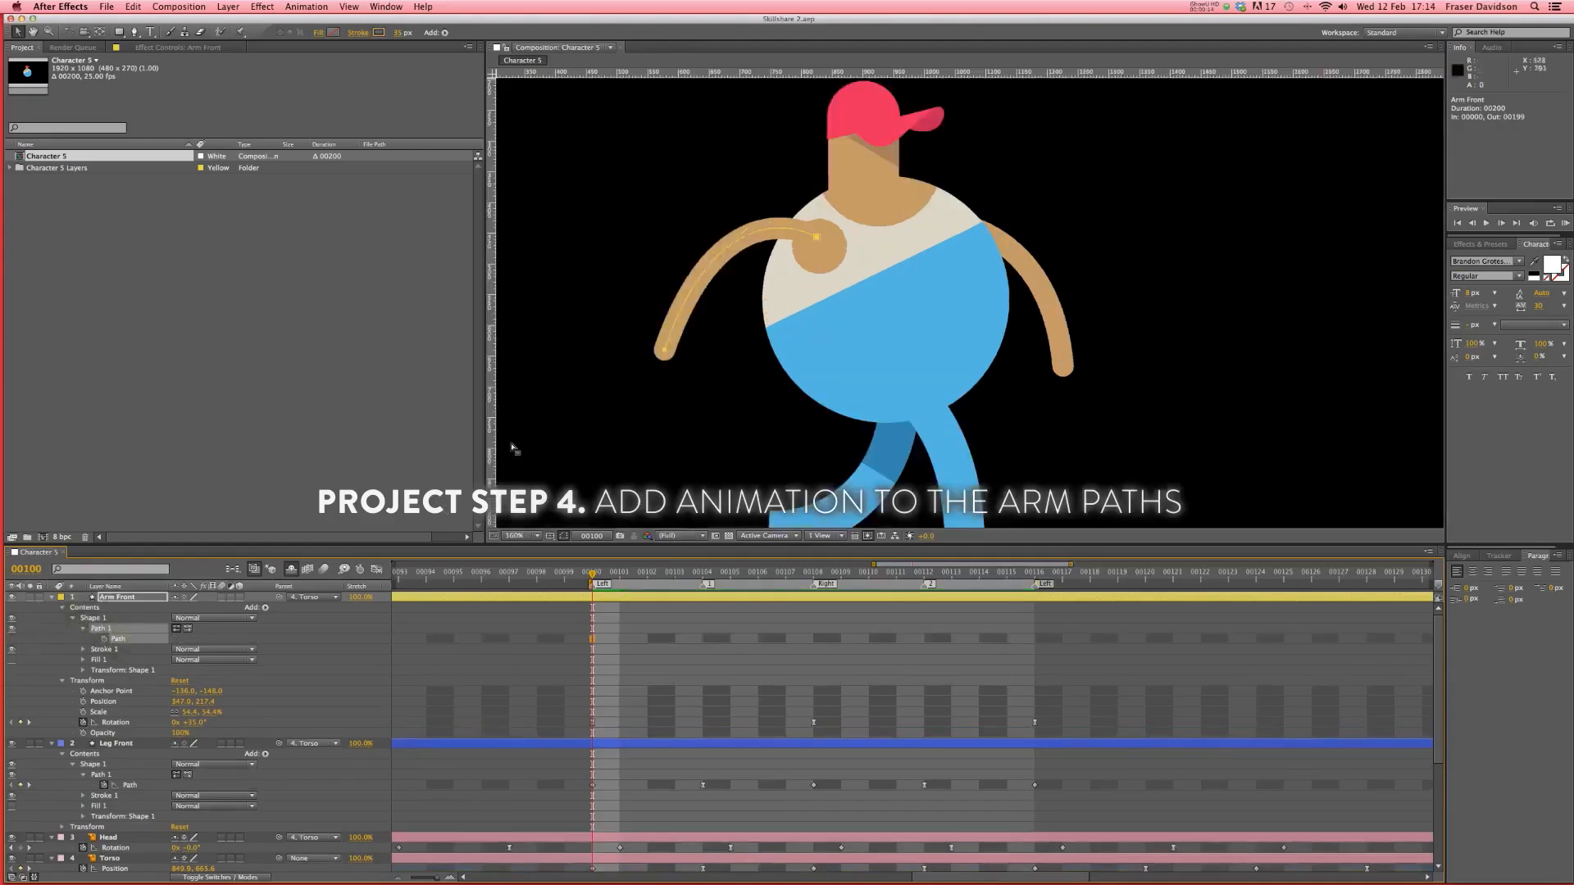
pyautogui.hotkey('shift', '/')
pyautogui.moveTo(816, 331); pyautogui.dragTo(799, 243)
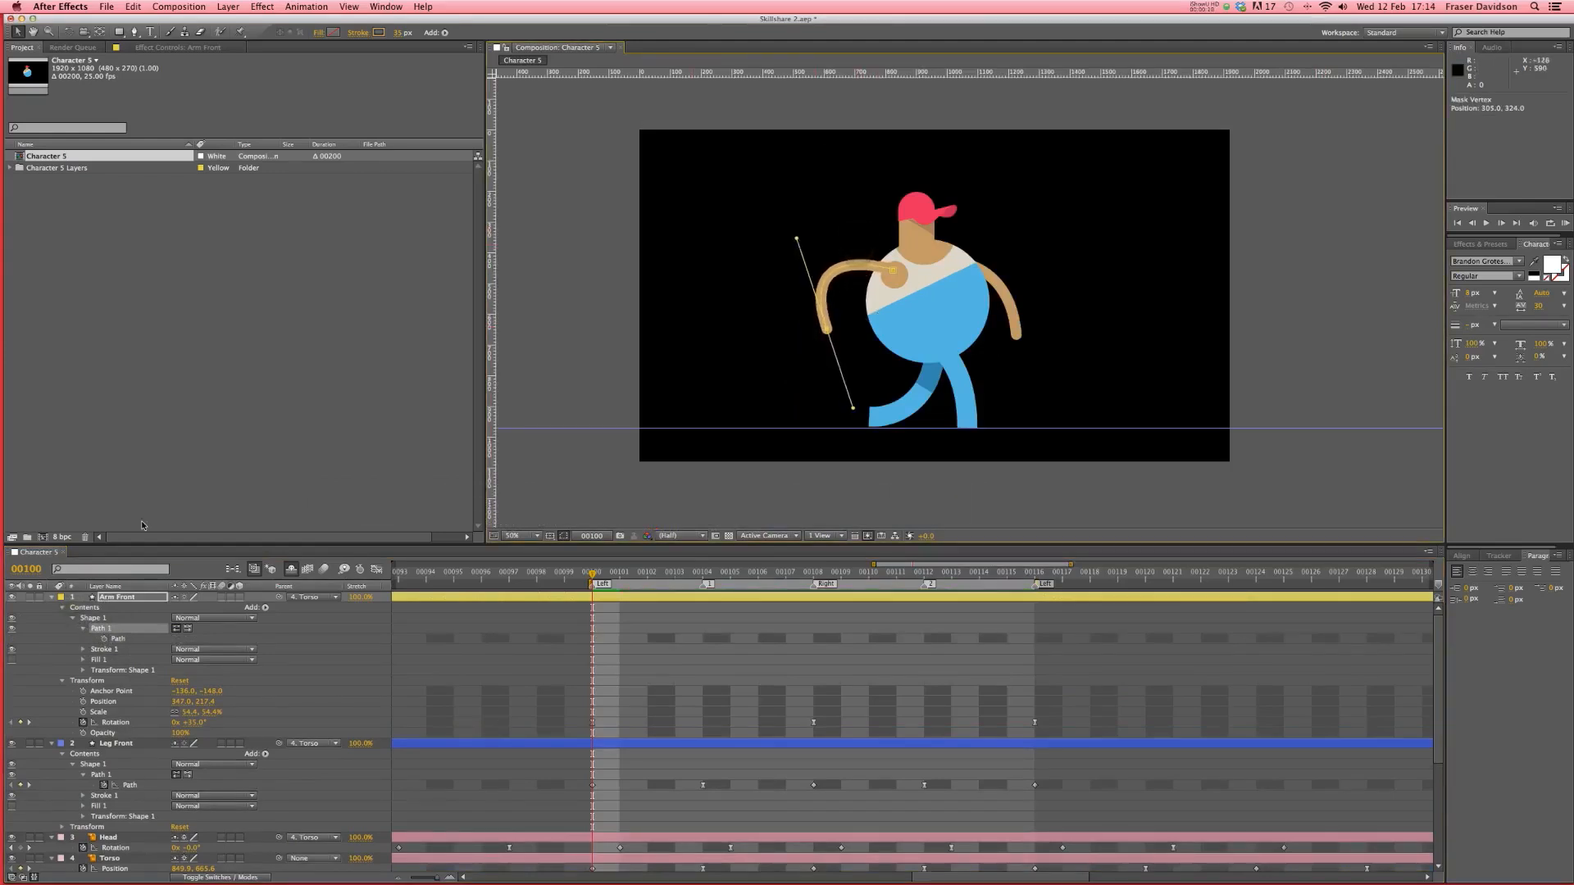
pyautogui.click(105, 640)
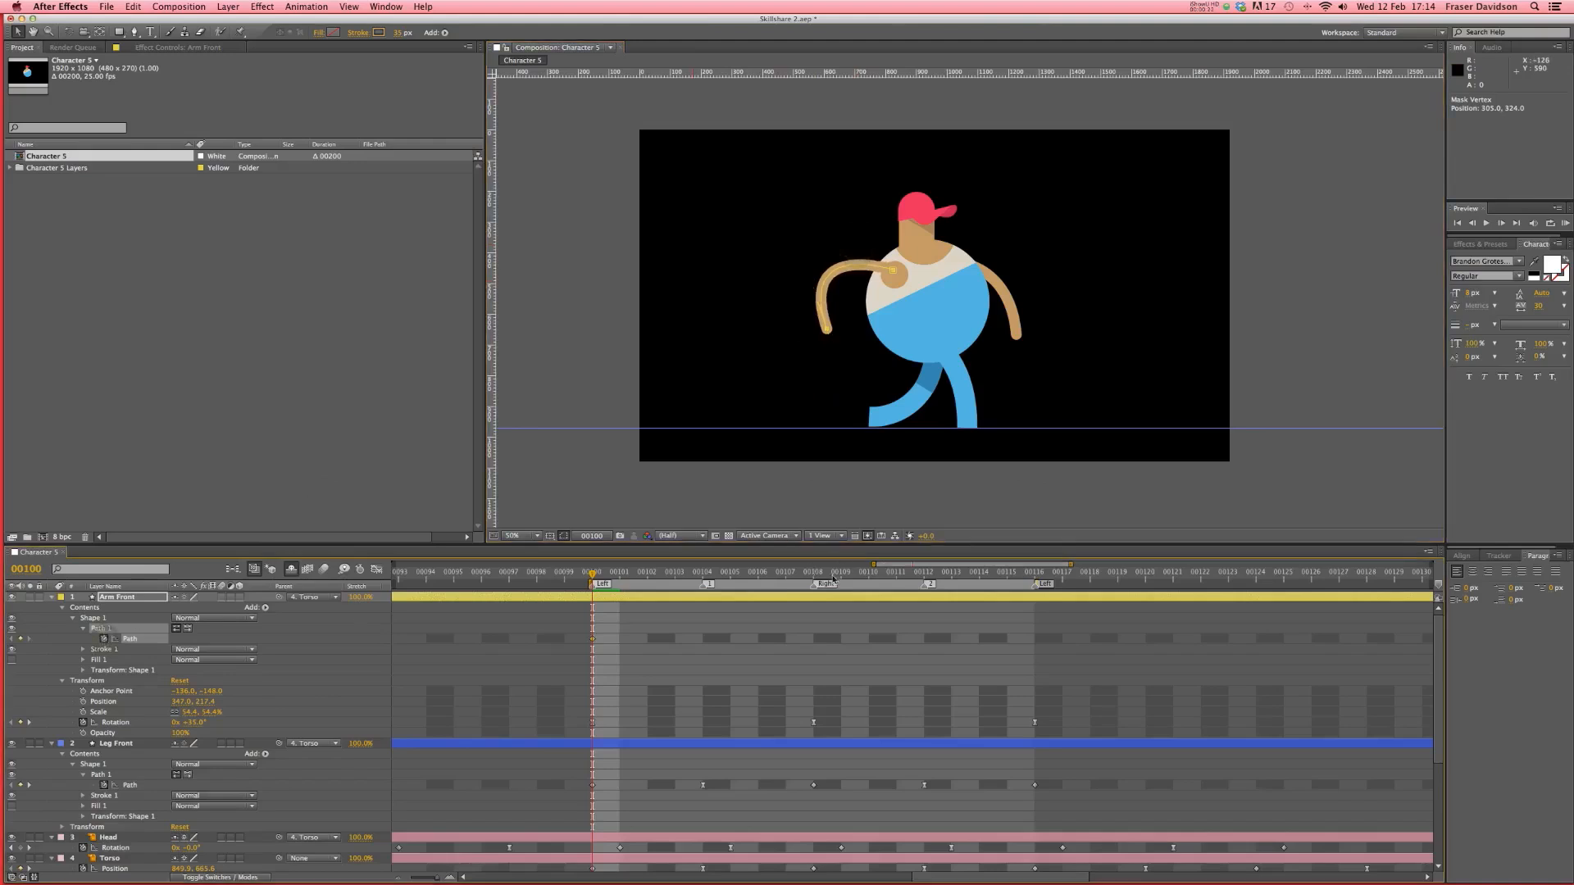
# - At frame 108, reshape the Arm Front path so the arm extends almost straight in front of the torso
pyautogui.click(813, 578)
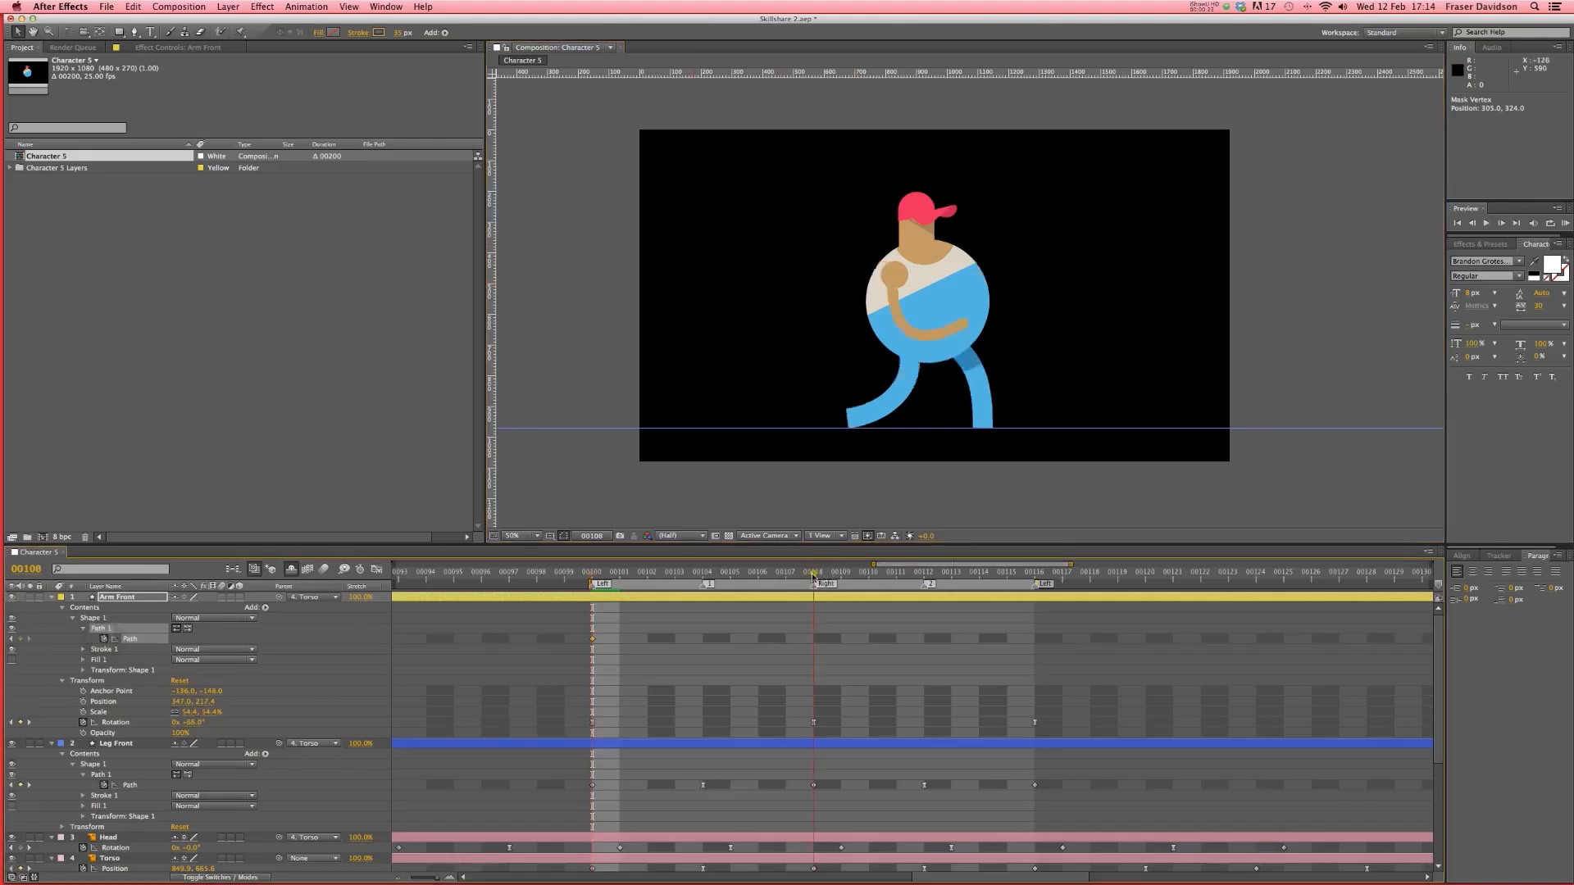
pyautogui.click(413, 647)
pyautogui.click(132, 640)
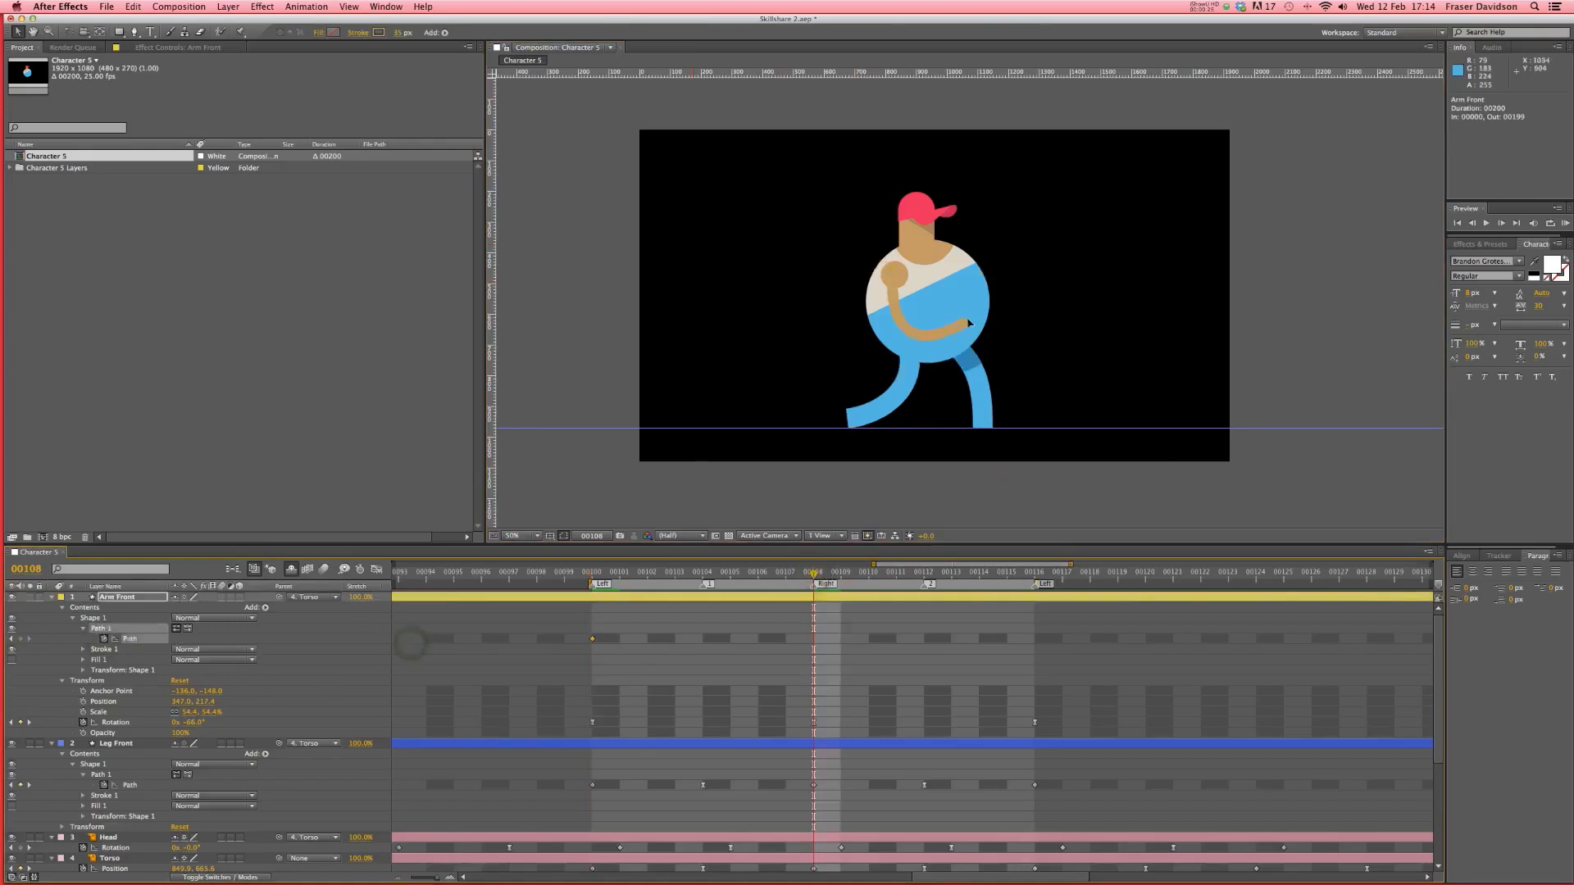
pyautogui.moveTo(965, 325); pyautogui.dragTo(922, 317)
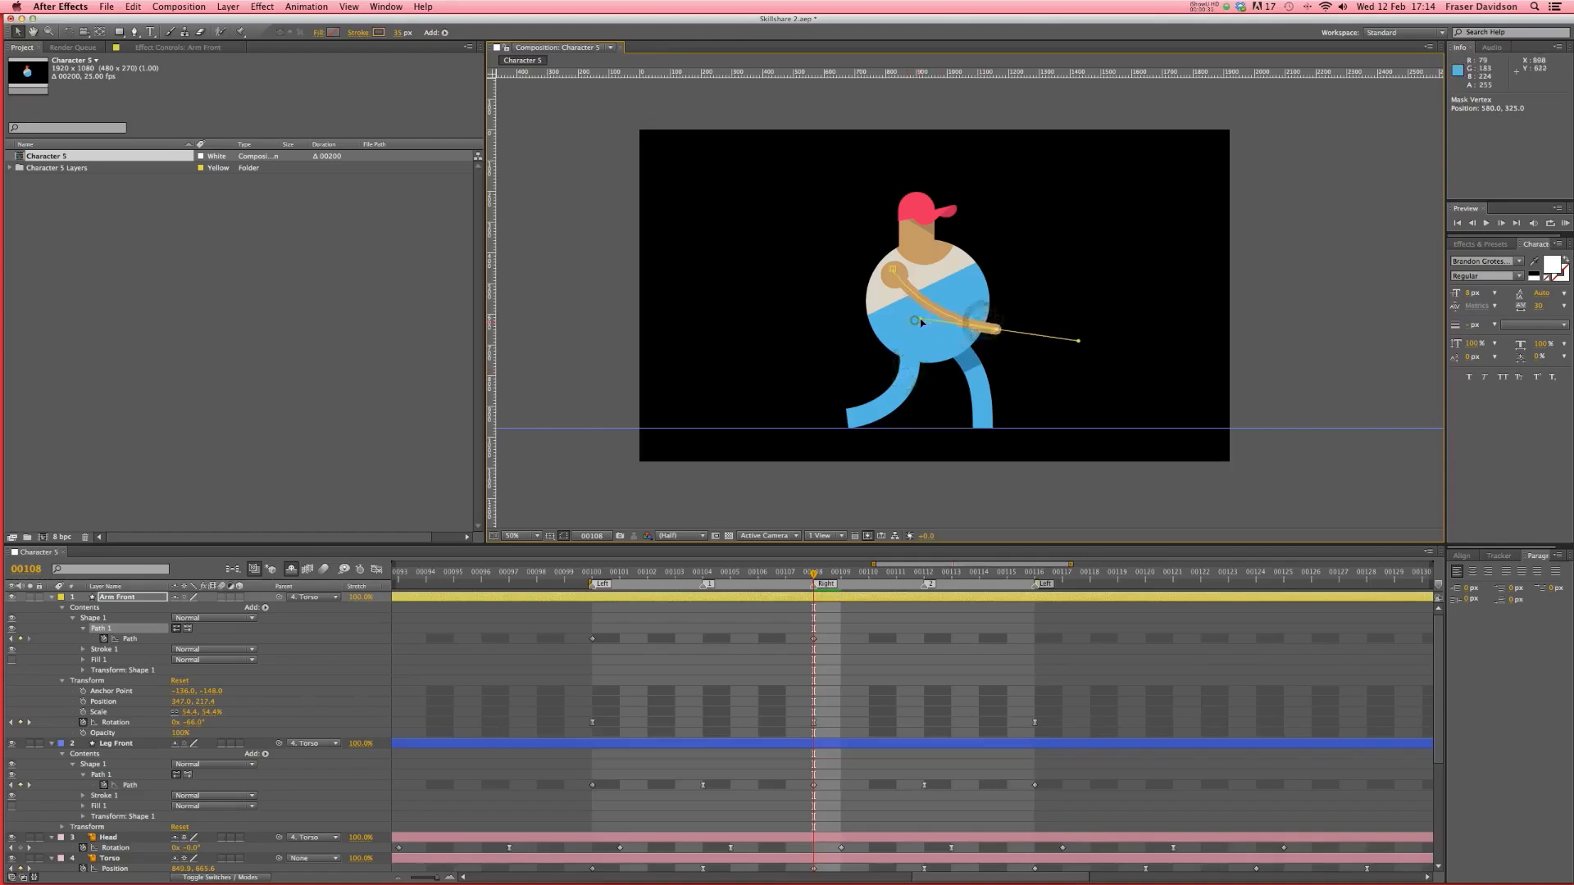
# - Copy the Arm Front Path keyframe from frame 100 to frame 116 to close the loop
pyautogui.click(1035, 576)
pyautogui.click(592, 639)
pyautogui.hotkey('ctrl', 'c')
pyautogui.hotkey('ctrl', 'v')
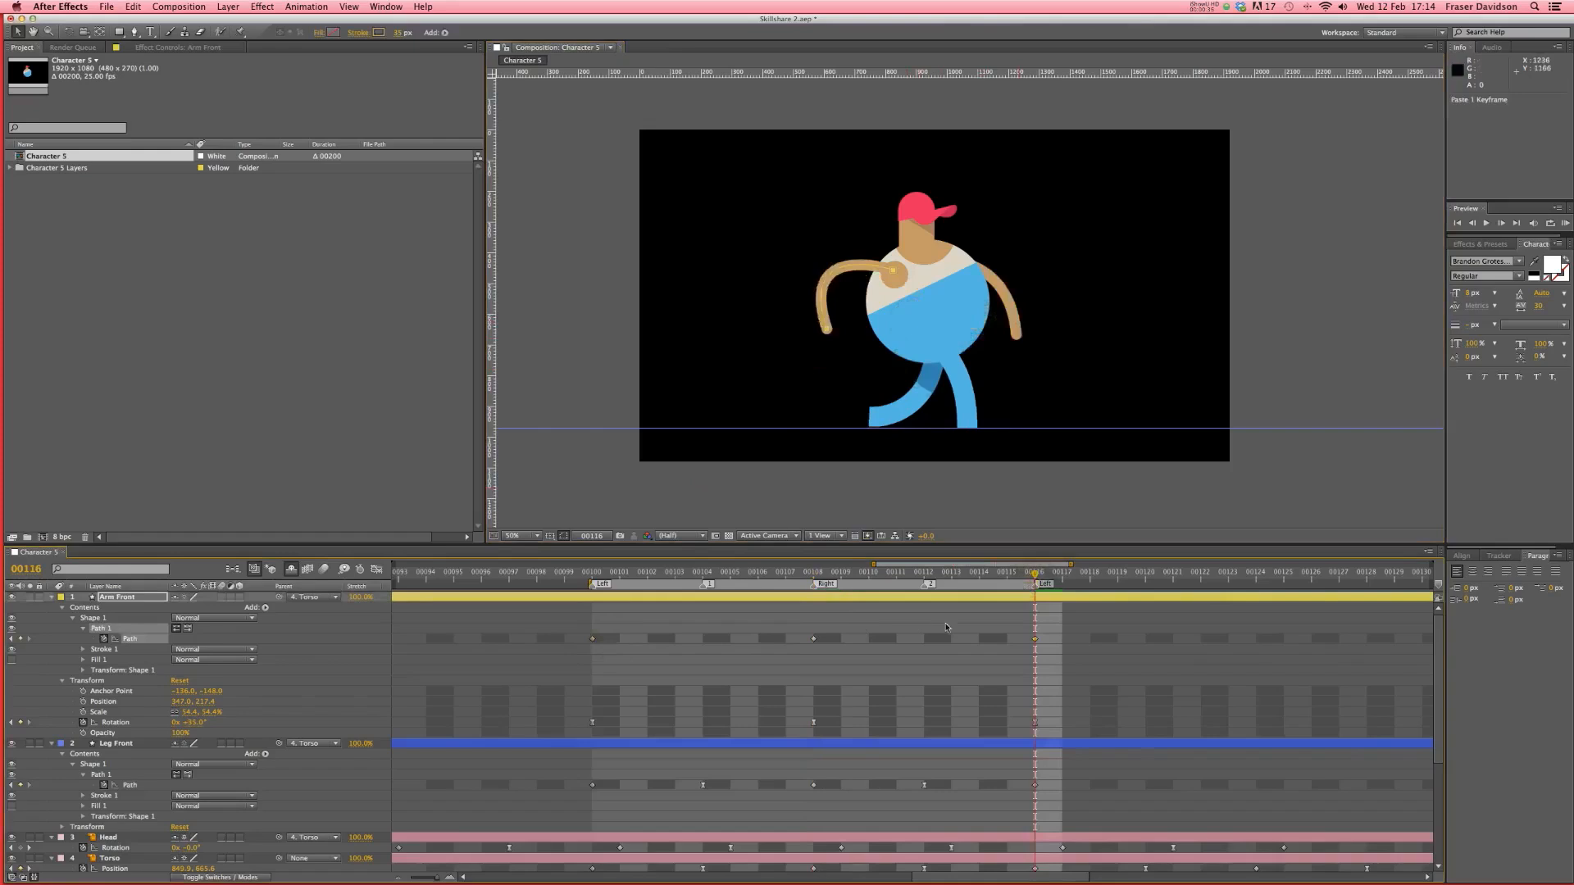
# - At frame 100, set a Path keyframe on Arm Back and reshape the path so the arm extends nearly straight in front of the torso
pyautogui.scroll(-5, 1049, 642)
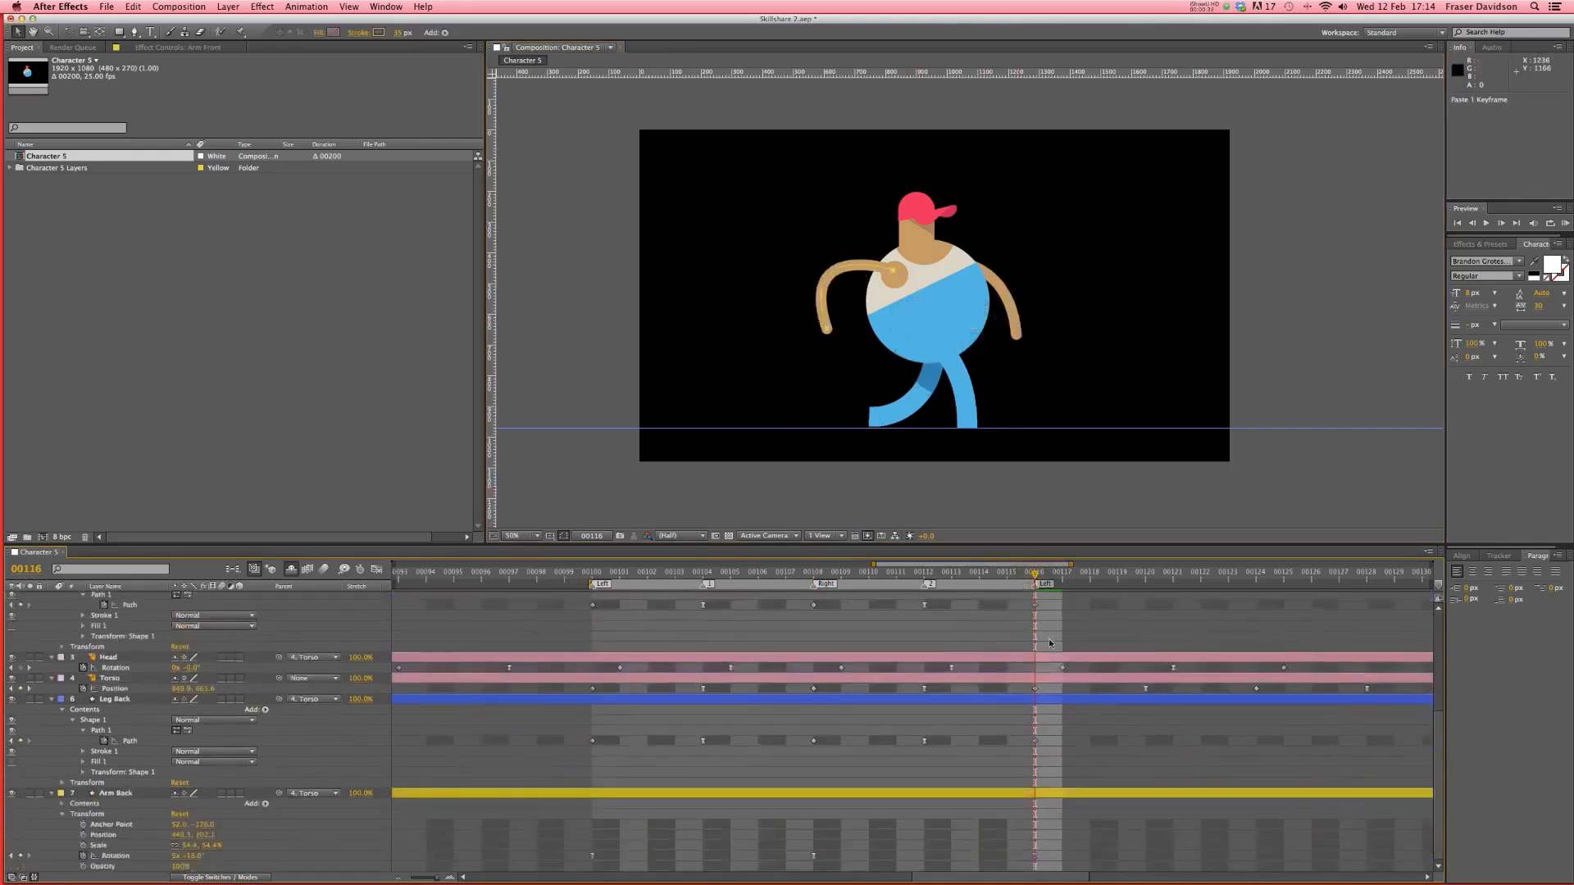
pyautogui.click(115, 793)
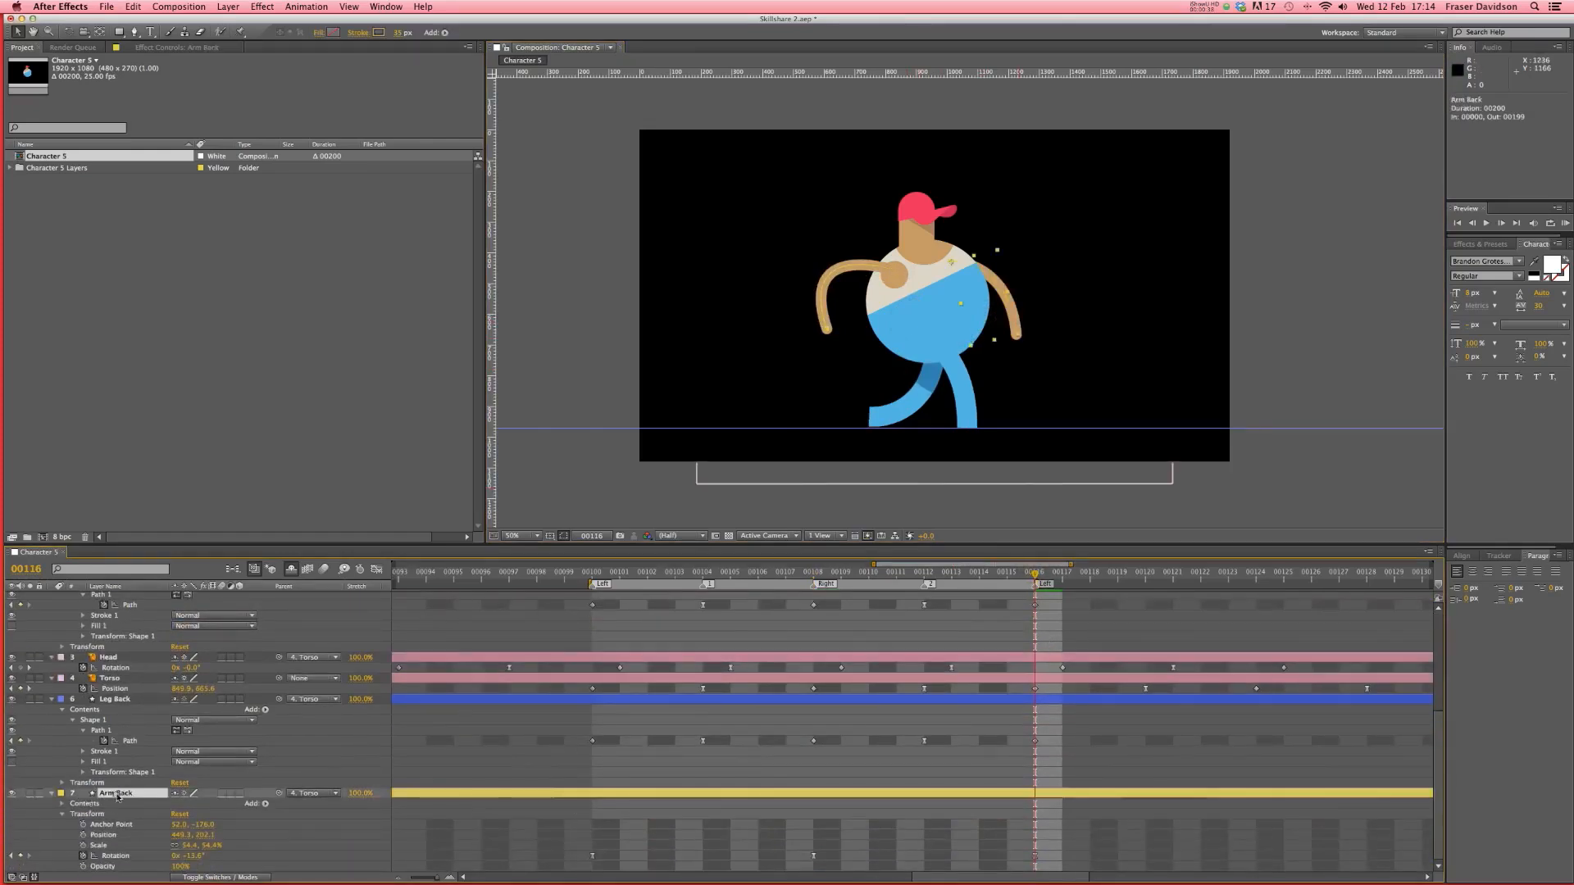
pyautogui.click(62, 804)
pyautogui.click(72, 814)
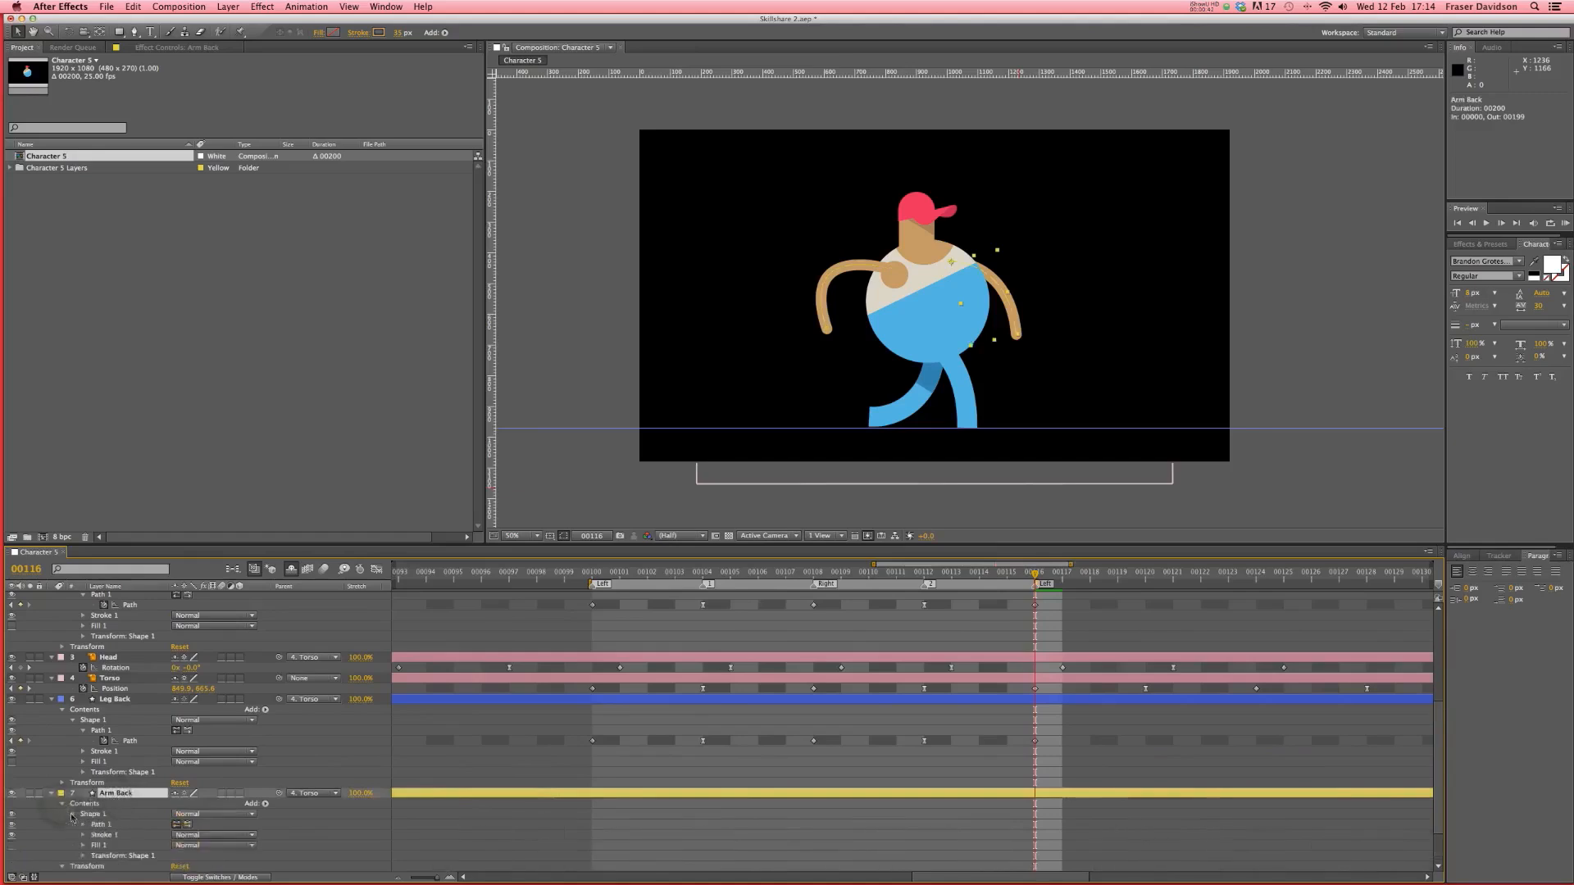
pyautogui.click(594, 576)
pyautogui.click(100, 825)
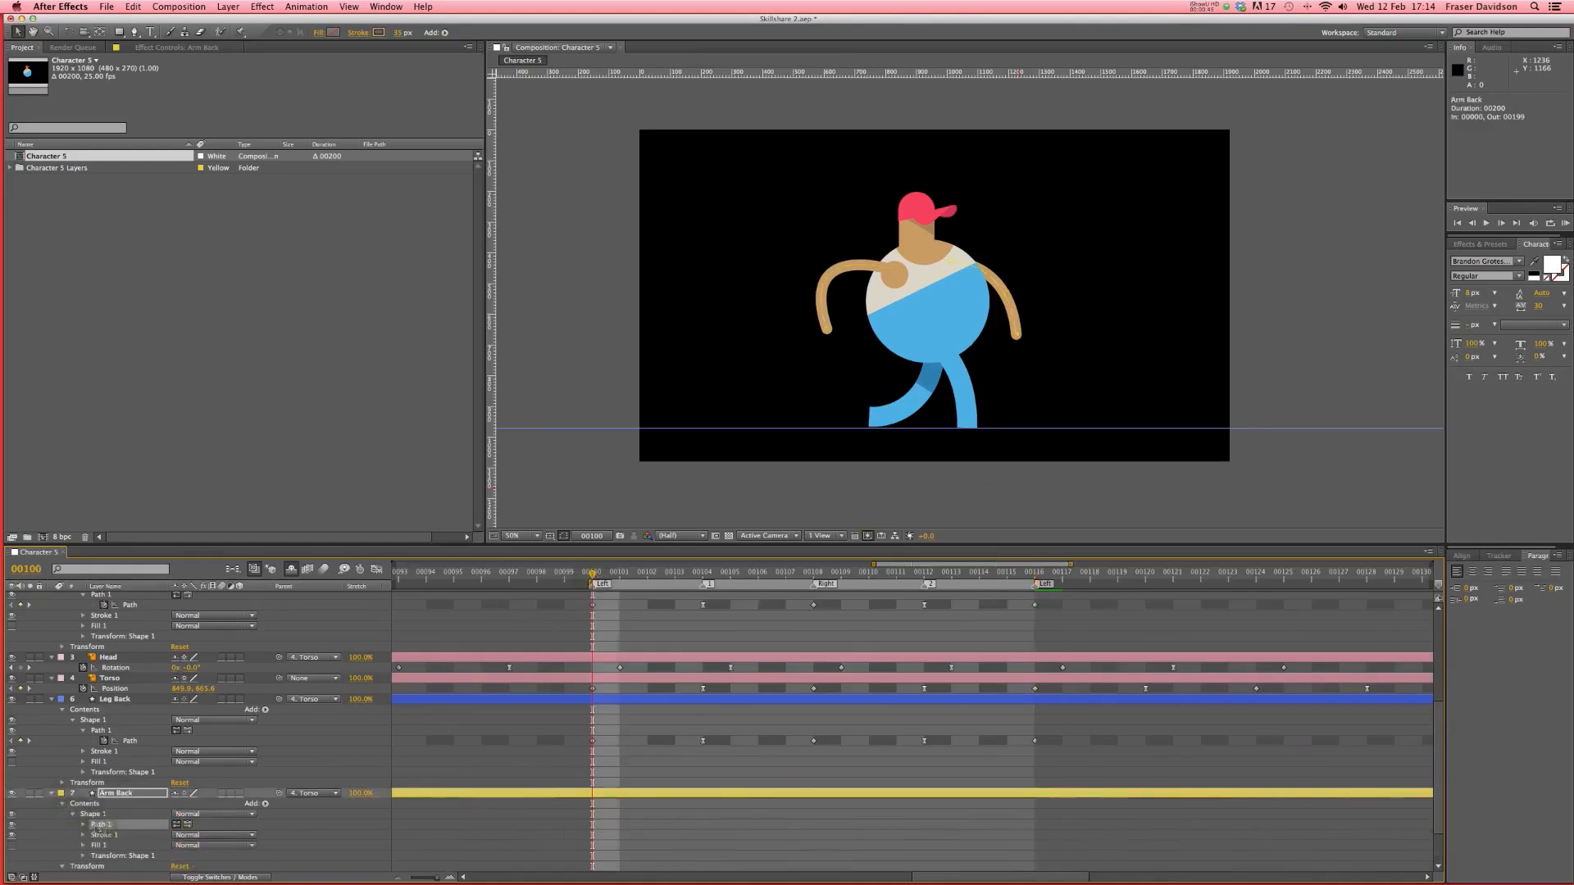
pyautogui.click(82, 825)
pyautogui.click(104, 835)
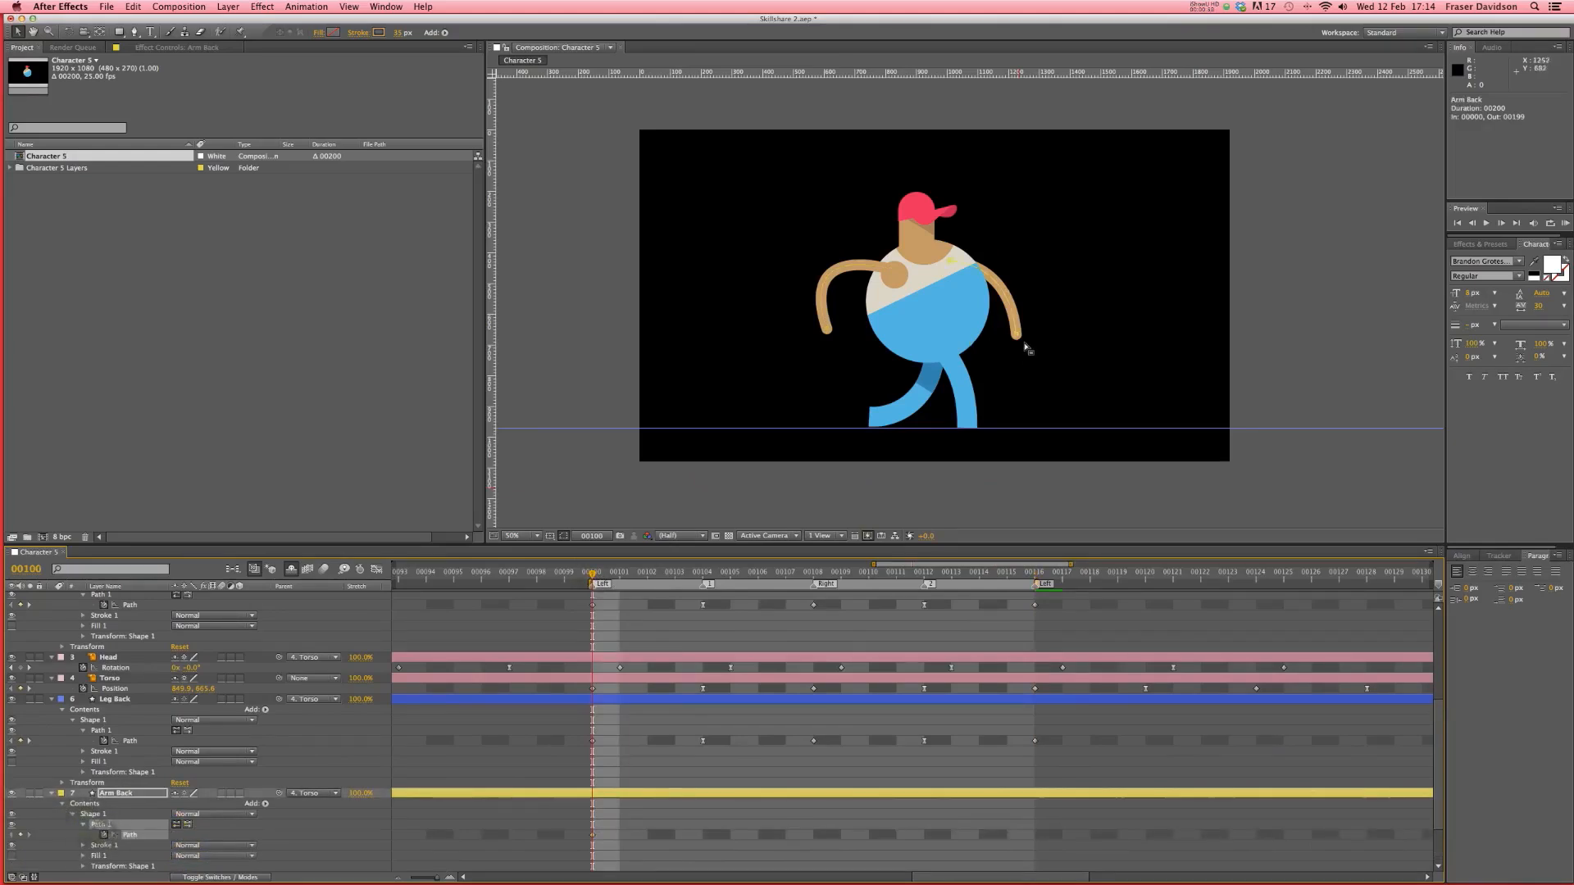
pyautogui.moveTo(1018, 336); pyautogui.dragTo(1025, 334)
pyautogui.moveTo(1016, 259); pyautogui.dragTo(966, 293)
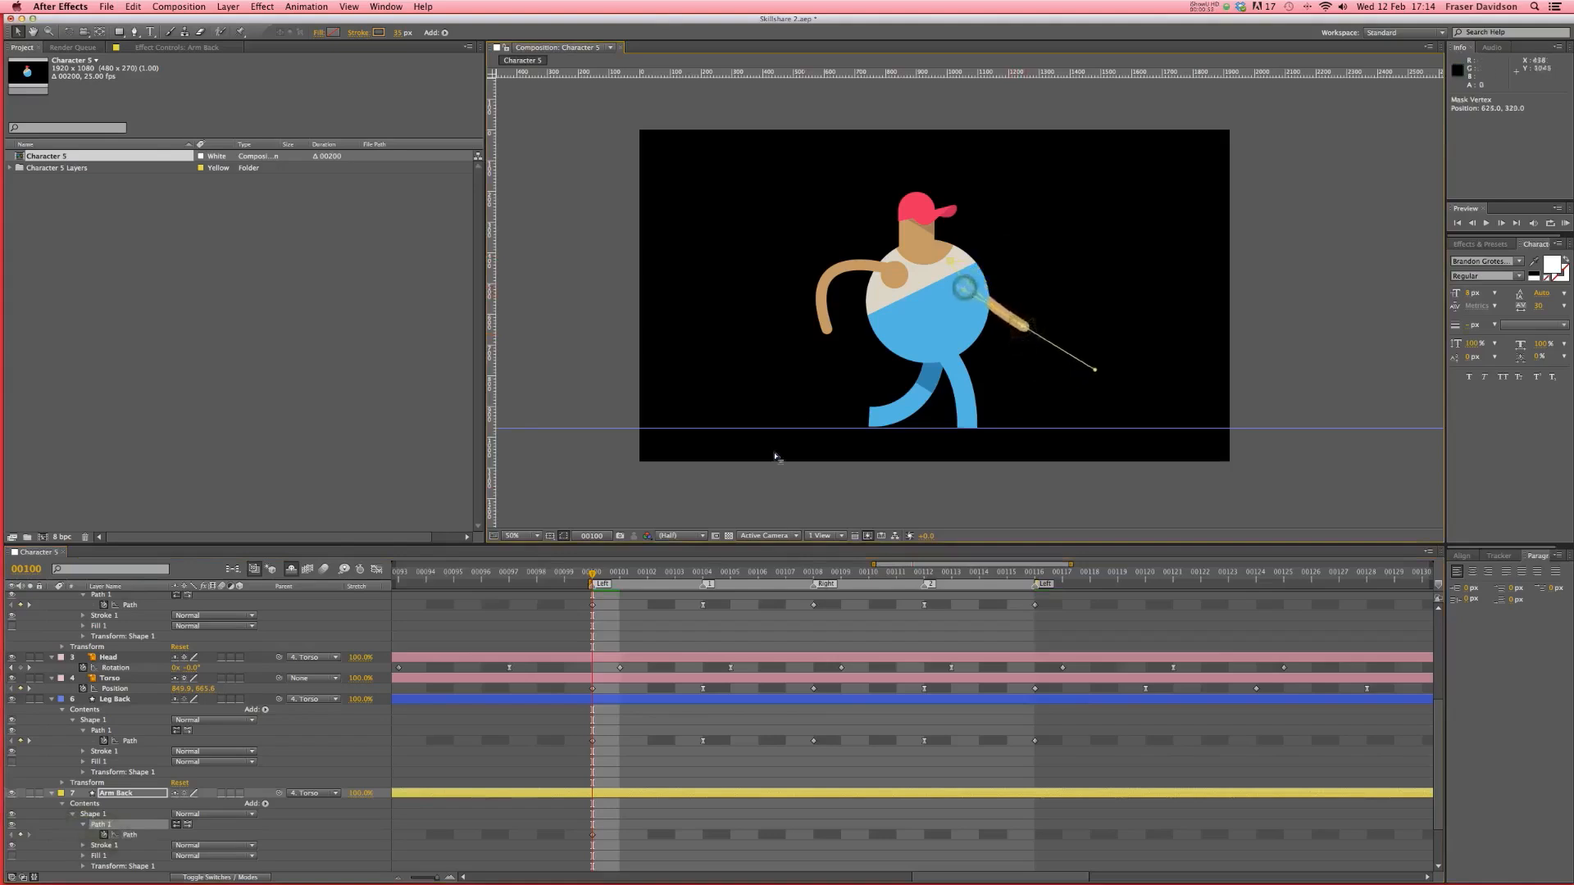
# - At frame 108, bend the Arm Back path behind the torso, and copy its frame 100 Path keyframe to frame 116
pyautogui.click(814, 577)
pyautogui.moveTo(914, 353); pyautogui.dragTo(878, 309)
pyautogui.moveTo(891, 241); pyautogui.dragTo(849, 217)
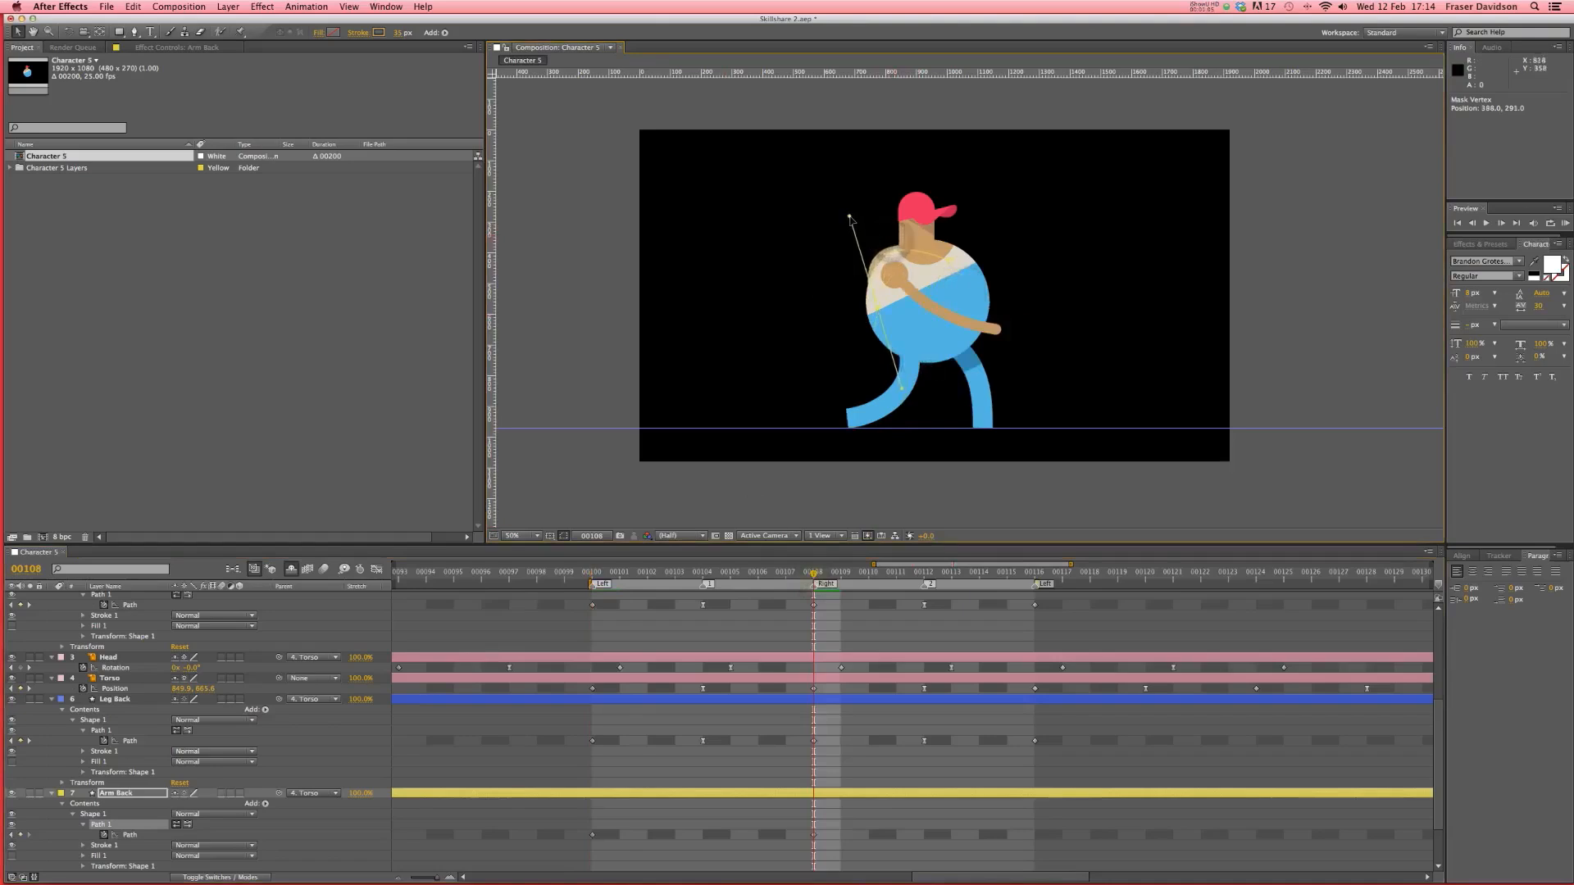
pyautogui.click(1035, 577)
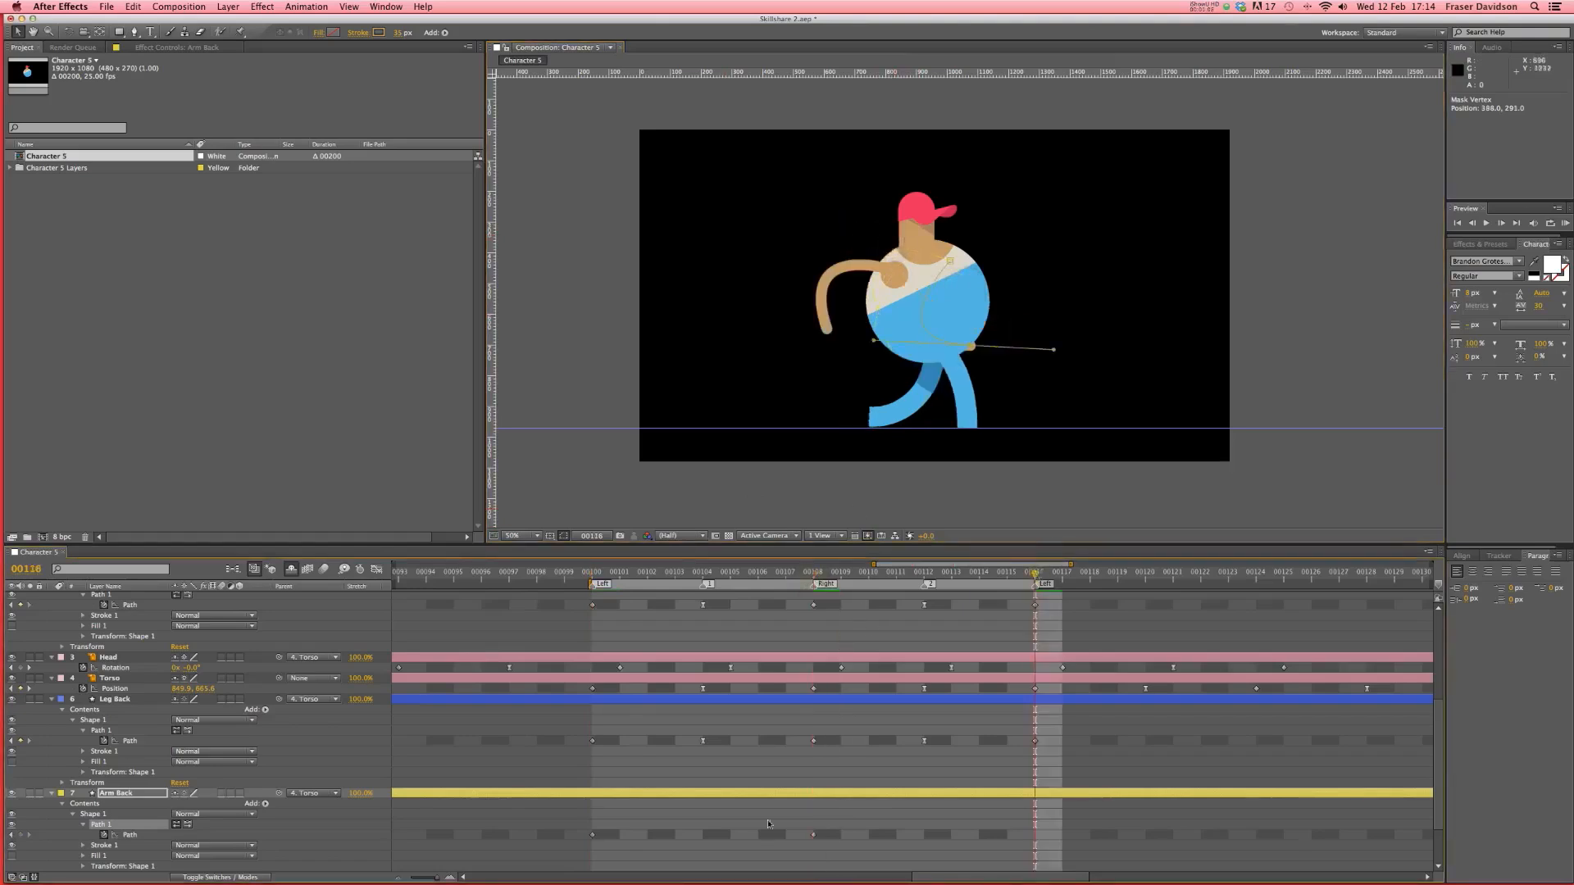
pyautogui.press('super+v')
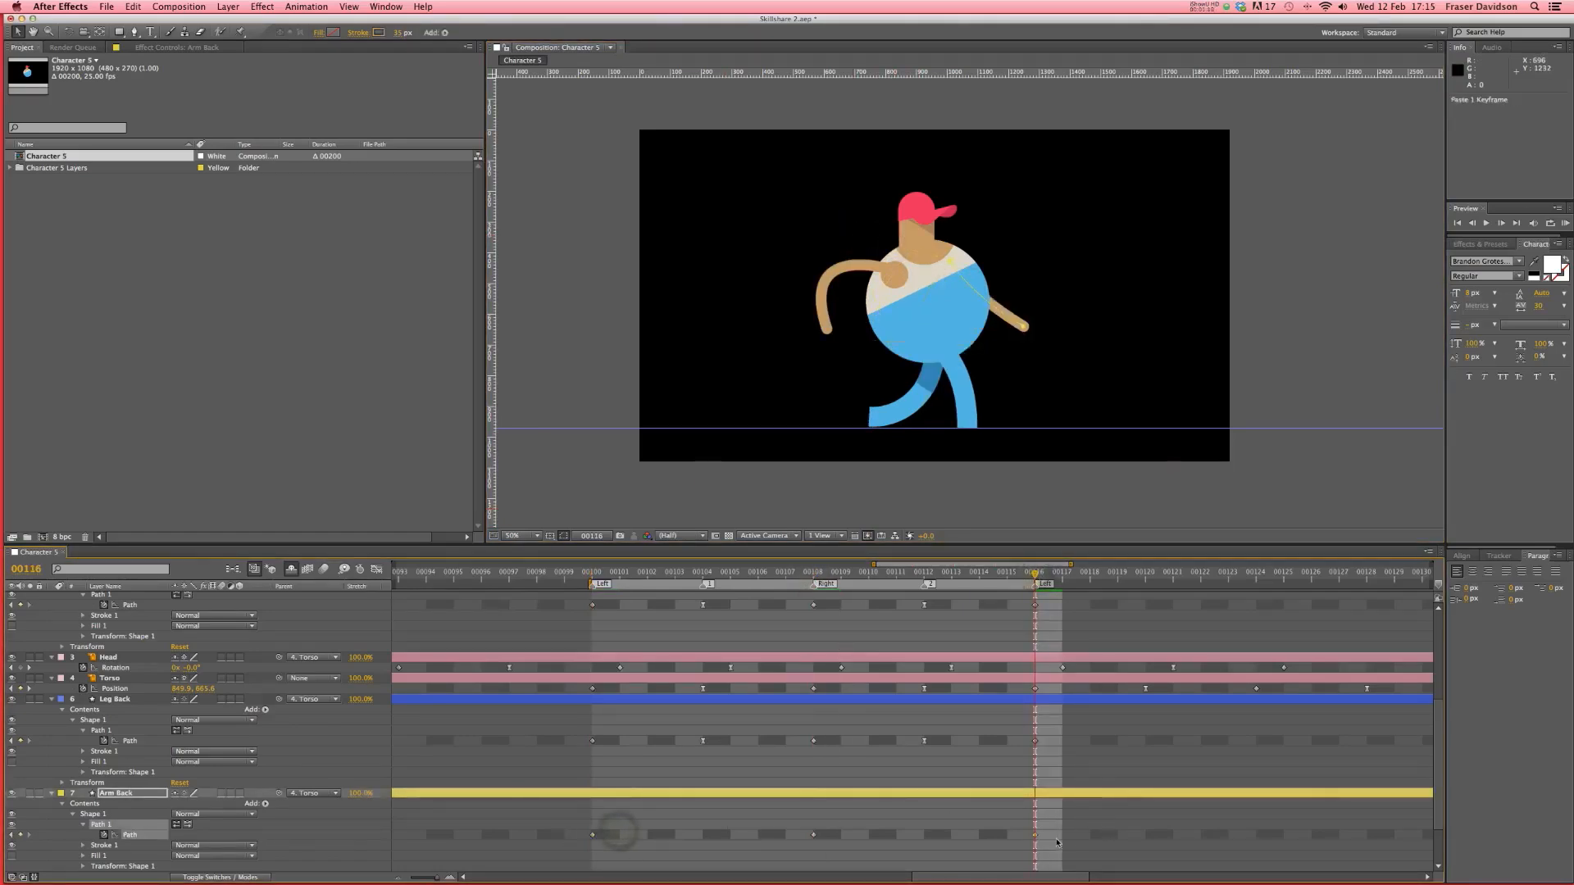
# - Apply Easy Ease to all Path keyframes of the Arm Back and Arm Front layers
pyautogui.moveTo(1064, 825); pyautogui.dragTo(584, 840)
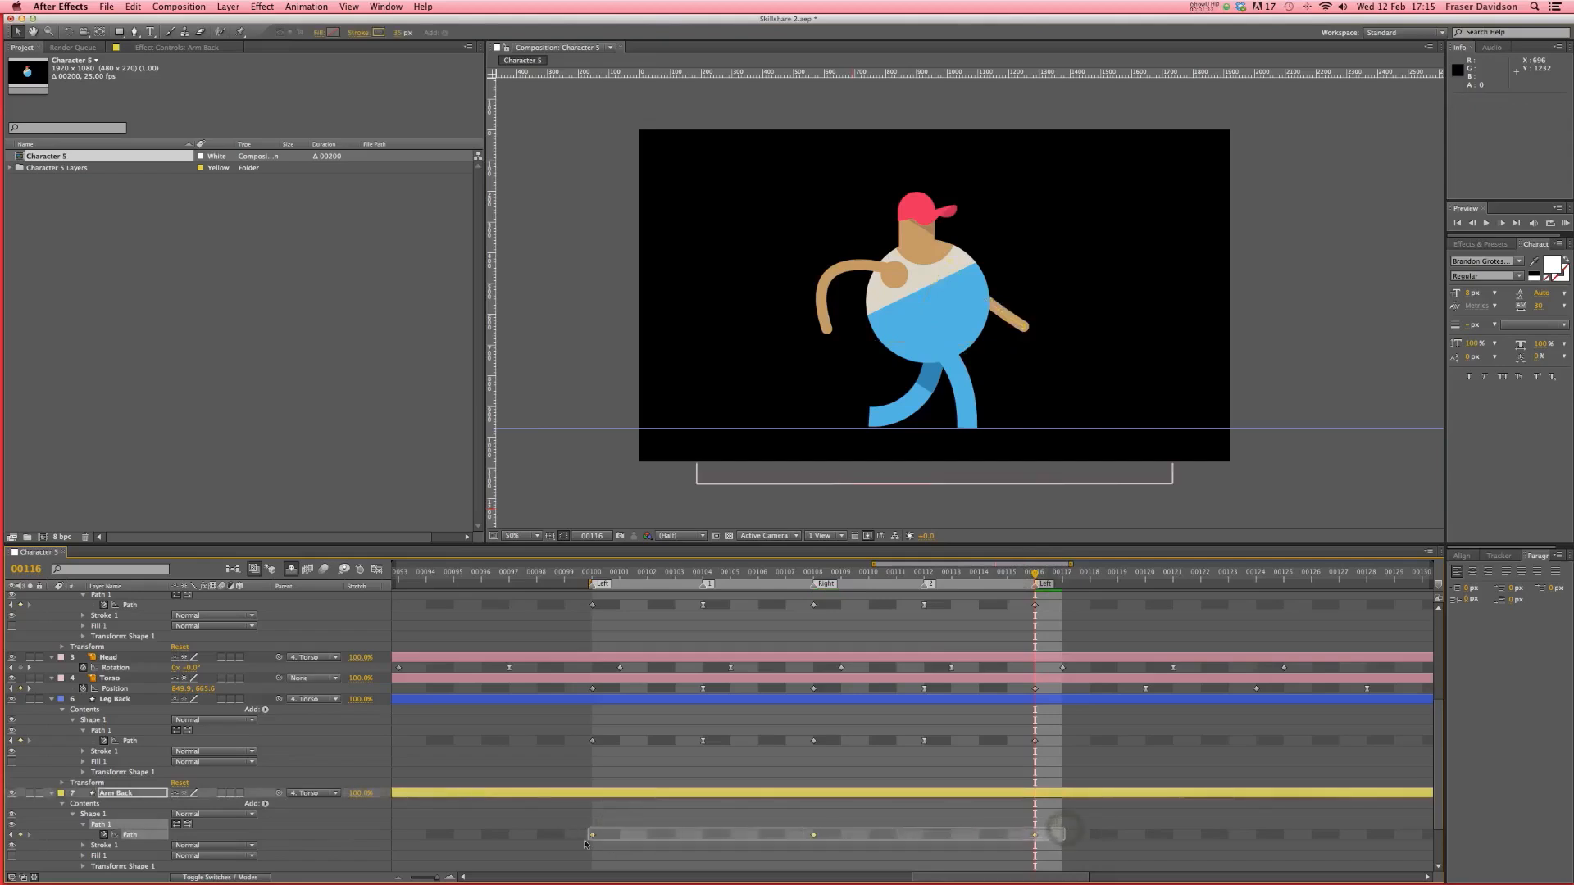
pyautogui.scroll(5, 746, 818)
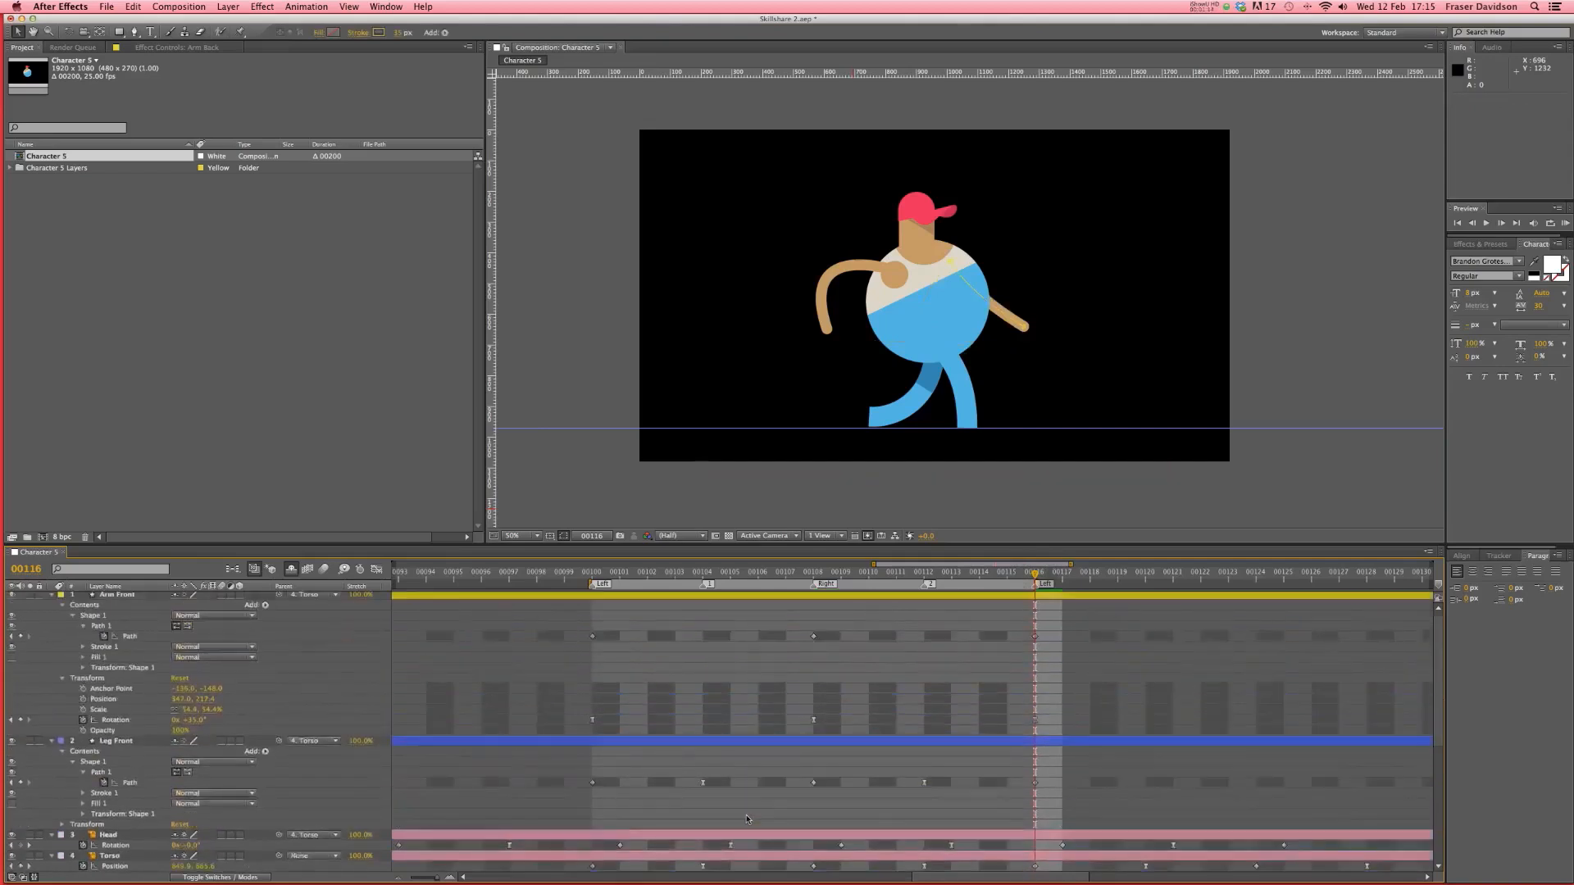
pyautogui.moveTo(1039, 634); pyautogui.dragTo(587, 642)
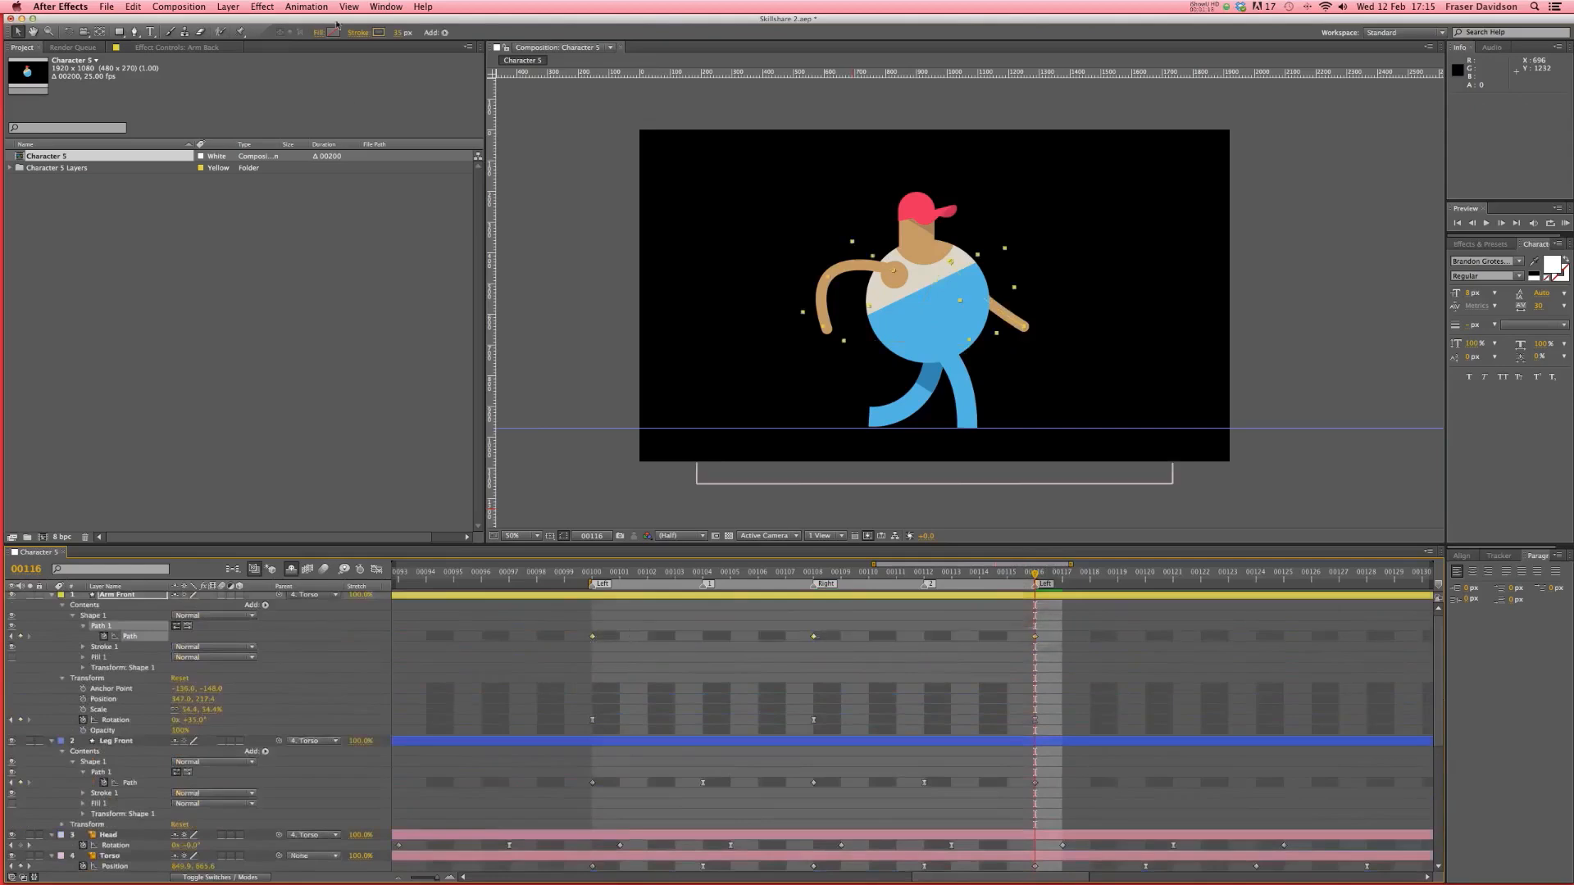
pyautogui.click(306, 6)
pyautogui.moveTo(385, 122)
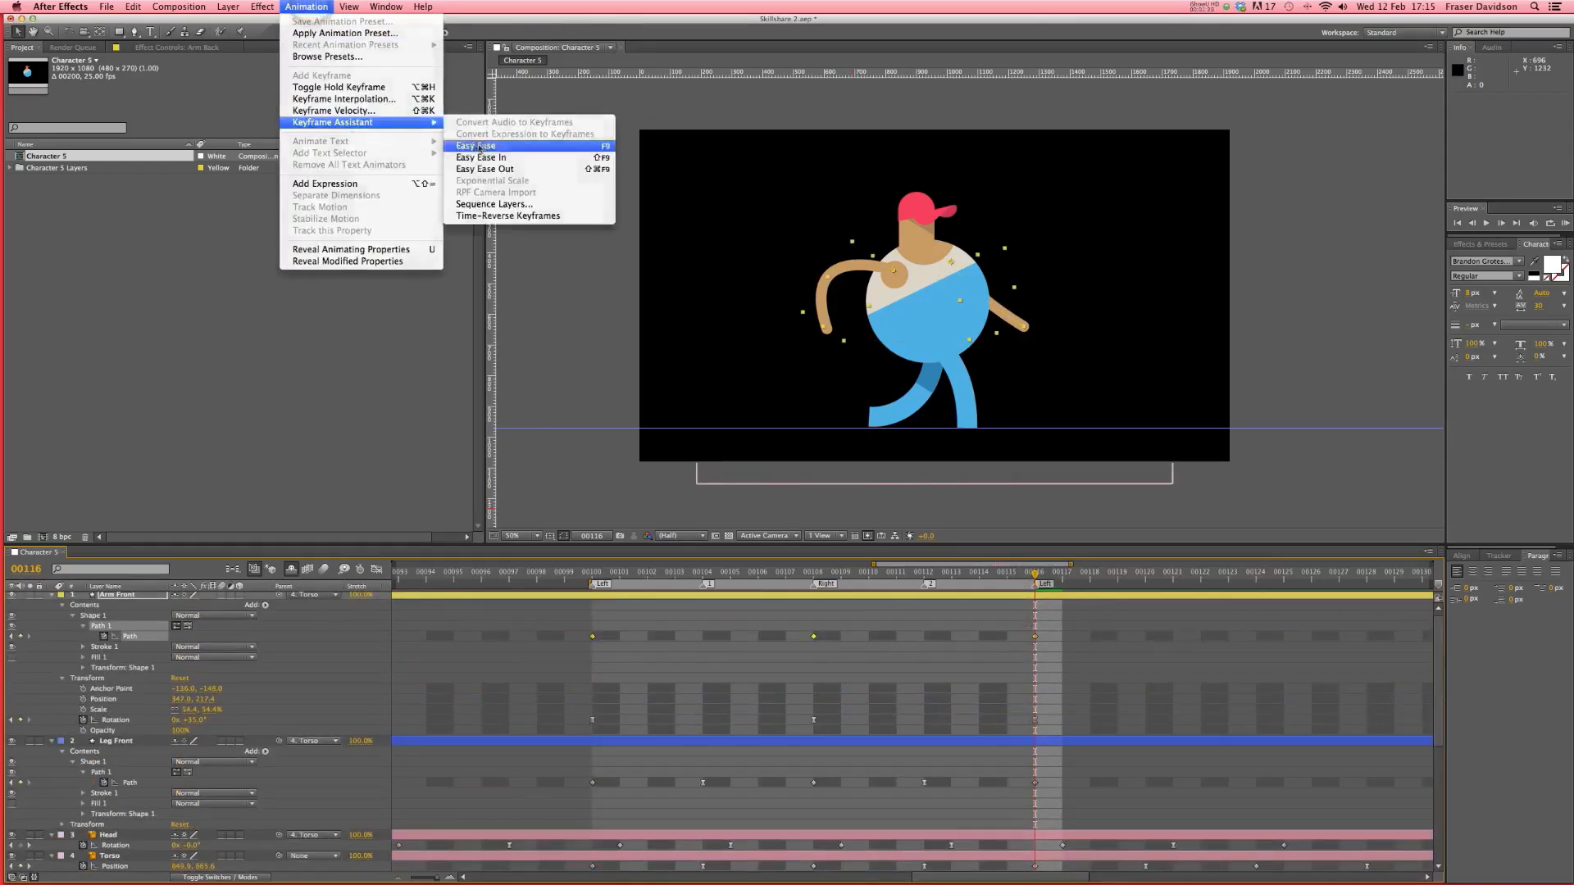
pyautogui.click(479, 146)
# - Set the velocity influence of the selected arm Path keyframes to 44%
pyautogui.click(306, 6)
pyautogui.click(344, 111)
pyautogui.click(693, 473)
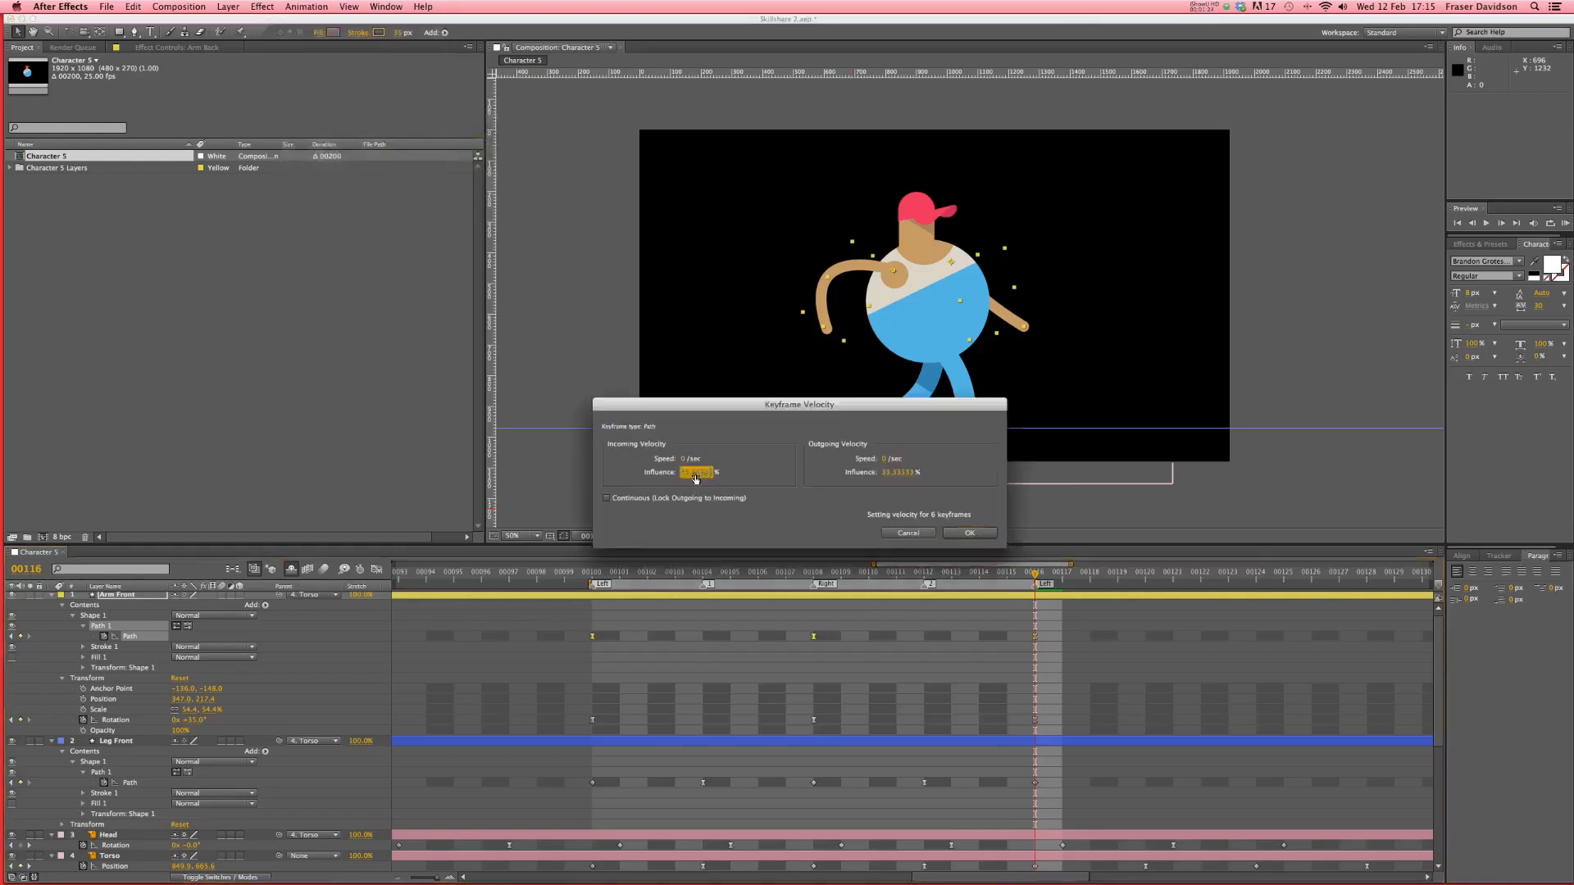
pyautogui.click(896, 473)
pyautogui.write('44')
pyautogui.click(969, 532)
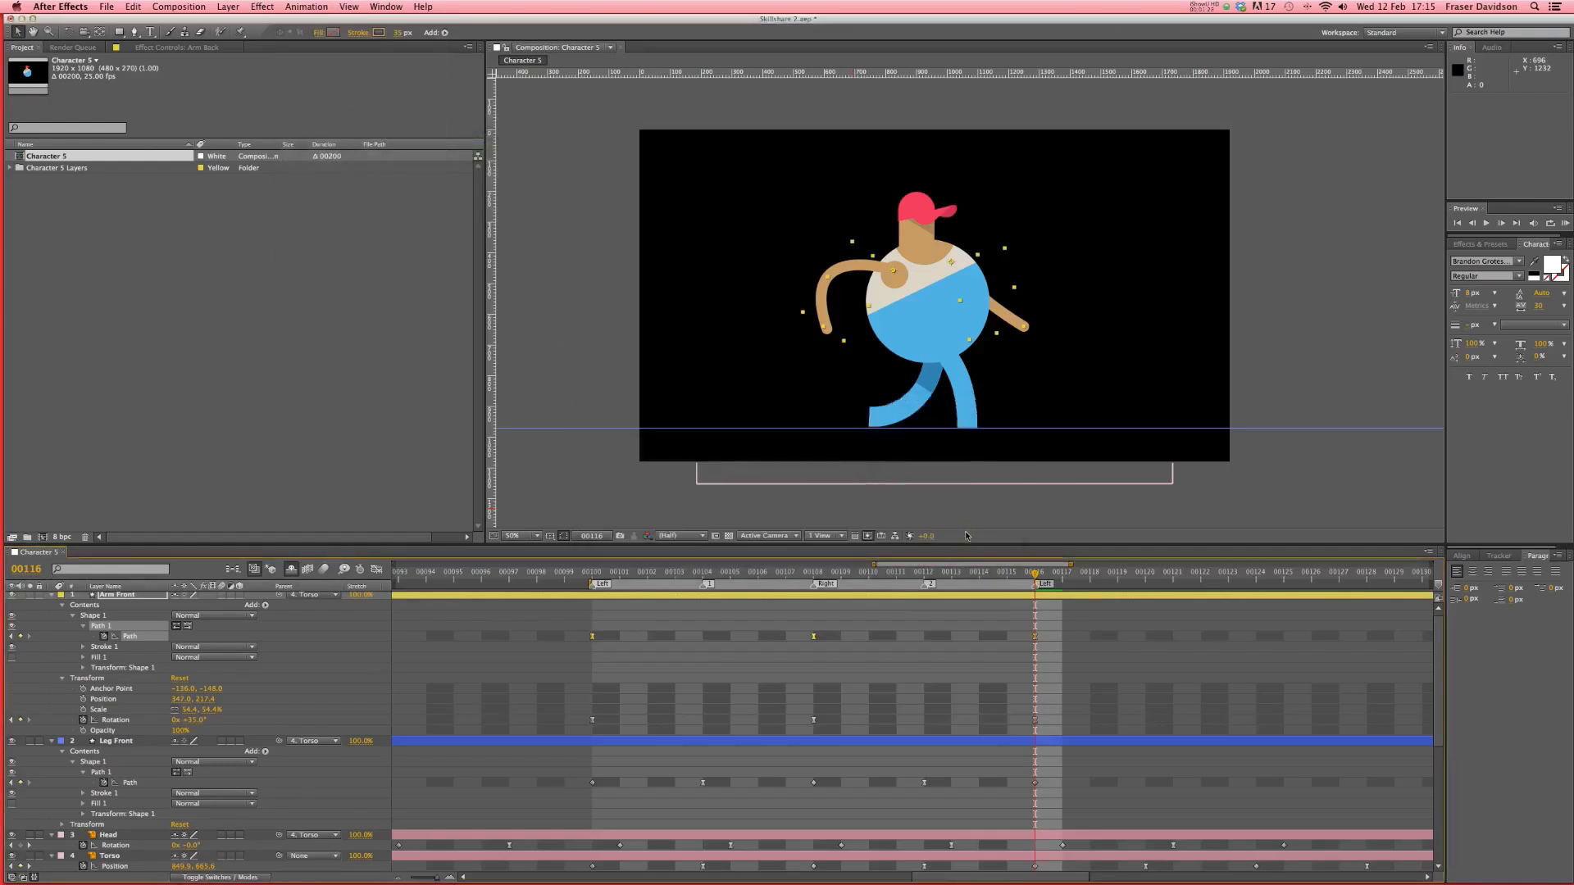
# - Collapse the properties of all layers and play a RAM preview of the bending arms
pyautogui.click(1060, 631)
pyautogui.press('super+a')
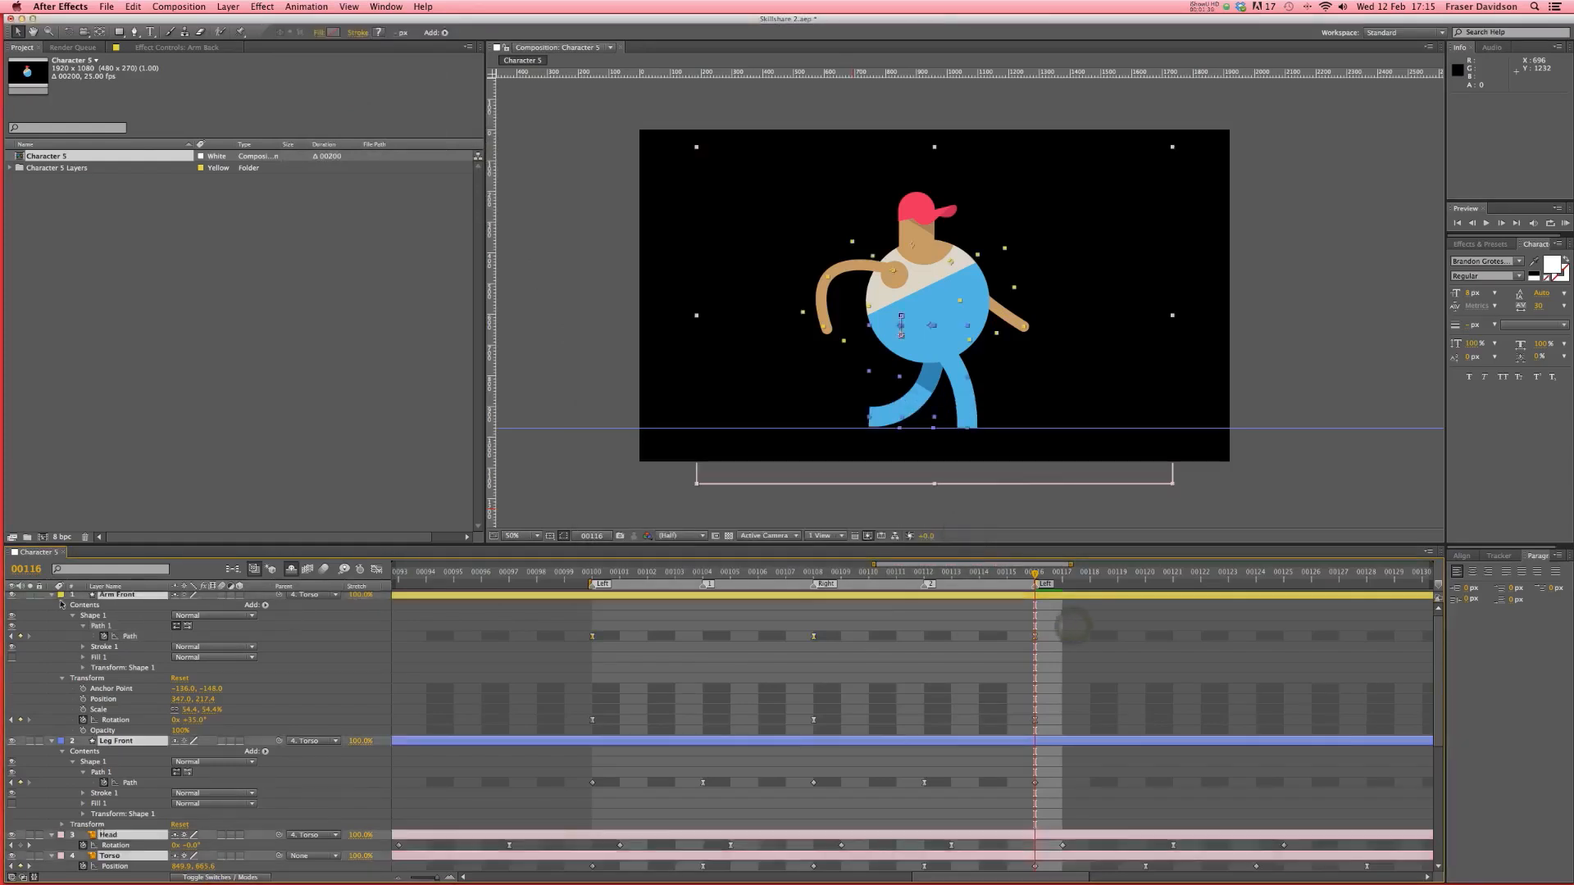
pyautogui.click(52, 596)
pyautogui.click(735, 762)
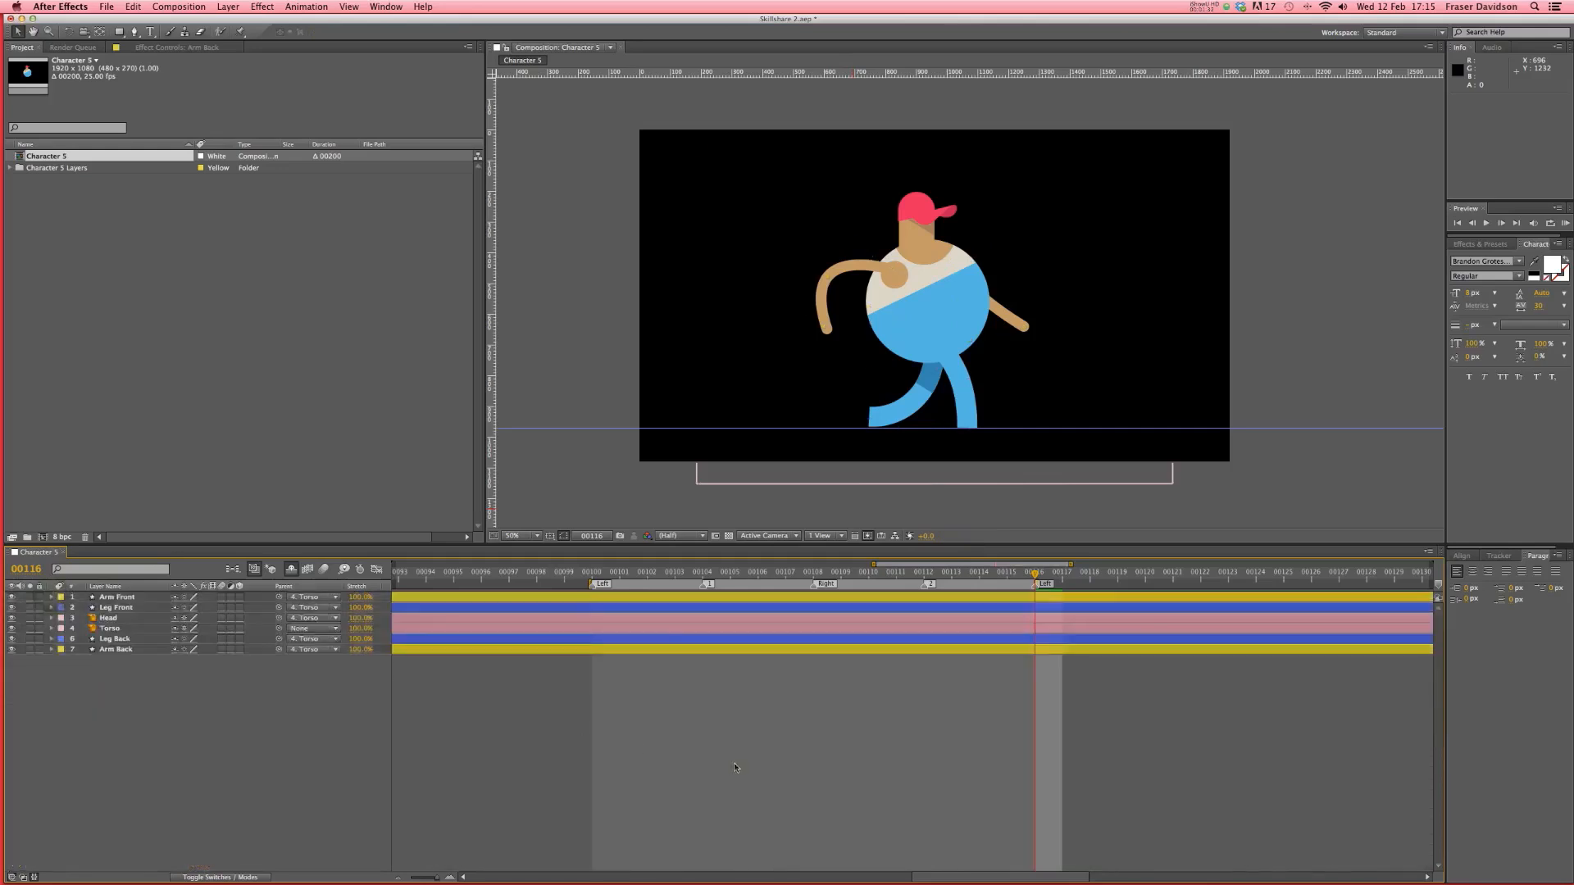
pyautogui.click(1565, 224)
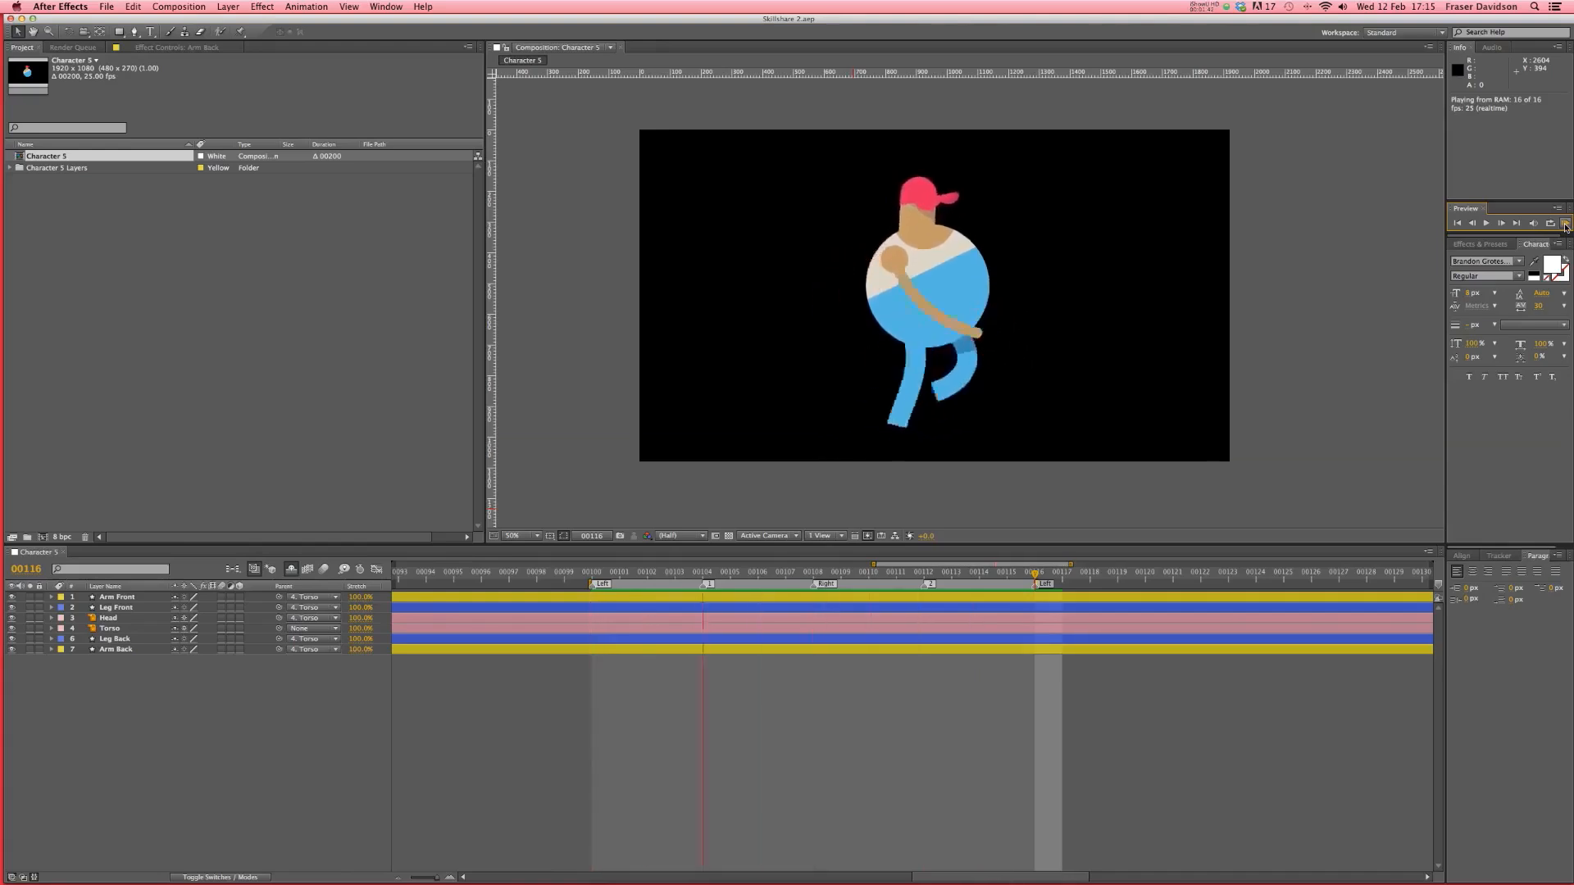
pyautogui.click(994, 761)
pyautogui.press('space')
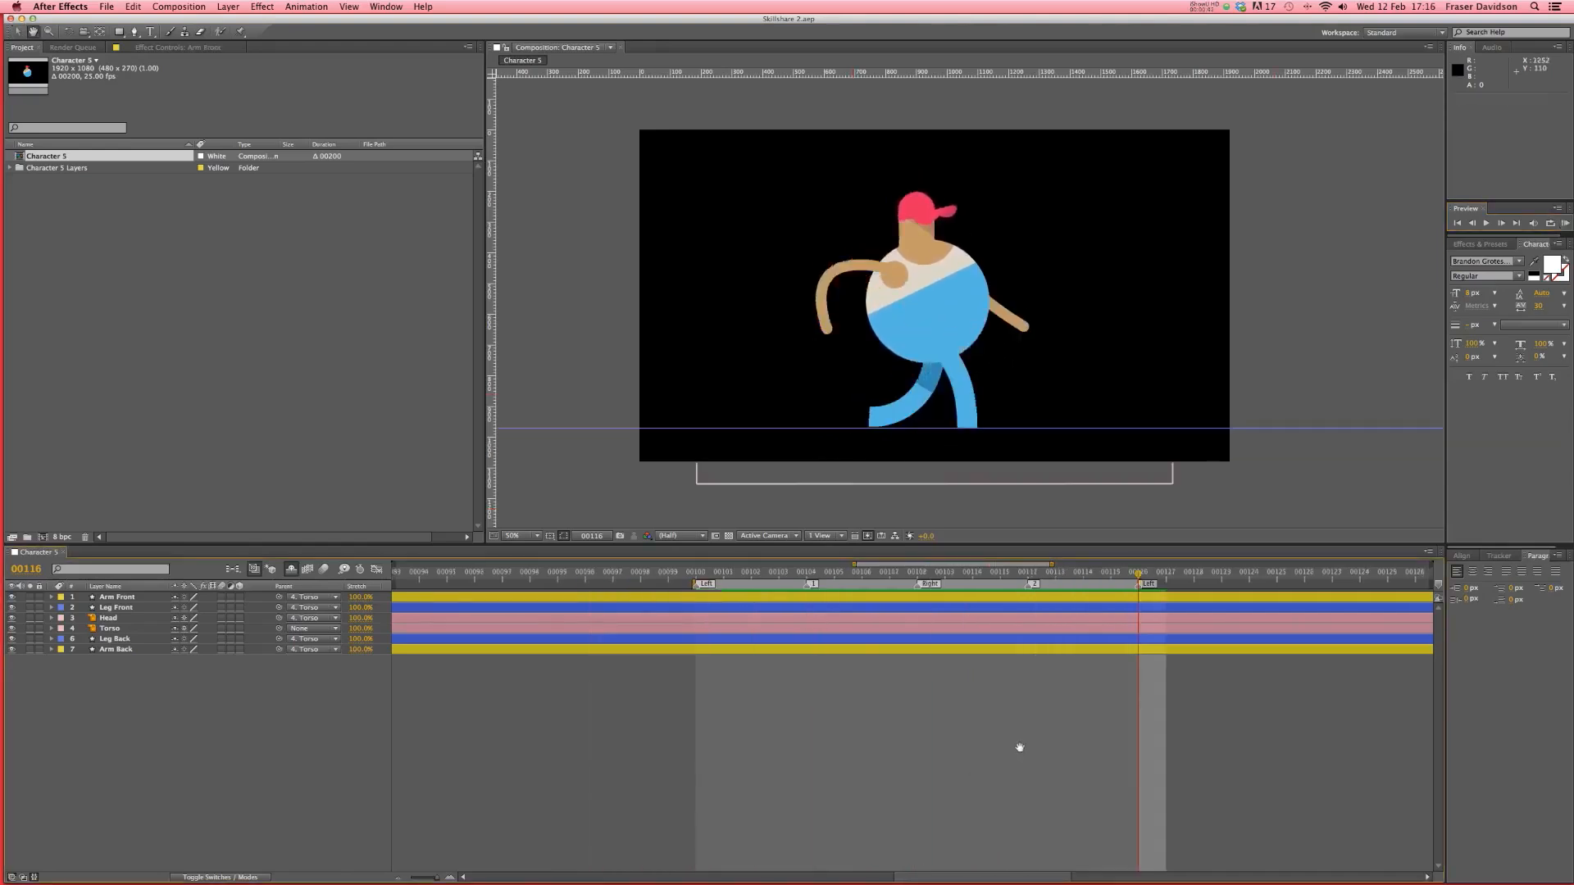
# - Reveal the keyframed properties of all six layers from Arm Front to Arm Back, then deselect the layers
pyautogui.moveTo(1019, 746); pyautogui.dragTo(954, 741)
pyautogui.hscroll(-1, 750, 724)
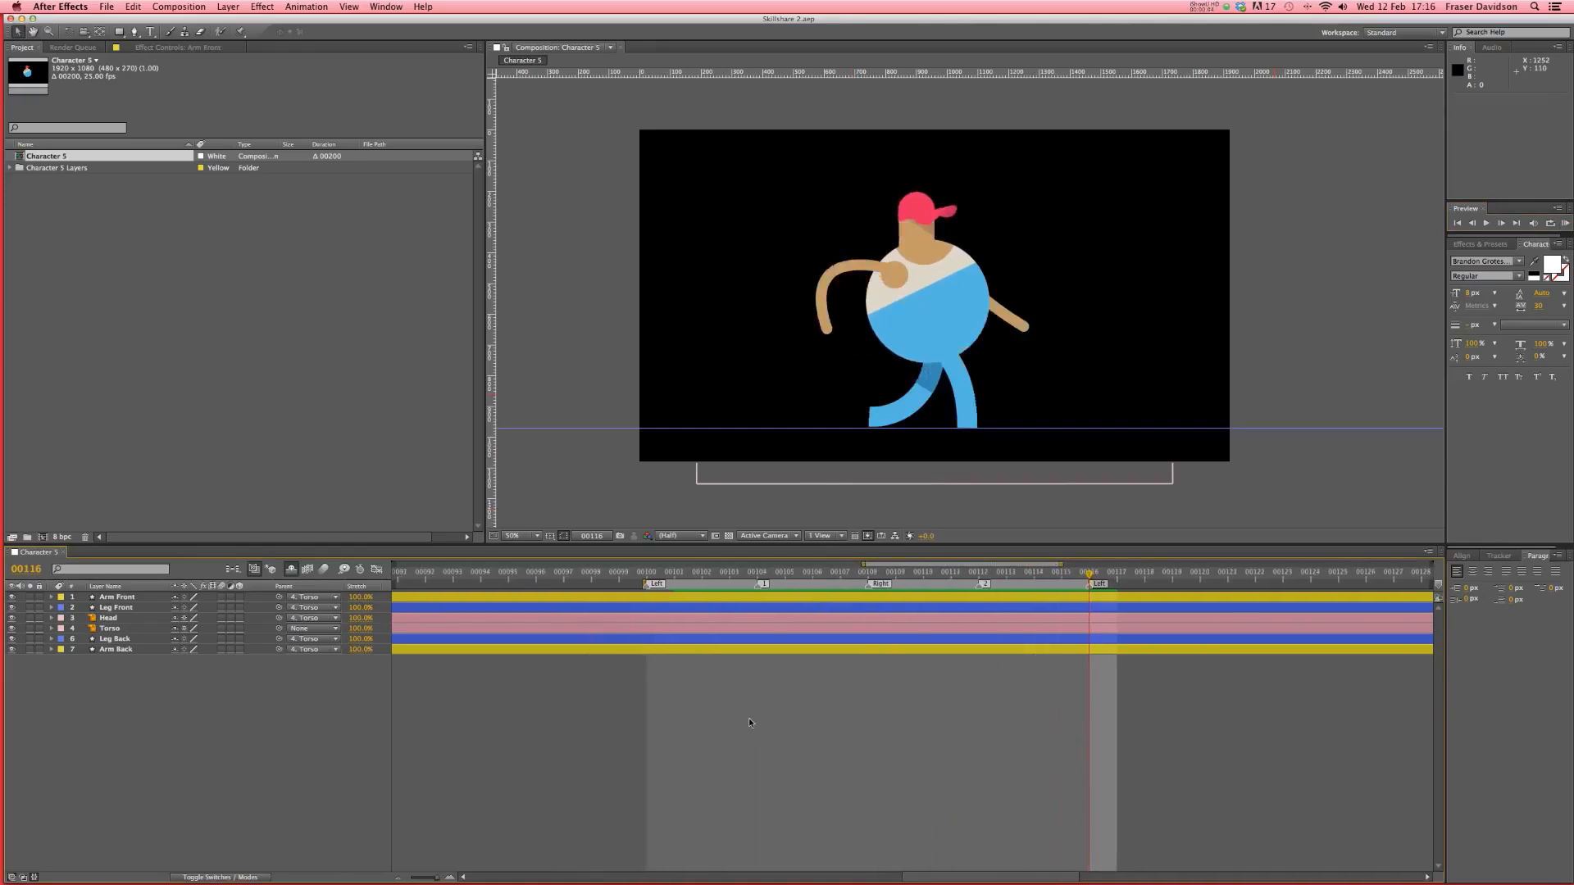
pyautogui.click(122, 596)
pyautogui.keyDown('shift'); pyautogui.click(120, 649); pyautogui.keyUp('shift')
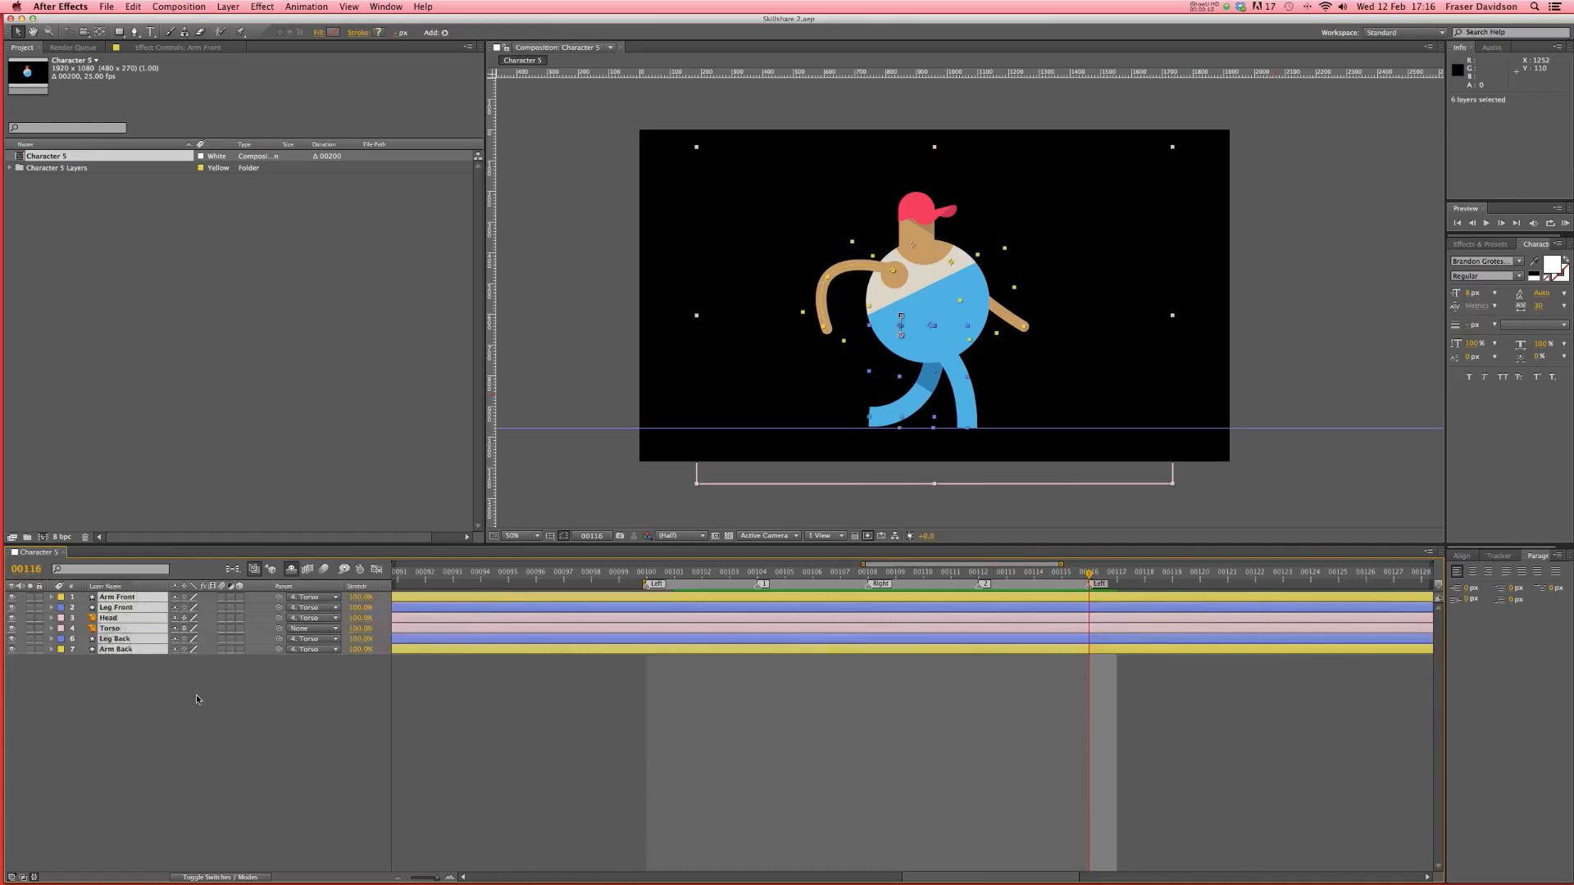
pyautogui.press('u')
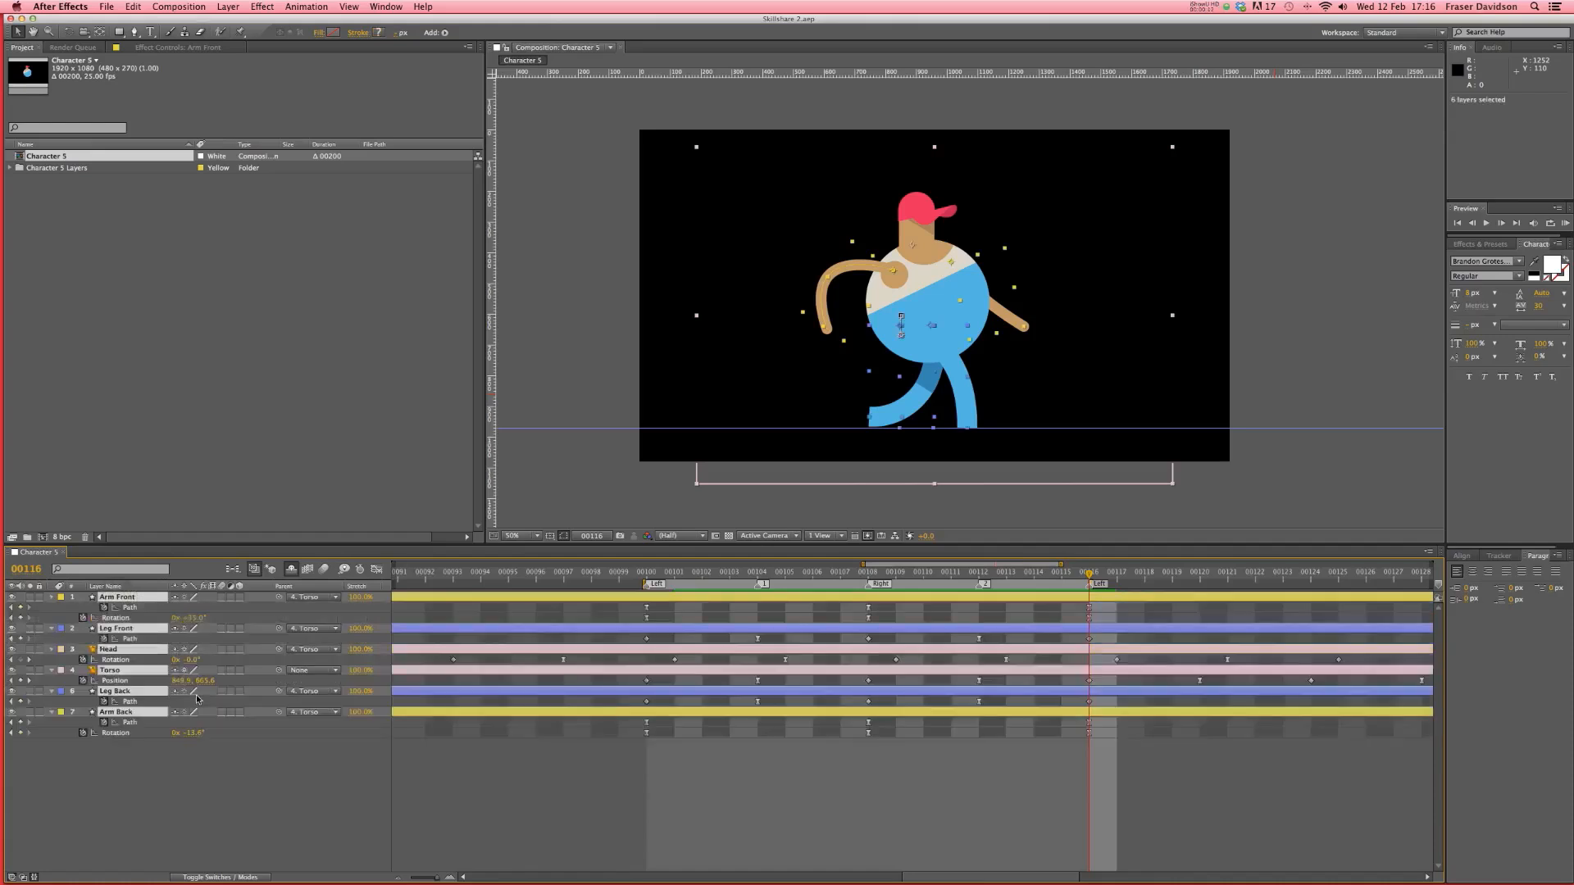
pyautogui.click(590, 808)
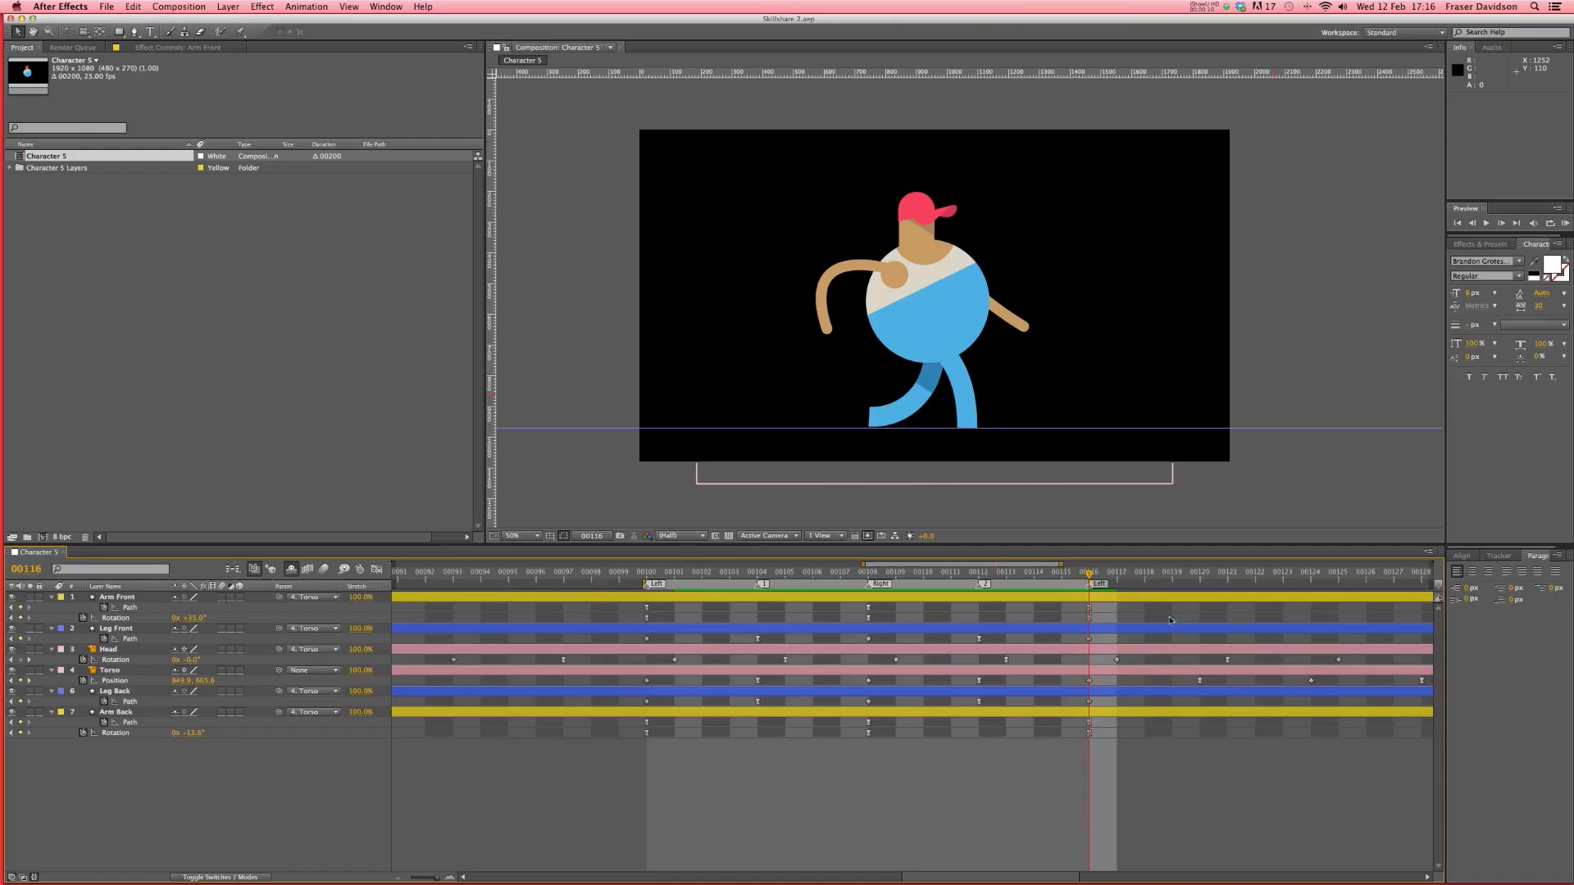
# - Duplicate the Path and Rotation keyframes of Arm Front and Arm Back so both arm cycles repeat from frame 116
pyautogui.moveTo(1107, 607); pyautogui.dragTo(637, 620)
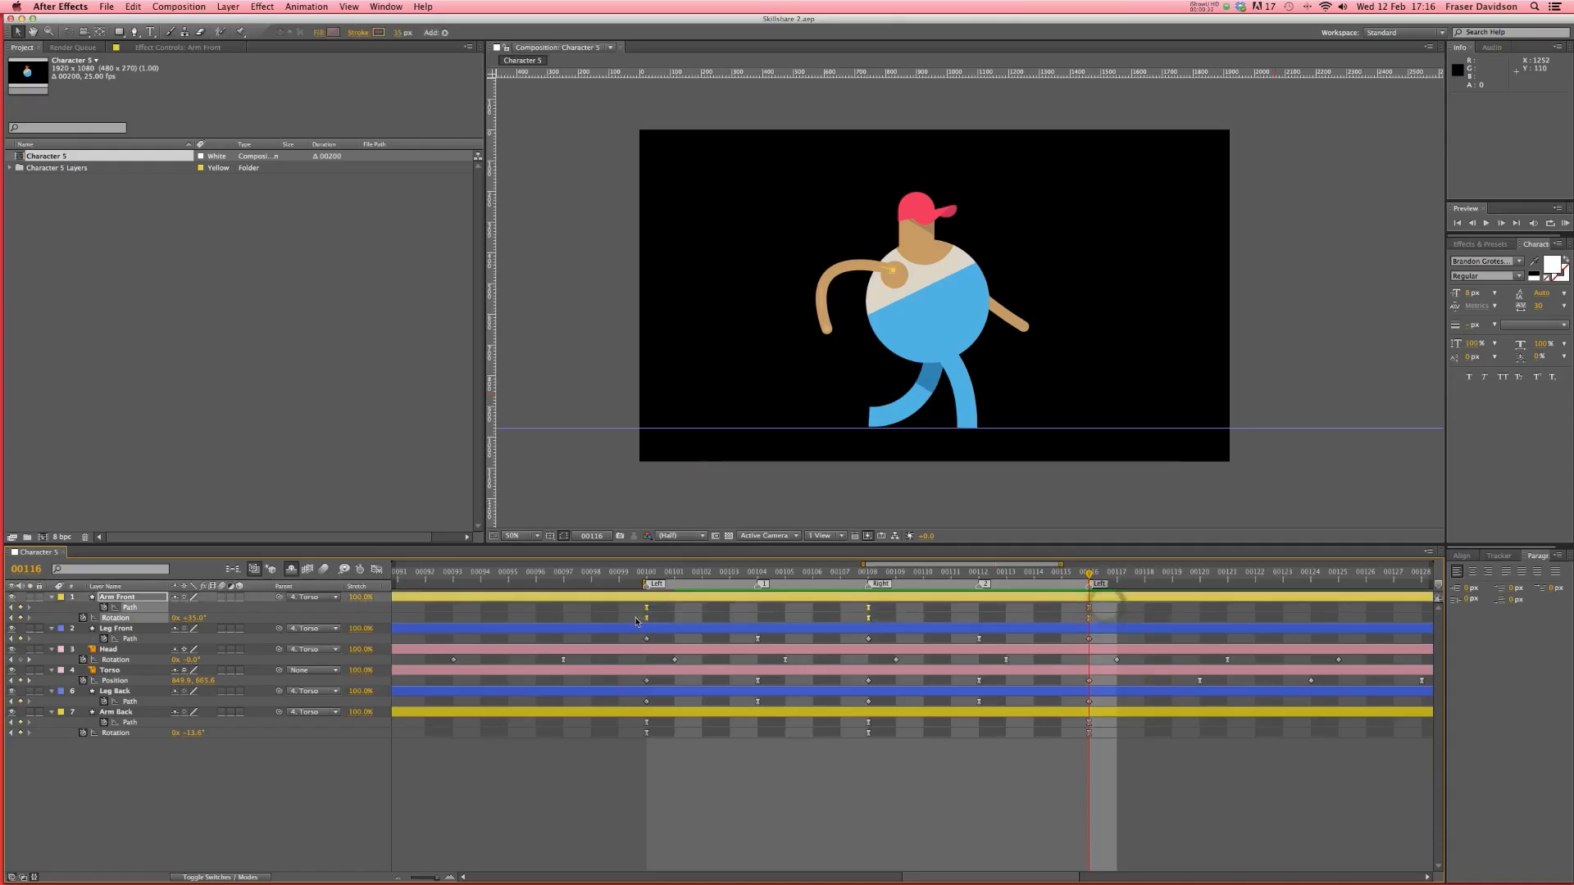
pyautogui.moveTo(1120, 603); pyautogui.dragTo(635, 616)
pyautogui.press('super+c')
pyautogui.press('super+v')
pyautogui.click(400, 879)
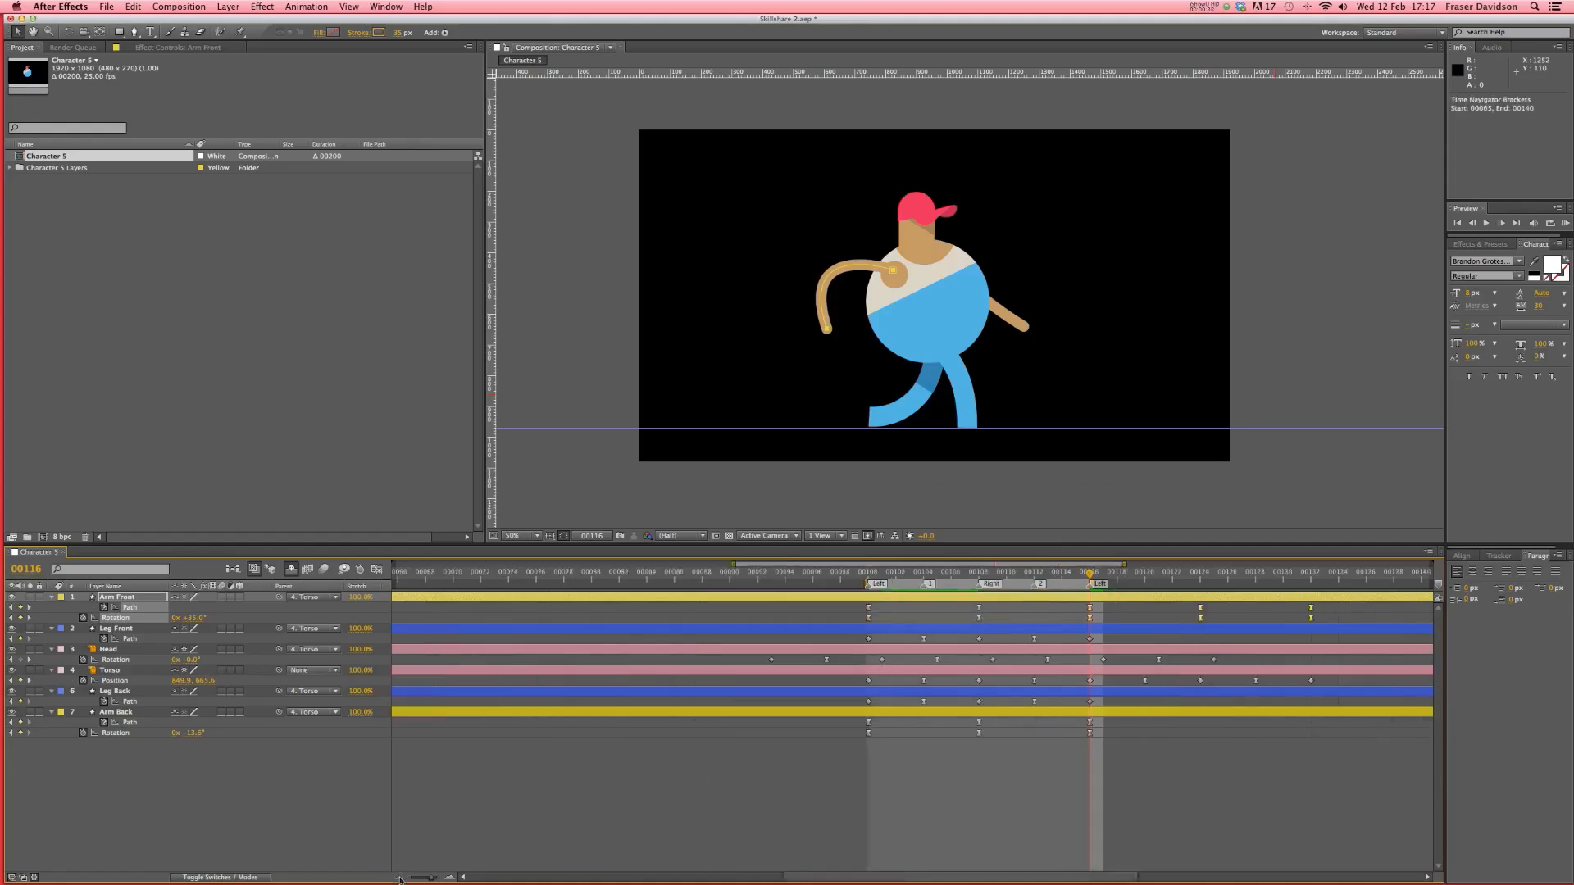
pyautogui.hscroll(3, 1063, 788)
pyautogui.moveTo(1053, 720); pyautogui.dragTo(779, 744)
pyautogui.press('super+c')
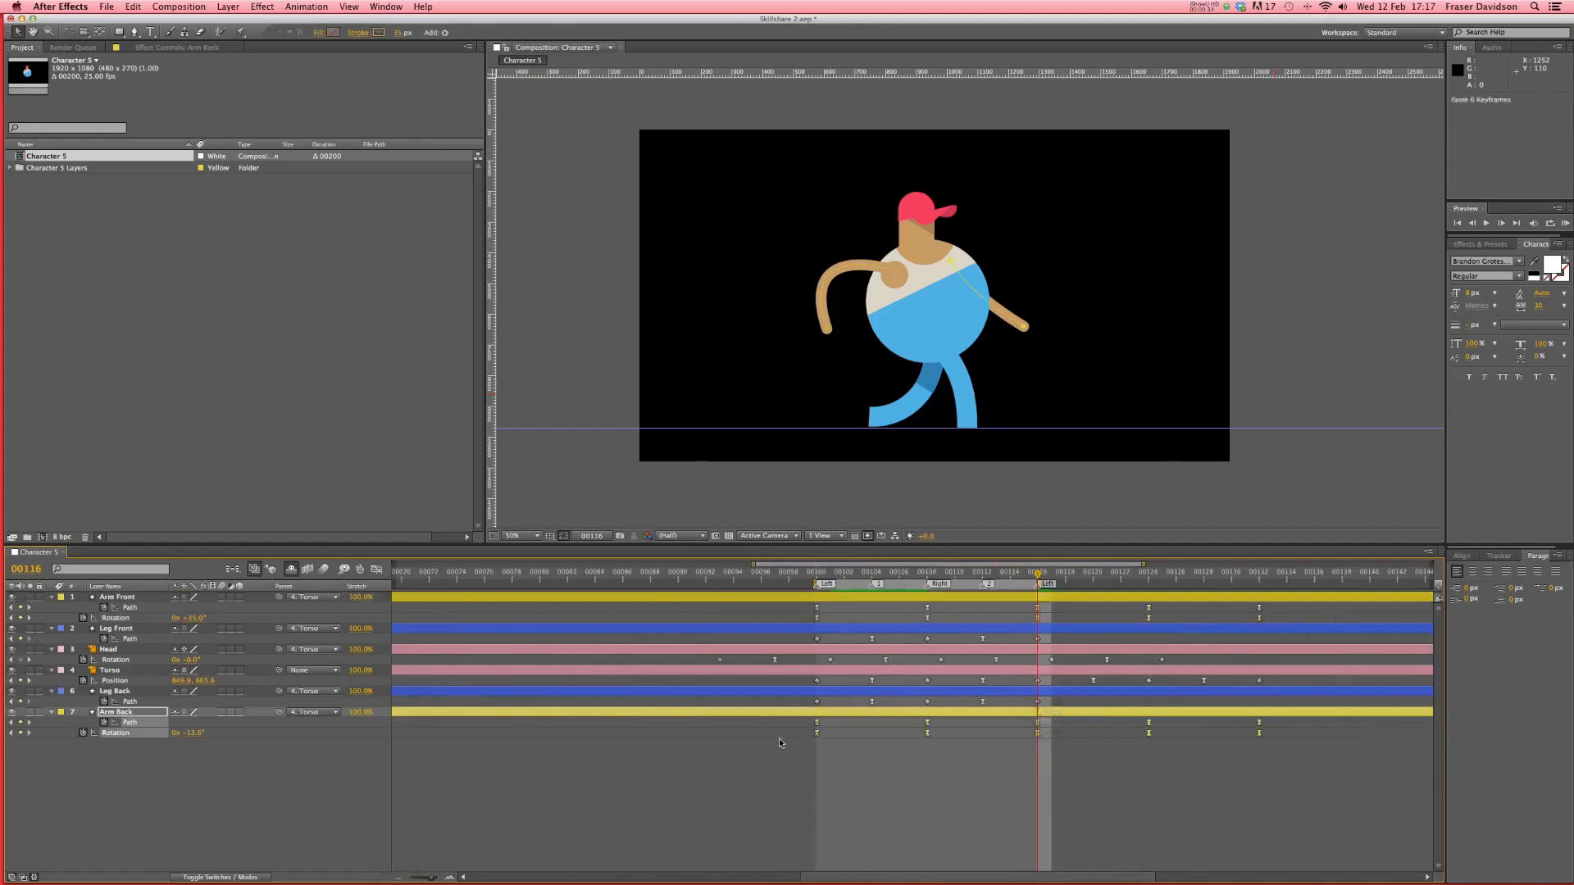
pyautogui.press('super+v')
# - Duplicate the Path keyframes of Leg Back and Leg Front so both leg cycles repeat from frame 116
pyautogui.moveTo(1047, 703); pyautogui.dragTo(802, 706)
pyautogui.press('super+c')
pyautogui.press('super+v')
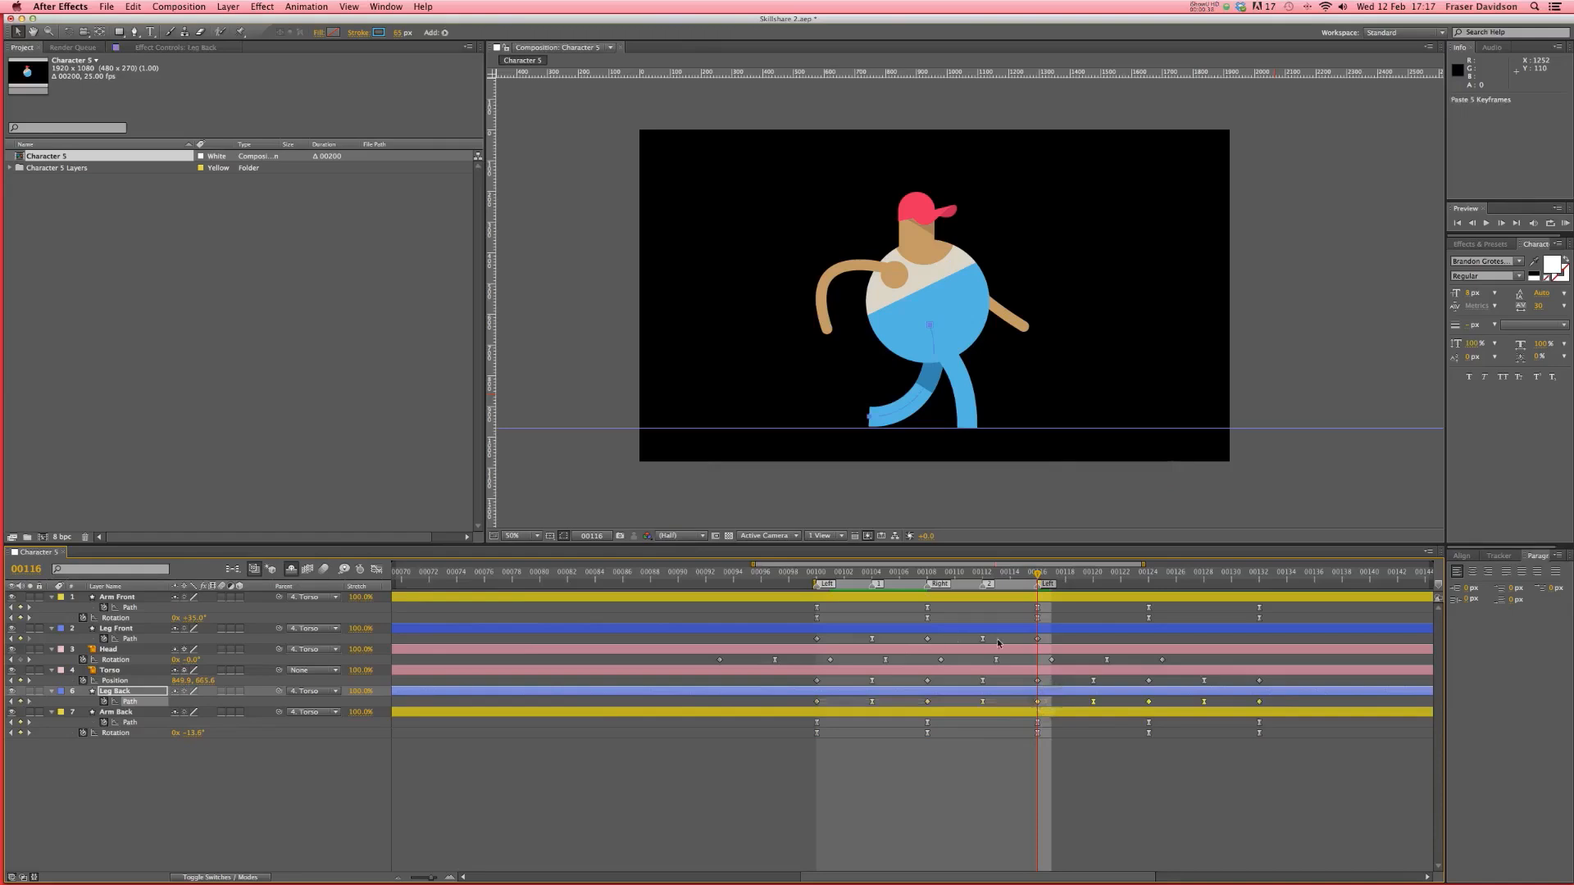
pyautogui.moveTo(1054, 641); pyautogui.dragTo(796, 642)
pyautogui.press('super+c')
pyautogui.click(1105, 831)
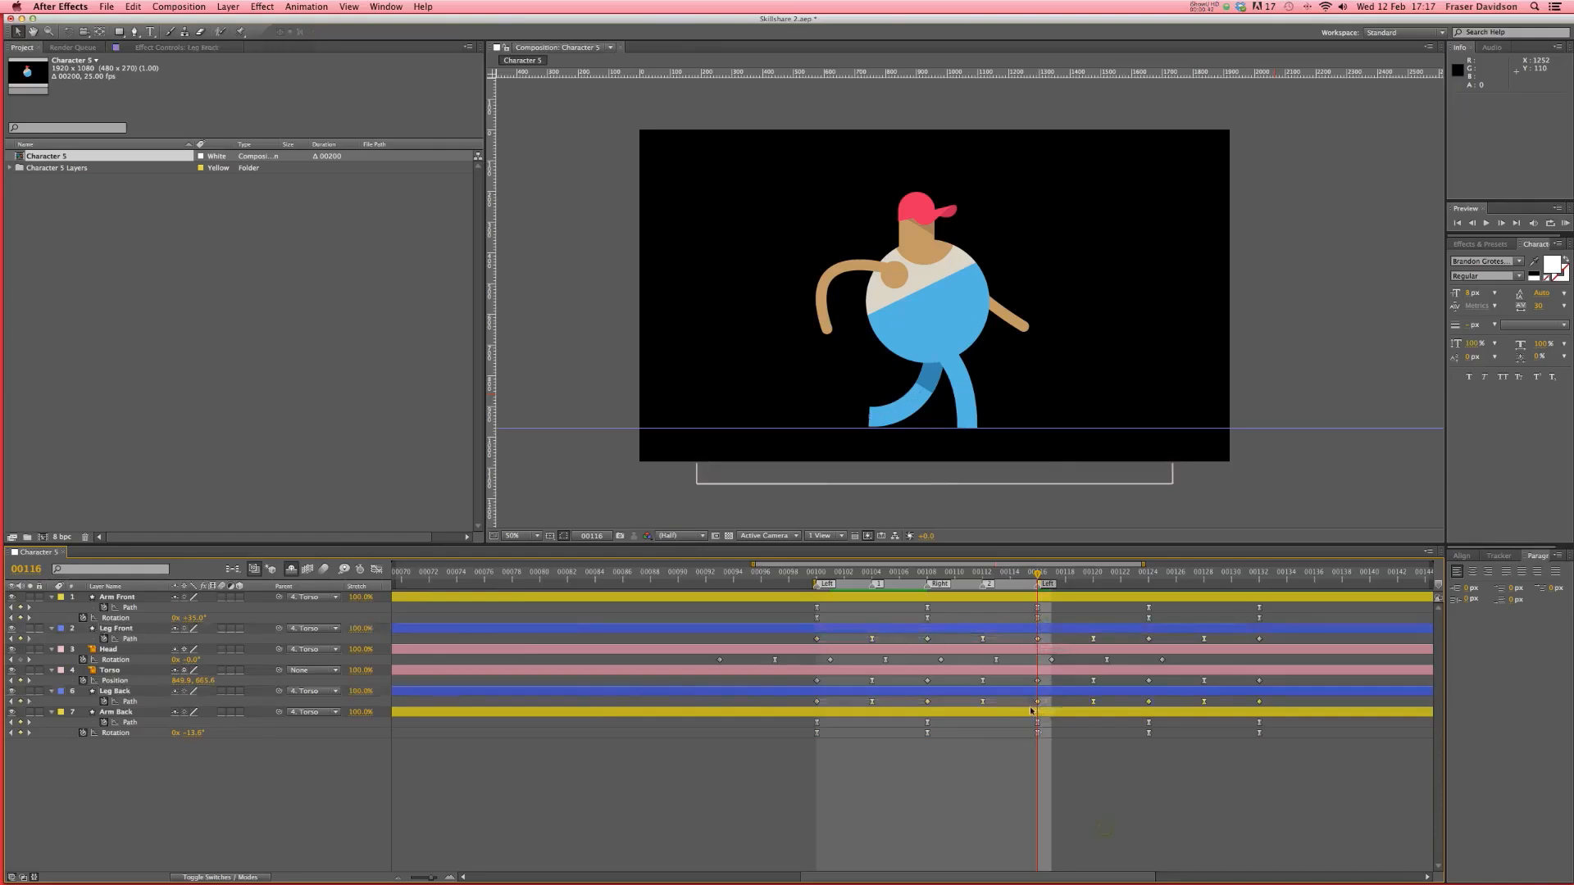
pyautogui.click(1098, 671)
pyautogui.keyDown('shift'); pyautogui.click(1098, 651); pyautogui.keyUp('shift')
pyautogui.click(1090, 781)
# - Shift the Arm Front and Arm Back layers 13 frames earlier in time and play a RAM preview of the offset
pyautogui.click(998, 598)
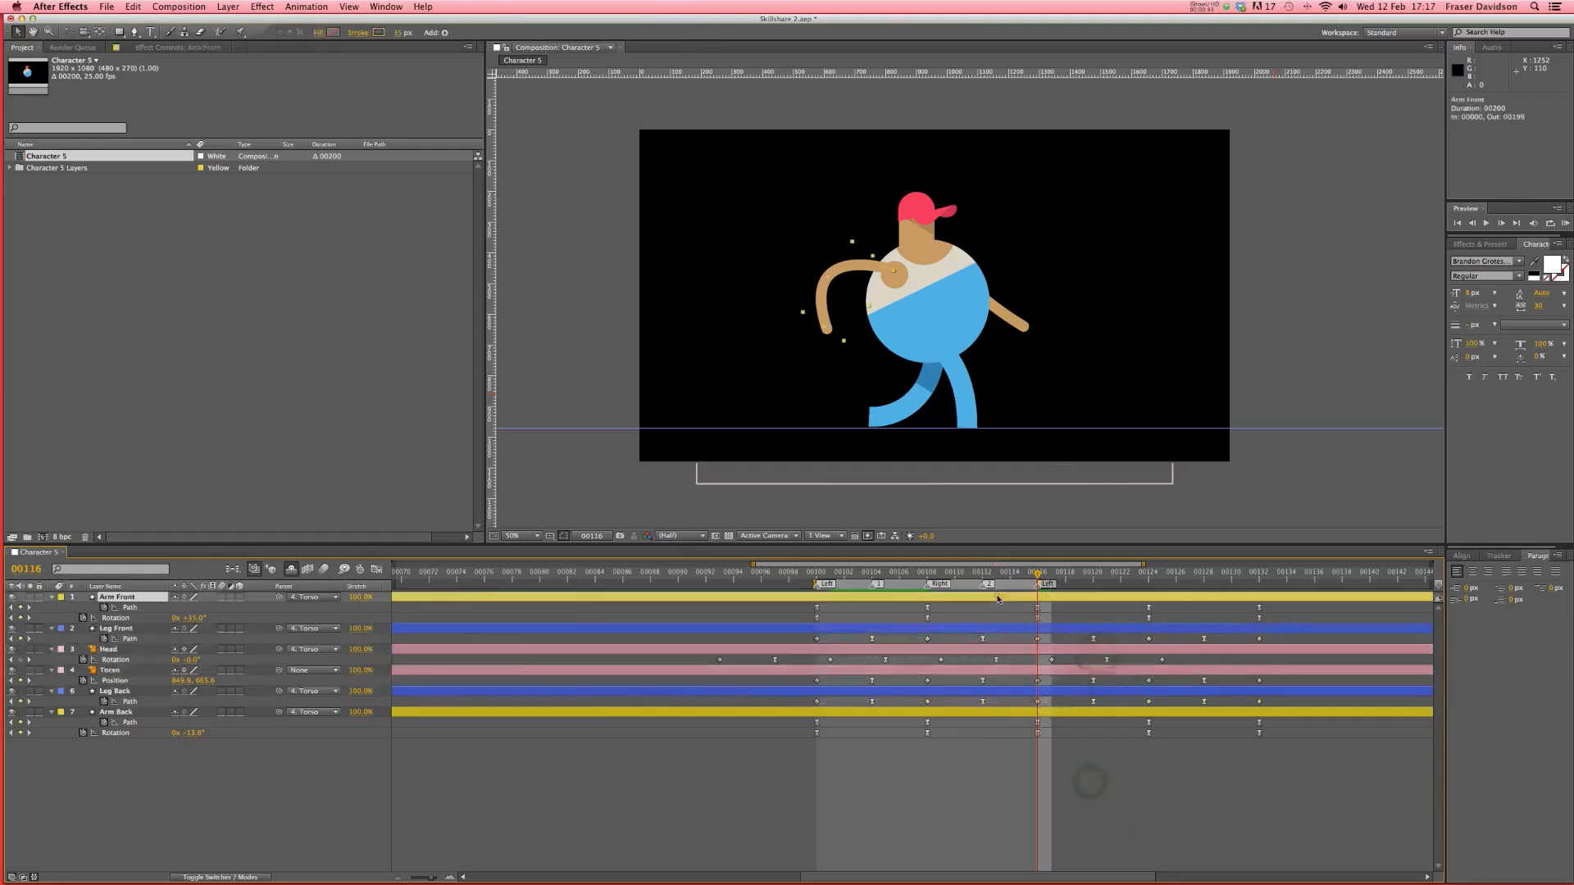
pyautogui.keyDown('shift'); pyautogui.click(982, 712); pyautogui.keyUp('shift')
pyautogui.moveTo(982, 712); pyautogui.dragTo(807, 715)
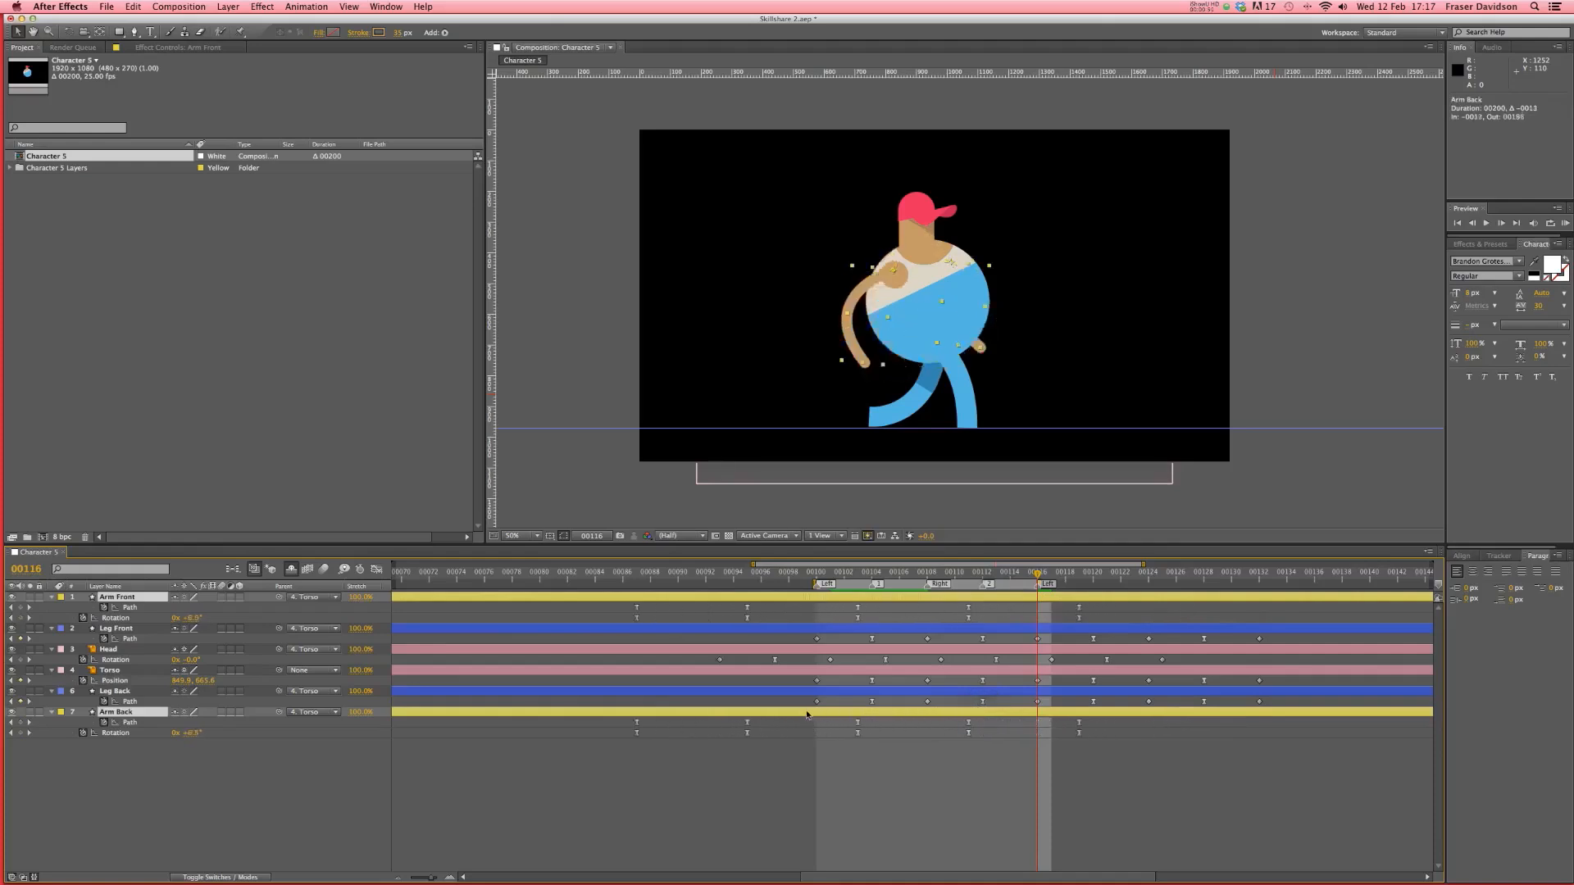
pyautogui.click(988, 769)
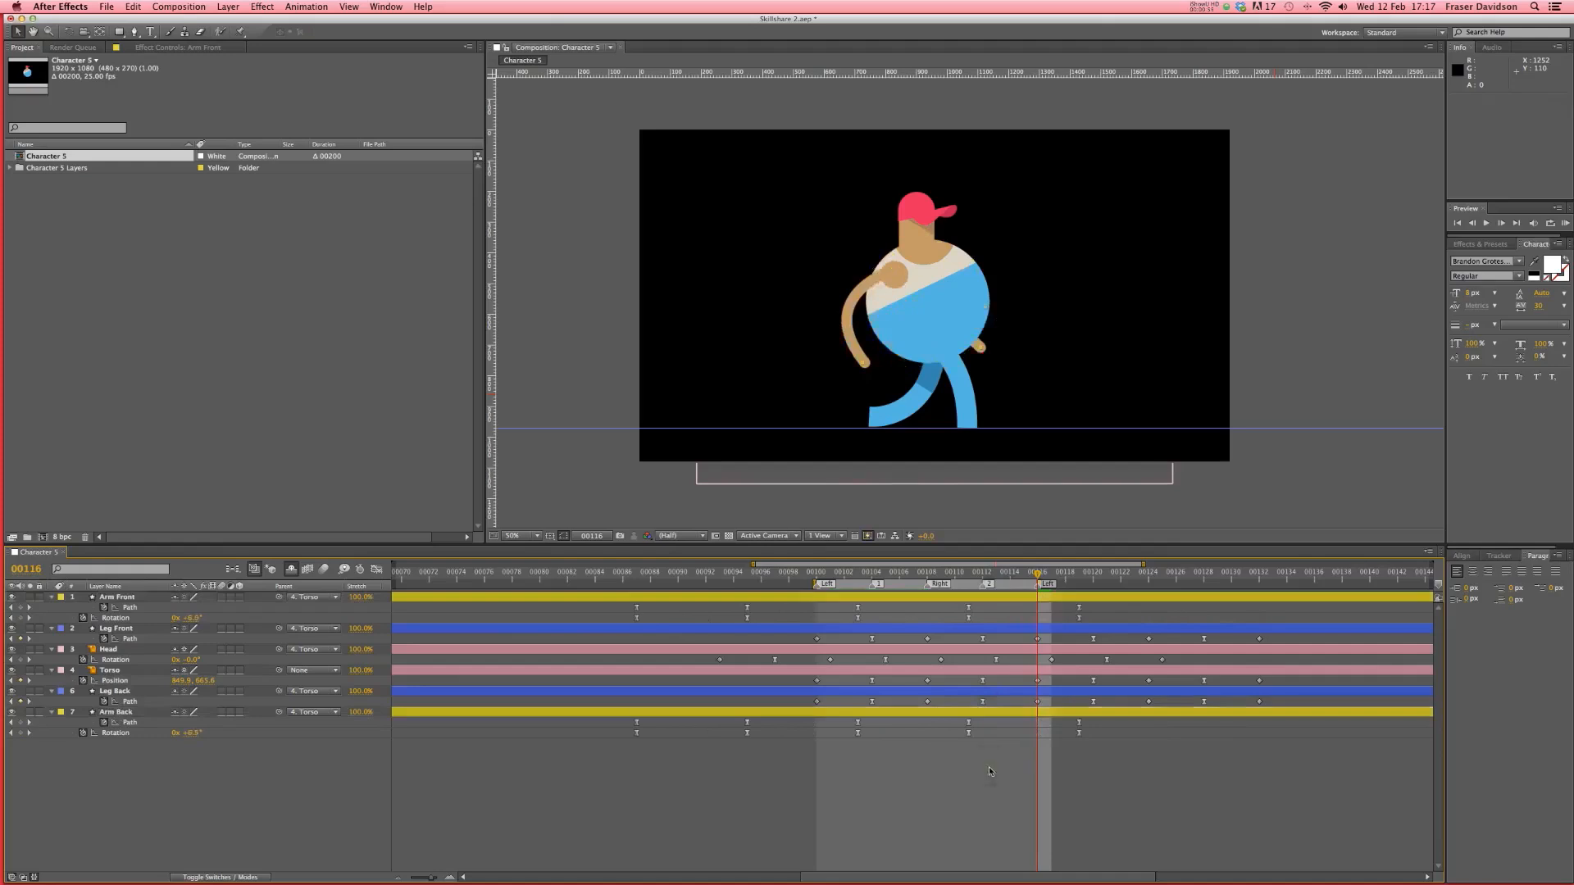
pyautogui.click(1568, 227)
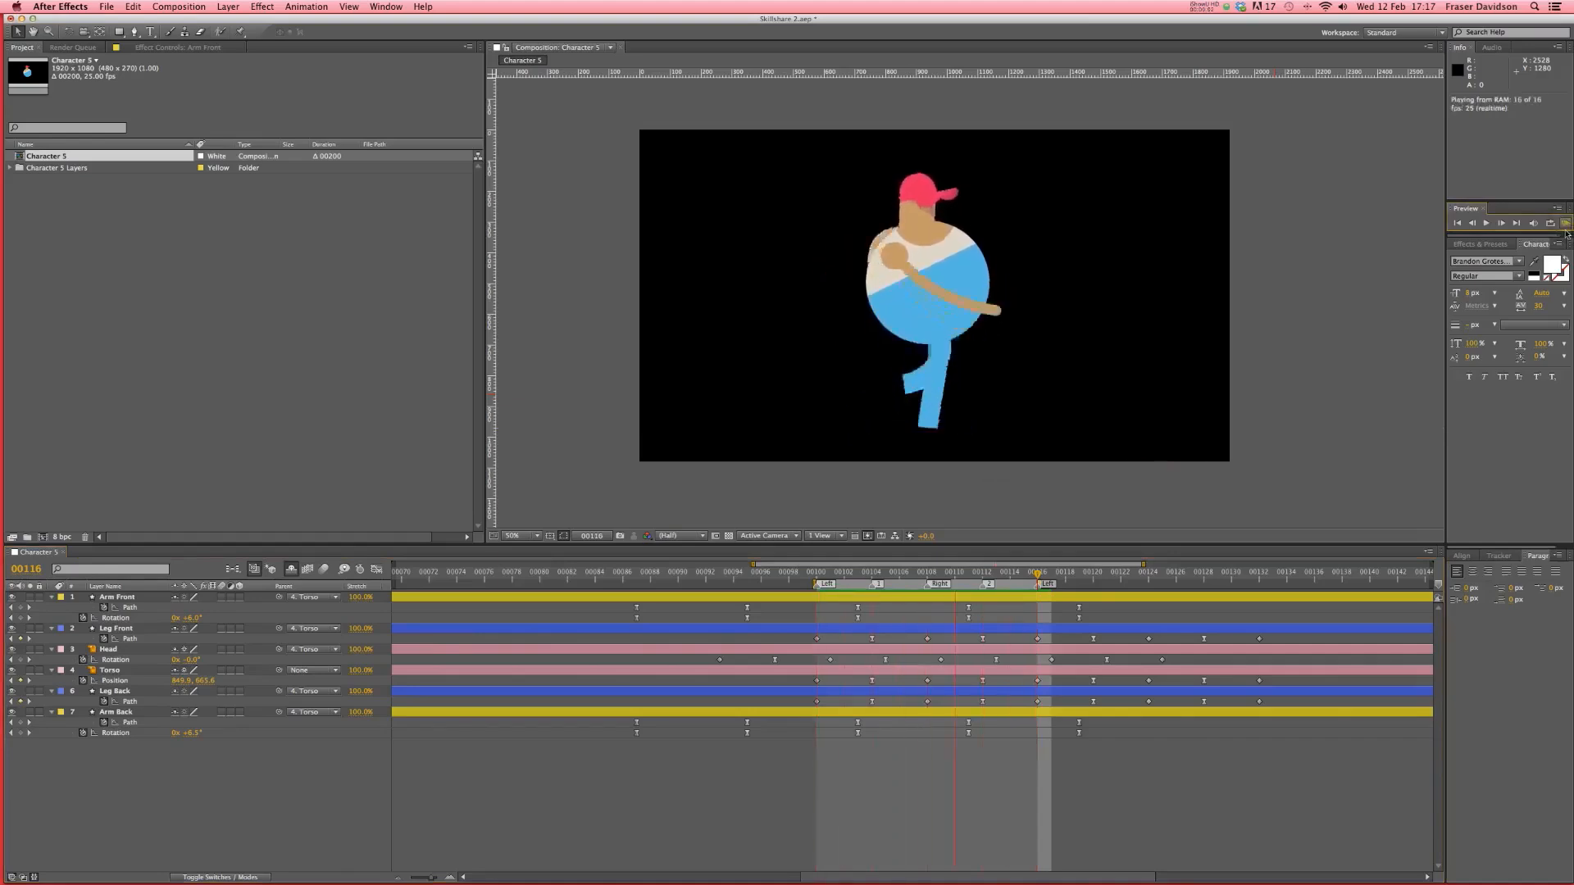
pyautogui.click(1007, 780)
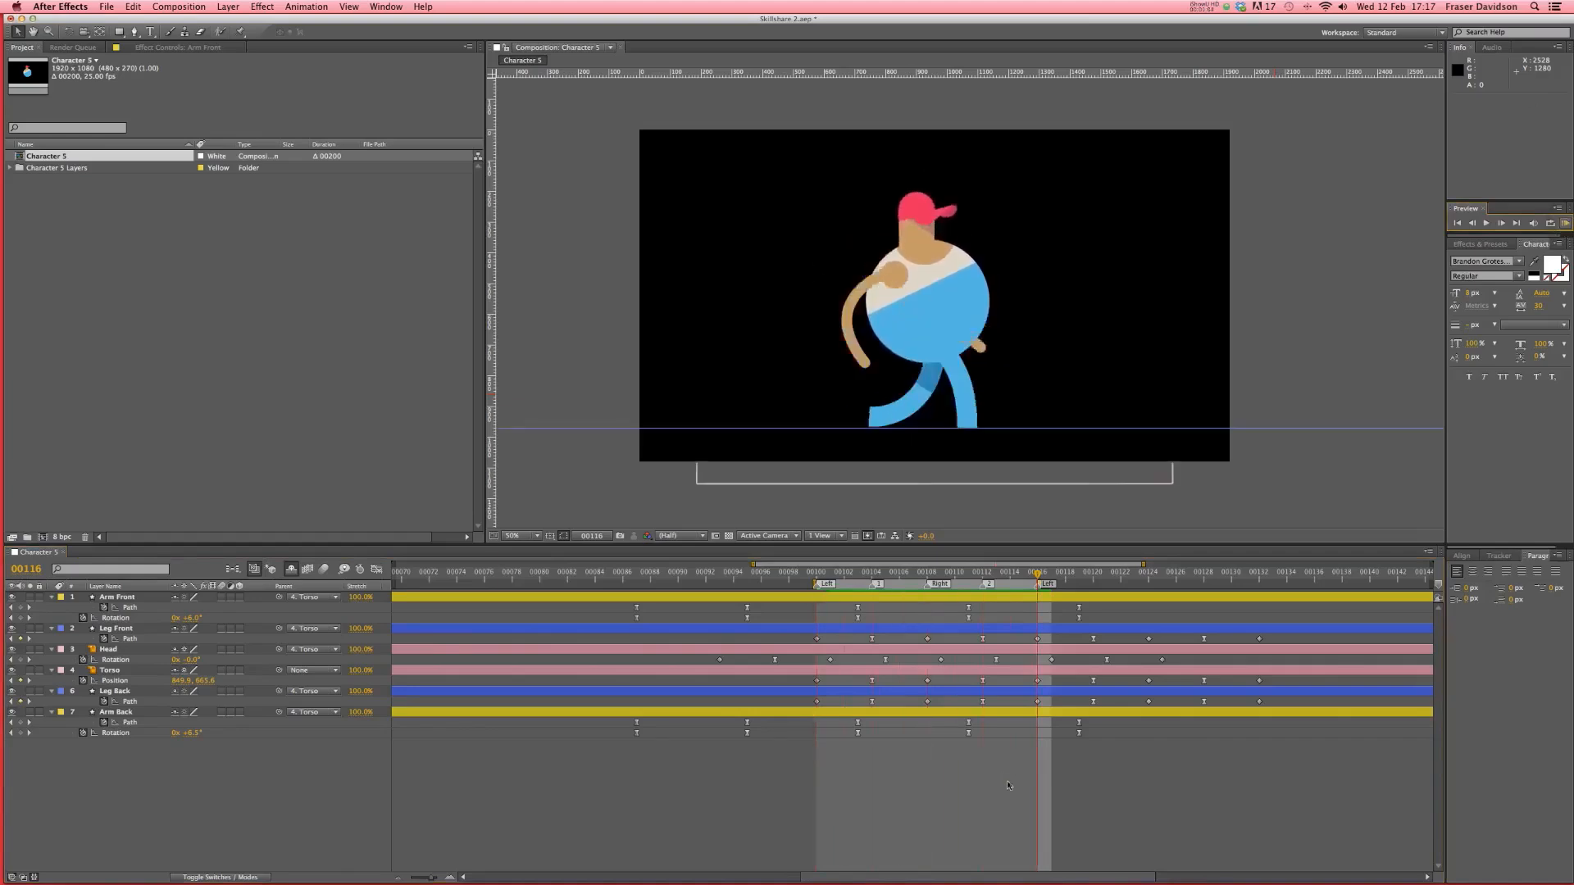
# - Move the Arm Front and Arm Back layers about 3 frames later and play a RAM preview of the new timing
pyautogui.click(1001, 717)
pyautogui.keyDown('shift'); pyautogui.click(1002, 599); pyautogui.keyUp('shift')
pyautogui.moveTo(1002, 598); pyautogui.dragTo(1050, 604)
pyautogui.click(1564, 223)
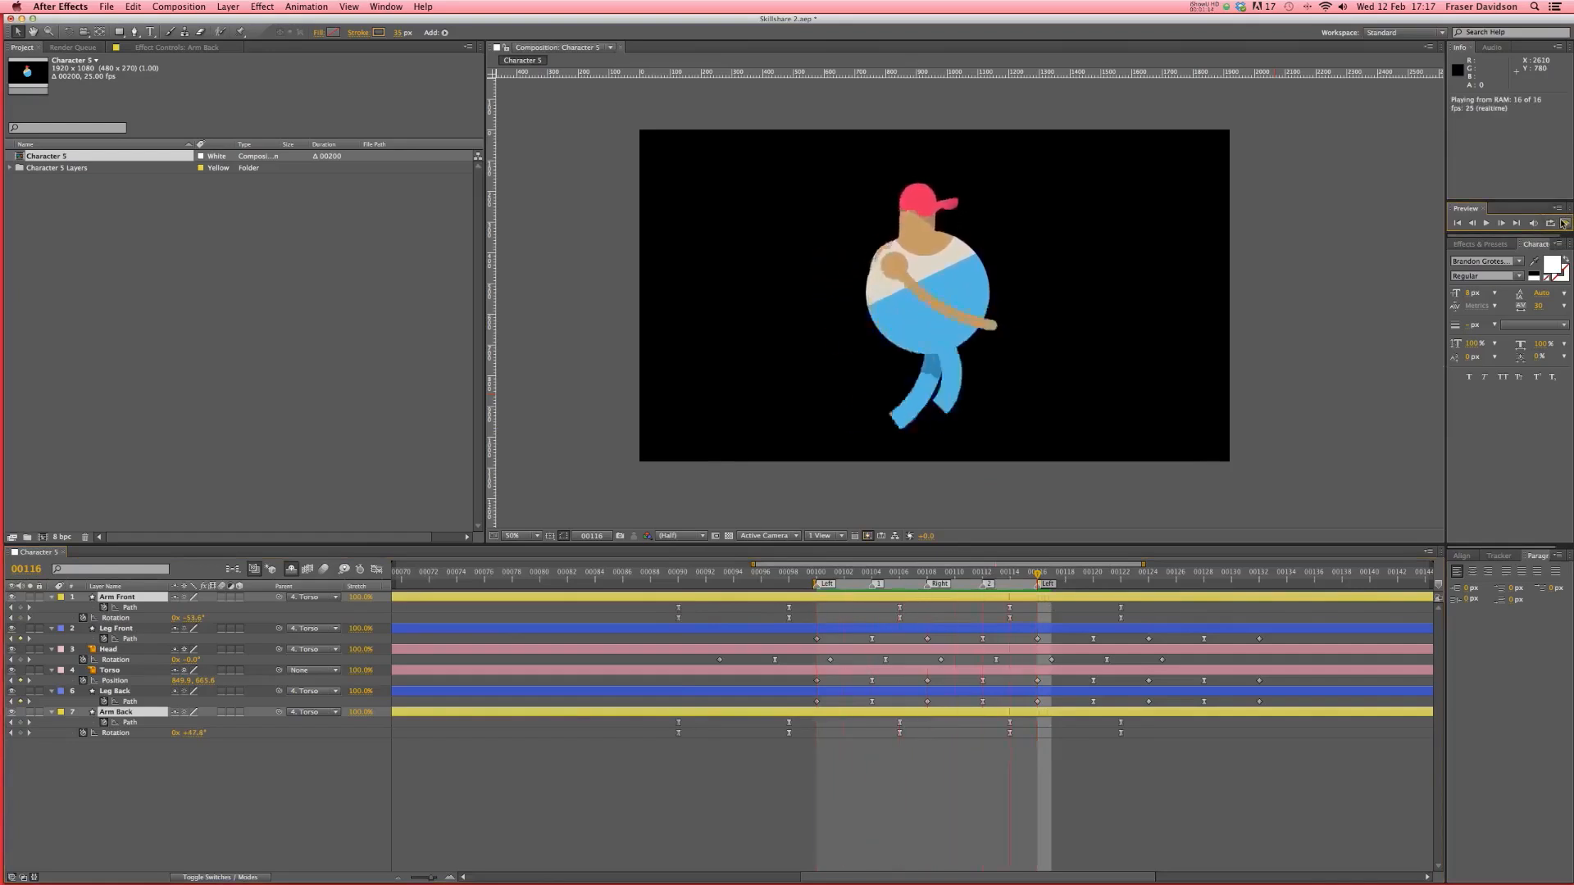
pyautogui.press('space')
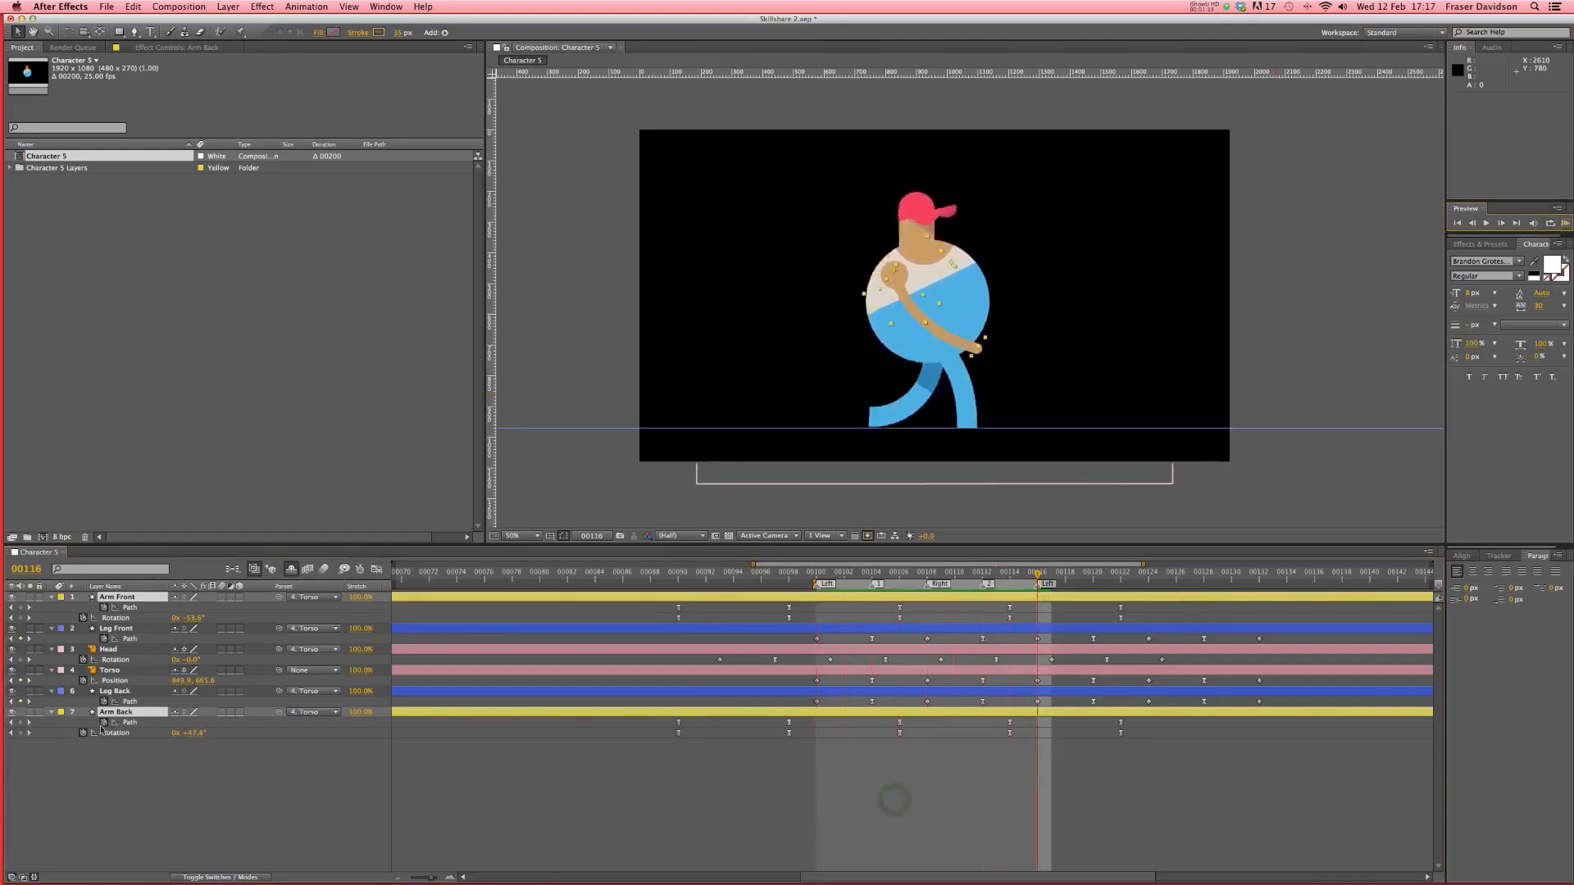
# - Shift the Path keyframes of Arm Front and Arm Back 2 frames later and play a RAM preview
pyautogui.click(134, 722)
pyautogui.keyDown('shift'); pyautogui.click(129, 608); pyautogui.keyUp('shift')
pyautogui.moveTo(792, 610); pyautogui.dragTo(815, 611)
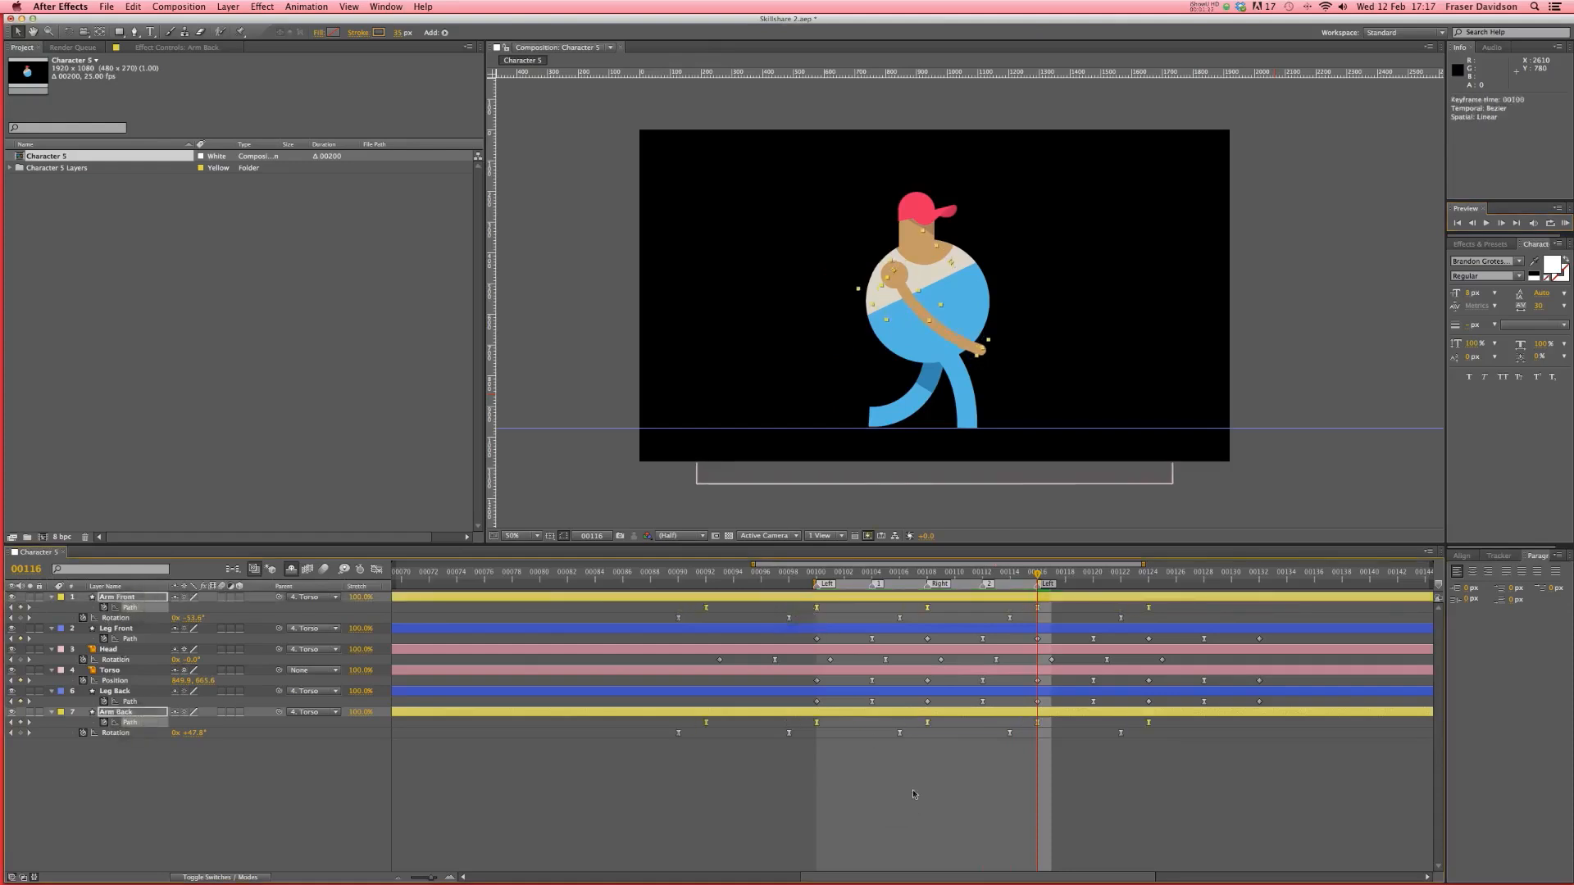
pyautogui.click(934, 811)
pyautogui.click(1568, 226)
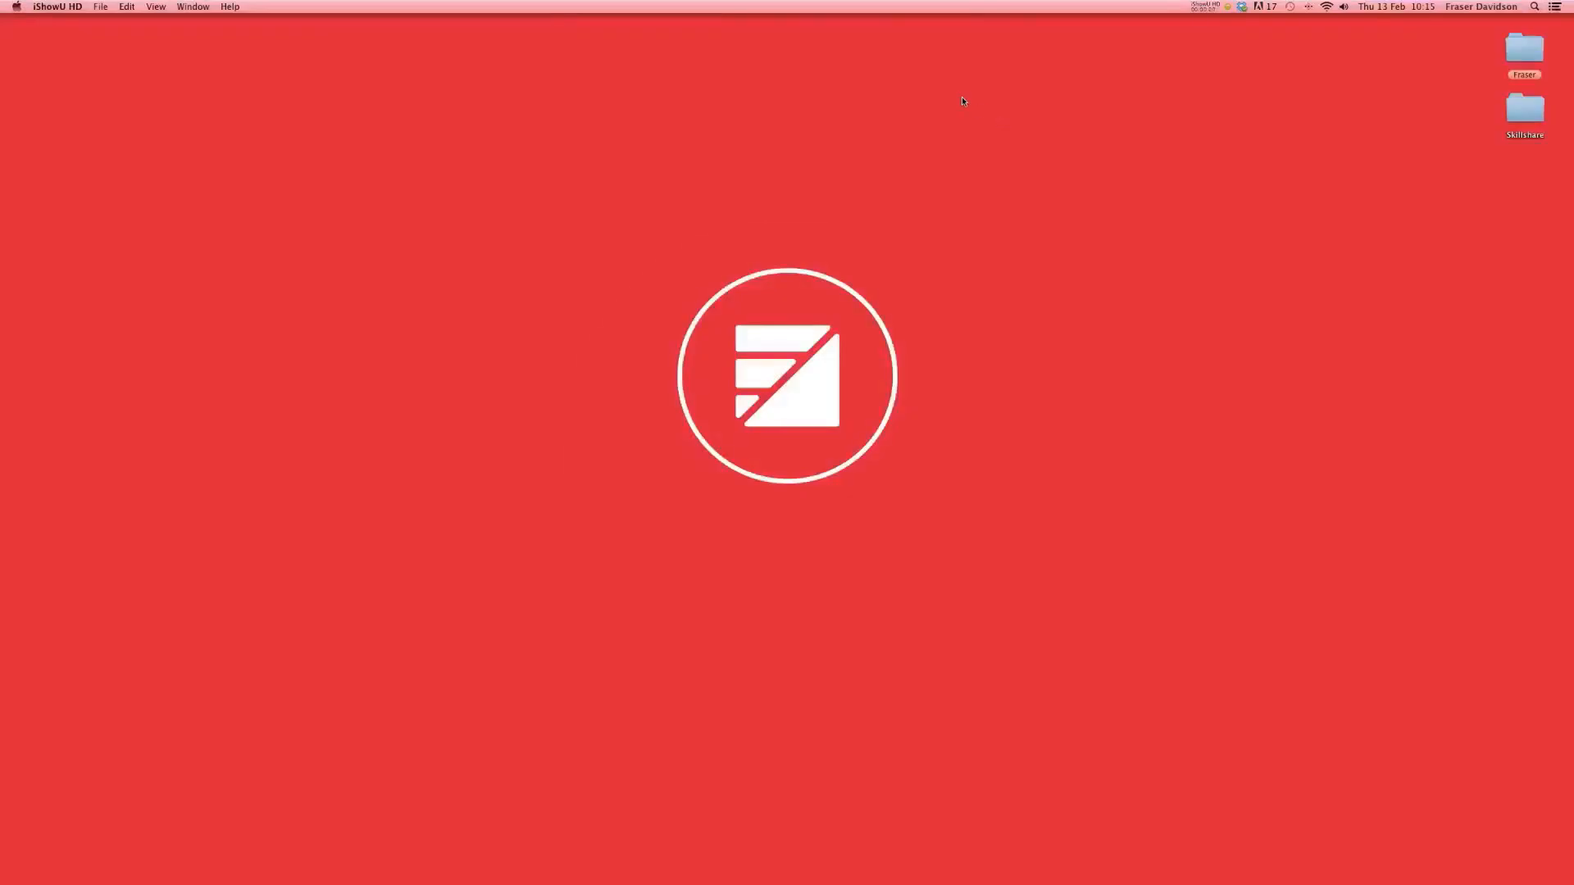
# - Switch to After Effects with the Skillshare 2.aep project and preview the walk cycle
pyautogui.moveTo(1103, 870)
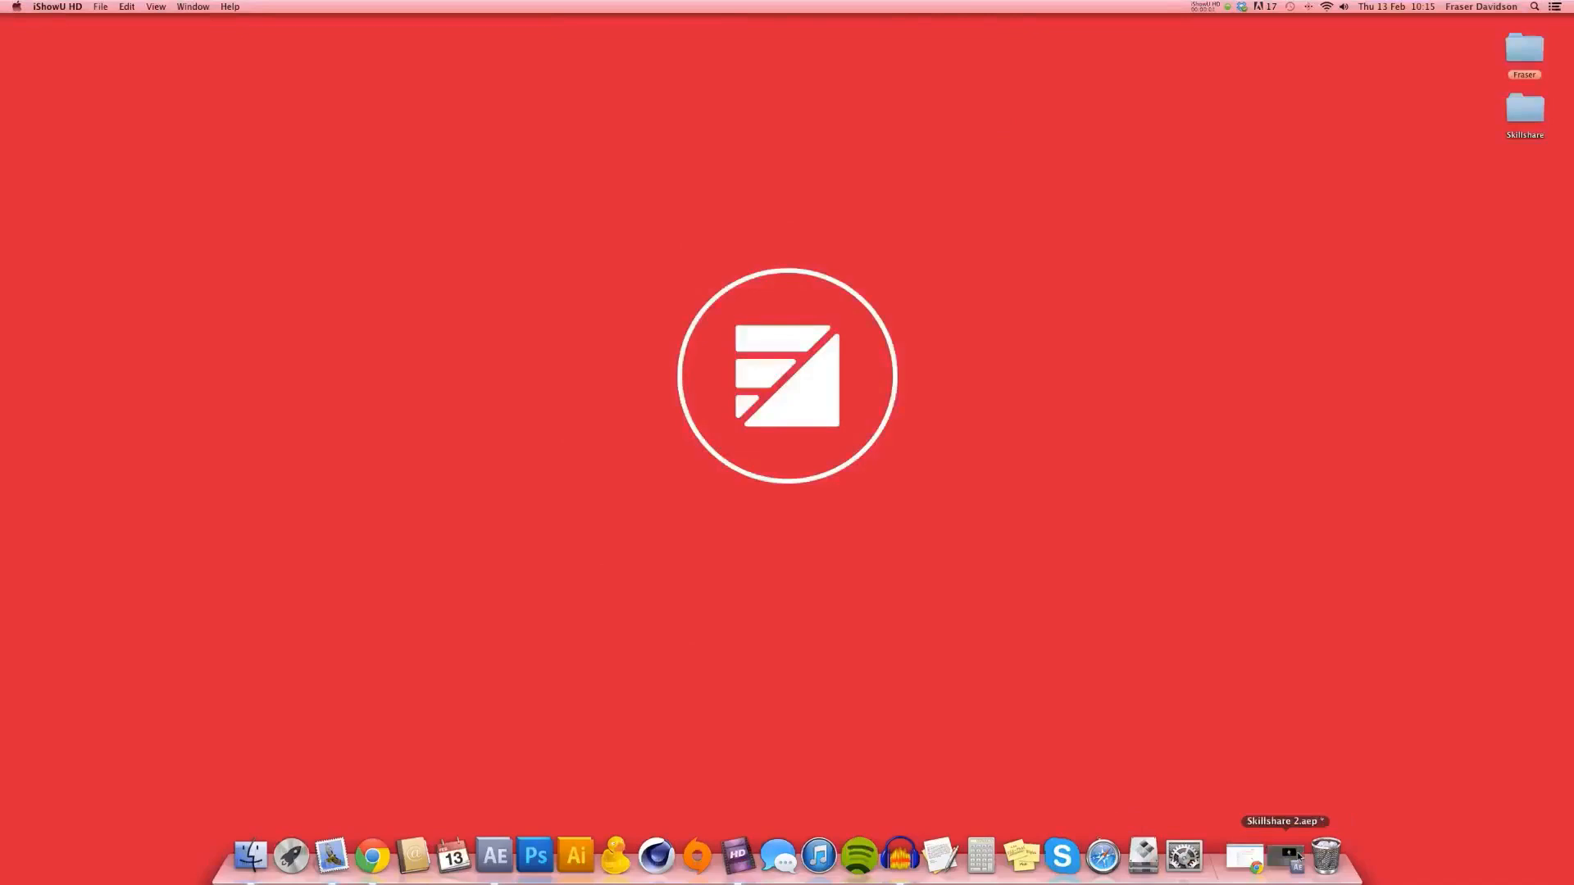
pyautogui.click(1299, 856)
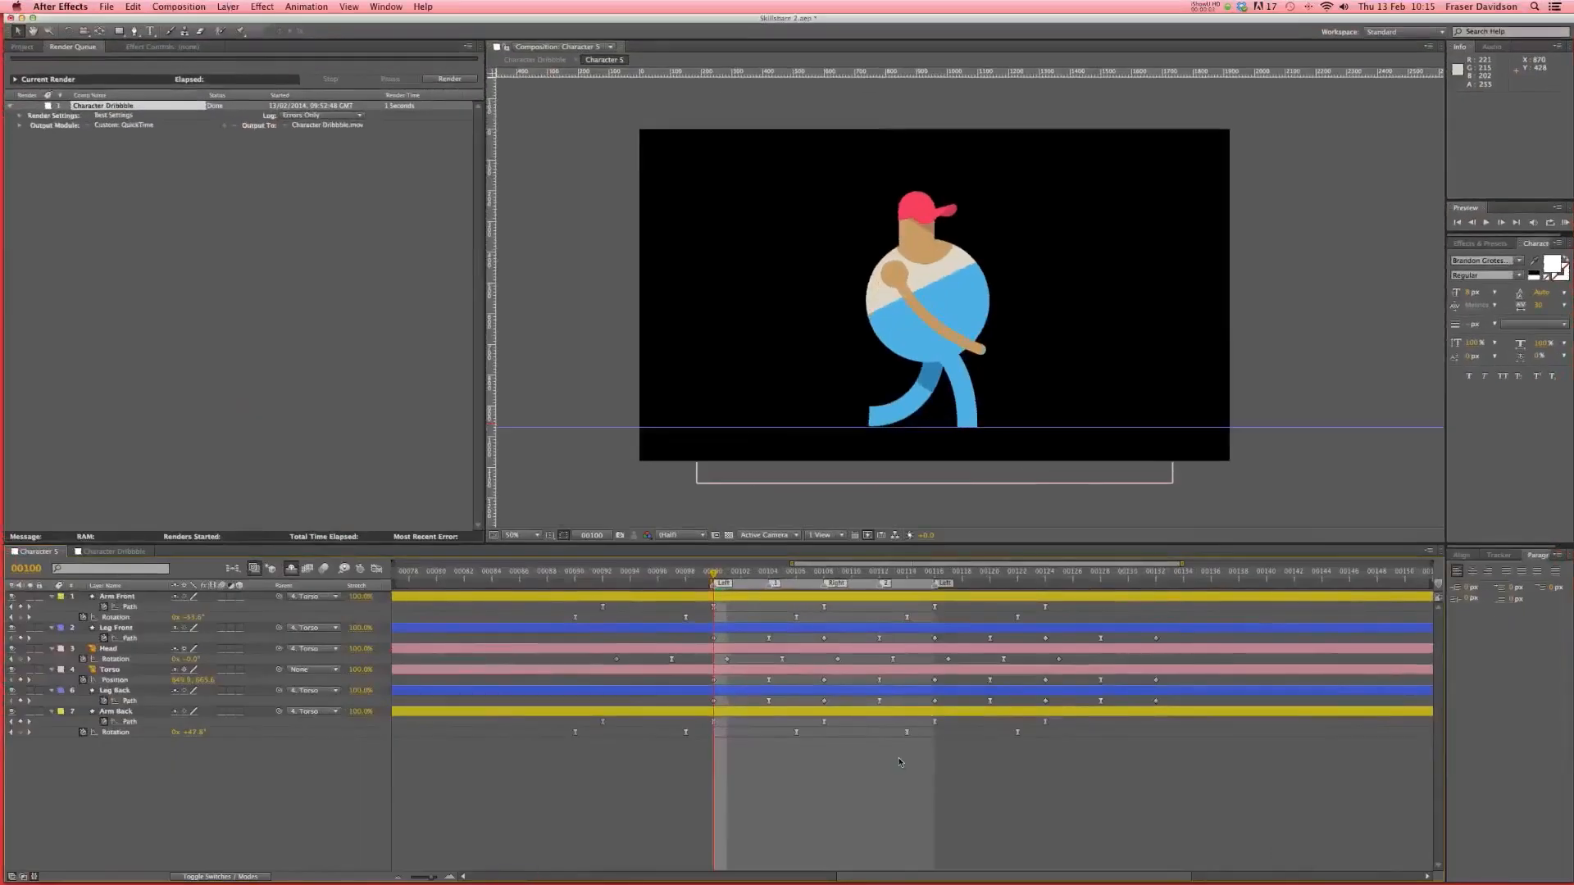
pyautogui.press('space')
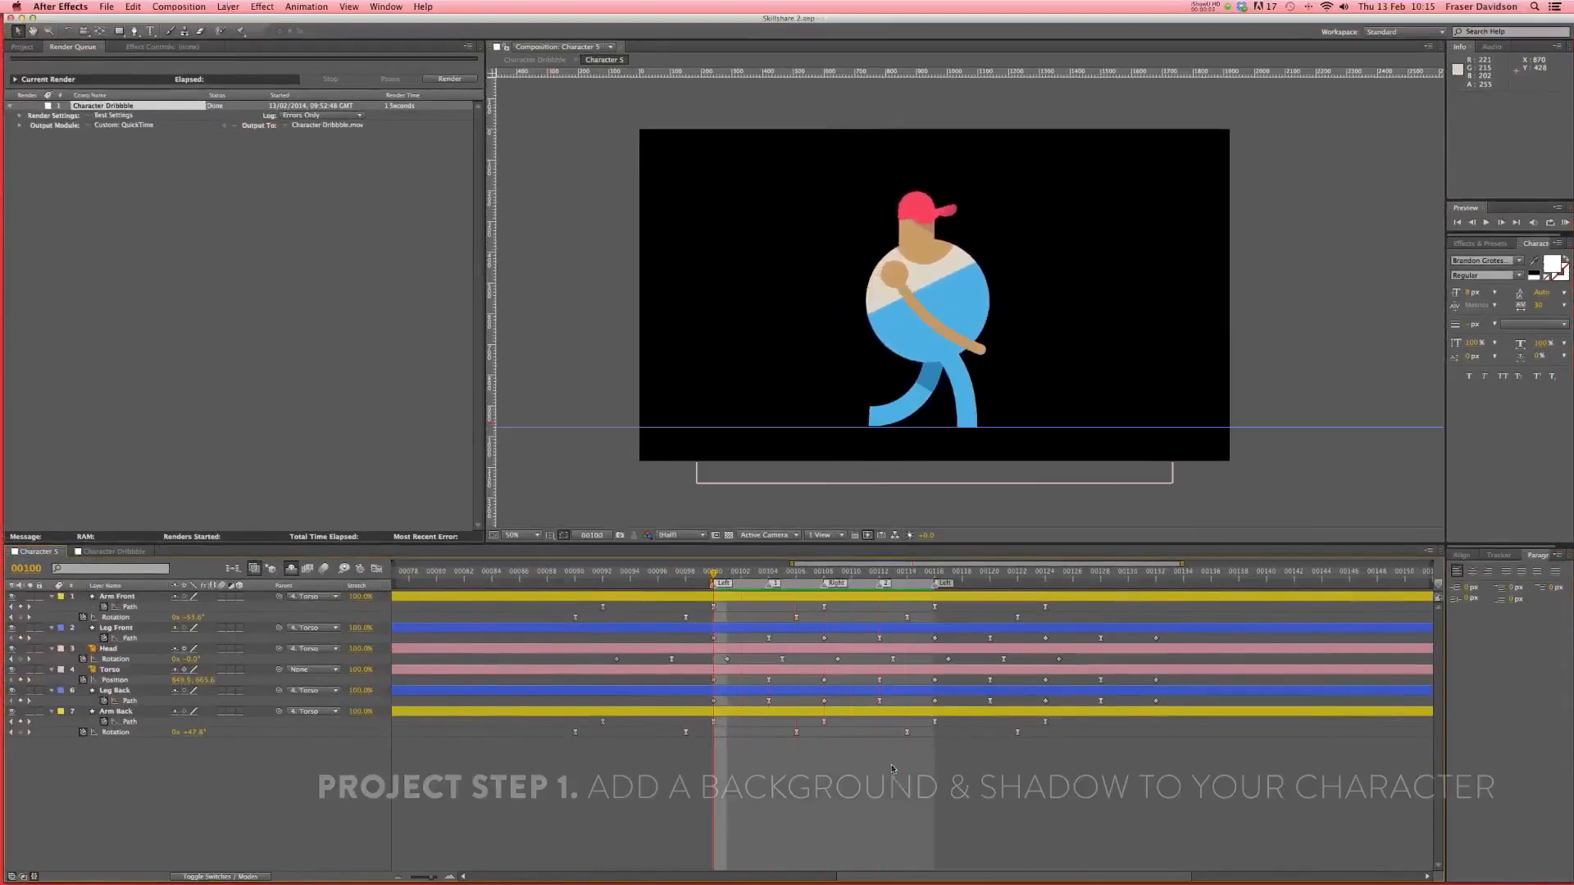
# - Add a turquoise-green solid layer at the full composition size of 1920 × 1080 px
pyautogui.click(226, 8)
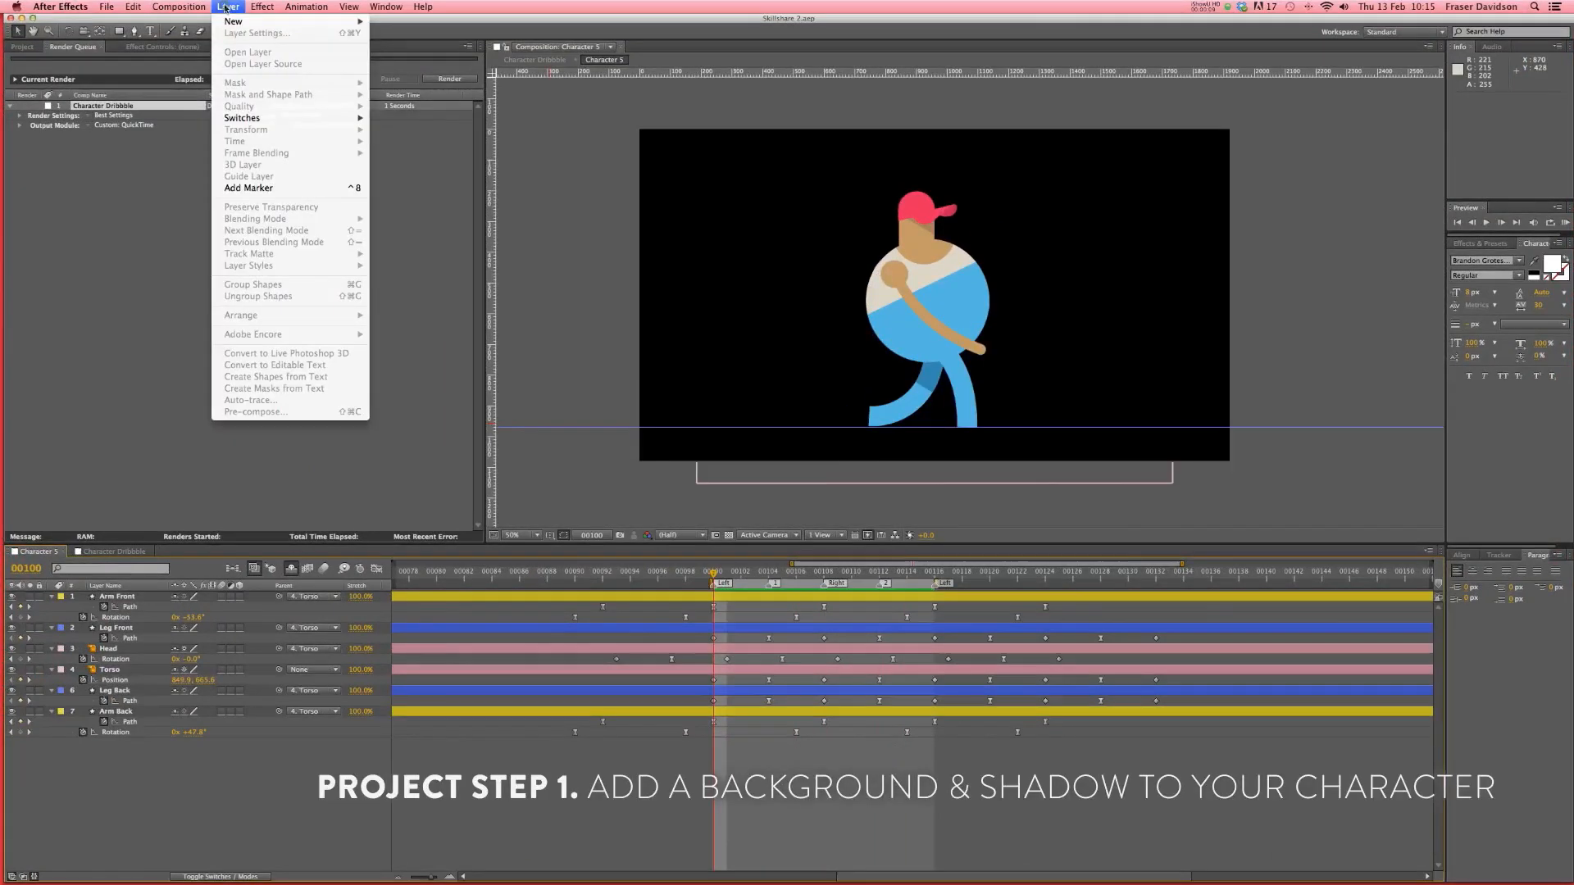
pyautogui.moveTo(363, 23)
pyautogui.moveTo(312, 21)
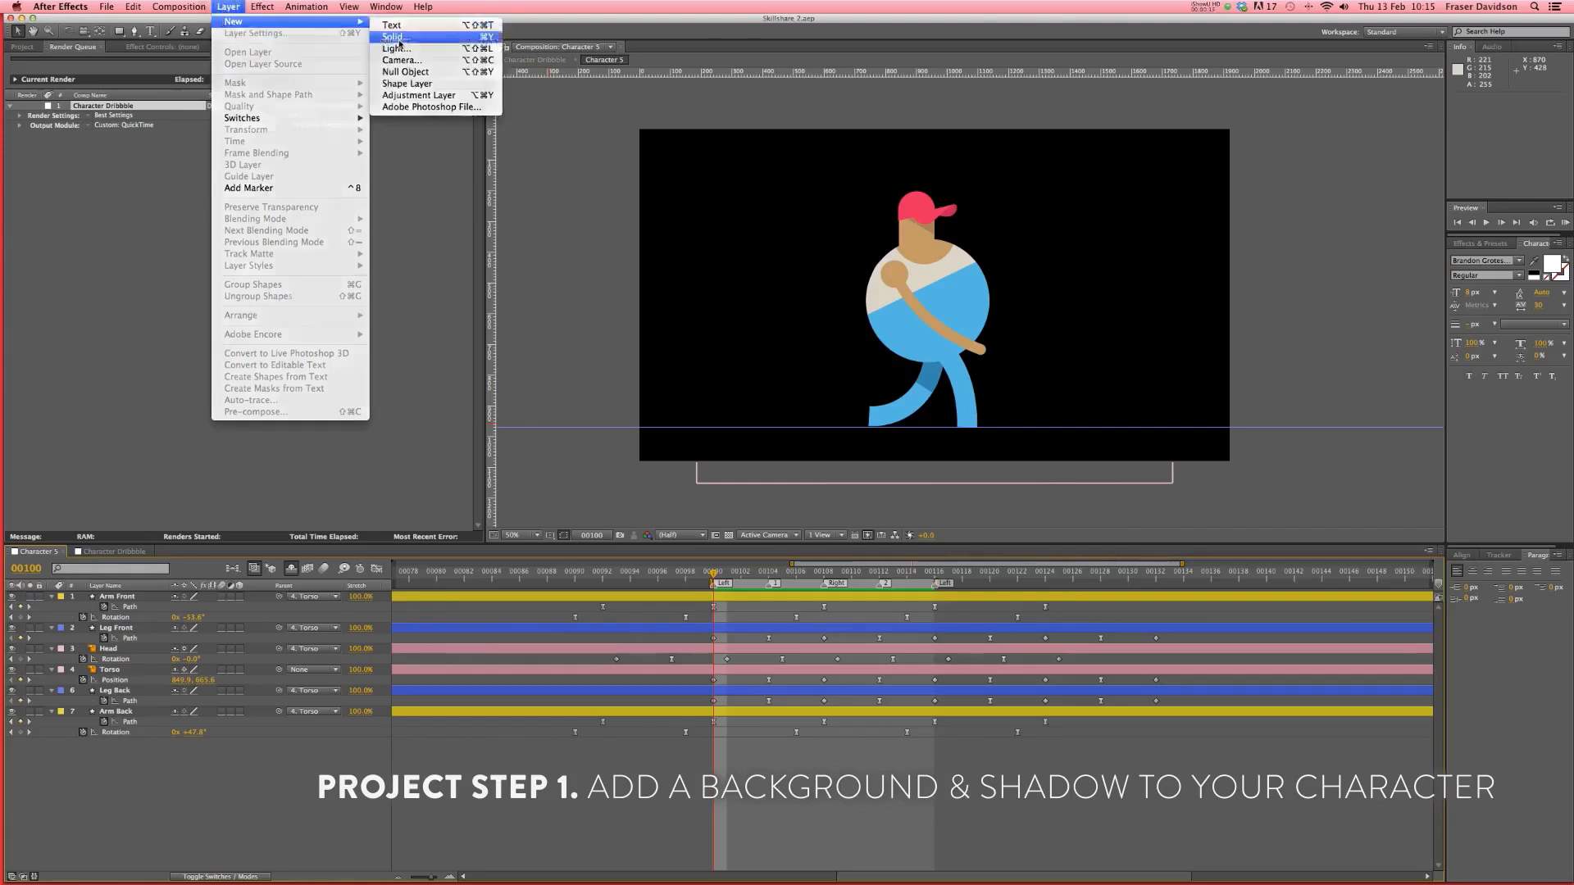
pyautogui.click(395, 37)
pyautogui.click(1097, 602)
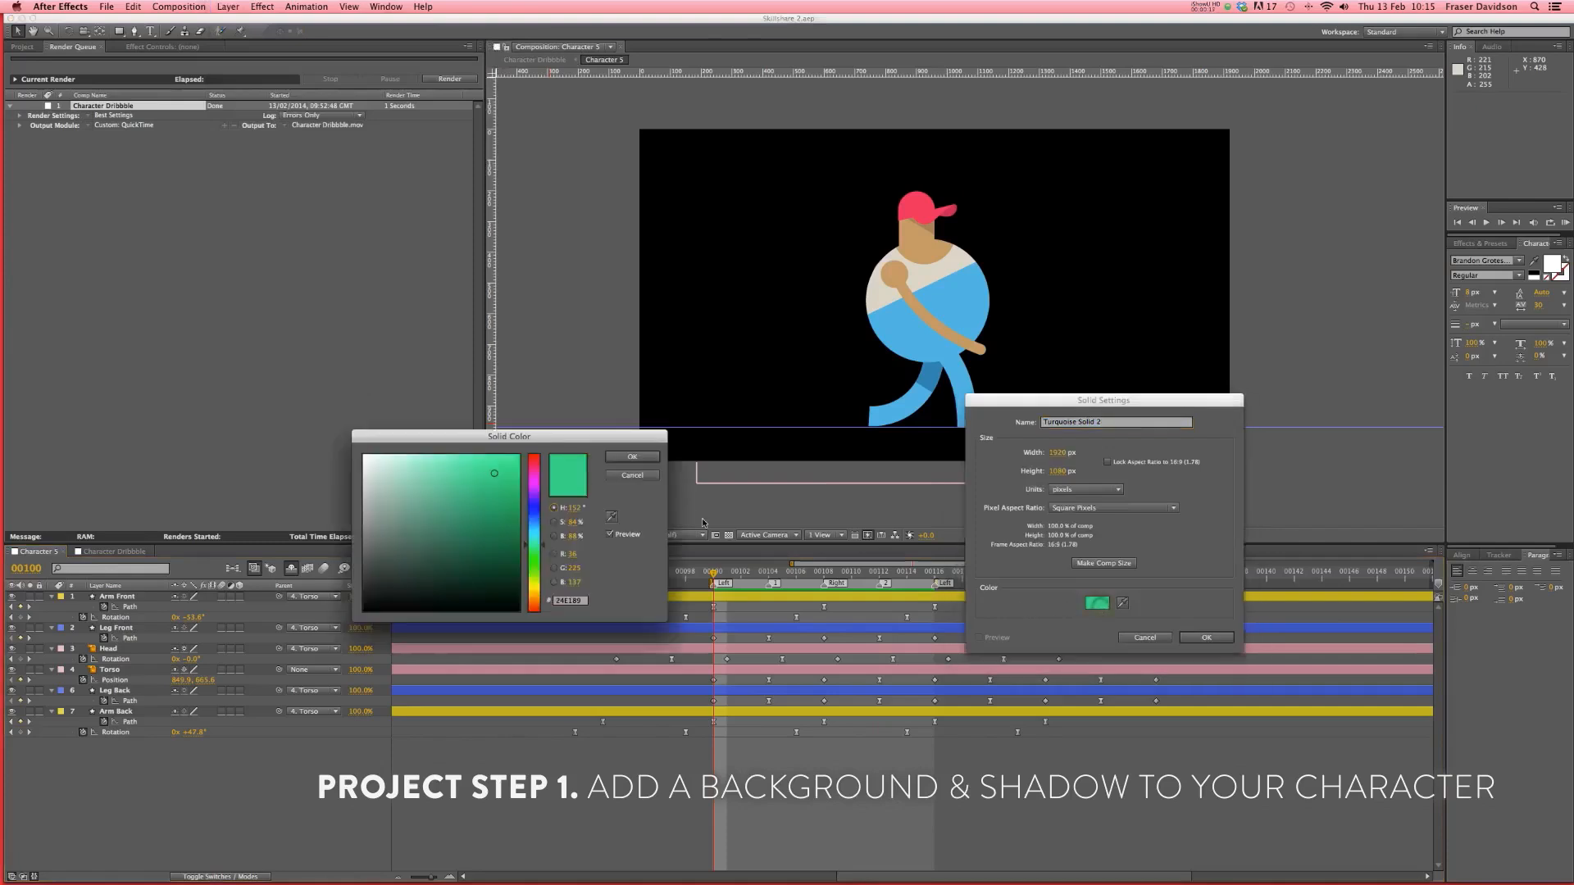
pyautogui.click(632, 457)
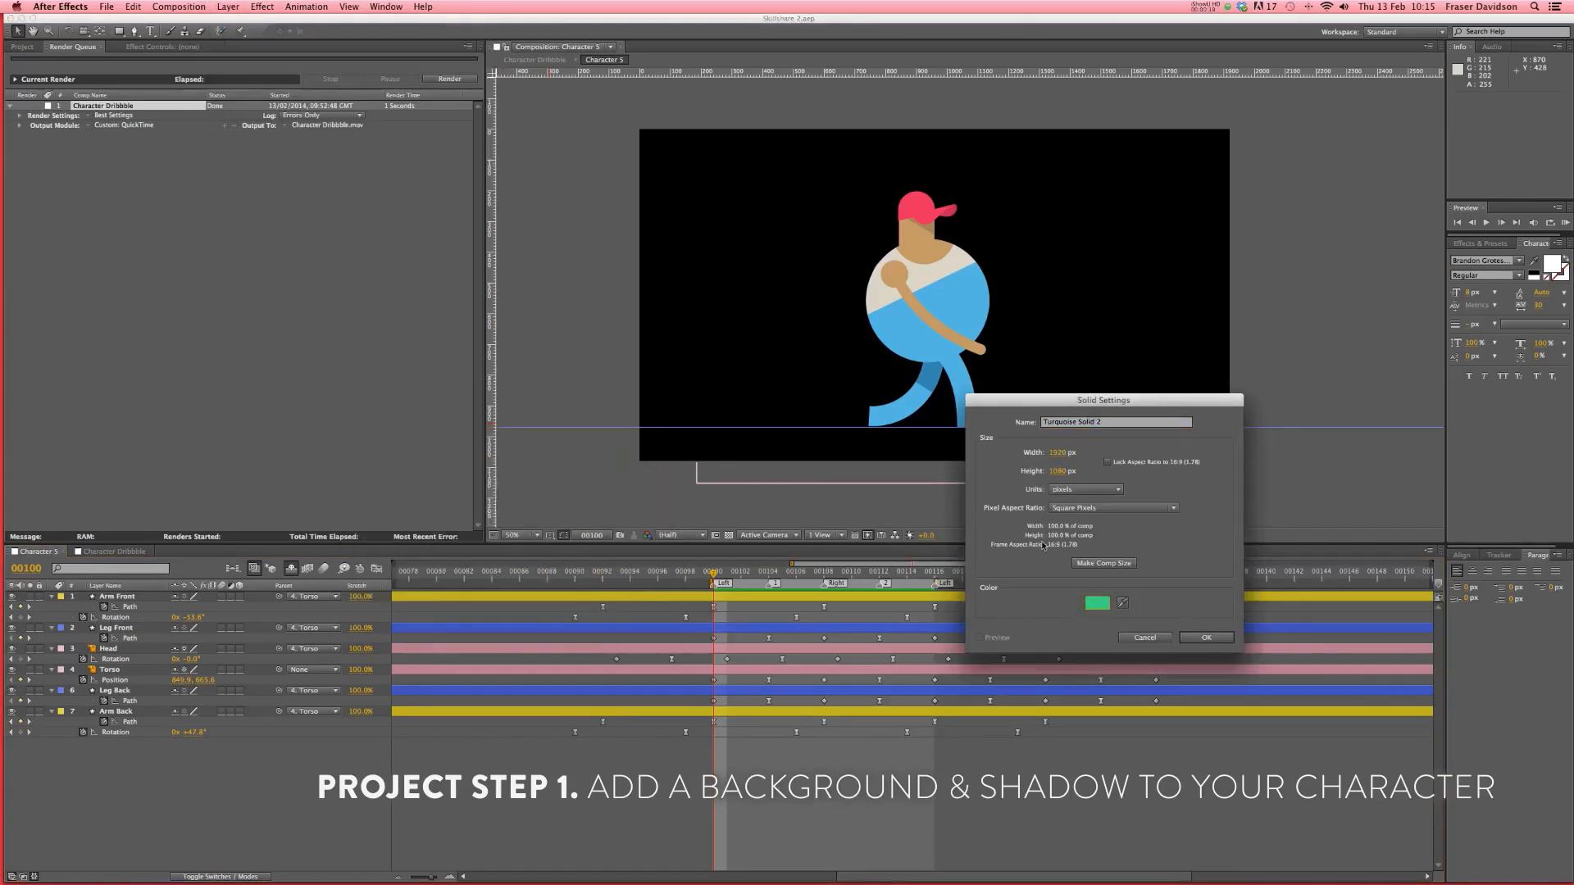
pyautogui.click(1196, 637)
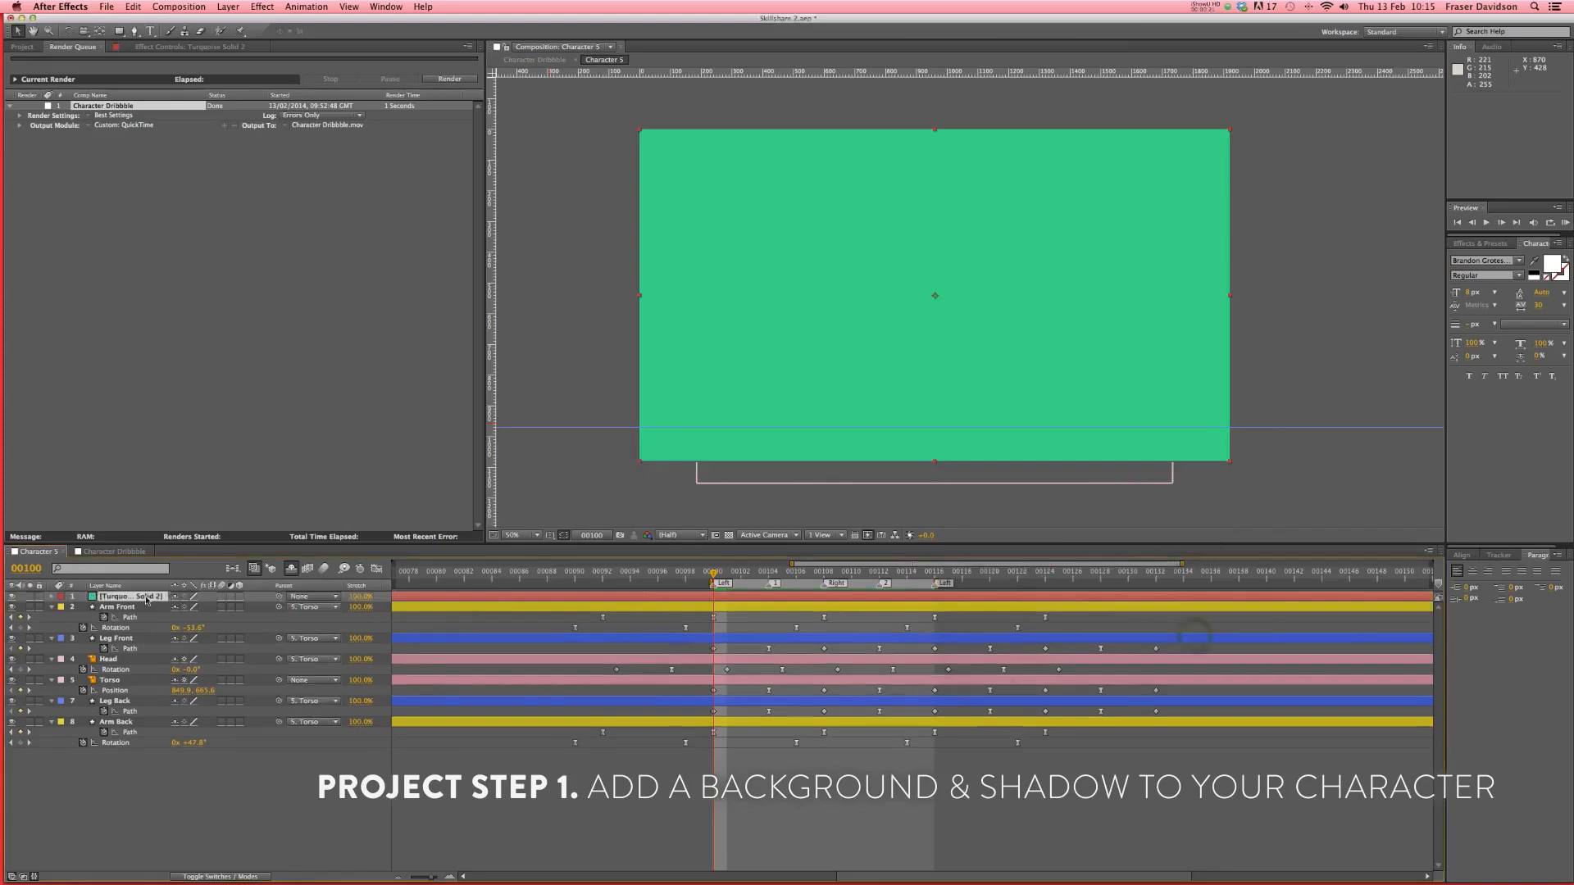
# - Move the solid beneath all character layers, rename it Background, and preview the walk over it
pyautogui.moveTo(146, 600); pyautogui.dragTo(139, 741)
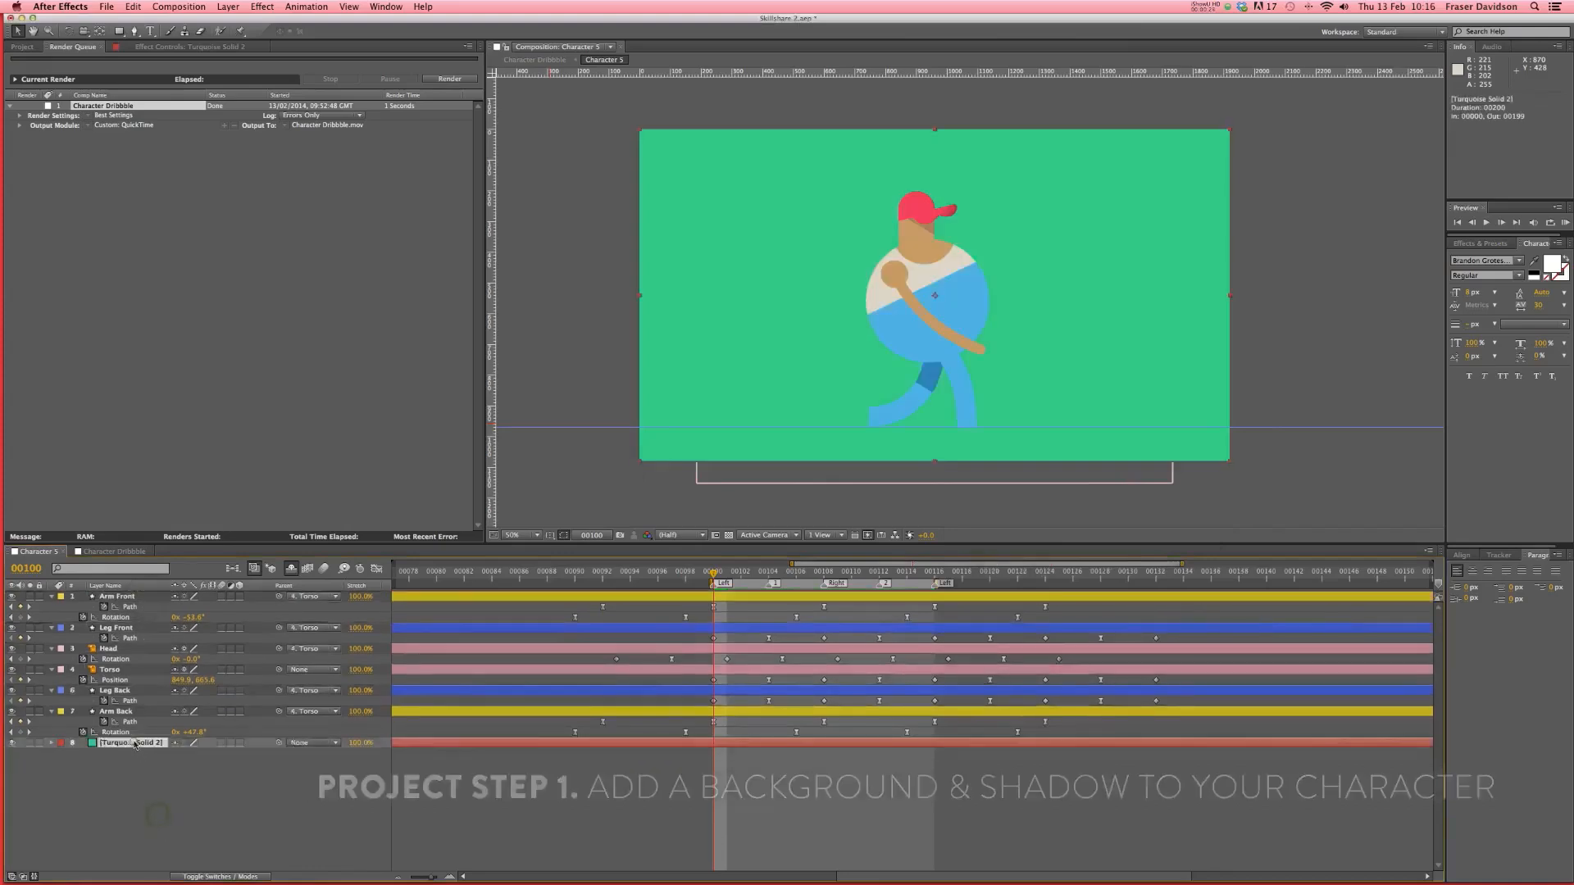
pyautogui.press('Return')
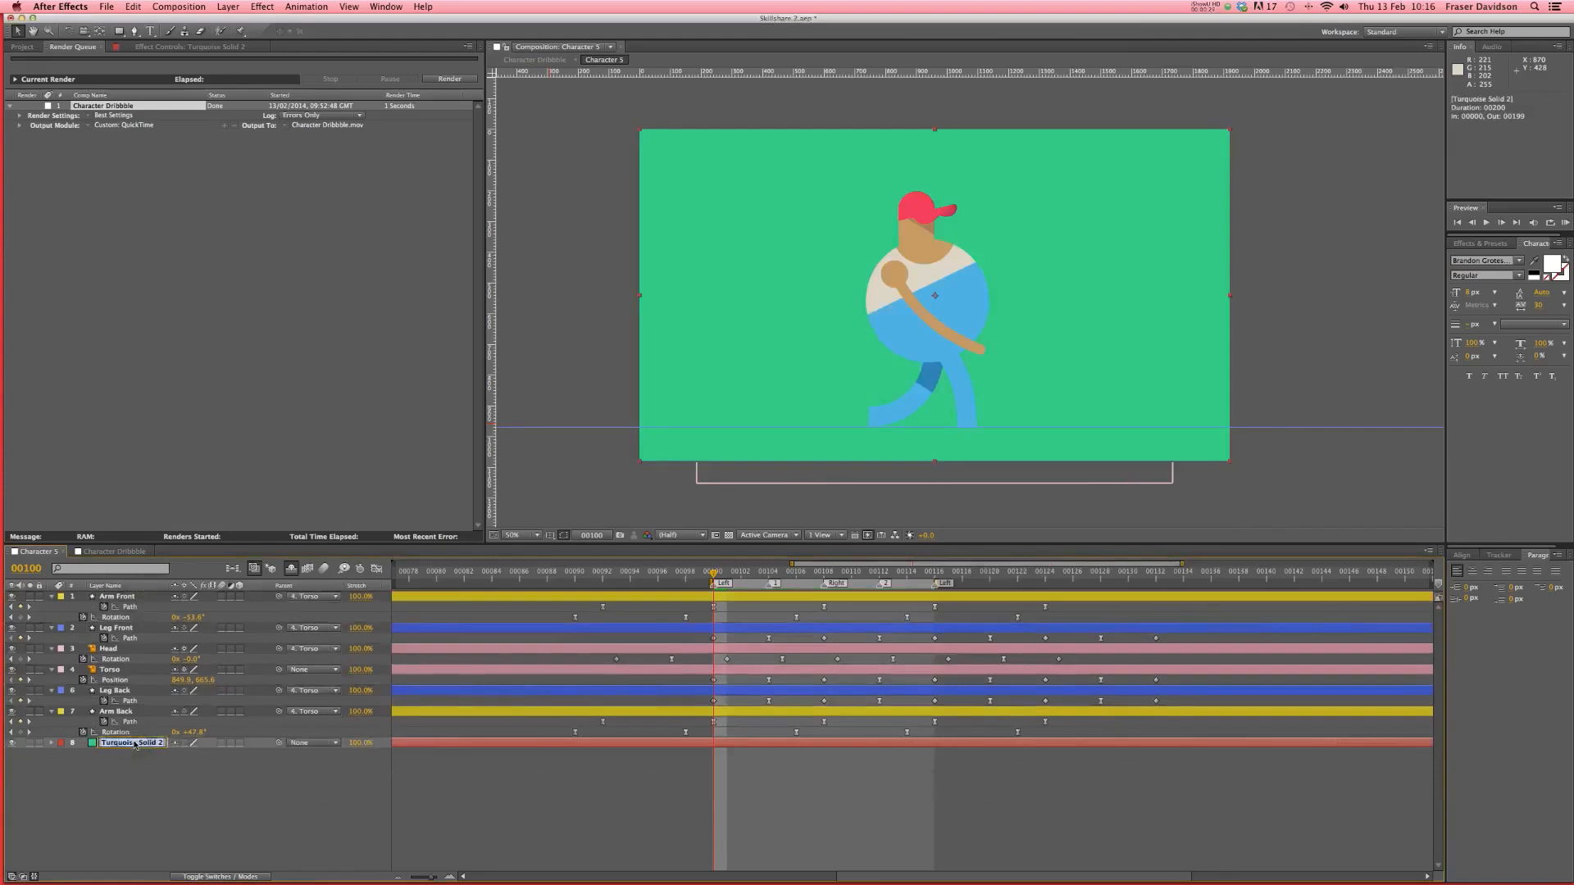
pyautogui.write('Background')
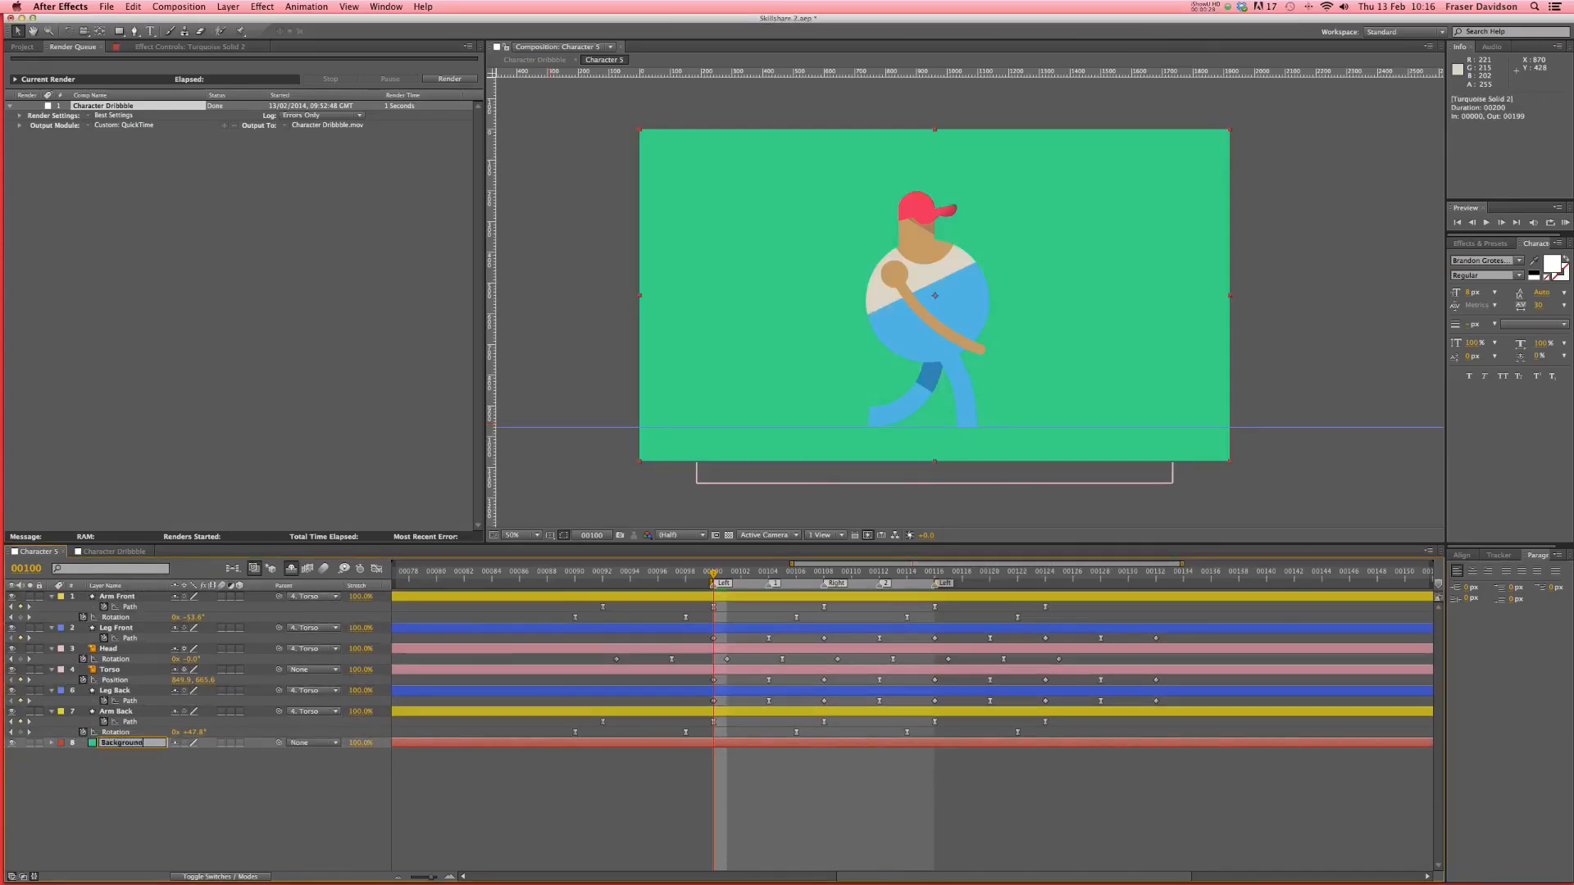
pyautogui.press('Return')
pyautogui.click(853, 840)
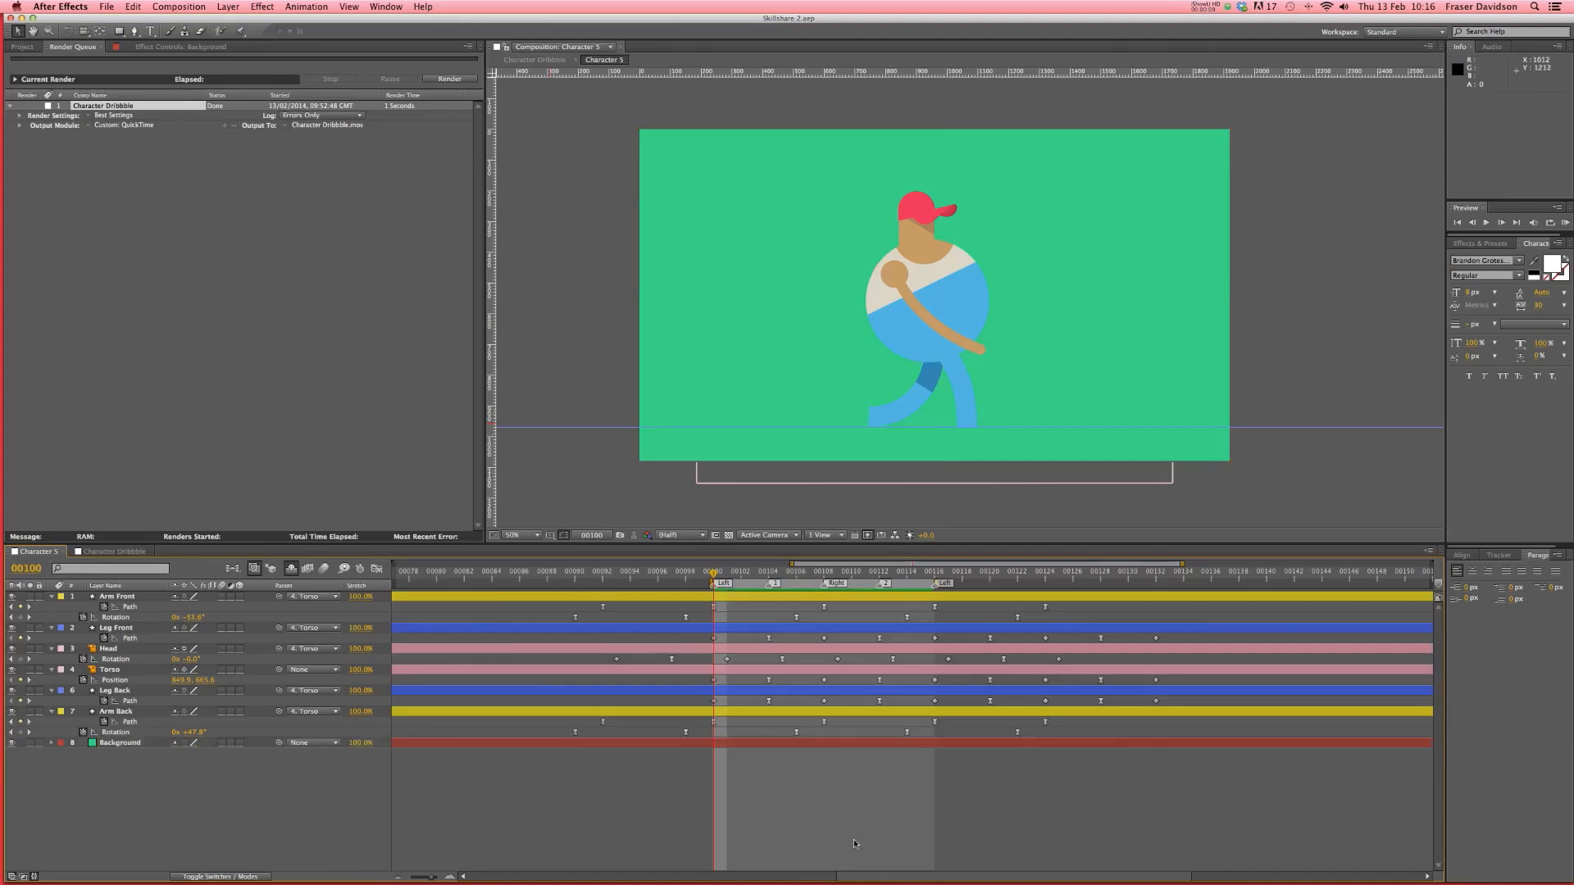
pyautogui.press('space')
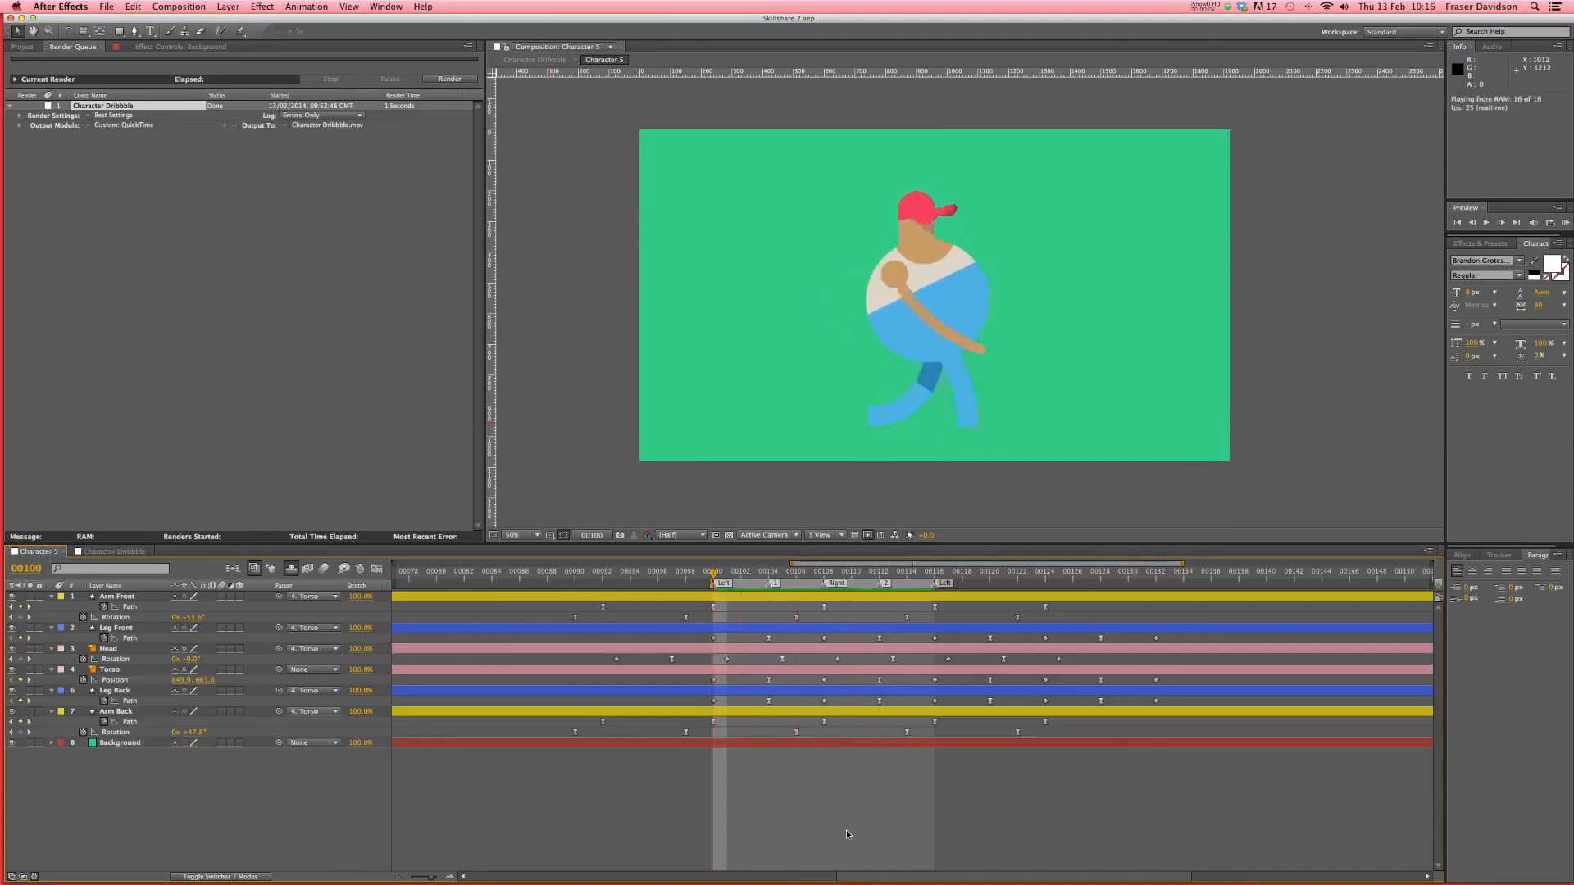
pyautogui.press('space')
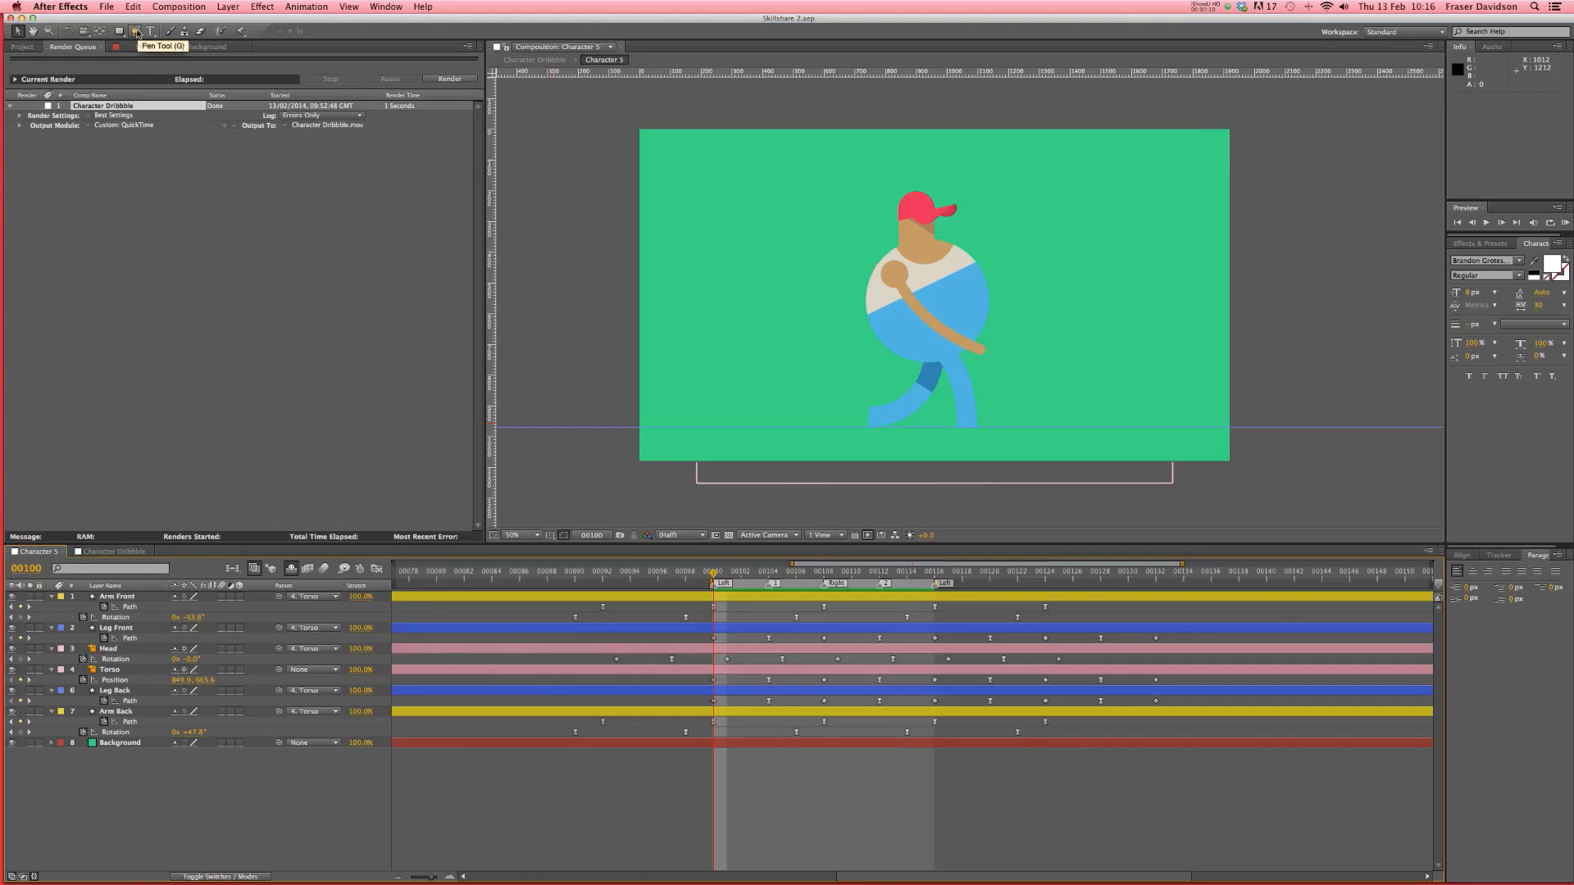
# - Draw a horizontal two-point Pen tool line along the ground guide, extending slightly beyond both feet
pyautogui.click(136, 33)
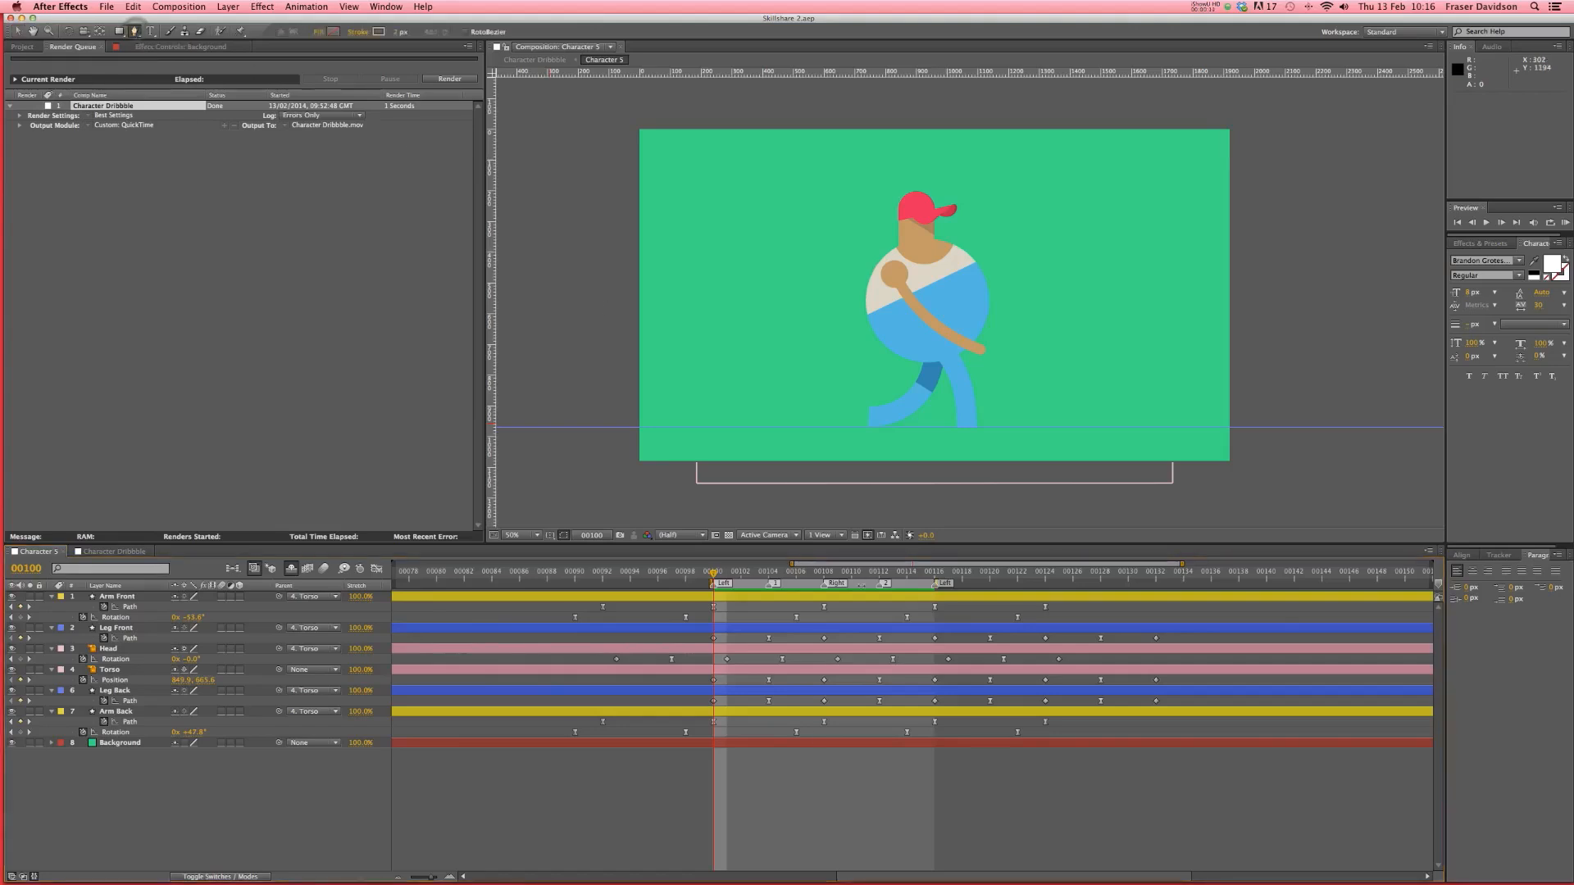
pyautogui.click(846, 427)
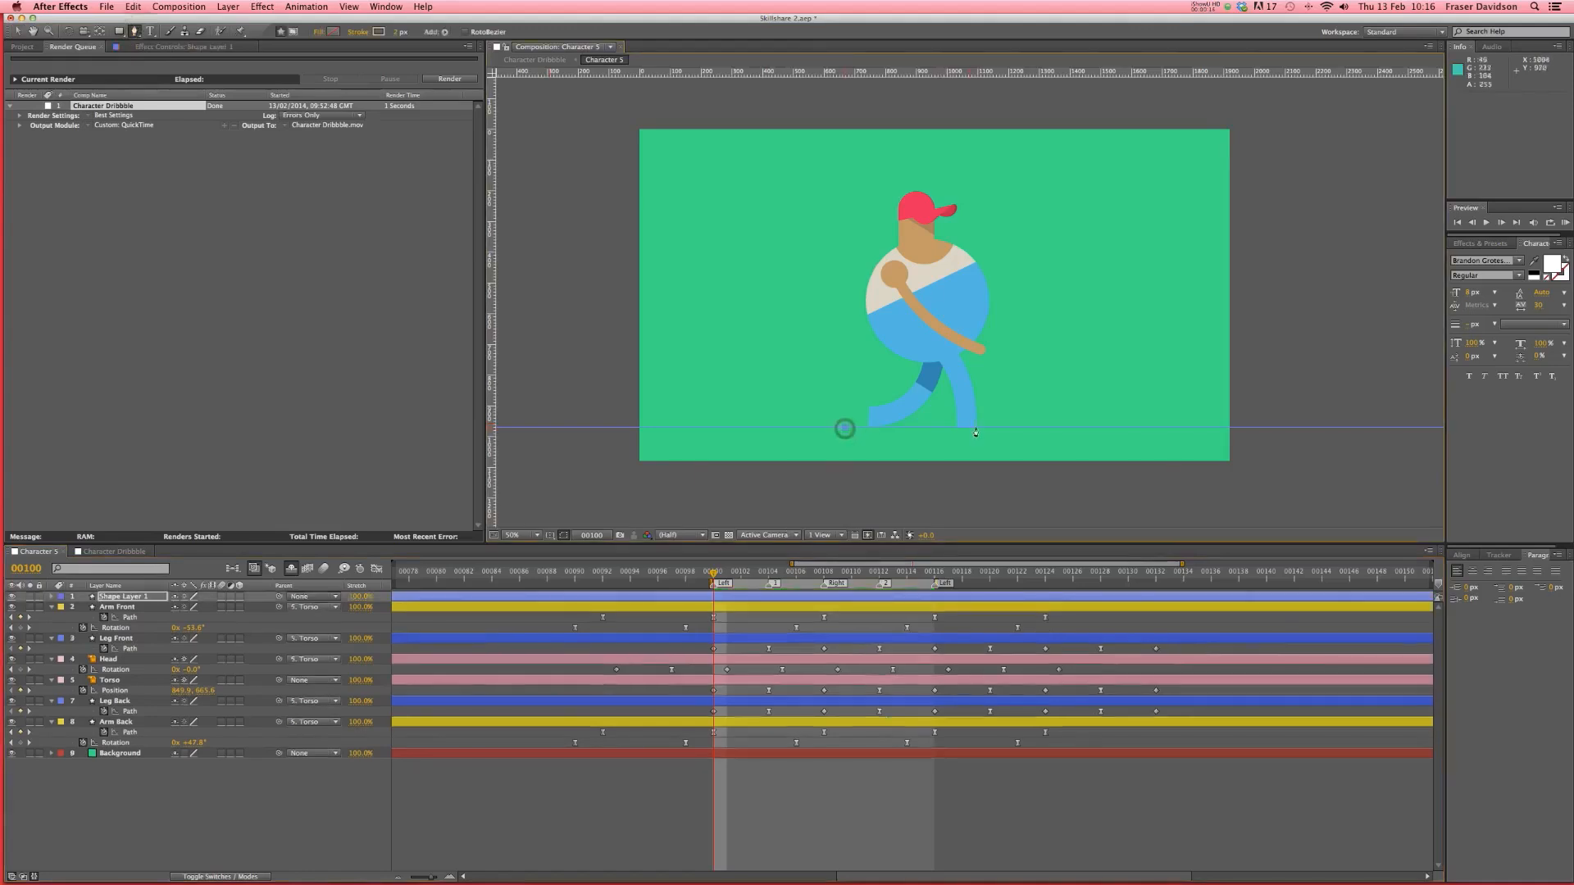
pyautogui.click(1007, 427)
# - Rename the new line's shape layer as Shadow and place it directly above the Background layer
pyautogui.click(131, 597)
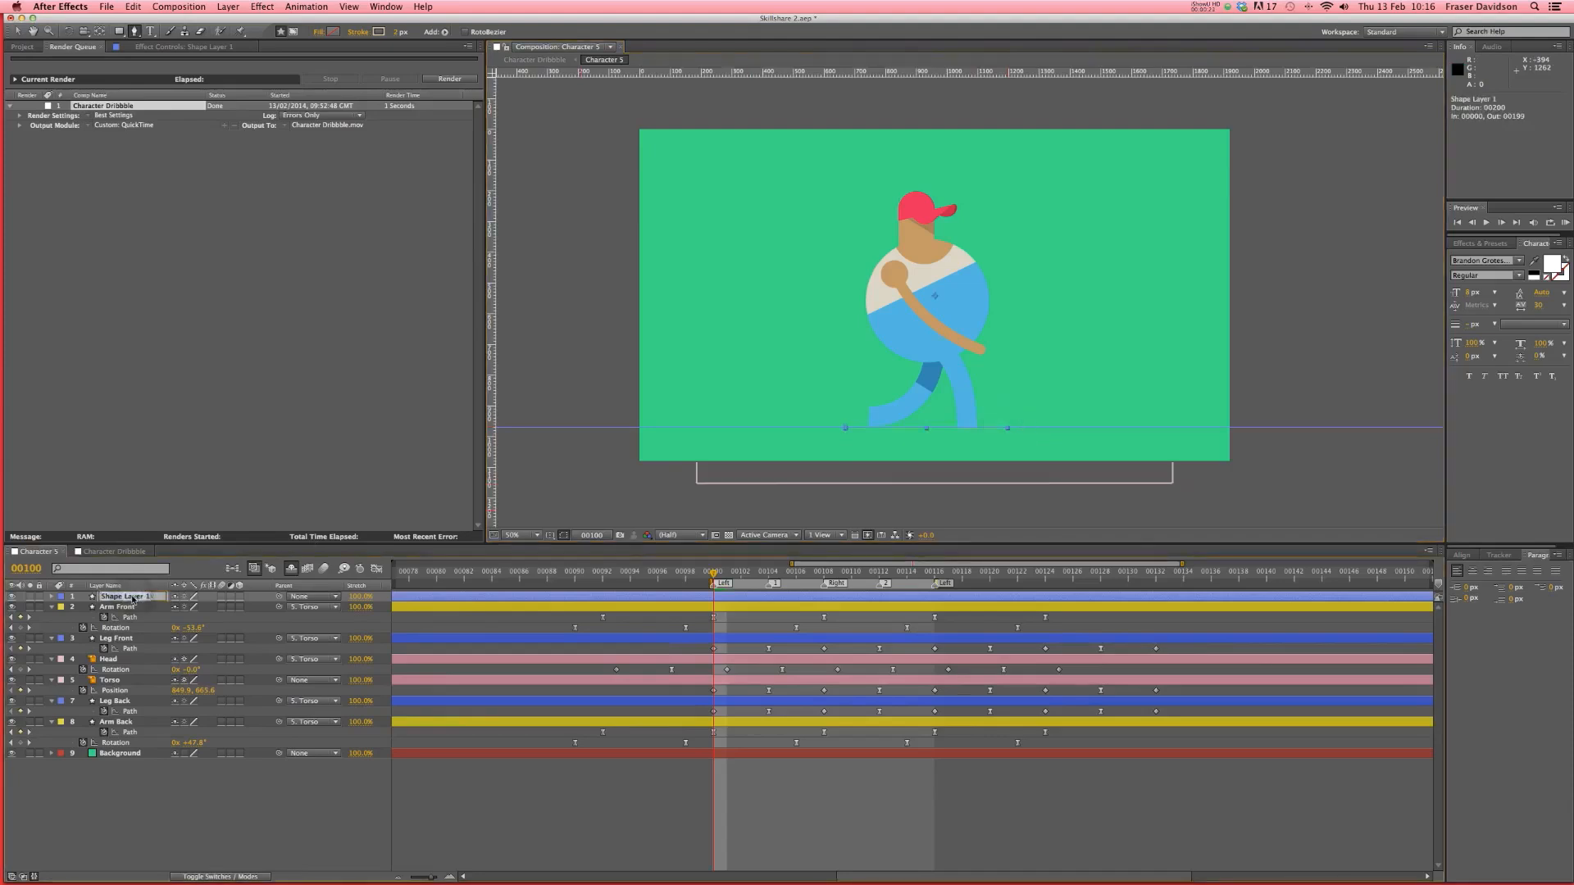
pyautogui.write('Shadow')
pyautogui.press('Return')
pyautogui.moveTo(112, 599); pyautogui.dragTo(119, 721)
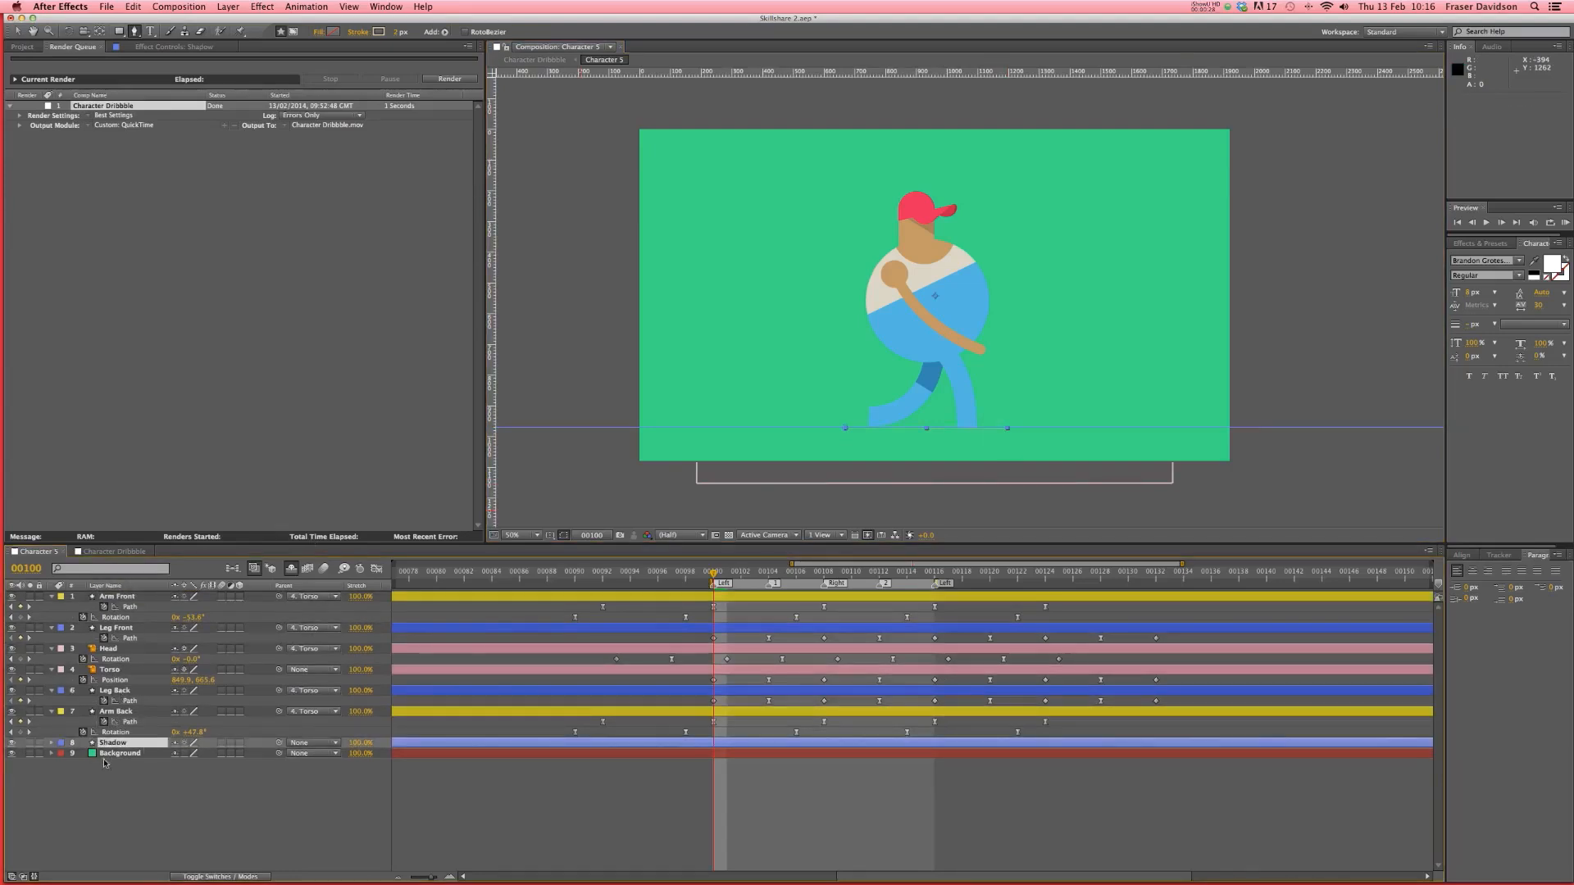
# - Set the Shadow line's stroke colour to black and its stroke width to 42
pyautogui.click(51, 743)
pyautogui.click(62, 753)
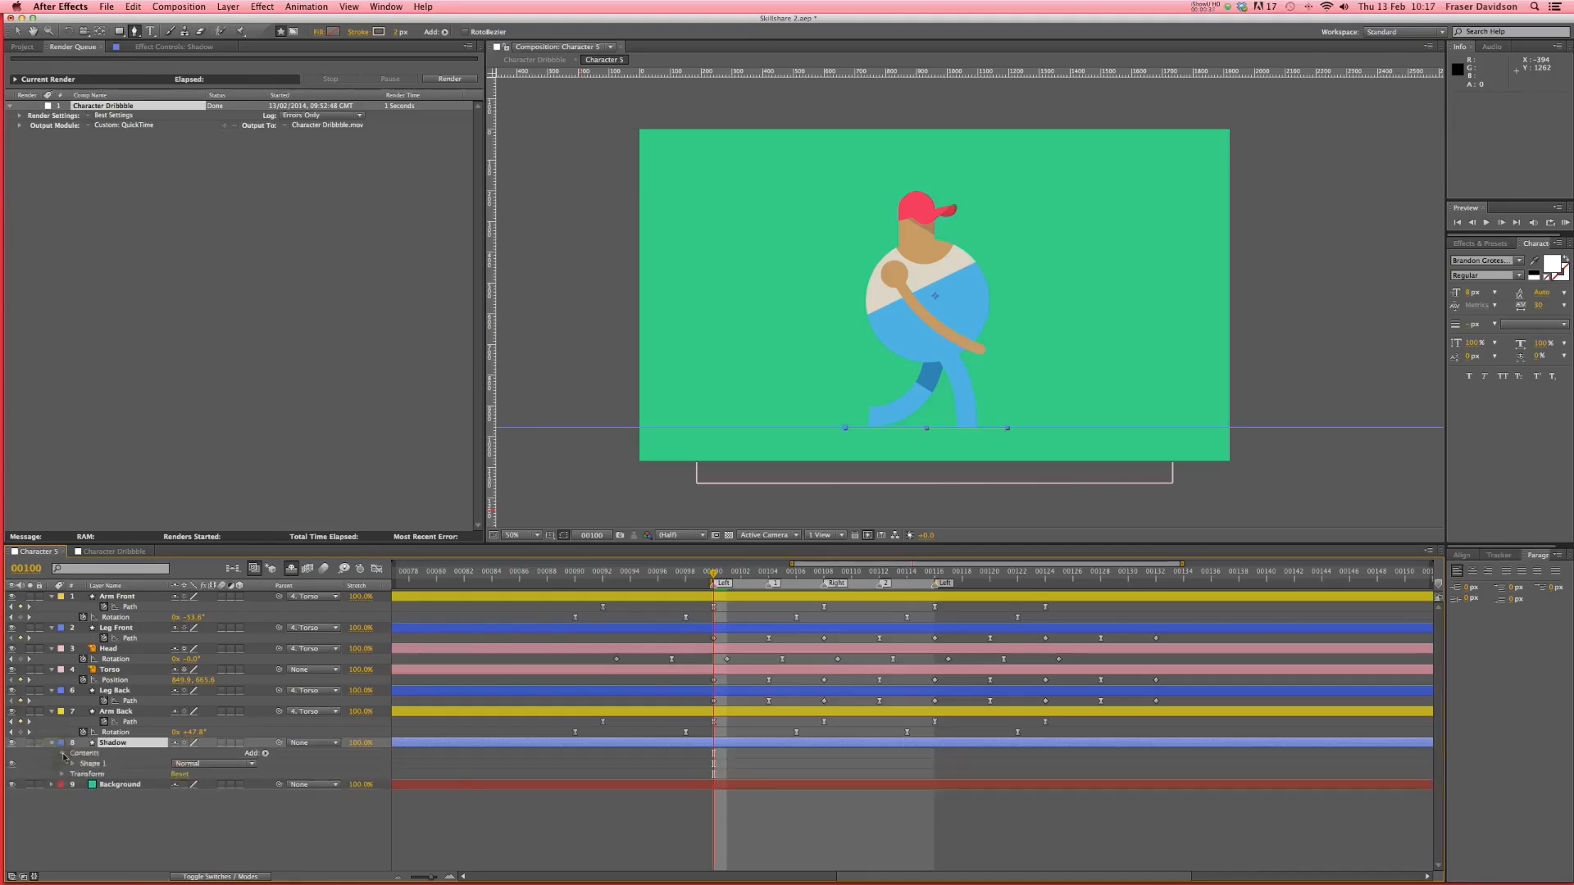
pyautogui.click(72, 766)
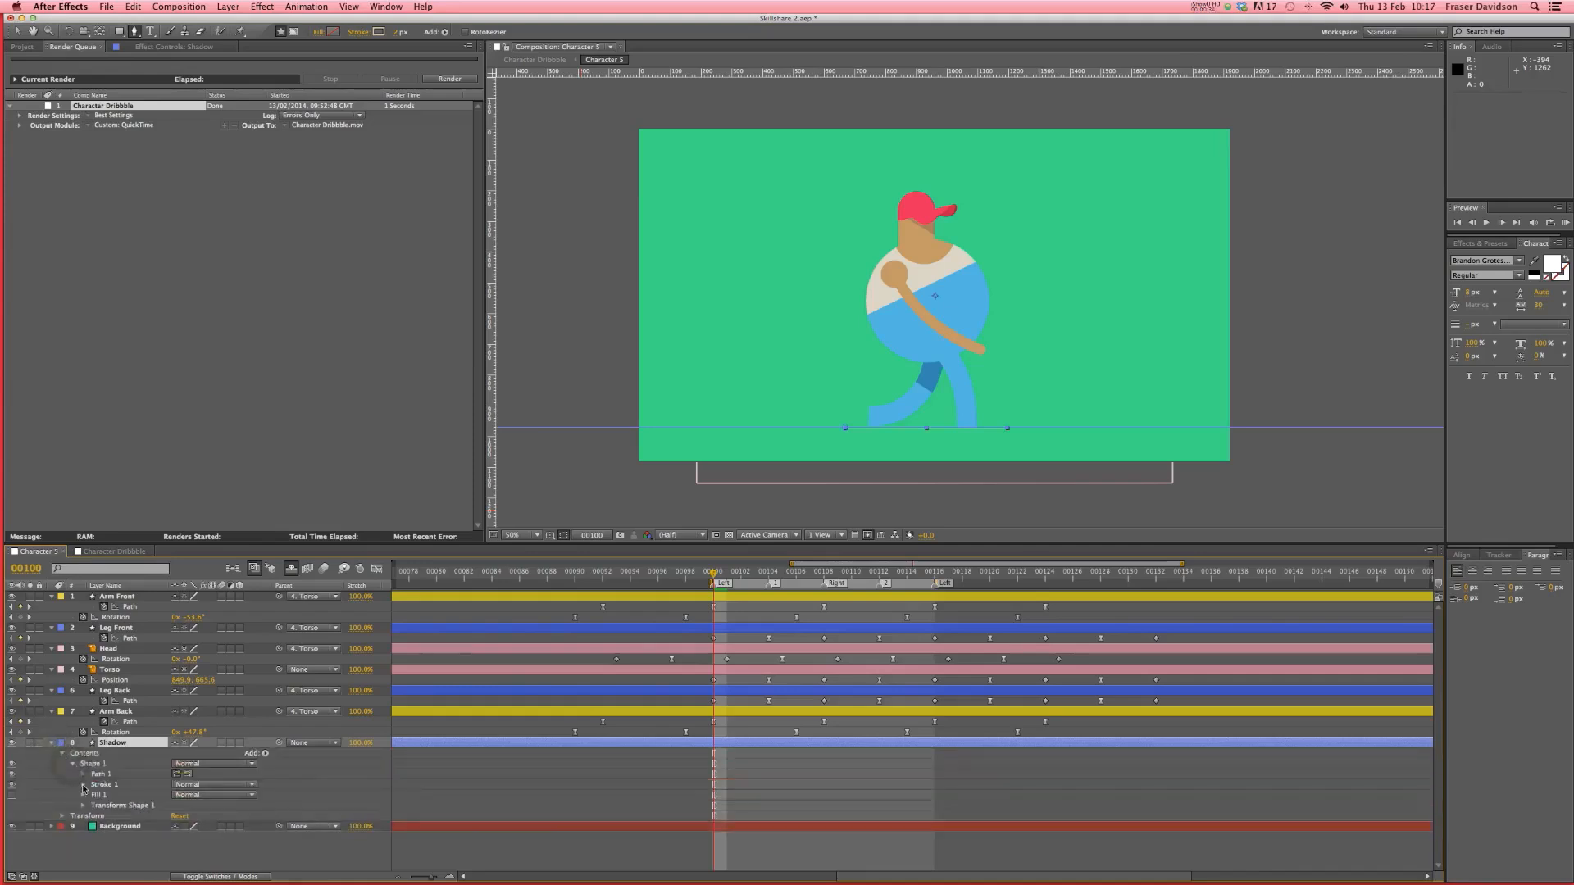
pyautogui.click(83, 785)
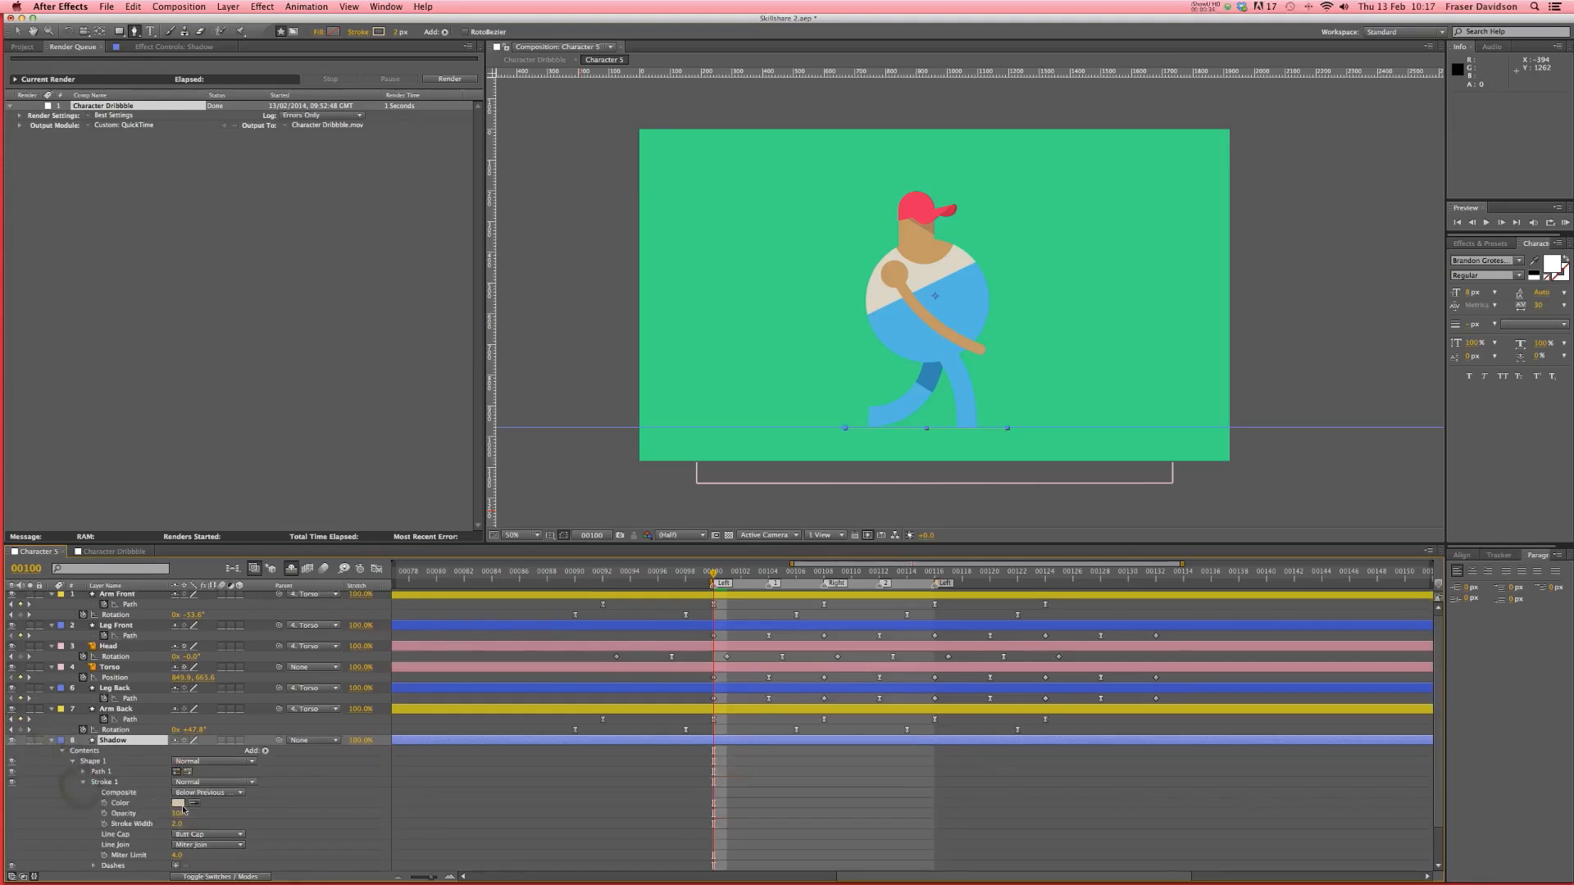
pyautogui.click(178, 804)
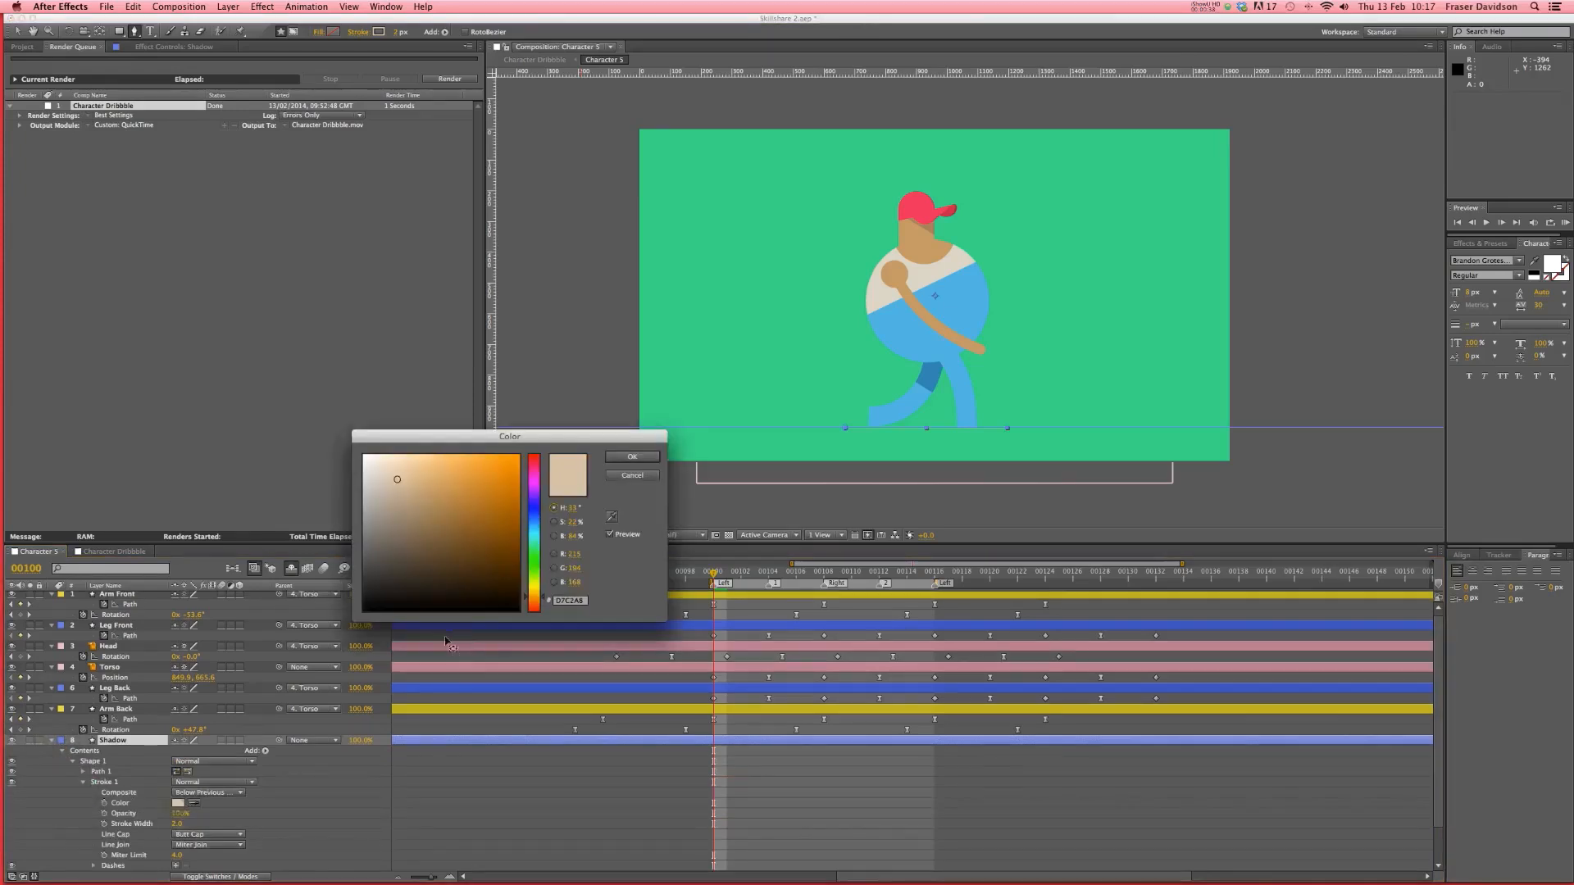
pyautogui.moveTo(445, 560); pyautogui.dragTo(365, 624)
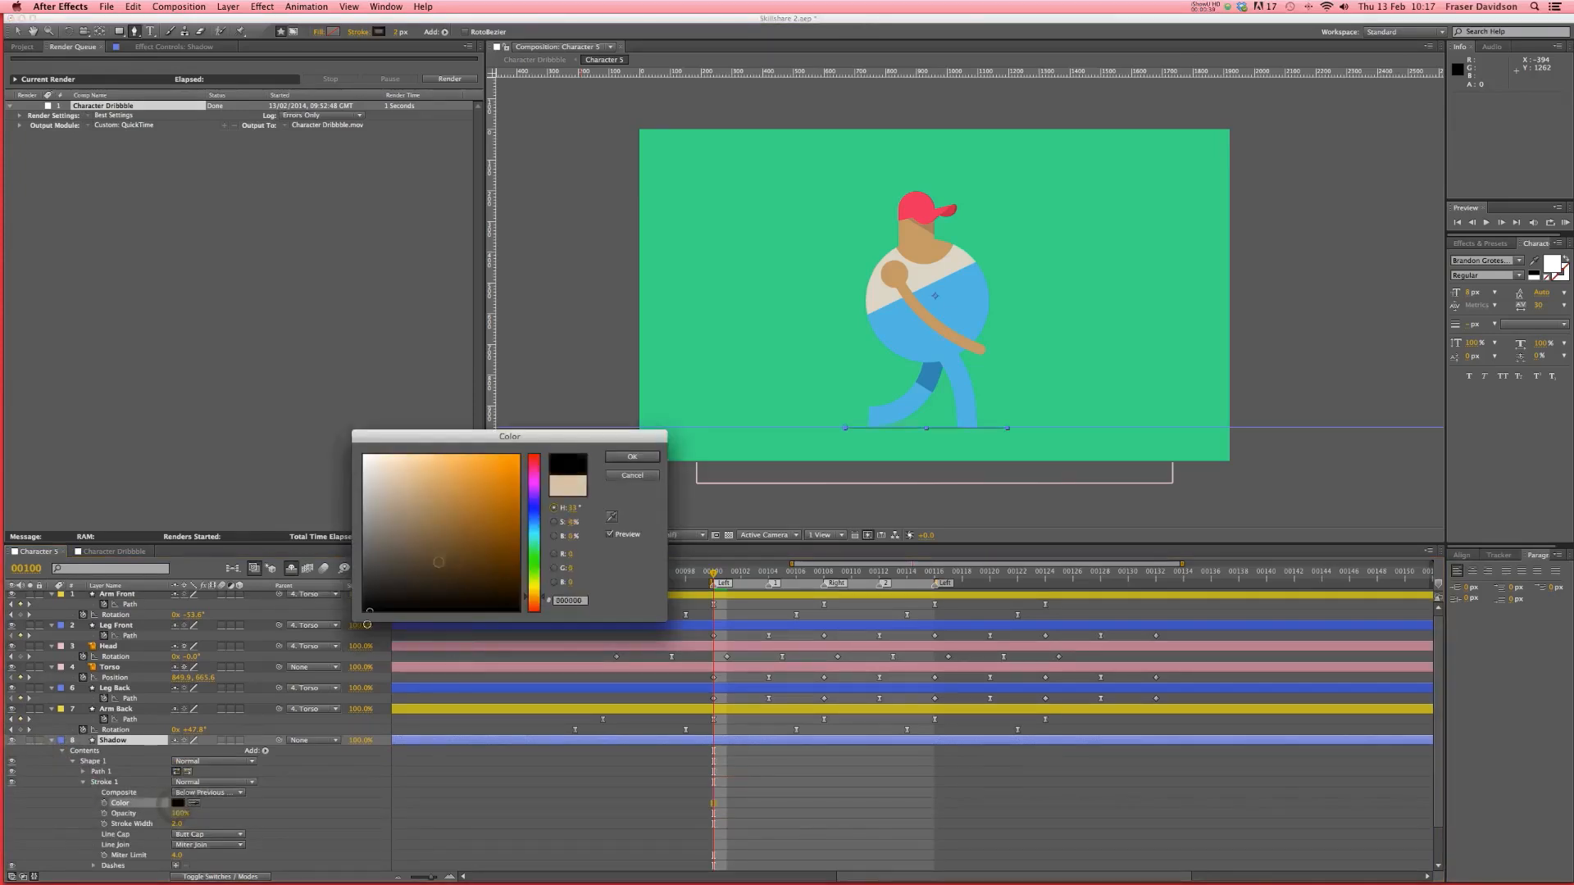
pyautogui.click(632, 456)
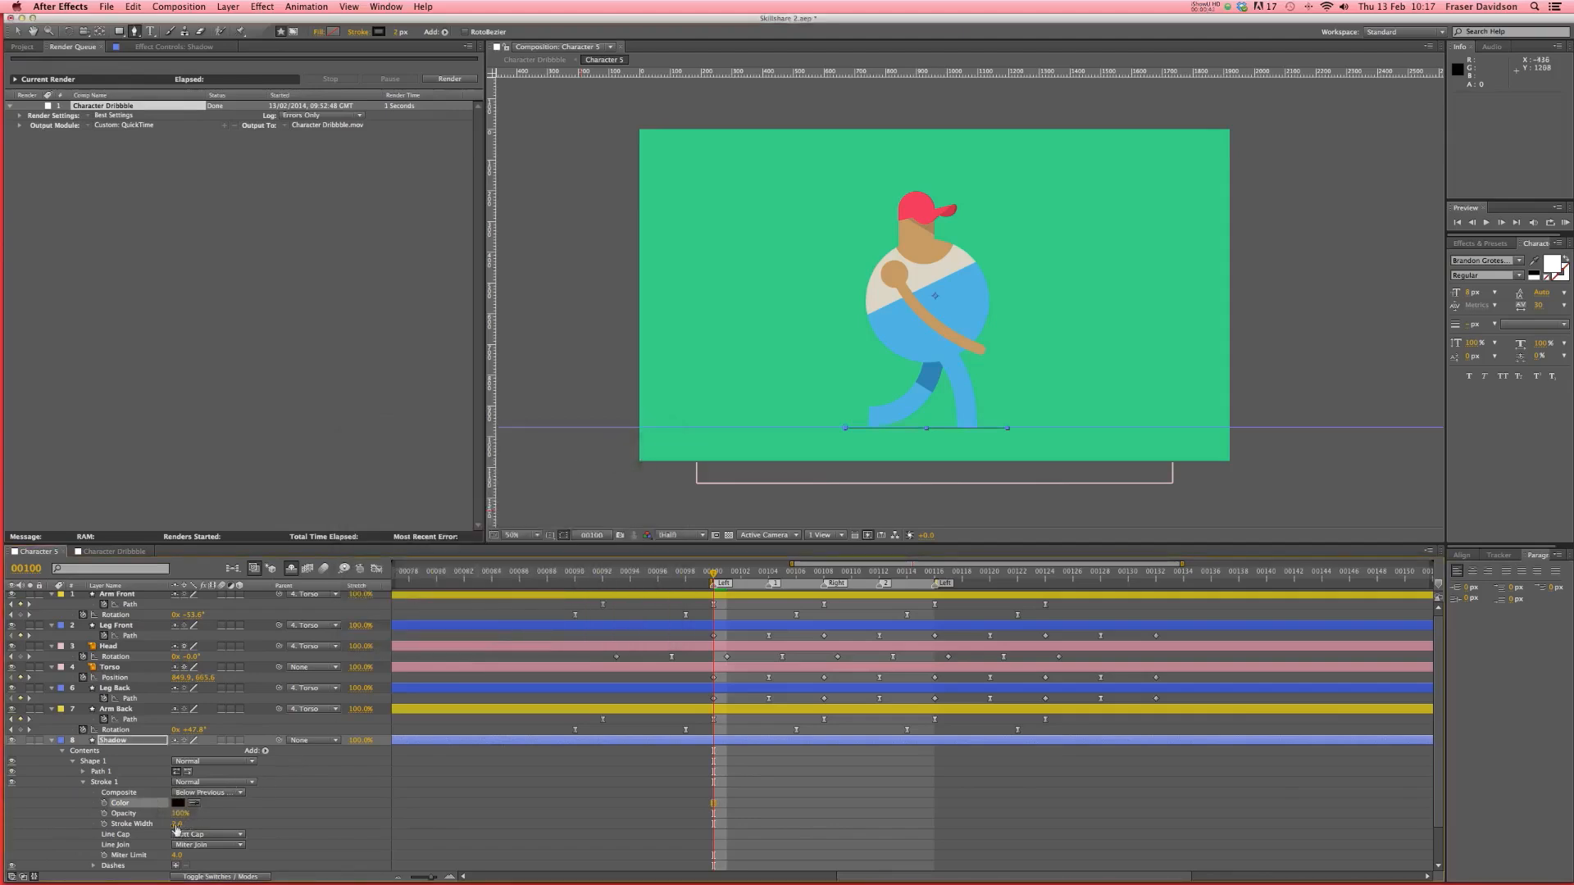
pyautogui.moveTo(176, 824); pyautogui.dragTo(212, 824)
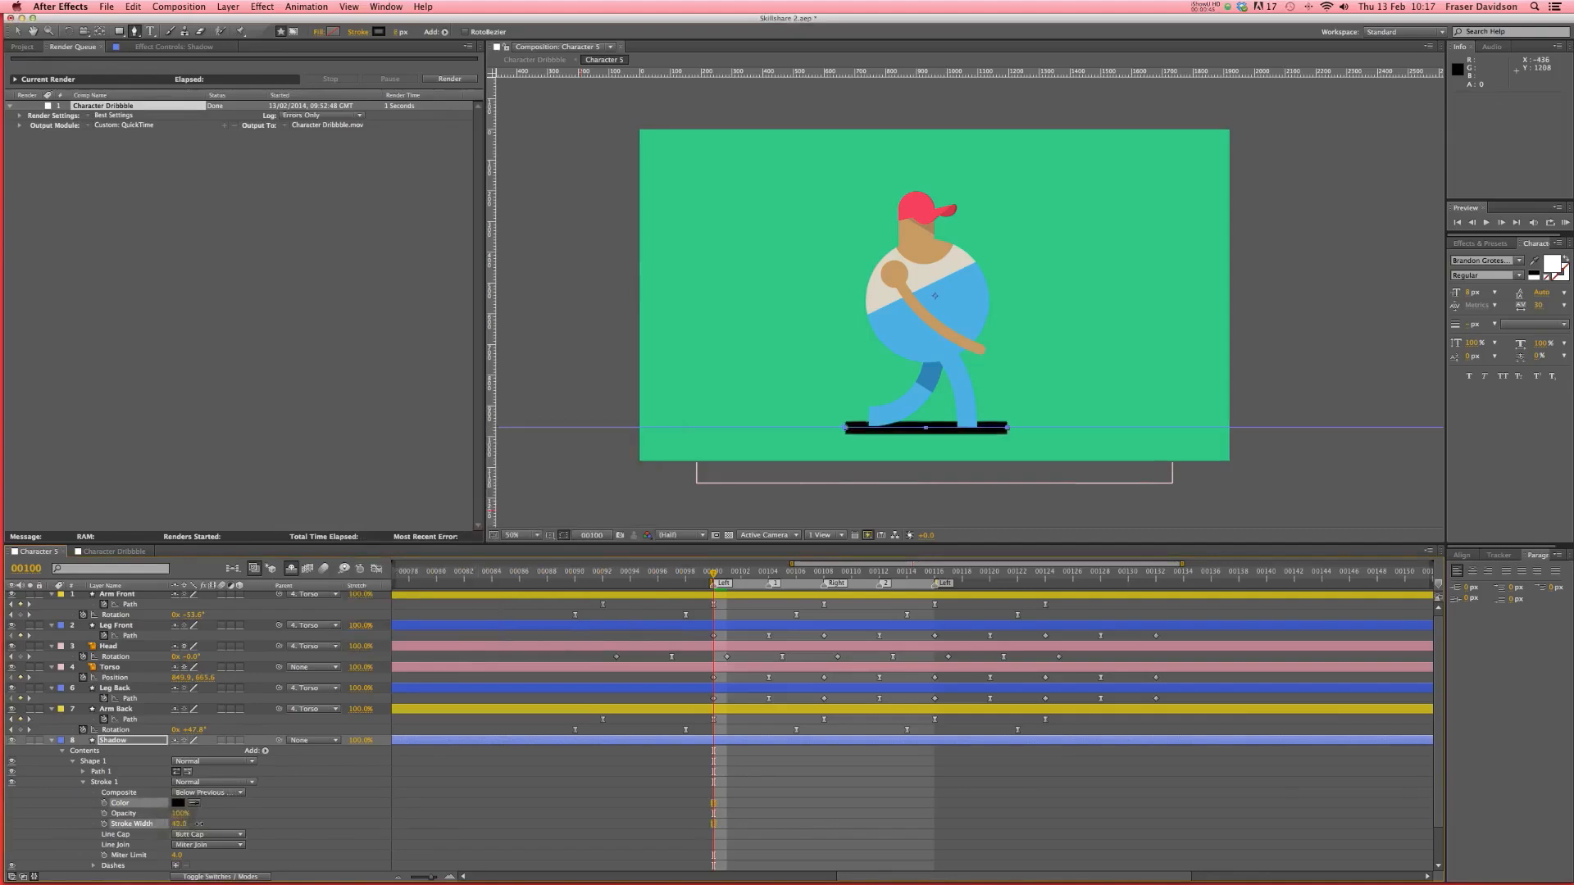
# - Set the Shadow layer's Transform opacity to 20%
pyautogui.click(126, 742)
pyautogui.scroll(-2, 127, 762)
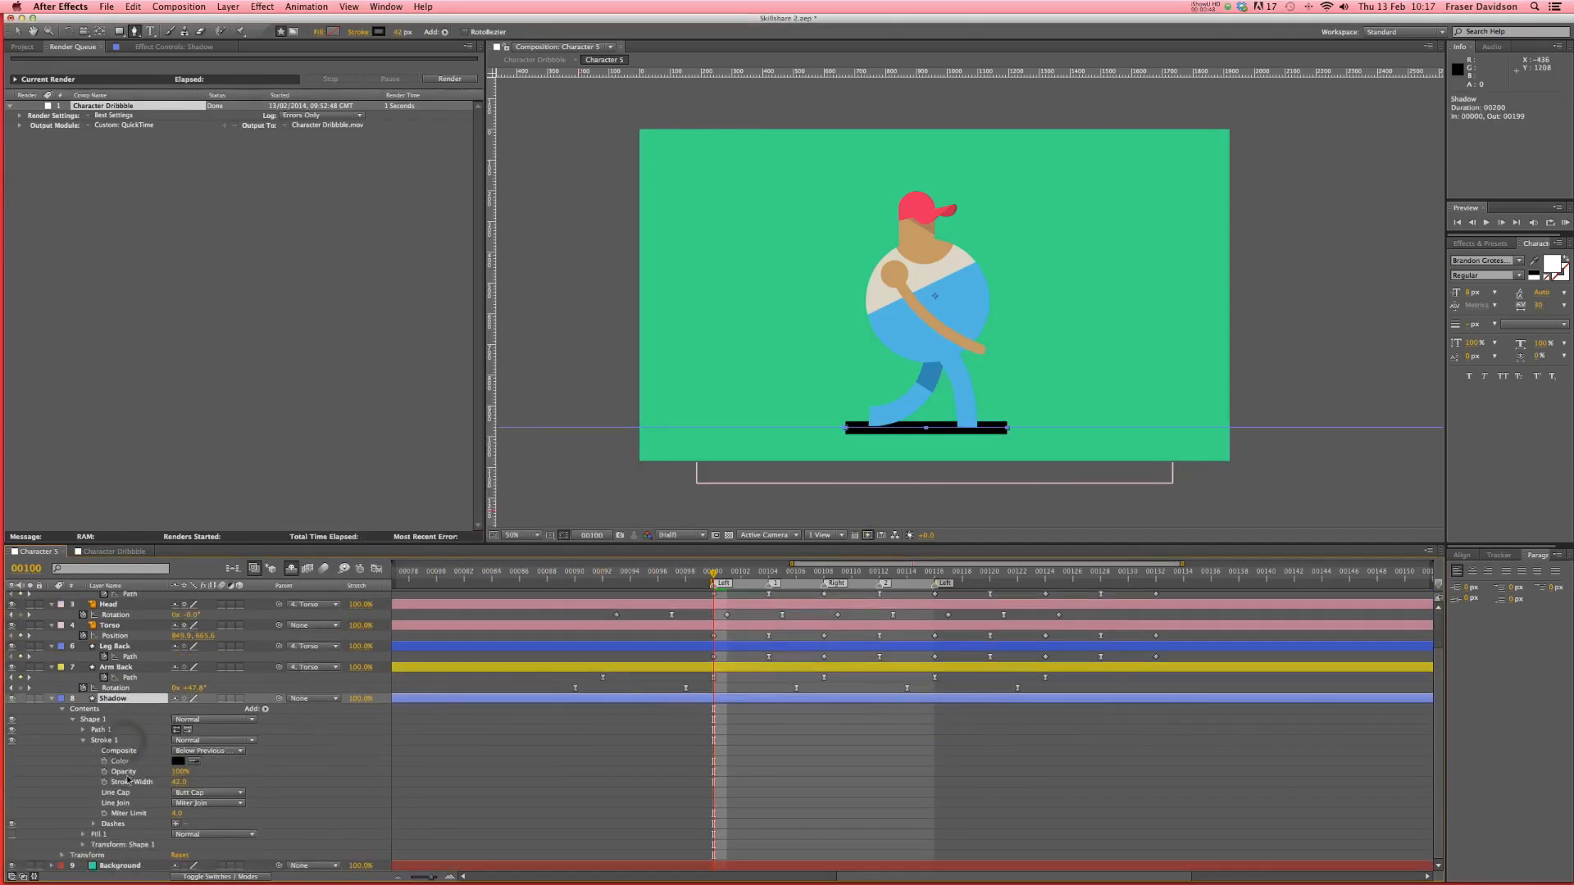
pyautogui.click(62, 856)
pyautogui.scroll(-3, 123, 816)
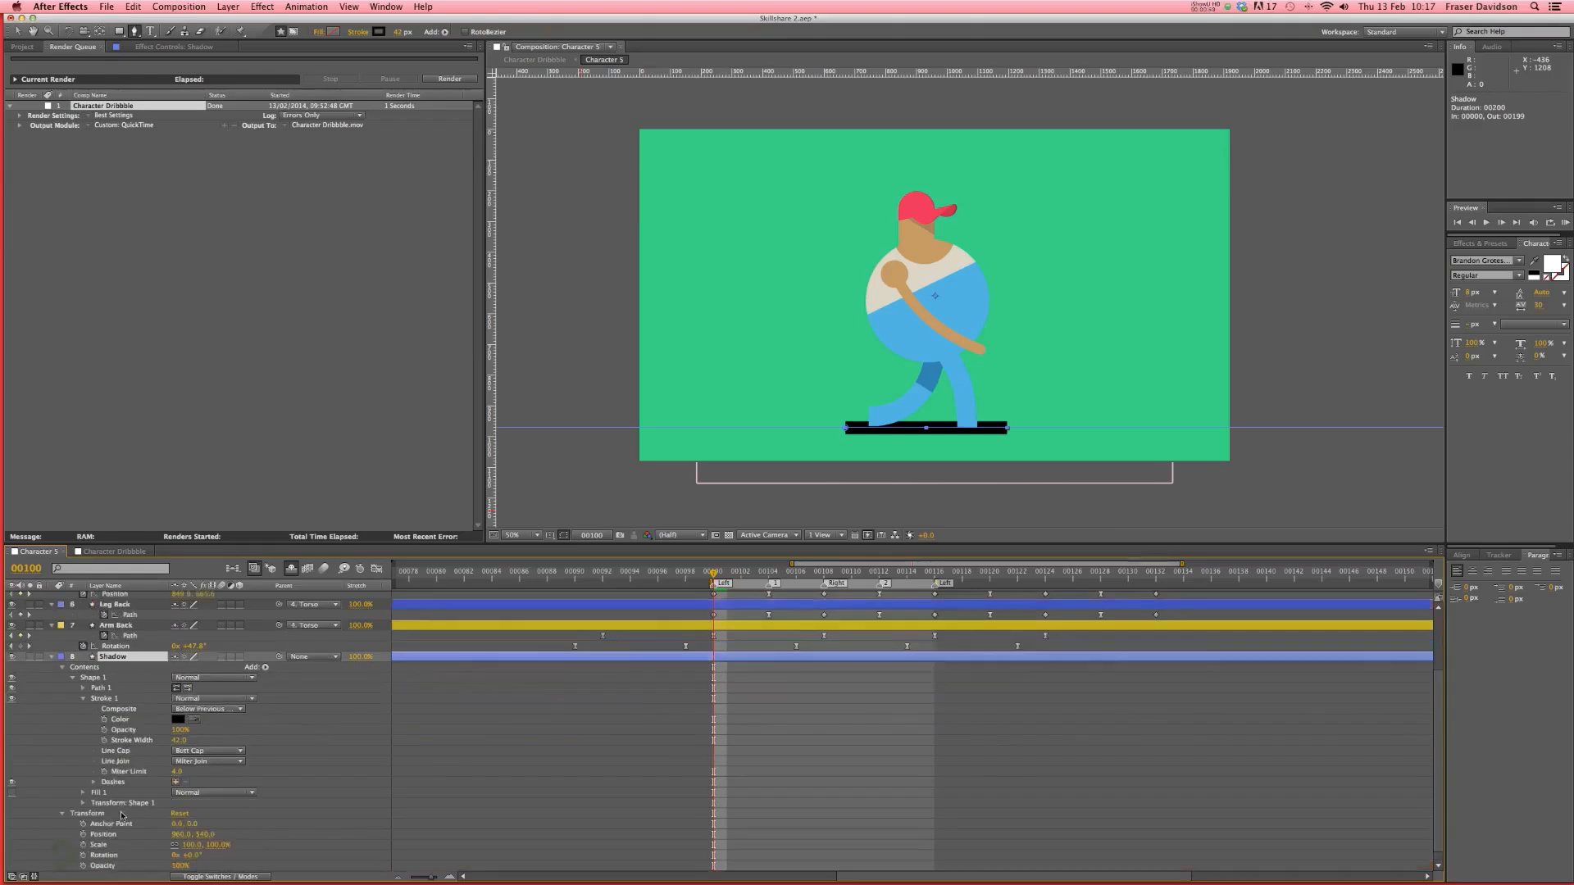
pyautogui.click(180, 856)
pyautogui.write('20')
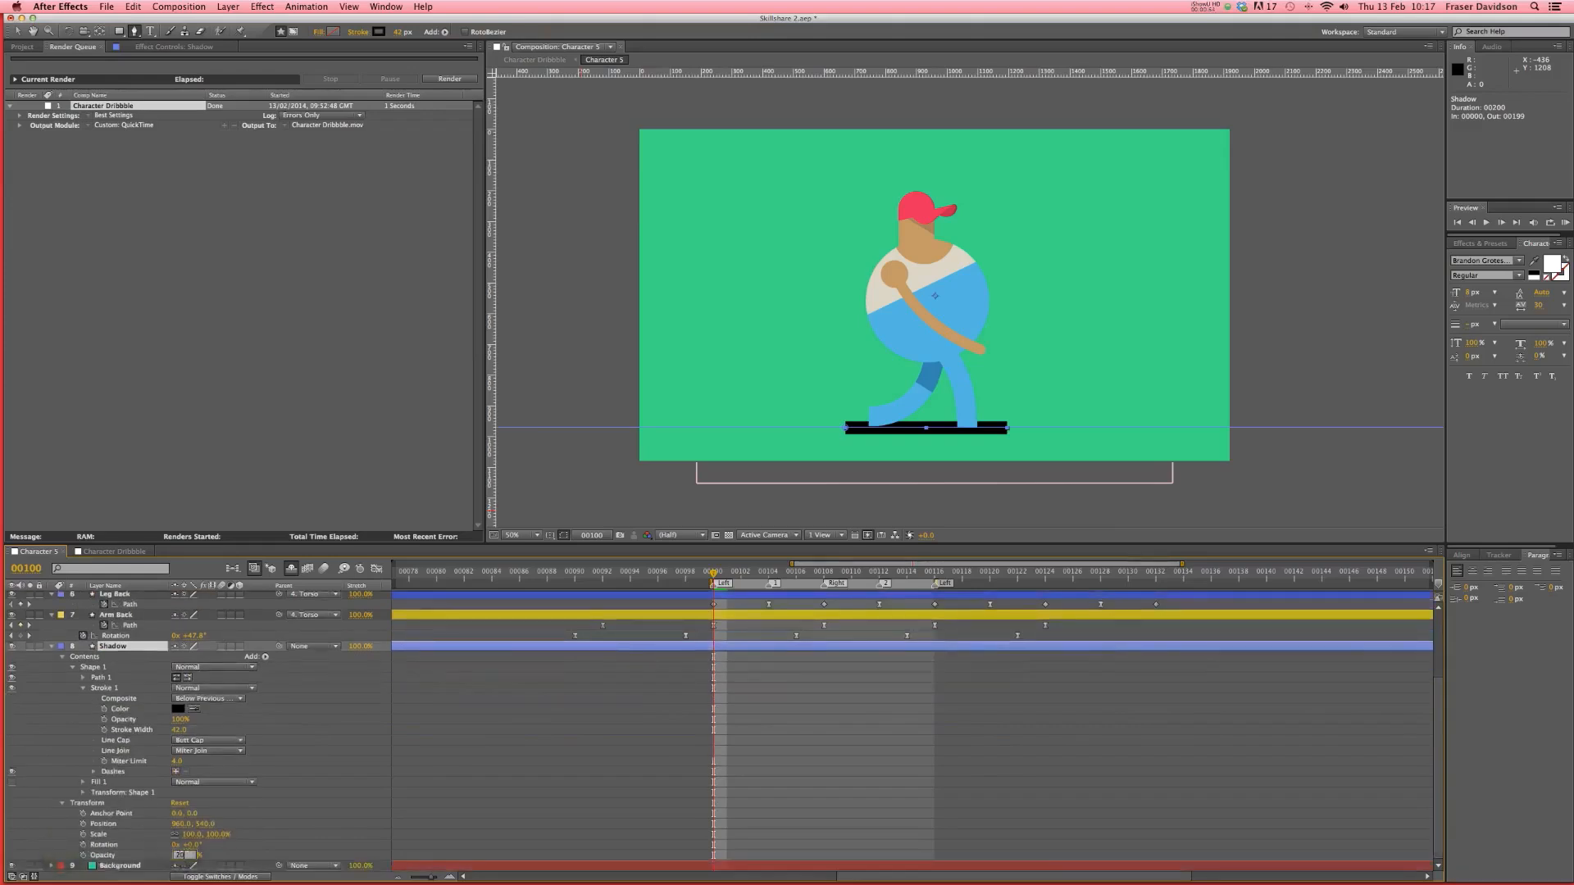
pyautogui.click(599, 750)
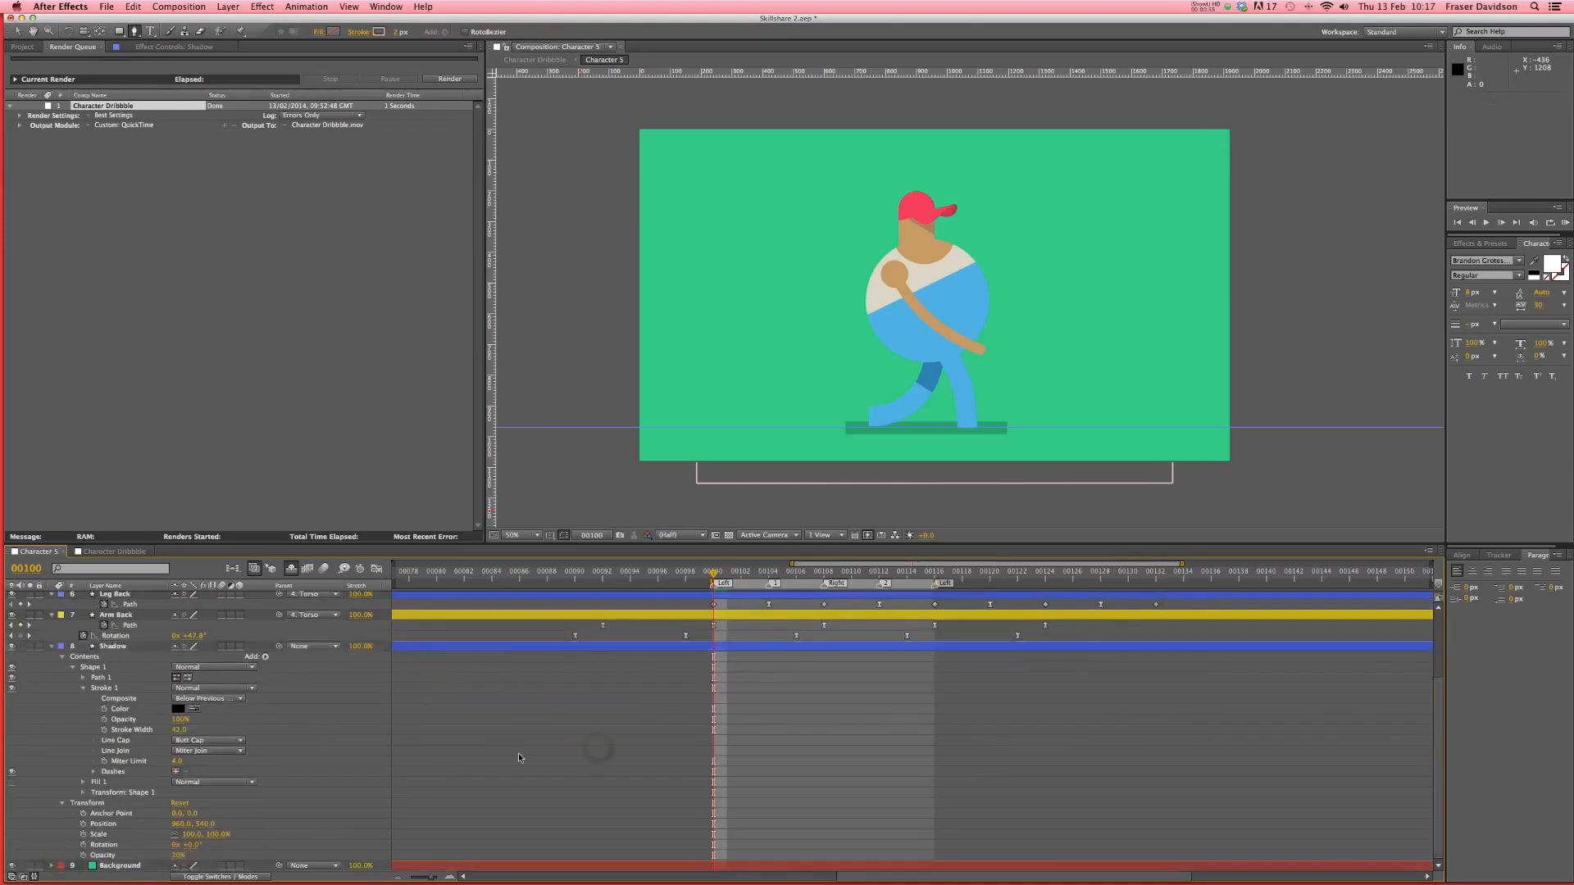
# - Preview the walk cycle from frame 100 to examine the static shadow under the feet
pyautogui.click(114, 647)
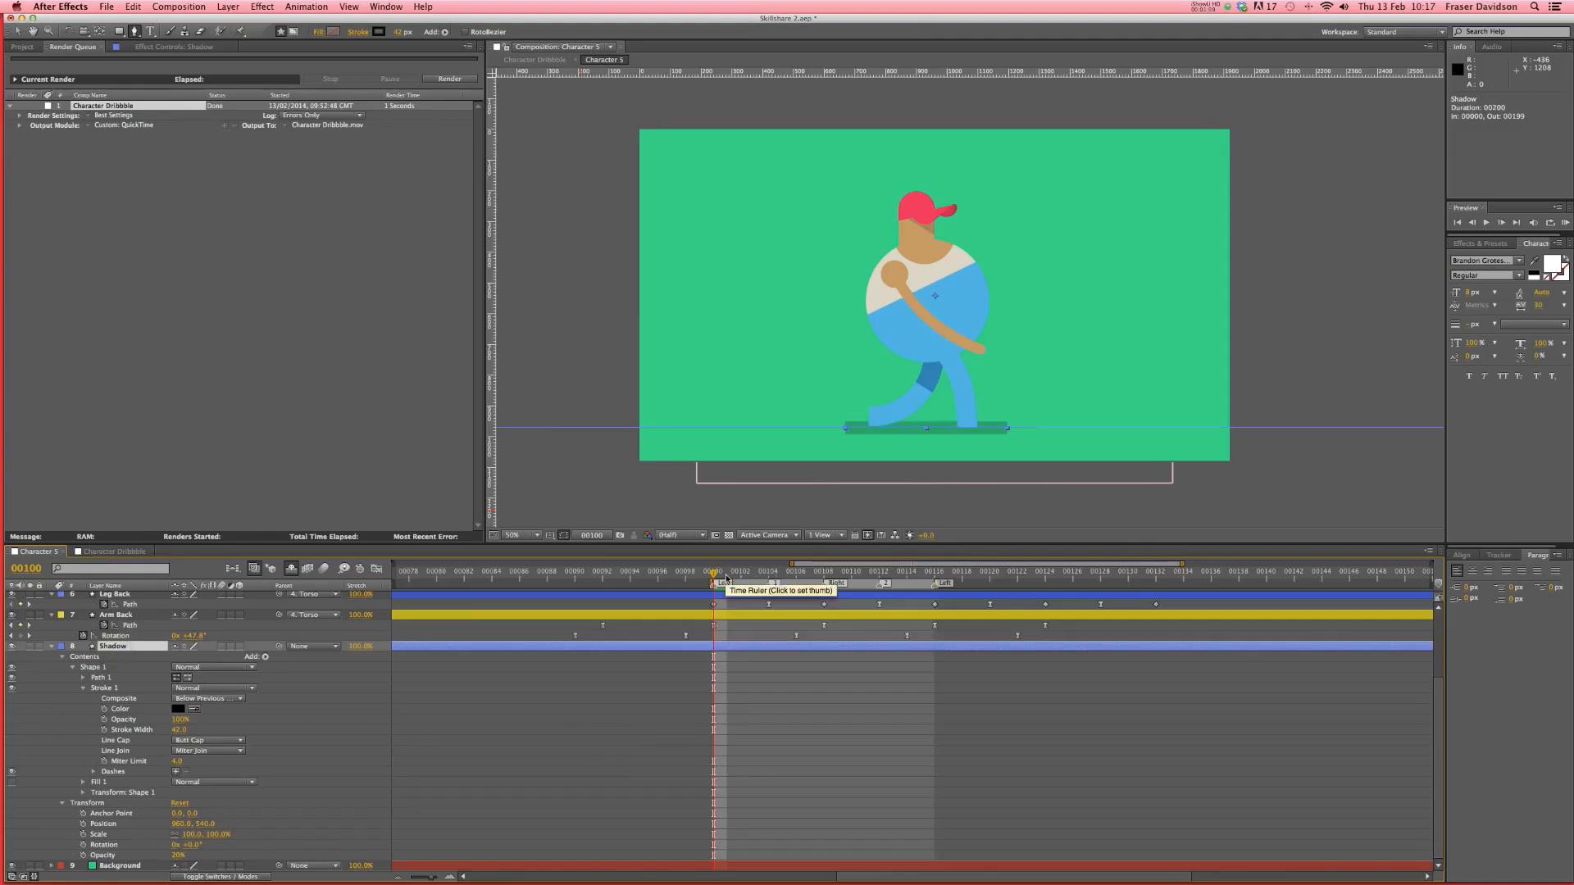
pyautogui.press('space')
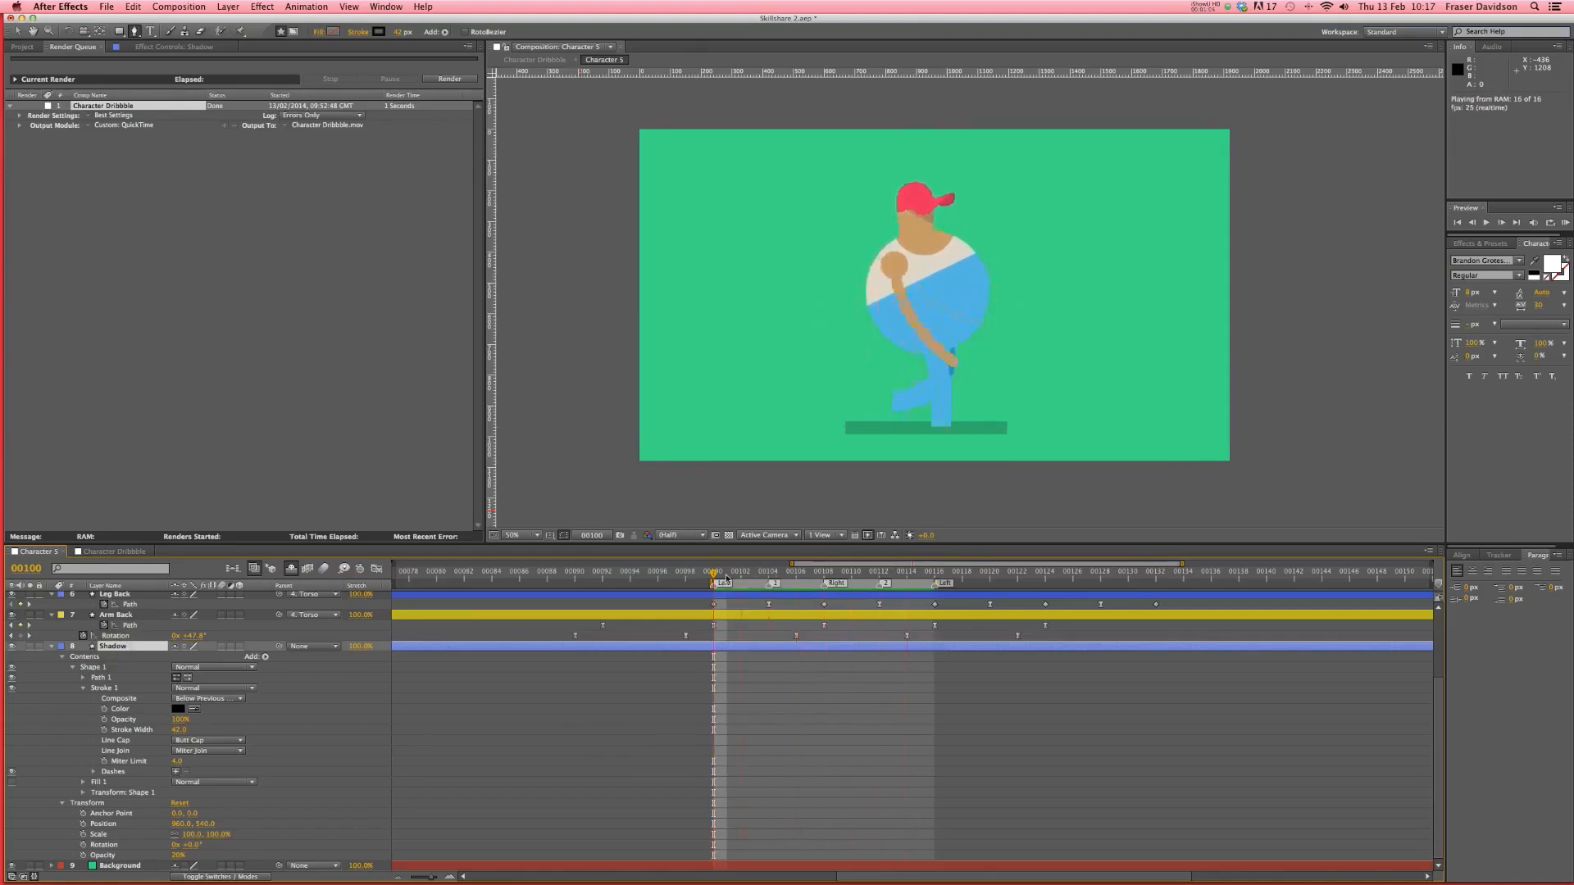
pyautogui.press('space')
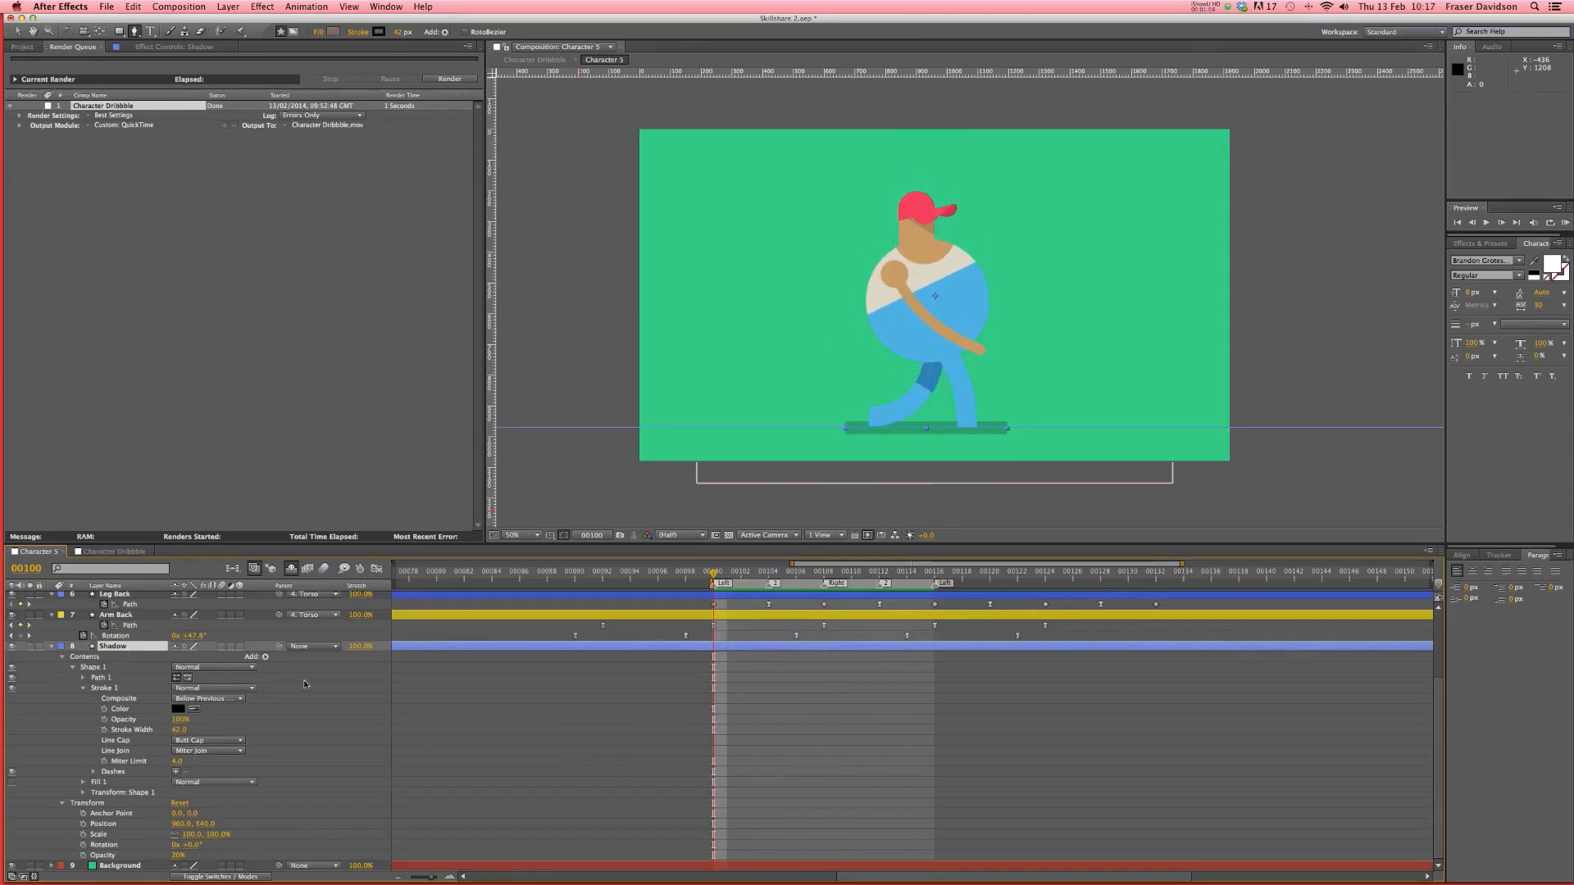
# - Start keyframing the Shadow layer's Path at frame 100 and extend the shadow slightly outward behind the back foot
pyautogui.click(82, 678)
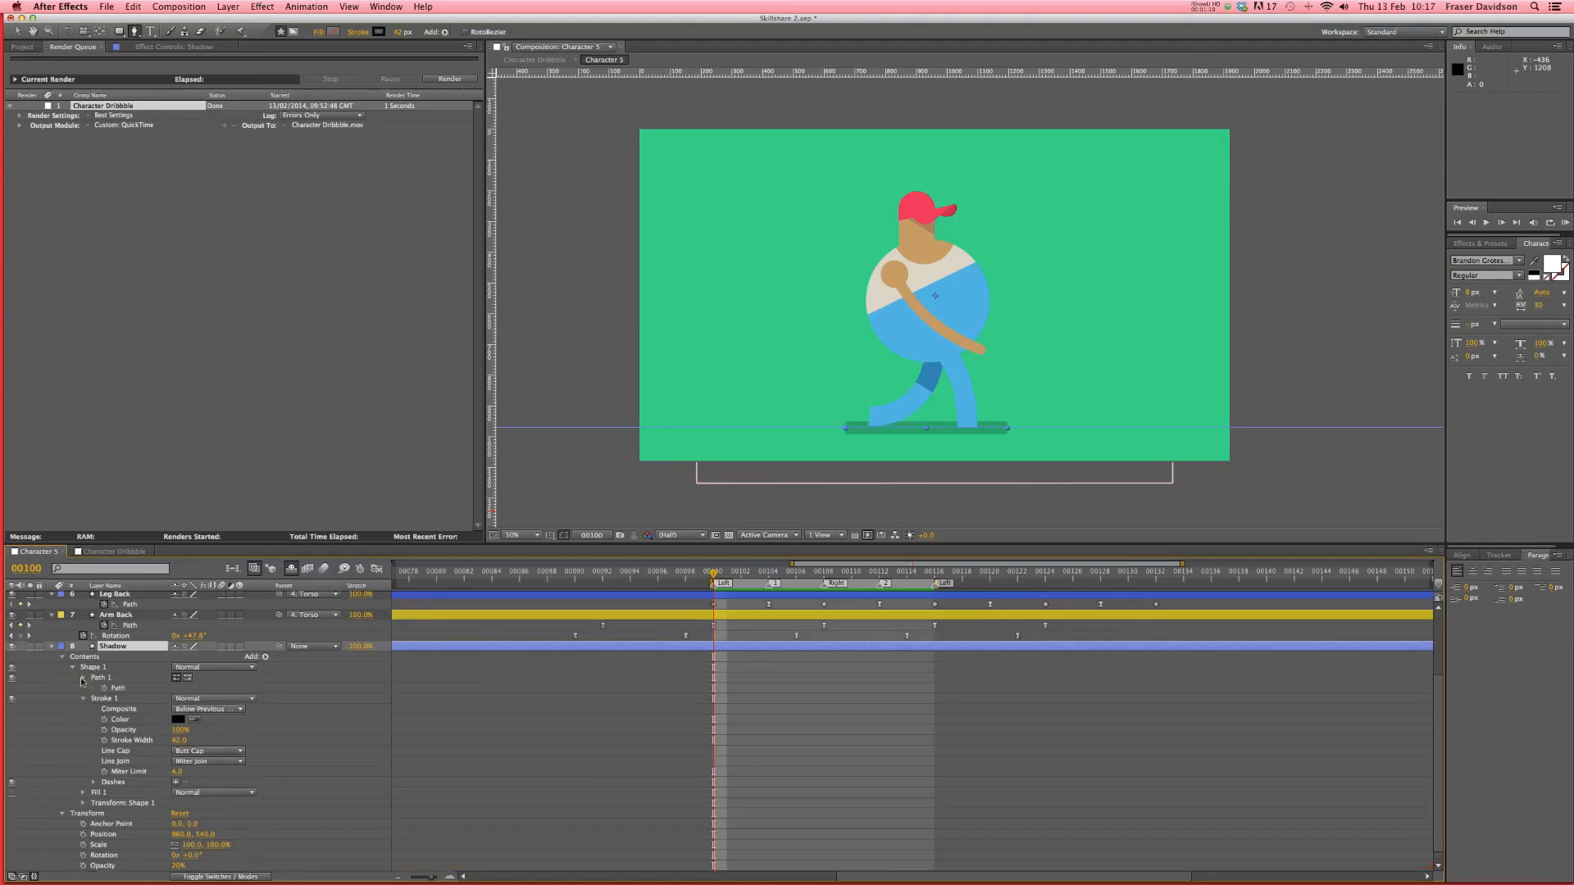
pyautogui.moveTo(715, 578)
pyautogui.mouseDown()
pyautogui.moveTo(823, 577)
pyautogui.moveTo(731, 577)
pyautogui.mouseUp()
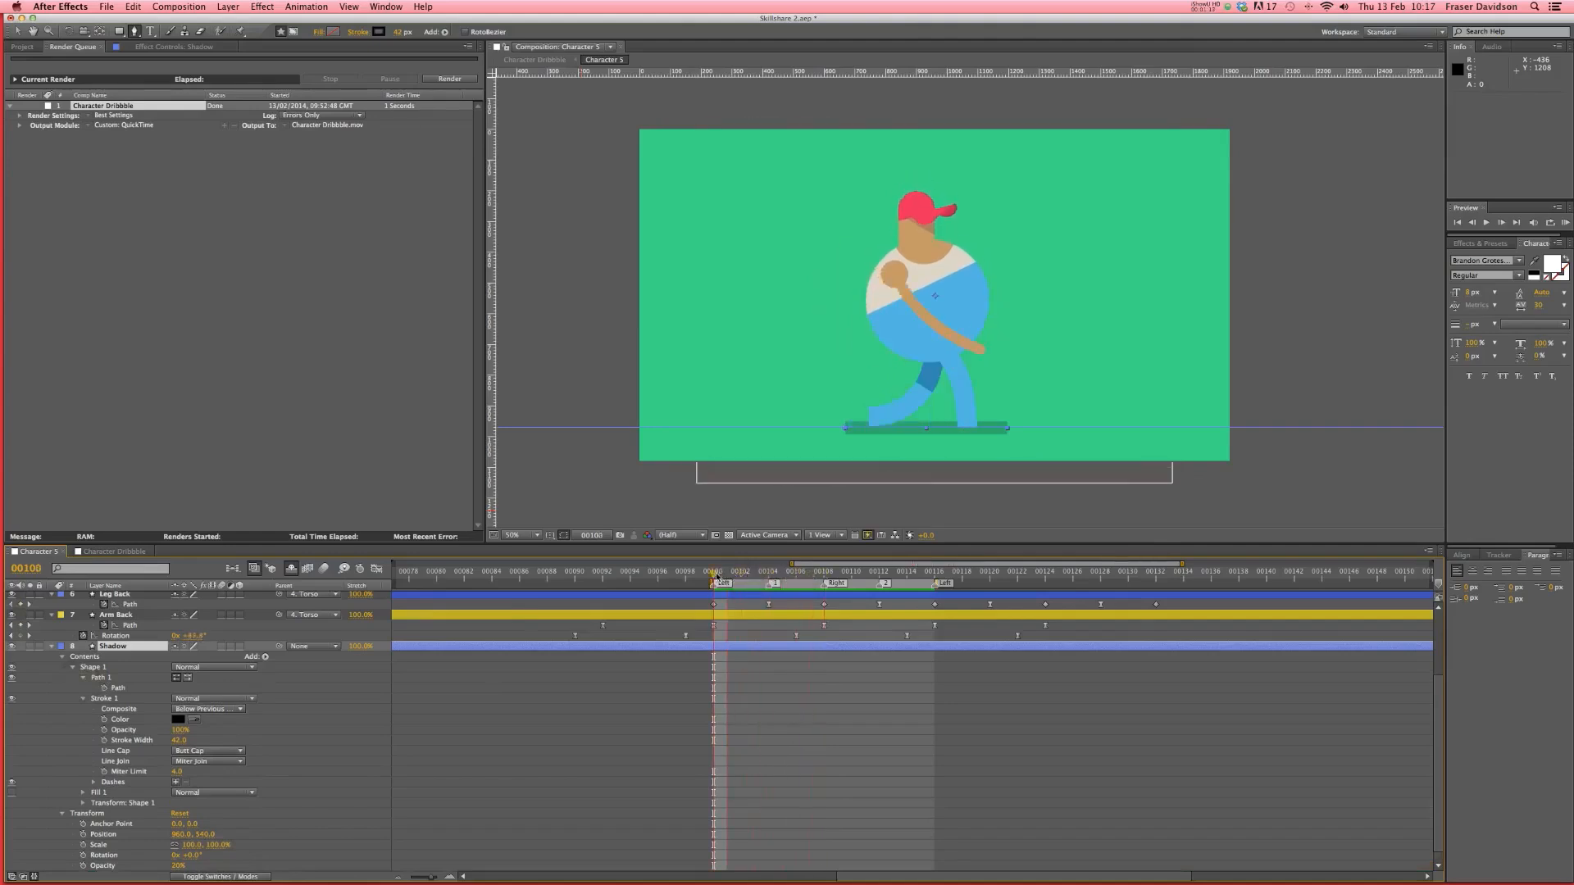
pyautogui.click(117, 689)
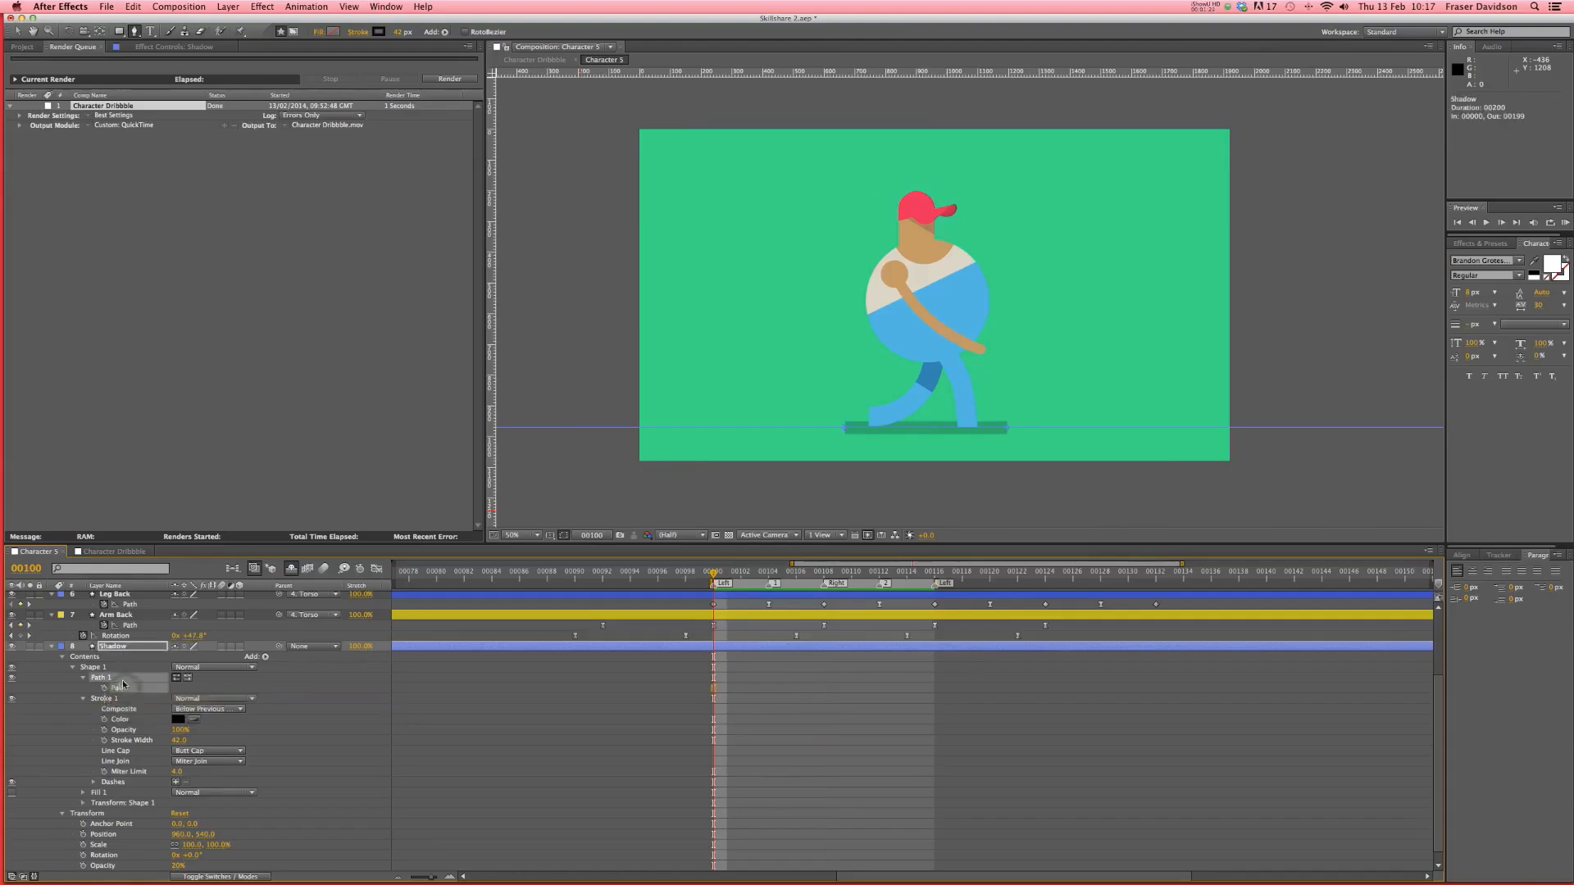
pyautogui.click(104, 688)
pyautogui.click(17, 32)
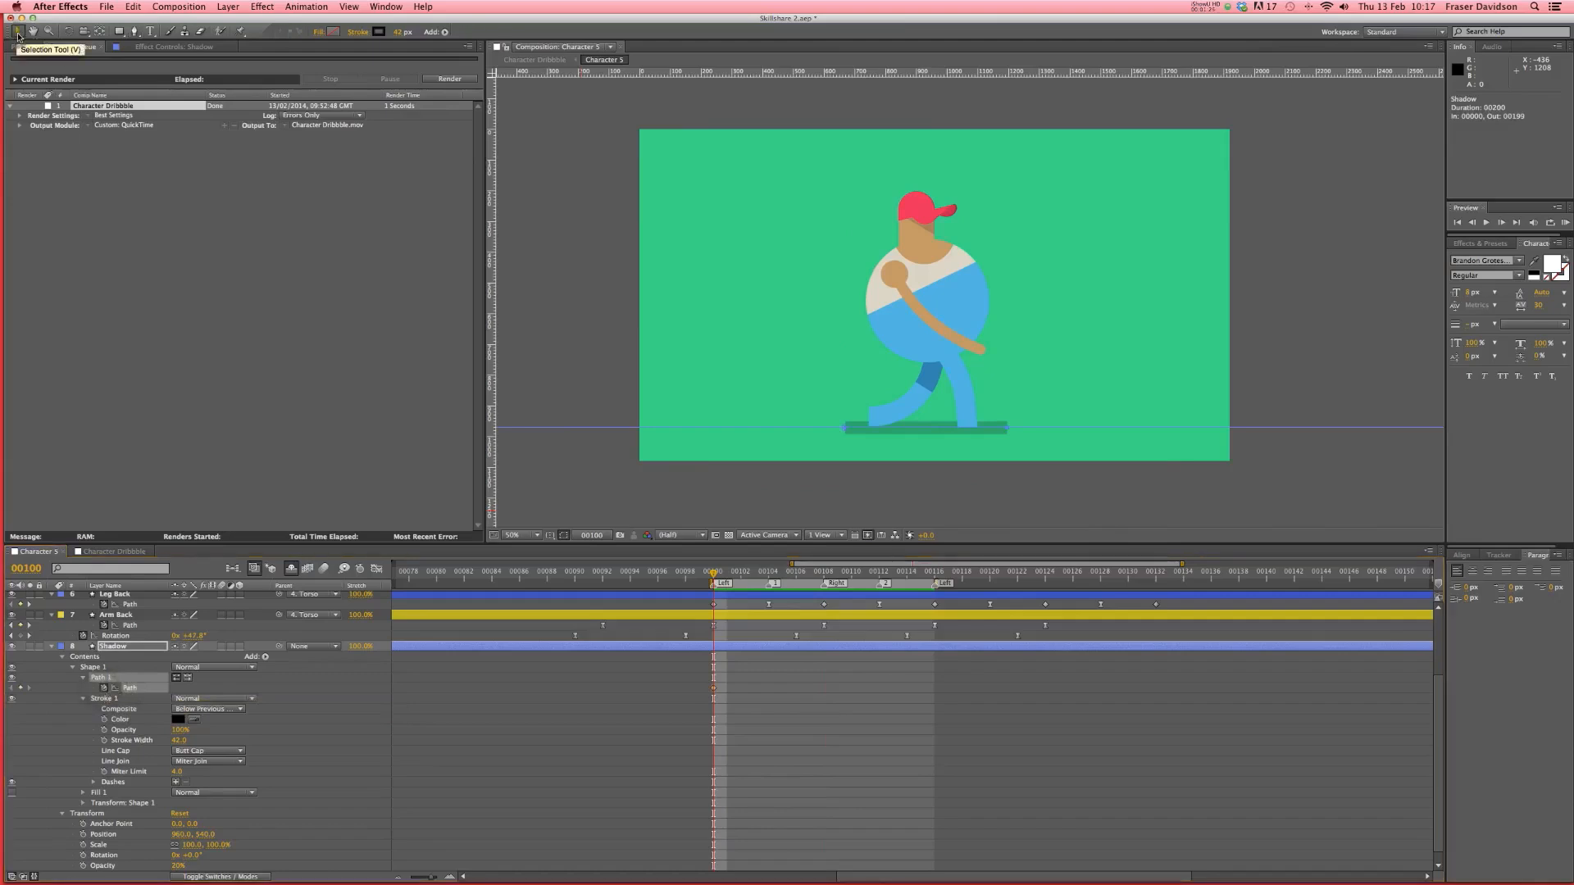
pyautogui.click(845, 429)
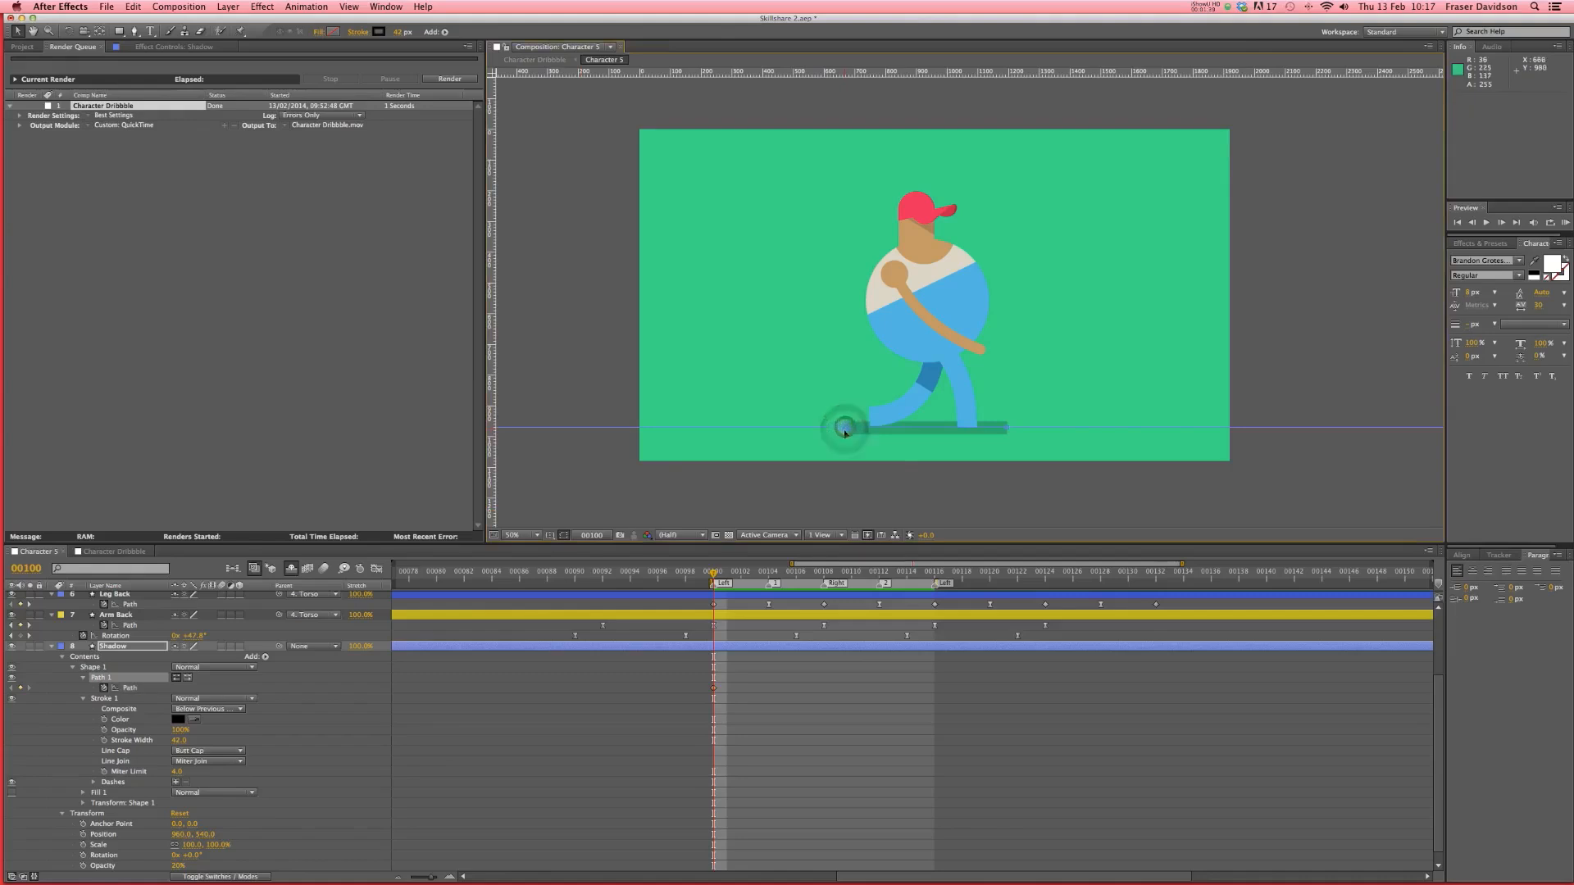
pyautogui.moveTo(845, 428); pyautogui.dragTo(838, 429)
# - At frame 104, keyframe a shorter shadow by moving both ends of its path inward
pyautogui.click(769, 573)
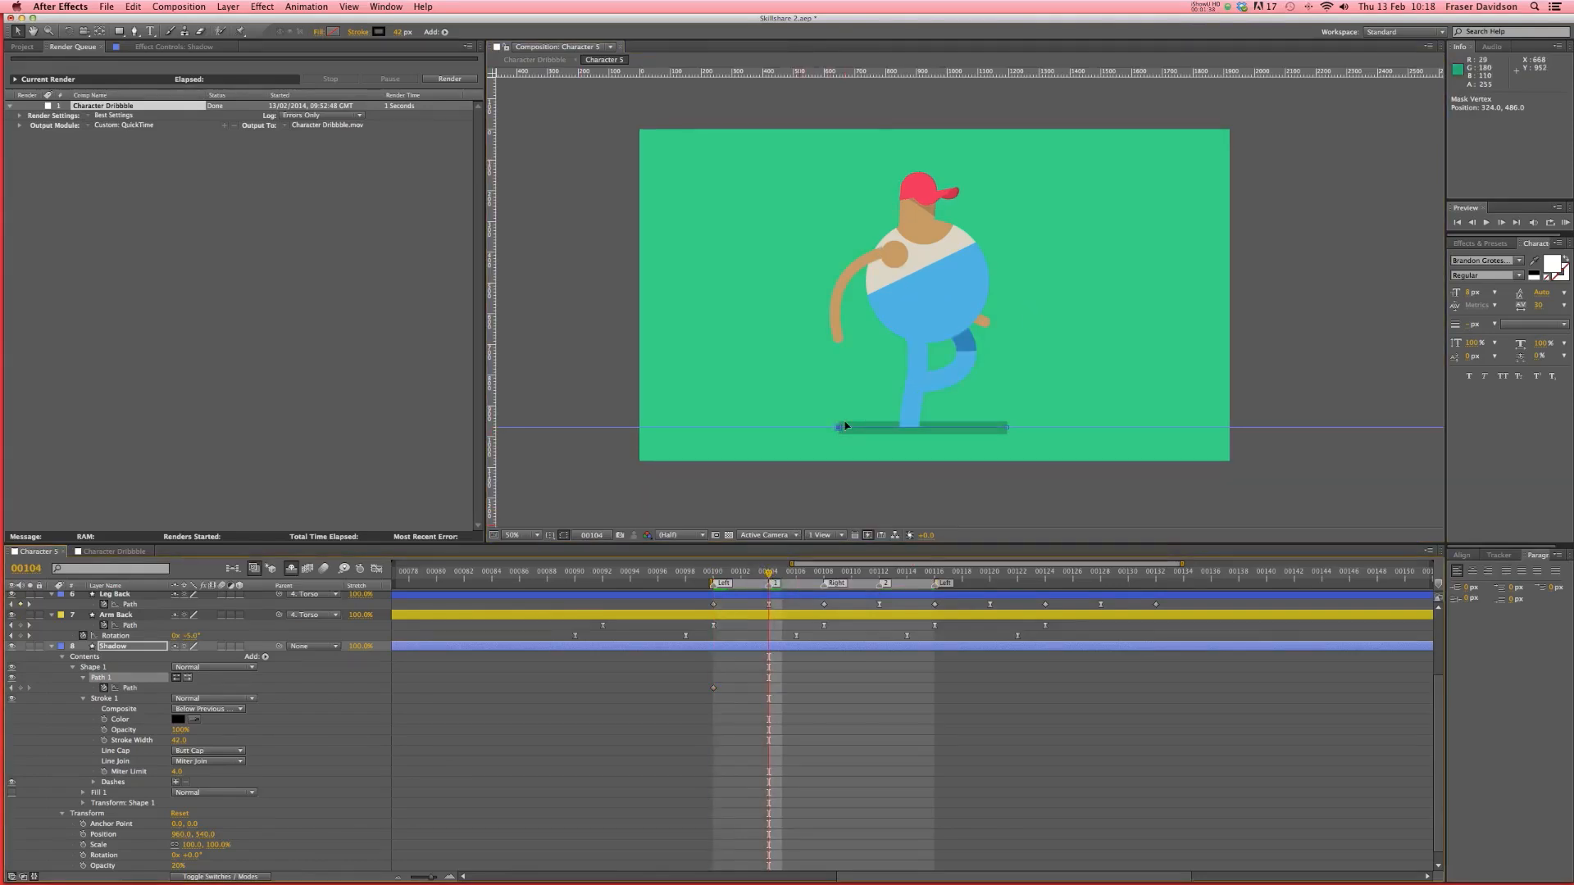
pyautogui.moveTo(838, 429); pyautogui.dragTo(871, 431)
pyautogui.moveTo(1007, 428); pyautogui.dragTo(977, 429)
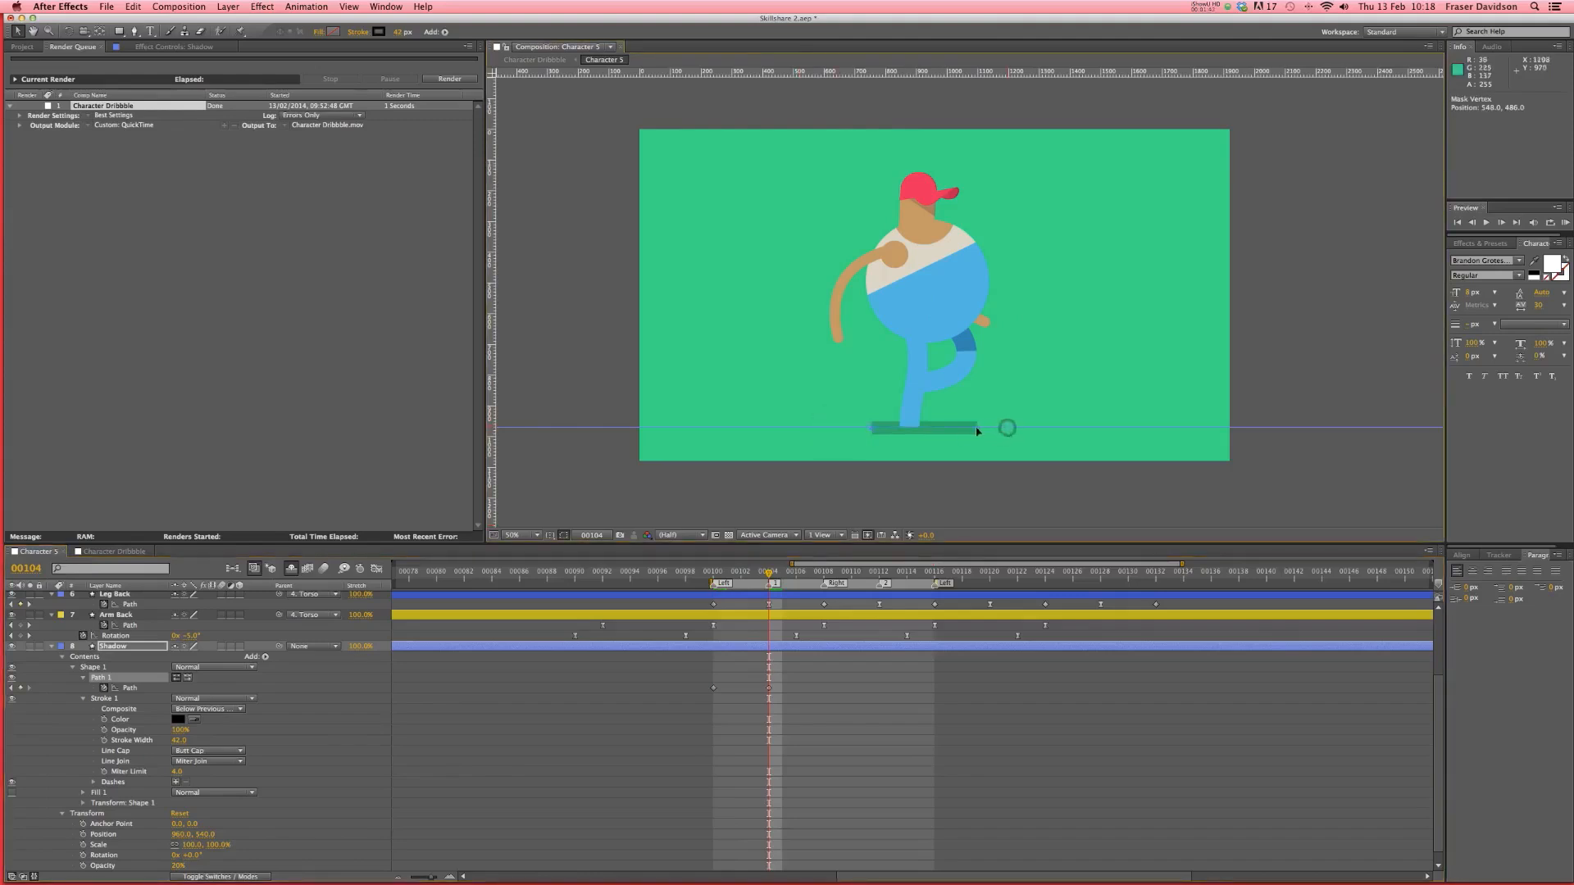
# - Copy the Shadow's wide Path keyframe from frame 100 to frame 108
pyautogui.click(823, 574)
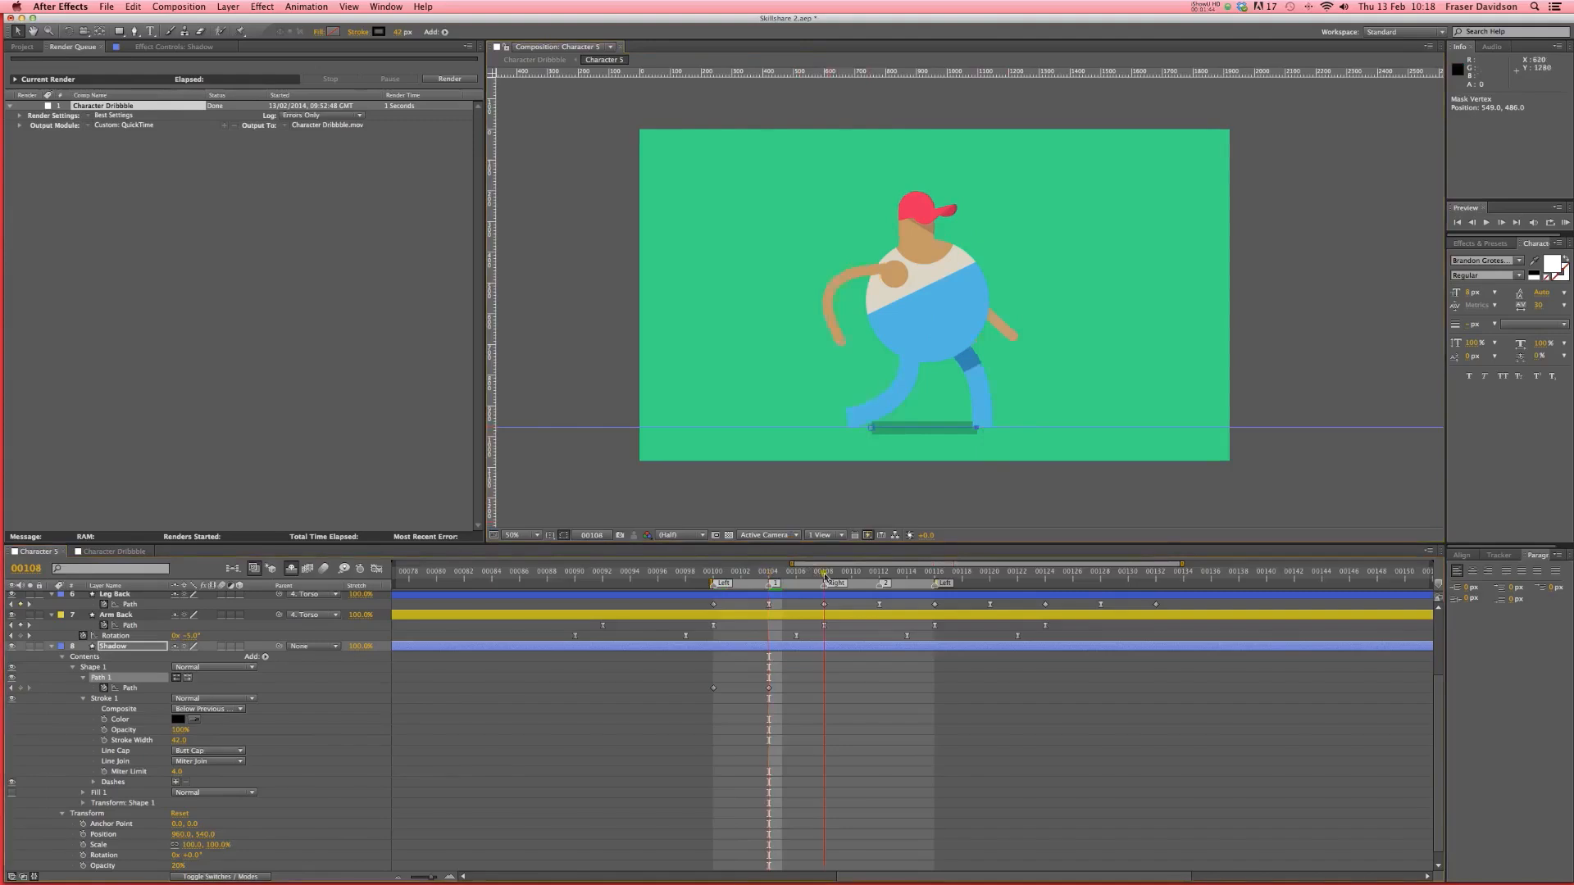
pyautogui.click(713, 688)
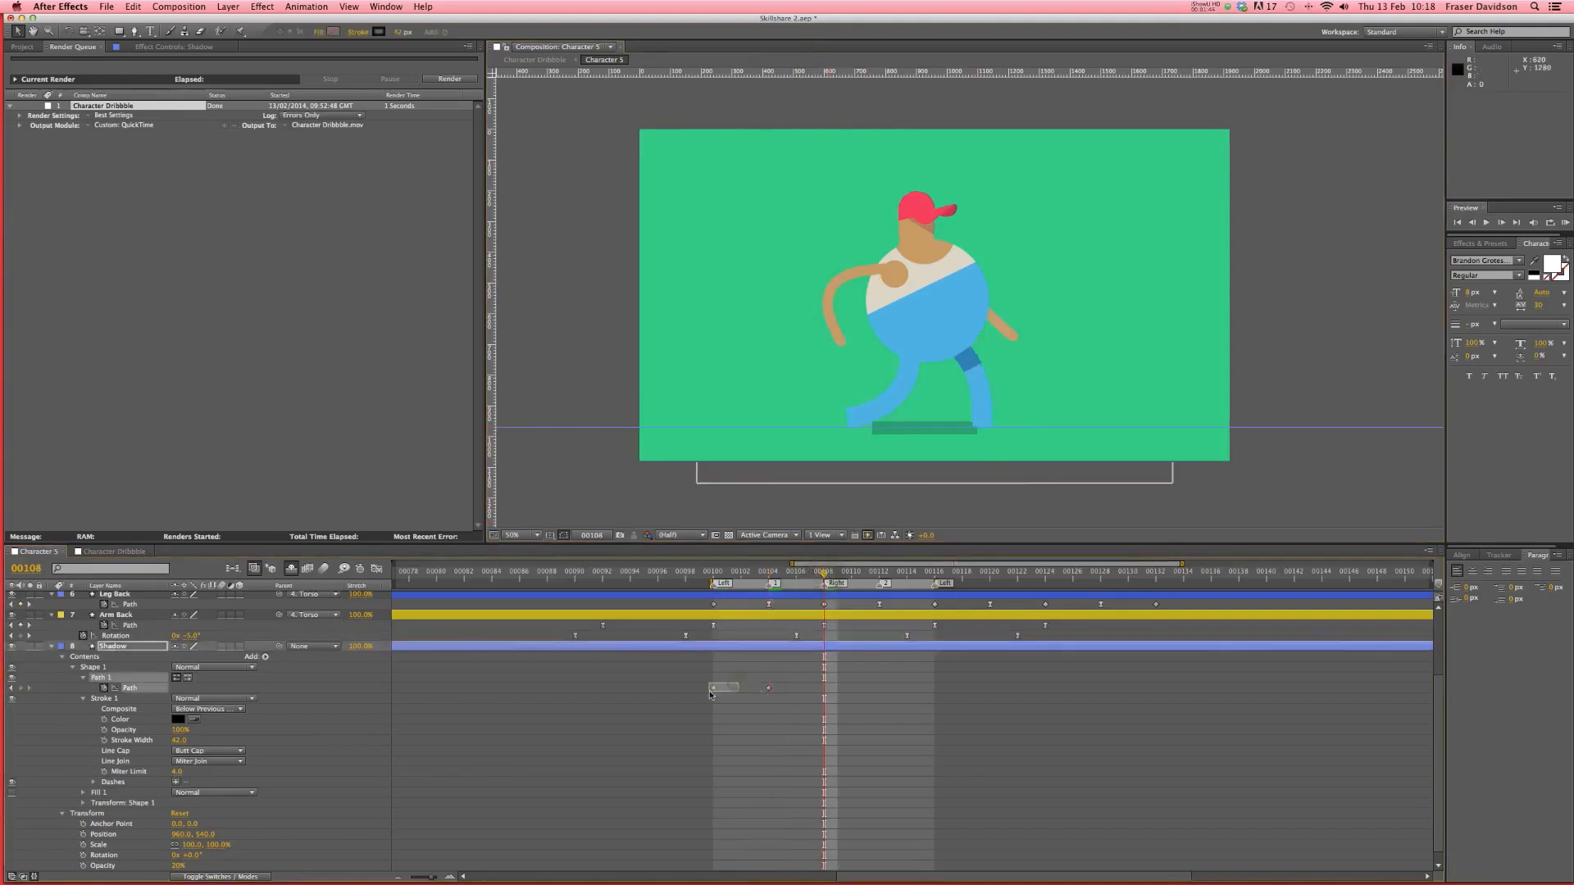
pyautogui.press('super+c')
pyautogui.press('super+v')
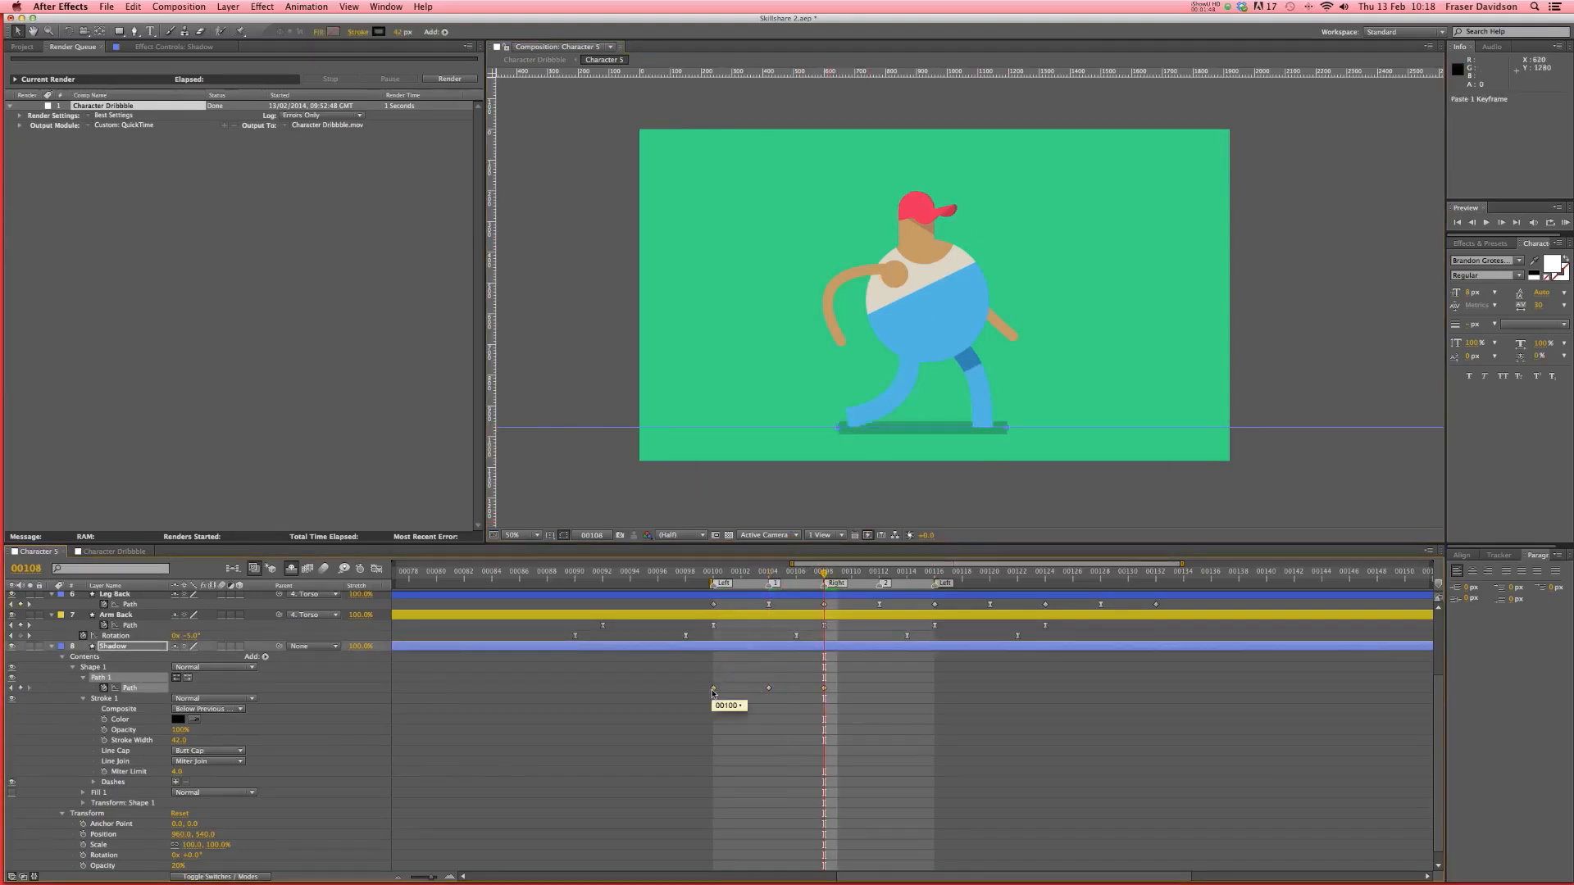
# - Copy the Shadow's short Path keyframe from frame 104 to frame 112 and pull both ends slightly further inward
pyautogui.click(880, 575)
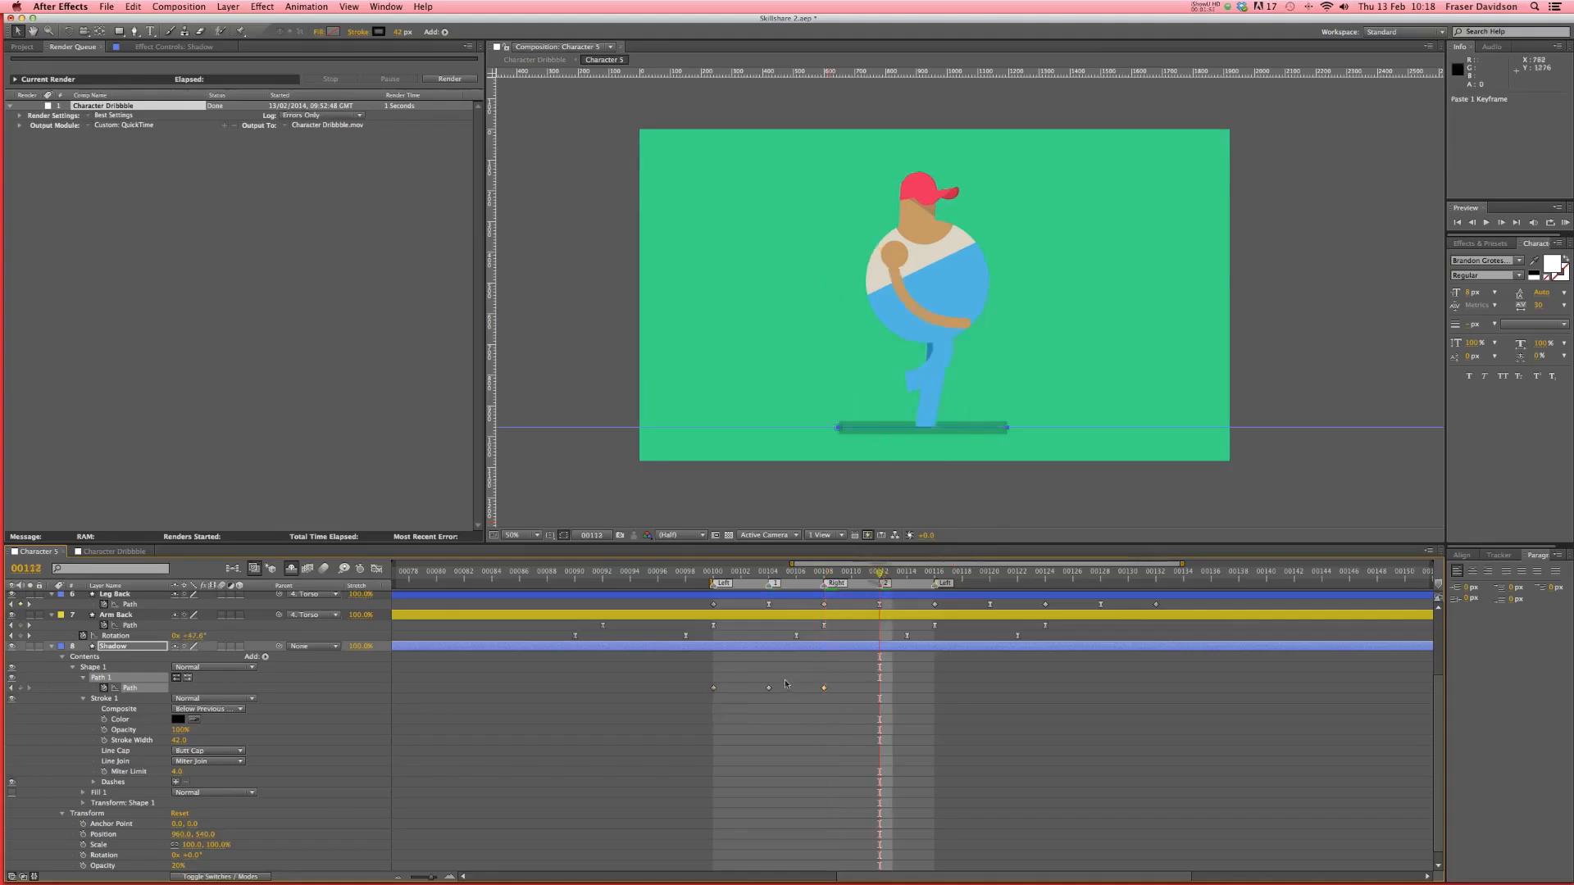
pyautogui.click(768, 688)
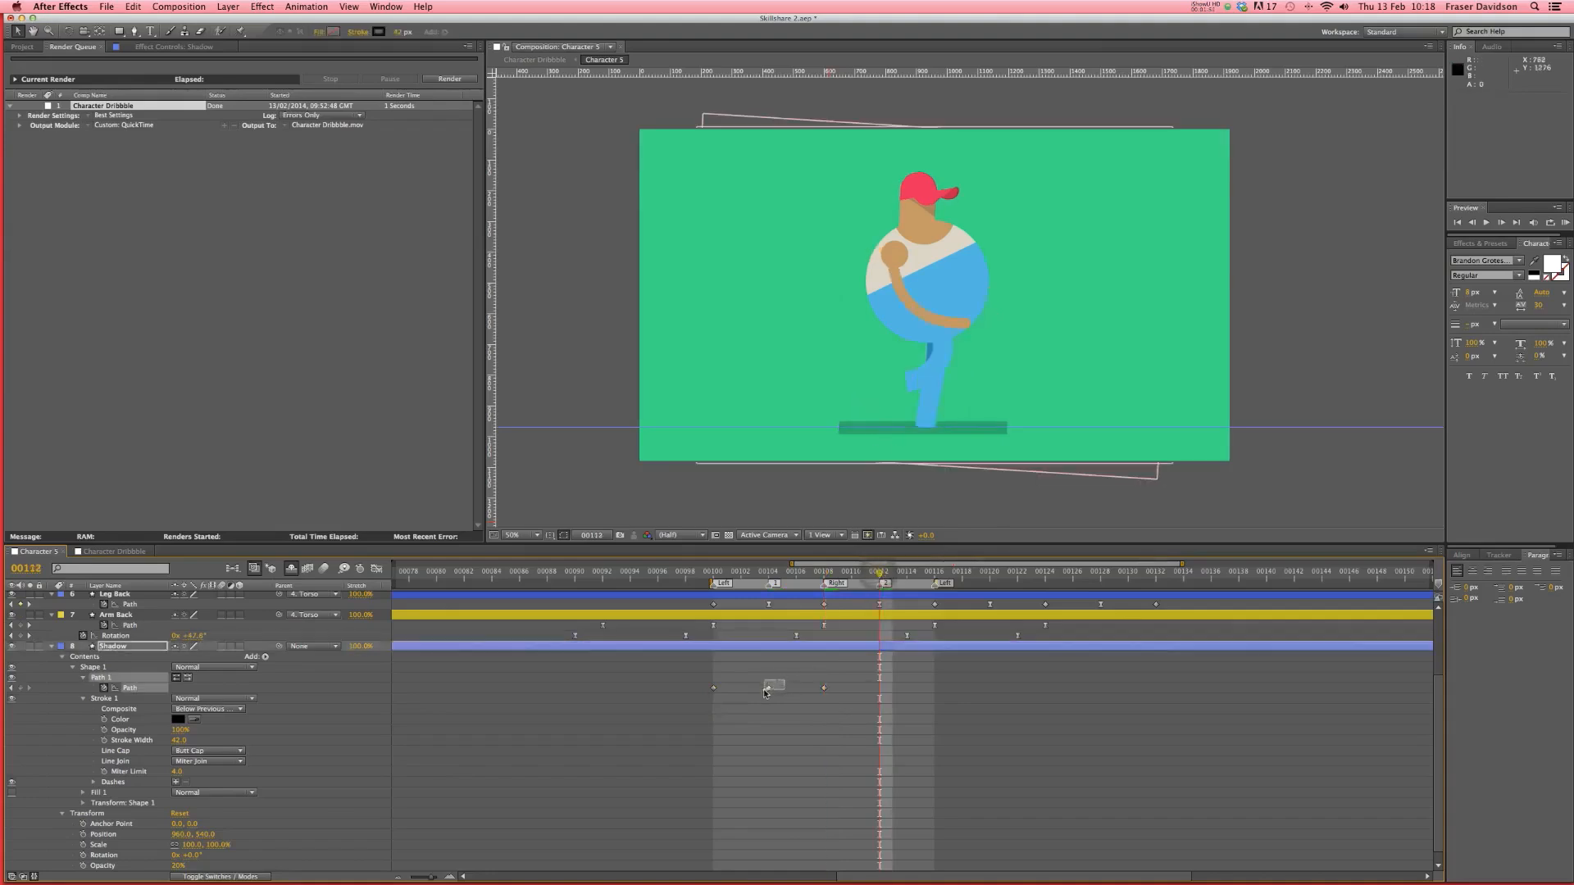
pyautogui.press('super+c')
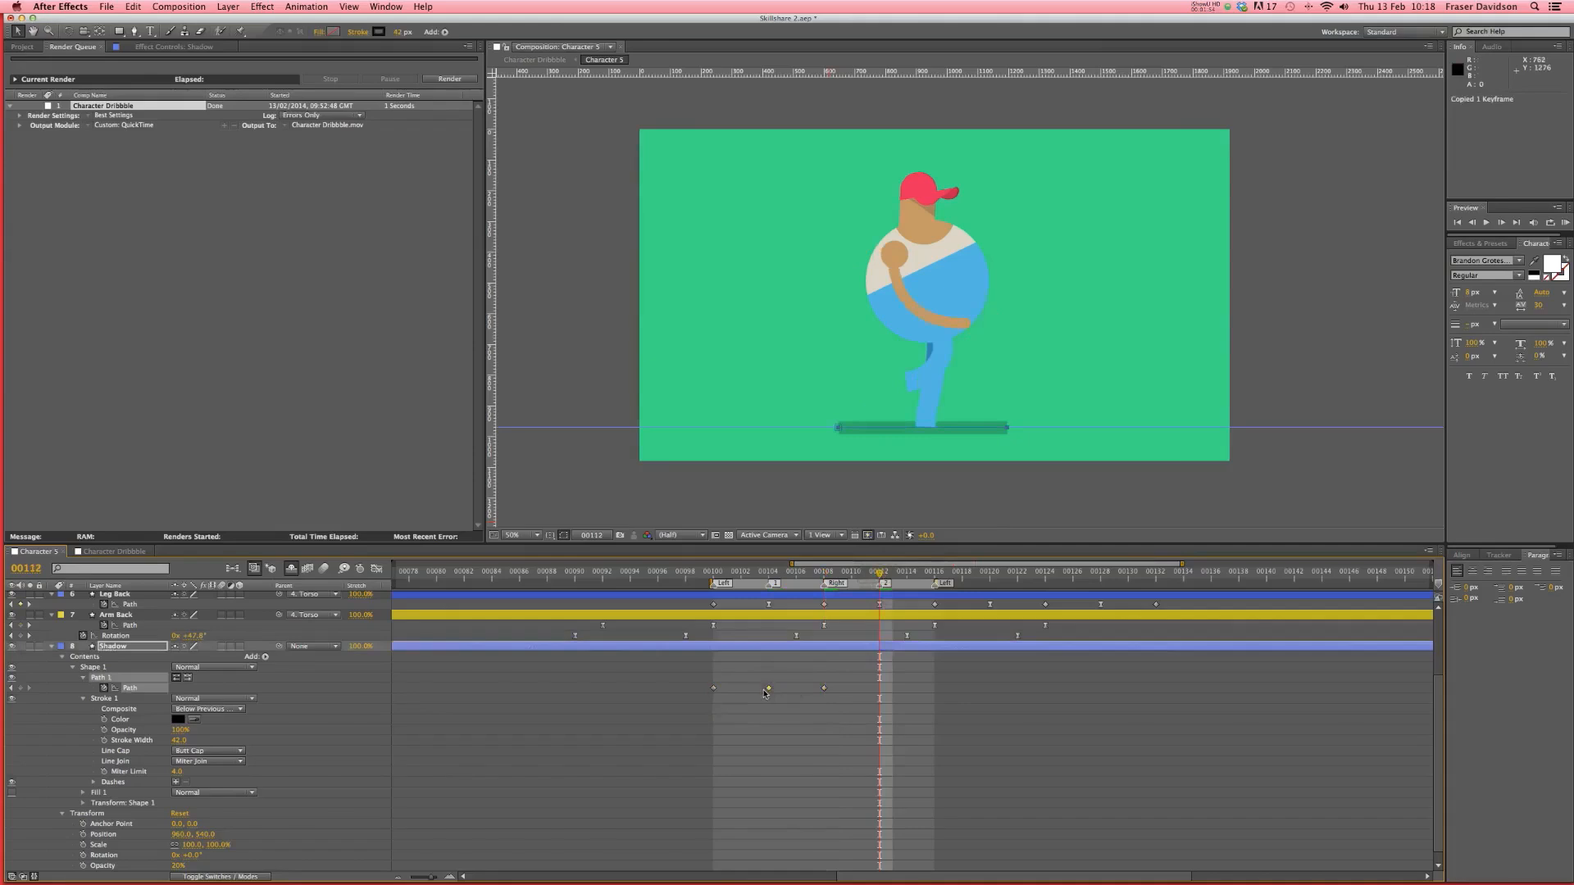
pyautogui.press('super+v')
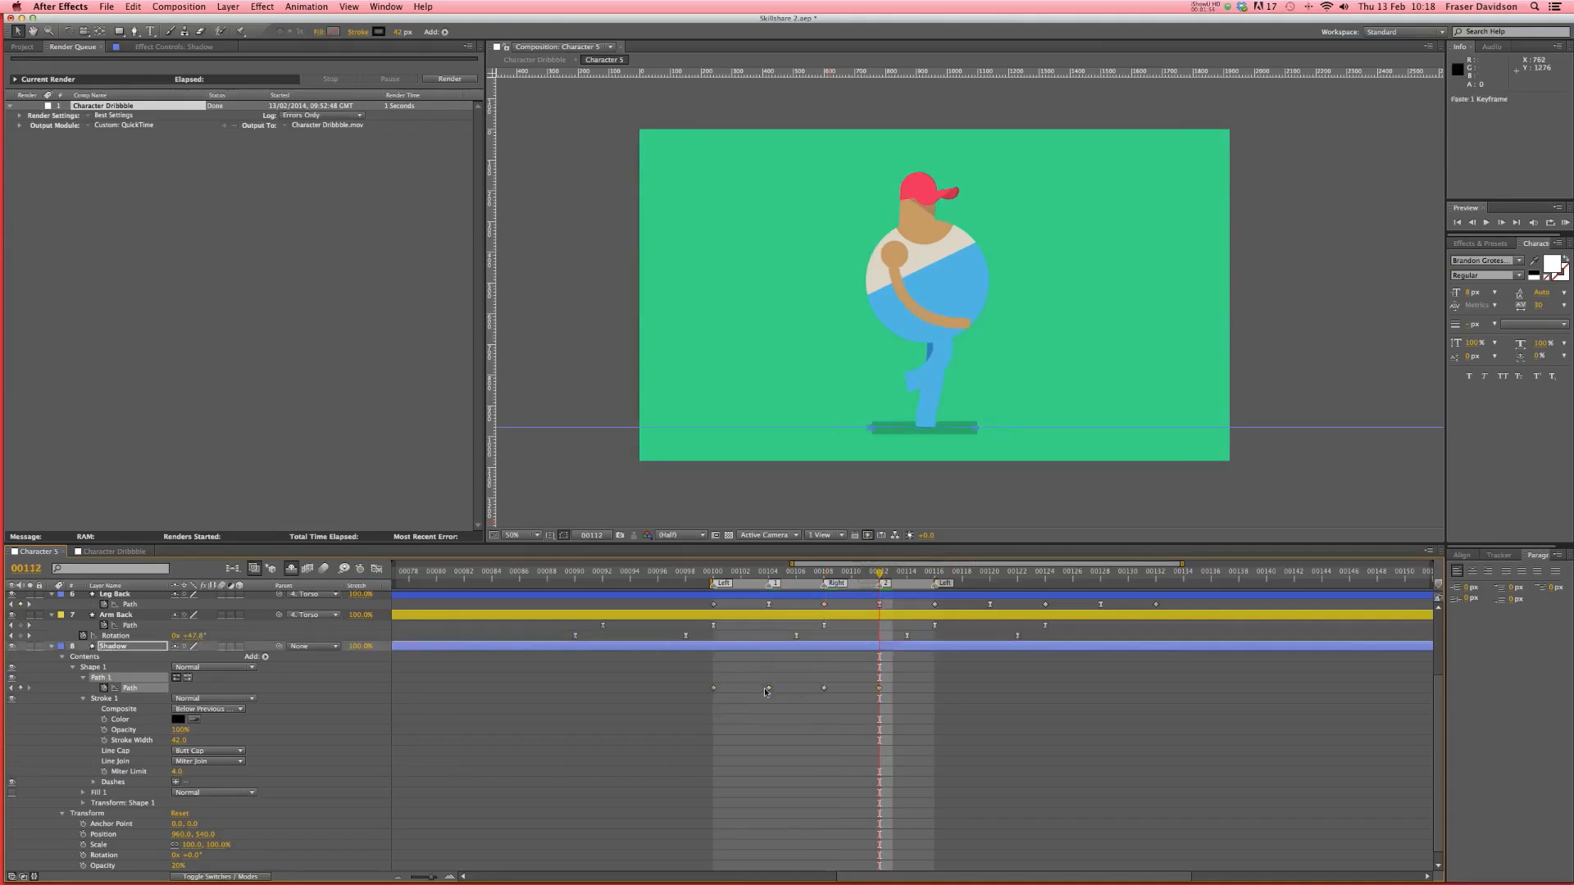
pyautogui.click(871, 428)
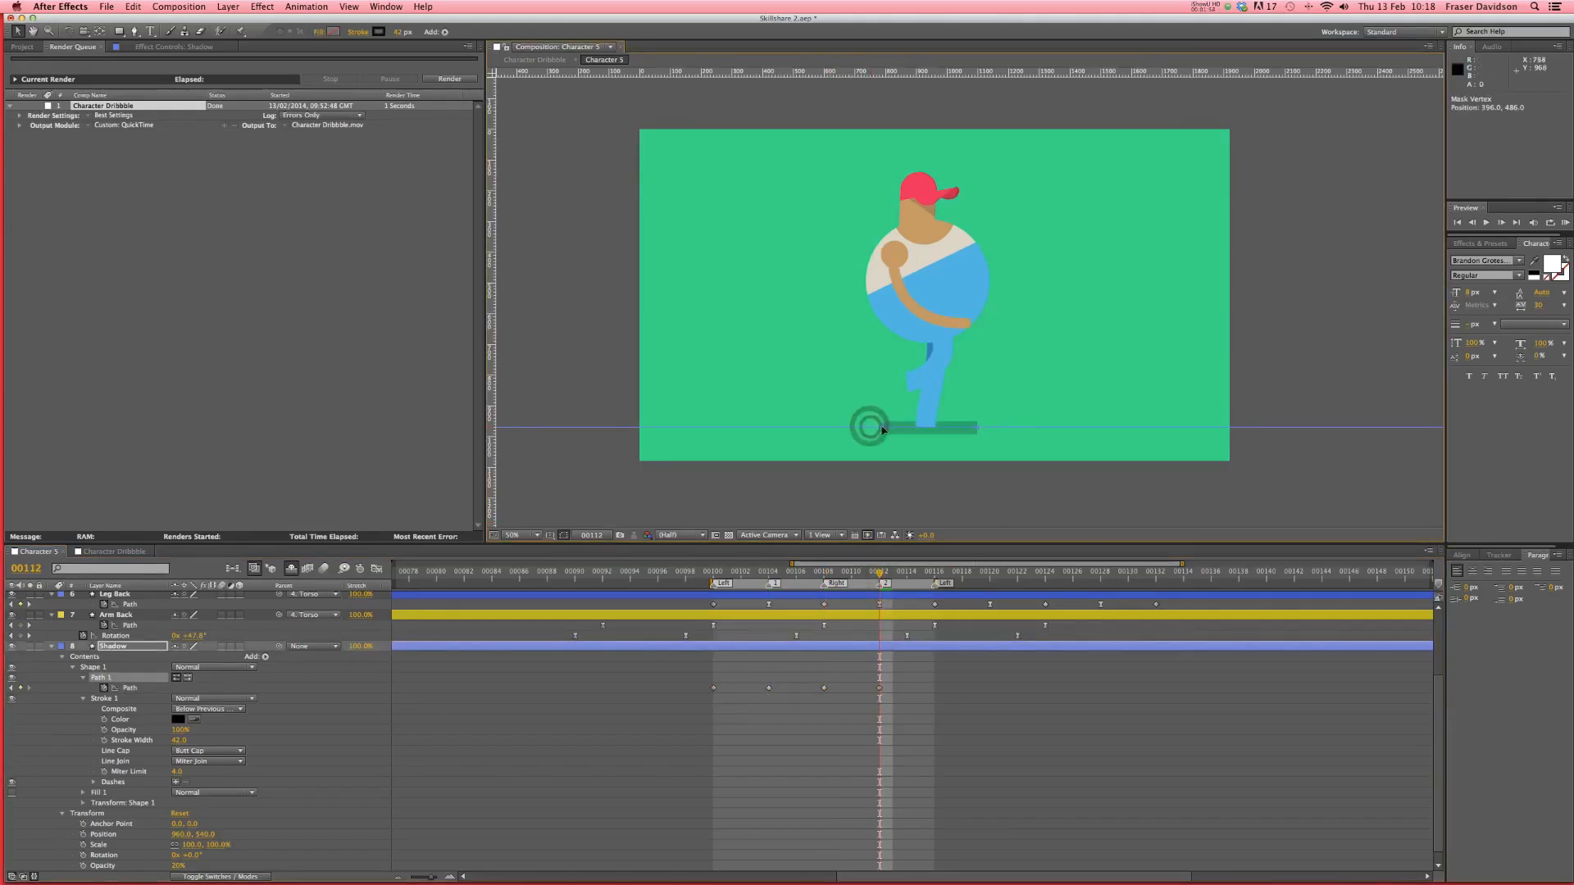
pyautogui.click(977, 428)
# - Paste the wide Shadow Path keyframe from frame 100 at frame 116 and preview the loop
pyautogui.click(935, 584)
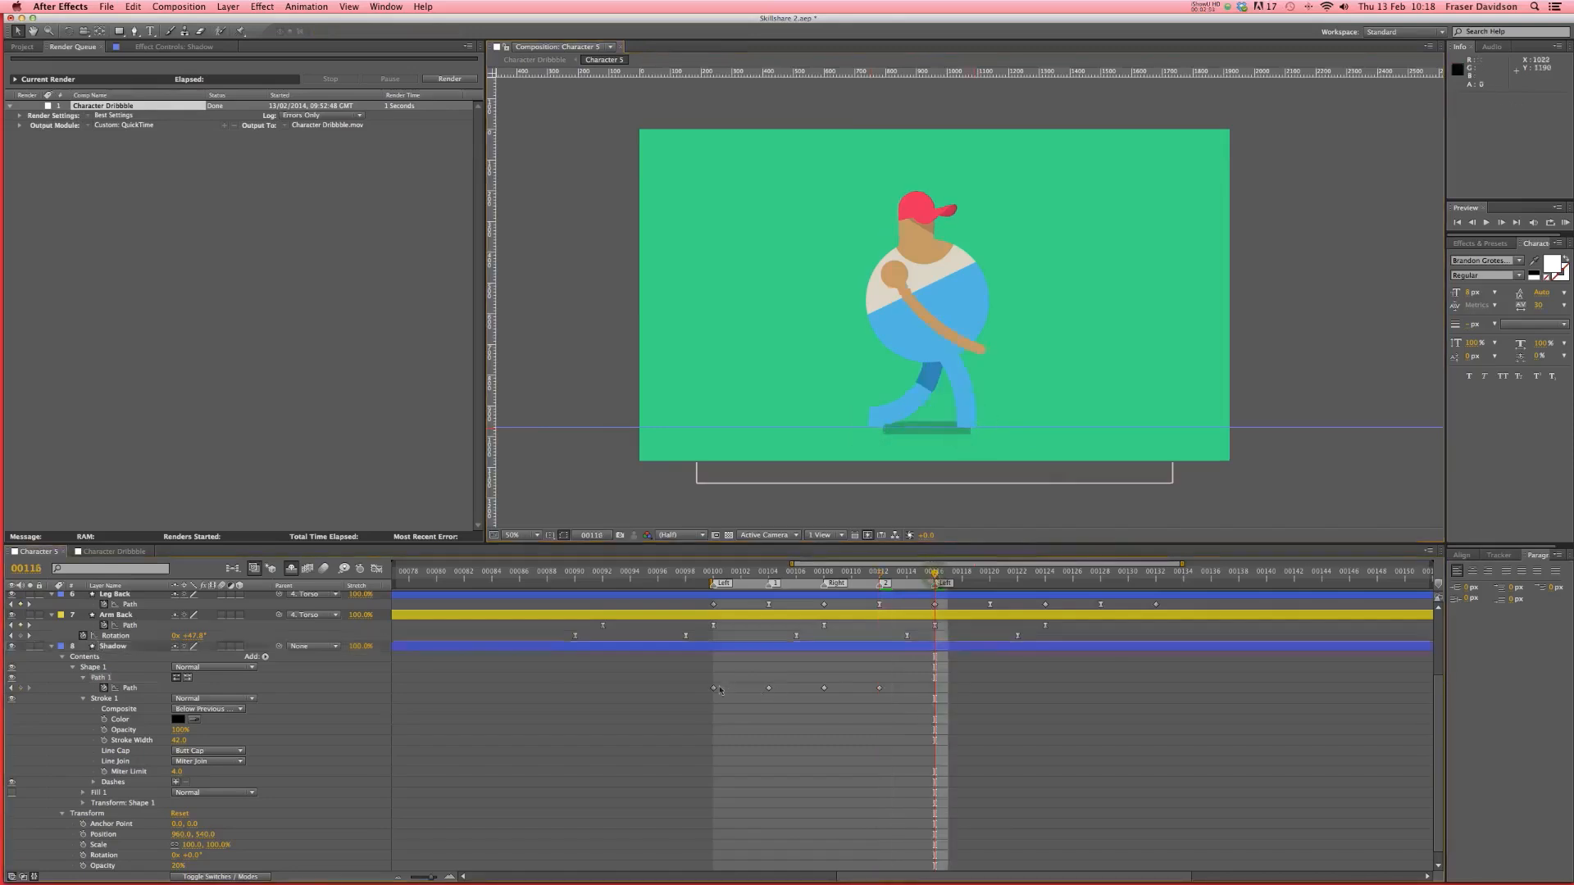
pyautogui.press('super+v')
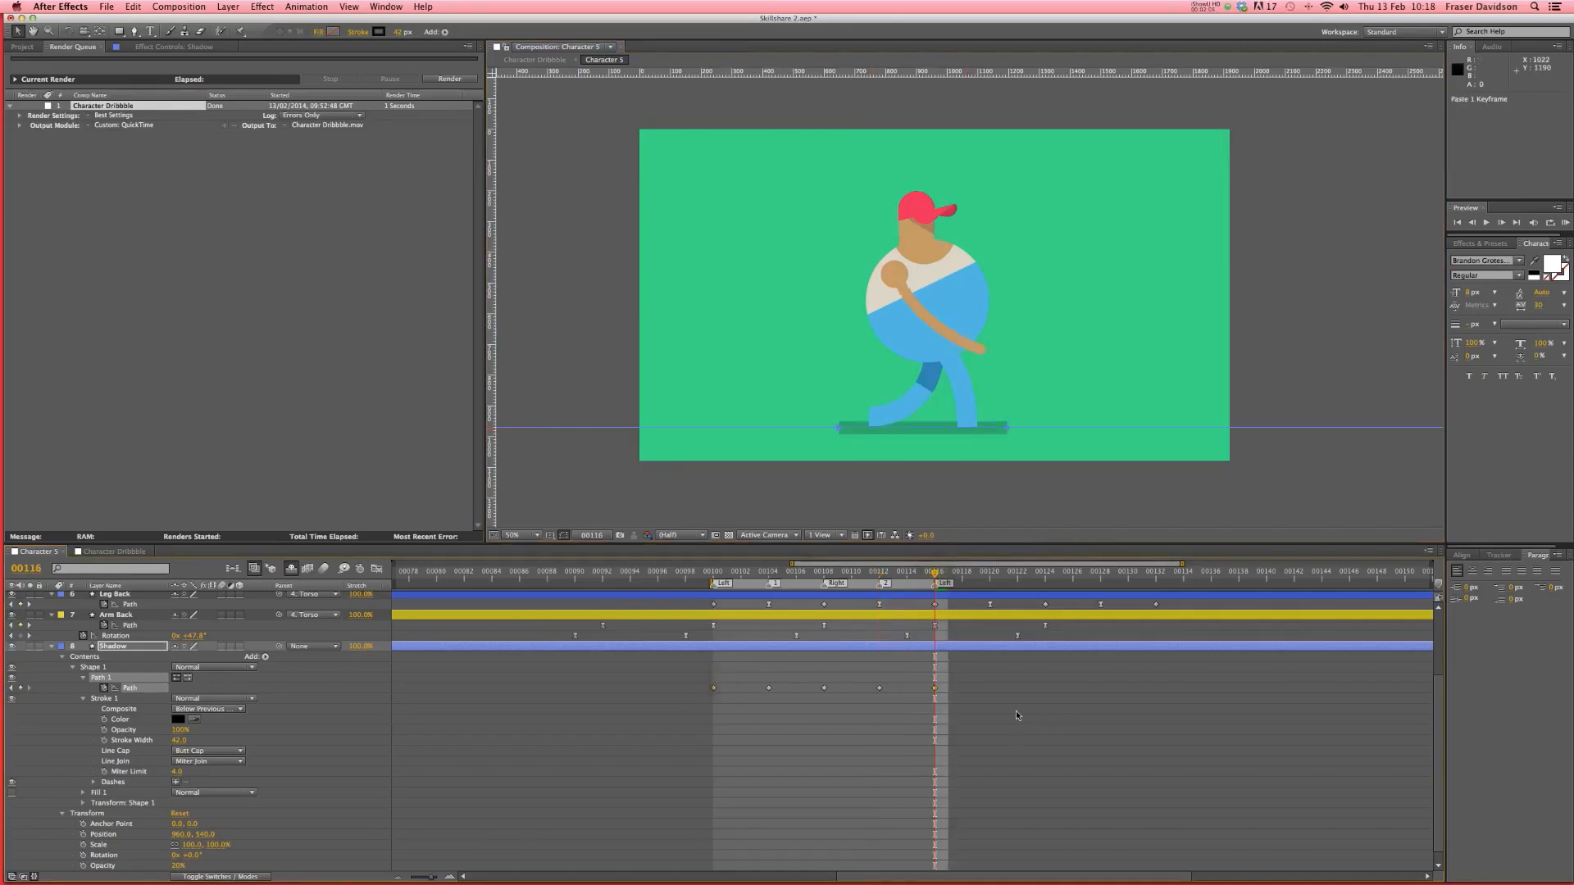
pyautogui.scroll(2, 1015, 710)
pyautogui.press('KP_0')
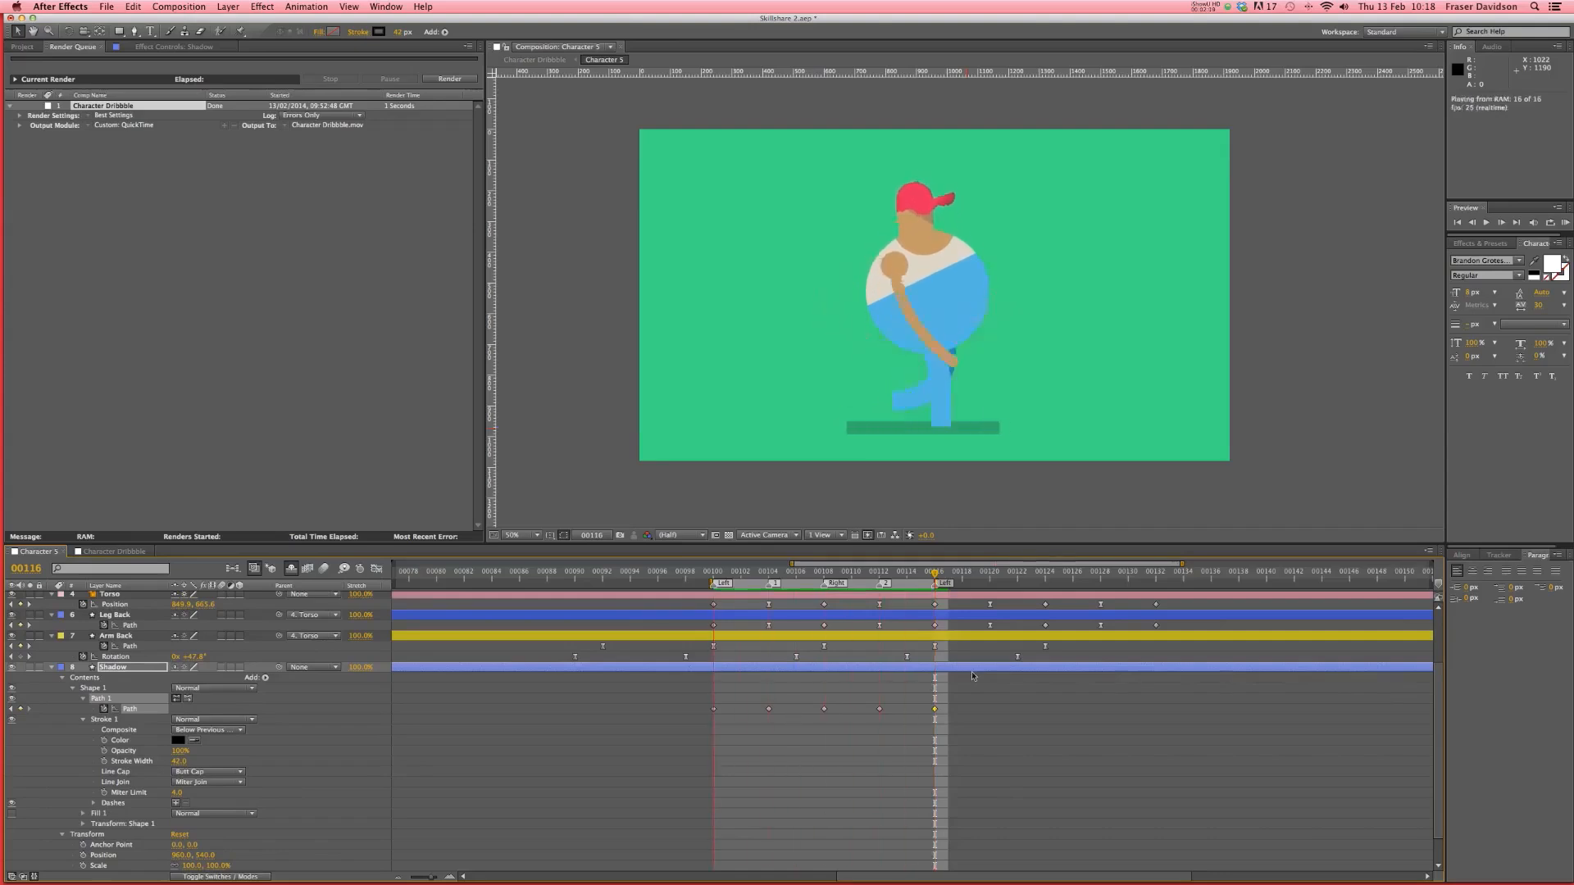
pyautogui.press('space')
# - Apply Easy Ease to the Shadow's Path keyframes at frames 104 and 112 with 66% incoming and outgoing velocity influence
pyautogui.click(879, 709)
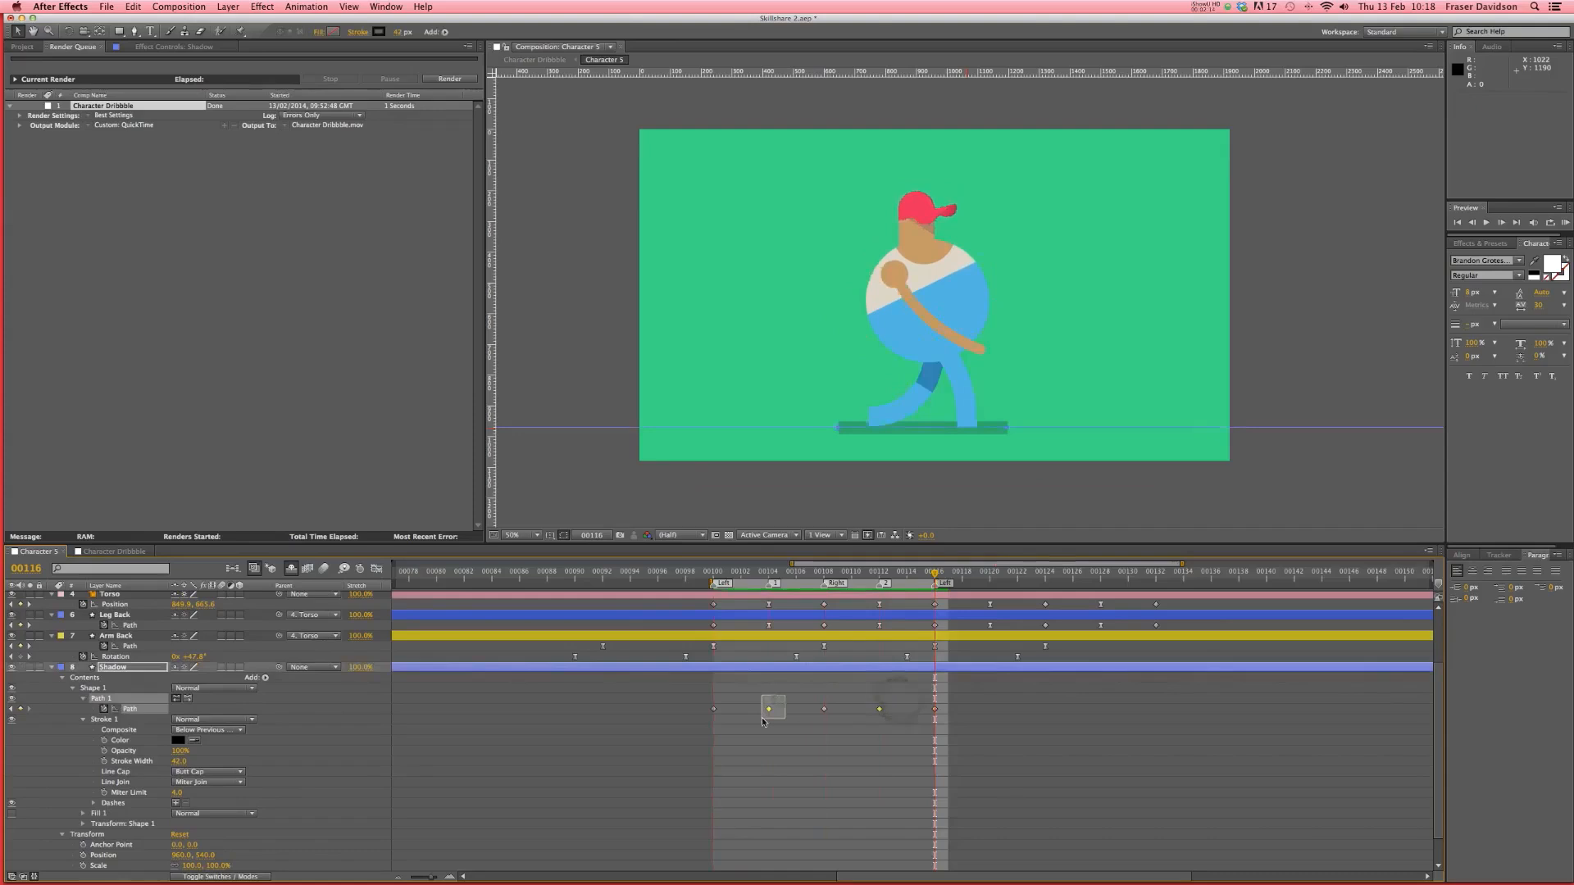
pyautogui.click(285, 7)
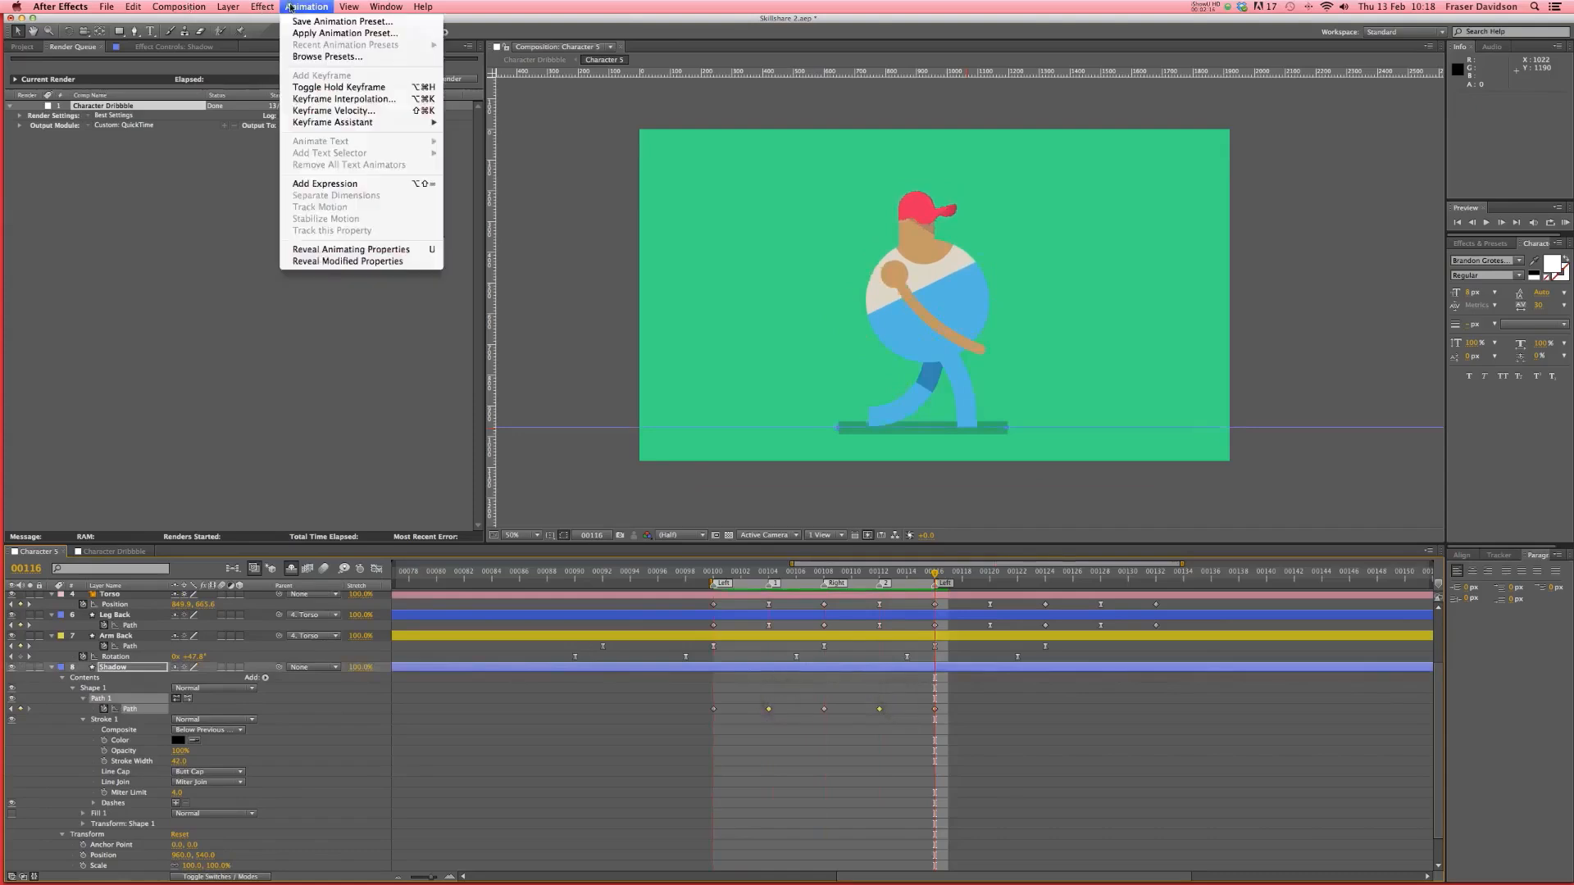
pyautogui.moveTo(344, 125)
pyautogui.click(500, 146)
pyautogui.click(305, 7)
pyautogui.click(348, 109)
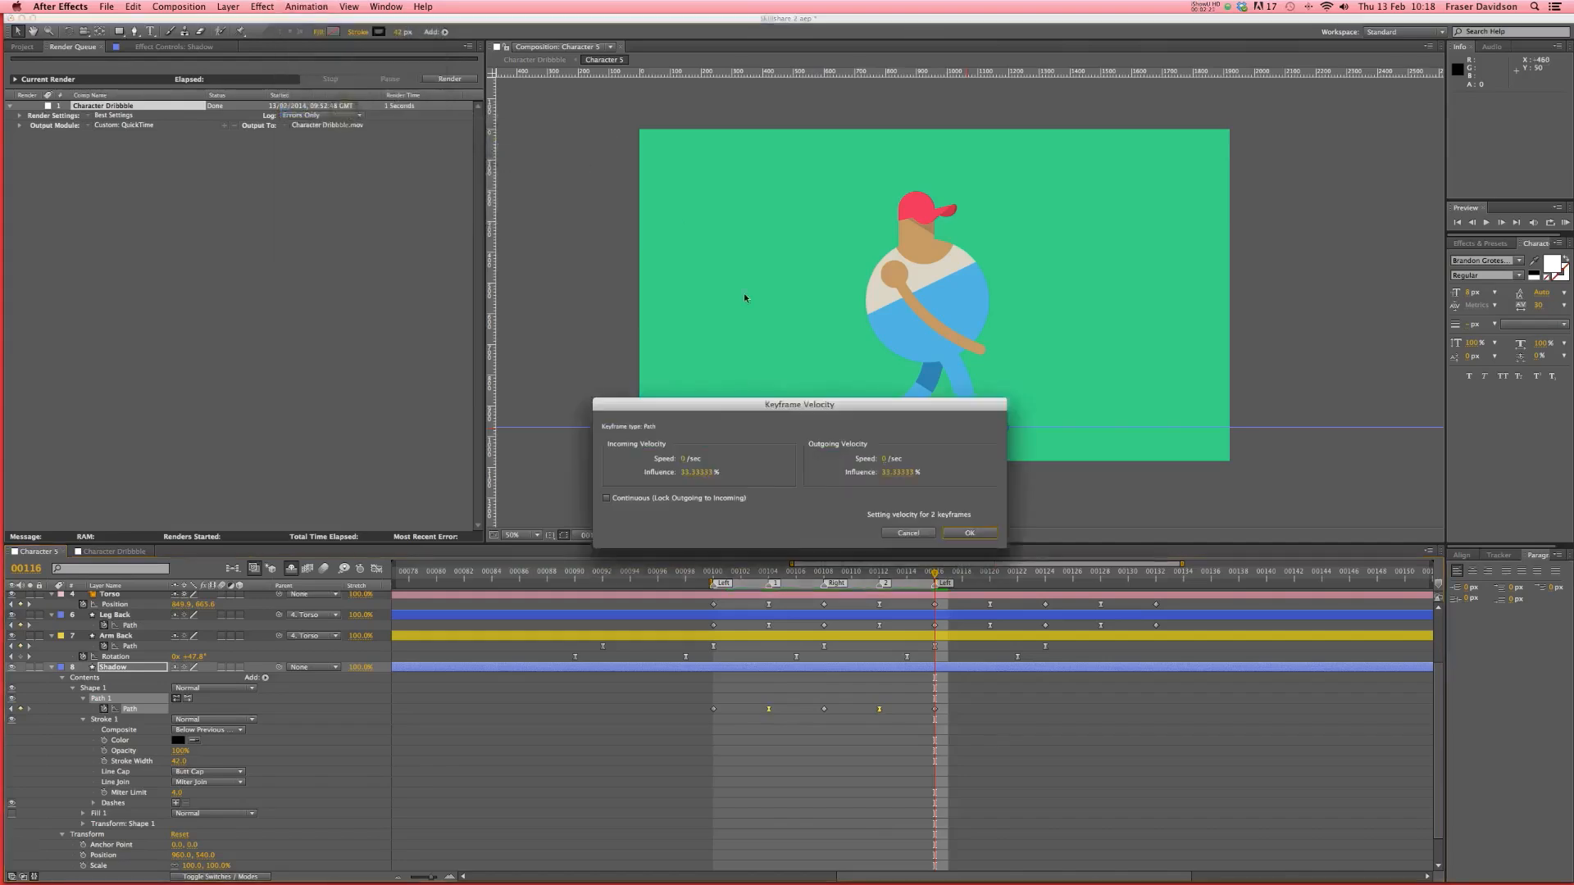
pyautogui.click(896, 473)
pyautogui.write('66')
pyautogui.click(705, 473)
pyautogui.write('66')
pyautogui.click(970, 533)
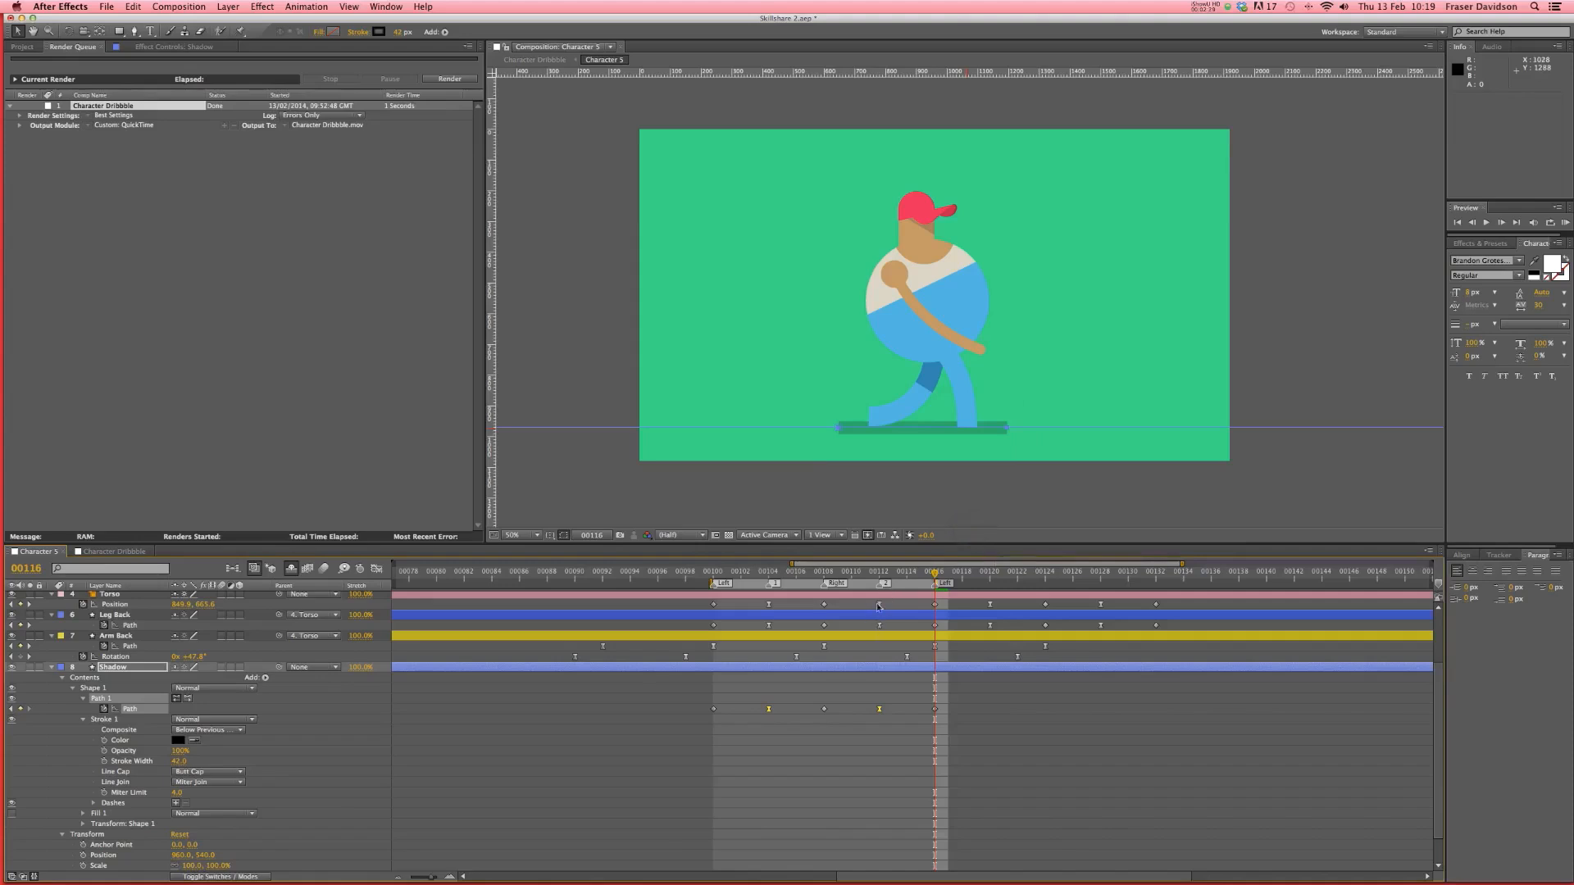
# - Preview the walk cycle to check the eased shadow movement
pyautogui.click(988, 714)
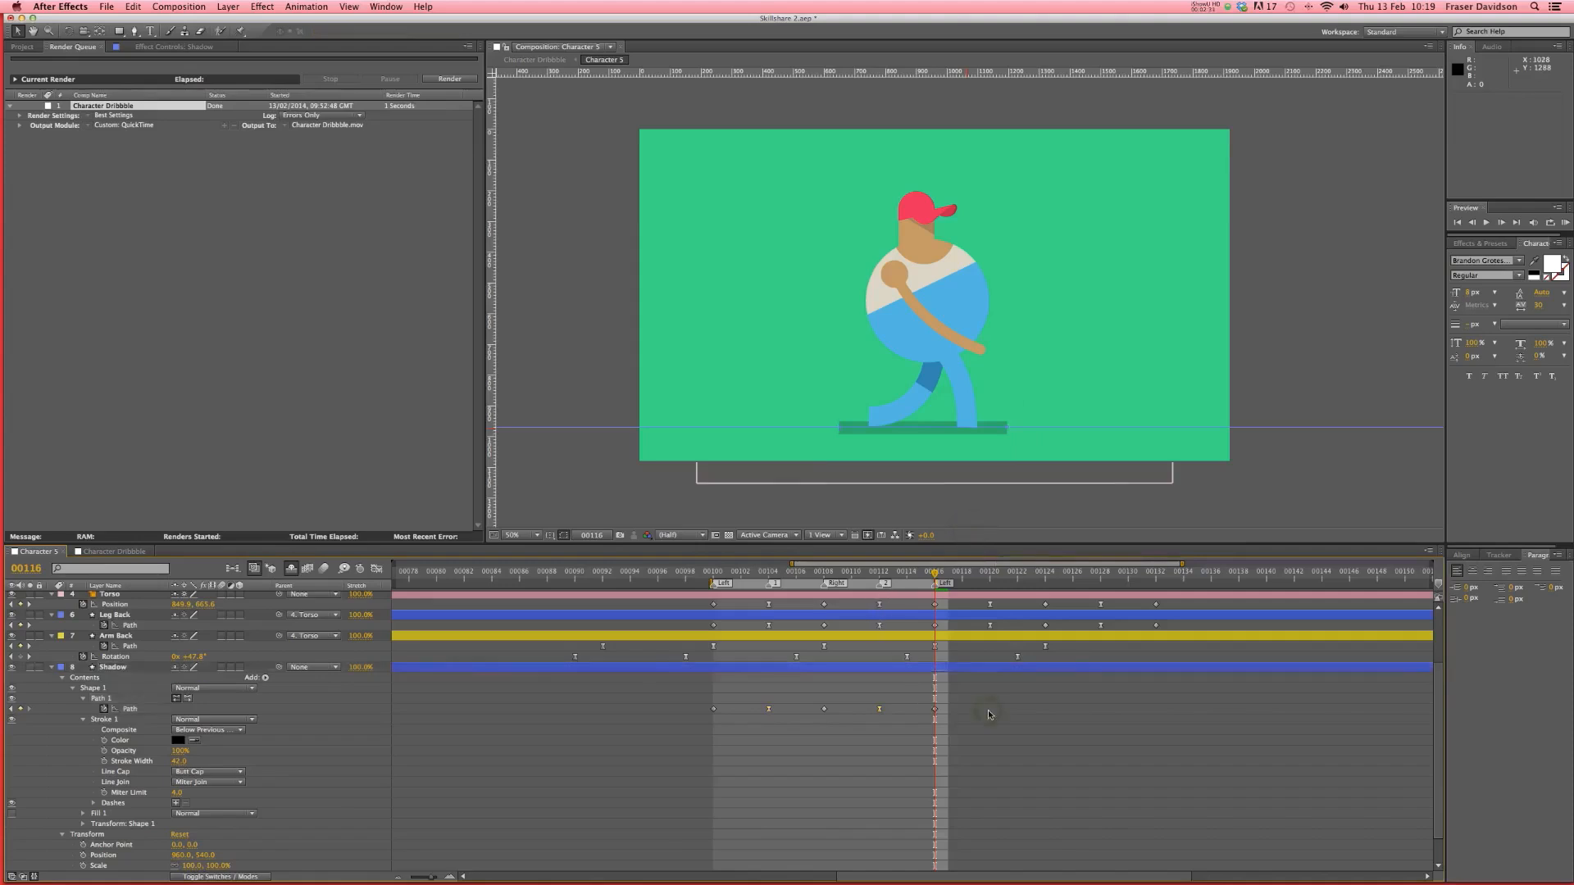
pyautogui.press('space')
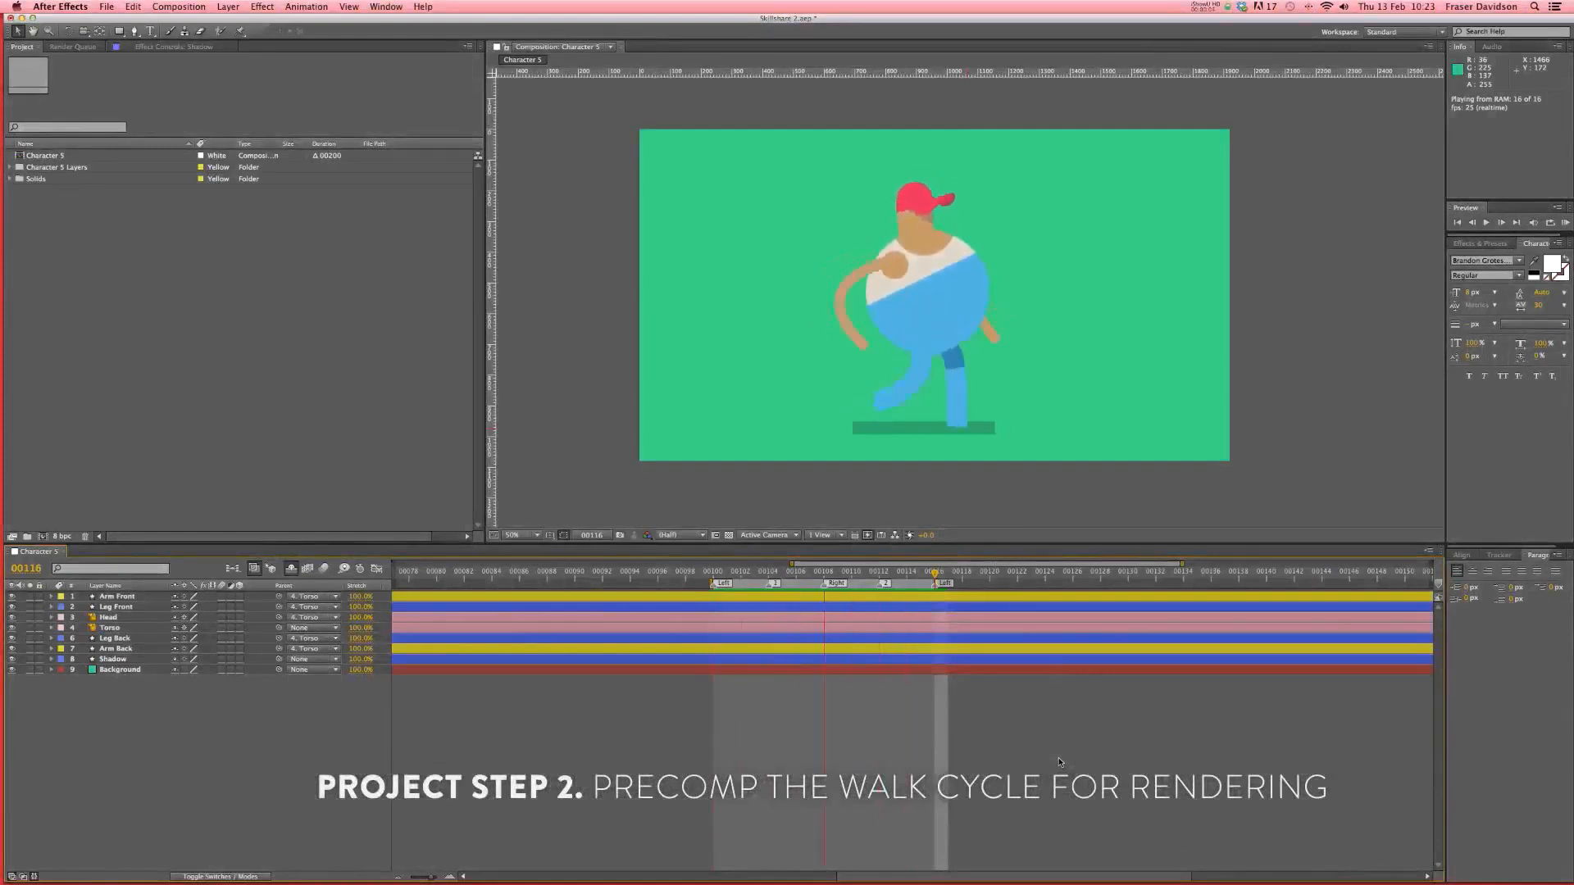
pyautogui.press('space')
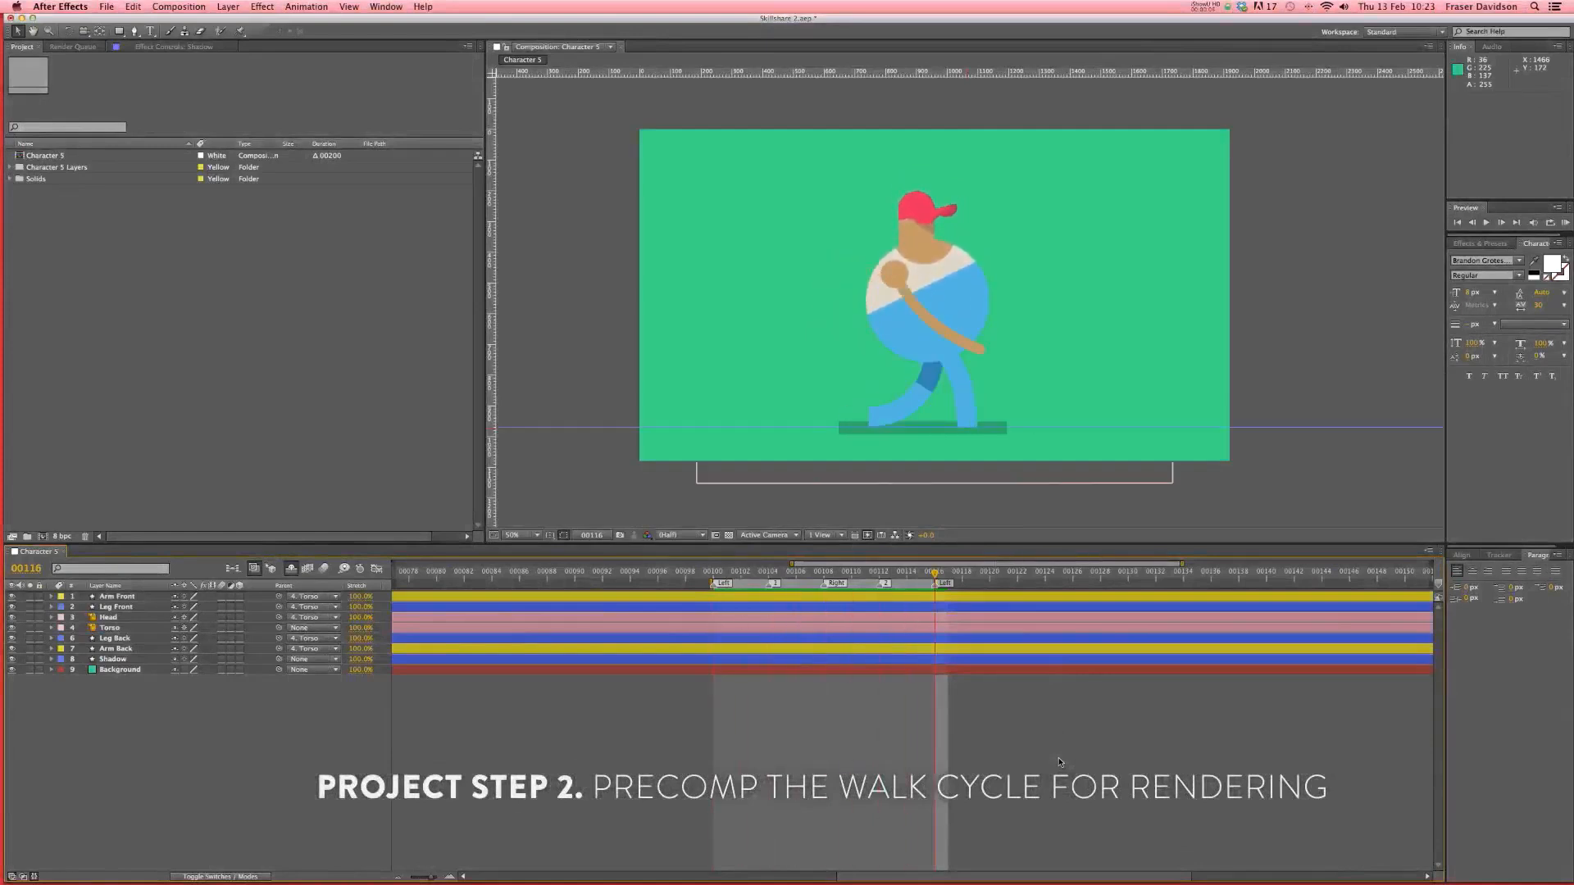
# - Review the size, frame rate and duration in the Character 5 composition's settings
pyautogui.click(179, 6)
pyautogui.click(205, 23)
pyautogui.click(211, 40)
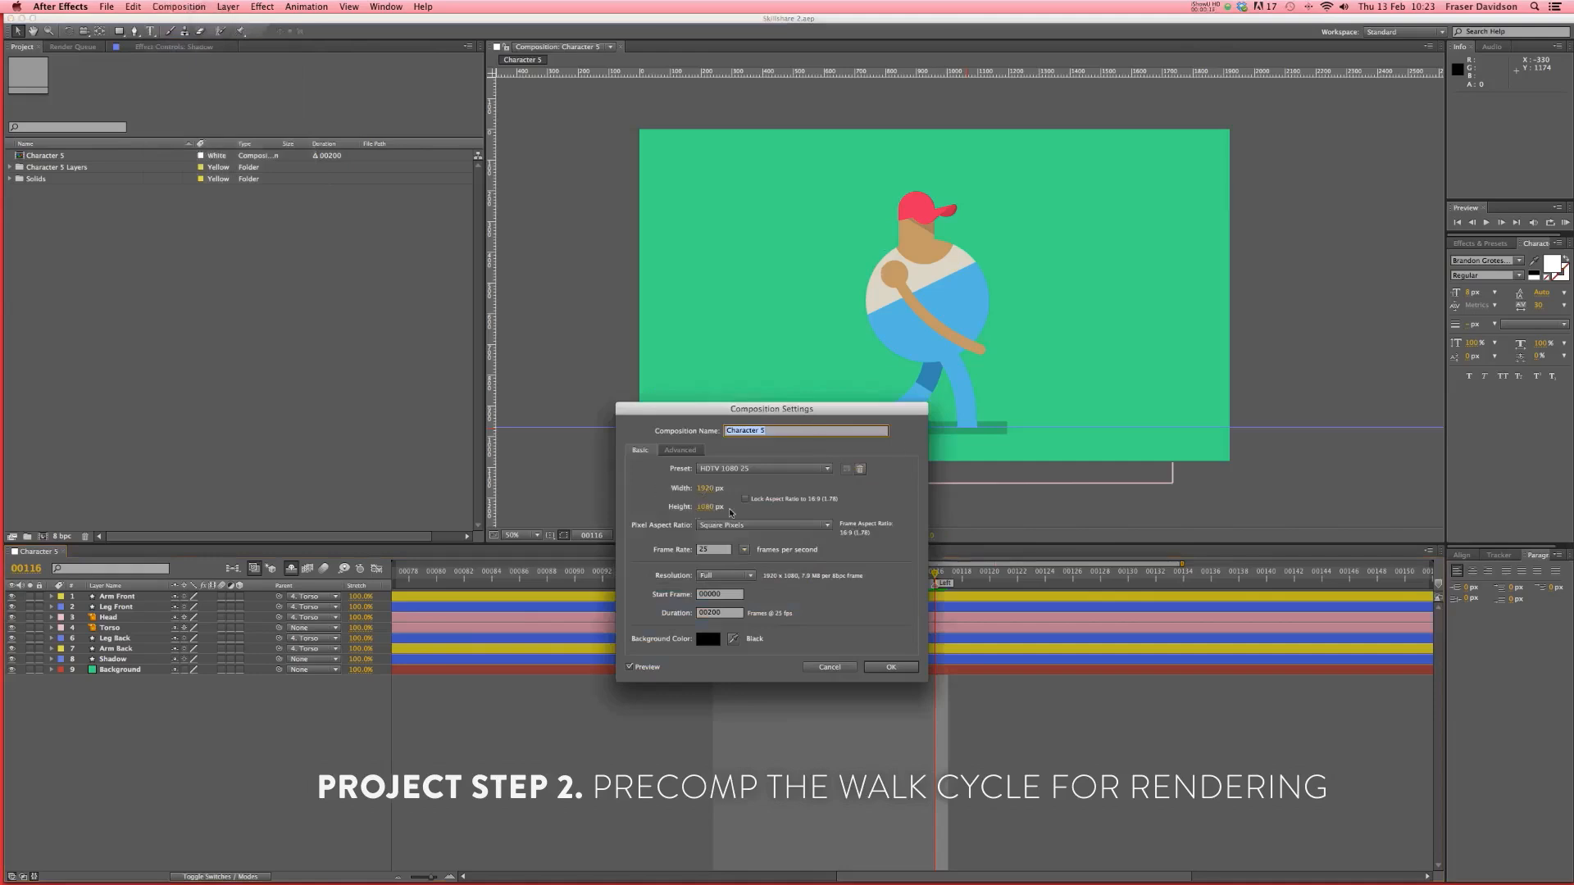
pyautogui.click(887, 667)
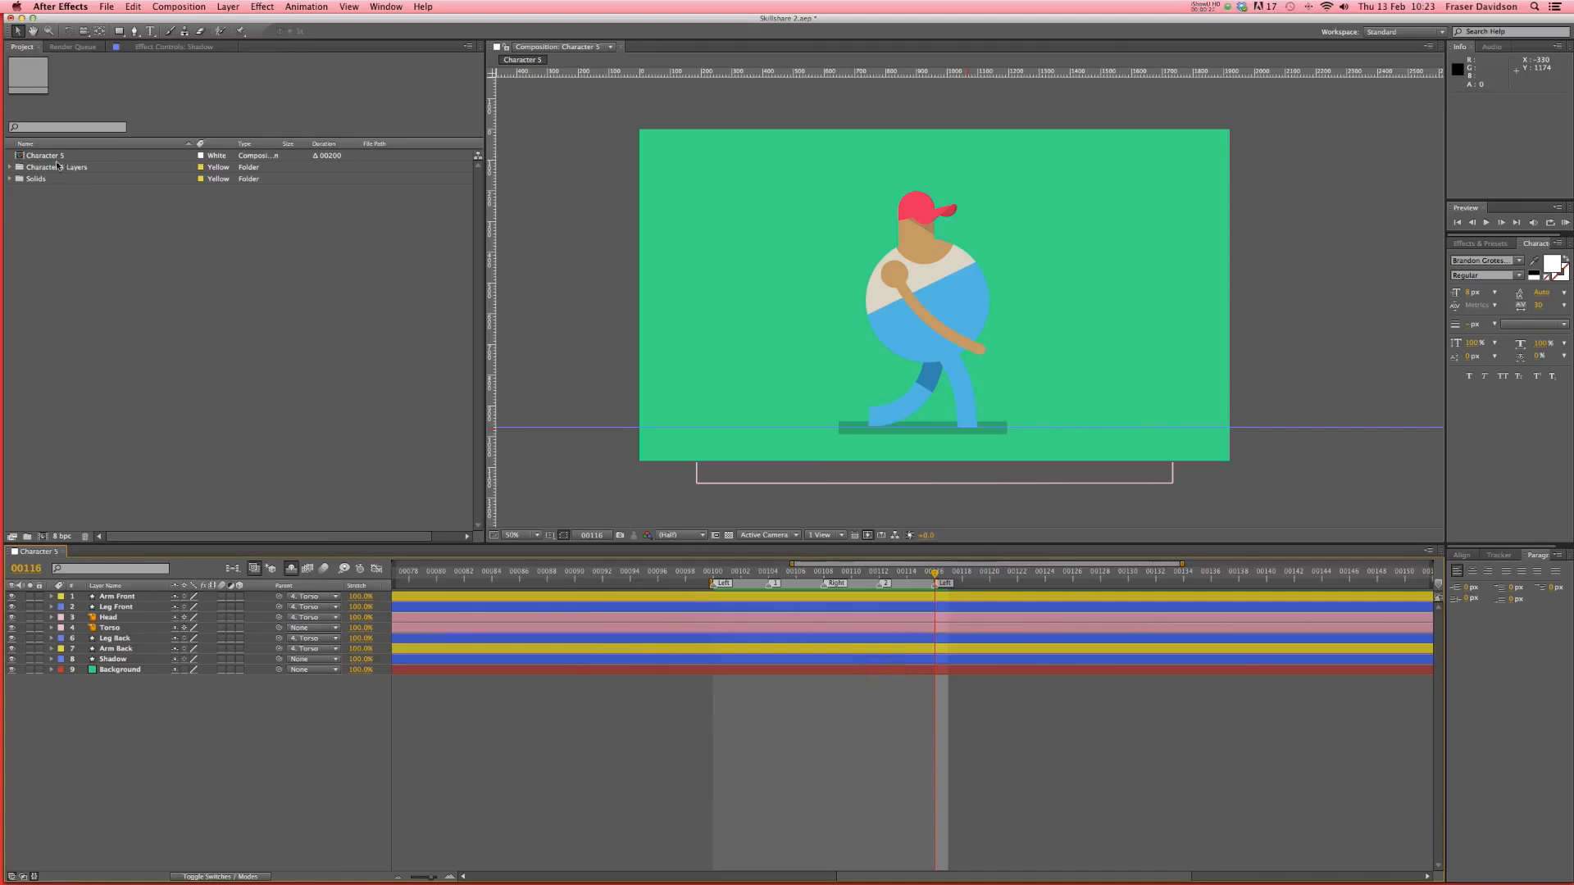
# - Create a new composition from the Character 5 composition and go to frame 100, where the walk cycle starts
pyautogui.moveTo(51, 157); pyautogui.dragTo(30, 67)
pyautogui.moveTo(44, 158); pyautogui.dragTo(42, 537)
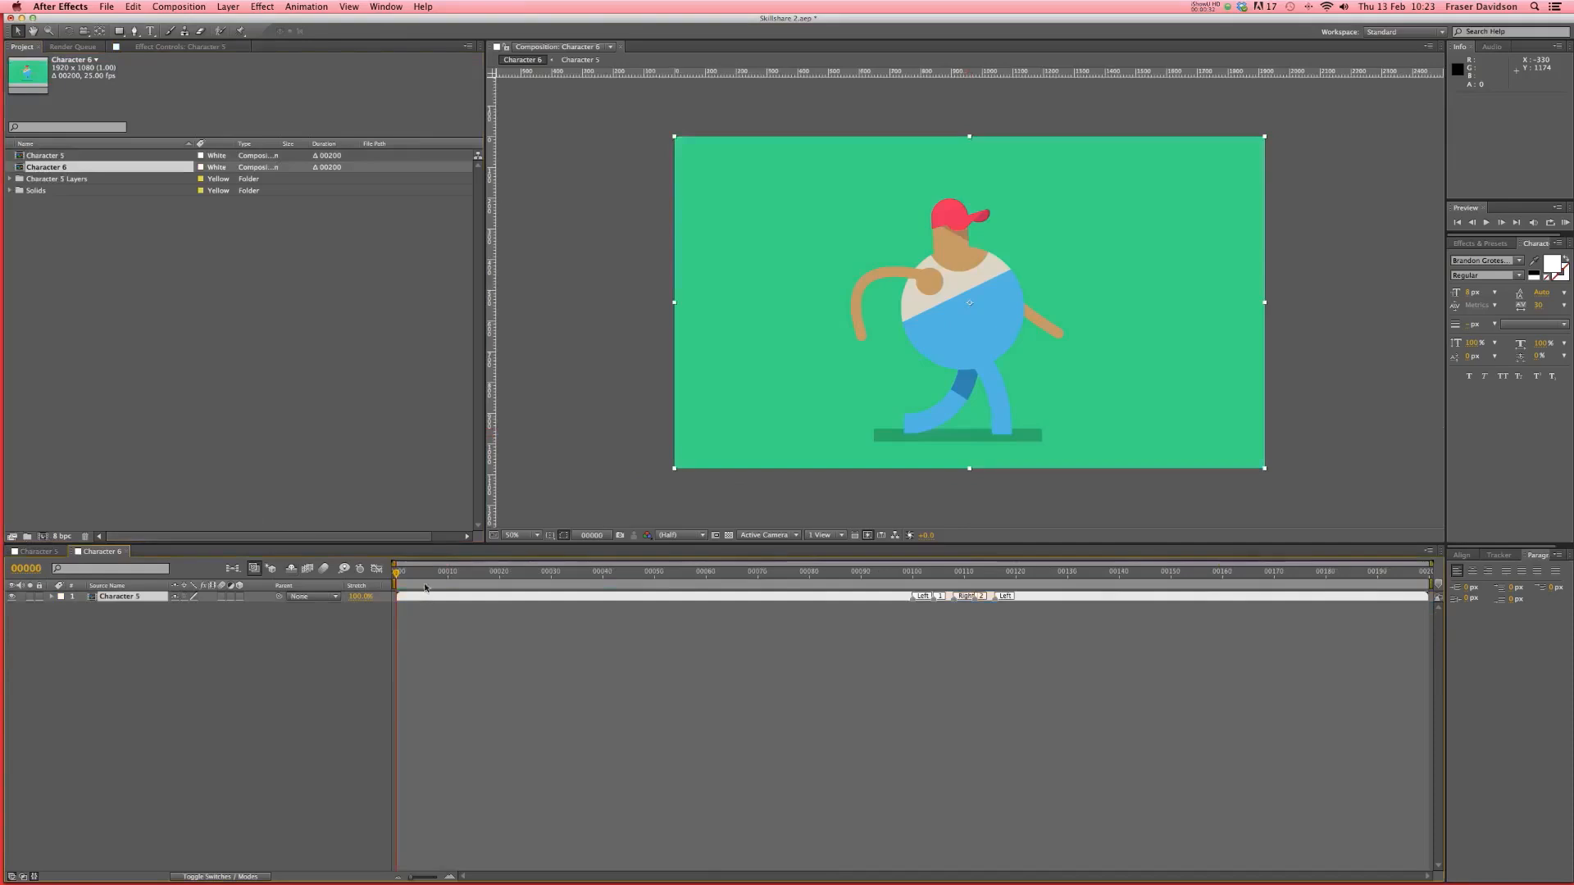
pyautogui.click(913, 573)
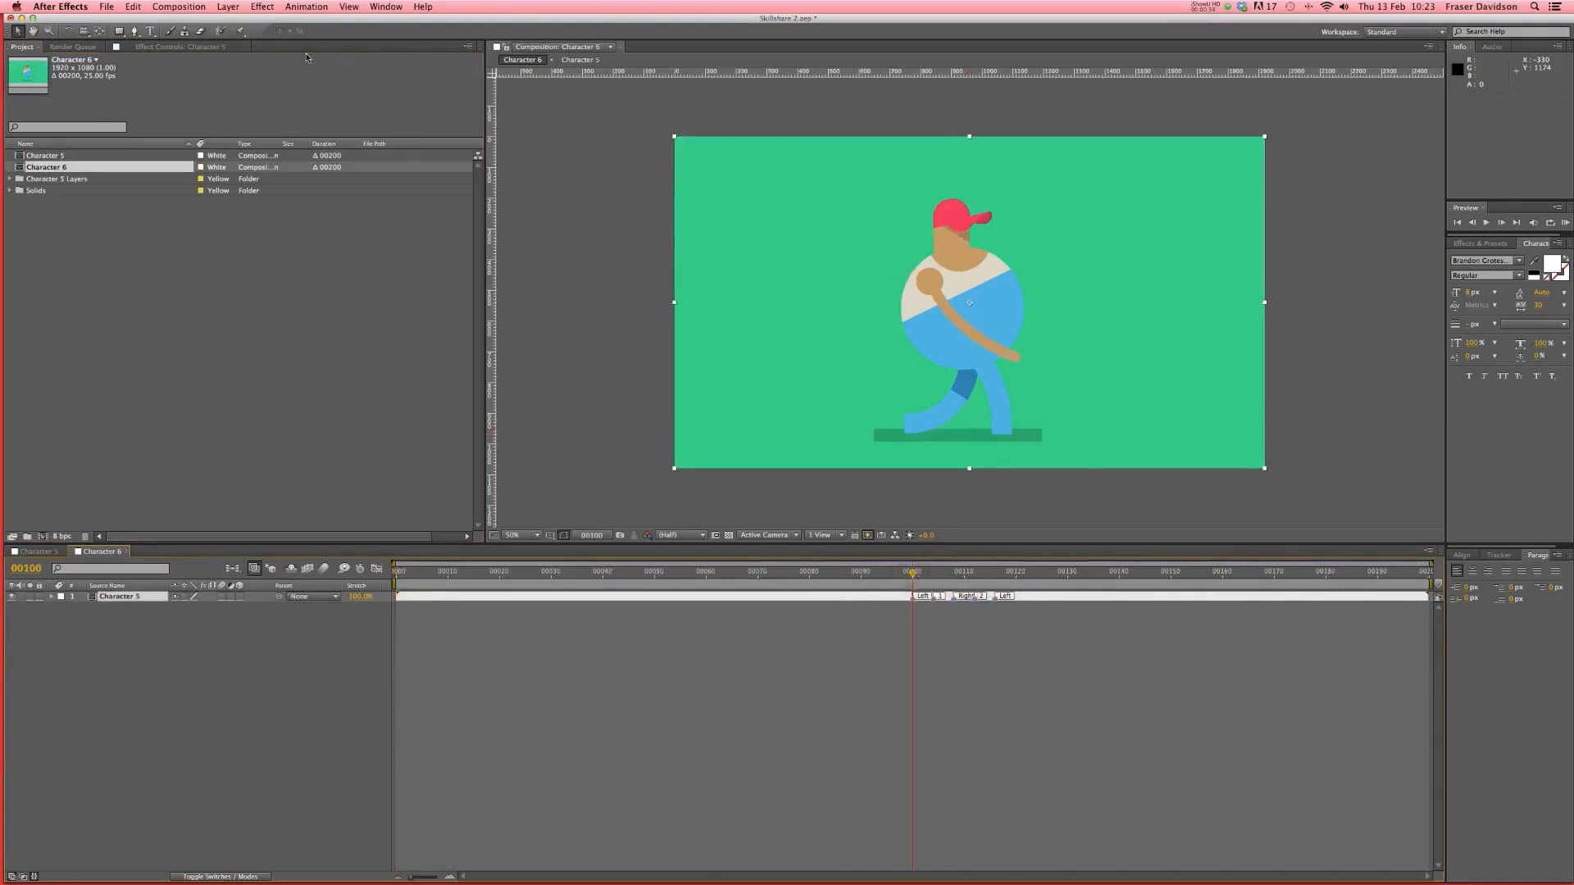
# - Rename the new composition as Character Dribbble in its composition settings
pyautogui.click(187, 8)
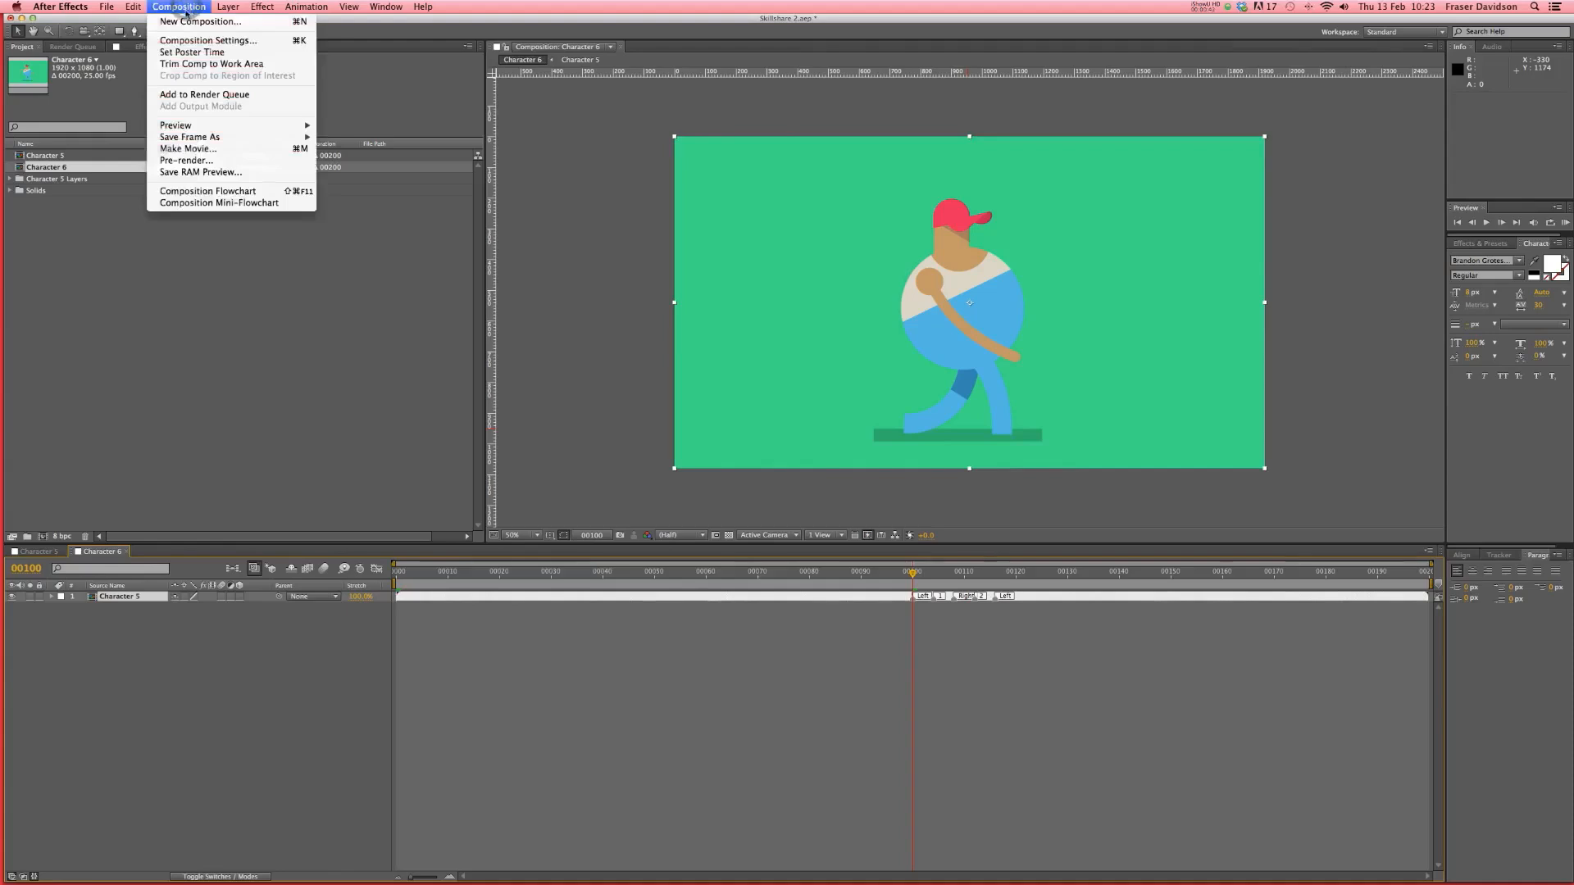
pyautogui.click(189, 41)
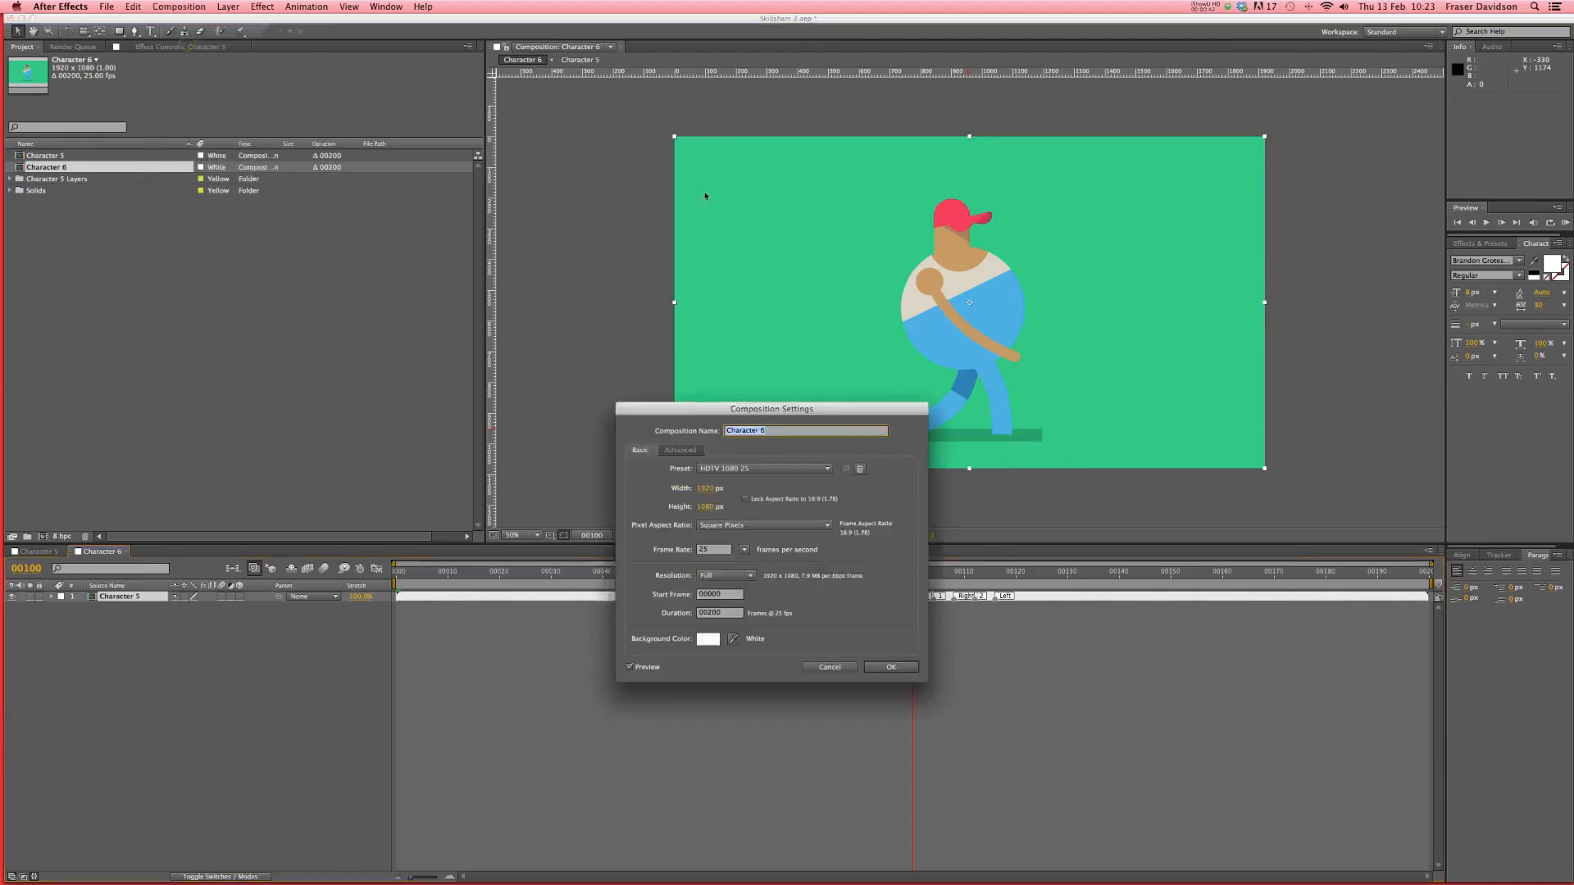
pyautogui.click(779, 432)
pyautogui.press('BackSpace')
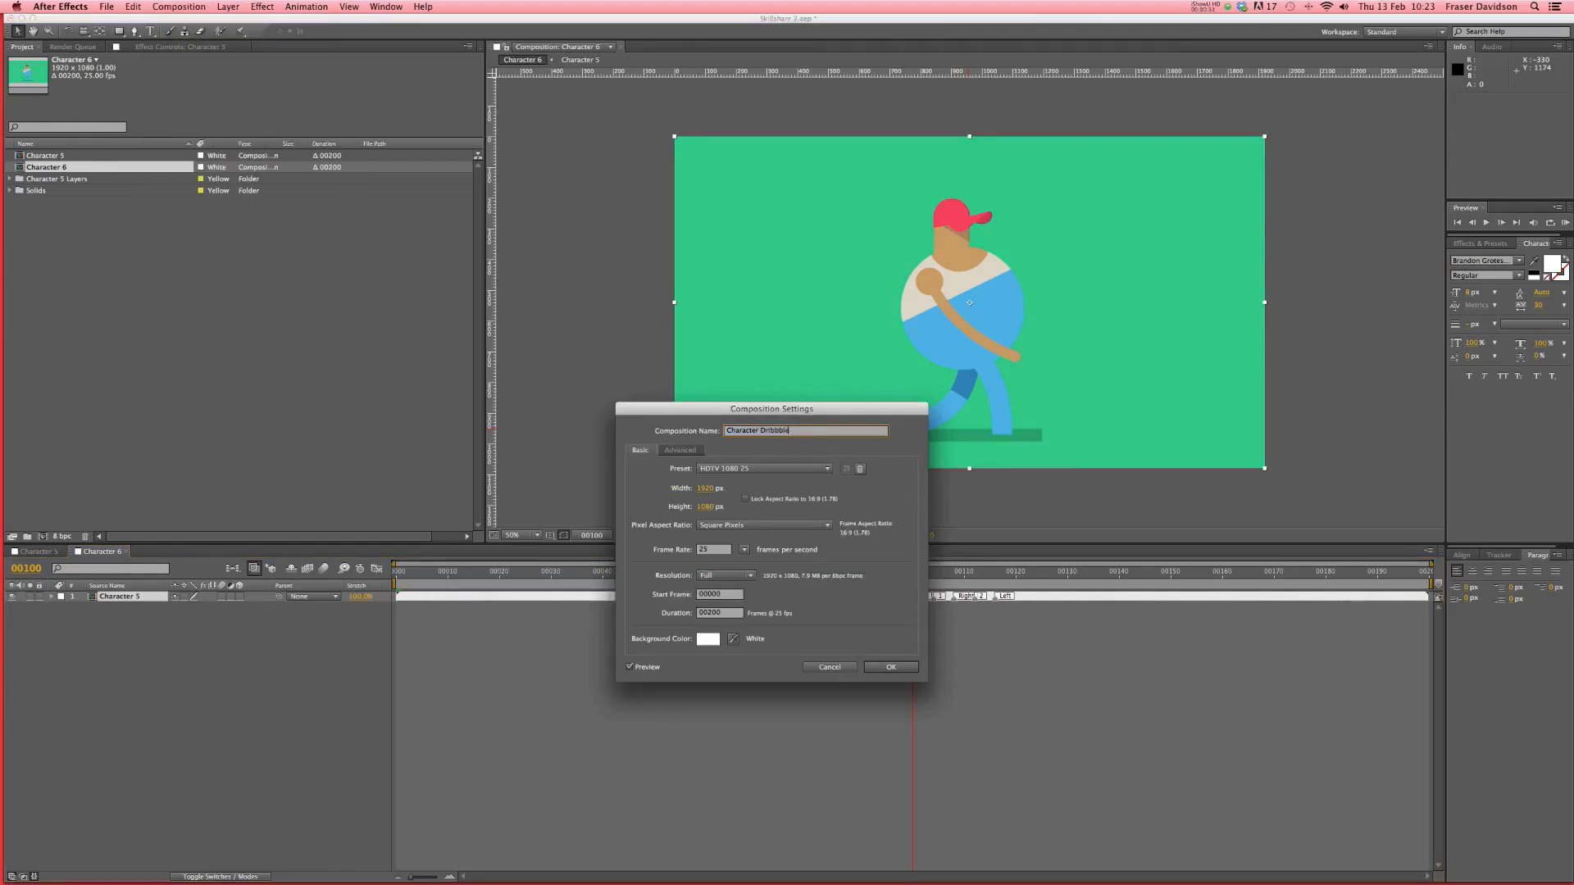
# - Set the Character Dribbble composition's width to 400 px and its height to 300 px
pyautogui.click(710, 489)
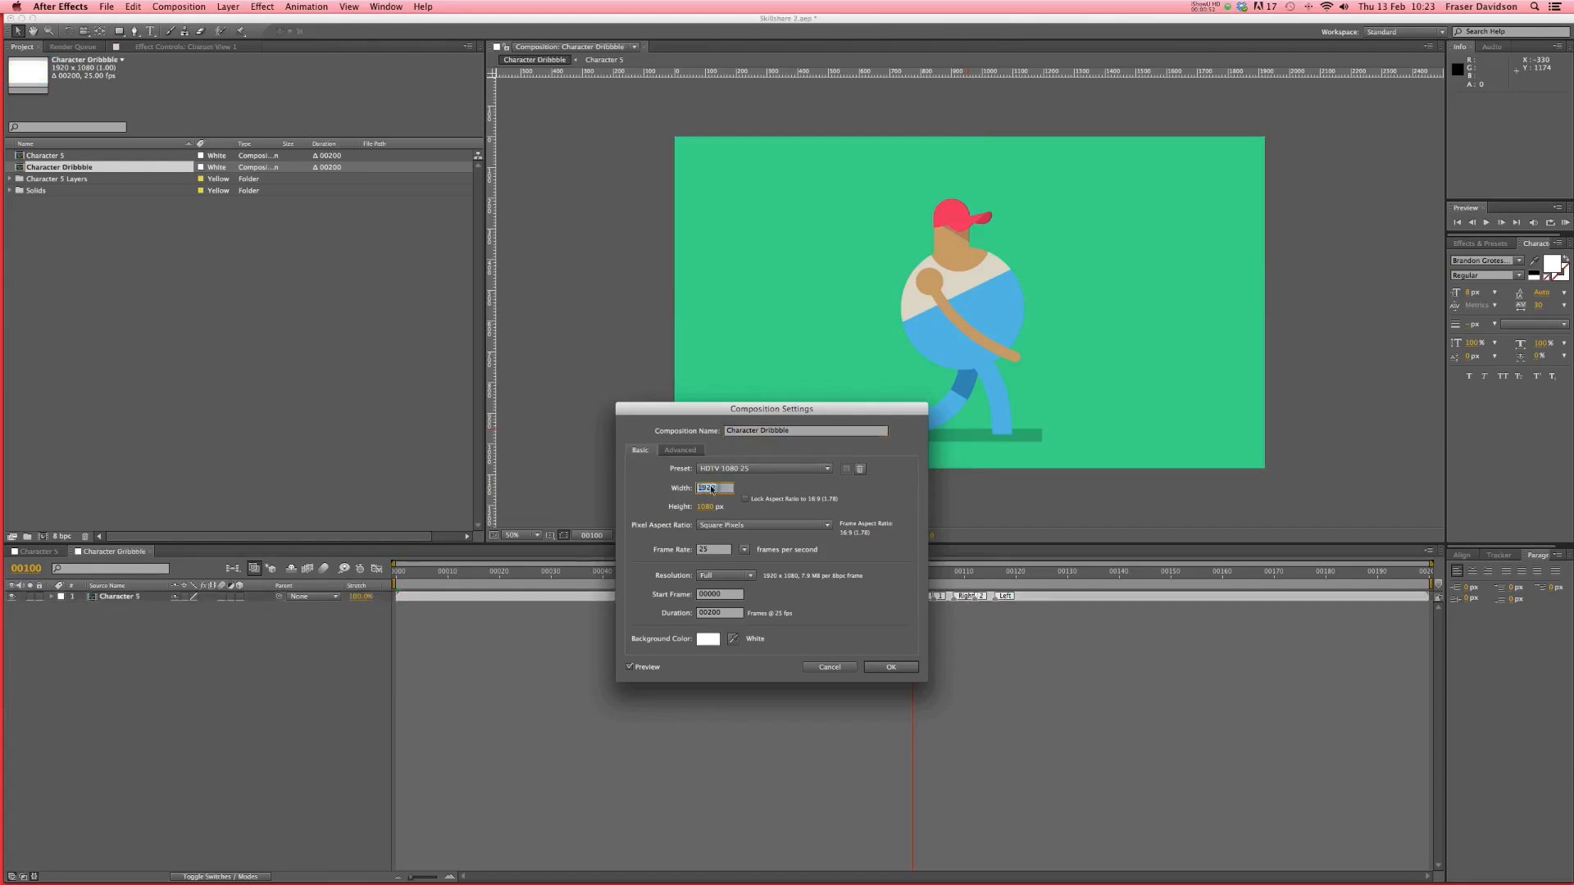
pyautogui.write('45')
pyautogui.press('BackSpace')
pyautogui.write('00')
pyautogui.press('Tab')
pyautogui.write('300')
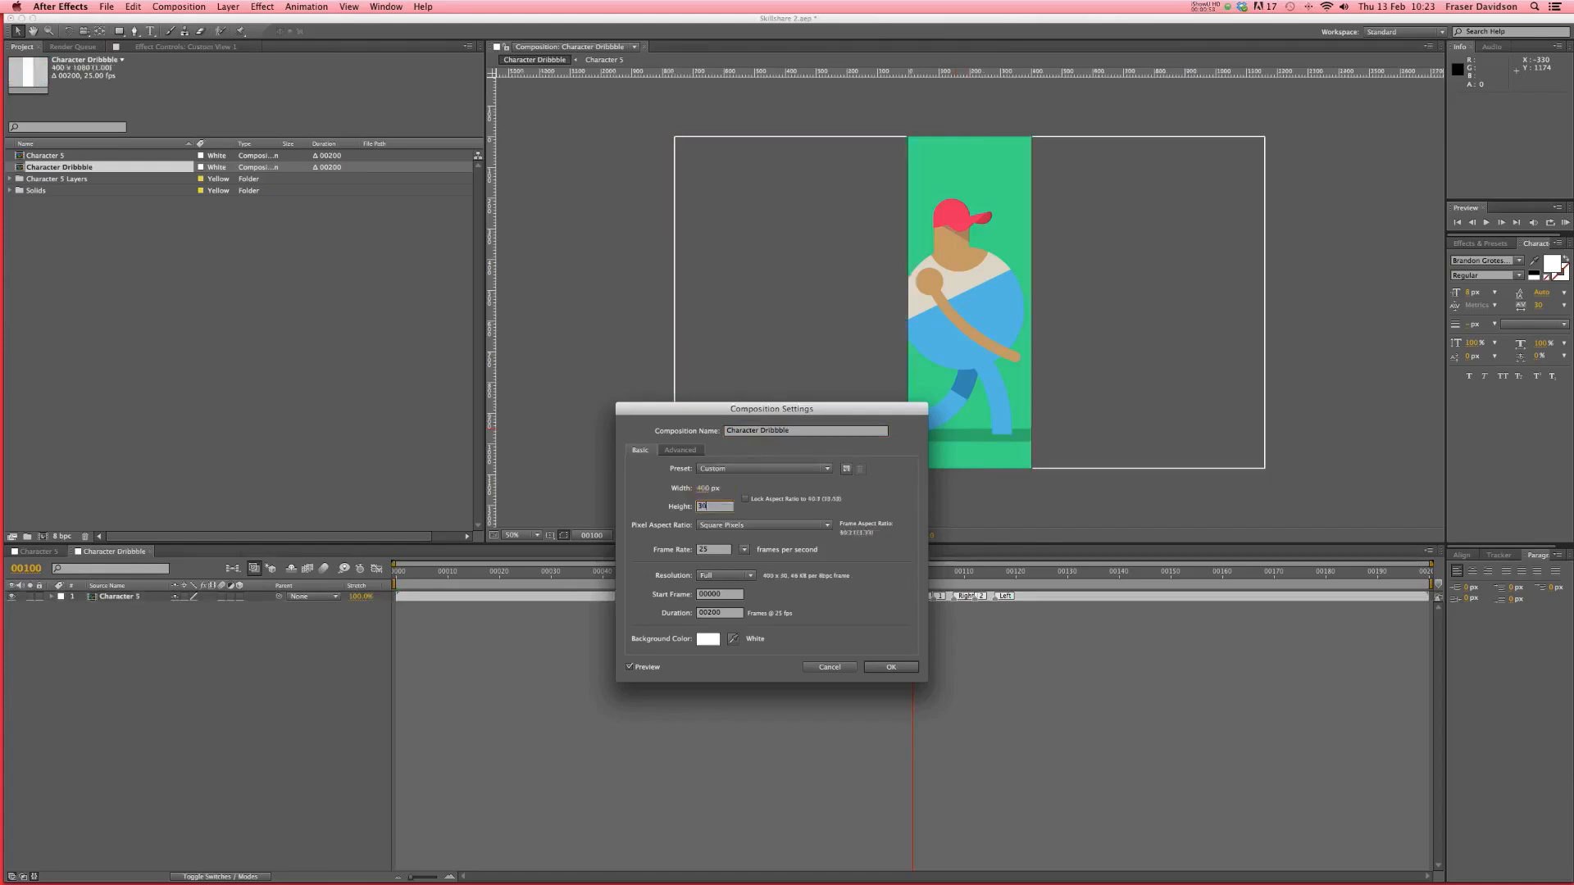
pyautogui.click(892, 669)
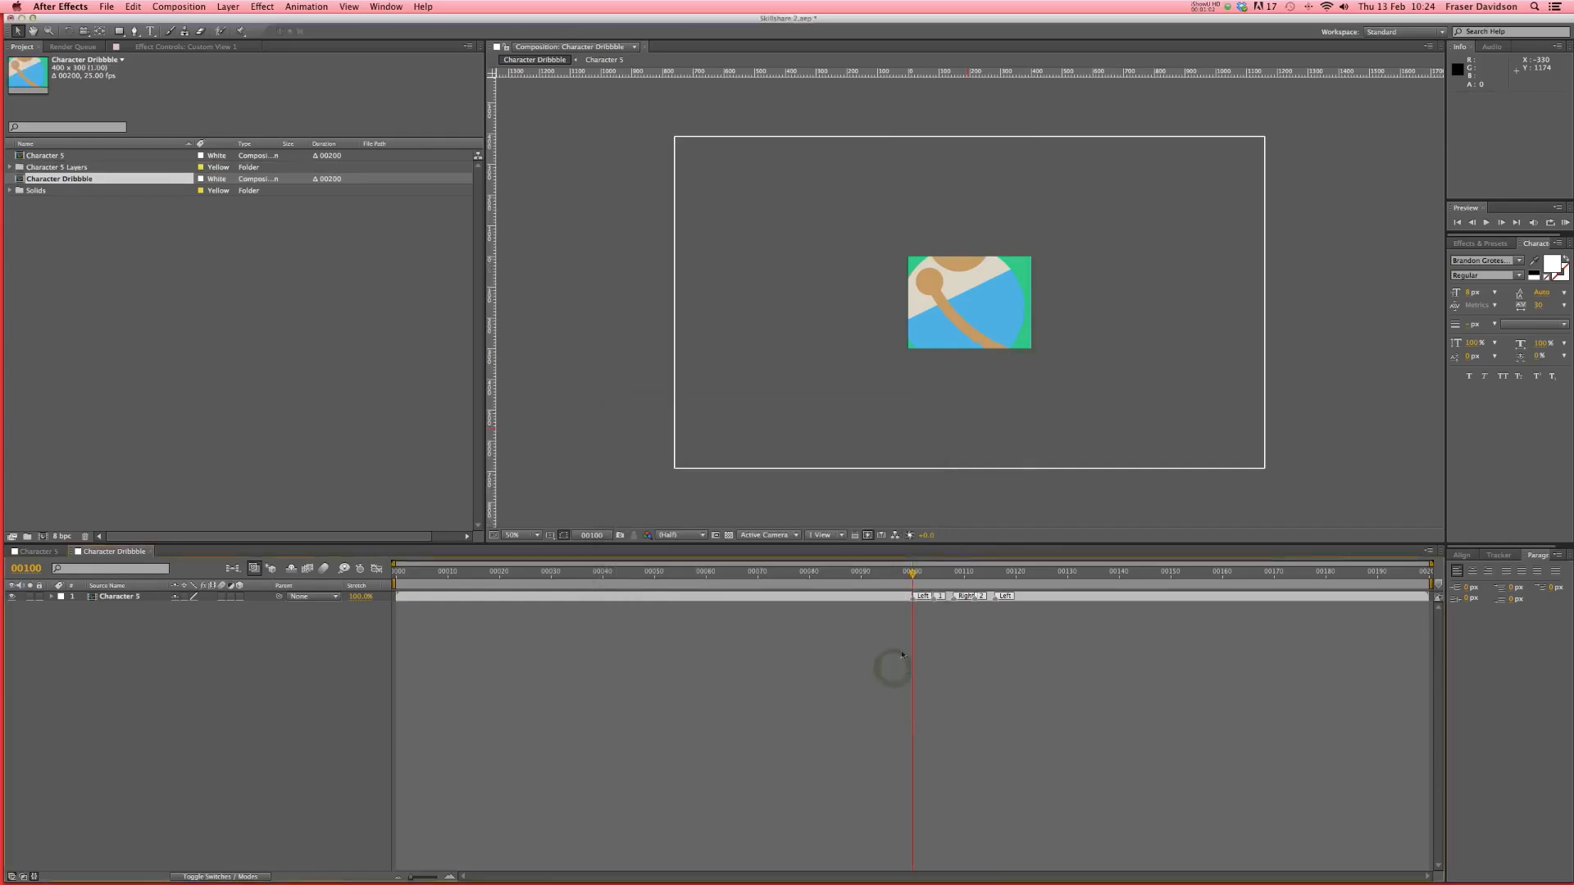
# - Scale the Character 5 layer down to 29% and view the composition at full resolution and 100% magnification
pyautogui.click(1235, 275)
pyautogui.moveTo(1265, 306); pyautogui.dragTo(1056, 312)
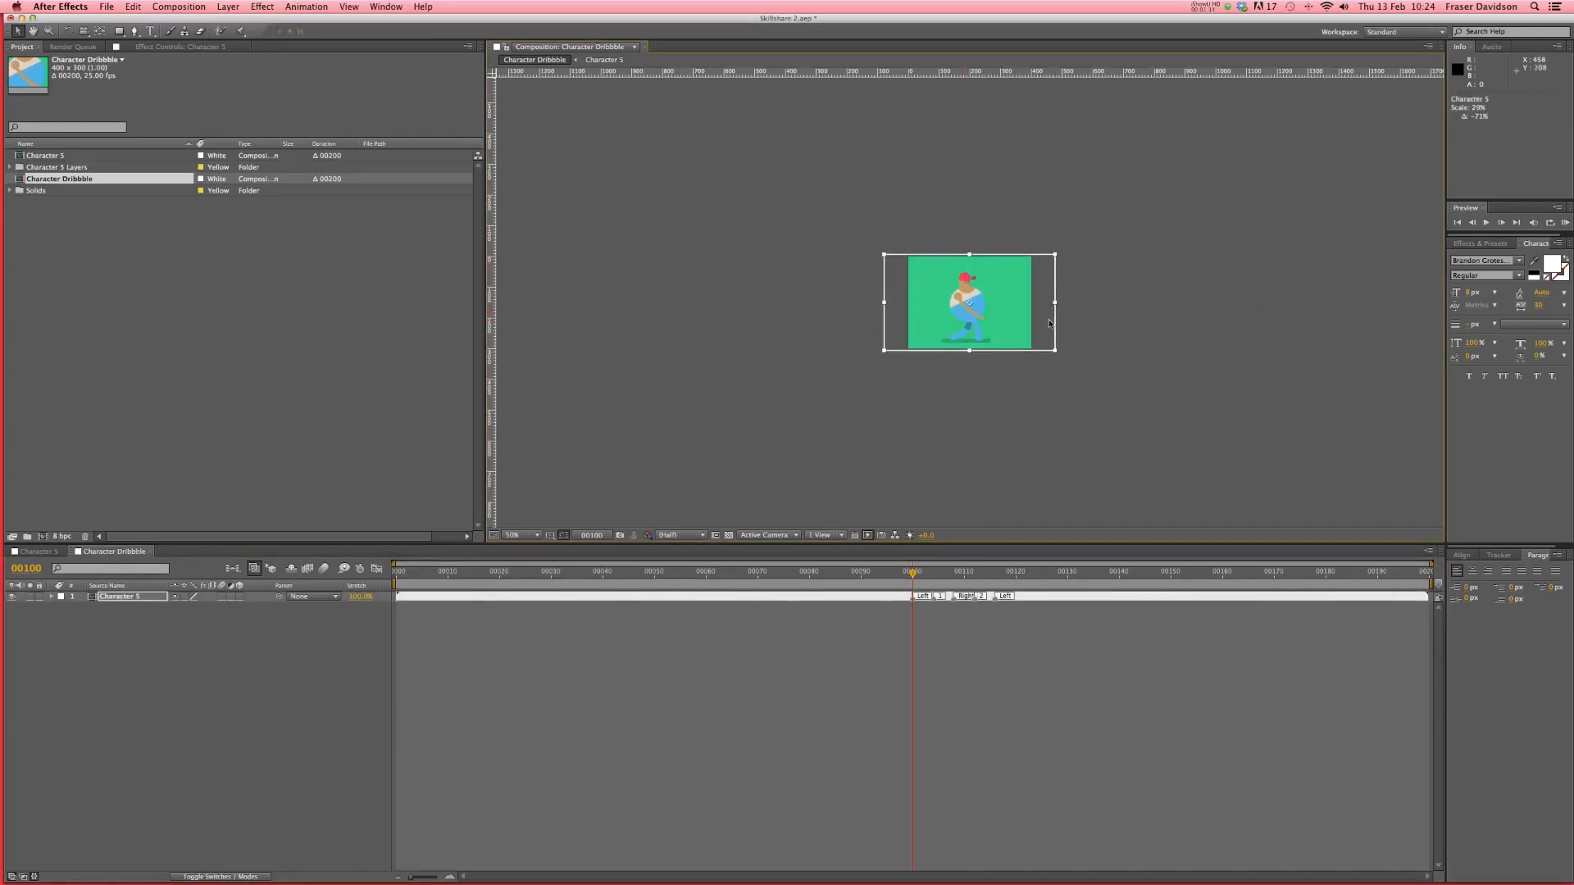
pyautogui.click(678, 537)
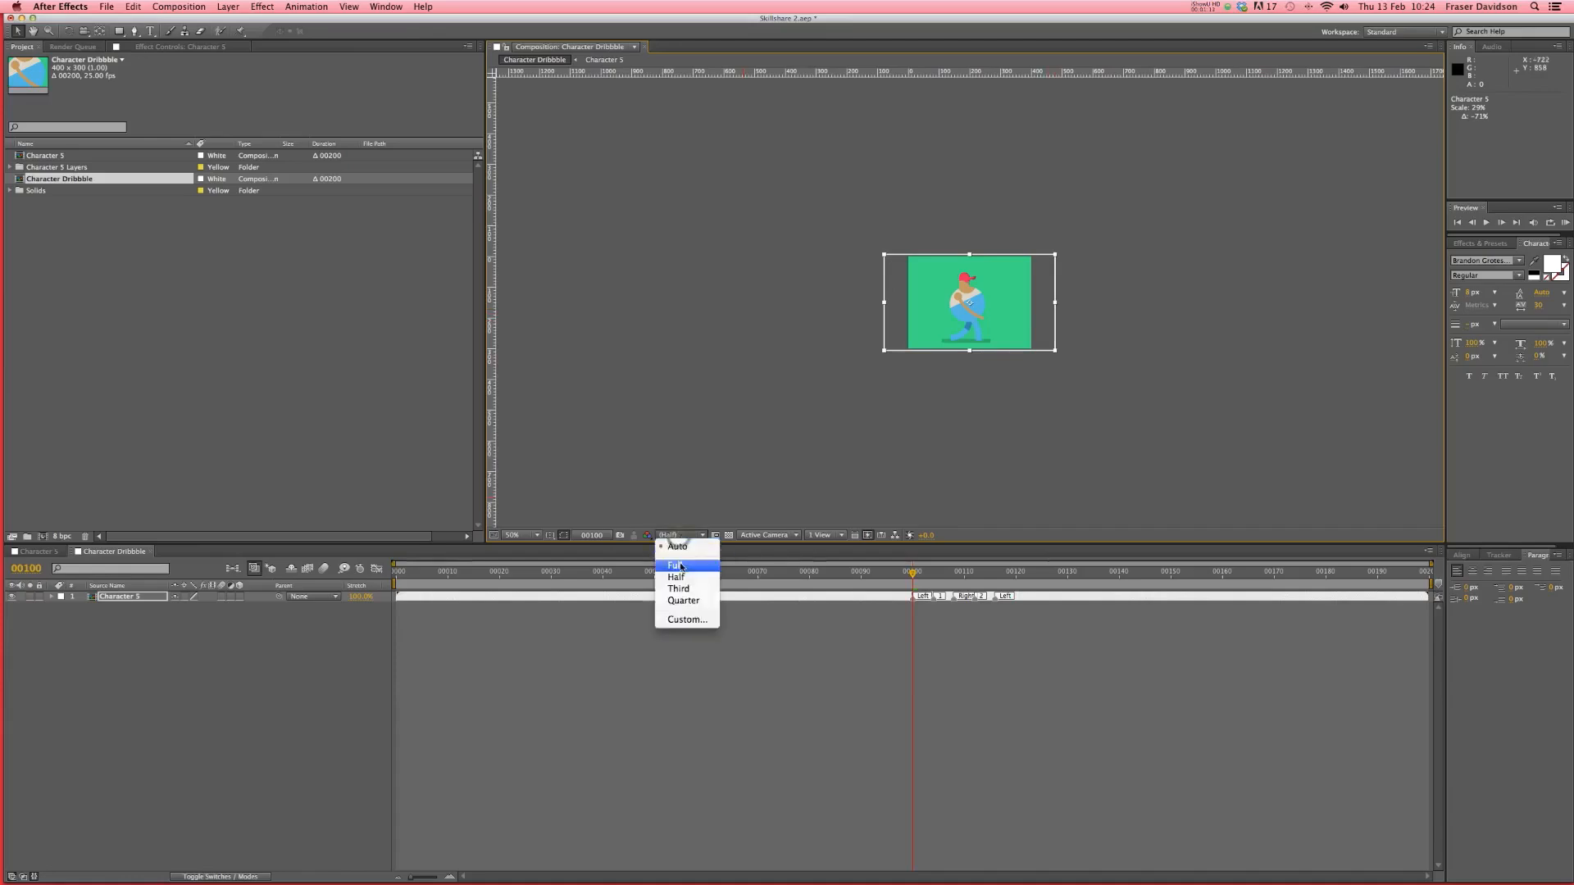
pyautogui.click(679, 565)
pyautogui.click(525, 537)
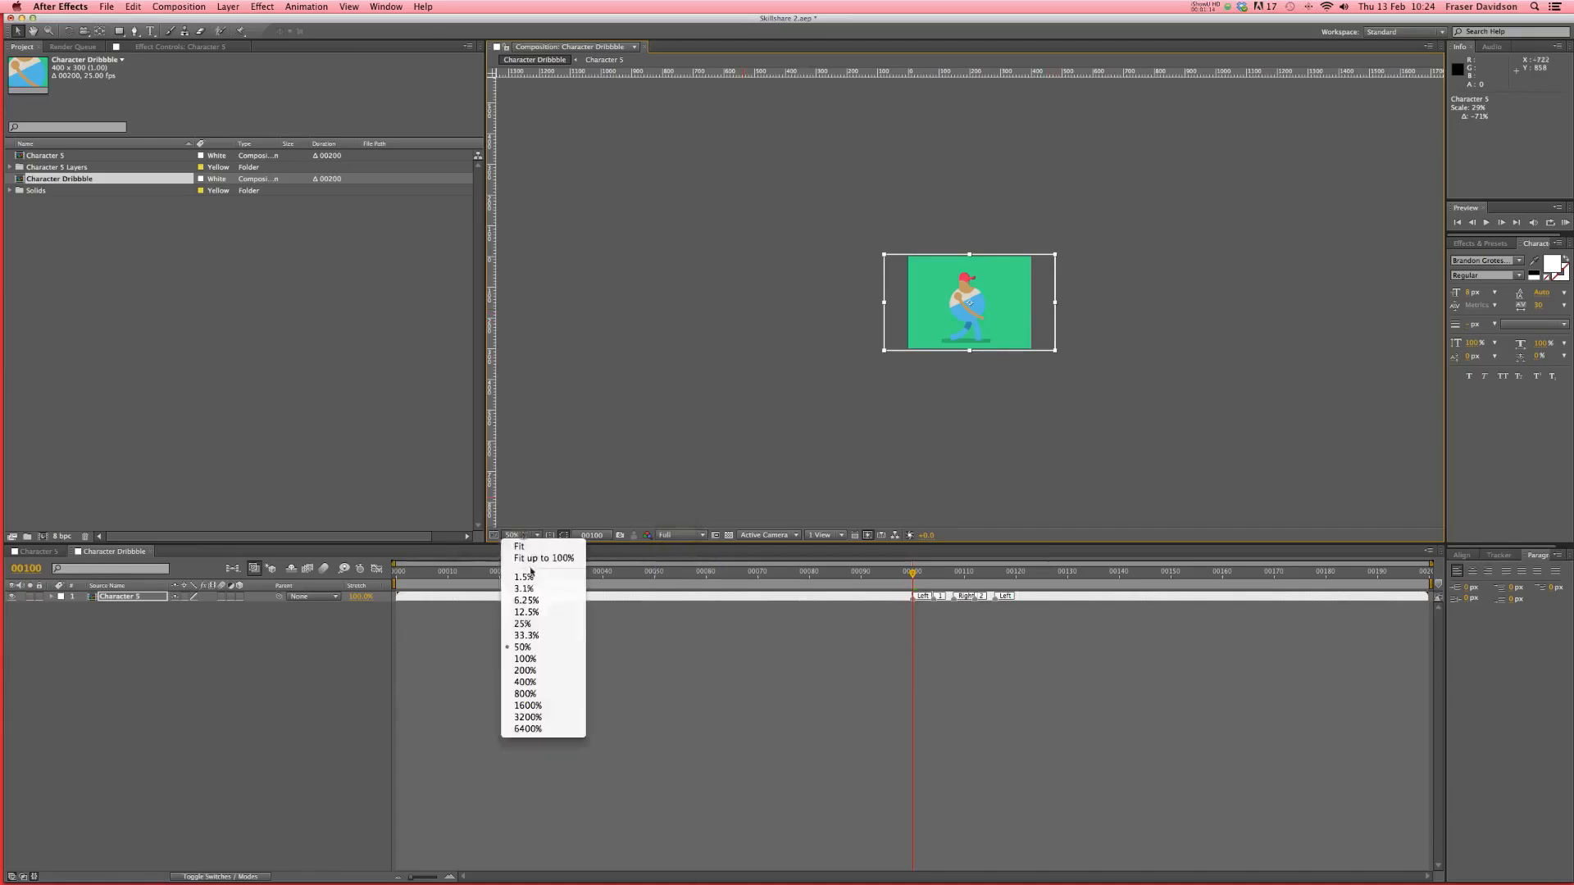
pyautogui.click(533, 661)
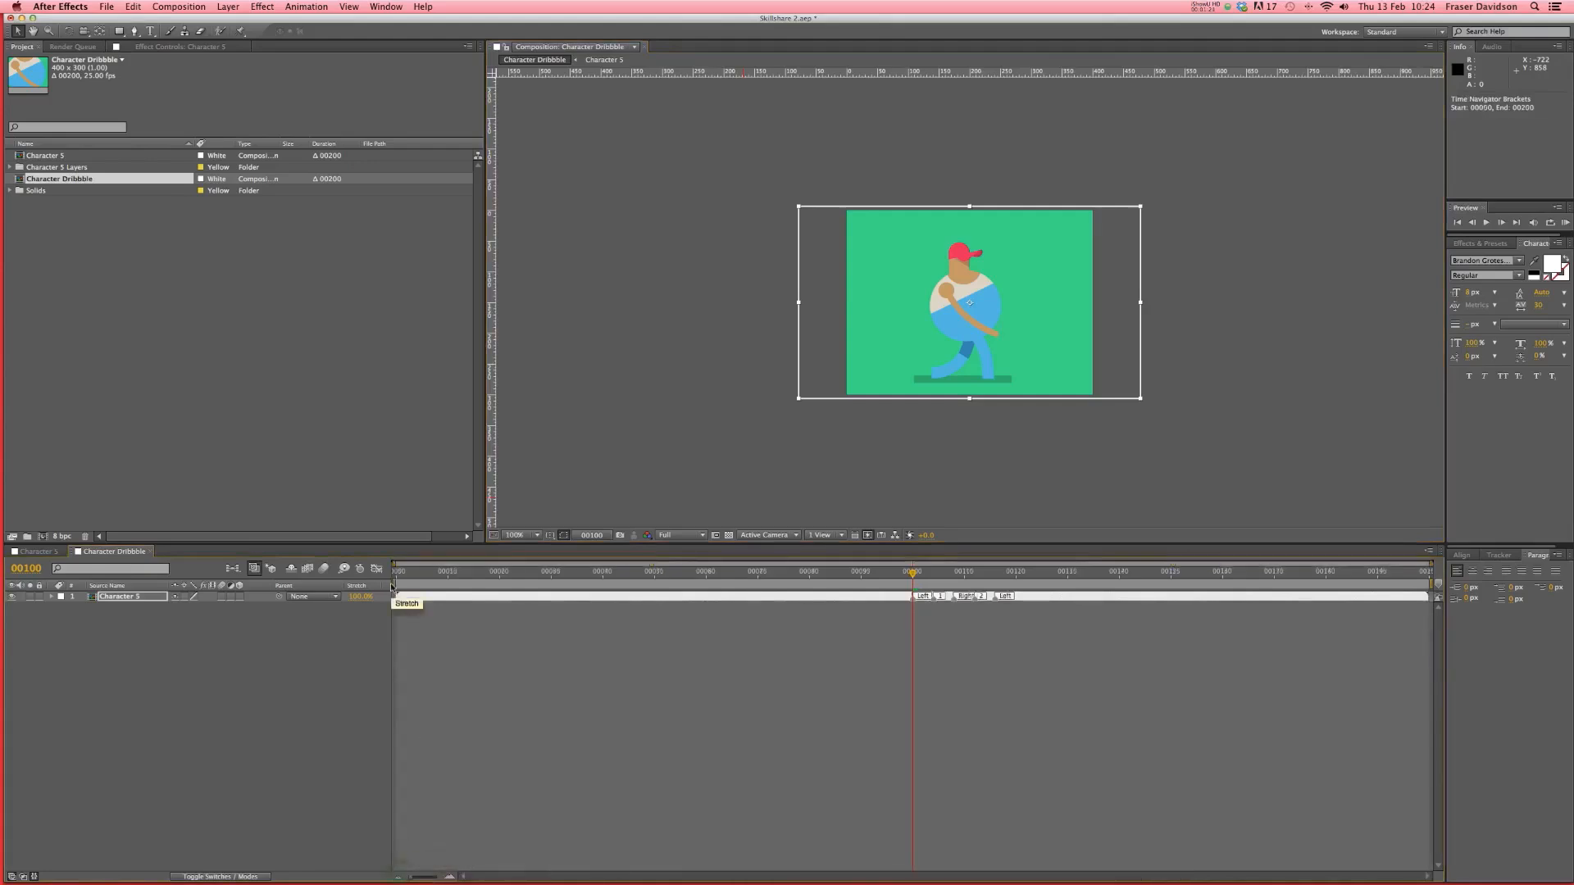
# - Limit the work area to one walk cycle, from frame 100 to the last Left marker at frame 116, and save the project
pyautogui.moveTo(397, 584); pyautogui.dragTo(898, 584)
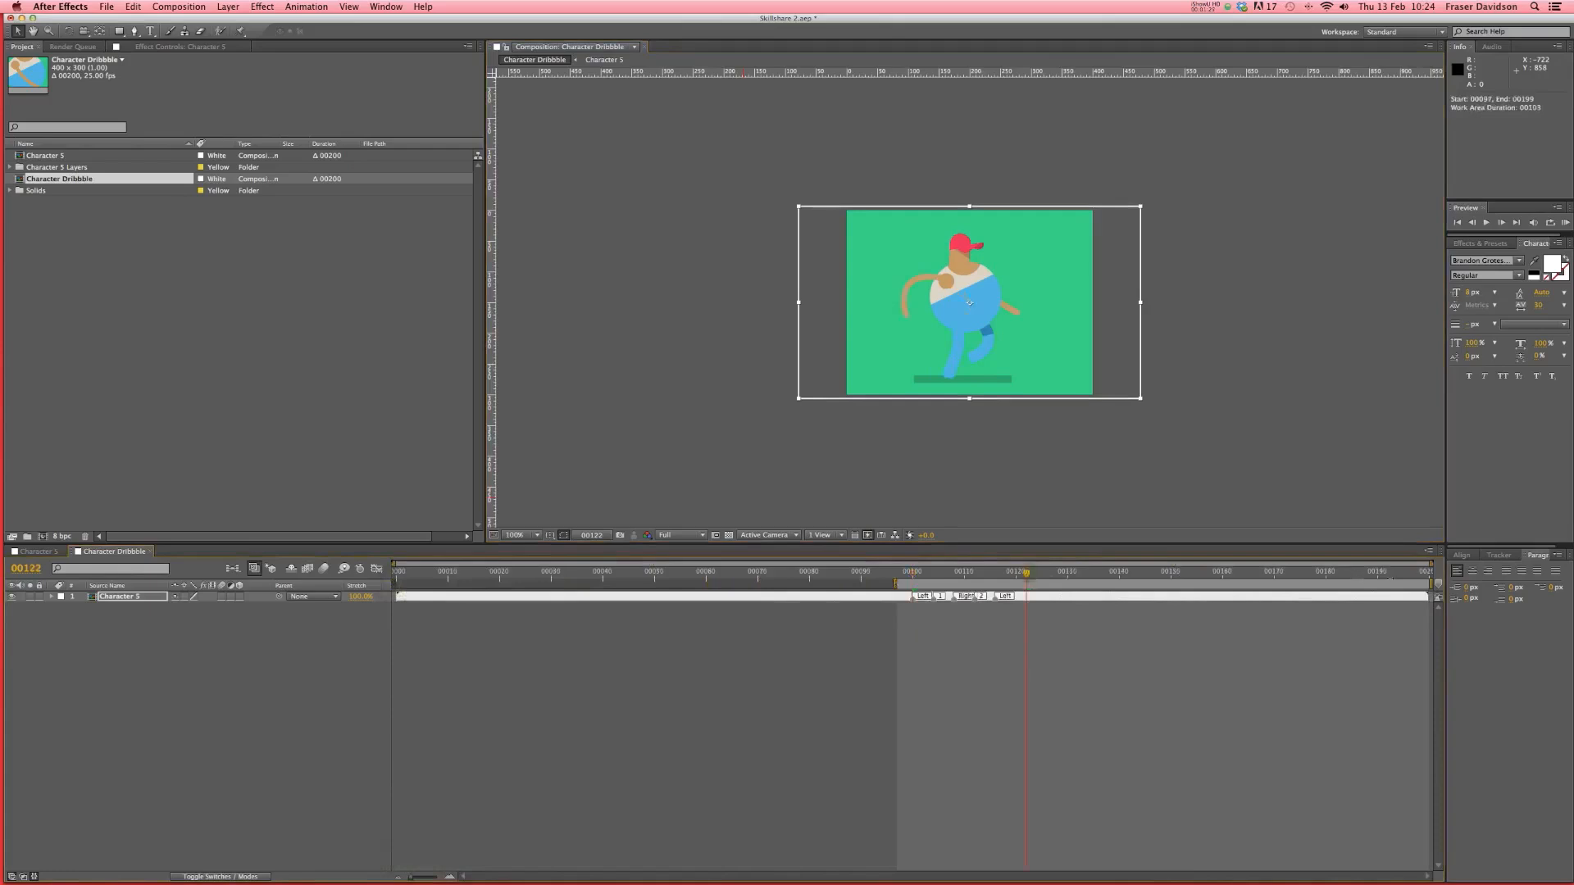
pyautogui.moveTo(1432, 584); pyautogui.dragTo(1022, 584)
pyautogui.click(450, 878)
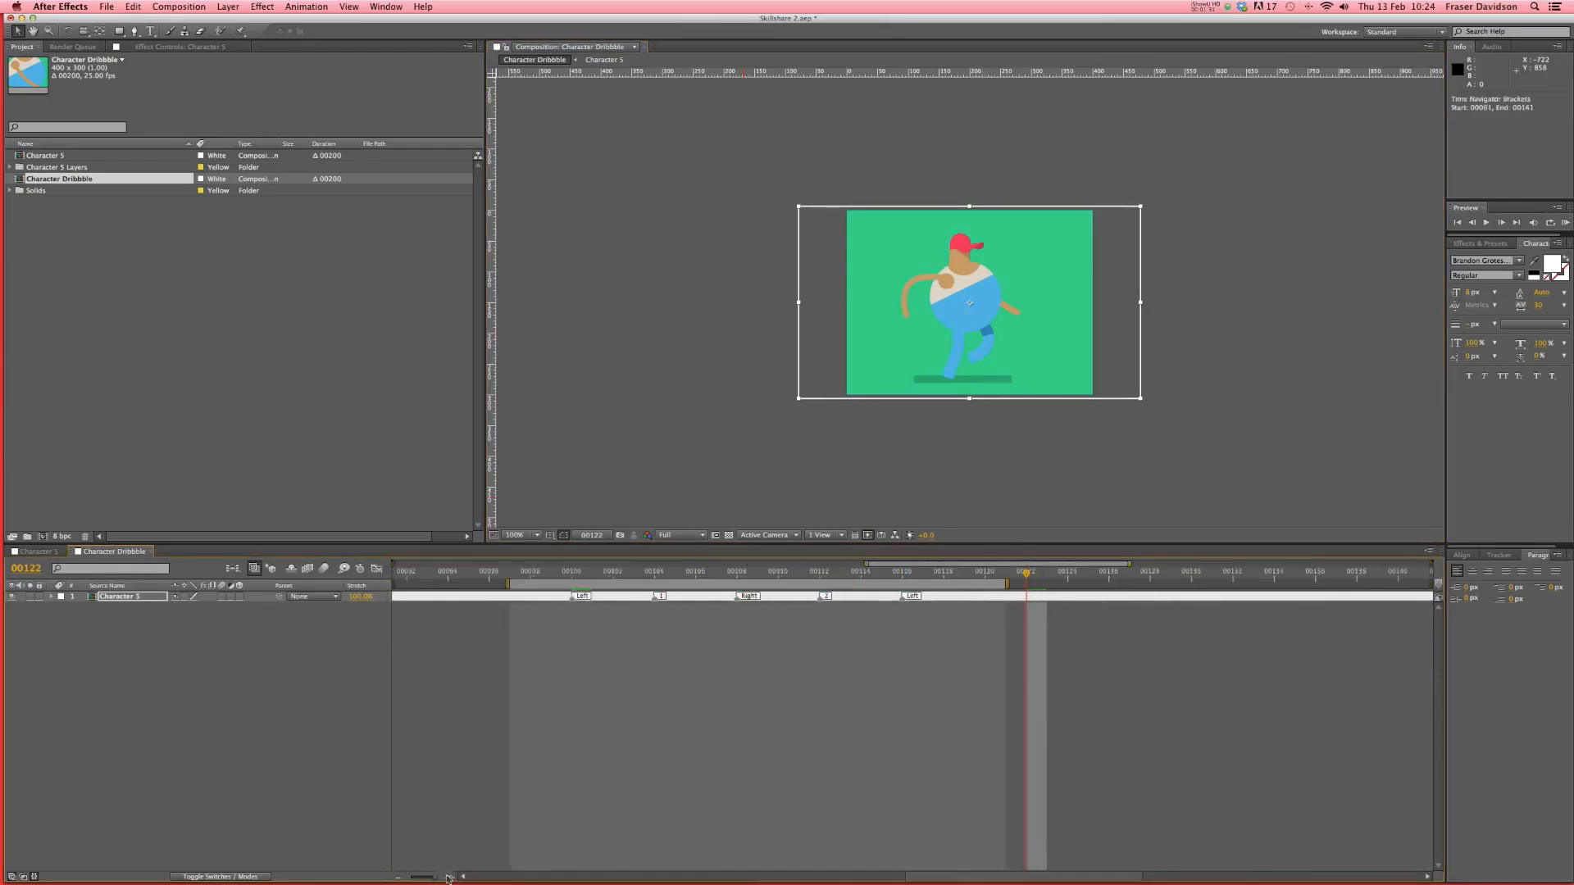
pyautogui.click(637, 727)
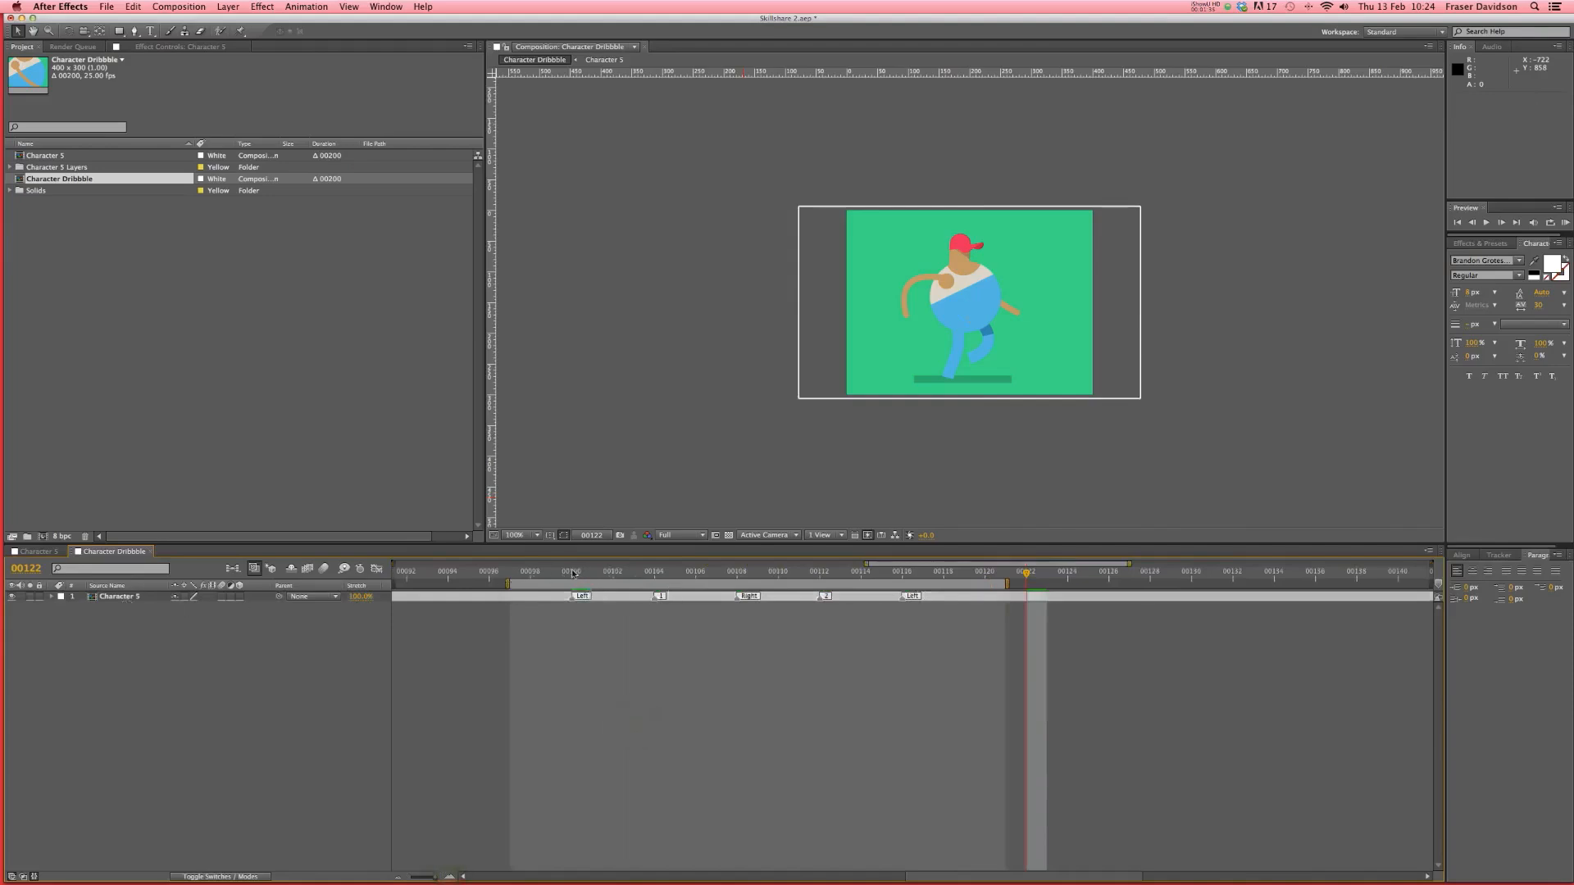
pyautogui.click(565, 576)
pyautogui.moveTo(504, 587); pyautogui.dragTo(572, 587)
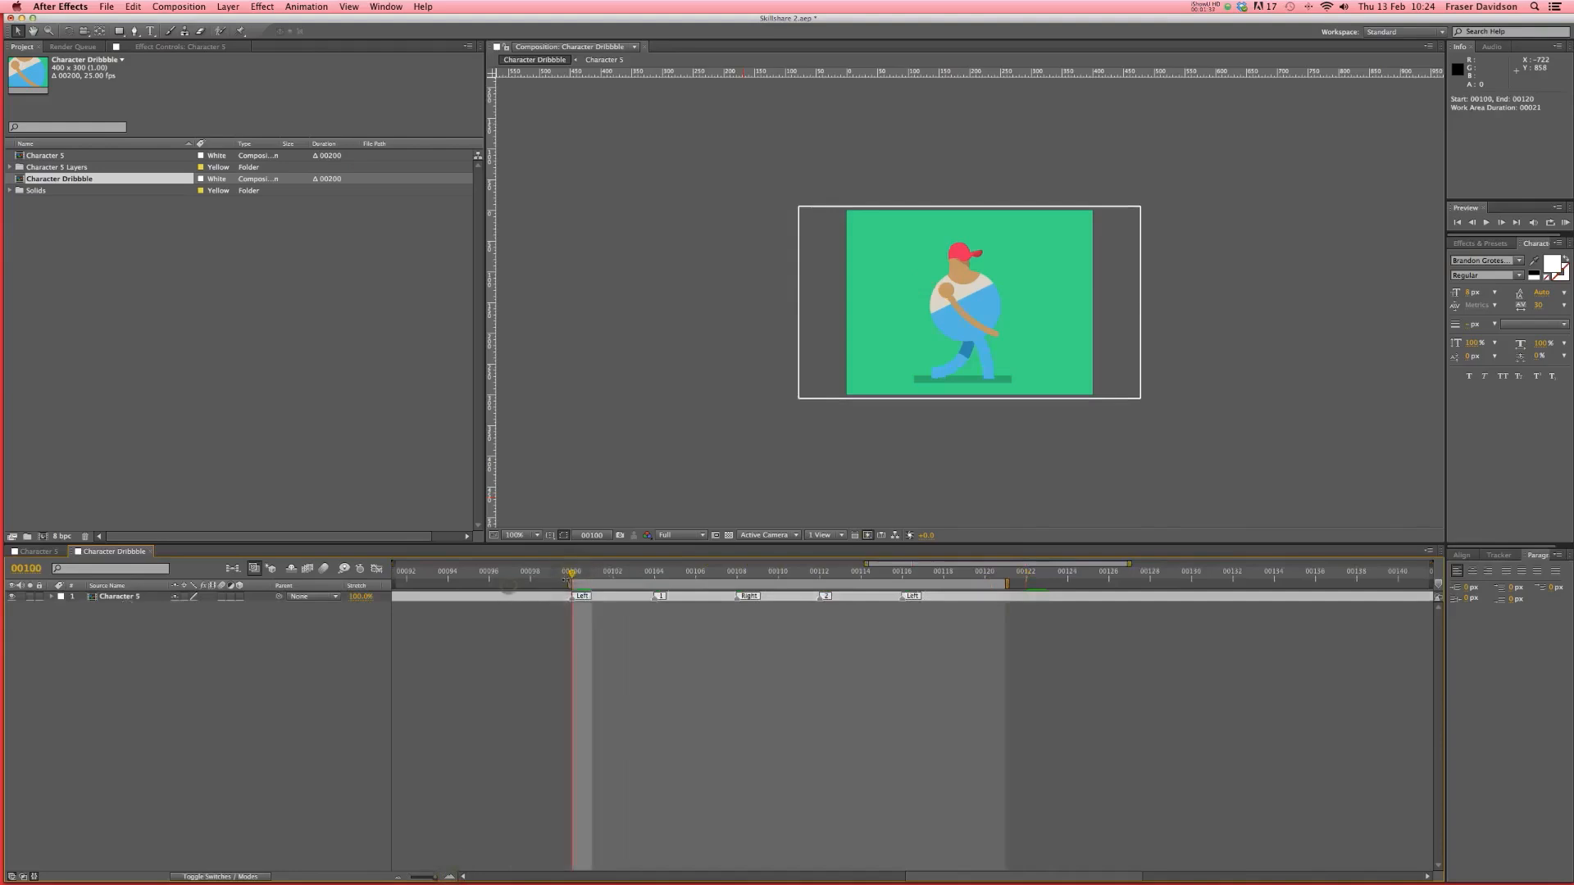
pyautogui.moveTo(1006, 584); pyautogui.dragTo(902, 585)
pyautogui.press('super+s')
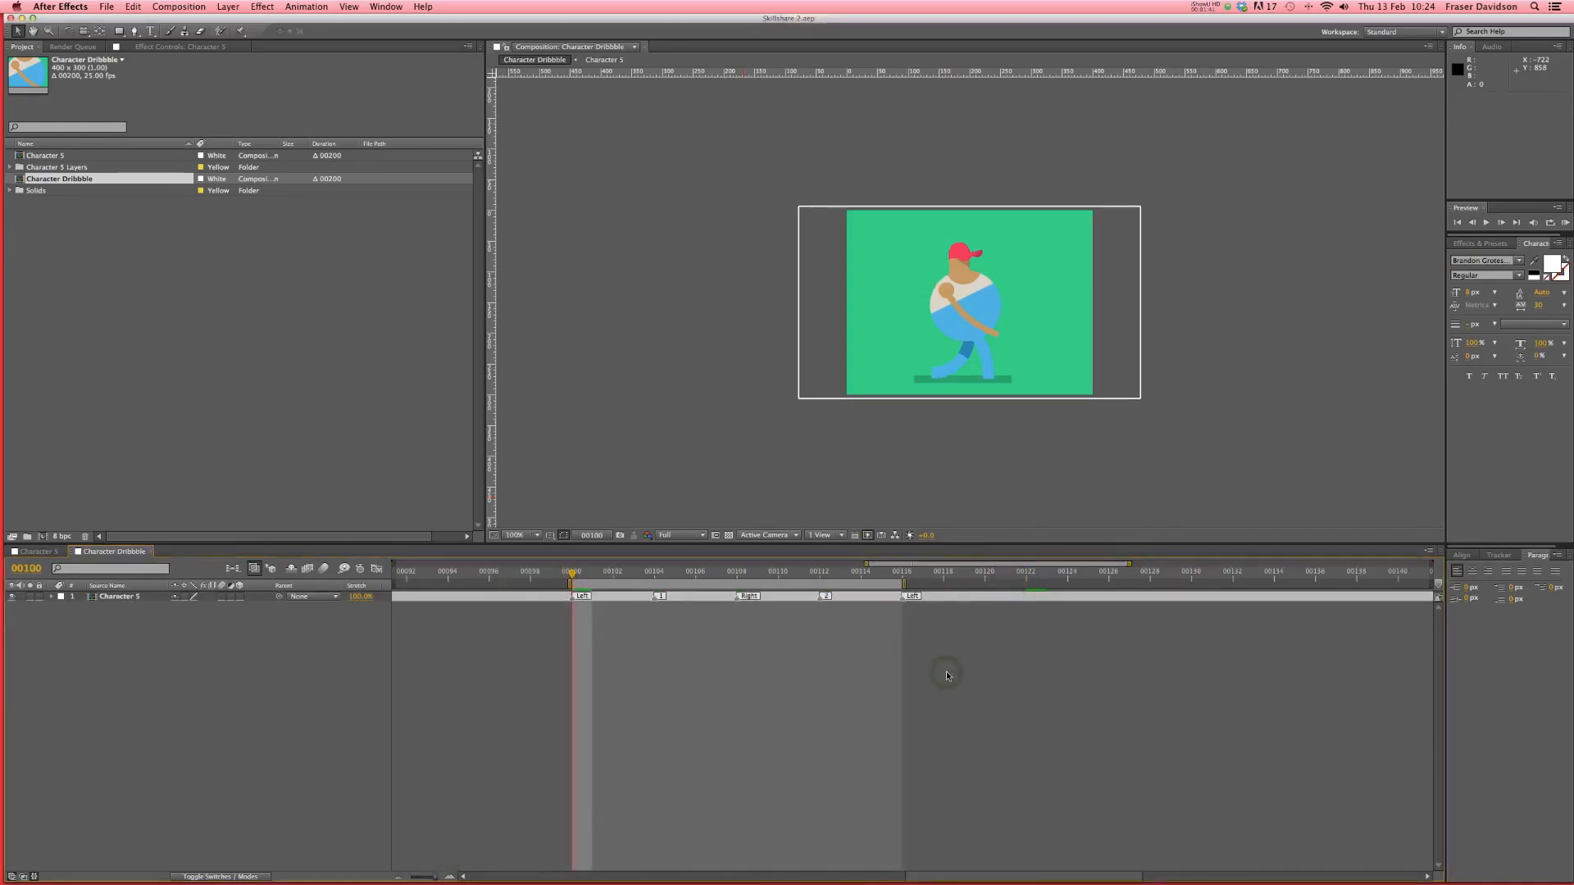
# - Play RAM previews of the work area to check that the walk cycle loops
pyautogui.click(1568, 222)
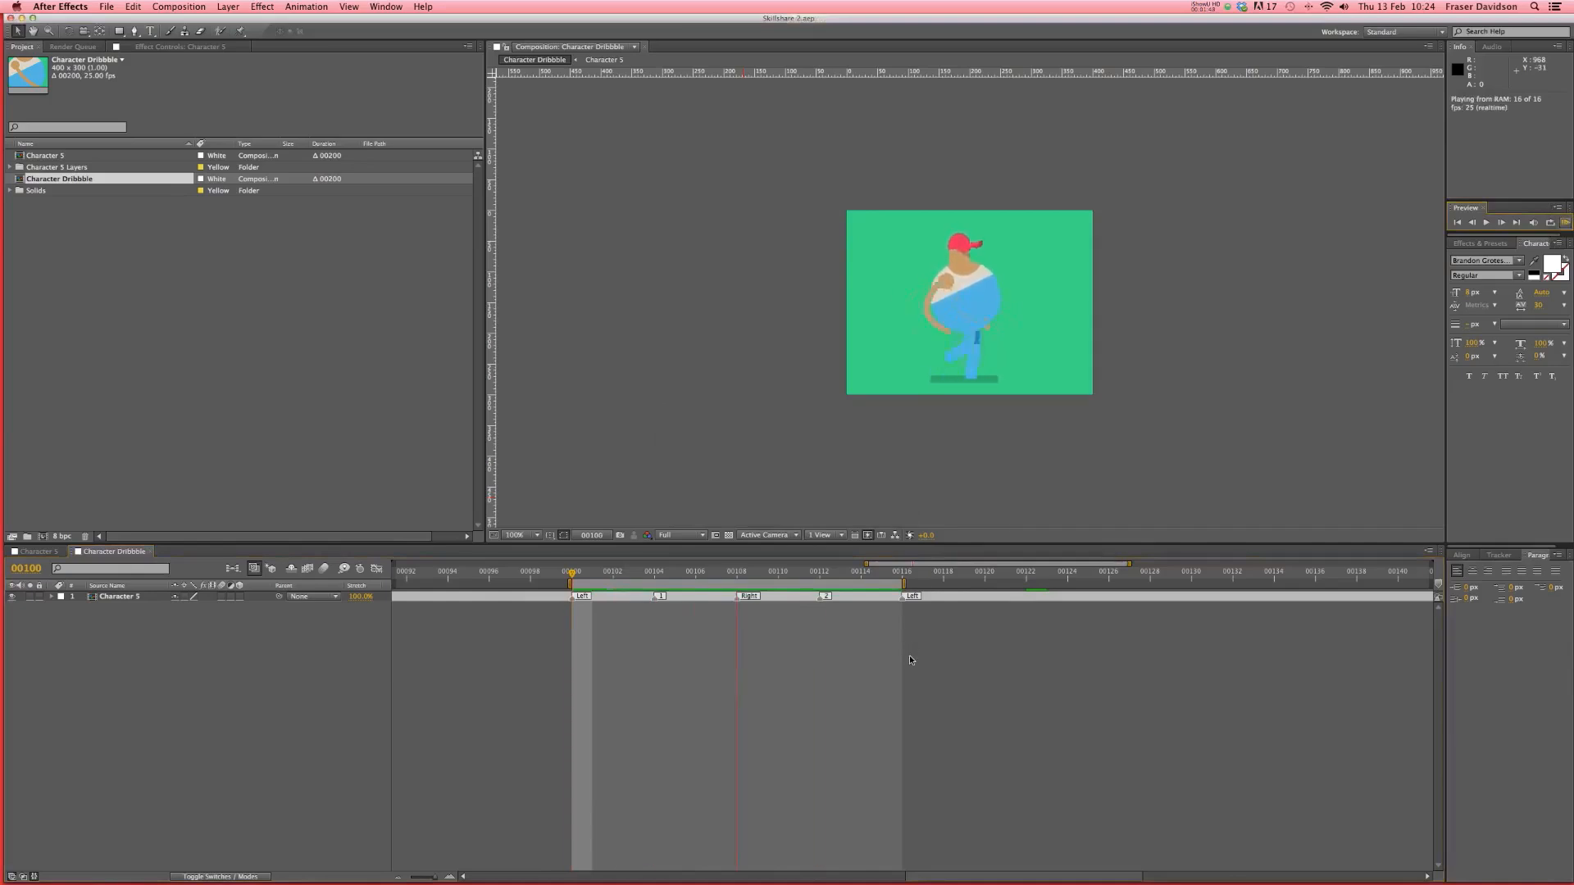
pyautogui.press('space')
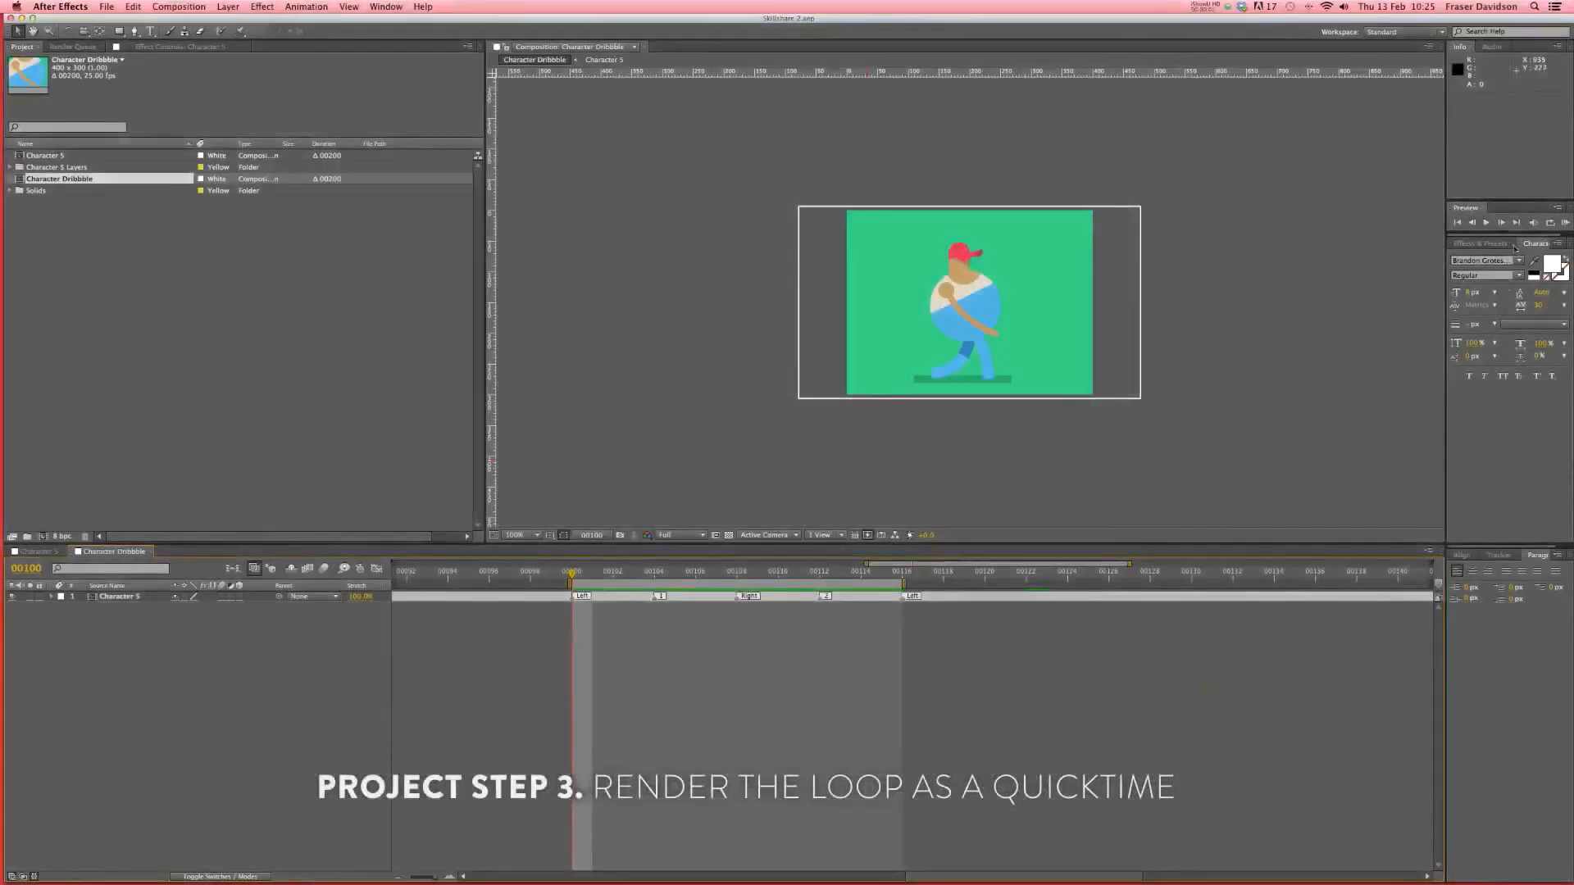
pyautogui.click(1566, 223)
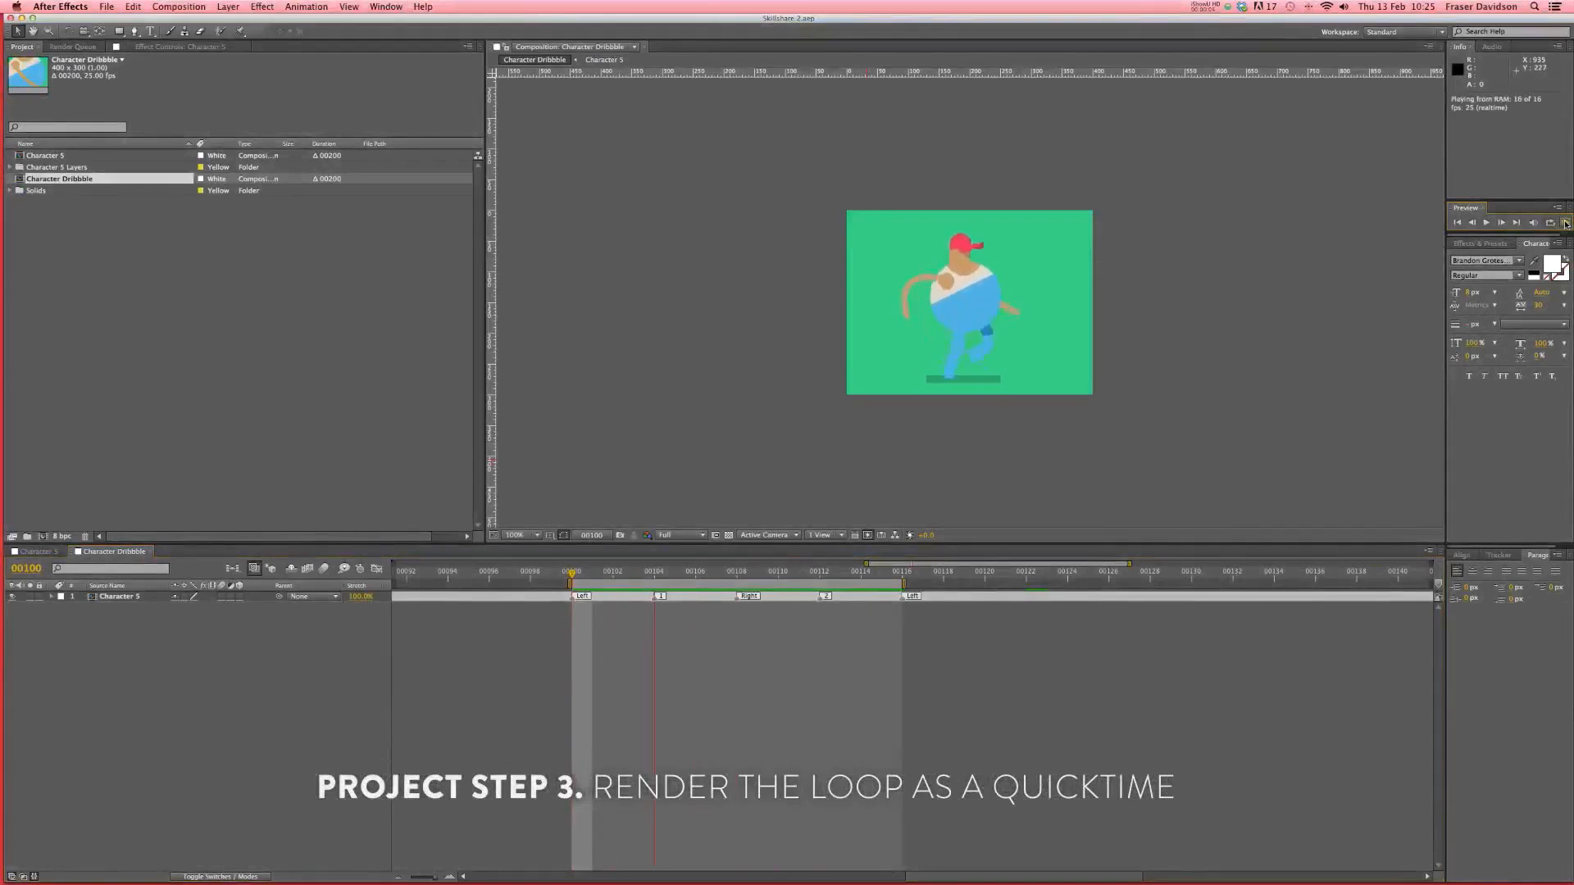
pyautogui.press('space')
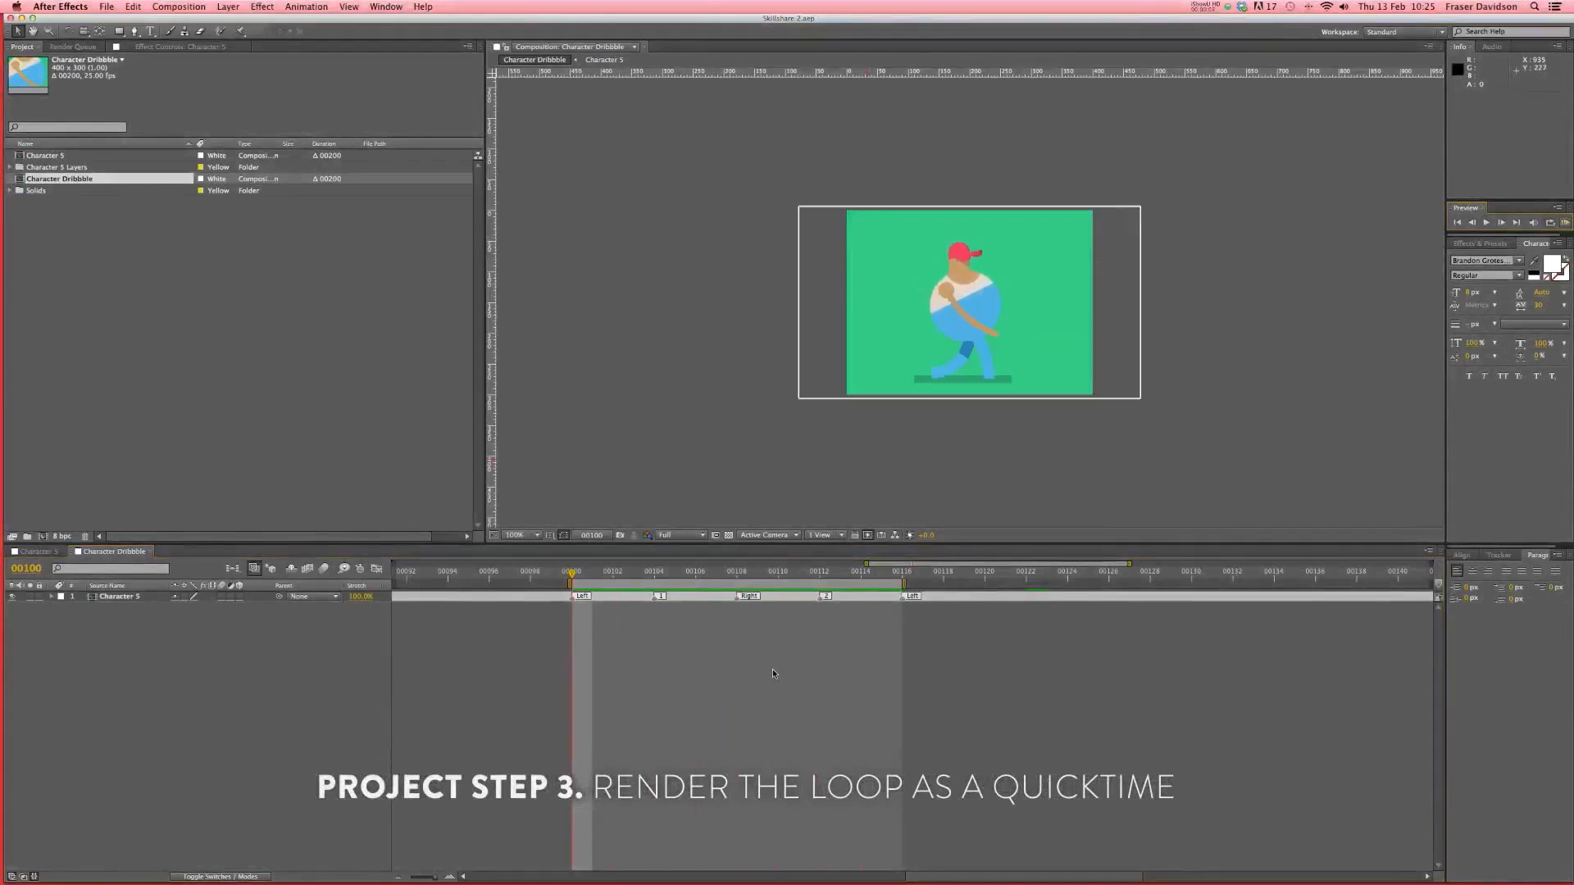
pyautogui.click(772, 671)
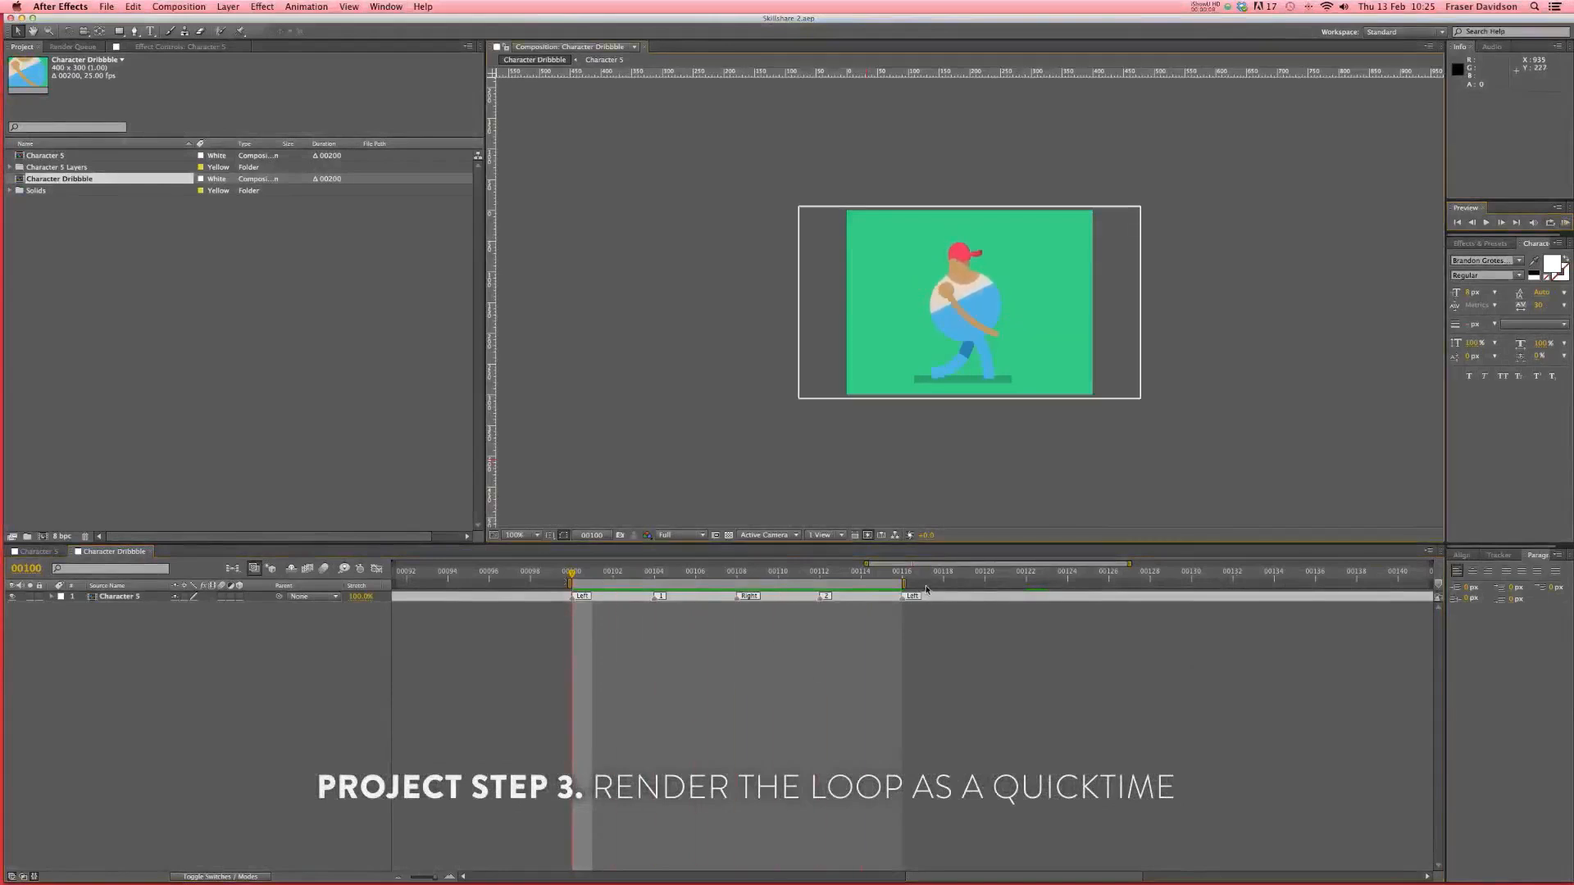
# - Queue the Character Dribbble composition for rendering and accept a QuickTime output module with RGB channels, Animation compression and no audio
pyautogui.click(180, 7)
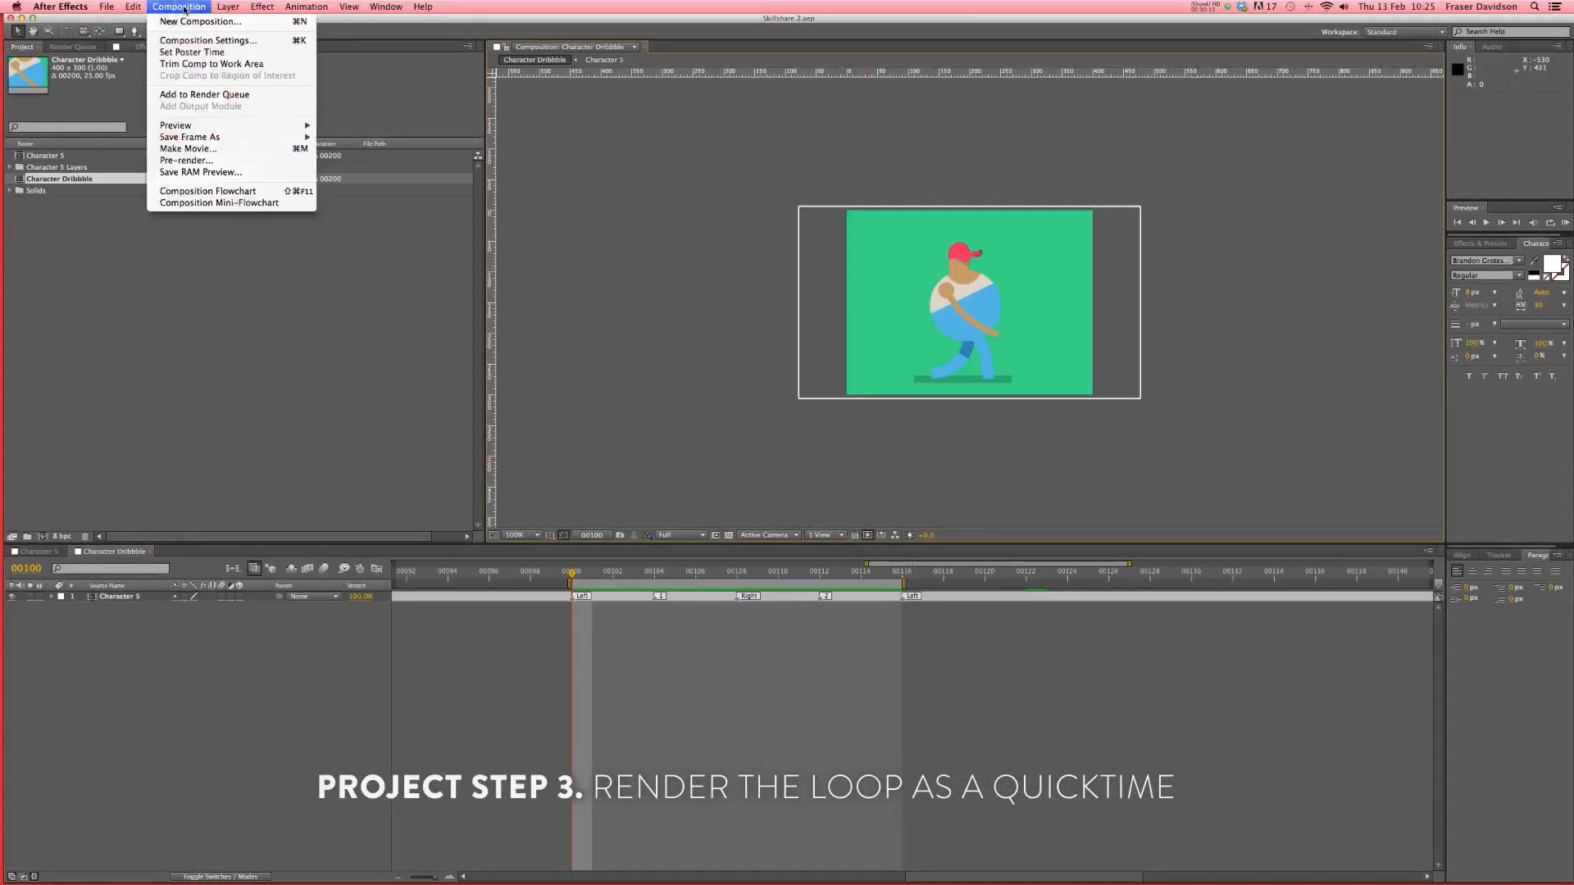
pyautogui.click(207, 152)
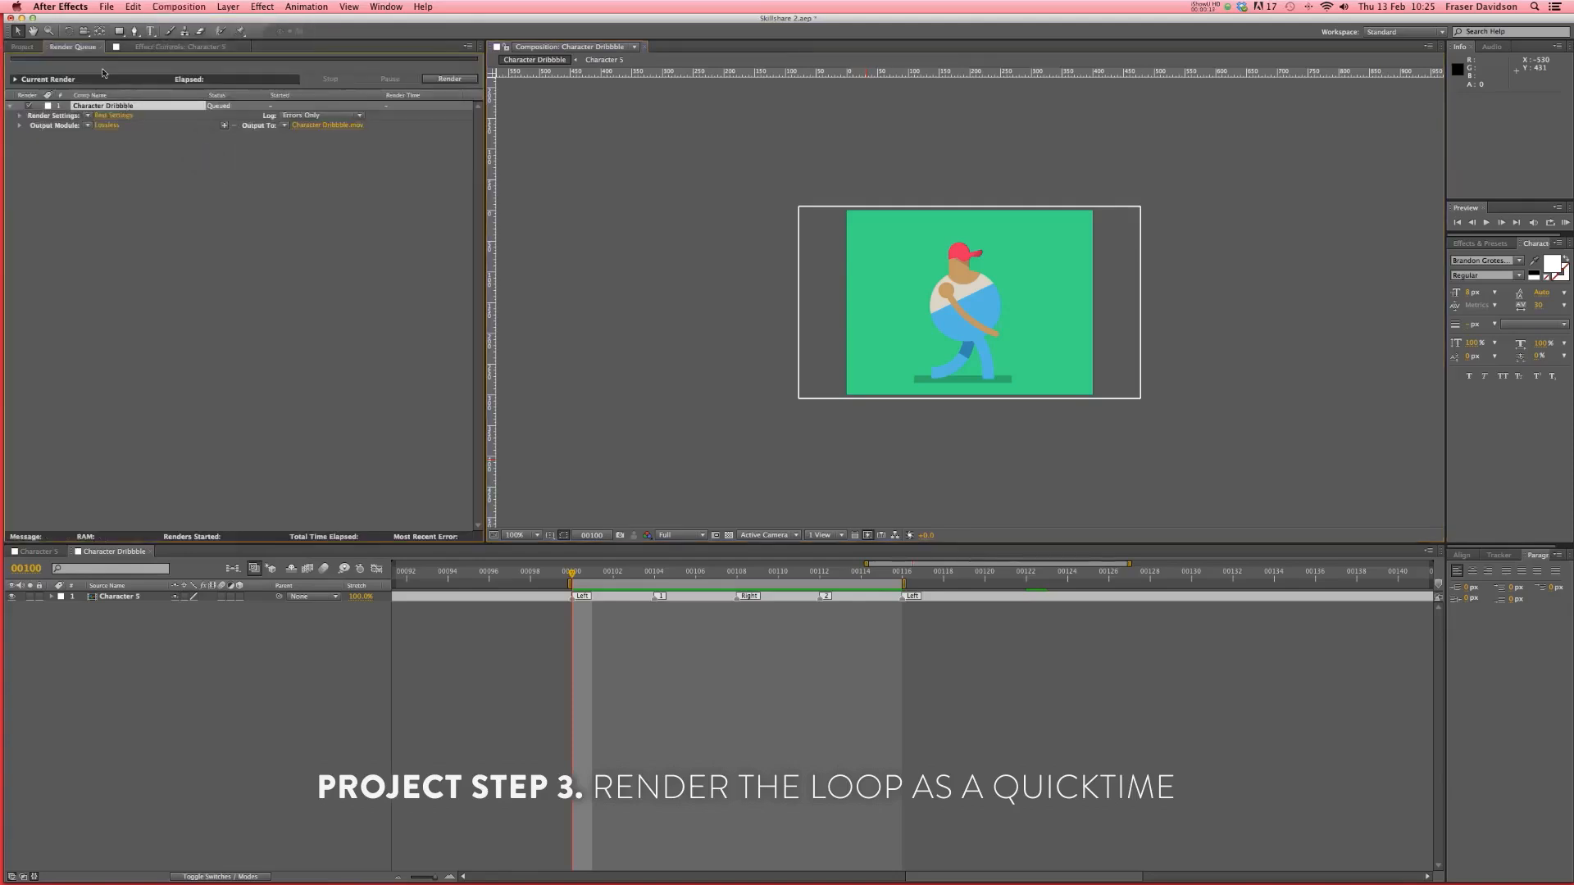
pyautogui.click(109, 125)
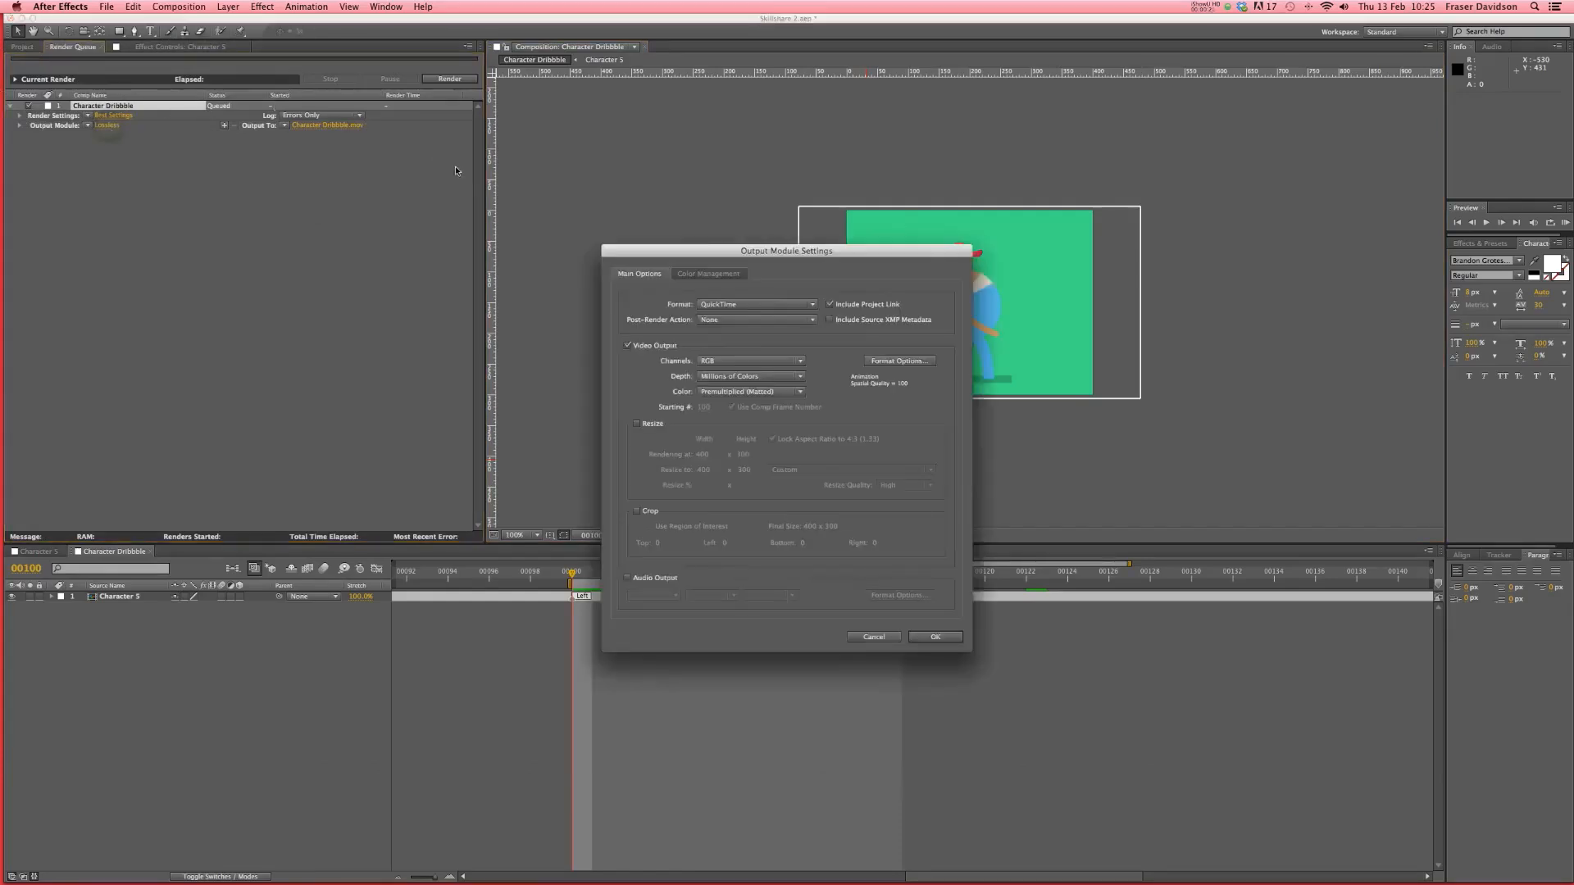
pyautogui.moveTo(682, 250); pyautogui.dragTo(614, 219)
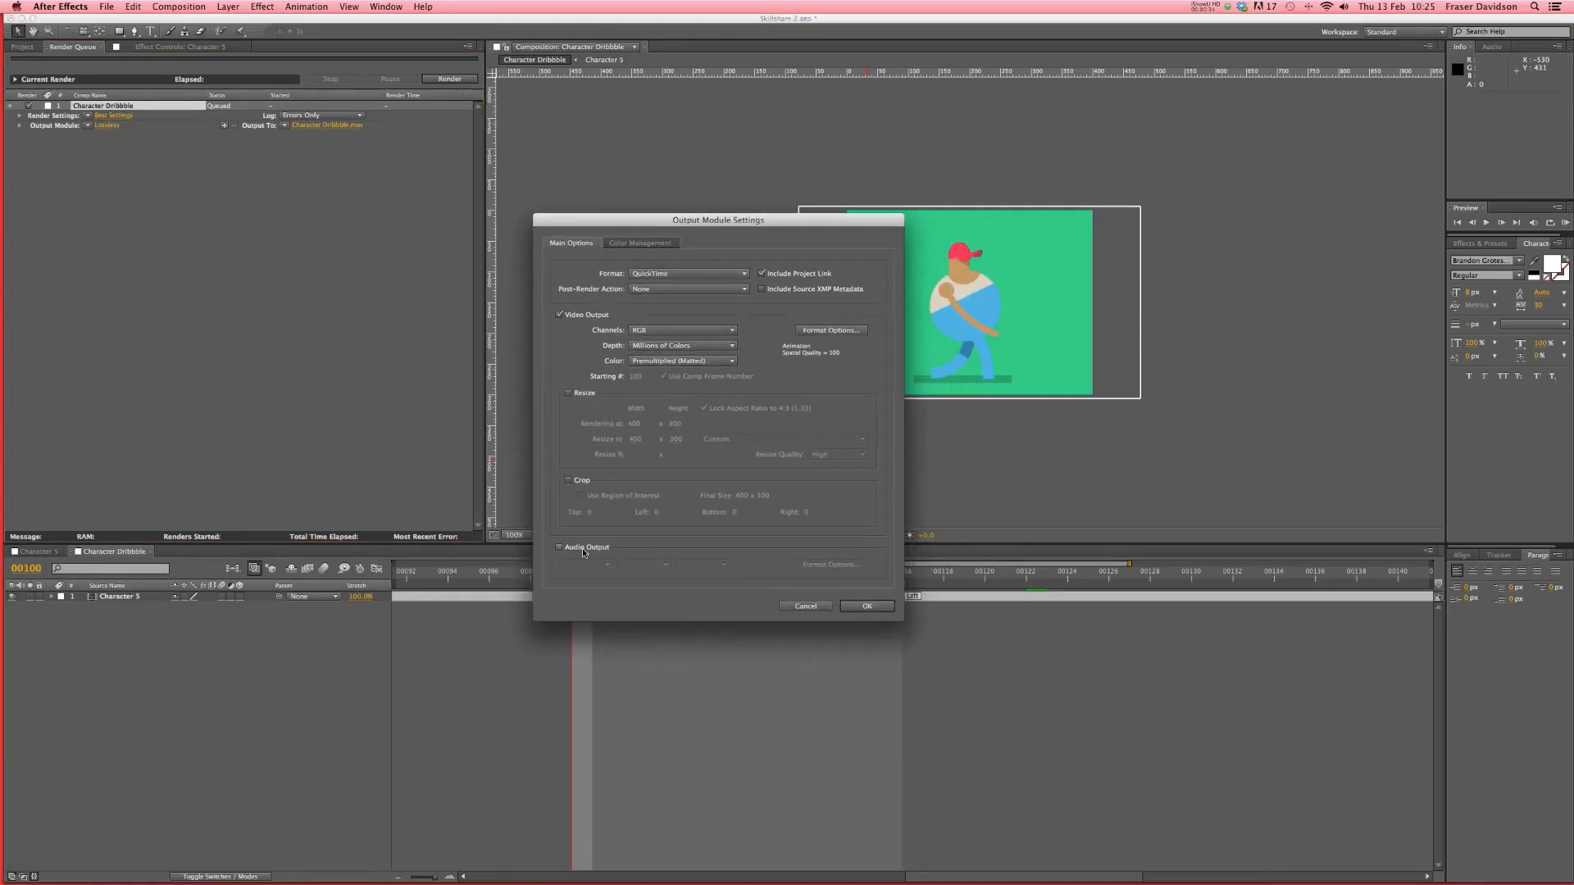
pyautogui.click(872, 606)
# - Set the render output to a QuickTime movie named Character Dribbble on the Desktop and render it
pyautogui.click(319, 126)
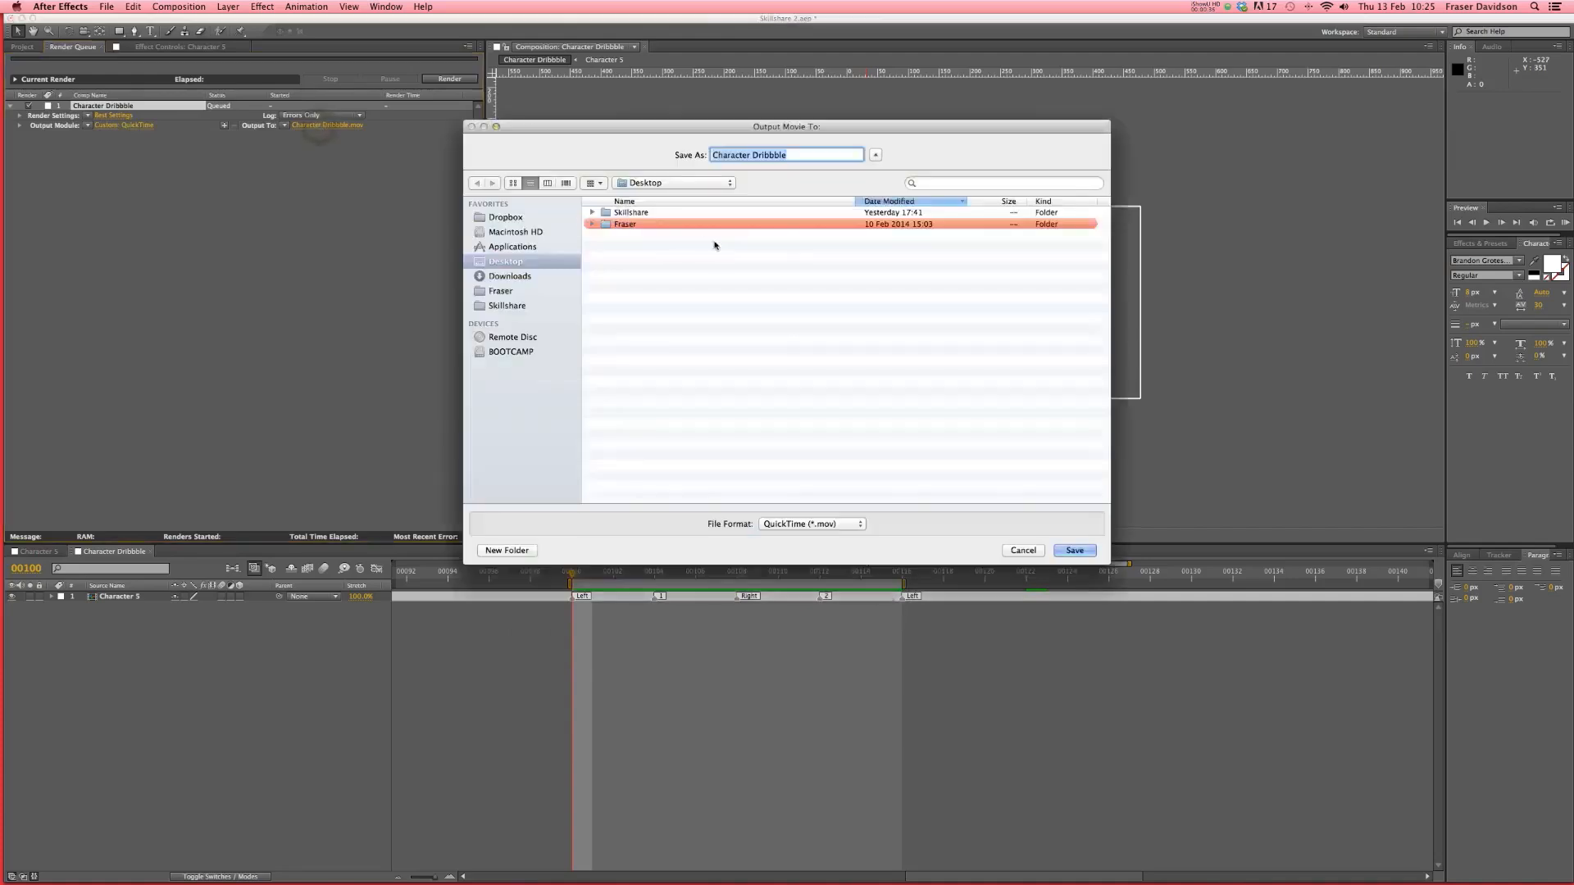
pyautogui.click(1070, 551)
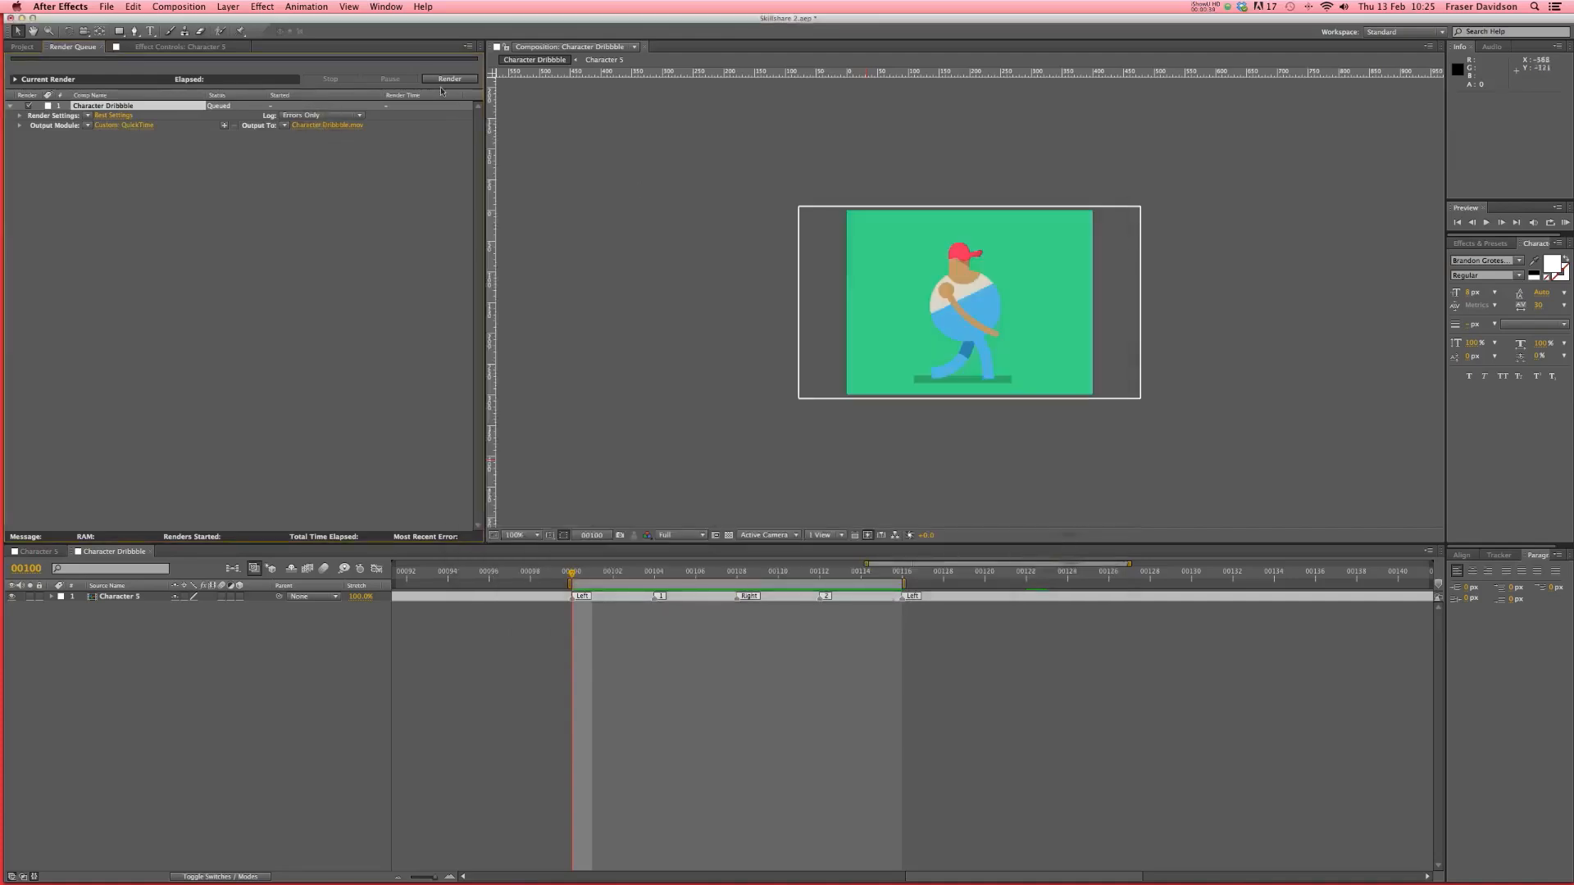
pyautogui.click(443, 80)
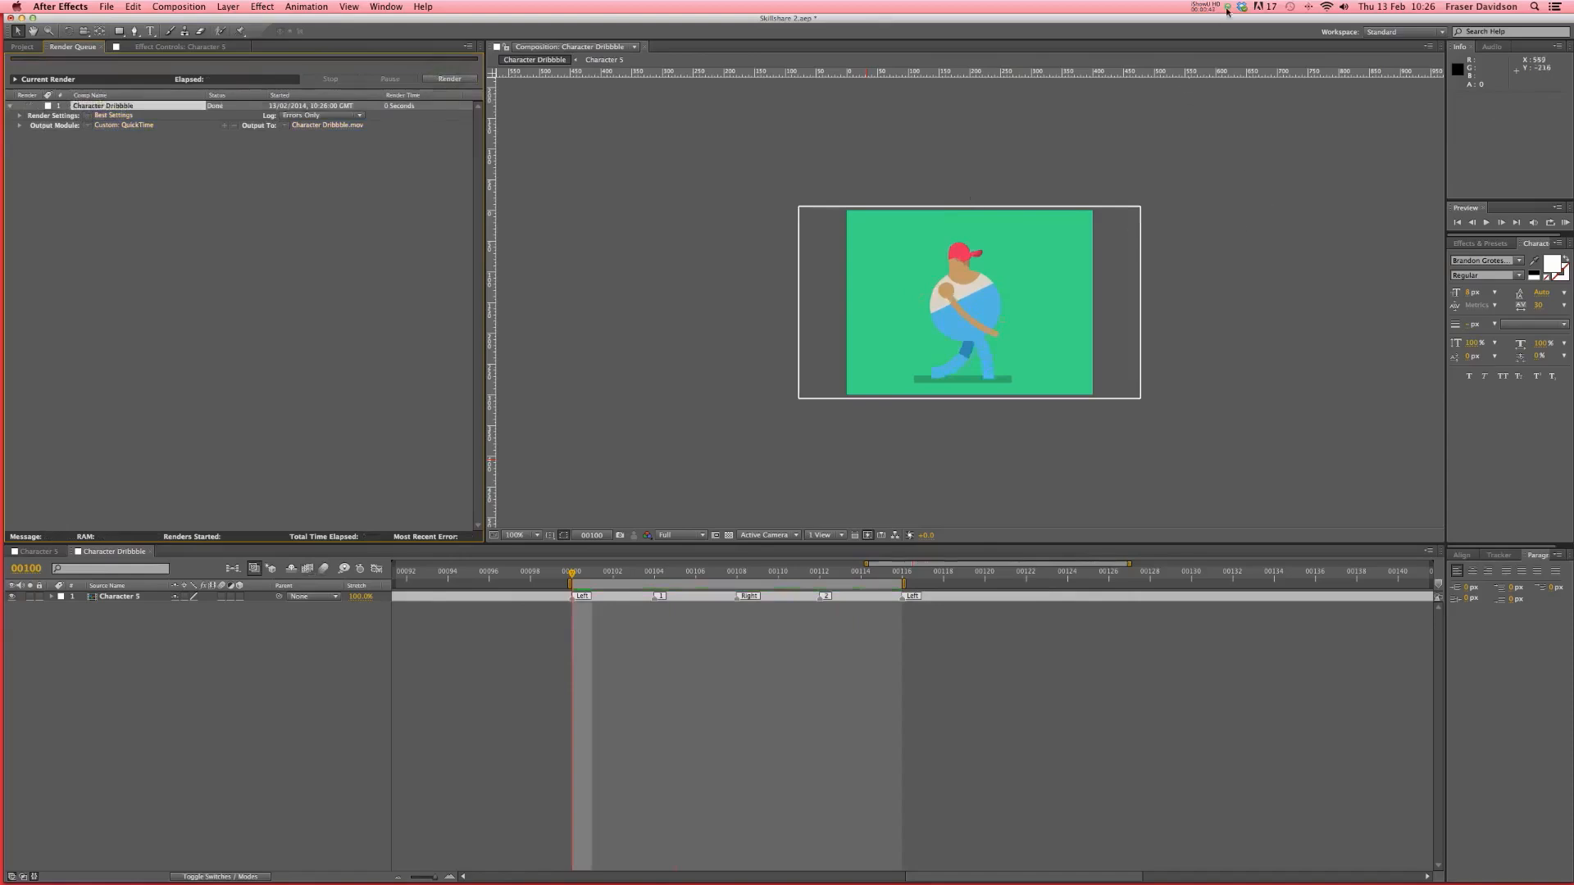
# - Find Character Dribbble.mov on the Desktop in Finder, play it in QuickTime Player and close it
pyautogui.click(273, 855)
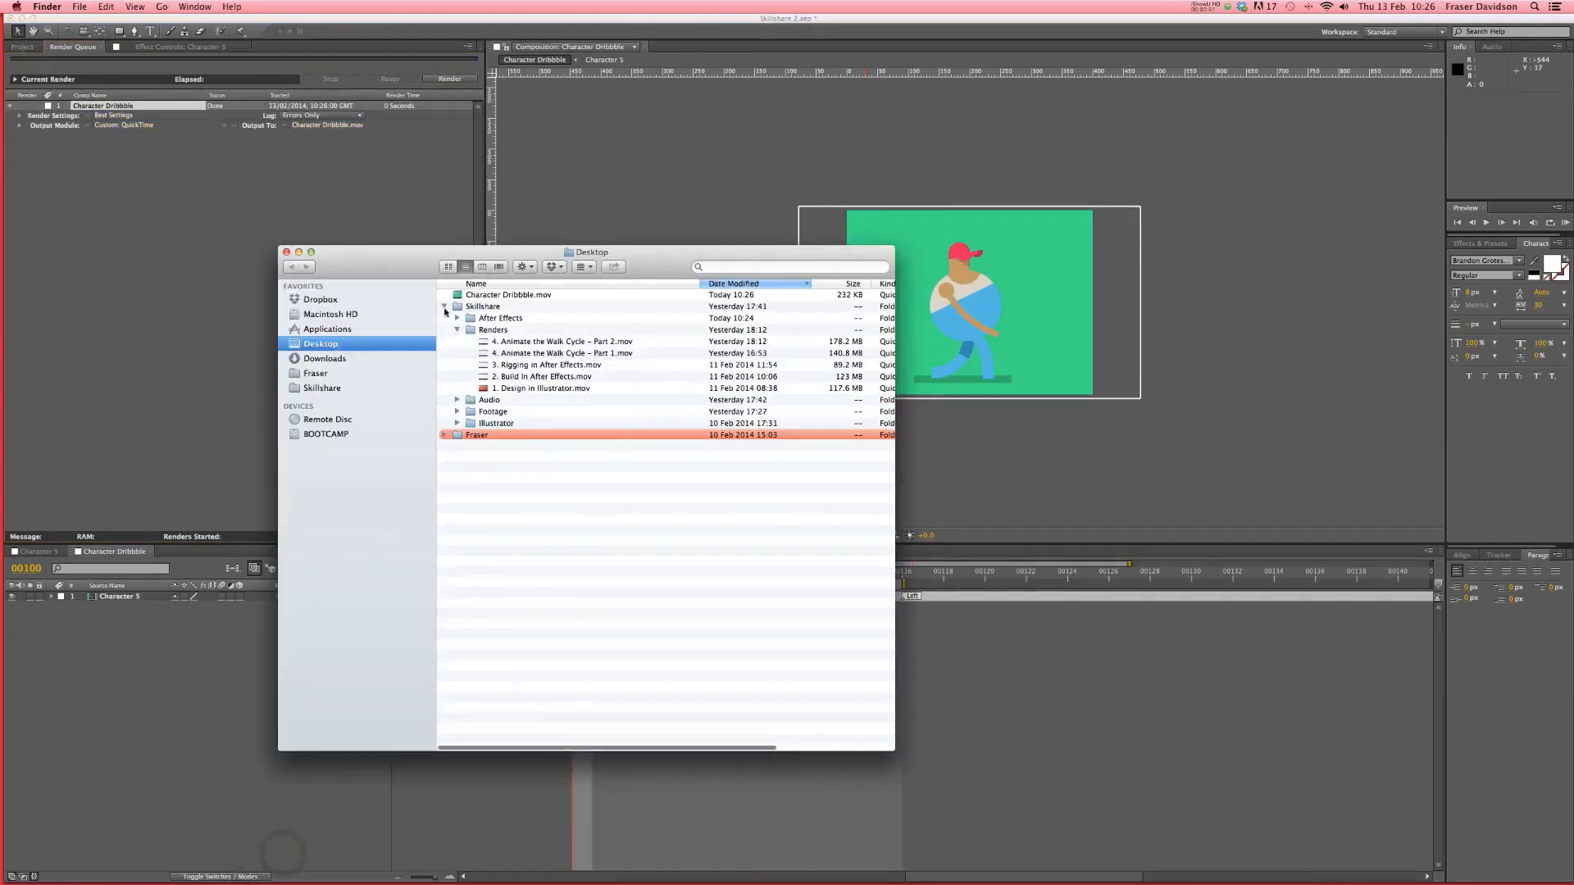
pyautogui.click(444, 309)
pyautogui.click(460, 295)
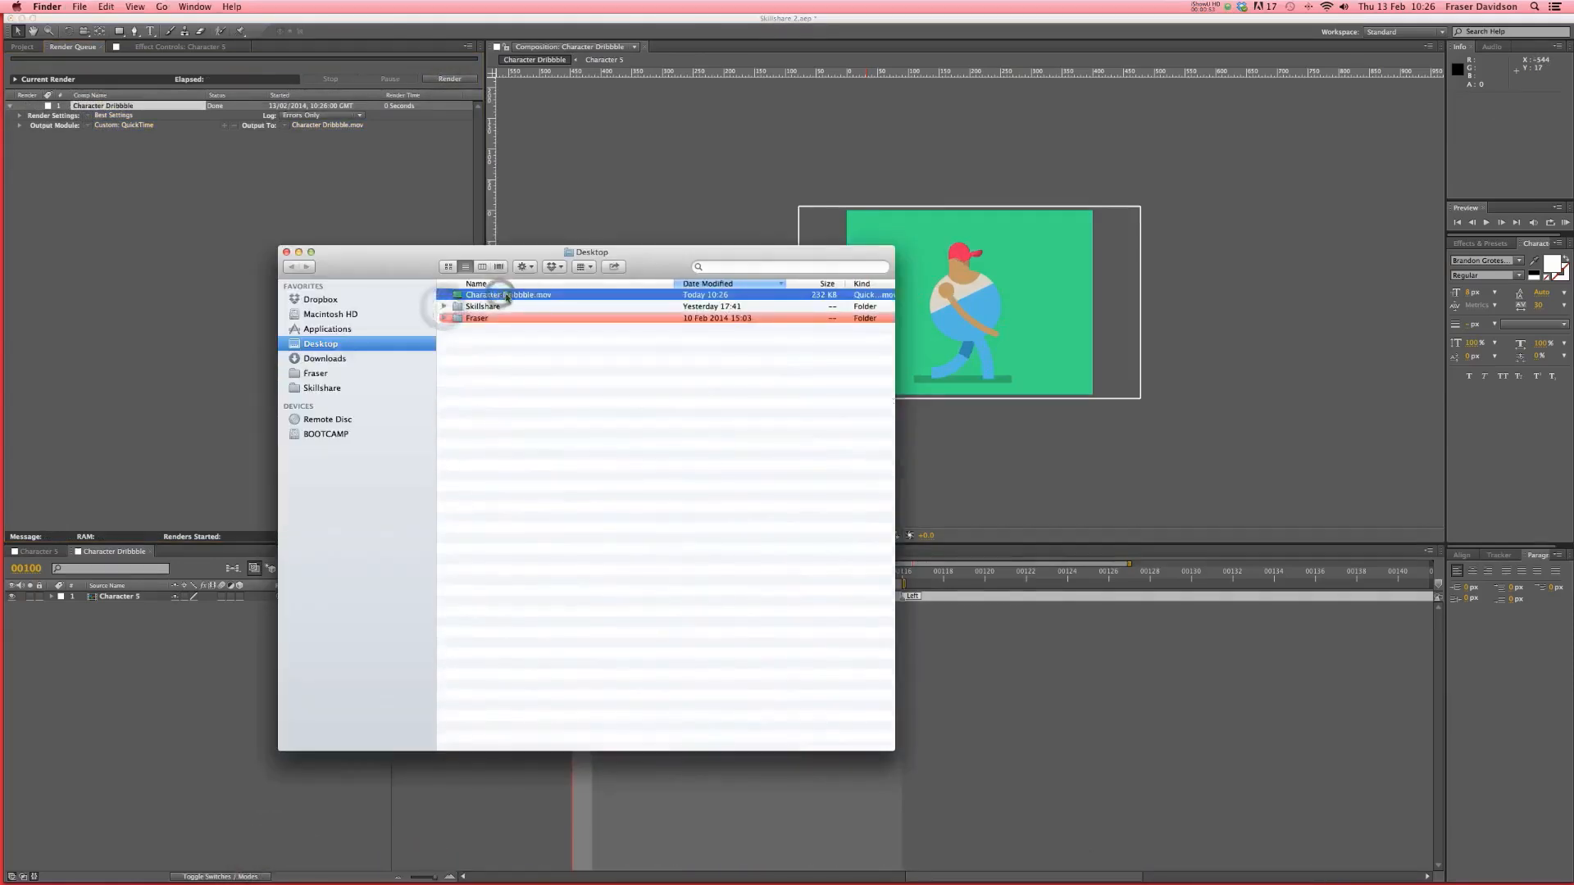
pyautogui.doubleClick(506, 295)
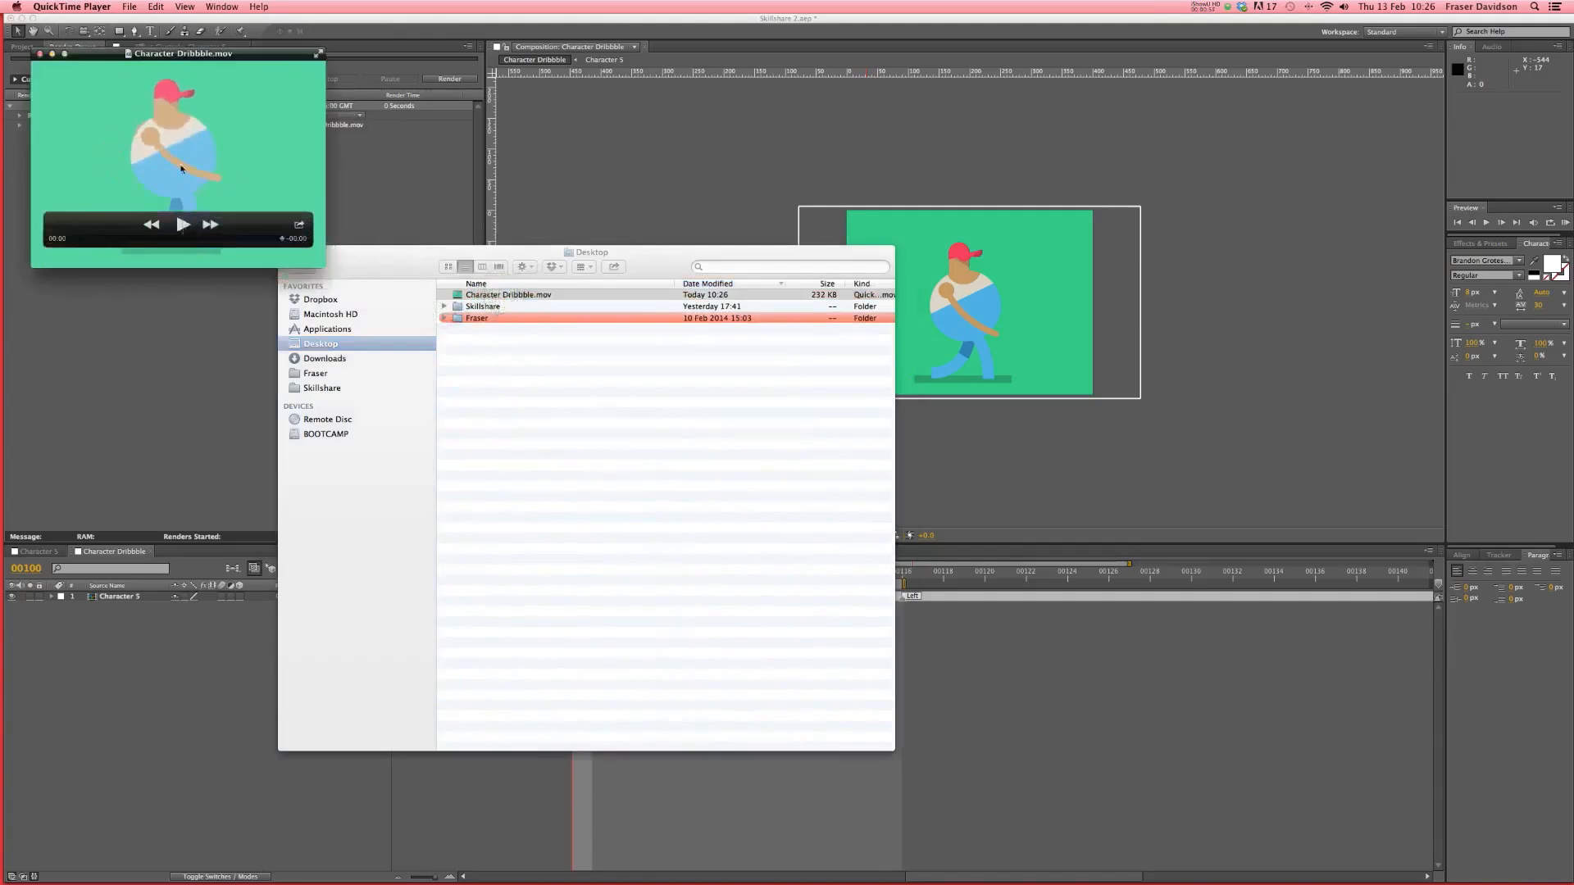
pyautogui.click(183, 226)
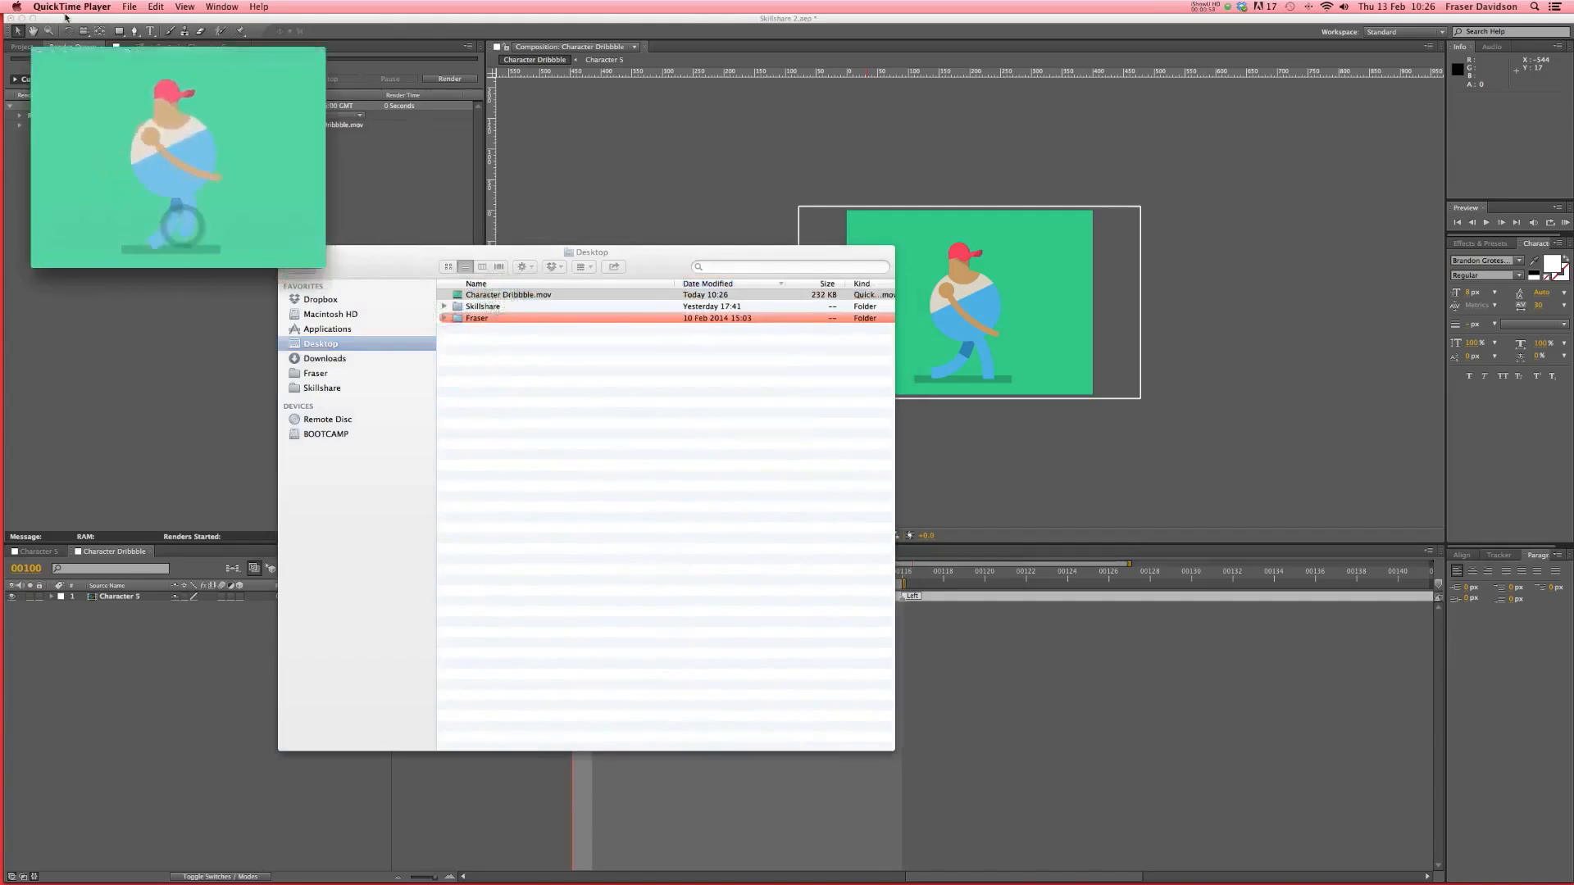
pyautogui.click(40, 54)
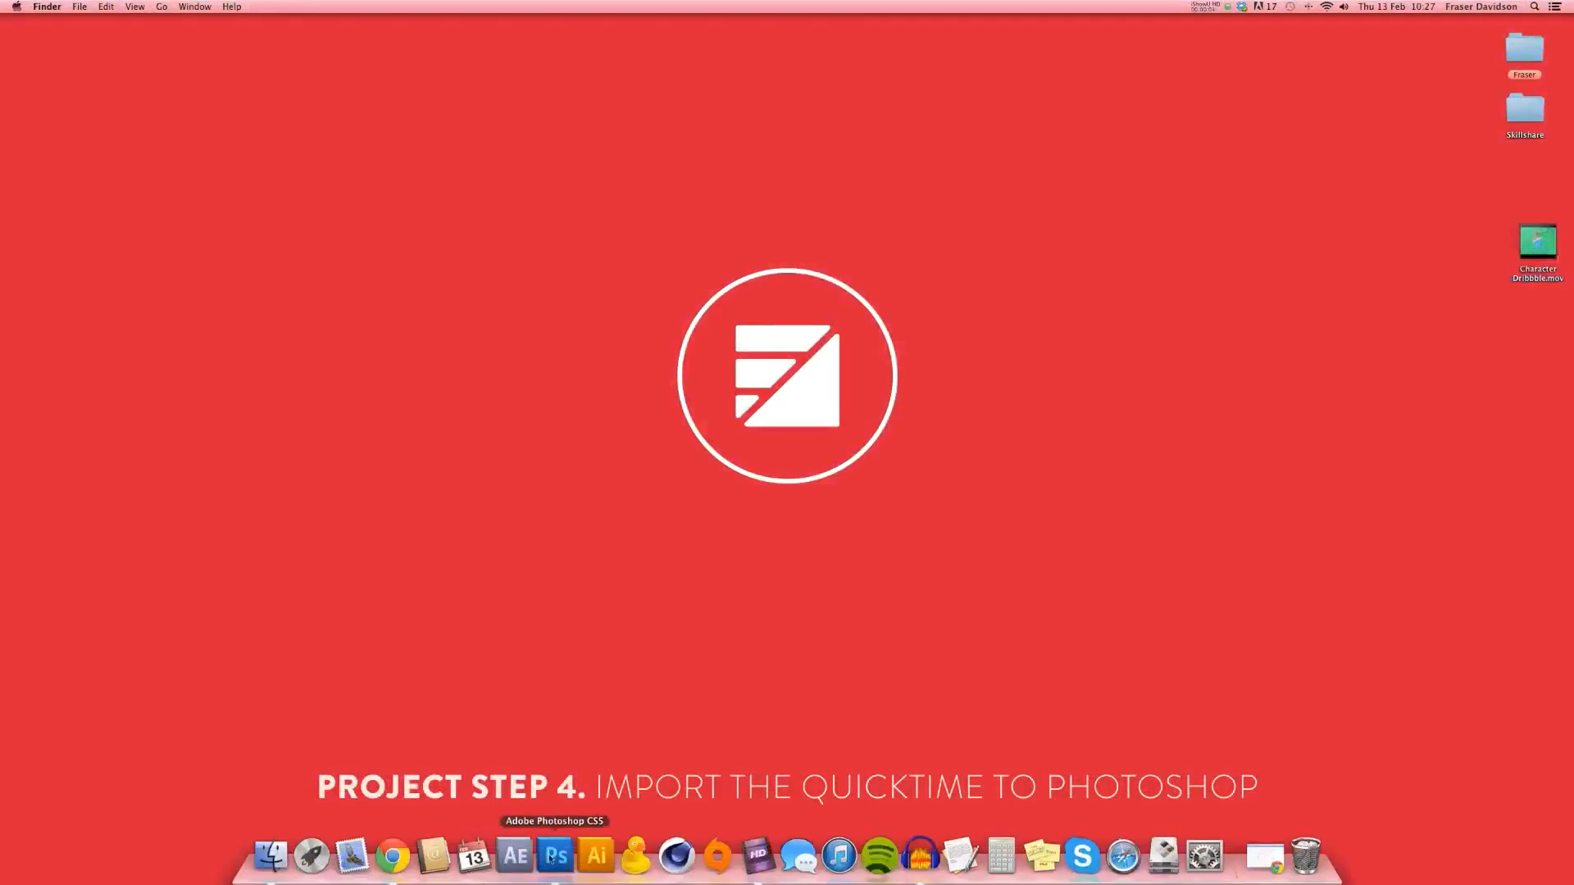
# - Switch to Photoshop, open Character Dribbble.mov from the Desktop and enlarge its document window around the canvas
pyautogui.click(554, 857)
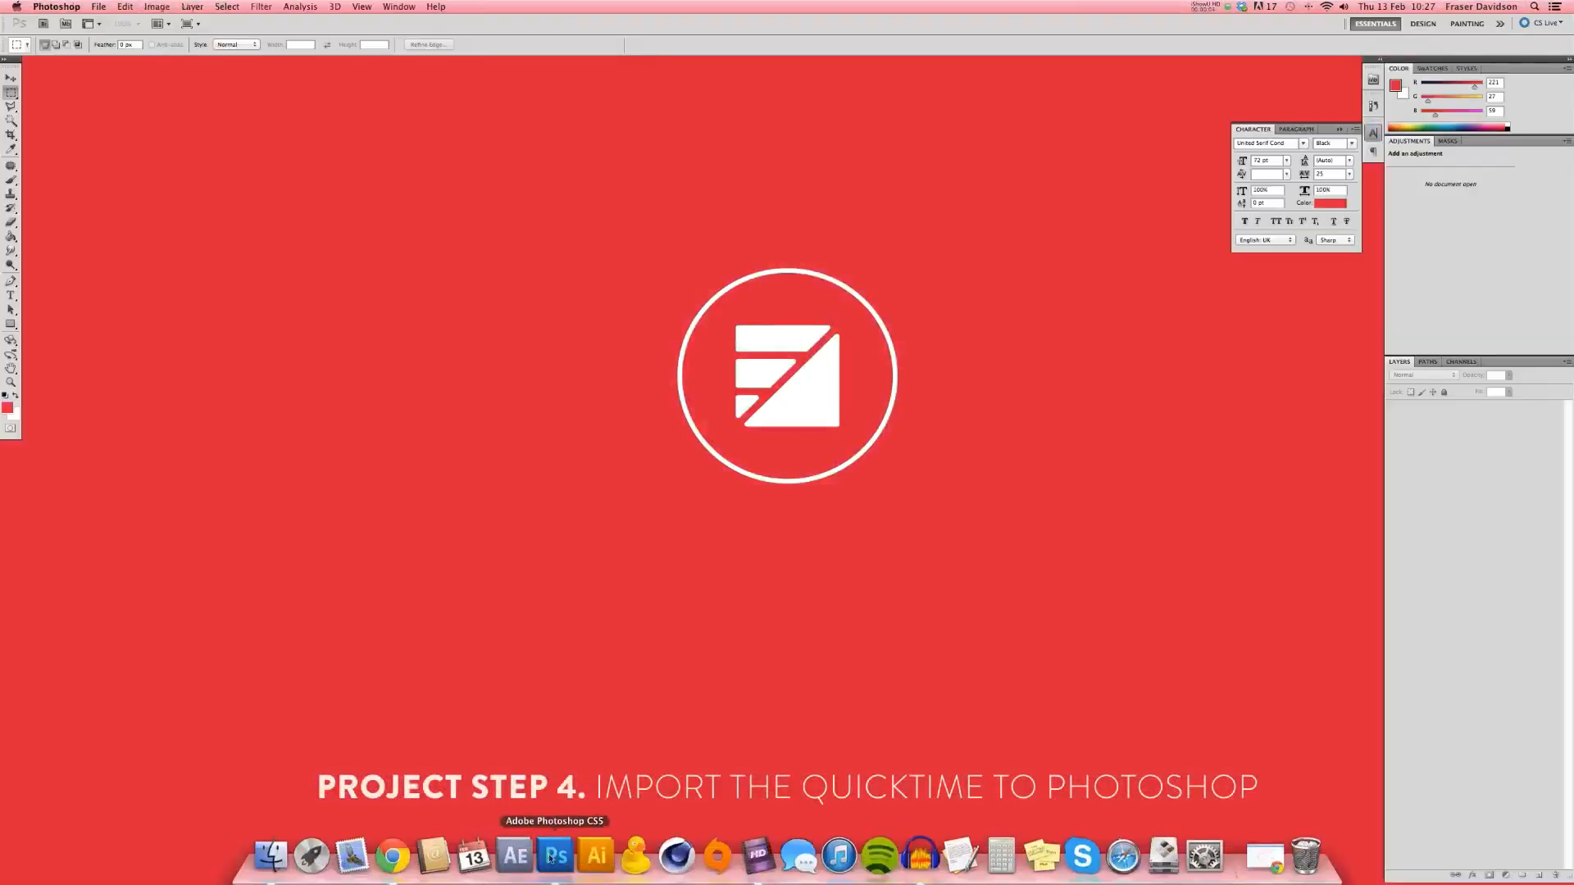
pyautogui.click(102, 7)
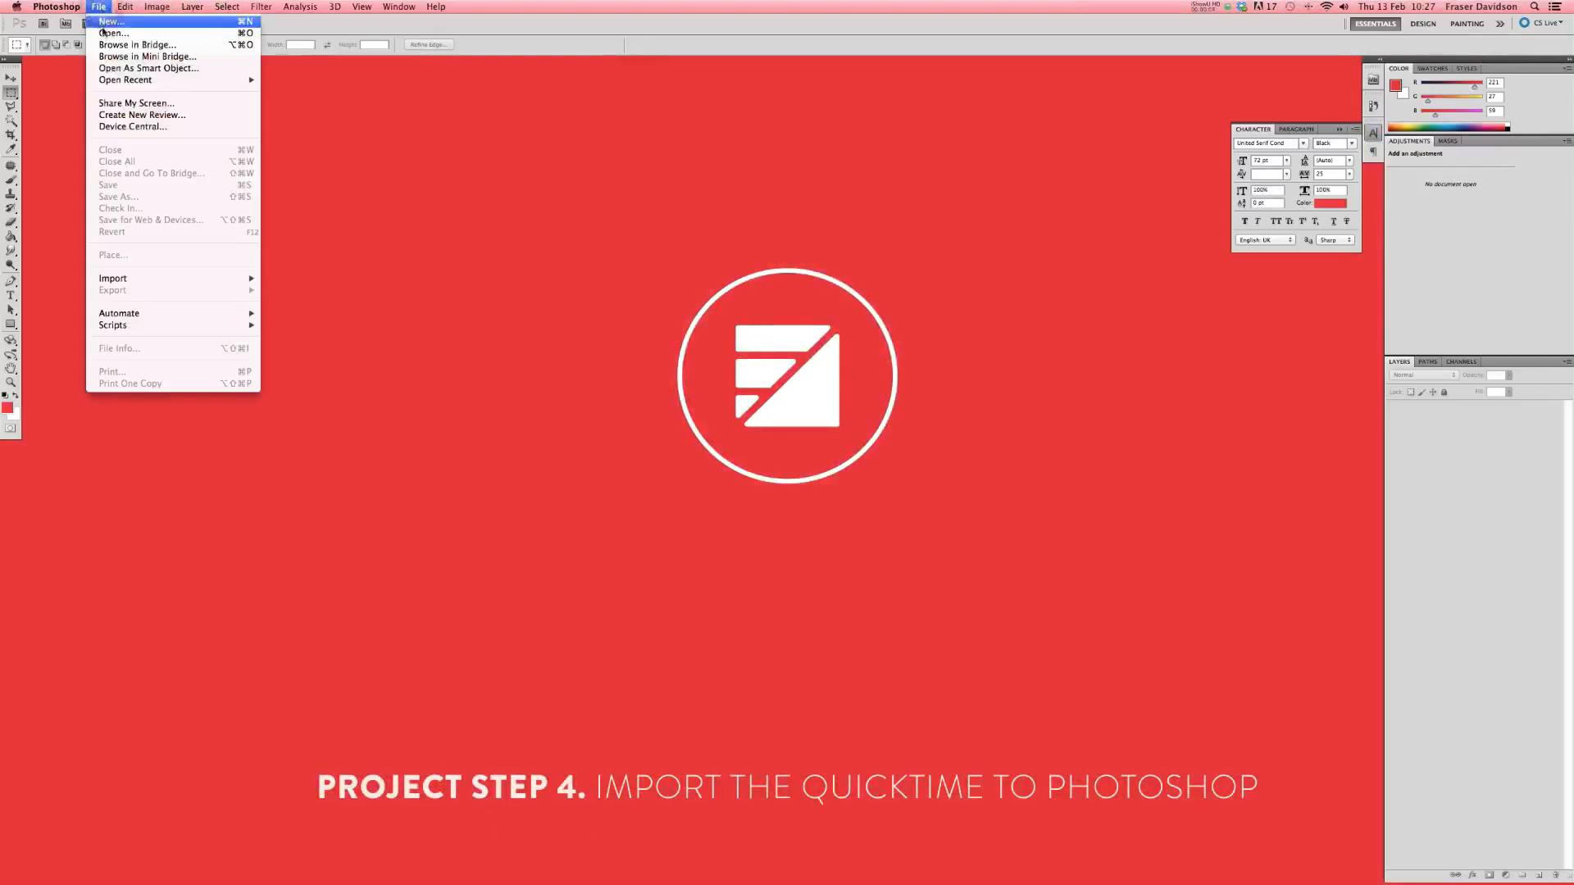
pyautogui.click(111, 33)
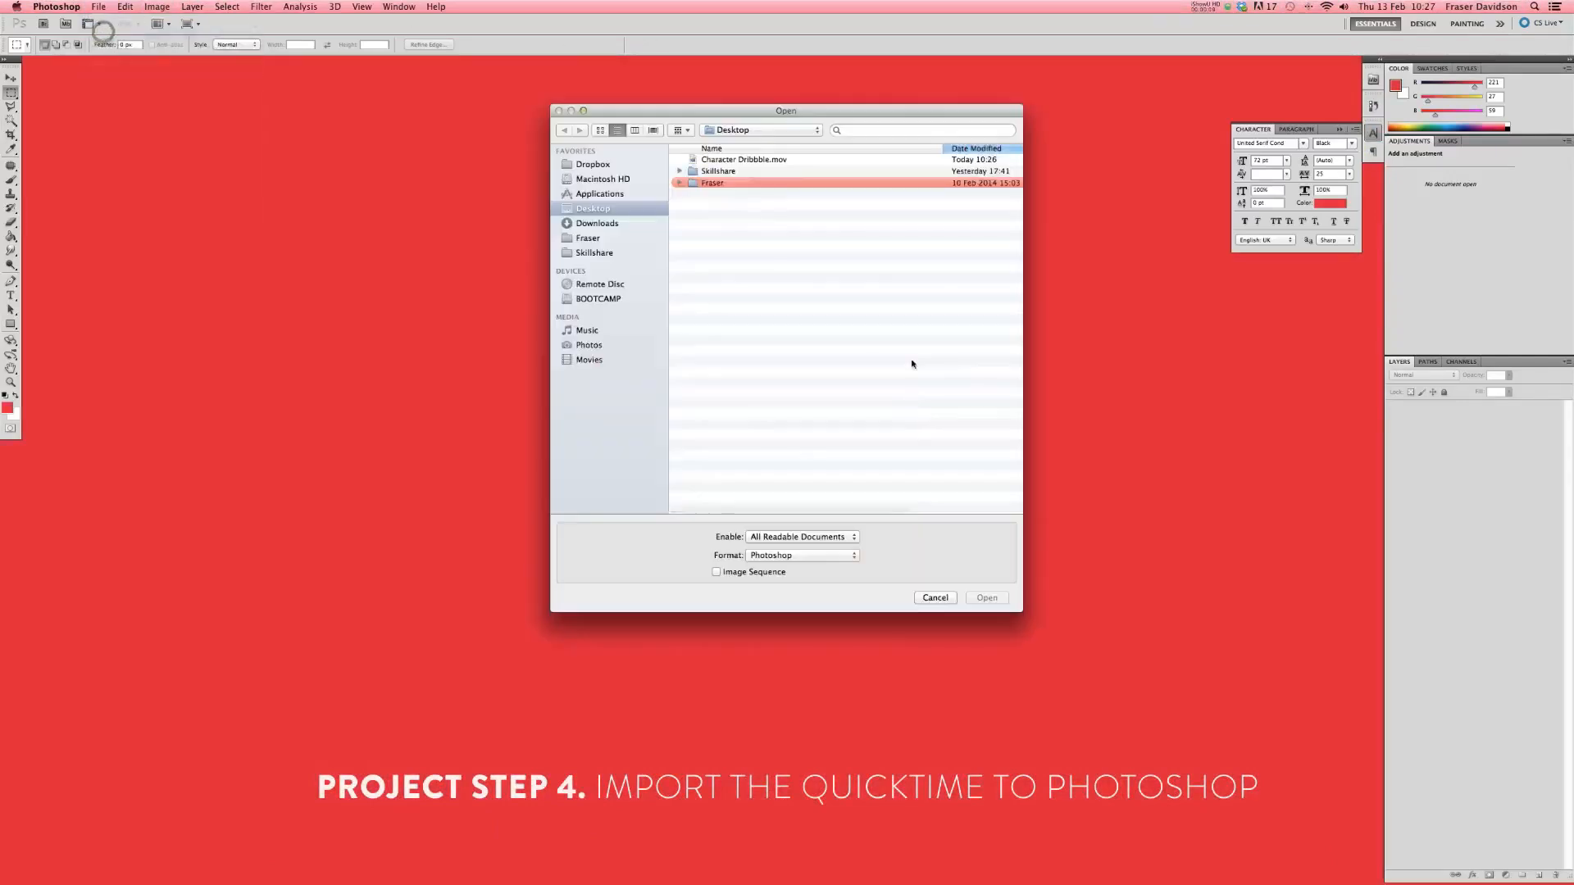
pyautogui.click(744, 160)
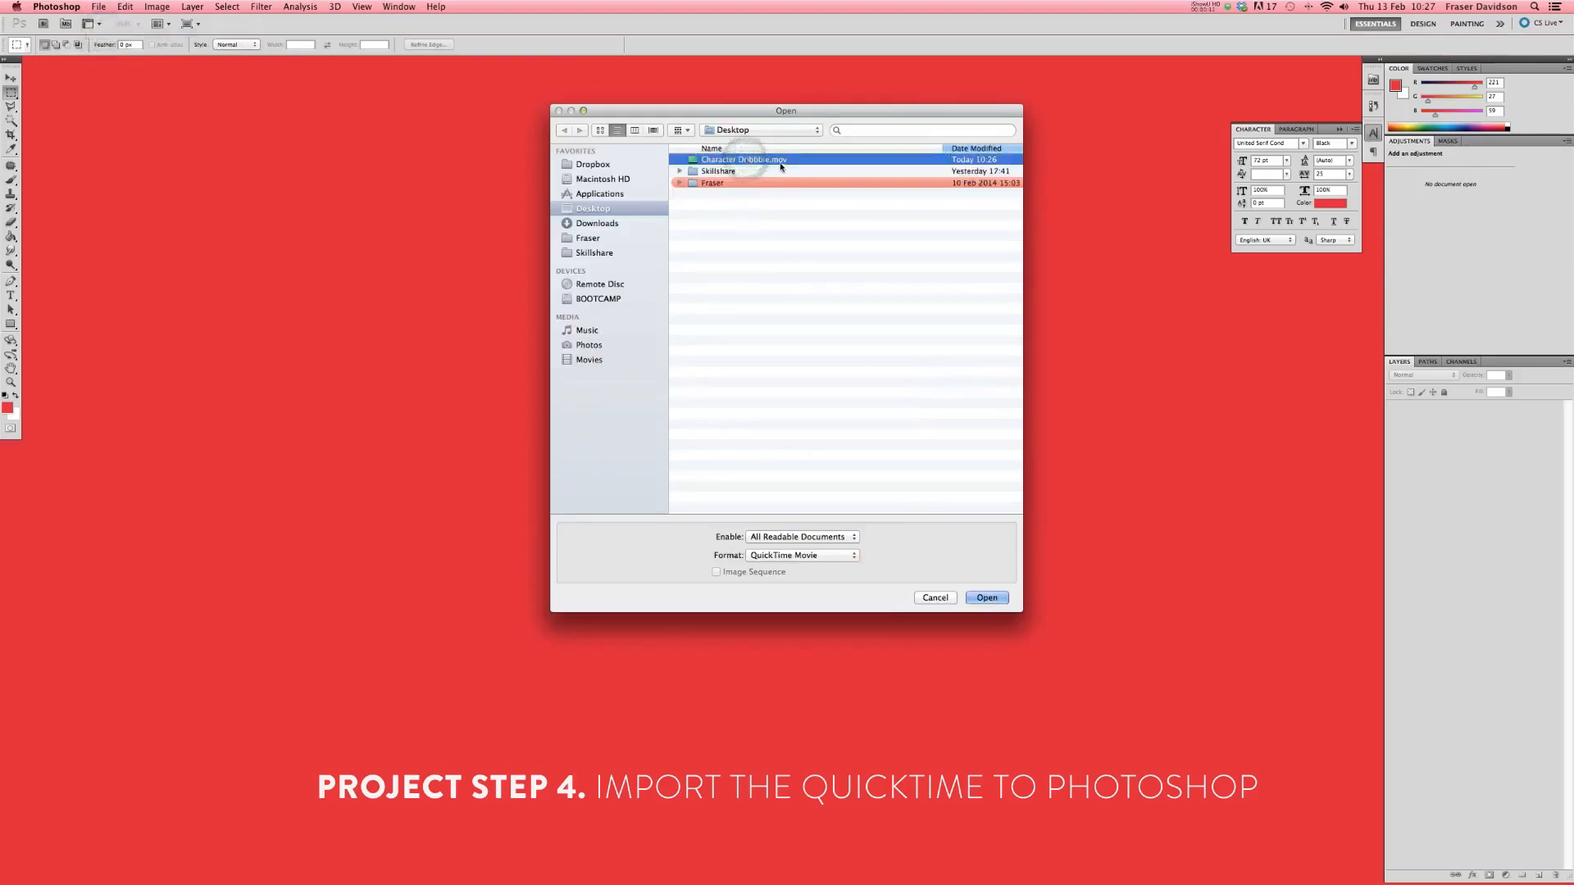
pyautogui.click(988, 598)
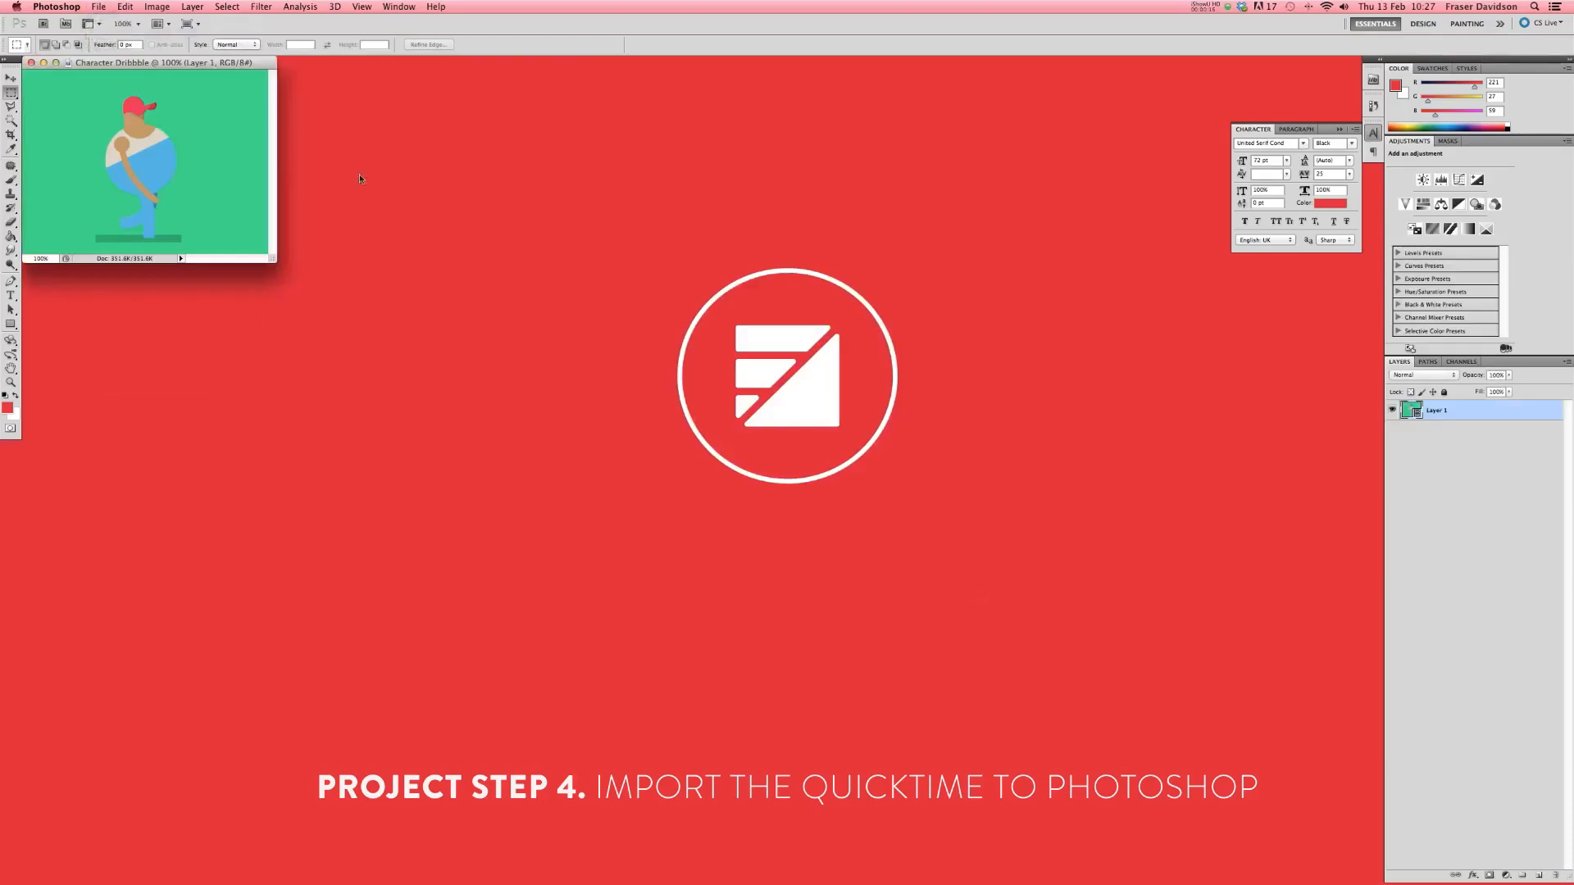
pyautogui.moveTo(197, 65); pyautogui.dragTo(430, 209)
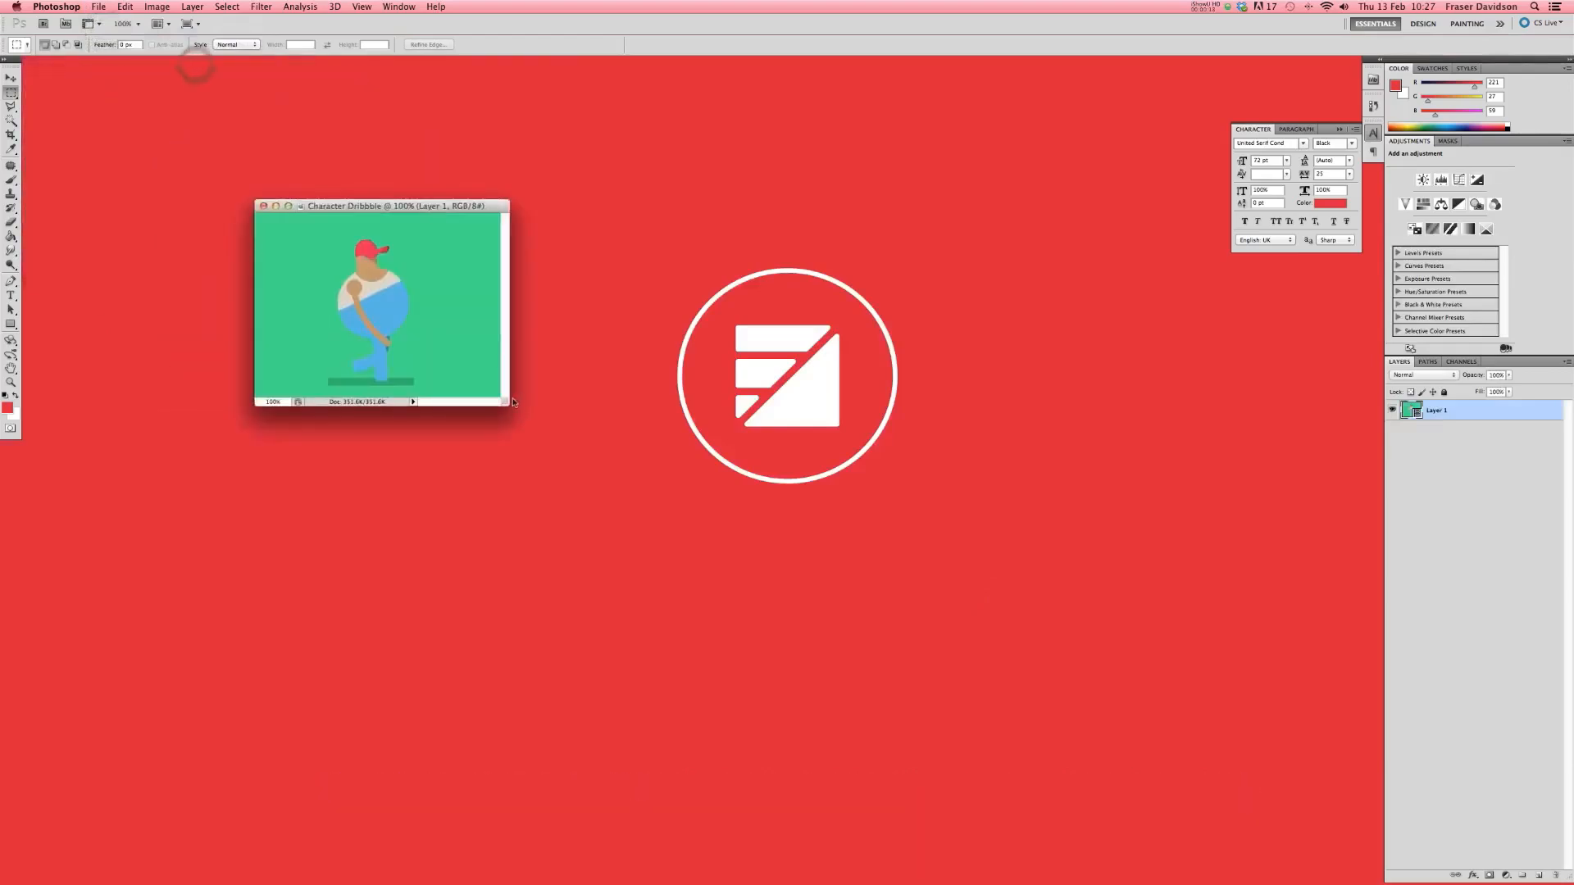
pyautogui.moveTo(506, 400); pyautogui.dragTo(596, 474)
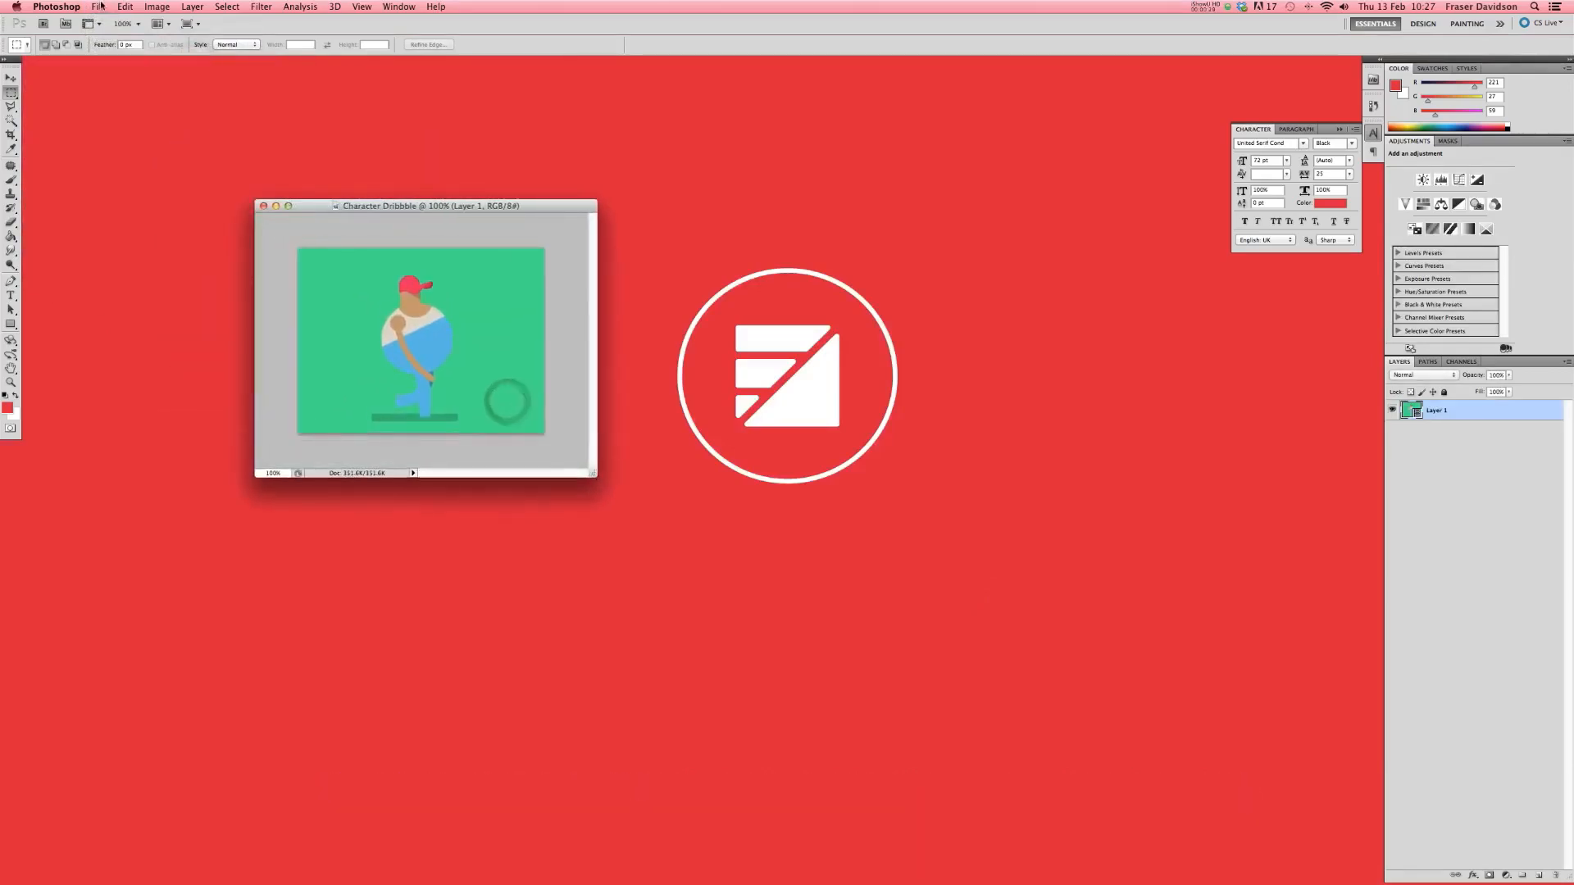
# - Open the Save for Web & Devices export for the Character Dribbble movie and set the GIF animation to loop Forever
pyautogui.click(98, 6)
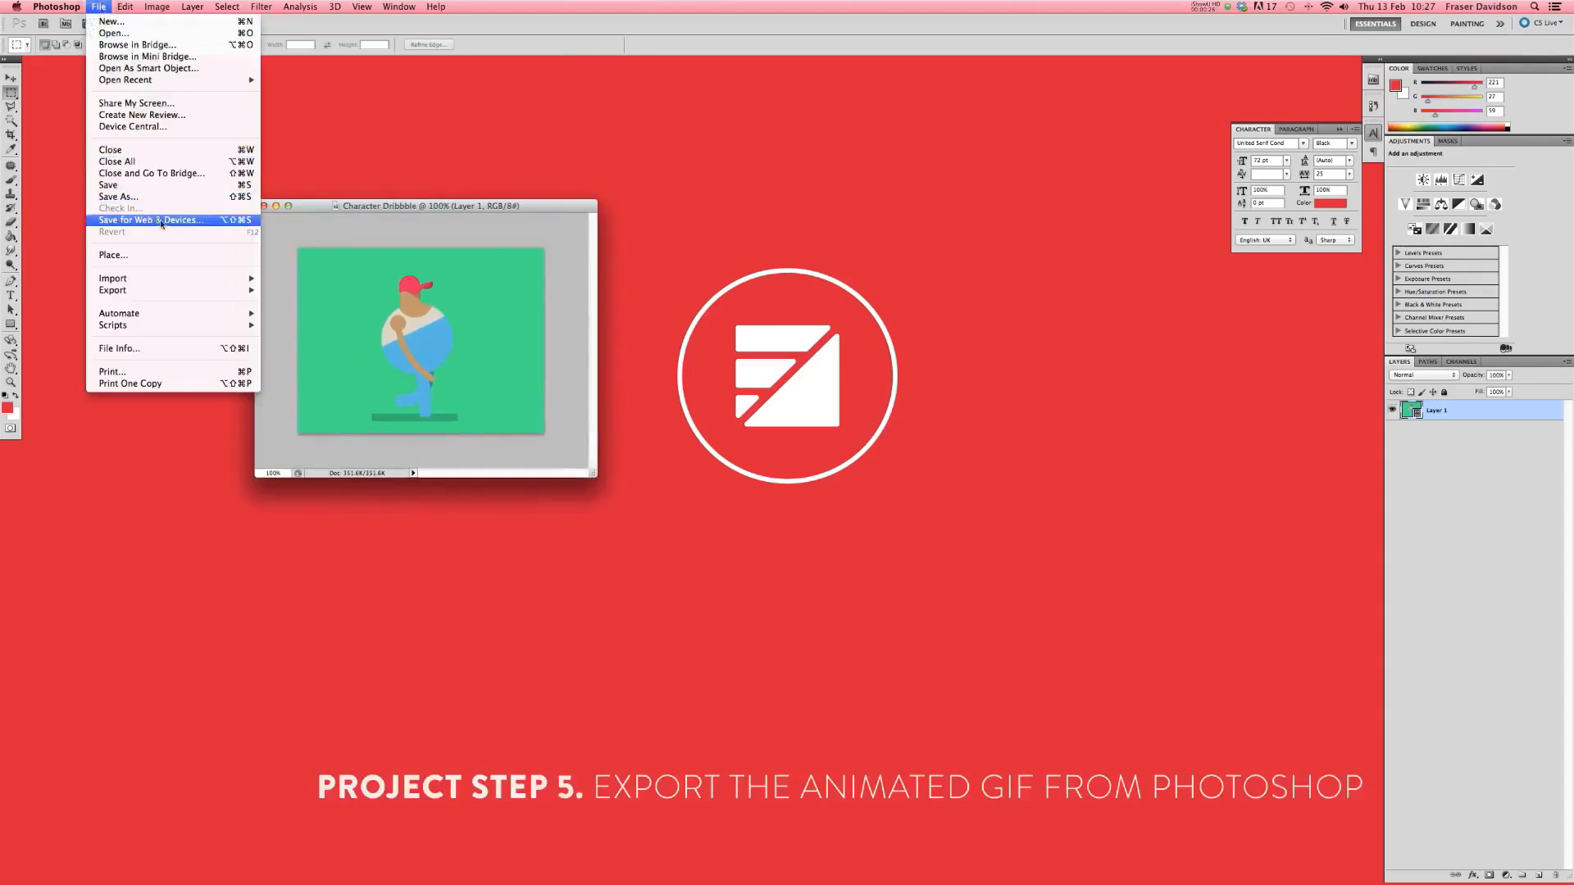
pyautogui.click(162, 219)
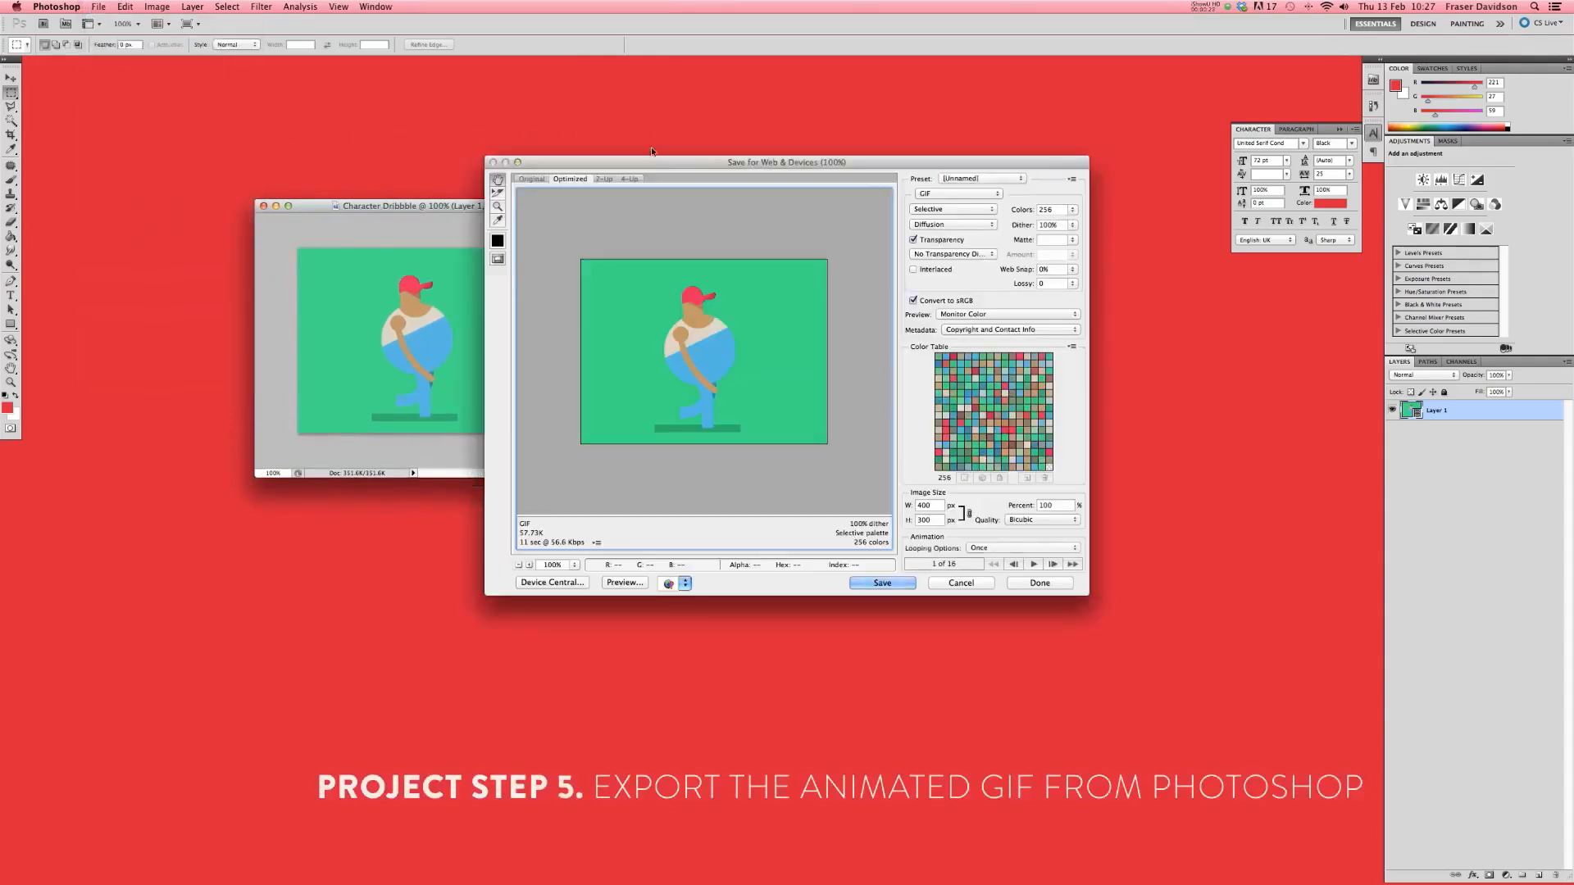
pyautogui.moveTo(661, 166); pyautogui.dragTo(668, 254)
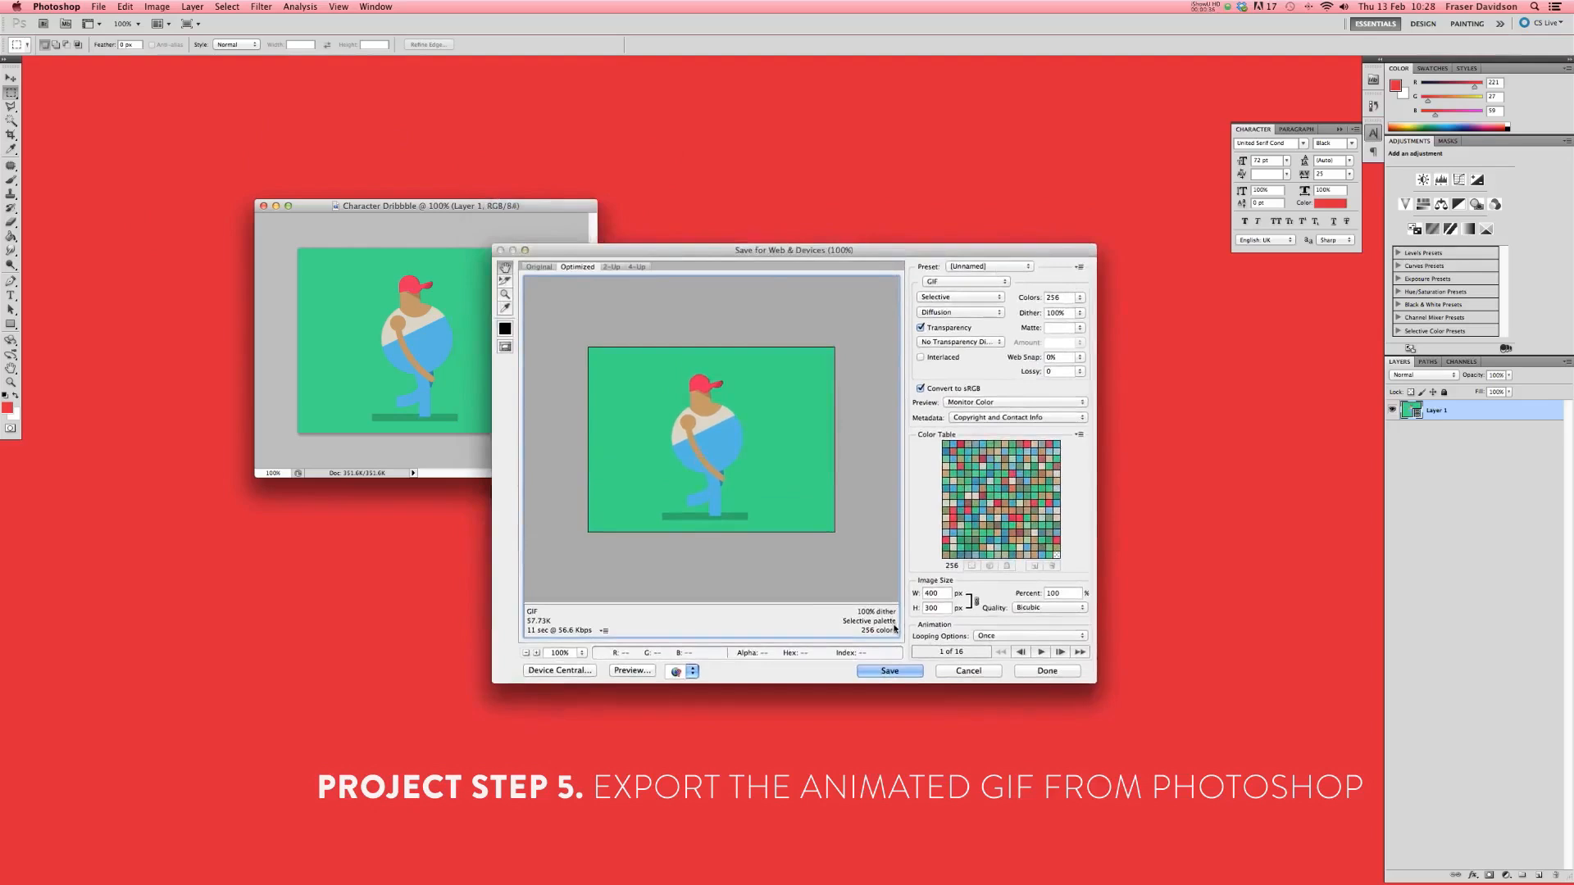
pyautogui.click(995, 638)
pyautogui.click(996, 645)
# - Preview the looping GIF in the web browser and close the preview
pyautogui.click(635, 670)
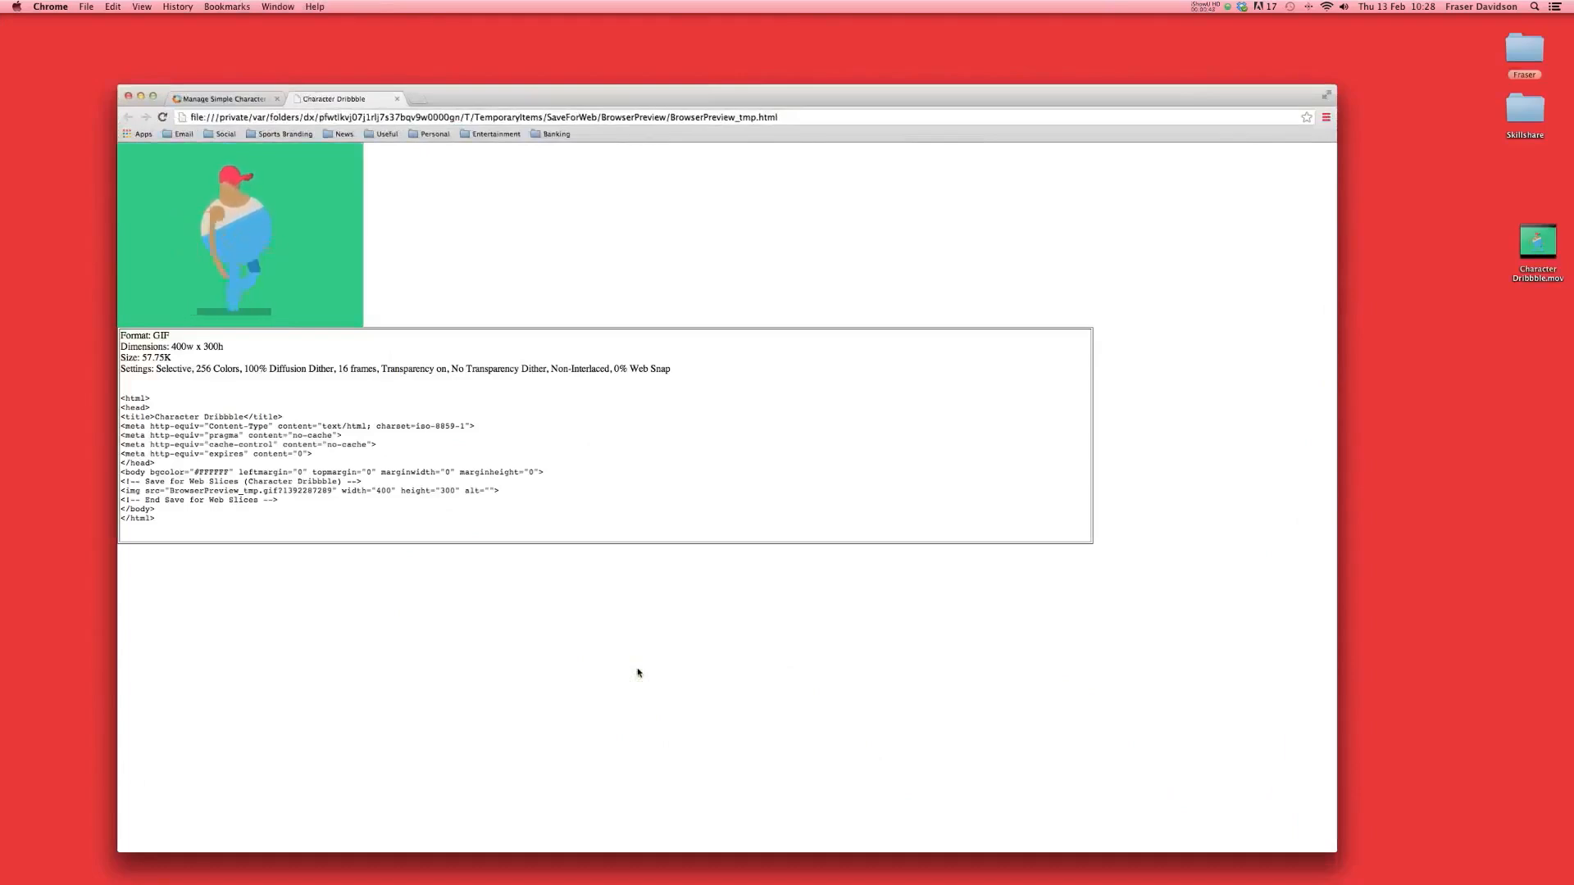
pyautogui.click(397, 100)
pyautogui.click(129, 97)
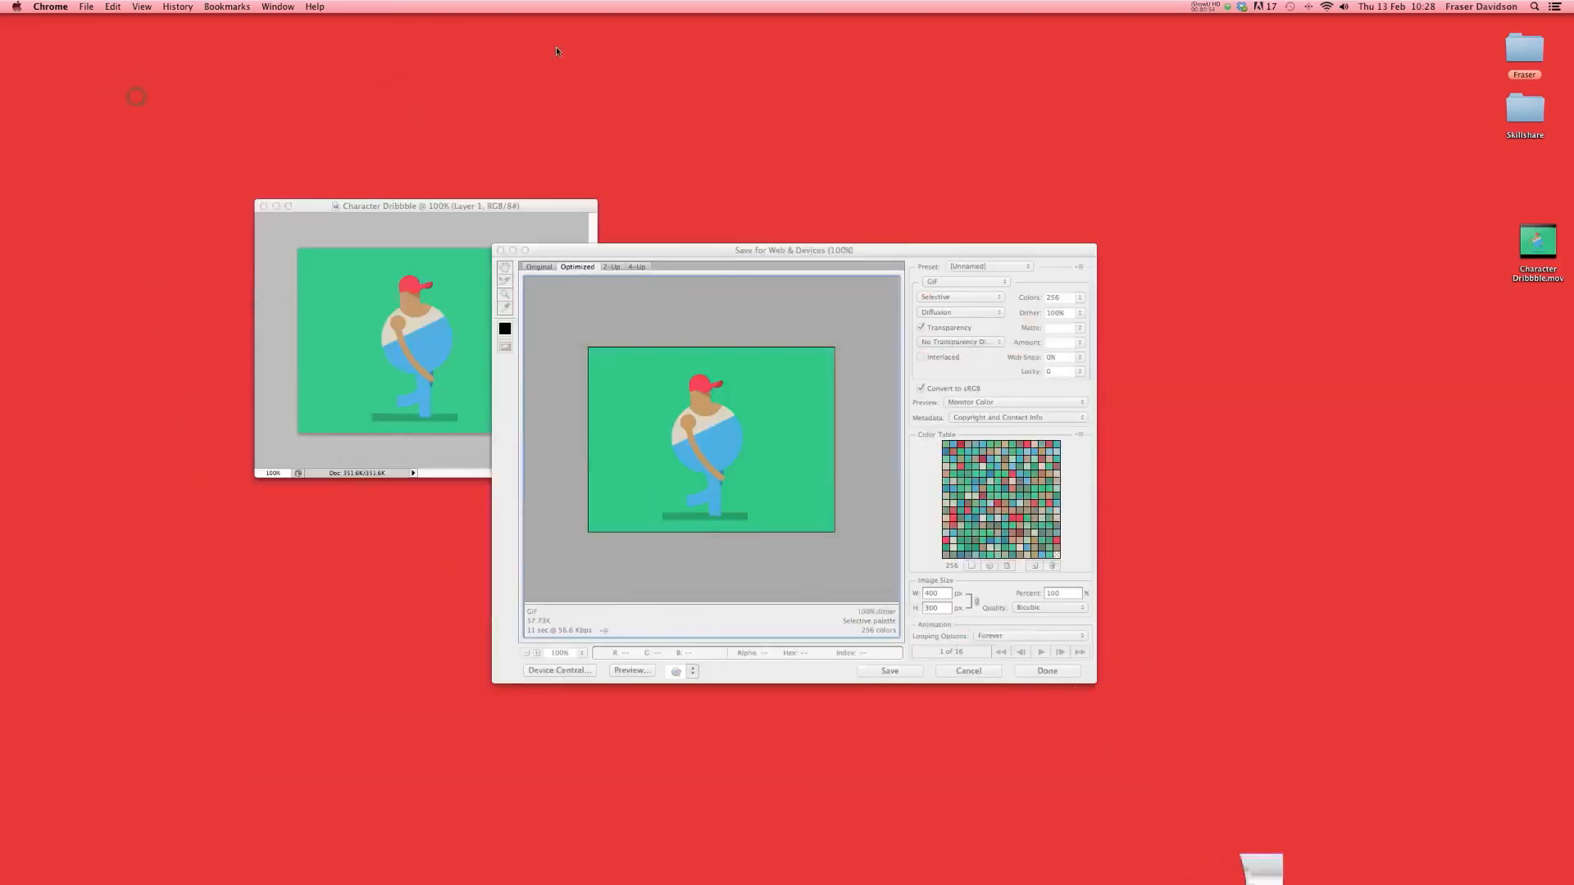
# - Return to the Photoshop export and save the optimized GIF as Character-Dribbble.gif on the Desktop, as Images Only
pyautogui.click(689, 251)
pyautogui.click(688, 251)
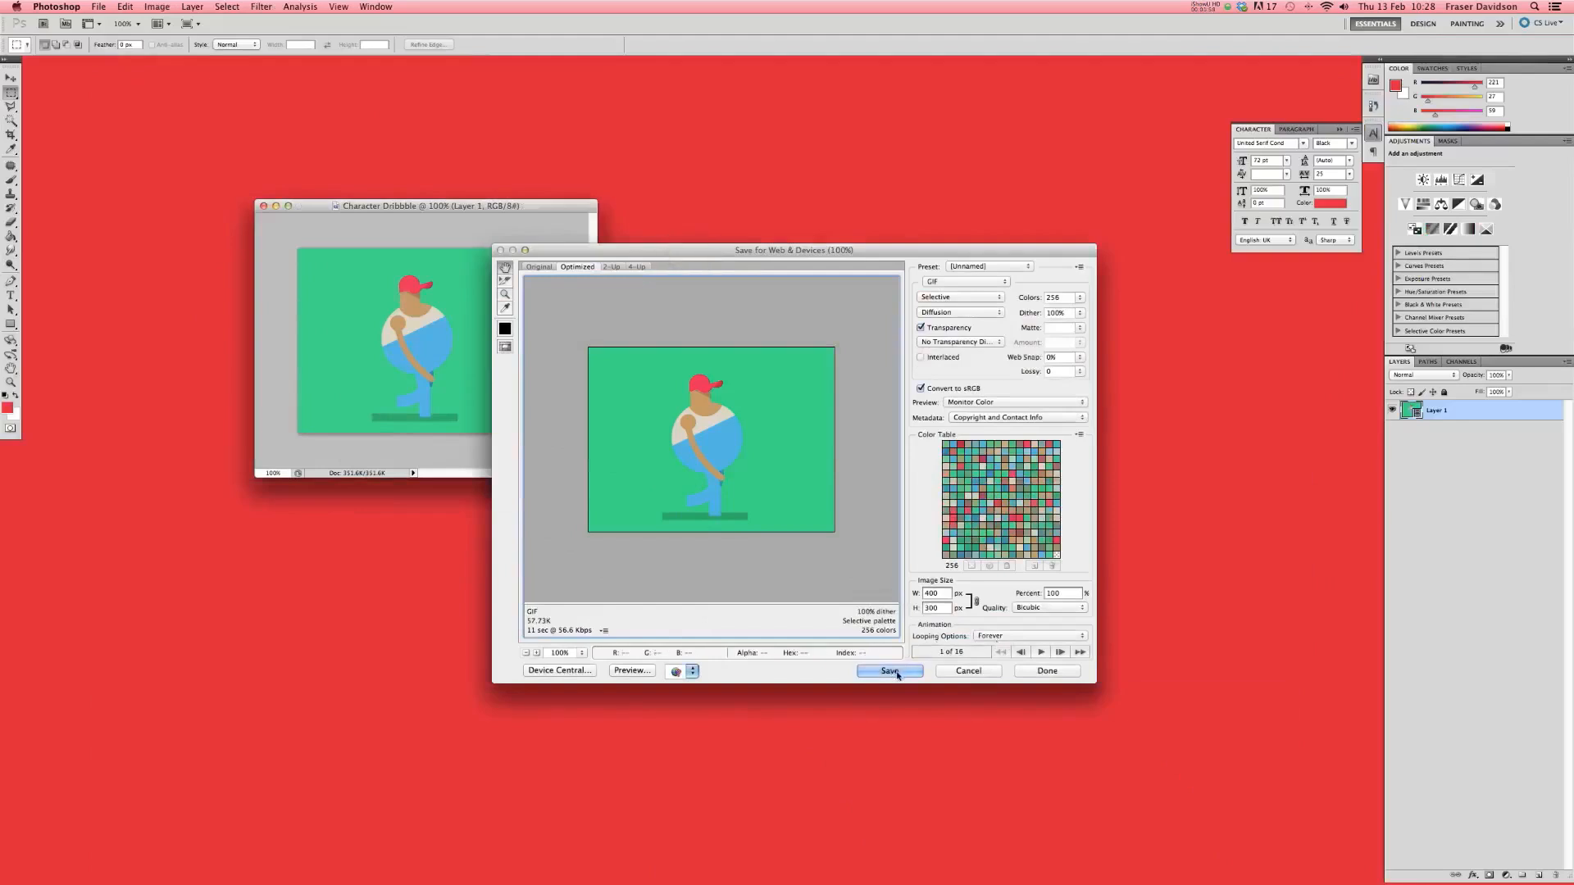
pyautogui.click(895, 673)
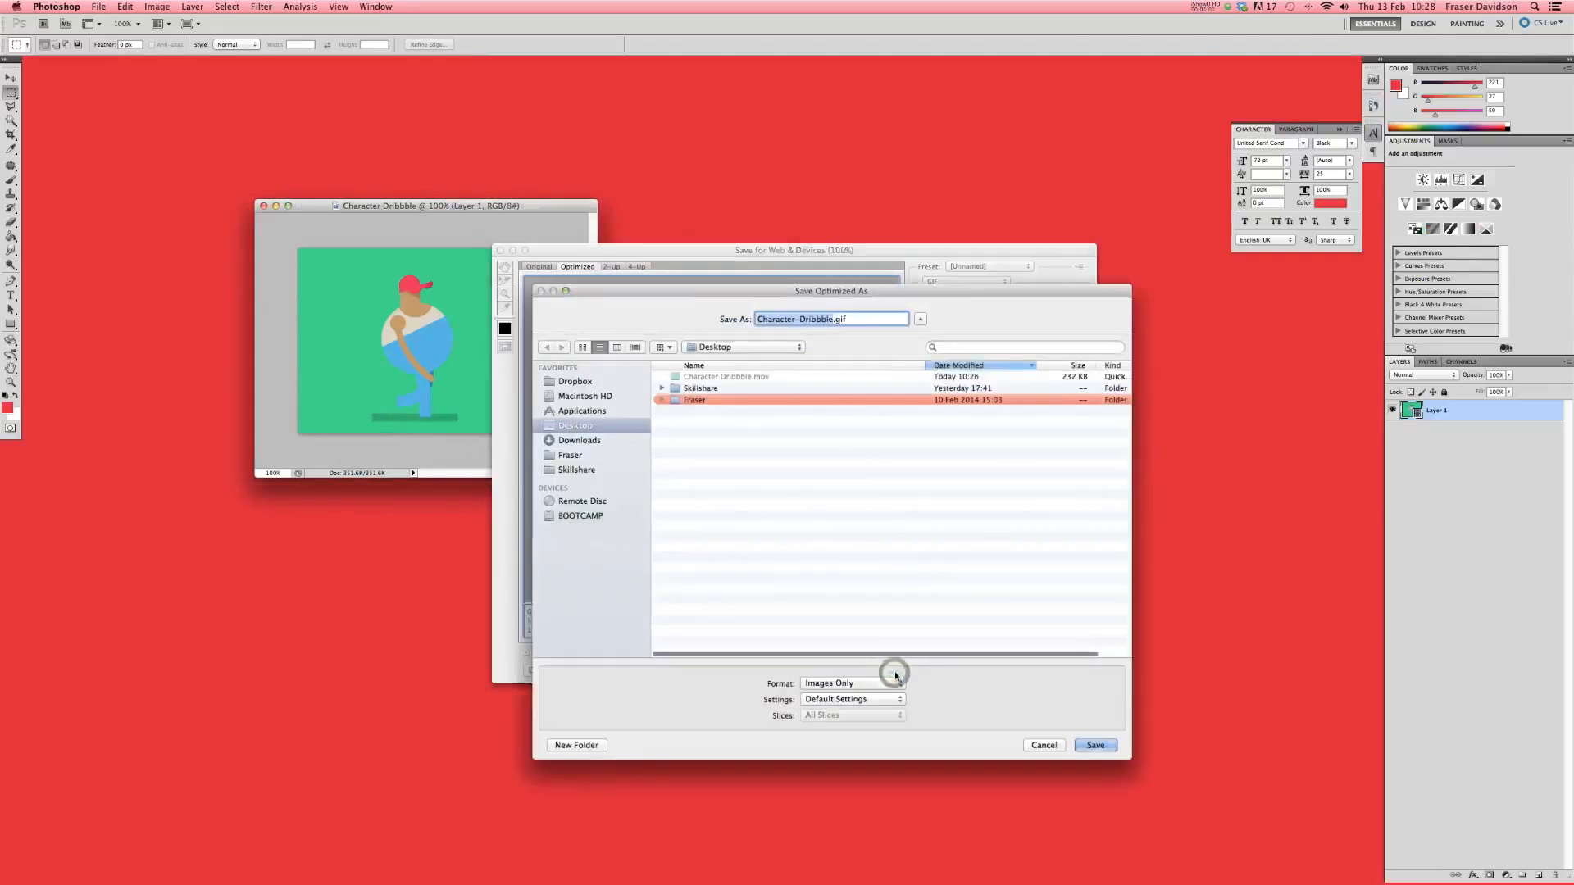
pyautogui.click(1096, 746)
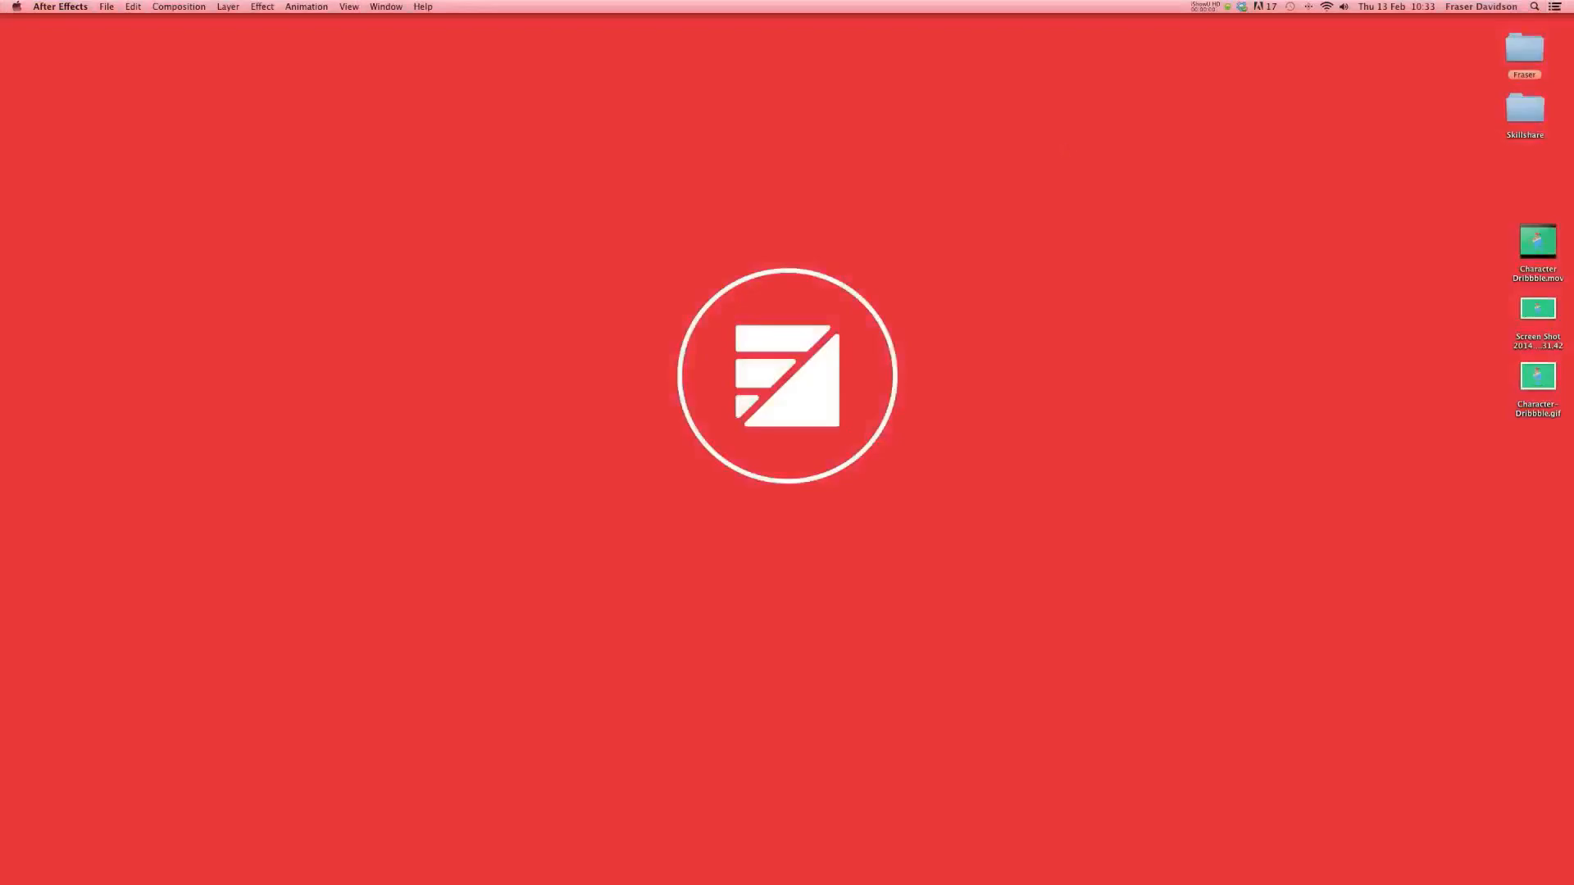
# - Switch to Chrome, upload Character-Dribbble.gif from the Desktop to Dribbble as a new shot and publish it as Final Animated GIF
pyautogui.moveTo(1102, 857)
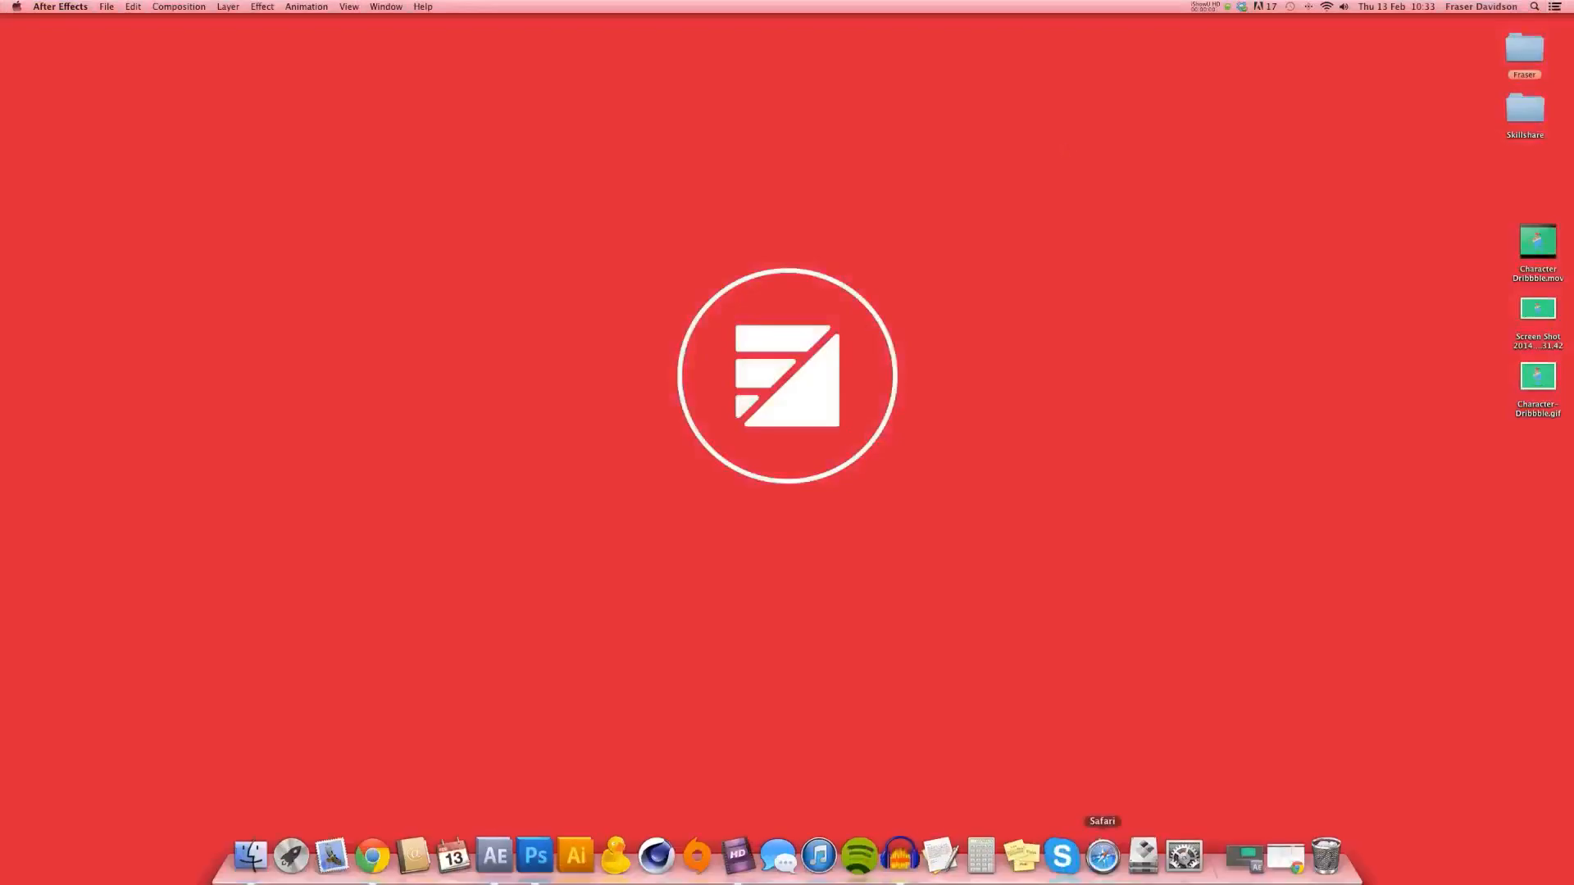
pyautogui.click(1289, 853)
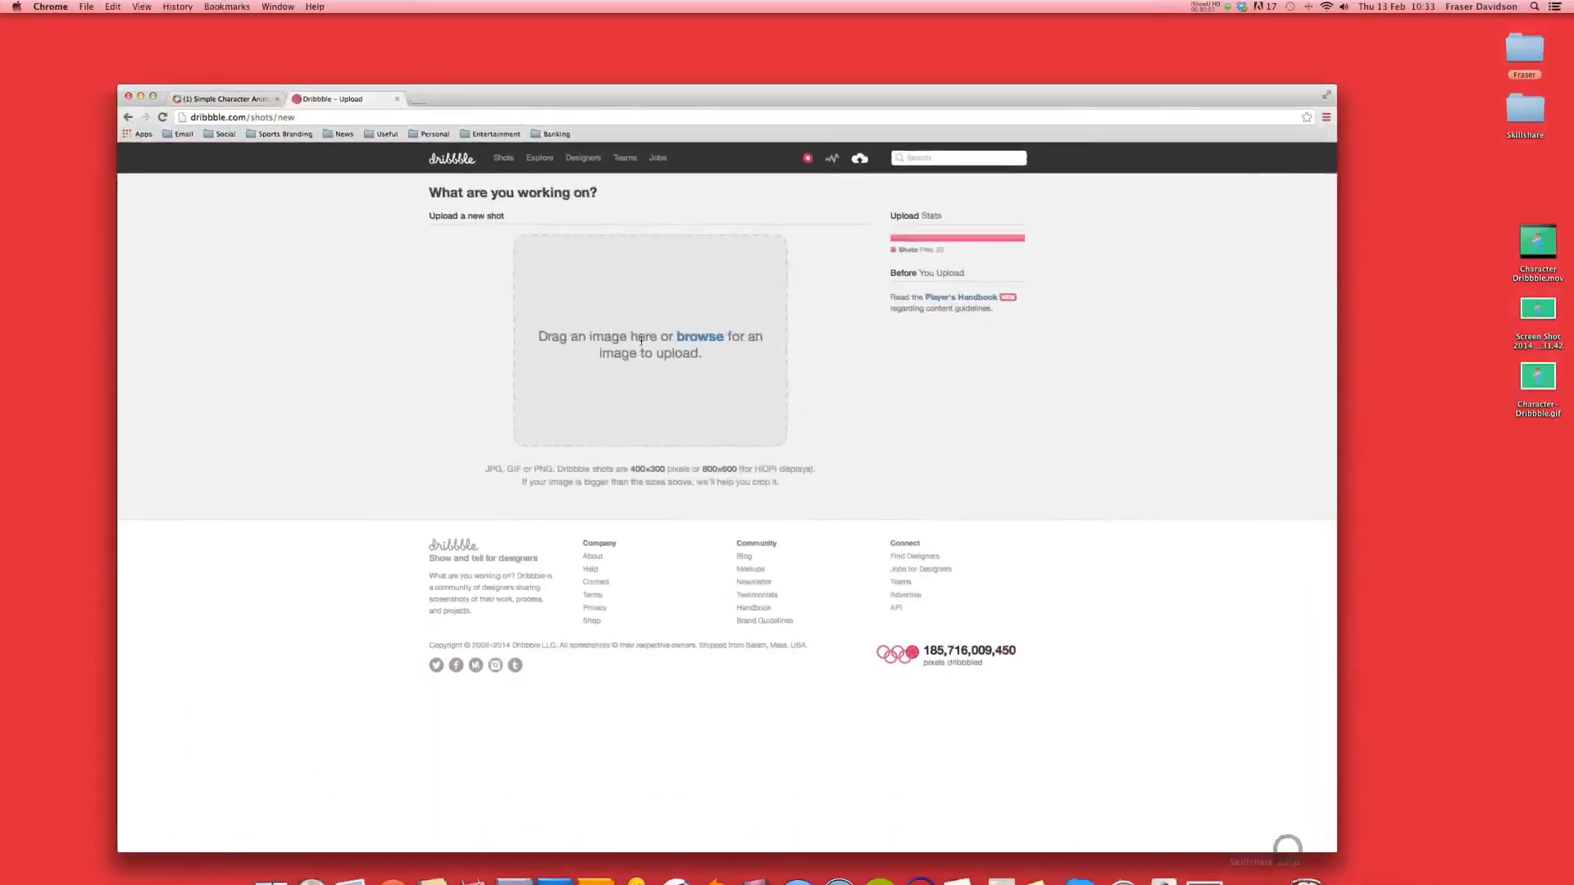
pyautogui.click(672, 351)
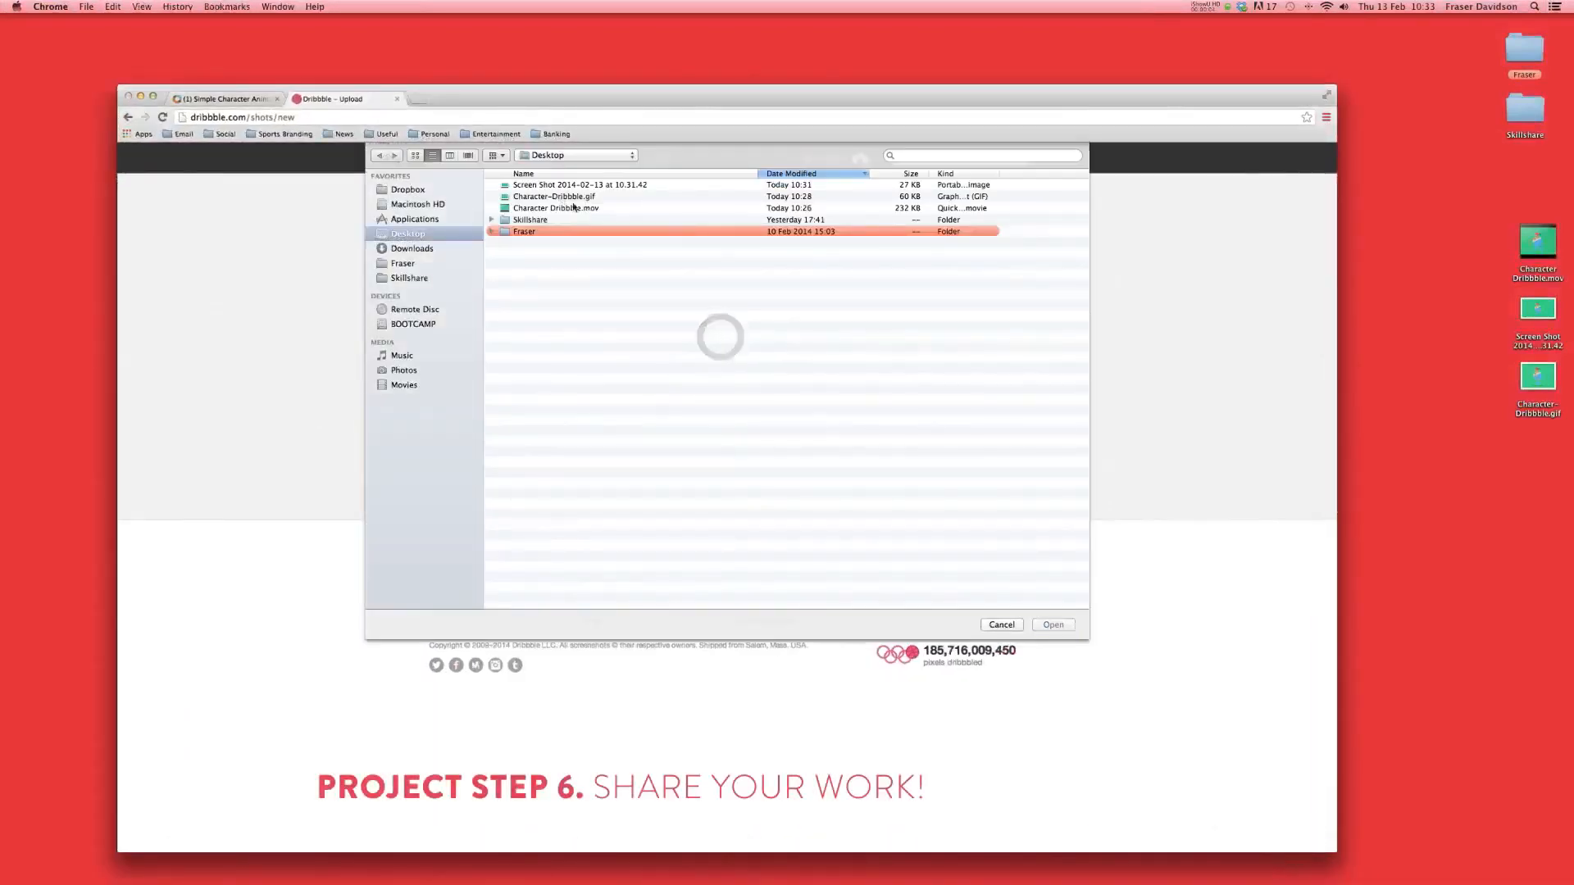
pyautogui.click(574, 197)
pyautogui.click(1052, 625)
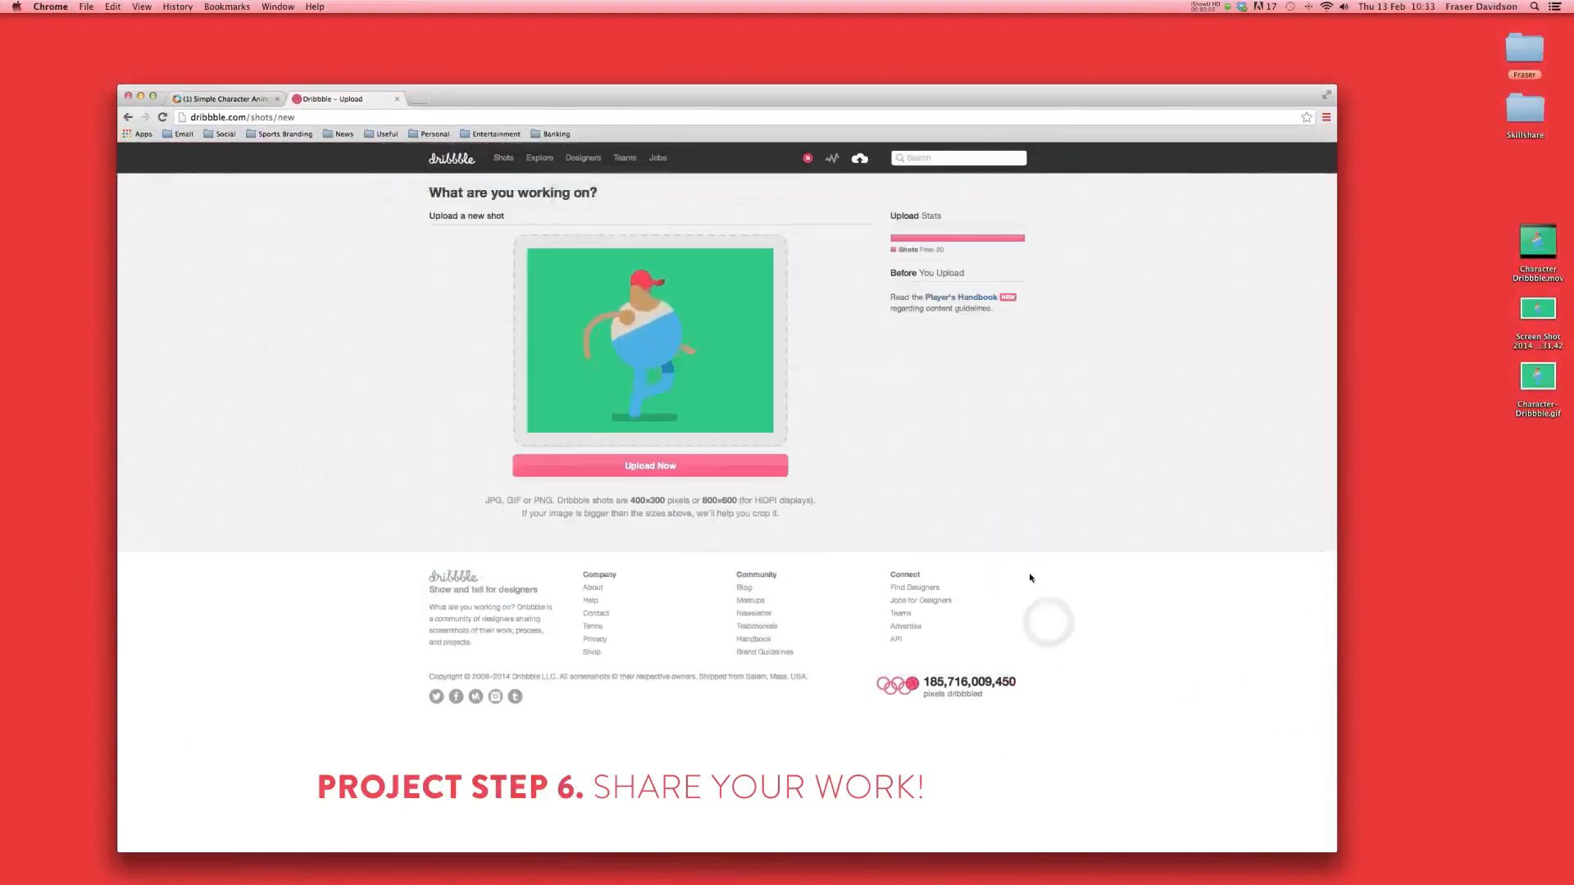
pyautogui.click(732, 465)
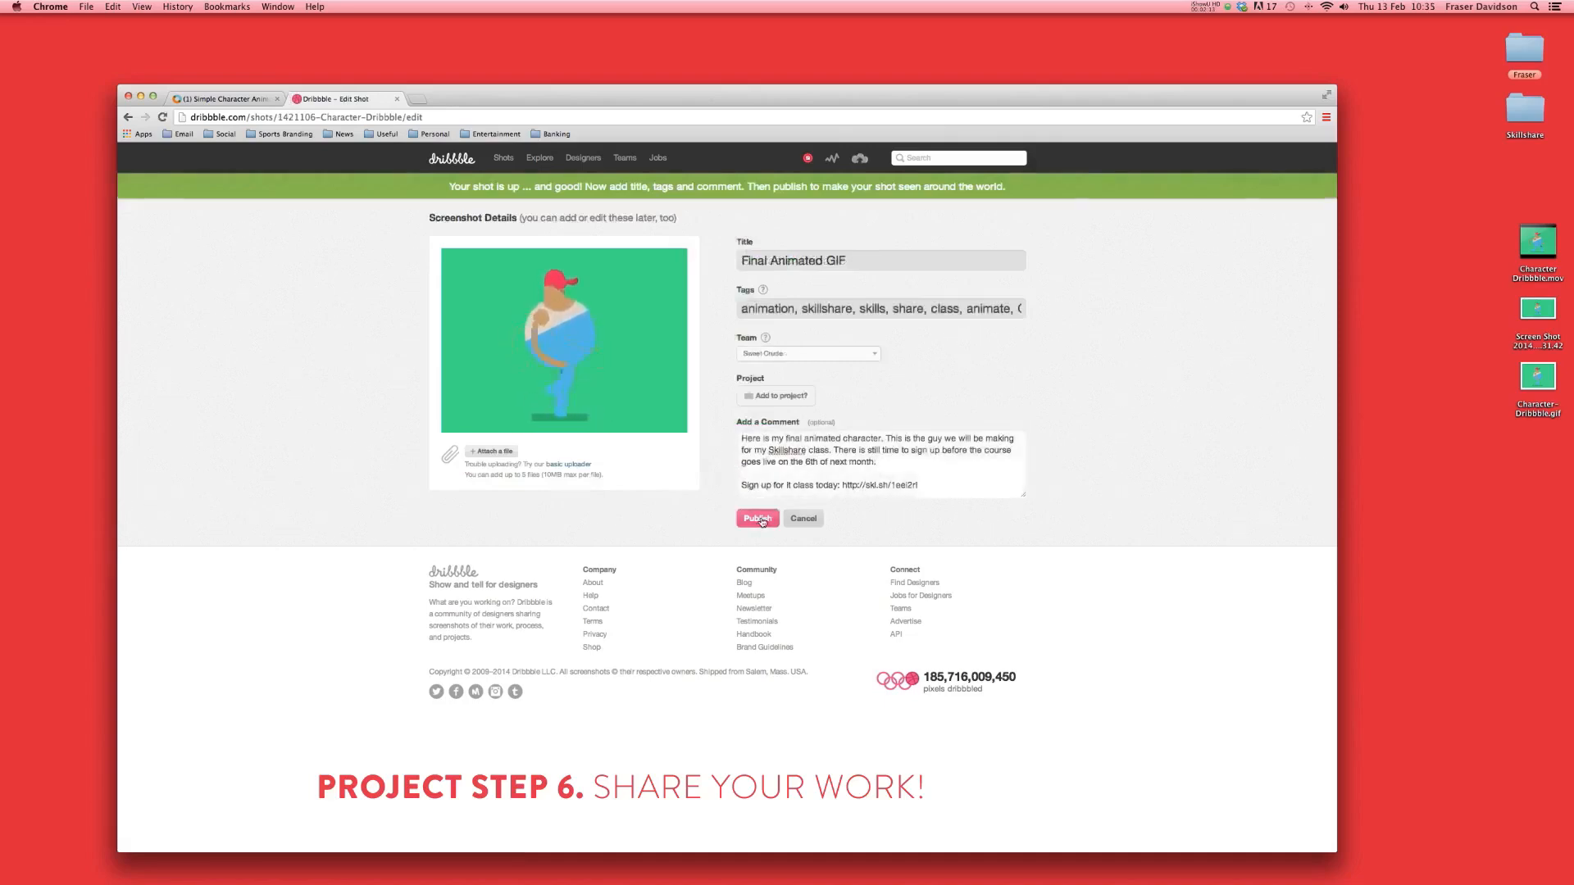
pyautogui.click(761, 520)
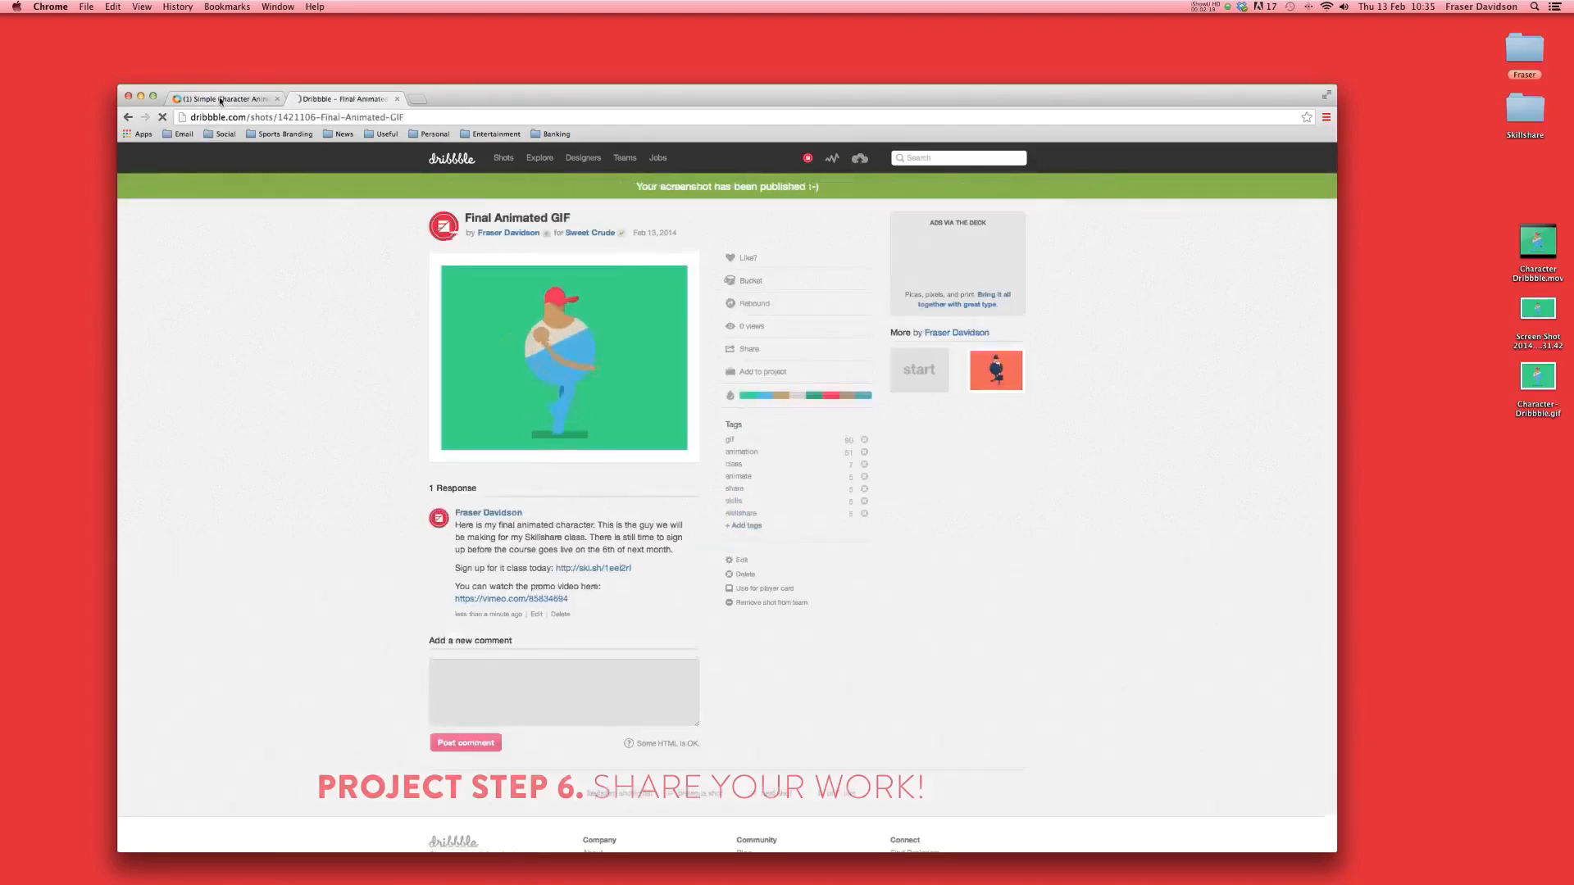
# - Show the Skillshare project Simple Character Animation - My GIF and try to post its empty feedback form
pyautogui.click(220, 99)
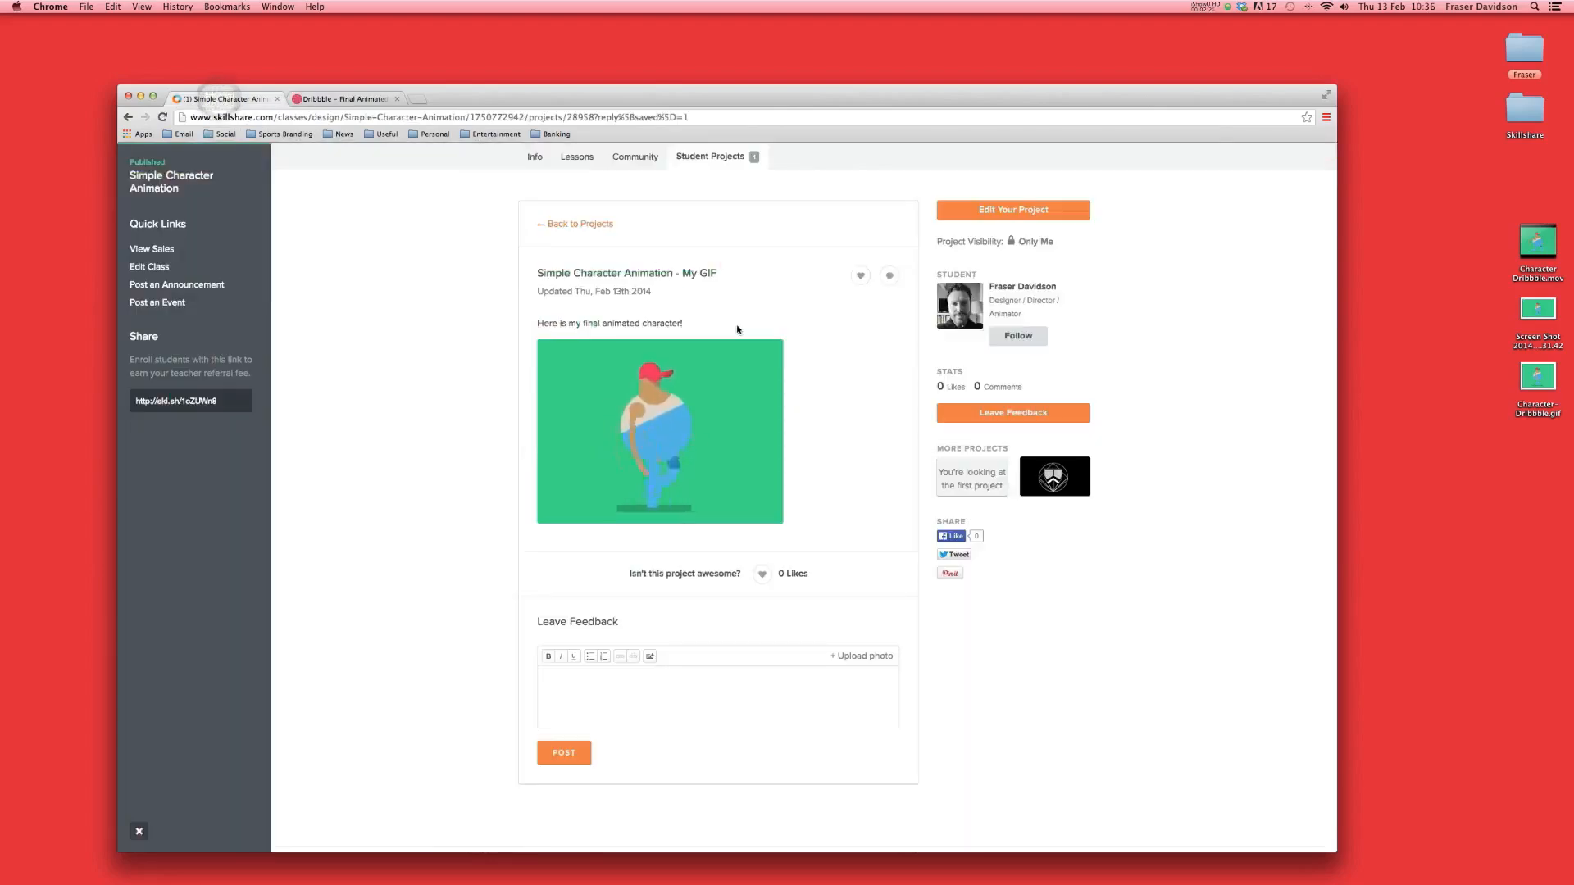
pyautogui.click(574, 755)
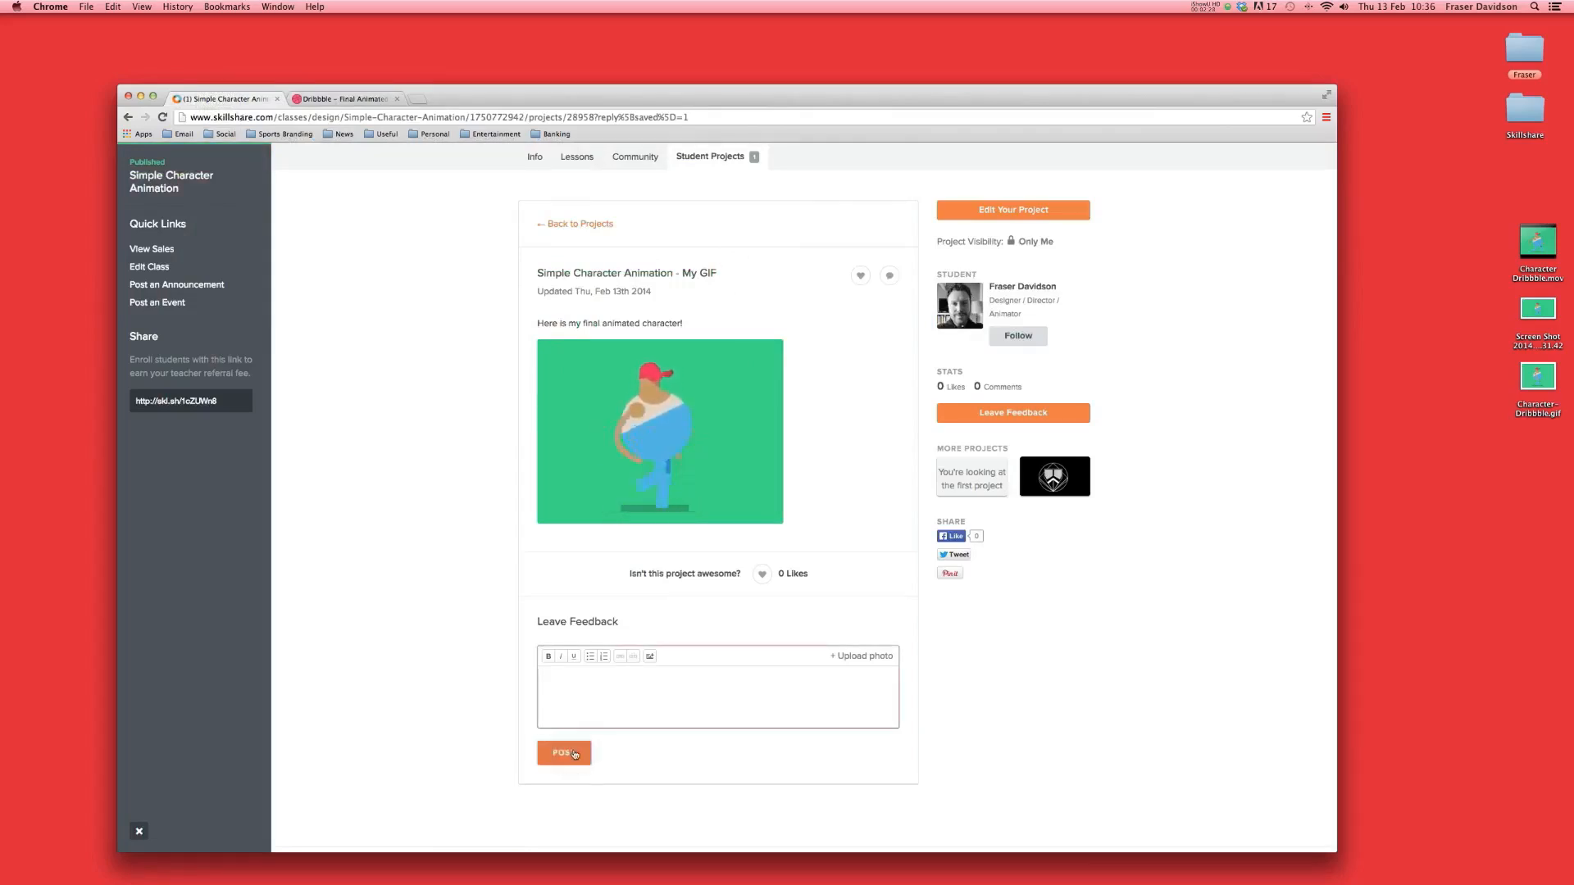